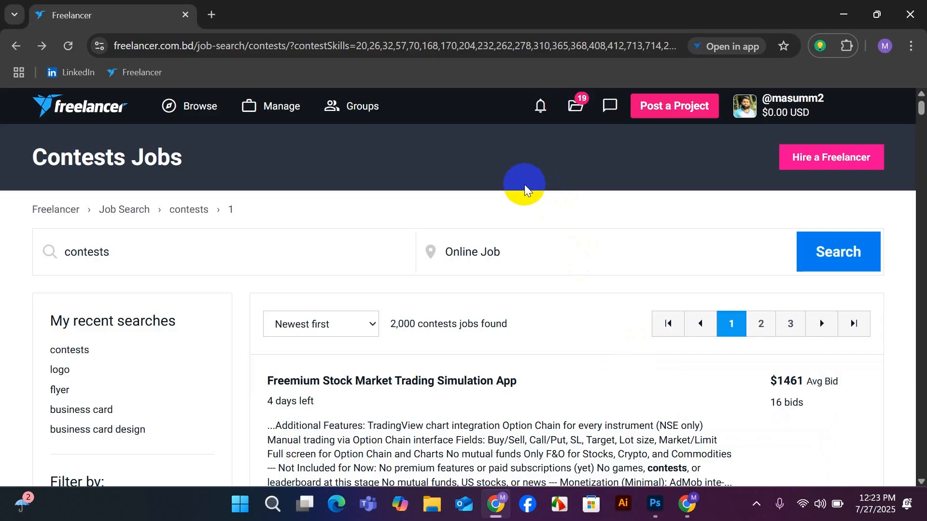
Open the contests search page from the site's browse options.
click(187, 109)
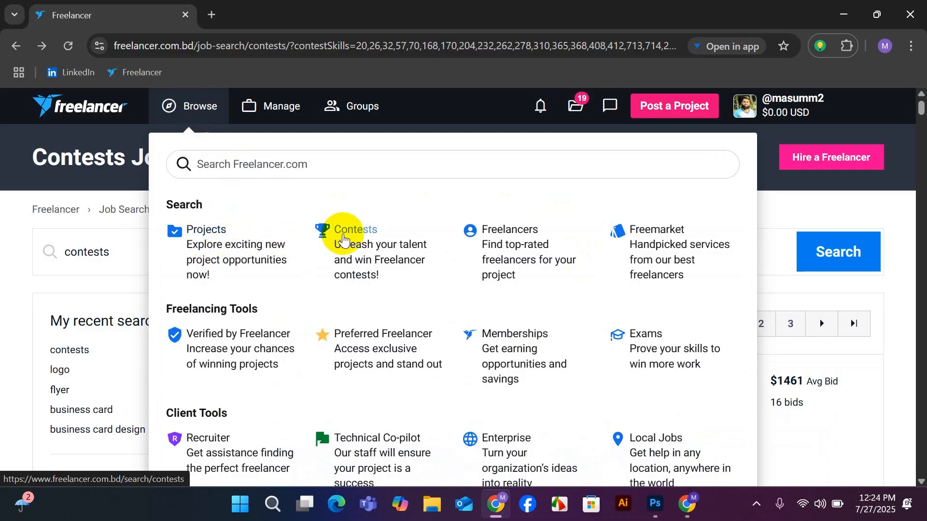
scroll(543, 357, down, 3)
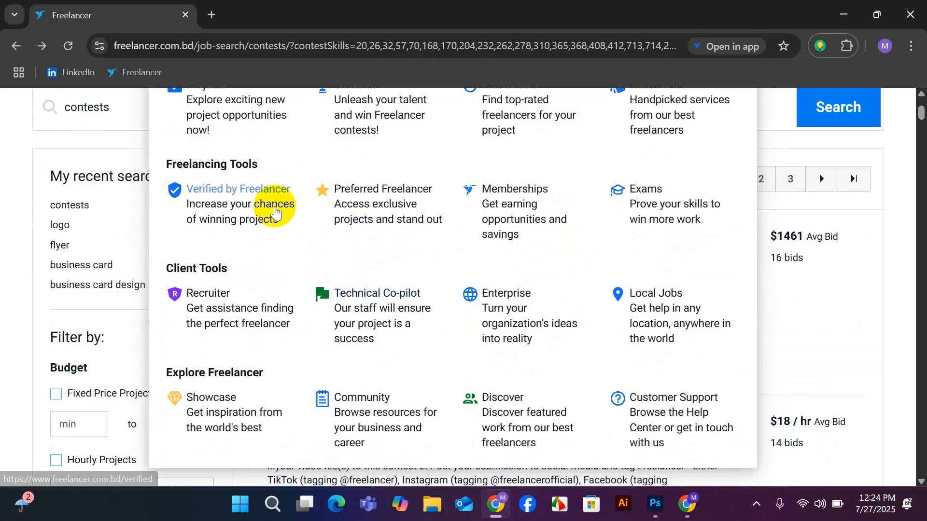
scroll(274, 206, up, 3)
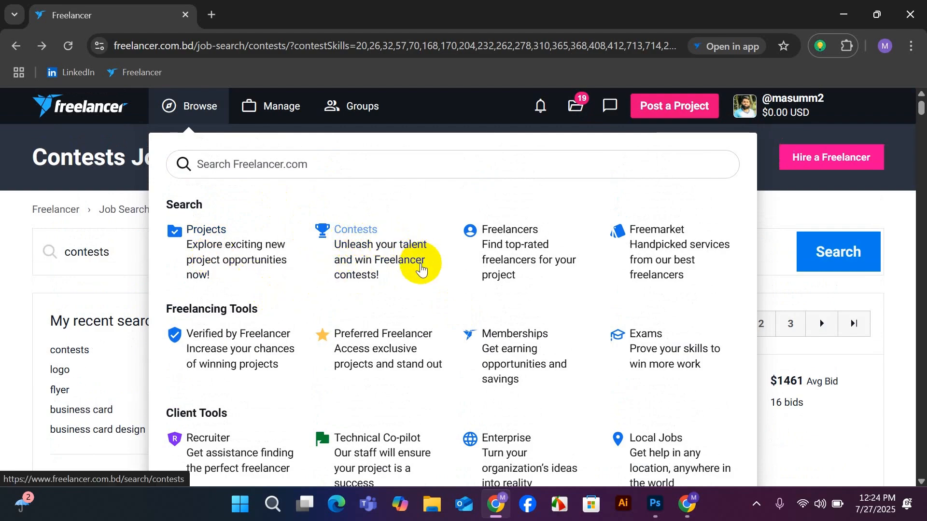
click(366, 233)
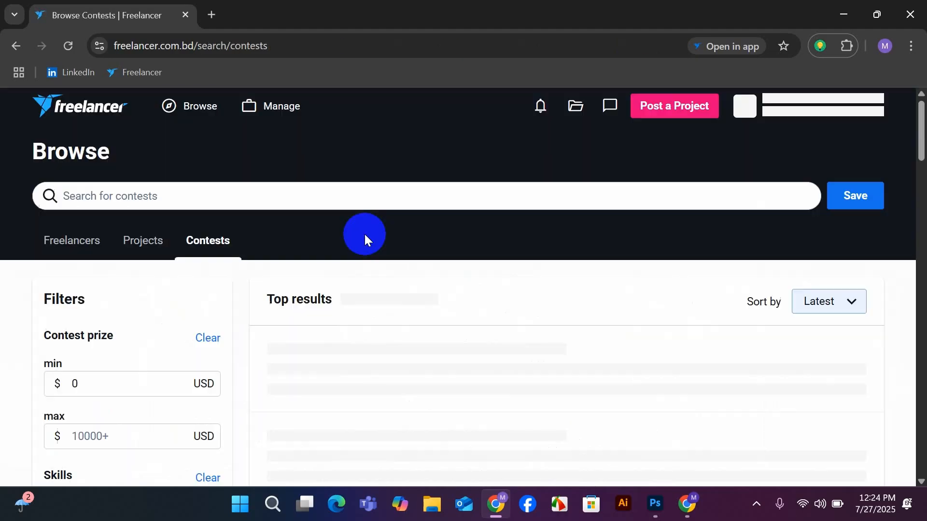
Replace the contest search term with "Business card".
click(148, 199)
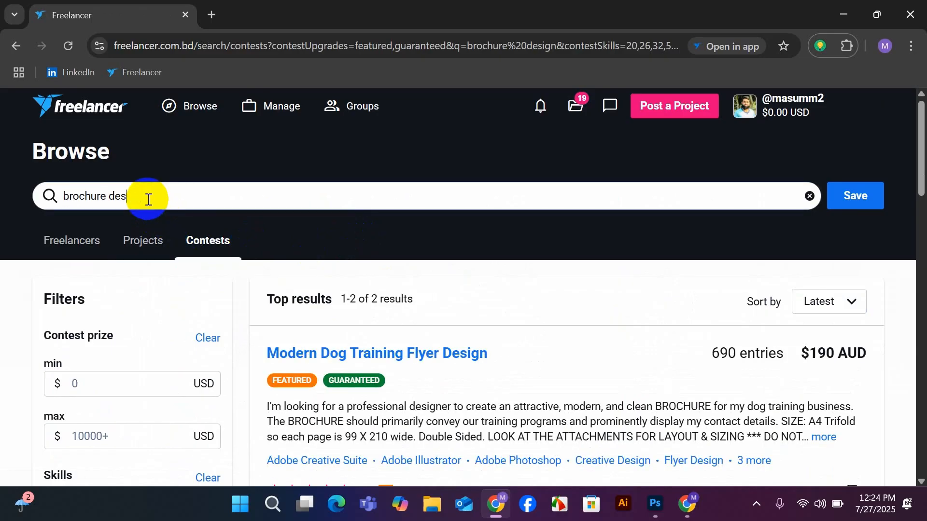
key(BackSpace)
key(BackSpace)
key(BackSpace)
key(BackSpace)
key(BackSpace)
key(BackSpace)
key(BackSpace)
key(BackSpace)
key(BackSpace)
key(BackSpace)
key(BackSpace)
key(BackSpace)
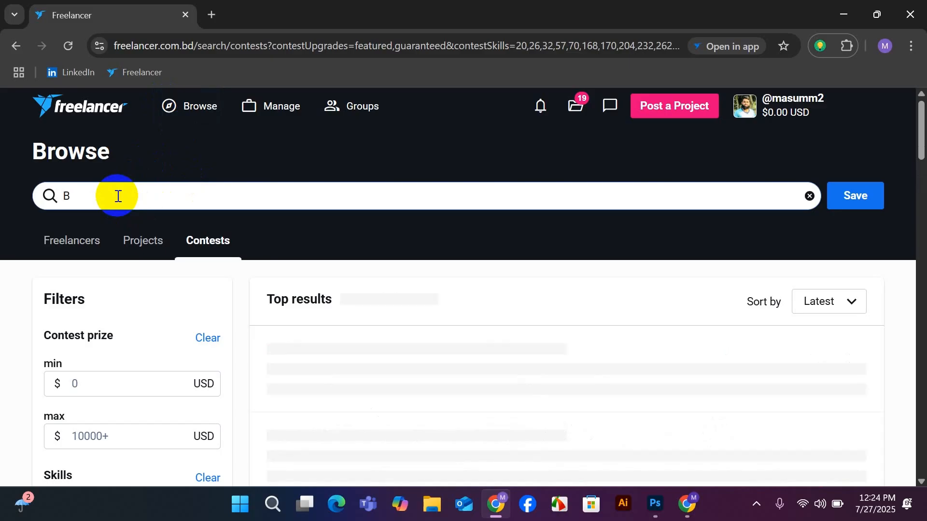
text(n)
key(BackSpace)
key(BackSpace)
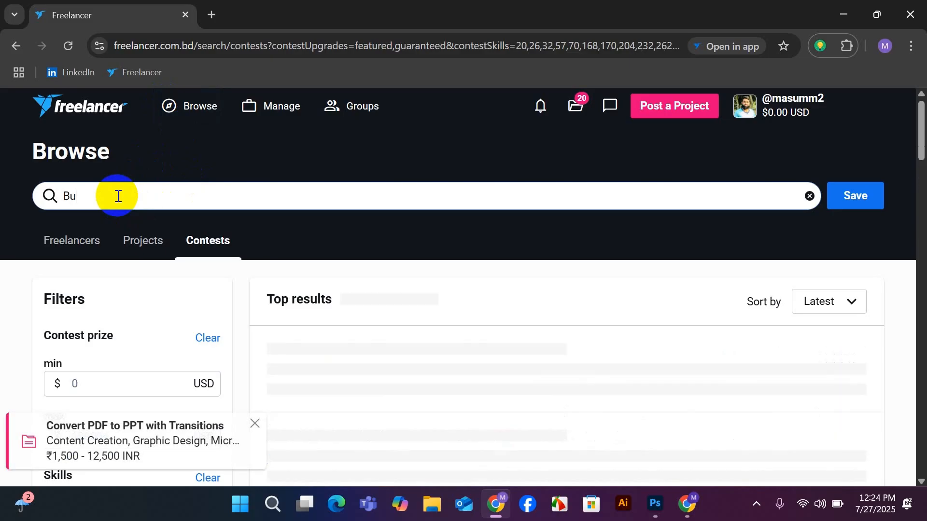
text(usine)
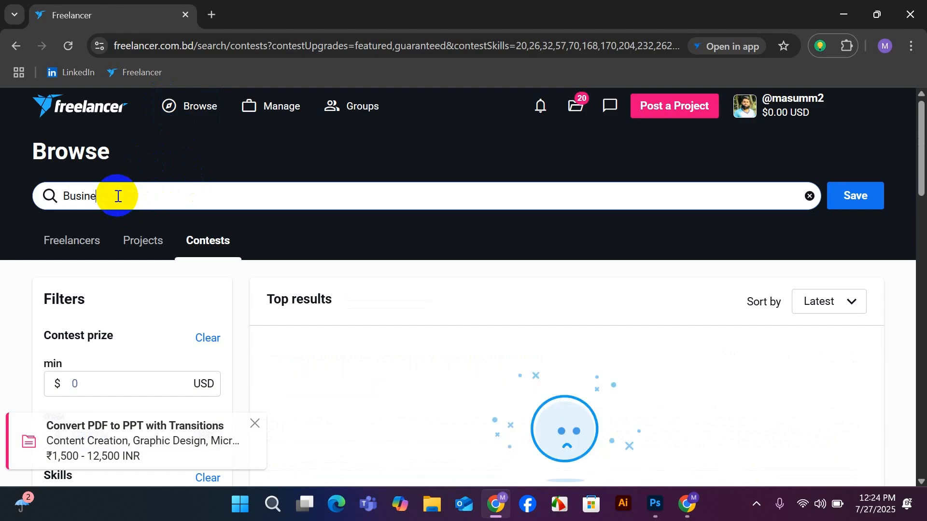
text(ss c)
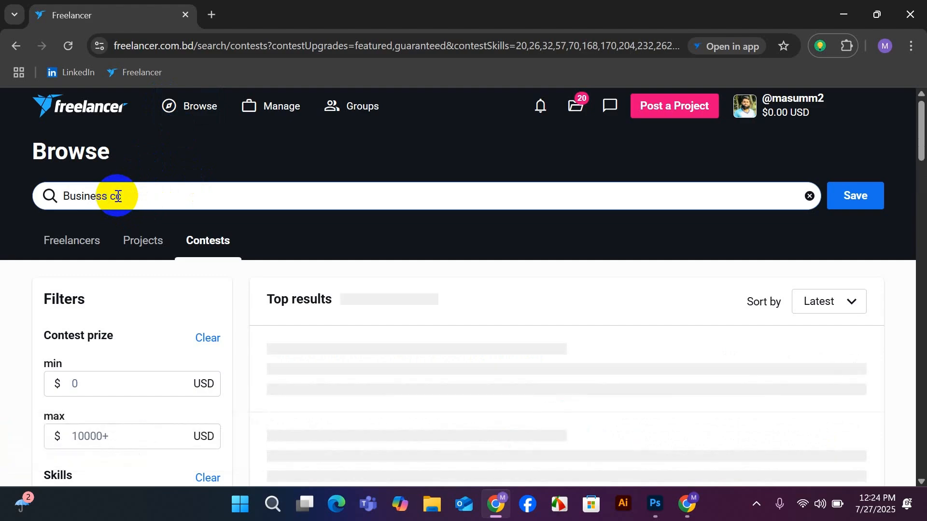
text(ard)
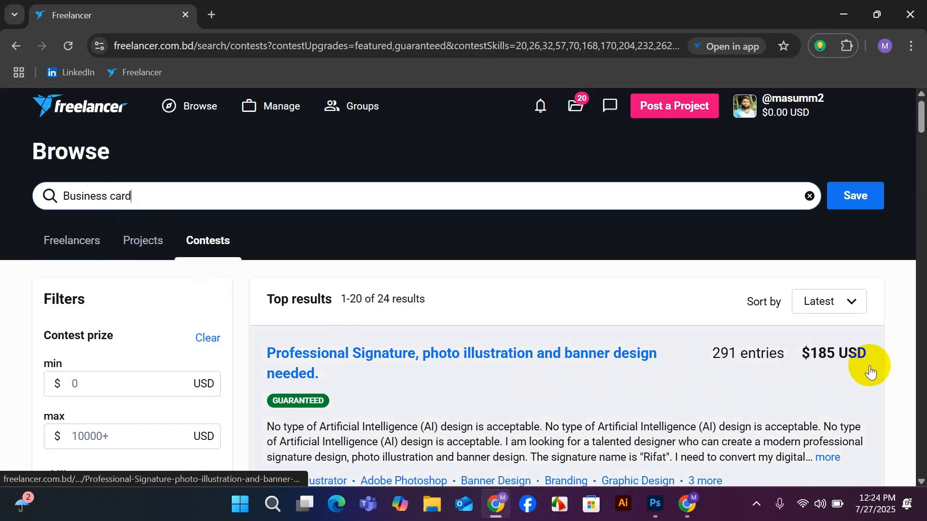
Look through the business card contests, comparing their titles, entry counts, prizes and client ratings.
scroll(814, 381, down, 3)
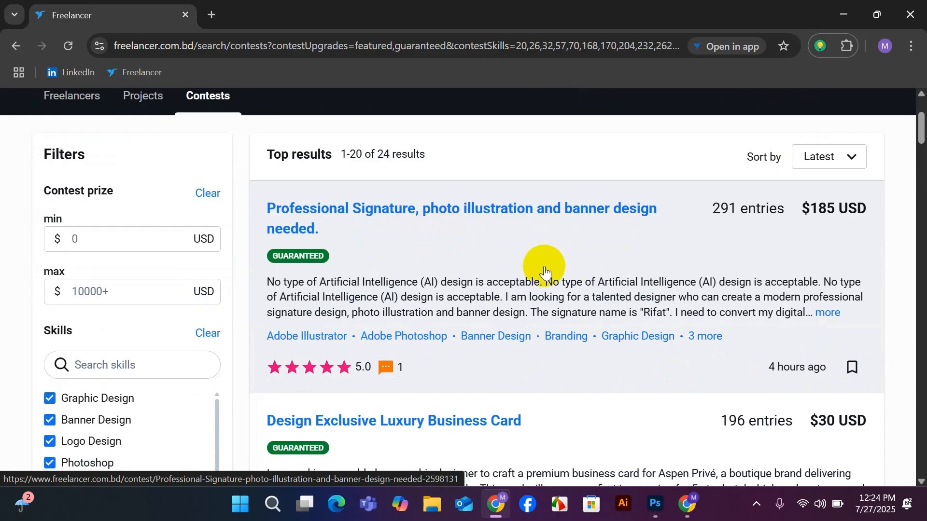
scroll(544, 272, down, 5)
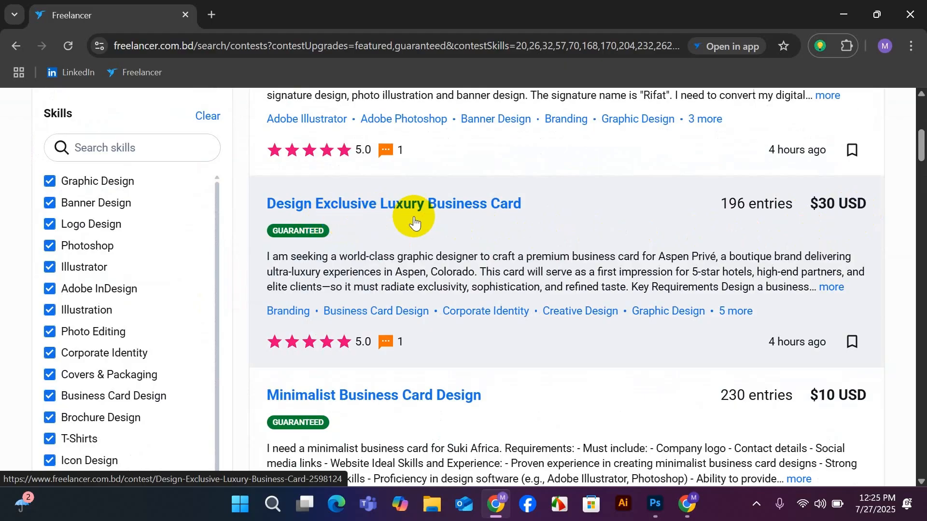
scroll(597, 244, down, 3)
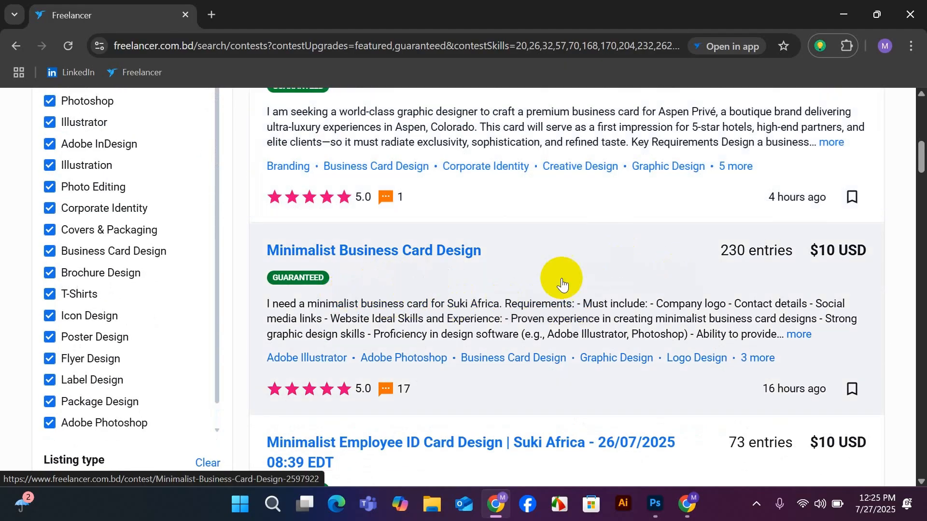
scroll(803, 290, down, 3)
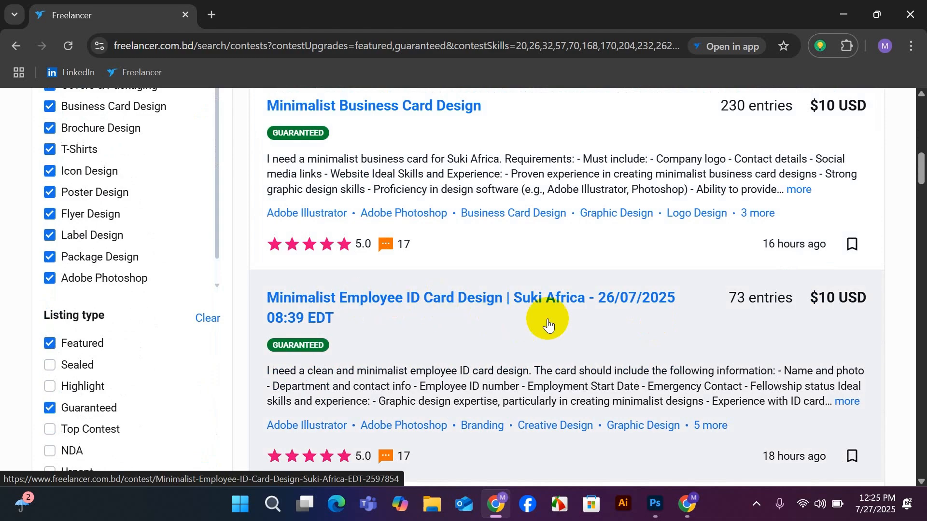
scroll(806, 321, down, 6)
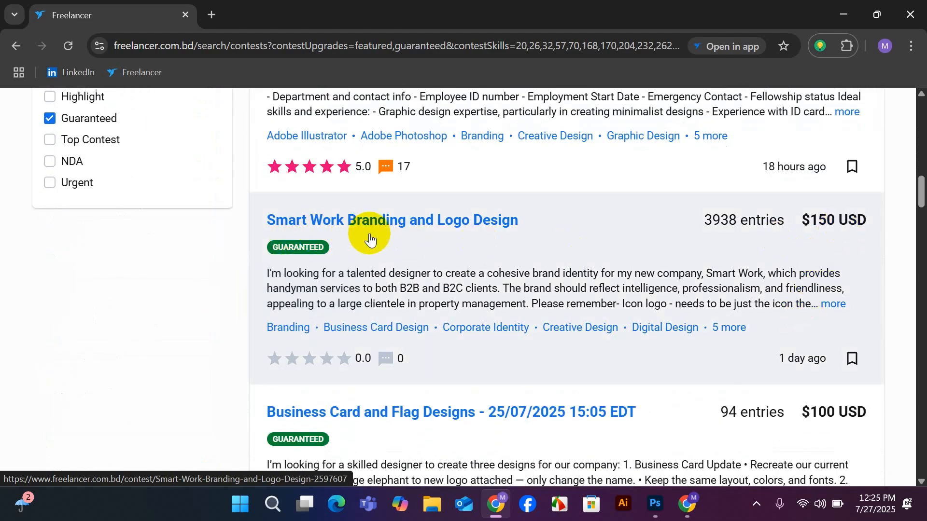
scroll(648, 275, down, 5)
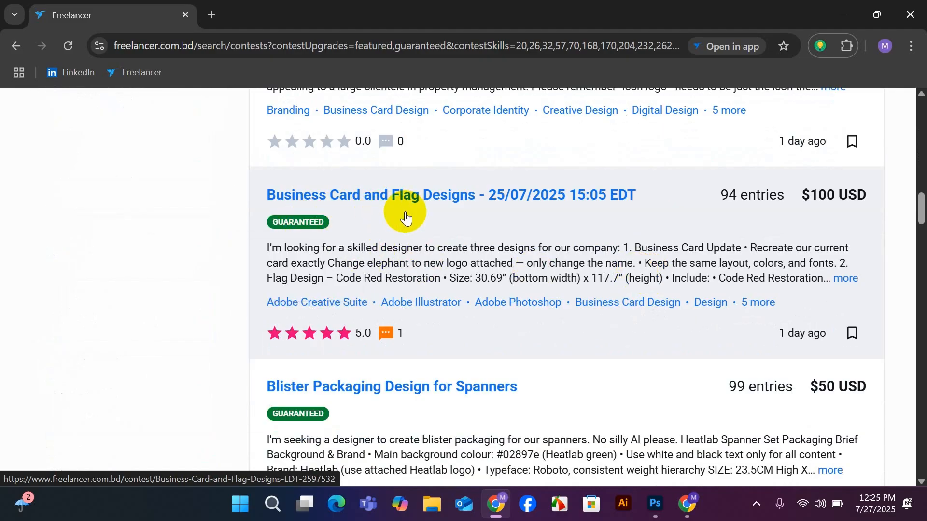
scroll(690, 270, down, 2)
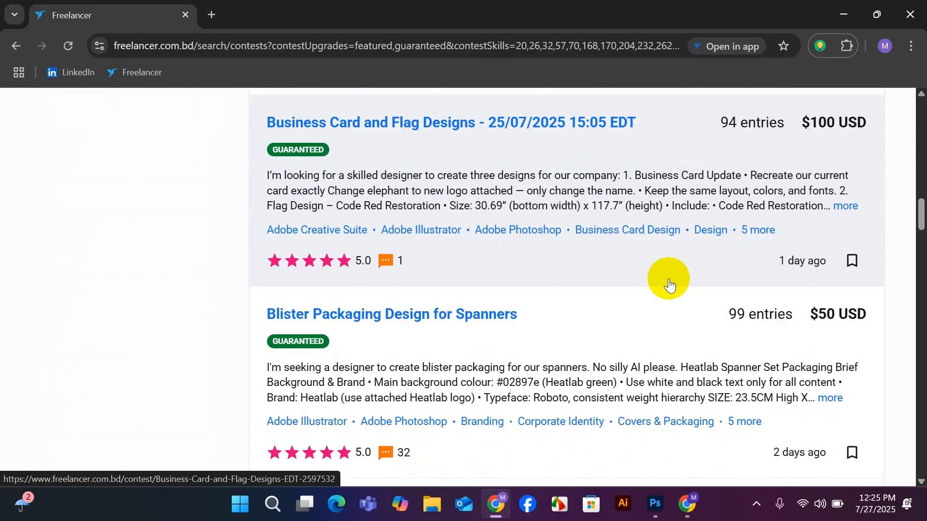
scroll(570, 352, down, 6)
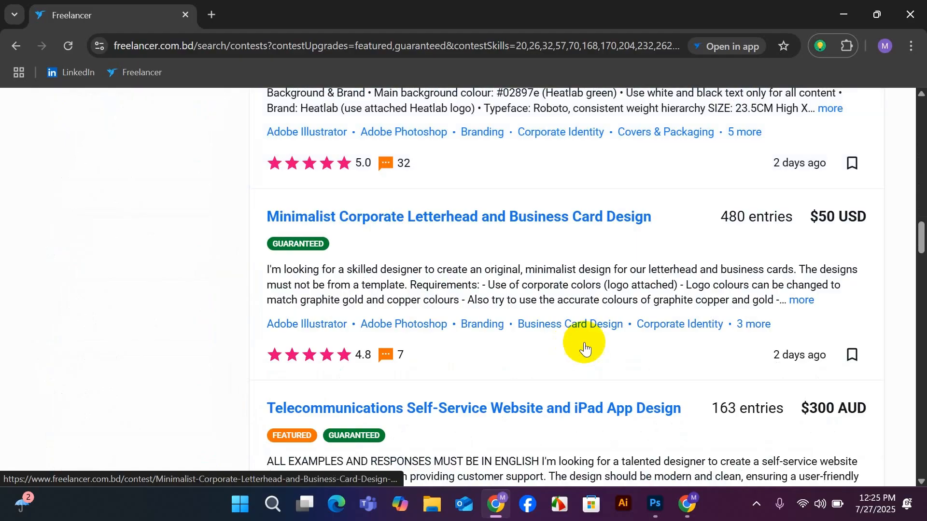
scroll(555, 307, down, 2)
scroll(556, 309, down, 6)
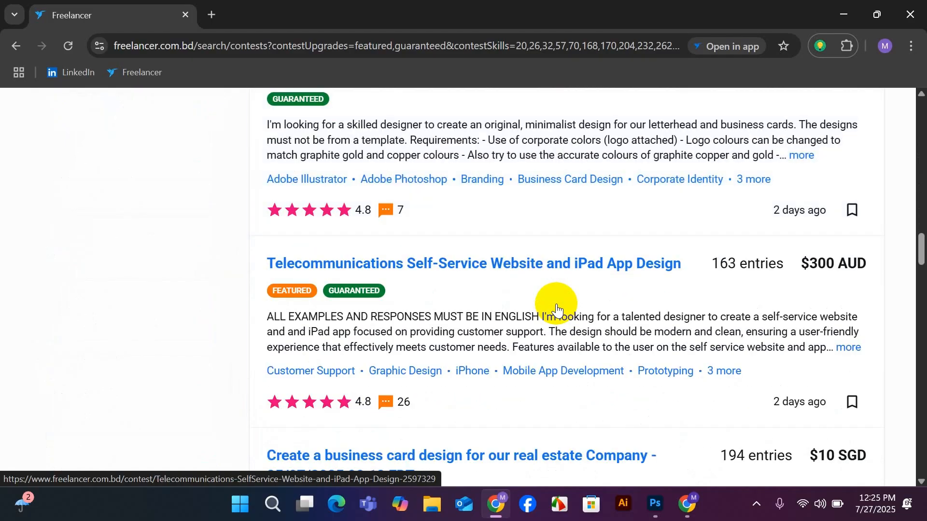
Replace the contest search term with "Flyer".
scroll(557, 309, up, 15)
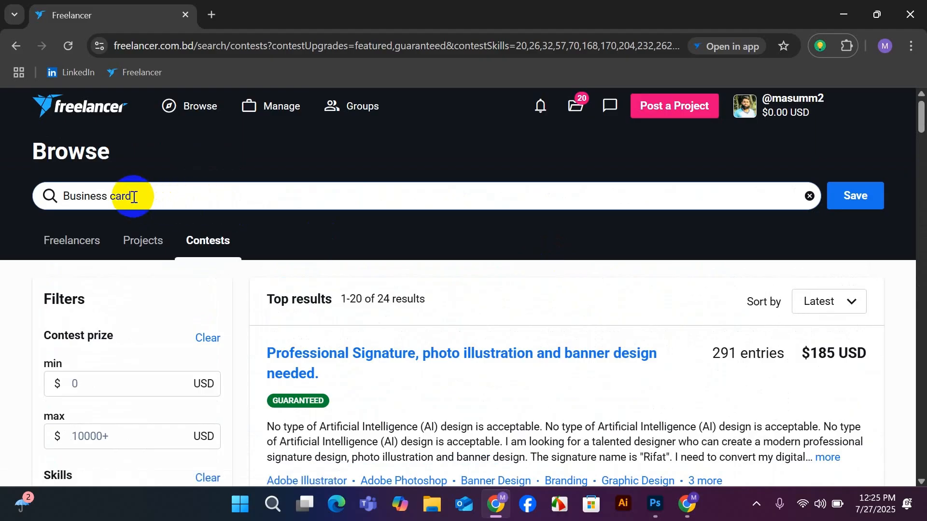
key(BackSpace)
key(BackSpace)
key(BackSpace)
key(BackSpace)
key(BackSpace)
key(BackSpace)
key(BackSpace)
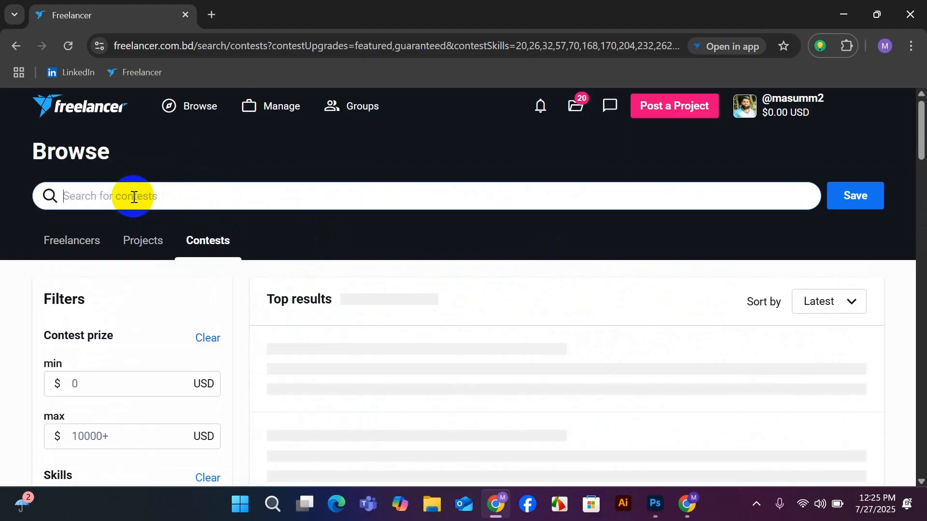
text(F)
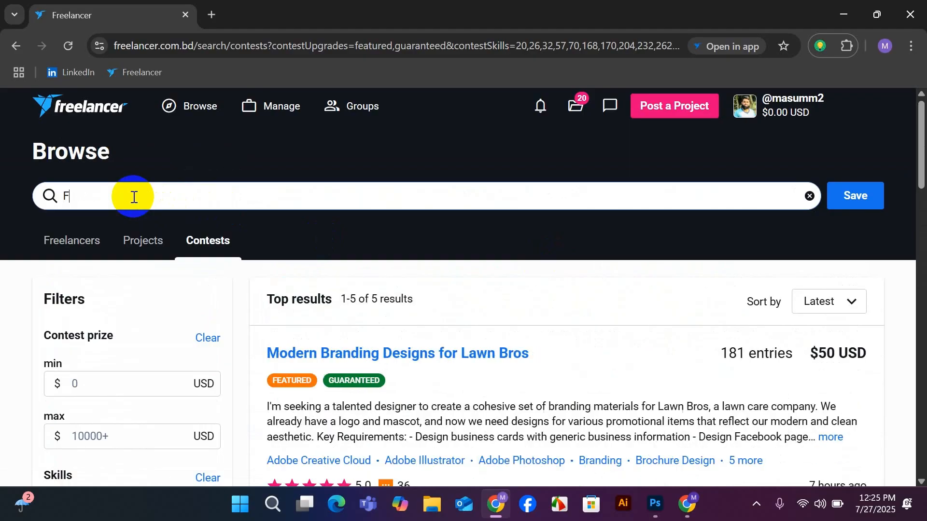
text(;yer)
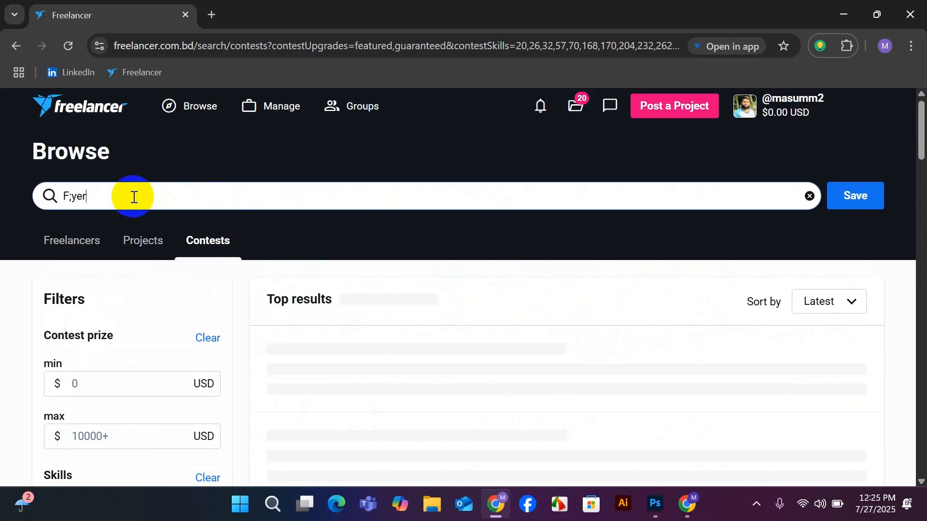
key(BackSpace)
key(BackSpace)
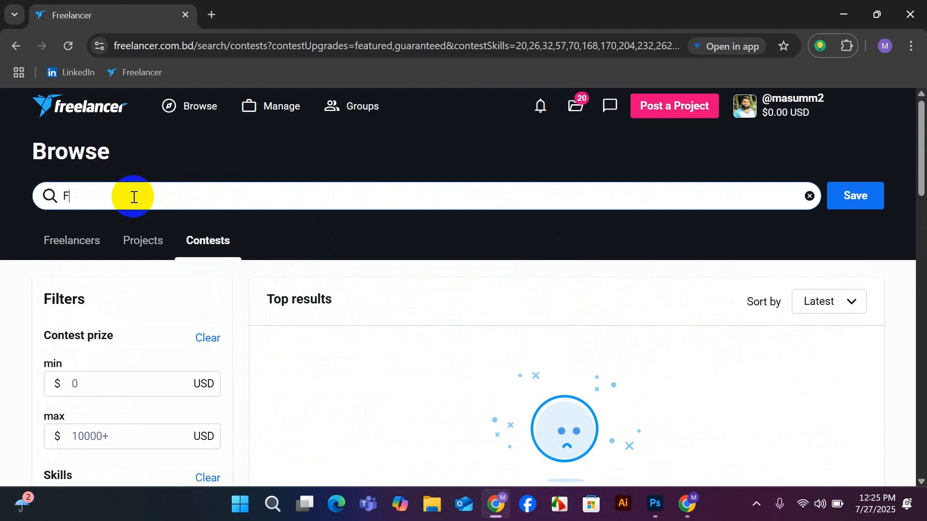
text(lyer)
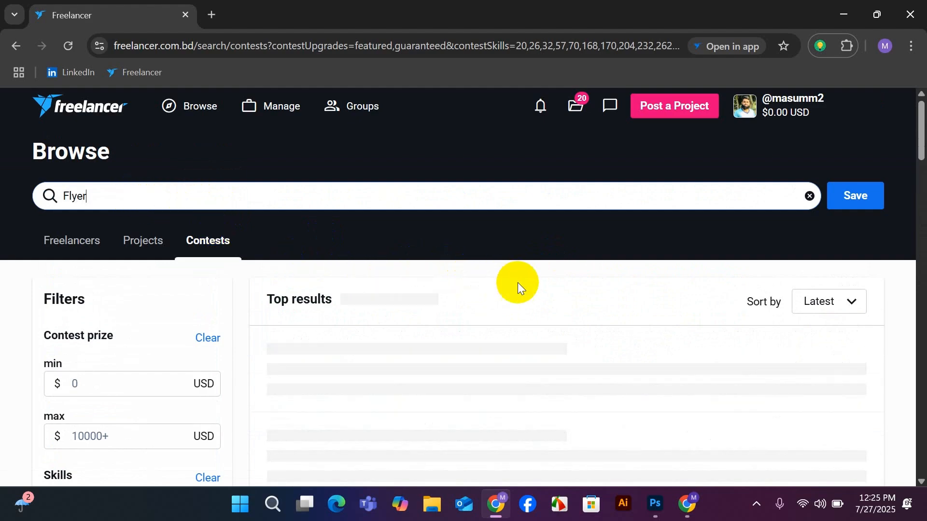
Review the flyer design contests, comparing their briefs, entry counts, prizes and posting dates.
scroll(530, 284, down, 3)
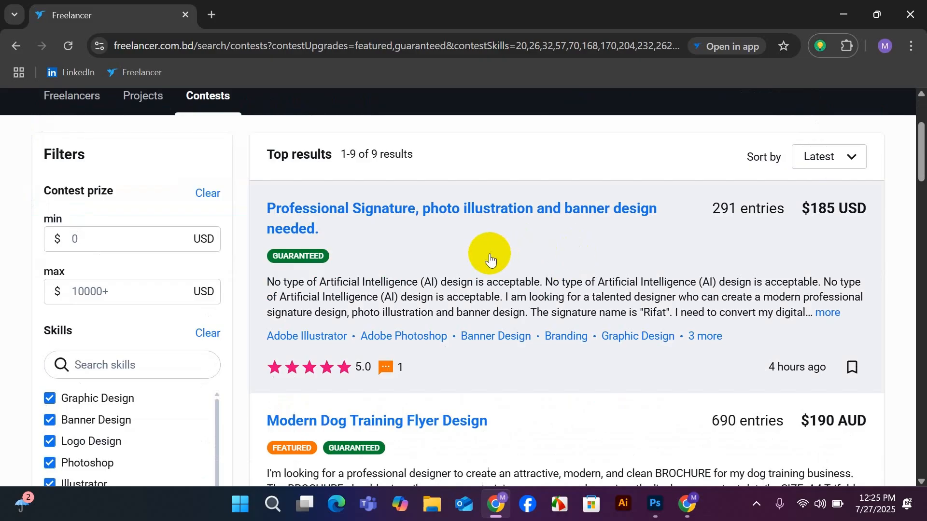
scroll(531, 249, down, 3)
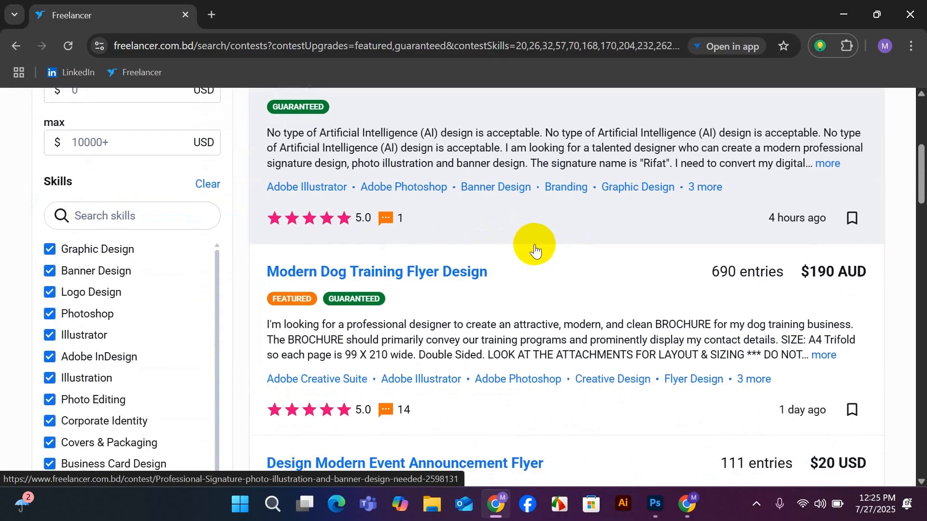
scroll(535, 251, down, 3)
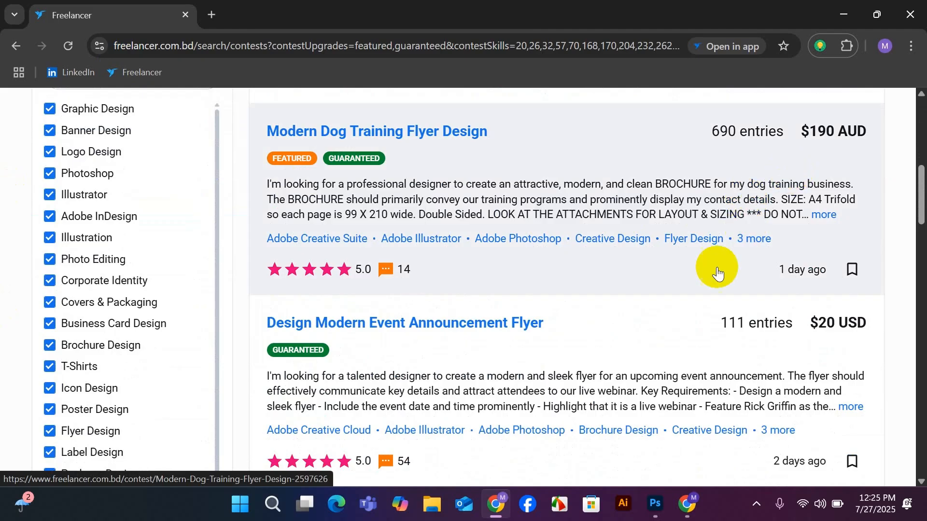
scroll(717, 273, down, 1)
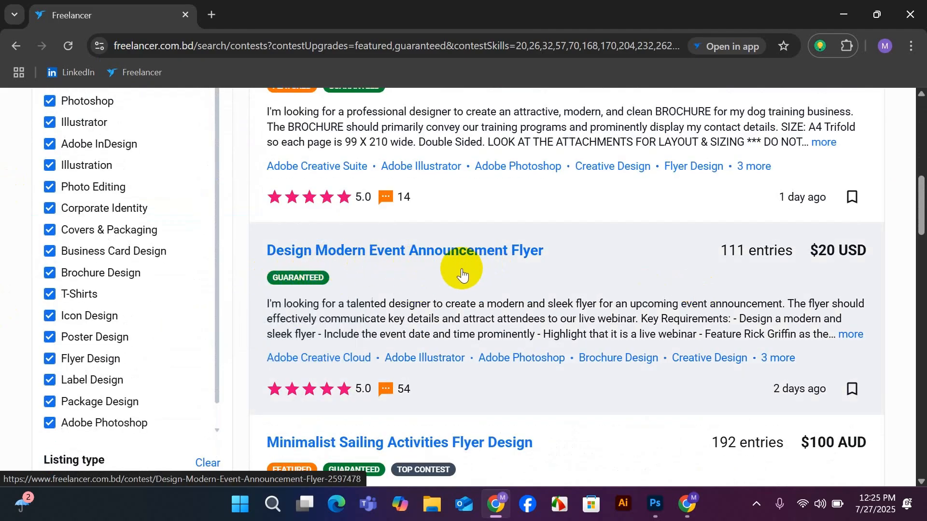
scroll(519, 266, down, 2)
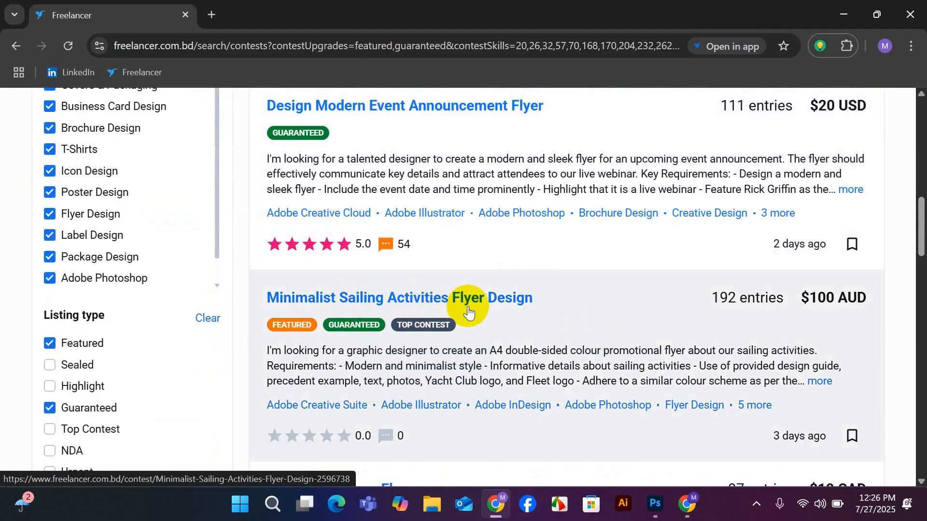
scroll(472, 304, down, 4)
scroll(476, 296, up, 4)
scroll(477, 304, down, 5)
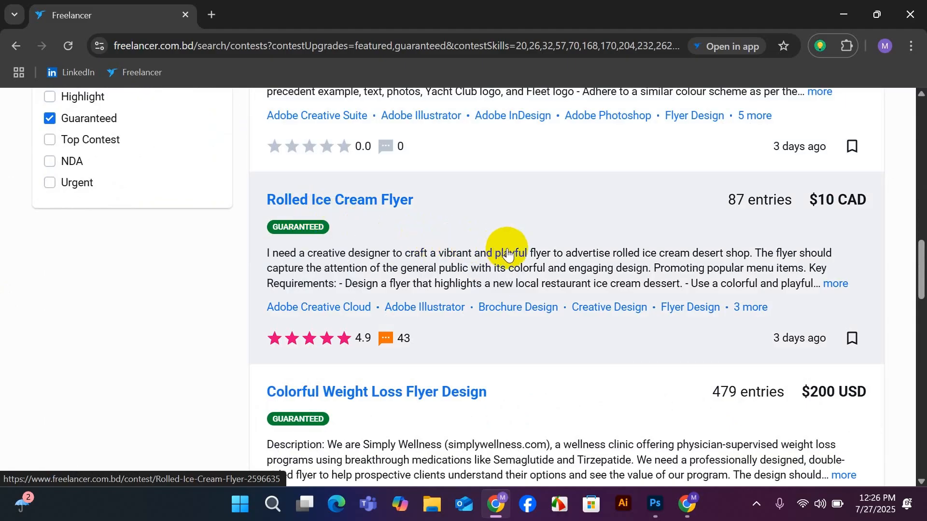
scroll(506, 251, down, 1)
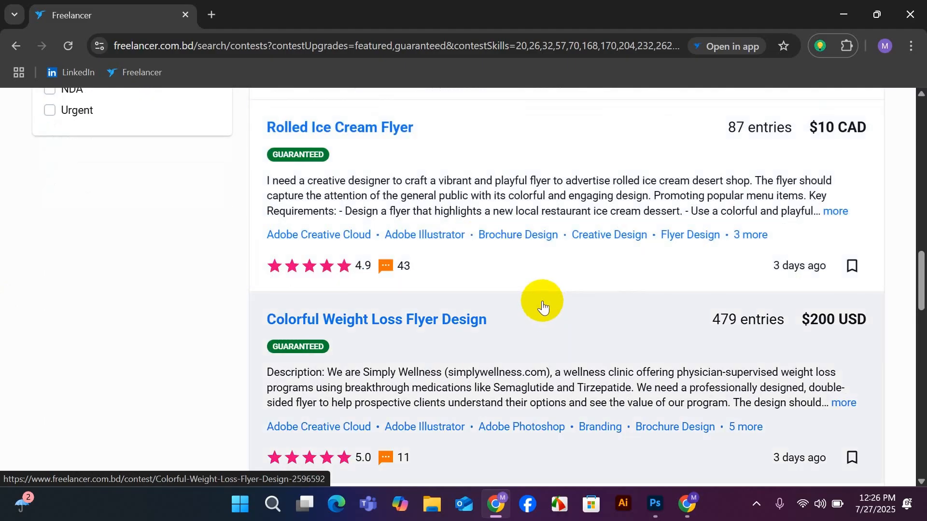
scroll(628, 285, down, 1)
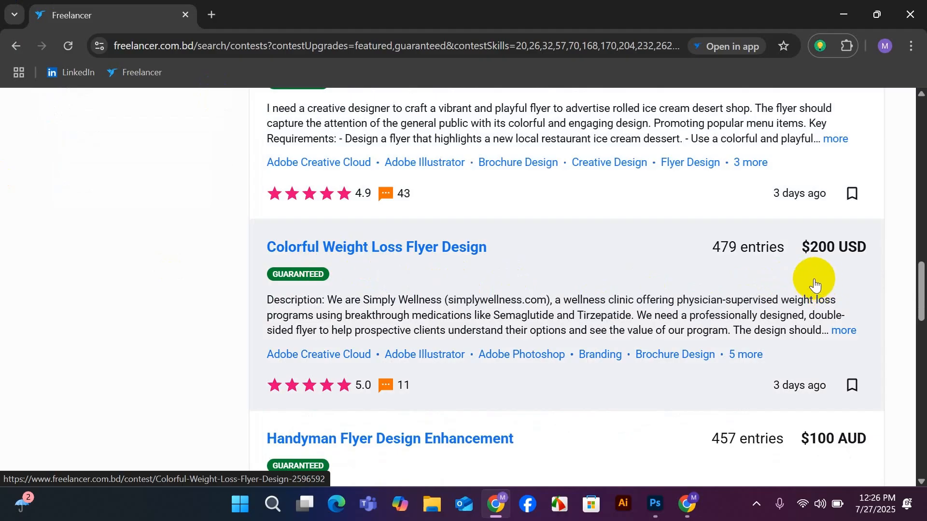
scroll(636, 270, down, 3)
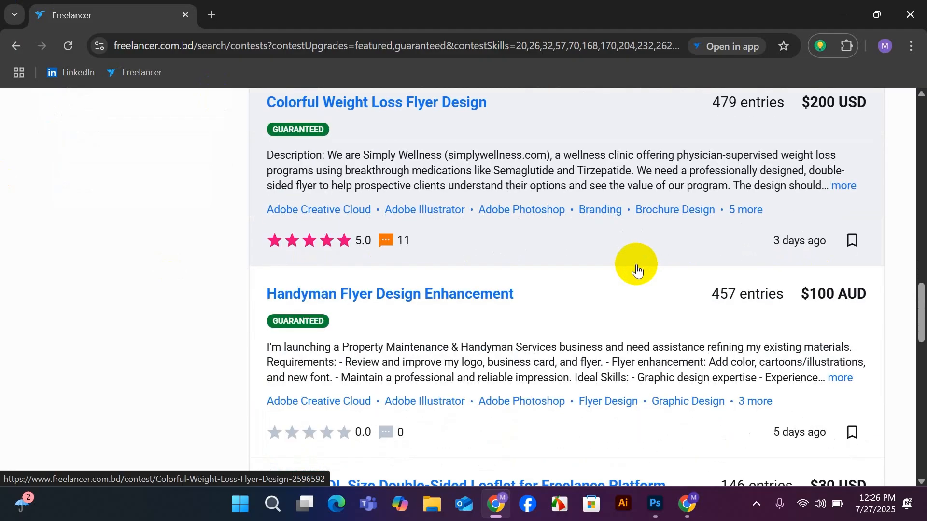
scroll(636, 270, down, 5)
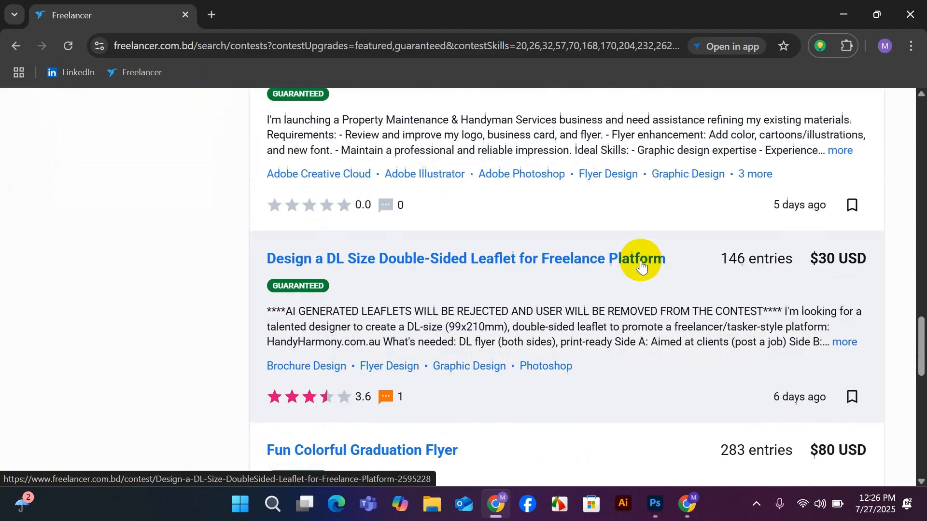
Replace the contest search term with "Id card".
scroll(641, 265, down, 3)
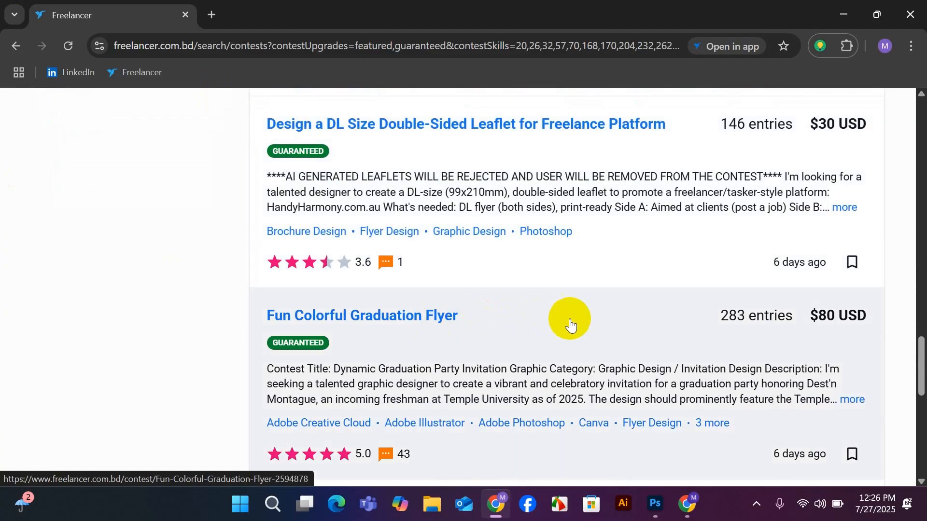
scroll(512, 369, up, 5)
scroll(516, 368, up, 20)
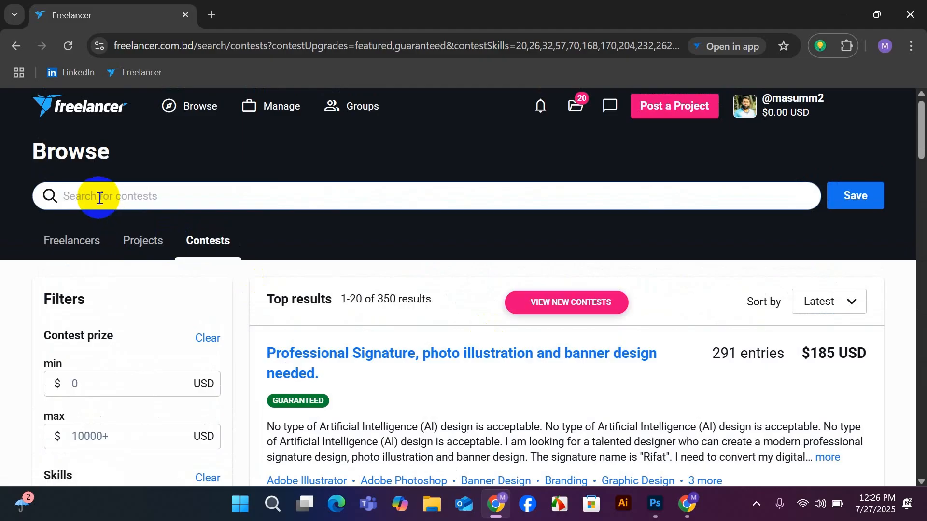
text(b)
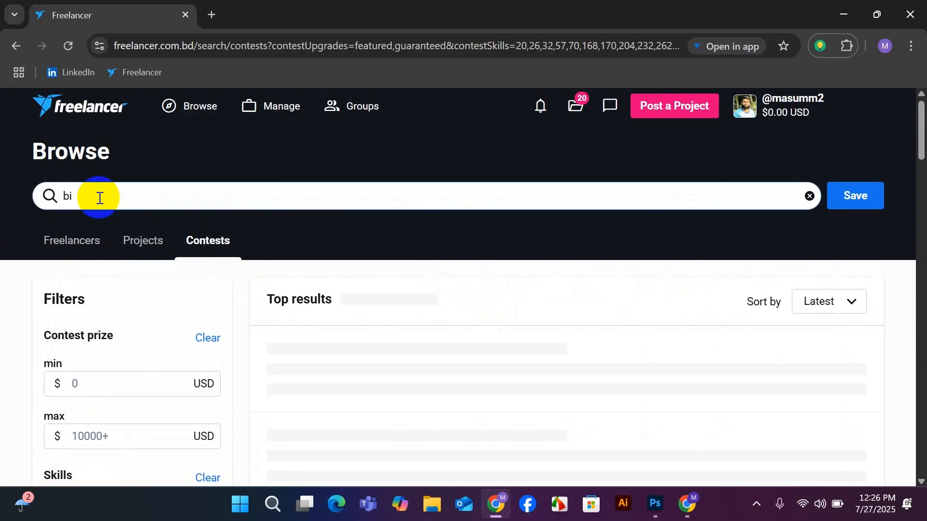
text(u)
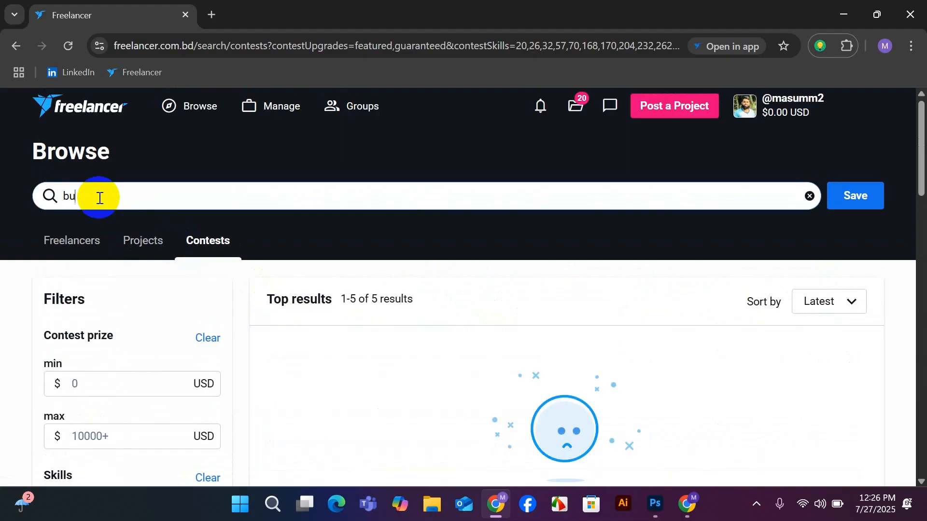
text(so)
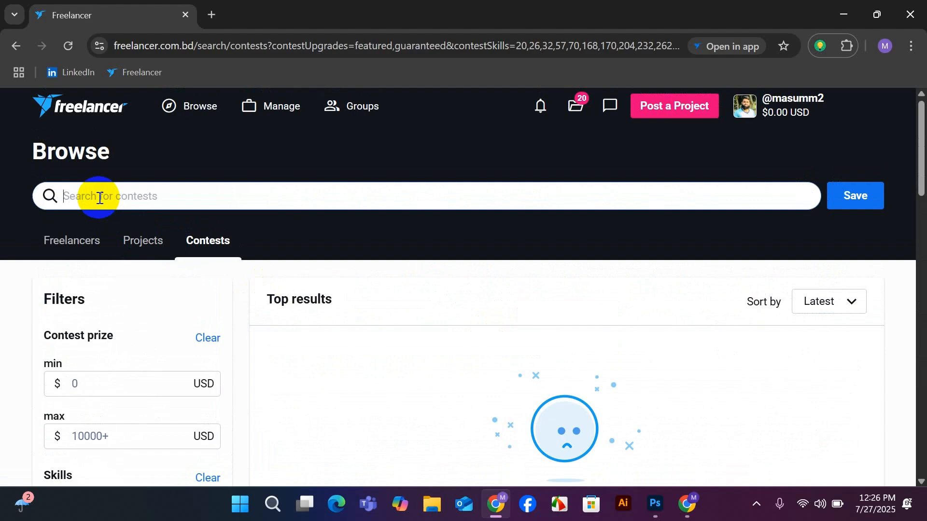
text(Id card)
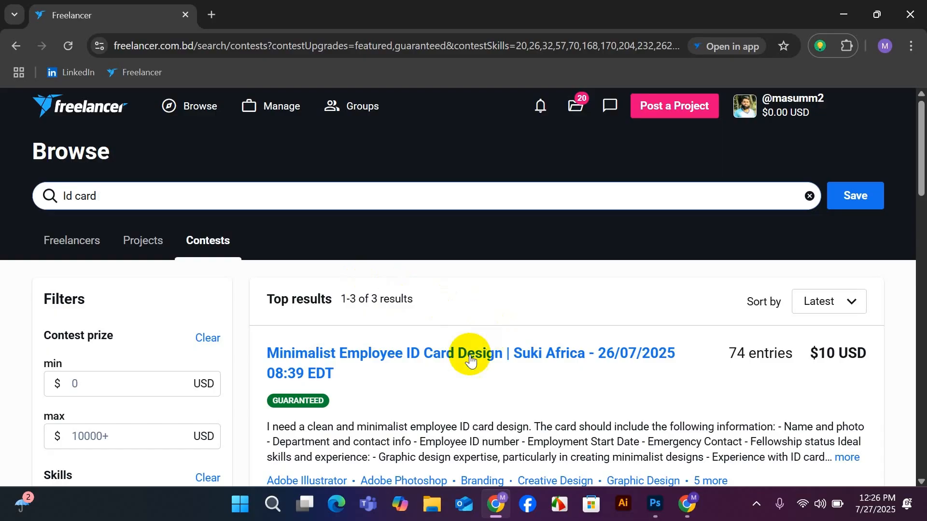
Review the ID card contests, comparing their briefs, entry counts, prizes, client ratings and posting dates.
scroll(546, 386, down, 1)
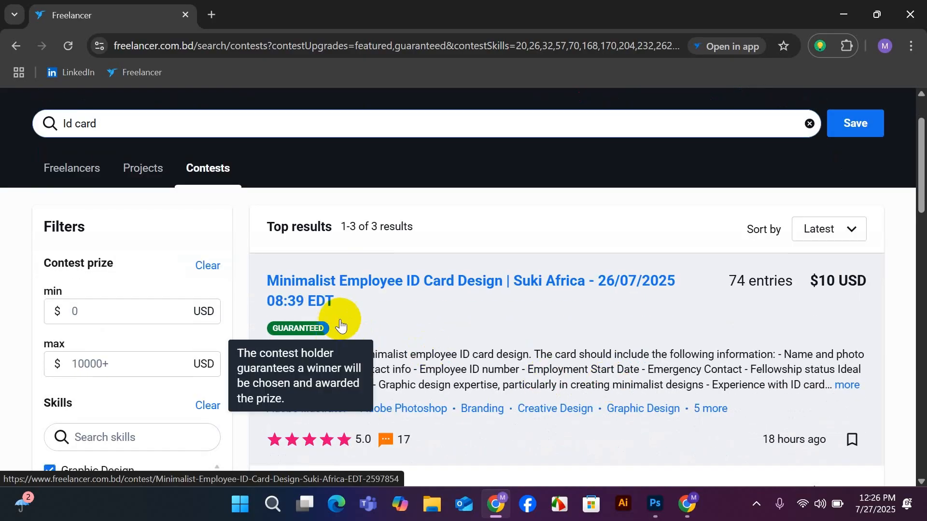
scroll(513, 300, down, 2)
scroll(514, 301, down, 1)
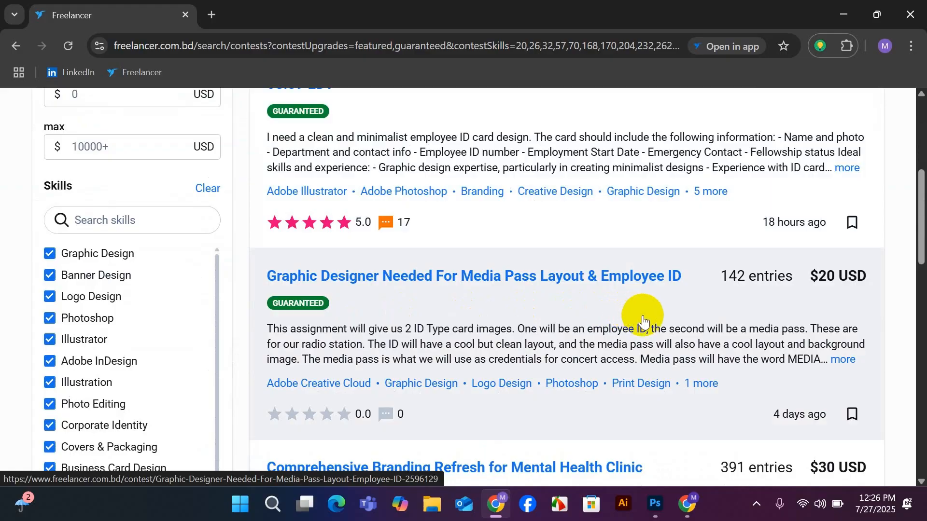
scroll(643, 321, down, 4)
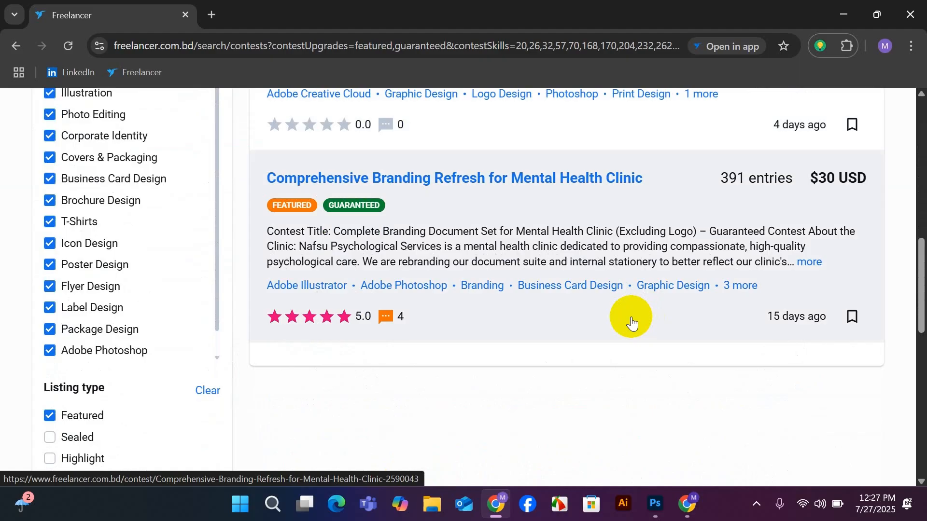
scroll(573, 306, up, 3)
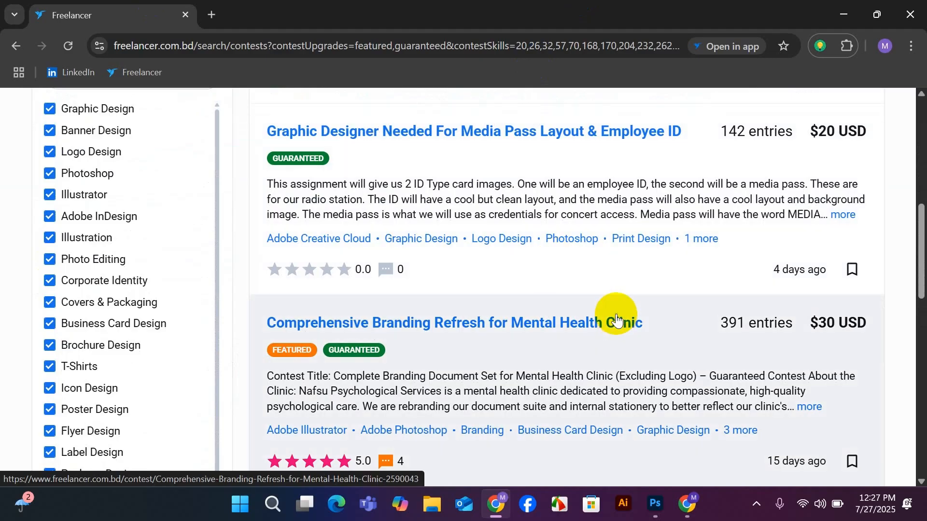
scroll(657, 278, down, 2)
scroll(667, 279, up, 3)
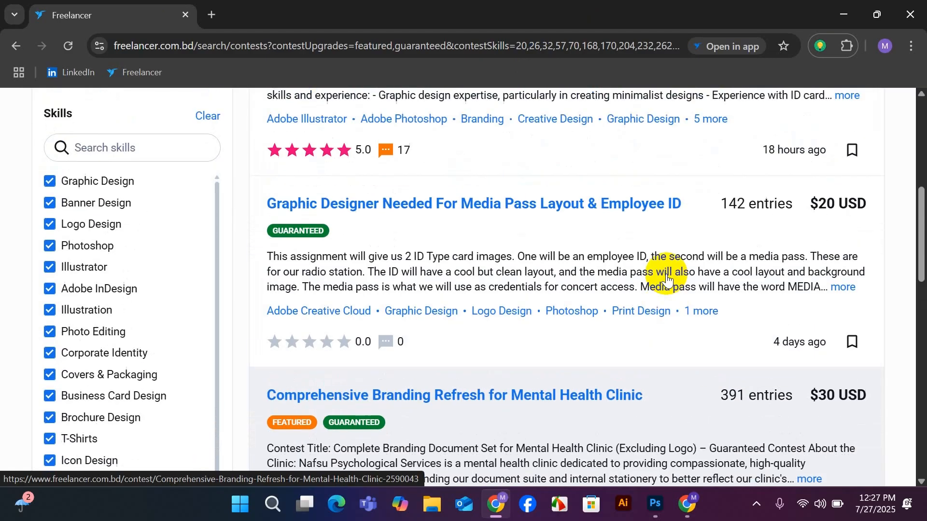
scroll(668, 279, down, 2)
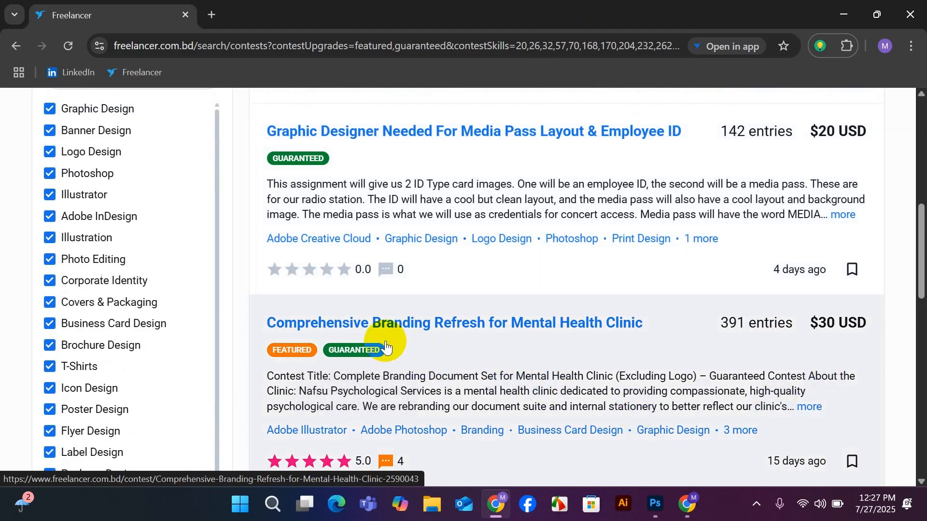
scroll(627, 328, down, 1)
scroll(634, 342, up, 4)
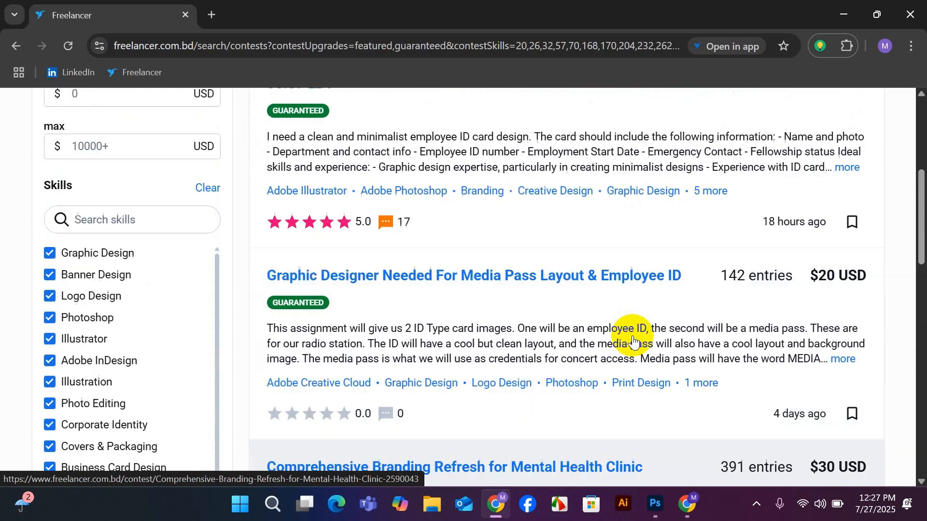
Clear the ID card search term and search the contests for "Letter Head" instead.
scroll(659, 313, up, 5)
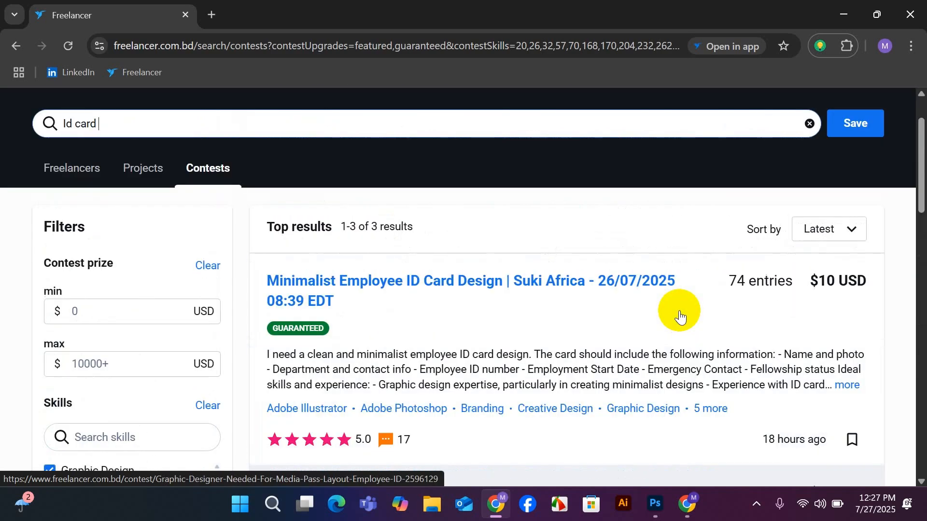
scroll(499, 346, up, 2)
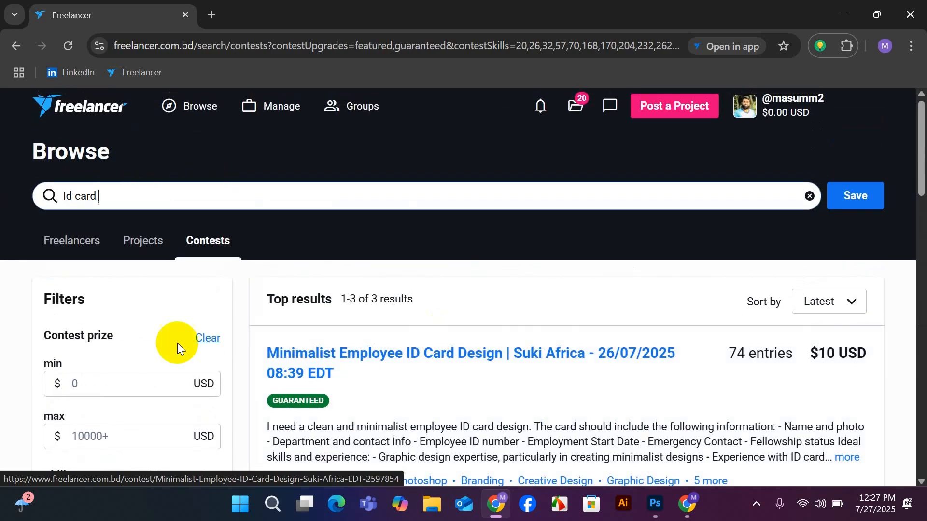
click(118, 198)
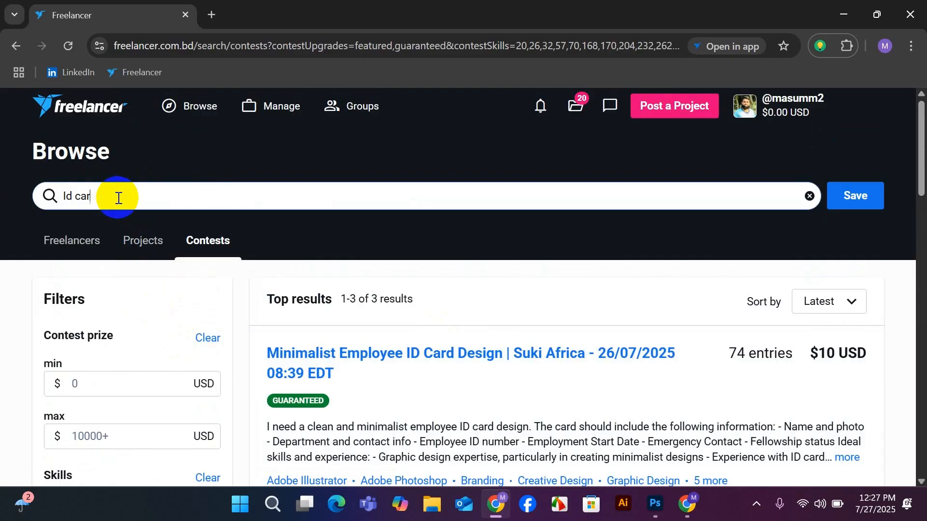
key(BackSpace)
key(BackSpace)
text(K)
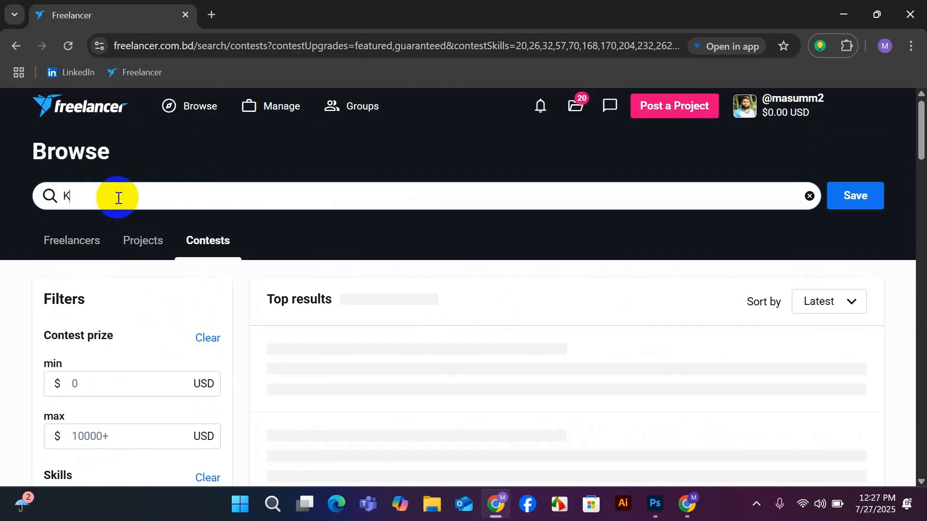
text(l)
key(BackSpace)
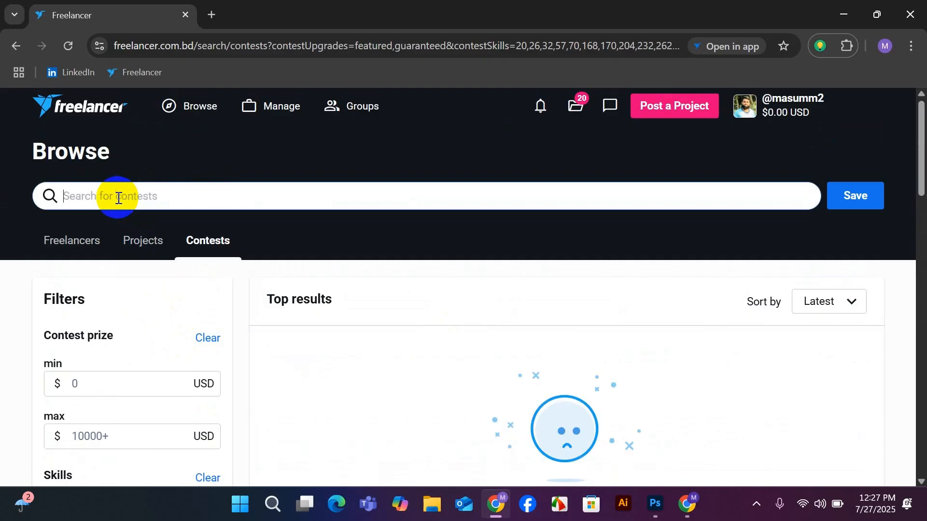
text(Lett)
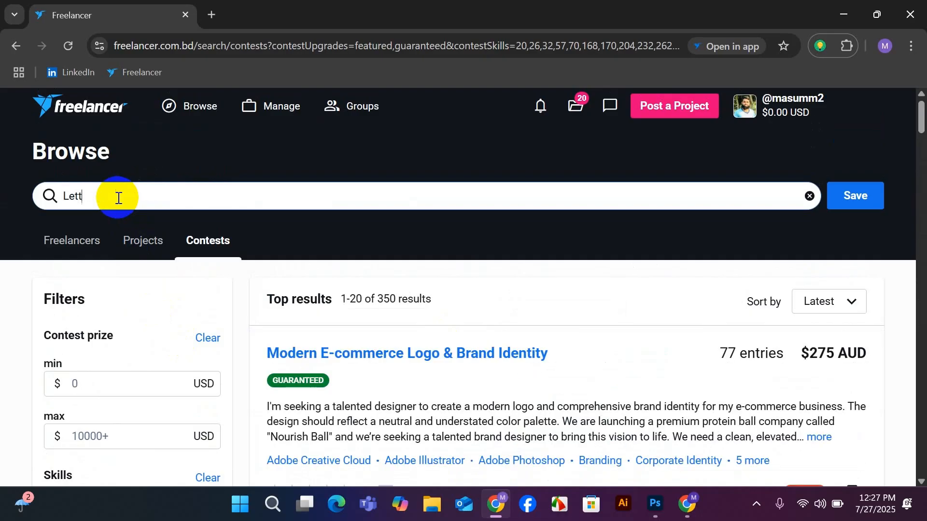
text(e)
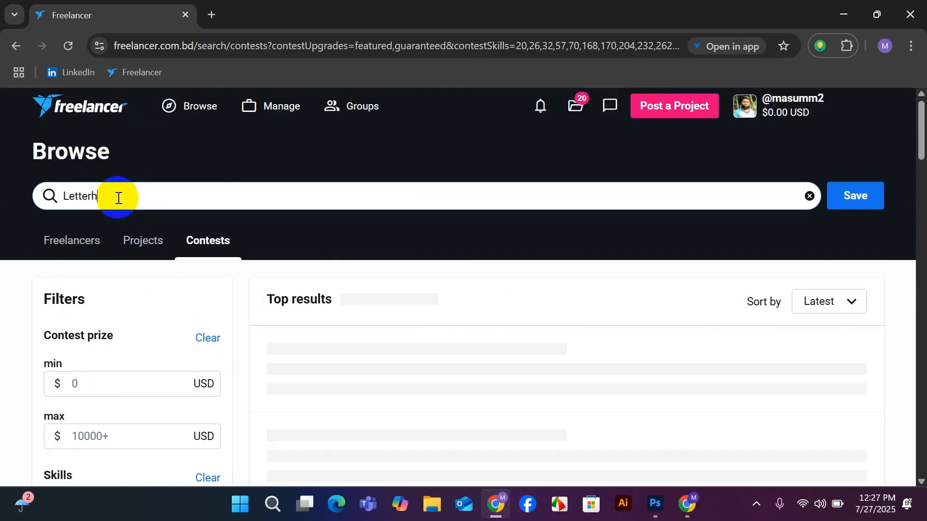
text(rh)
key(BackSpace)
text(jh)
key(BackSpace)
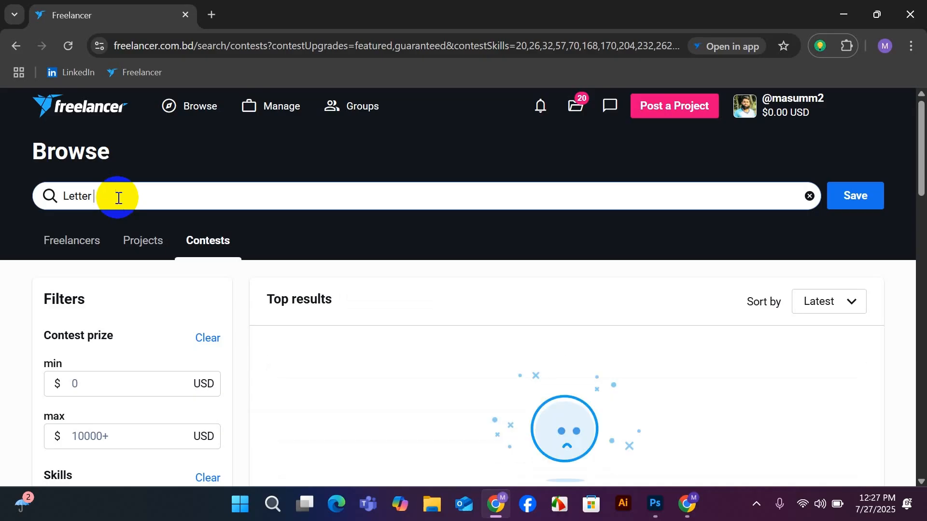
text(Head de)
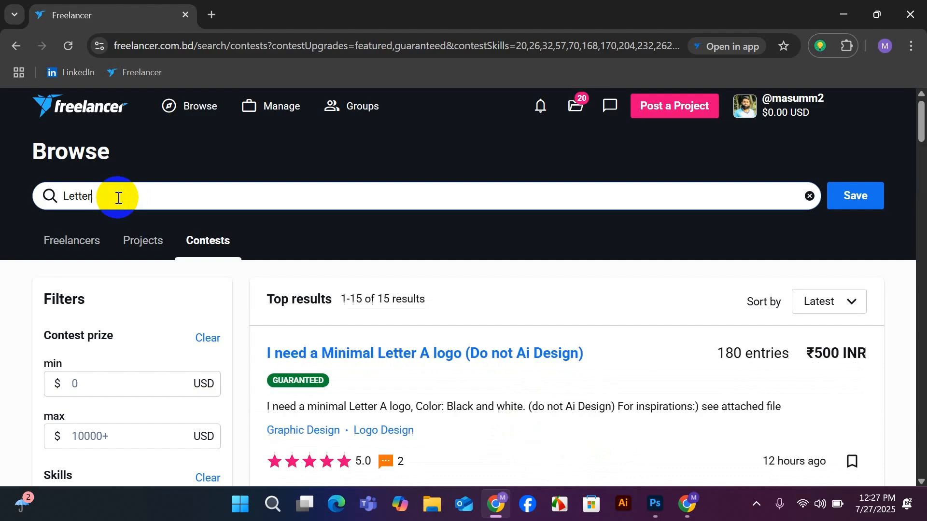
Correct the contest search term to the single word "Letterhead".
key(BackSpace)
key(BackSpace)
text(head)
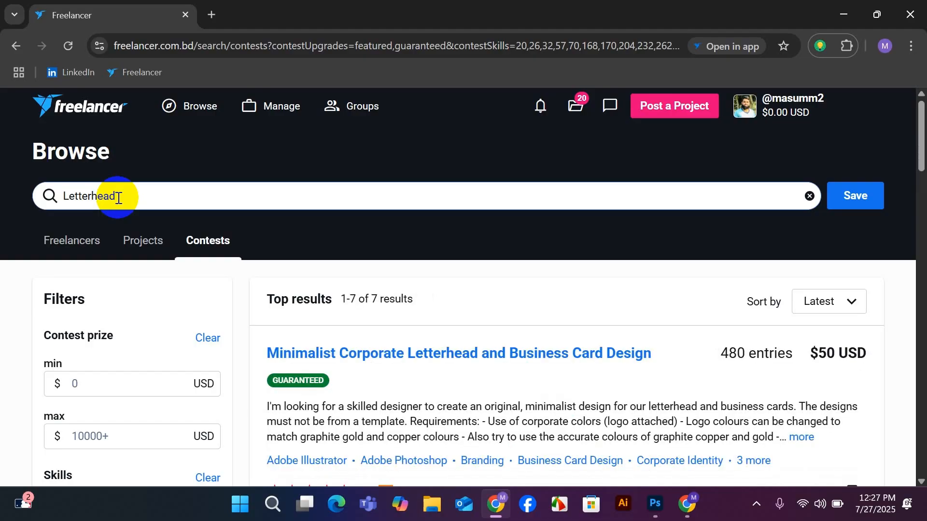
Look through all the letterhead contests, comparing their titles, briefs, entry counts, prizes and client ratings.
scroll(483, 381, down, 3)
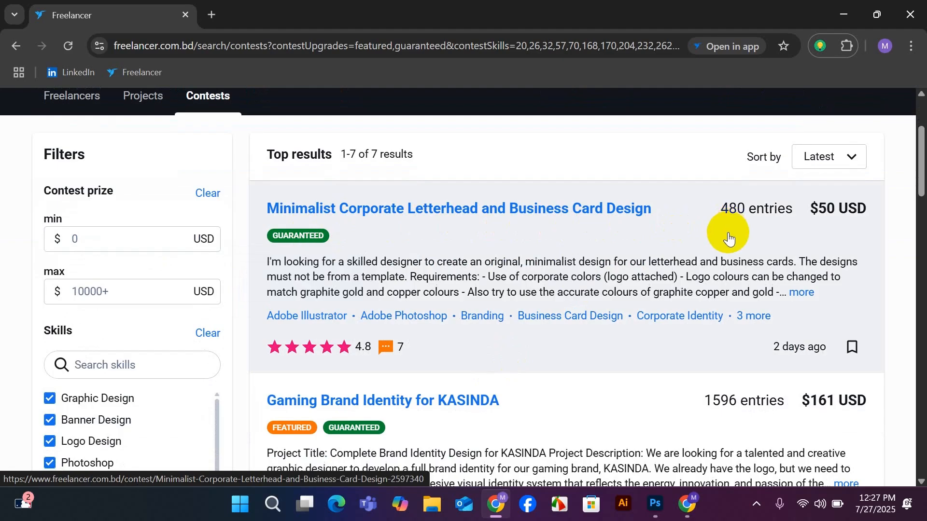
scroll(712, 246, down, 3)
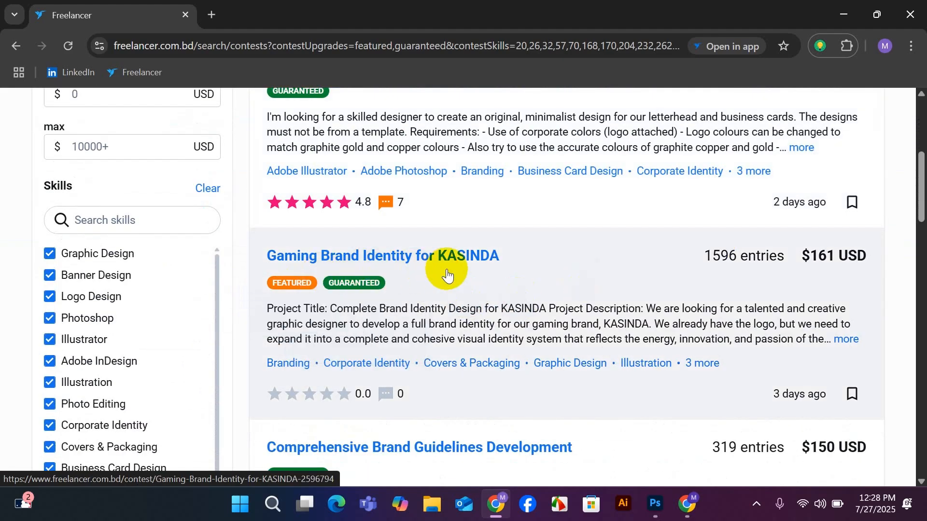
scroll(456, 268, down, 3)
scroll(555, 321, down, 6)
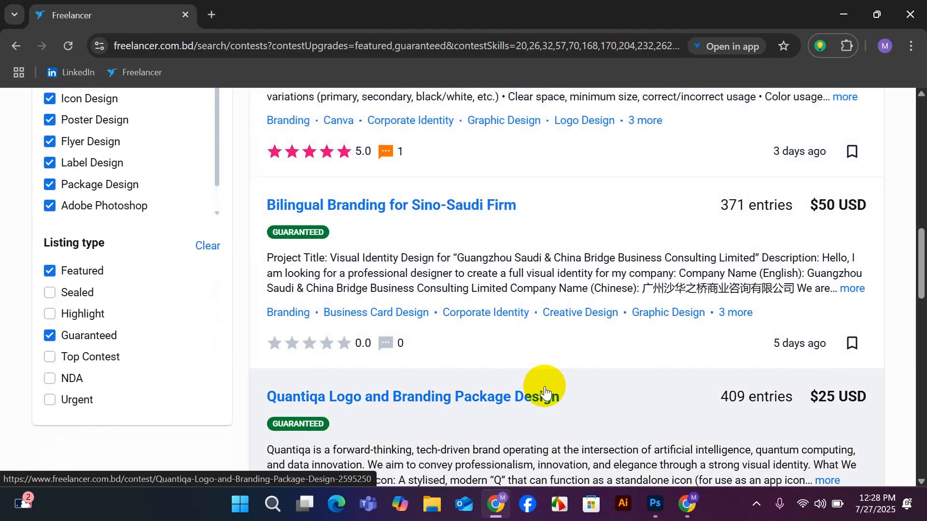
scroll(543, 386, down, 3)
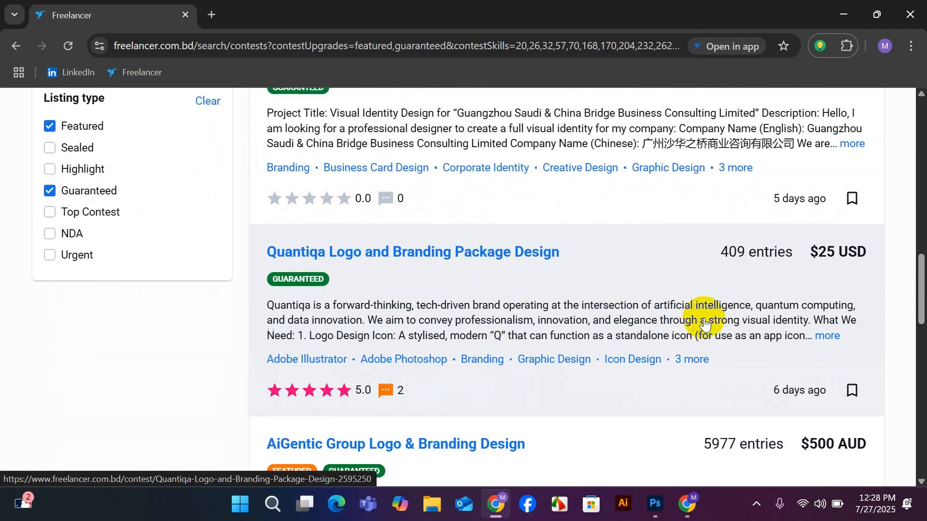
scroll(697, 319, down, 3)
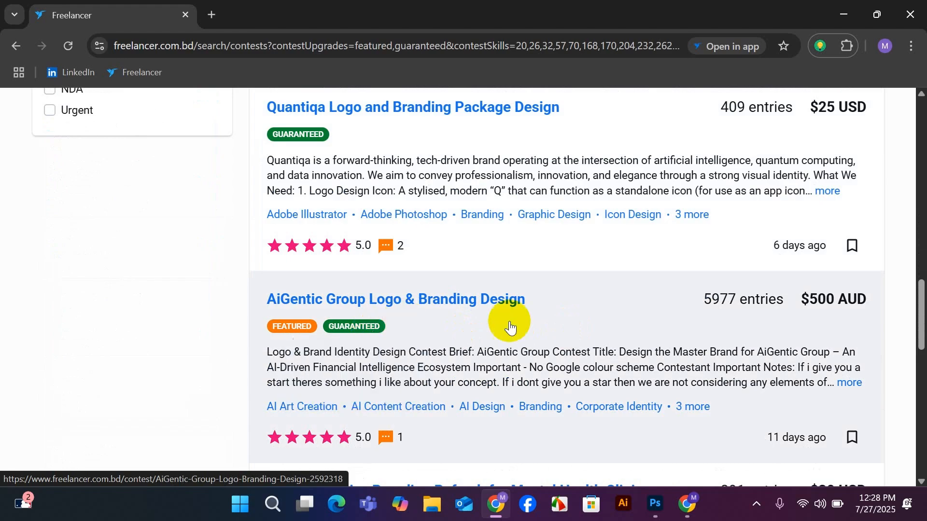
scroll(676, 320, down, 2)
scroll(678, 326, down, 3)
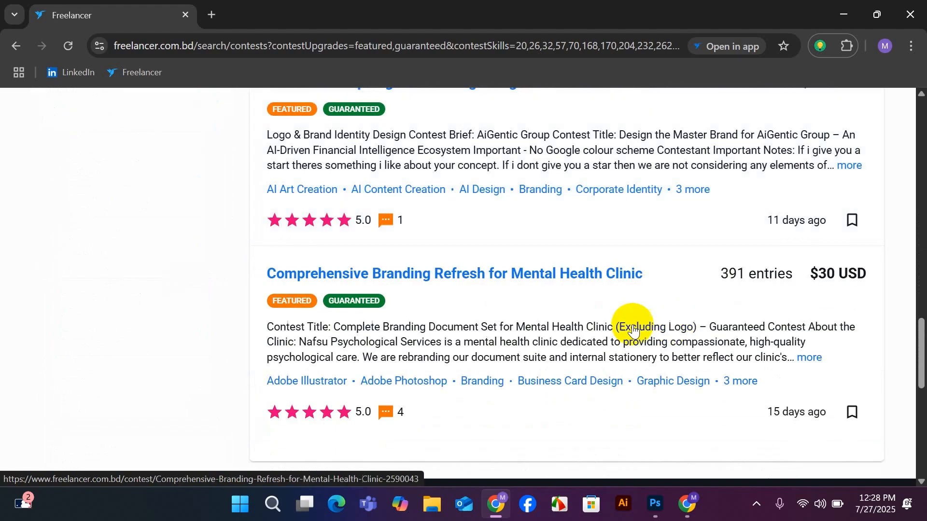
scroll(464, 320, down, 3)
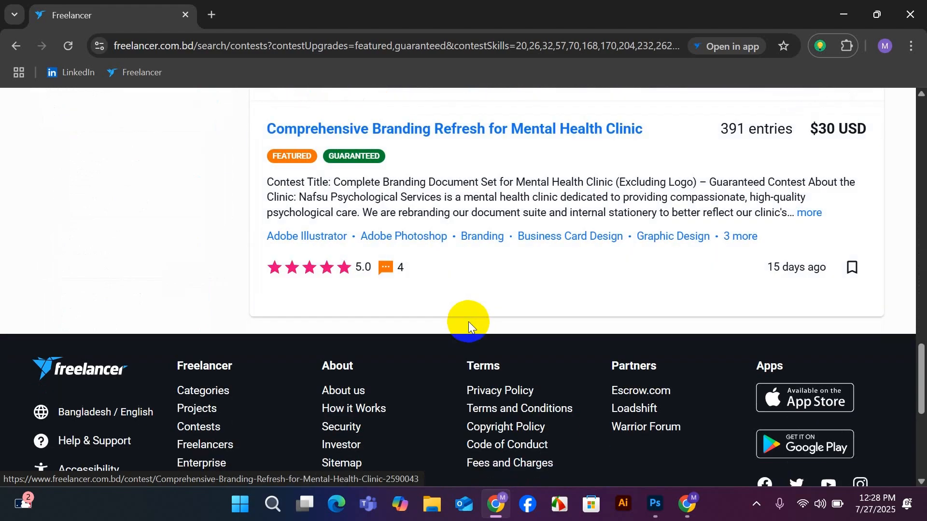
Replace the contest search term with "business card design".
scroll(467, 321, up, 15)
scroll(454, 296, up, 6)
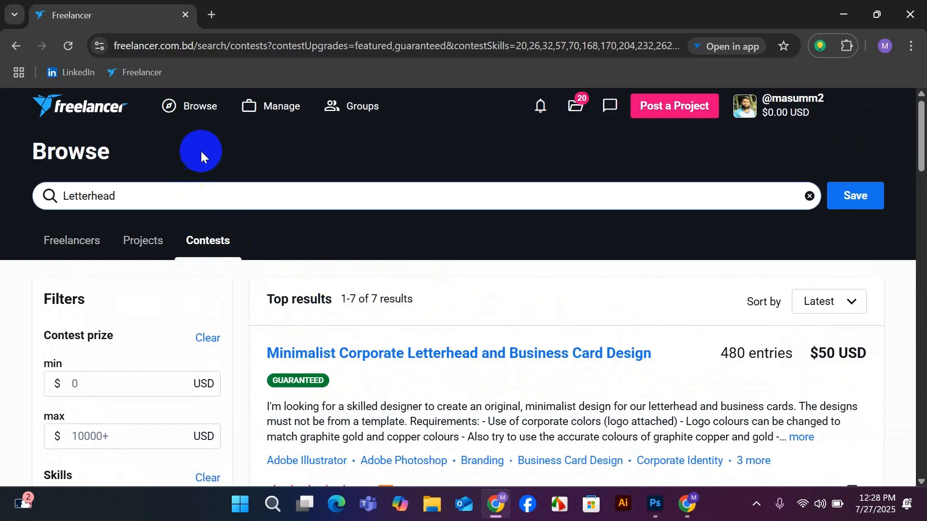
drag(132, 198, 20, 217)
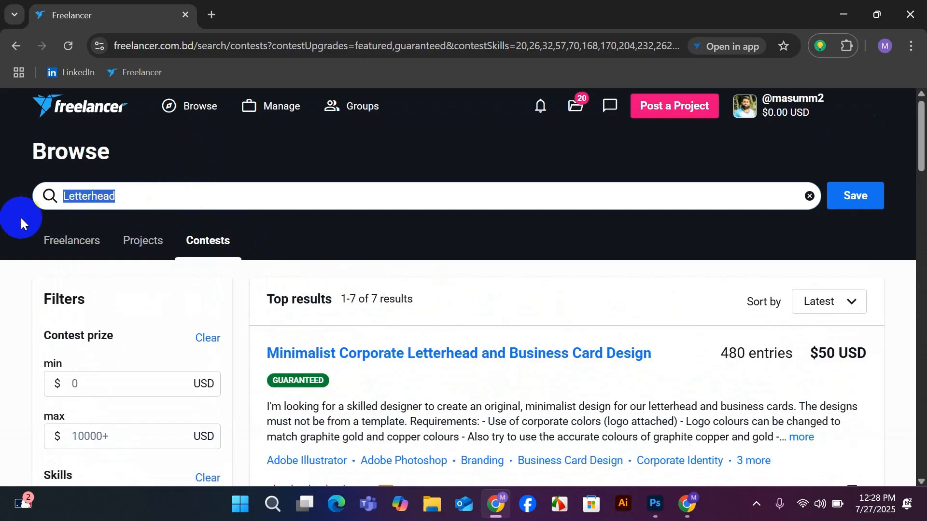
text(bus)
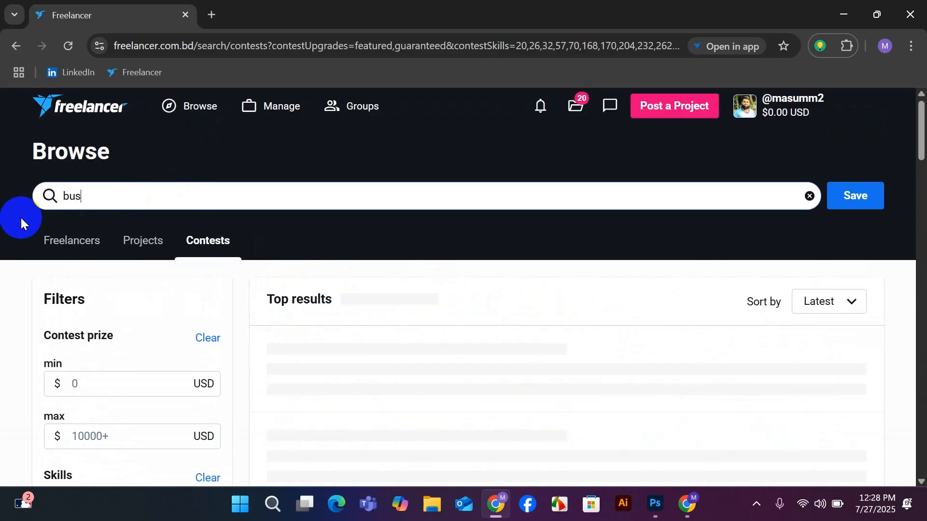
text(i;)
text(ness ca)
text(rd design)
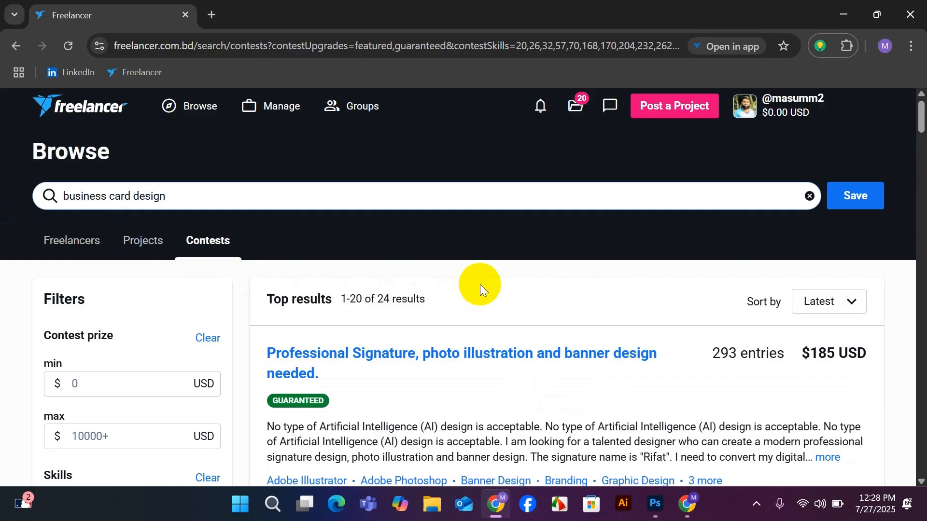
Look through the business card design contest results, comparing their briefs, entry counts, prizes and client ratings.
scroll(480, 285, down, 3)
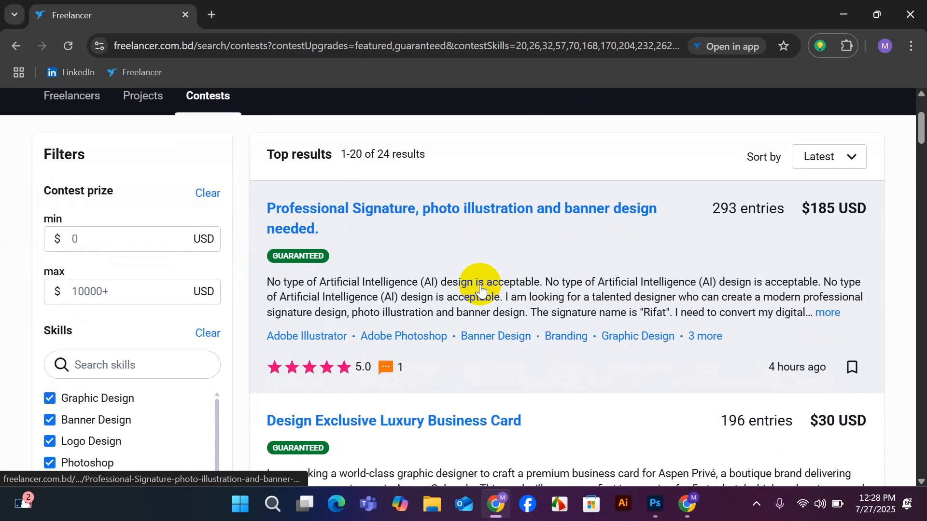
scroll(553, 279, down, 5)
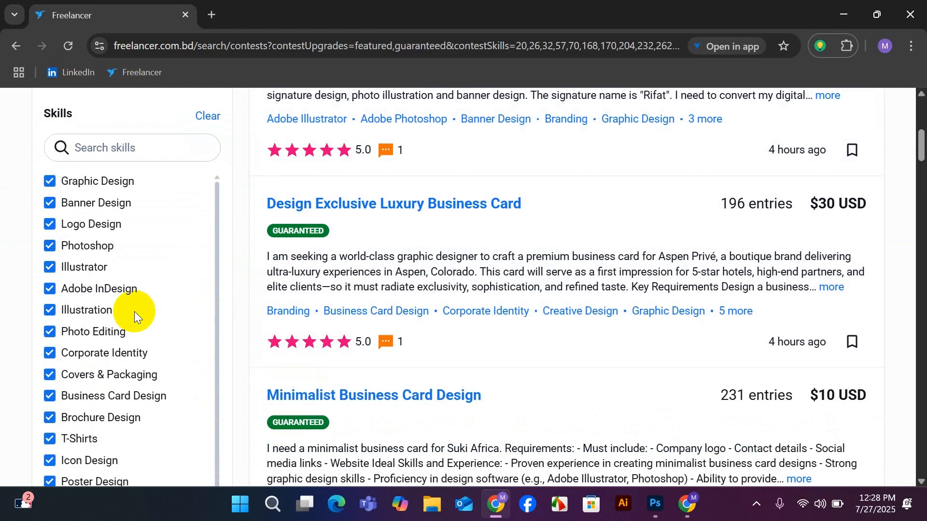
scroll(270, 321, down, 3)
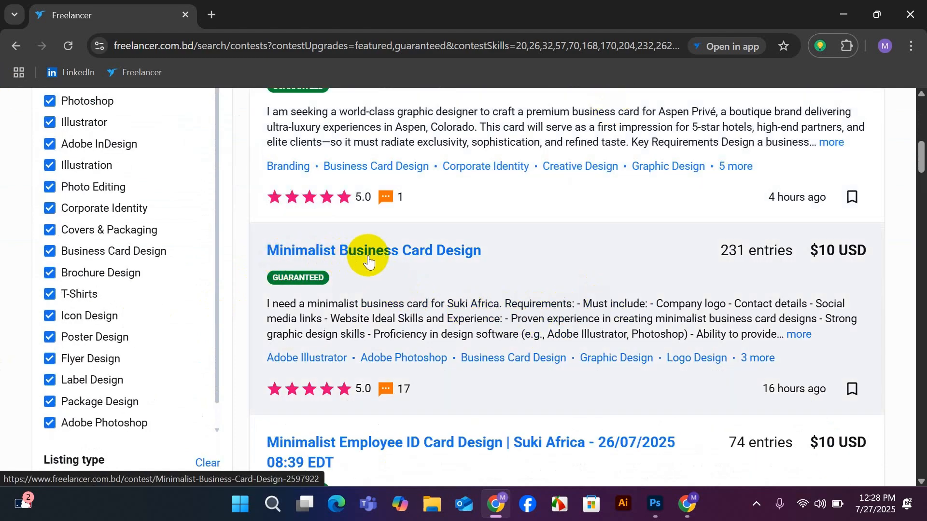
scroll(487, 280, up, 5)
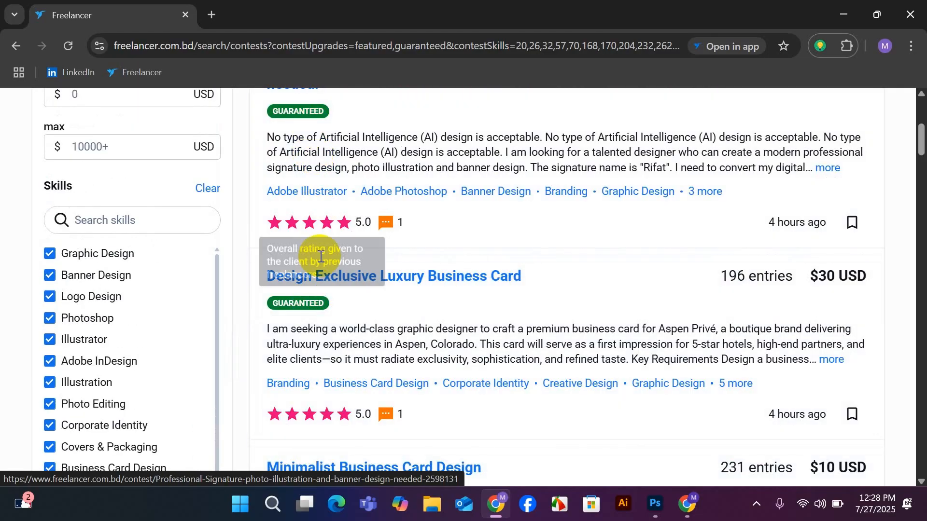
scroll(310, 304, down, 3)
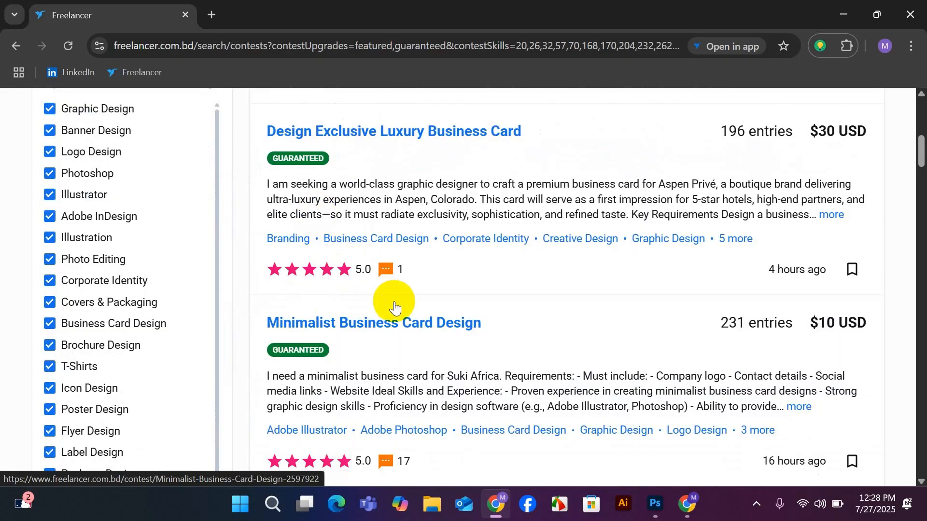
scroll(395, 307, down, 3)
scroll(331, 399, down, 3)
scroll(400, 377, up, 3)
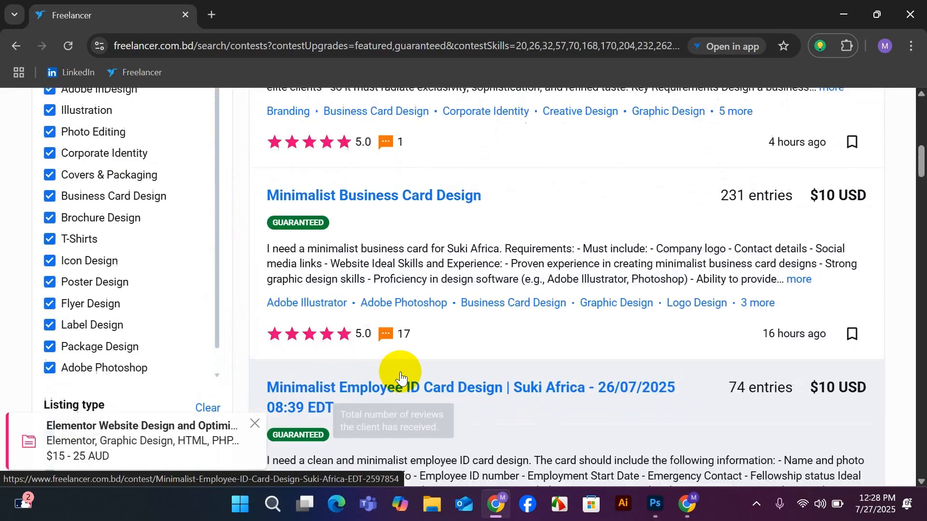
scroll(400, 377, up, 7)
scroll(346, 331, down, 2)
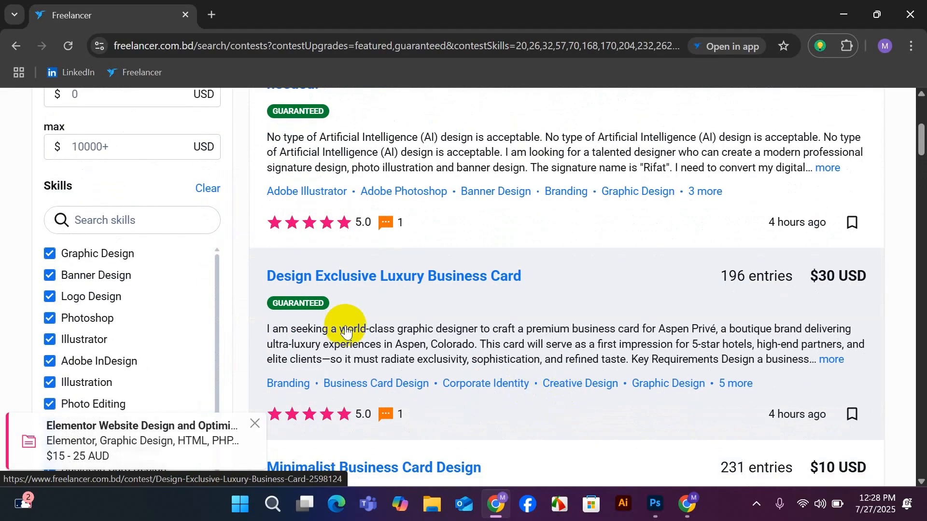
Open the "Design Exclusive Luxury Business Card" contest and skim its description.
click(325, 283)
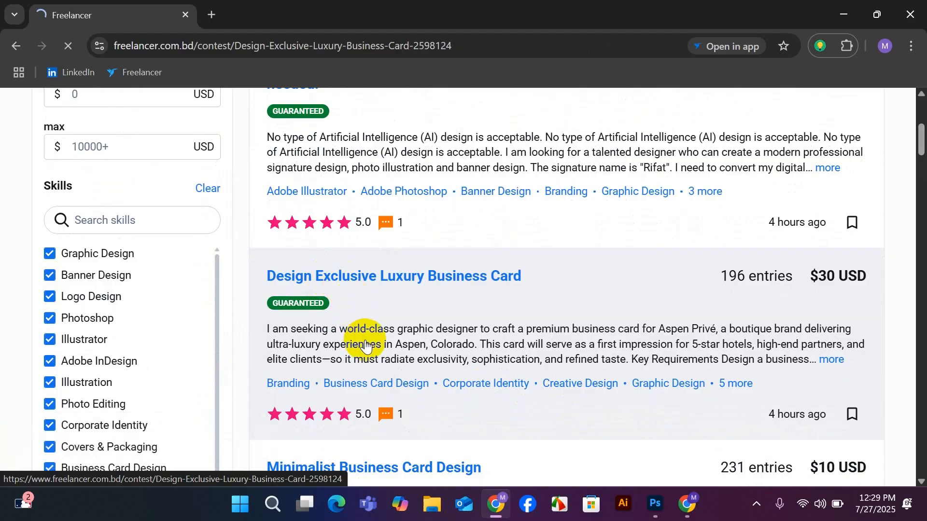
scroll(346, 326, down, 8)
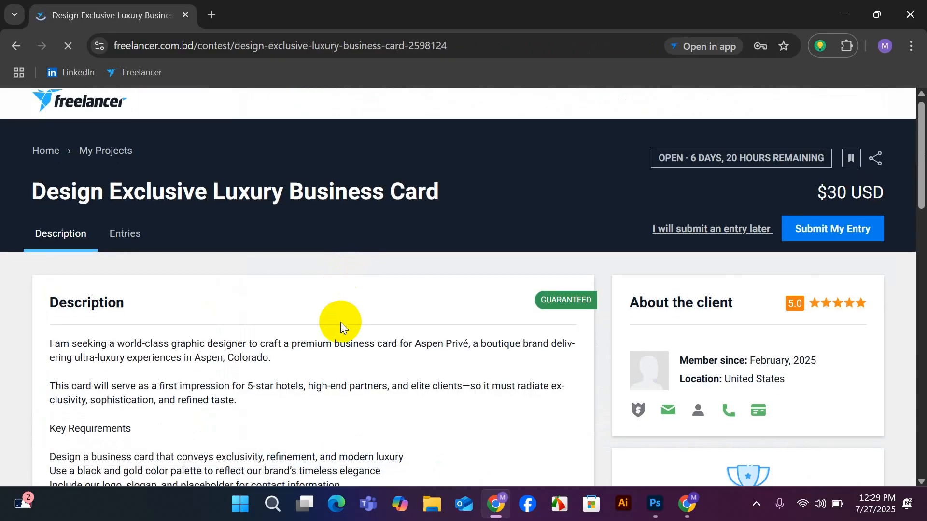
scroll(341, 320, up, 8)
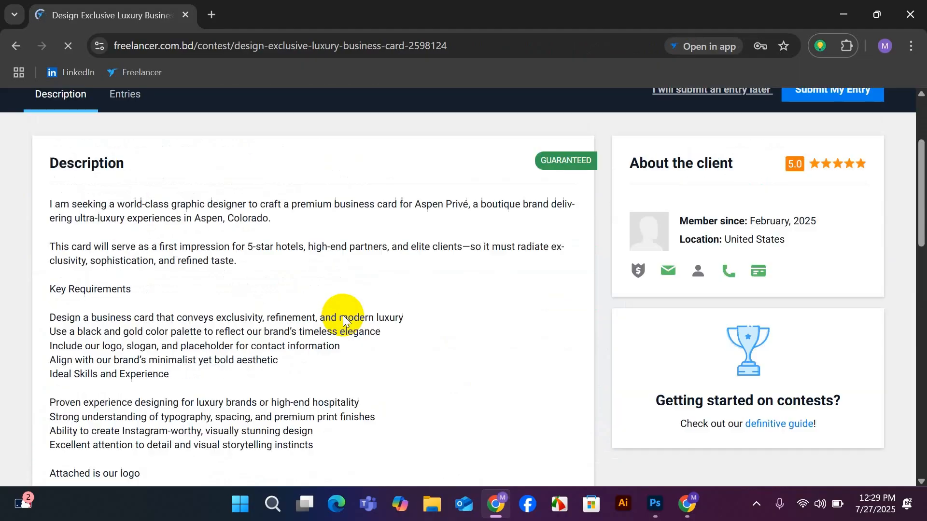
Show the contest's submitted entries and examine the business card designs of the competing freelancers.
click(134, 244)
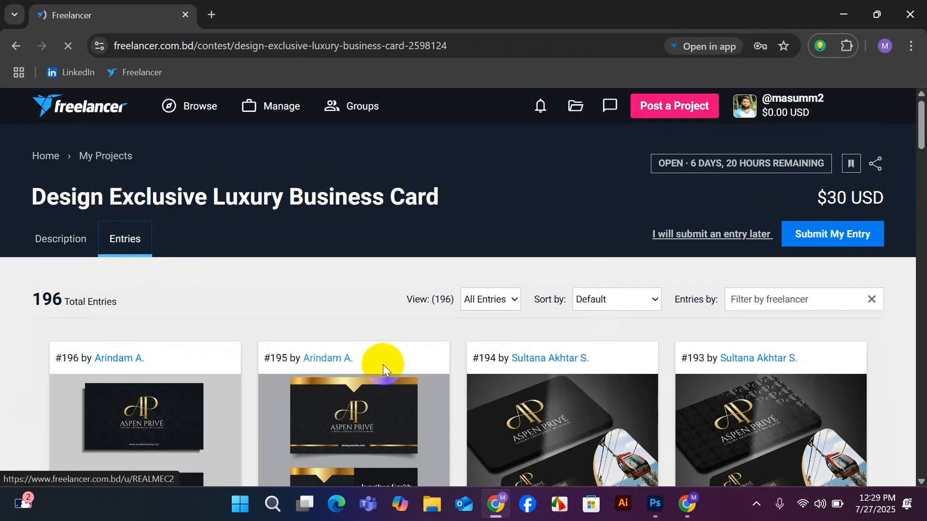
scroll(407, 355, down, 3)
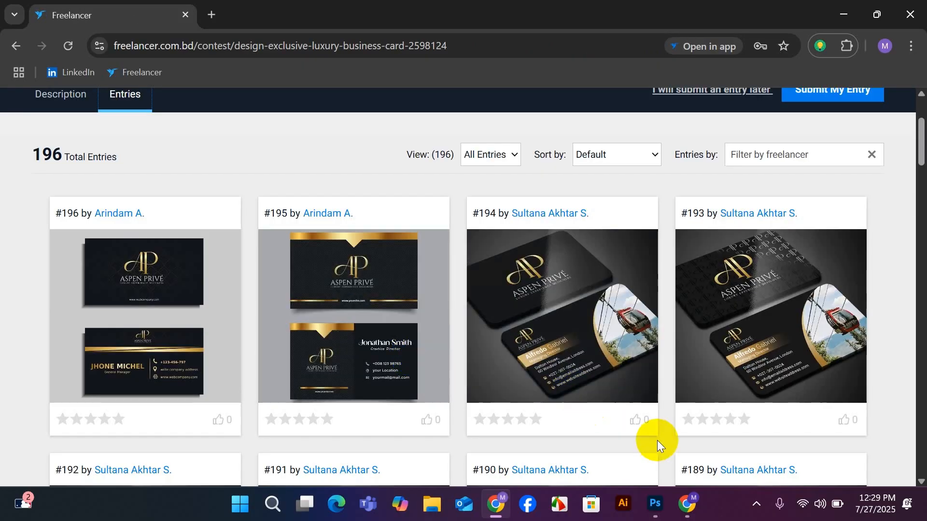
scroll(657, 440, down, 4)
scroll(560, 407, down, 3)
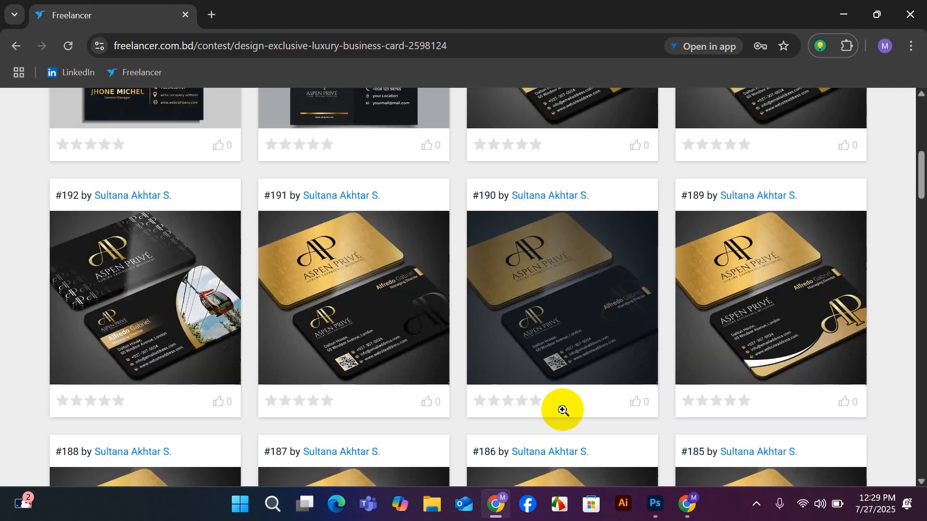
scroll(510, 371, down, 6)
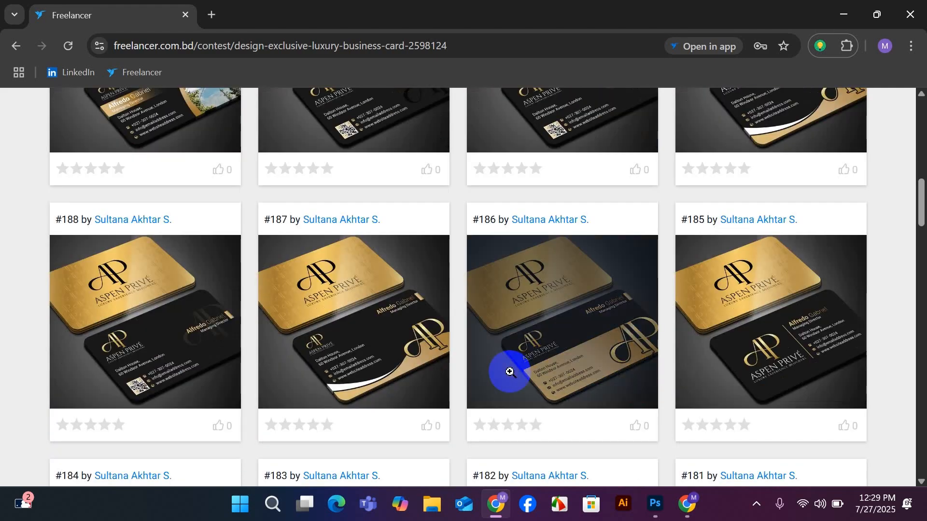
scroll(510, 372, up, 9)
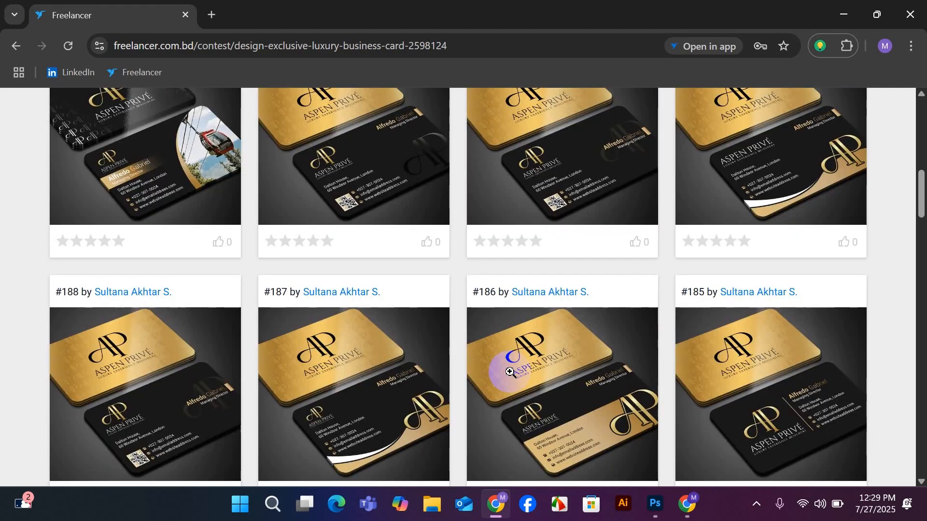
scroll(510, 372, up, 3)
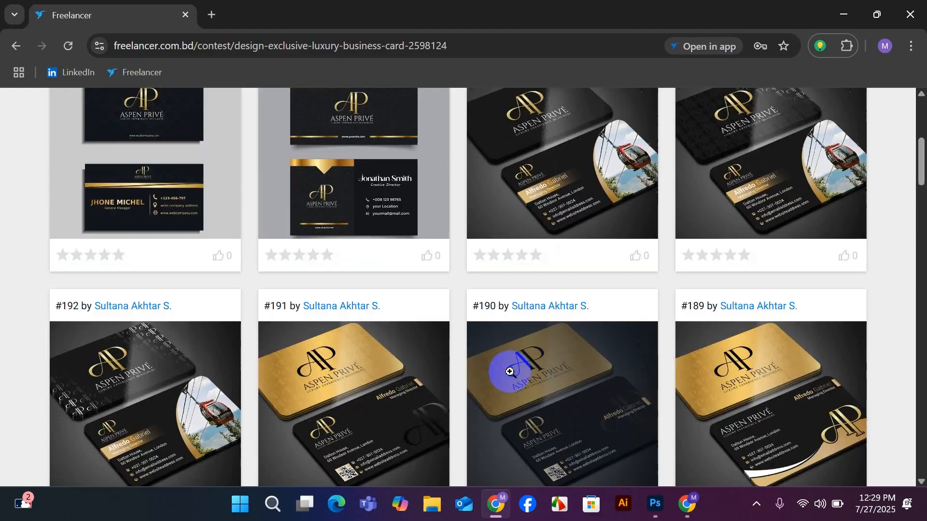
scroll(510, 371, up, 2)
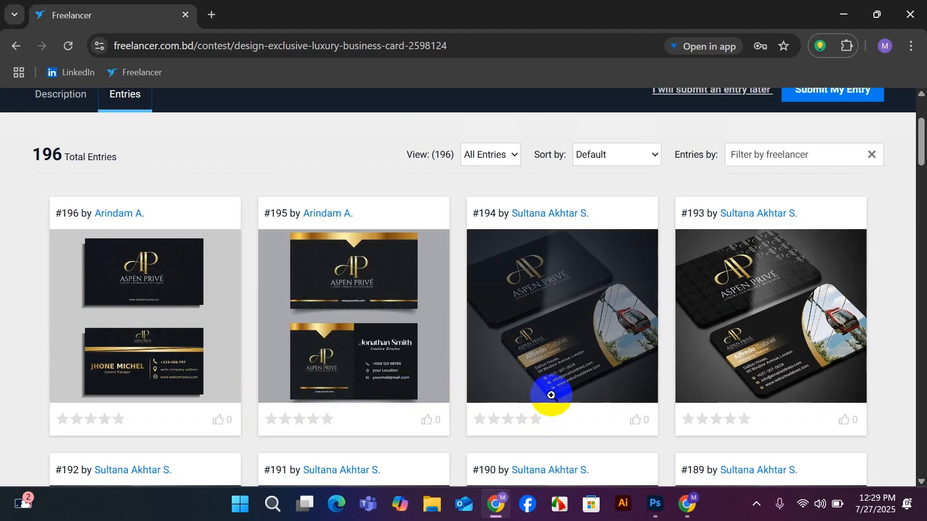
scroll(552, 395, down, 4)
scroll(553, 391, up, 7)
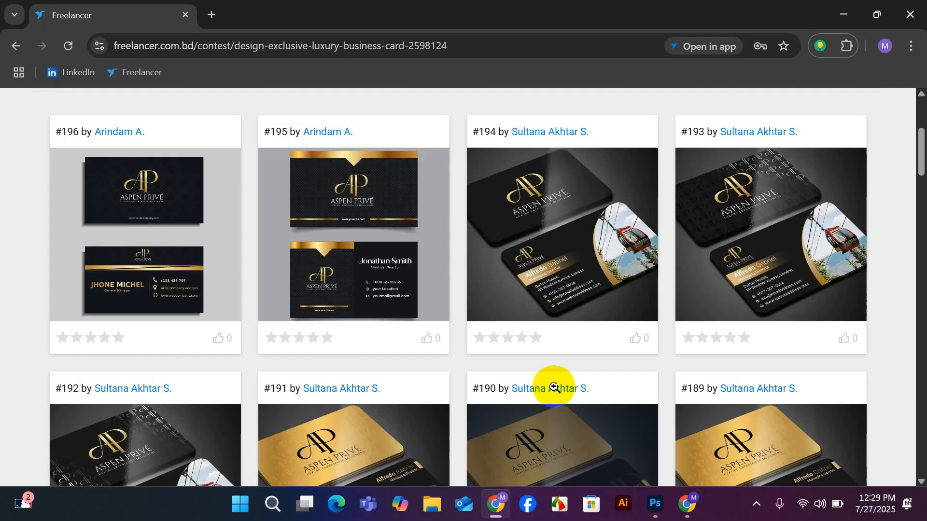
Return to the contest description and translate its brief, from the opening sentence through the skills list, into Bangla for reading.
click(39, 238)
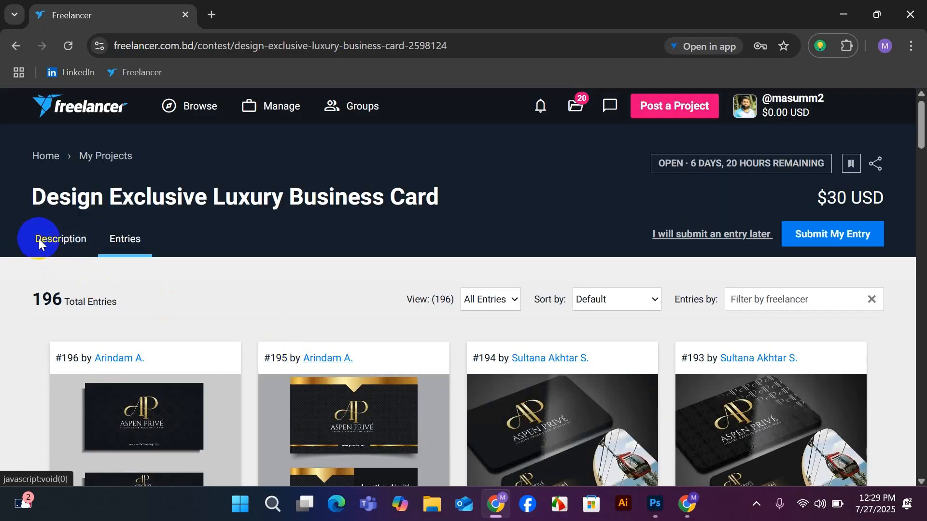
scroll(242, 272, down, 5)
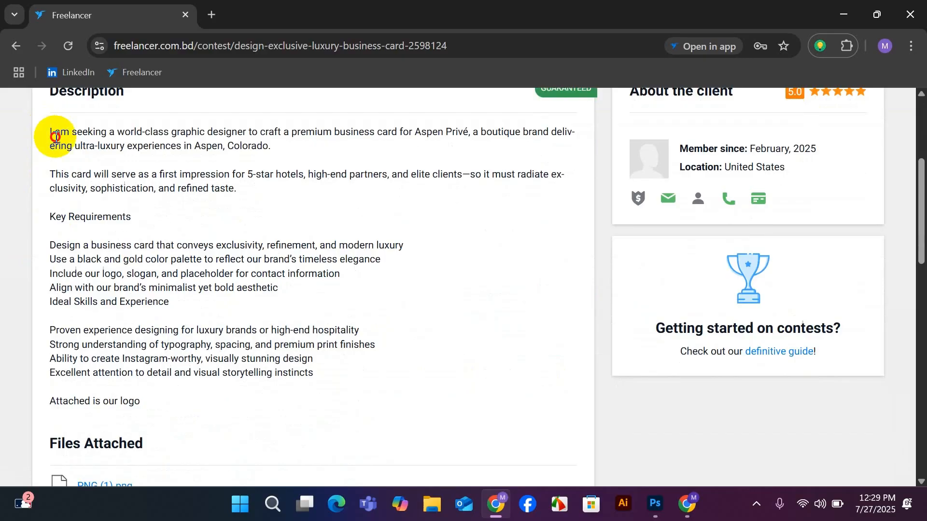
drag(50, 132, 356, 393)
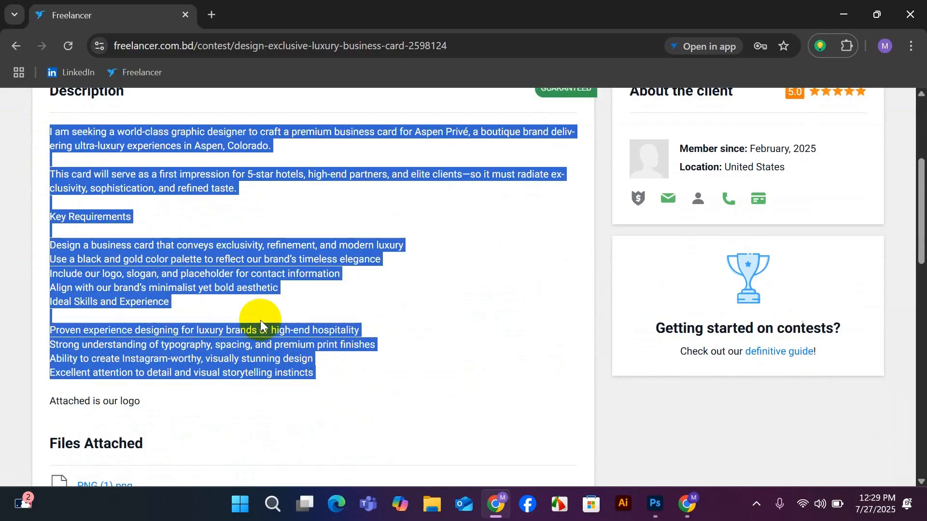
right_click(179, 276)
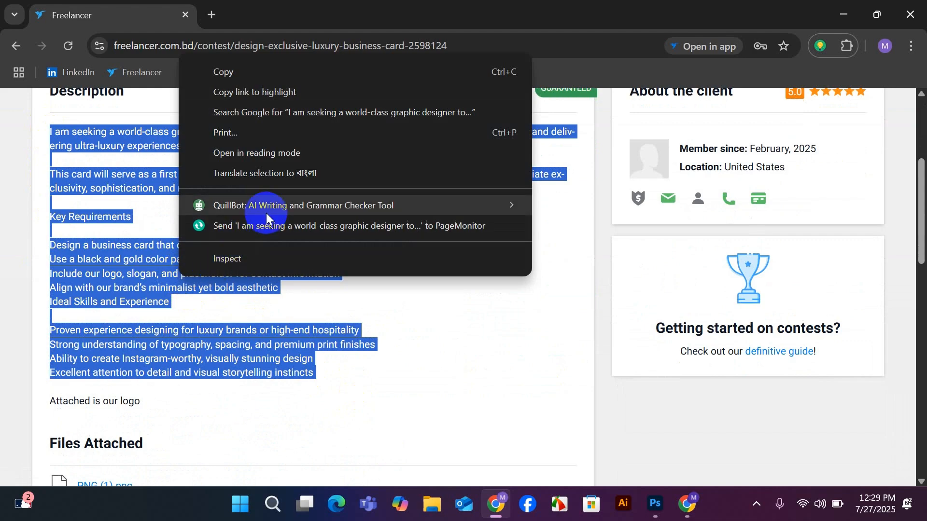
click(269, 180)
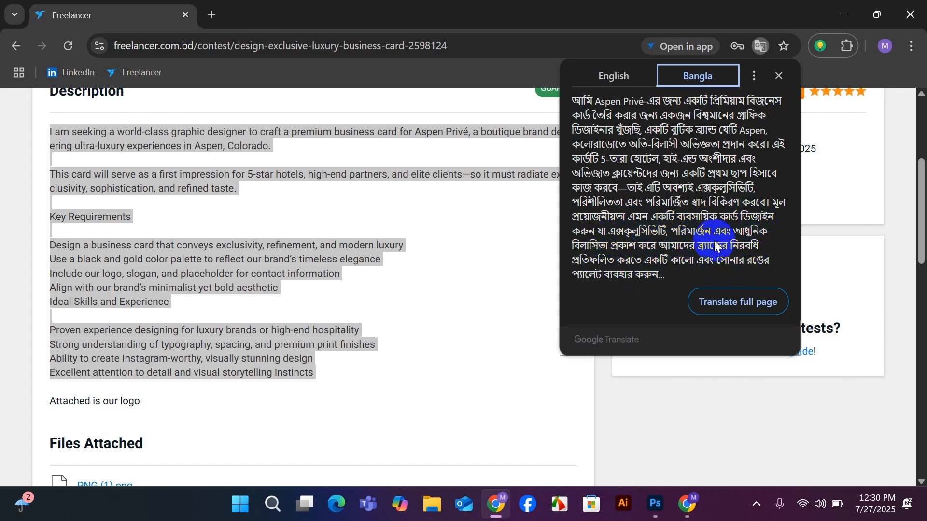
click(526, 296)
Preview the client's attached logo file PNG (1).png in the contest description and download it.
scroll(488, 306, down, 4)
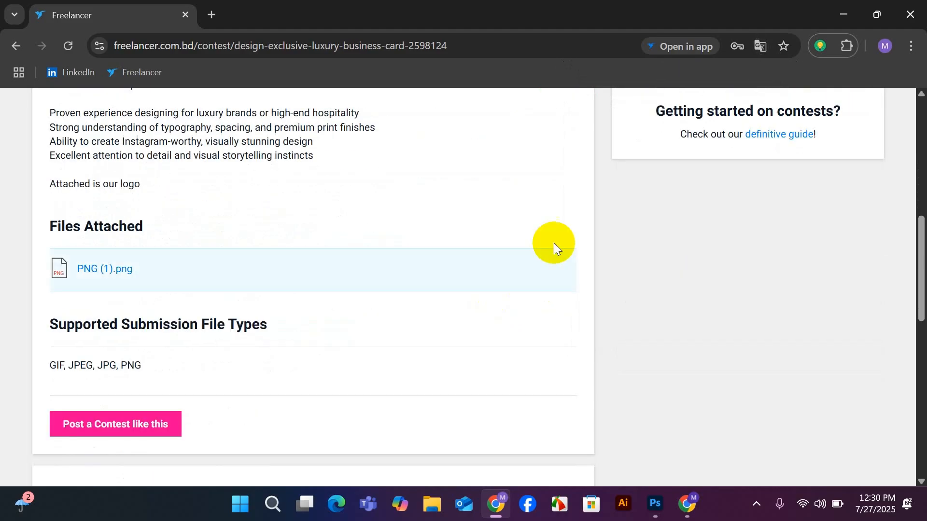
scroll(422, 299, up, 4)
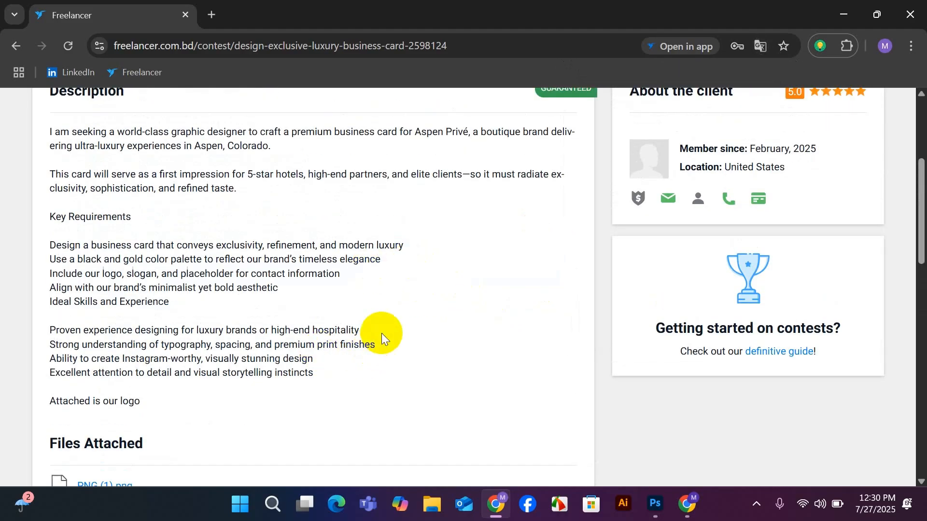
scroll(418, 296, down, 4)
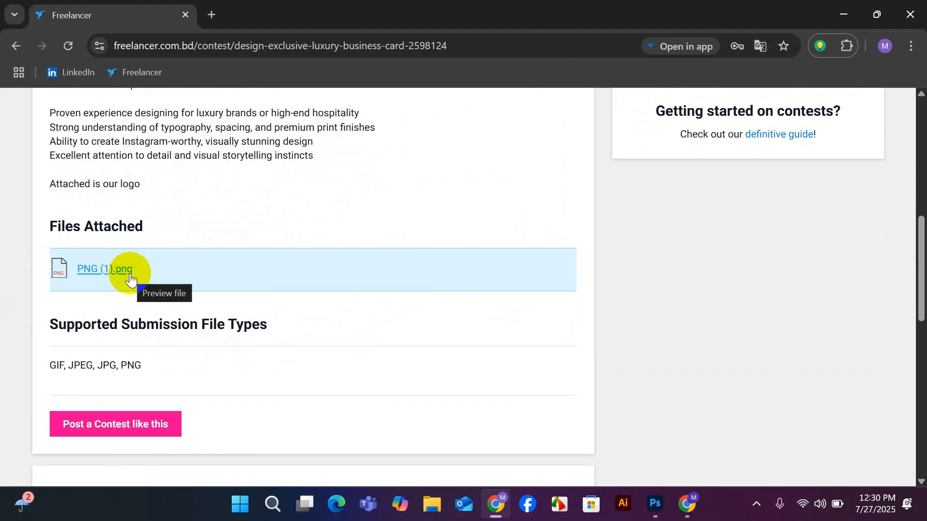
click(94, 272)
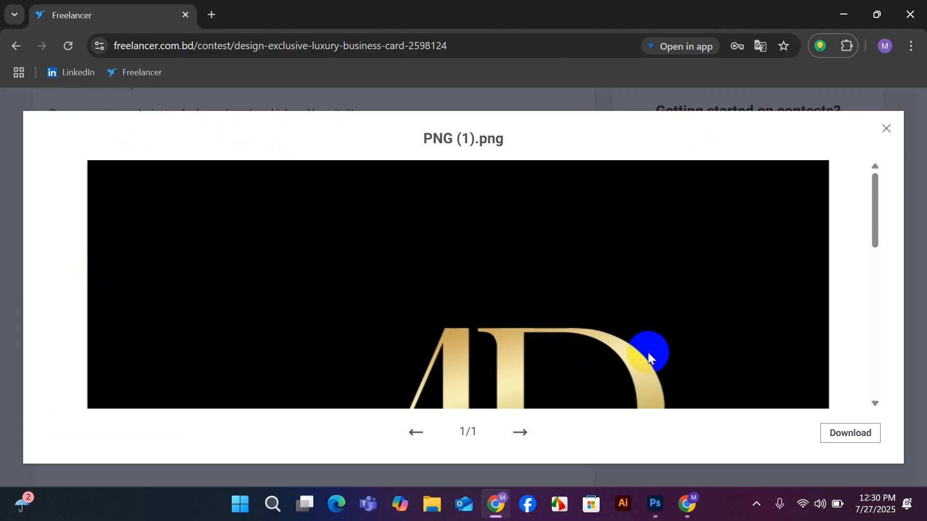
scroll(642, 351, down, 8)
scroll(630, 348, up, 2)
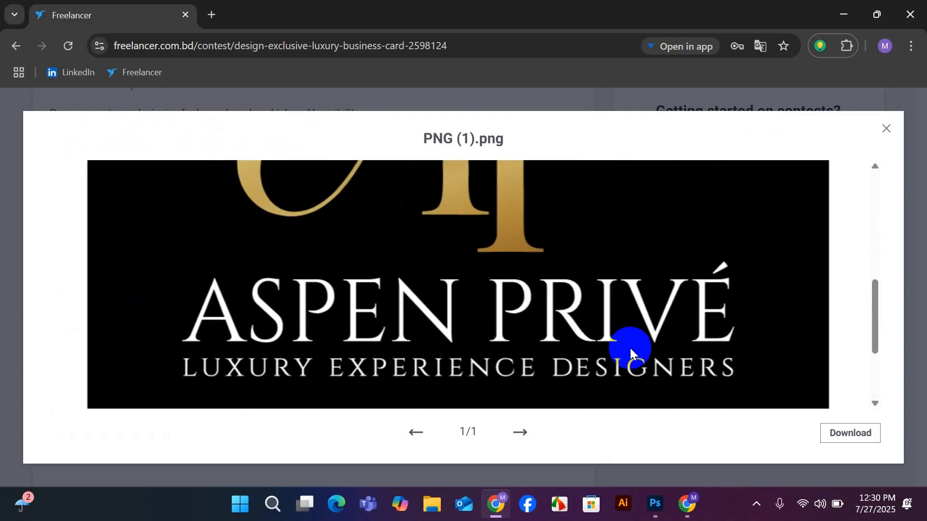
scroll(630, 348, down, 3)
scroll(629, 344, up, 6)
scroll(630, 343, down, 2)
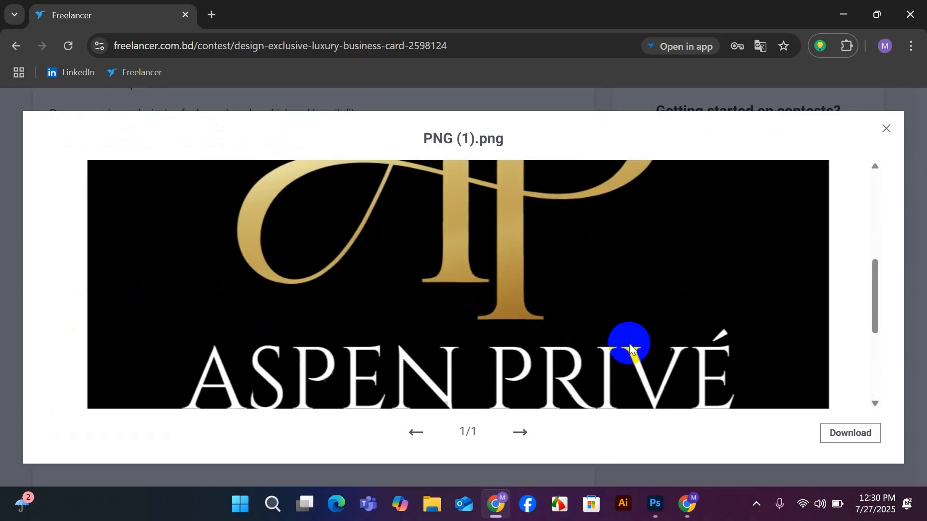
scroll(629, 345, down, 3)
click(852, 436)
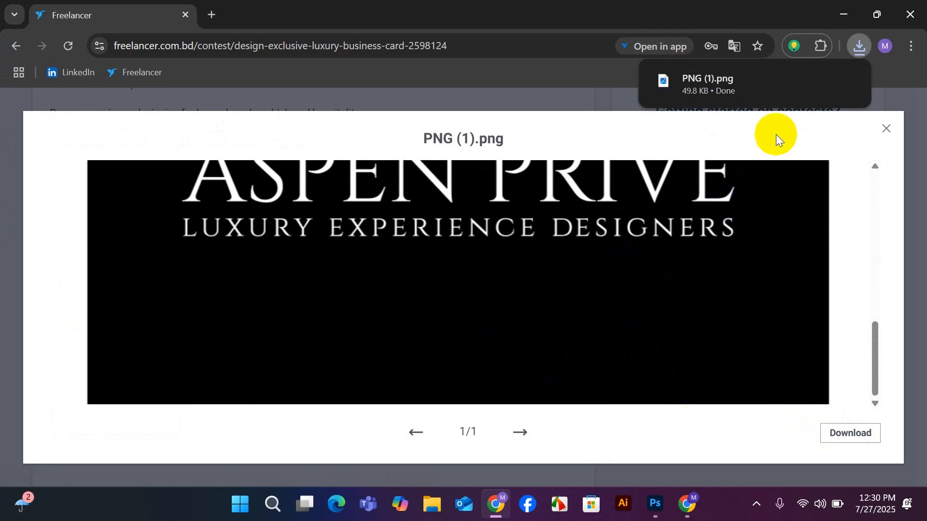
View the downloaded PNG (1).png from the Downloads folder, close the image and return to the contest's file preview.
click(849, 79)
click(822, 80)
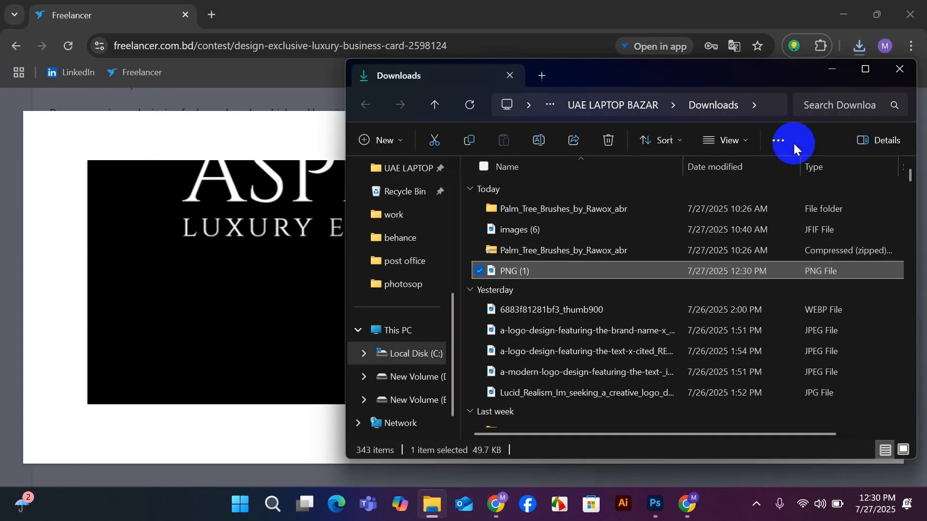
double_click(568, 274)
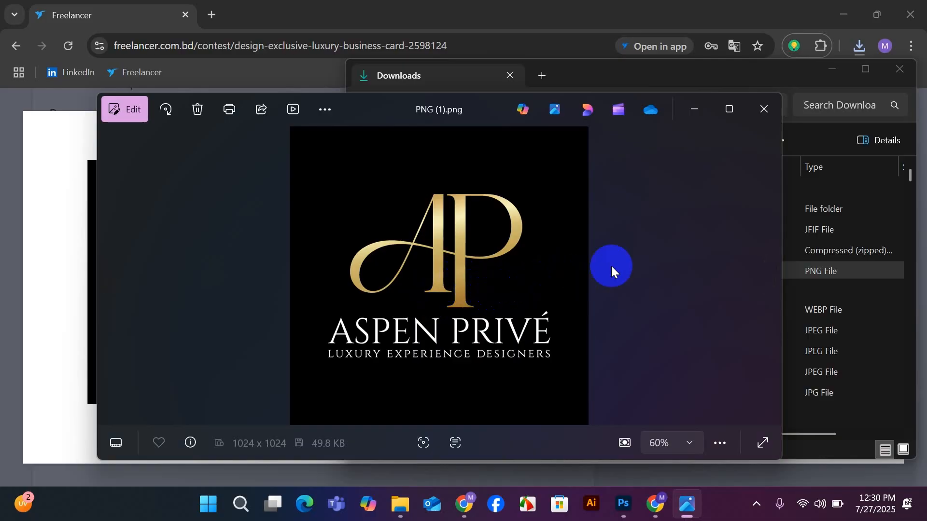
click(764, 110)
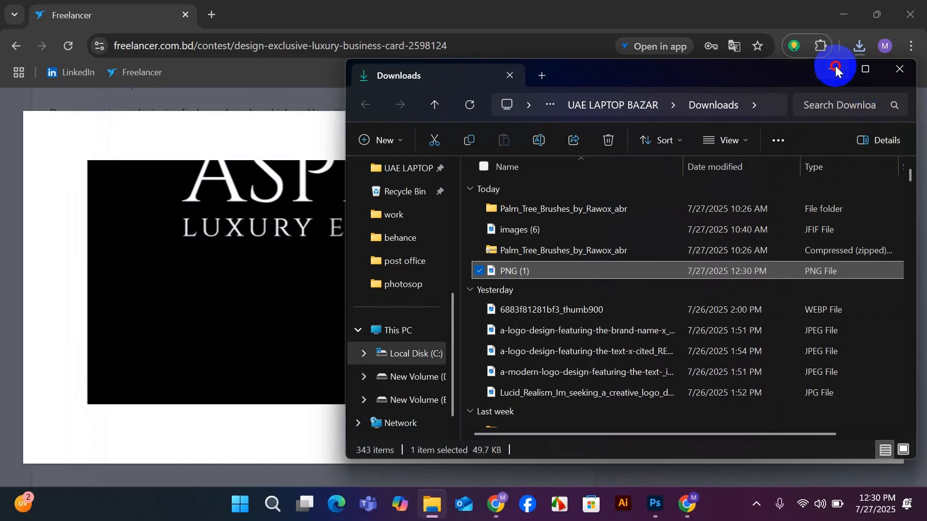
click(836, 68)
click(546, 357)
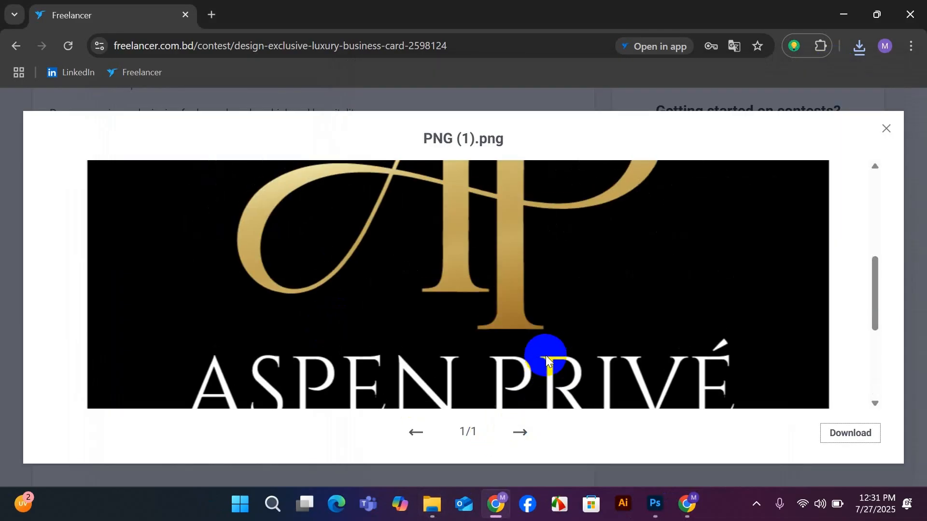
scroll(545, 354, up, 4)
scroll(471, 345, down, 8)
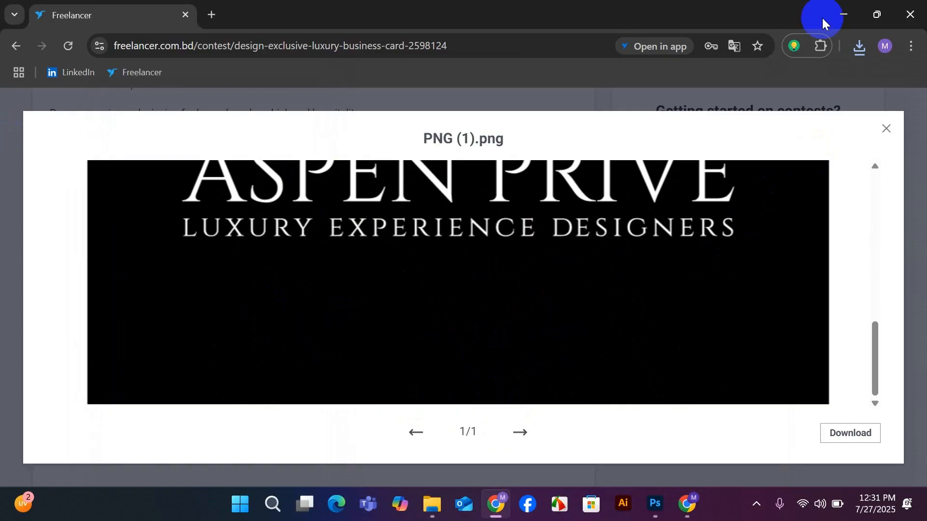
Close the logo file preview and reread the contest description, from the key requirements to the attached file, supported file types and recommended skills.
click(886, 128)
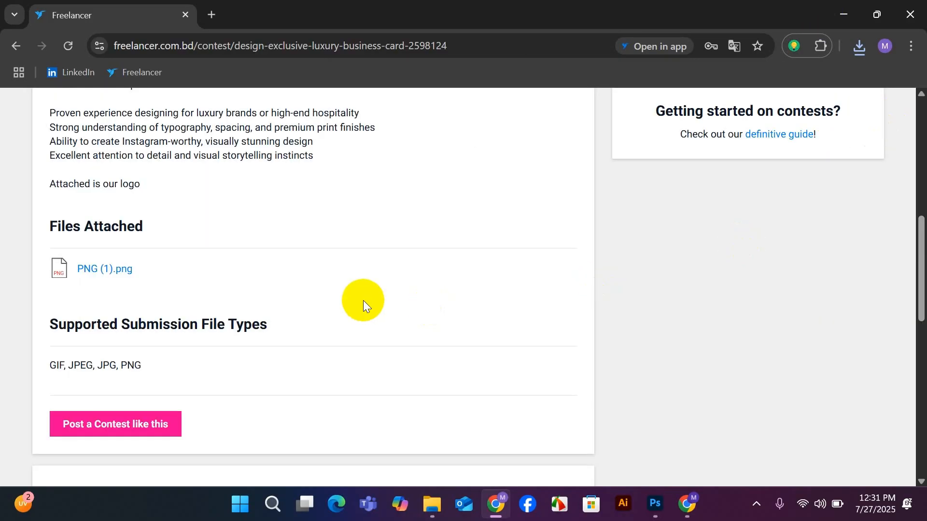
scroll(363, 299, down, 2)
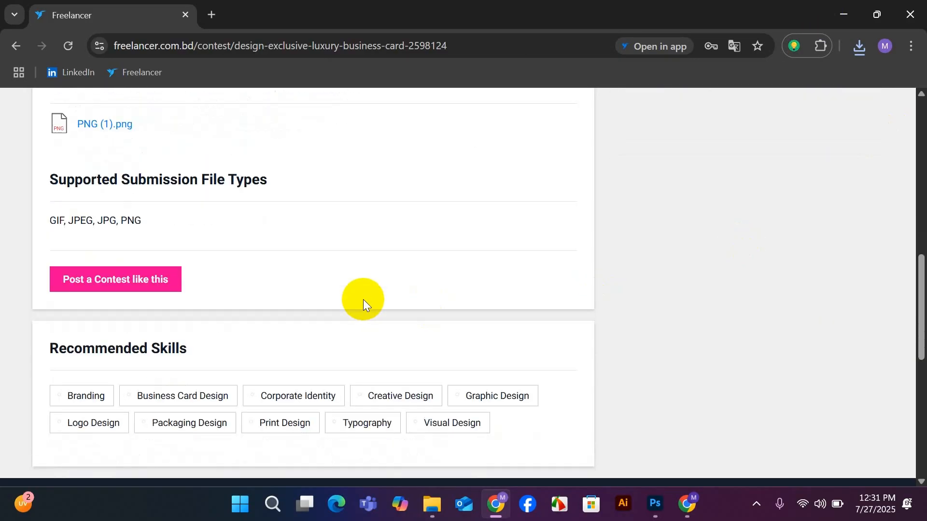
scroll(363, 300, up, 1)
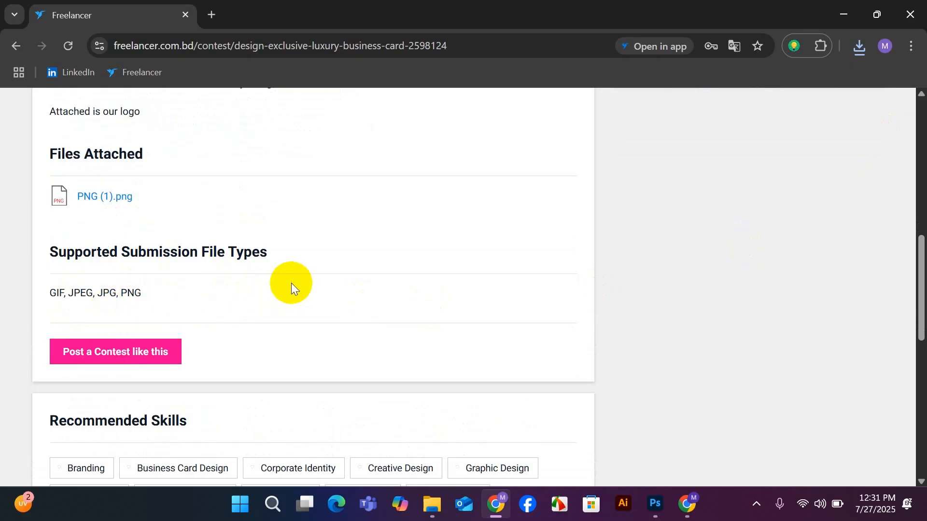
scroll(289, 282, up, 9)
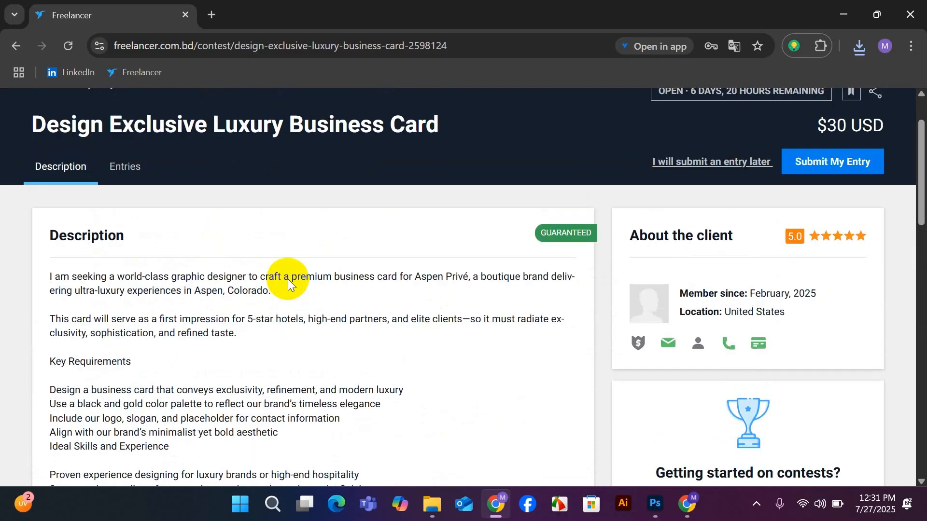
scroll(288, 279, down, 3)
scroll(287, 279, up, 5)
scroll(287, 279, down, 5)
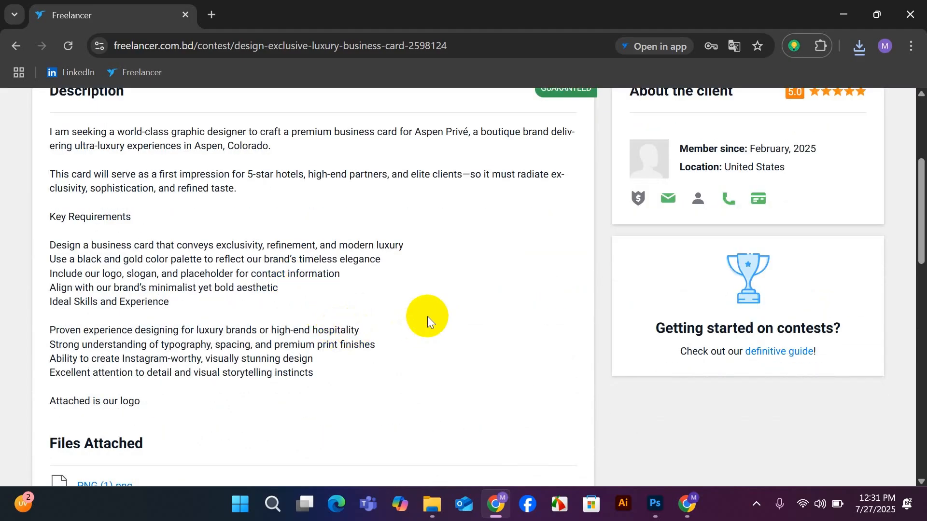
scroll(427, 321, up, 5)
Show the contest's entries again and compare the newest business card designs, from entry #196 through the #180s.
click(127, 241)
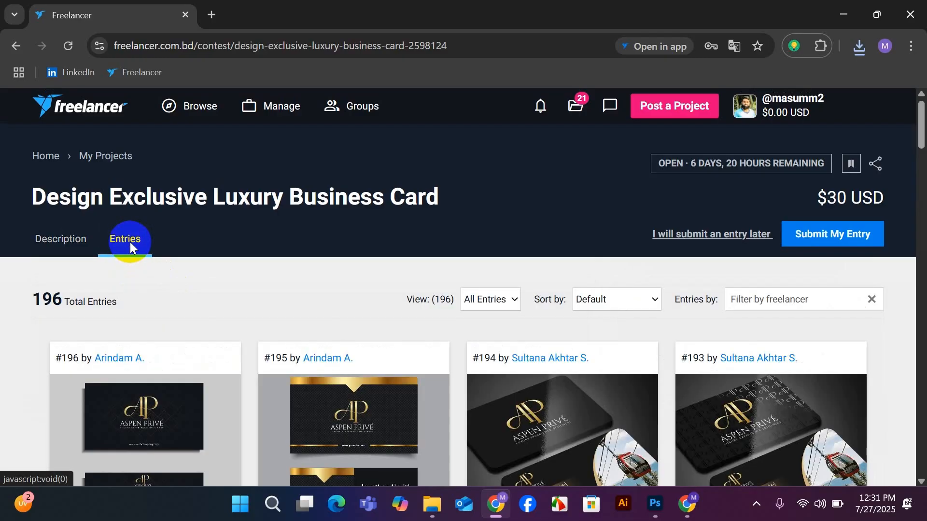
scroll(548, 333, down, 4)
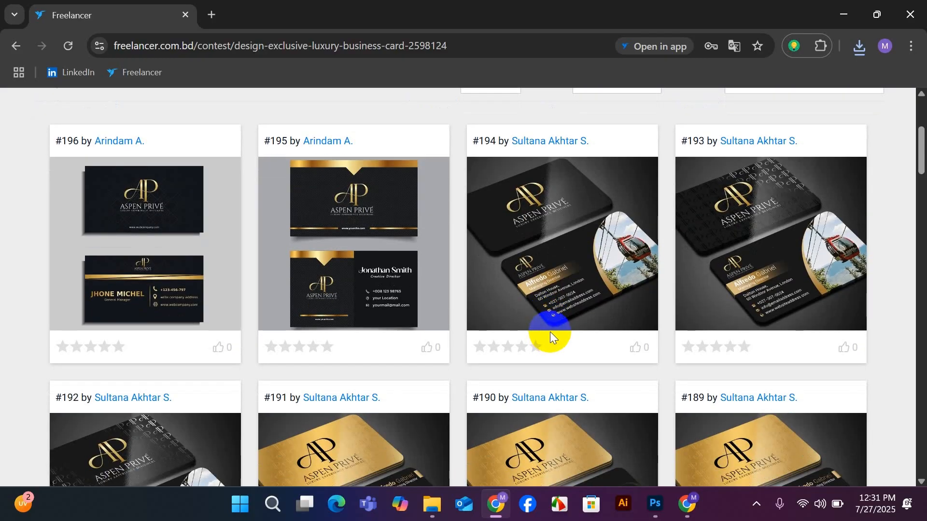
scroll(550, 332, down, 4)
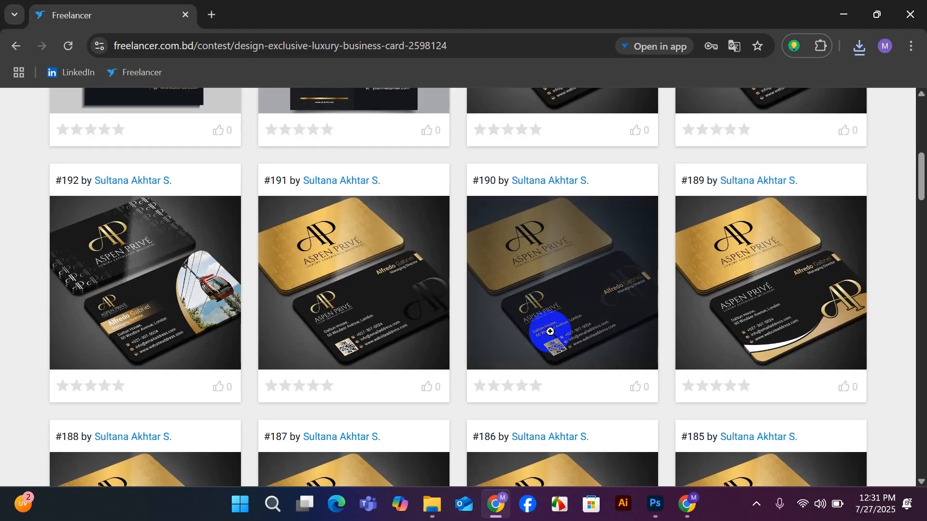
scroll(552, 329, down, 4)
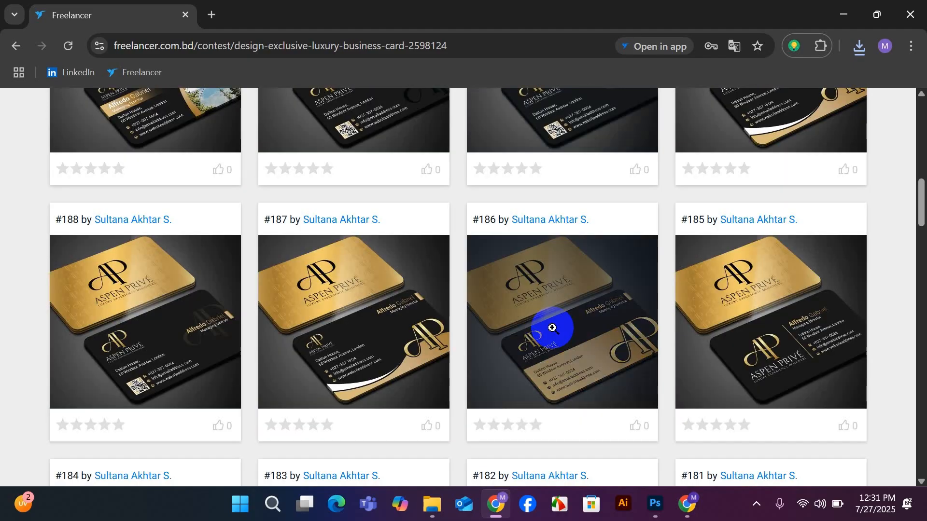
scroll(552, 328, up, 5)
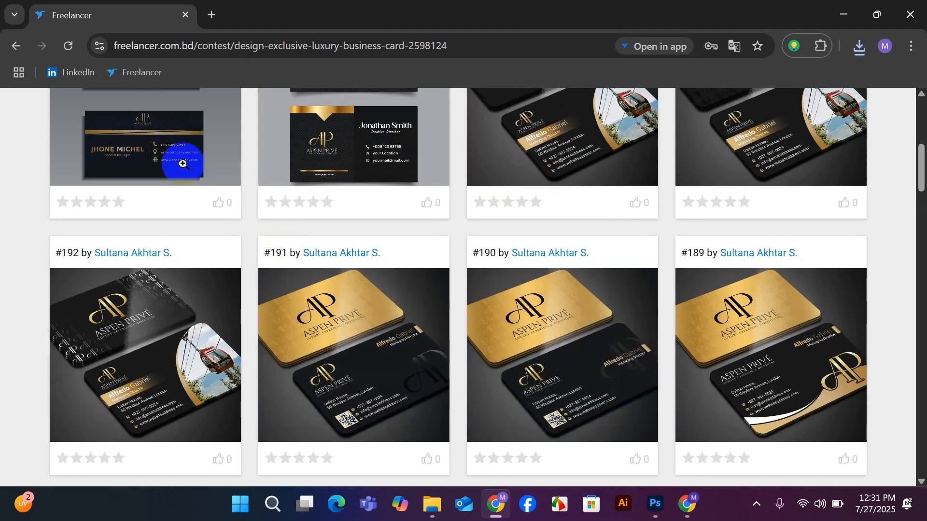
scroll(183, 164, up, 3)
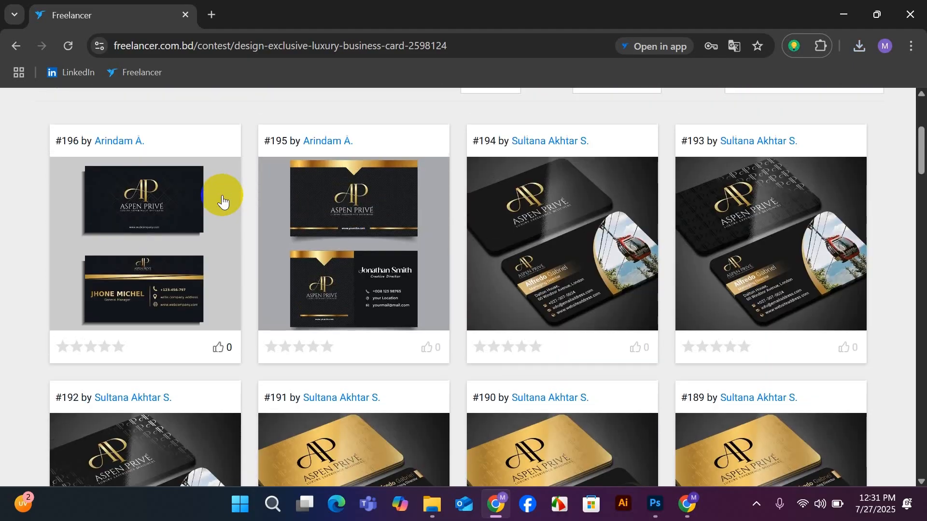
Open entry #196 at full size and examine the front and back of its black and gold business card.
click(141, 212)
scroll(372, 324, down, 2)
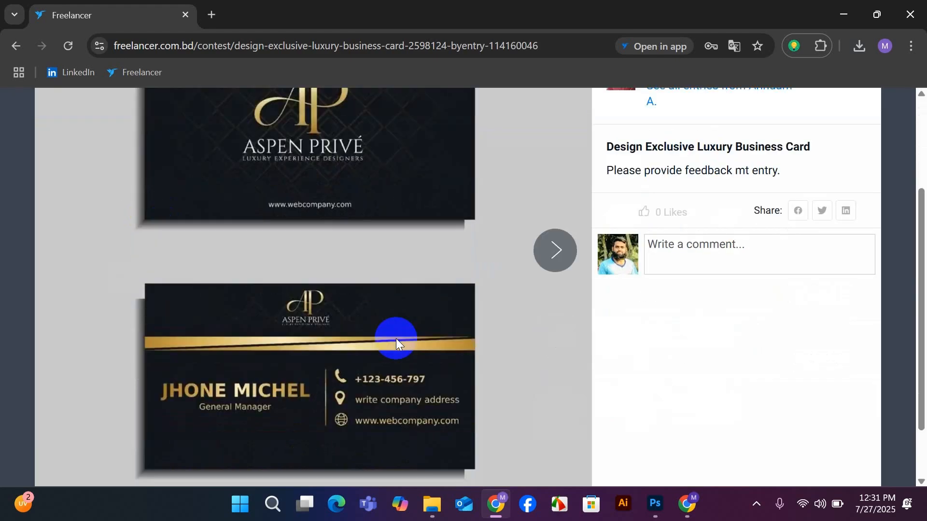
scroll(389, 333, down, 1)
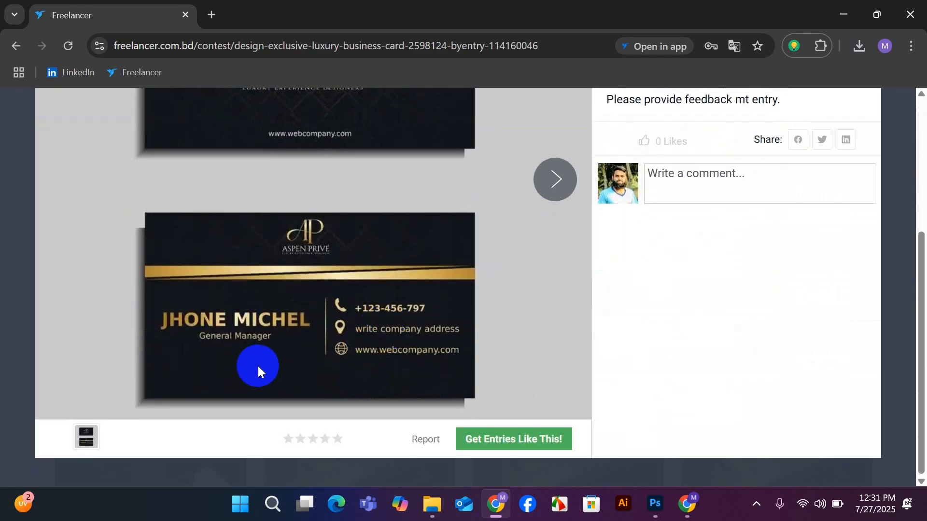
scroll(259, 368, up, 1)
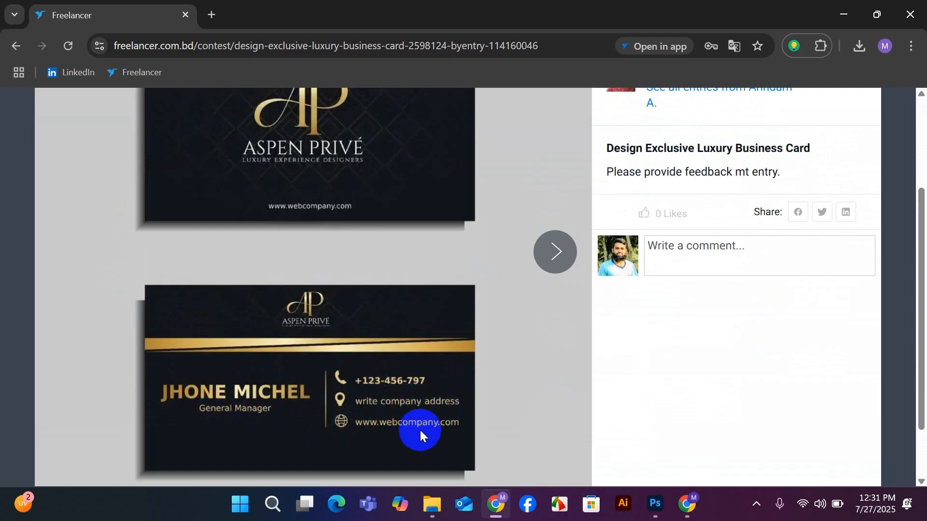
scroll(401, 382, up, 1)
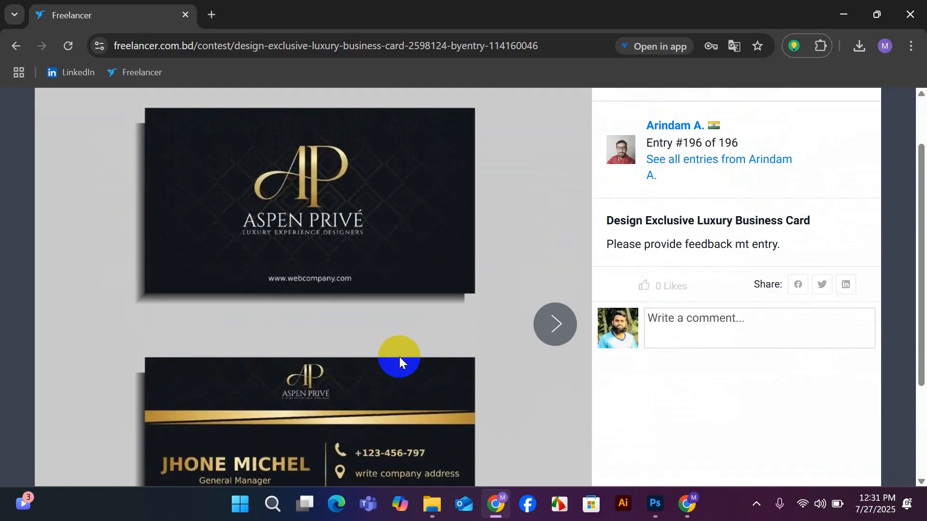
scroll(399, 357, down, 1)
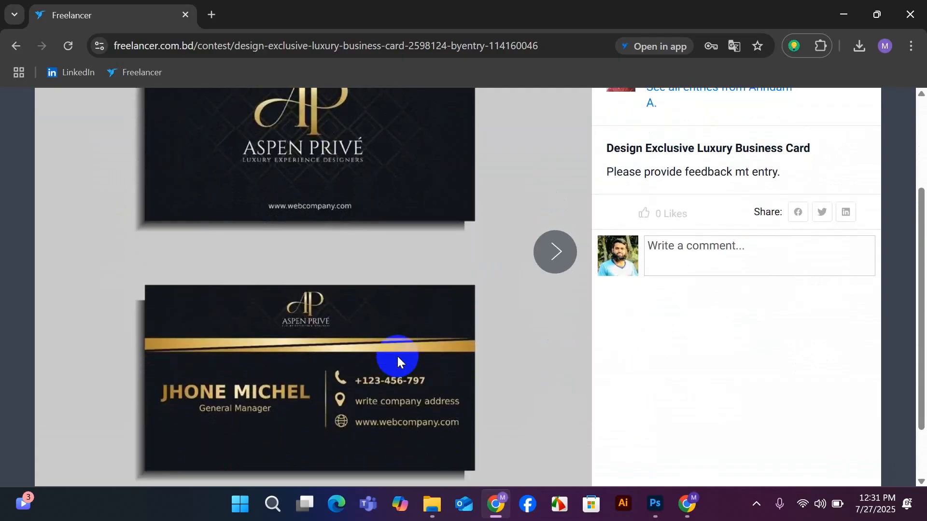
right_click(314, 322)
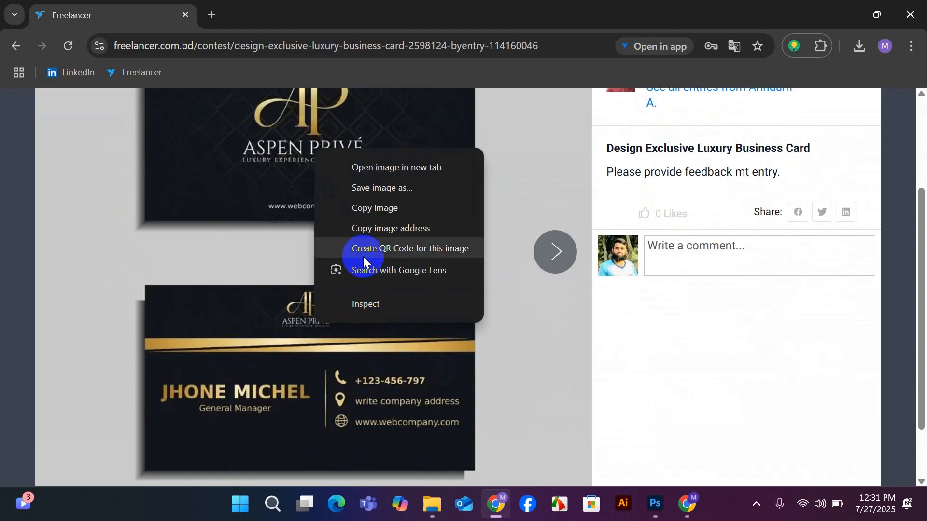
click(523, 336)
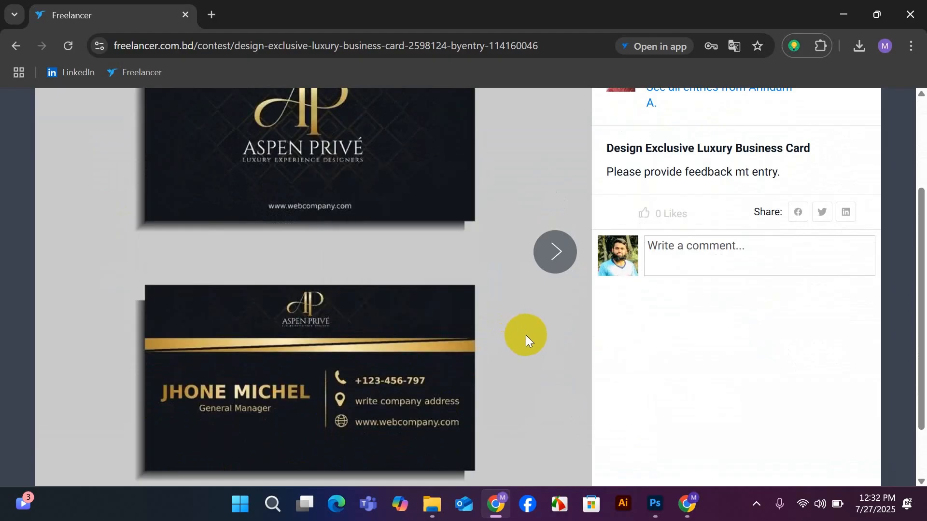
scroll(525, 335, up, 1)
scroll(526, 335, down, 1)
scroll(525, 335, up, 1)
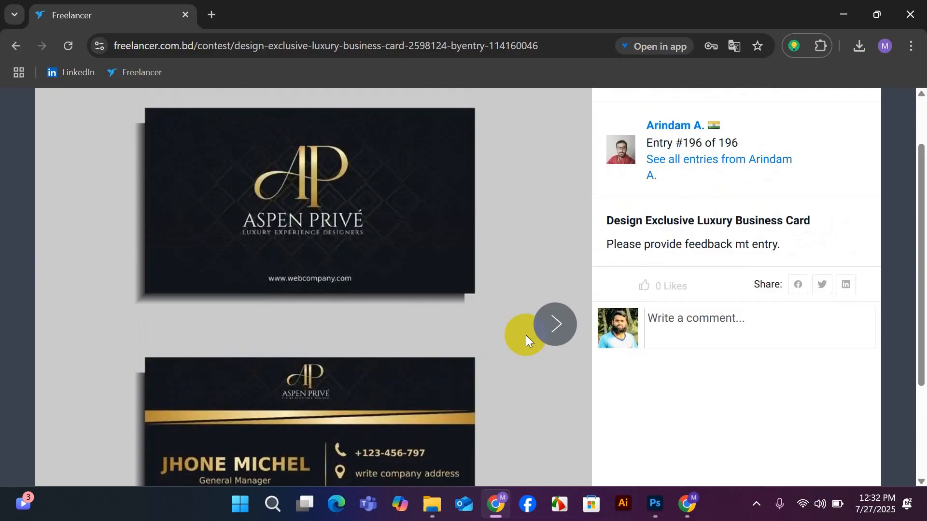
scroll(525, 335, down, 1)
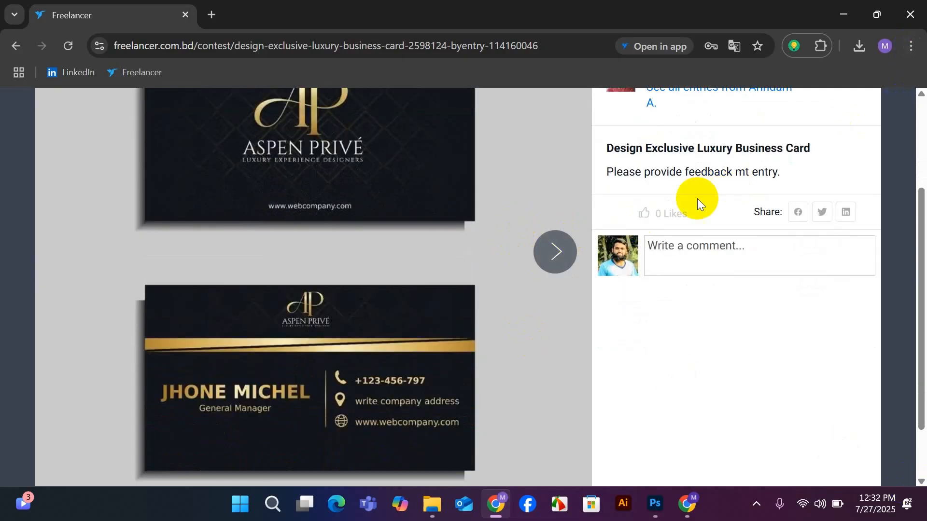
Reduce the browser's page zoom to below 80% so both sides of entry #196's business card fit on screen.
click(914, 56)
click(819, 368)
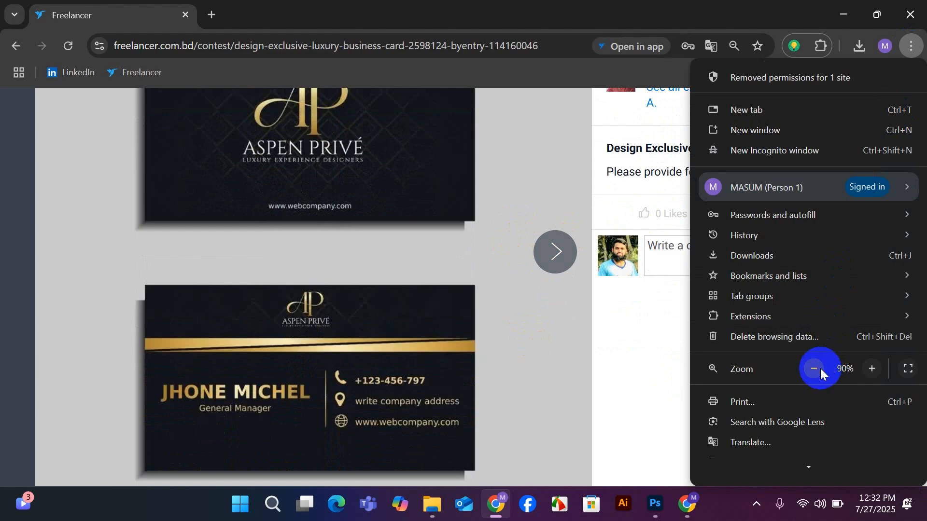
click(424, 329)
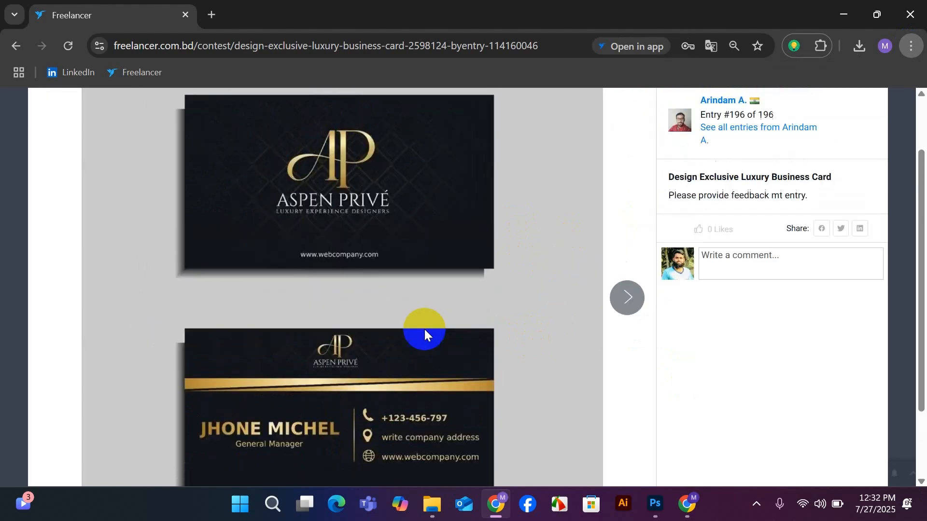
scroll(424, 329, down, 1)
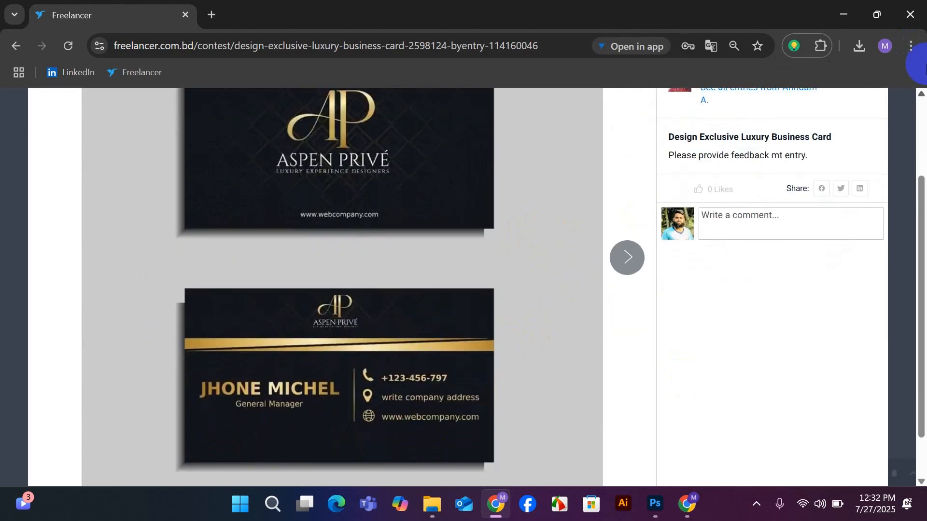
click(912, 46)
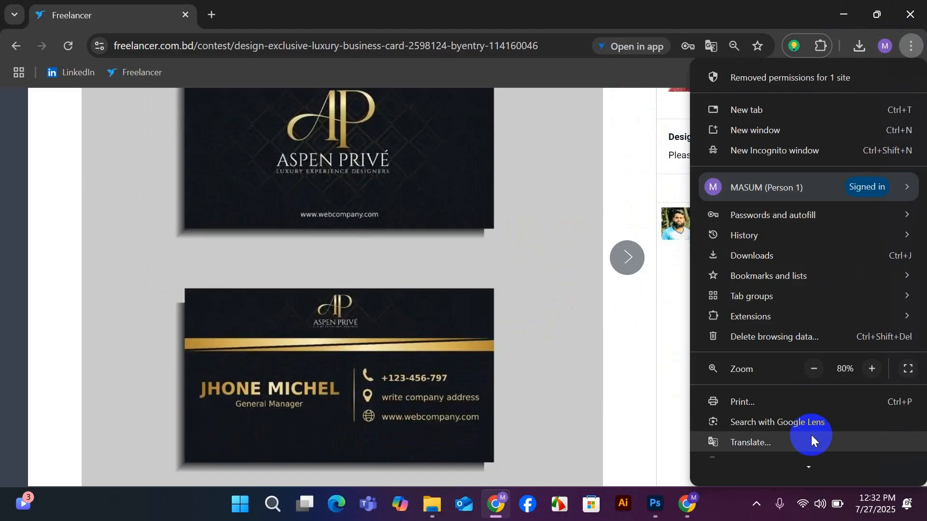
click(814, 369)
click(524, 306)
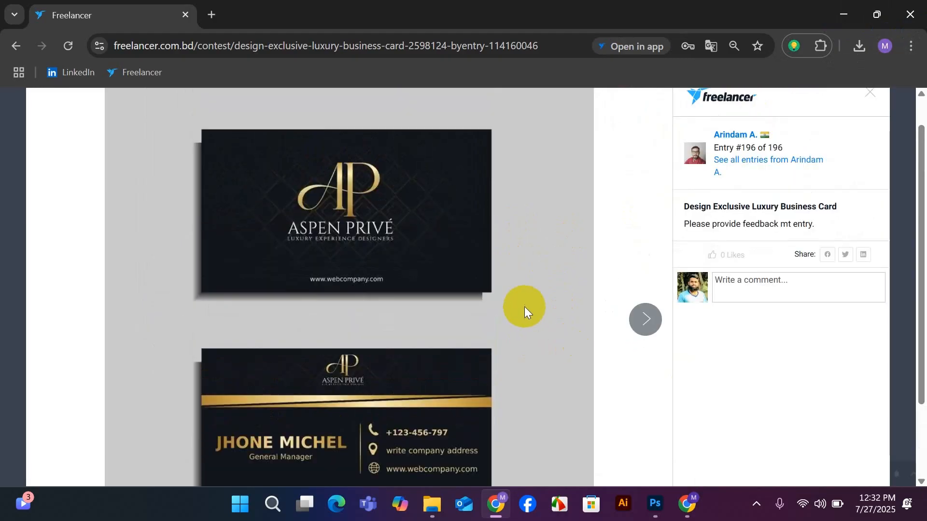
scroll(524, 306, down, 1)
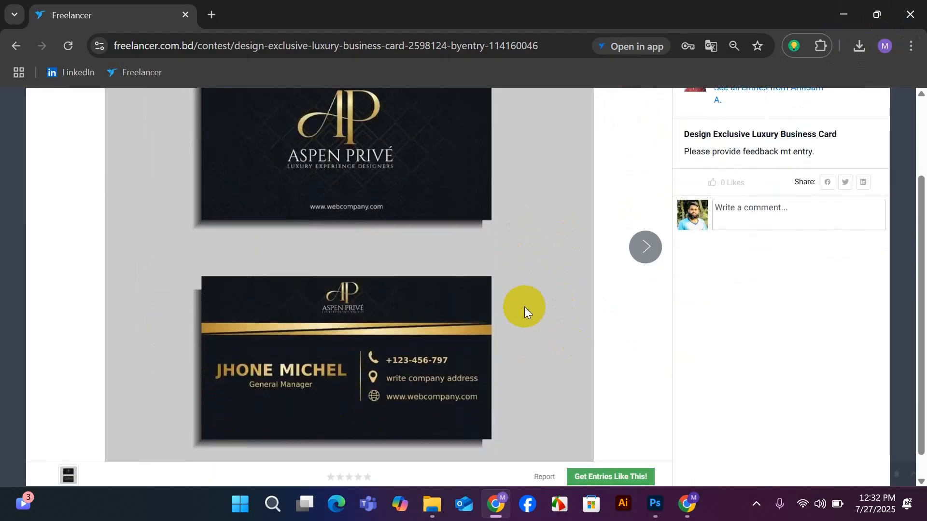
Launch Snipping Tool and capture the area of entry #196 showing both business card sides.
click(273, 502)
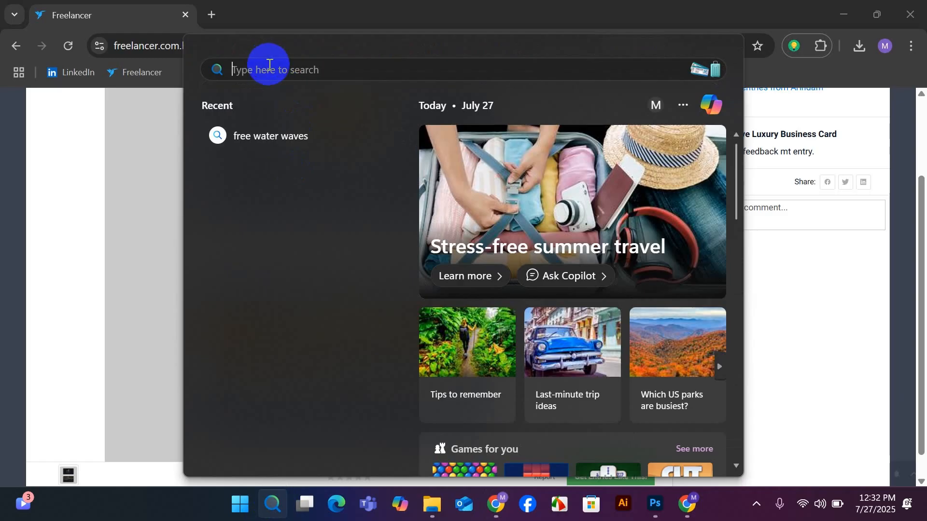
text(s)
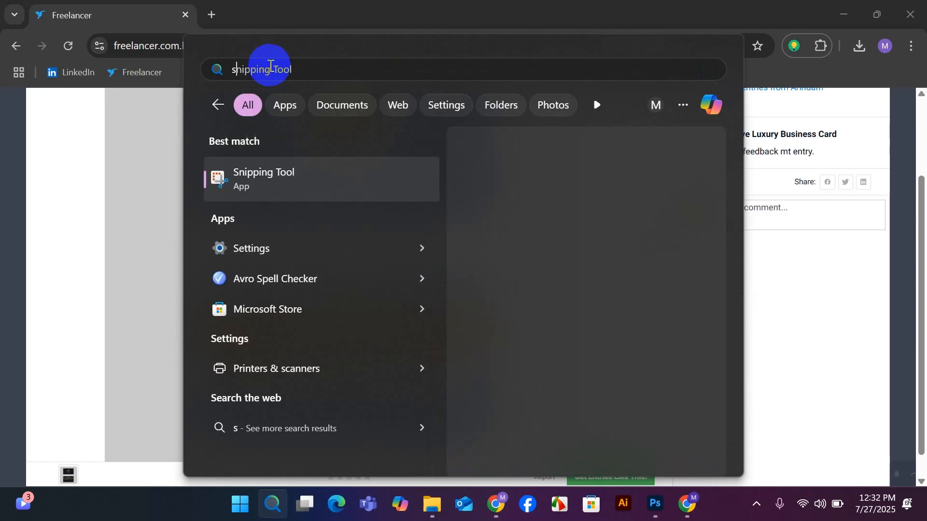
click(259, 178)
click(244, 37)
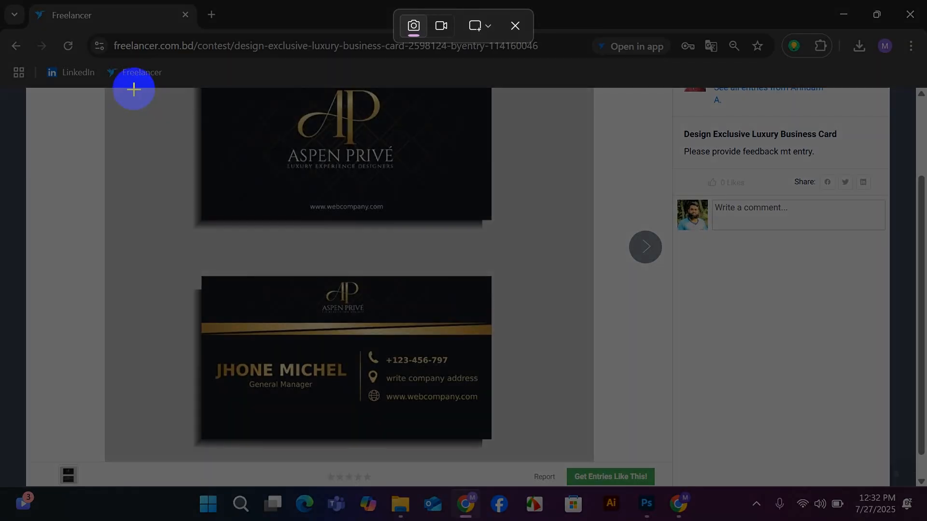
drag(132, 86, 540, 462)
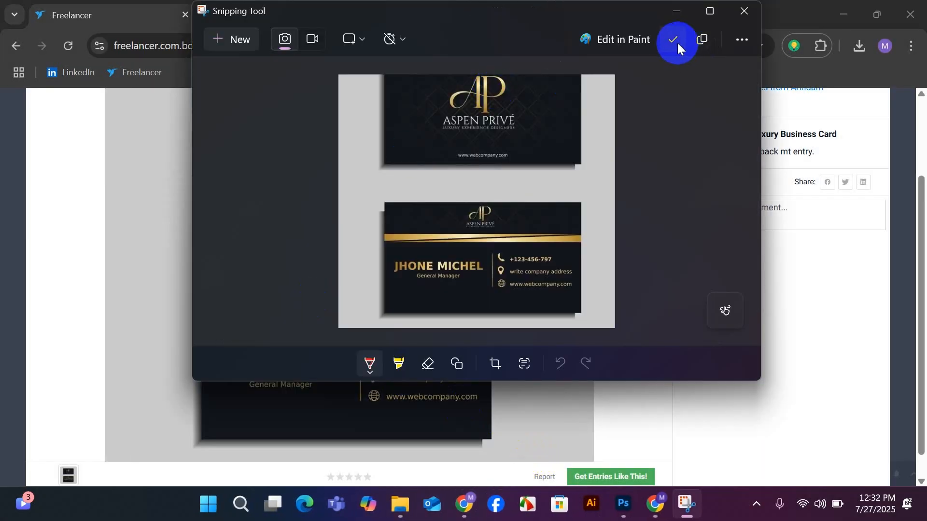
Save the snip as 100.jpg on the Desktop, replacing the existing file, and close Snipping Tool.
click(672, 40)
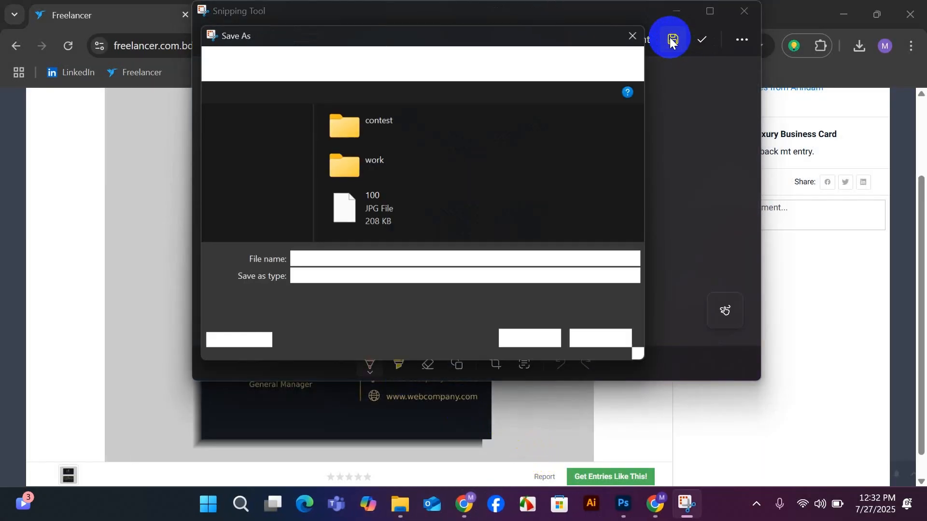
click(369, 207)
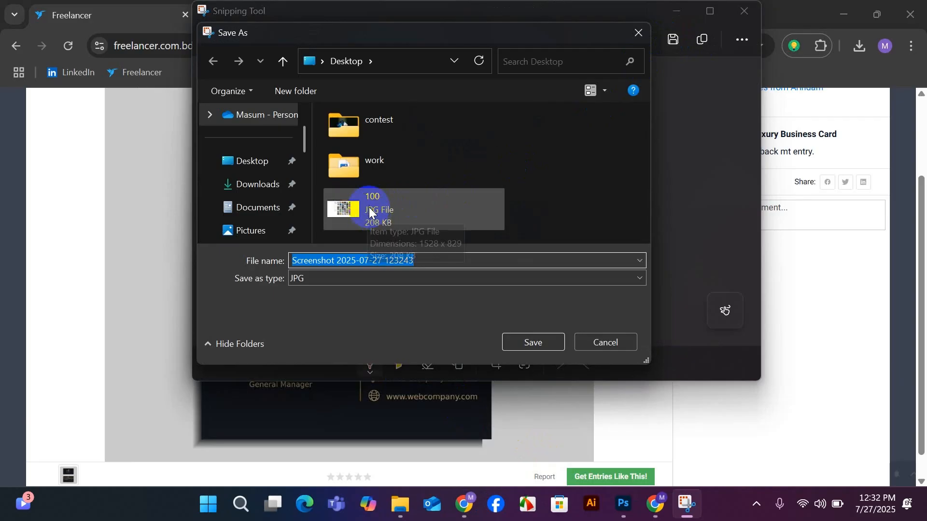
click(530, 344)
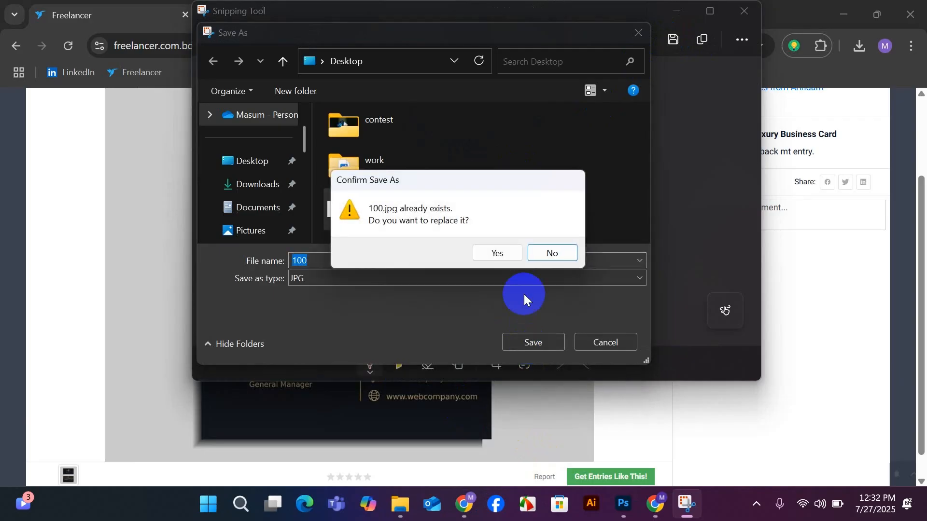
click(504, 250)
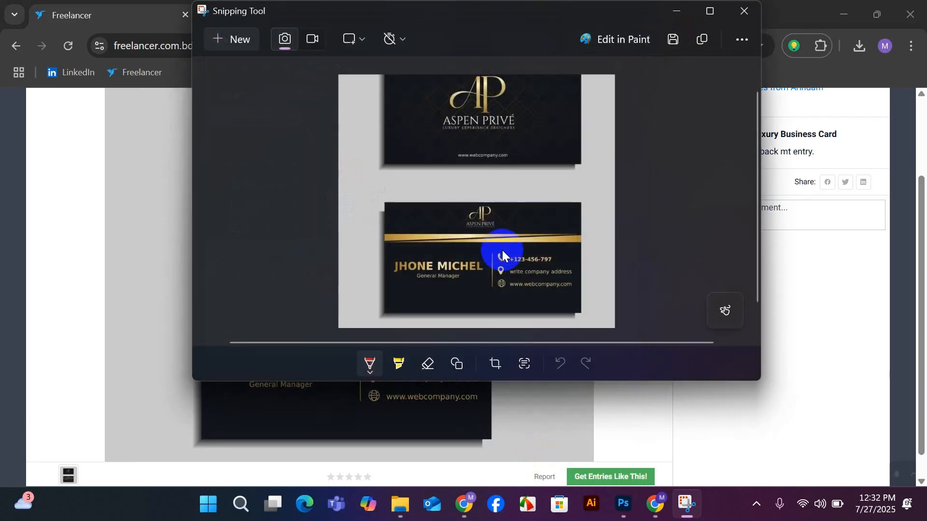
click(746, 10)
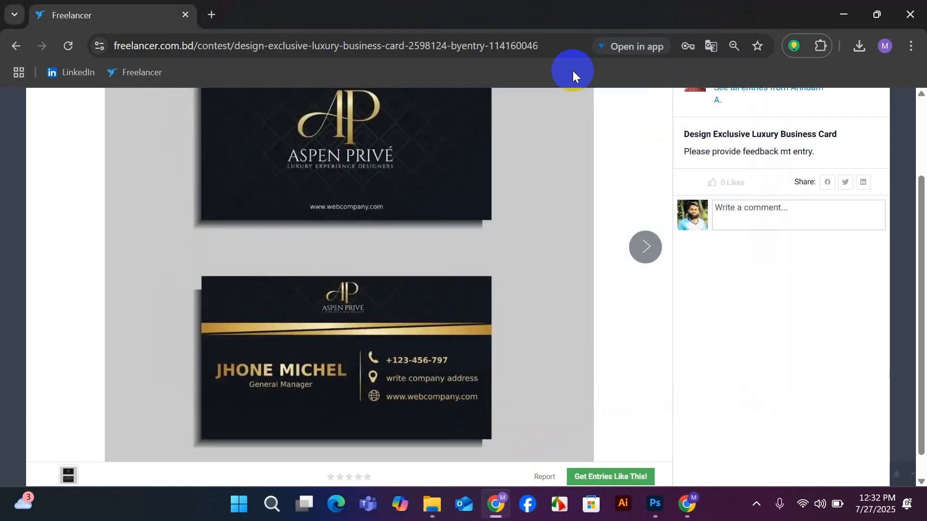
Run a Google image search in a new browser tab using 100.jpg from the Desktop.
click(212, 15)
click(186, 47)
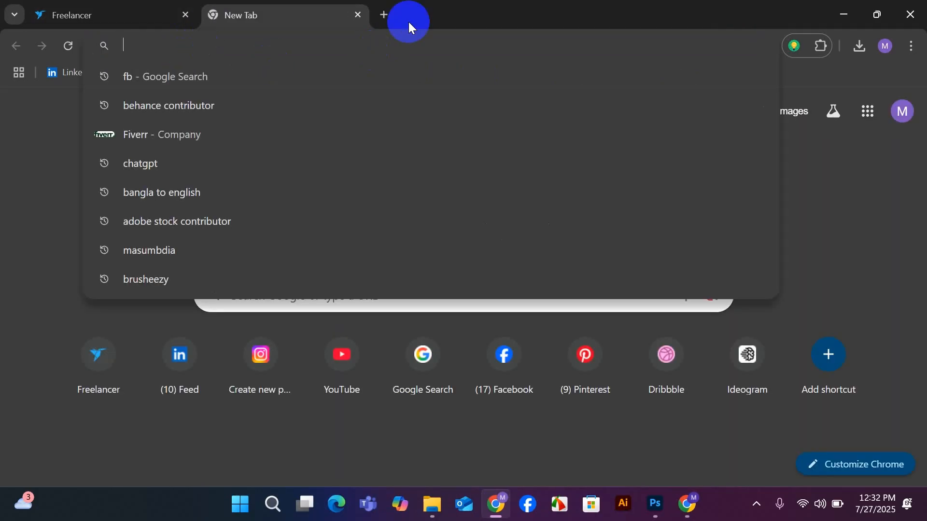
click(410, 23)
click(712, 296)
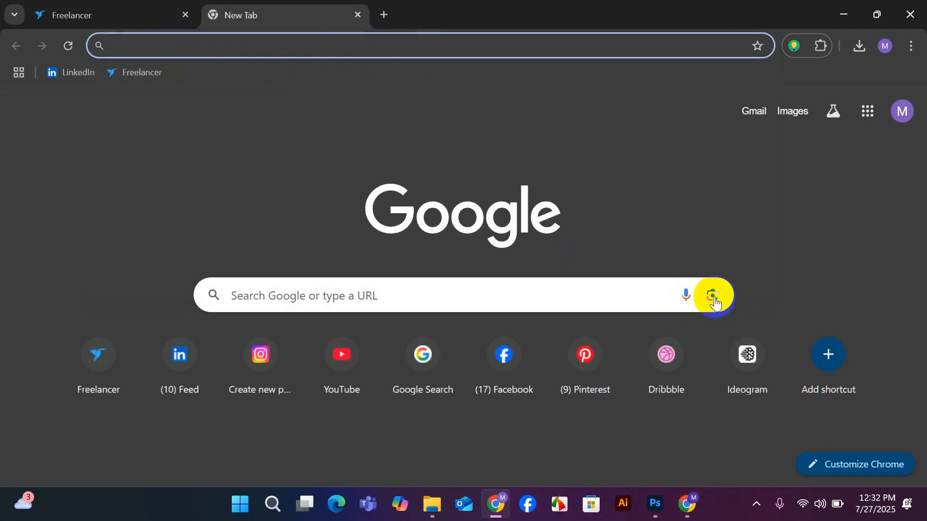
click(547, 401)
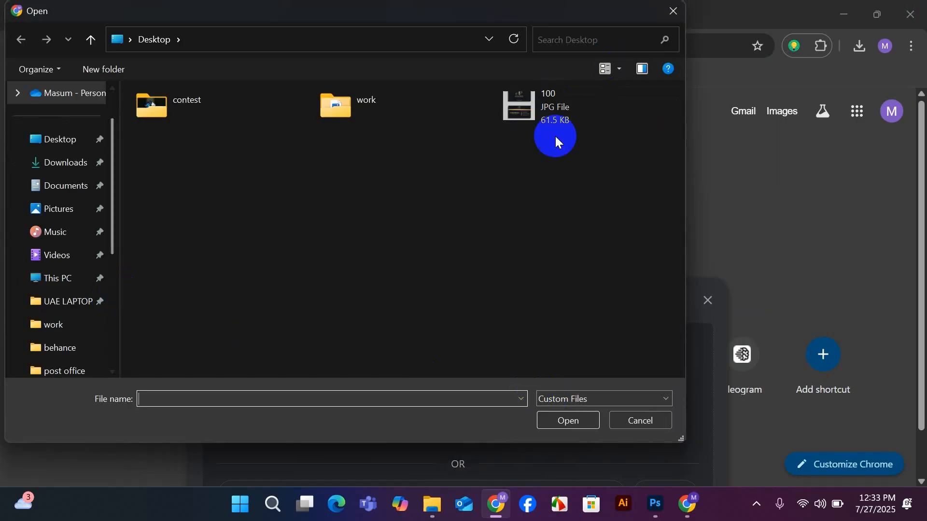
click(533, 110)
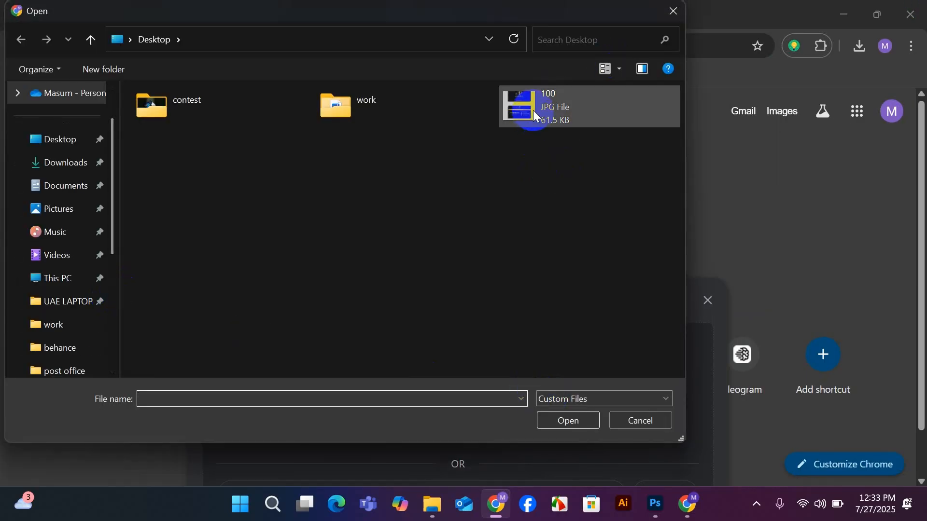
click(565, 422)
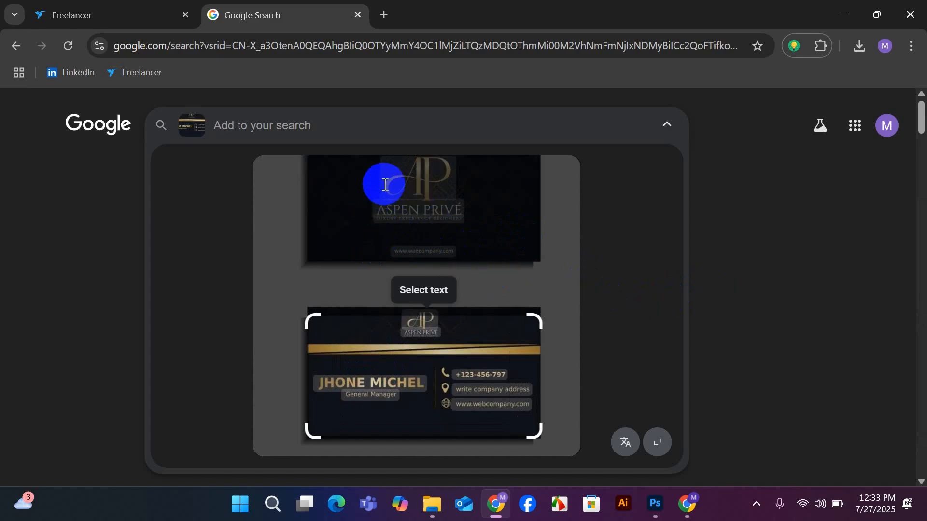
Add the front card's text from the uploaded image to the search, view the matching designs, and reopen the image preview.
drag(388, 175, 491, 247)
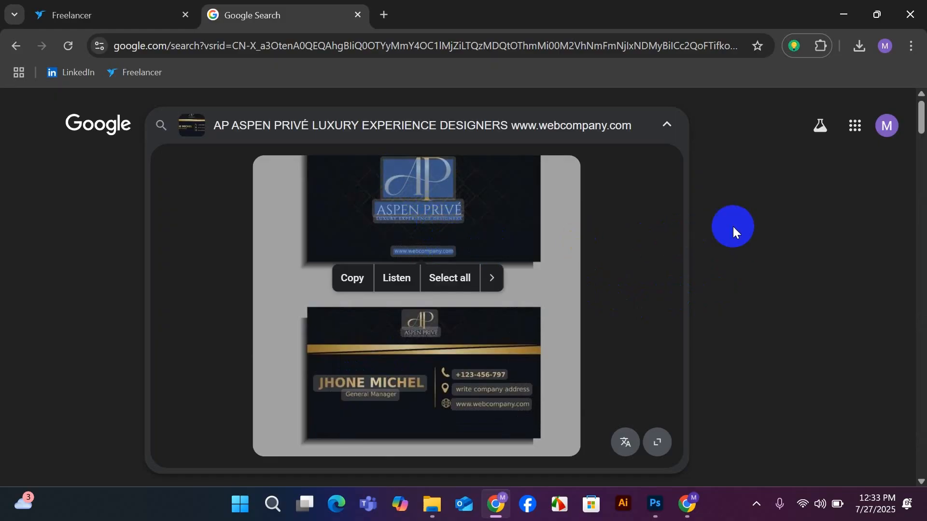
click(752, 222)
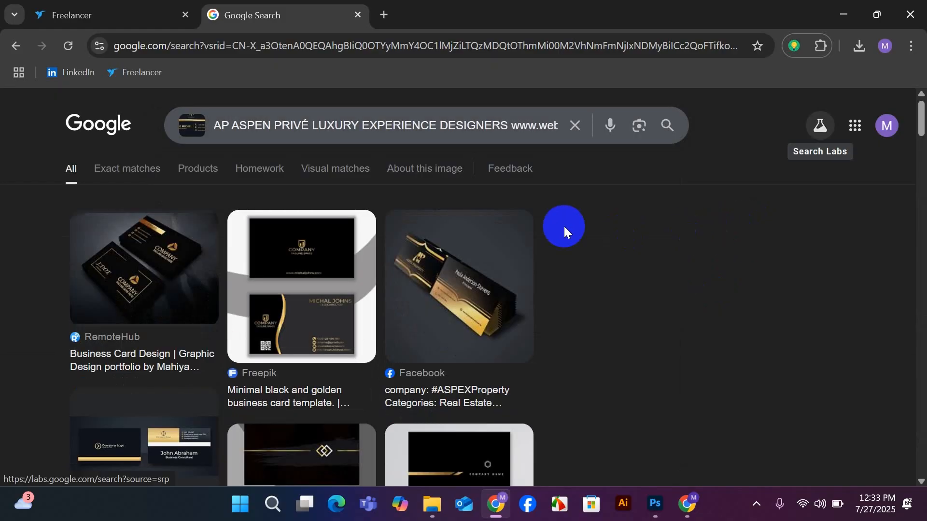
click(192, 126)
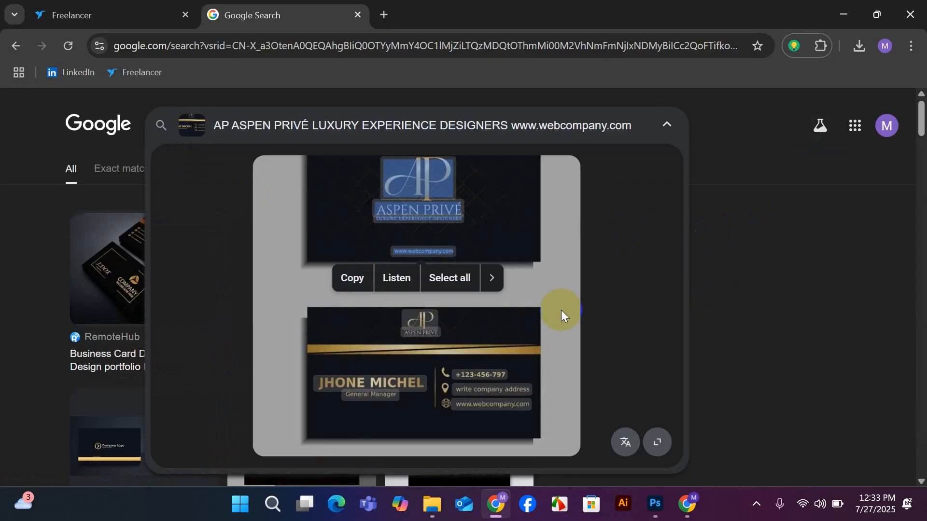
Launch Illustrator and start a new document with inches as its unit.
click(623, 507)
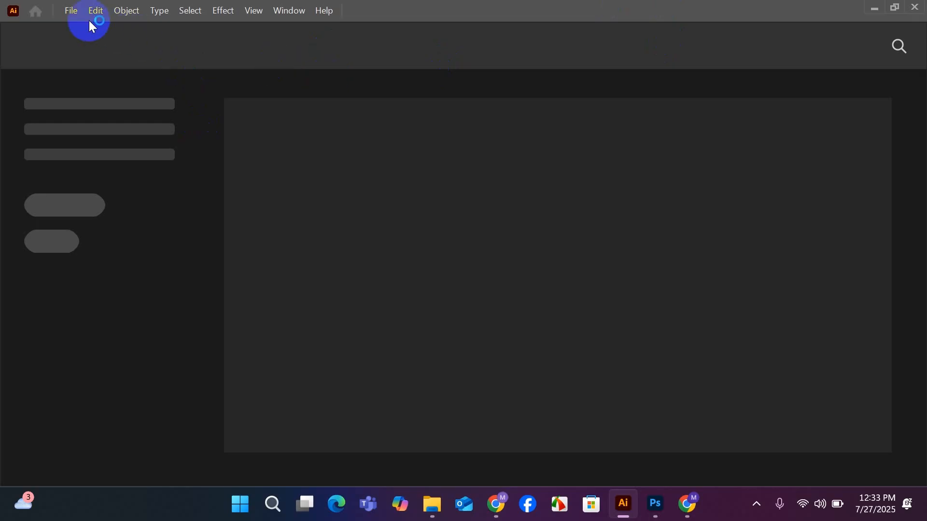
click(65, 10)
click(92, 32)
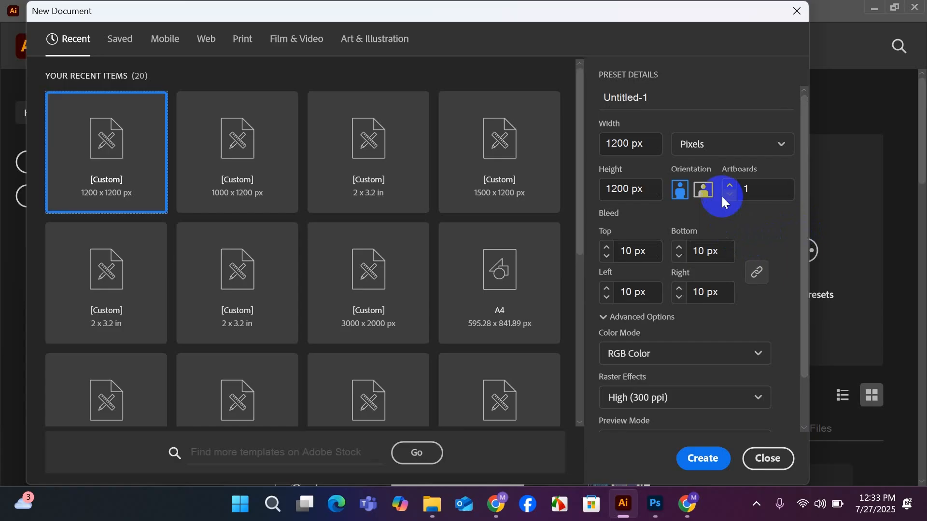
click(778, 146)
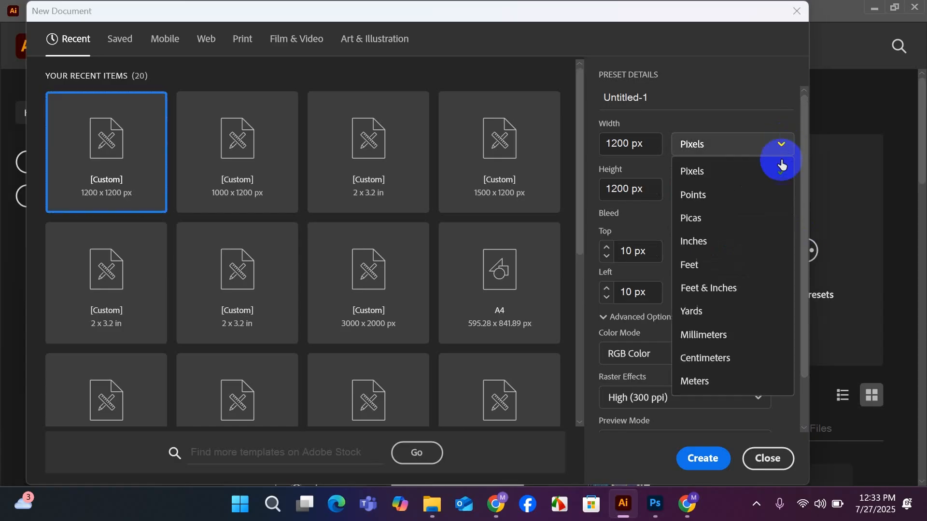
click(698, 241)
Set the new document's width to 3.2 in and height to 2 in.
drag(647, 143, 597, 151)
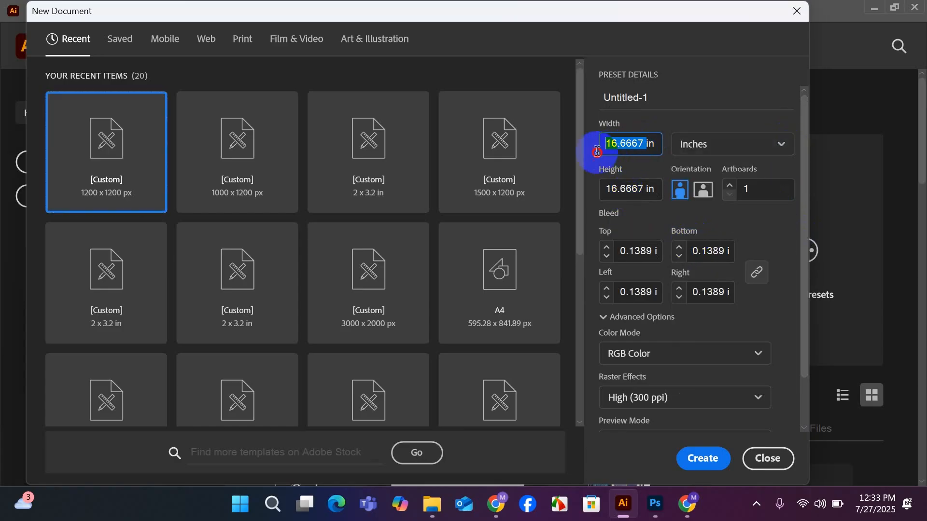
key(BackSpace)
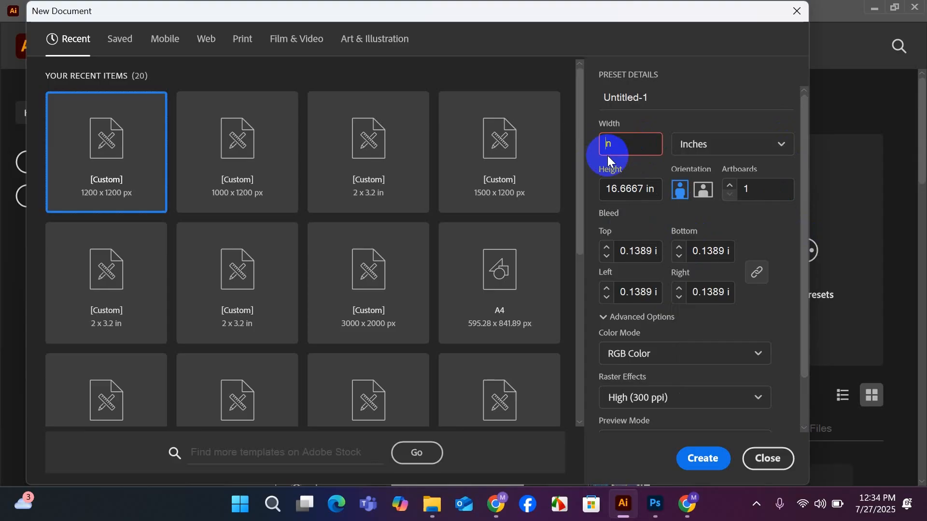
key(ctrl+z)
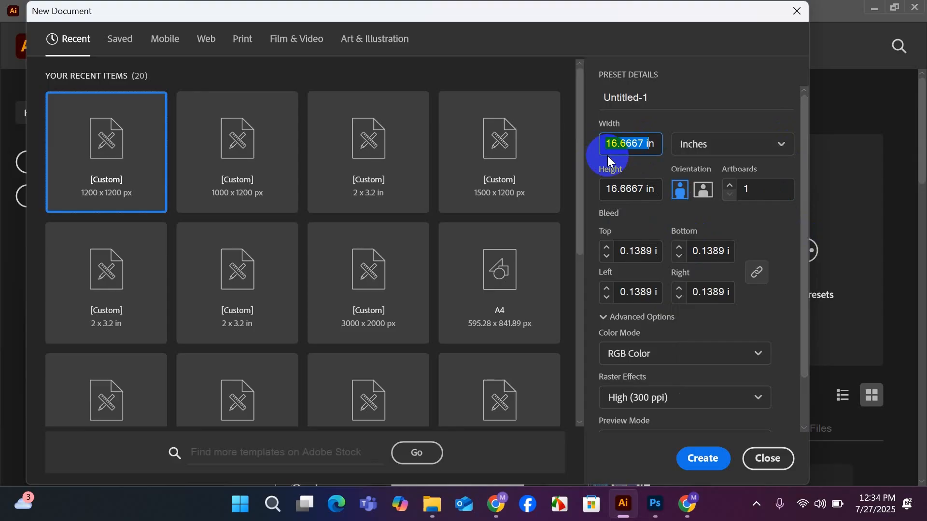
text(3.2)
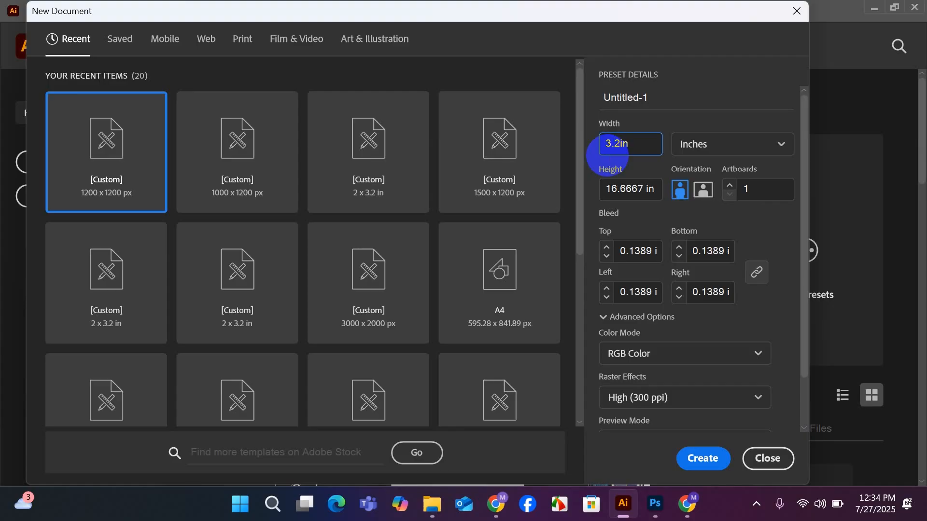
drag(646, 189, 600, 194)
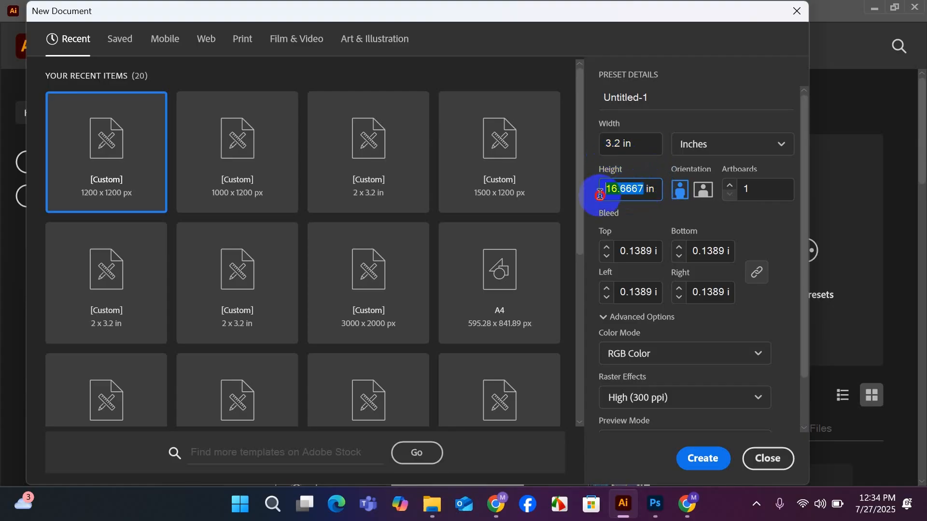
text(2)
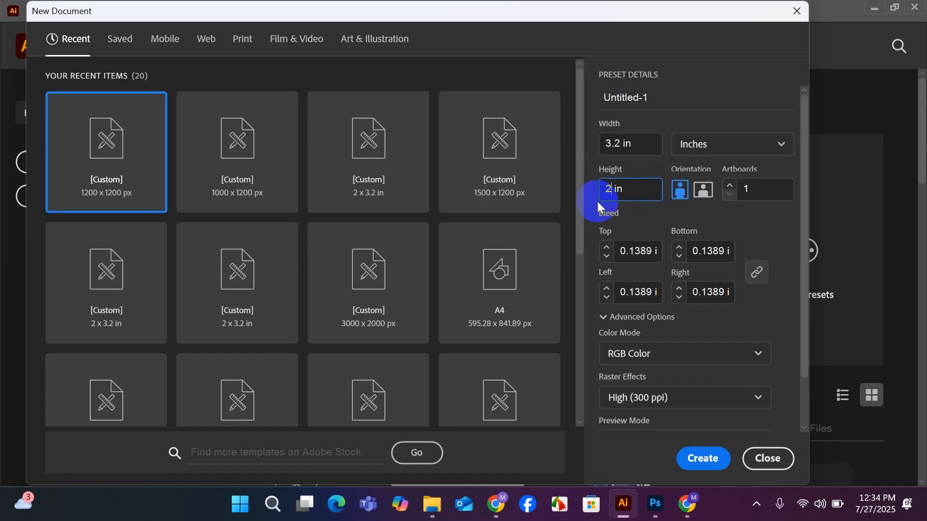
Create the document with 2 artboards and a 0.125 in bleed on all sides.
click(730, 186)
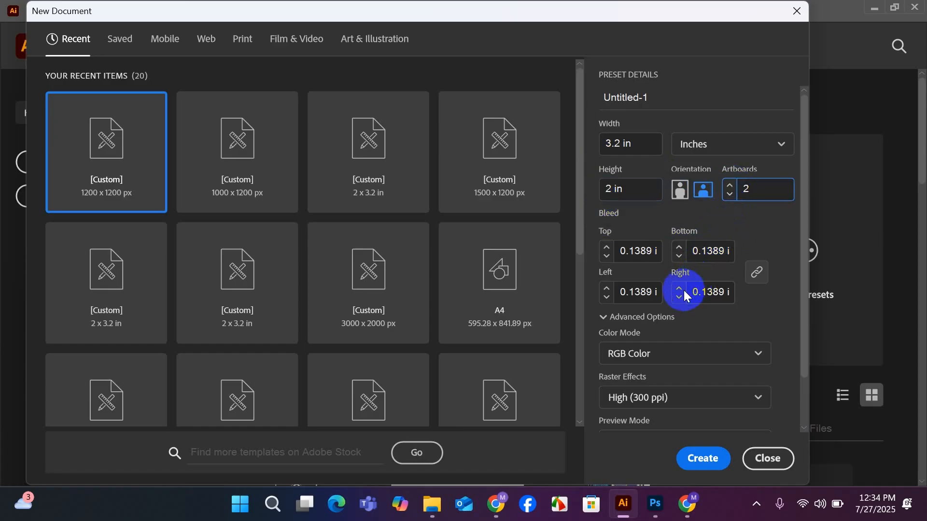
click(607, 255)
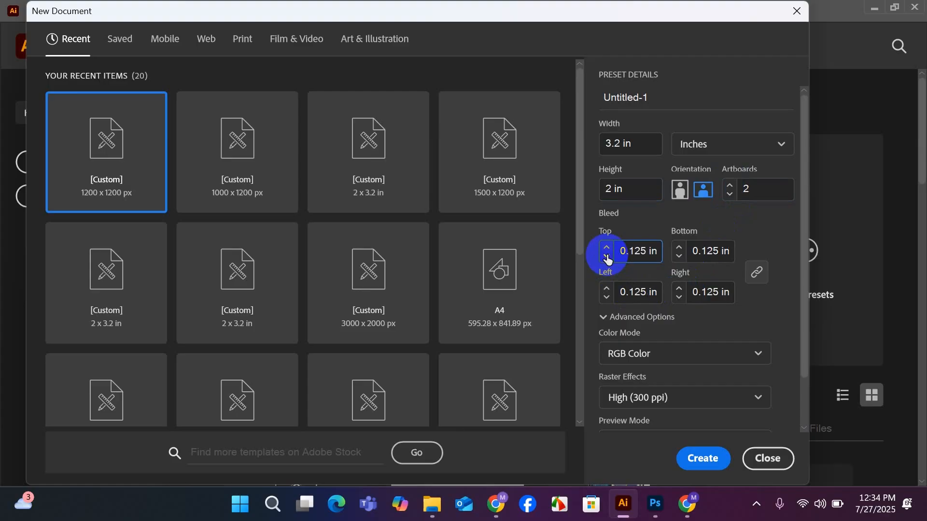
click(607, 255)
click(607, 249)
scroll(733, 369, down, 3)
scroll(732, 369, up, 3)
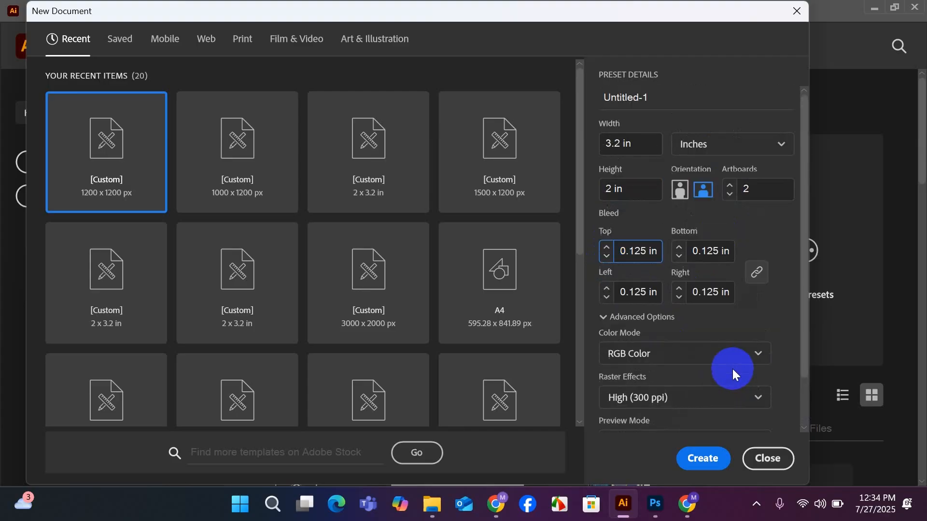
click(703, 461)
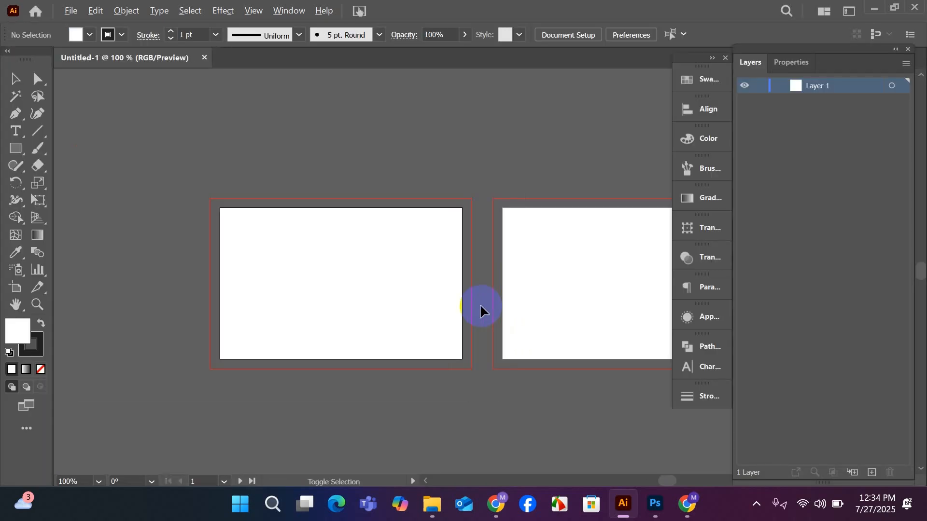
Set the stroke for new shapes to none.
drag(463, 332, 463, 323)
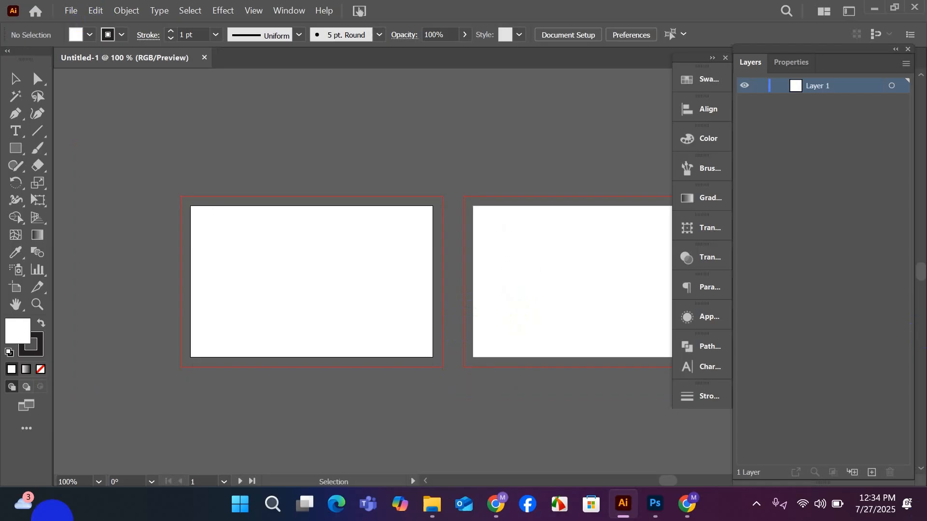
drag(426, 269, 347, 251)
click(319, 121)
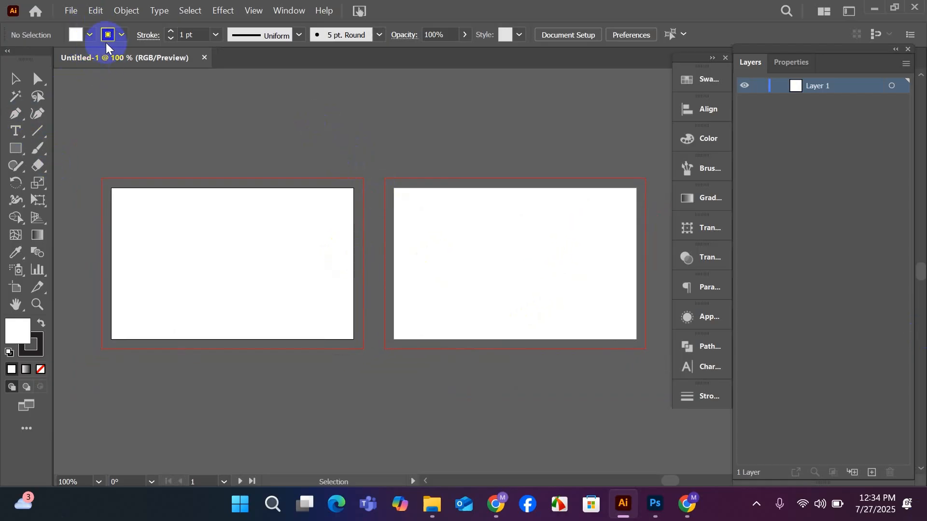
click(90, 35)
click(8, 59)
click(178, 137)
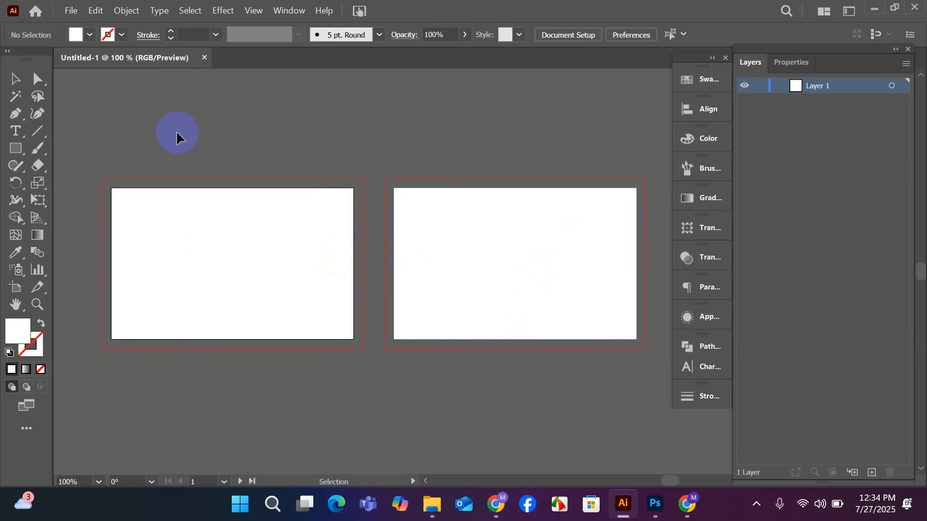
Draw a white rectangle about 3.45 in wide over the first artboard and fit its edges to the bleed lines.
click(15, 149)
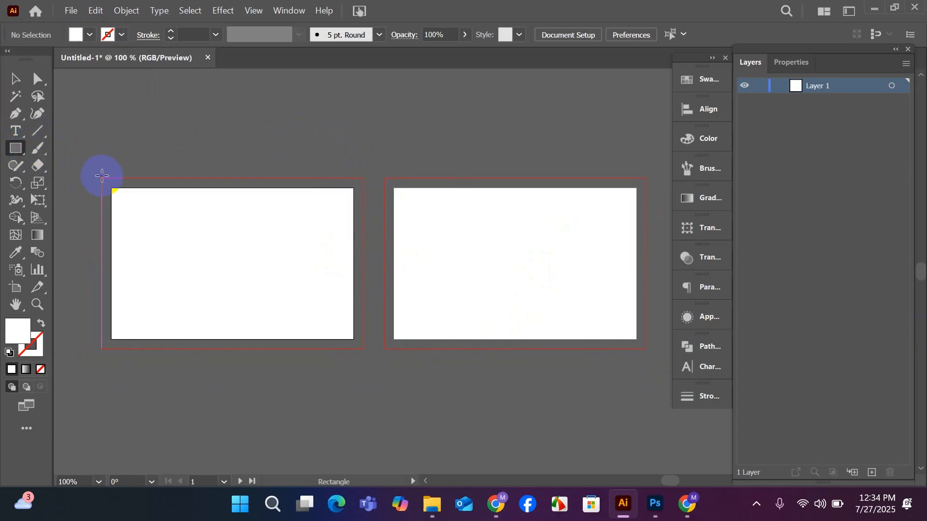
drag(101, 176, 364, 348)
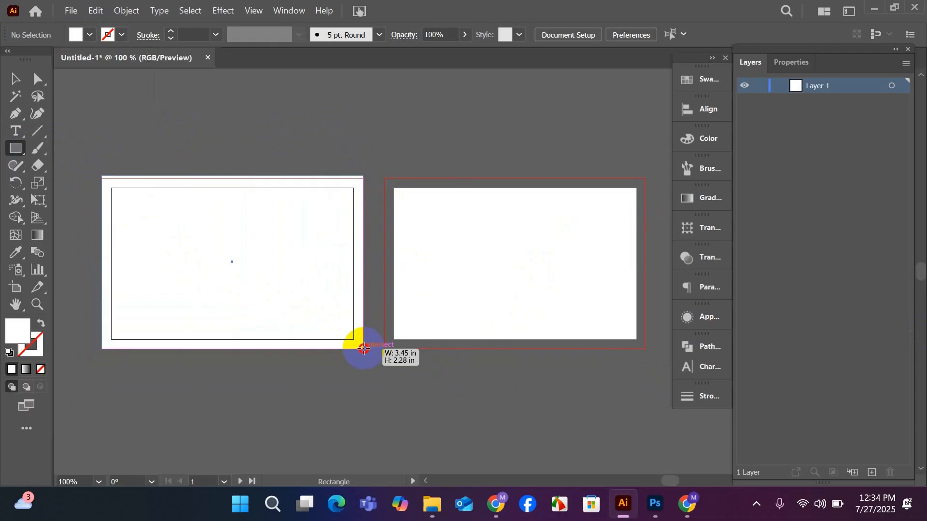
drag(364, 348, 363, 348)
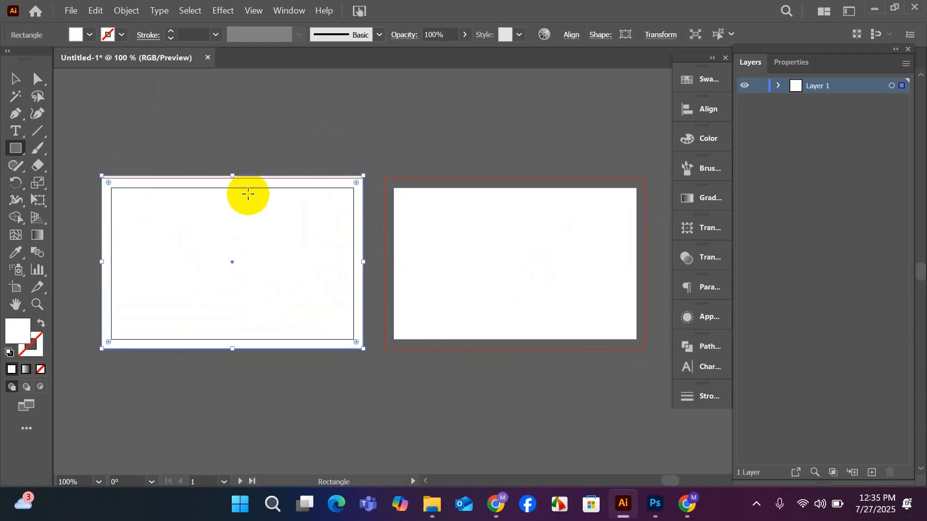
drag(232, 176, 232, 181)
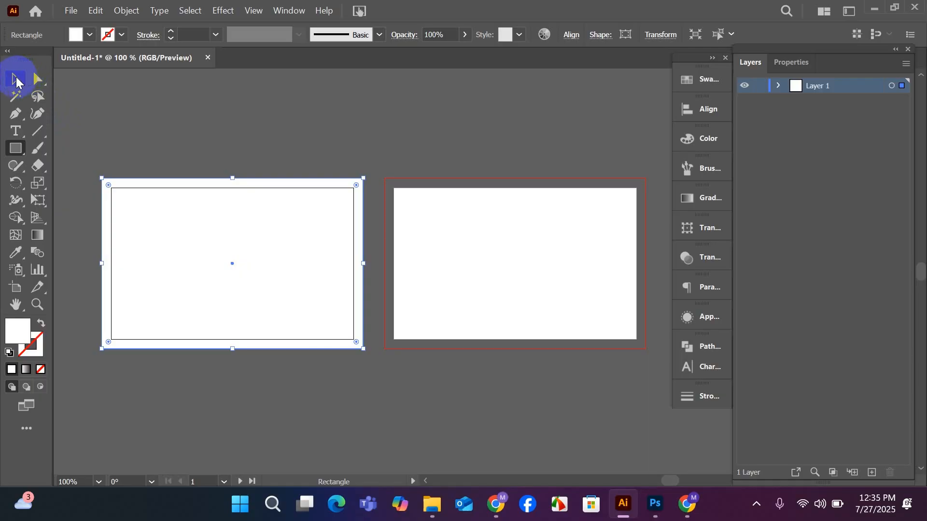
Offset the bleed-size rectangle's path by -0.25 in and convert the inner rectangle into safe-area guides.
click(16, 80)
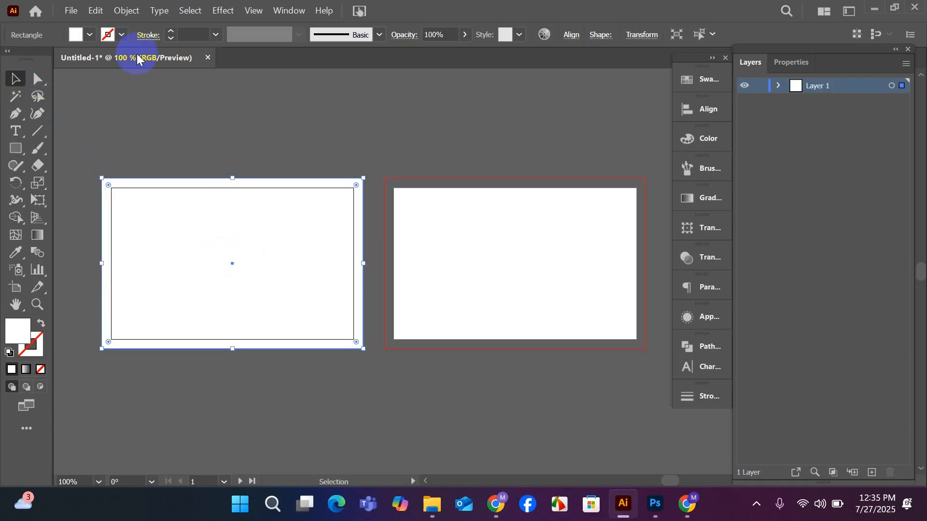
click(126, 10)
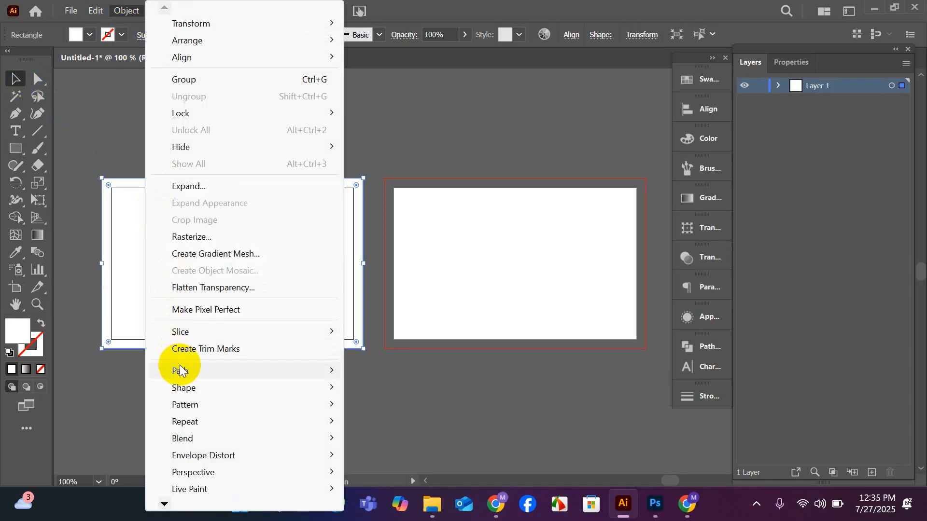
mouse_move(180, 371)
click(396, 237)
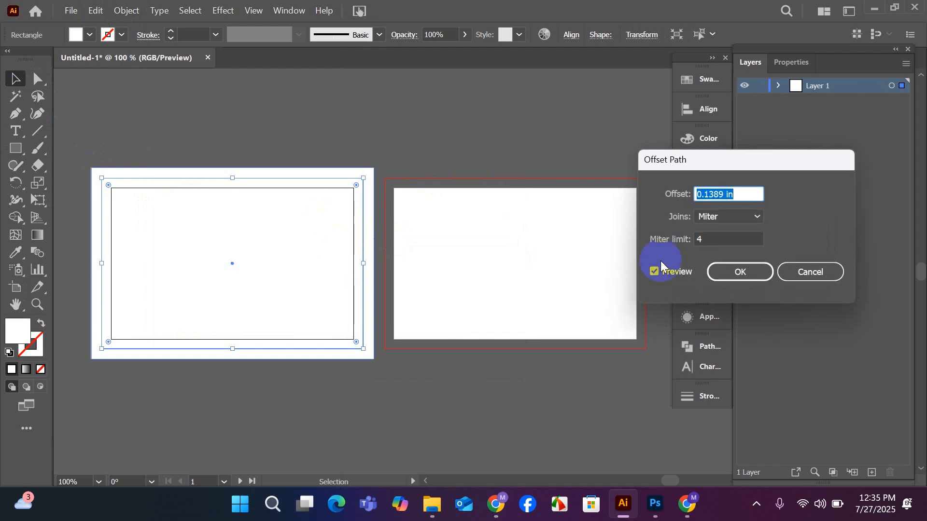
scroll(726, 192, down, 2)
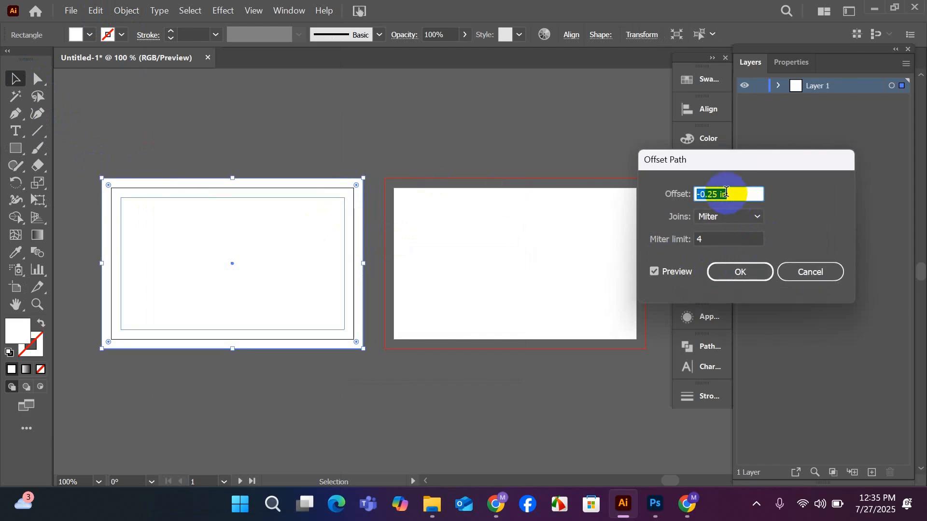
click(740, 271)
right_click(331, 252)
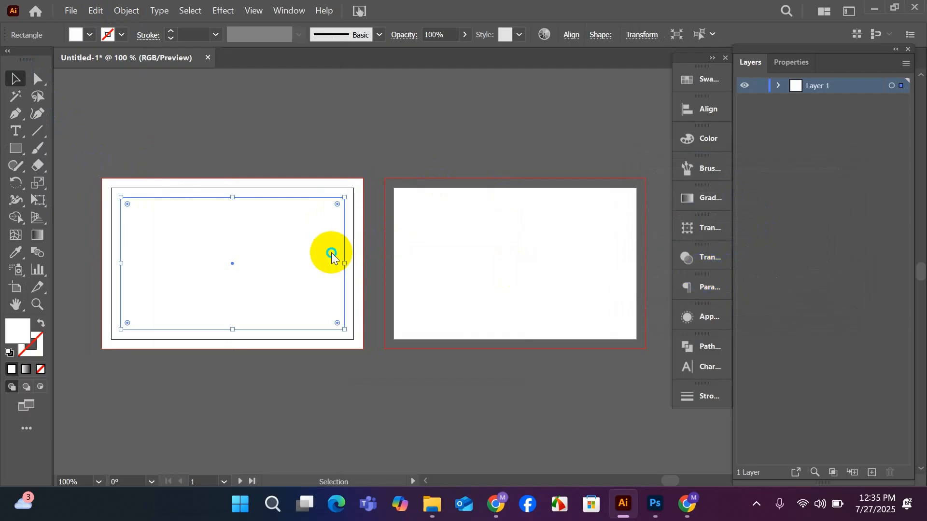
click(375, 372)
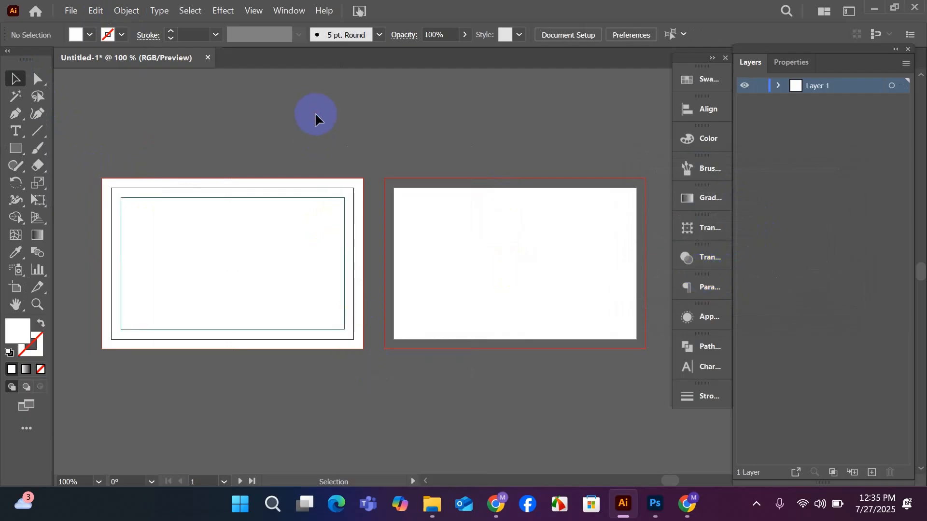
Duplicate the bleed-size white rectangle onto the second artboard and align it with that artboard's bleed lines.
click(278, 300)
key(ctrl)
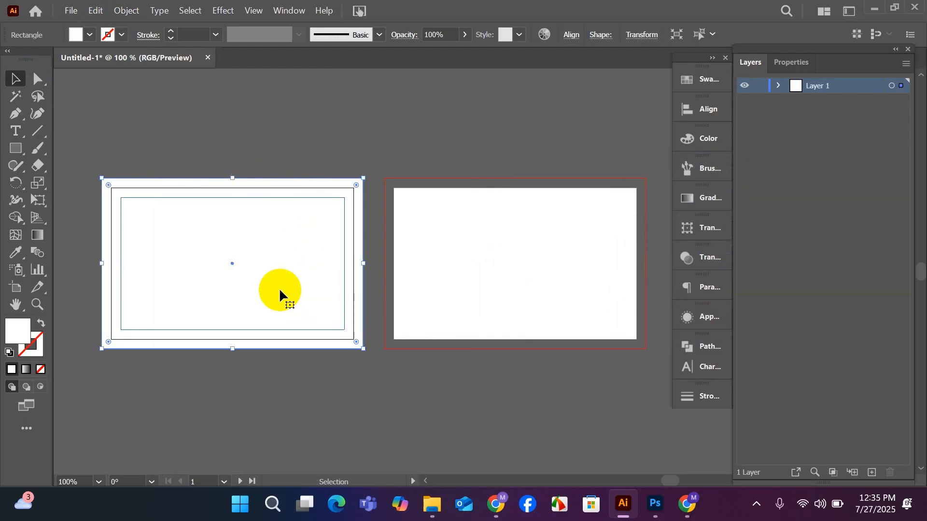
click(501, 279)
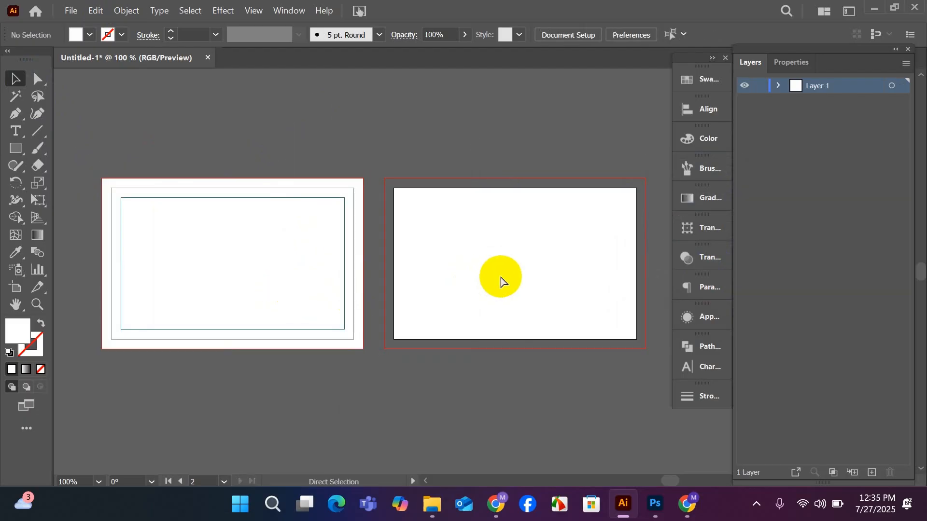
drag(501, 279, 520, 281)
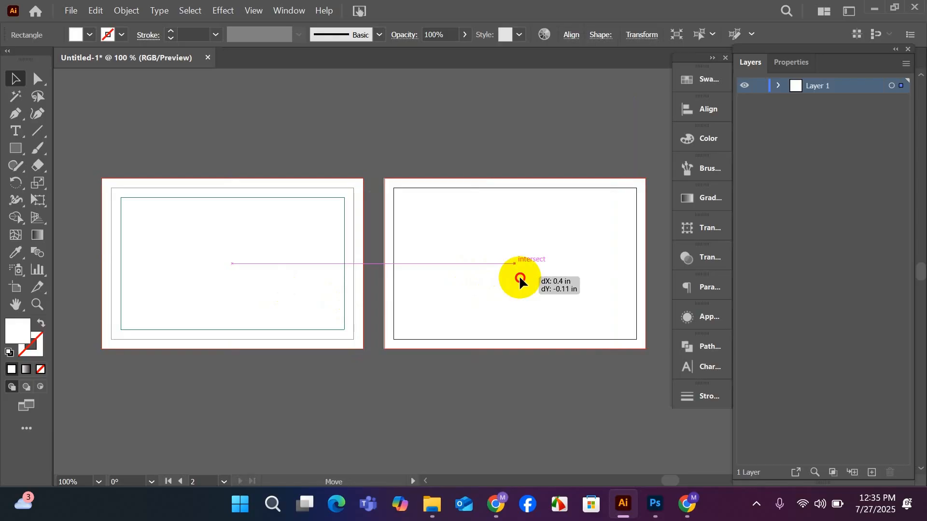
drag(520, 280, 517, 279)
click(441, 104)
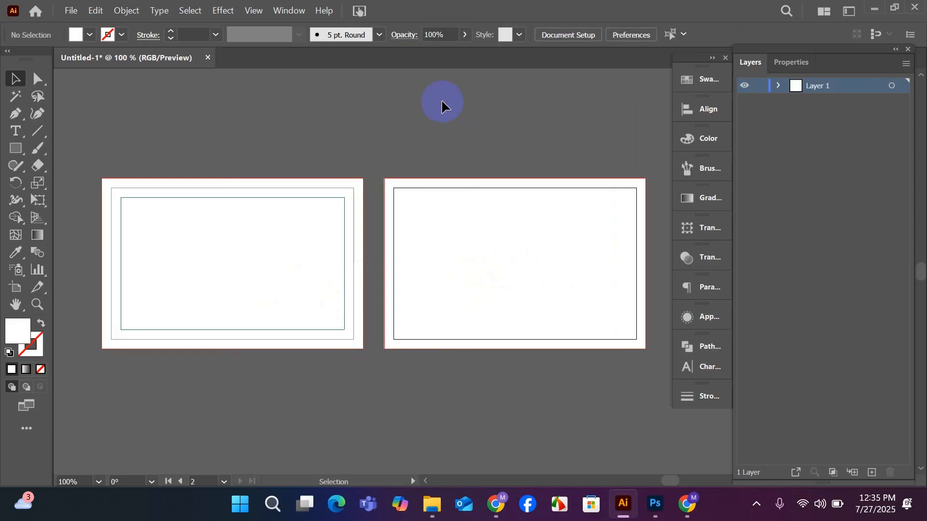
Offset the second artboard's rectangle inward to match the first card's safe area and convert the inner rectangle into guides.
click(479, 246)
click(440, 182)
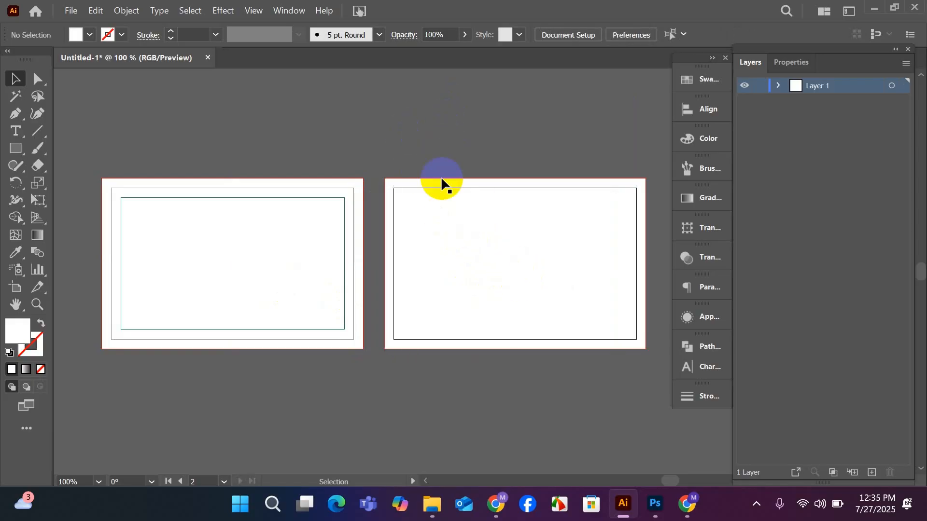
click(479, 243)
click(127, 10)
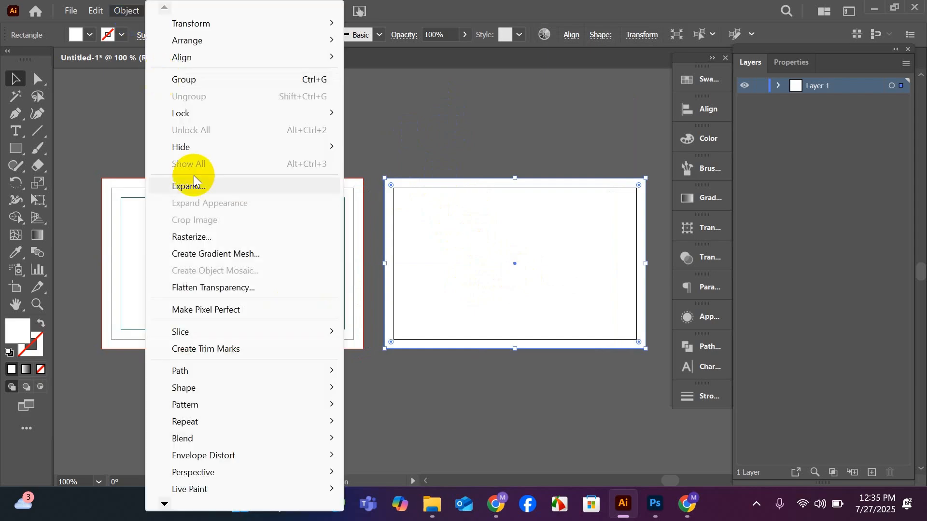
mouse_move(331, 370)
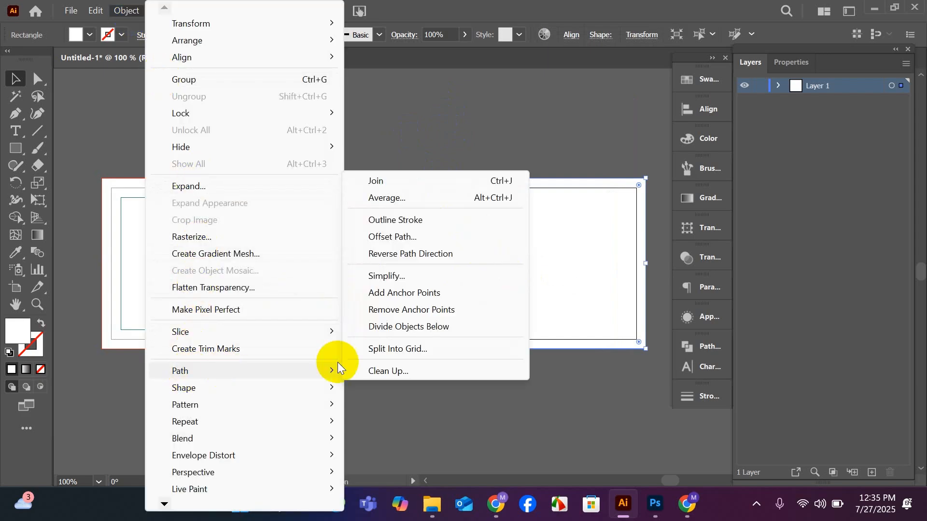
click(414, 233)
click(729, 275)
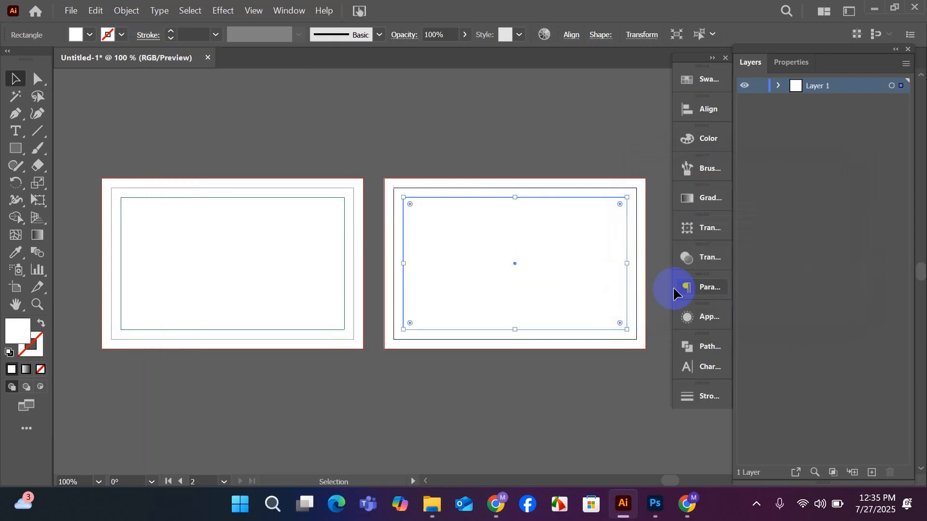
right_click(515, 261)
click(564, 369)
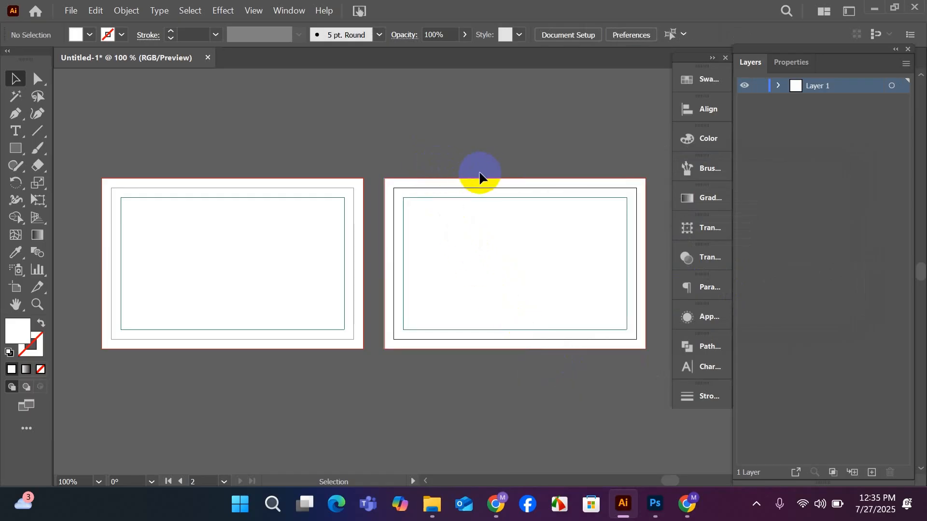
Expand Layer 1 and lock all four of its rectangle items, including the safe-area guides.
click(488, 275)
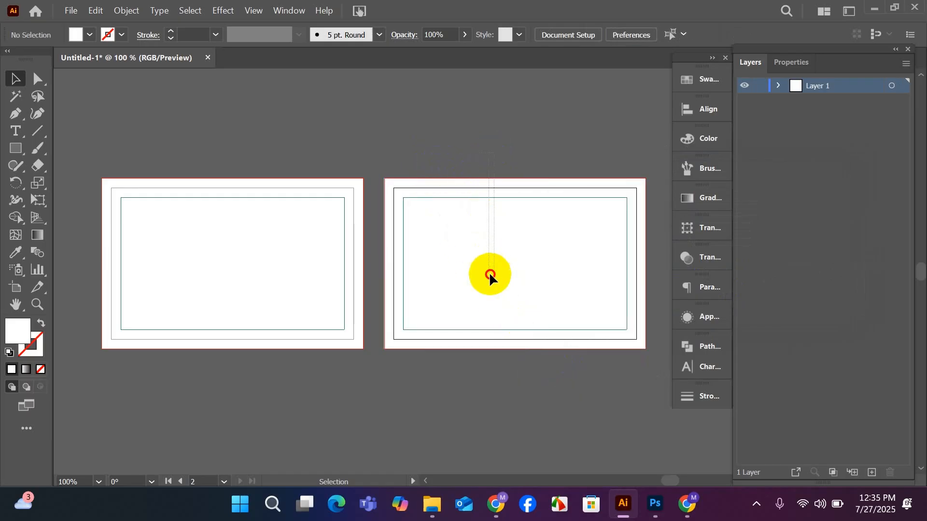
click(778, 86)
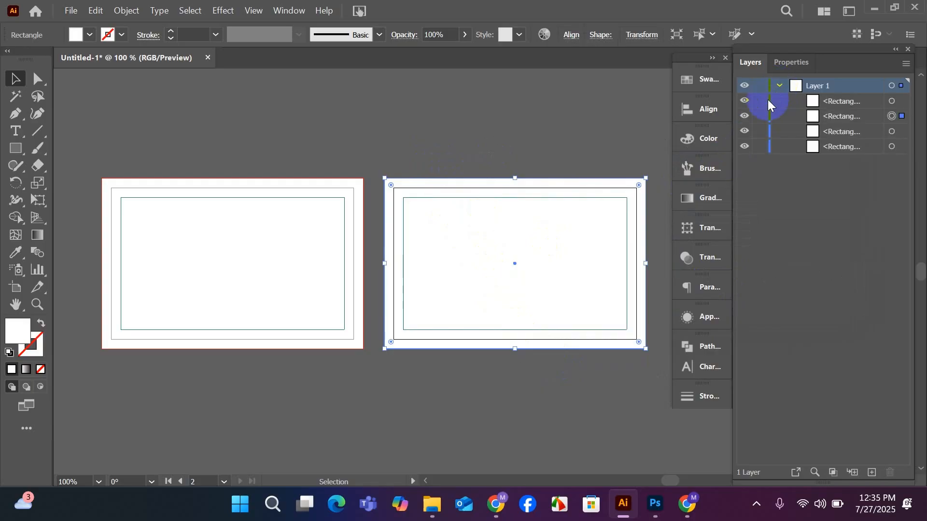
drag(759, 153, 759, 100)
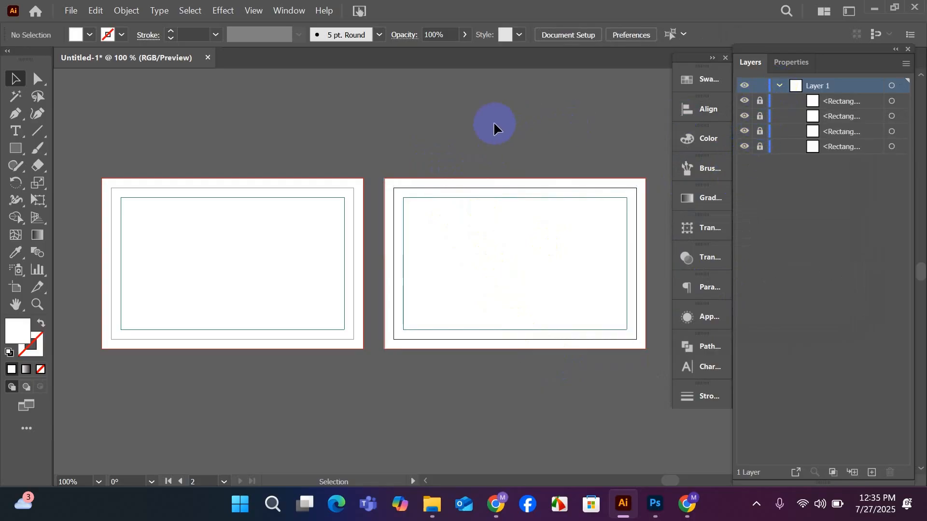
key(space)
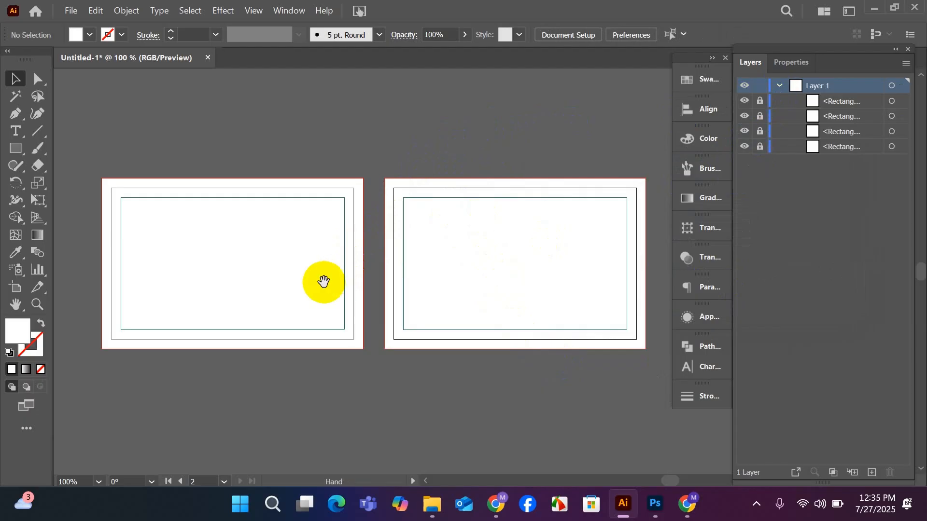
drag(323, 281, 440, 273)
key(alt)
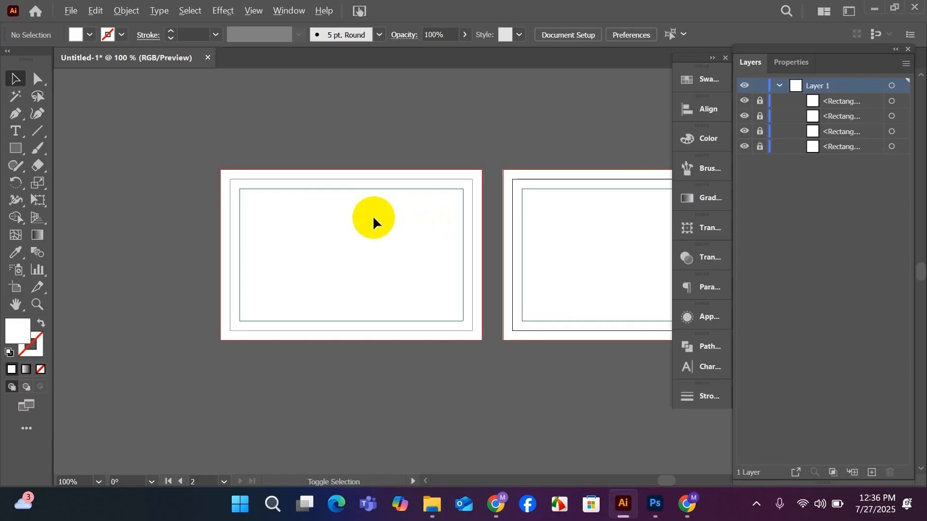
scroll(374, 222, up, 1)
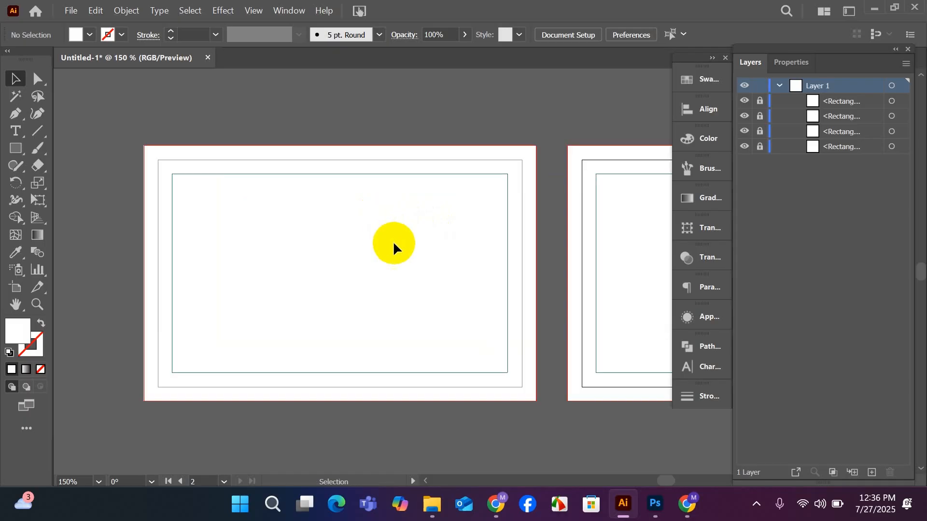
drag(379, 244, 390, 248)
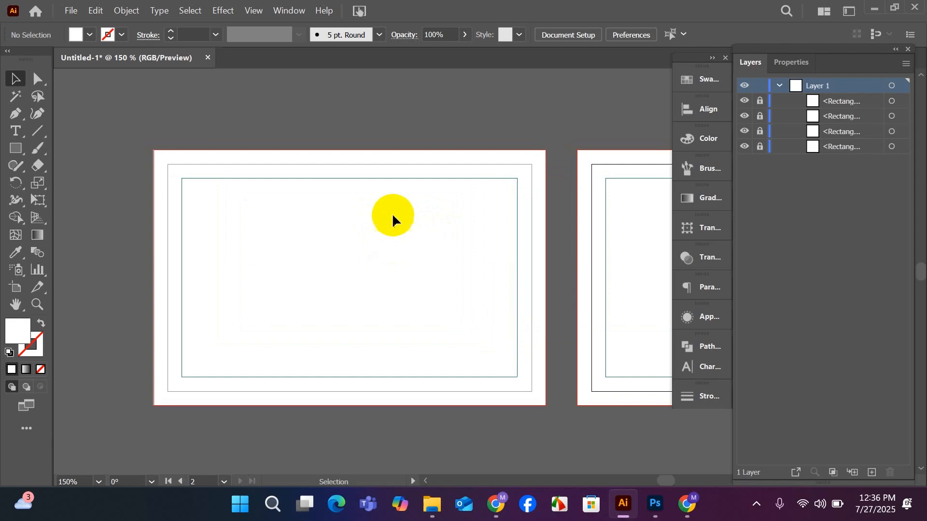
drag(415, 269, 388, 251)
Switch to Chrome and return from the contest entry on Freelancer to the business card design contest results.
mouse_move(496, 505)
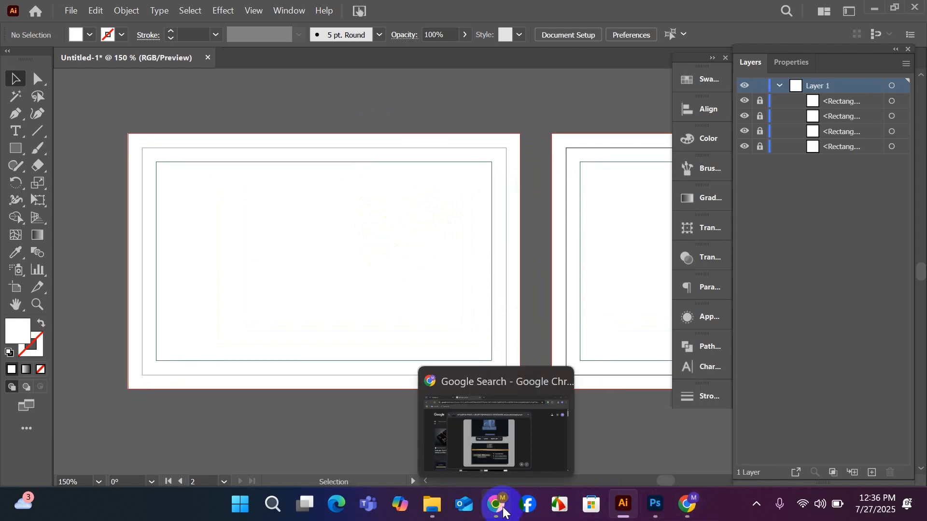
click(477, 440)
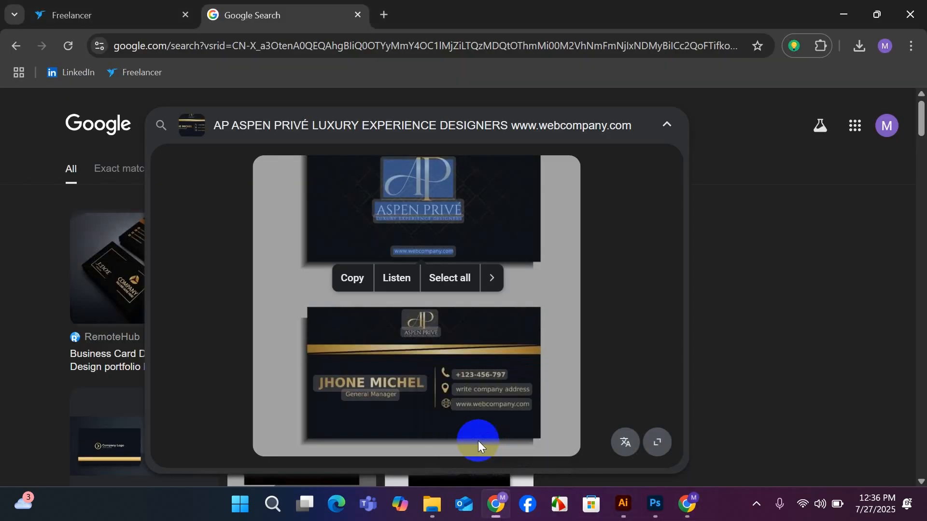
click(164, 20)
click(16, 46)
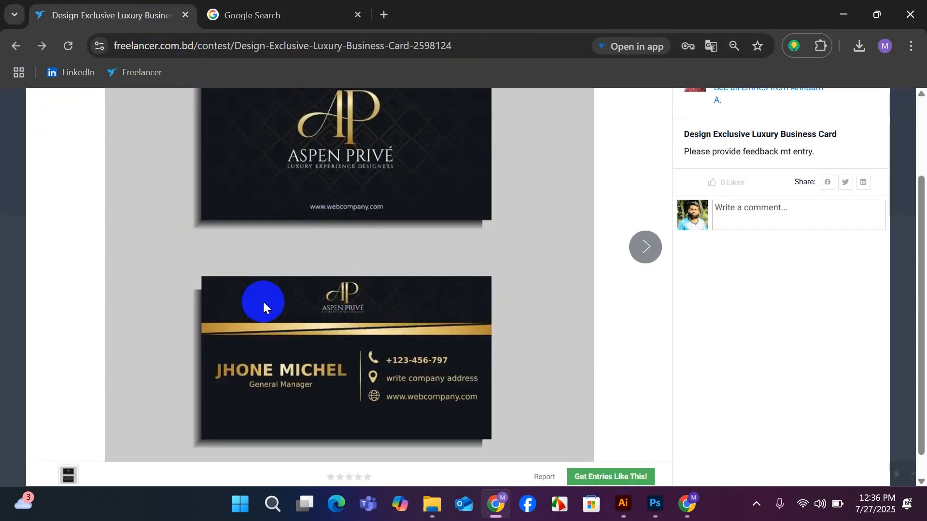
click(17, 45)
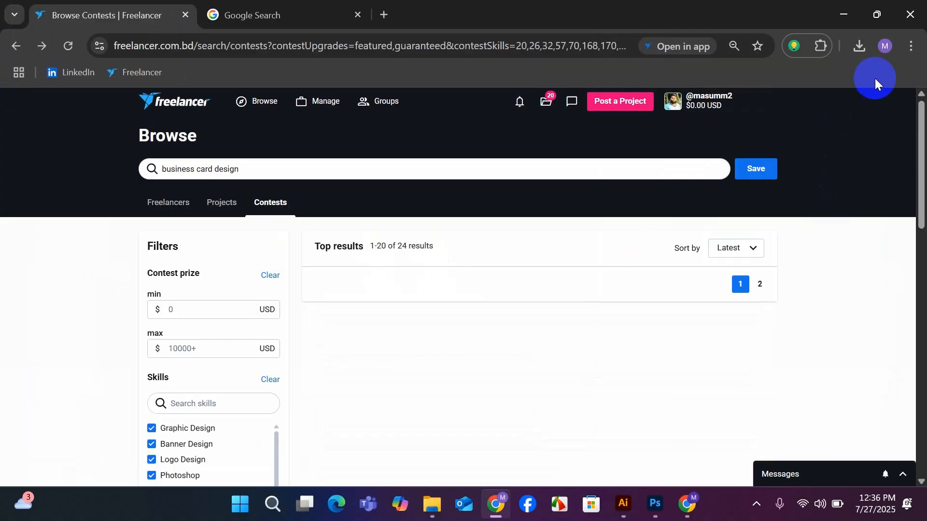
Set the browser's page zoom to 100%.
click(904, 48)
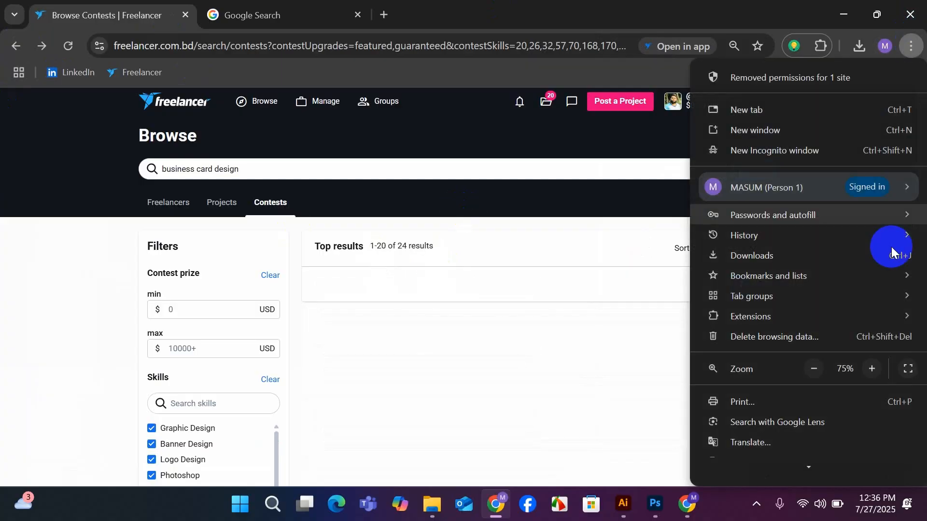
scroll(875, 346, down, 1)
click(872, 282)
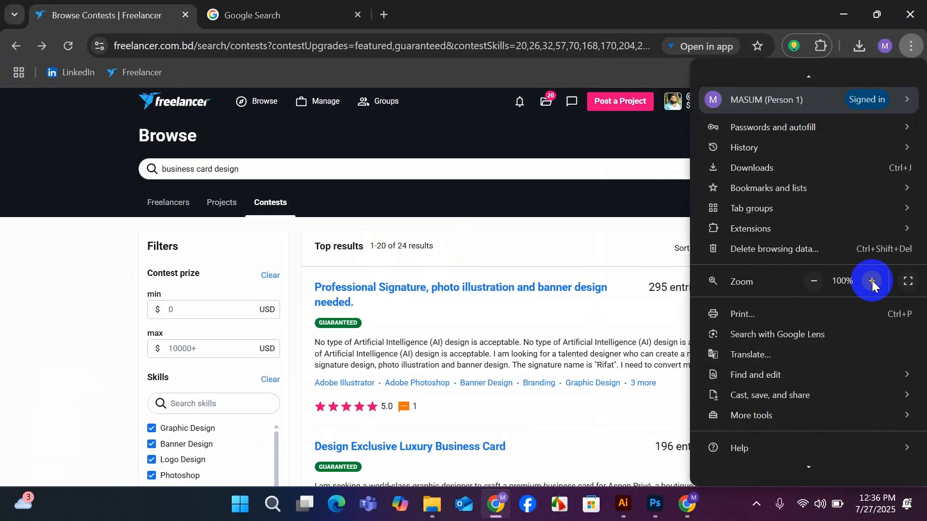
click(678, 7)
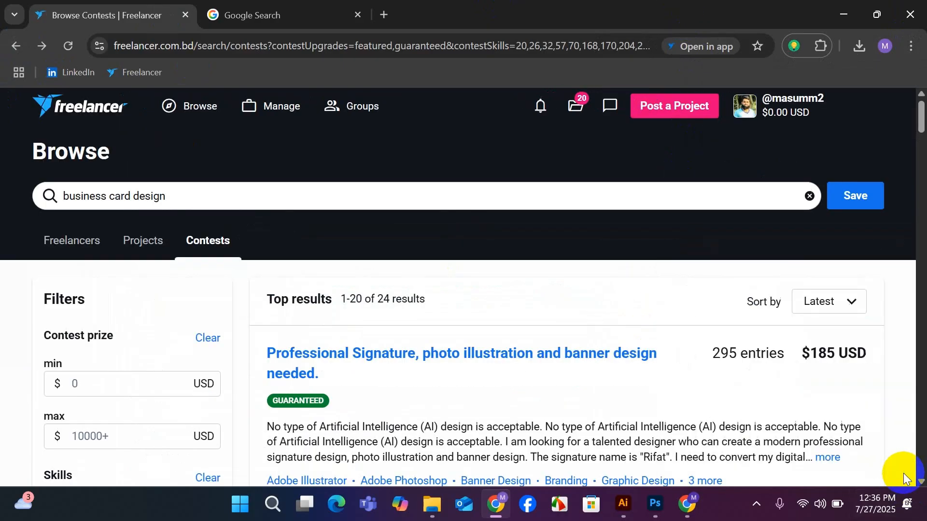
Open the entries of the "Design Exclusive Luxury Business Card" contest from the search results.
scroll(631, 373, down, 1)
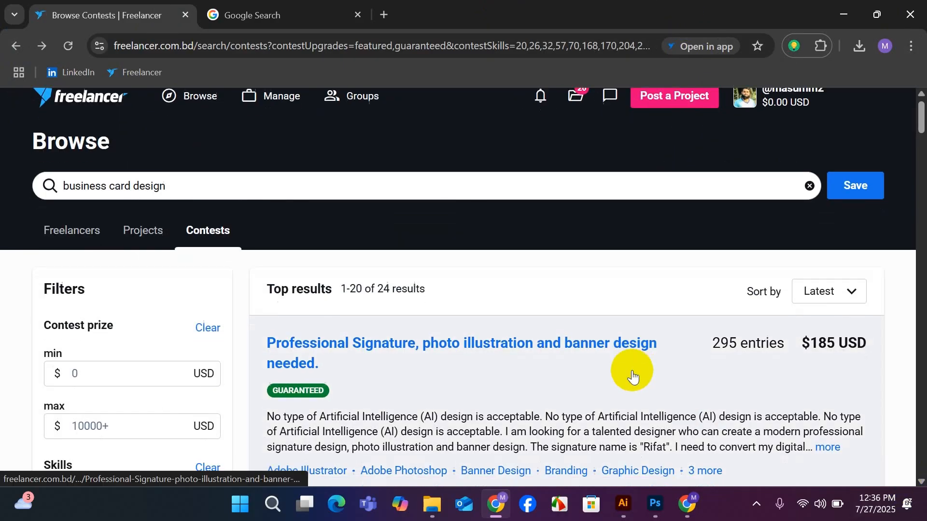
scroll(633, 377, up, 1)
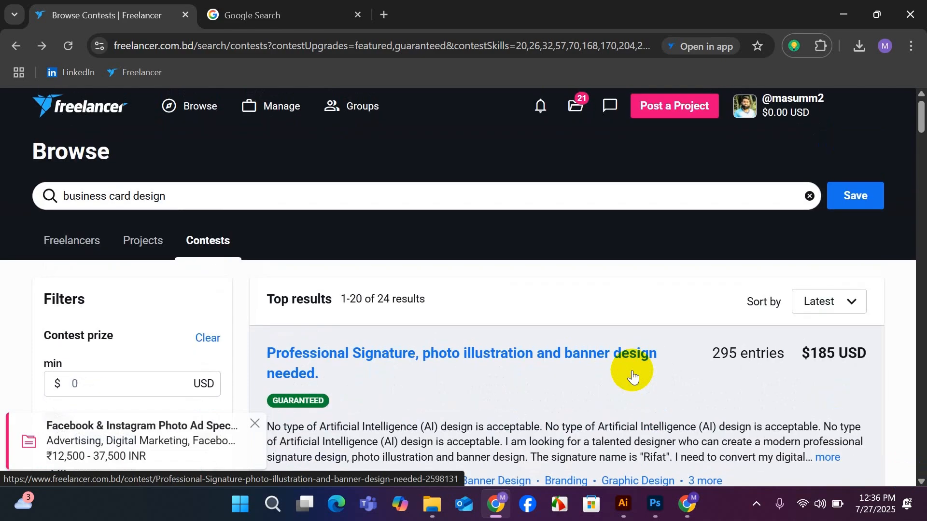
scroll(630, 371, down, 3)
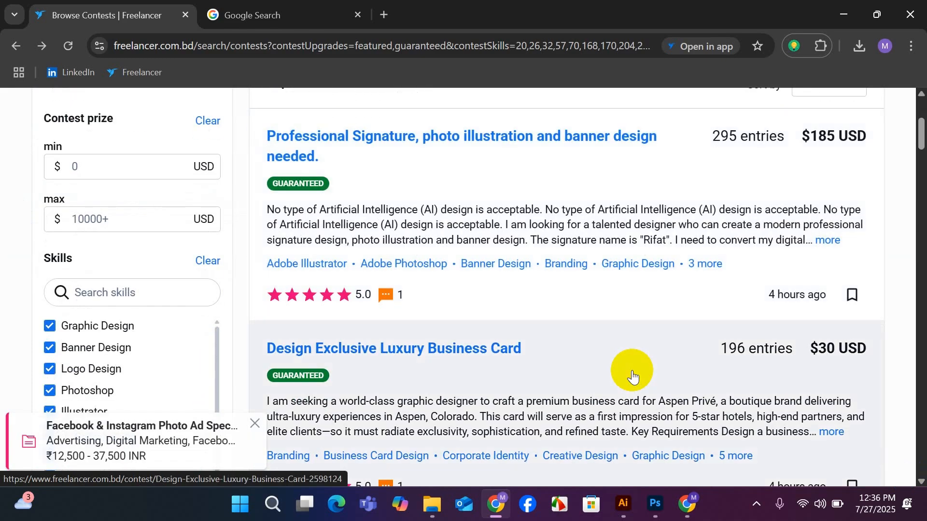
scroll(627, 368, down, 1)
click(468, 278)
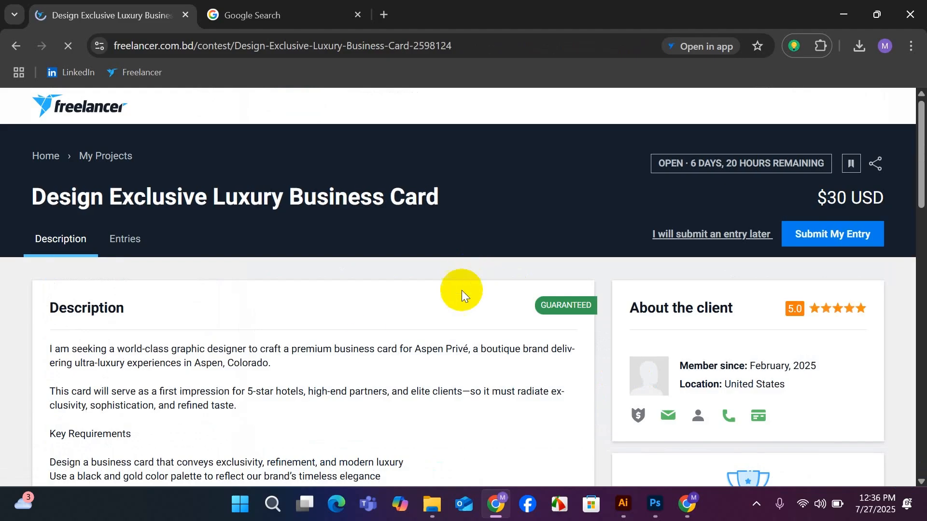
click(127, 243)
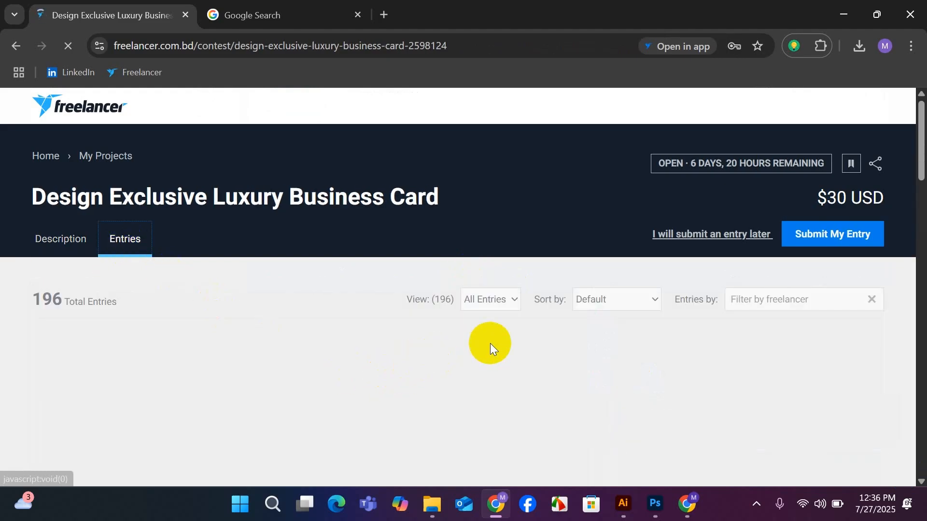
Examine the submitted Aspen Privé business card entries for layout, color and logo placement ideas.
scroll(516, 335, down, 2)
scroll(516, 335, down, 6)
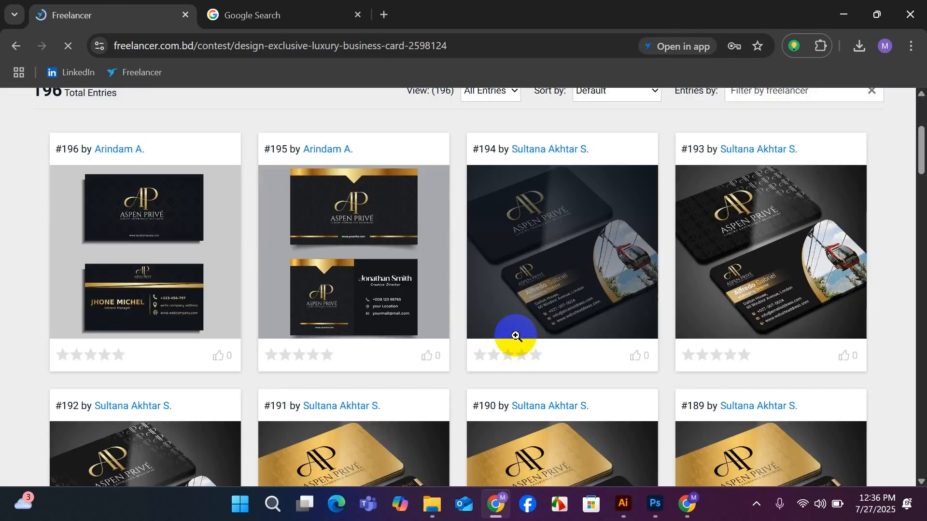
scroll(516, 335, up, 3)
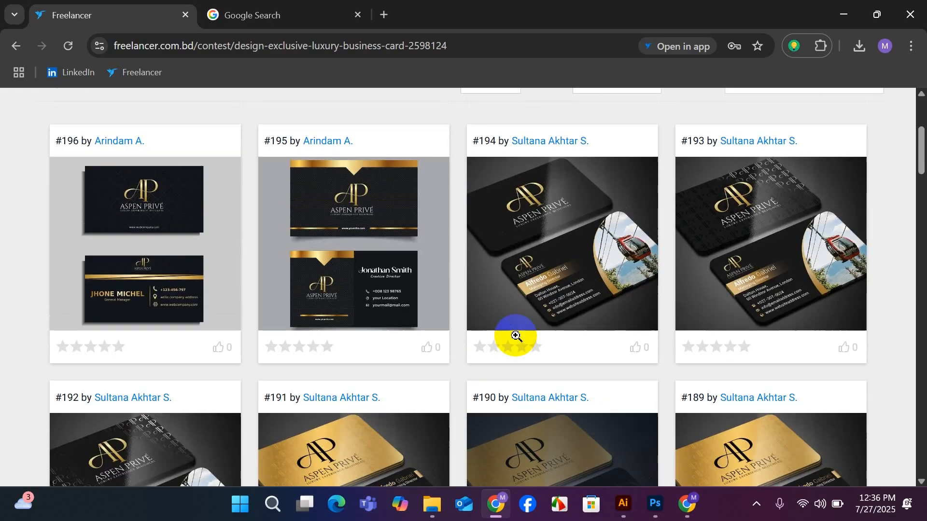
scroll(366, 297, down, 7)
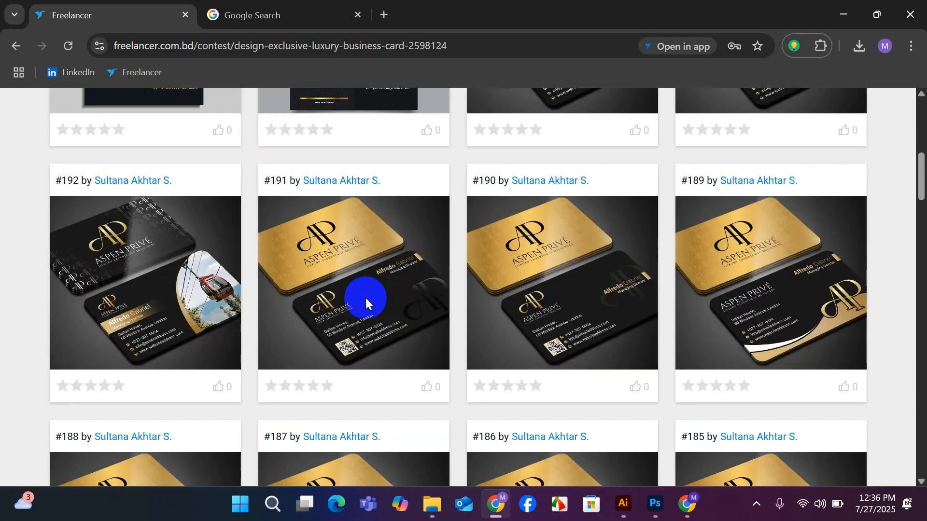
scroll(366, 297, down, 4)
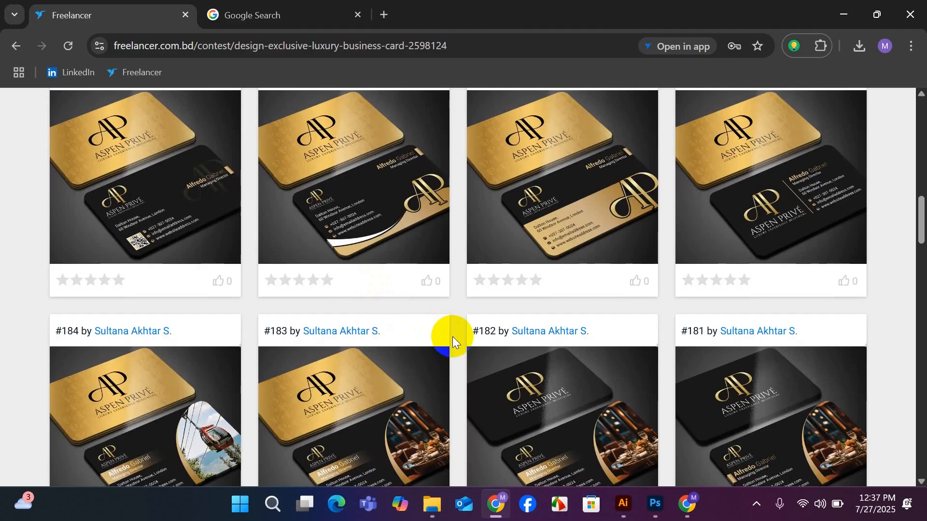
scroll(452, 337, down, 4)
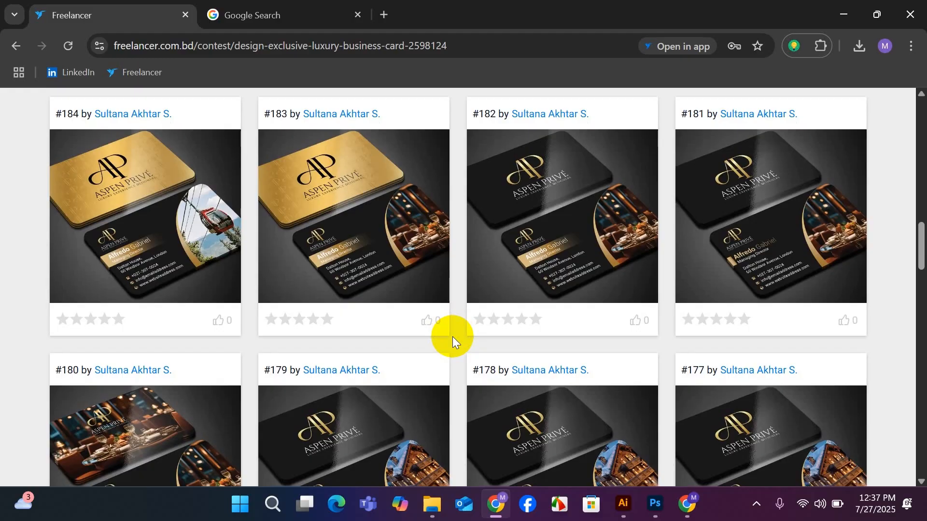
scroll(453, 337, down, 7)
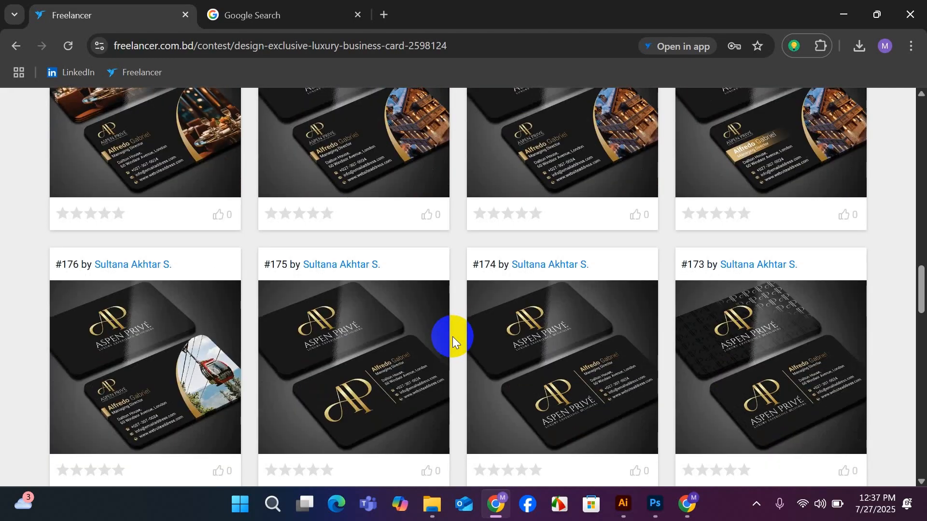
scroll(452, 337, up, 4)
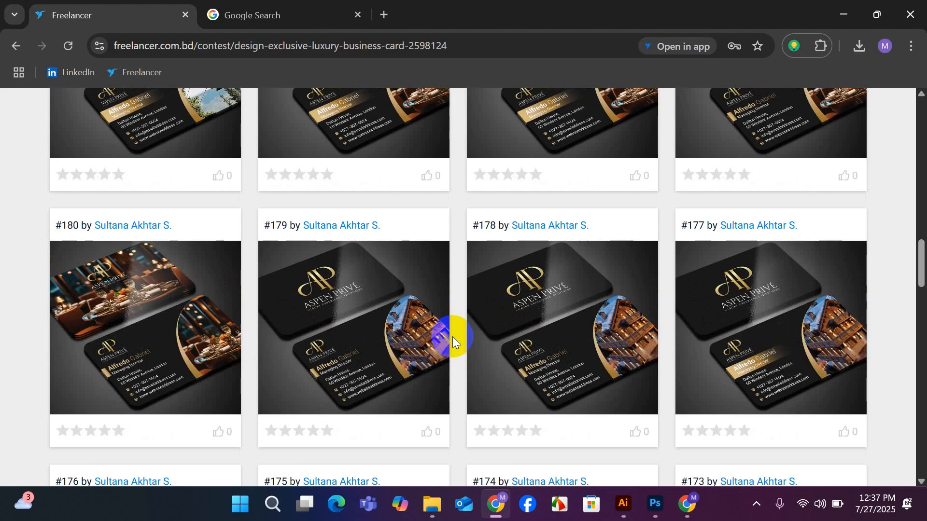
Try to copy the preview image of entry #184 and paste it into the Illustrator document, deleting the pasted rectangle.
scroll(453, 337, up, 3)
scroll(453, 337, up, 1)
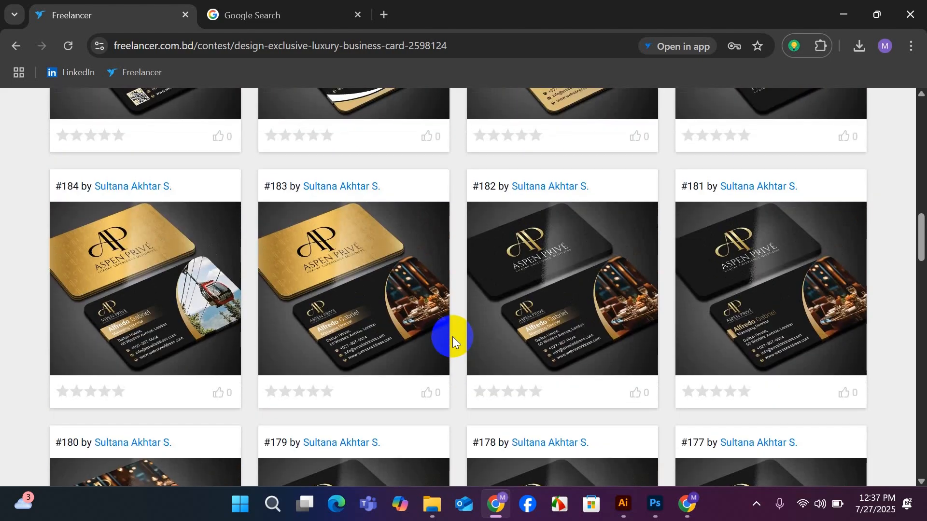
right_click(131, 291)
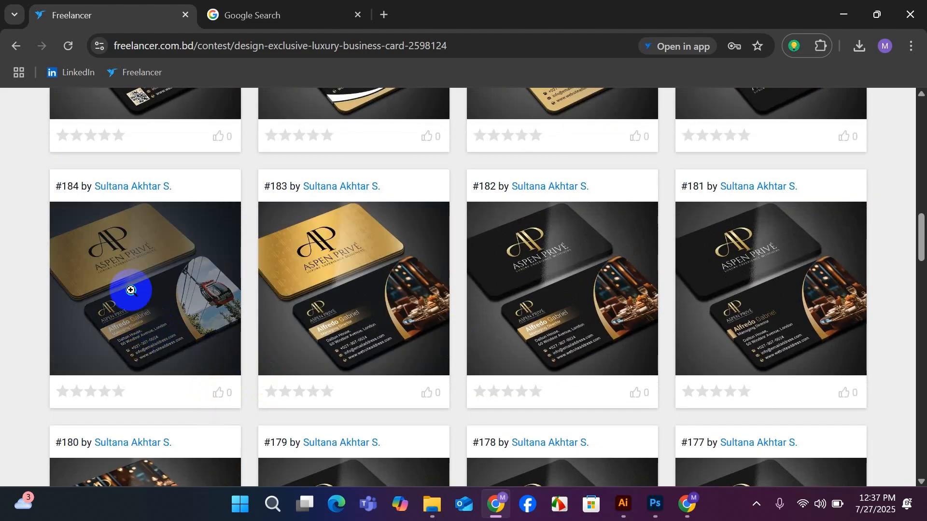
click(192, 346)
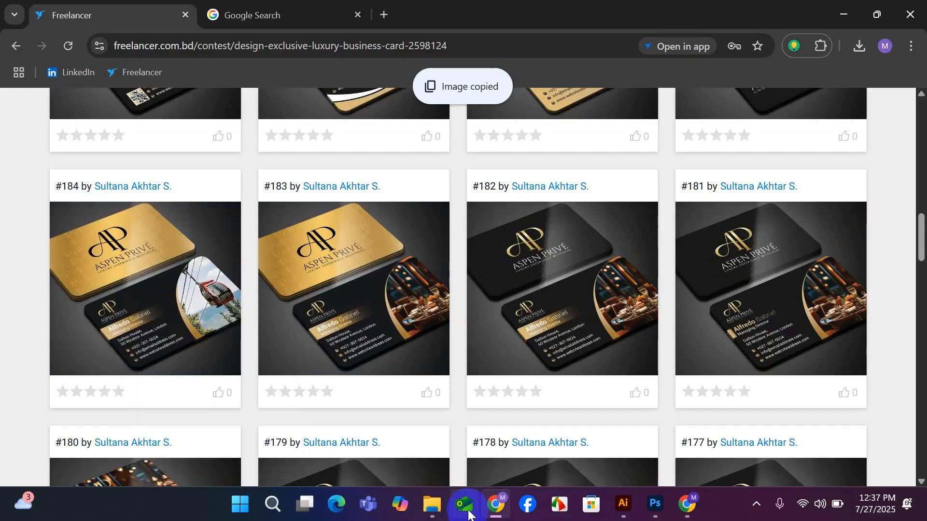
click(622, 504)
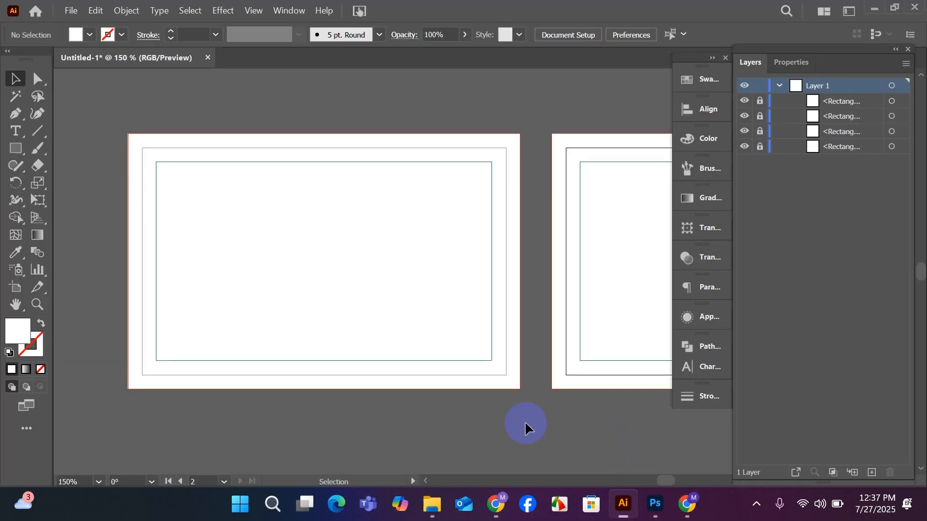
scroll(309, 120, up, 2)
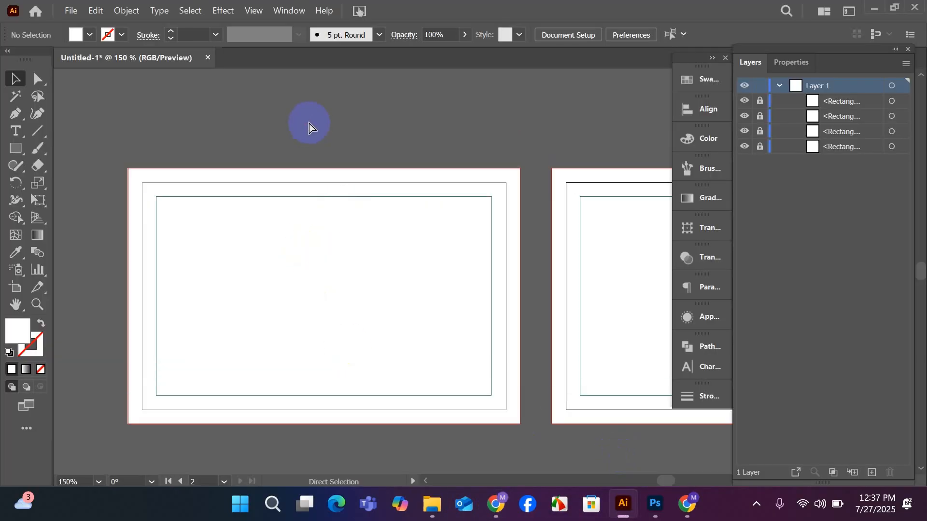
key(ctrl+v)
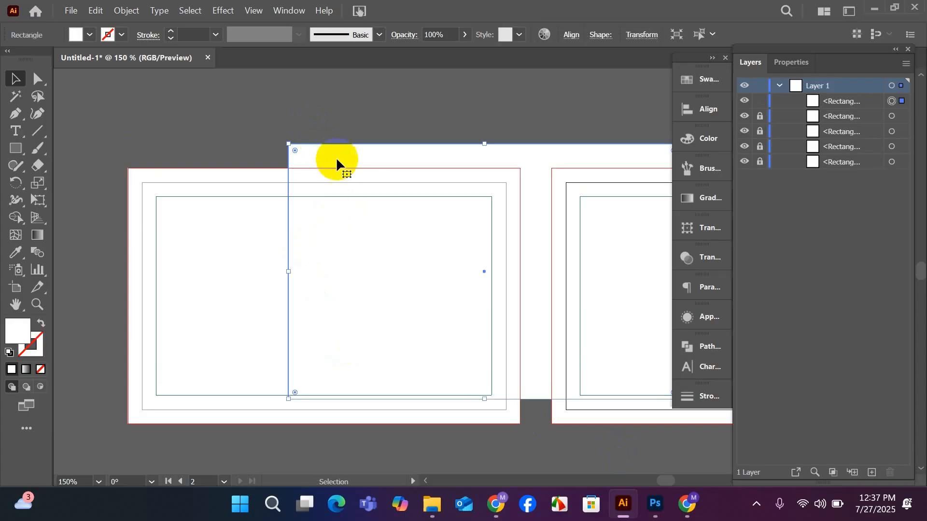
drag(336, 158, 352, 225)
key(Delete)
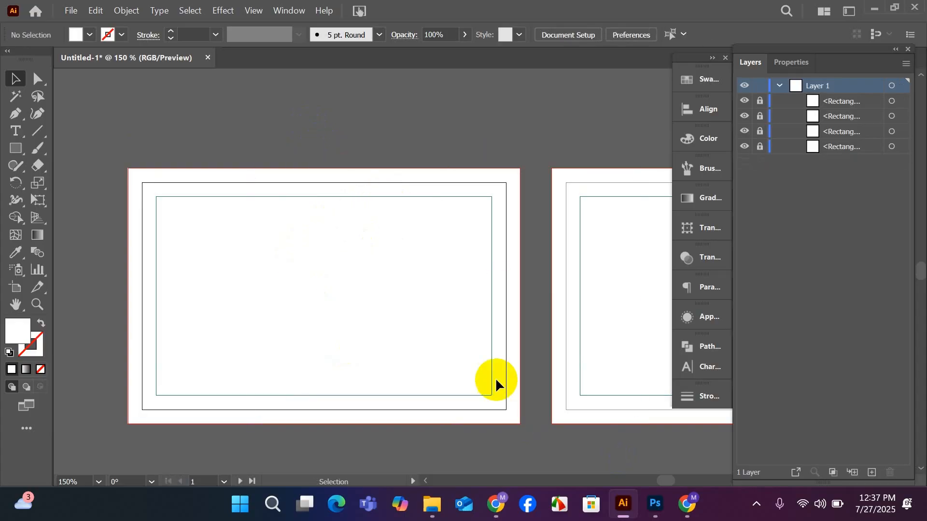
Try to copy the preview image of entry #183 from Chrome into the Illustrator document, and undo the paste.
mouse_move(496, 505)
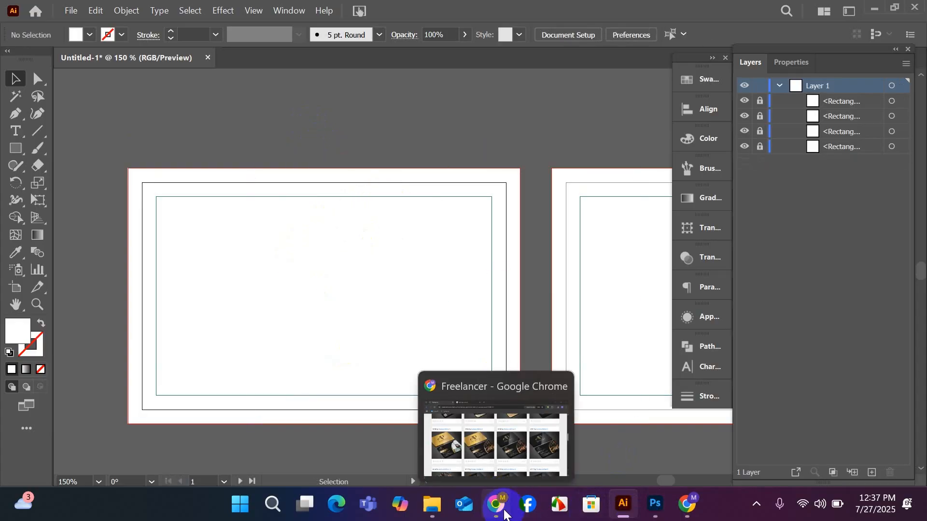
click(459, 421)
right_click(358, 310)
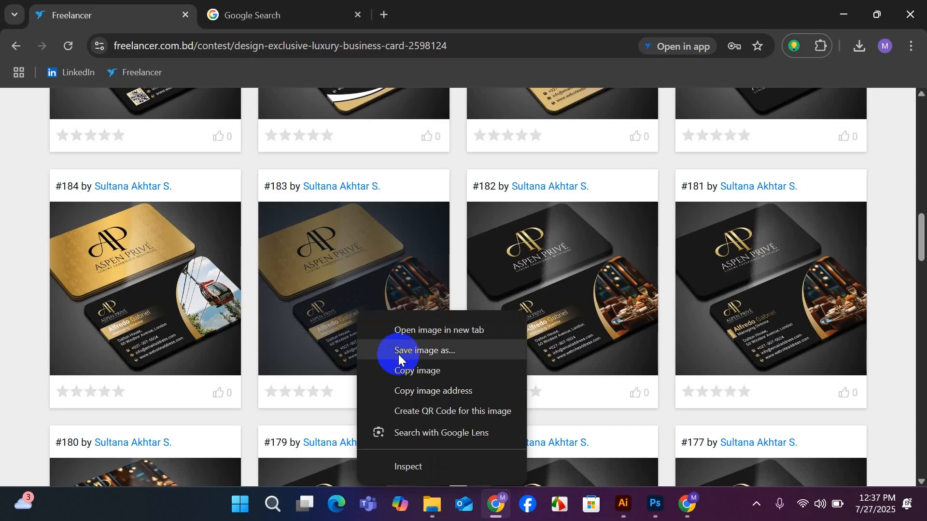
click(415, 372)
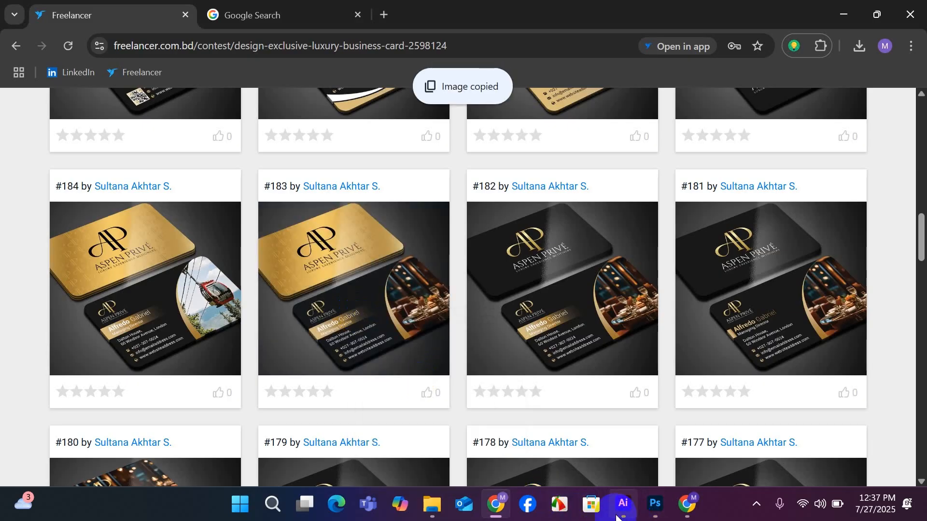
mouse_move(623, 505)
click(598, 425)
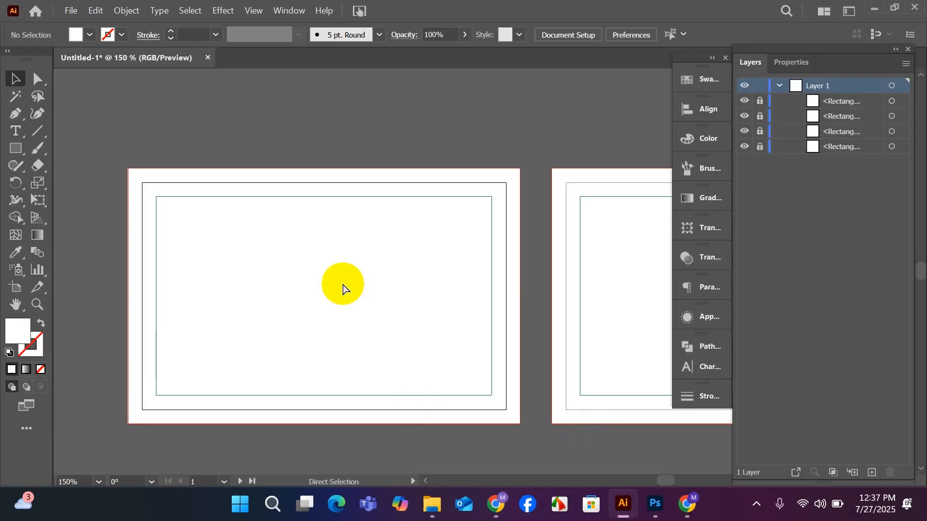
key(ctrl+v)
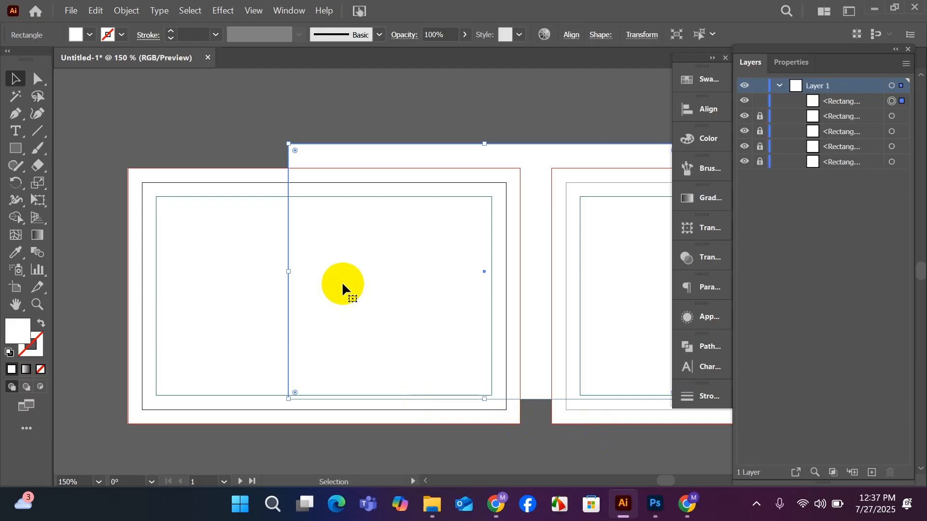
key(ctrl+z)
Switch to Chrome, save the preview image of entry #183 to the Downloads folder and show the file in File Explorer.
mouse_move(485, 499)
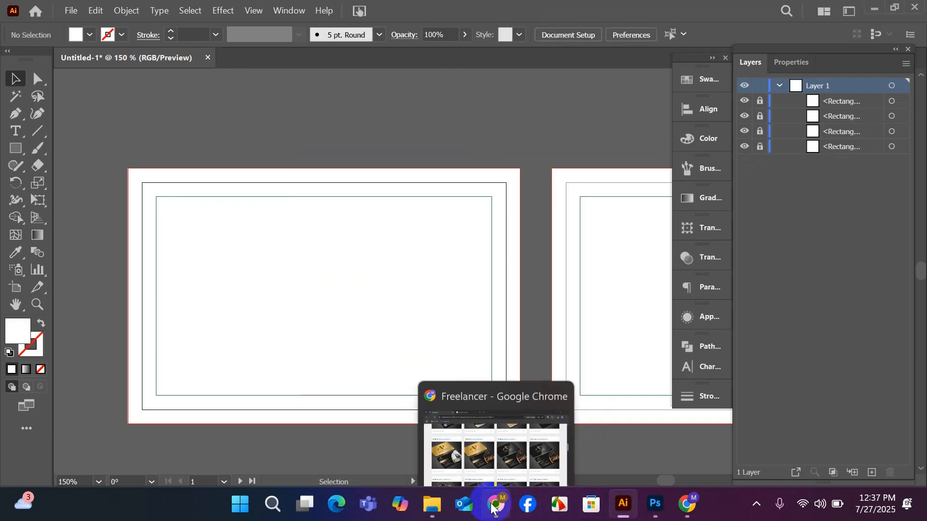
click(473, 450)
right_click(346, 295)
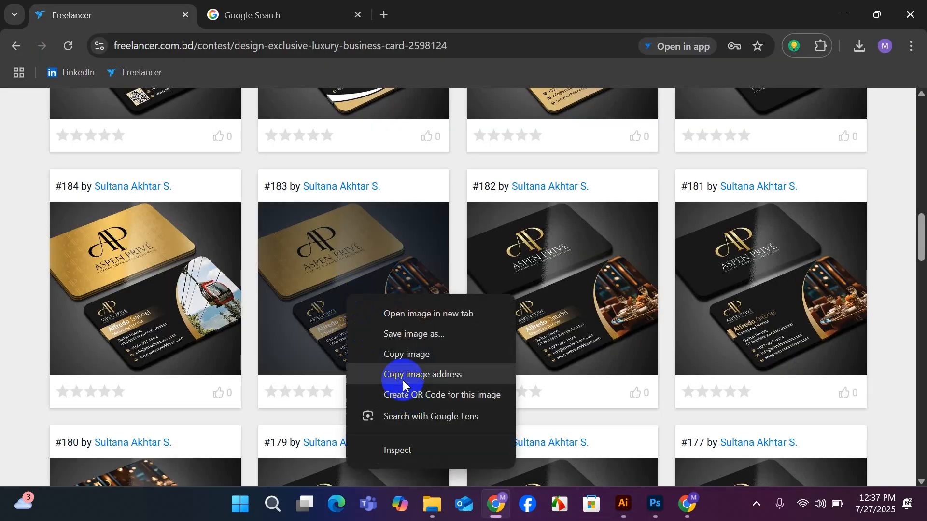
click(403, 338)
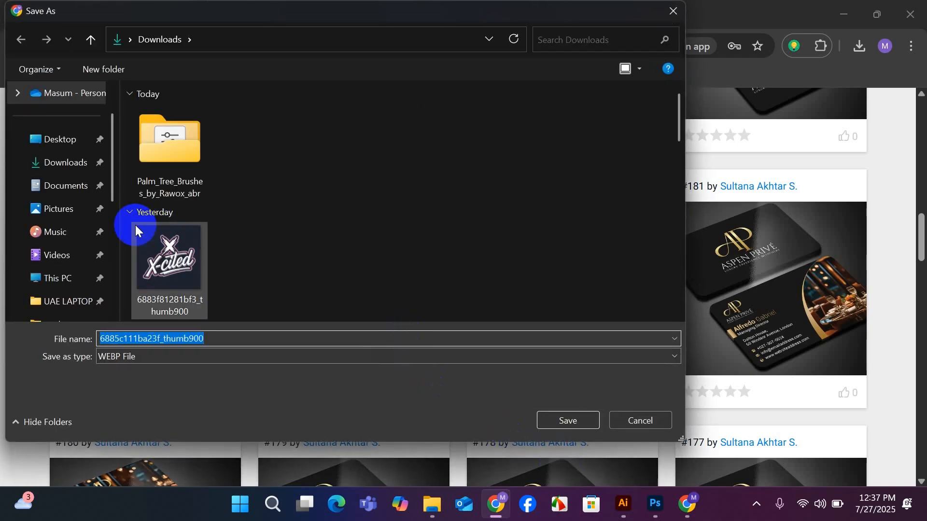
click(61, 160)
click(548, 418)
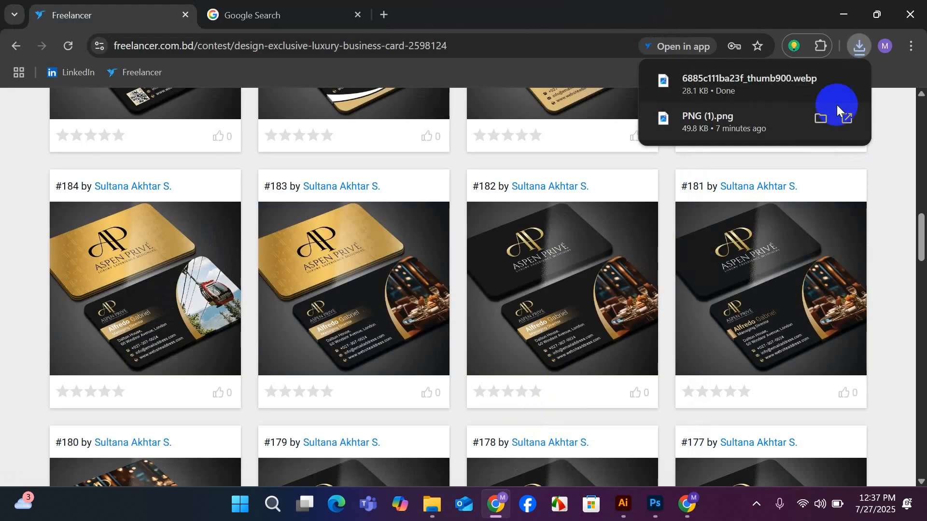
click(821, 79)
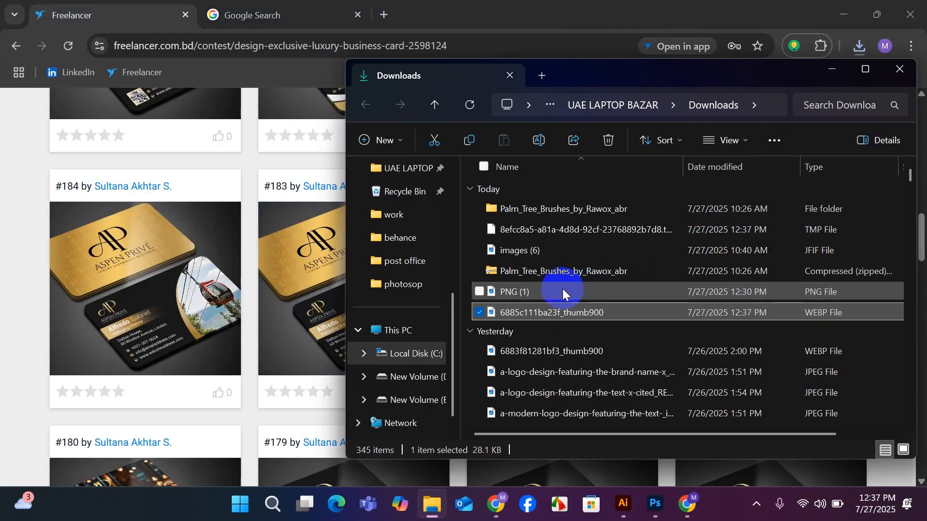
Try to place 6885c111ba23f_thumb900.webp in the open Photoshop document.
drag(513, 312, 366, 286)
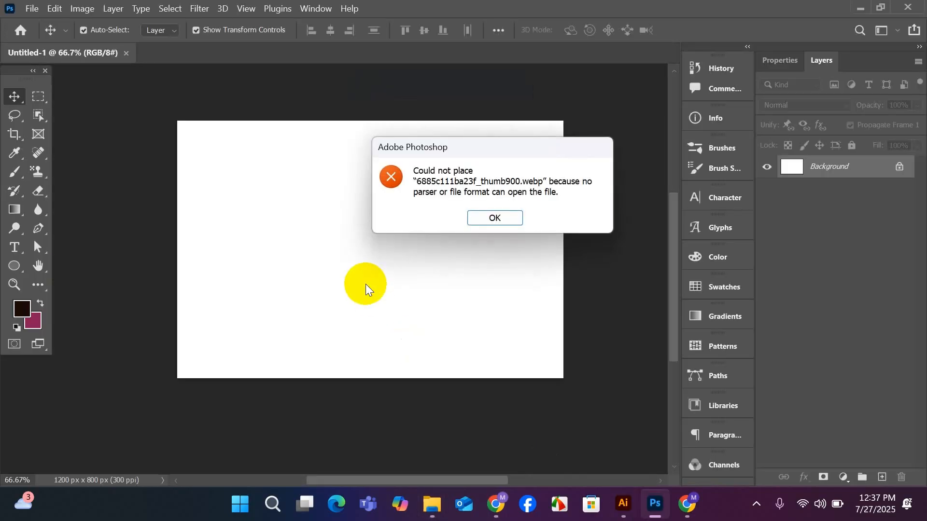
click(495, 220)
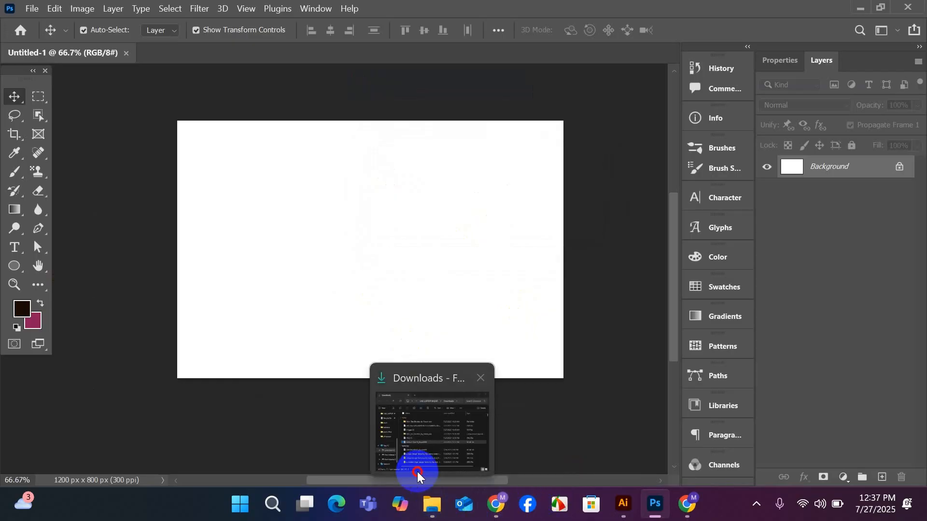
Place 6885c111ba23f_thumb900.webp from Downloads in the Illustrator document and scale it down to fit above the two artboards.
click(414, 475)
drag(472, 310, 316, 300)
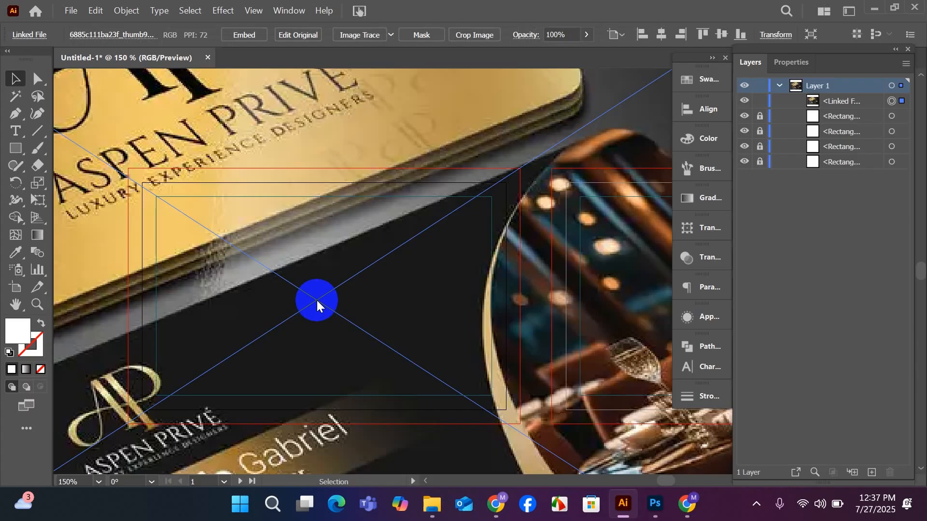
scroll(316, 300, down, 3)
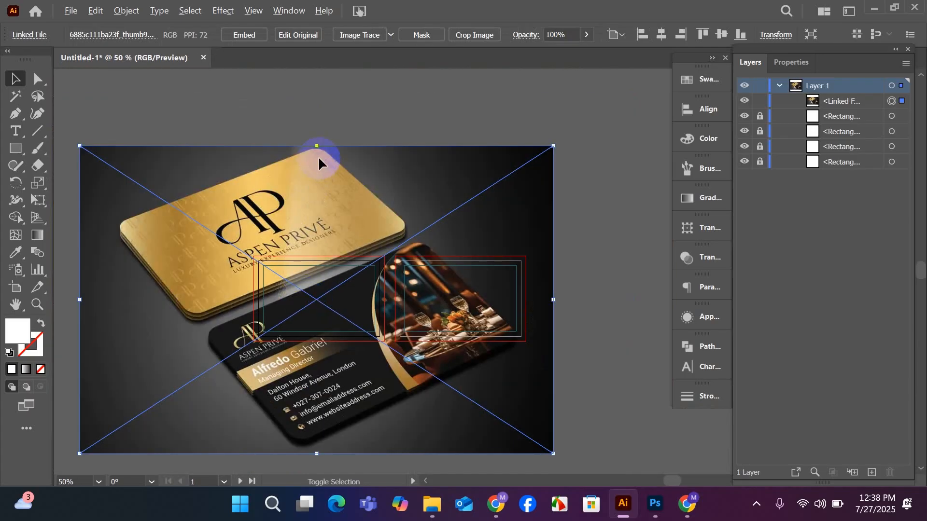
drag(316, 146, 374, 212)
scroll(374, 213, up, 2)
scroll(373, 212, down, 2)
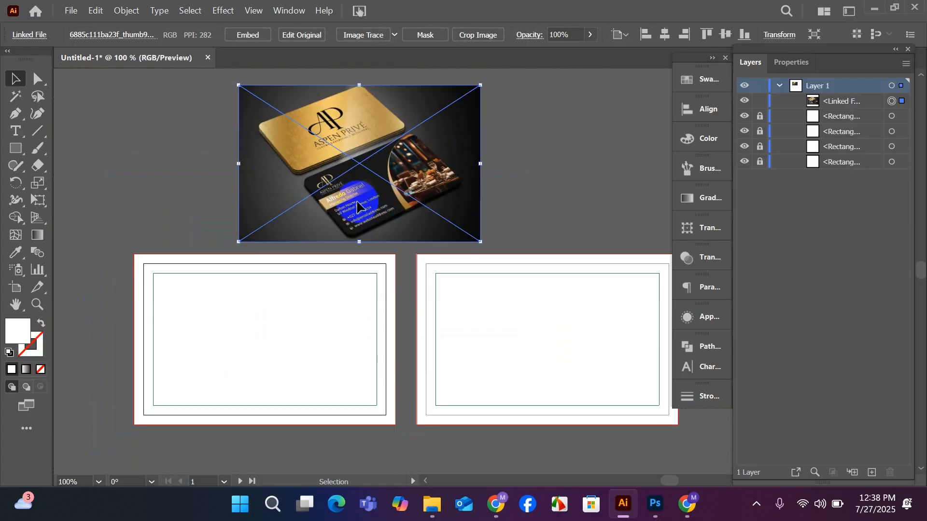
scroll(338, 196, up, 1)
scroll(337, 196, down, 1)
scroll(338, 196, down, 1)
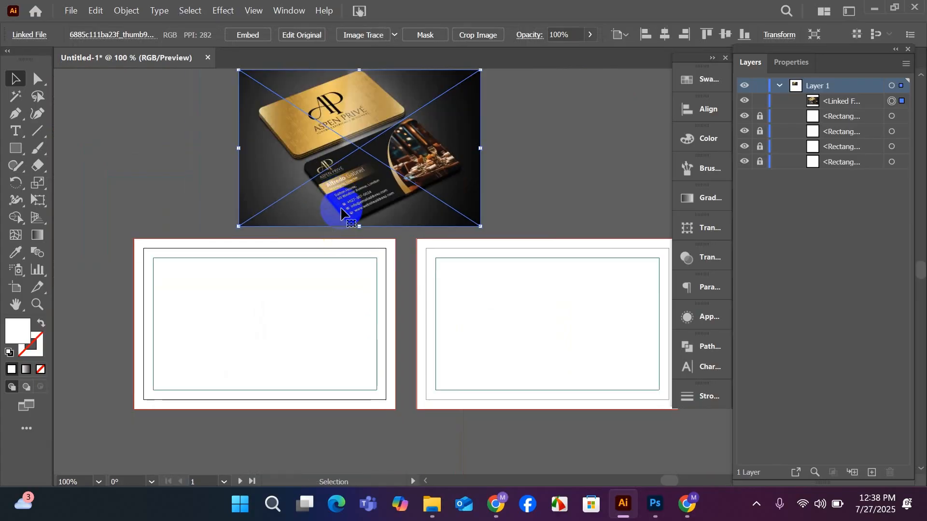
Embed the reference image in the document and position it just above the first artboard.
drag(338, 198, 274, 193)
click(256, 38)
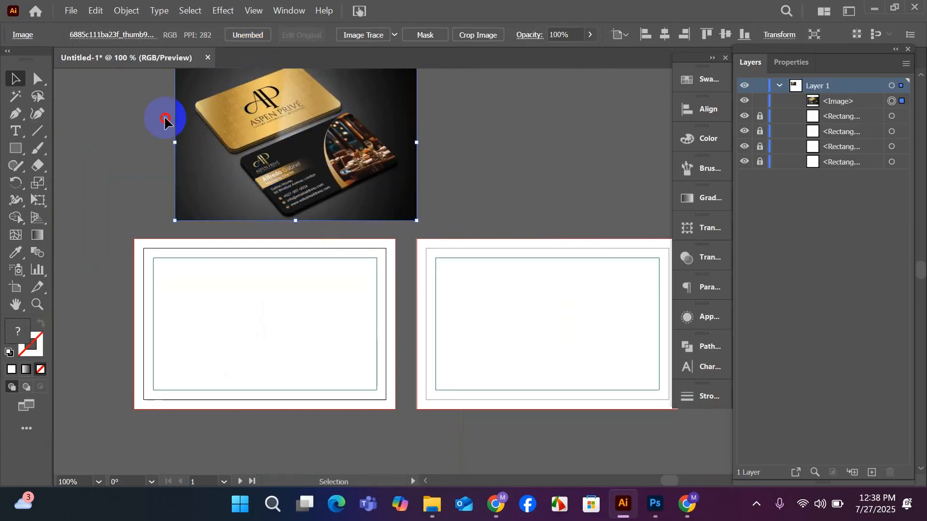
drag(317, 147, 300, 141)
click(437, 145)
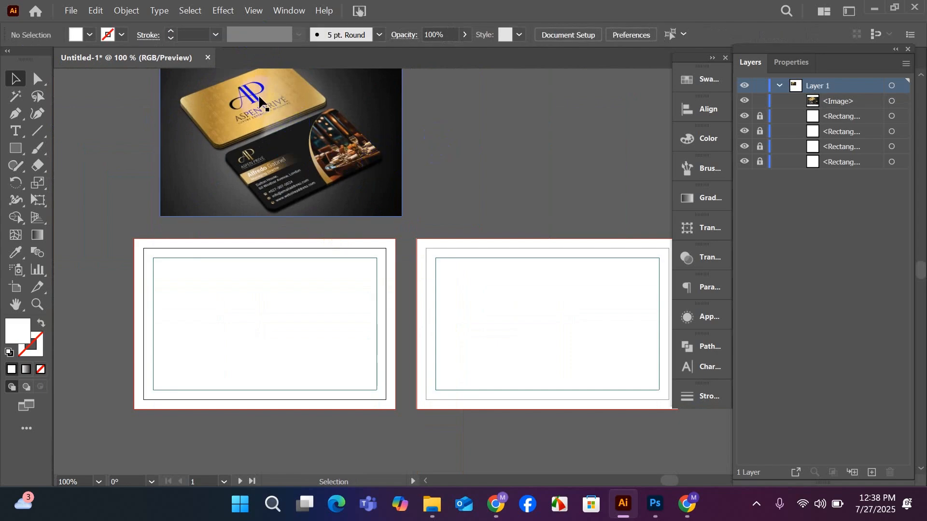
click(467, 165)
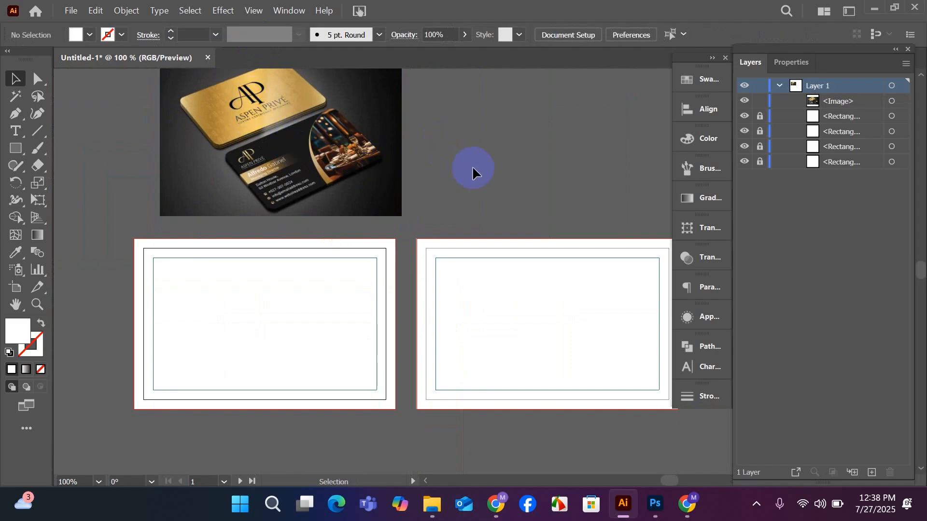
Activate the Pen tool for drawing on the first artboard.
drag(404, 207, 431, 222)
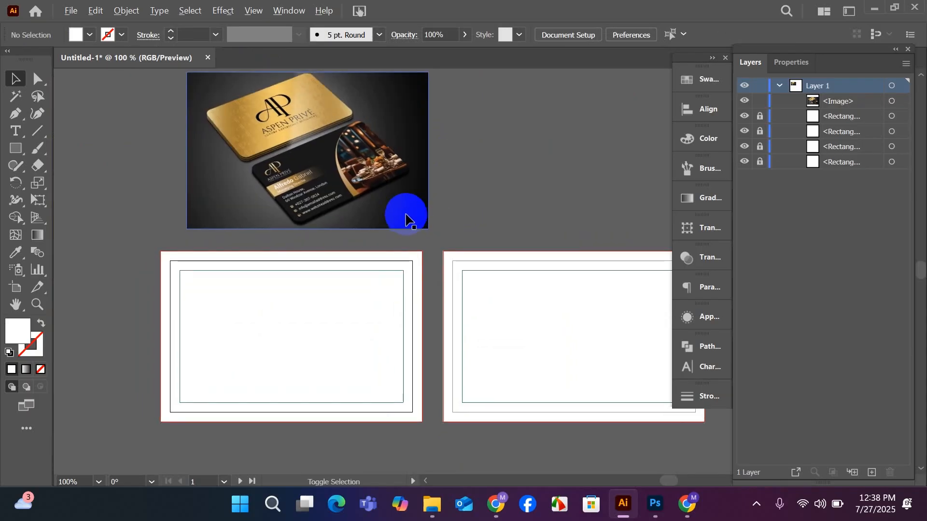
scroll(350, 364, down, 1)
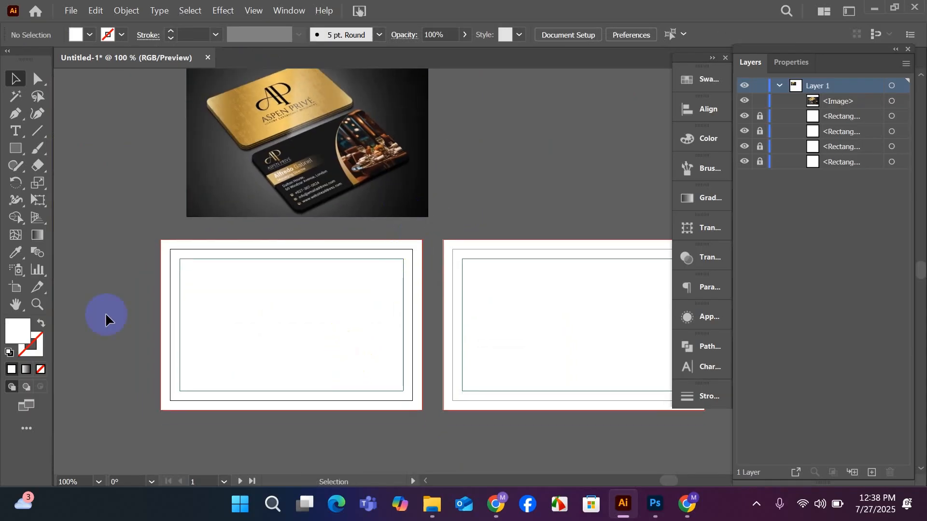
click(16, 114)
scroll(238, 267, down, 5)
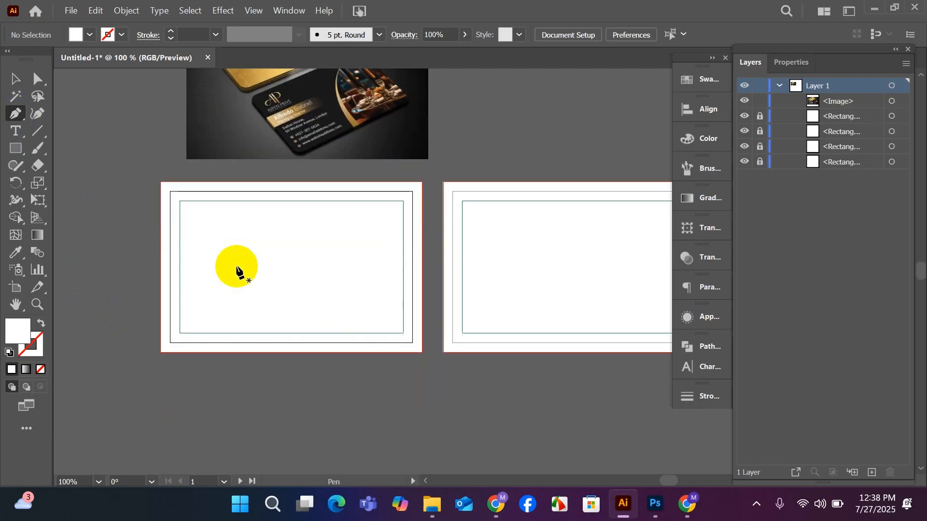
scroll(292, 304, up, 3)
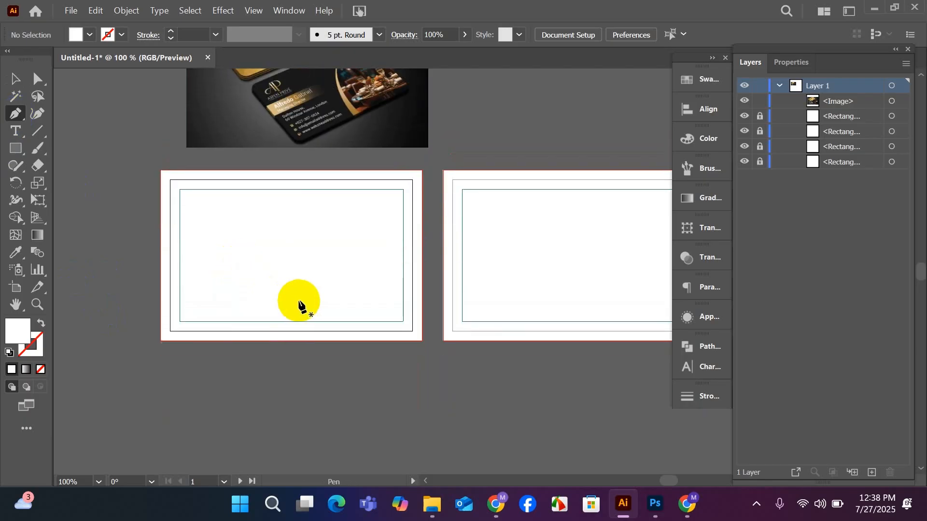
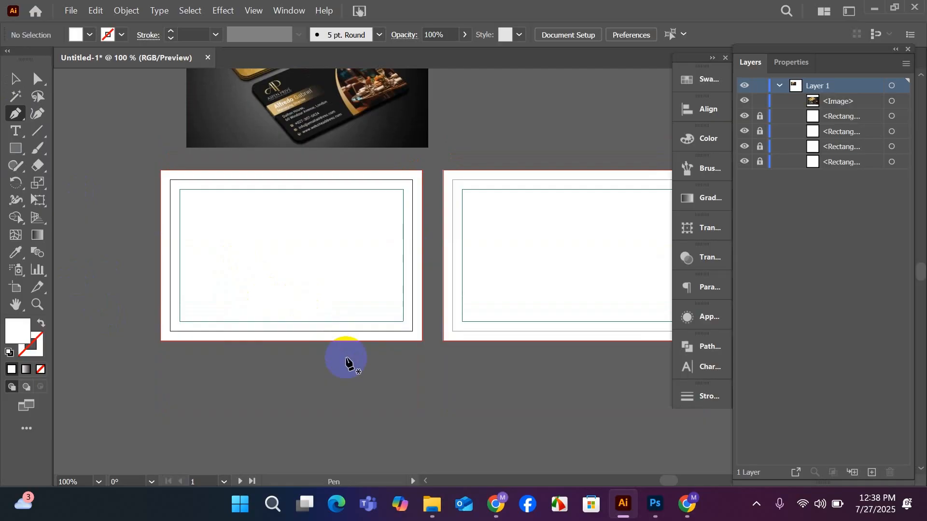
Draw a wavy path with the Pen tool across the lower half of the first artboard, extending past both side edges.
scroll(347, 359, up, 4)
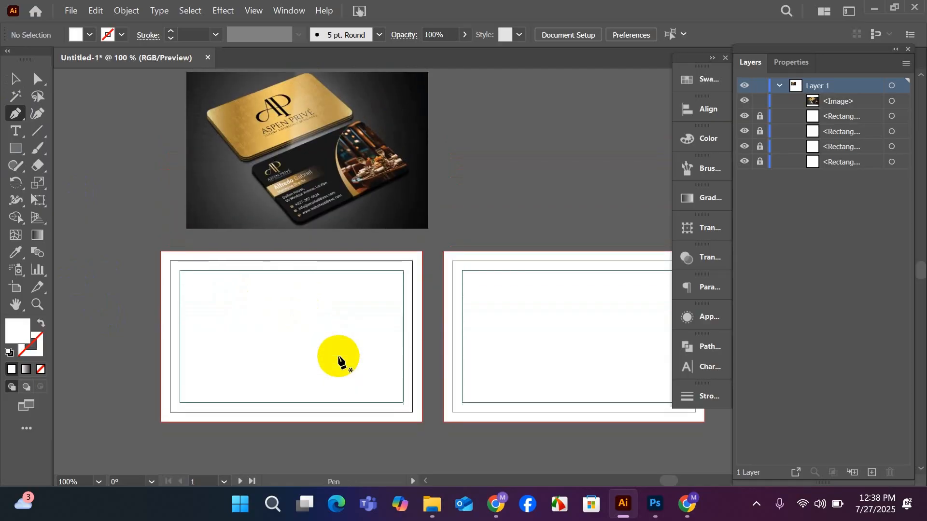
drag(397, 356, 427, 331)
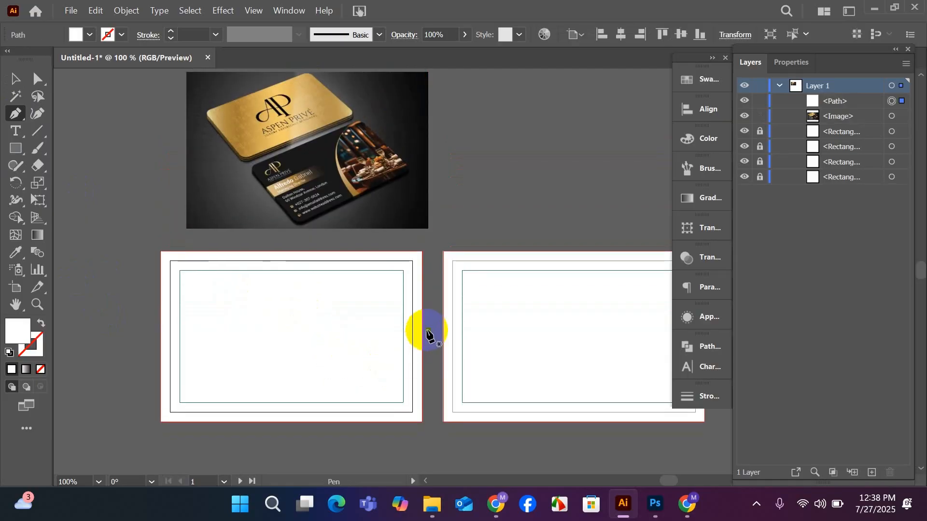
drag(304, 379, 221, 370)
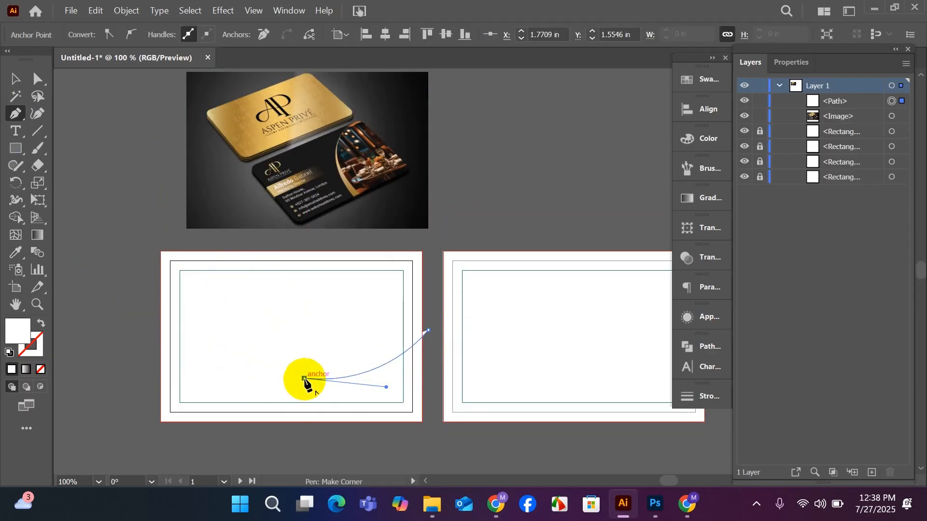
scroll(304, 379, down, 1)
scroll(121, 342, down, 1)
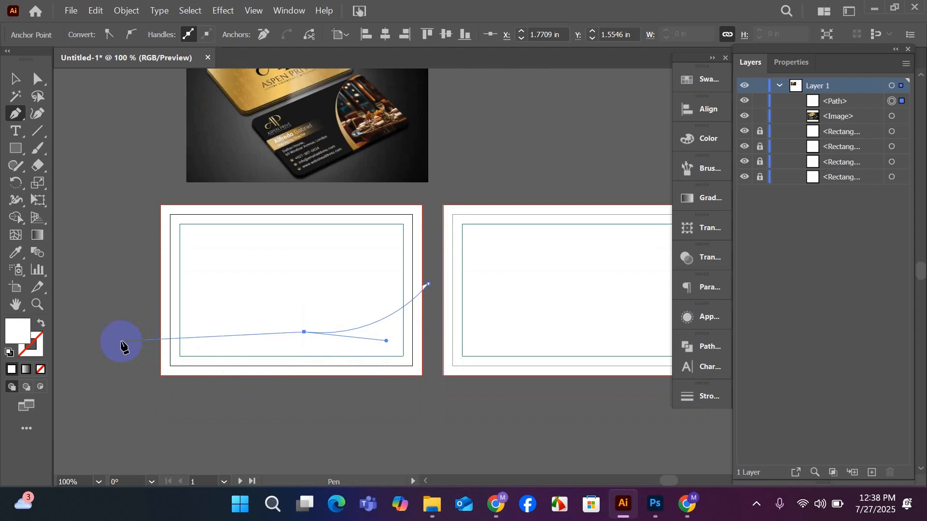
click(113, 328)
drag(82, 348, 191, 342)
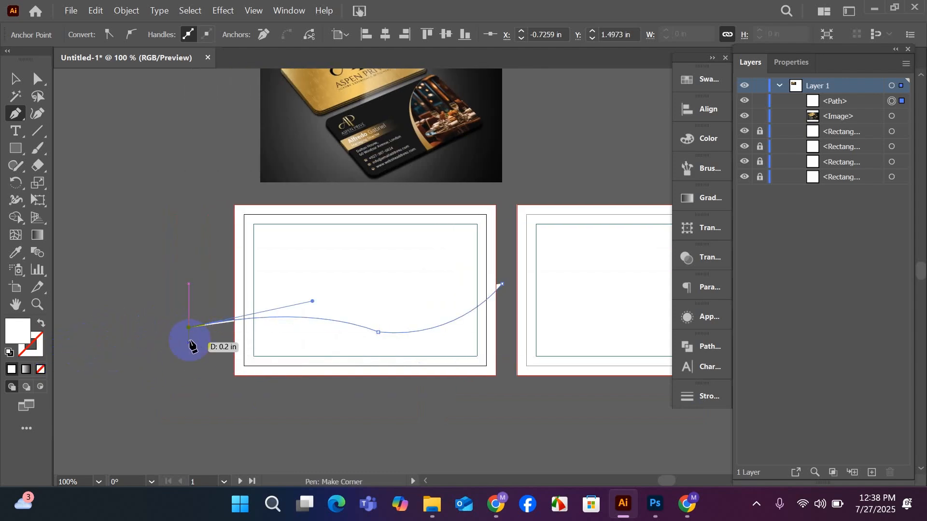
Continue the wave path around below the first artboard and close it at its starting point as a filled shape.
drag(241, 415, 328, 421)
click(325, 419)
click(423, 414)
click(472, 413)
click(496, 395)
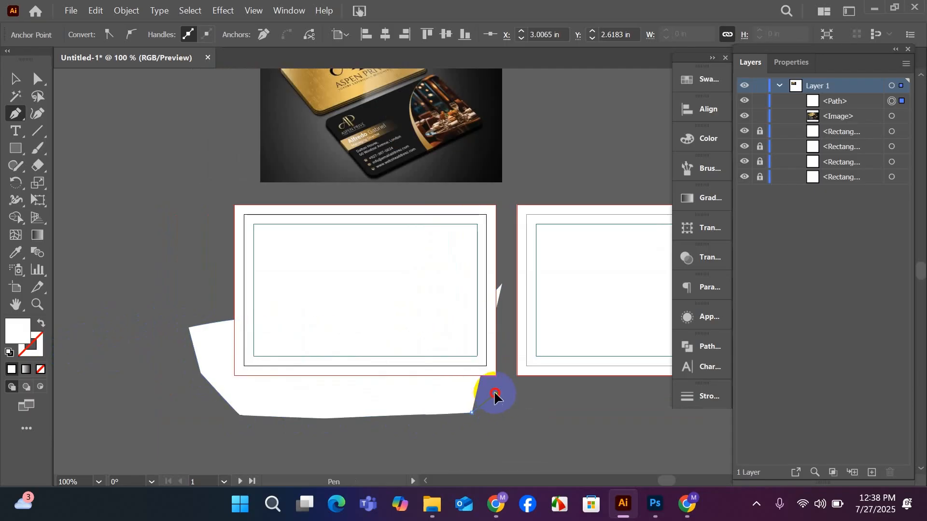
click(509, 374)
drag(506, 338, 0, 77)
click(16, 77)
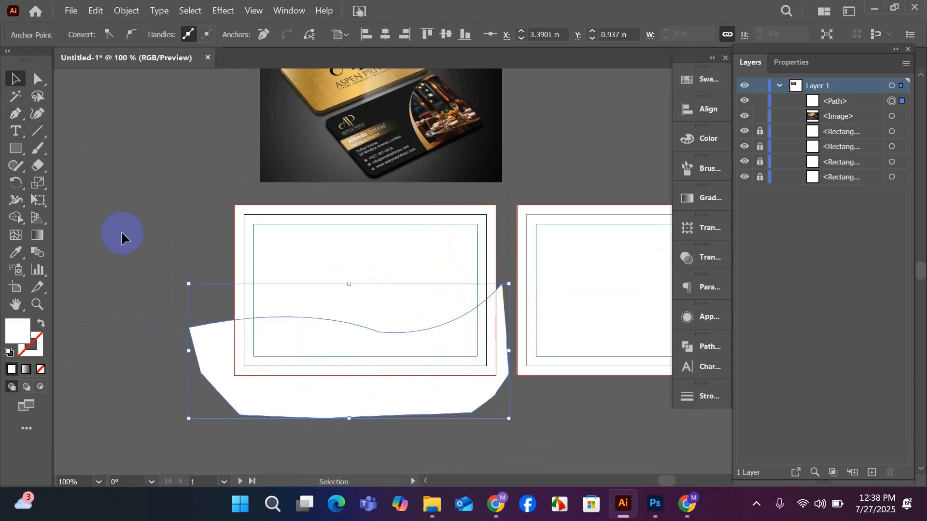
Fill the wave shape with gold sampled from the gold card in the reference image.
click(122, 234)
click(302, 331)
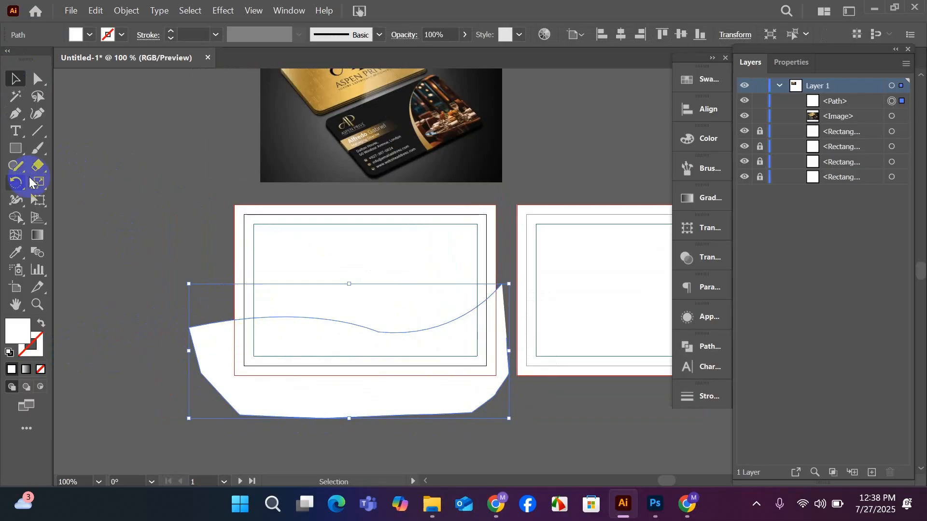
scroll(85, 272, up, 2)
click(15, 252)
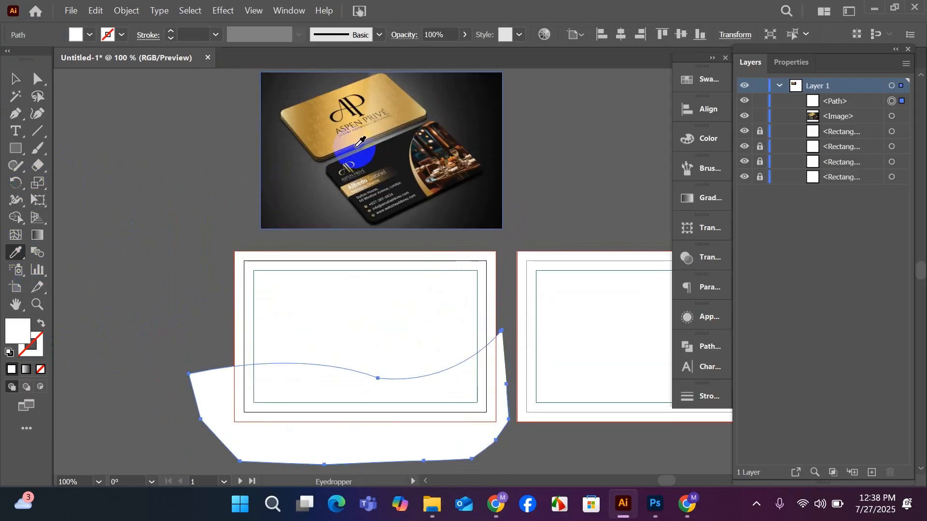
click(402, 111)
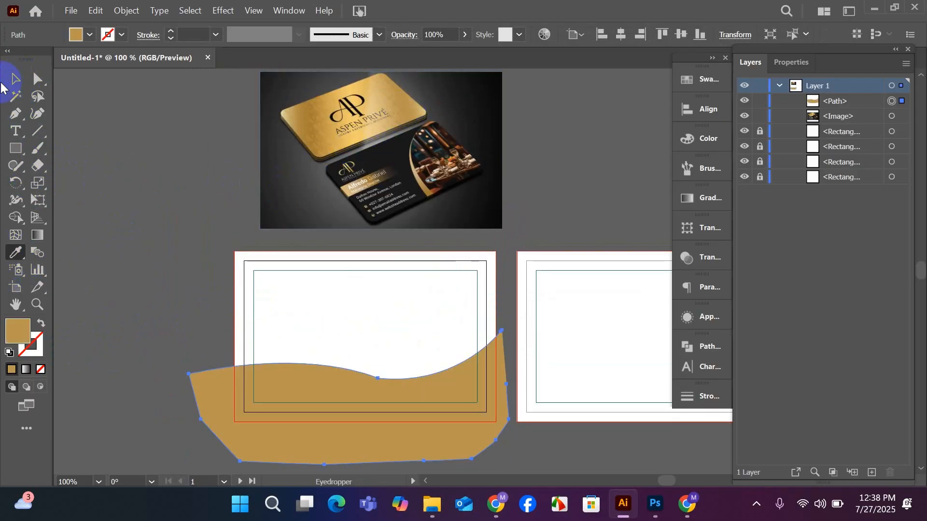
click(15, 78)
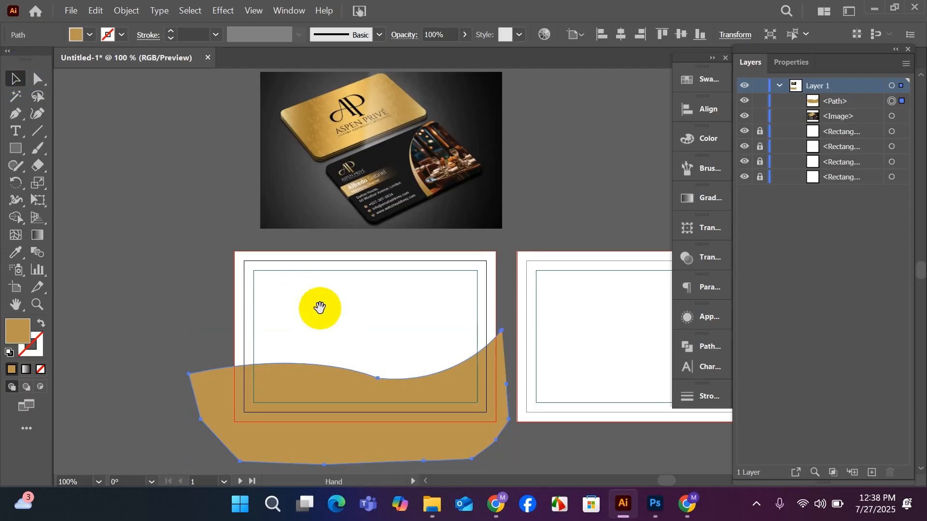
Smooth the wave shape's upper edge with the Curvature tool by shifting its middle, left and right curve points.
drag(316, 307, 270, 277)
scroll(405, 332, up, 1)
scroll(398, 320, down, 2)
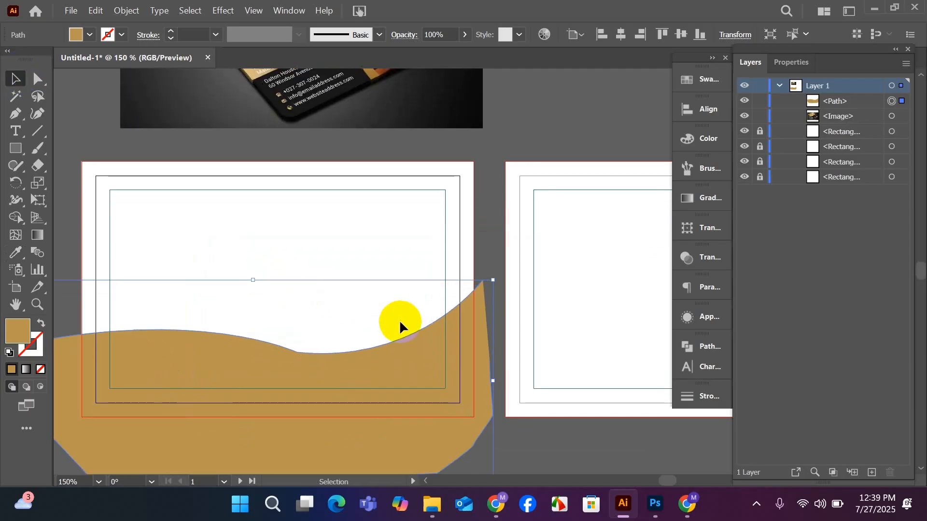
click(37, 114)
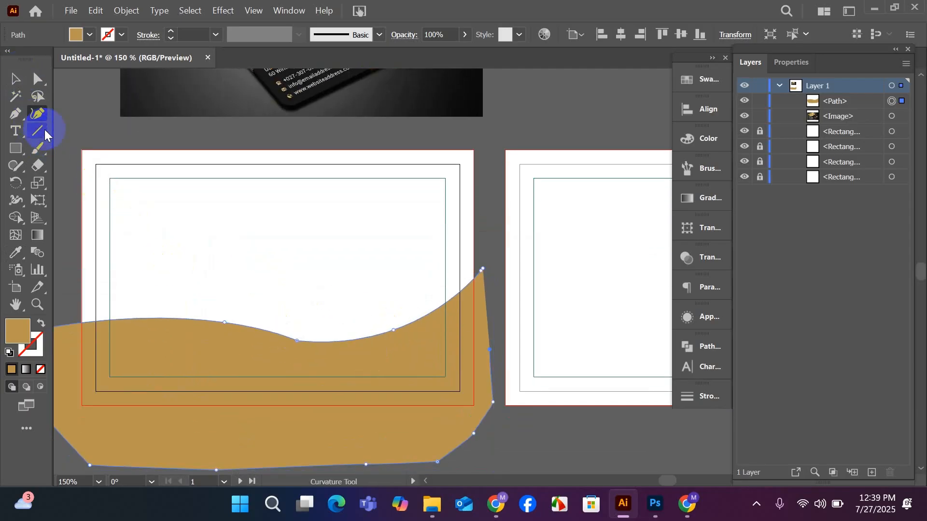
drag(298, 341, 306, 335)
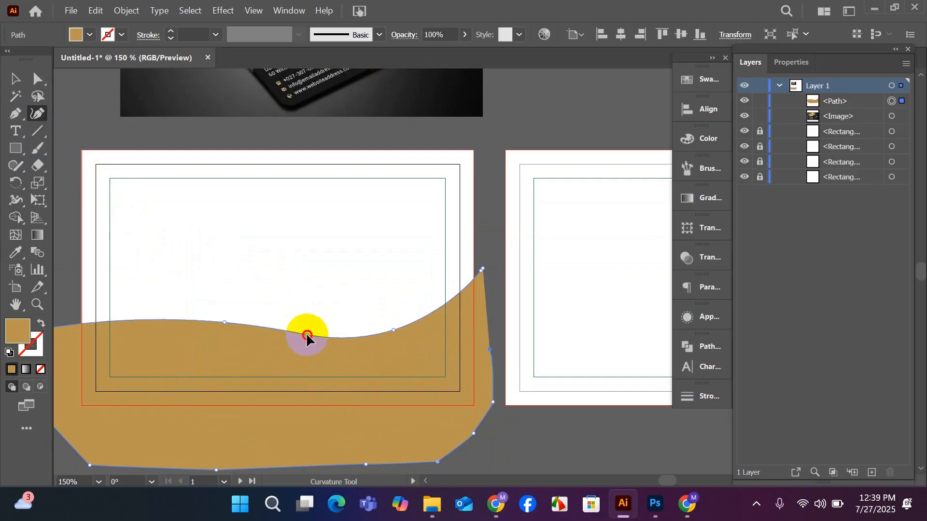
drag(224, 322, 187, 314)
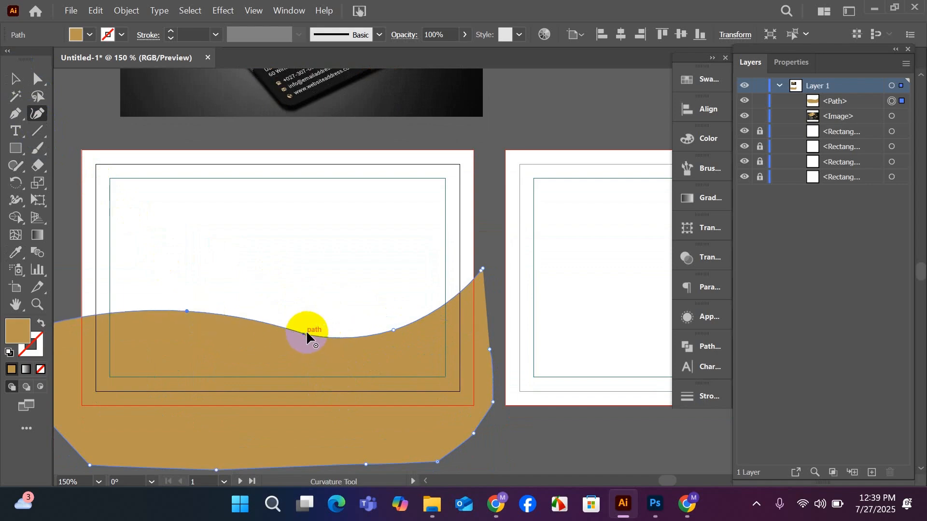
click(324, 337)
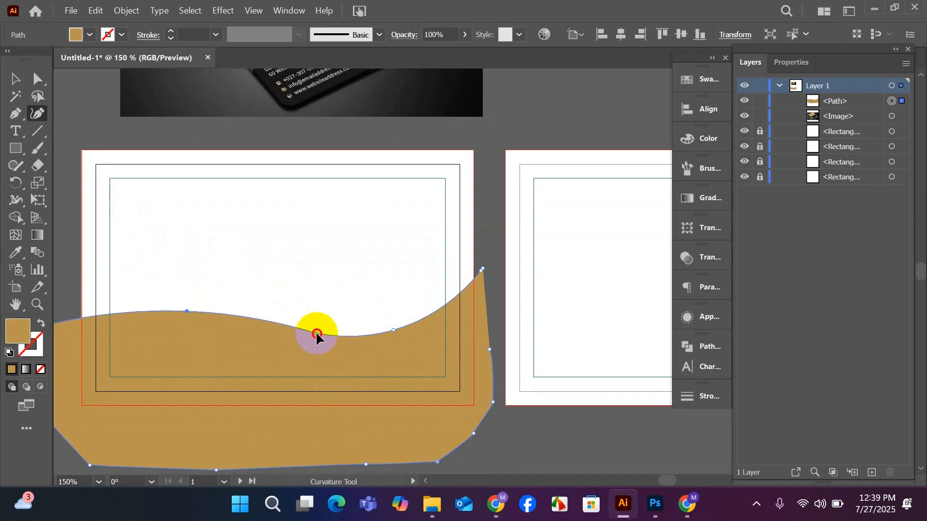
drag(316, 335, 305, 332)
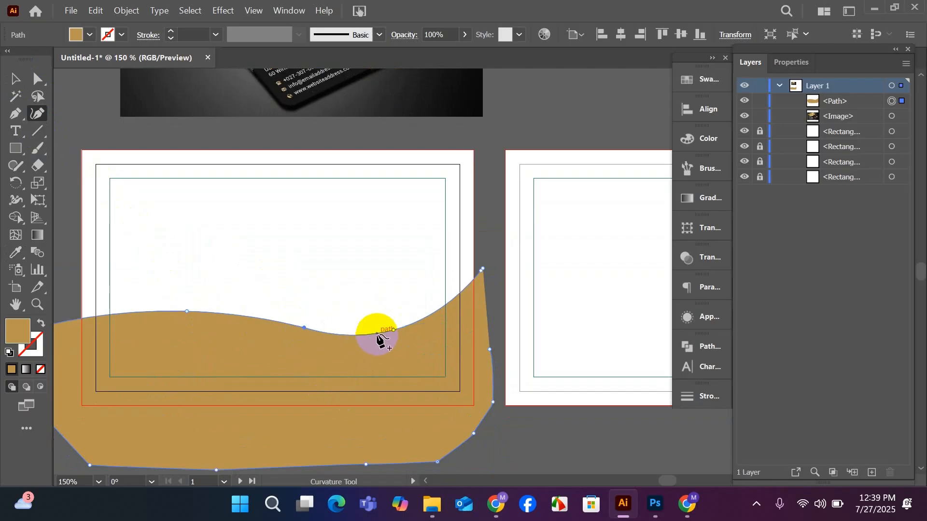
drag(392, 331, 407, 325)
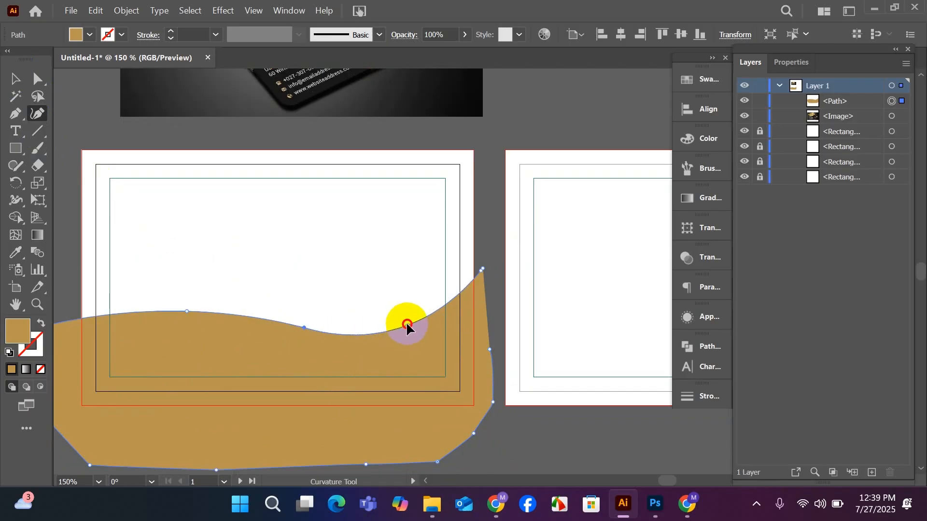
click(14, 79)
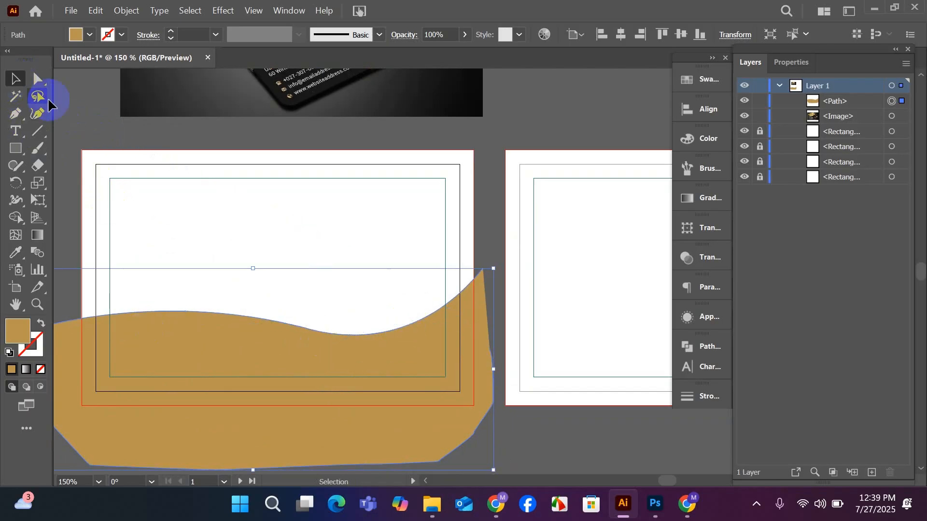
click(125, 137)
click(345, 306)
scroll(346, 303, down, 1)
drag(353, 330, 358, 339)
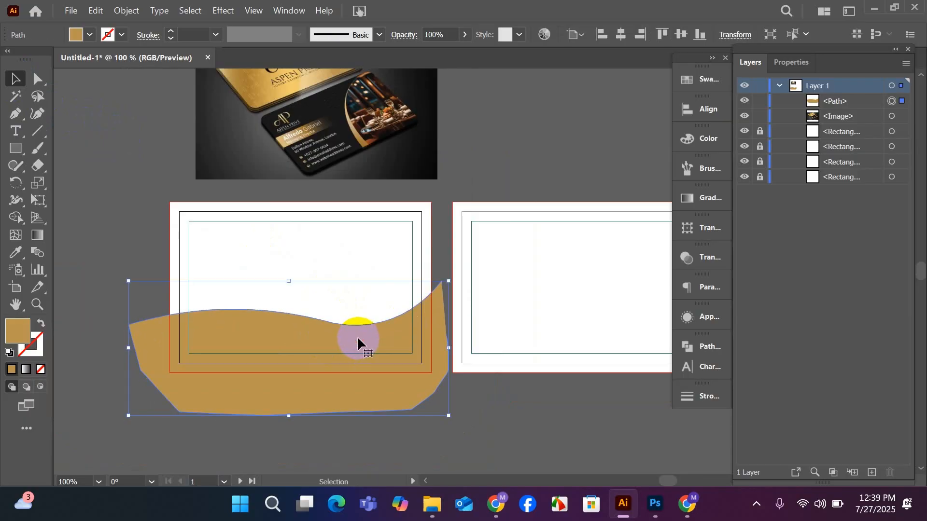
scroll(358, 340, up, 1)
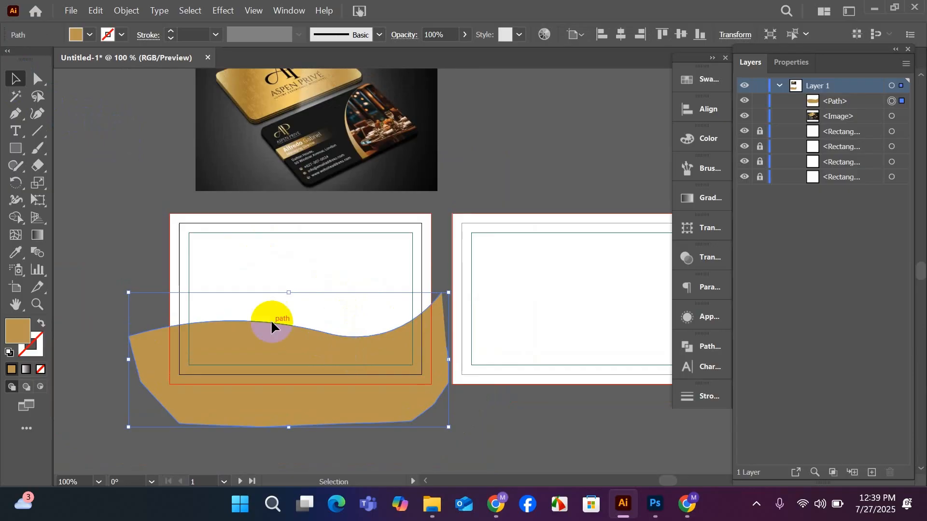
click(114, 230)
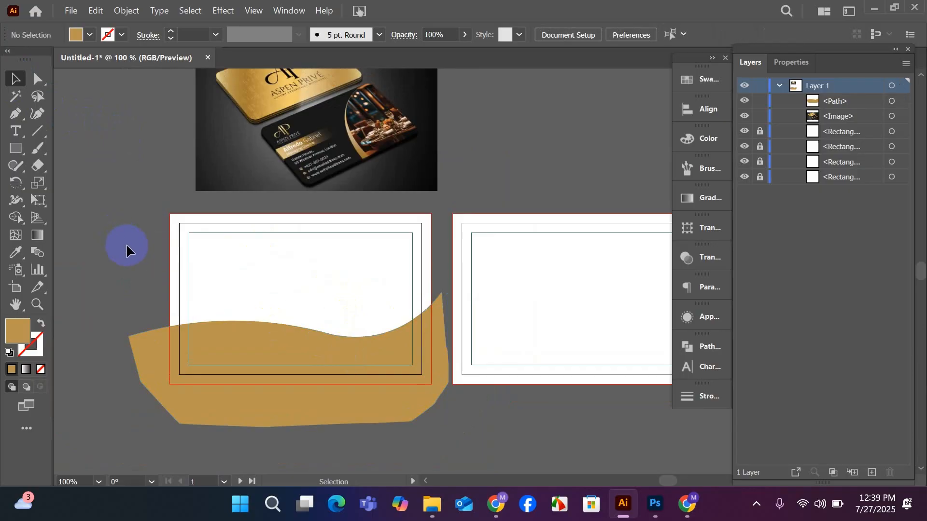
Unlock all four rectangles in Layer 1.
scroll(166, 296, up, 1)
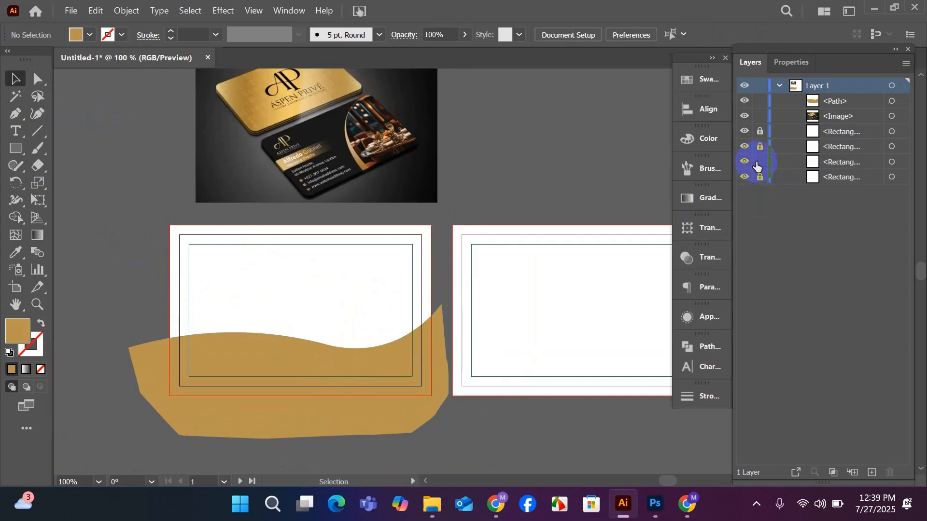
drag(756, 166, 759, 131)
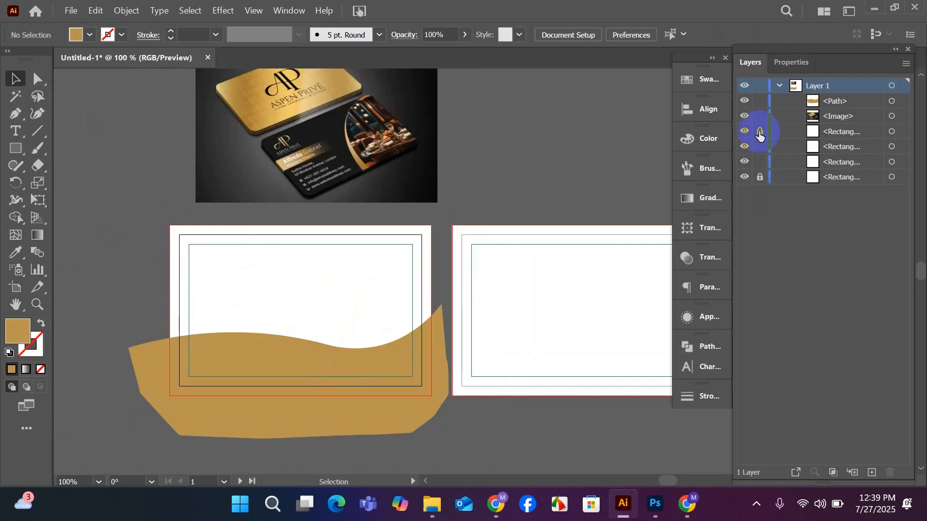
click(760, 177)
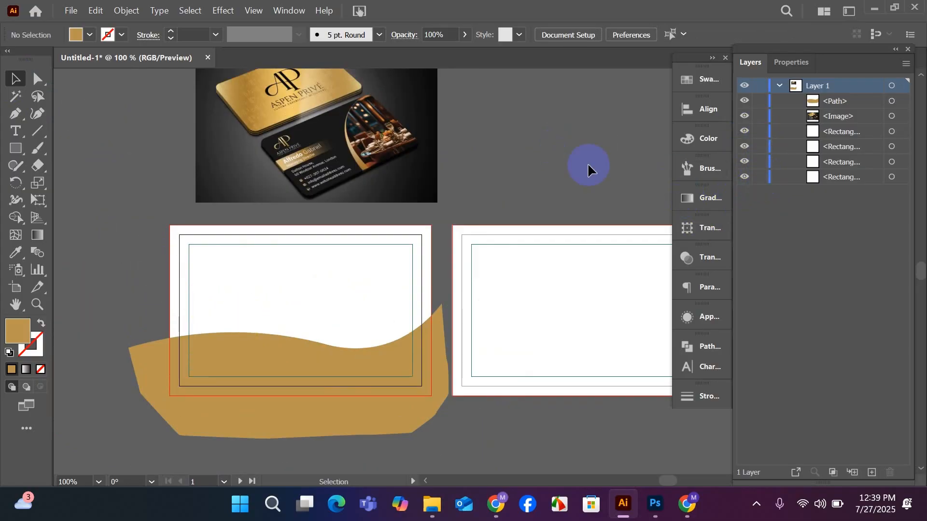
Fill the first artboard's background rectangle with a near-black colour sampled from the reference image.
click(370, 295)
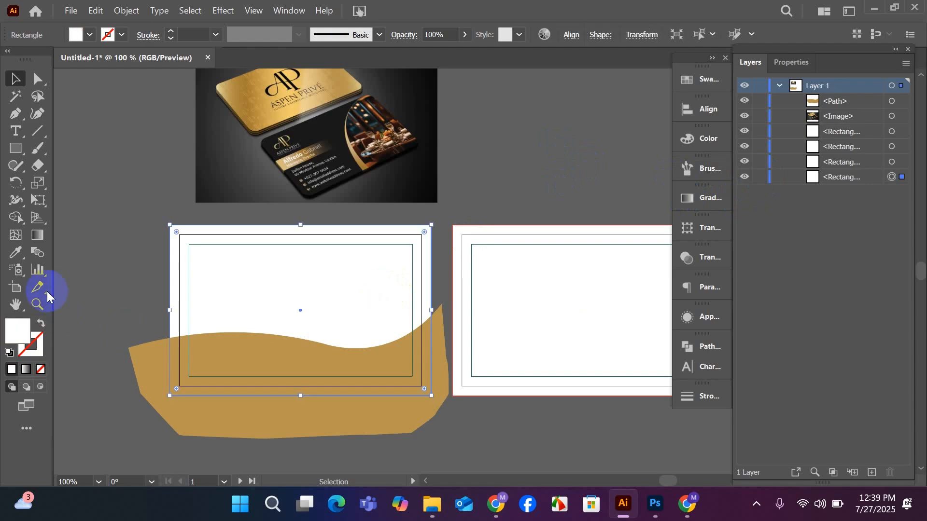
click(15, 252)
click(332, 134)
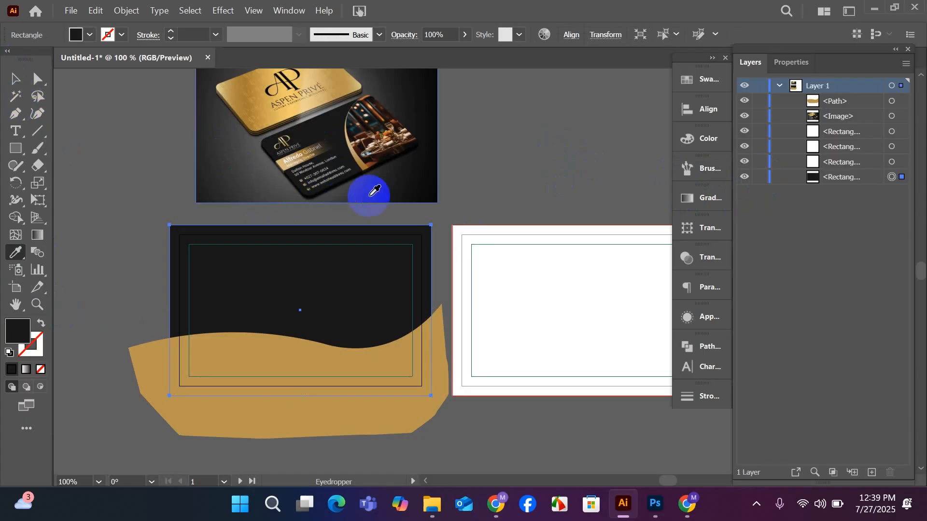
click(399, 178)
click(15, 78)
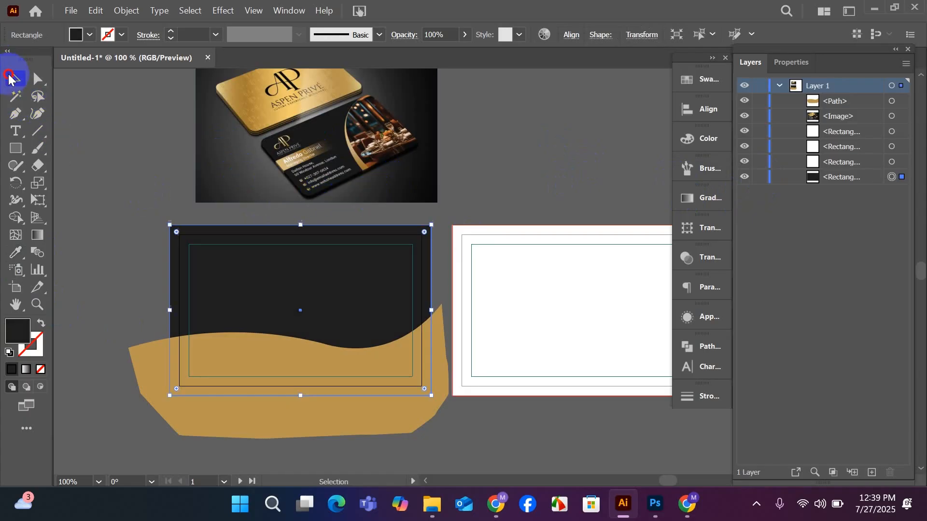
click(84, 194)
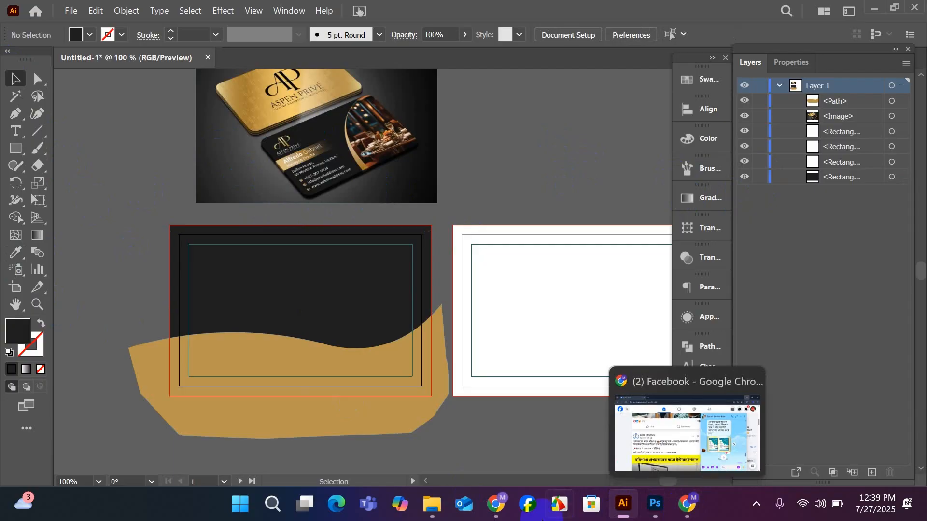
mouse_move(492, 517)
click(486, 413)
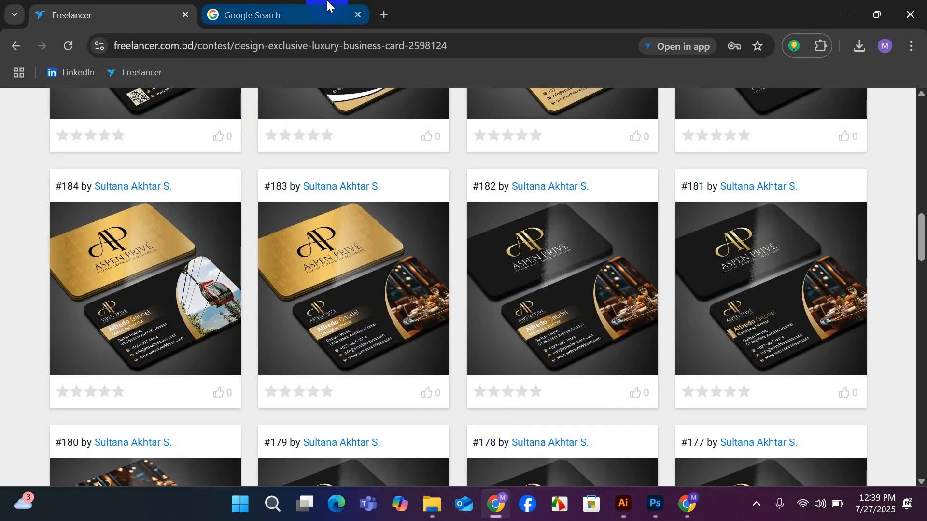
click(313, 11)
click(418, 244)
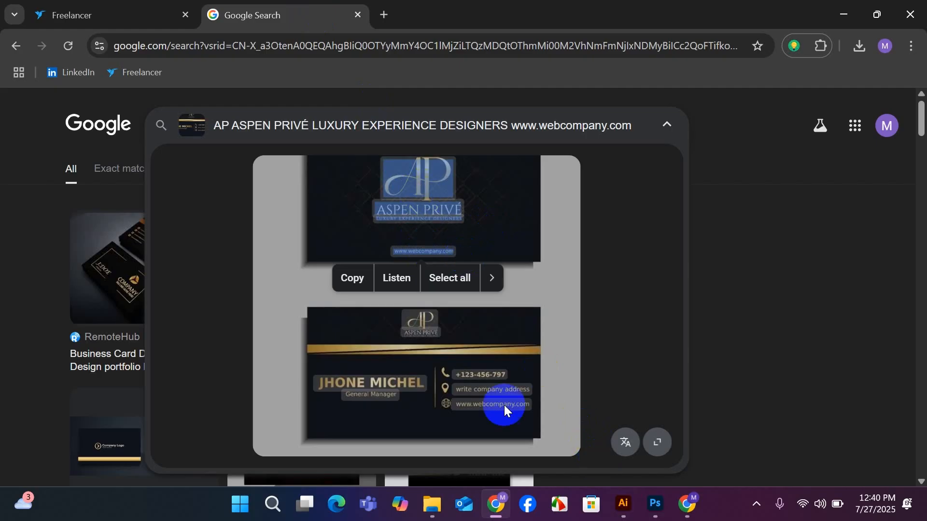
click(352, 278)
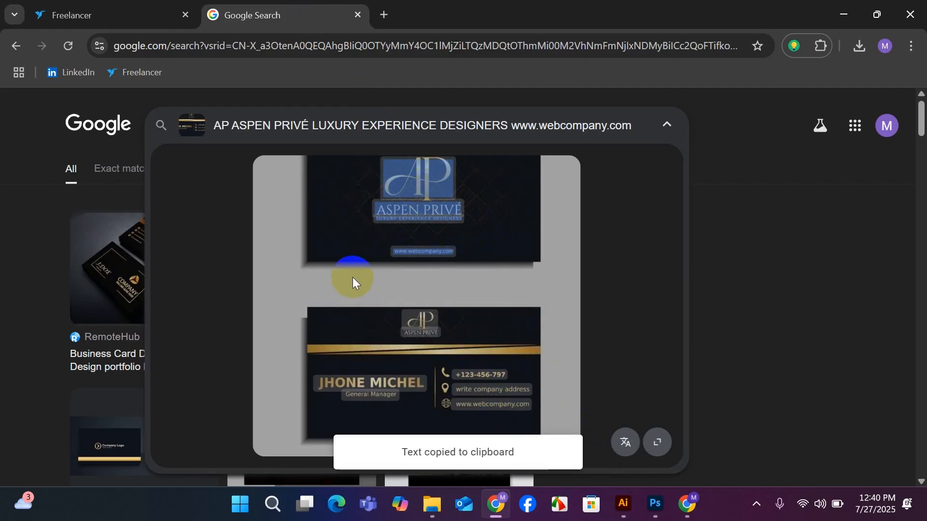
Return to Illustrator, paste the copied card text and position it above the second artboard beside the reference image.
click(623, 504)
scroll(359, 321, up, 1)
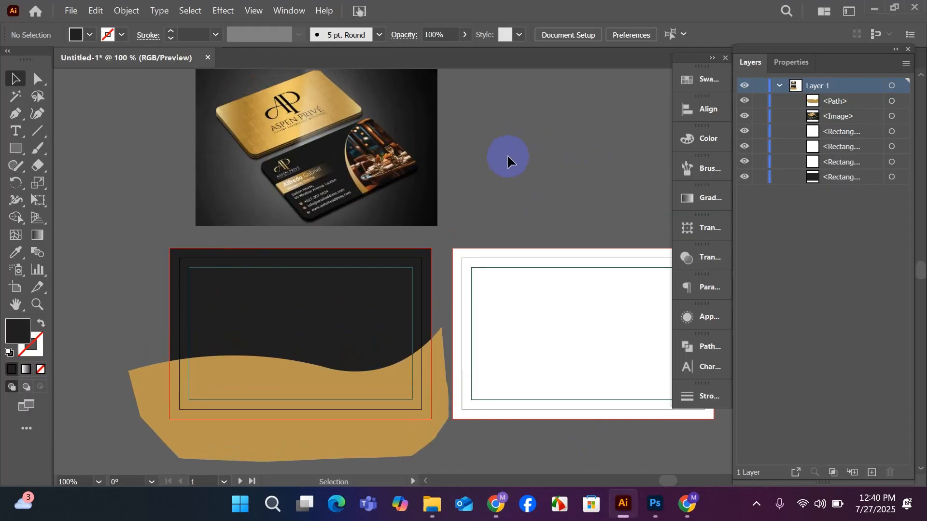
key(ctrl+v)
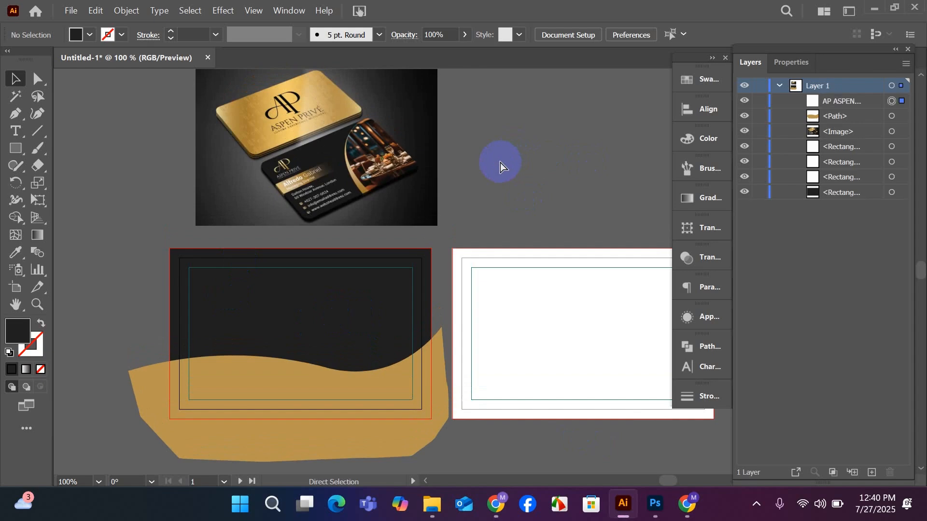
drag(467, 286, 521, 191)
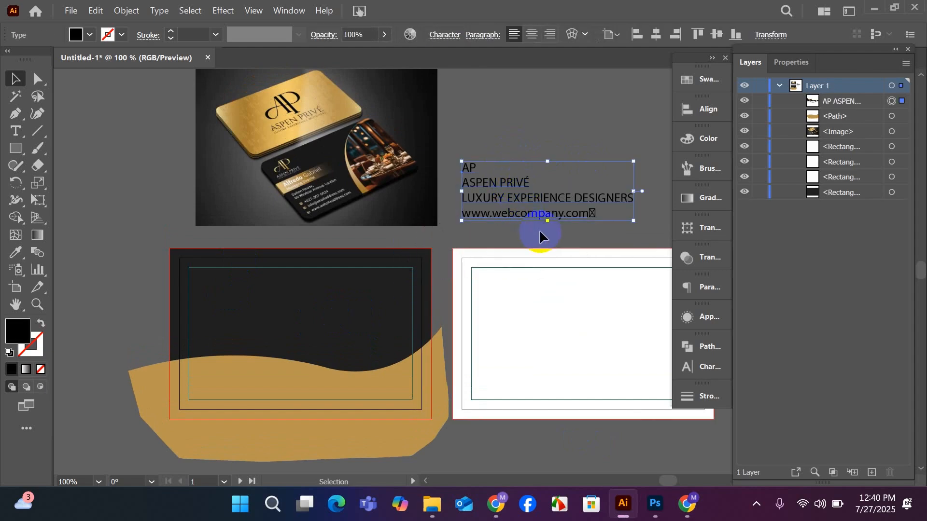
Delete the pasted four-line card text beside the reference image.
drag(548, 223, 549, 239)
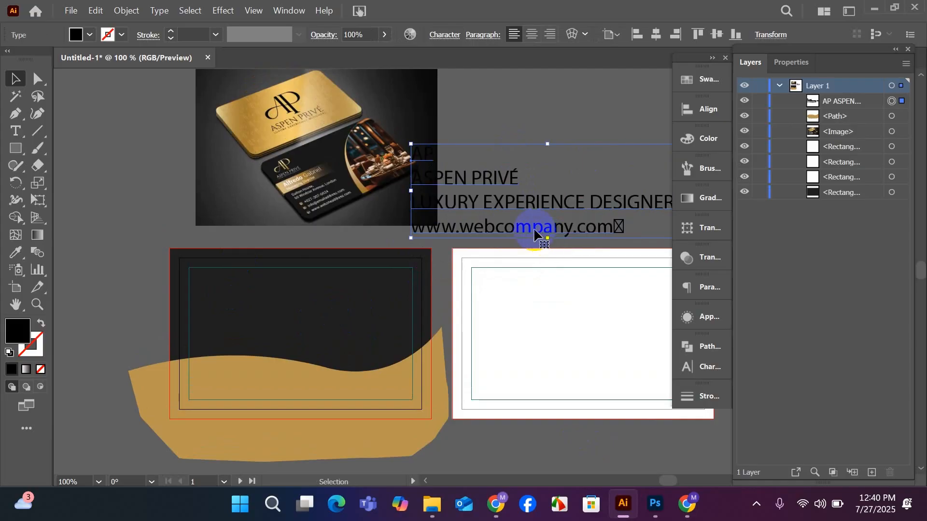
drag(521, 211, 194, 223)
key(Delete)
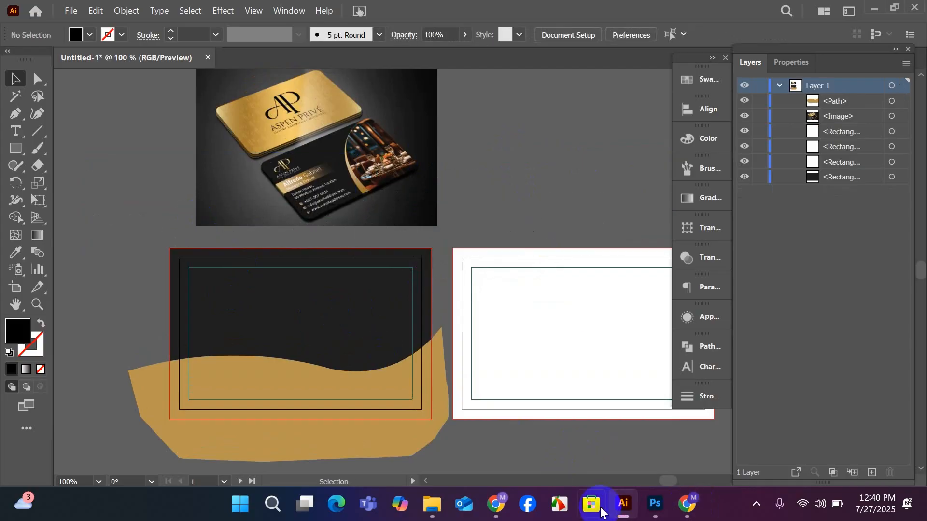
Switch to the Google Search page in Chrome and select only the recognized AP text in the card's logo.
click(502, 503)
click(480, 436)
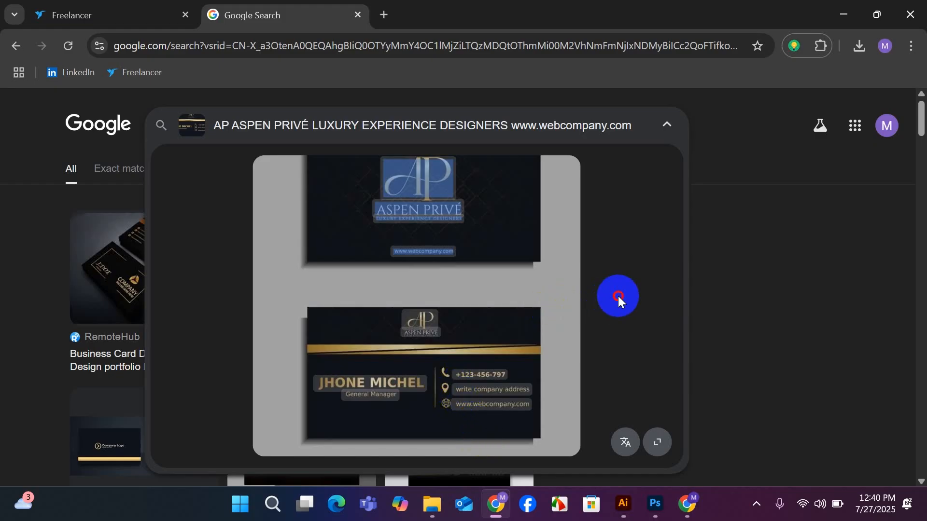
click(427, 196)
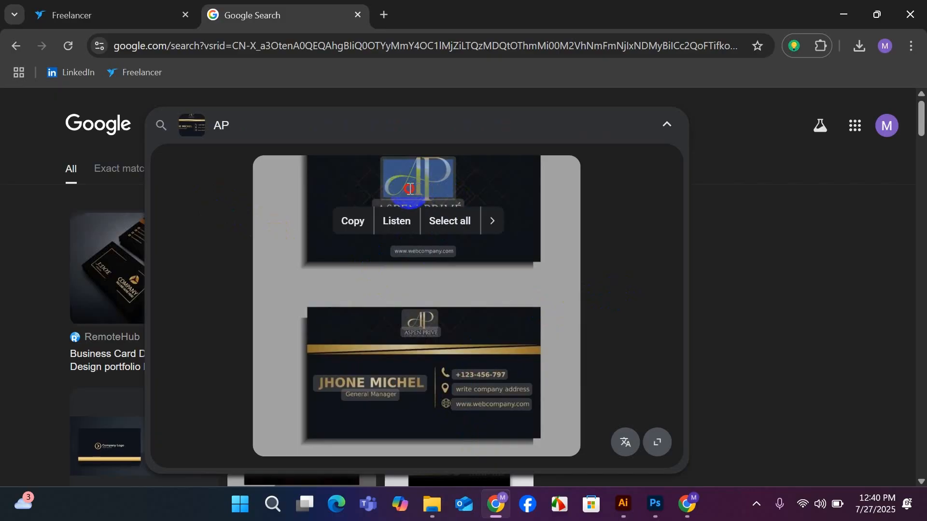
click(492, 221)
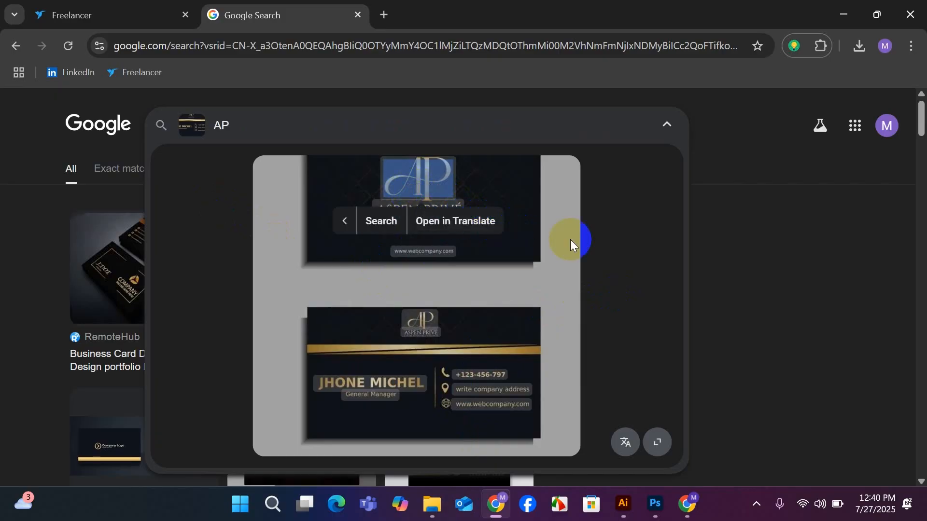
click(344, 222)
click(232, 227)
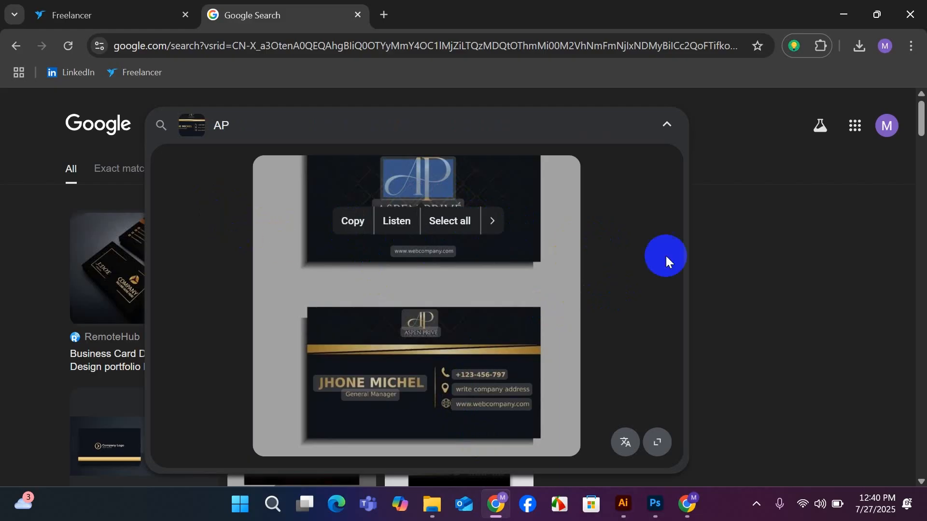
Edit the visual search to frame the front card's logo, and copy its recognized AP text.
click(194, 133)
click(492, 198)
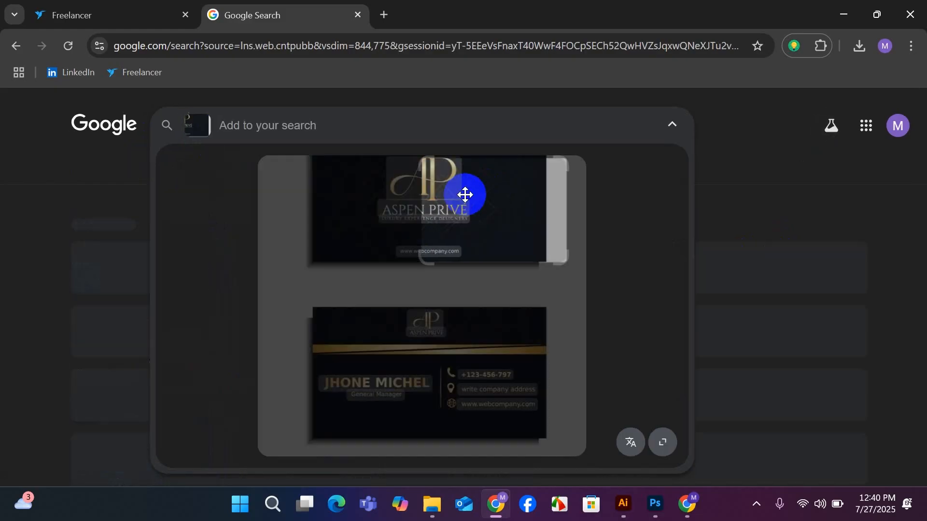
drag(426, 192, 354, 192)
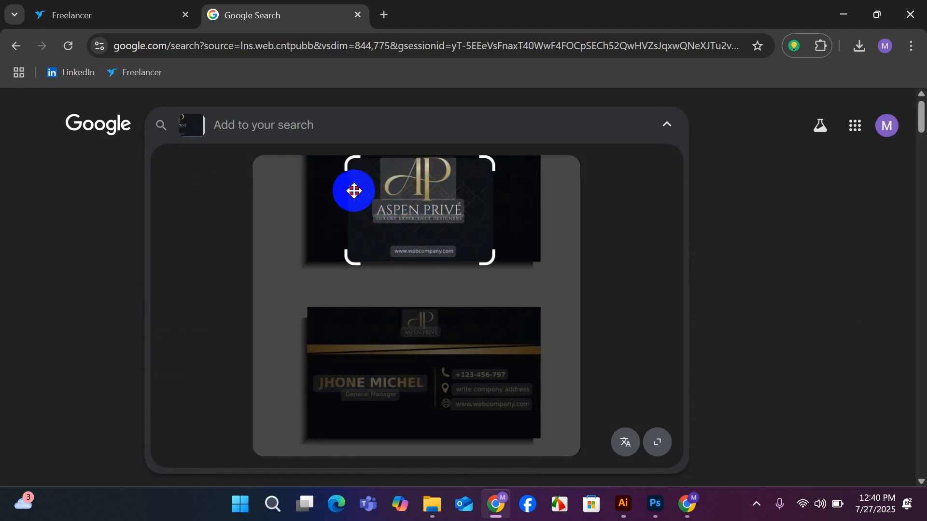
click(403, 184)
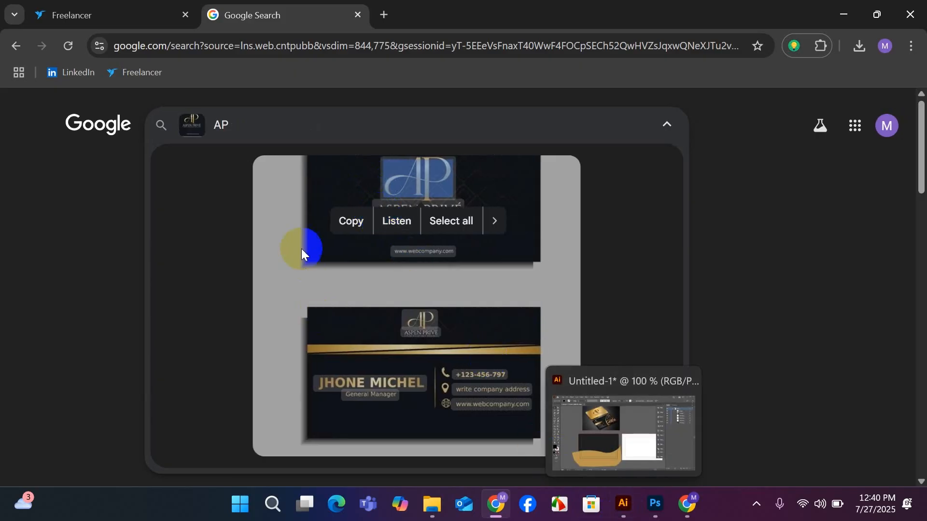
click(355, 230)
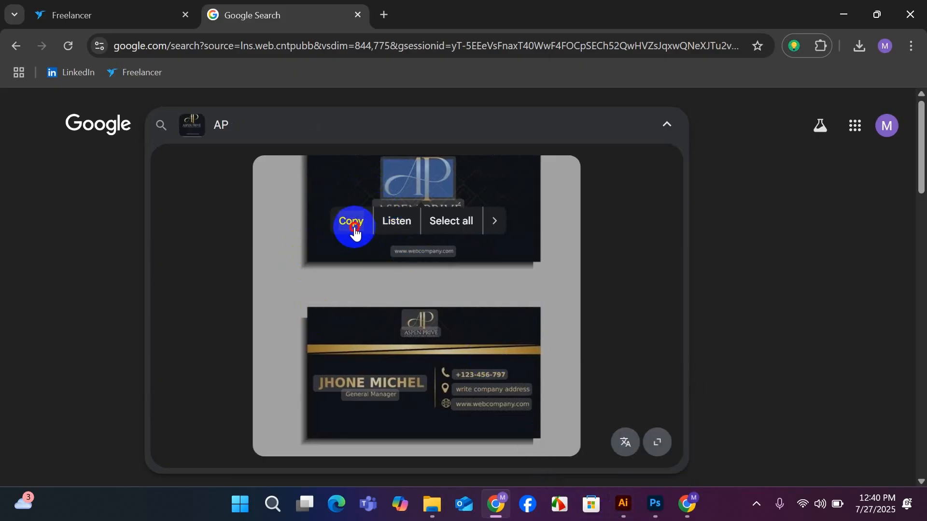
Return to Illustrator, paste the copied AP text above the second artboard and delete it again.
click(622, 504)
click(528, 379)
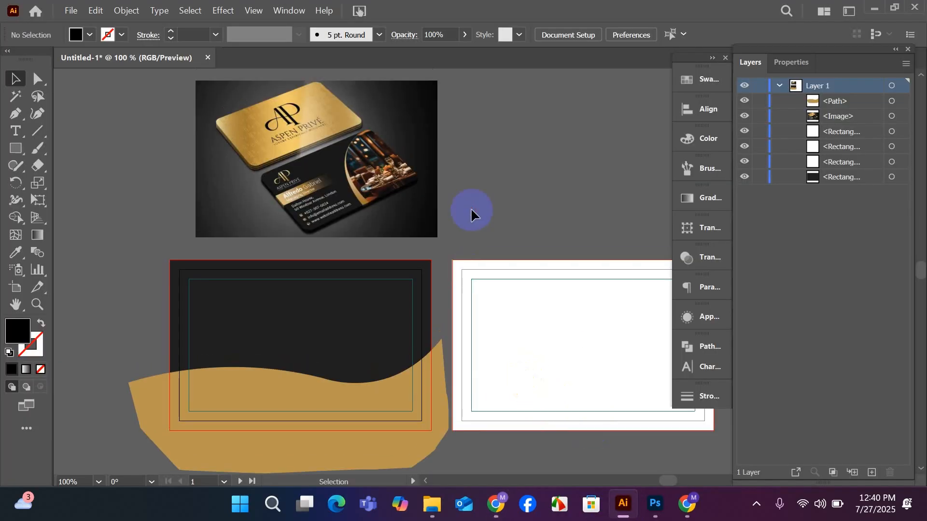
key(ctrl+v)
drag(480, 274, 505, 209)
key(Delete)
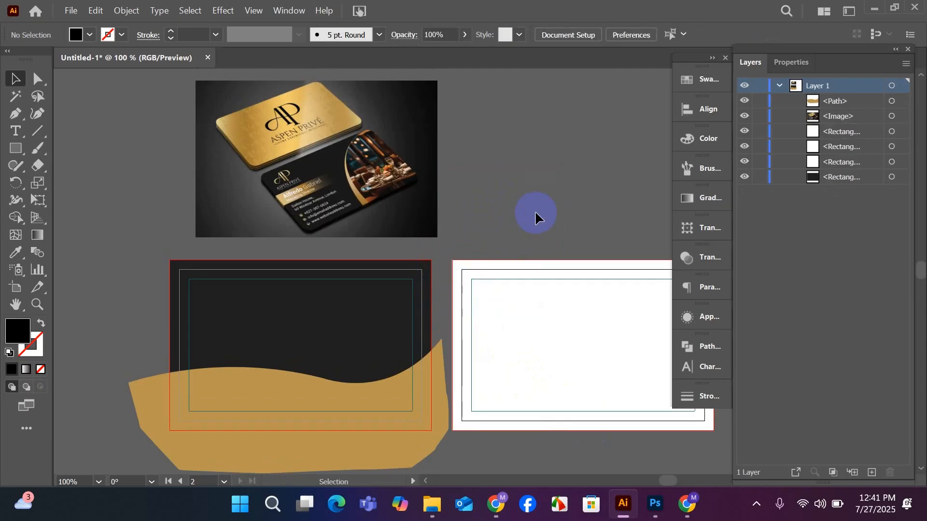
Open the Downloads folder in File Explorer and place the Aspen Privé logo file PNG (1) into the Illustrator document.
mouse_move(432, 505)
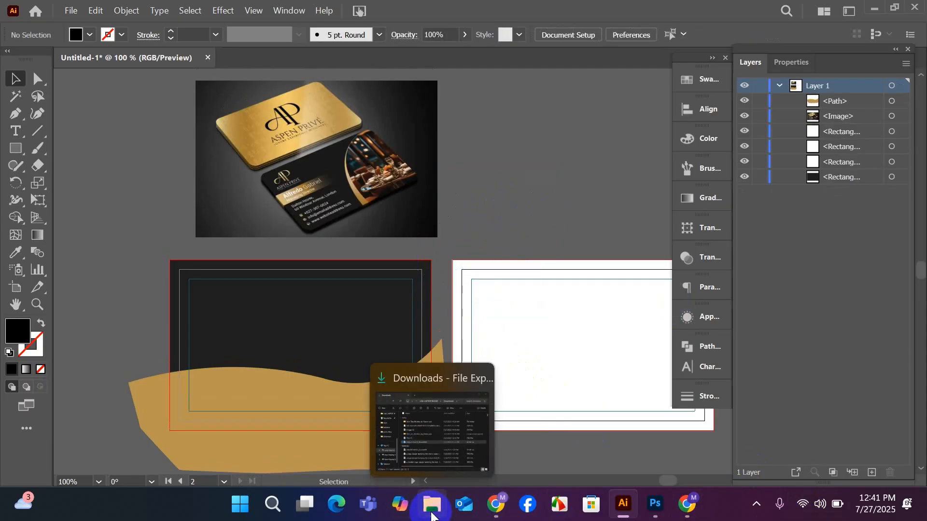
click(427, 430)
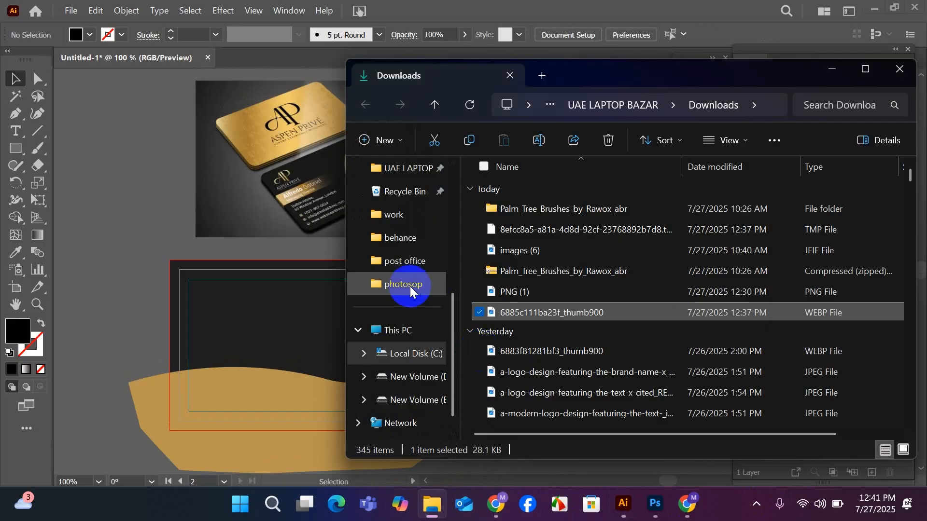
scroll(403, 309, up, 5)
click(395, 237)
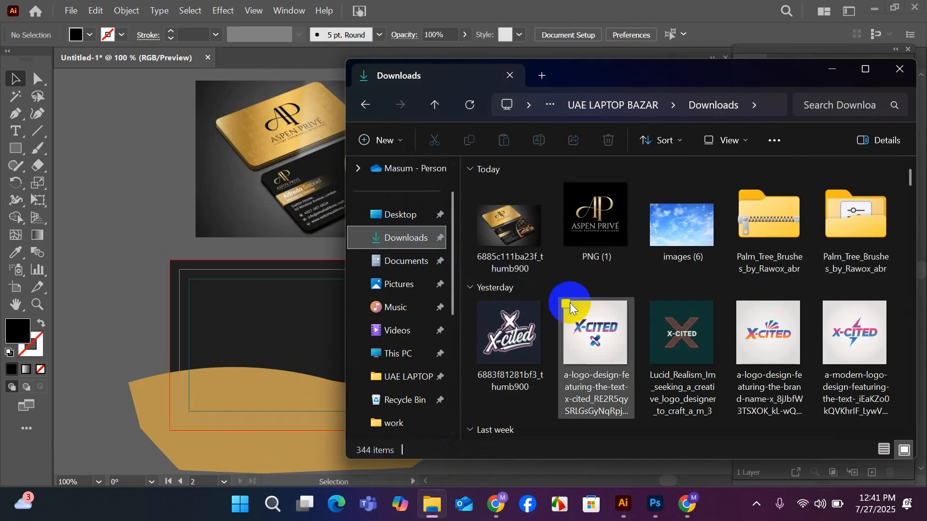
drag(610, 244, 341, 316)
scroll(341, 314, down, 4)
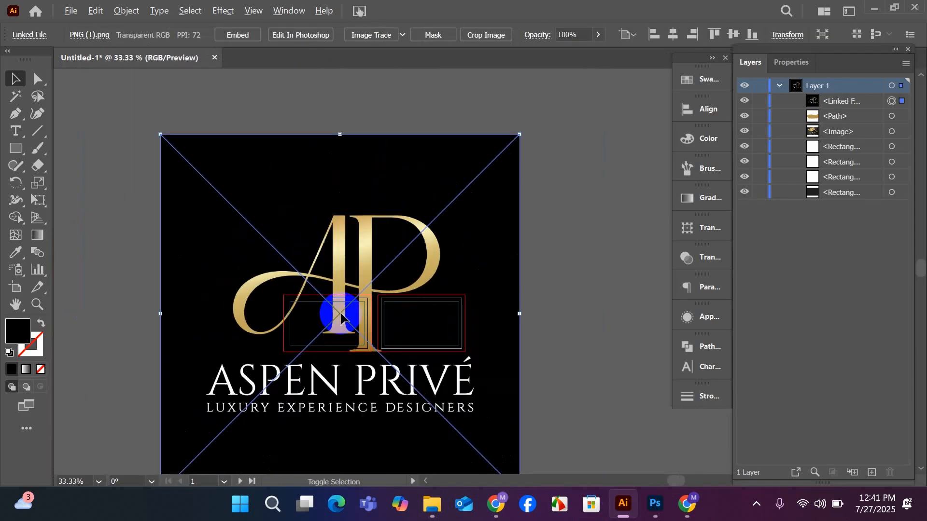
Scale the placed logo down to about half its size and move it above the reference image, clear of the artboards.
drag(402, 310, 452, 202)
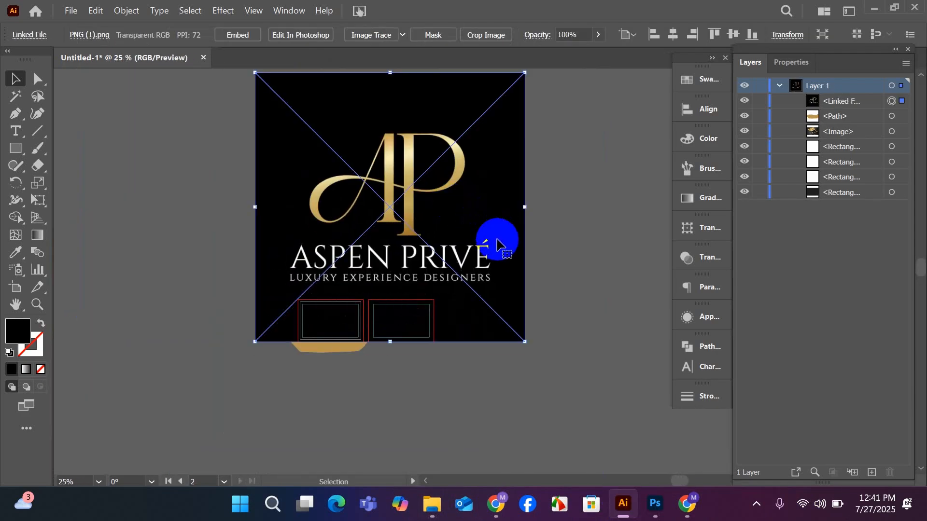
drag(390, 342, 392, 272)
drag(393, 239, 396, 208)
scroll(395, 208, up, 2)
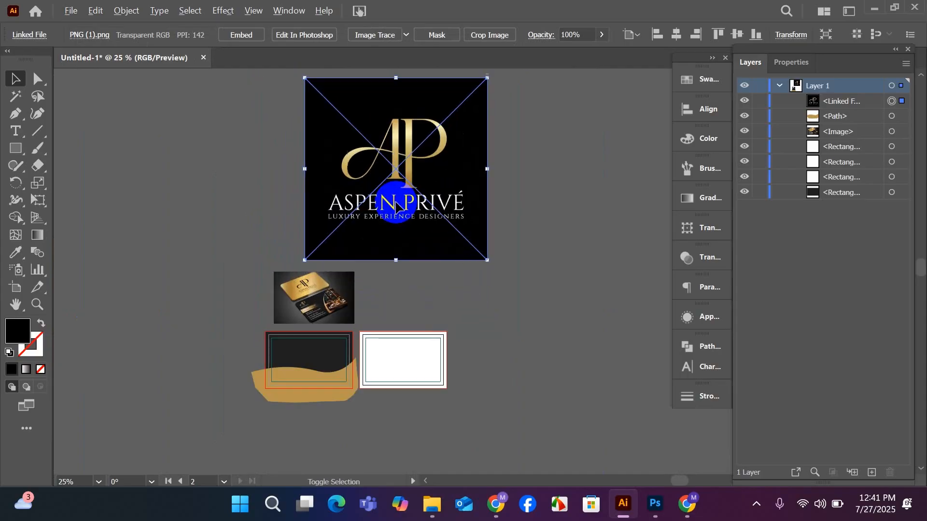
drag(397, 291, 354, 278)
Switch to Photoshop and place the Aspen Privé logo as a vector smart object in the 1200 x 800 px document.
scroll(399, 202, up, 2)
click(610, 340)
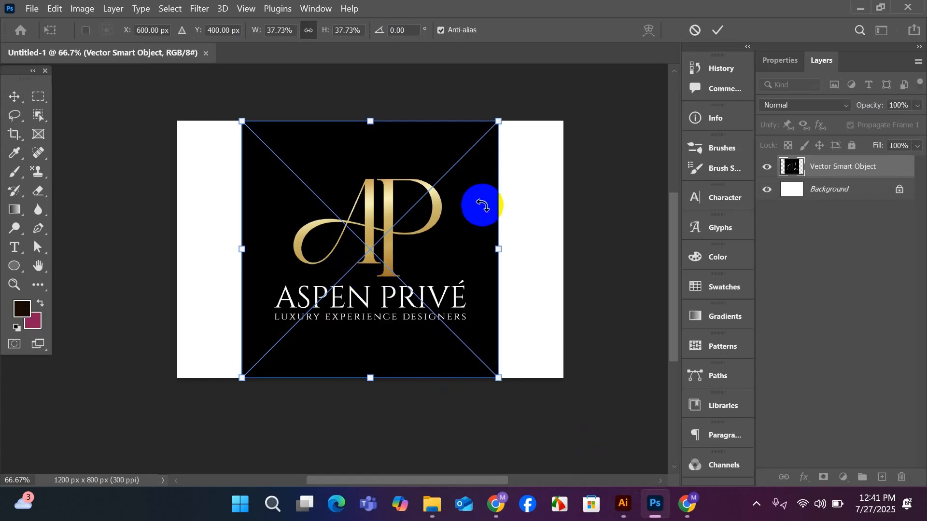
click(718, 29)
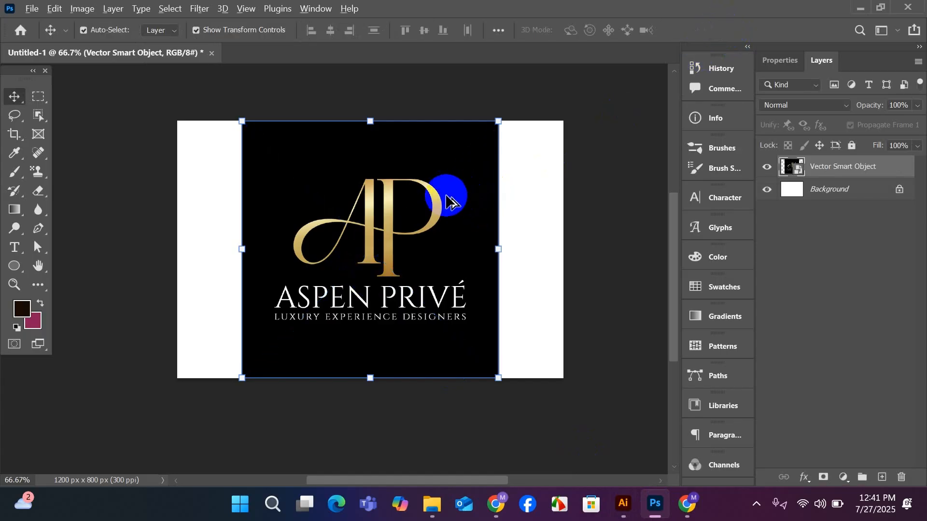
scroll(450, 201, up, 1)
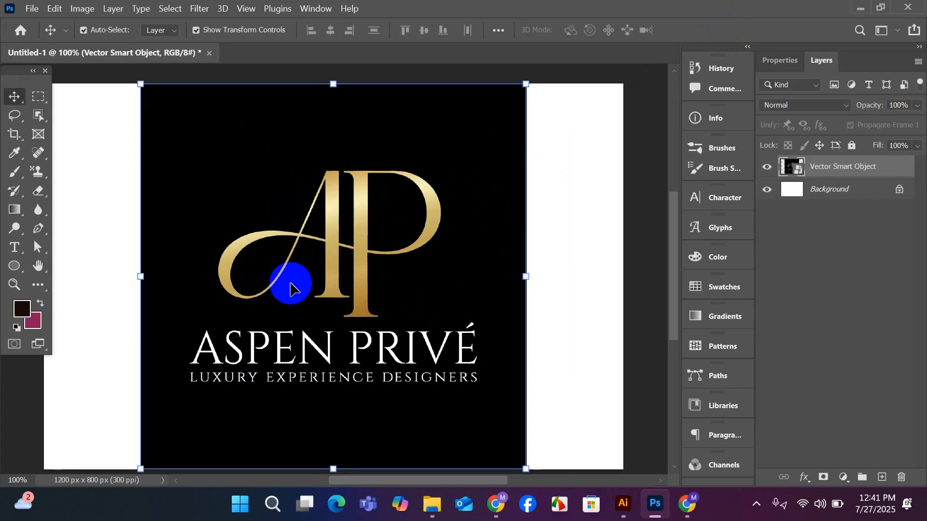
scroll(270, 247, up, 1)
click(238, 89)
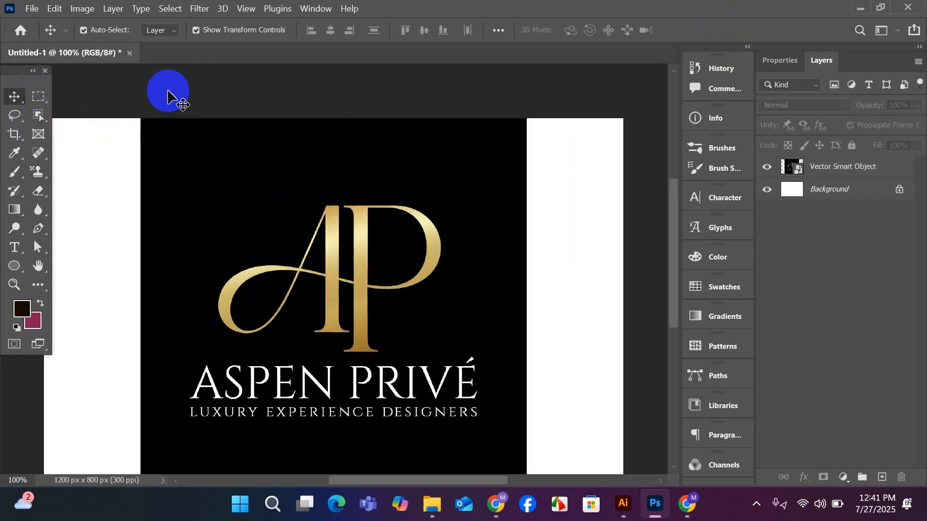
click(39, 116)
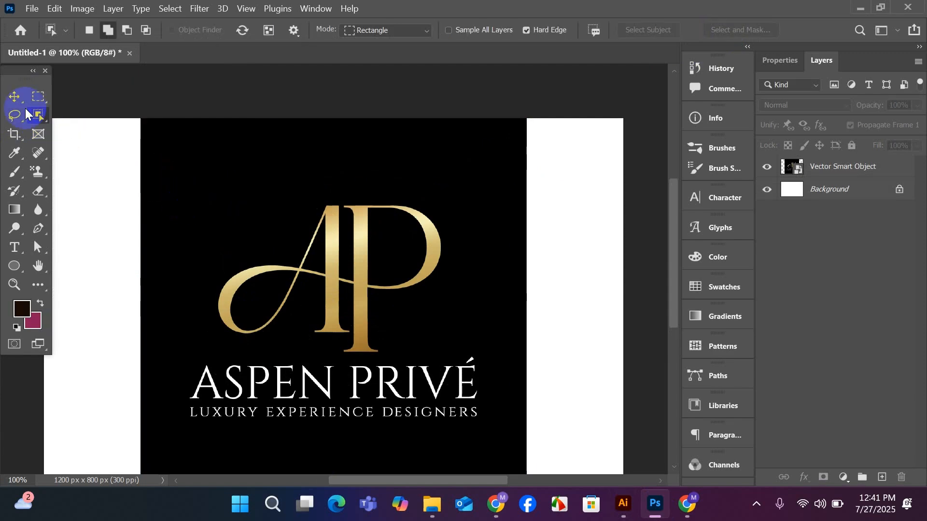
click(144, 99)
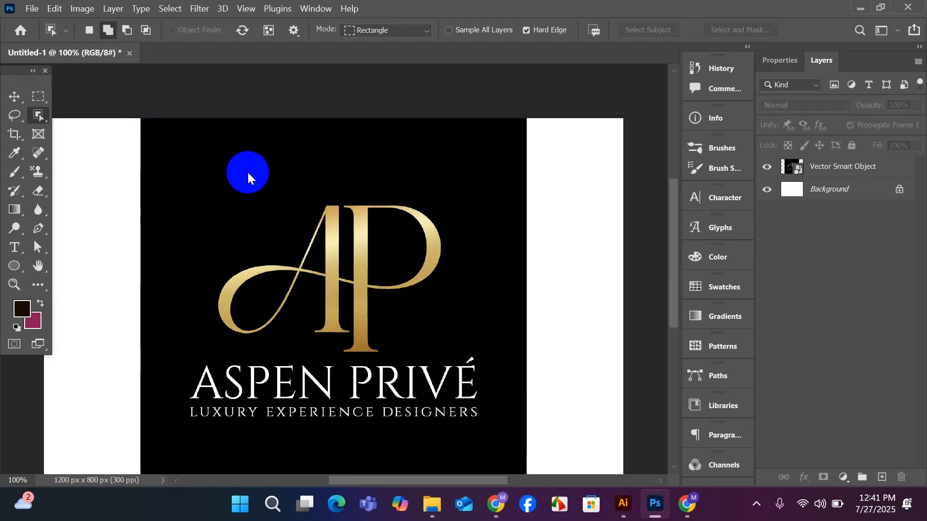
key(shift+w)
key(v)
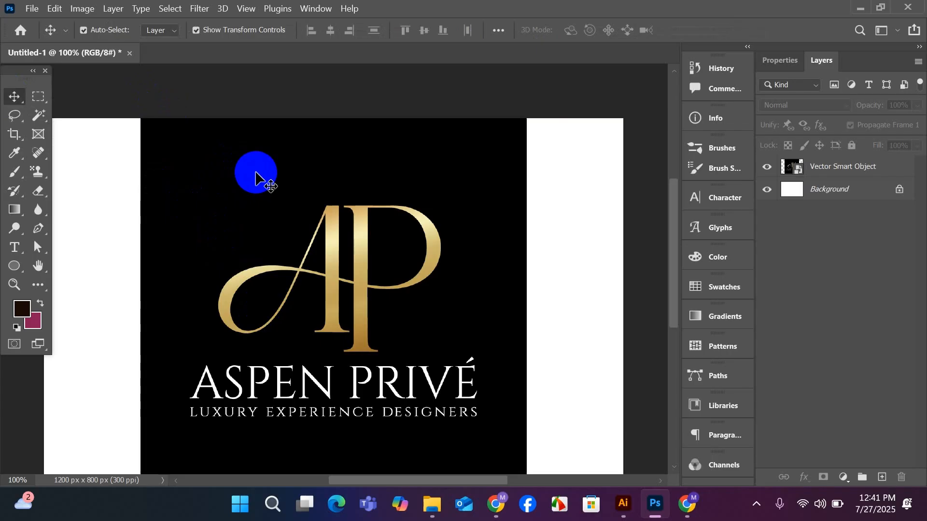
Move the logo smart object slightly right and up on the canvas and deselect it.
drag(256, 172, 304, 138)
scroll(207, 174, down, 3)
scroll(215, 193, up, 3)
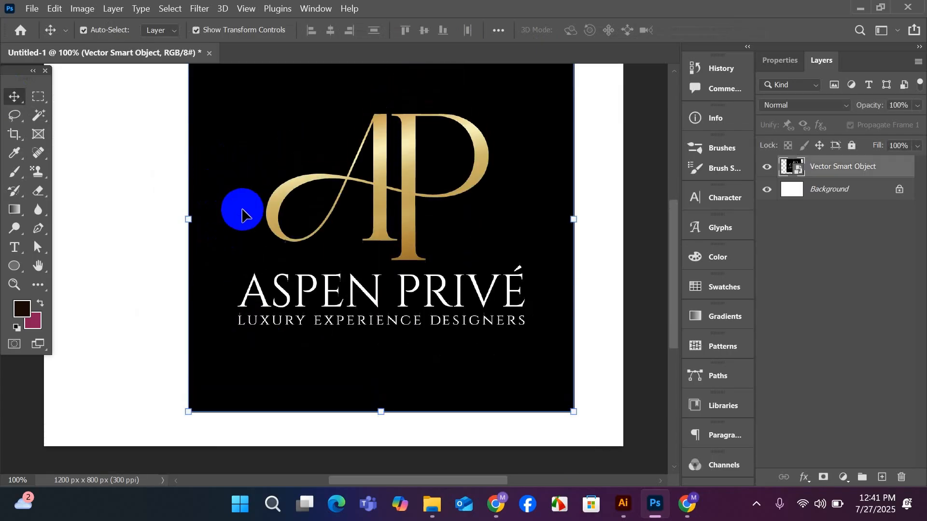
click(113, 116)
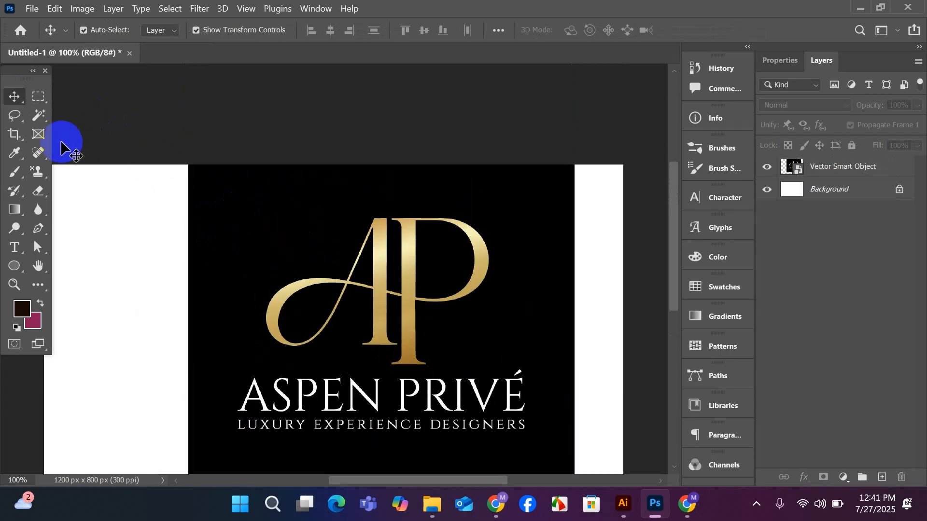
Choose the Object Selection tool and add an empty layer above the logo smart object.
click(38, 118)
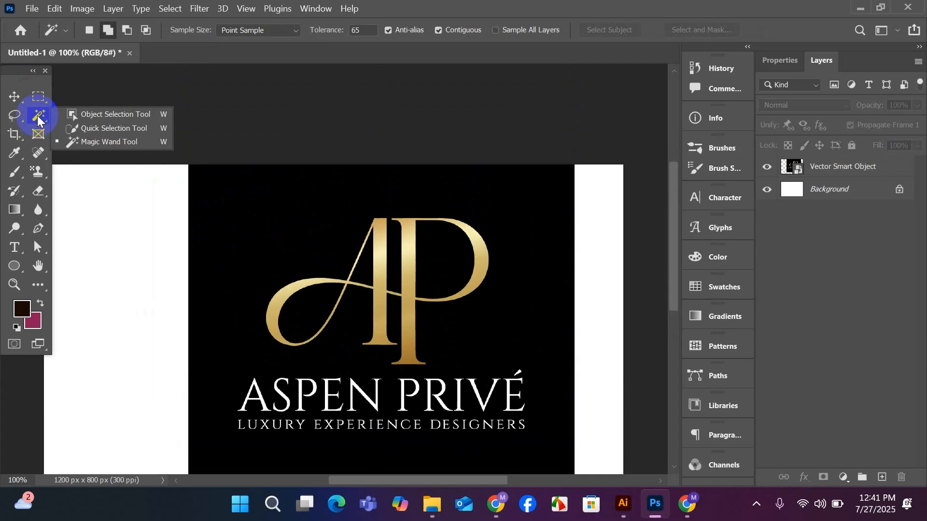
click(80, 115)
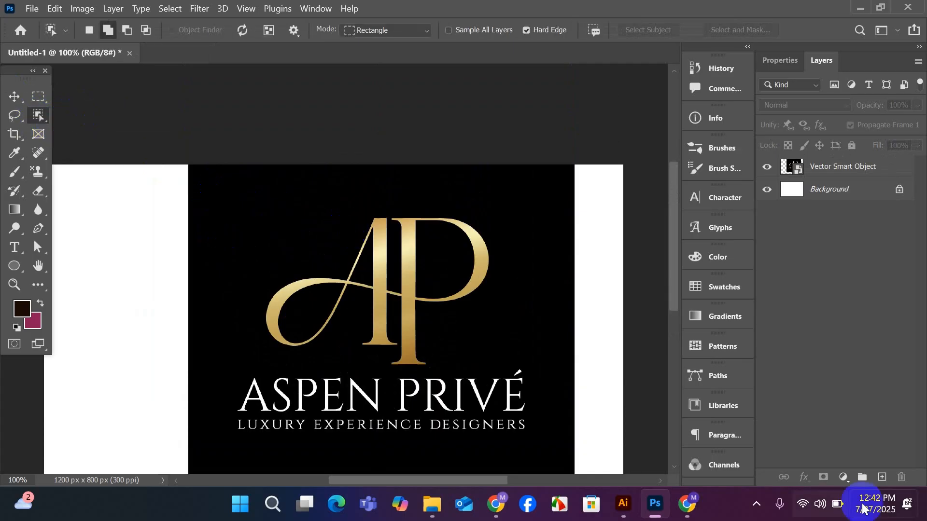
click(883, 479)
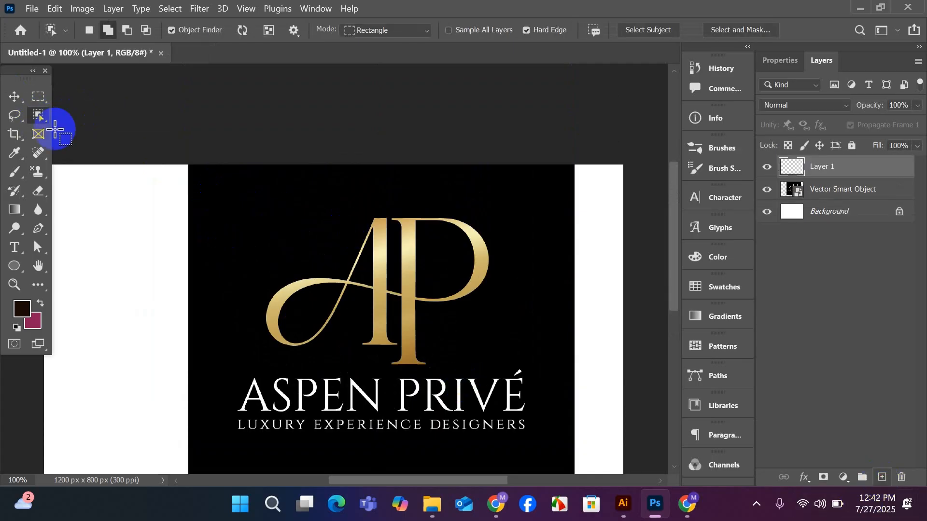
Try to select the gold AP monogram by framing it with the Object Selection tool in Rectangle mode.
scroll(294, 252, down, 1)
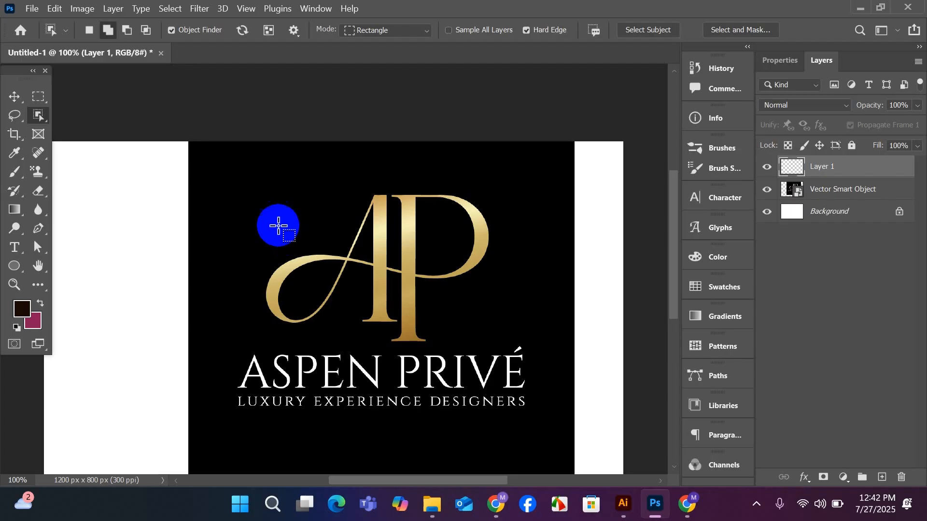
drag(234, 166, 497, 335)
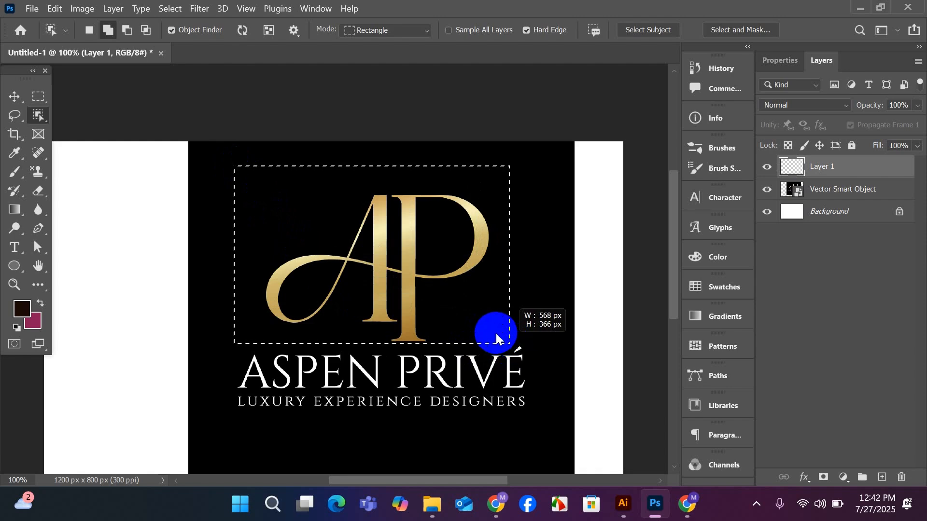
drag(497, 334, 484, 332)
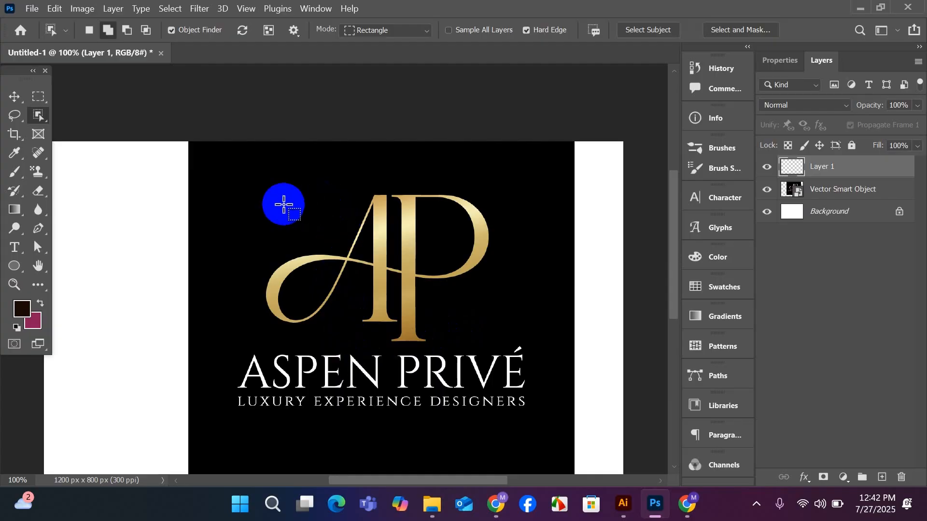
drag(269, 183, 492, 331)
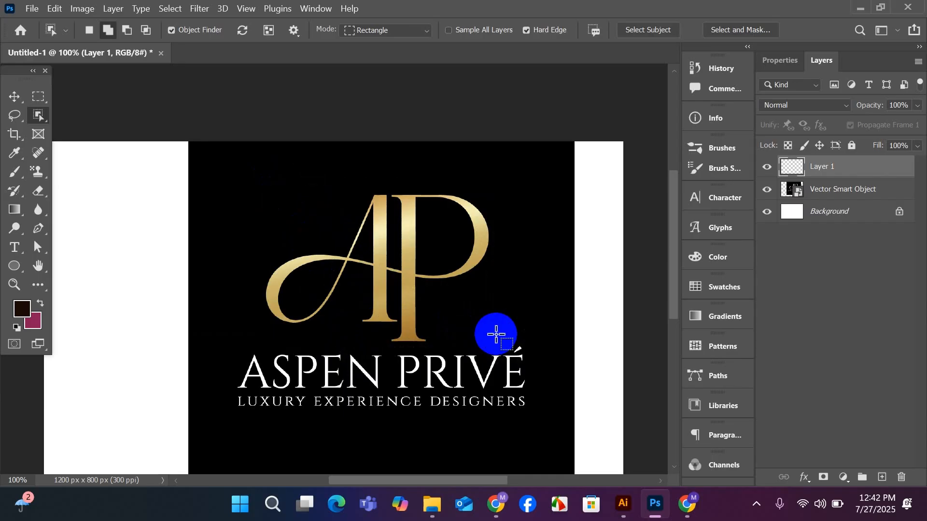
Move the logo smart object slightly left and down on the canvas, leaving its layer active.
click(14, 95)
click(145, 117)
click(294, 280)
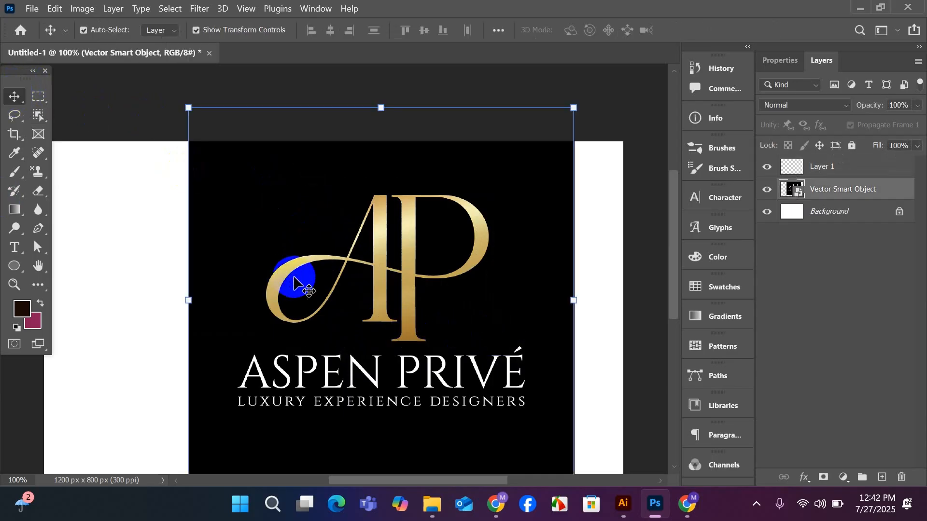
drag(294, 280, 269, 295)
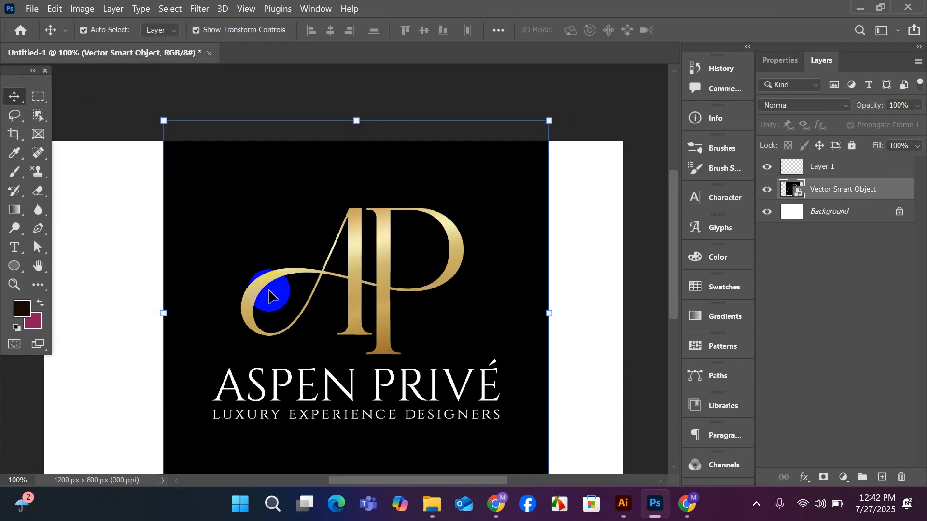
Select the gold AP monogram on the smart object layer by framing it with the Object Selection tool in Rectangle mode.
click(39, 116)
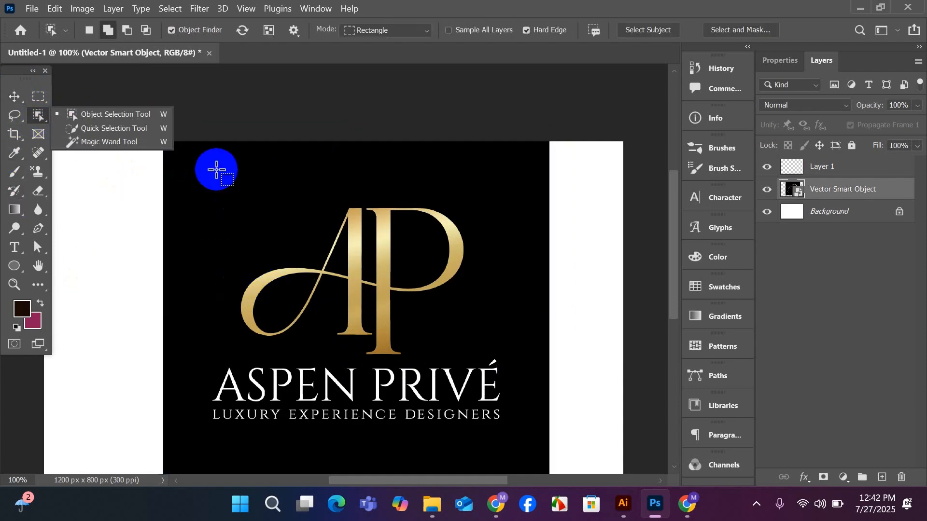
drag(215, 165, 494, 360)
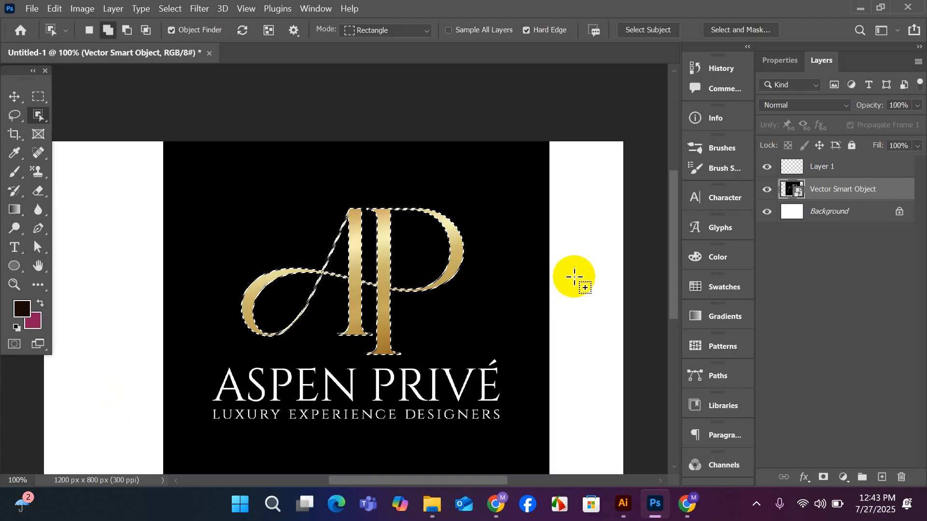
scroll(453, 319, up, 2)
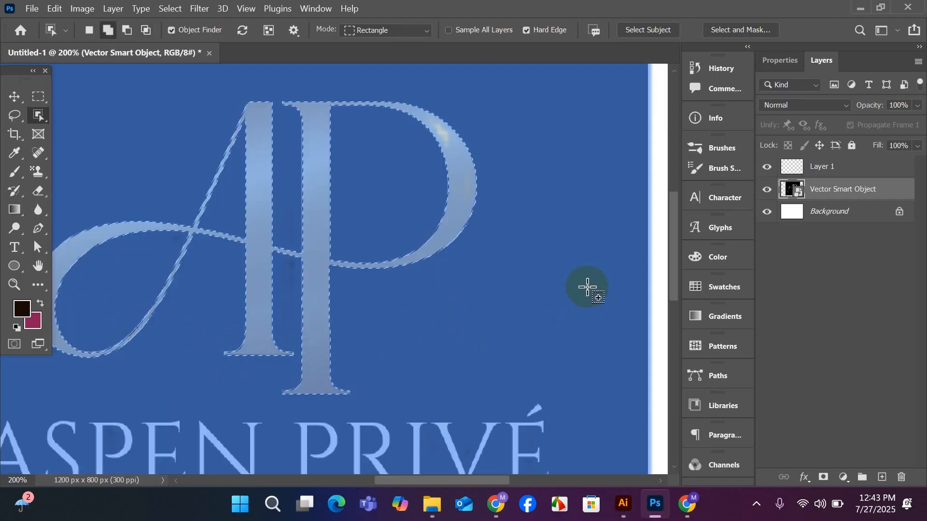
scroll(492, 325, down, 2)
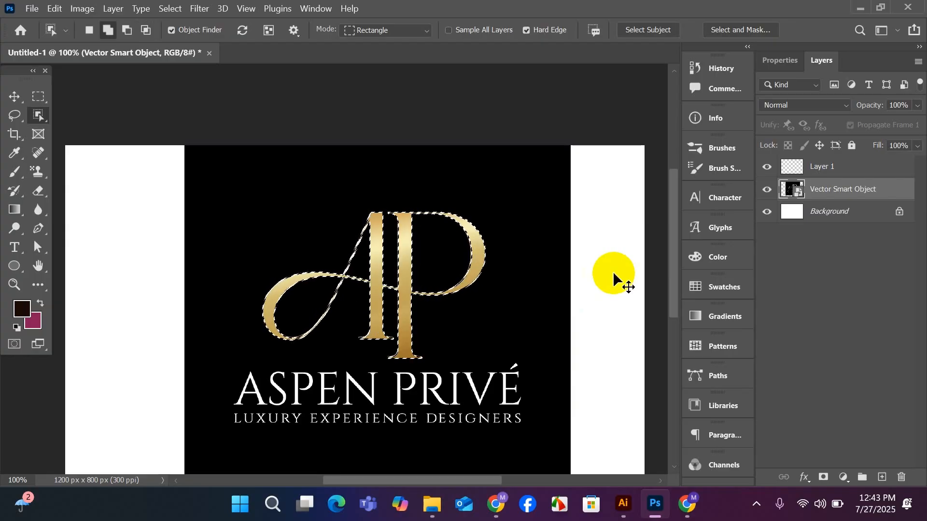
Copy the selected AP monogram to its own layer and hide the original logo smart object.
key(ctrl+j)
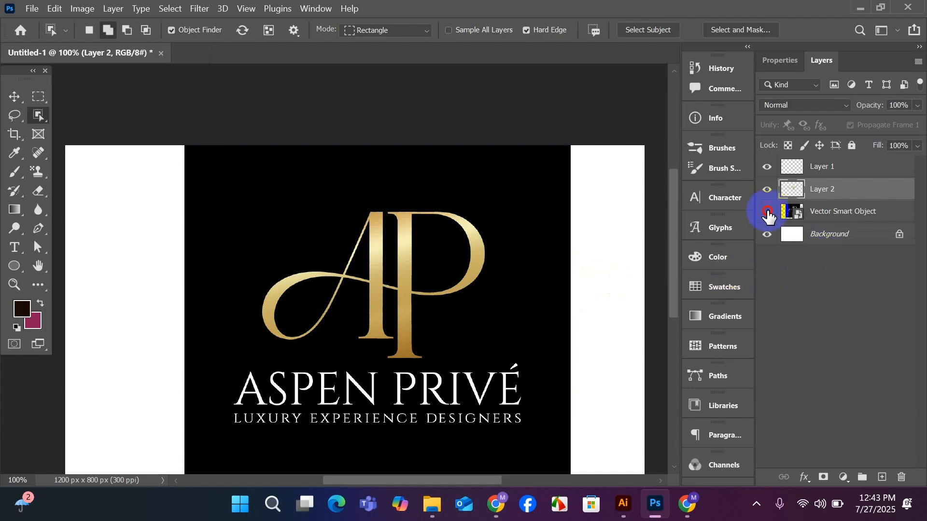
click(767, 213)
scroll(575, 348, down, 1)
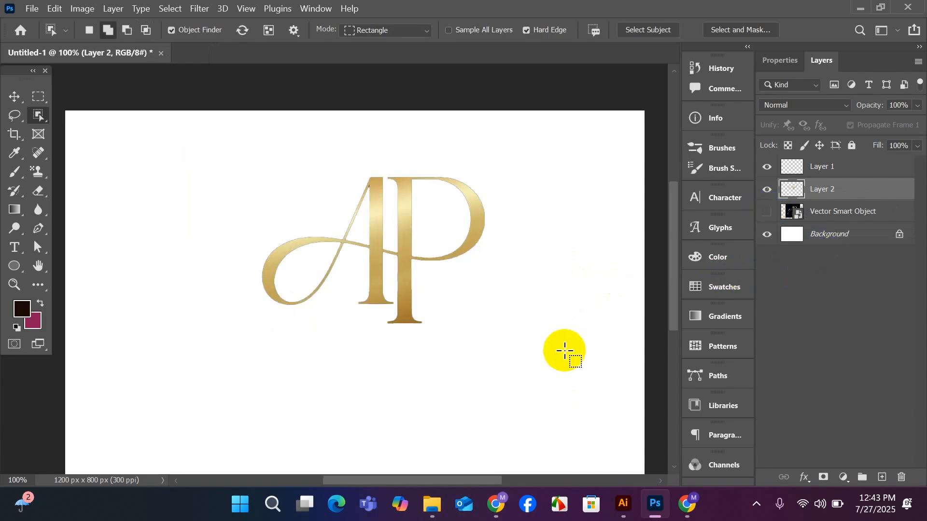
Transfer the isolated AP monogram layer into the Illustrator document, placing it beside the reference card image above the artboards.
click(13, 95)
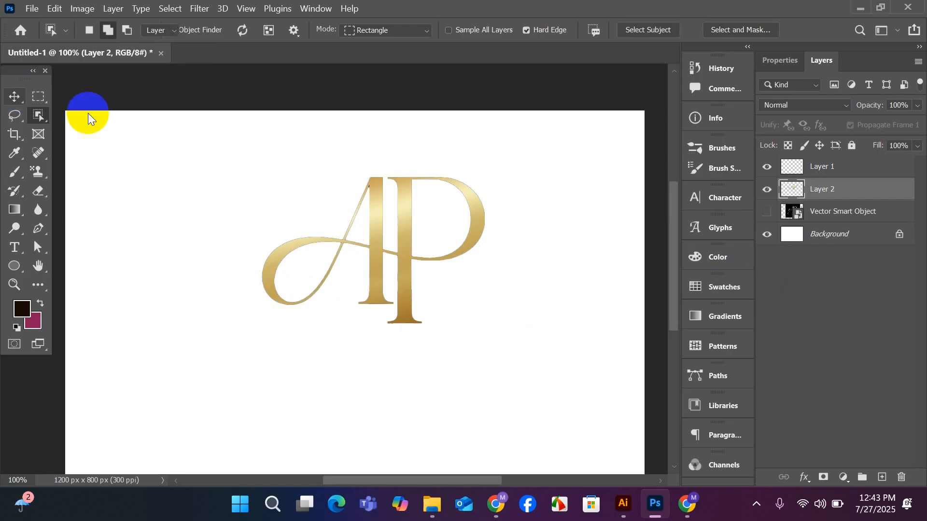
click(163, 94)
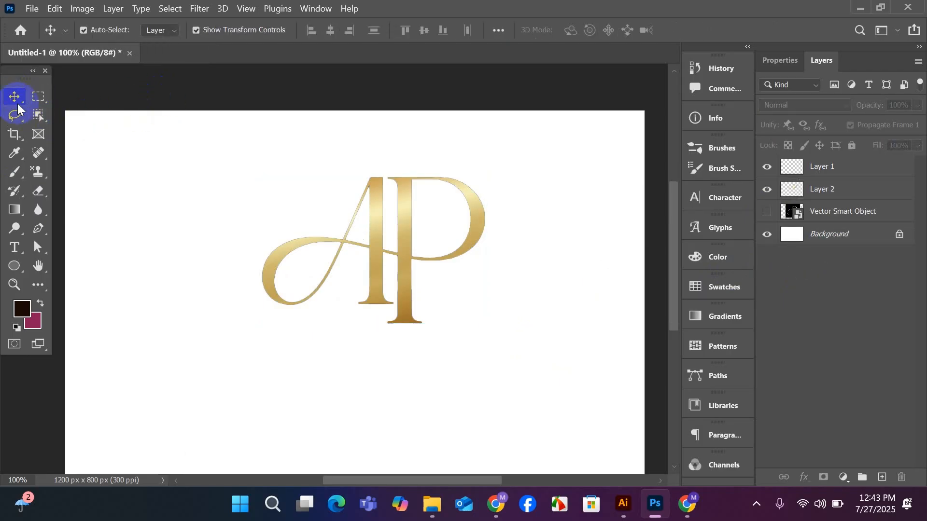
drag(382, 265, 329, 297)
drag(375, 292, 551, 428)
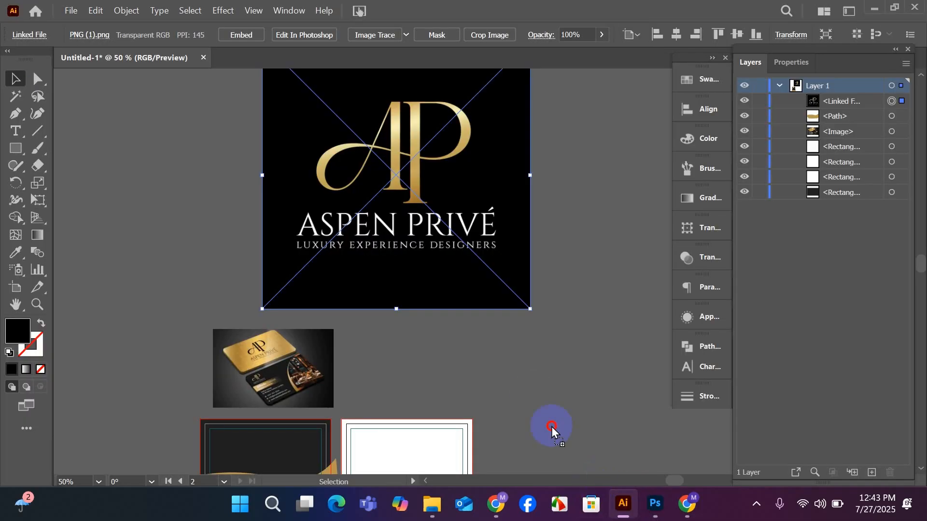
drag(528, 359, 367, 319)
click(555, 402)
scroll(553, 400, up, 1)
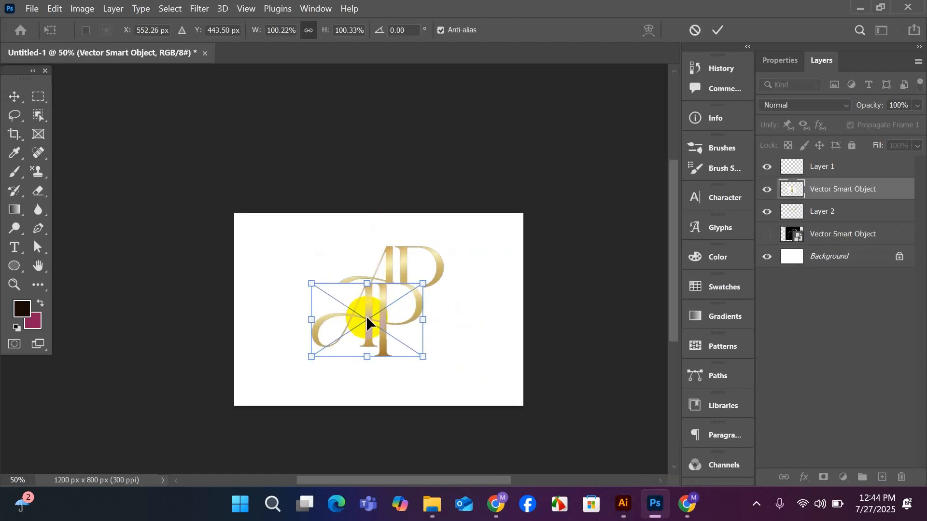
key(Escape)
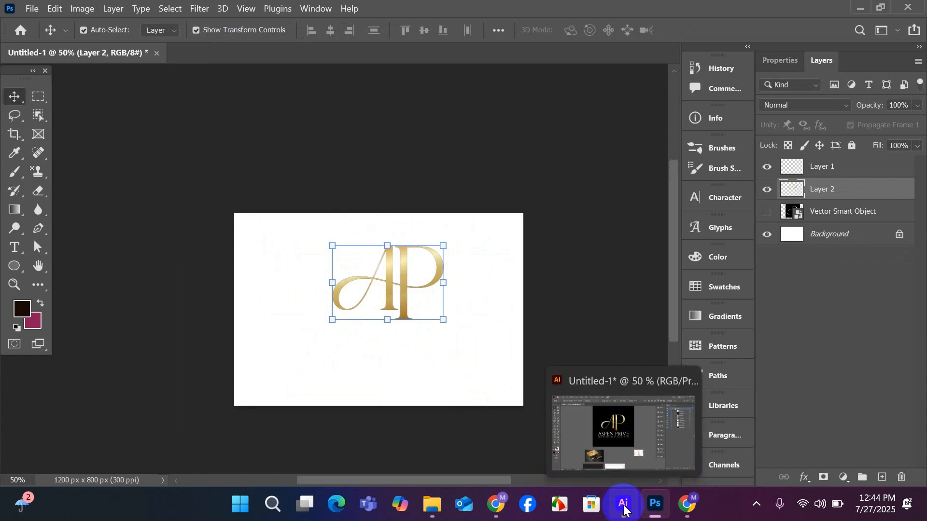
Switch to Illustrator, embed the linked PNG (1).png logo image, and move it slightly up and left.
click(624, 506)
drag(422, 294, 436, 313)
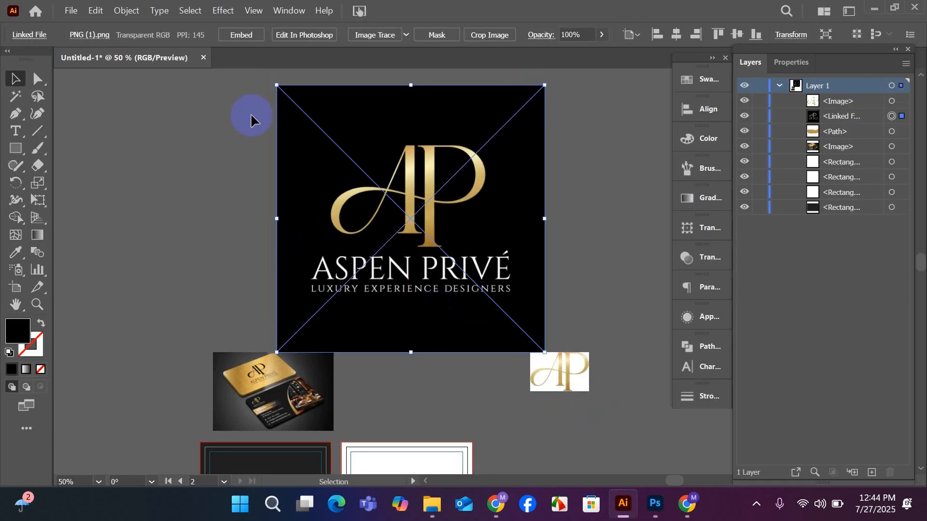
click(234, 34)
click(196, 190)
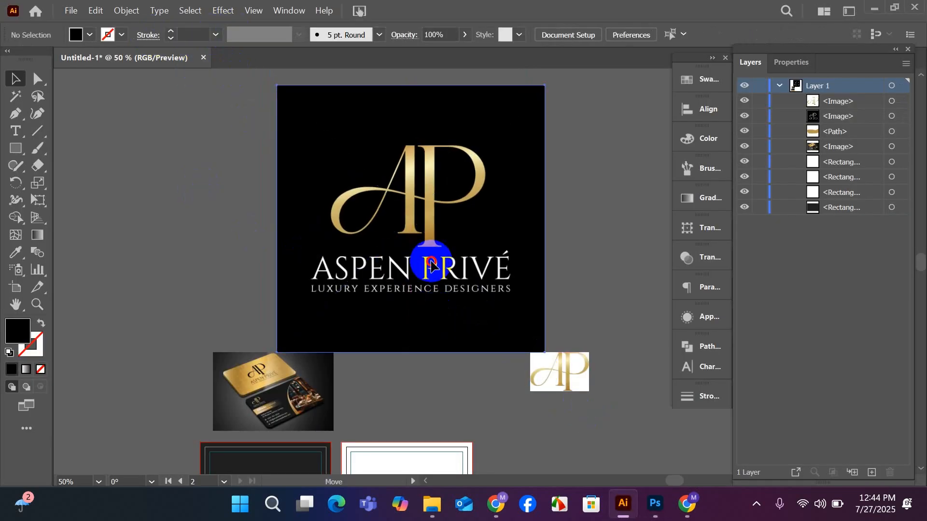
drag(432, 265, 416, 245)
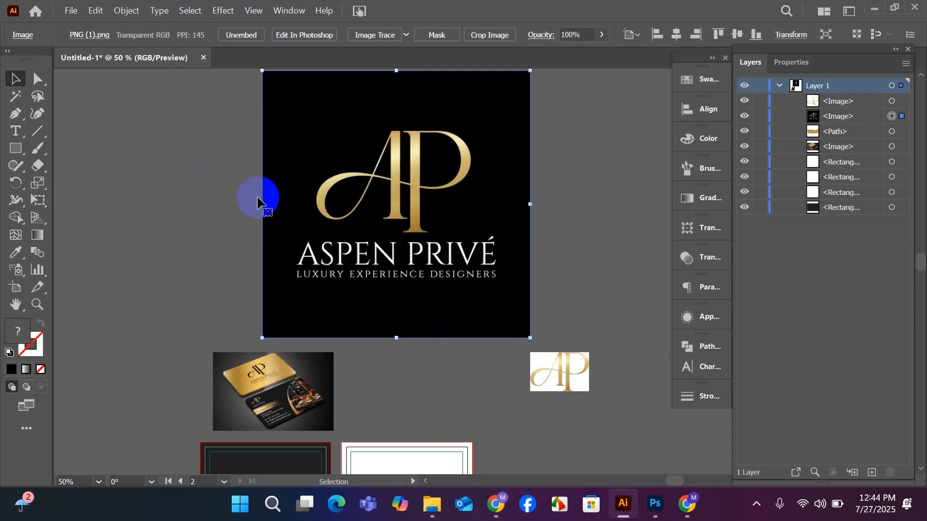
Try tracing the embedded logo image with the Silhouettes preset.
click(406, 39)
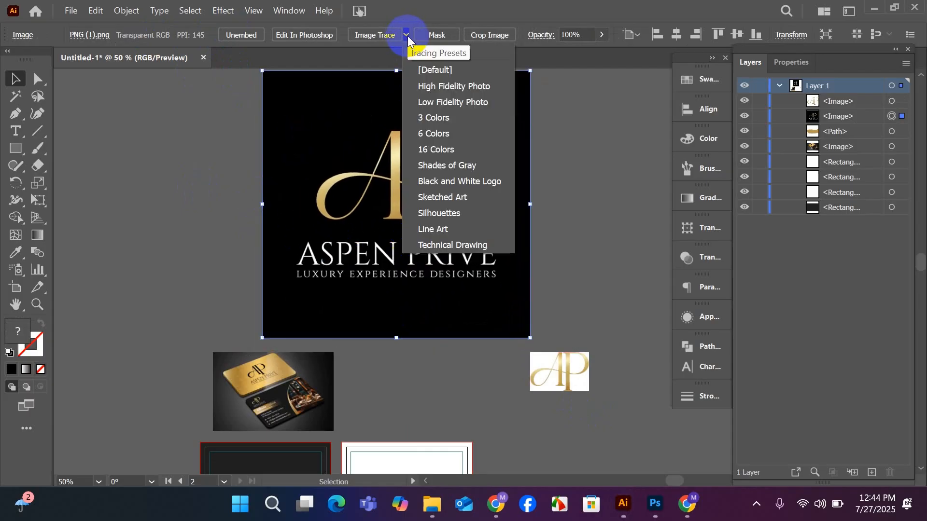
click(441, 215)
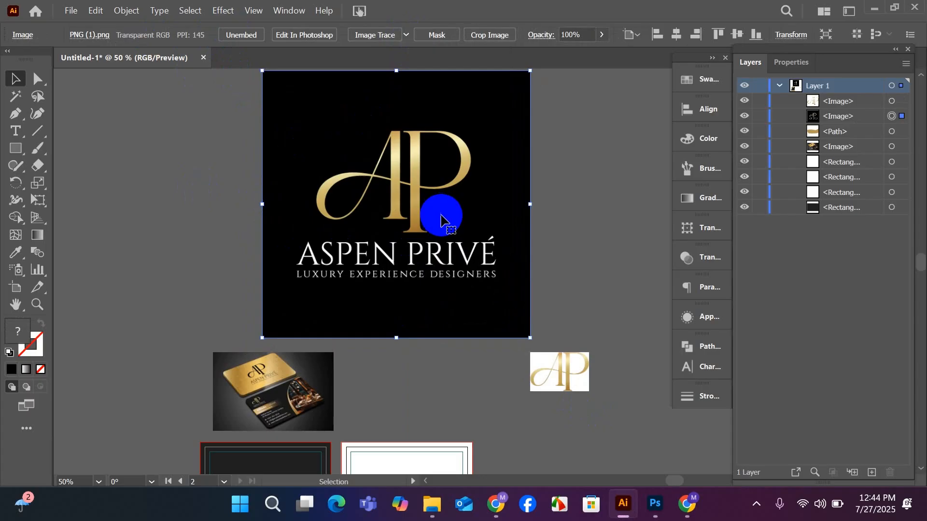
click(579, 255)
mouse_move(393, 262)
mouse_down()
mouse_move(424, 294)
mouse_move(72, 295)
mouse_move(356, 263)
mouse_move(359, 270)
mouse_up()
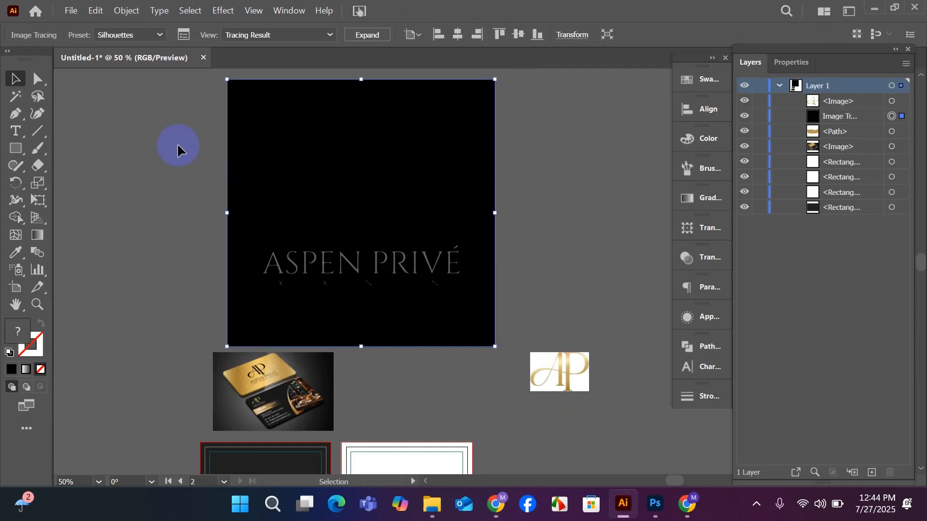
Expand the traced logo into editable paths with Object and Fill enabled.
click(161, 174)
right_click(344, 223)
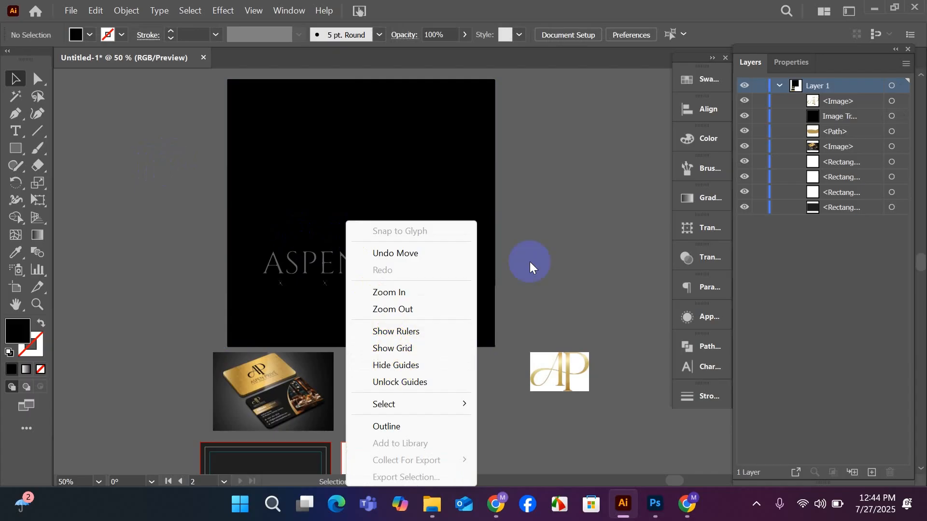
click(325, 191)
right_click(337, 262)
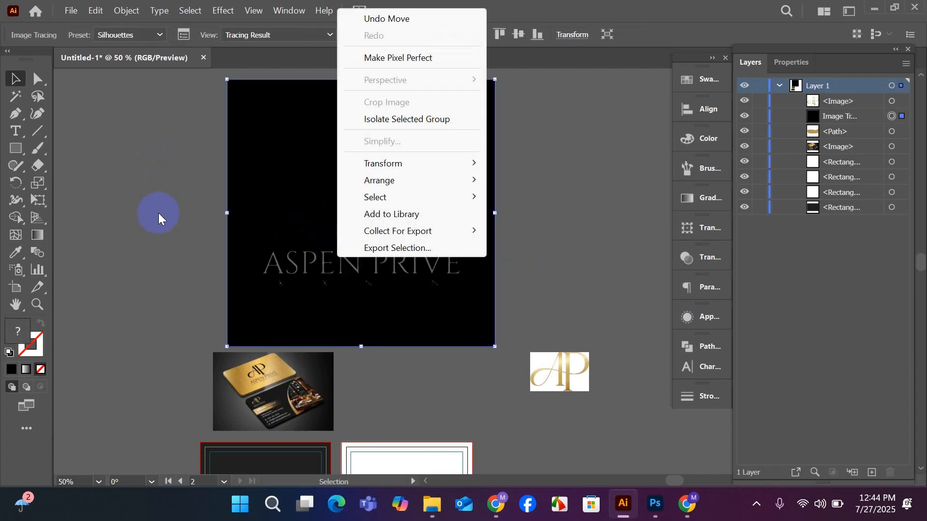
click(159, 213)
mouse_move(348, 263)
mouse_down()
mouse_move(492, 318)
mouse_move(419, 267)
mouse_move(348, 262)
mouse_up()
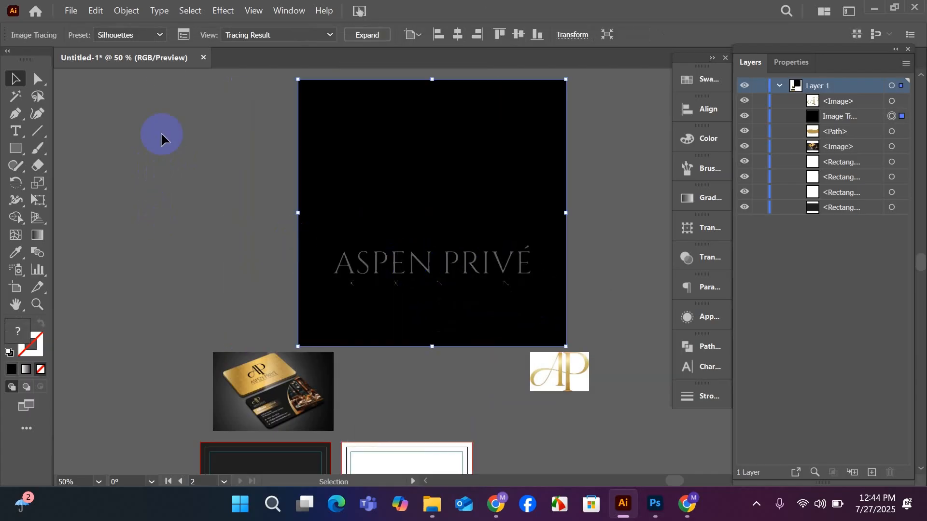
click(138, 11)
click(176, 187)
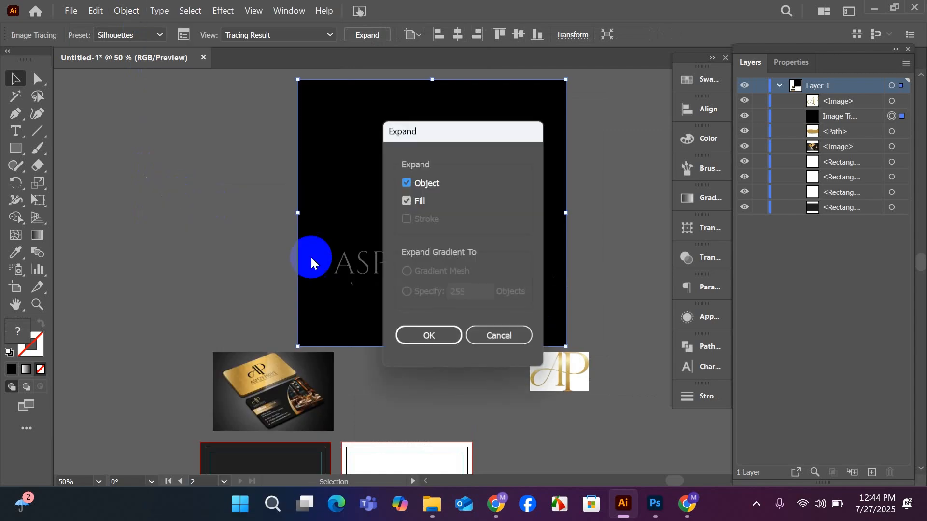
click(418, 324)
click(150, 261)
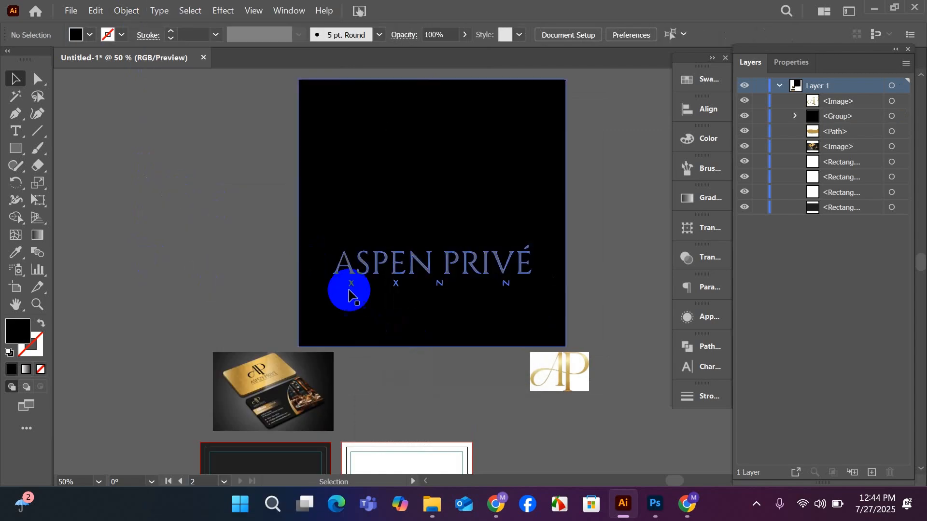
Ungroup the expanded logo tracing and its nested group into separate paths.
drag(407, 268, 382, 264)
right_click(382, 264)
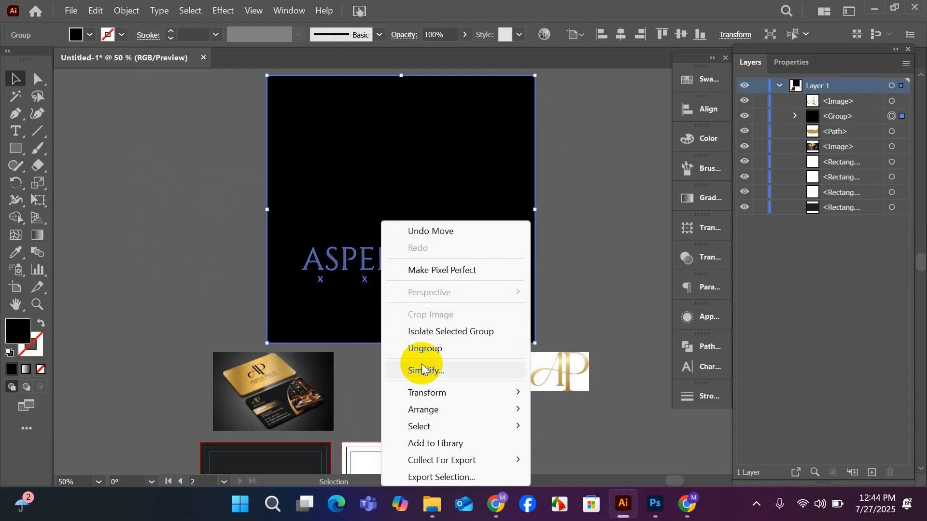
click(419, 350)
click(213, 263)
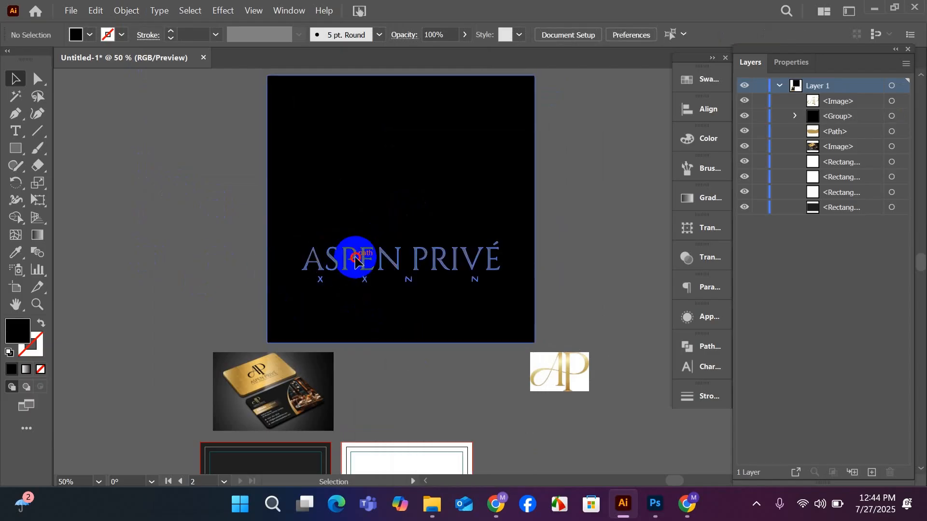
click(356, 258)
drag(356, 261, 306, 259)
right_click(356, 247)
click(390, 347)
Delete the large black compound path of the logo tracing from the document.
right_click(306, 259)
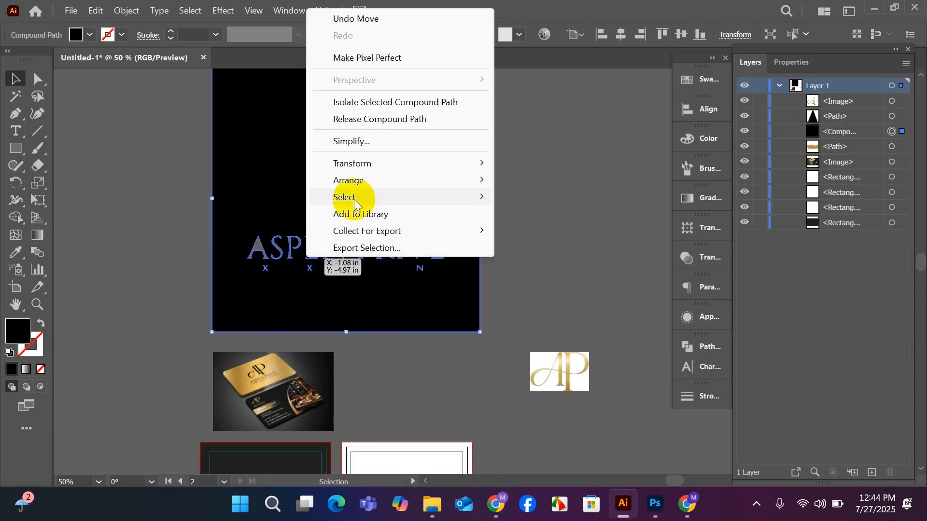
click(476, 240)
drag(476, 240, 342, 252)
key(Delete)
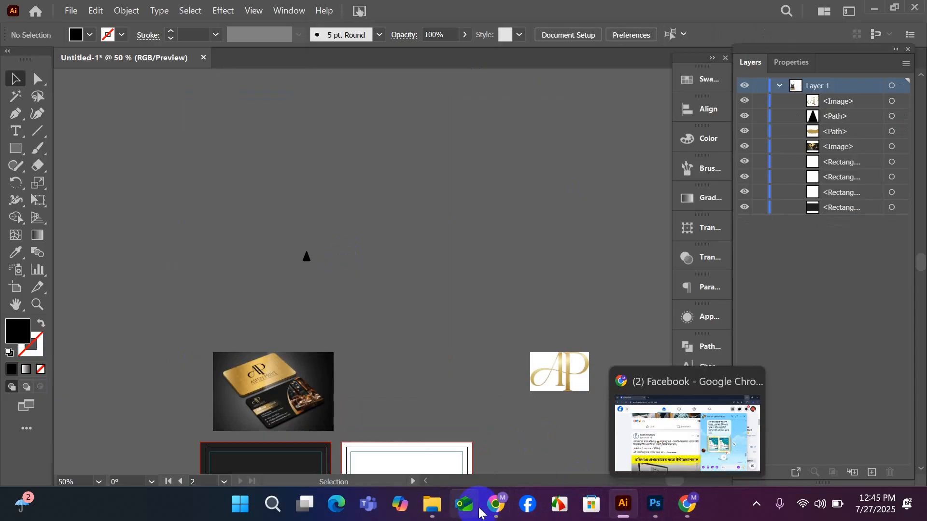
Switch to Chrome and look over the submitted entries of the Design Exclusive Luxury Business Card contest on Freelancer.
mouse_move(486, 513)
click(482, 451)
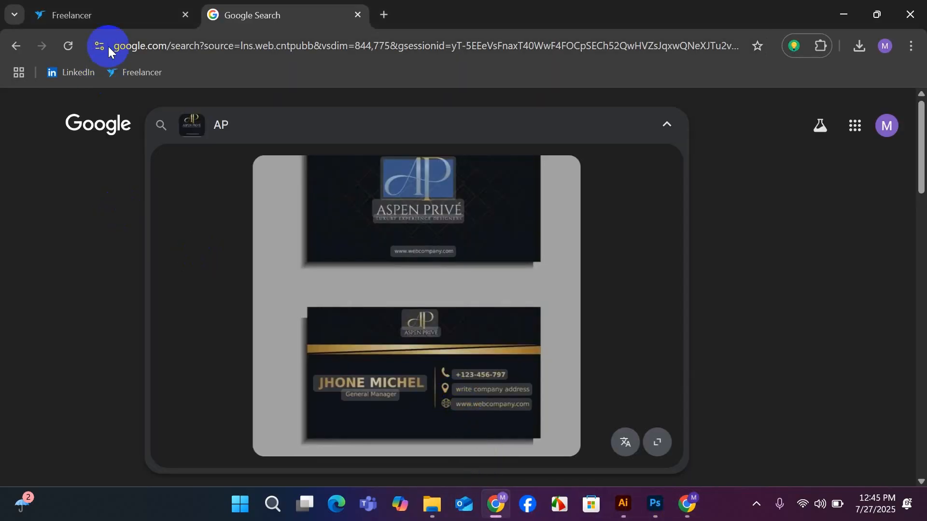
click(122, 23)
scroll(256, 256, down, 3)
scroll(254, 249, up, 10)
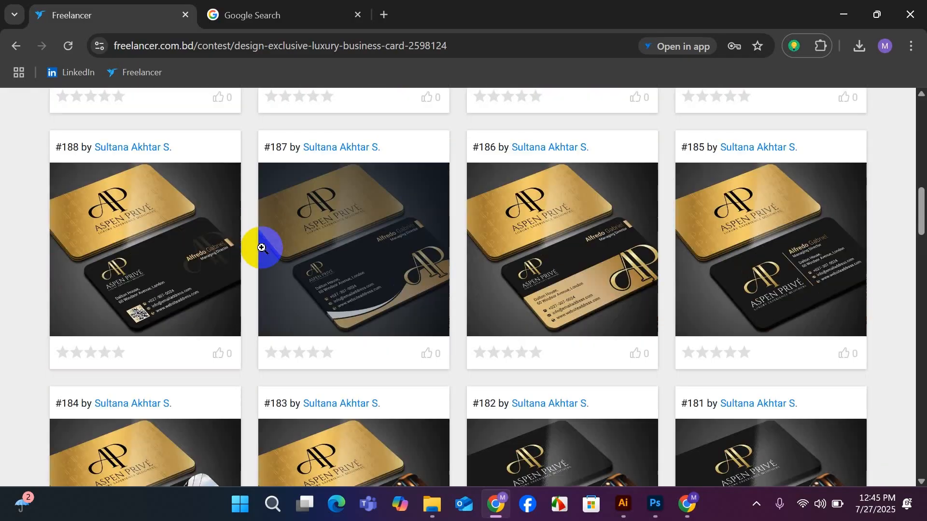
scroll(155, 222, up, 12)
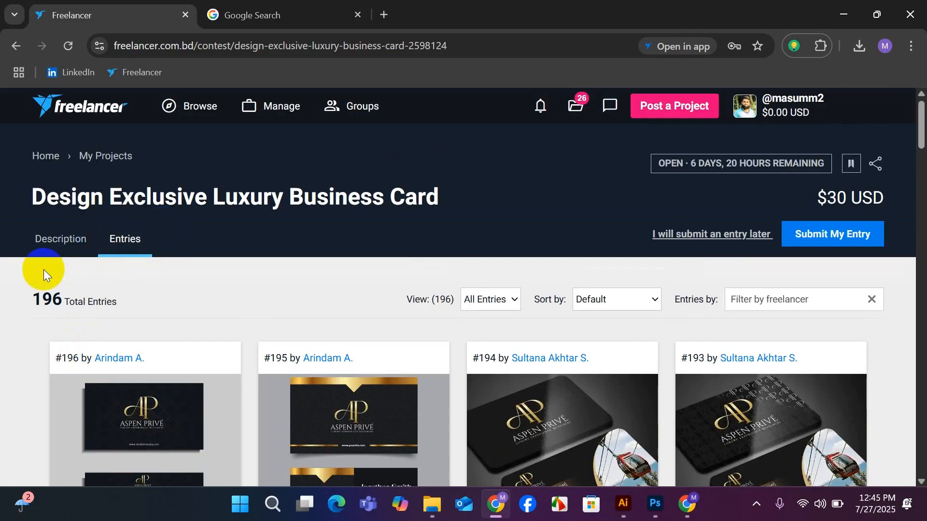
Open the contest description and examine the attached logo file PNG (1).png in its preview.
click(53, 239)
scroll(273, 312, down, 10)
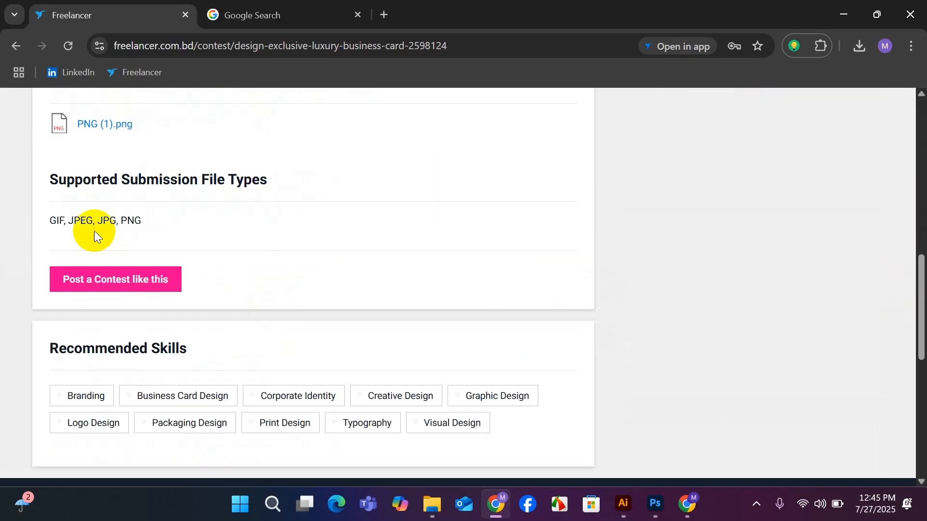
click(107, 124)
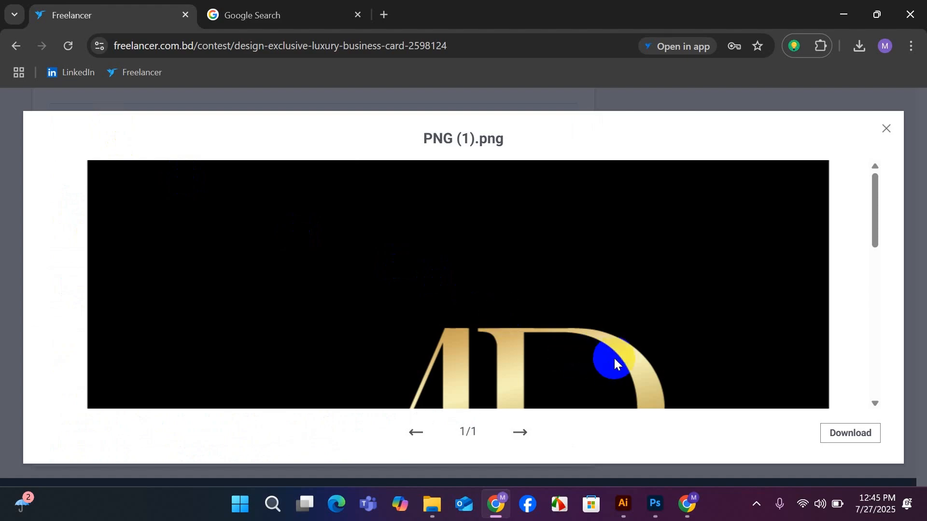
scroll(616, 359, down, 9)
scroll(620, 356, up, 5)
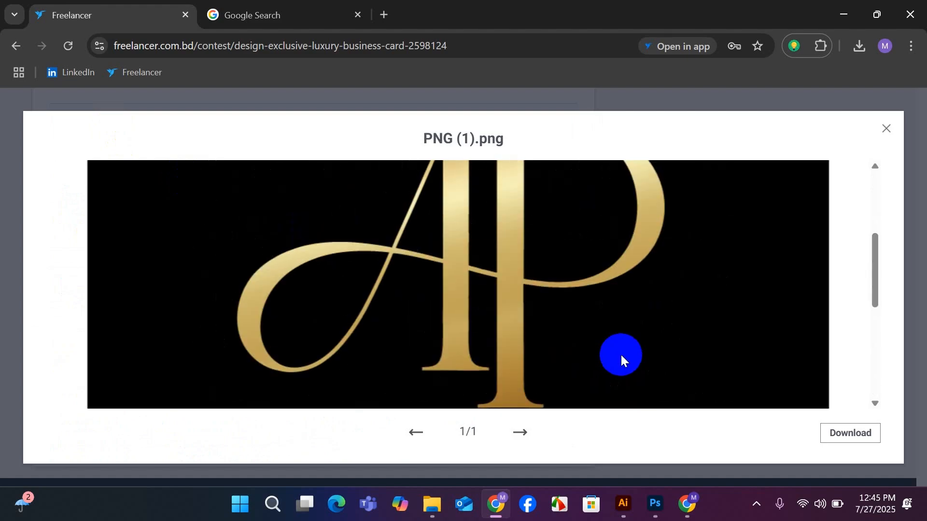
scroll(620, 357, up, 5)
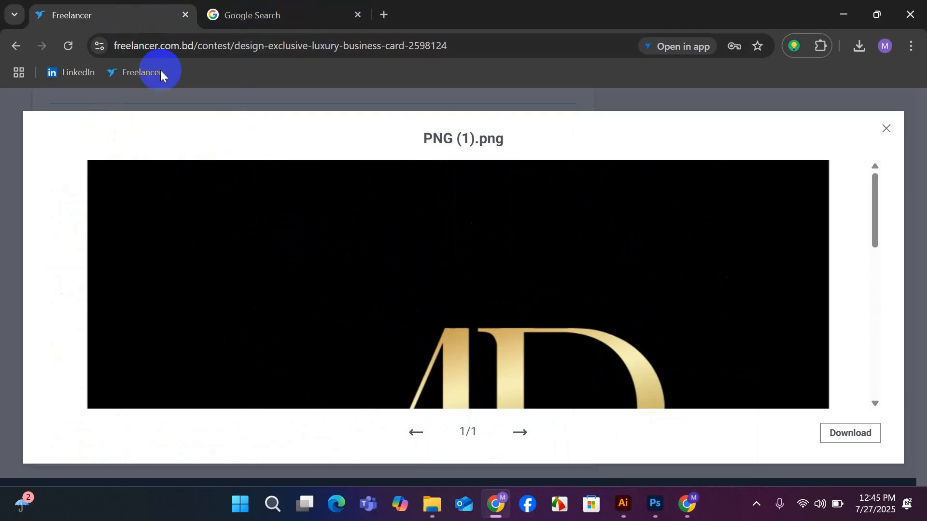
Close the logo file preview and look through the submitted business card entries of the contest.
click(895, 130)
scroll(355, 179, up, 8)
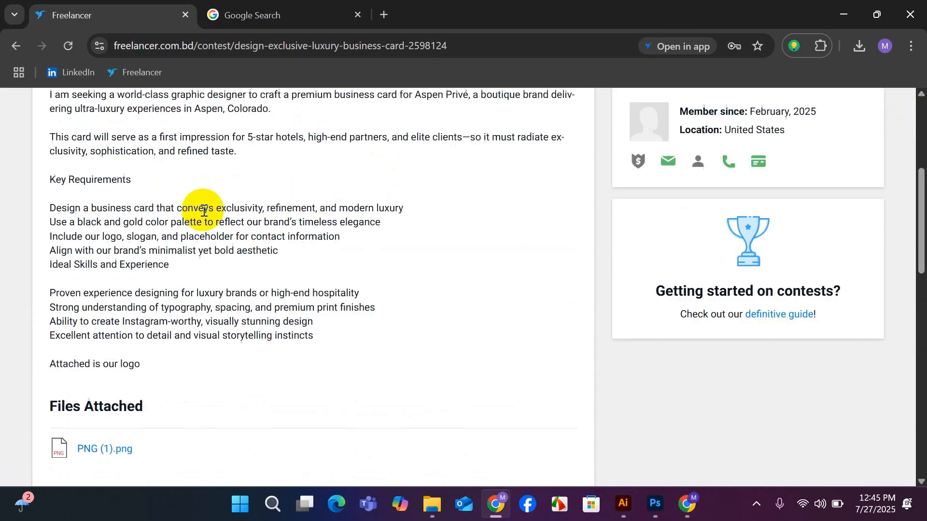
click(125, 91)
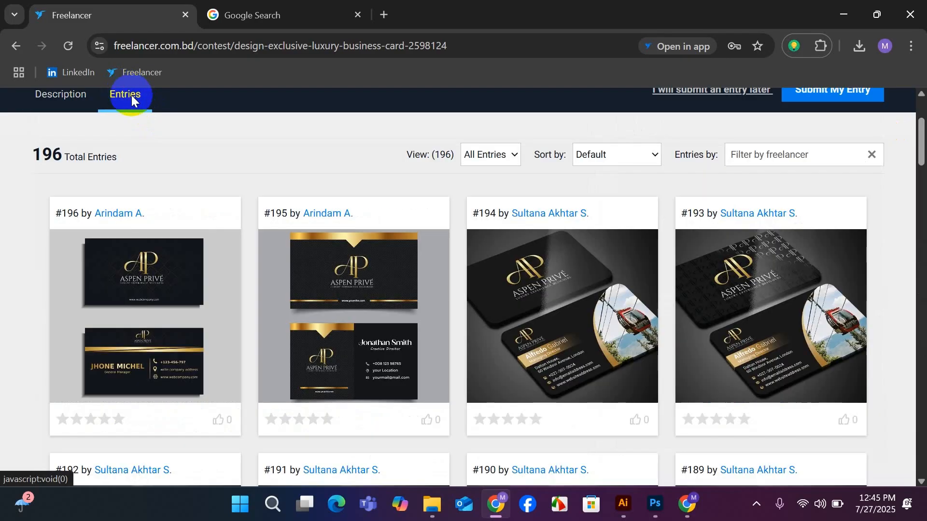
scroll(410, 297, down, 3)
click(536, 379)
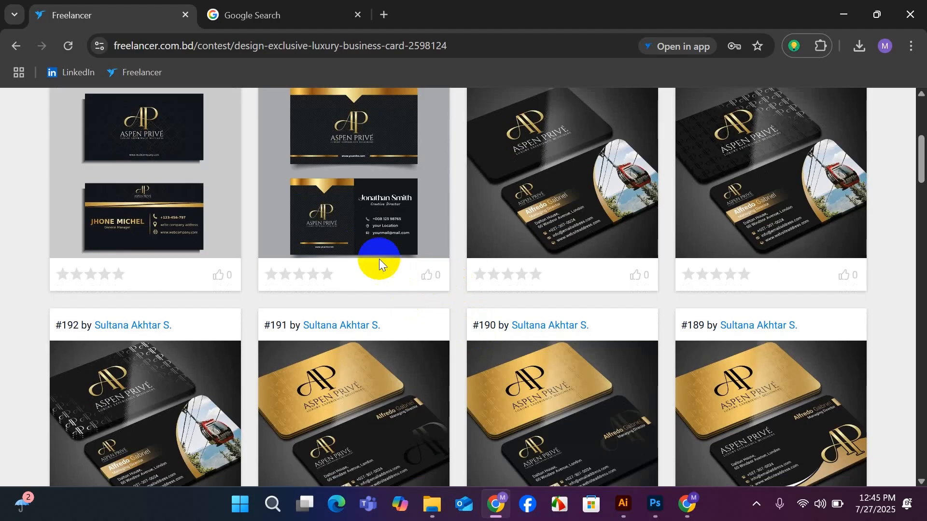
scroll(379, 259, up, 5)
scroll(378, 259, down, 4)
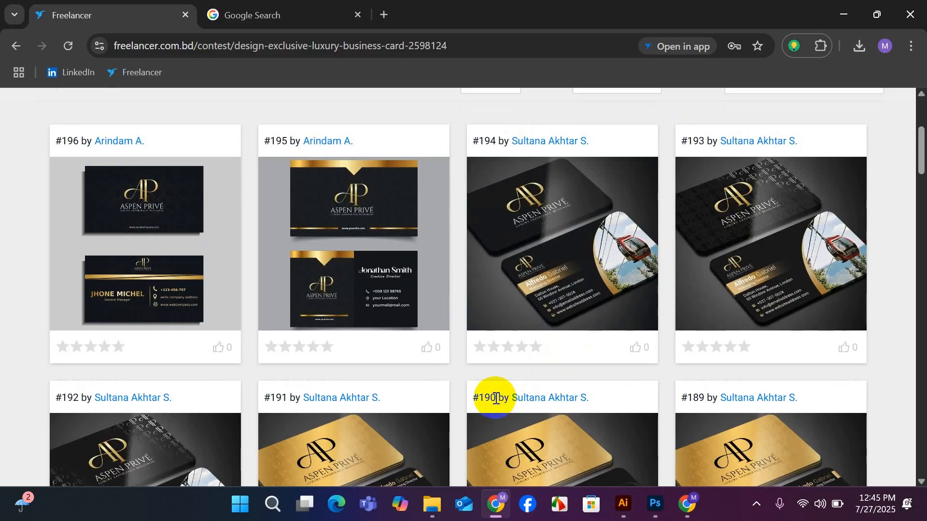
scroll(461, 386, down, 4)
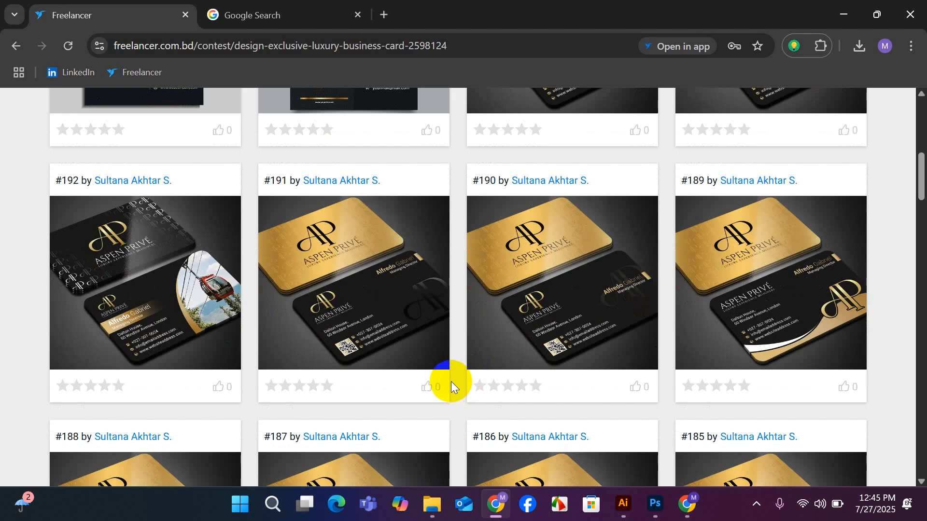
scroll(451, 381, down, 1)
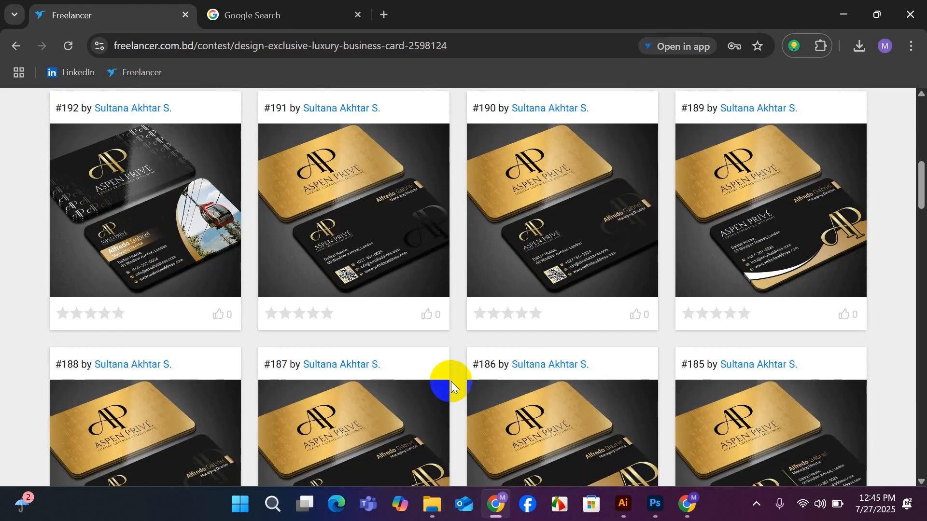
scroll(451, 381, up, 5)
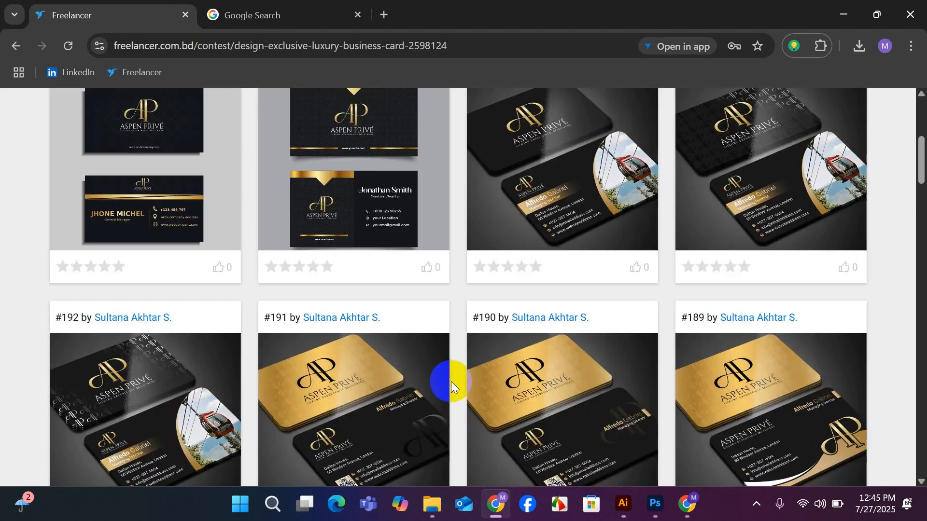
scroll(450, 381, down, 2)
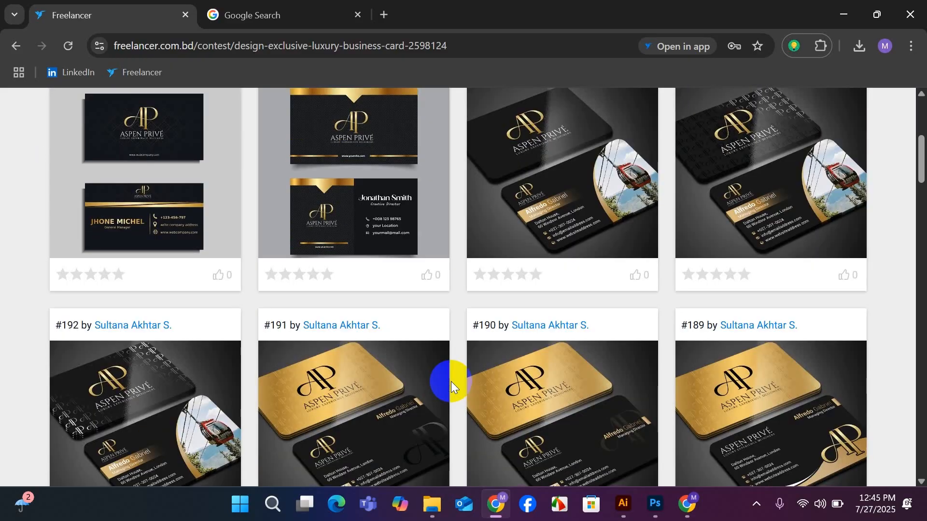
scroll(451, 382, up, 2)
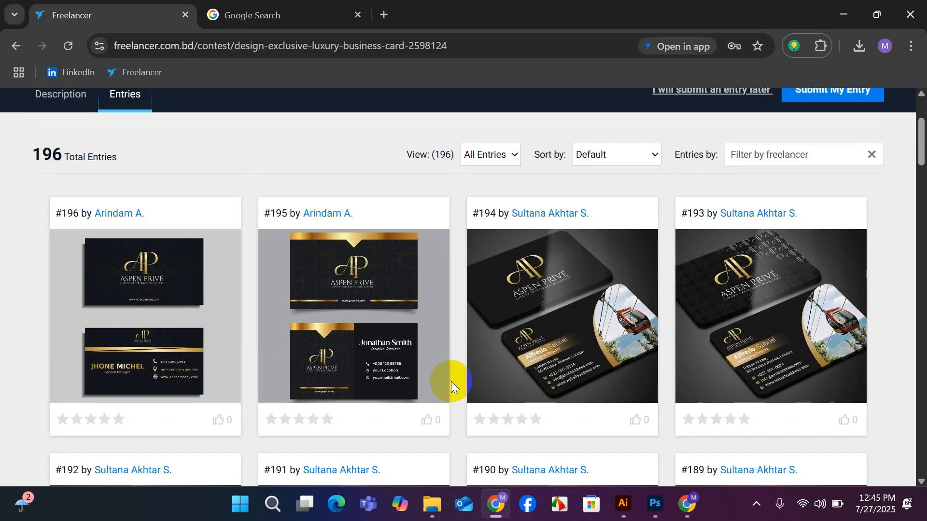
scroll(451, 382, down, 1)
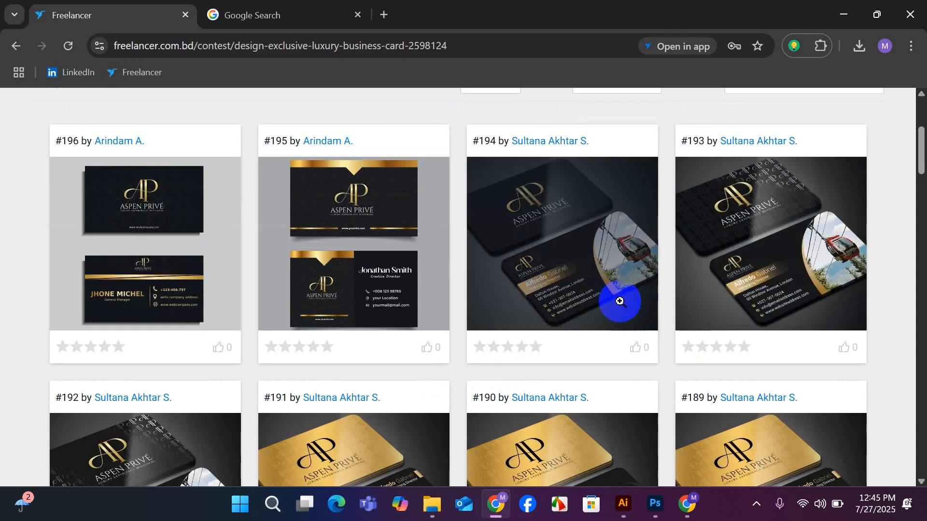
scroll(506, 407, down, 3)
scroll(506, 407, down, 3)
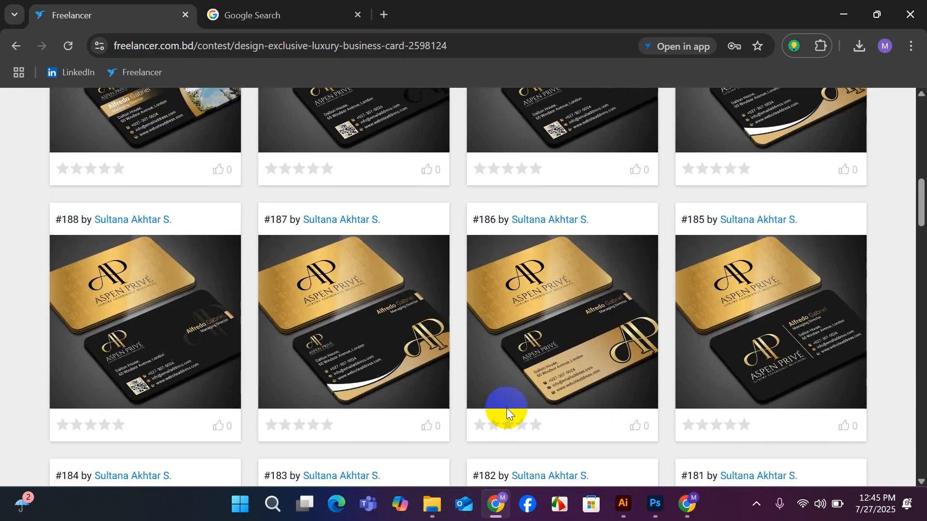
scroll(506, 409, up, 4)
scroll(507, 409, up, 3)
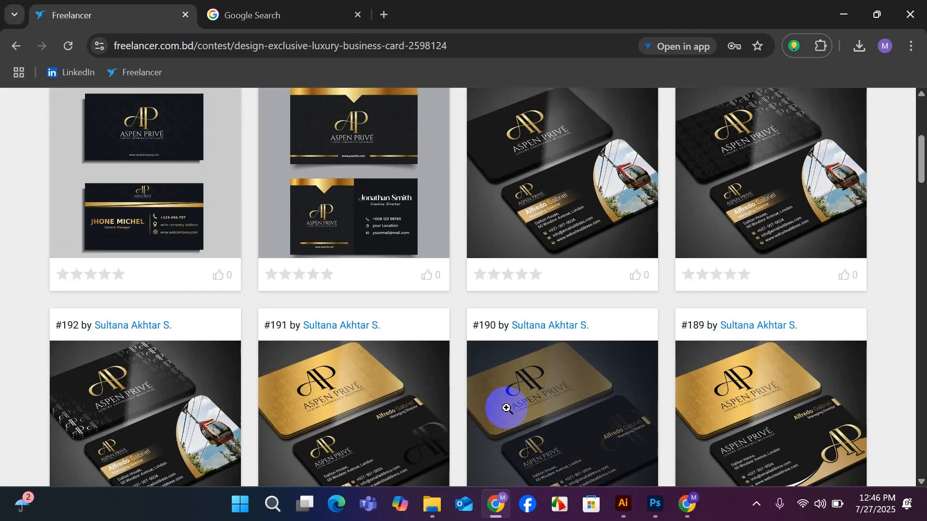
scroll(508, 407, down, 1)
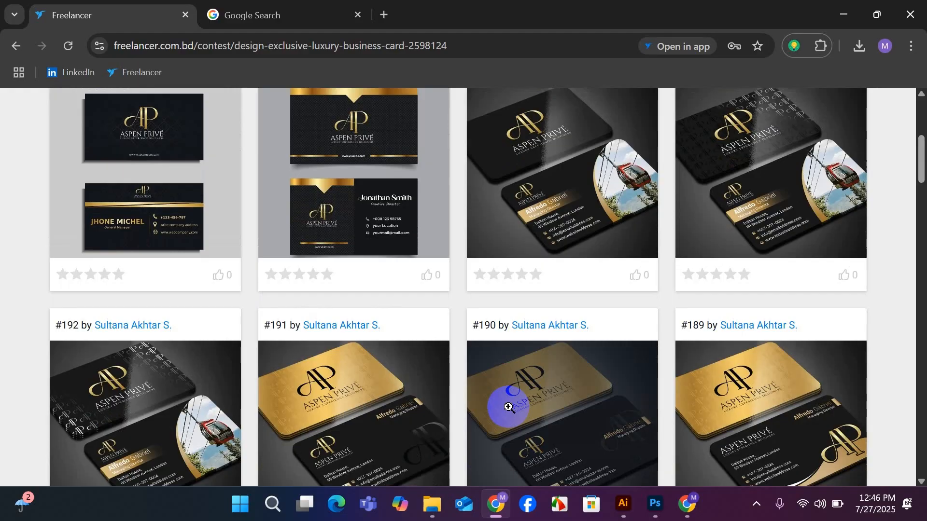
Switch to Illustrator and move the AP monogram image onto the dark business card above the gold wave.
mouse_move(623, 504)
click(609, 451)
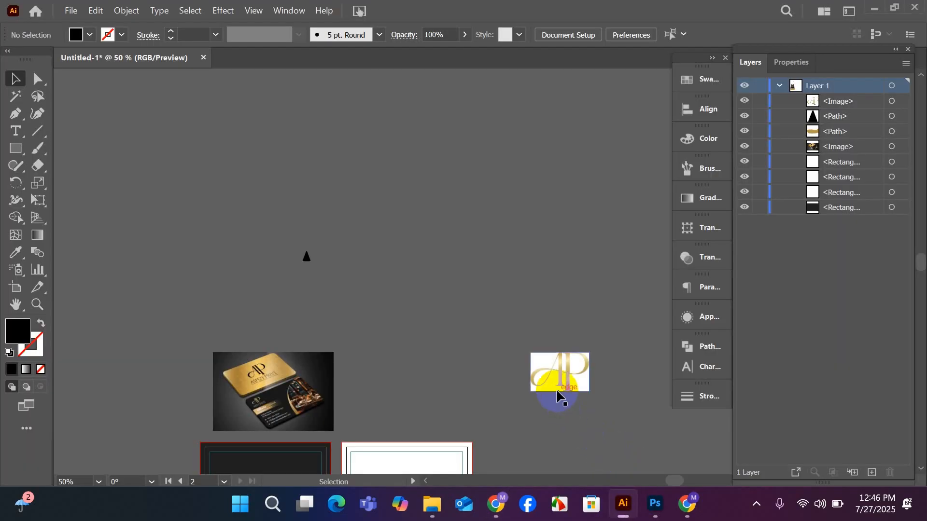
scroll(390, 268, down, 3)
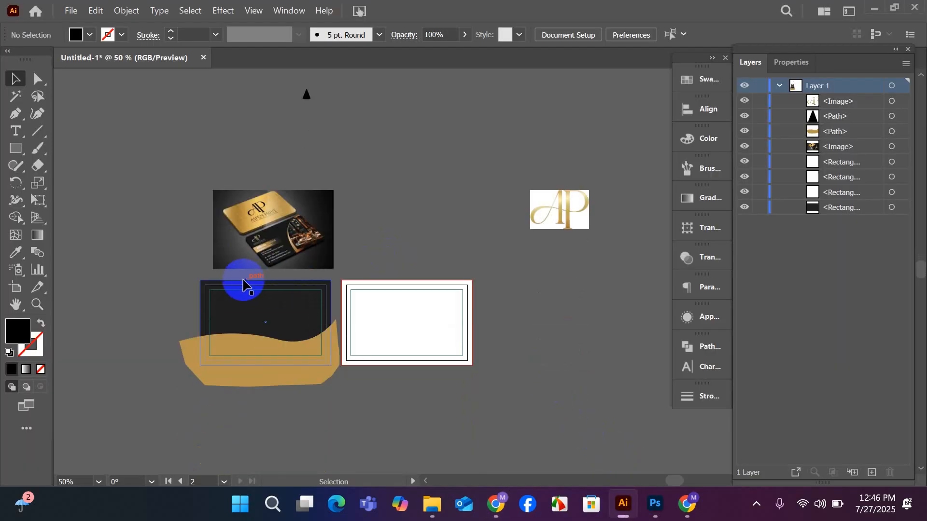
scroll(233, 279, up, 1)
scroll(234, 278, down, 2)
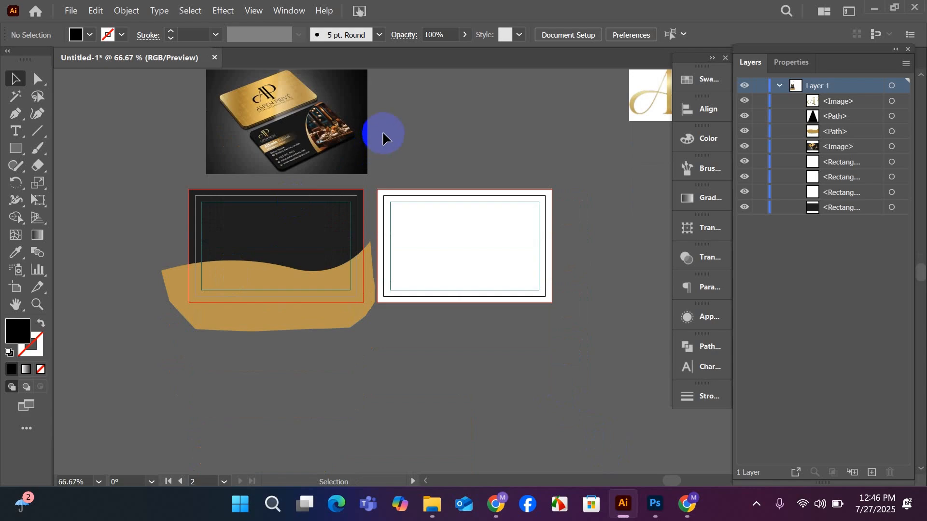
scroll(410, 145, up, 2)
scroll(367, 168, down, 1)
drag(590, 184, 292, 256)
scroll(293, 249, down, 1)
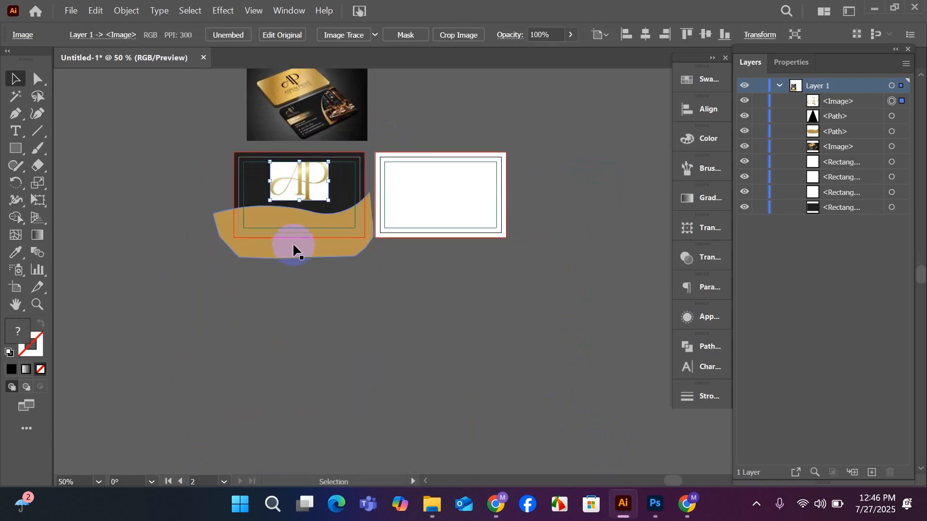
scroll(290, 213, up, 2)
scroll(291, 212, up, 2)
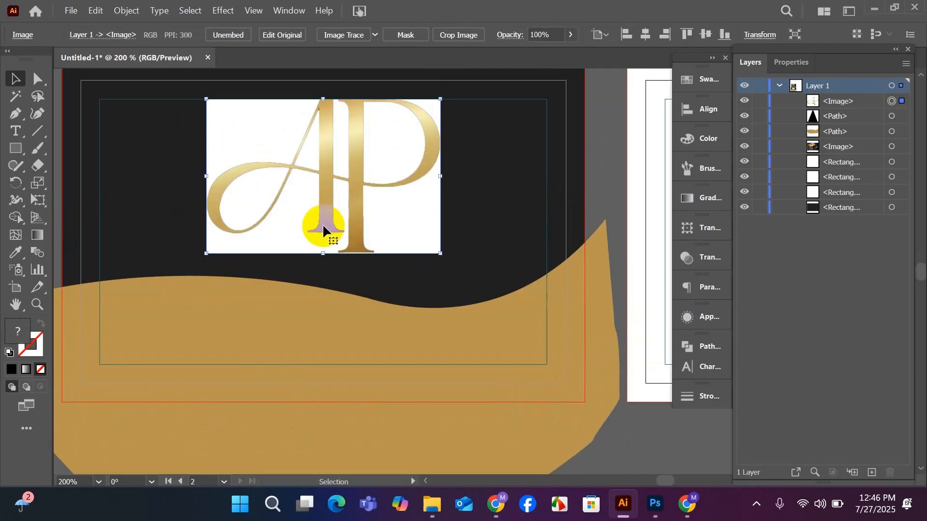
Delete the white-background AP monogram image from the dark card.
drag(323, 224, 336, 227)
key(Delete)
scroll(344, 231, up, 1)
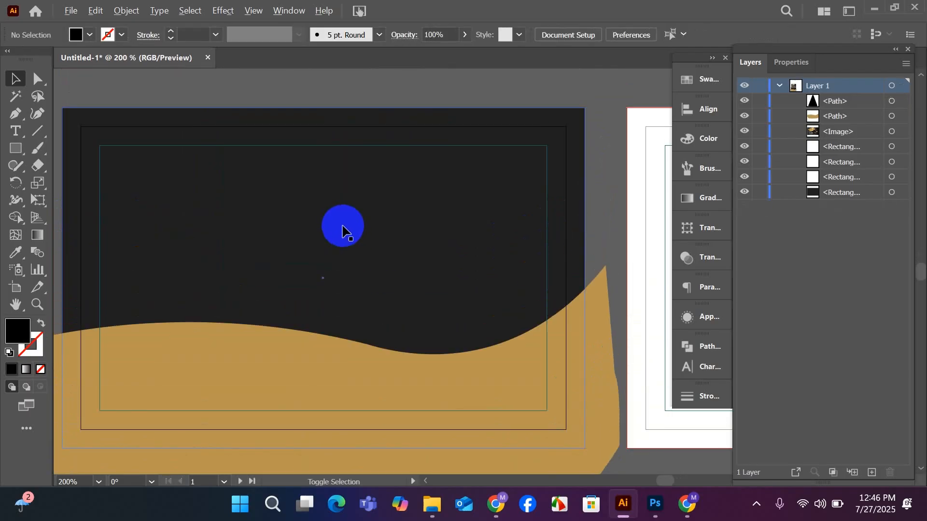
scroll(343, 230, down, 2)
scroll(342, 231, up, 1)
scroll(342, 227, down, 1)
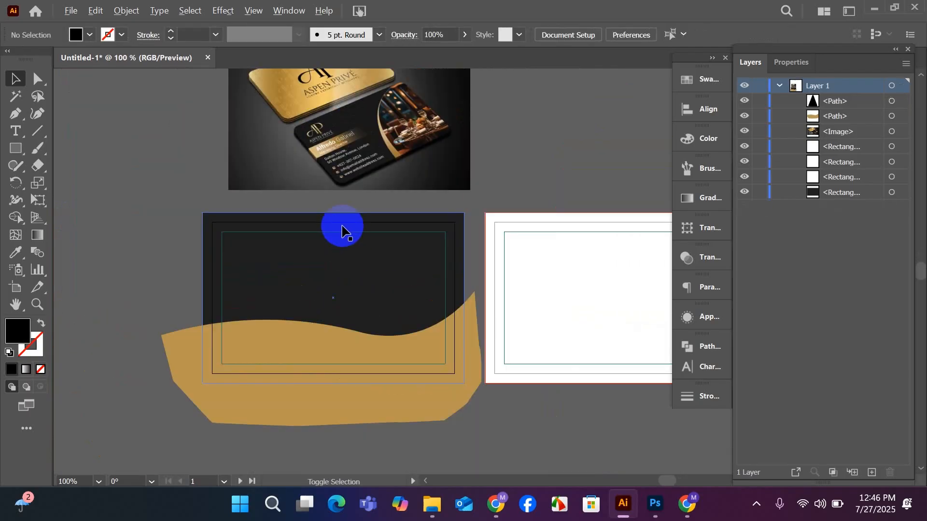
scroll(341, 228, up, 2)
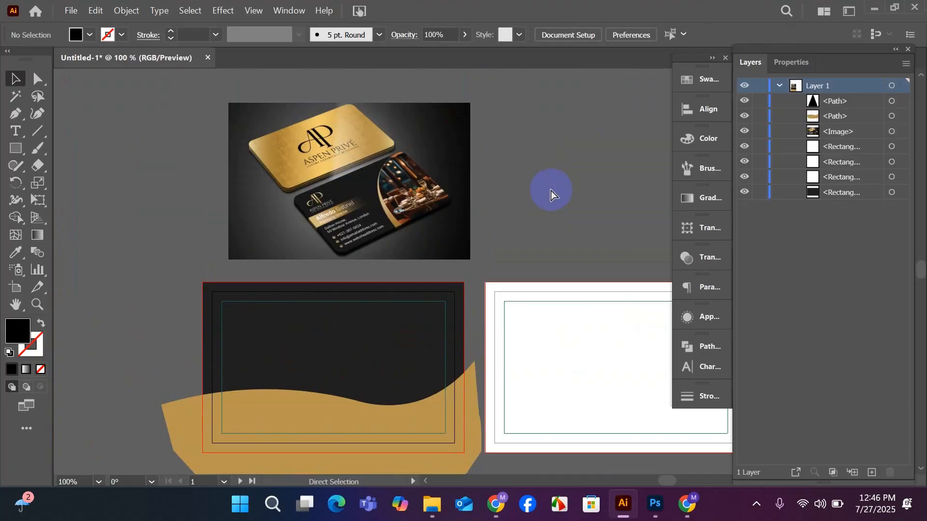
Undo the monogram deletion and placement and all logo tracing edits, back to the original linked logo file.
key(ctrl+z)
key(ctrl+z)
key(ctrl+z)
key(ctrl+z)
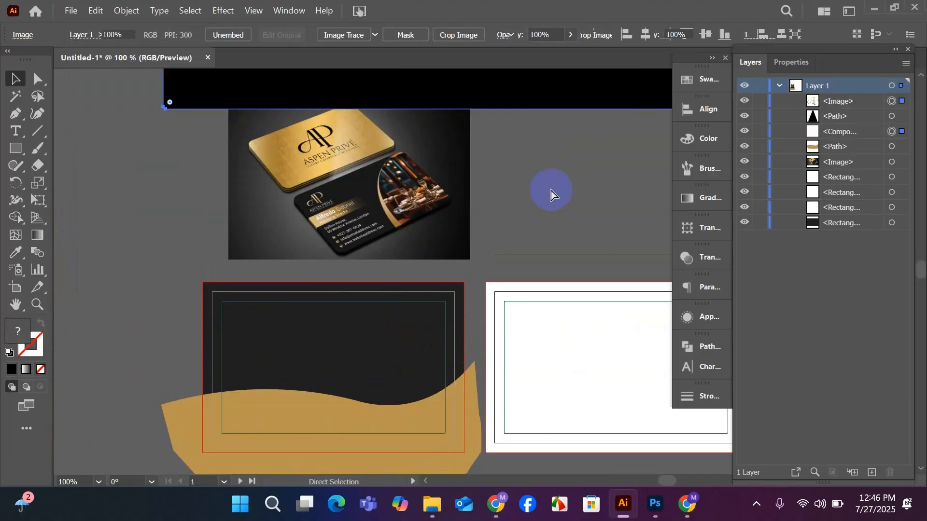
scroll(476, 206, down, 2)
scroll(476, 206, up, 3)
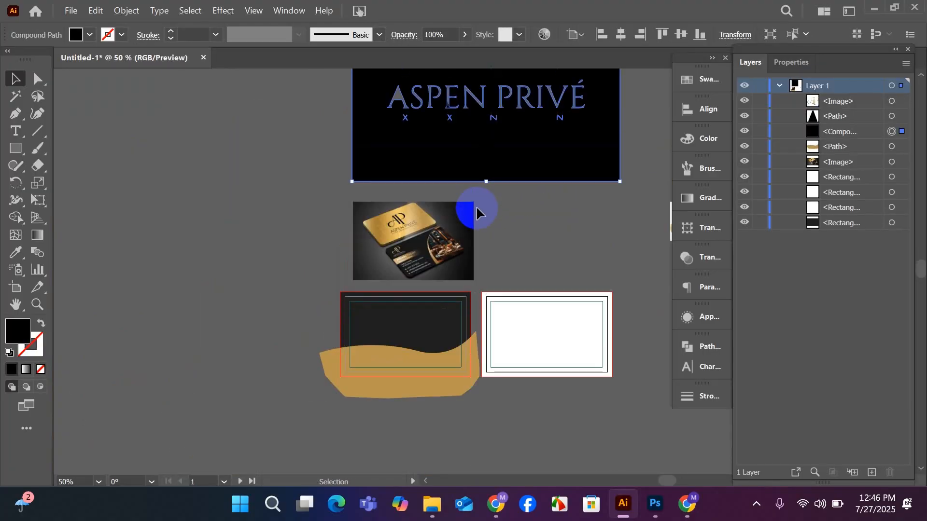
key(ctrl+z)
key(ctrl+z)
key(ctrl+z)
key(ctrl+z)
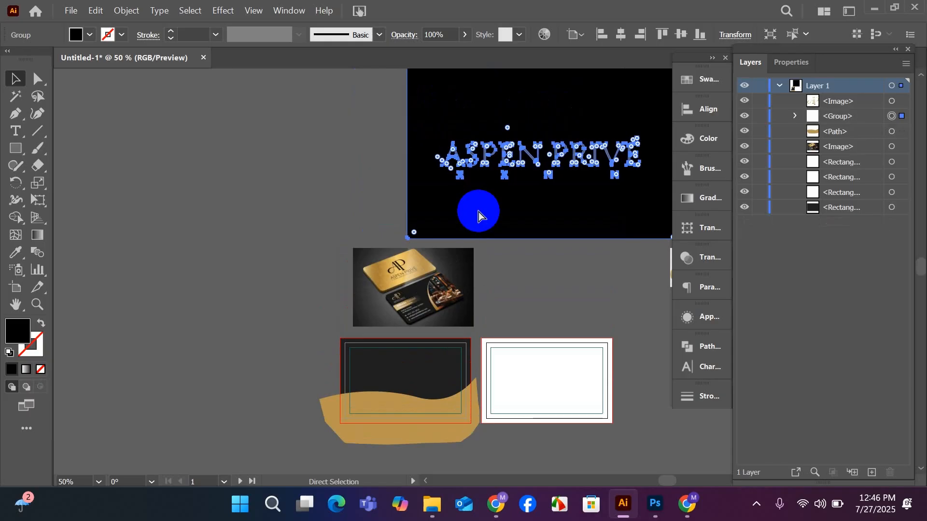
key(ctrl+z)
key(ctrl+z)
key(ctrl+z)
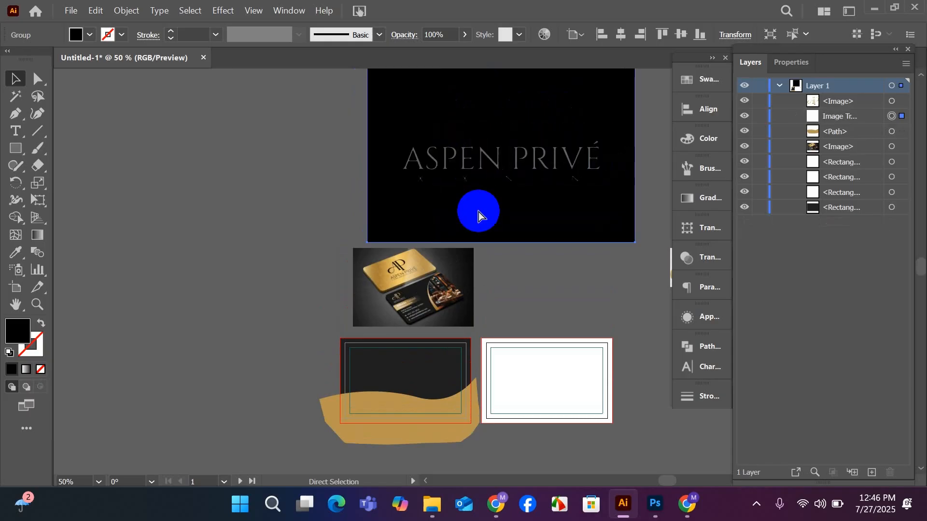
key(ctrl+z)
Move the linked logo file PNG (1).png clear of the artboards and embed it in the document.
click(209, 232)
drag(527, 156, 255, 251)
click(239, 35)
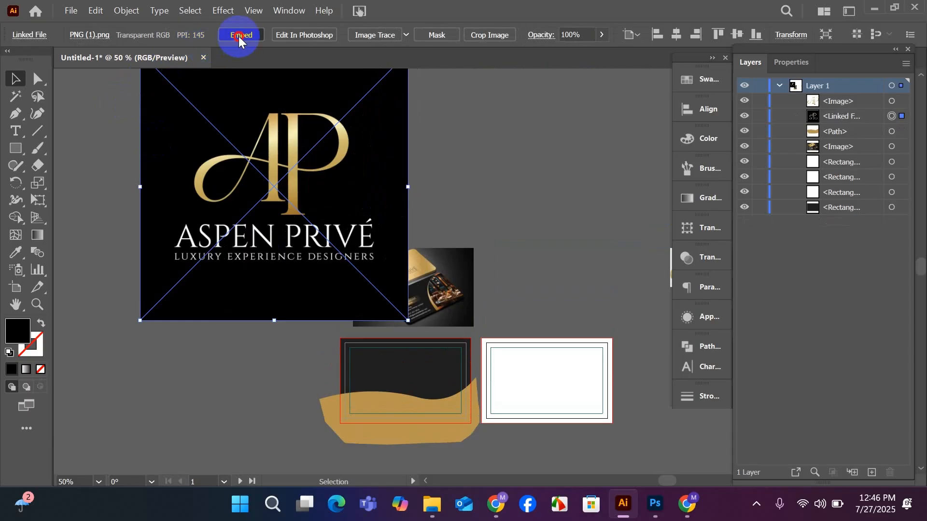
Examine the gold AP monogram and lettering of the embedded logo image up close.
scroll(244, 174, up, 2)
scroll(256, 198, up, 2)
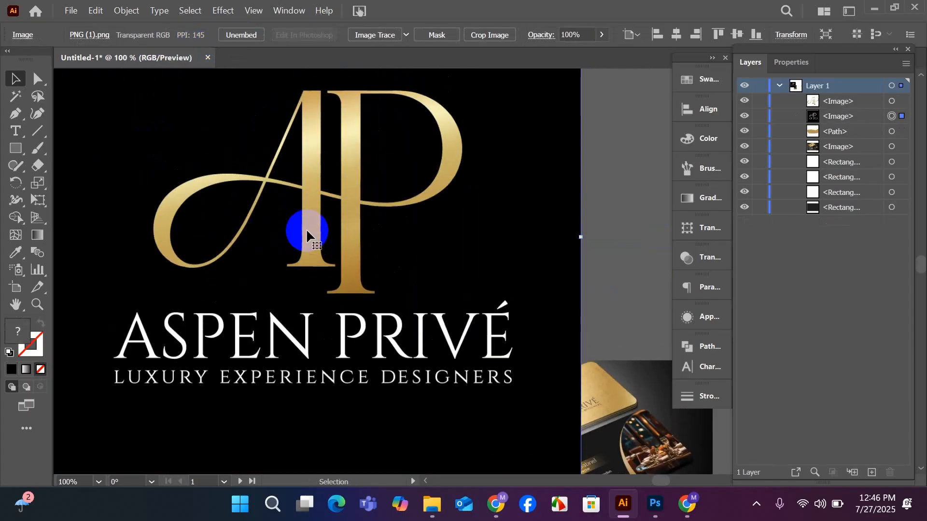
scroll(306, 235, down, 1)
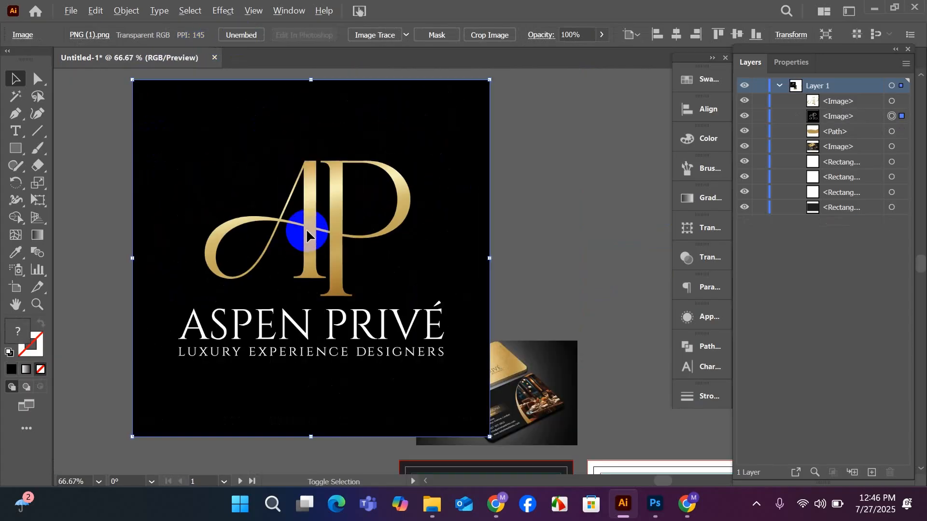
click(534, 253)
scroll(311, 221, up, 1)
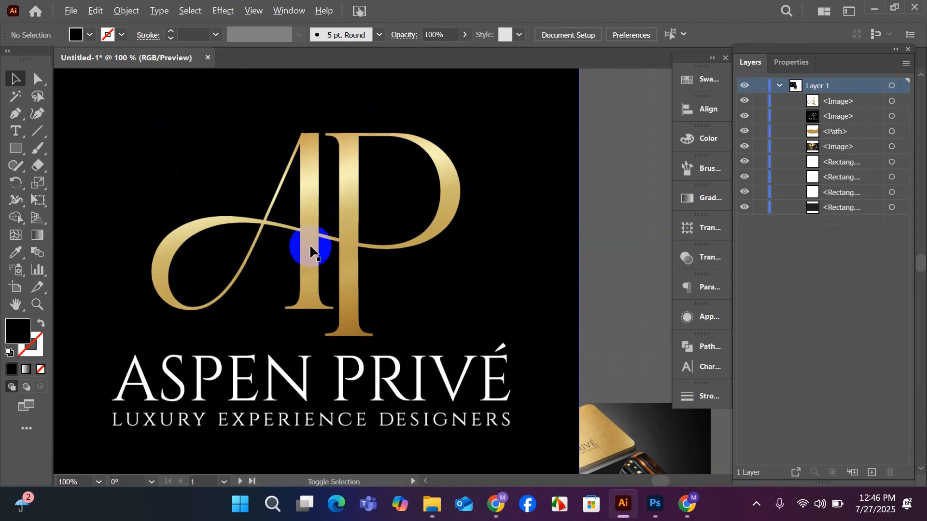
scroll(311, 250, up, 1)
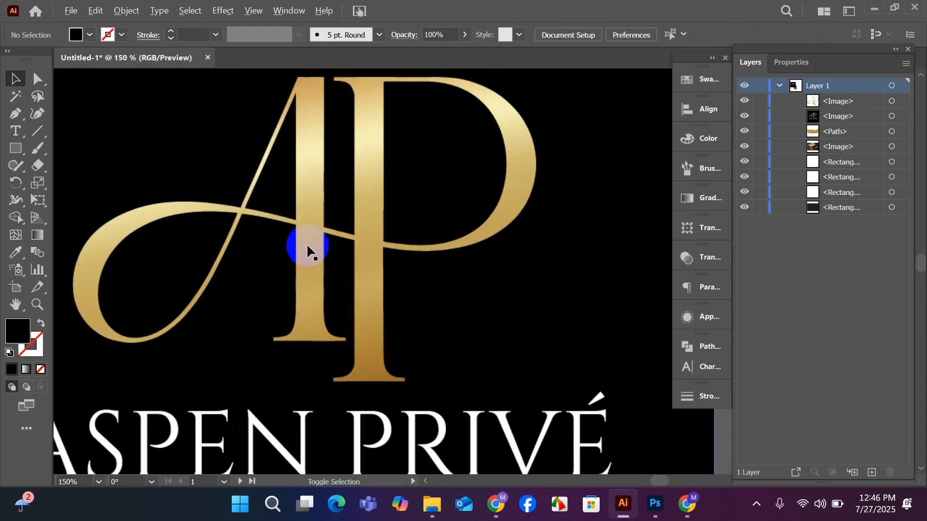
scroll(306, 244, up, 1)
click(437, 350)
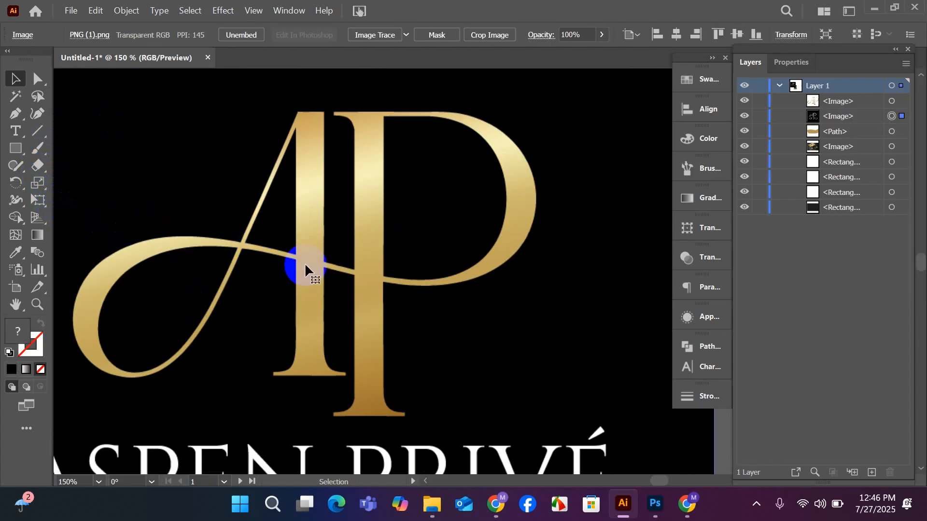
scroll(306, 265, down, 1)
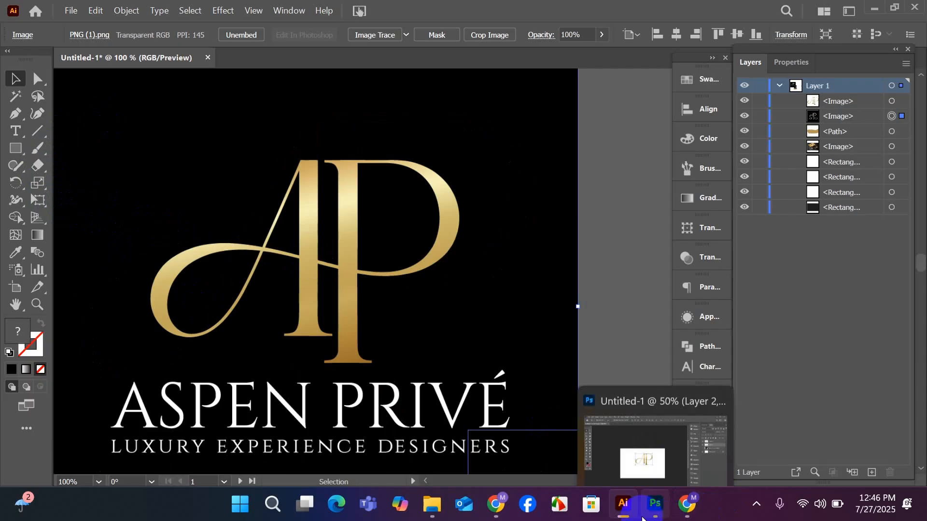
Switch to Photoshop, reposition the AP monogram layer on the white canvas and deselect it.
click(640, 436)
drag(387, 250, 379, 274)
scroll(399, 265, up, 1)
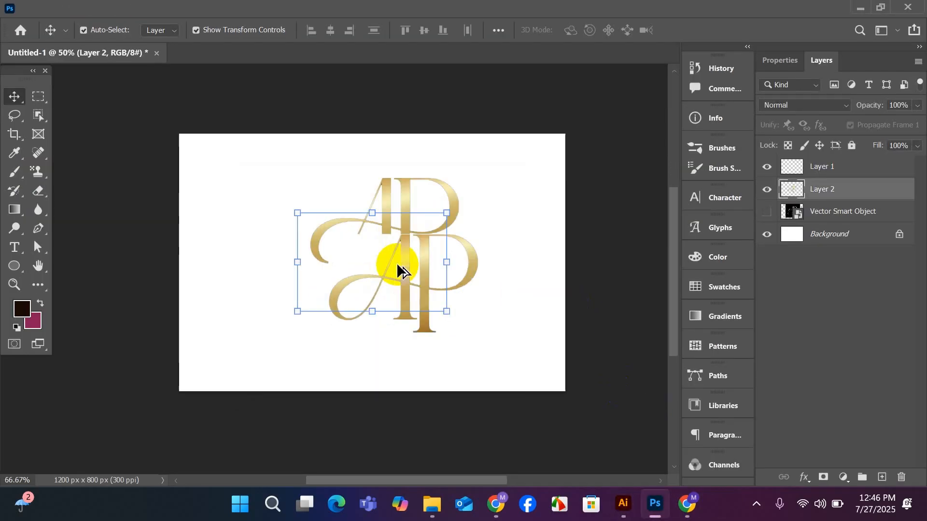
click(429, 238)
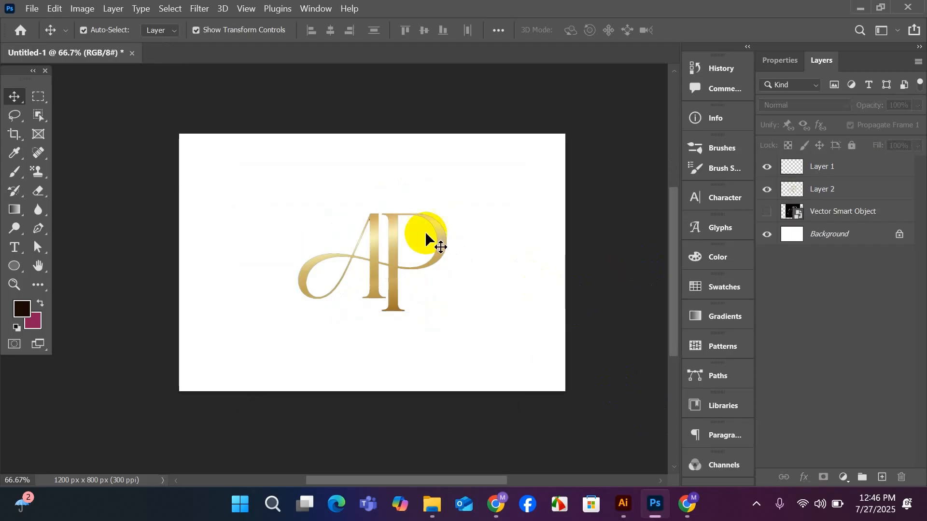
Add a new layer and fill it with the dark brown foreground colour 190b05.
click(28, 307)
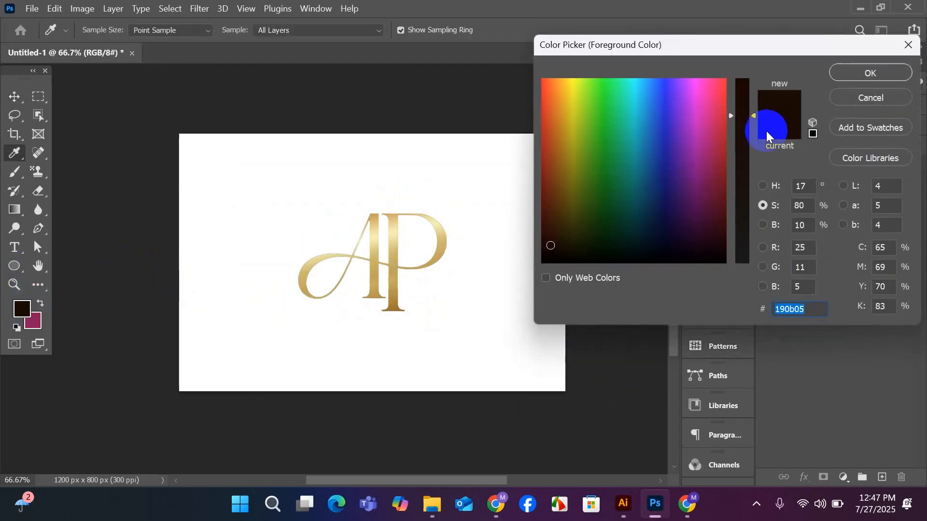
click(870, 98)
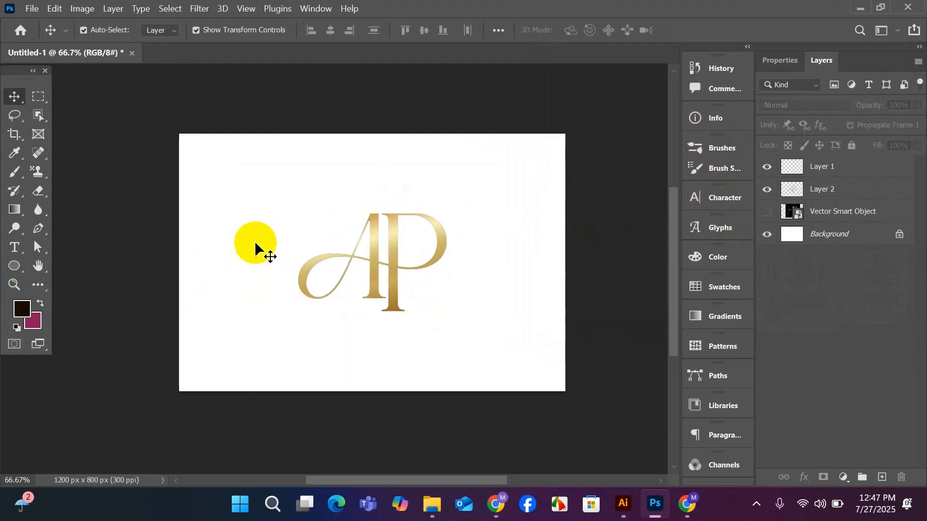
scroll(227, 275, down, 1)
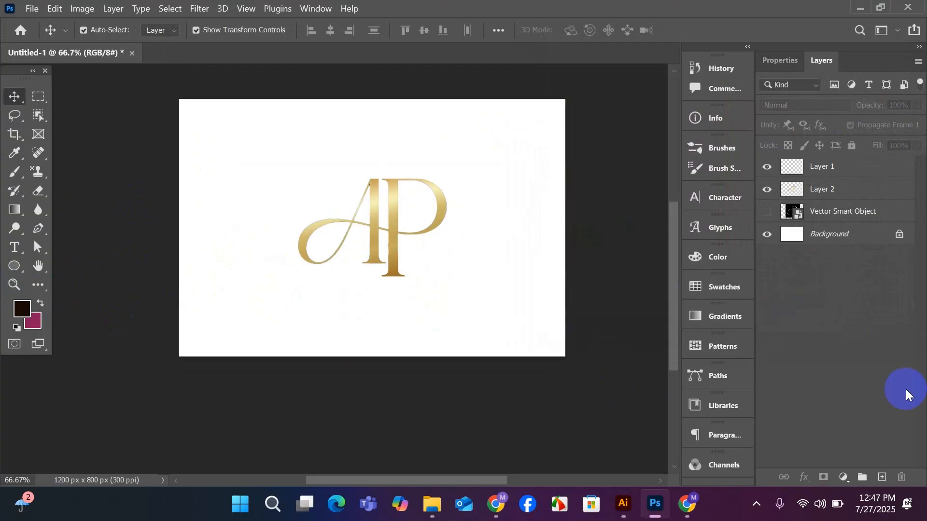
click(882, 477)
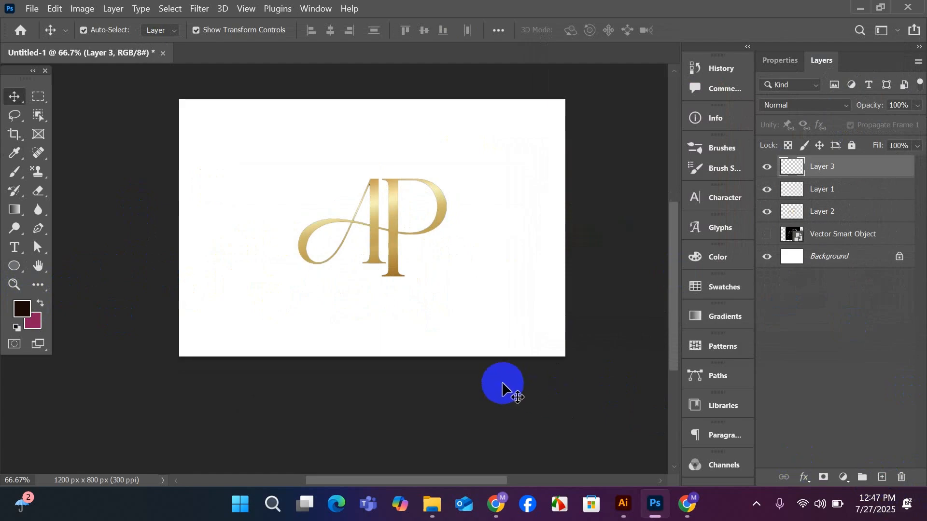
key(alt+BackSpace)
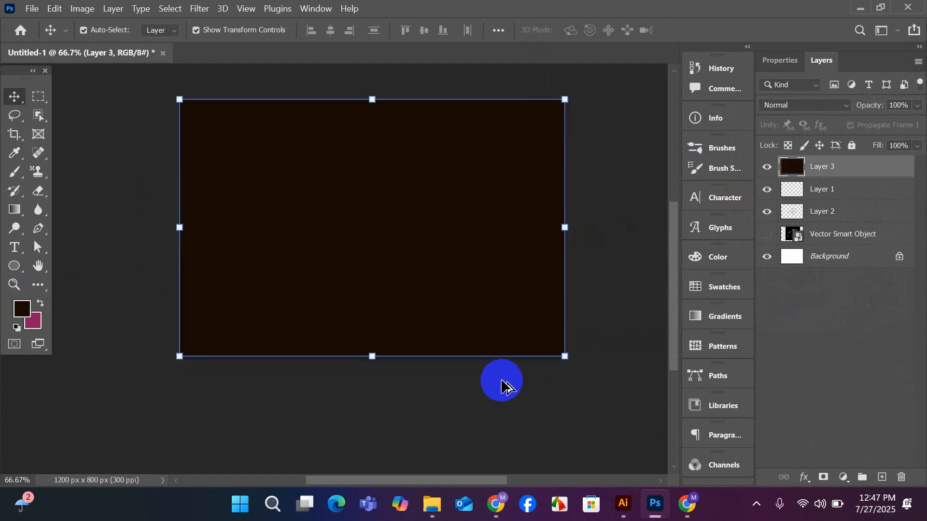
click(630, 319)
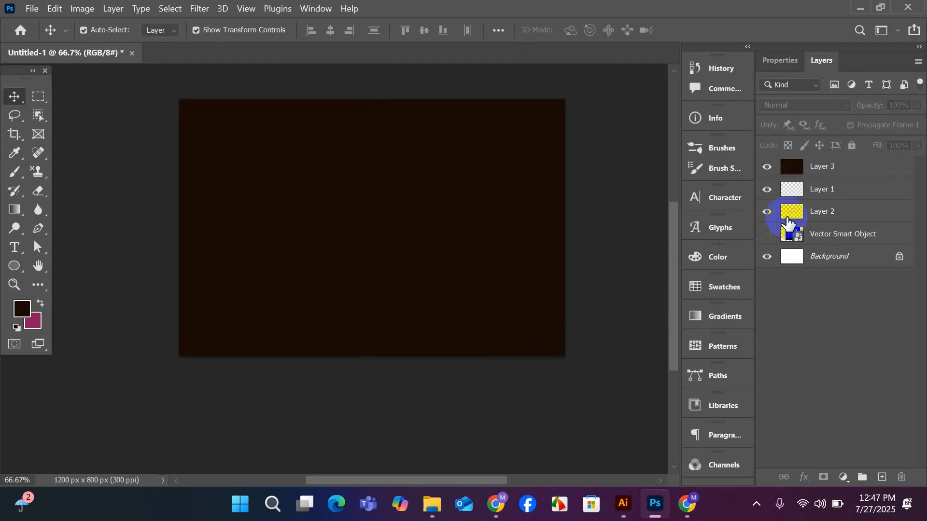
Move Layer 1 and the AP monogram layer above the dark filled Layer 3, with the monogram topmost.
drag(835, 191, 840, 172)
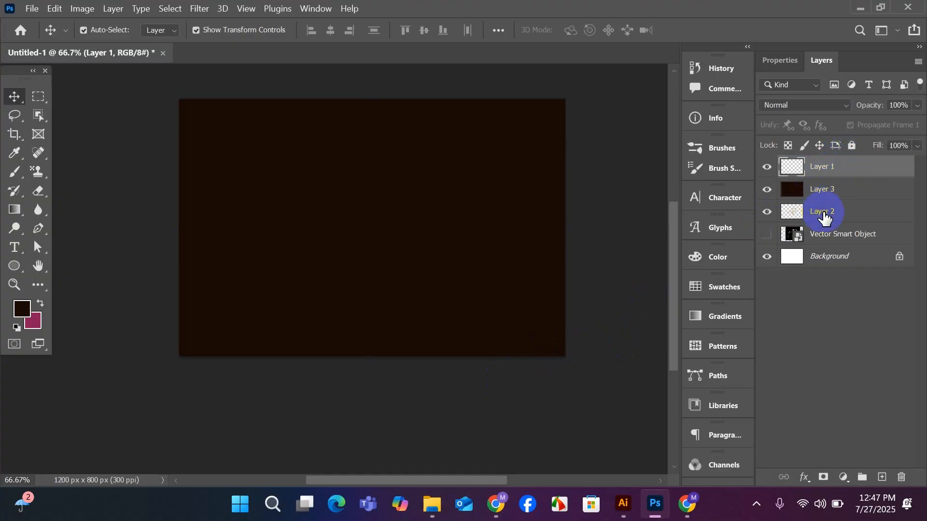
drag(825, 216, 834, 157)
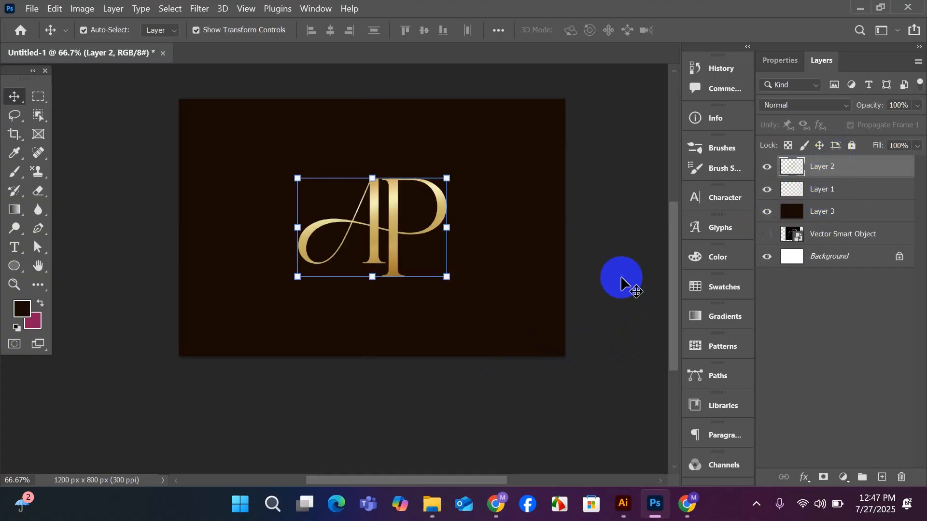
click(621, 283)
Shift the AP monogram slightly upward from its centred position on the dark canvas.
scroll(611, 276, up, 1)
click(392, 267)
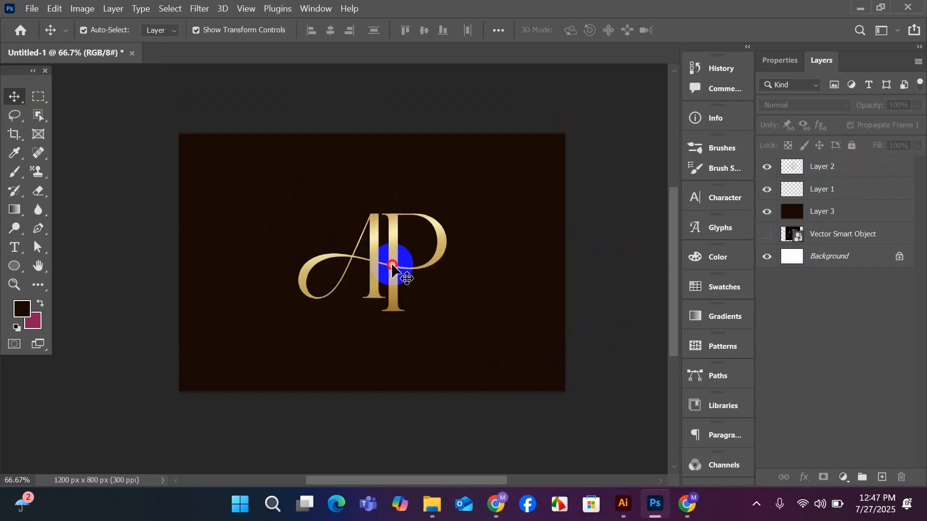
drag(392, 267, 374, 265)
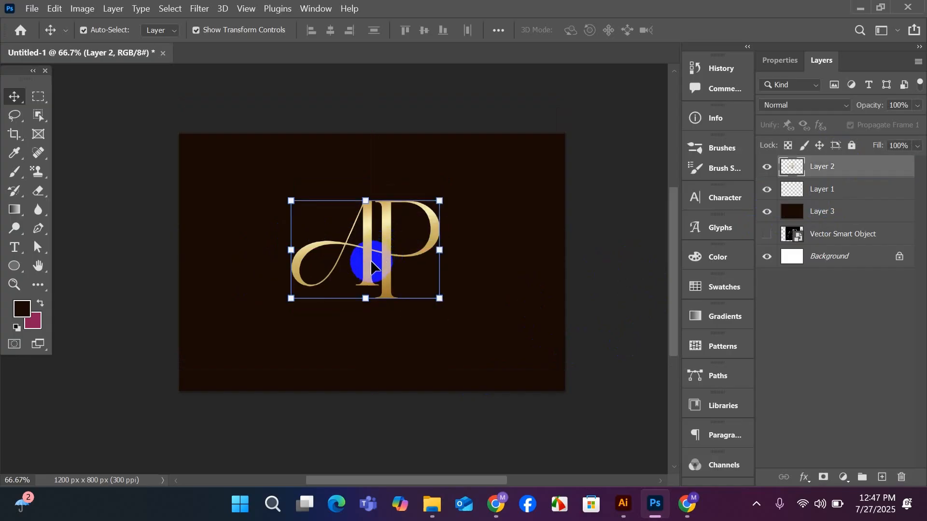
scroll(371, 265, up, 1)
click(315, 145)
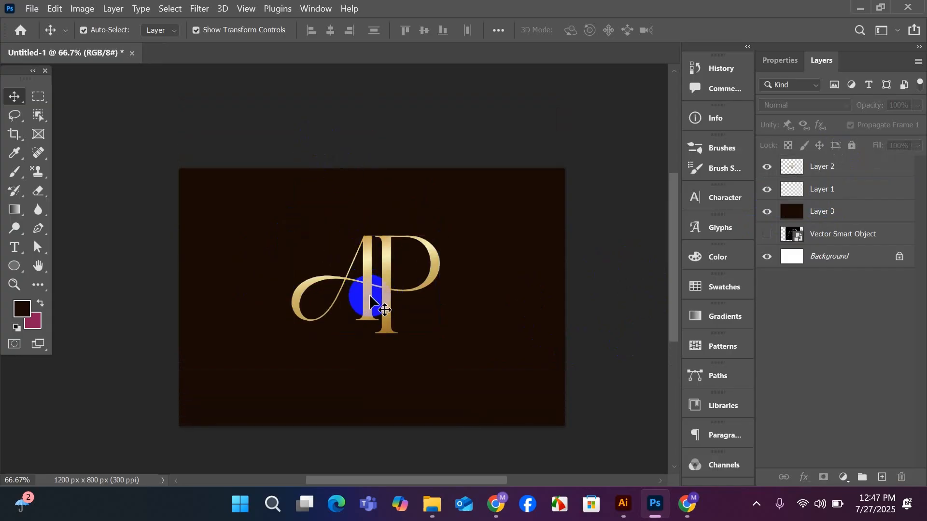
drag(370, 301, 383, 289)
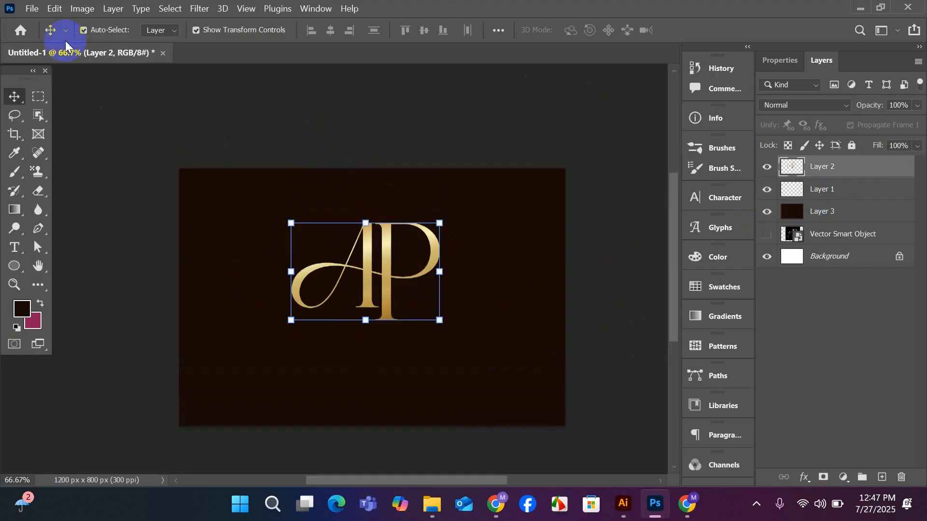
Create a new 3.2 x 2 inch document at 300 pixels/inch in RGB with artboards enabled.
click(32, 9)
click(42, 23)
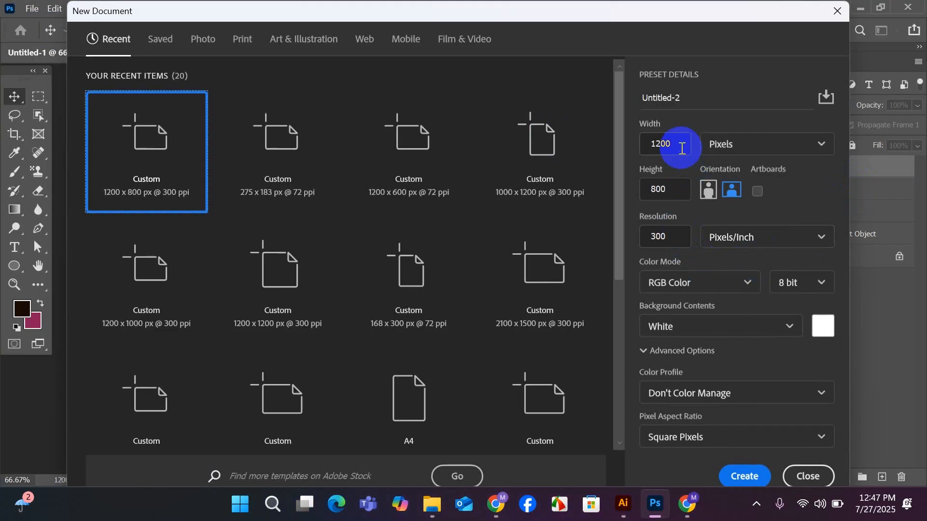
click(822, 144)
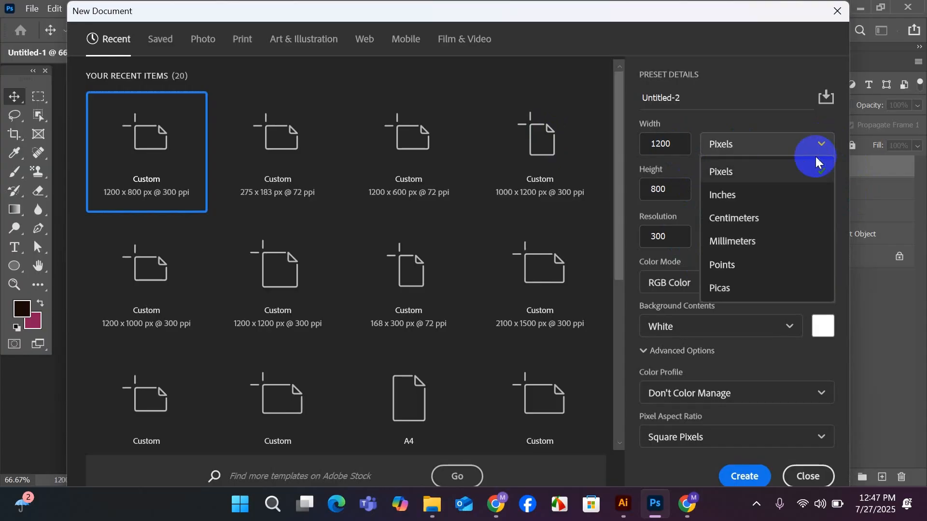
click(742, 205)
click(651, 146)
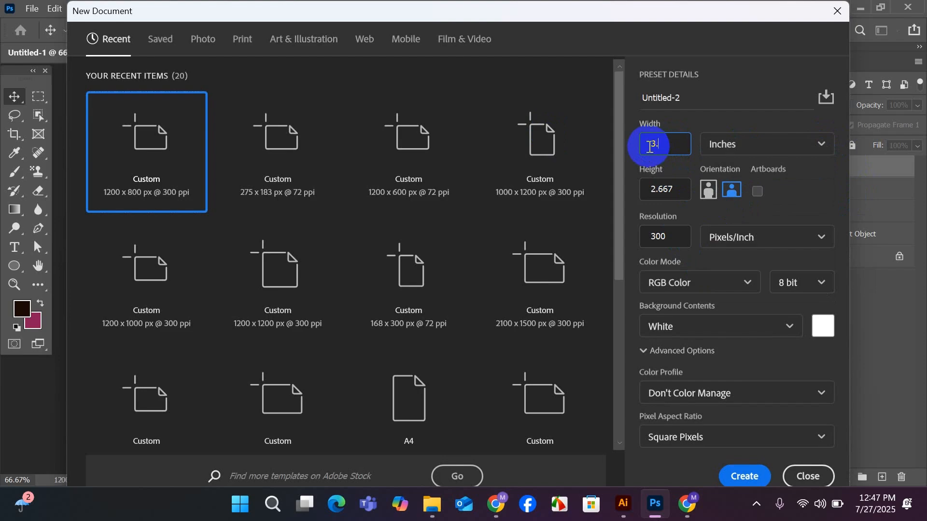
double_click(670, 190)
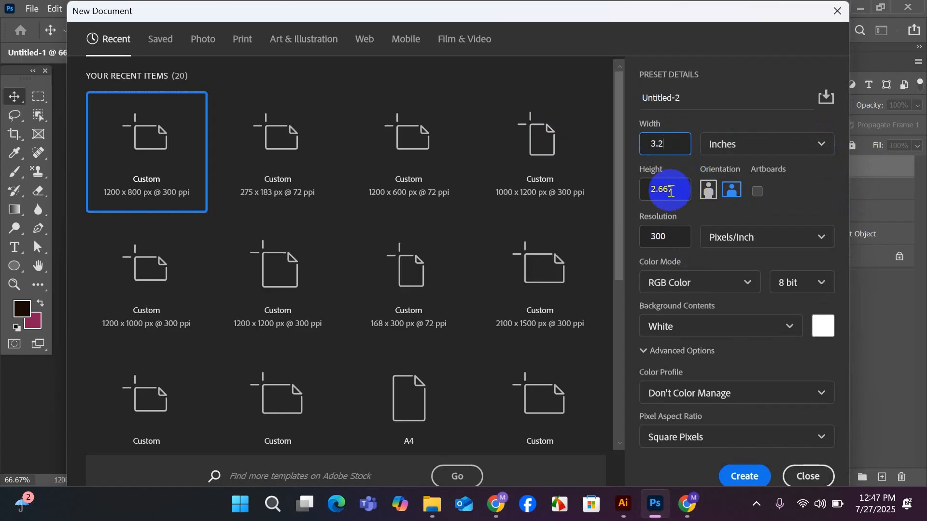
drag(675, 190, 633, 197)
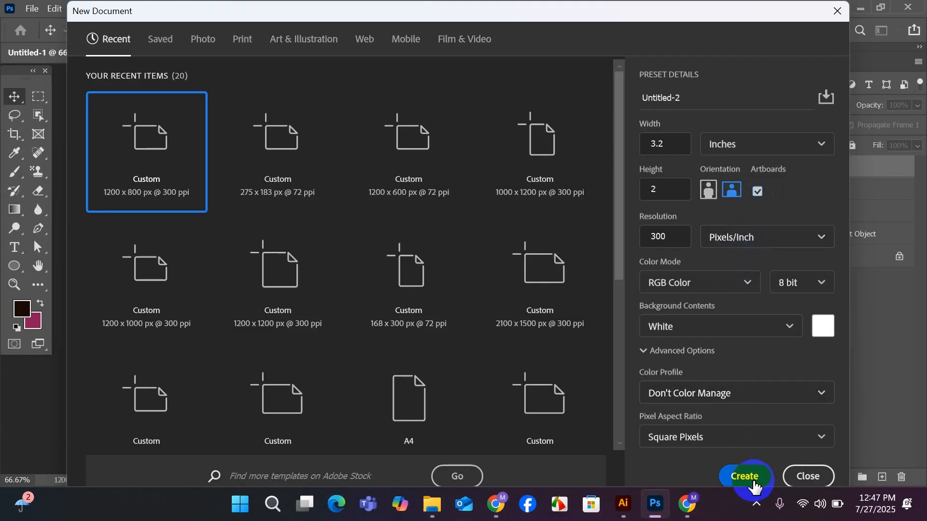
click(746, 477)
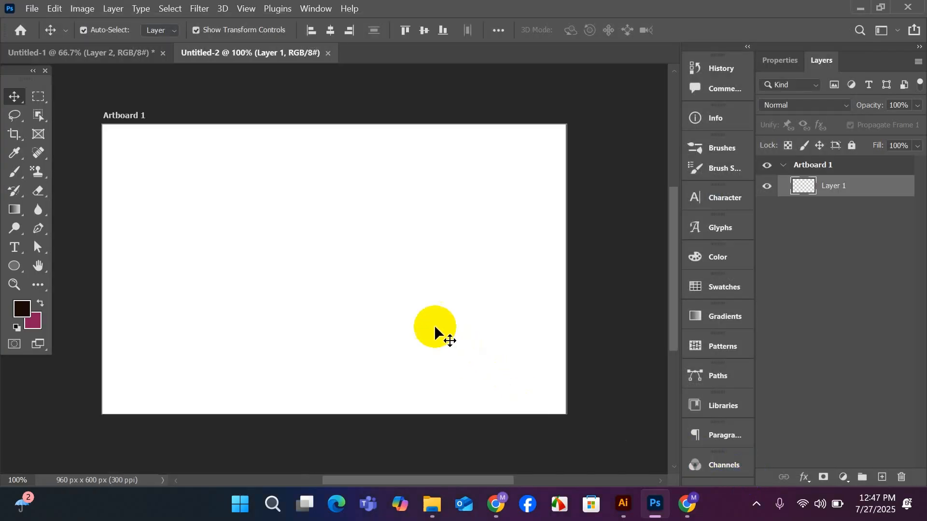
Duplicate Artboard 1 and place the copy beside it on the right.
scroll(408, 297, down, 1)
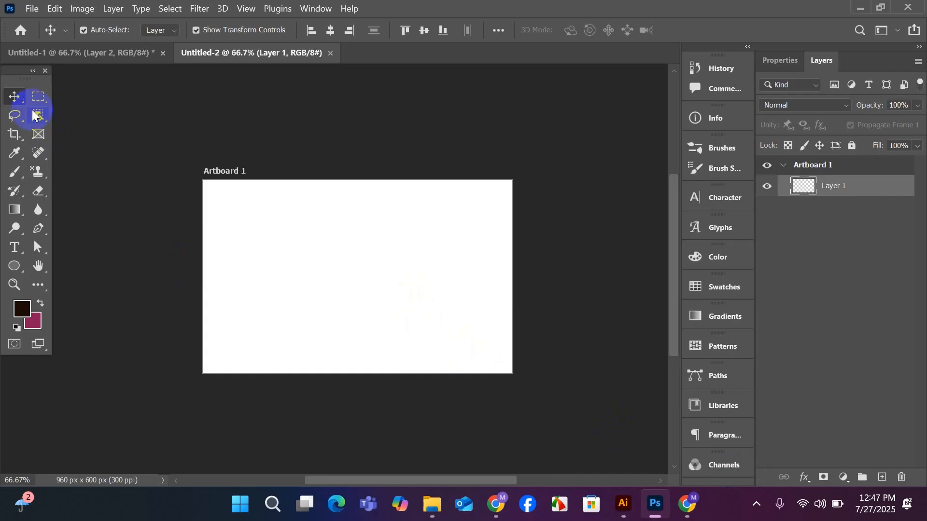
drag(19, 104, 41, 108)
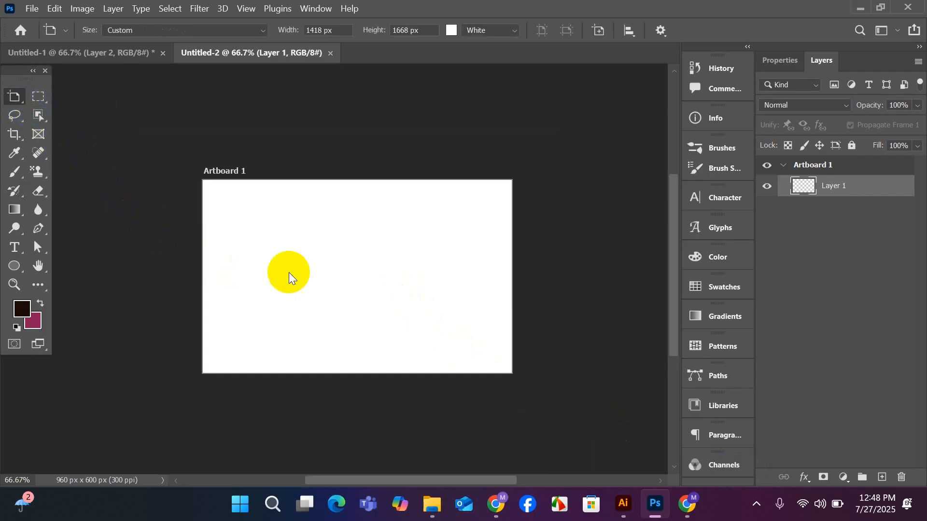
click(306, 265)
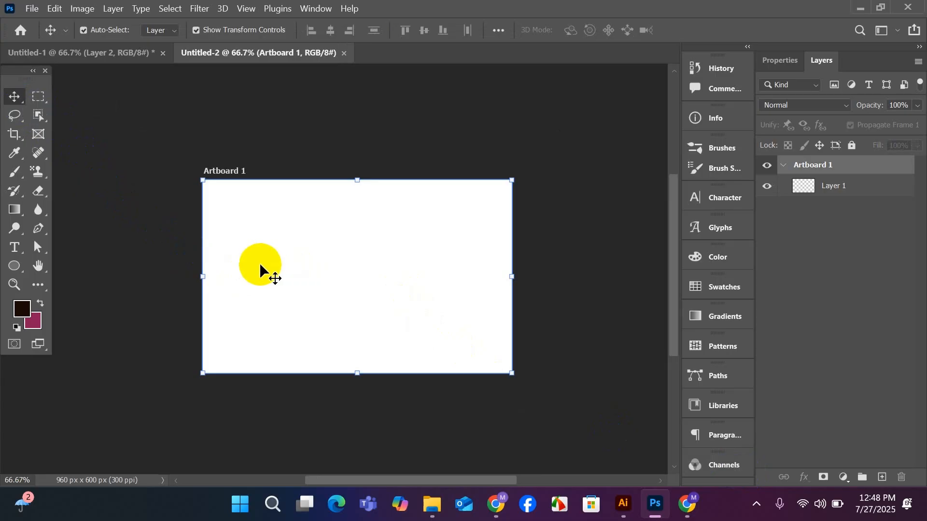
scroll(250, 263, down, 1)
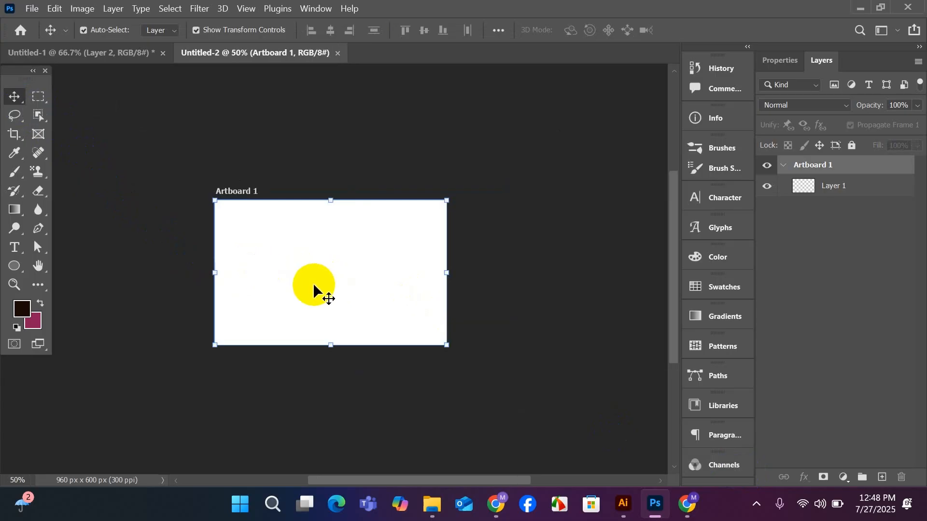
drag(311, 288, 556, 288)
drag(428, 318, 316, 309)
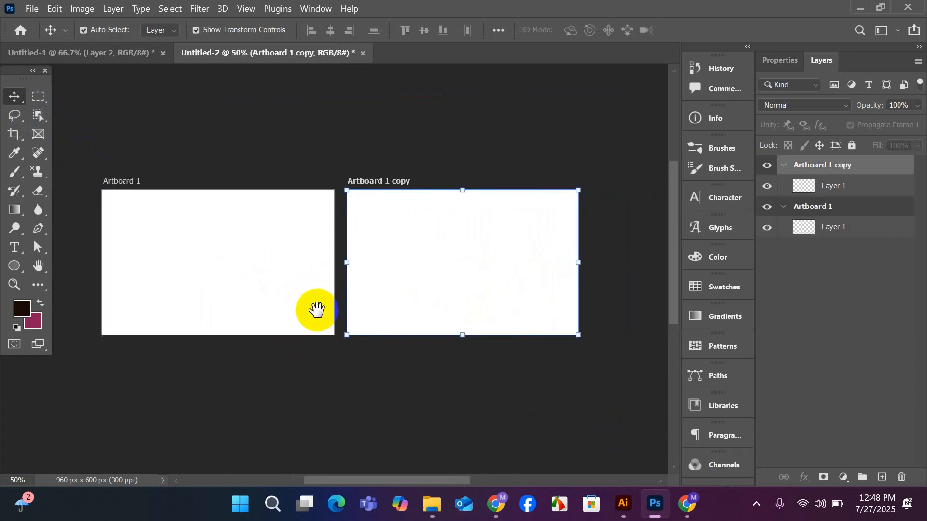
Nudge the copied artboard to the right to widen the gap between both artboards, and deselect it.
drag(415, 299, 420, 279)
click(402, 281)
drag(394, 274, 394, 275)
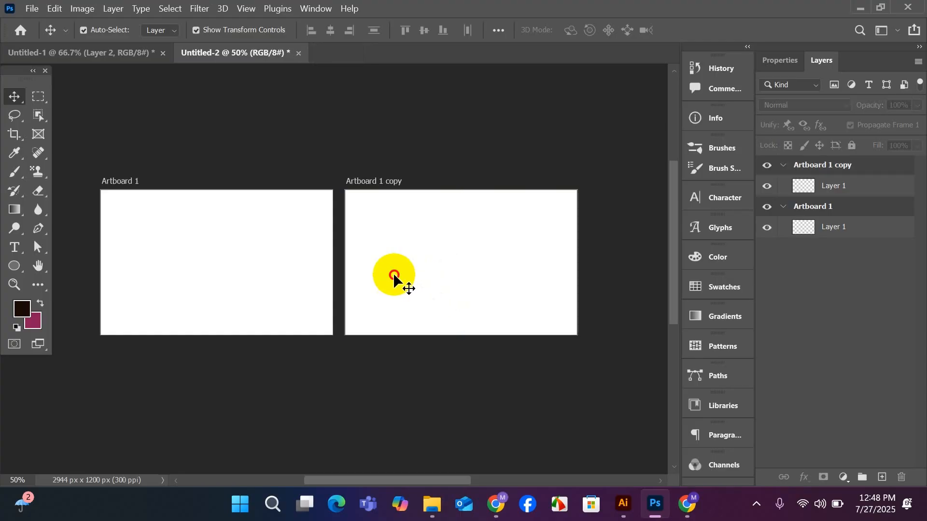
click(394, 274)
key(shift+Right)
key(shift+Right)
key(shift+Right)
key(shift+Right)
key(shift+Right)
key(shift+Right)
key(shift+Right)
key(shift+Right)
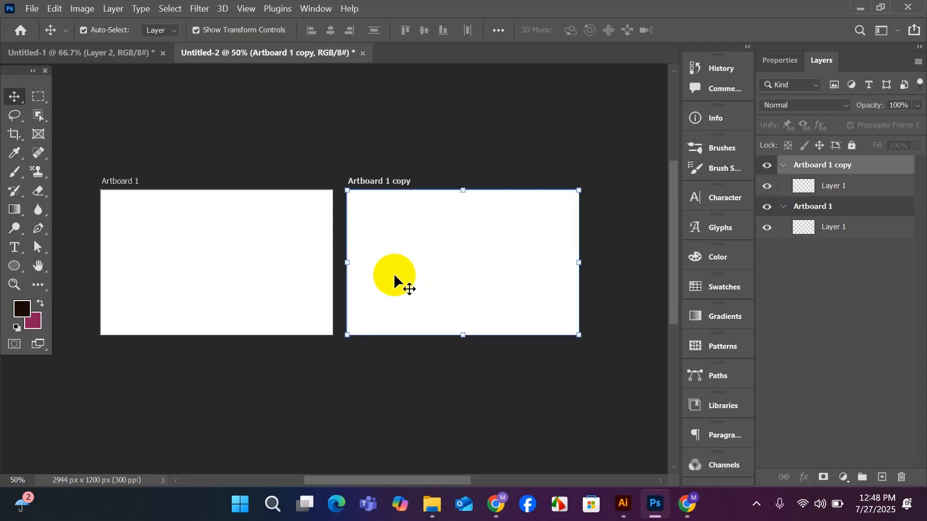
key(shift+Right)
key(shift+Right)
key(shift+Right)
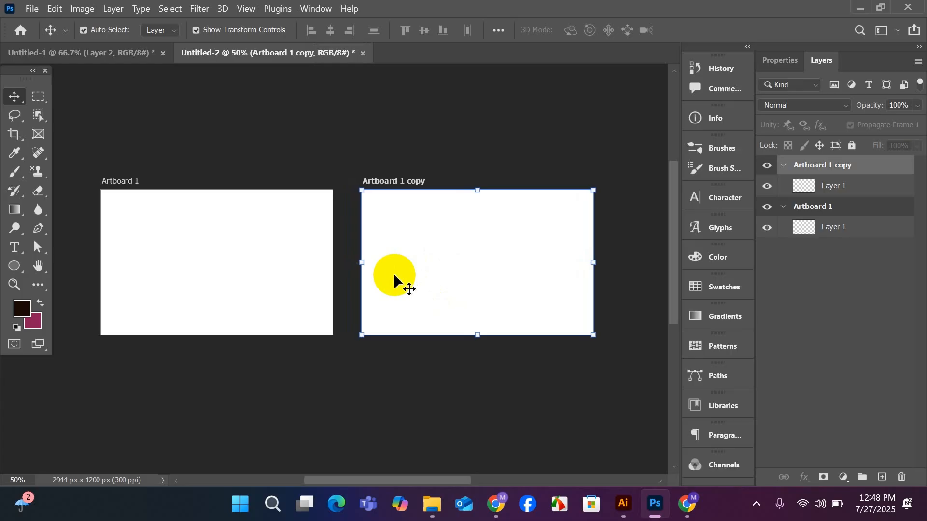
click(12, 99)
click(127, 130)
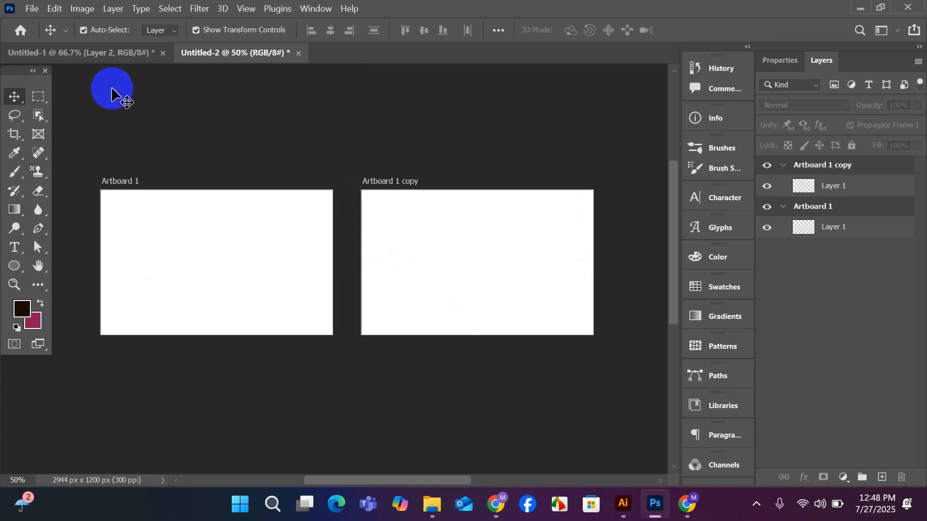
Copy the AP monogram layer from Untitled-1 into Artboard 1 of Untitled-2 and position it slightly above the centre.
click(120, 54)
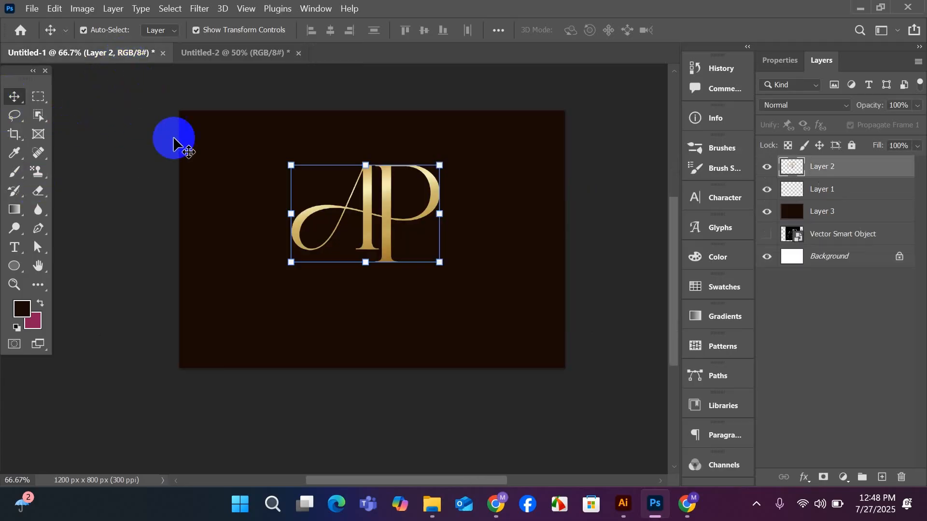
drag(368, 218, 162, 270)
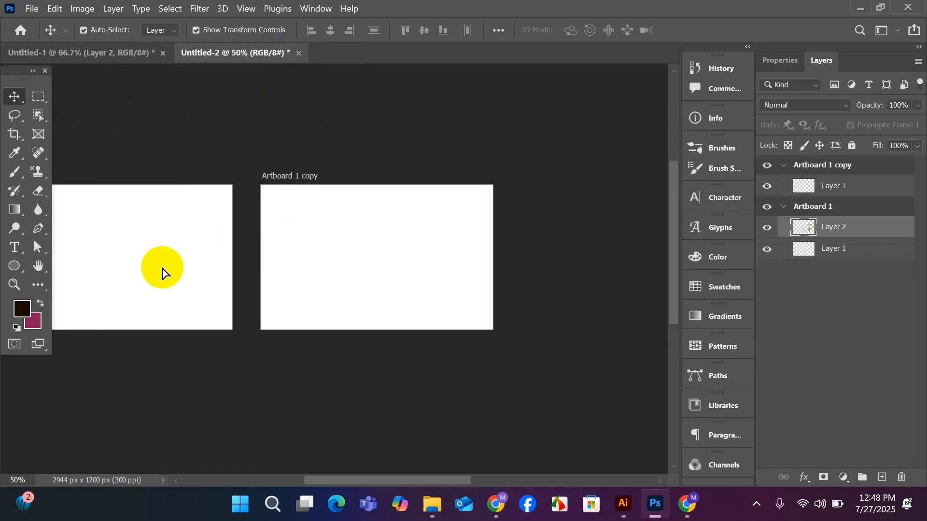
drag(201, 341, 389, 352)
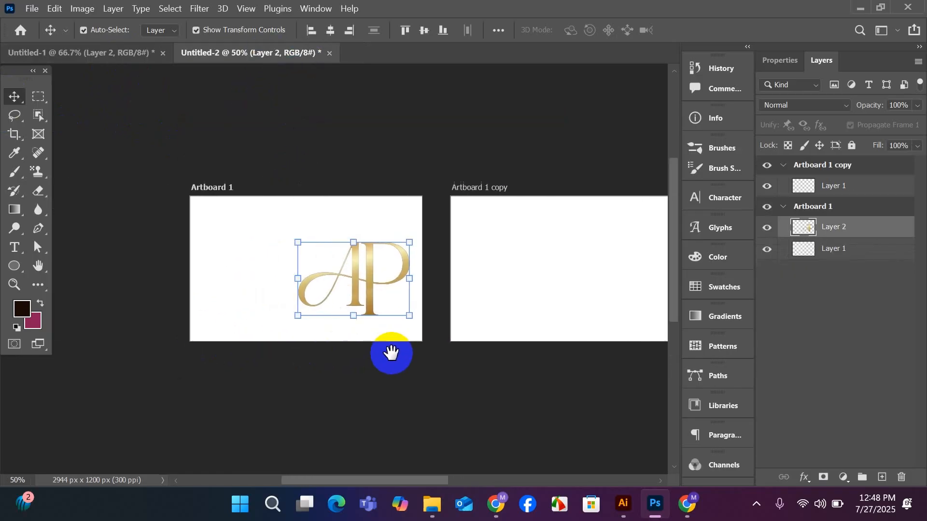
scroll(331, 317, up, 1)
drag(391, 273, 322, 250)
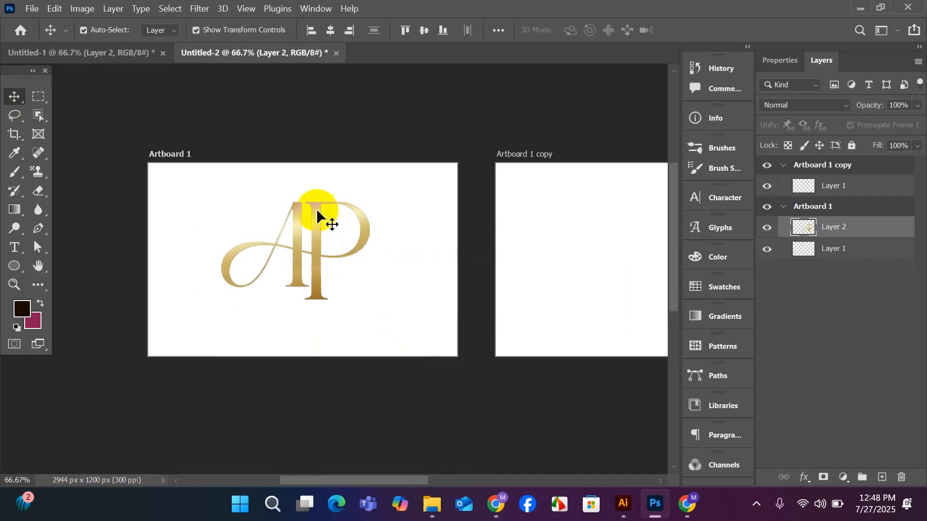
click(324, 120)
scroll(497, 335, up, 1)
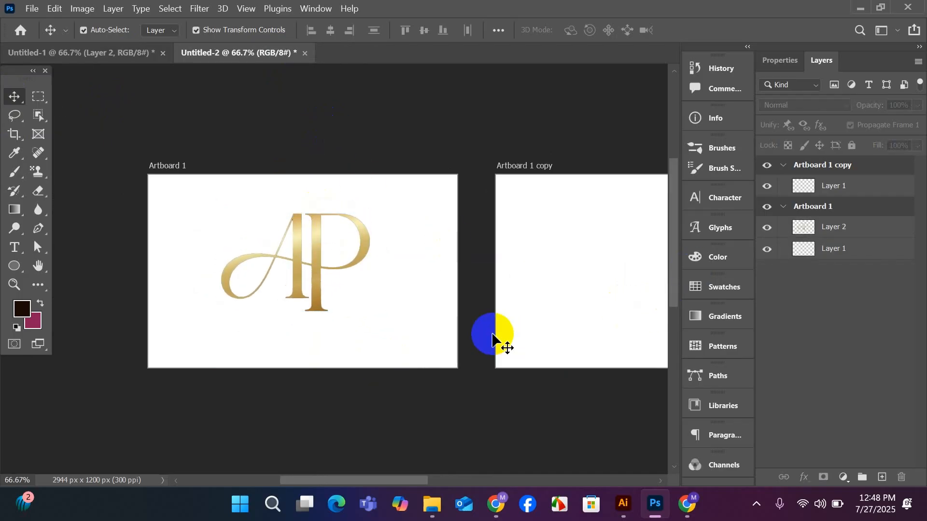
Select Artboard 1 and switch to the Freelancer contest entries in Chrome for reference.
click(365, 344)
scroll(365, 344, down, 2)
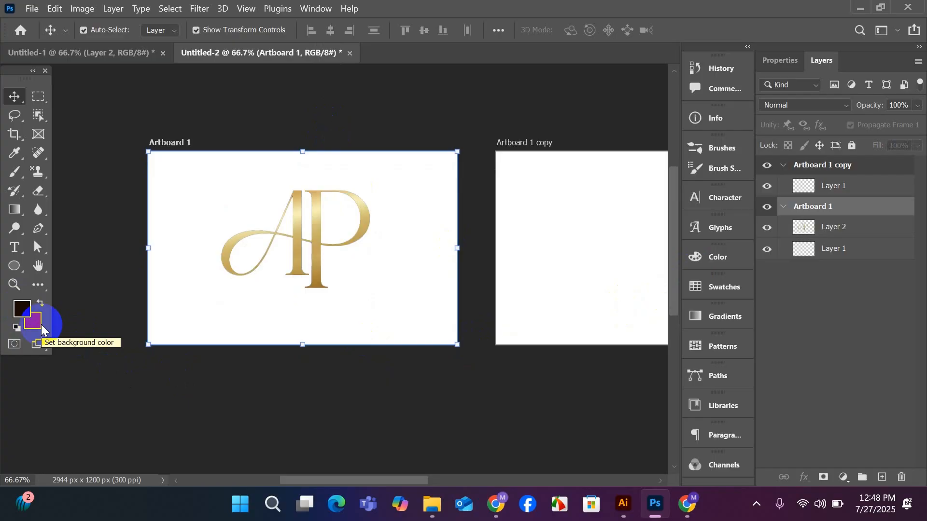
mouse_move(494, 515)
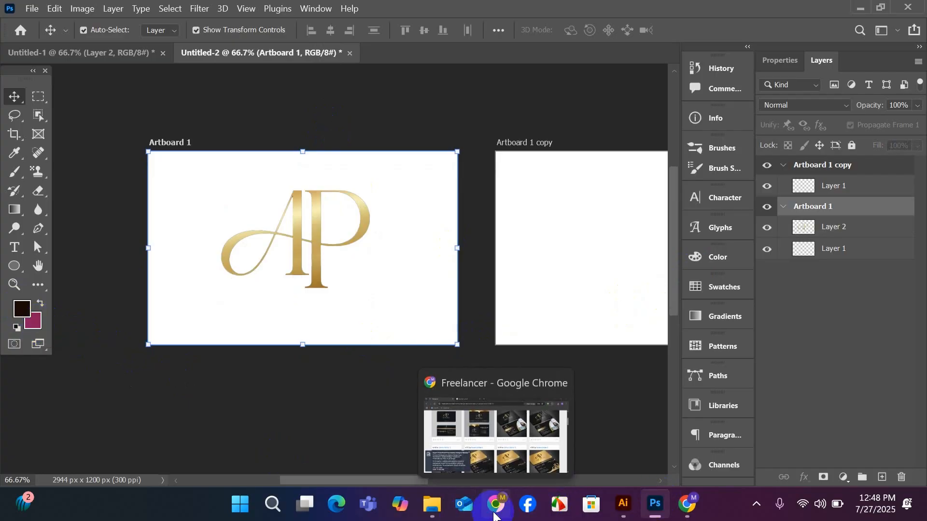
click(479, 437)
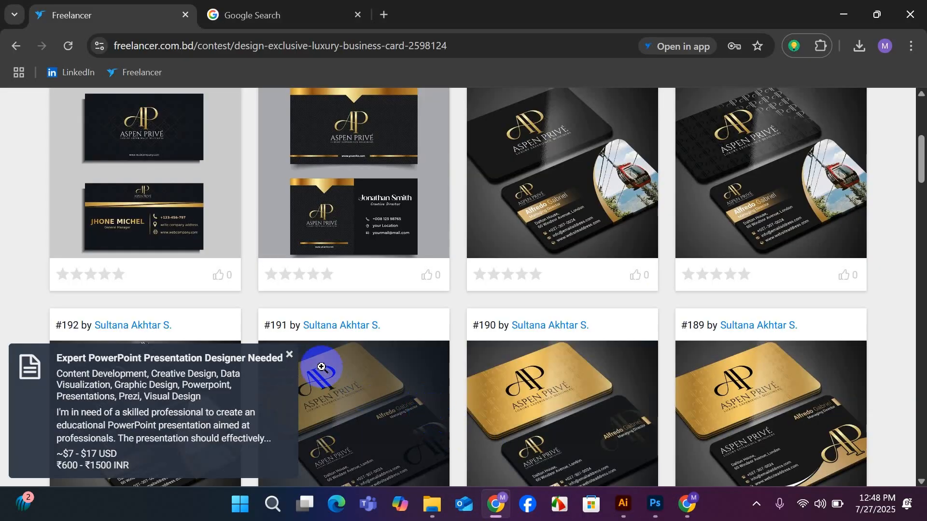
Look over the newest contest entries, leave the contest page and open Freelancer's contest listings for business card design.
click(290, 354)
scroll(256, 321, up, 5)
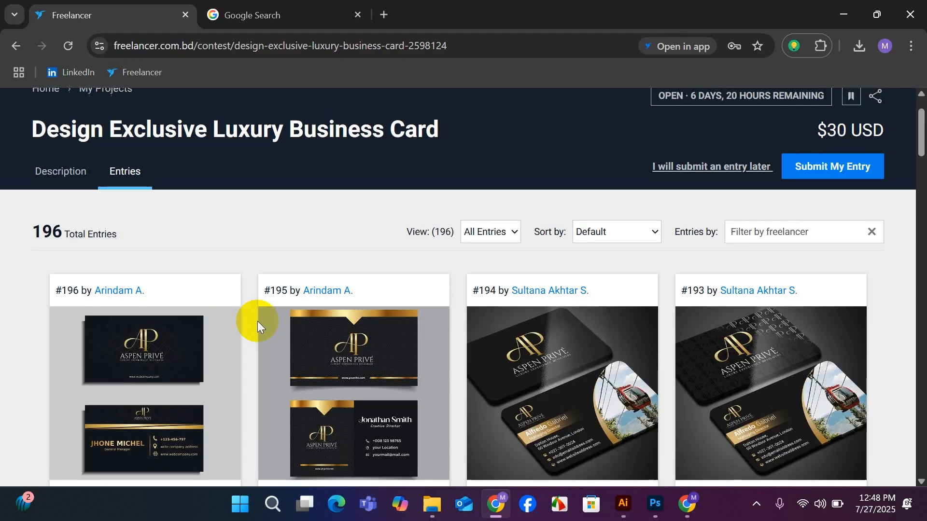
scroll(257, 321, up, 2)
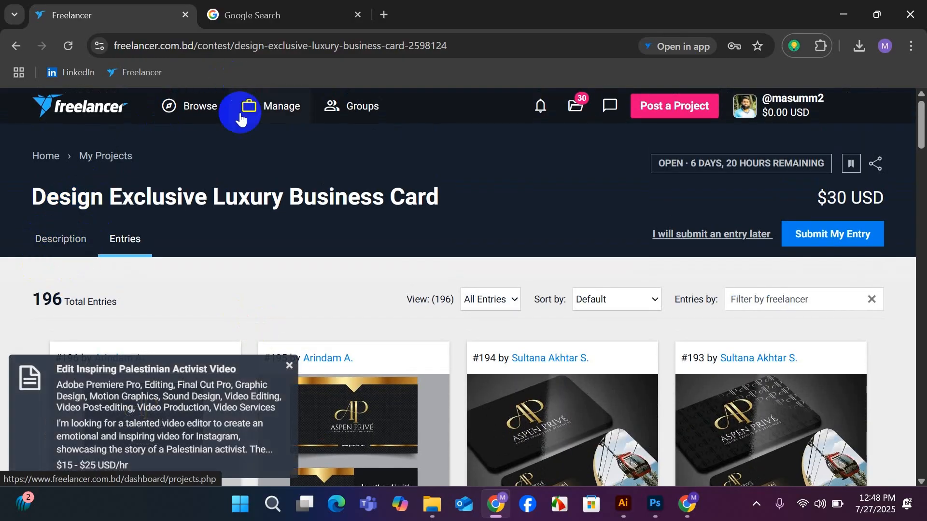
click(18, 47)
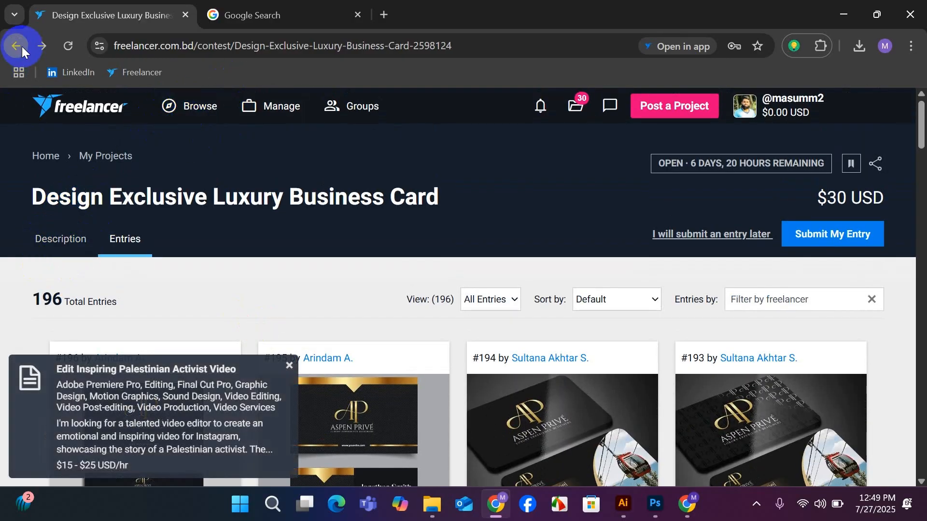
click(180, 114)
click(341, 226)
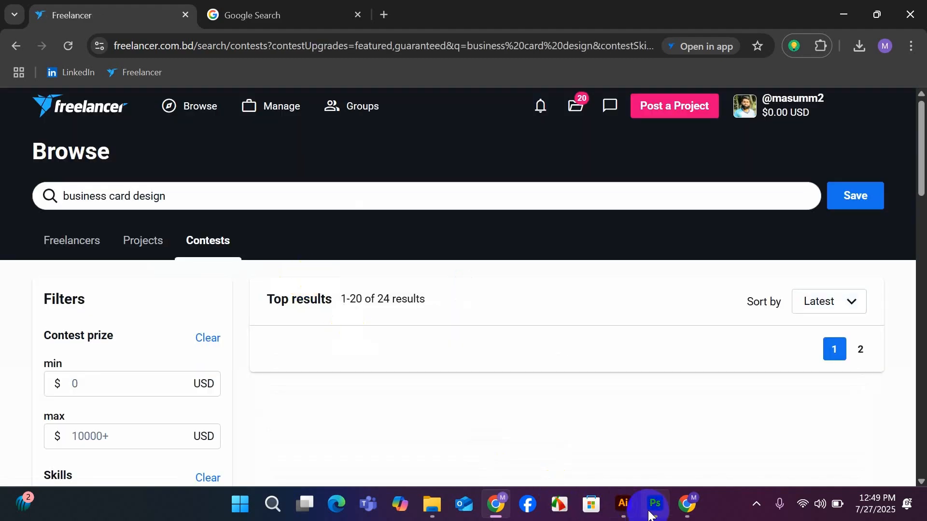
Switch to Photoshop, move the AP monogram slightly down on Artboard 1 and deselect it.
click(655, 504)
click(304, 116)
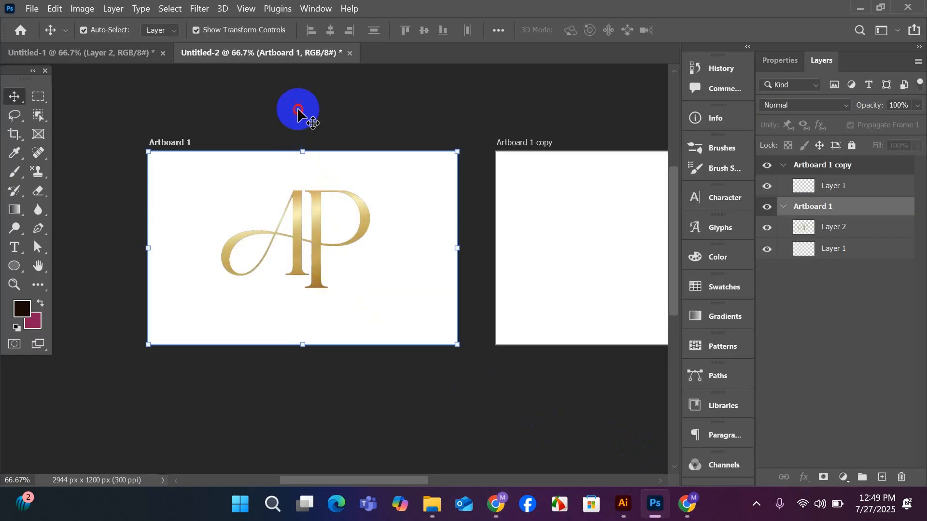
mouse_move(322, 243)
mouse_down()
mouse_move(308, 273)
mouse_move(314, 254)
mouse_up()
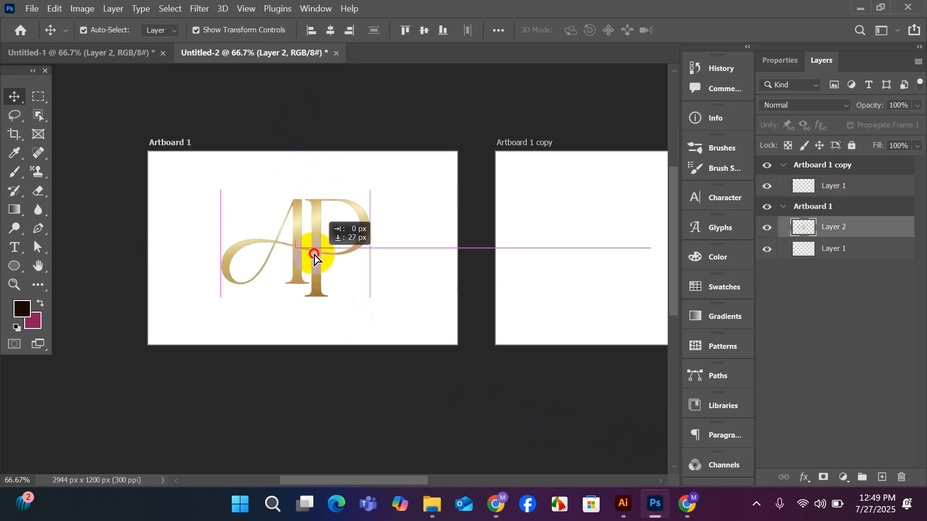
click(31, 8)
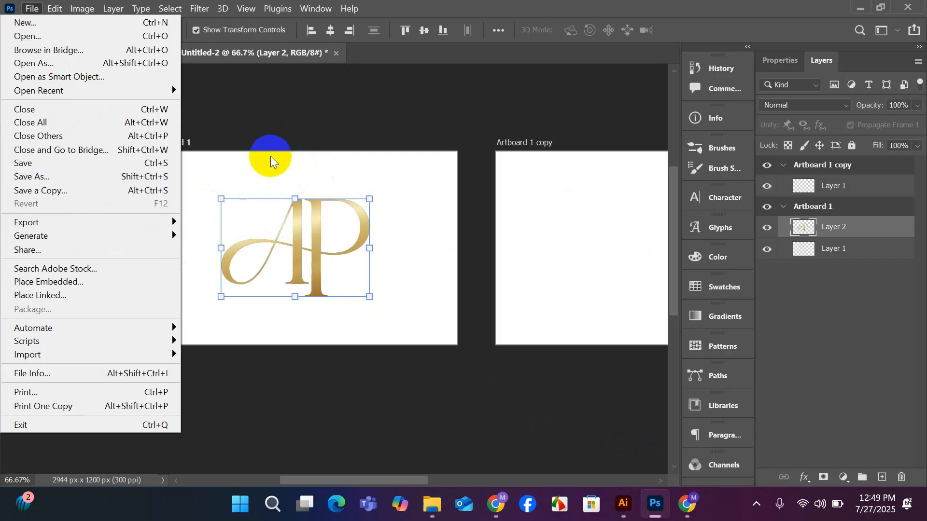
click(331, 116)
click(312, 103)
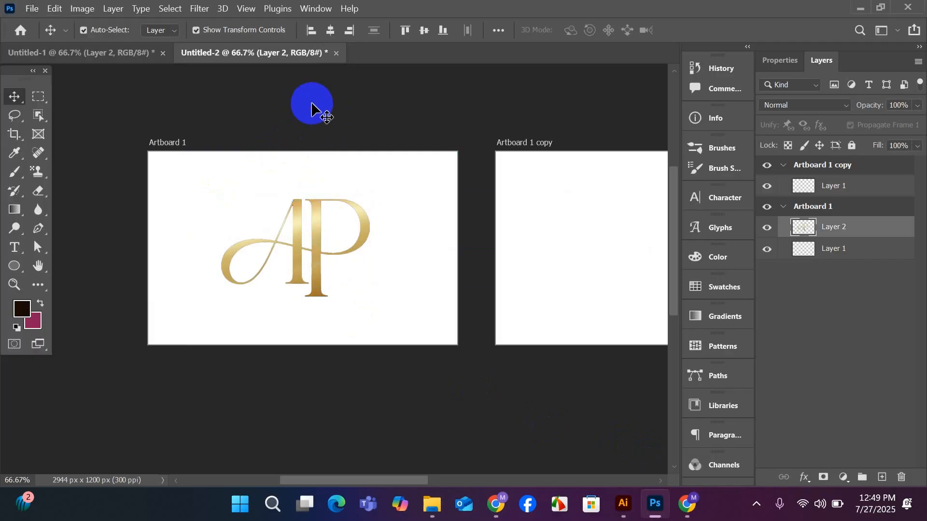
click(330, 270)
click(263, 102)
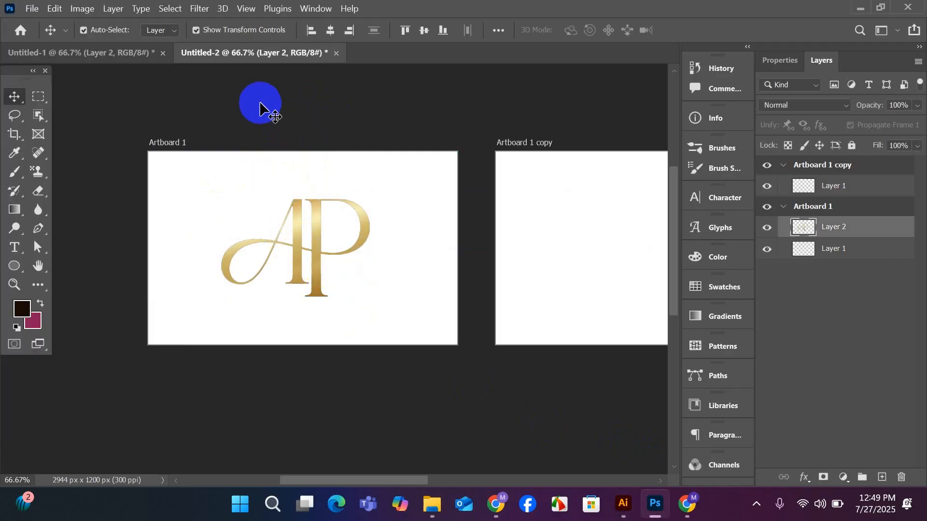
click(288, 241)
click(269, 141)
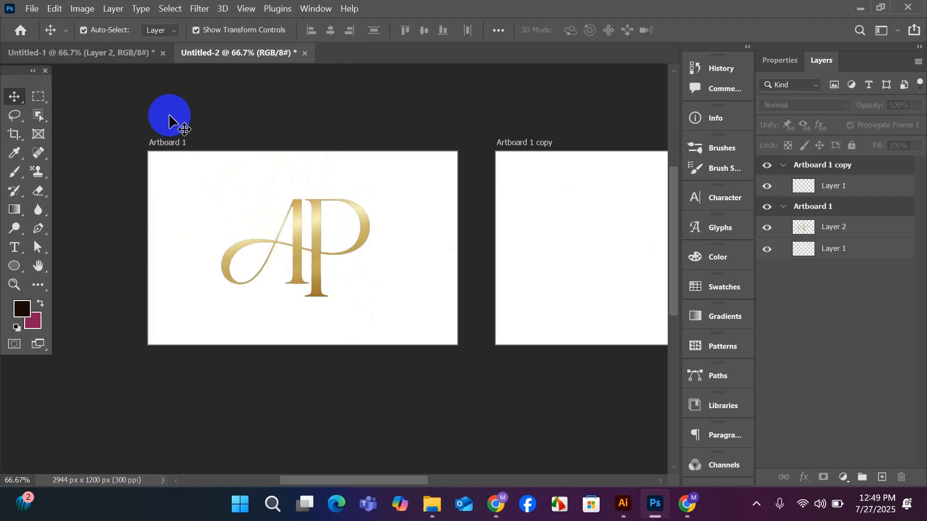
click(32, 8)
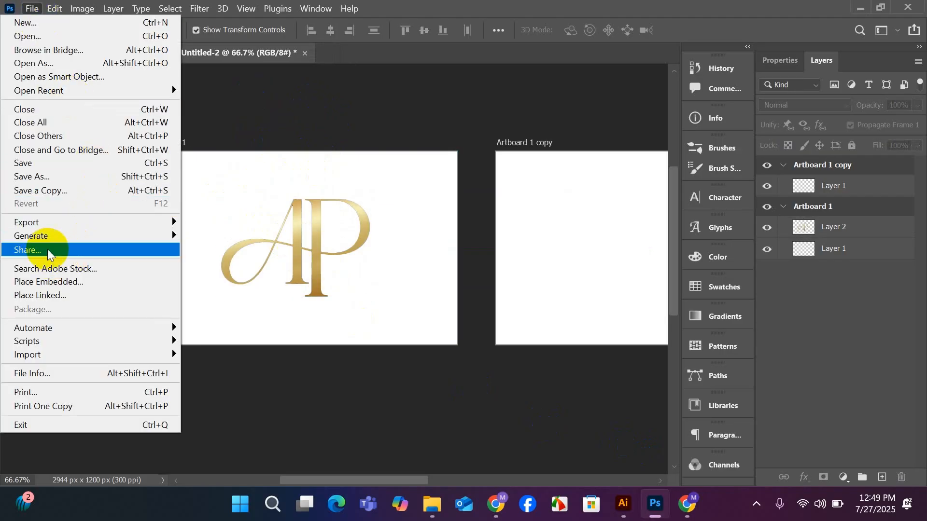
click(49, 177)
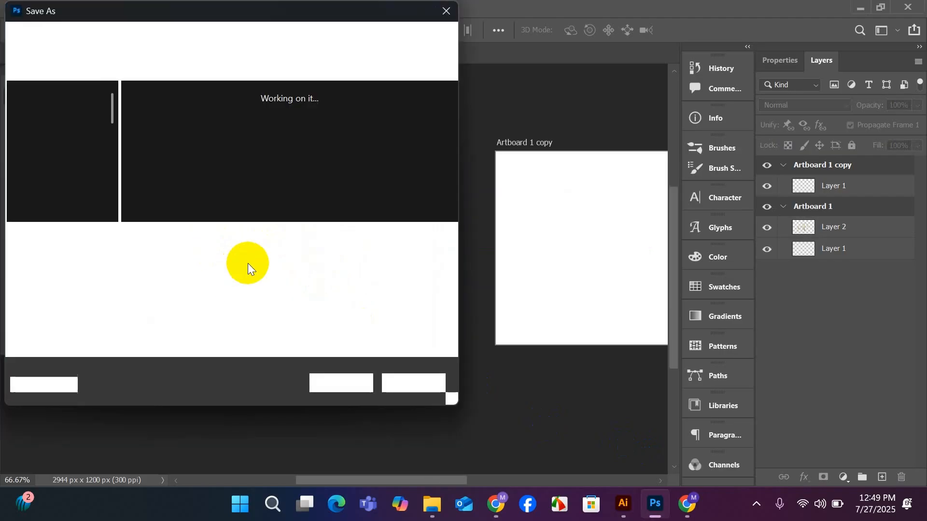
click(447, 256)
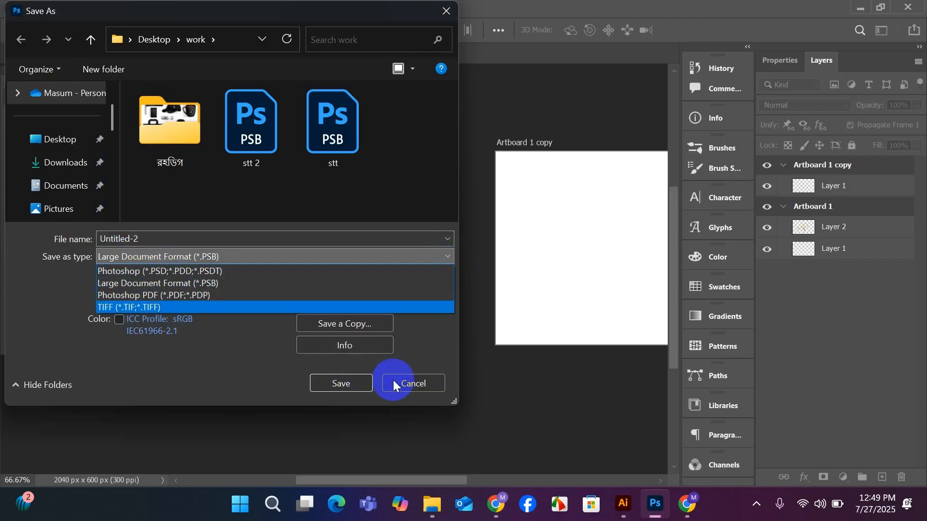
click(158, 283)
click(405, 385)
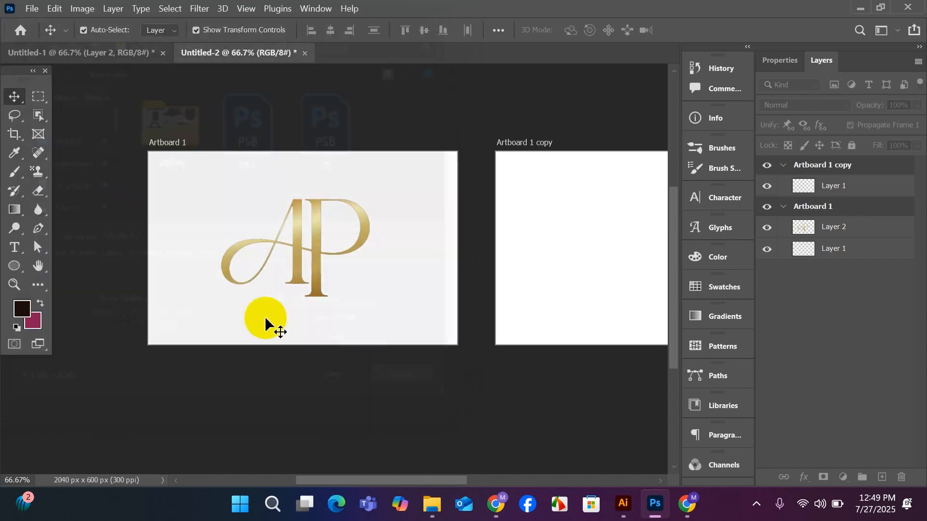
Open Export As for the two artboards and set Artboard 1's format to PNG, reviewing the remaining export options.
click(32, 9)
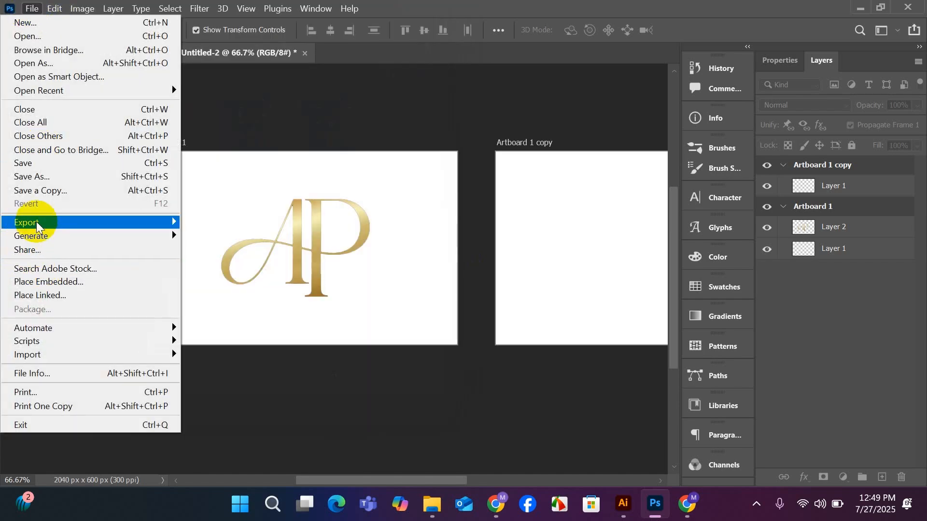
mouse_move(39, 223)
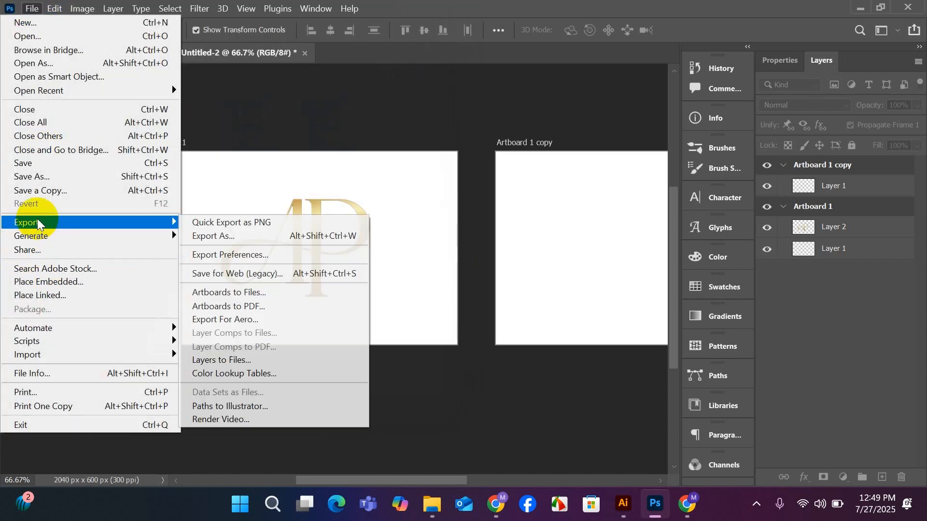
click(248, 245)
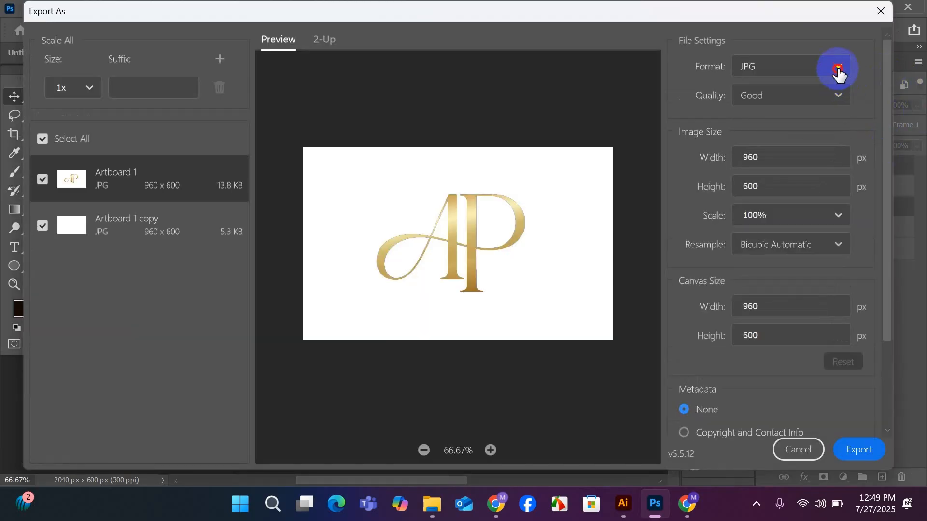
click(838, 71)
click(755, 95)
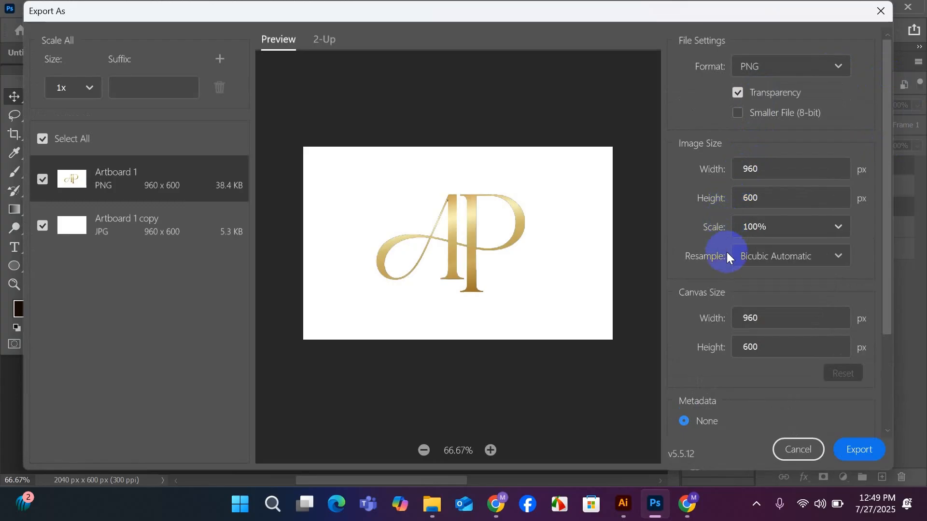
scroll(780, 295, down, 3)
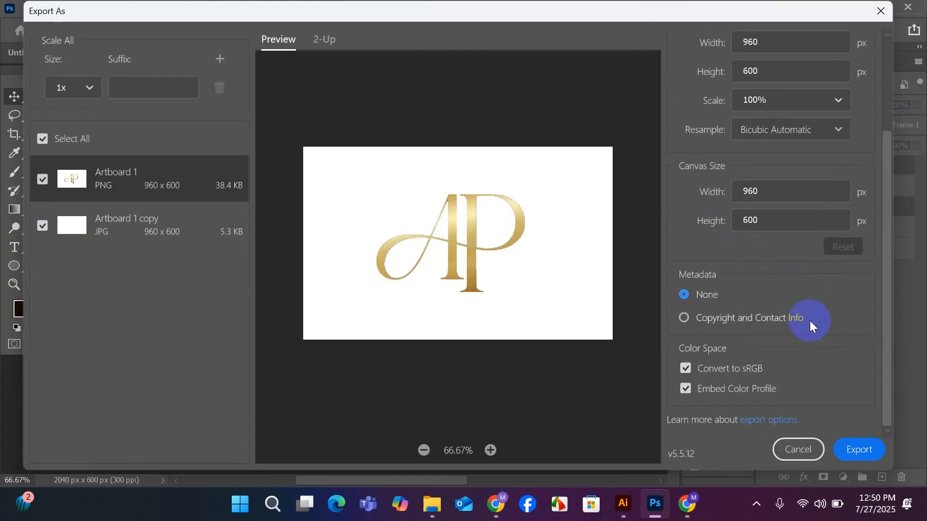
scroll(814, 328, up, 3)
scroll(814, 328, down, 3)
Start the export and browse to the work folder on the Desktop as the destination.
click(863, 451)
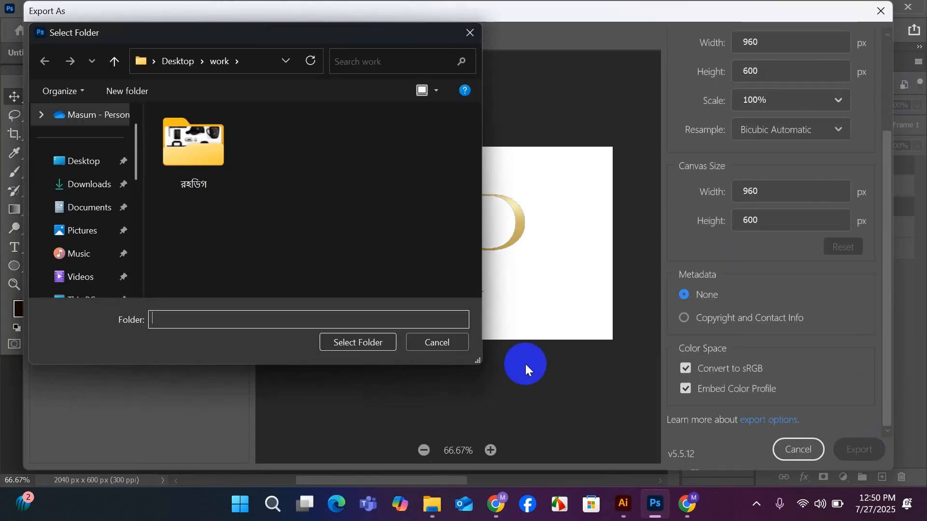
click(70, 161)
double_click(206, 169)
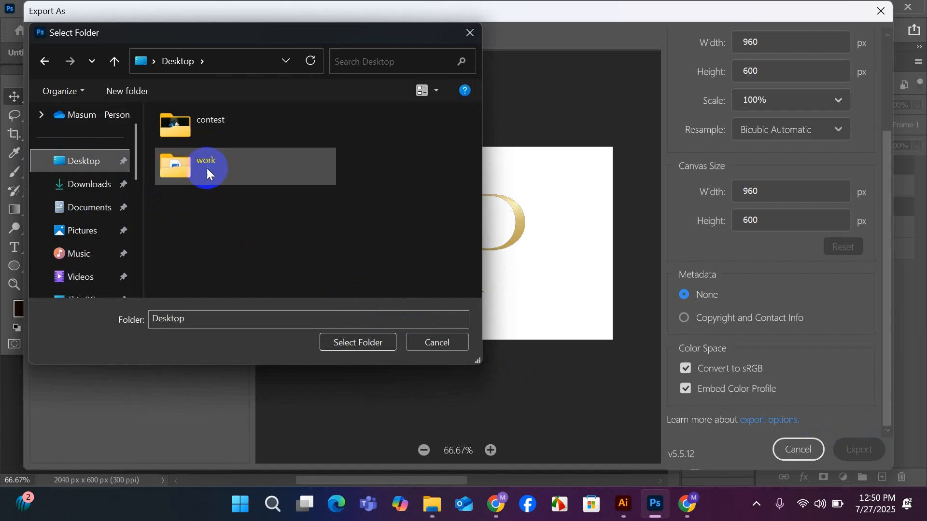
double_click(195, 156)
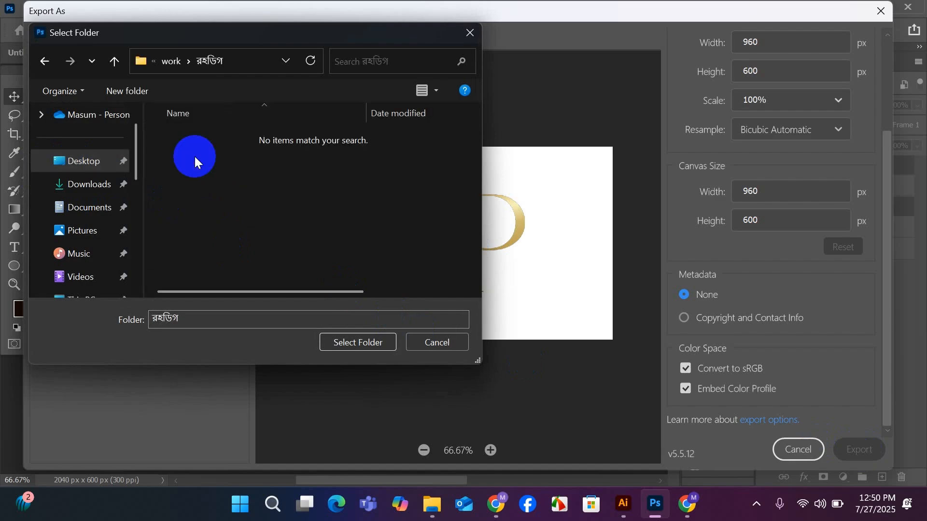
click(44, 61)
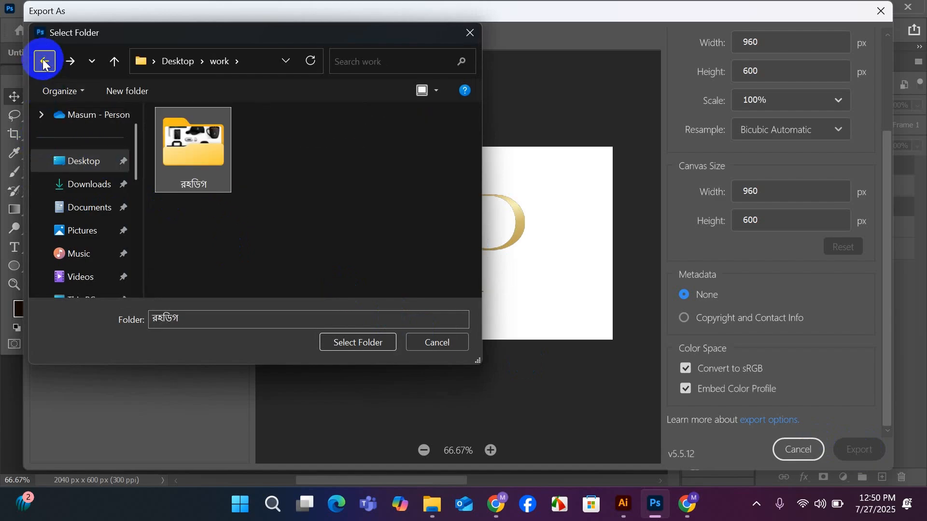
click(90, 167)
click(200, 258)
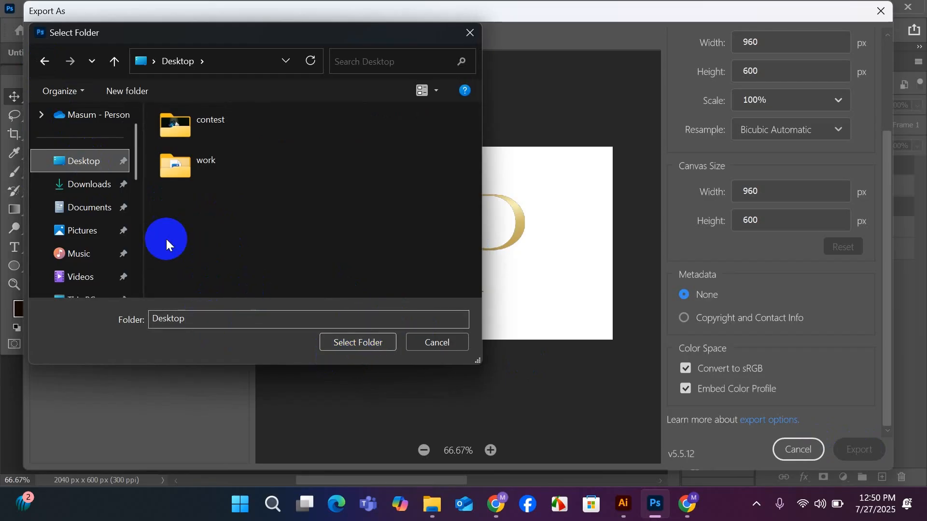
double_click(192, 166)
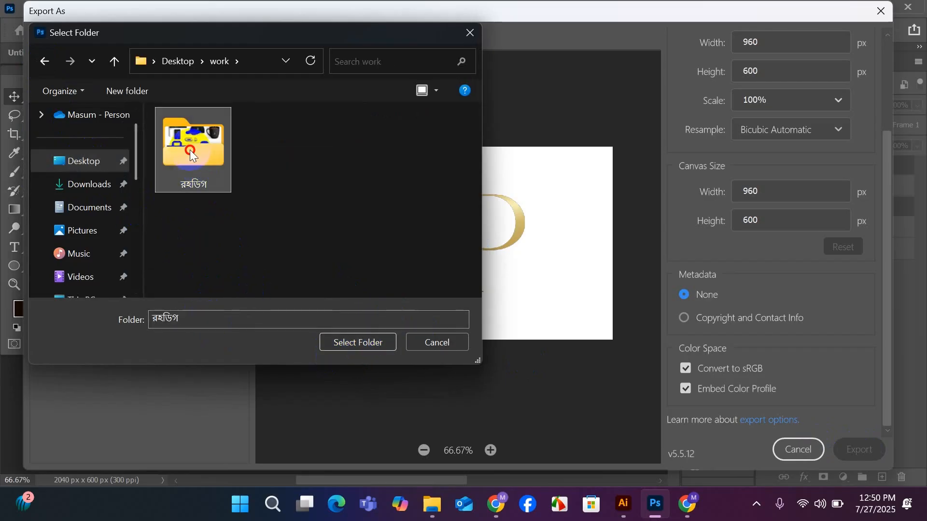
double_click(189, 150)
click(41, 60)
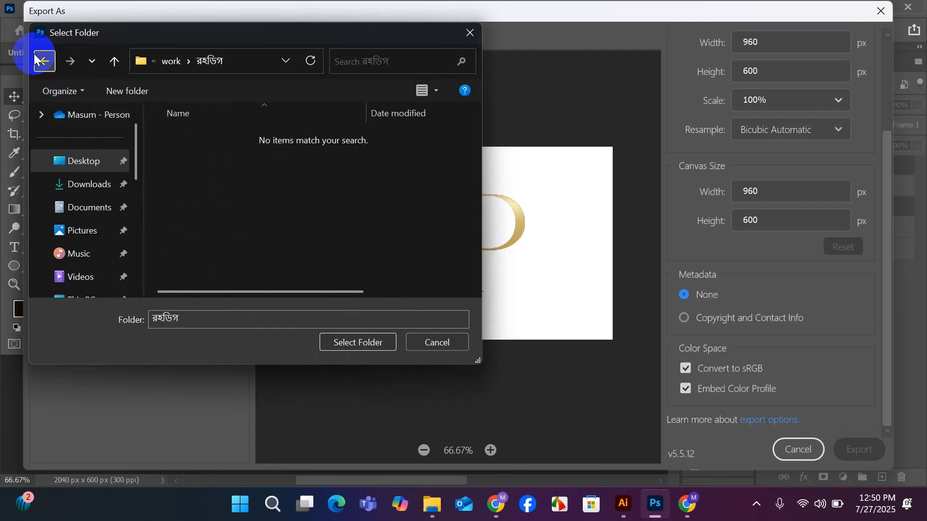
Create a new folder inside the work folder, keeping the default name New folder.
right_click(296, 161)
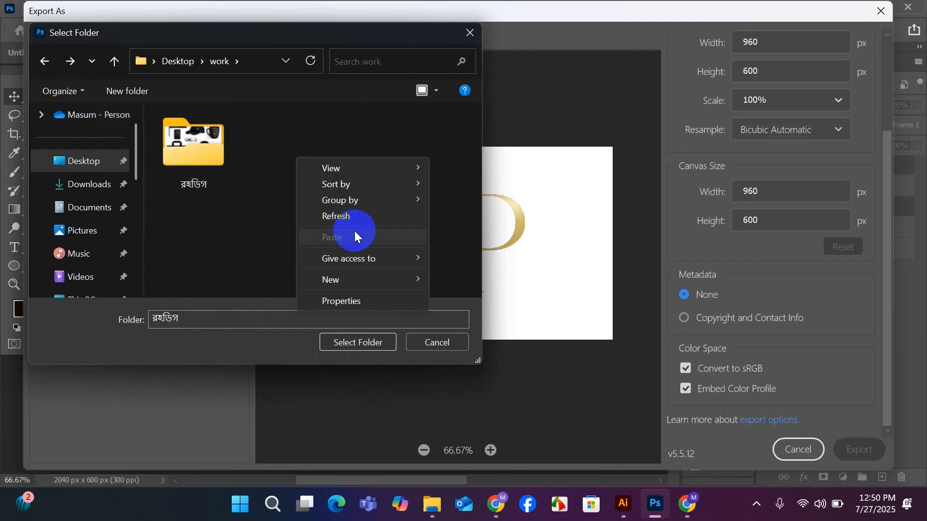
mouse_move(335, 280)
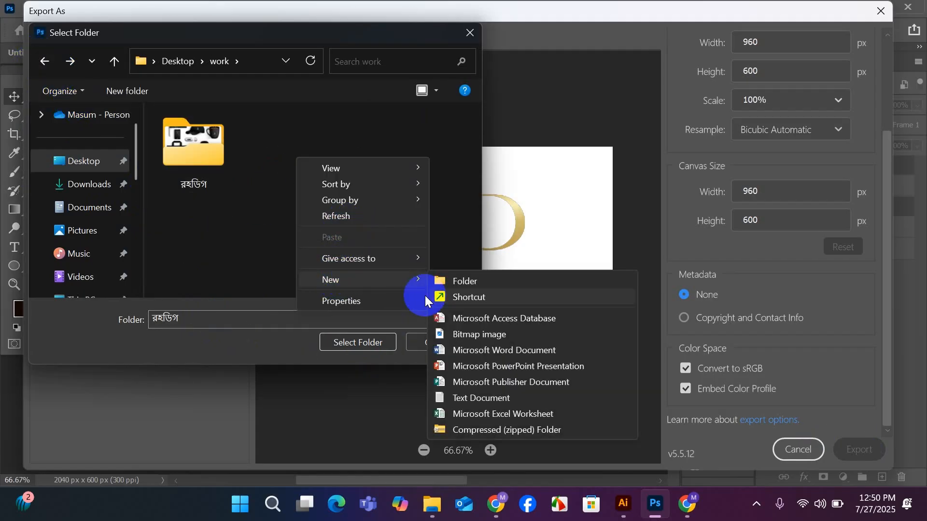
click(468, 279)
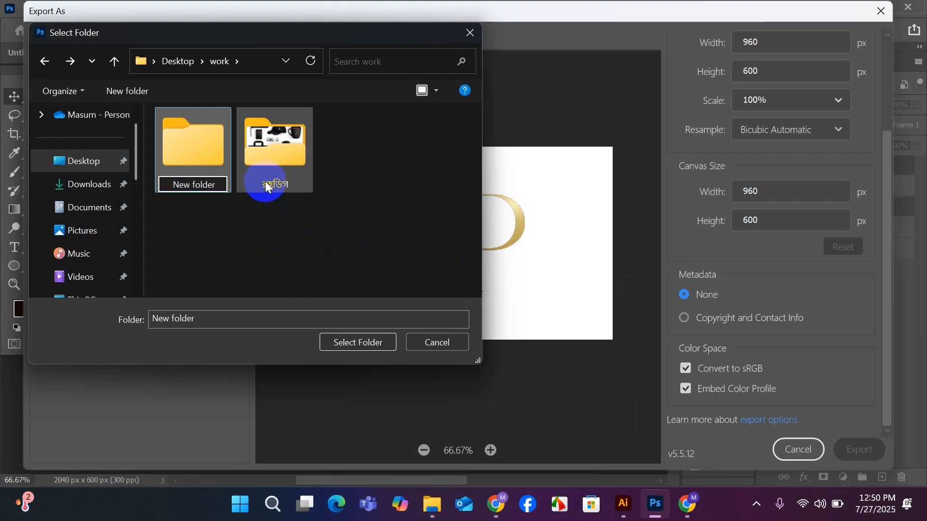
key(Return)
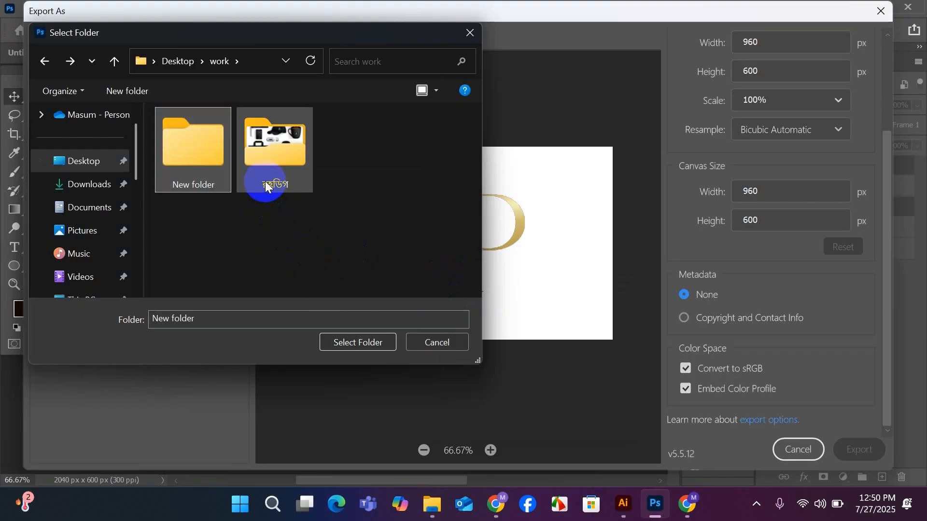
Choose New folder inside work as the destination and export both artboards into it.
double_click(181, 169)
click(210, 315)
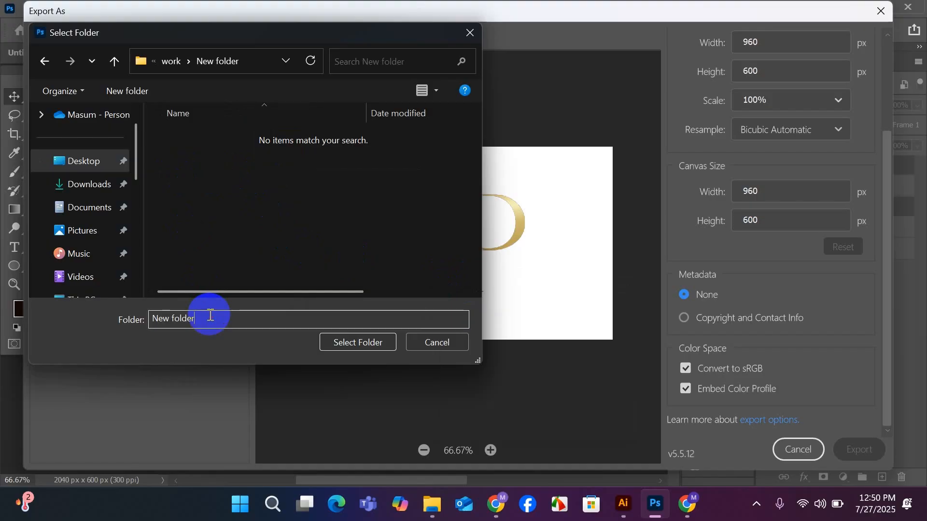
click(367, 339)
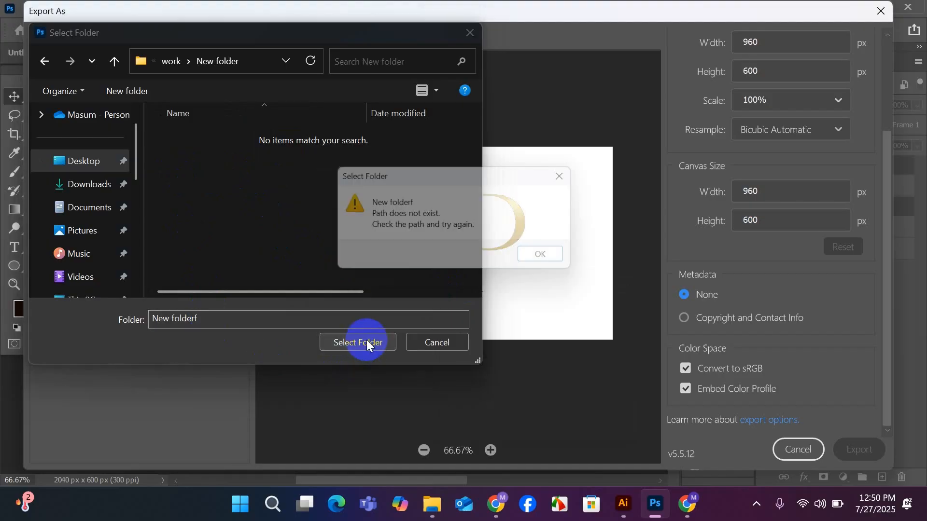
click(553, 258)
click(46, 59)
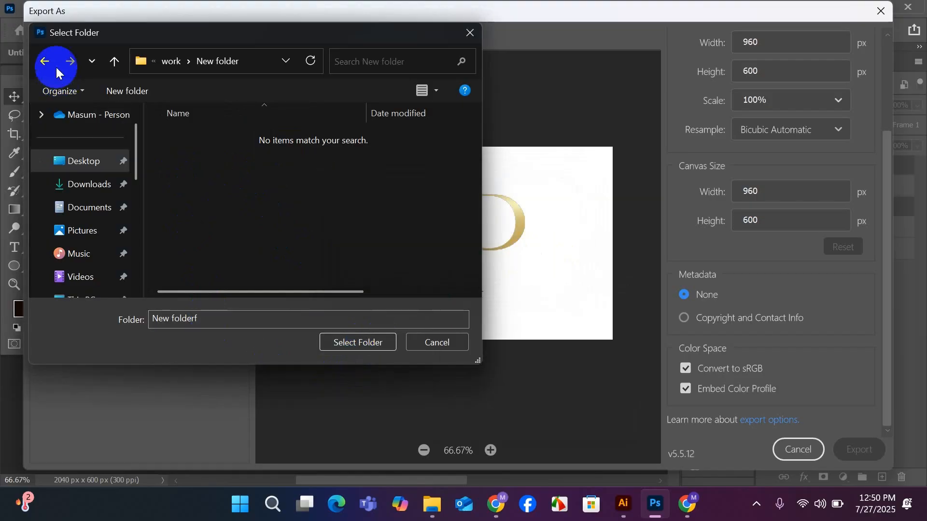
click(364, 339)
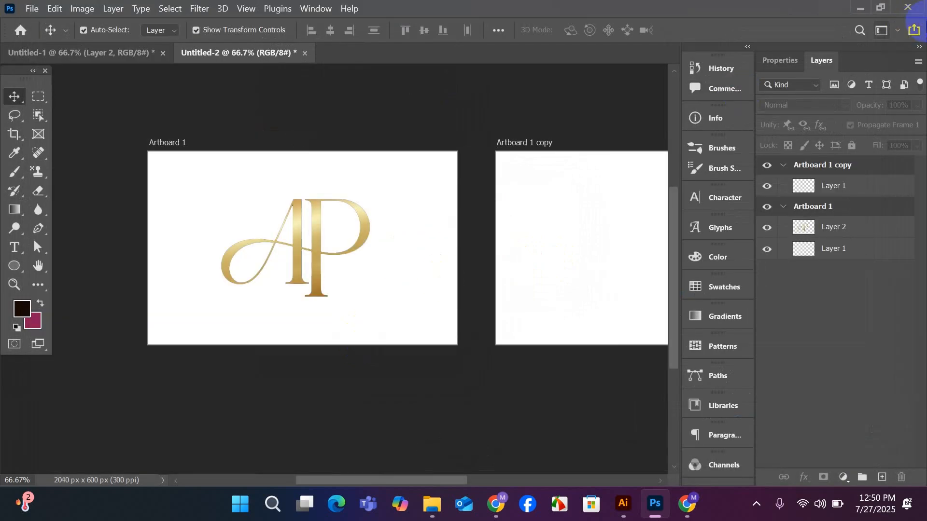
Clear the desktop by minimizing Photoshop and Illustrator and closing the Downloads window.
click(859, 10)
click(846, 13)
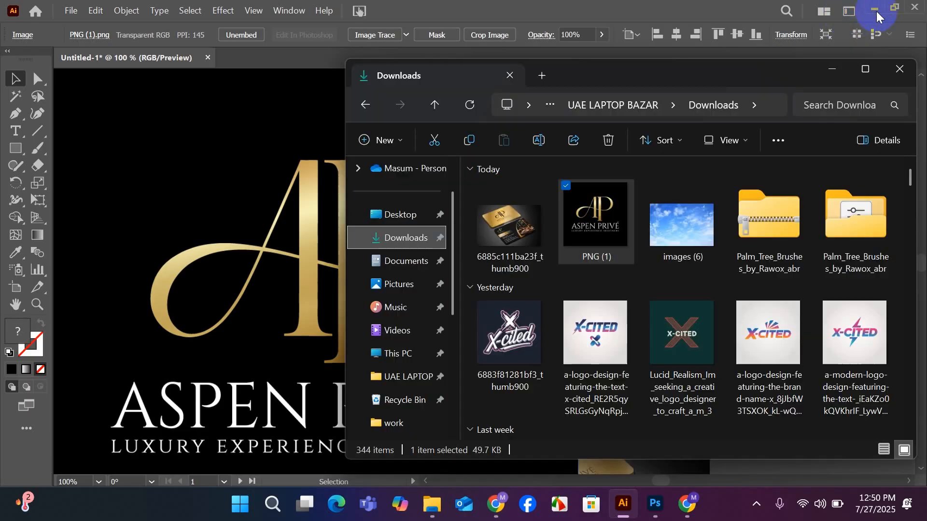
click(875, 10)
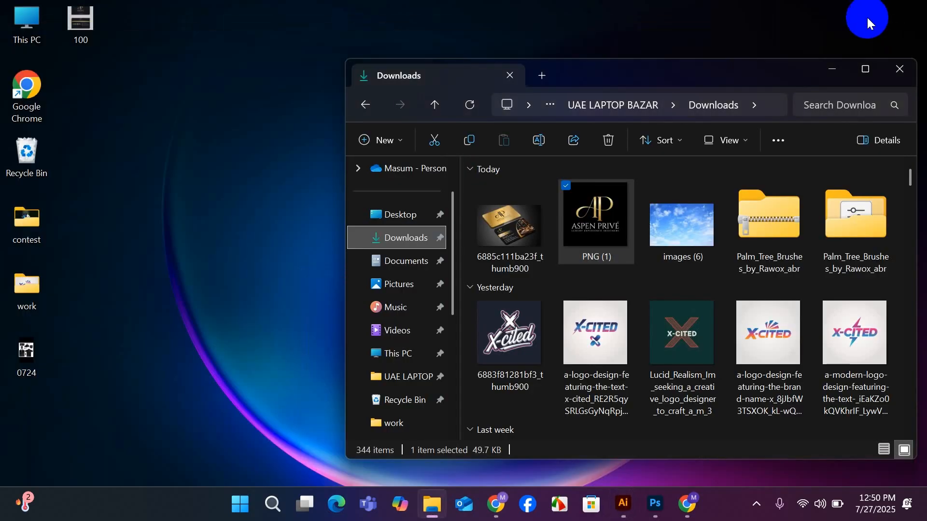
click(901, 70)
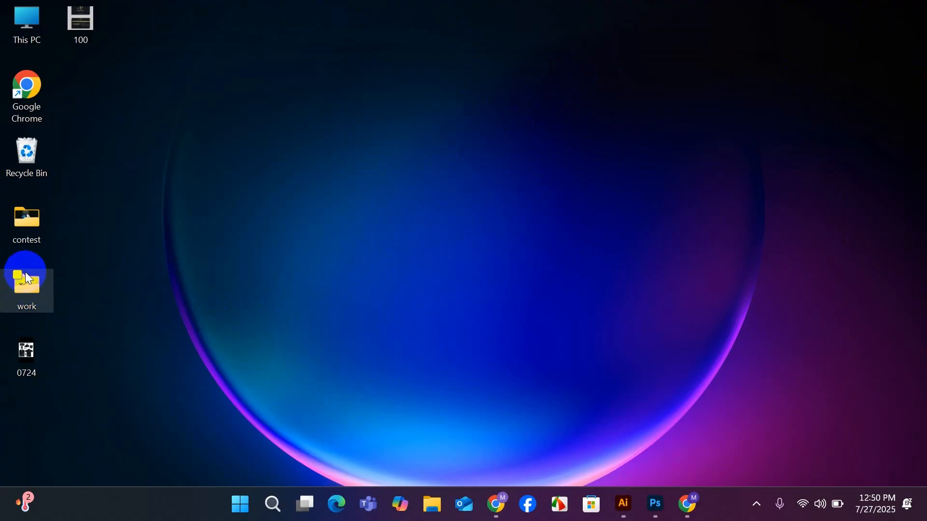
Open New folder inside the Desktop's work folder and preview the exported Artboard 1 copy image.
click(35, 289)
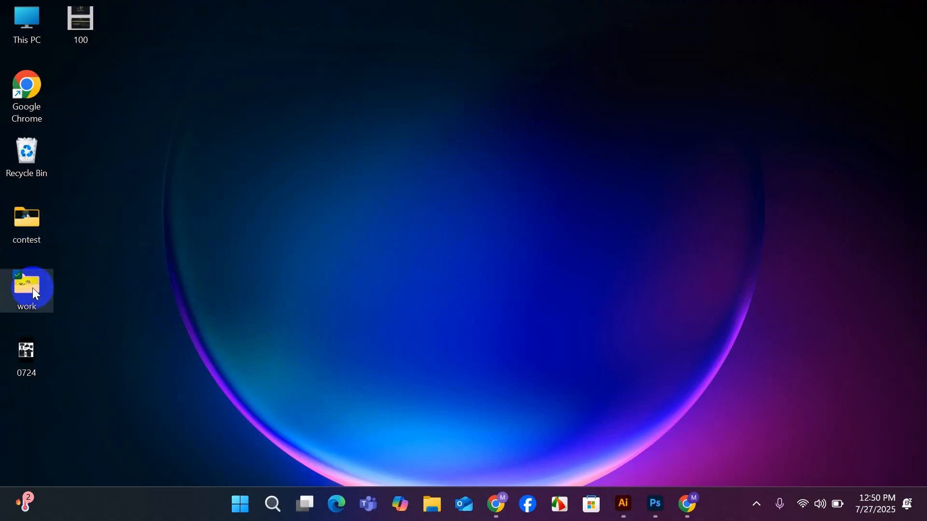
double_click(33, 288)
click(517, 228)
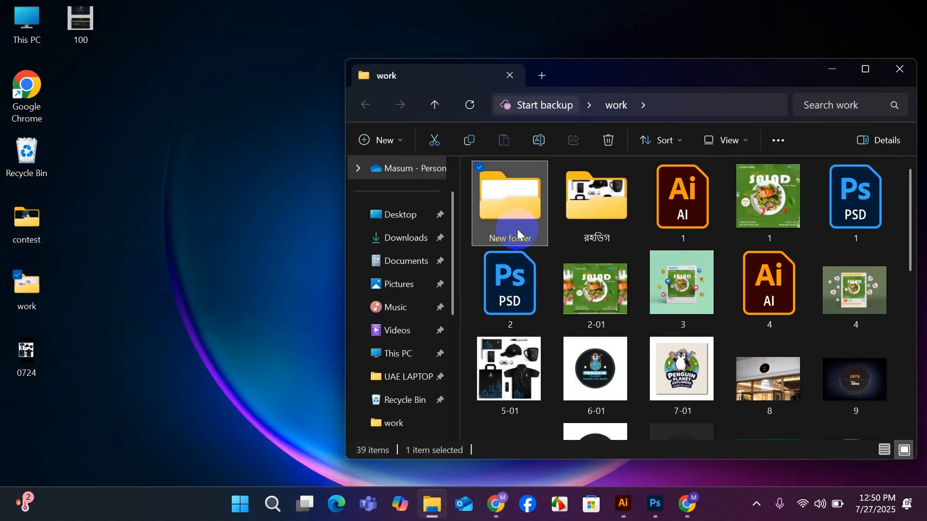
double_click(517, 229)
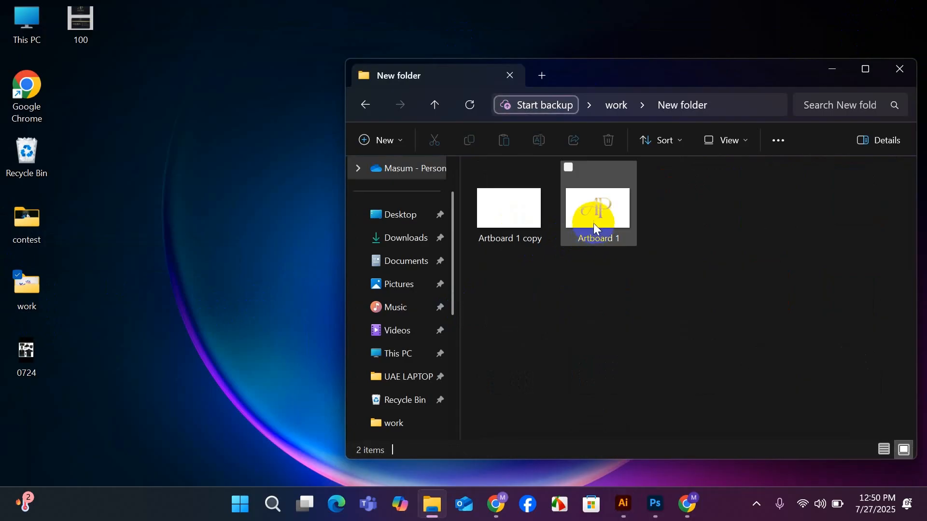
click(514, 232)
double_click(515, 233)
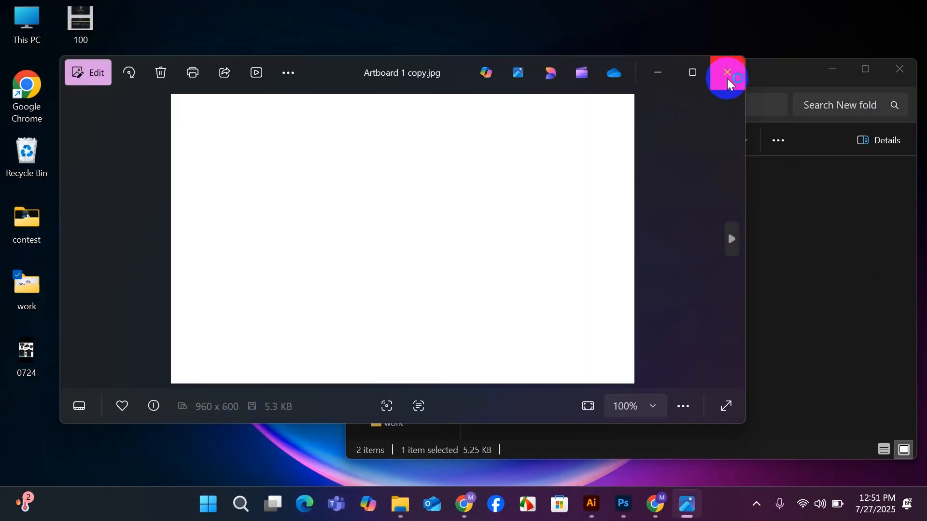
click(728, 78)
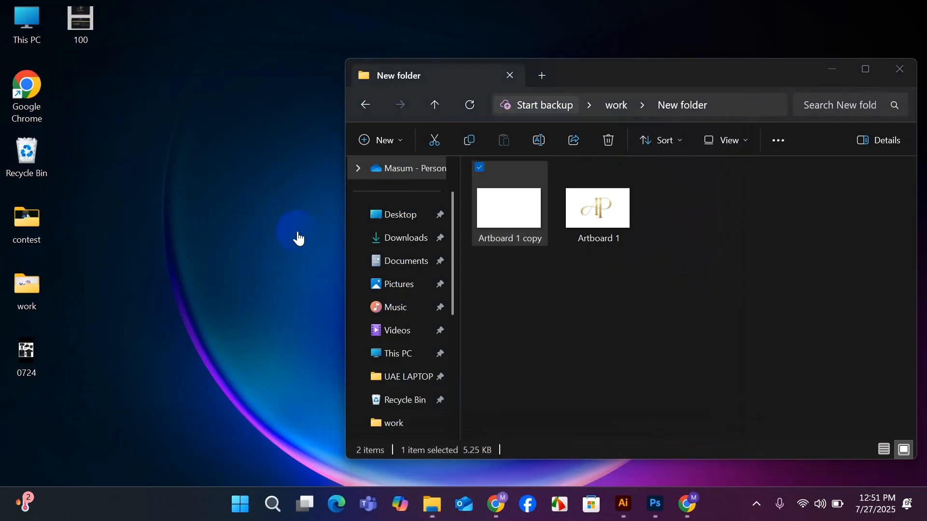
Try placing the exported Artboard 1.png over the logo in the Illustrator document and delete it again.
drag(606, 211, 416, 259)
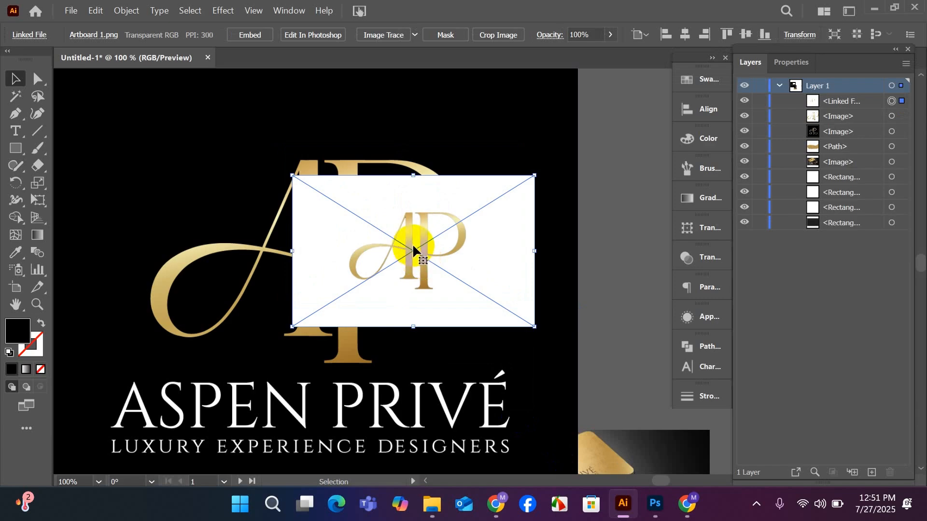
key(Delete)
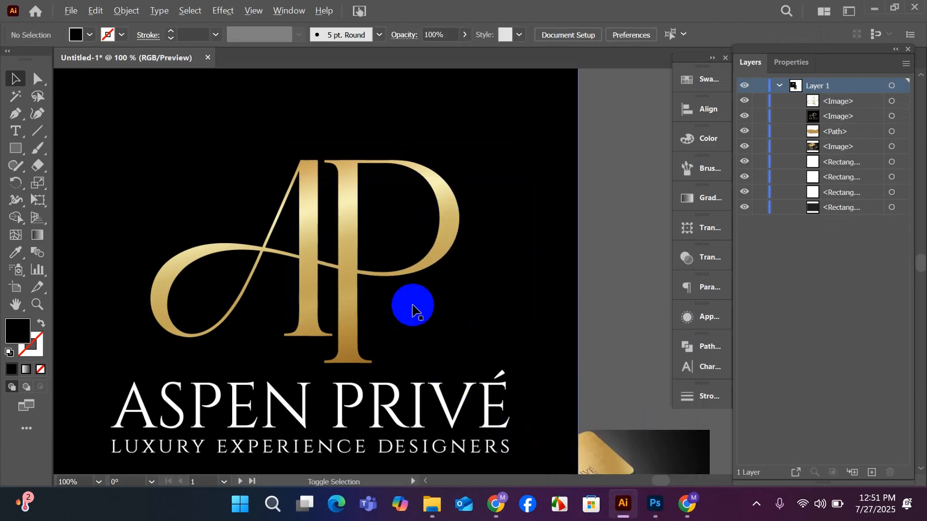
scroll(413, 305, down, 3)
Switch to Freelancer in Chrome and open the Minimalist Business Card Design contest from the business card design results.
mouse_move(496, 505)
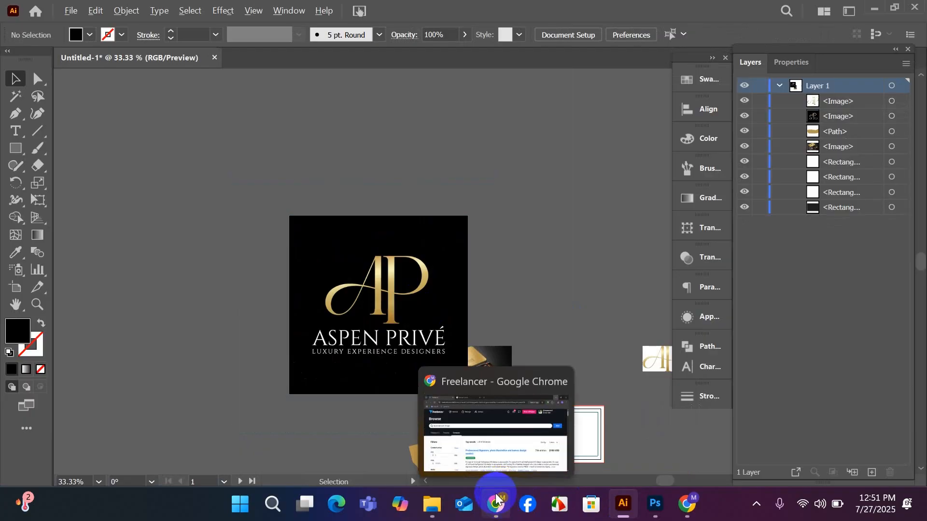
click(488, 448)
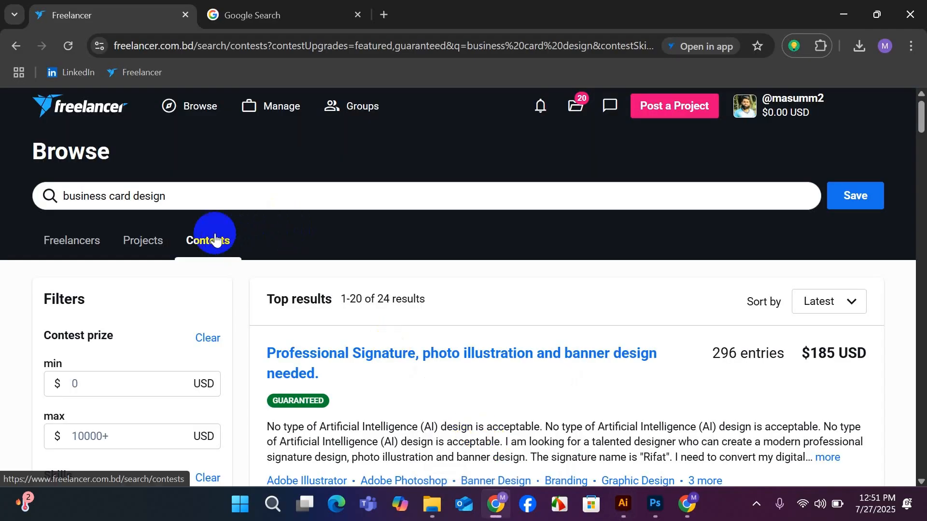
scroll(545, 319, down, 5)
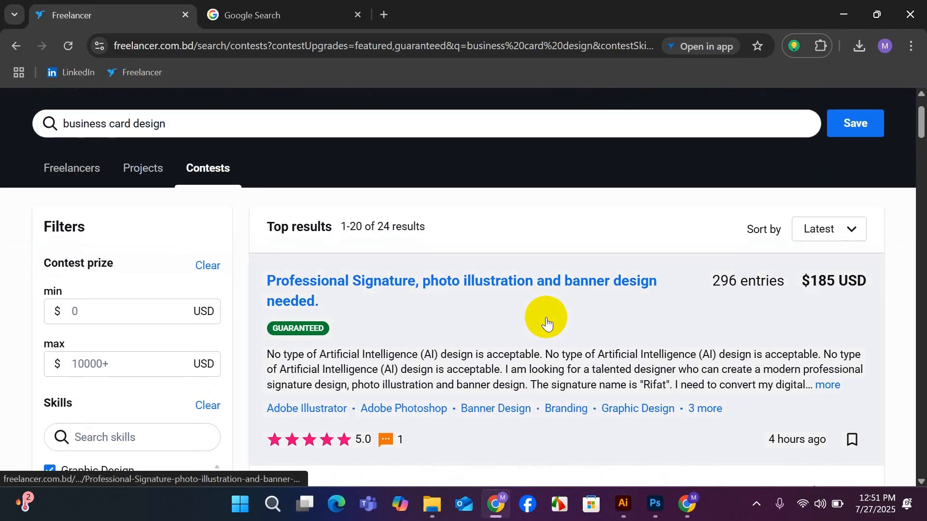
scroll(545, 319, down, 4)
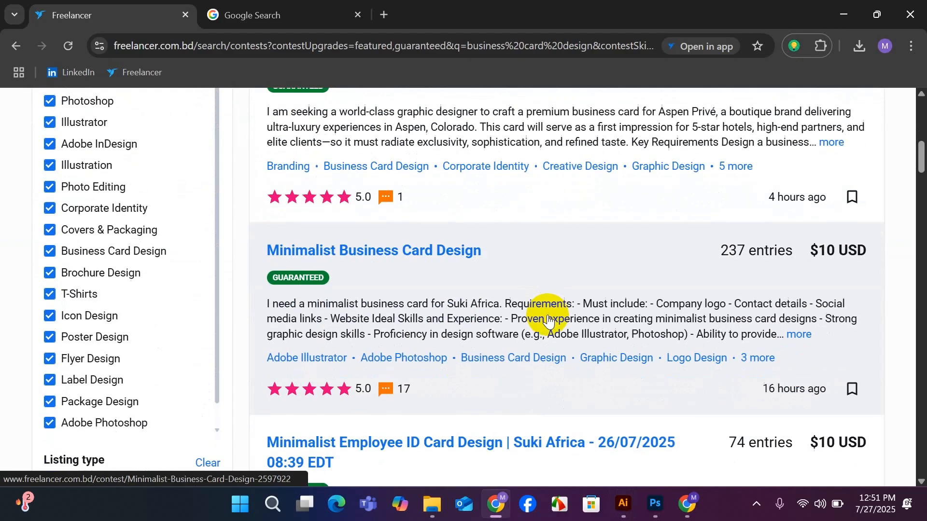
click(376, 252)
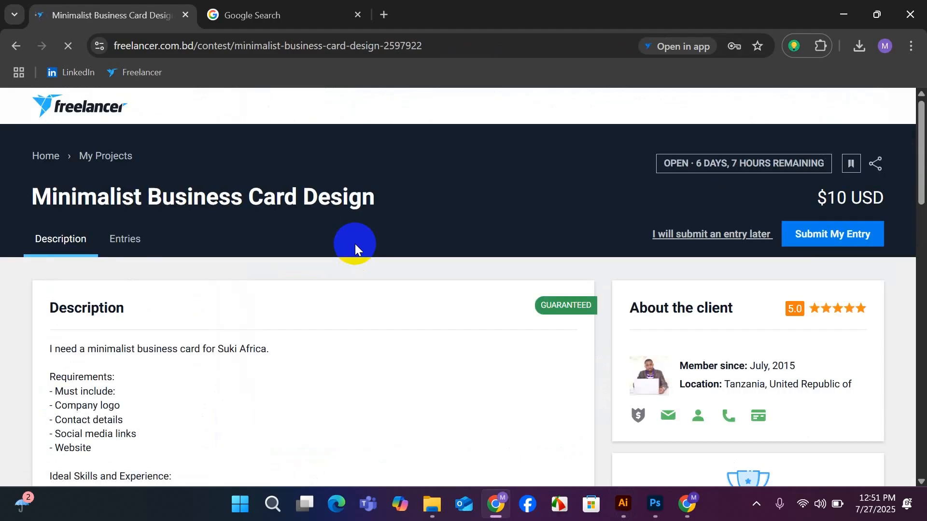
Review the contest's description and supported file types, and look through the designs submitted as entries.
scroll(221, 329, down, 10)
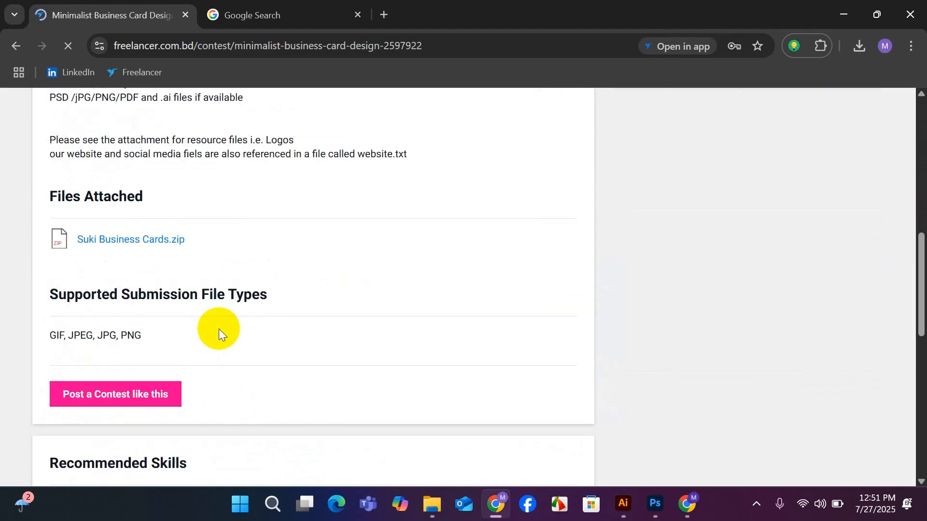
scroll(218, 329, up, 10)
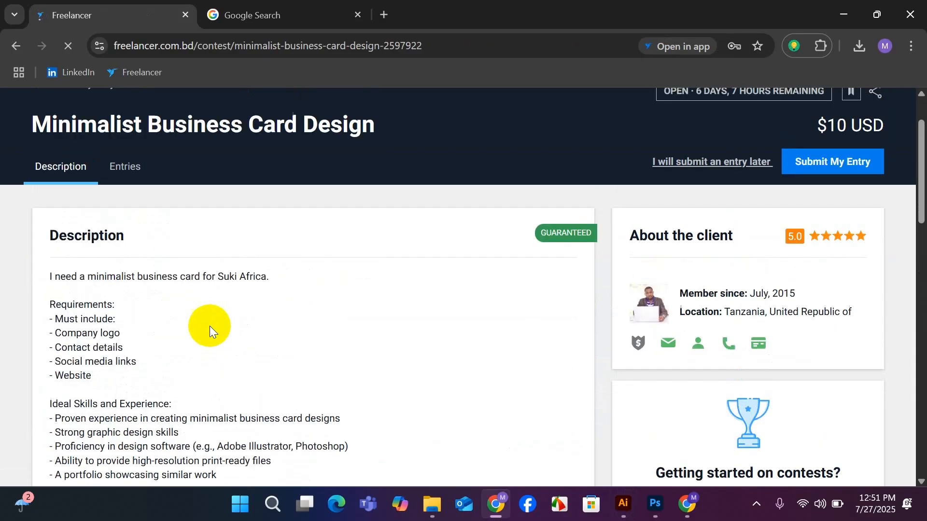
click(121, 167)
scroll(338, 338, down, 3)
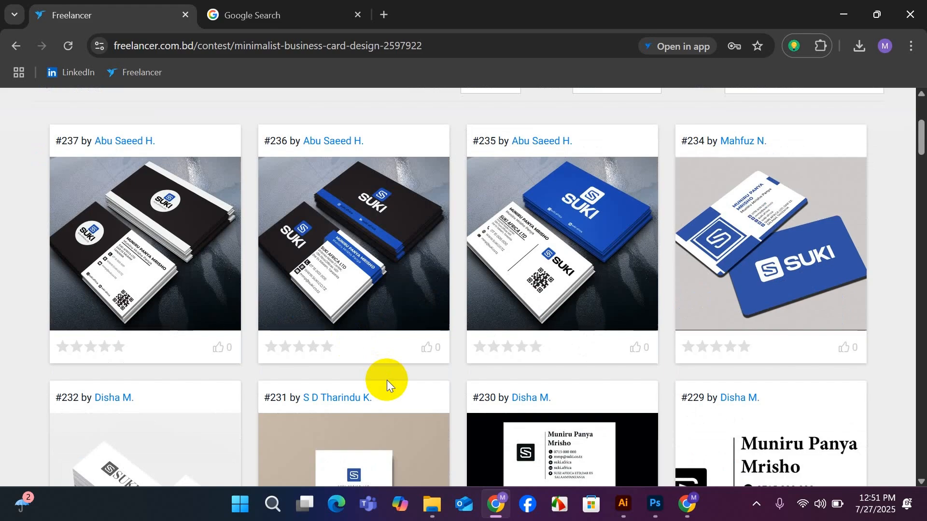
scroll(386, 367, down, 5)
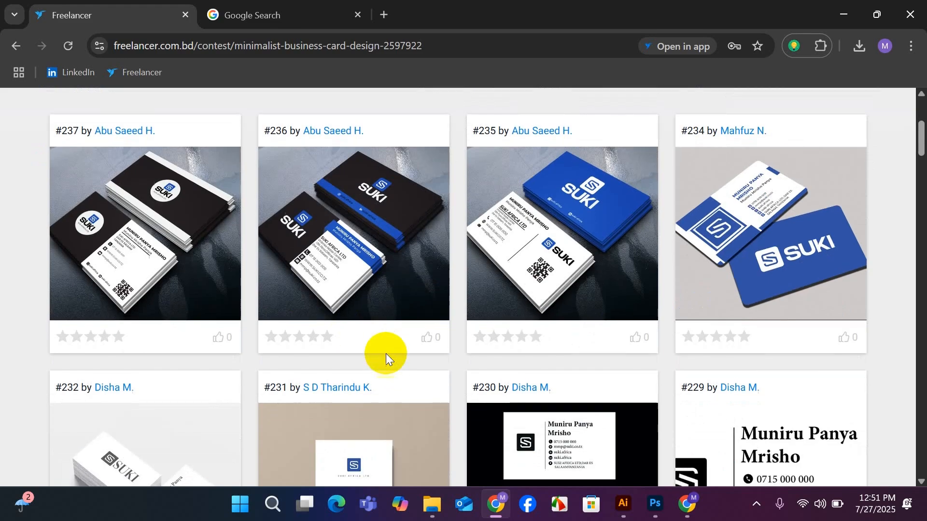
scroll(386, 354, down, 5)
scroll(386, 353, up, 3)
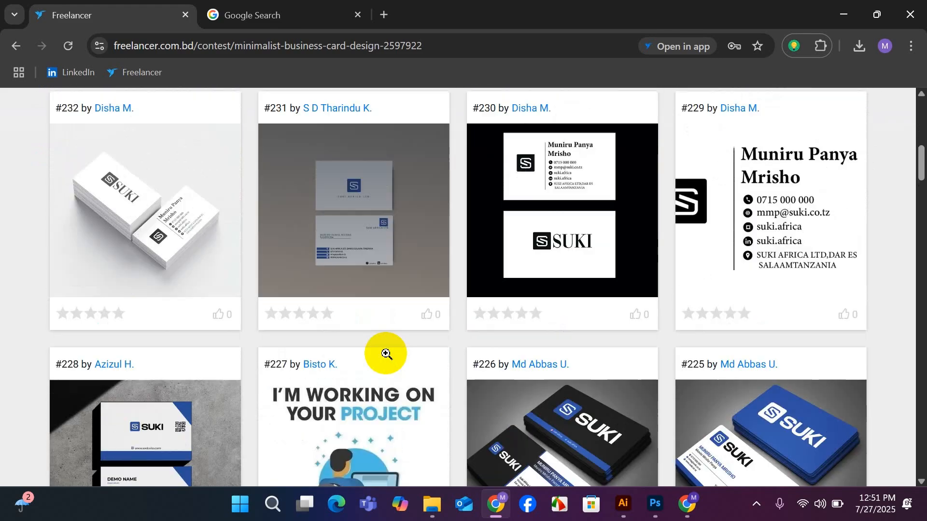
scroll(386, 353, down, 5)
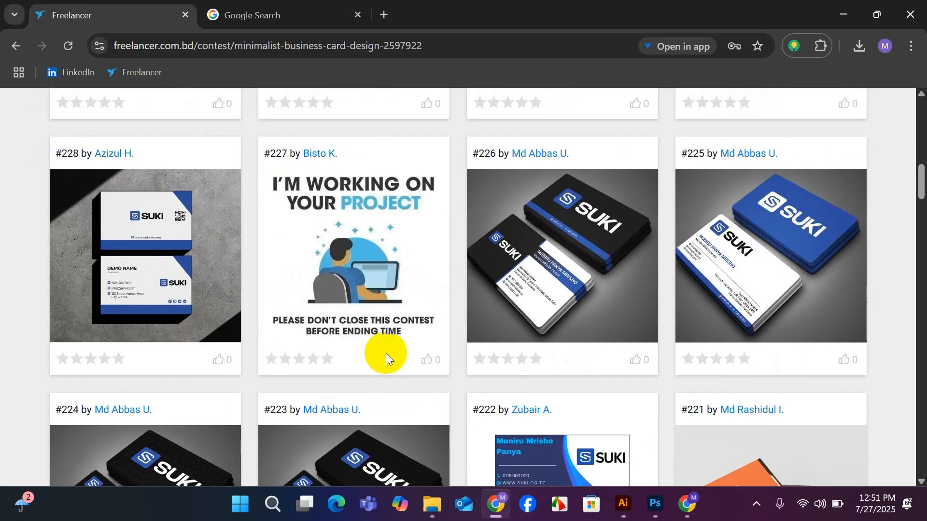
scroll(386, 352, up, 15)
Download the attached Suki Business Cards.zip from the contest's description.
click(81, 239)
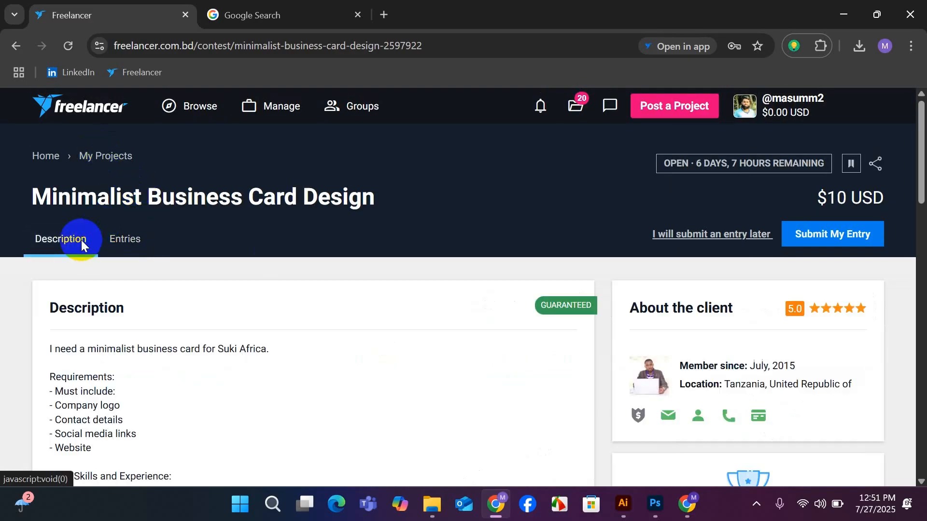
scroll(238, 266, down, 12)
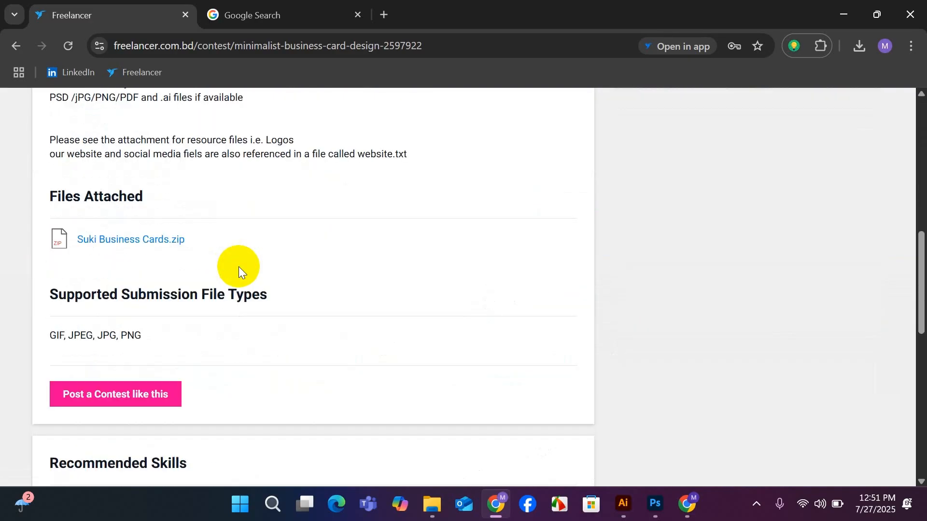
click(141, 240)
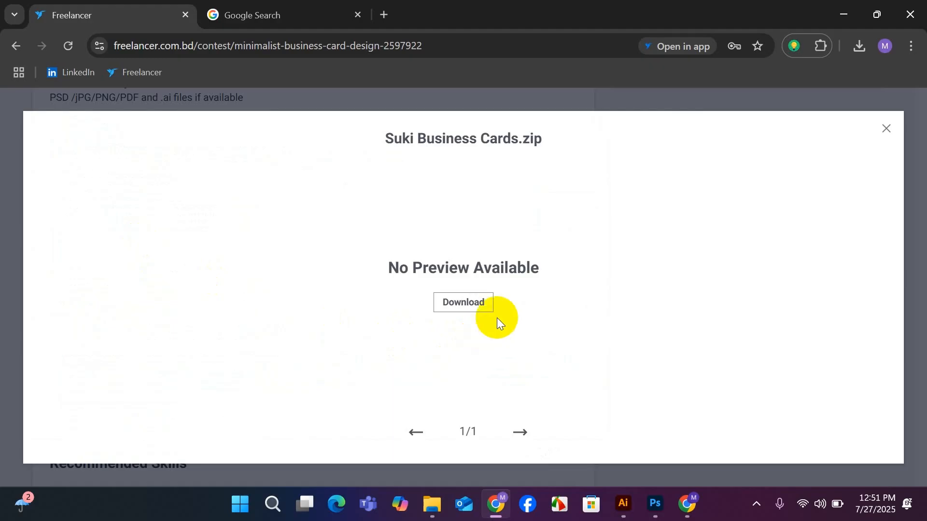
click(466, 308)
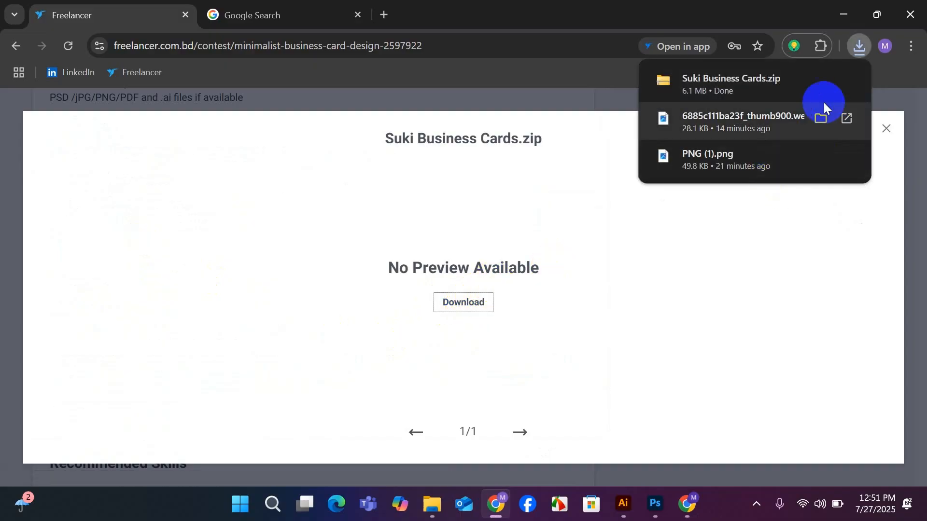
Show the downloaded Suki Business Cards archive in its folder and extract it to Downloads\Suki Business Cards.
click(821, 83)
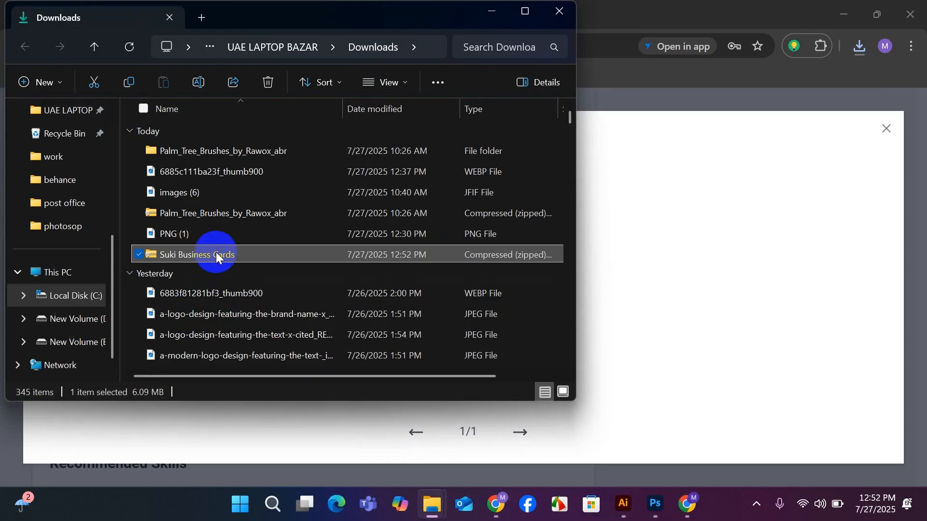
right_click(216, 252)
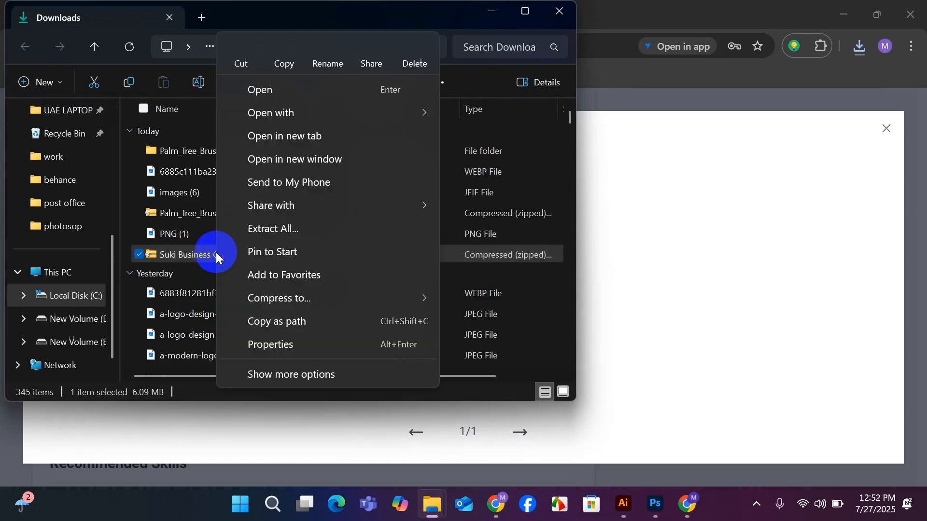
click(272, 230)
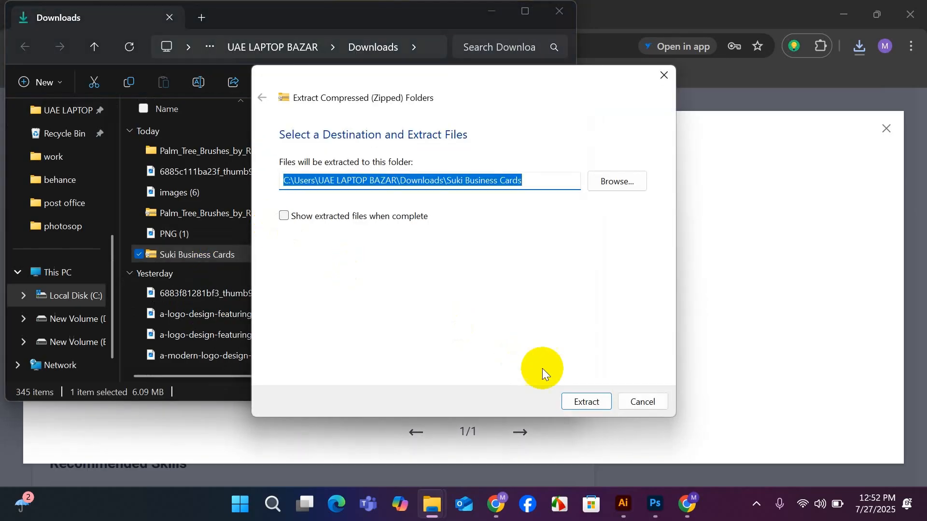
click(585, 400)
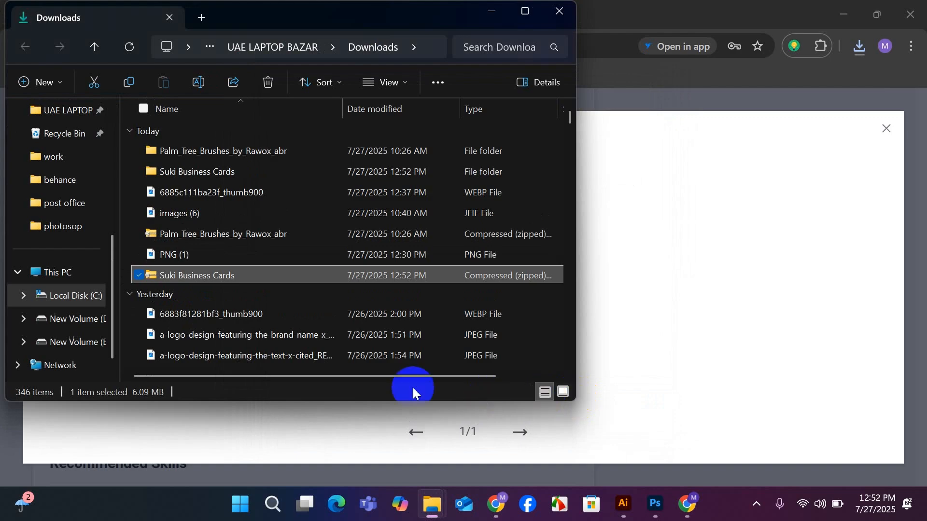
Open the extracted Suki Business Cards folder and read the Suki Company details text file, including its Instagram line.
double_click(208, 172)
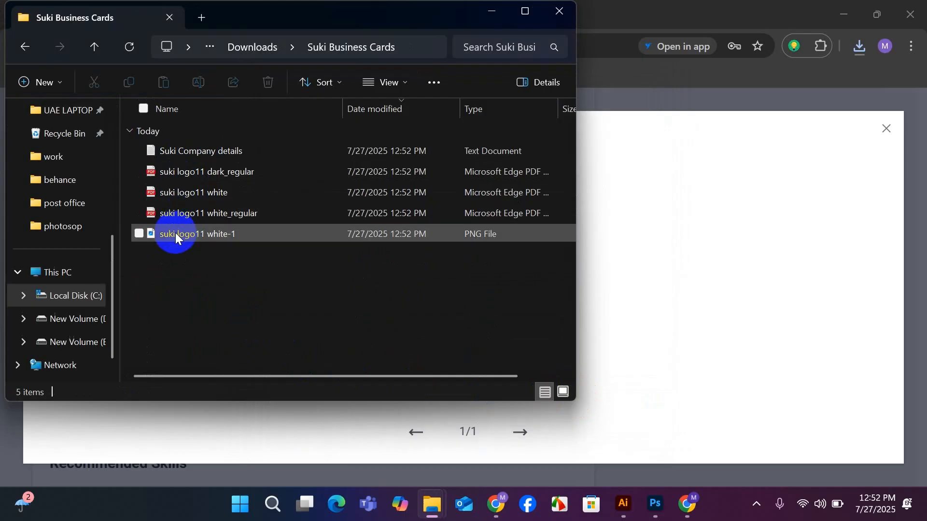
click(192, 149)
double_click(192, 149)
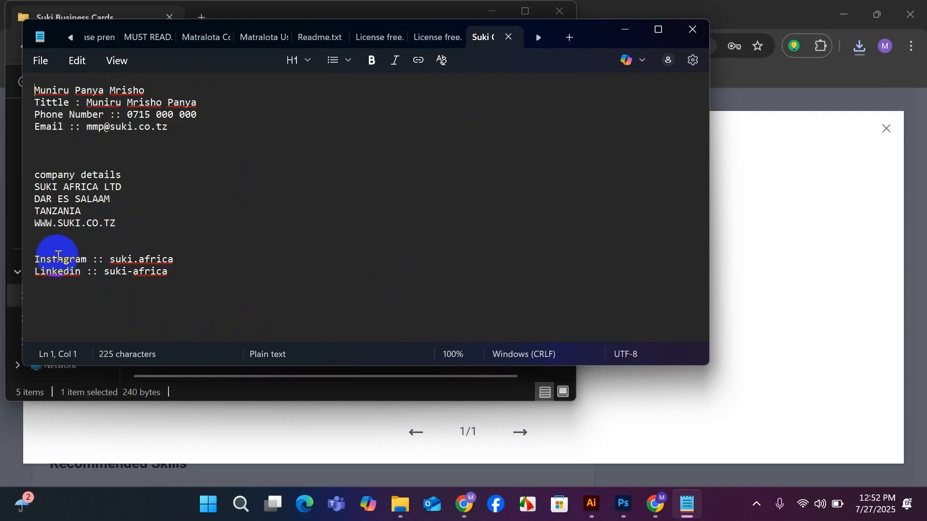
click(30, 262)
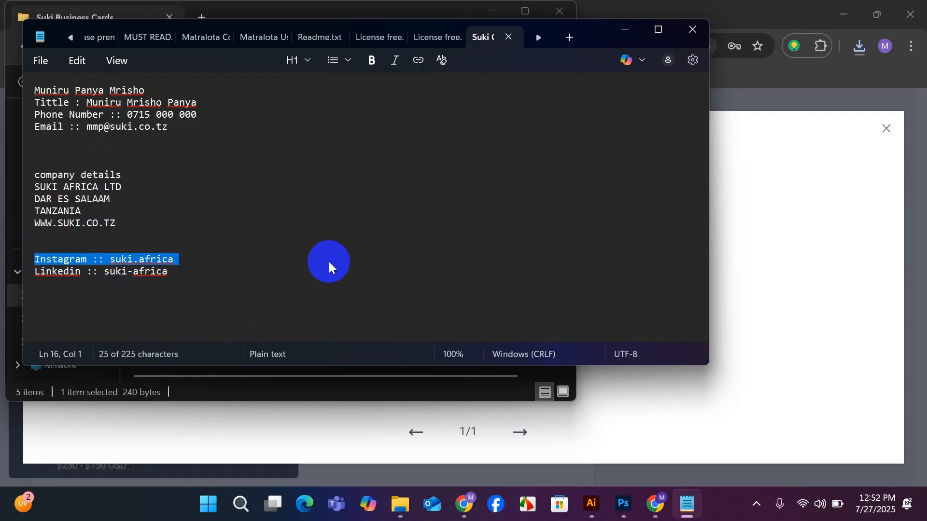
click(329, 263)
click(691, 29)
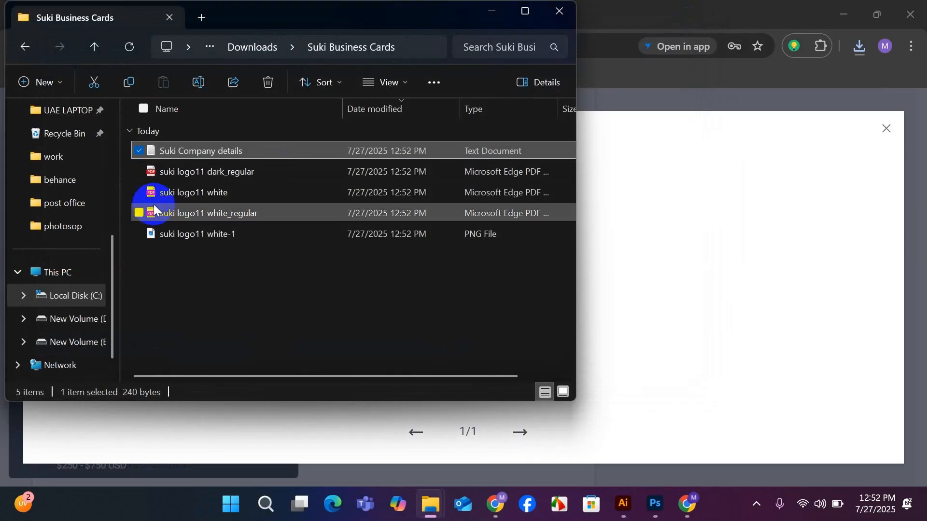
Preview the suki logo11 white-1 PNG from the extracted folder and inspect the logo up close.
click(177, 235)
double_click(177, 236)
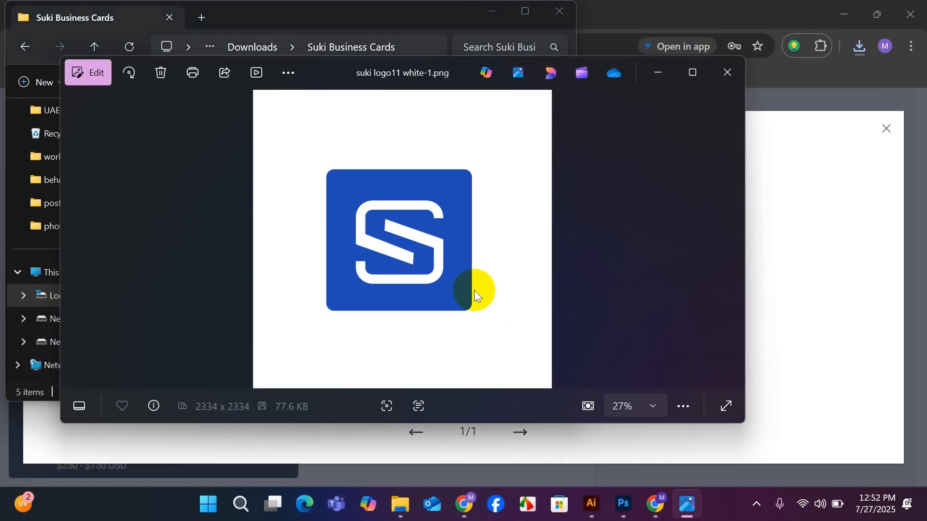
scroll(465, 246, up, 2)
scroll(461, 245, down, 2)
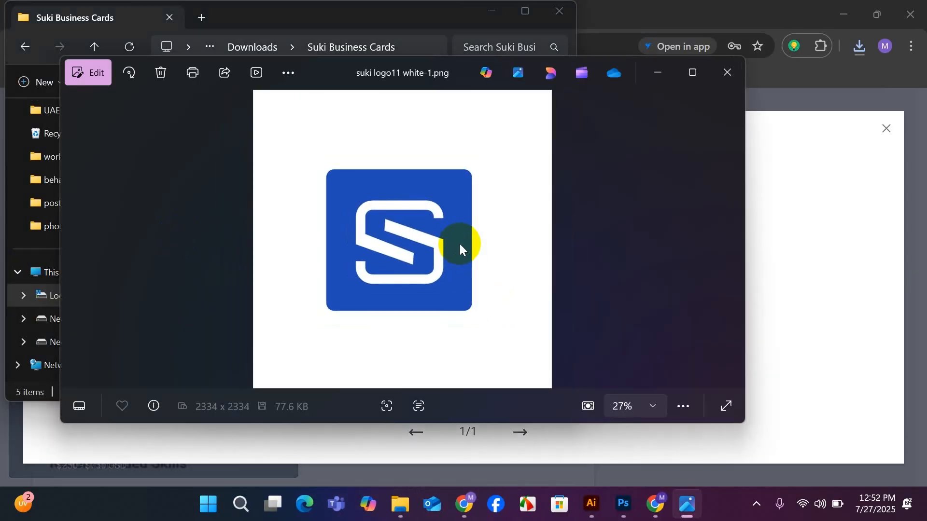
Preview the suki logo11 white_regular and suki logo11 white PDFs from the extracted folder, closing each preview after viewing.
click(728, 72)
click(176, 213)
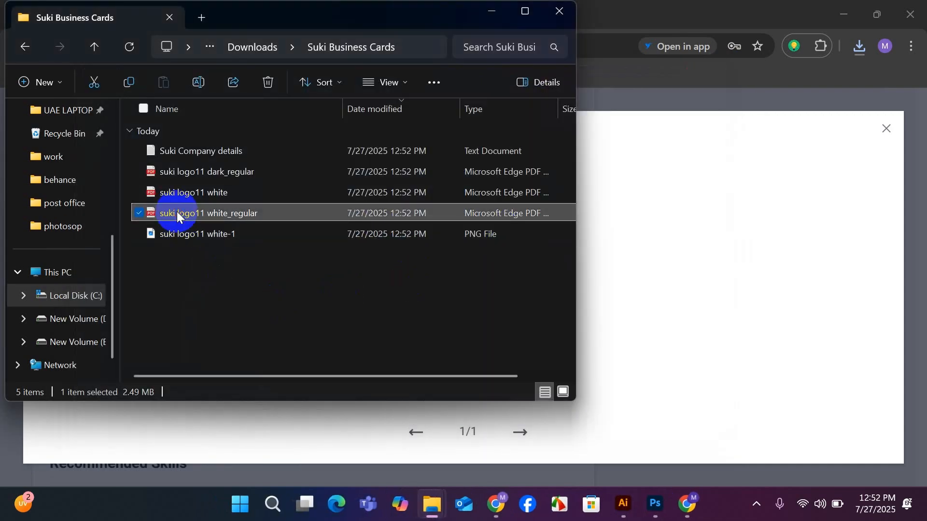
double_click(177, 212)
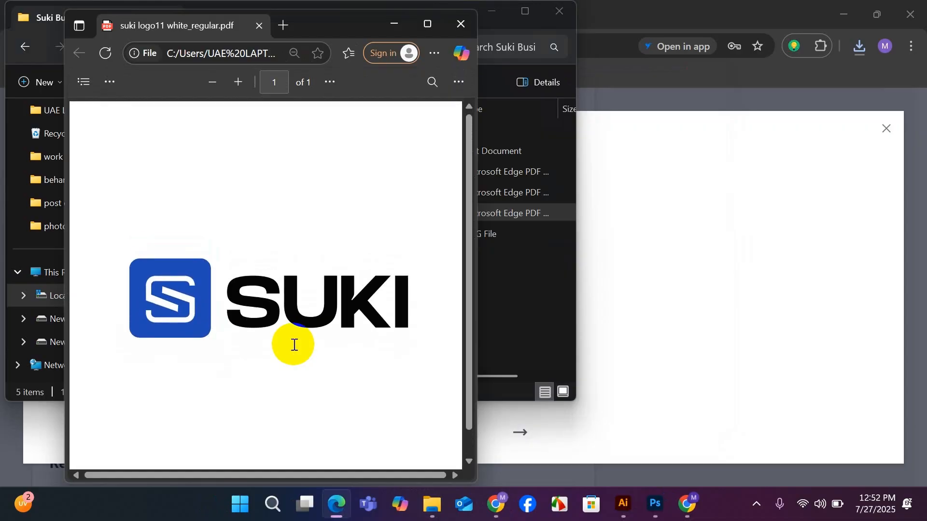
click(462, 22)
click(175, 193)
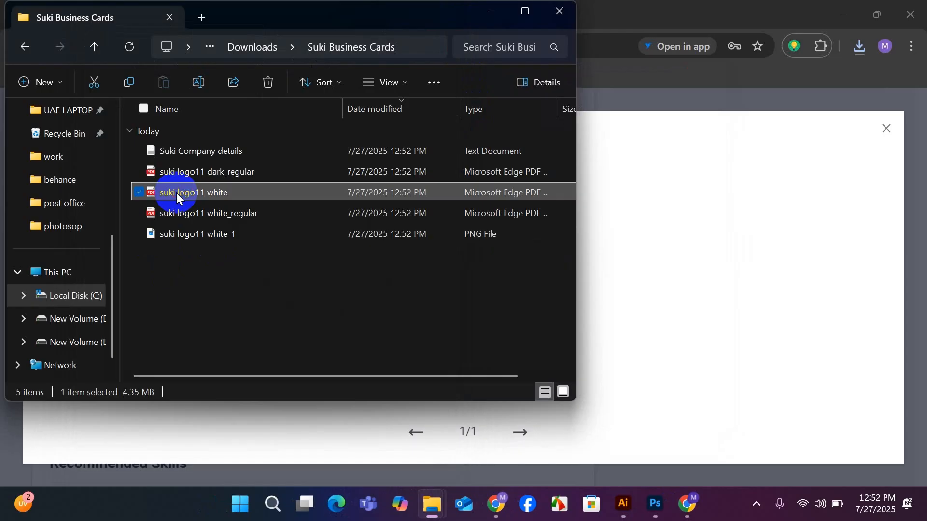
double_click(176, 193)
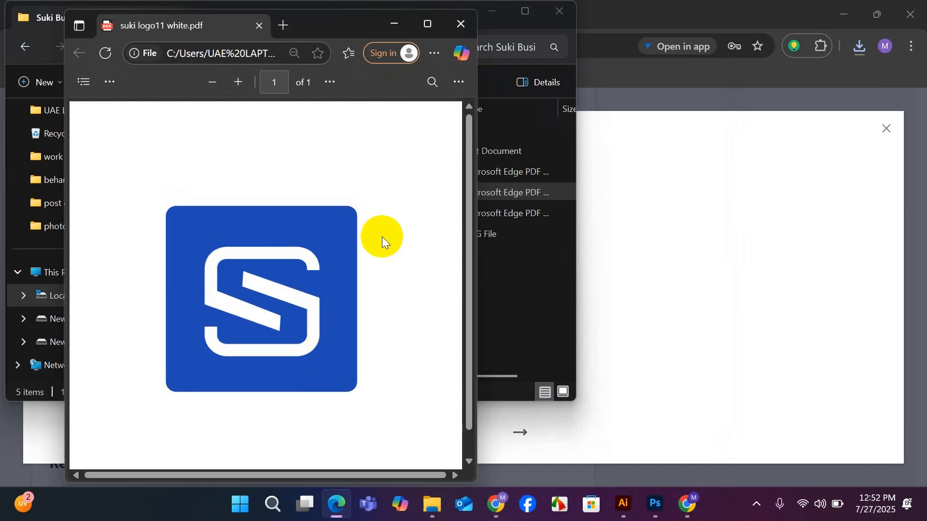
click(460, 23)
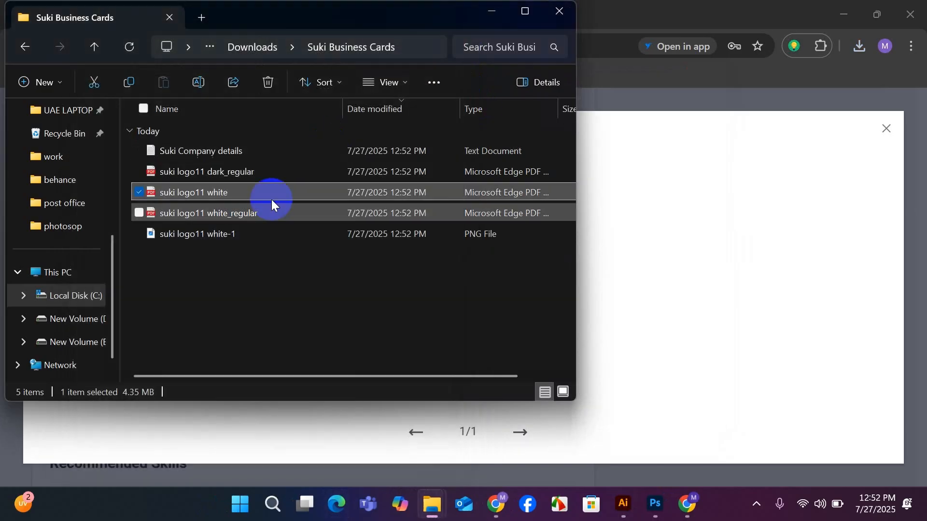
Preview the suki logo11 dark_regular PDF, then put the Suki Business Cards folder window away.
click(199, 173)
double_click(198, 174)
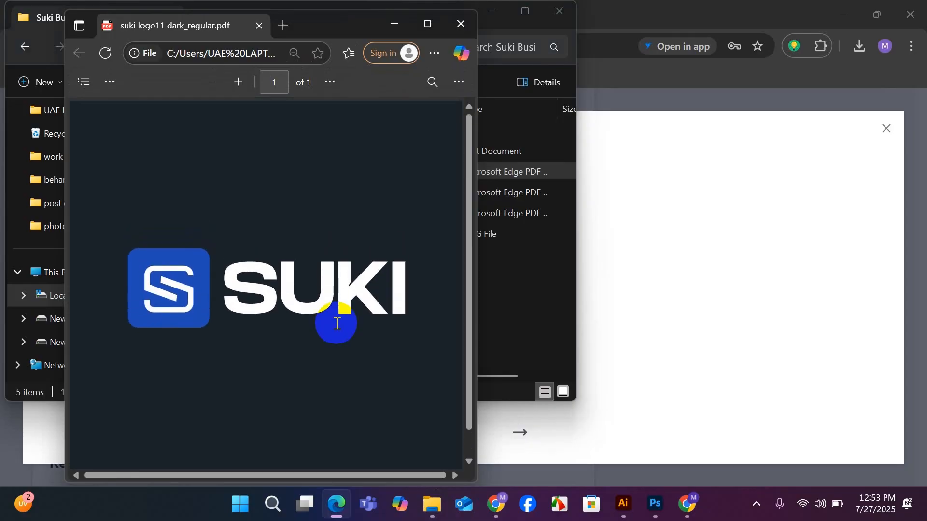
click(459, 24)
click(494, 10)
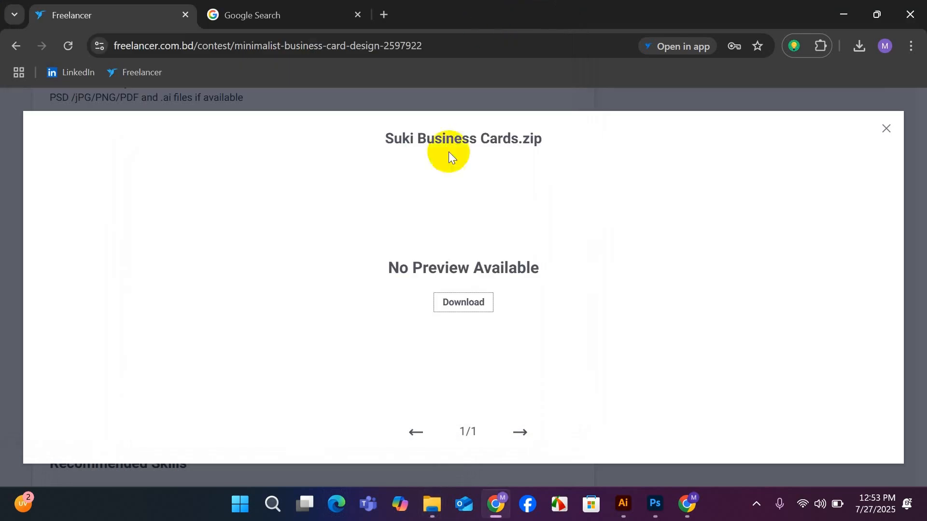
Leave the zip attachment viewer and examine the designs submitted as entries to the Minimalist Business Card Design contest.
click(886, 128)
scroll(259, 266, up, 10)
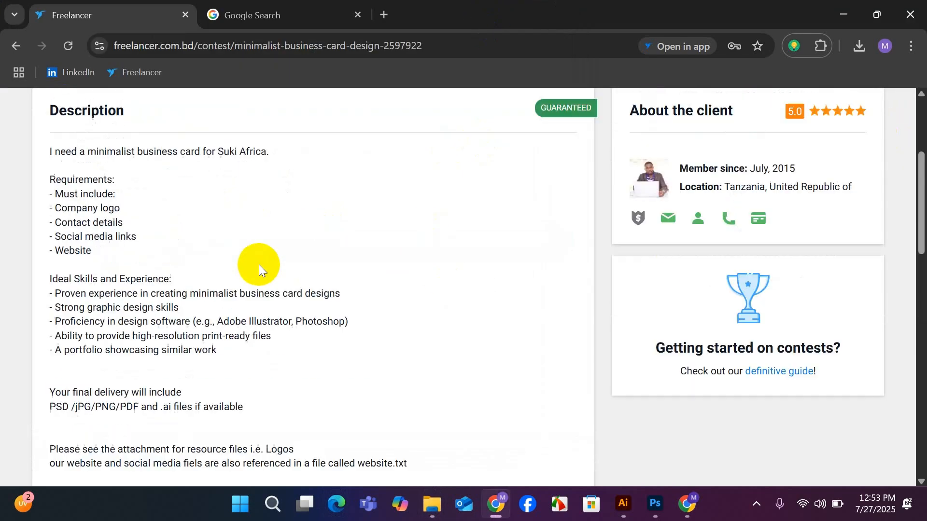
click(117, 169)
scroll(453, 321, down, 8)
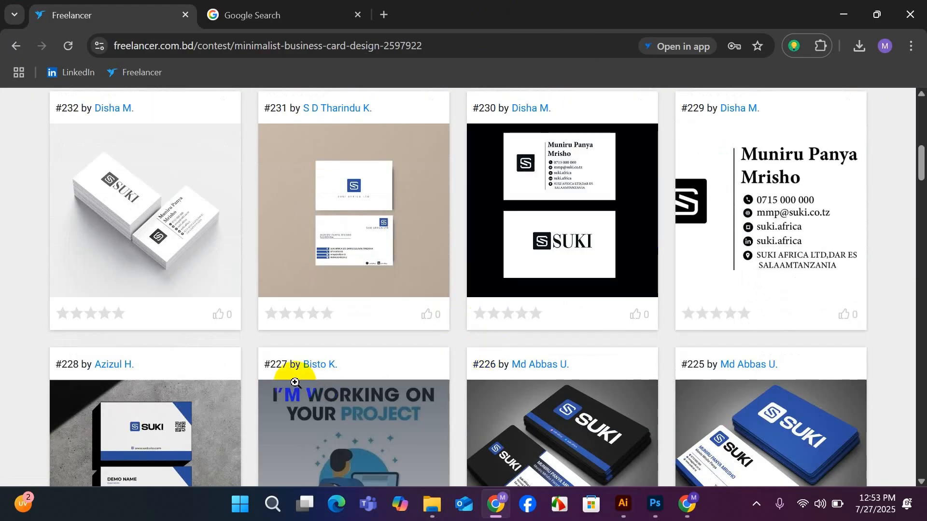
scroll(285, 371, down, 5)
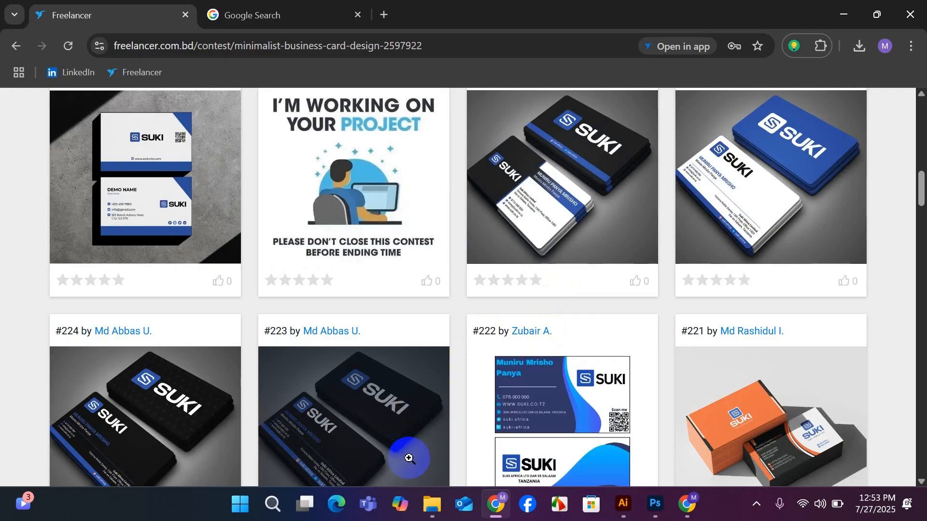
scroll(409, 458, down, 3)
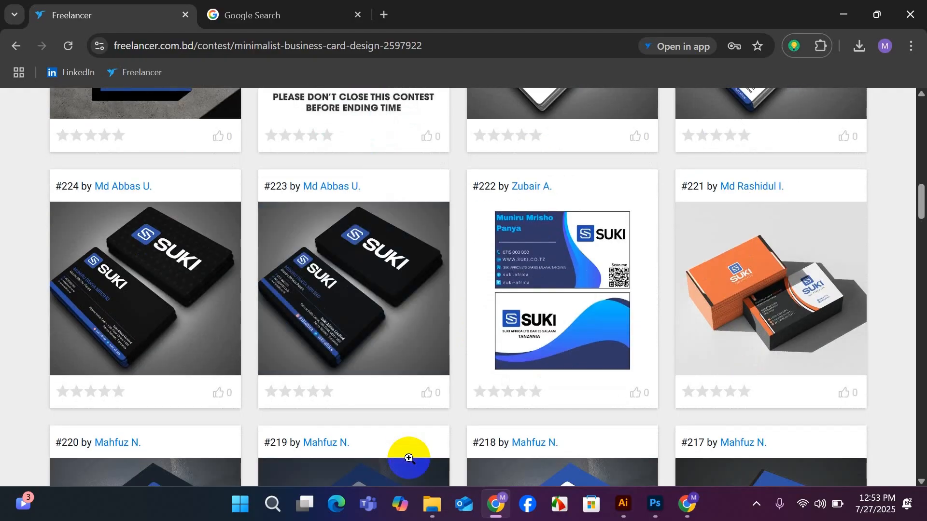
scroll(409, 457, down, 12)
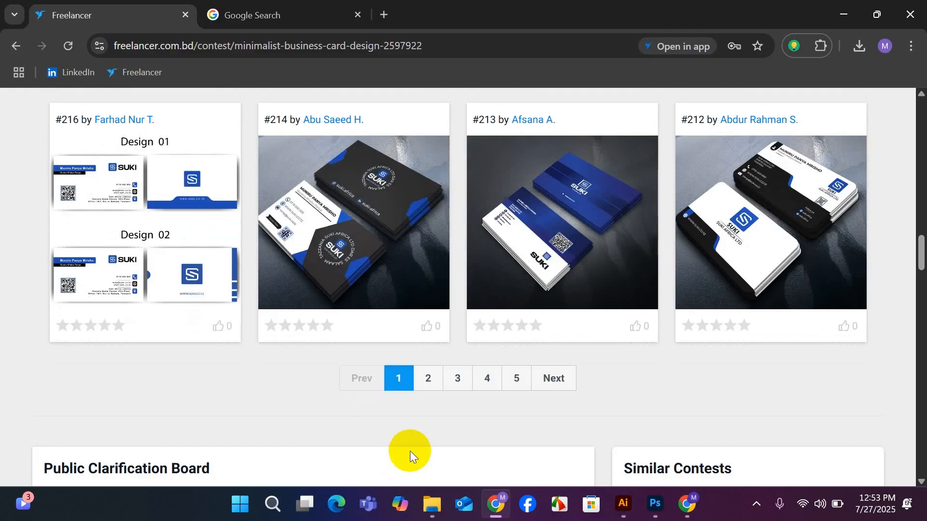
scroll(410, 451, up, 20)
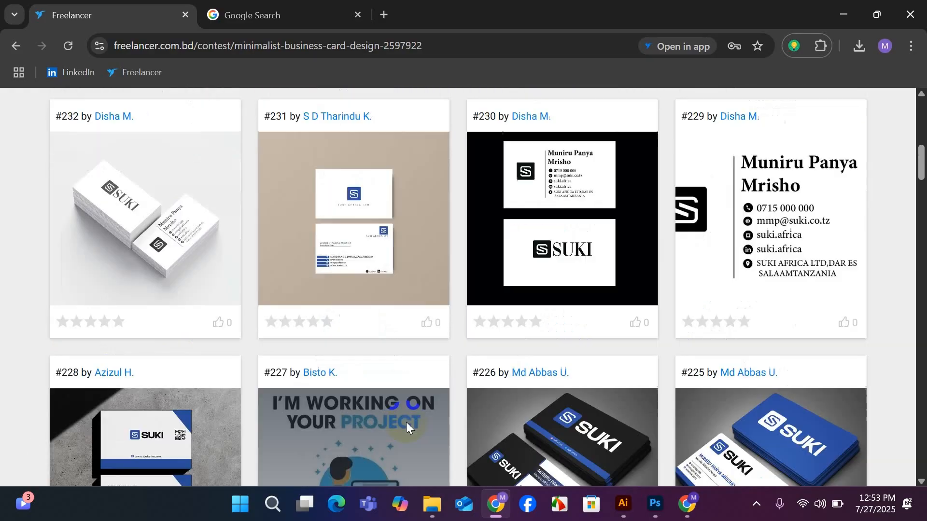
scroll(401, 412, up, 1)
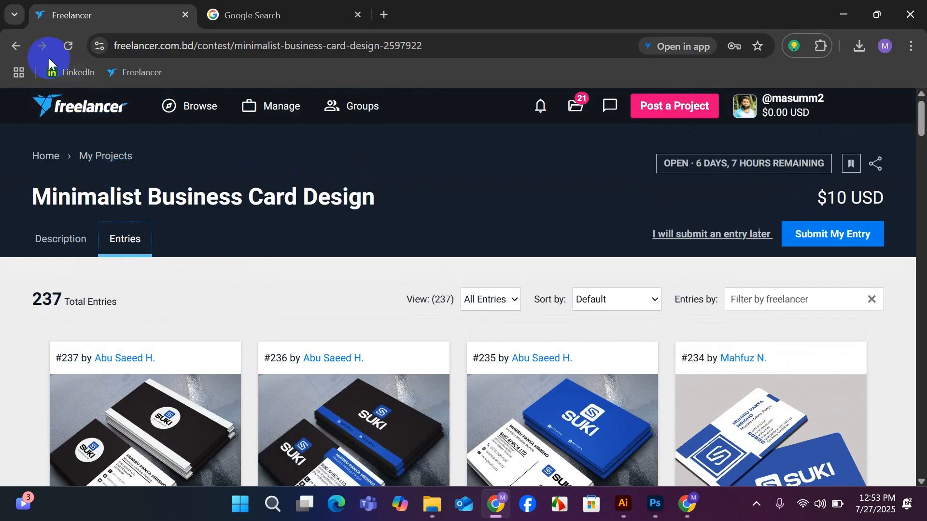
Return to the business card design contest search and look through the listed contests' briefs, entry counts and prizes.
click(15, 48)
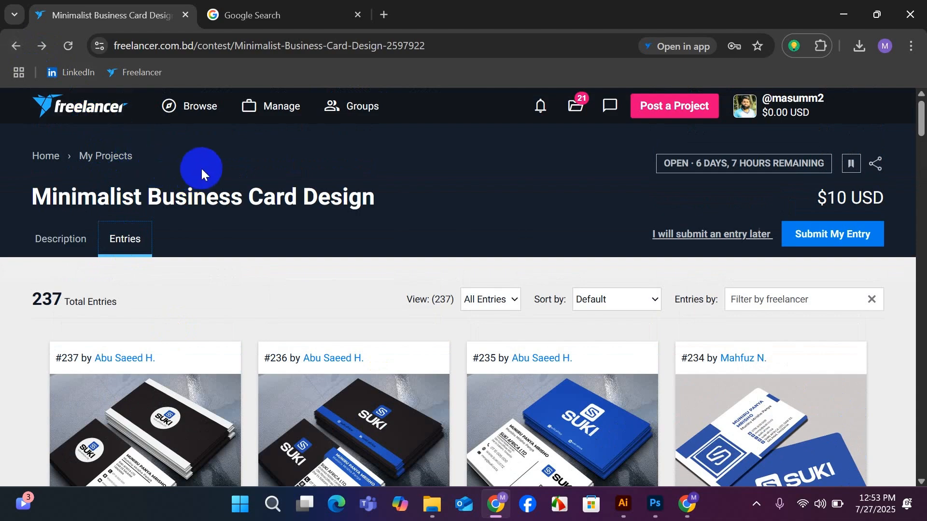
click(202, 110)
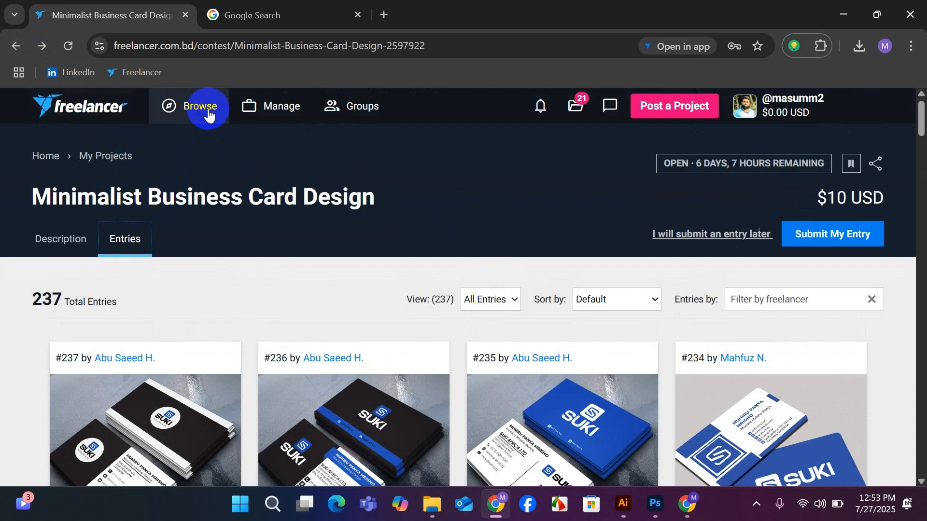
click(335, 240)
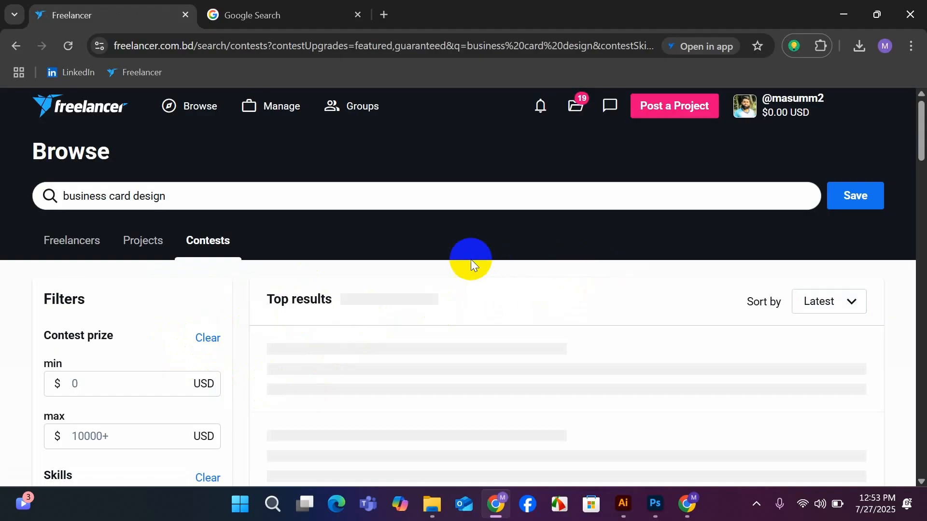
scroll(387, 252, down, 5)
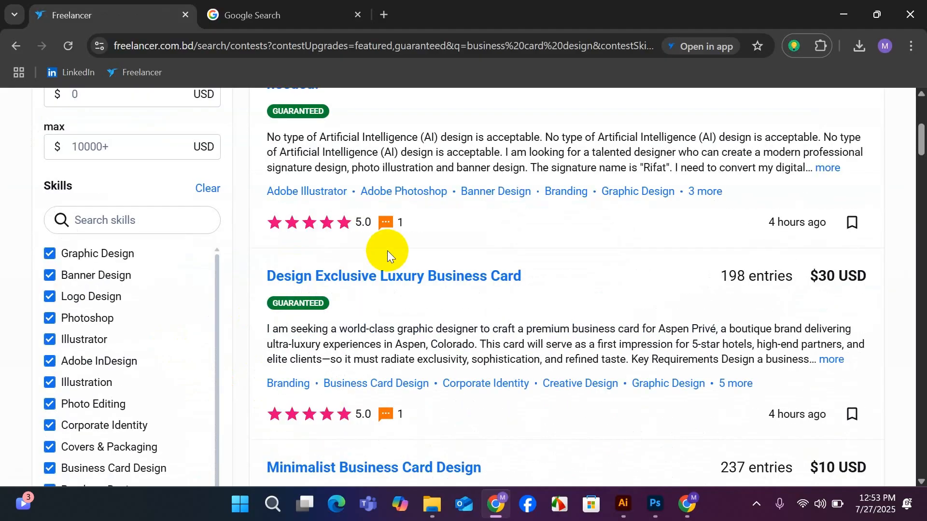
scroll(387, 251, down, 8)
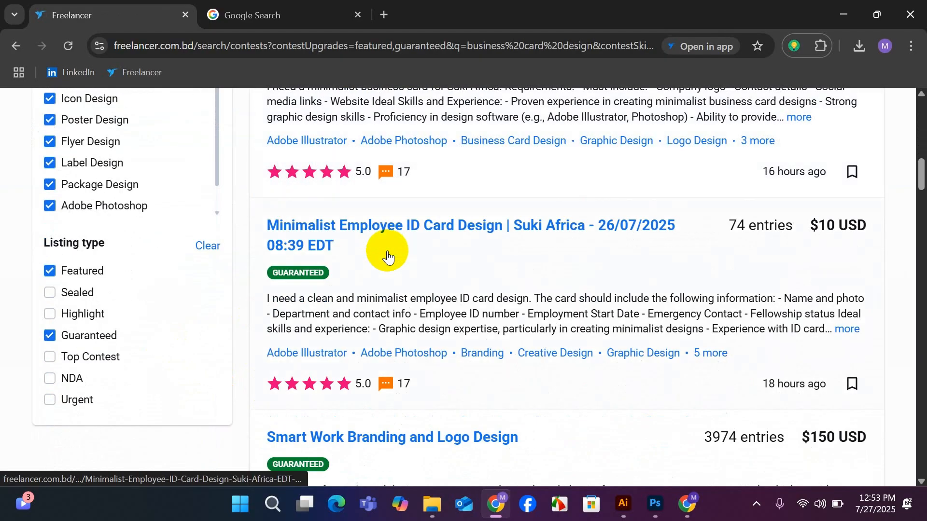
scroll(548, 306, down, 1)
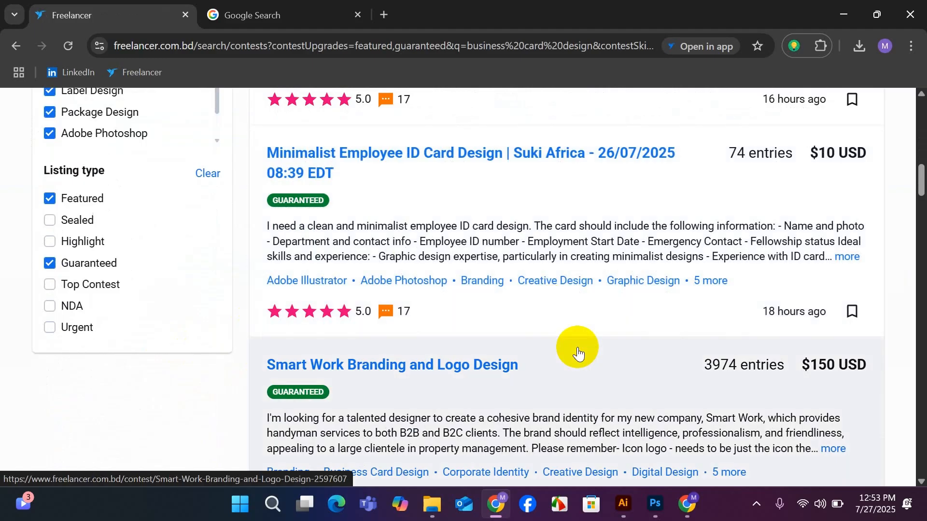
scroll(577, 353, down, 7)
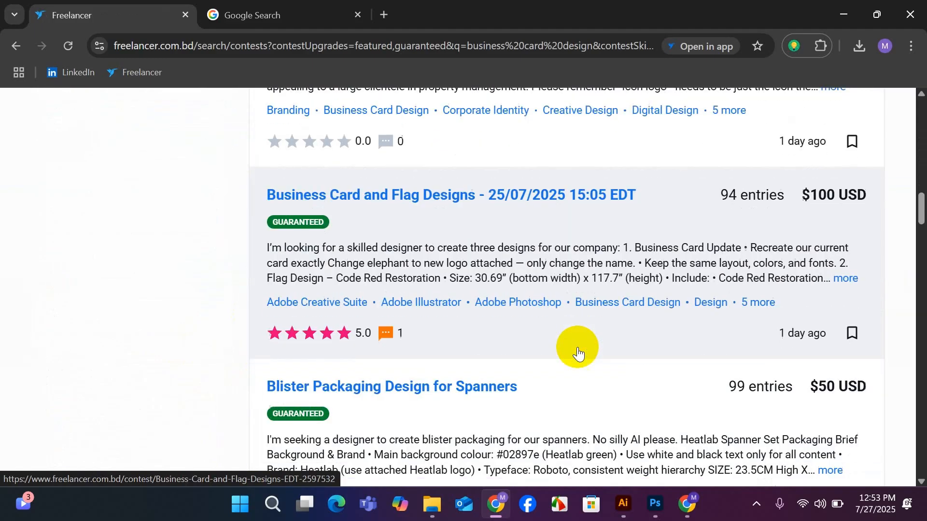
scroll(578, 353, down, 6)
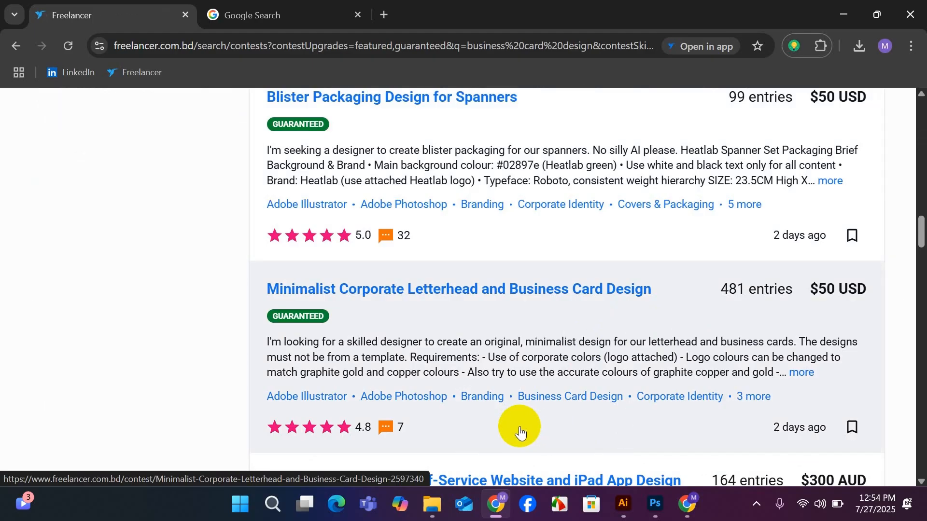
scroll(509, 423, down, 1)
scroll(507, 422, down, 4)
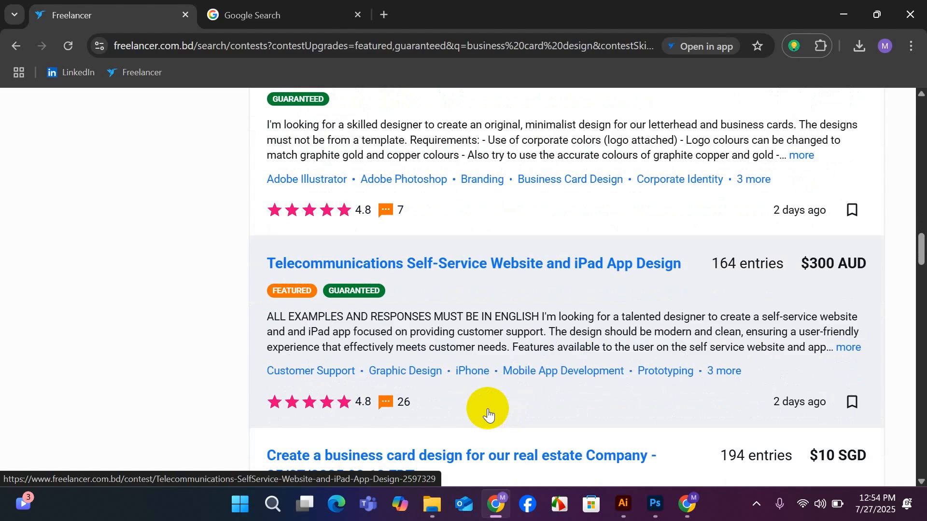
scroll(487, 414, down, 4)
scroll(492, 411, down, 3)
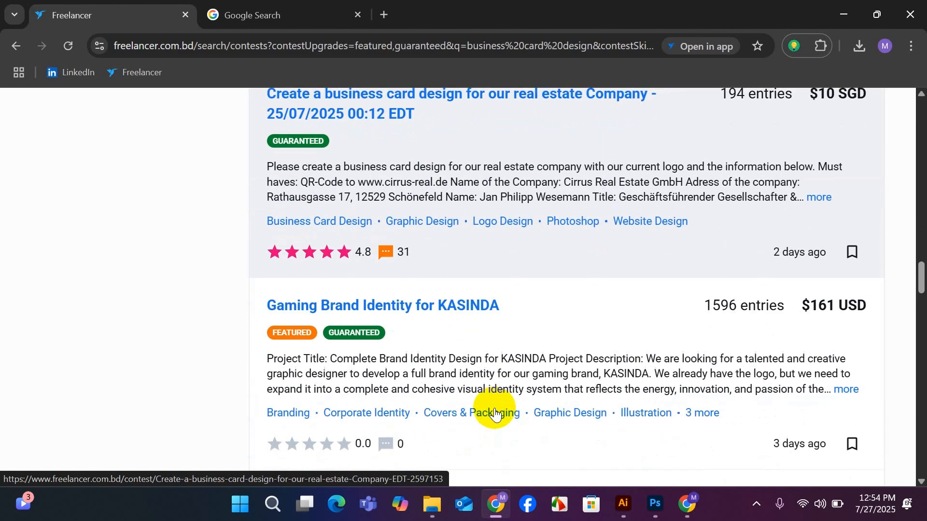
scroll(493, 410, down, 4)
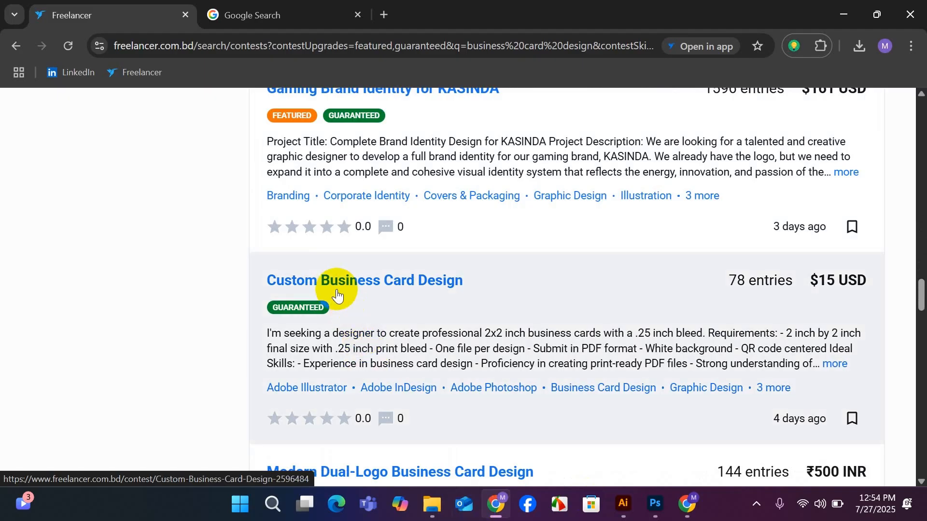
Open the Custom Business Card Design contest and review its description and attached files.
click(333, 287)
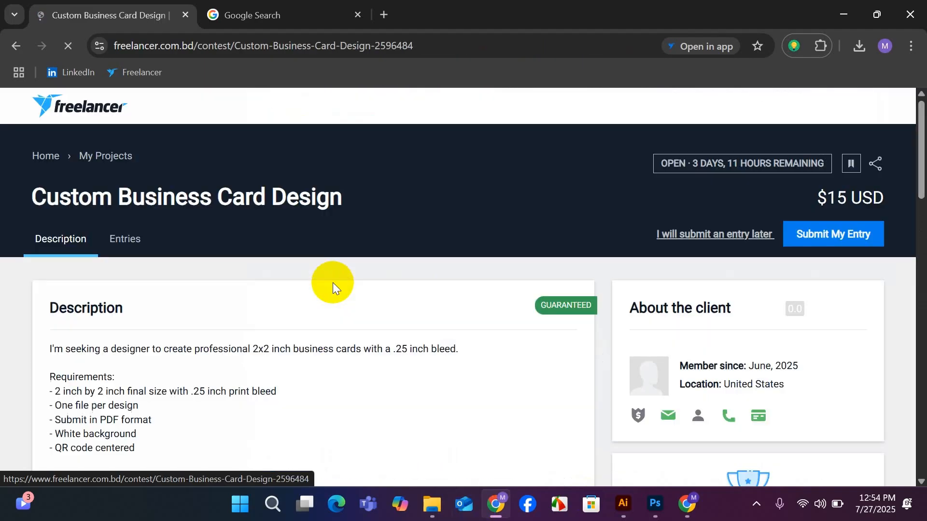
scroll(321, 313, down, 4)
scroll(321, 314, down, 4)
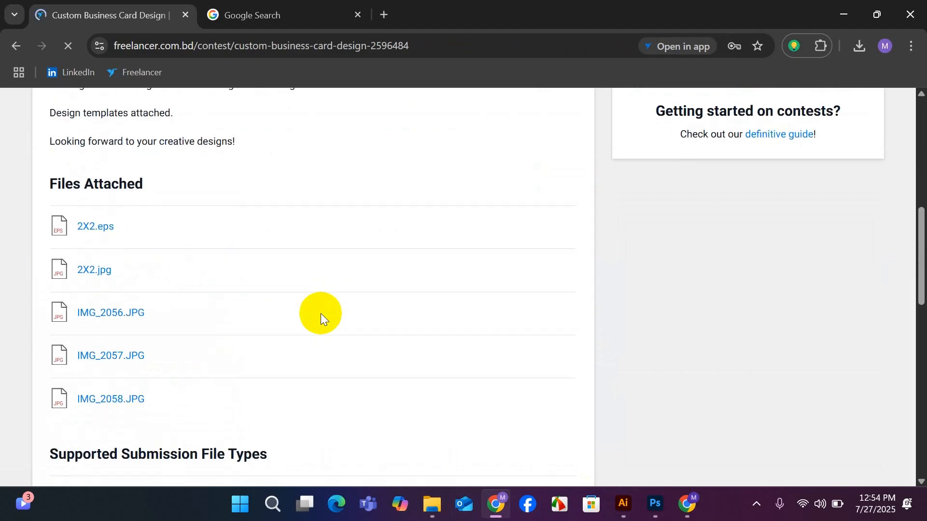
scroll(320, 314, up, 9)
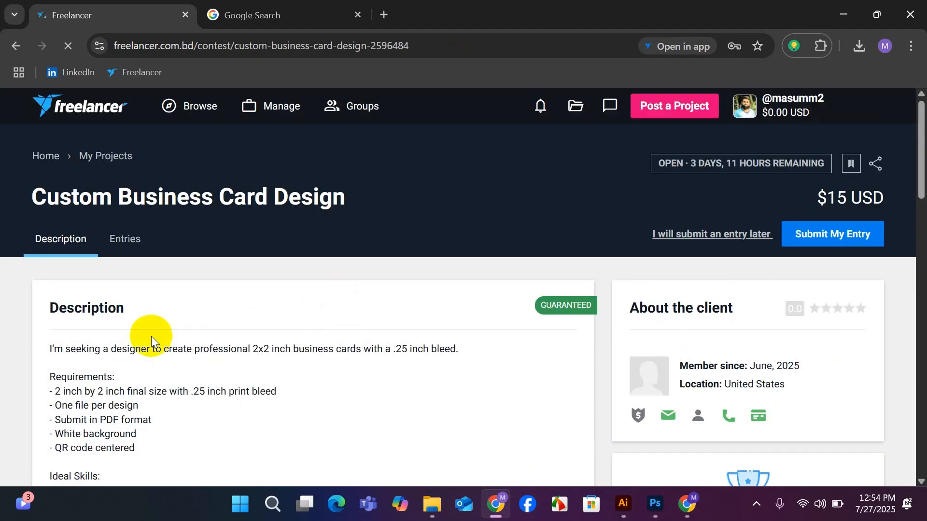
Examine the entries submitted to the Custom Business Card Design contest, then return to the contest search.
click(116, 240)
scroll(338, 300, down, 4)
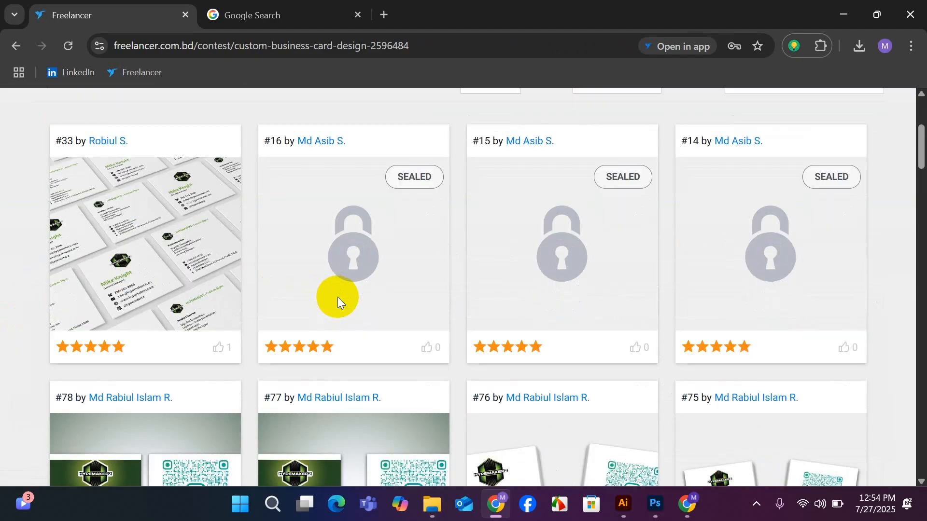
scroll(338, 297, down, 4)
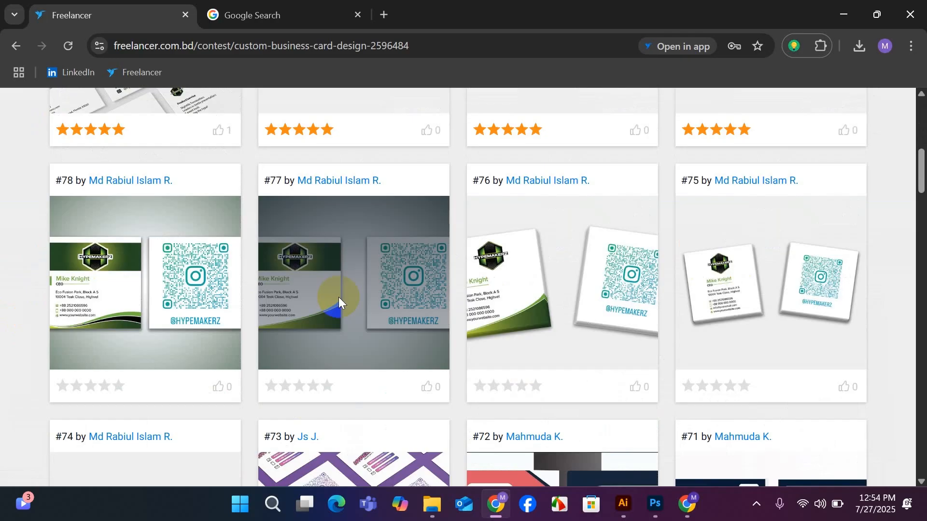
scroll(338, 297, up, 8)
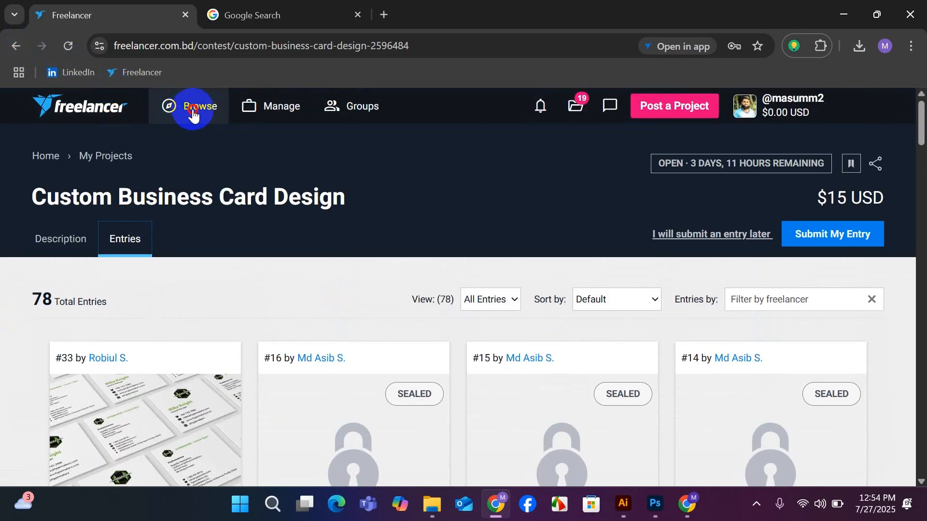
mouse_move(190, 112)
click(331, 244)
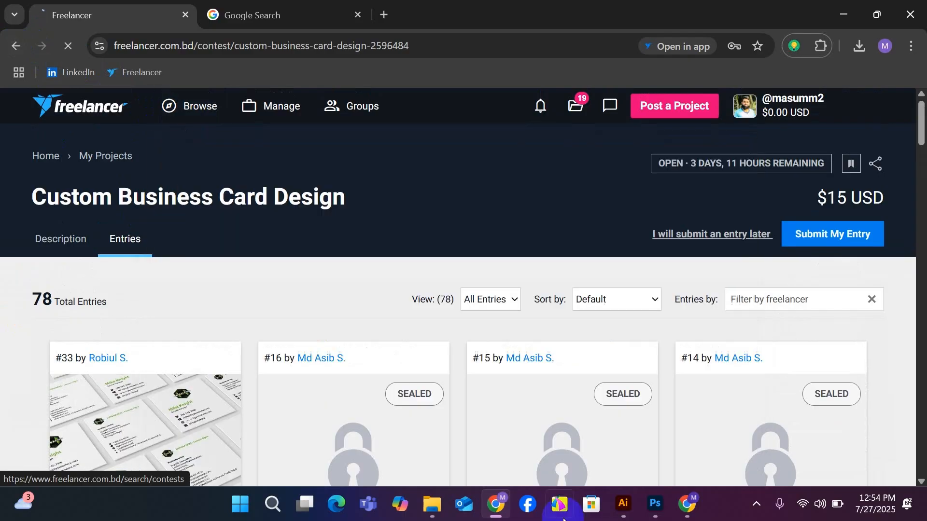
Switch to the Untitled-1 document in Illustrator and scale the black Aspen Privé logo image down proportionally above the dark artboard.
mouse_move(619, 519)
click(606, 439)
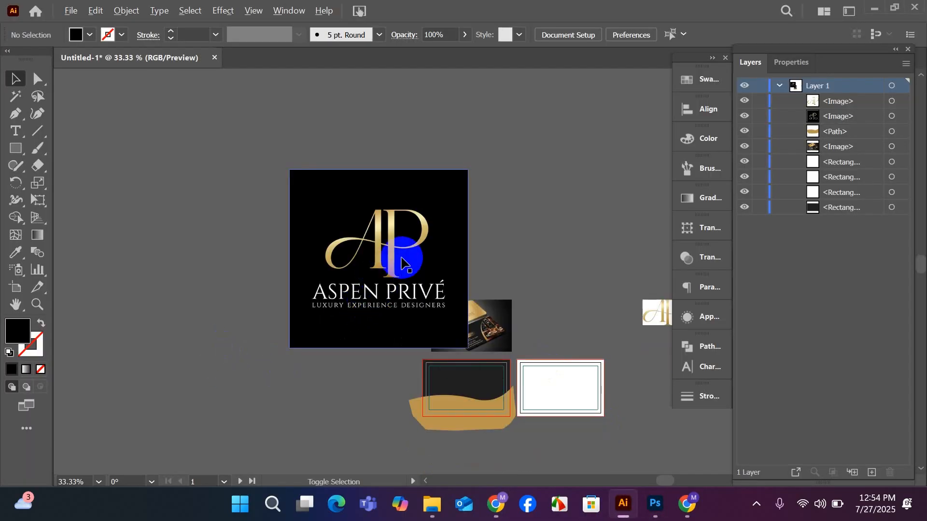
scroll(424, 243, up, 2)
scroll(425, 244, down, 1)
scroll(273, 266, down, 3)
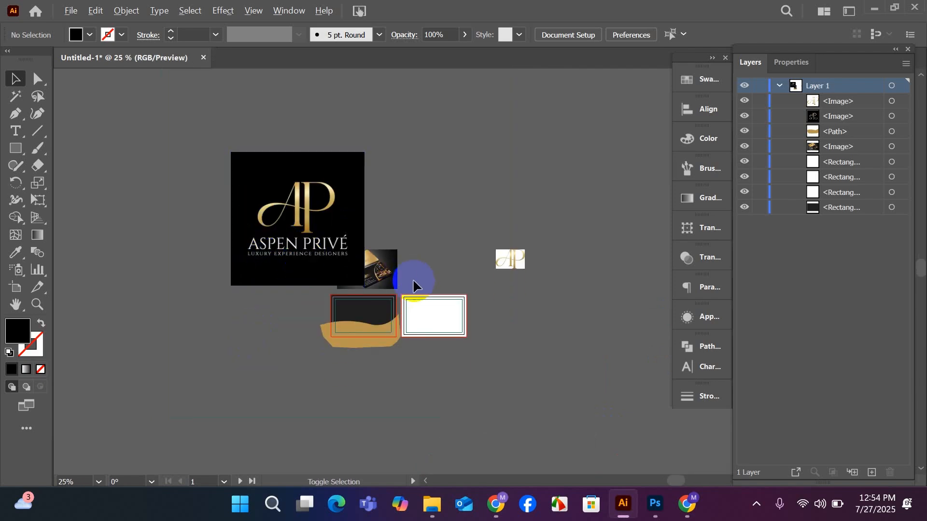
scroll(414, 279, up, 2)
drag(74, 228, 182, 245)
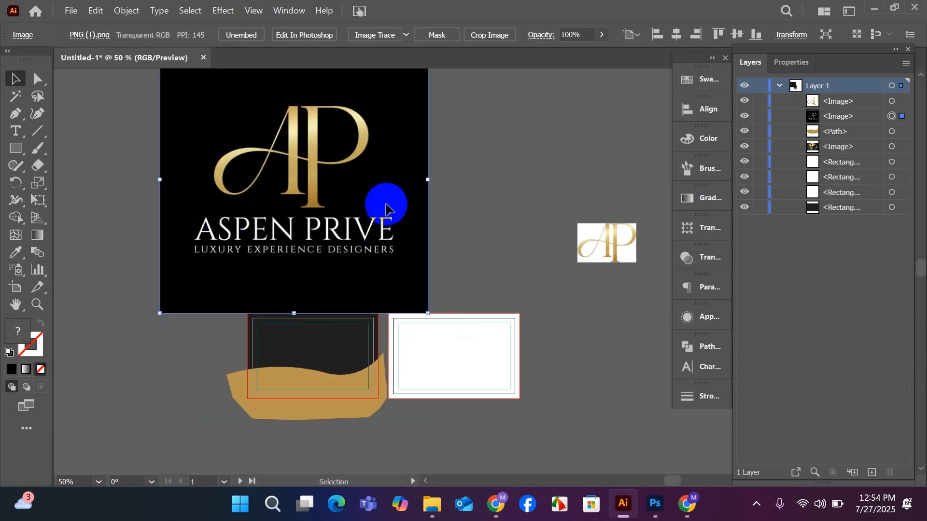
drag(429, 179, 333, 180)
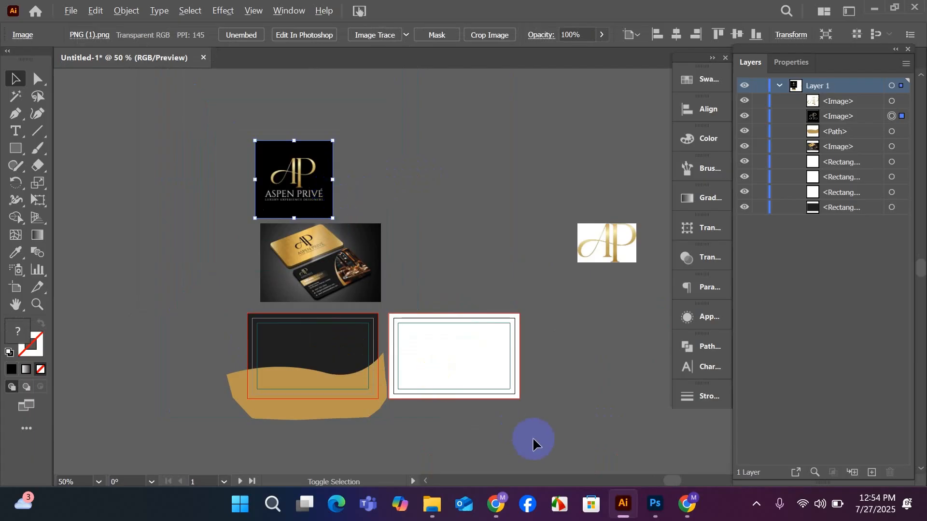
Enlarge the Aspen Privé business card mockup image and move it beside the small logo as a design reference.
drag(309, 291, 420, 341)
drag(409, 210, 525, 212)
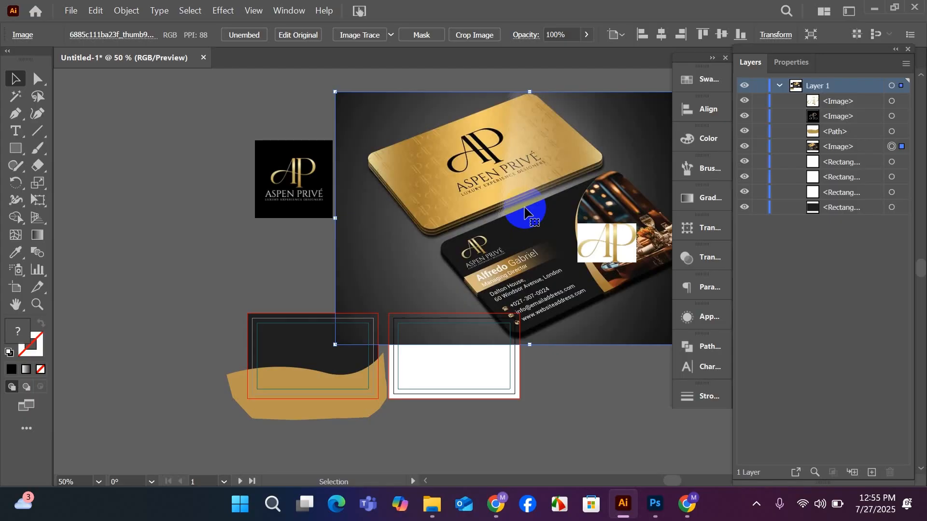
Scale the business card mockup image down proportionally above the artboards and move the black Aspen Privé logo image beside it.
key(space)
drag(402, 297, 448, 259)
drag(511, 90, 501, 163)
drag(501, 214, 476, 226)
drag(247, 216, 361, 248)
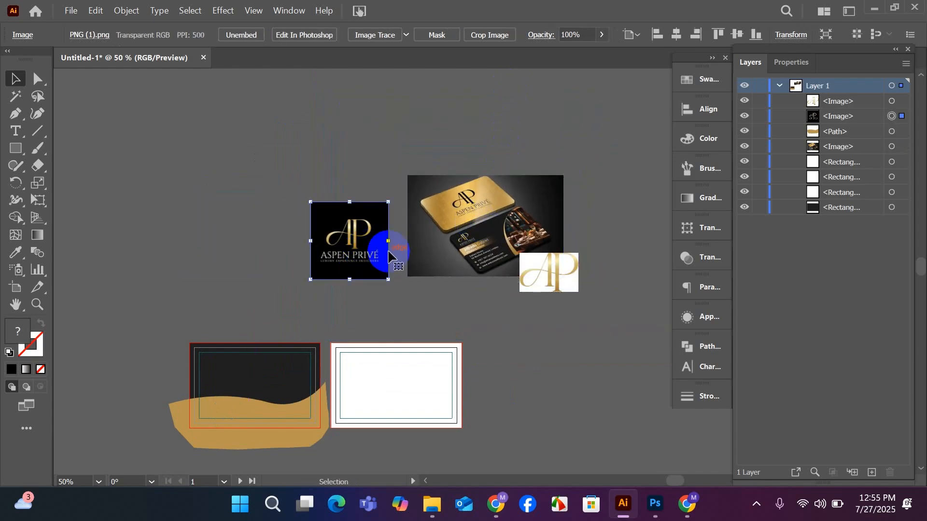
Reposition the mockup image above the dark artboard and place the black logo image on its other side, above the white artboard.
scroll(342, 246, up, 2)
scroll(350, 242, down, 10)
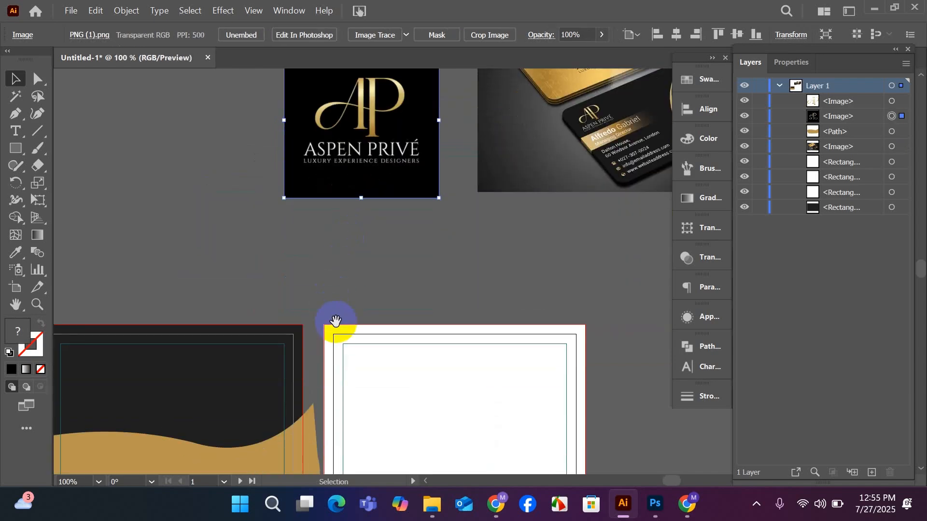
drag(335, 321, 404, 330)
drag(562, 162, 114, 272)
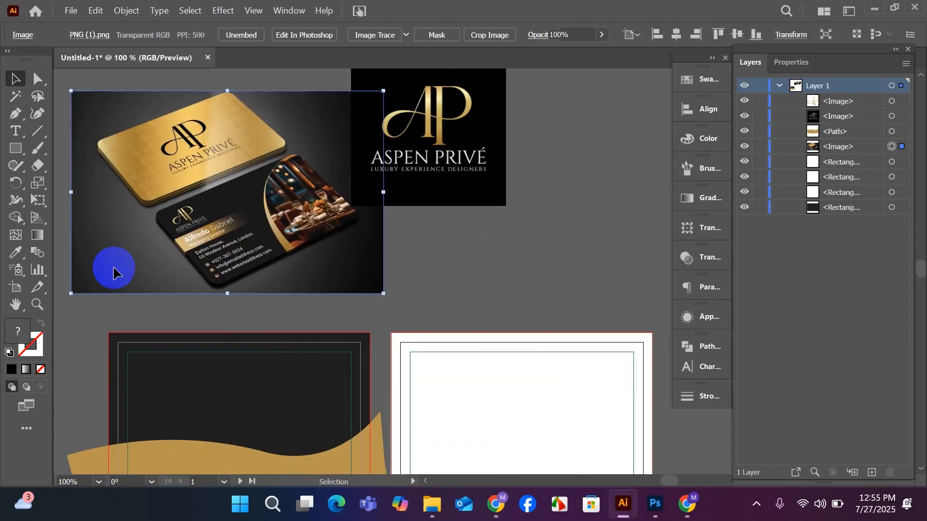
drag(213, 331, 268, 300)
drag(280, 235, 227, 235)
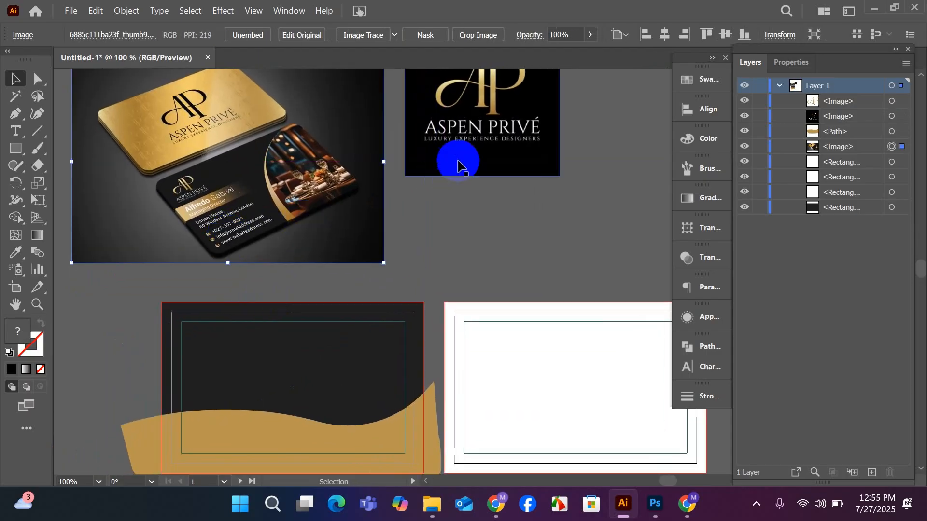
drag(458, 164, 480, 176)
scroll(317, 207, left, 5)
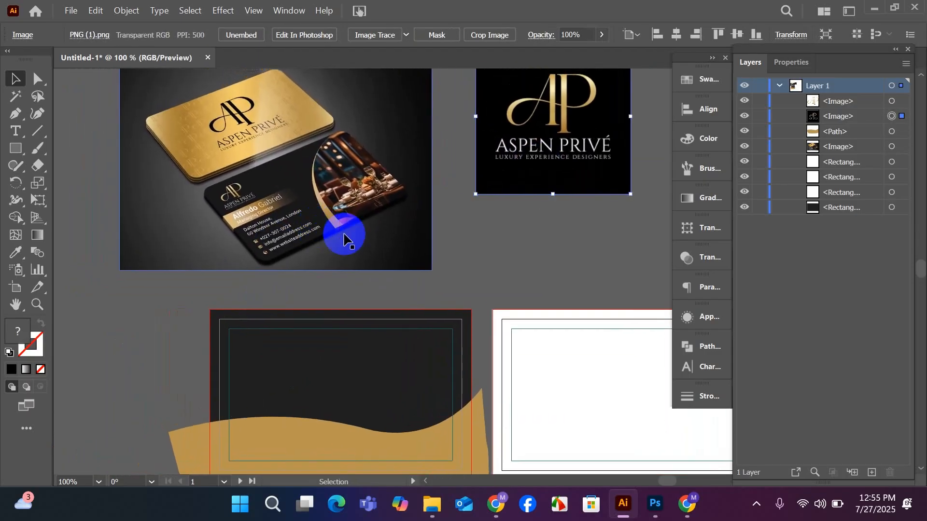
drag(472, 215, 433, 231)
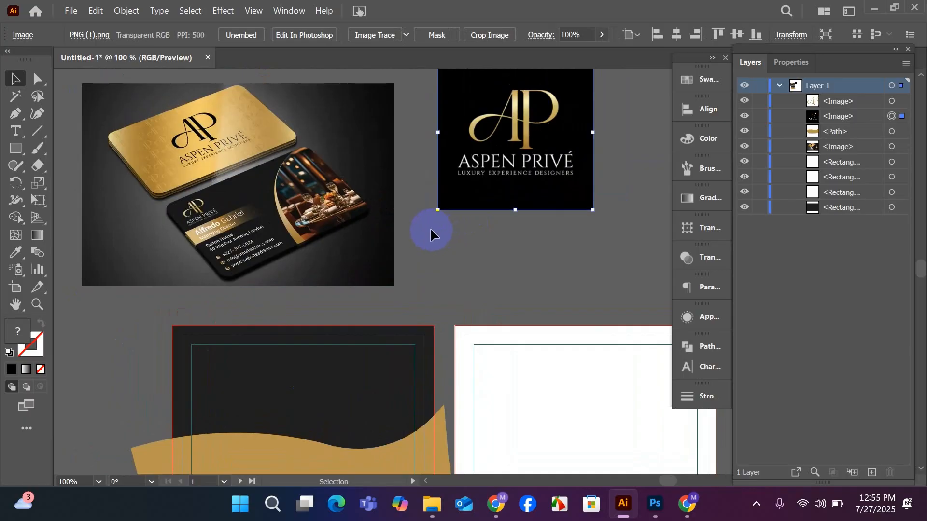
scroll(435, 235, down, 2)
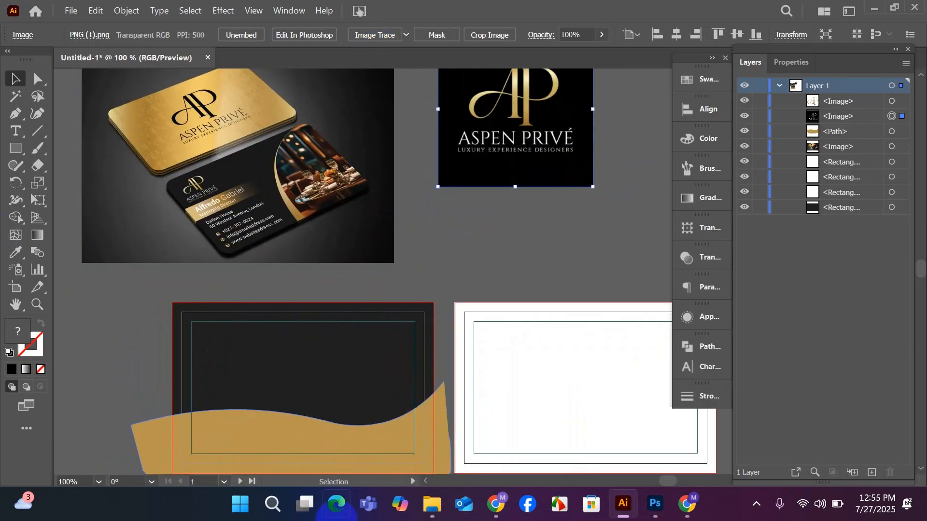
Switch to Chrome and copy the AP logo lettering as text from the Aspen Privé card image in the Google image search.
click(496, 504)
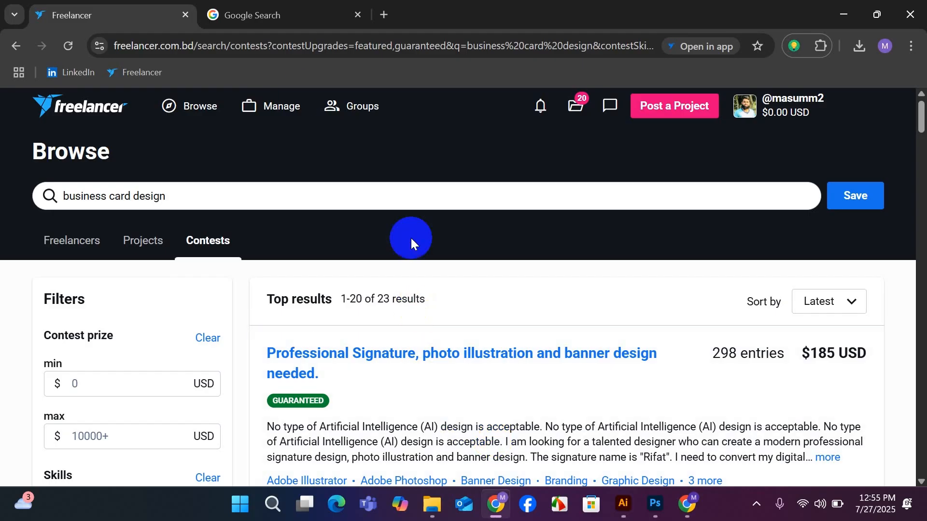
click(311, 12)
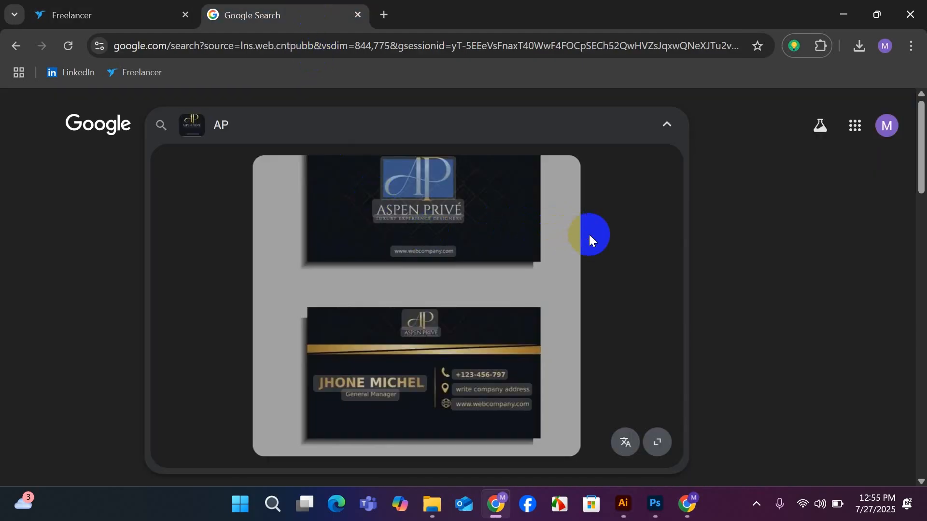
click(404, 369)
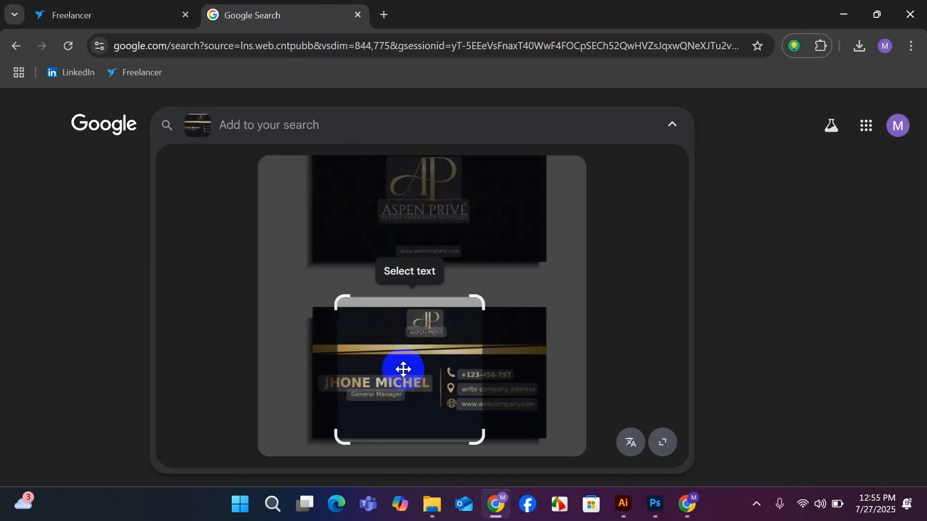
click(426, 180)
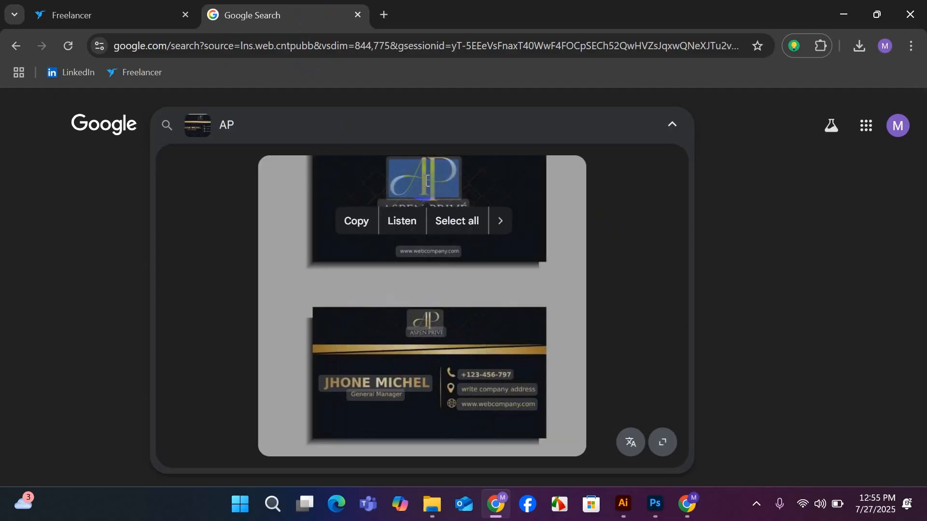
click(406, 221)
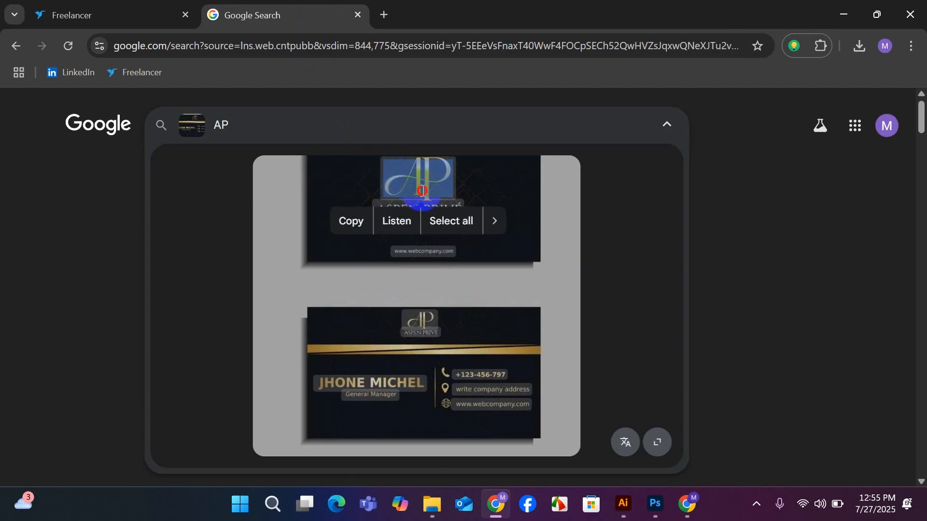
click(364, 224)
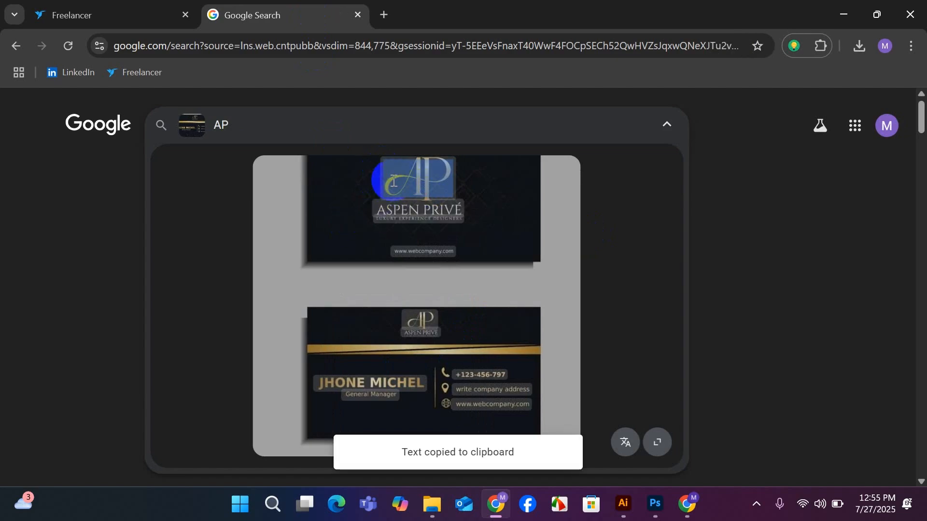
click(426, 194)
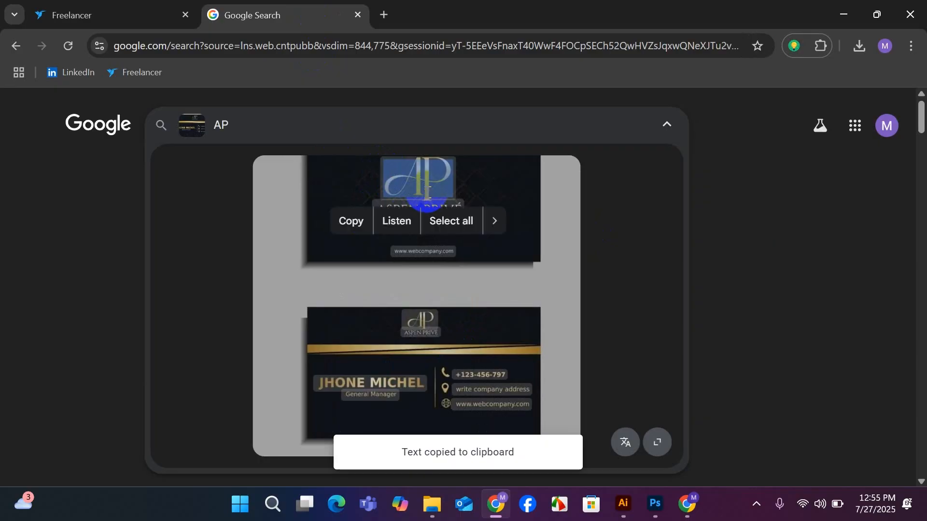
Switch back to Illustrator, paste the copied AP text above the artboards, try enlarging it, and delete it.
click(625, 506)
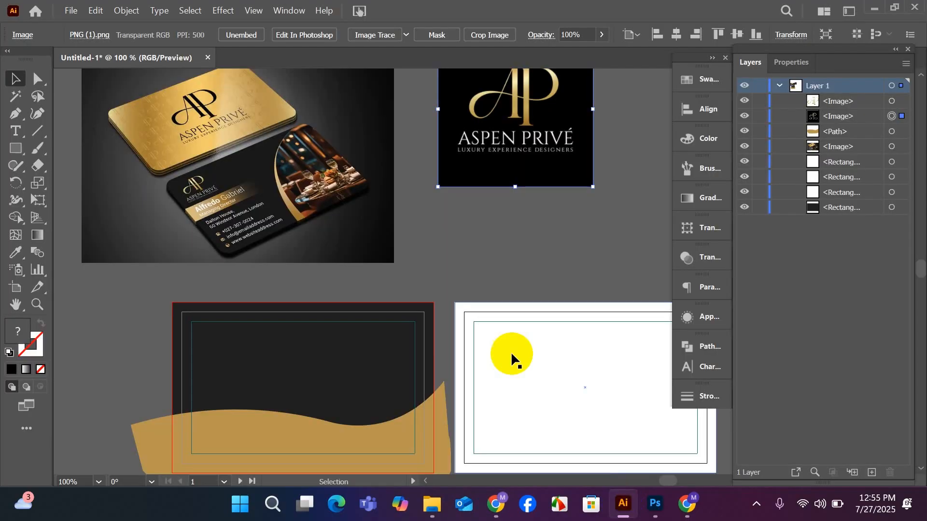
click(448, 258)
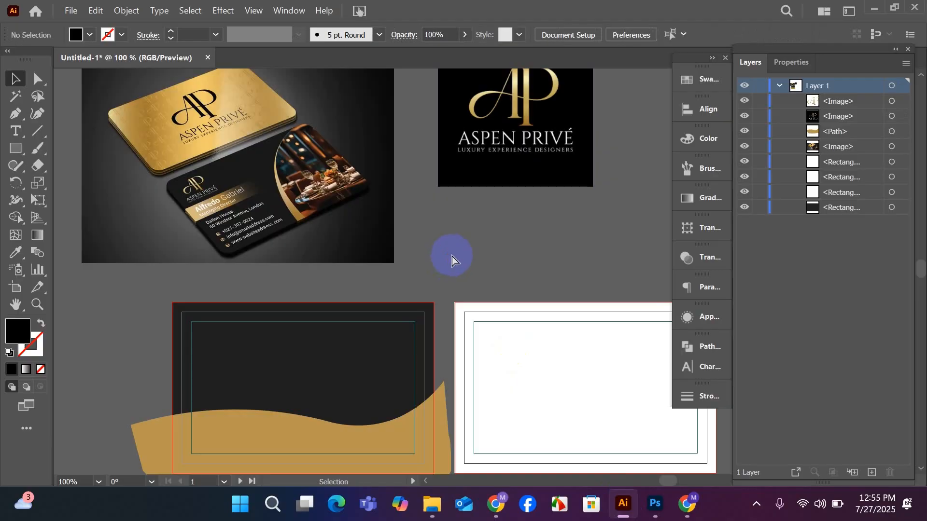
key(ctrl+v)
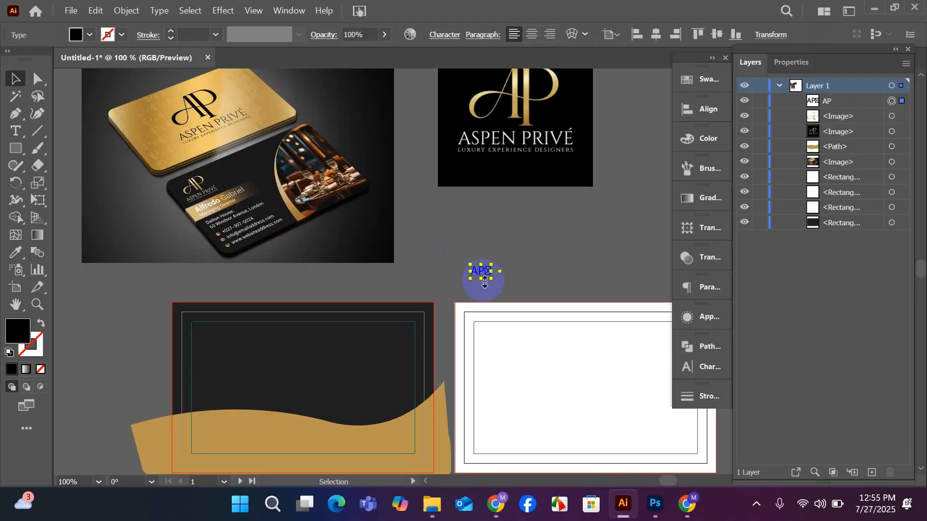
drag(480, 283, 480, 310)
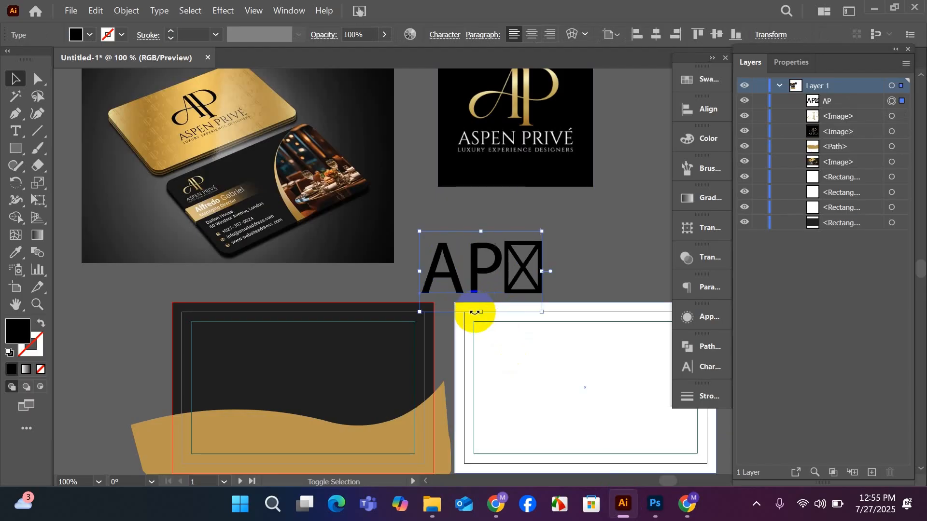
key(Delete)
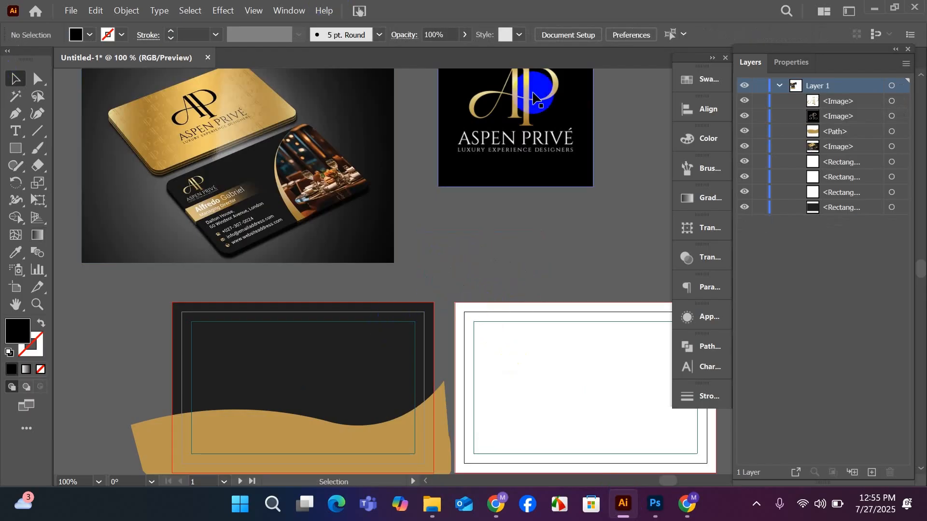
Begin tracing the logo's letter A with the Pen tool, curving from the inner tip of its foot serif into the thick stem.
scroll(591, 167, up, 2)
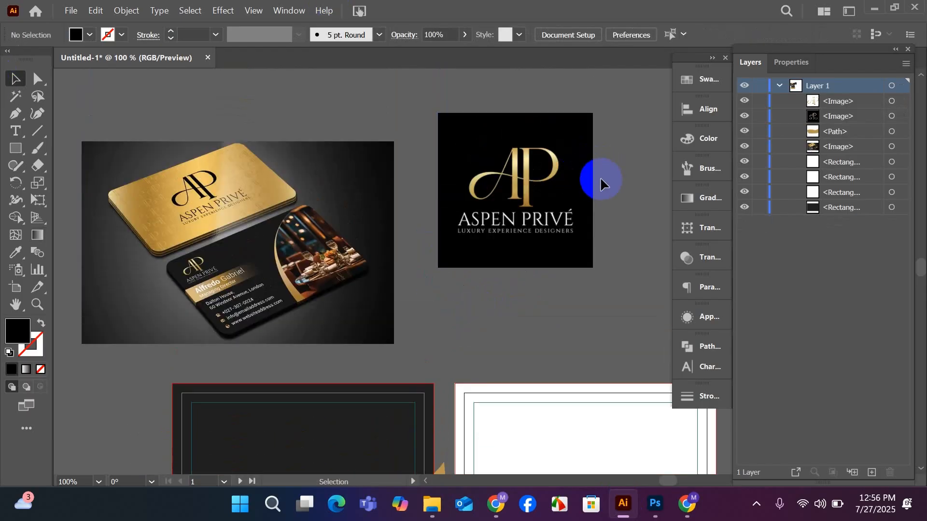
scroll(597, 178, up, 2)
scroll(461, 142, up, 2)
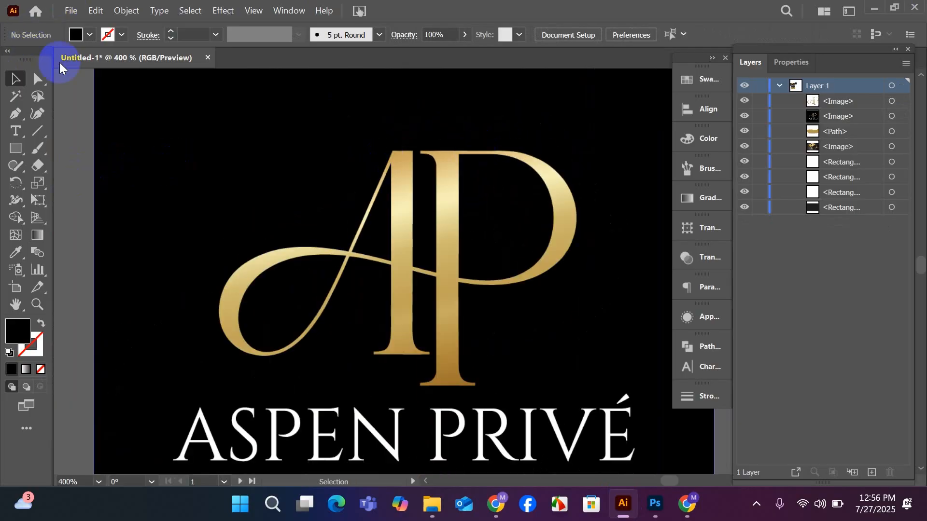
click(16, 113)
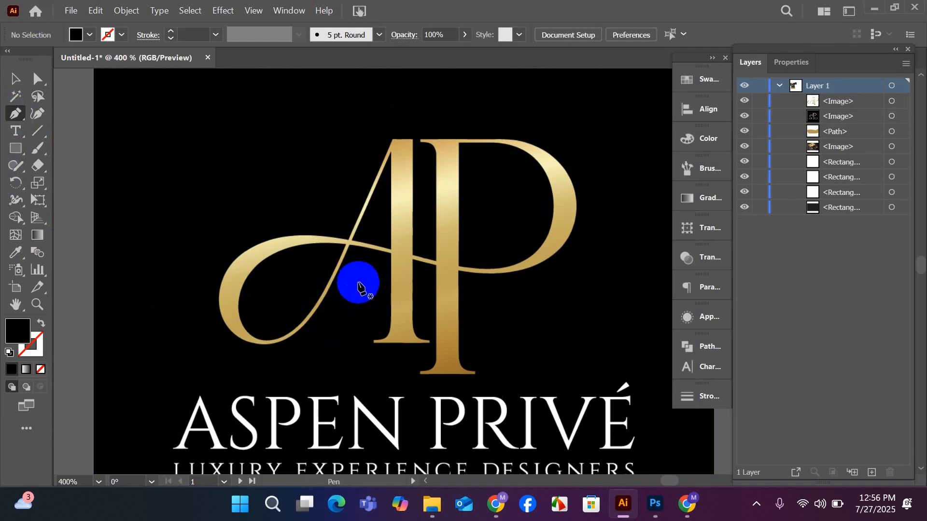
alt+scroll(475, 241, up, 1)
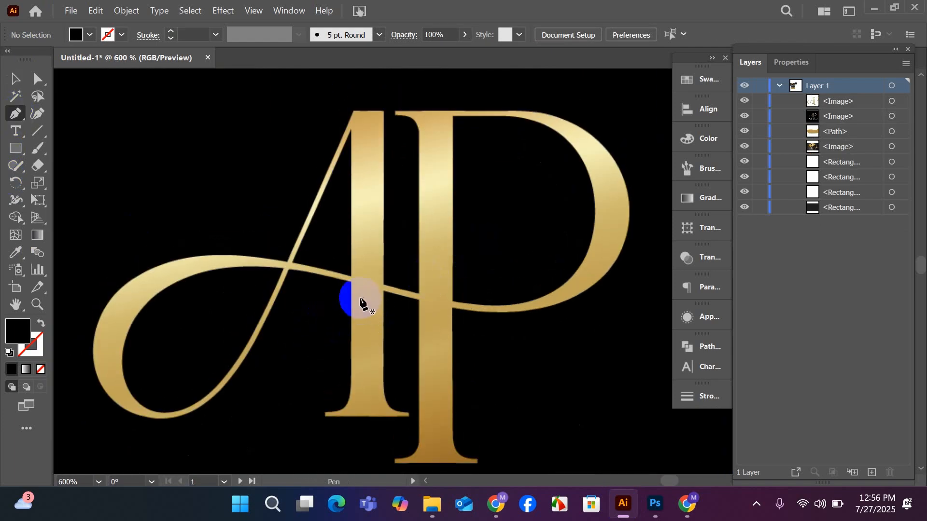
scroll(350, 299, up, 2)
alt+scroll(428, 229, up, 1)
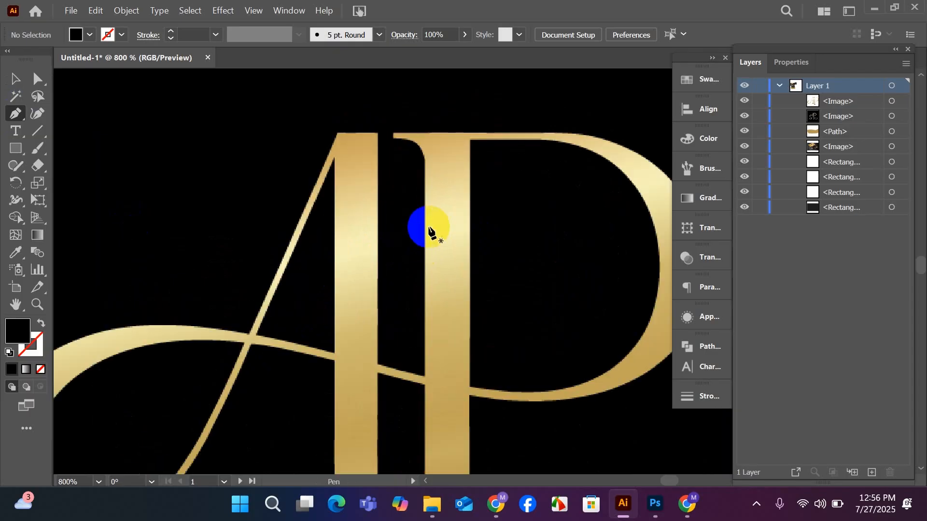
scroll(430, 236, down, 2)
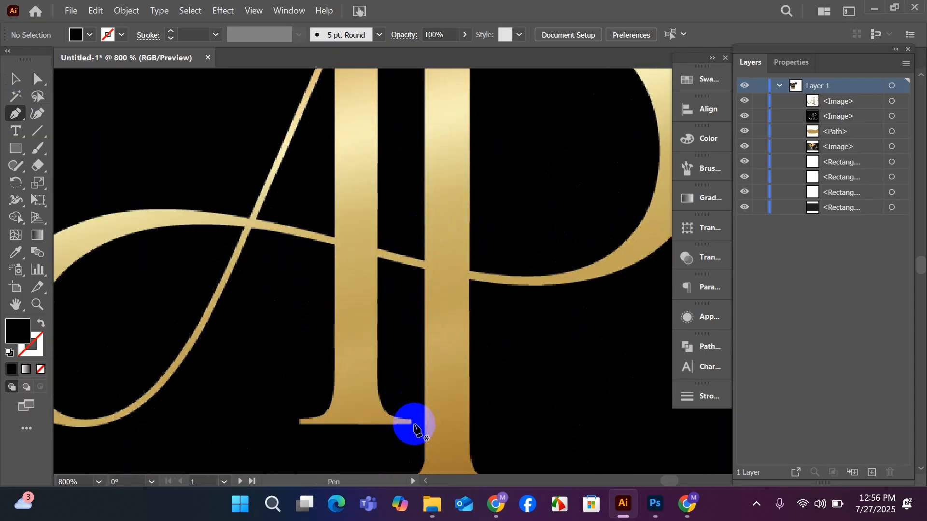
scroll(410, 406, down, 1)
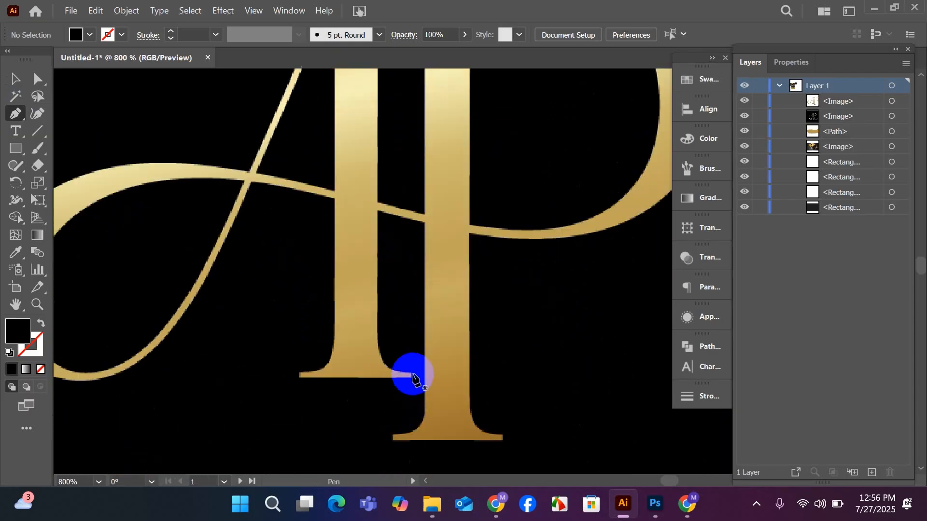
click(413, 374)
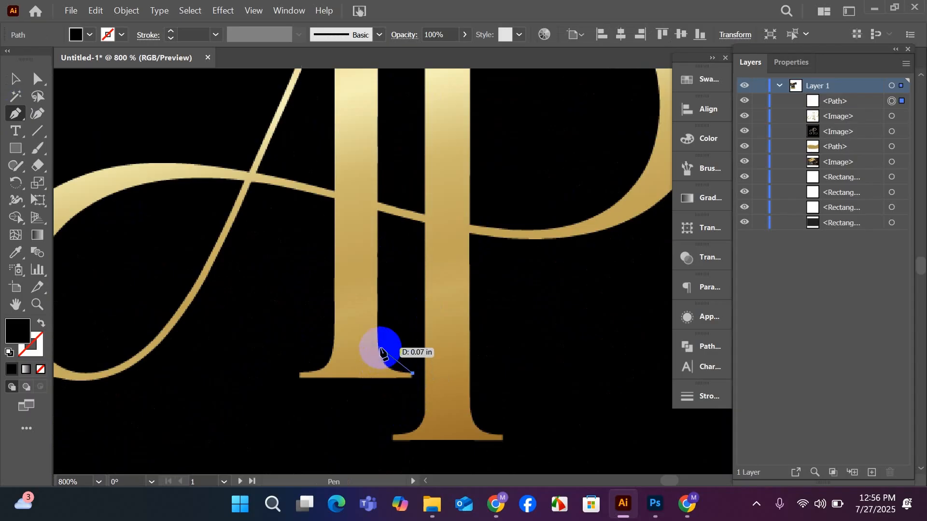
drag(377, 336, 376, 288)
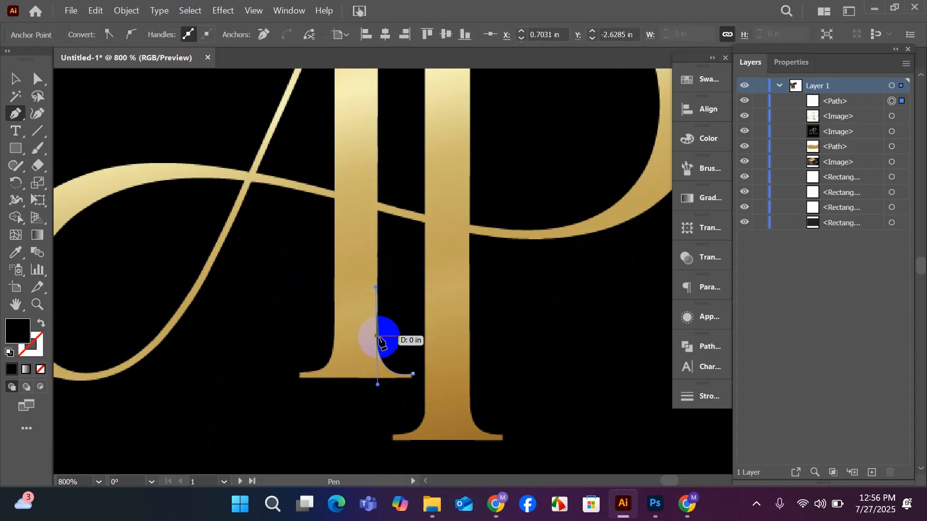
Continue the pen path up the thick stem of the A and across its top edge, ending at the apex.
scroll(376, 338, up, 10)
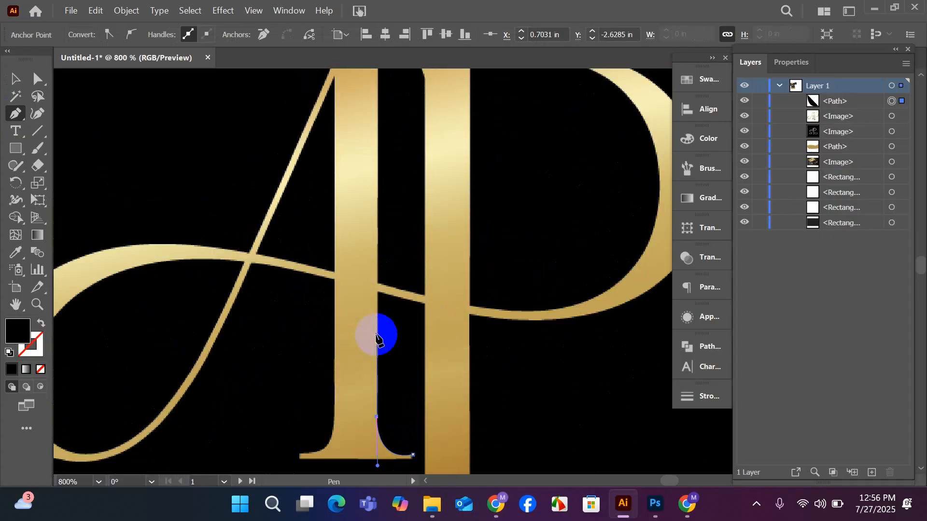
drag(381, 211, 377, 158)
drag(335, 158, 55, 115)
click(17, 80)
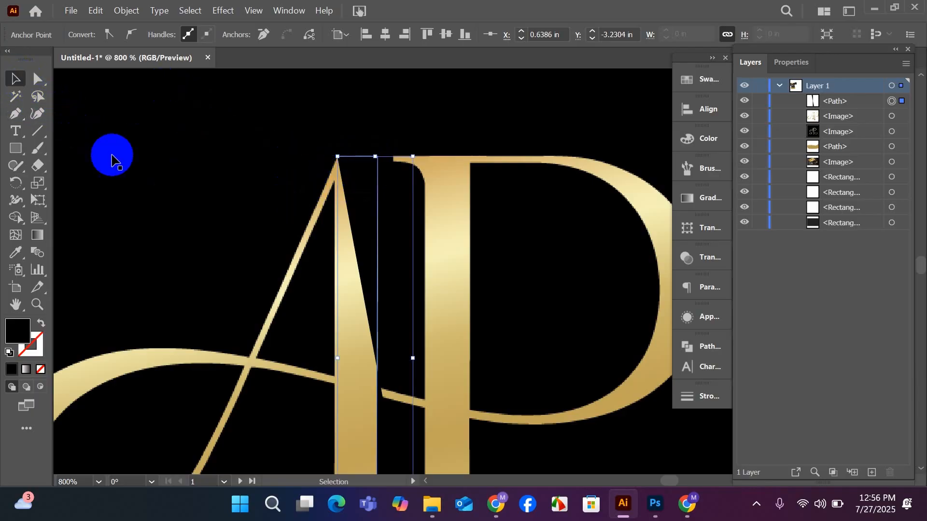
Remove the fill from the traced A path, give it a thin dark 0.25 pt stroke, and deselect the path.
click(131, 167)
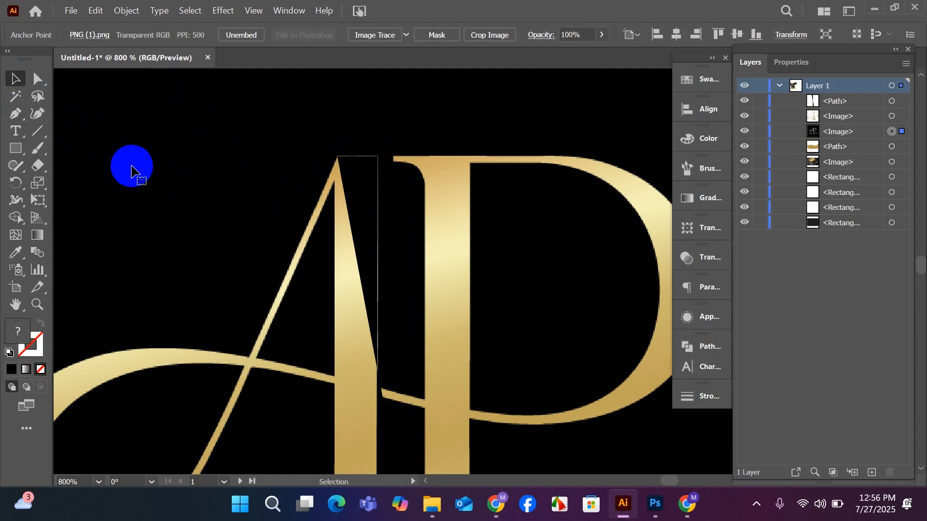
click(372, 203)
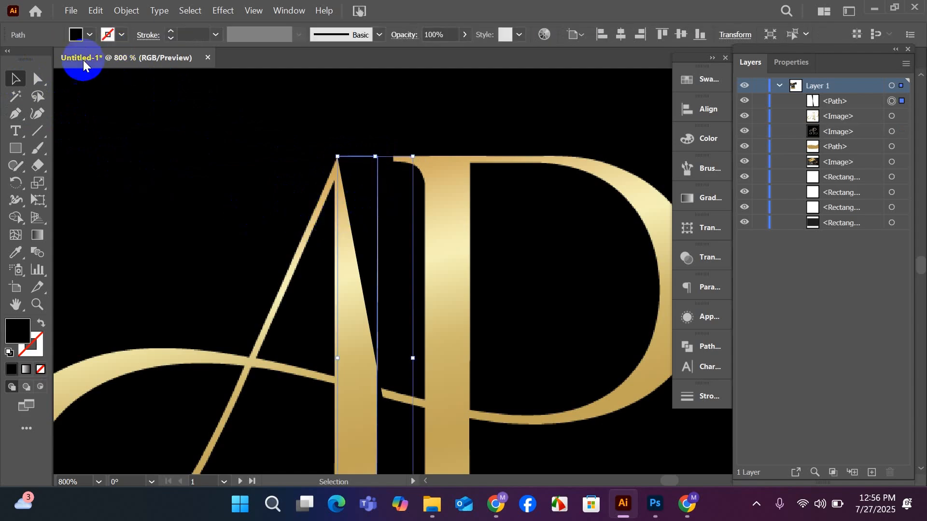
click(75, 35)
click(7, 62)
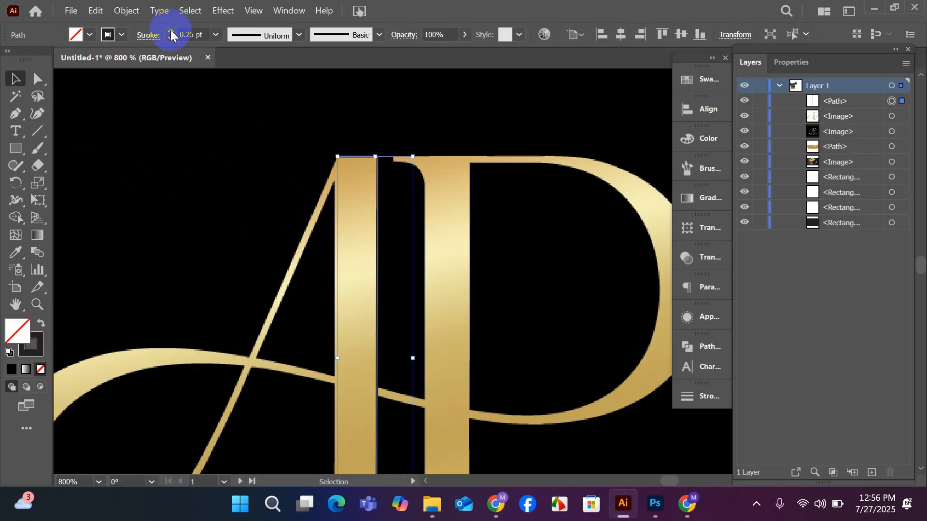
click(161, 168)
scroll(162, 162, down, 8)
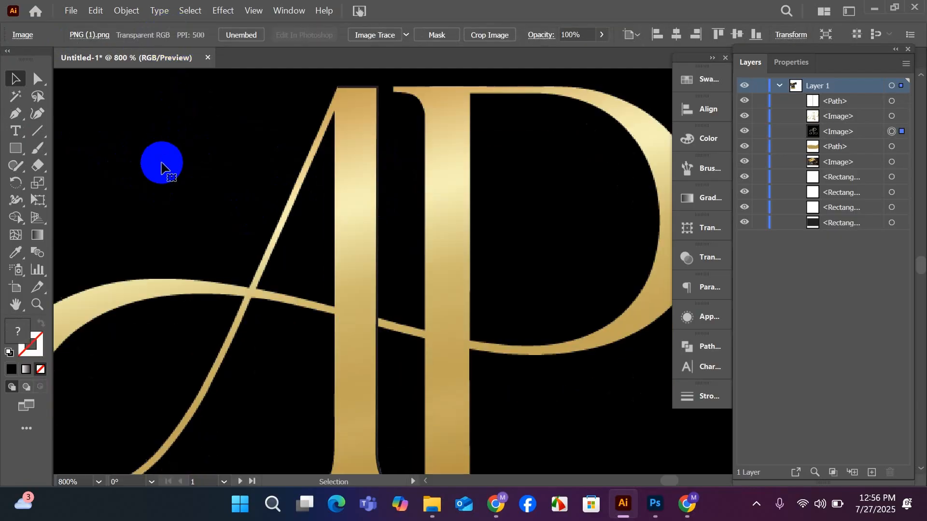
scroll(161, 163, up, 3)
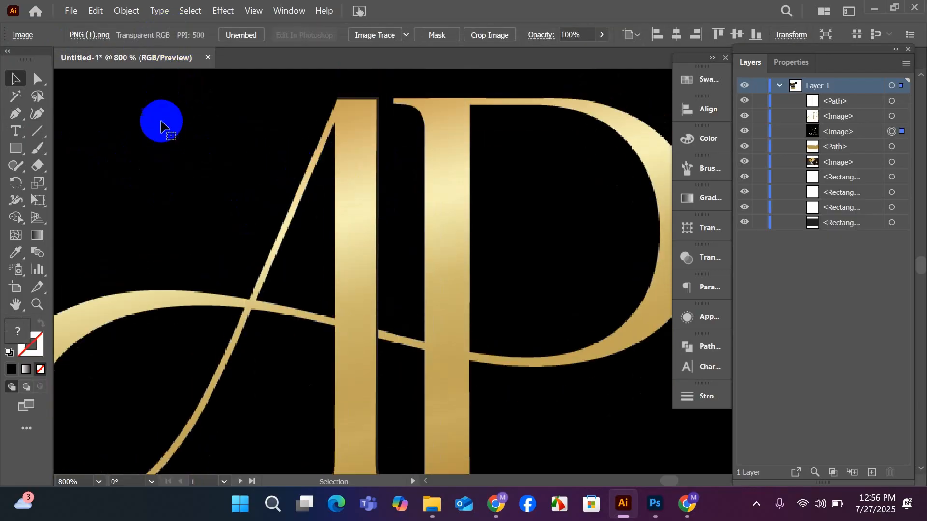
Select the traced A path and increase its stroke weight to 0.5 pt.
click(381, 140)
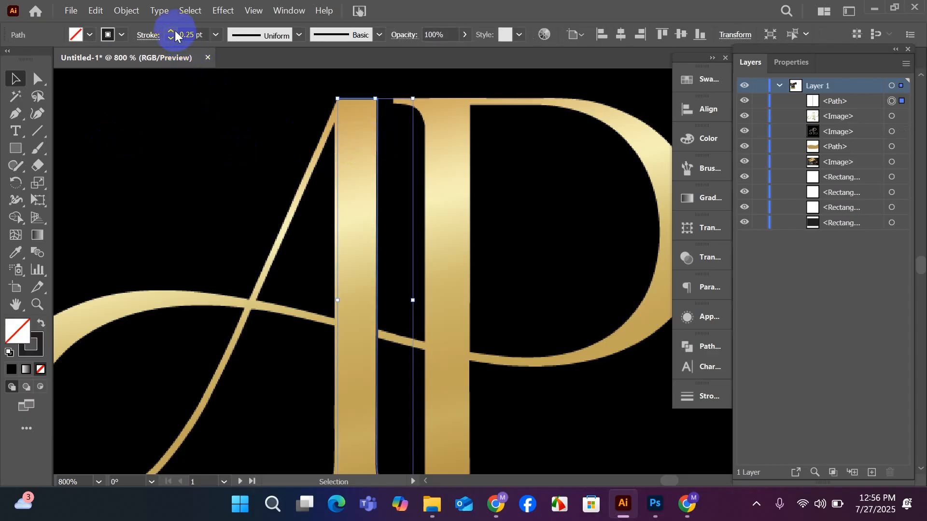
click(171, 31)
click(171, 31)
click(171, 40)
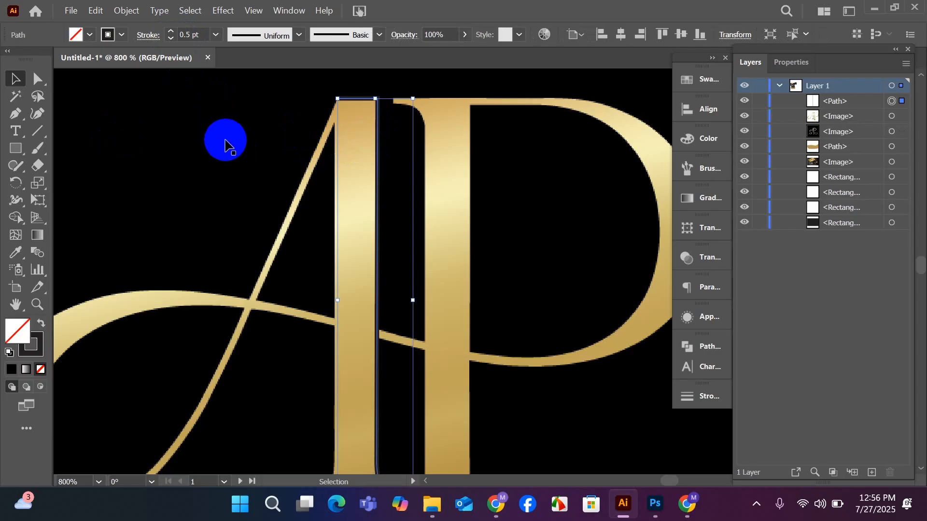
Resume the pen path at the apex of the A and trace down its thin diagonal to the start of the loop.
scroll(445, 190, up, 1)
scroll(449, 182, up, 2)
scroll(391, 213, up, 3)
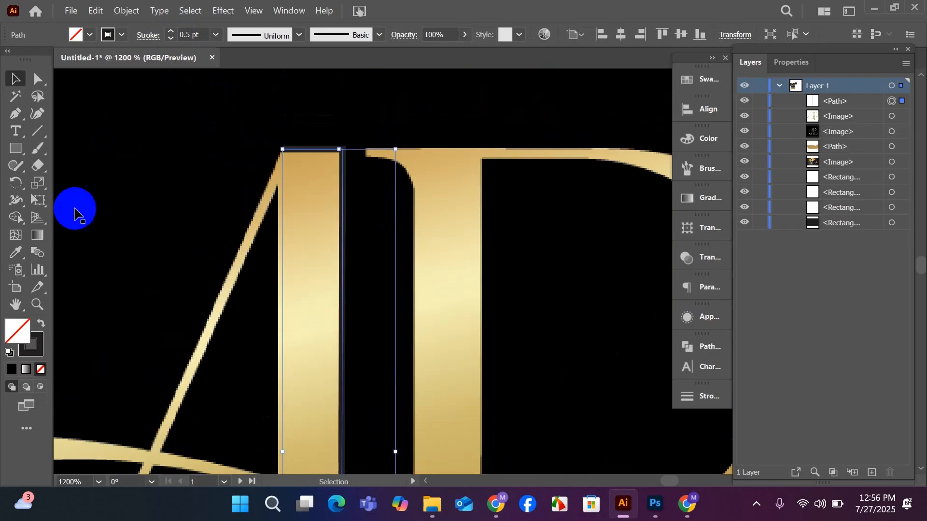
click(19, 116)
scroll(187, 162, down, 4)
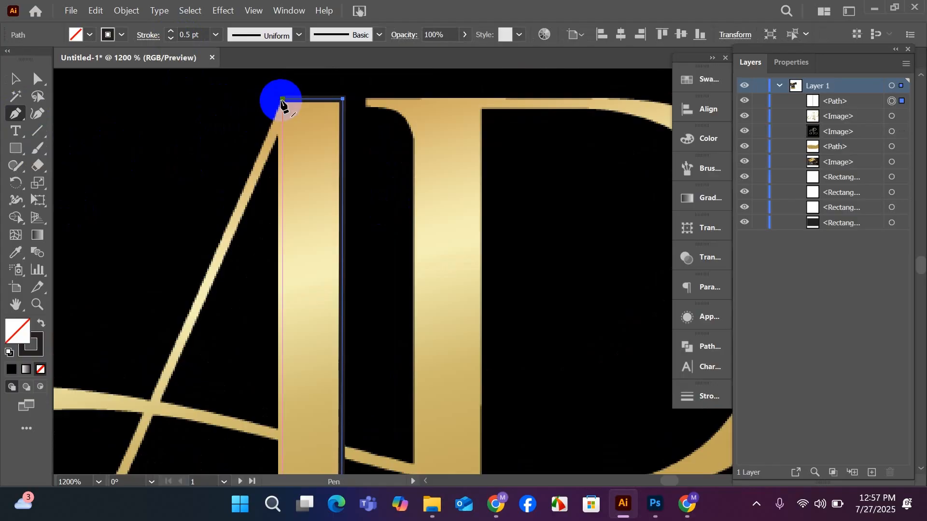
click(282, 103)
scroll(282, 111, down, 2)
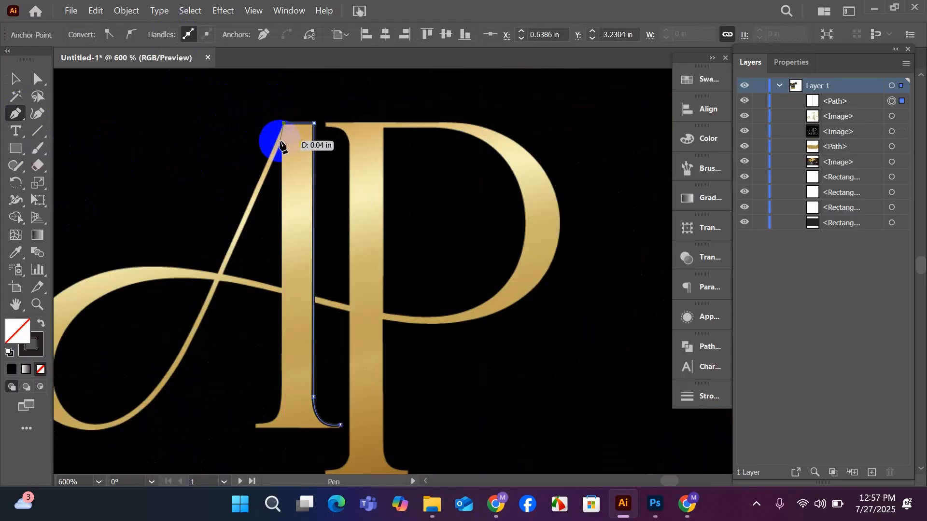
drag(281, 144, 87, 427)
drag(66, 422, 292, 162)
key(ctrl+z)
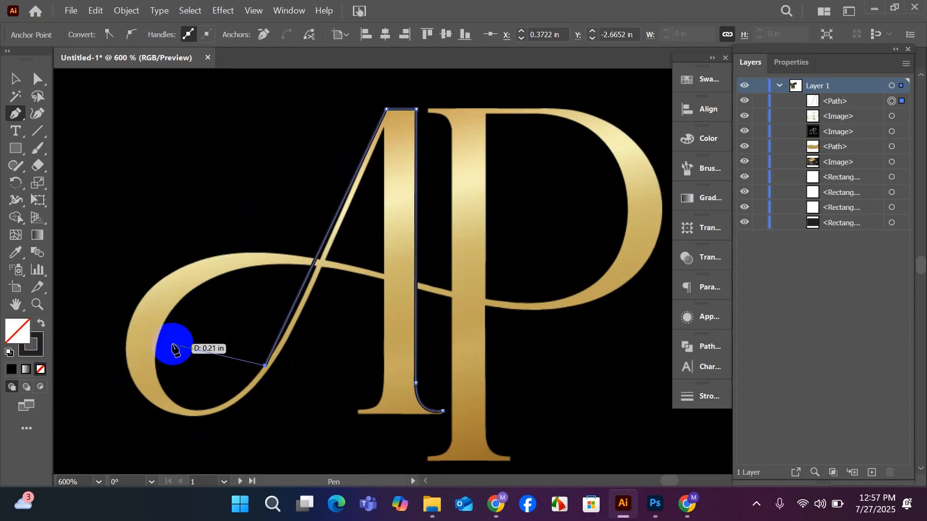
Trace the inner edge of the A's loop around its bottom and left side, up to where the swash crosses the diagonal.
drag(157, 372, 129, 275)
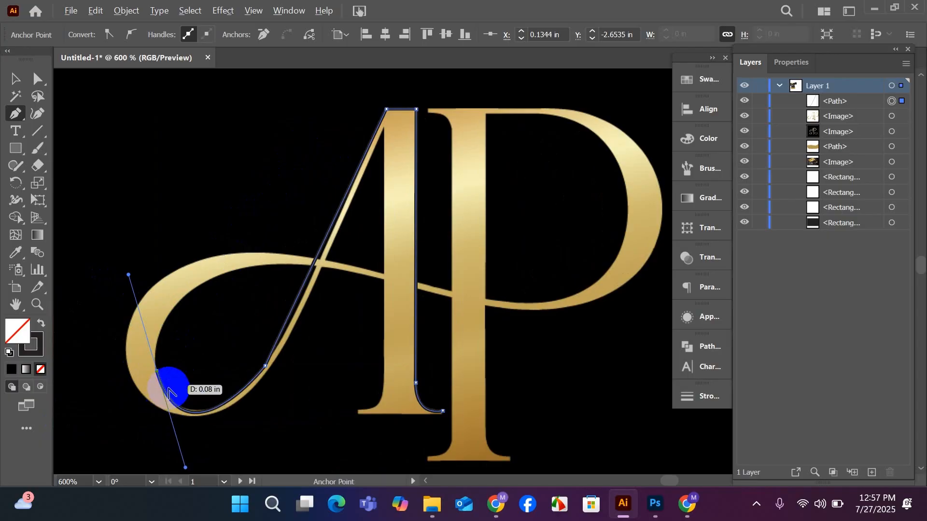
click(157, 373)
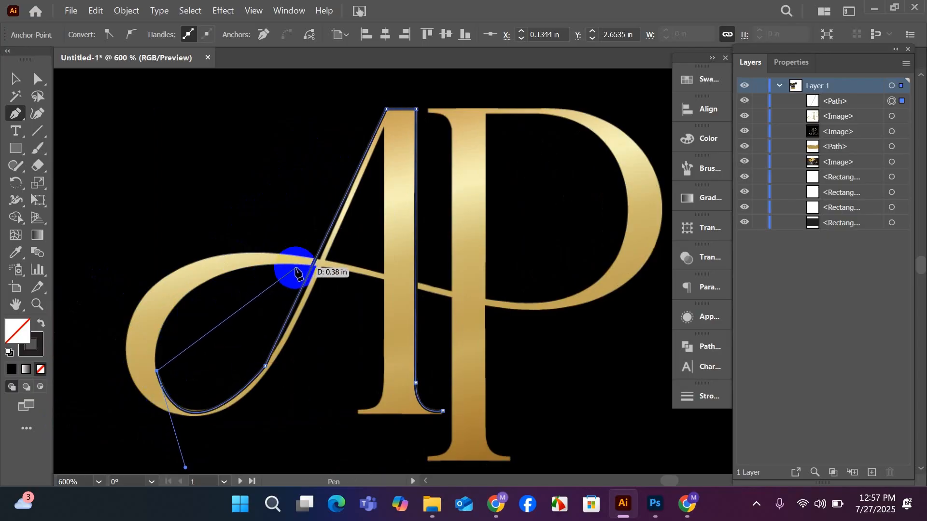
drag(304, 267, 468, 273)
Extend the path along the swash's lower edge, across the A stem, to the right edge of the P stem.
drag(336, 356, 215, 343)
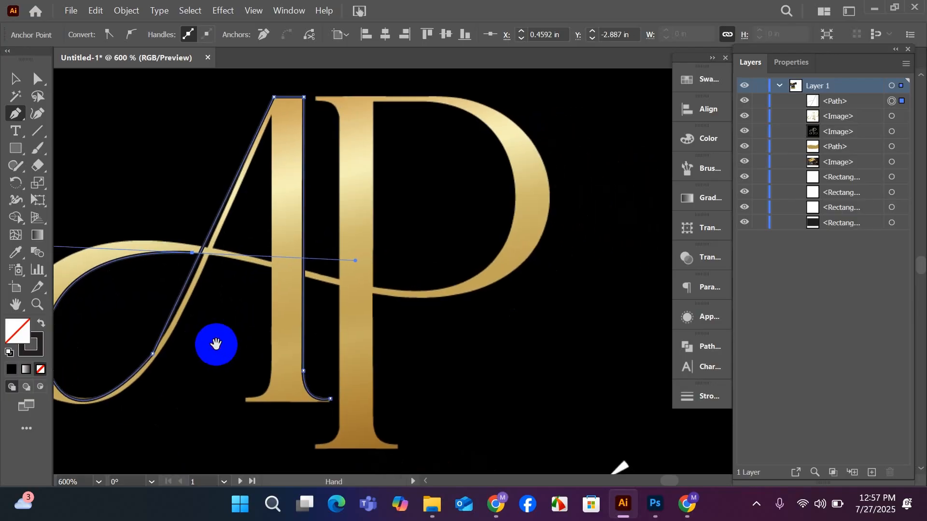
mouse_move(199, 267)
mouse_down()
mouse_move(189, 258)
mouse_move(280, 271)
mouse_up()
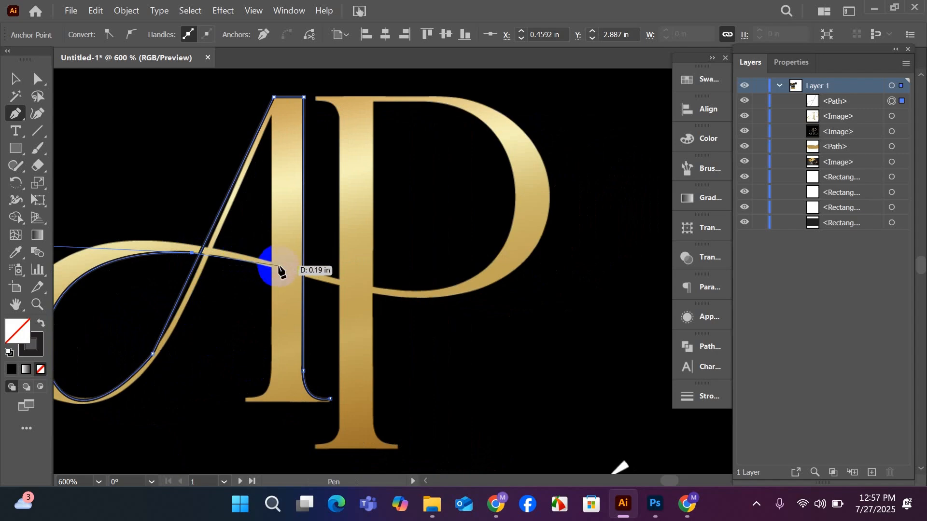
click(271, 267)
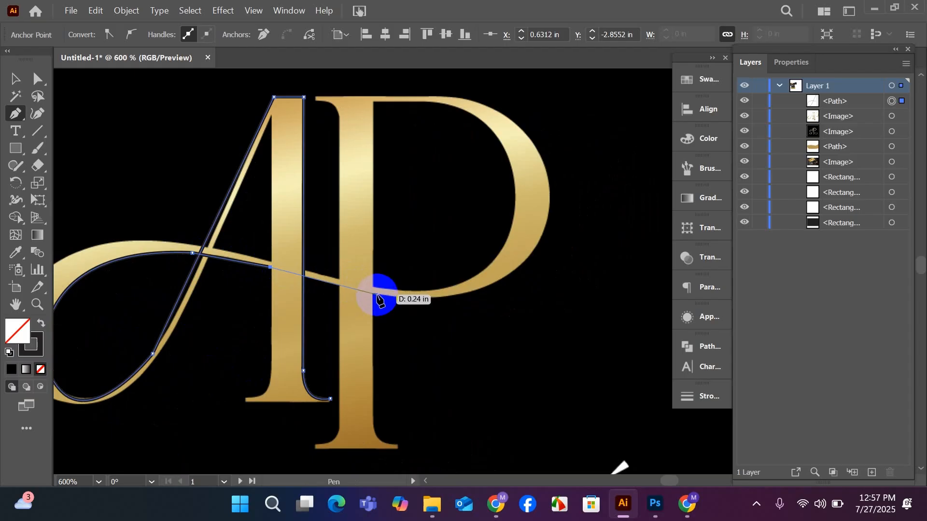
drag(377, 298, 96, 332)
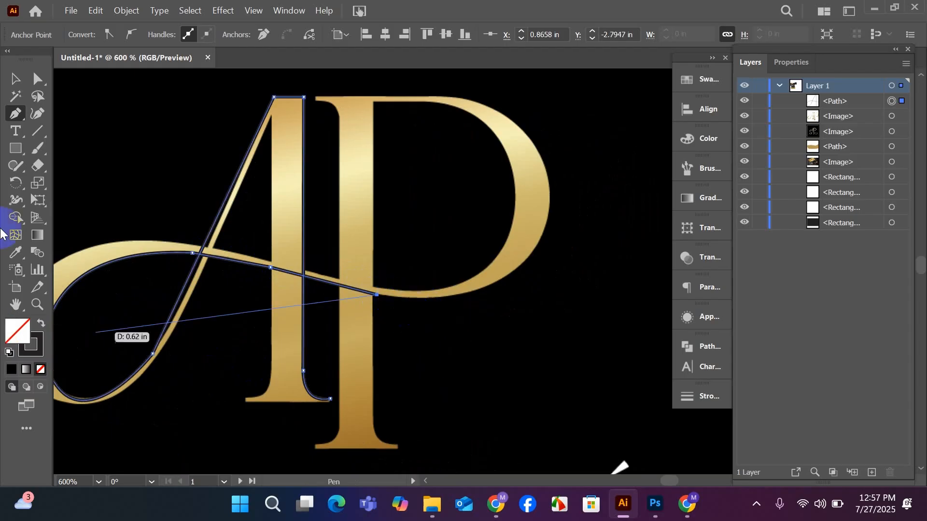
Trace the outer edge of the P's bowl from the stem around its lower right and up to its upper right shoulder.
drag(0, 232, 589, 178)
scroll(579, 227, up, 1)
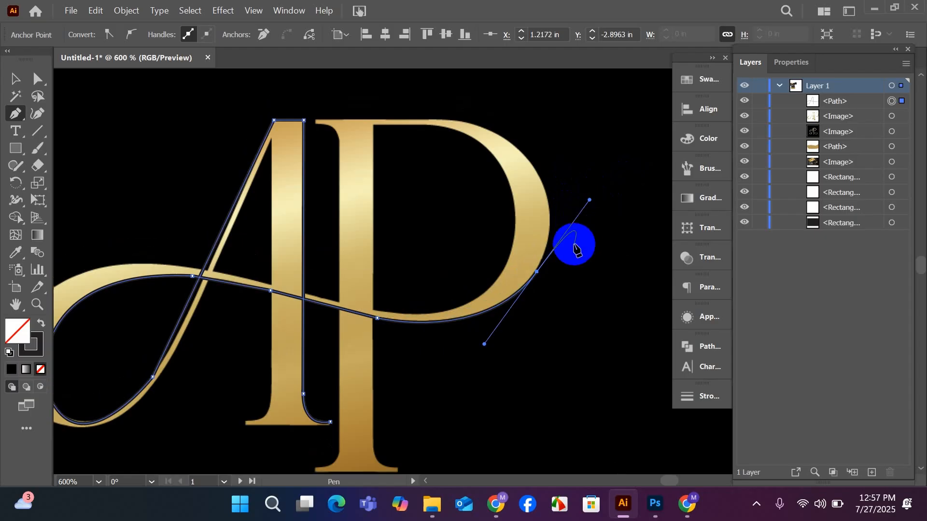
alt+click(538, 269)
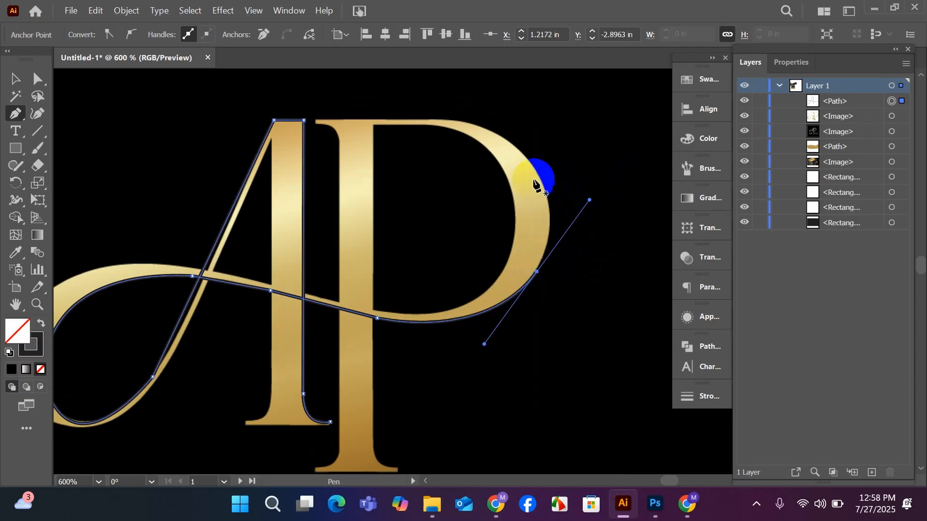
drag(528, 159, 523, 154)
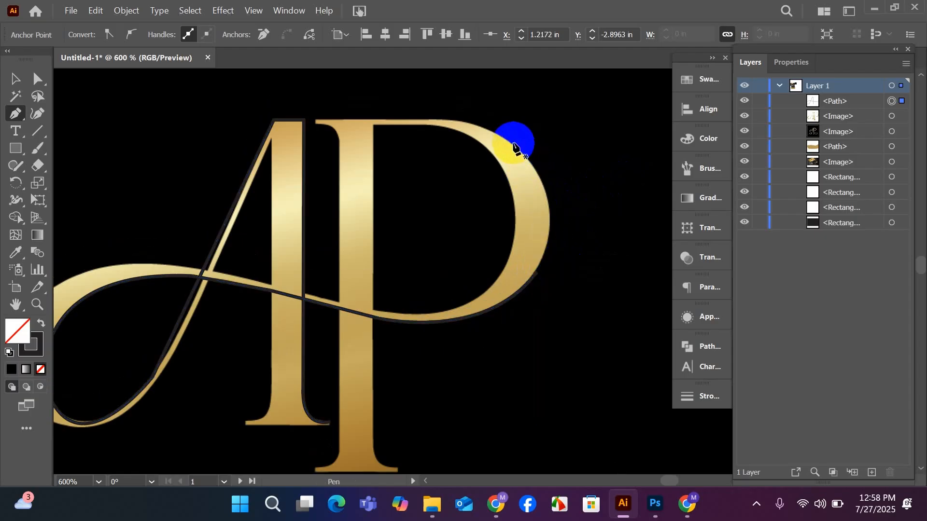
key(ctrl+z)
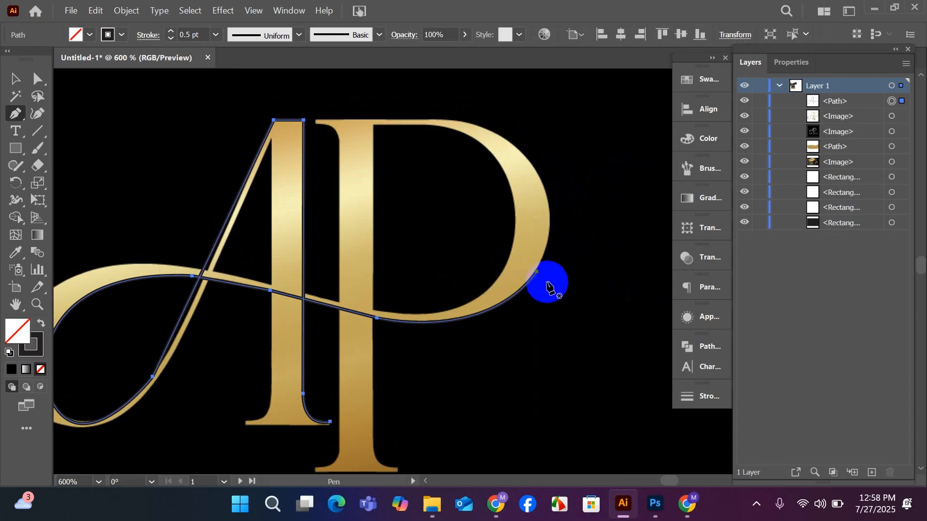
drag(538, 274, 522, 153)
drag(522, 153, 471, 122)
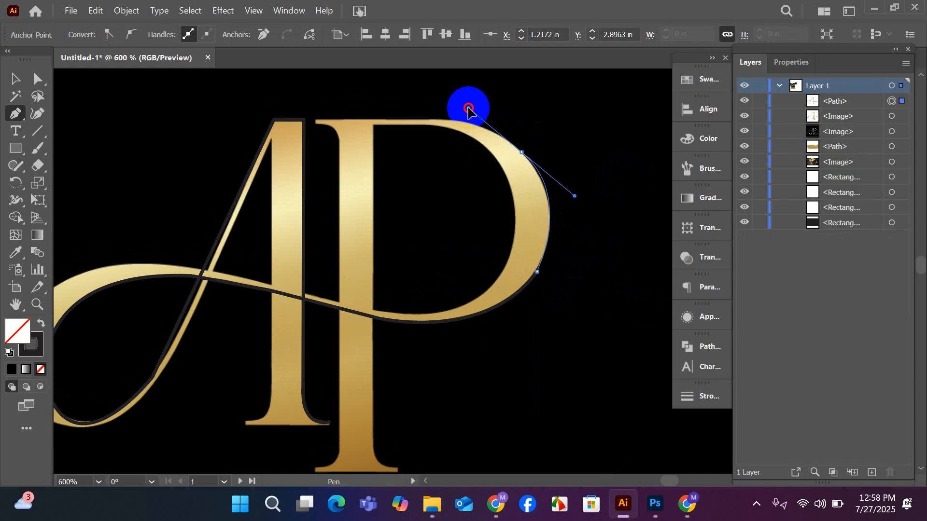
drag(471, 104, 471, 104)
Curve the path over the top of the P's bowl and run it straight along the top edge to the upper-left serif tip.
scroll(492, 120, up, 1)
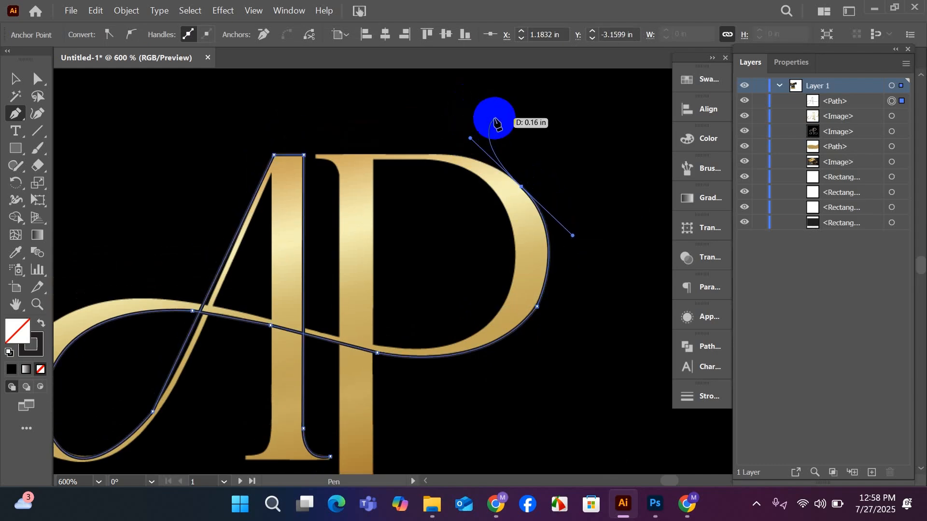
scroll(495, 240, up, 1)
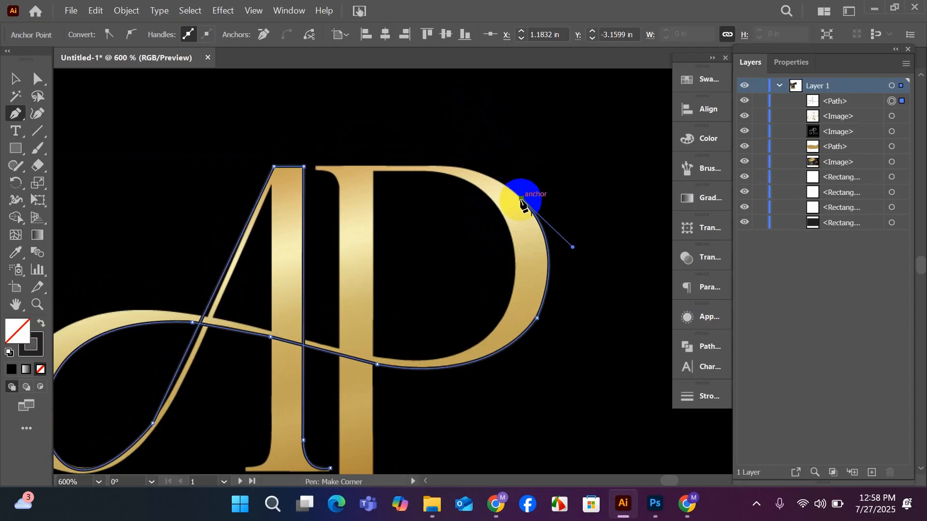
drag(521, 198, 371, 169)
click(429, 167)
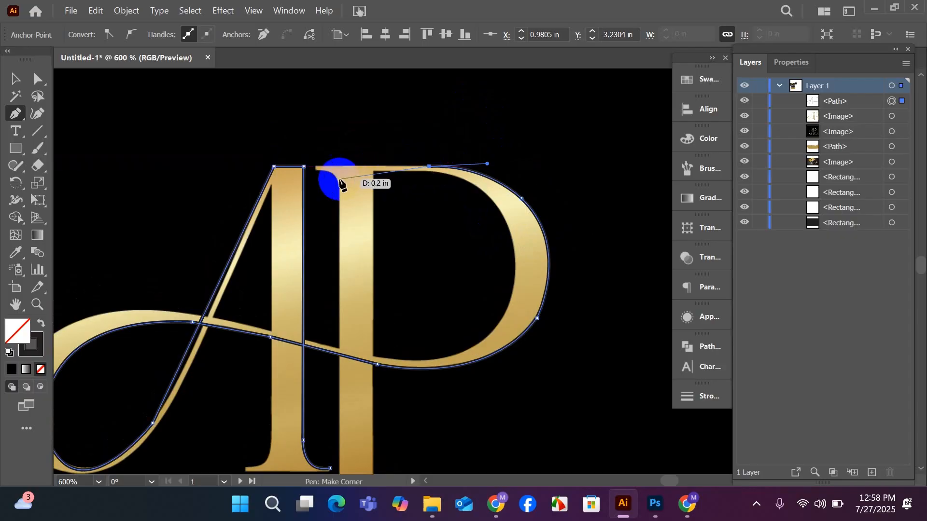
click(315, 167)
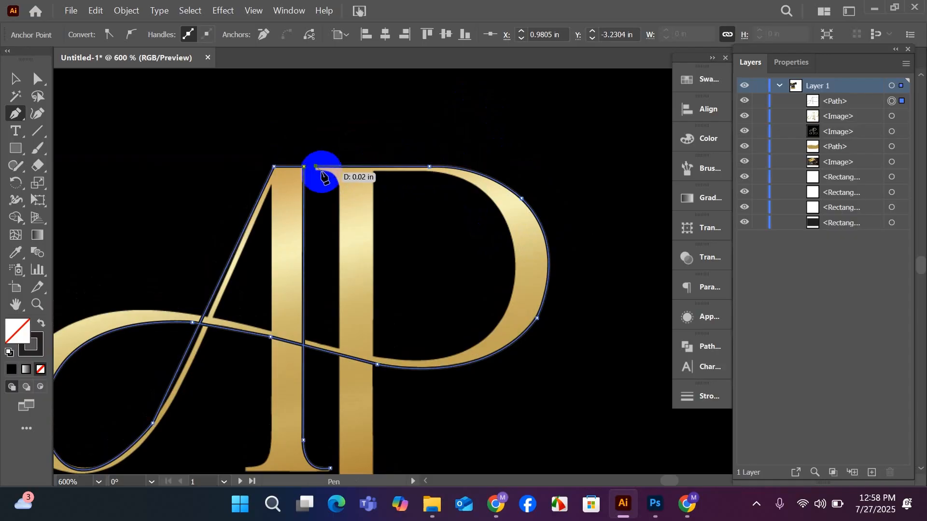
Add the short end edge of the P's upper-left serif and curve its underside into the left edge of the stem.
scroll(333, 195, up, 2)
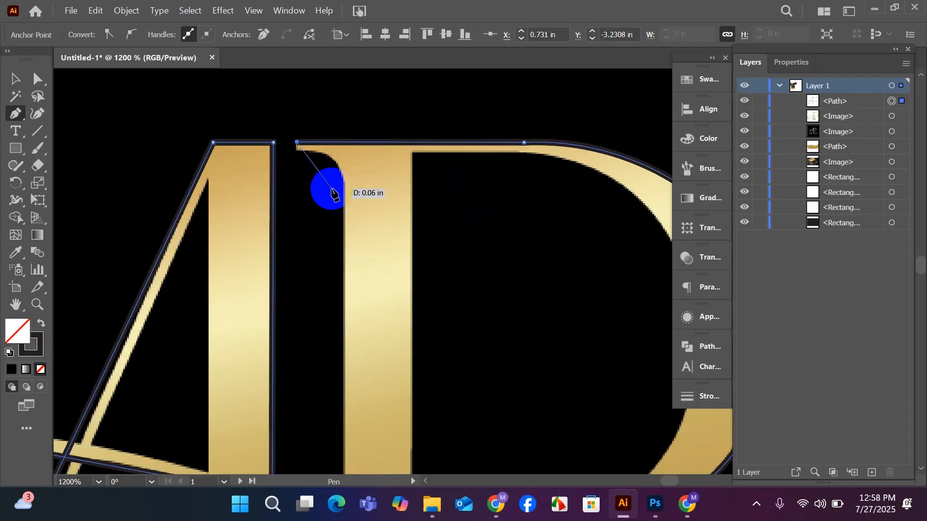
click(296, 149)
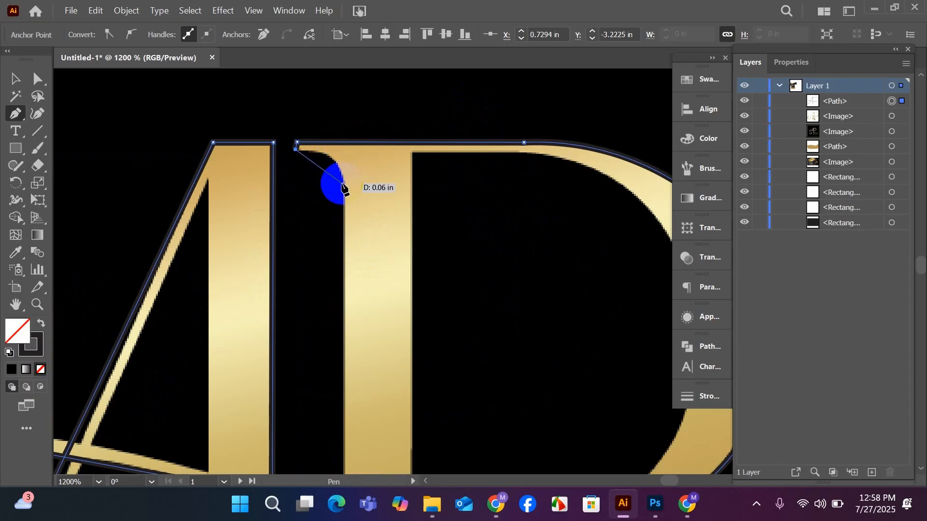
click(343, 185)
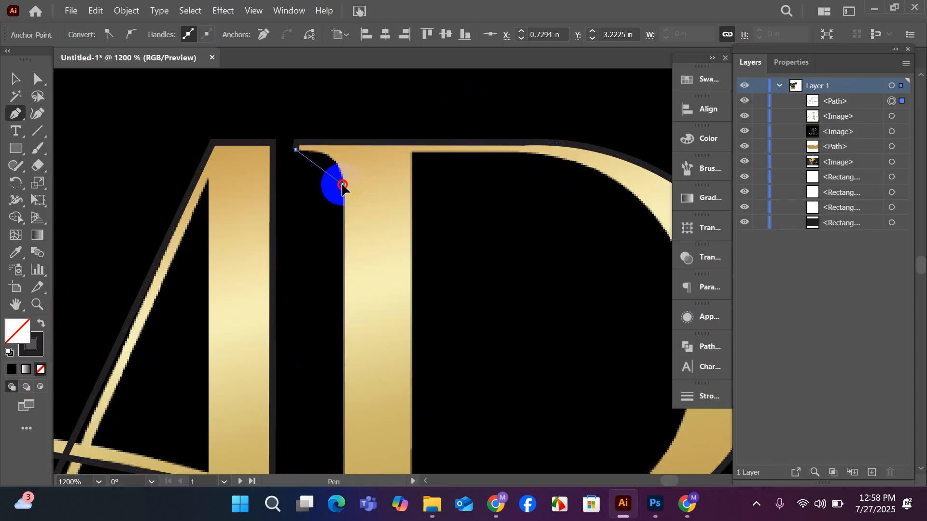
click(343, 225)
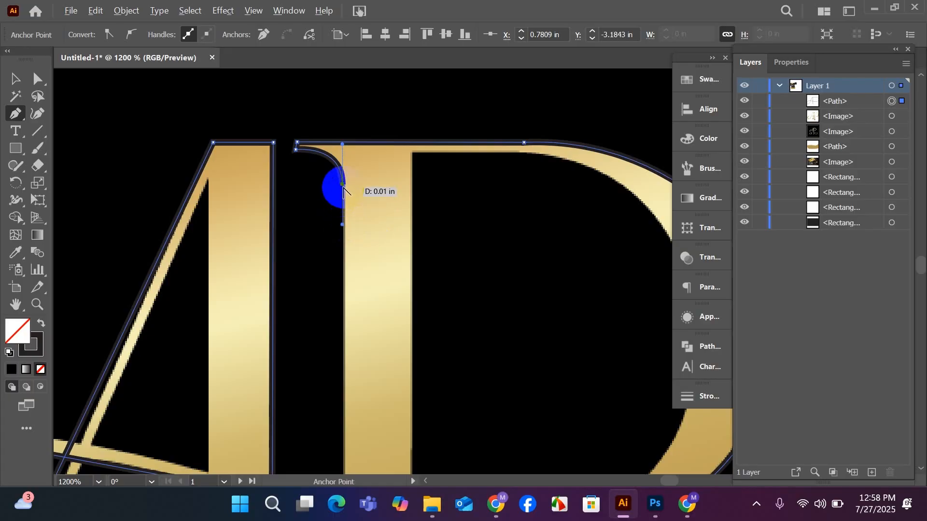
scroll(343, 190, down, 3)
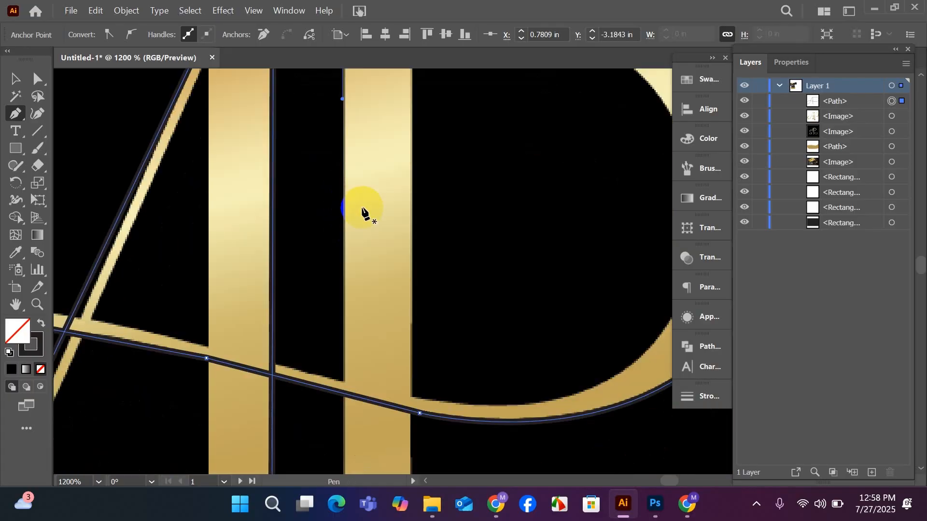
scroll(362, 212, down, 1)
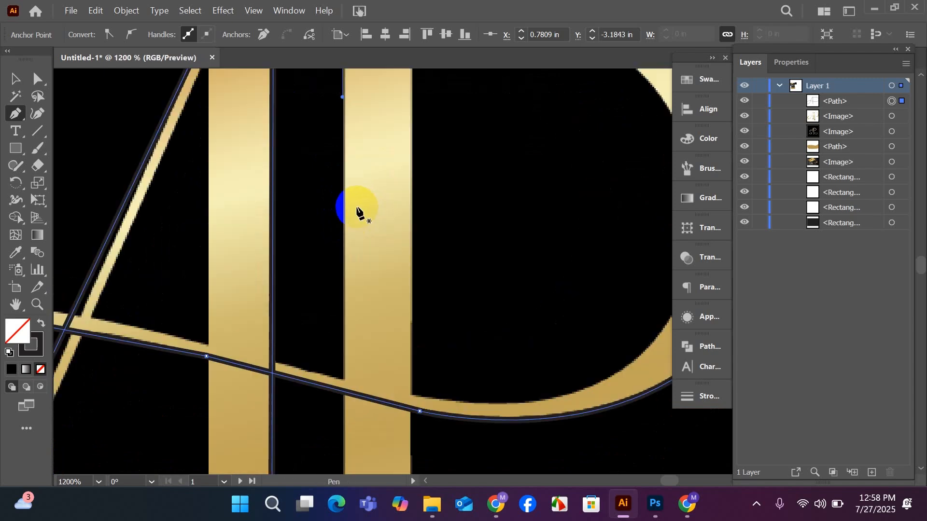
scroll(357, 210, down, 1)
scroll(358, 210, down, 3)
scroll(356, 208, down, 2)
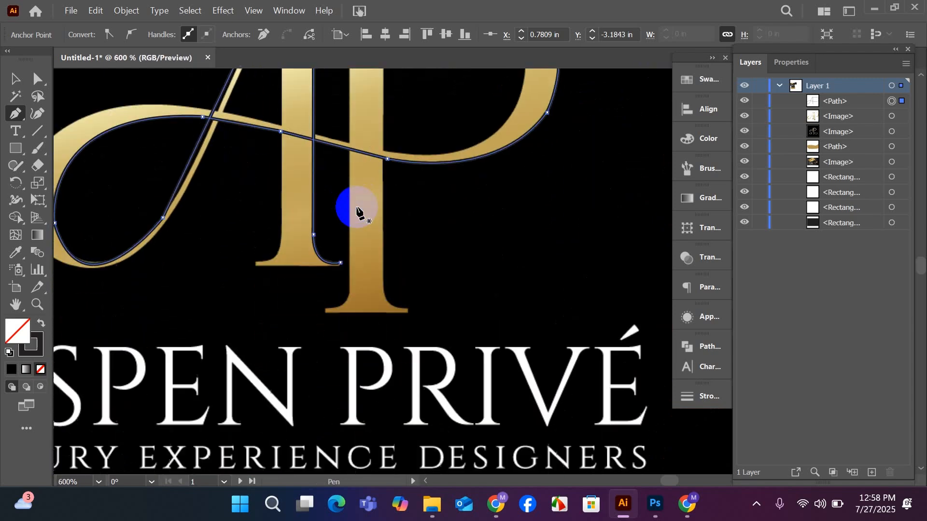
click(349, 270)
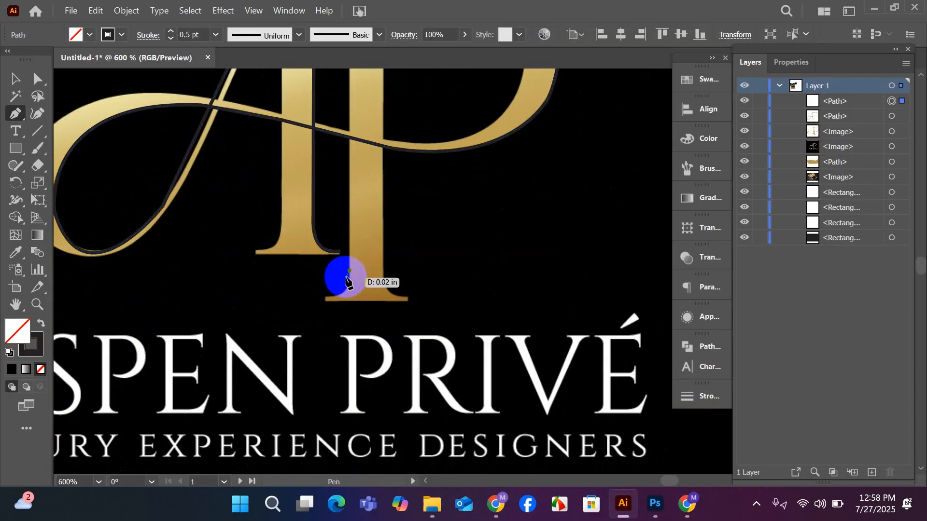
scroll(351, 288, up, 4)
scroll(351, 287, up, 2)
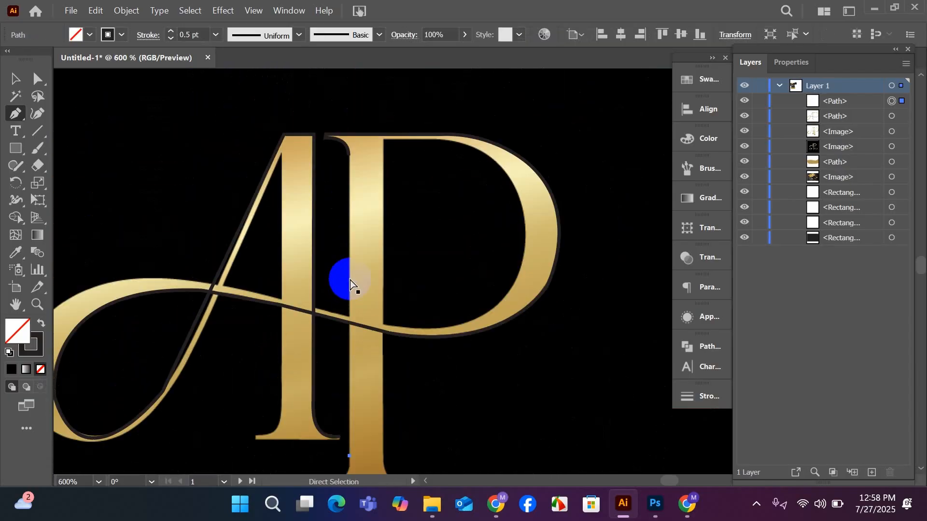
key(ctrl+z)
Resume the path below the P's upper serif, trace down the stem's left edge, and curve out to the left foot serif tip.
click(349, 156)
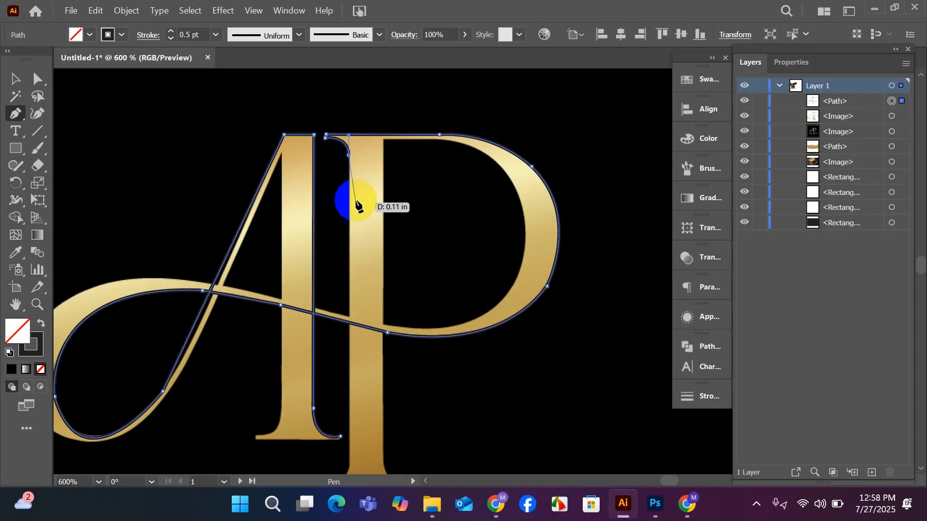
scroll(357, 208, down, 3)
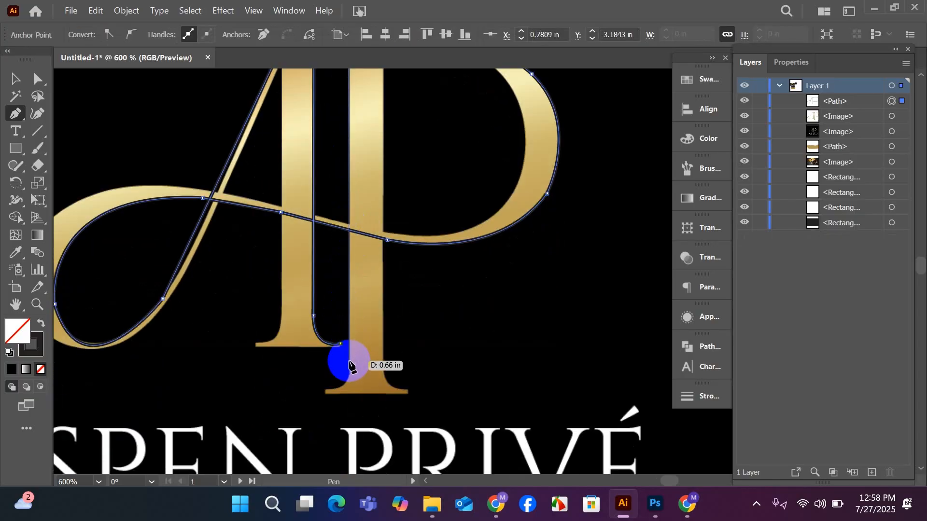
click(349, 361)
scroll(348, 366, down, 1)
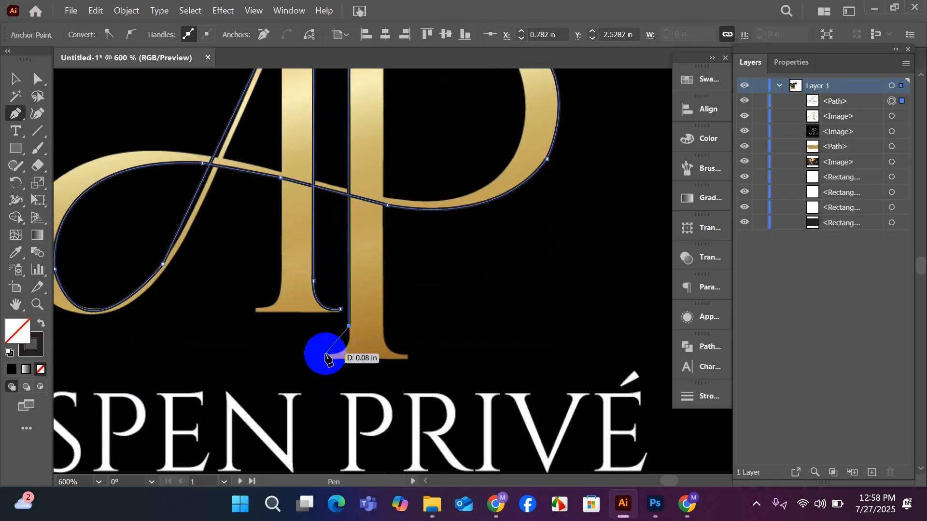
scroll(327, 360, up, 4)
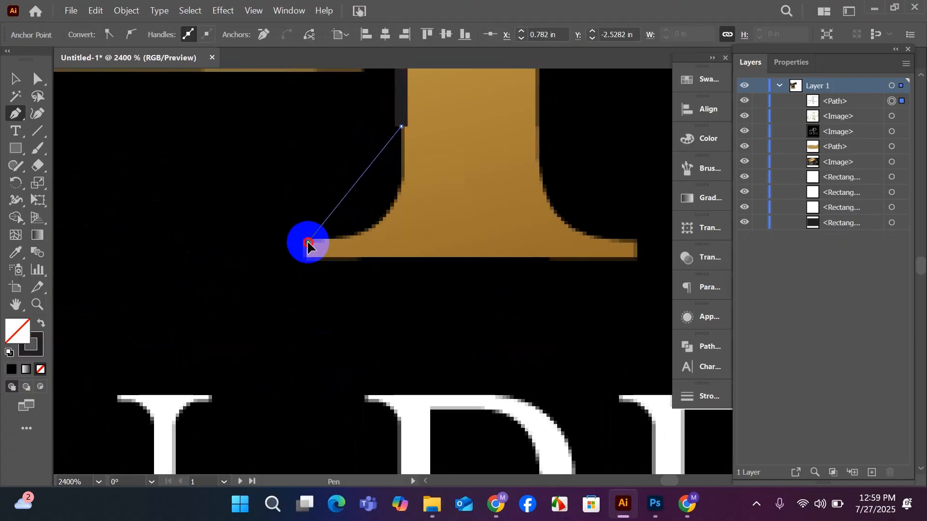
mouse_move(307, 242)
mouse_down()
mouse_move(282, 224)
mouse_move(232, 221)
mouse_move(176, 265)
mouse_move(187, 240)
mouse_up()
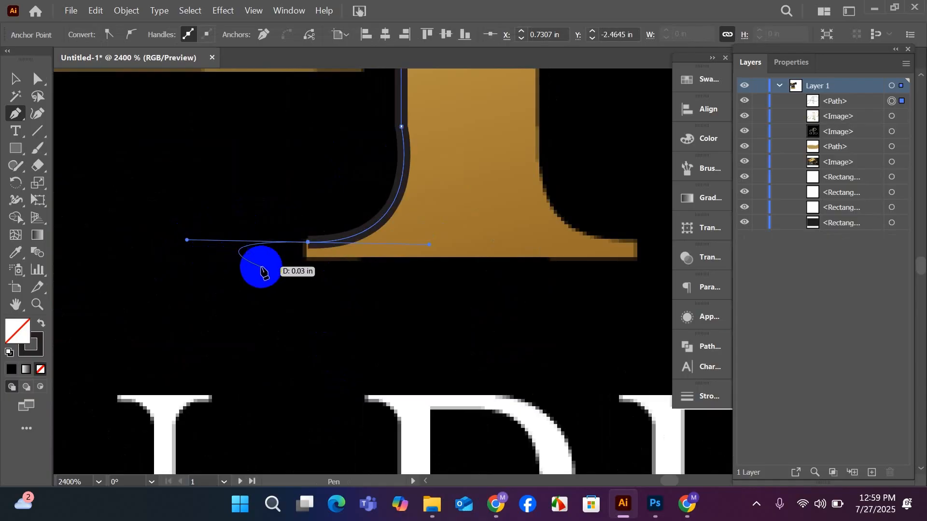
Trace the left foot serif's end edge, the straight base of the P's stem, and the right foot serif's end edge.
click(307, 253)
click(306, 255)
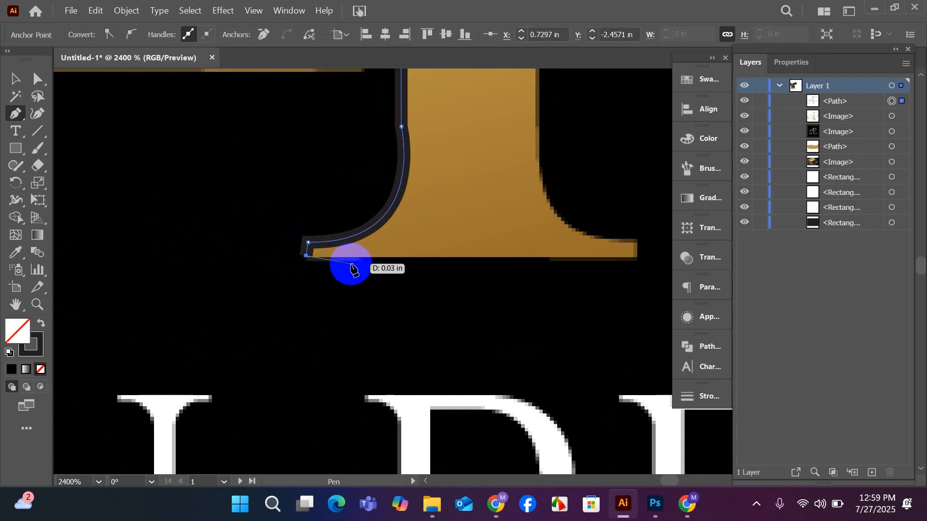
key(ctrl+z)
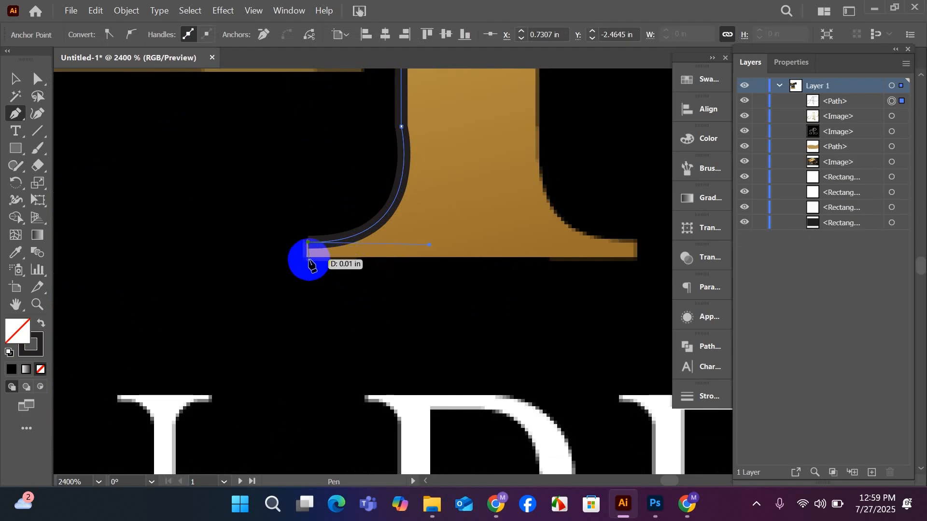
click(307, 259)
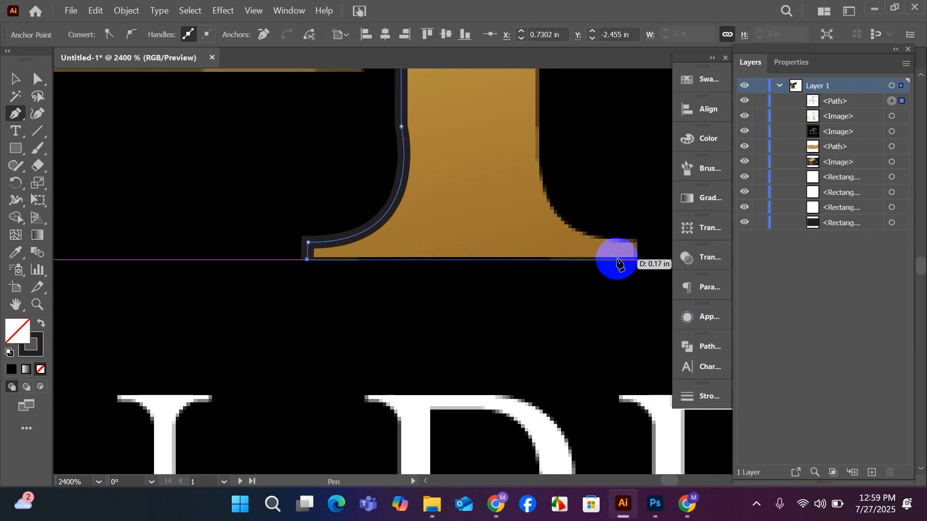
drag(637, 259, 636, 247)
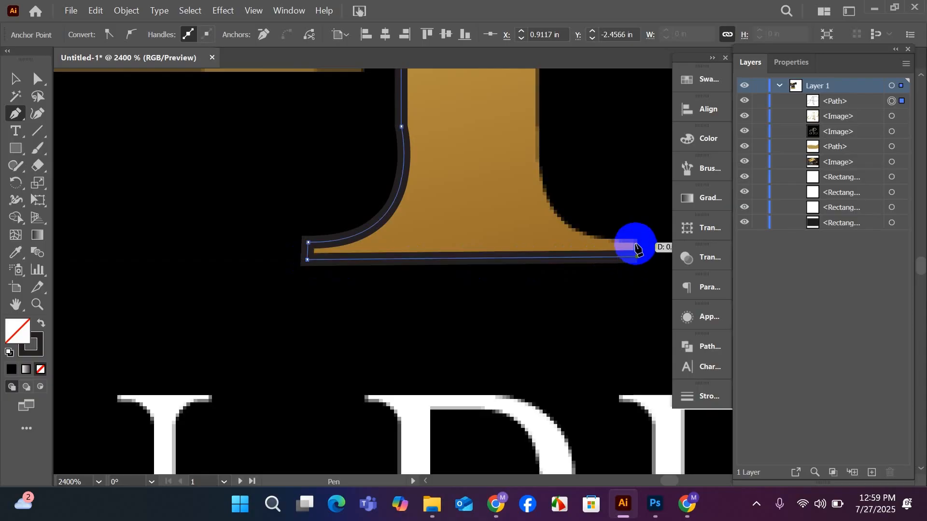
click(637, 242)
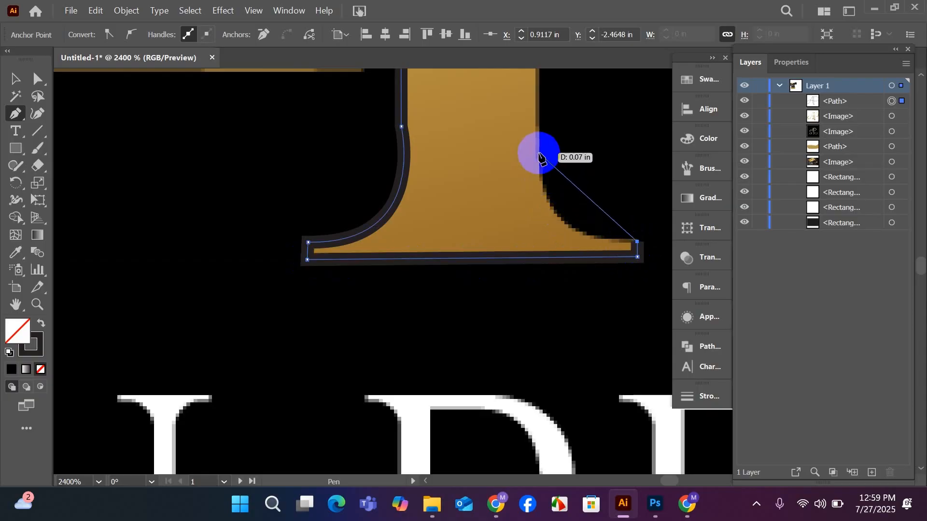
drag(540, 155, 519, 280)
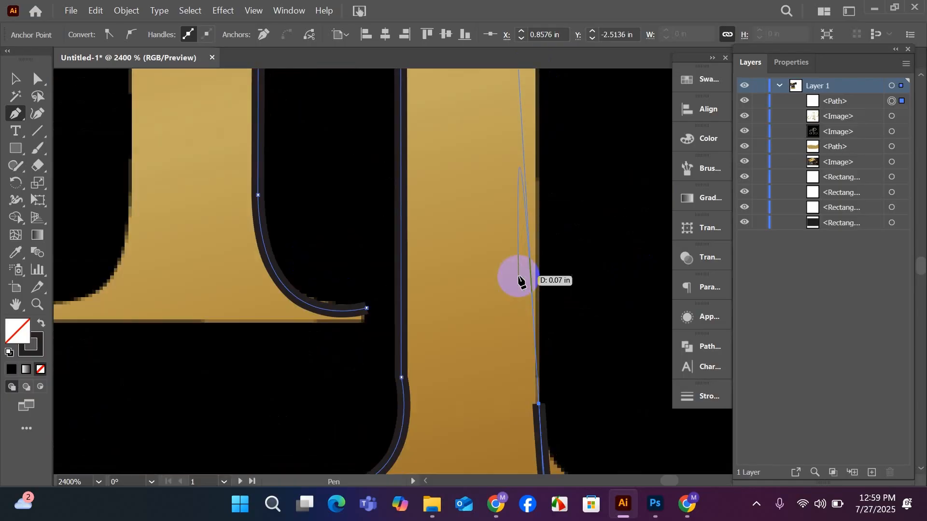
scroll(518, 276, down, 5)
key(ctrl+z)
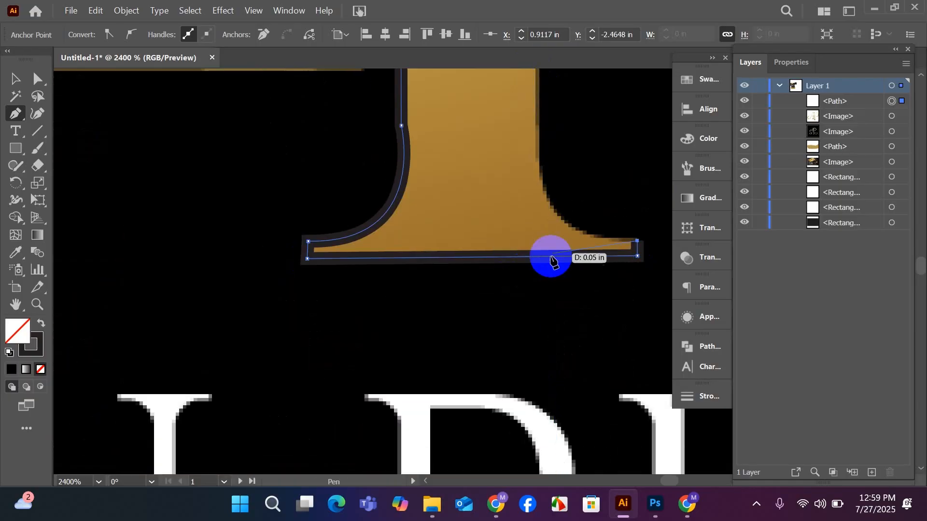
drag(537, 158, 474, 233)
scroll(483, 244, down, 5)
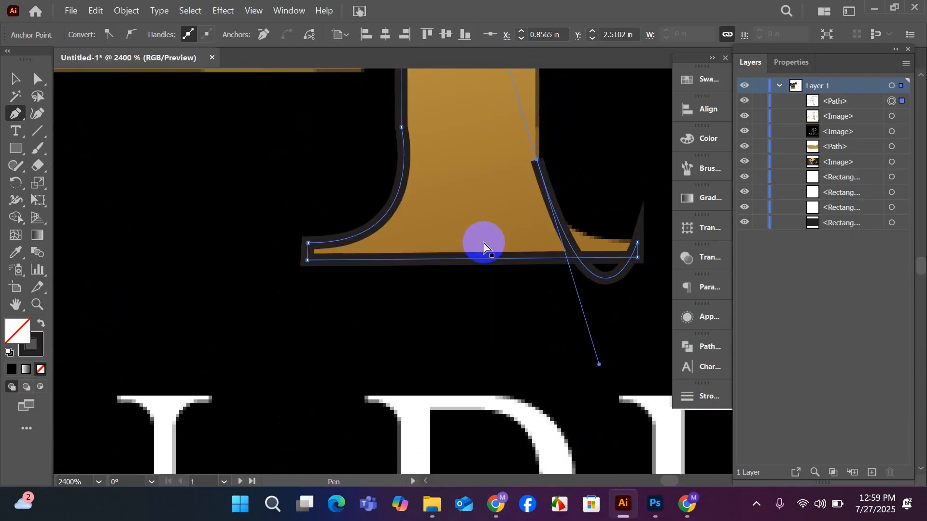
key(ctrl+z)
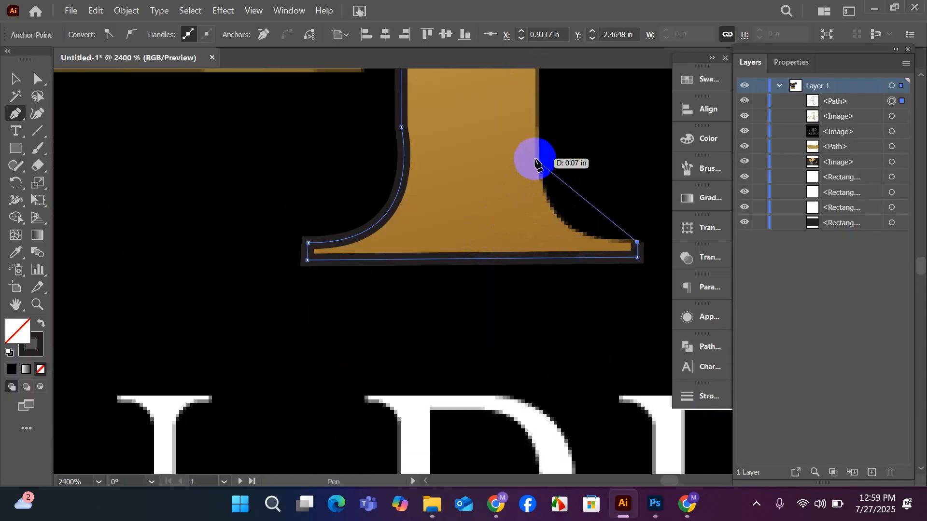
drag(537, 155, 520, 249)
scroll(538, 77, up, 6)
scroll(520, 248, down, 5)
key(ctrl+z)
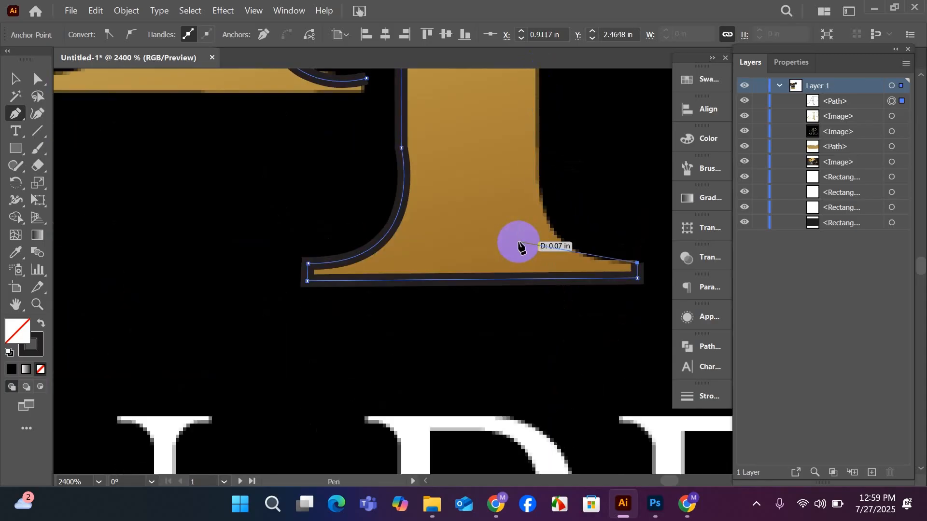
Curve the path from the right foot serif tip into the P's stem and run it up the right edge to the bowl's lower stroke.
scroll(533, 191, up, 3)
scroll(533, 193, up, 2)
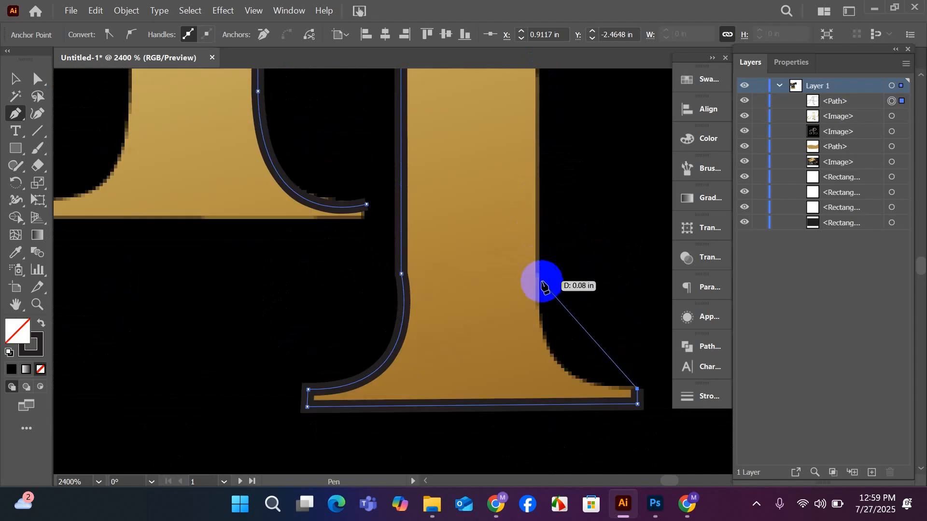
drag(539, 275, 543, 139)
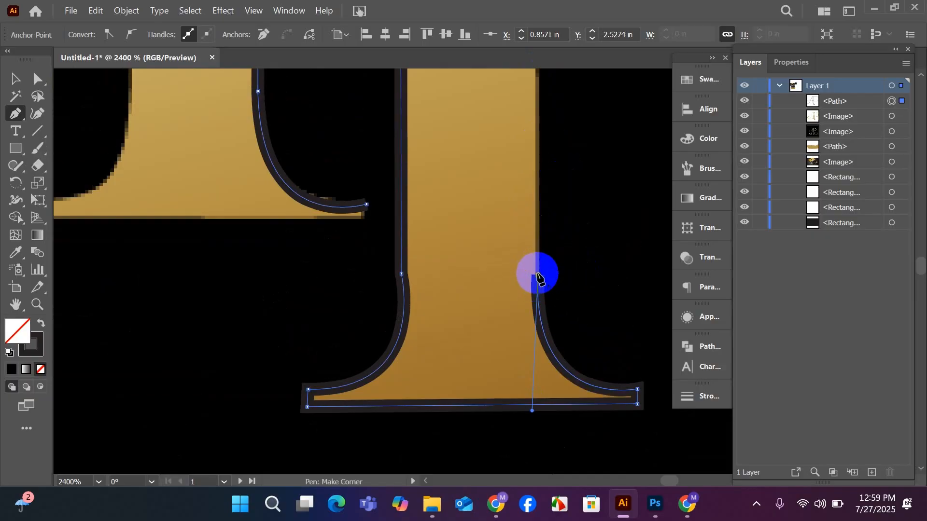
scroll(539, 279, up, 3)
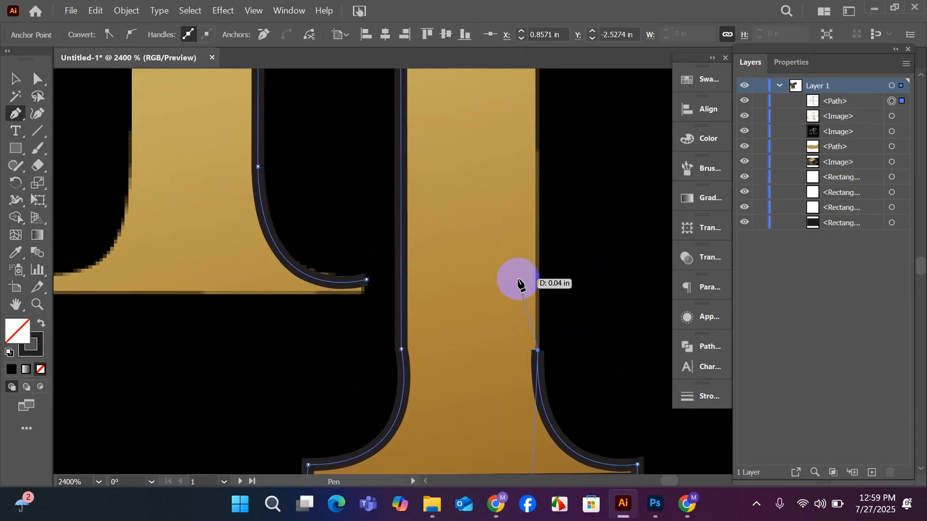
scroll(510, 282, down, 1)
scroll(511, 285, up, 5)
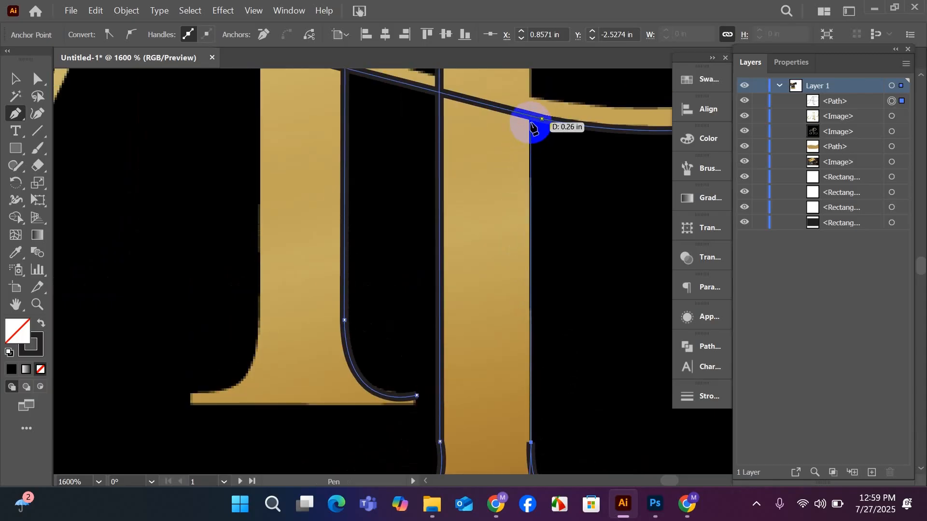
click(529, 126)
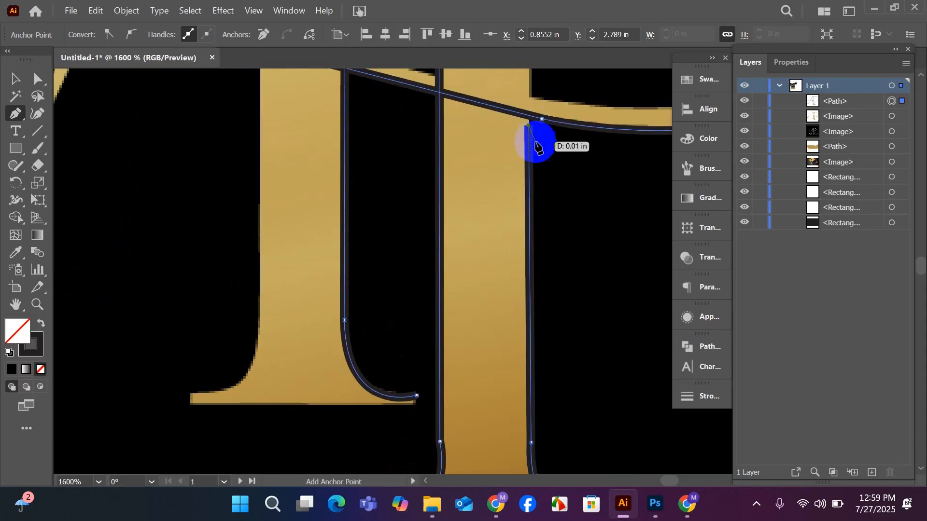
Continue the path up the stem to the P's inner top corner, then along the top bar's underside to where the bowl starts curving.
scroll(547, 201, up, 8)
scroll(550, 200, up, 3)
scroll(542, 207, down, 2)
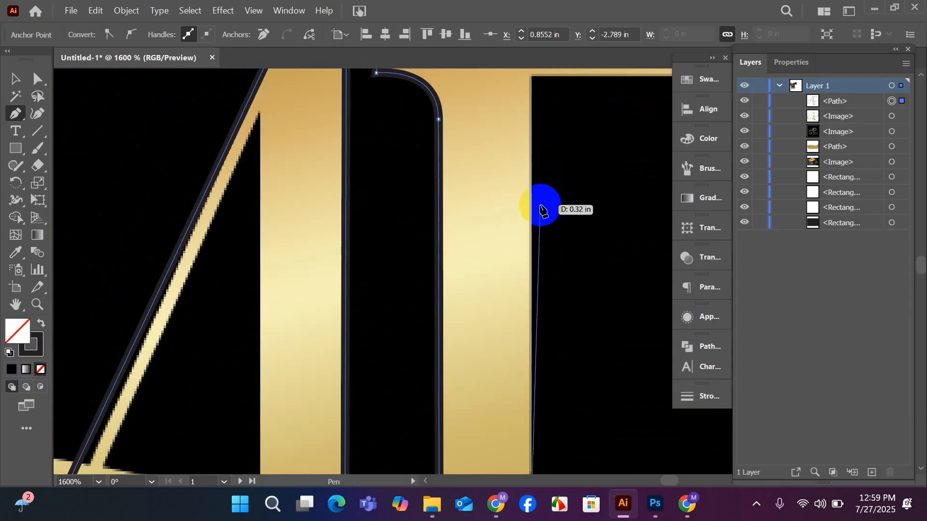
scroll(533, 211, down, 1)
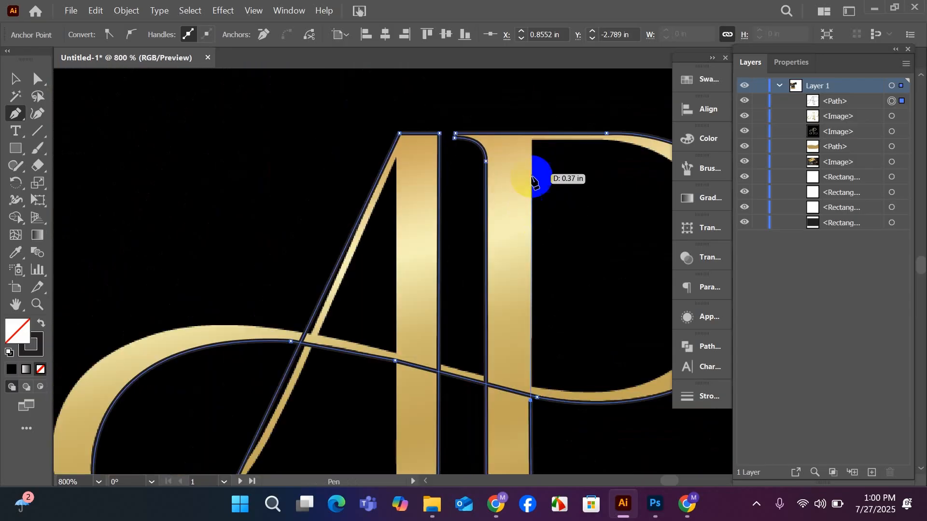
click(531, 141)
mouse_move(528, 224)
mouse_down()
mouse_move(394, 245)
mouse_move(341, 234)
mouse_up()
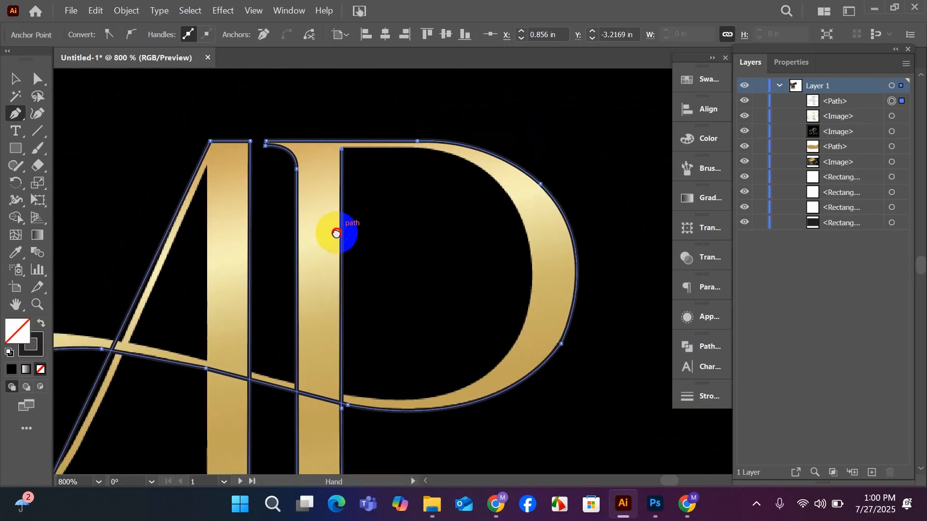
click(425, 150)
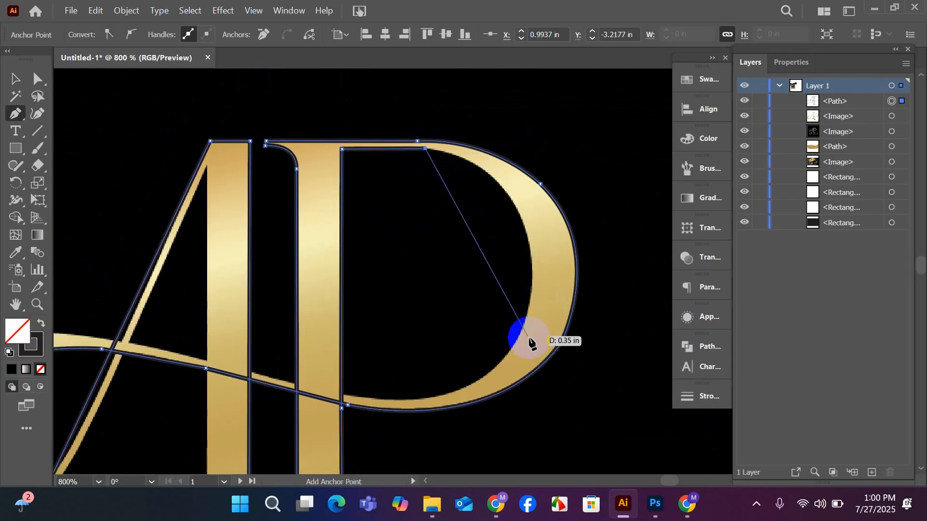
scroll(523, 324, down, 1)
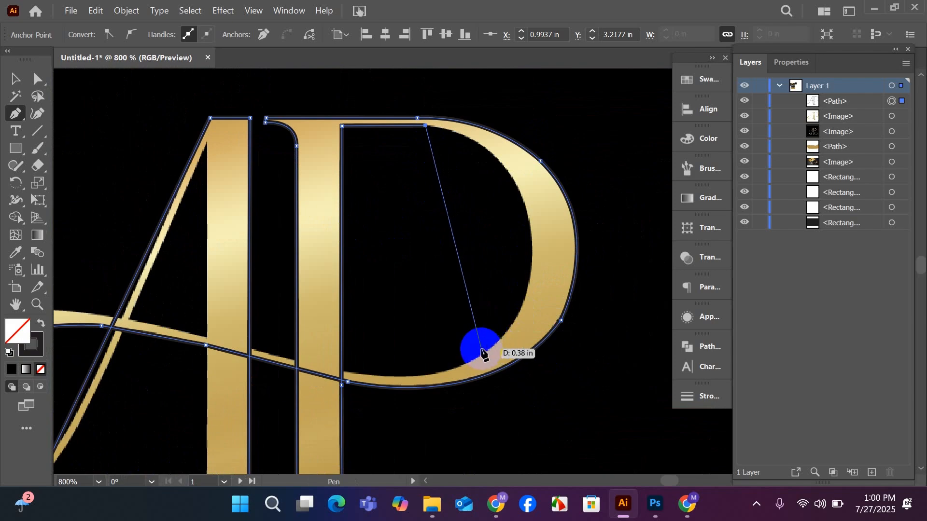
drag(485, 354, 359, 391)
scroll(370, 360, up, 4)
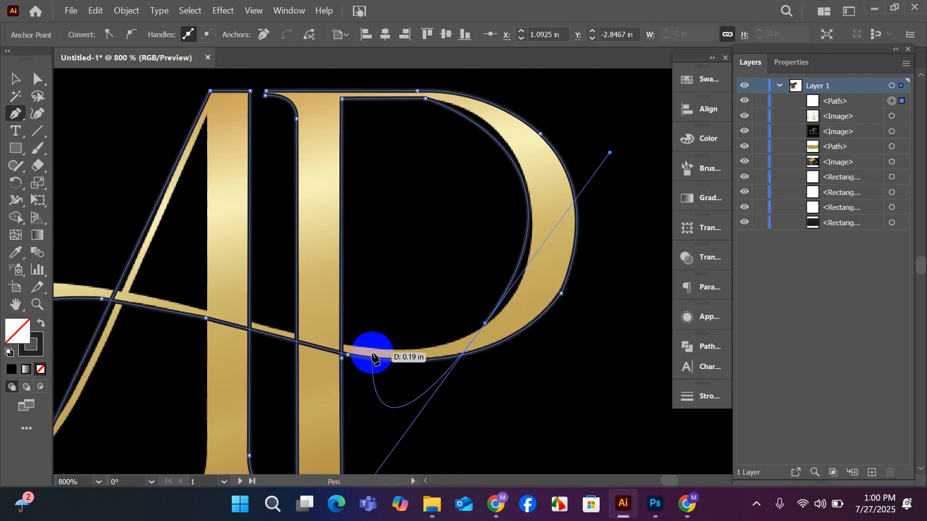
key(ctrl+z)
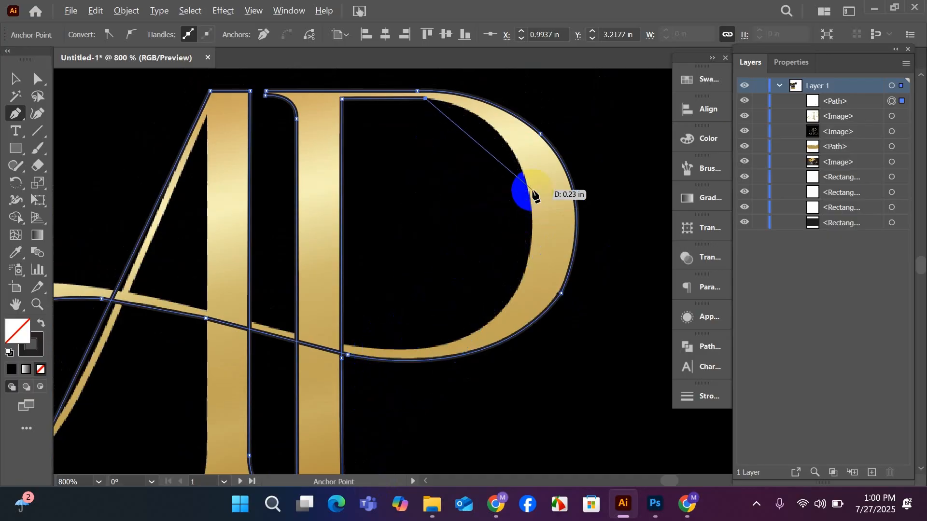
Trace the inner edge of the P's bowl down its right side and around the bottom back to the stem's right edge.
drag(530, 197, 548, 296)
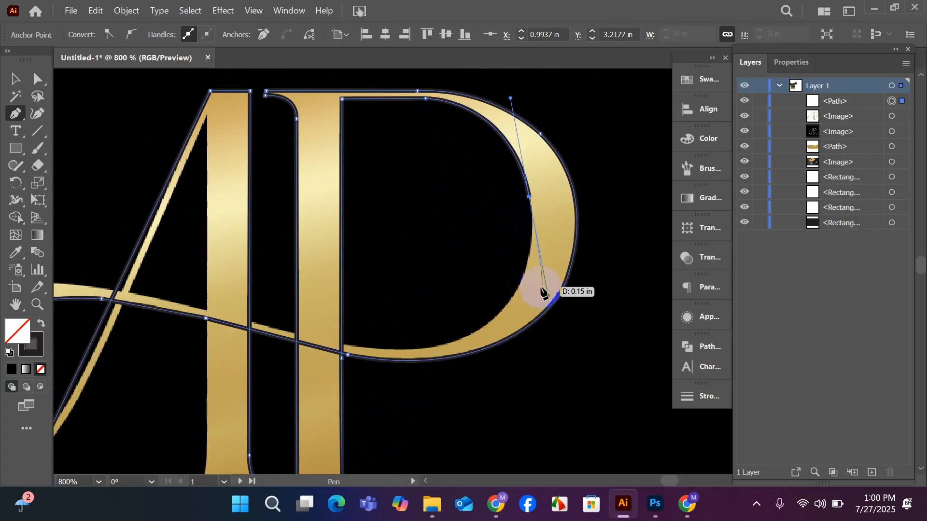
click(530, 198)
drag(530, 198, 406, 374)
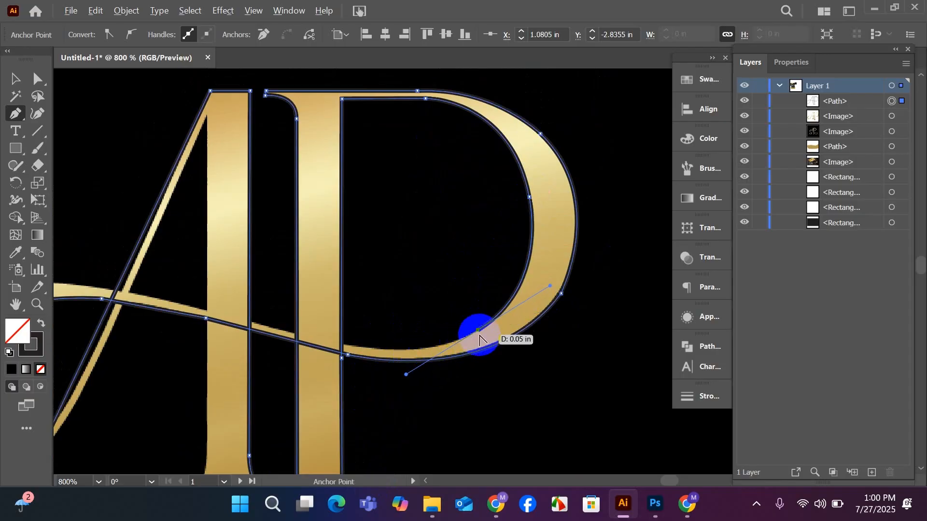
click(476, 333)
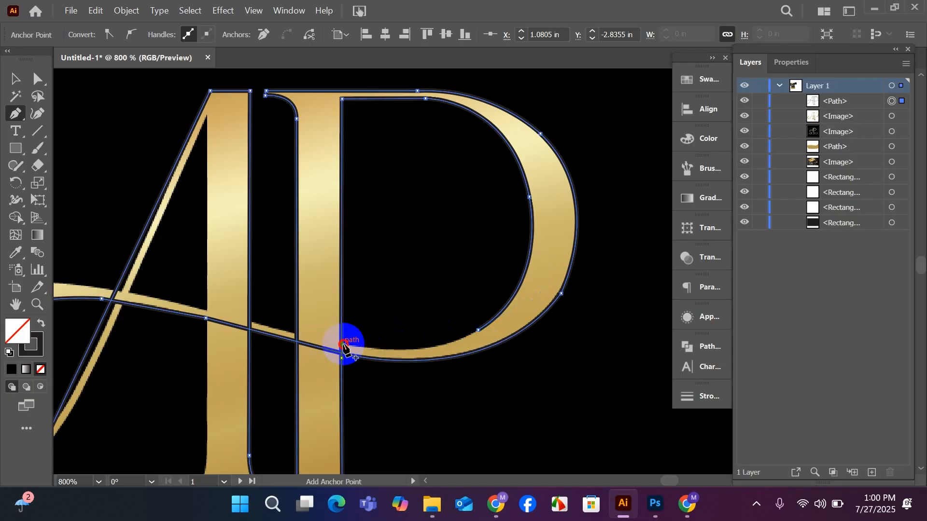
drag(313, 334, 326, 346)
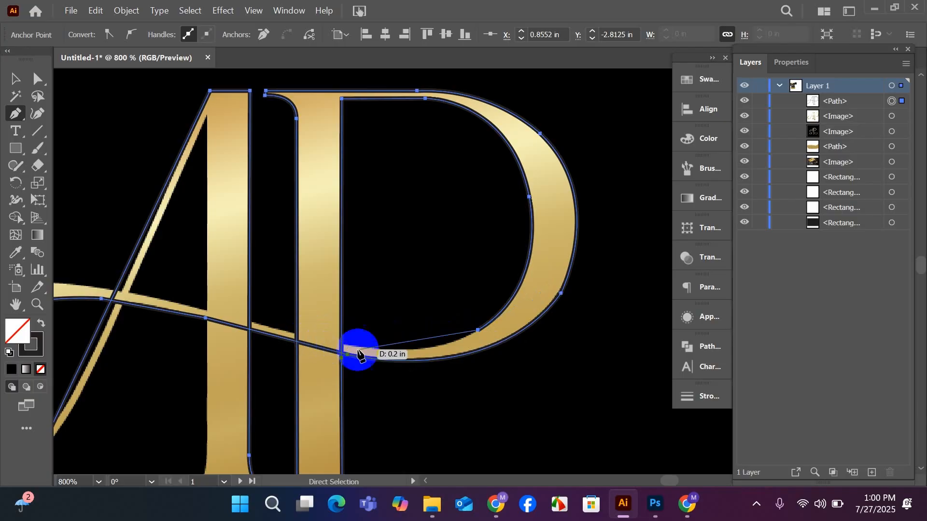
scroll(384, 339, up, 2)
scroll(384, 339, down, 1)
drag(384, 341, 115, 276)
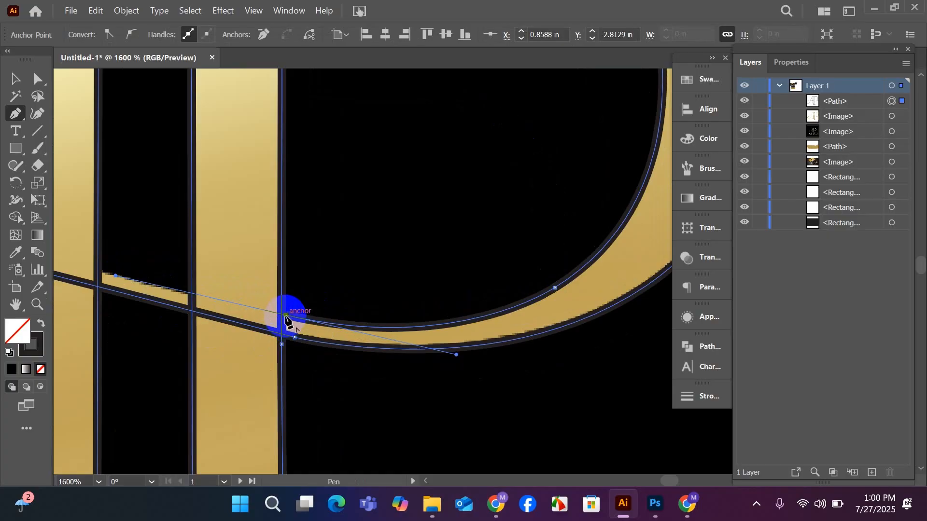
Run the path along the connecting swash's upper edge, from the P's stem across the A's stem to just beyond its left side.
scroll(282, 330, down, 2)
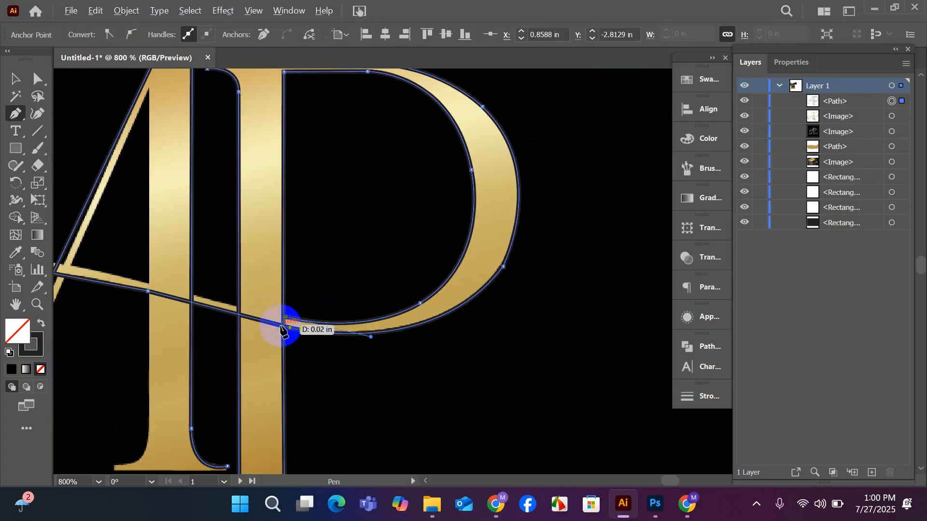
scroll(282, 331, down, 1)
scroll(282, 331, down, 1)
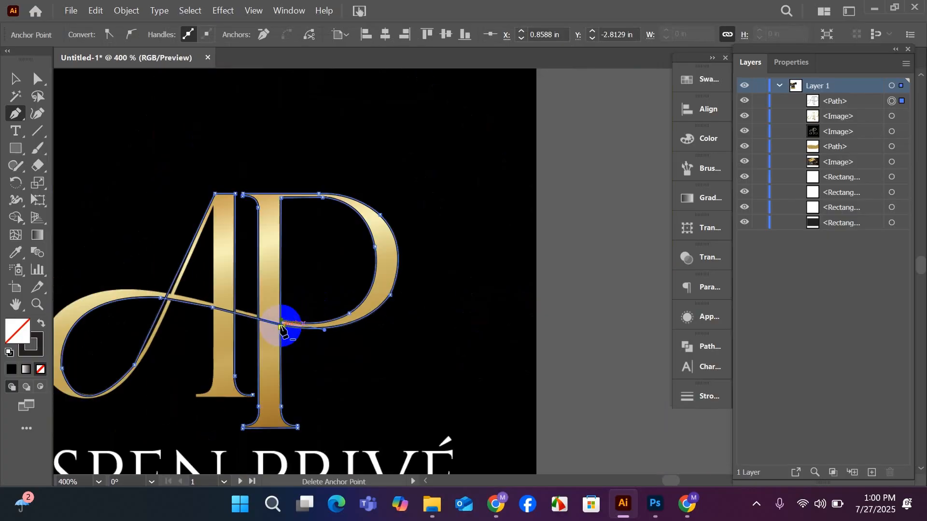
scroll(192, 308, up, 2)
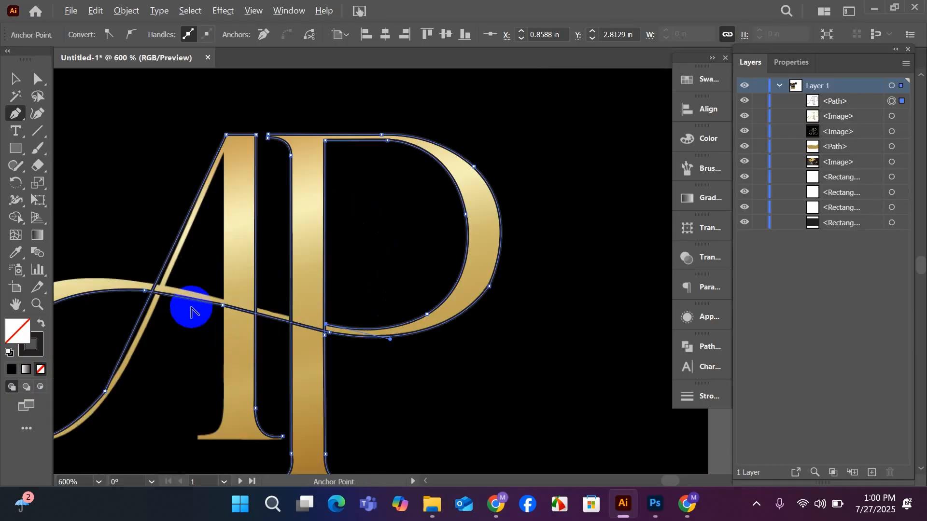
scroll(192, 308, up, 1)
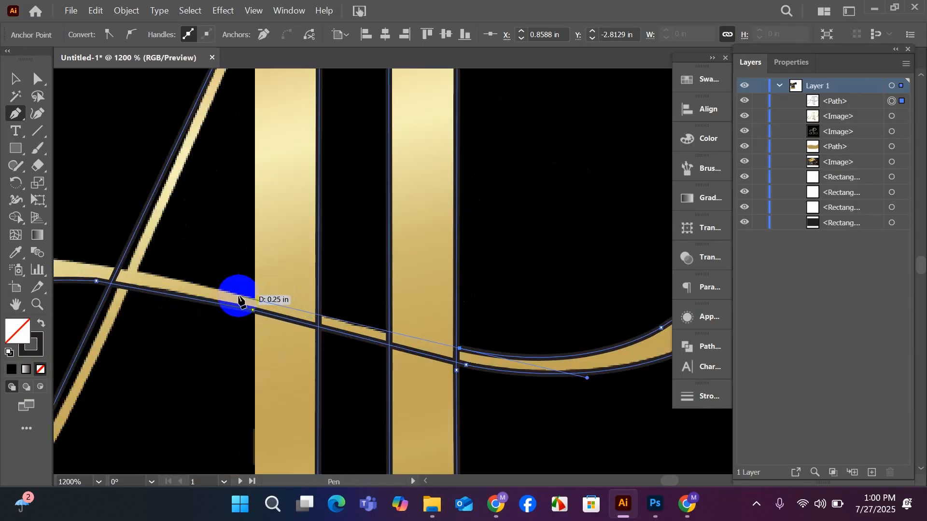
click(230, 292)
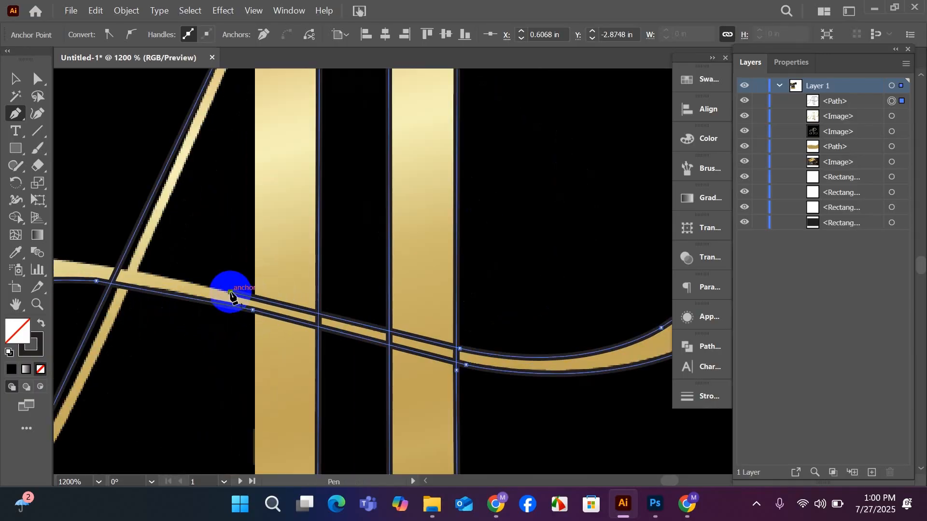
Continue the swash's upper edge past the A's diagonal and curve it over the loop's outer upper-left shoulder.
drag(182, 299, 476, 325)
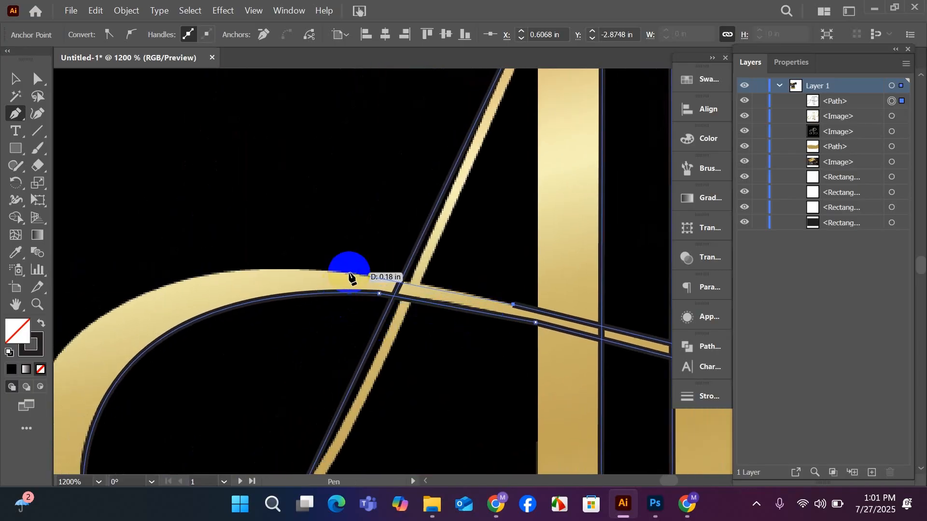
scroll(344, 279, down, 2)
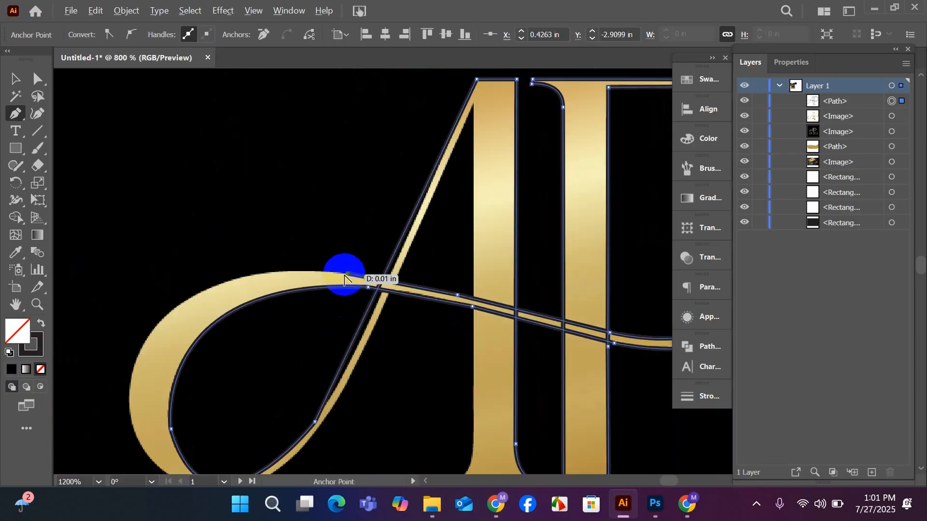
scroll(171, 292, down, 3)
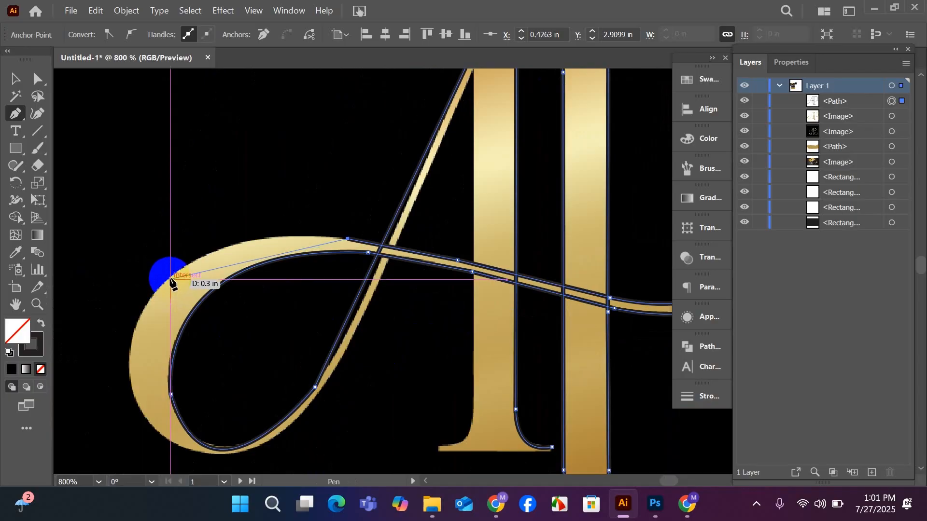
drag(170, 277, 102, 334)
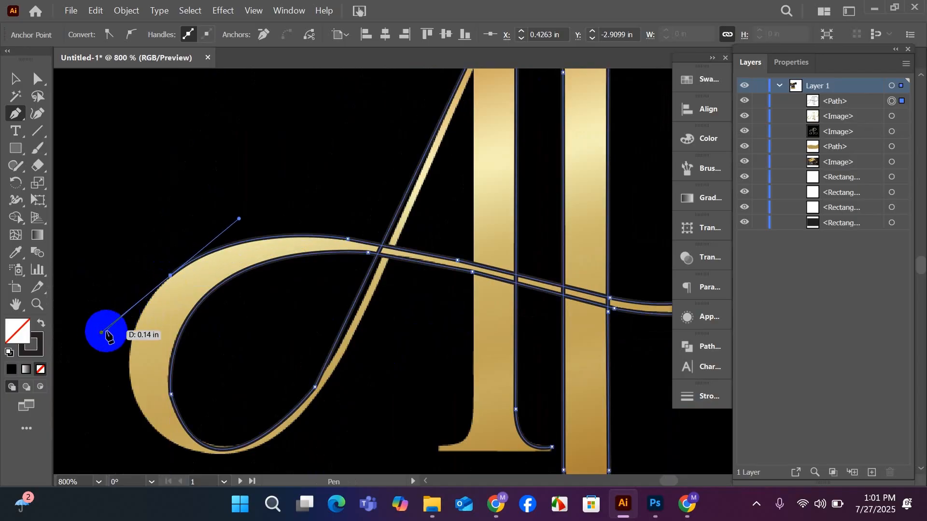
scroll(124, 314, down, 4)
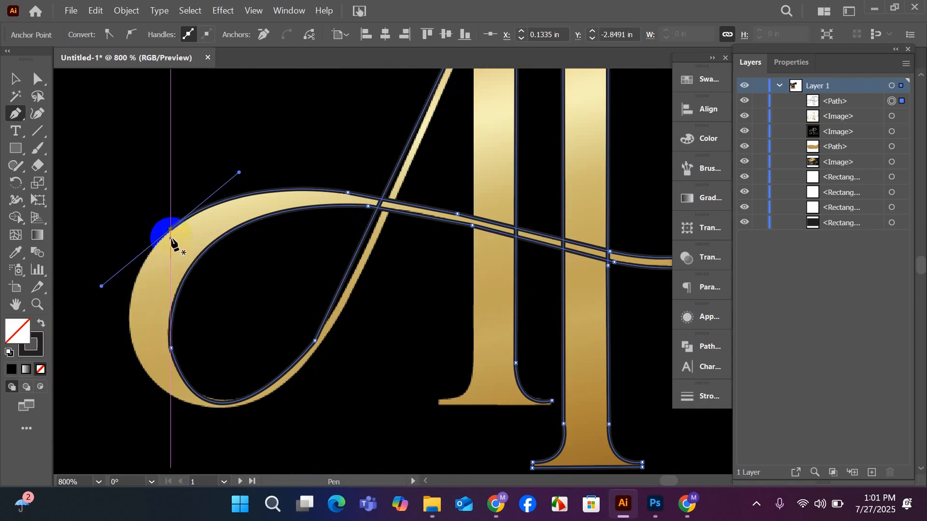
Curve the path down the loop's outer left side and remove the last anchor's outgoing handle.
scroll(172, 249, down, 3)
drag(128, 296, 130, 312)
key(ctrl+z)
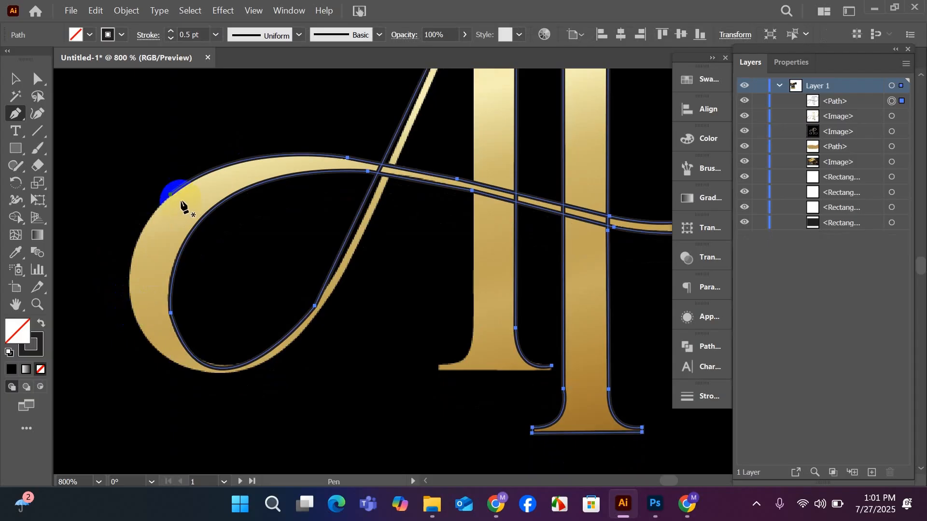
drag(170, 195, 129, 300)
drag(129, 299, 139, 362)
scroll(134, 333, down, 1)
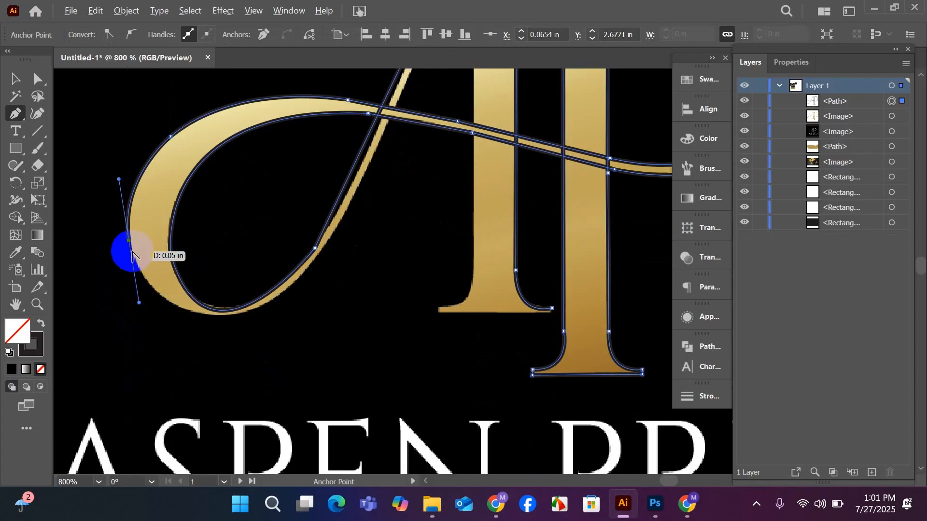
click(128, 241)
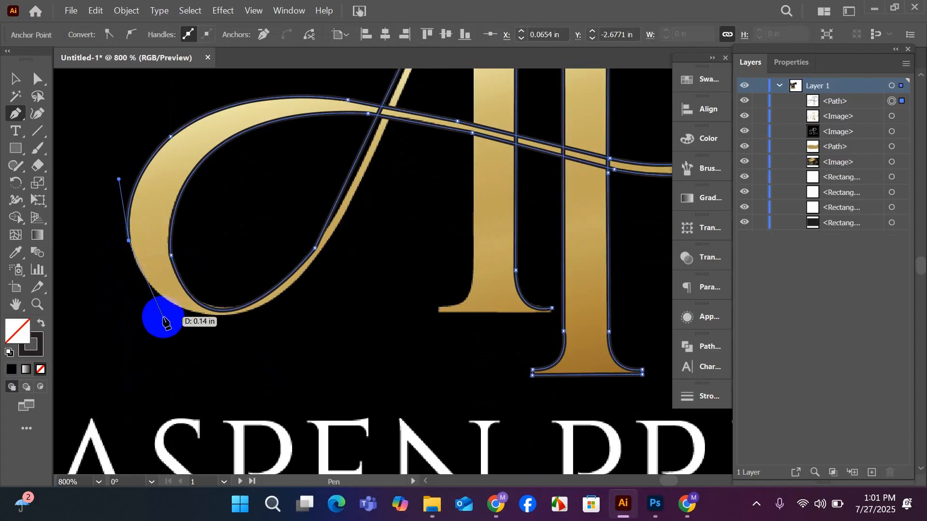
Trace the loop's outer edge around its bottom with curved anchors at the lower left and just past the lowest point.
drag(177, 308, 220, 334)
click(177, 309)
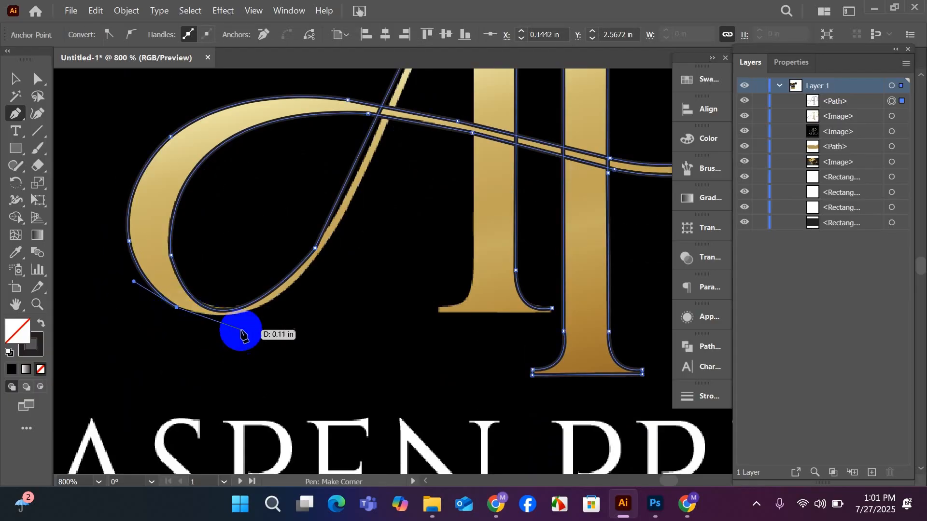
scroll(261, 314, up, 1)
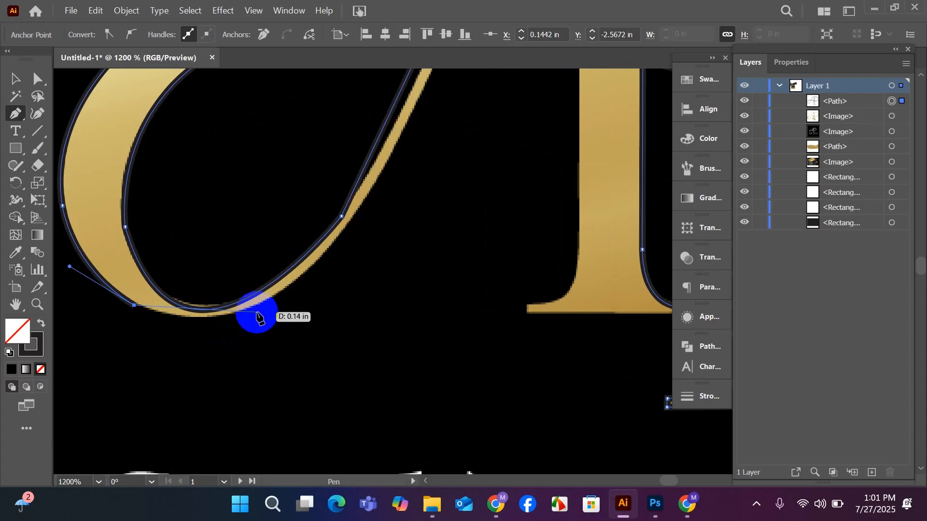
drag(256, 307, 321, 284)
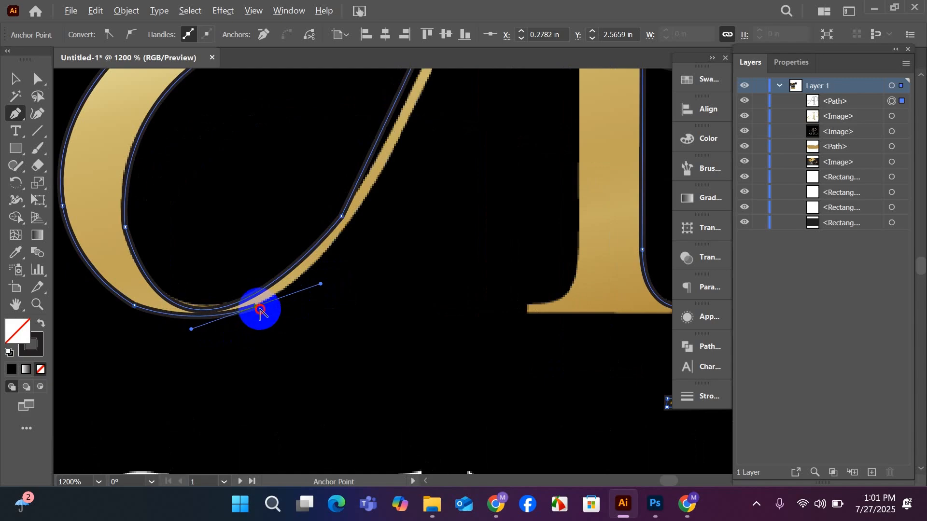
Curve the path up from the loop's bottom to the narrow bend at the start of the A's diagonal.
scroll(362, 239, up, 3)
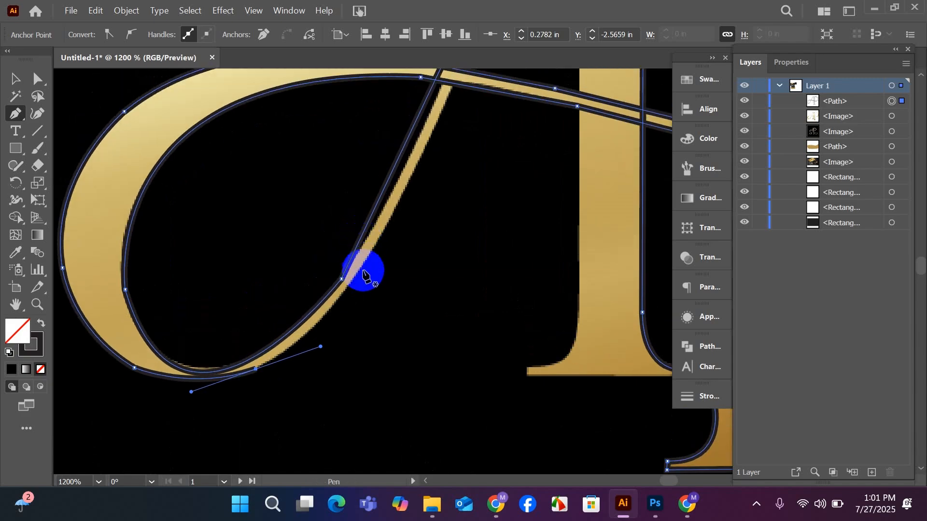
drag(357, 271, 364, 260)
key(ctrl+z)
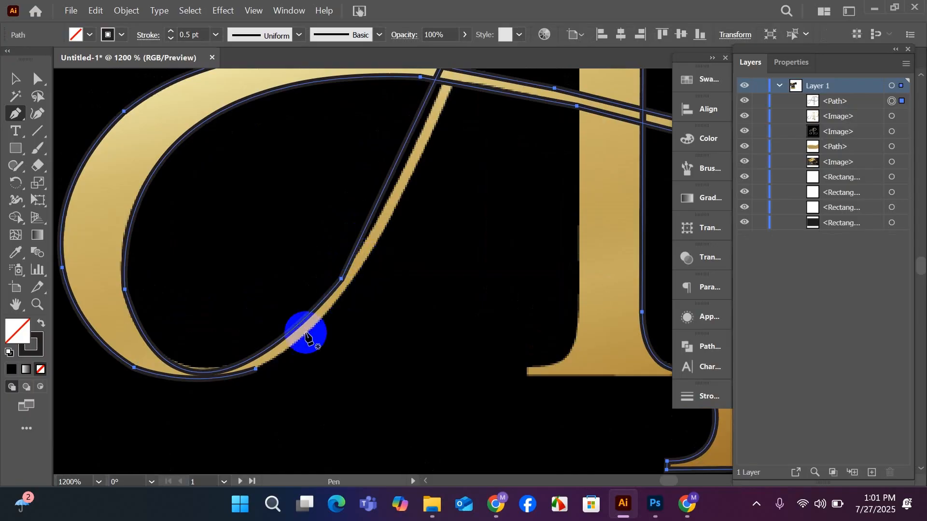
click(256, 370)
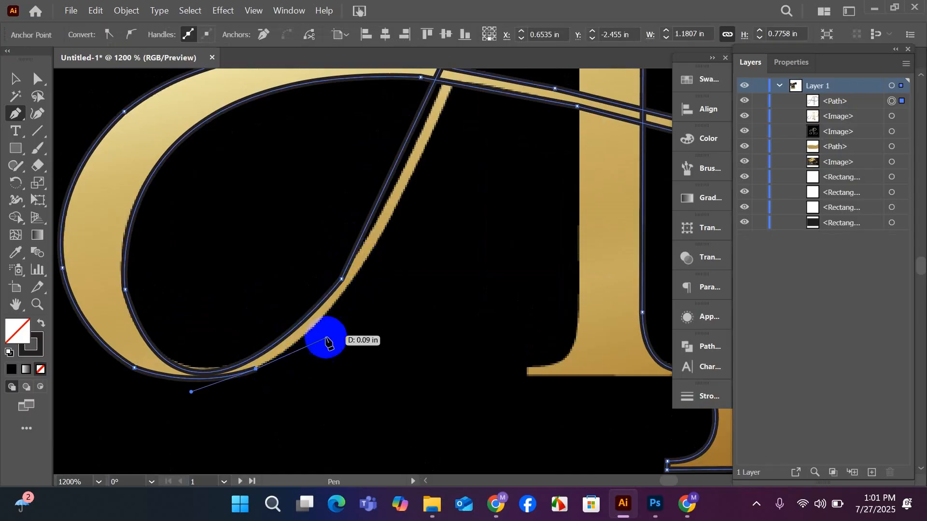
drag(348, 289, 366, 249)
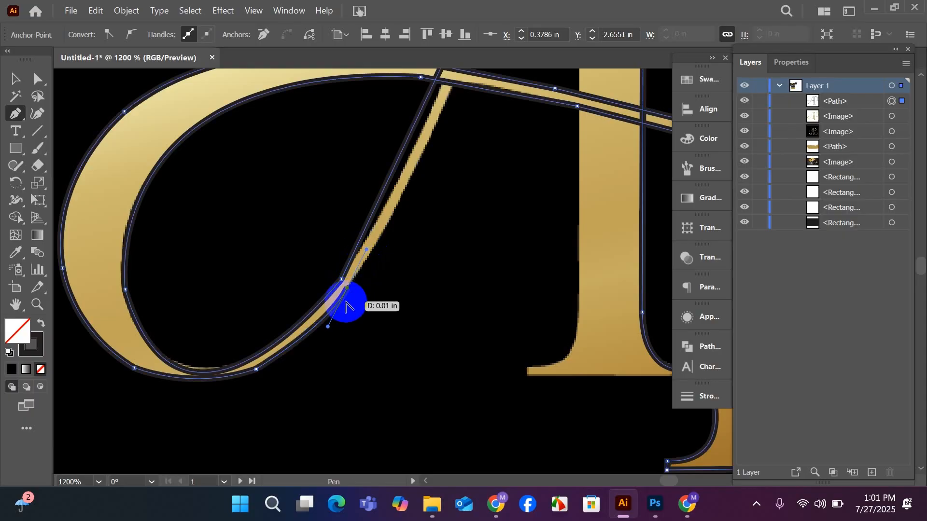
click(348, 289)
Run a straight segment along the diagonal's right edge from the bend to just below the swash crossing.
scroll(362, 288, up, 2)
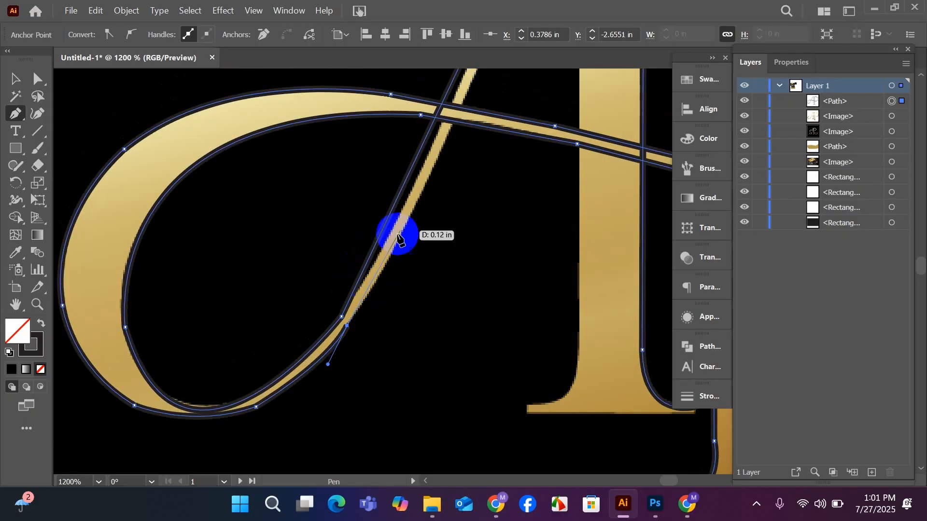
click(450, 129)
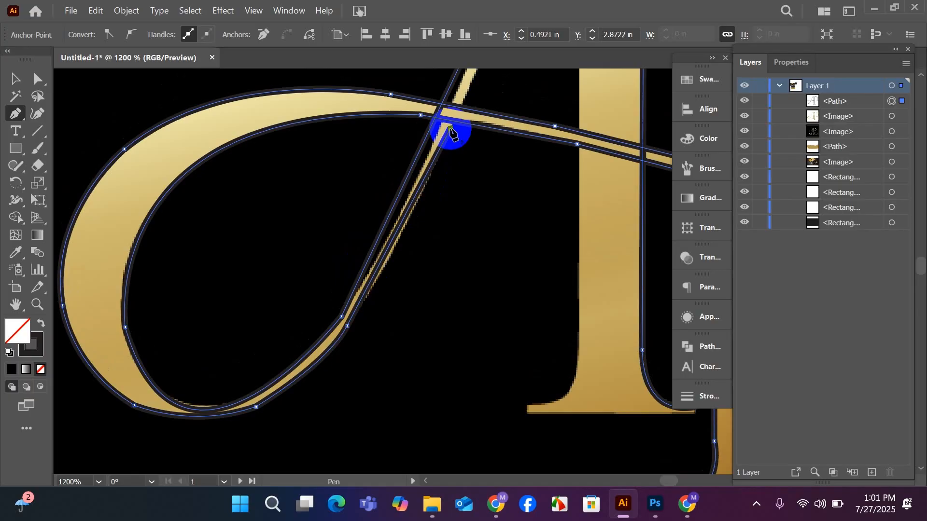
key(ctrl+z)
scroll(471, 198, up, 3)
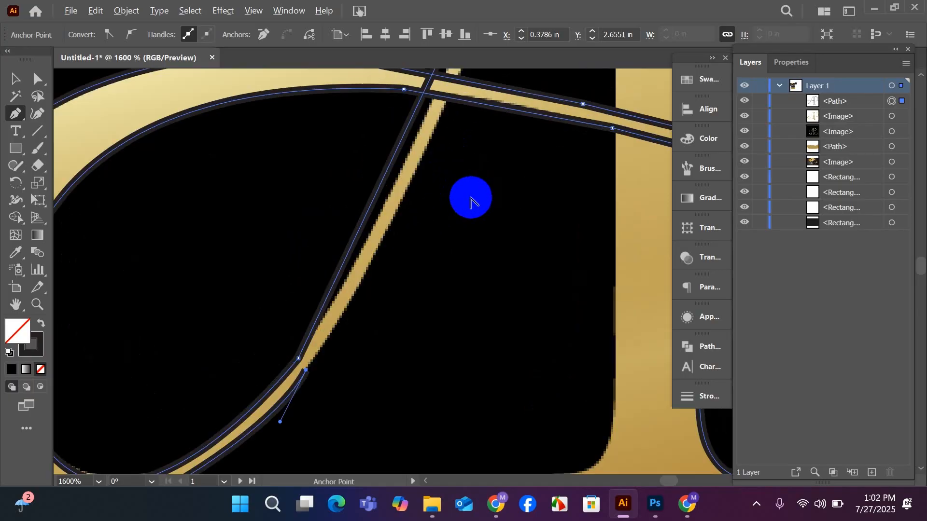
scroll(471, 199, up, 3)
scroll(466, 206, down, 3)
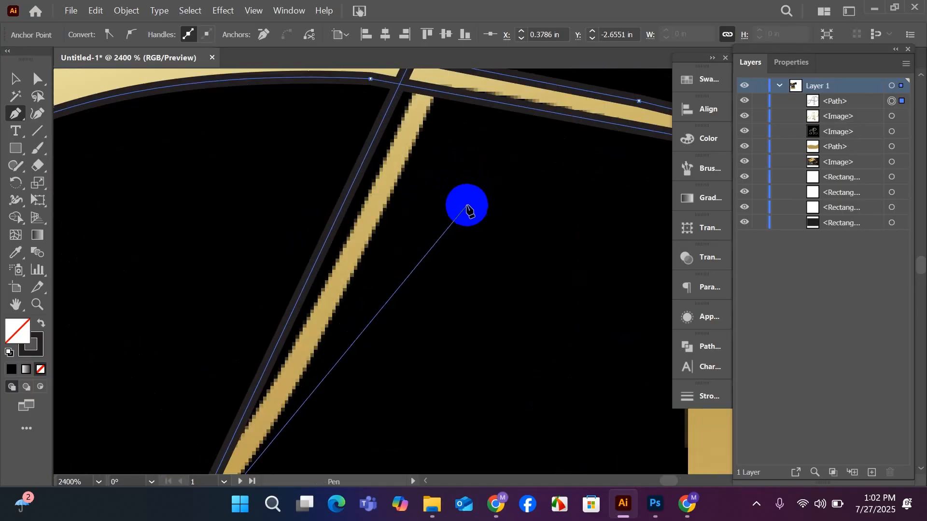
scroll(454, 204, down, 1)
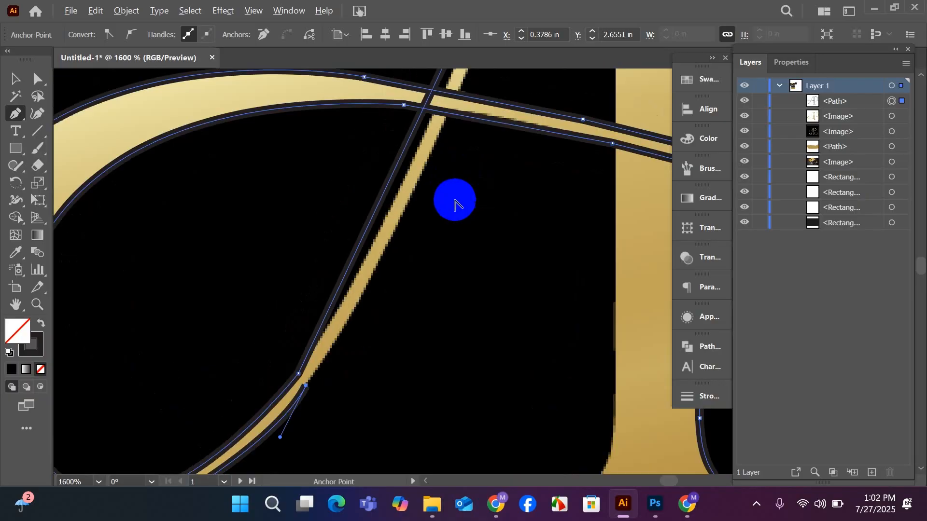
click(445, 123)
Extend the path up the diagonal to the A's stem near the apex and down the stem's left edge to the foot serif.
scroll(442, 159, up, 6)
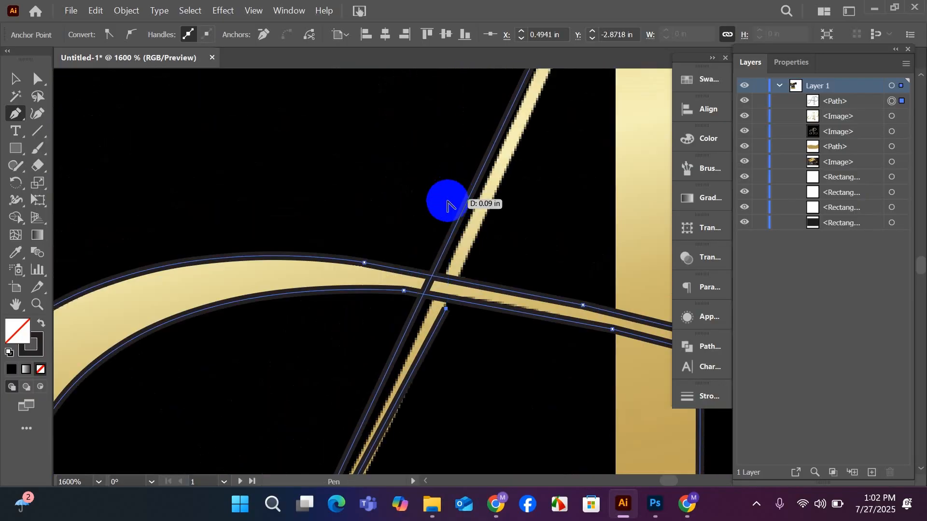
scroll(447, 207, down, 1)
scroll(434, 207, up, 3)
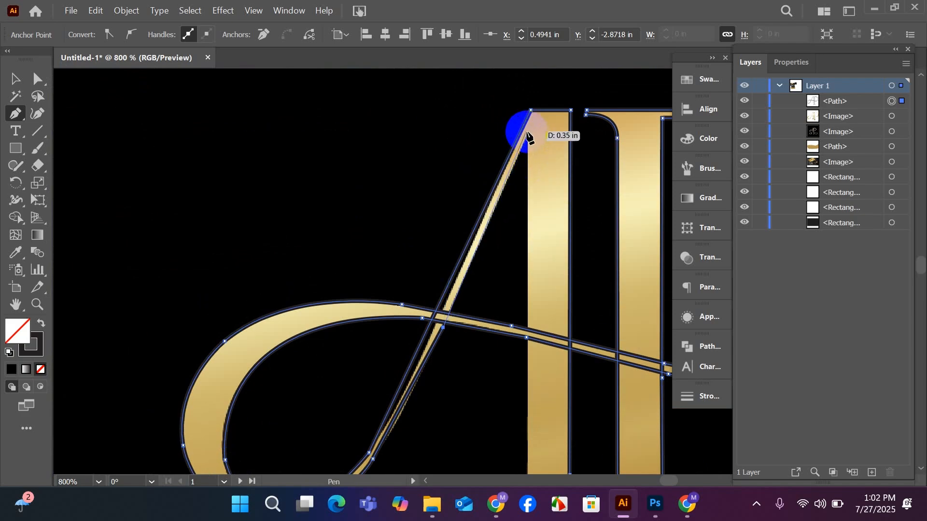
click(527, 134)
scroll(517, 217, down, 1)
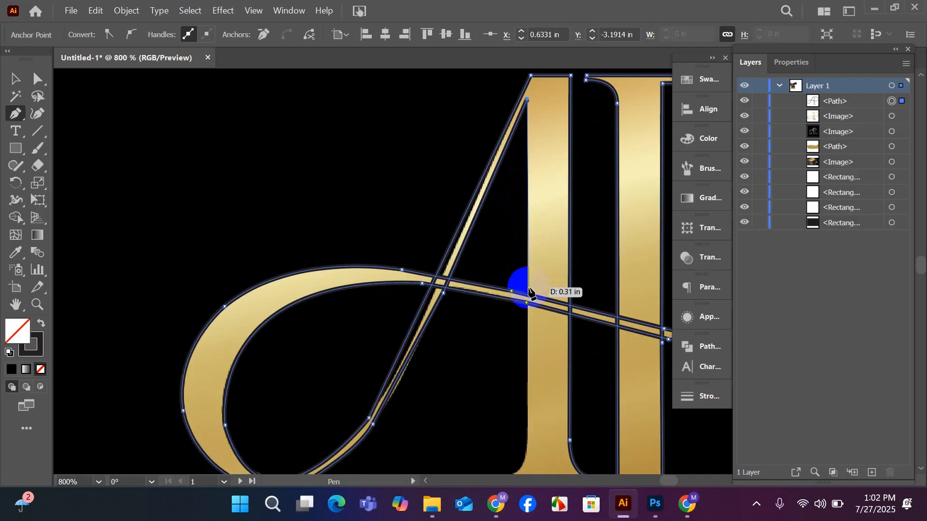
click(528, 288)
scroll(528, 289, down, 2)
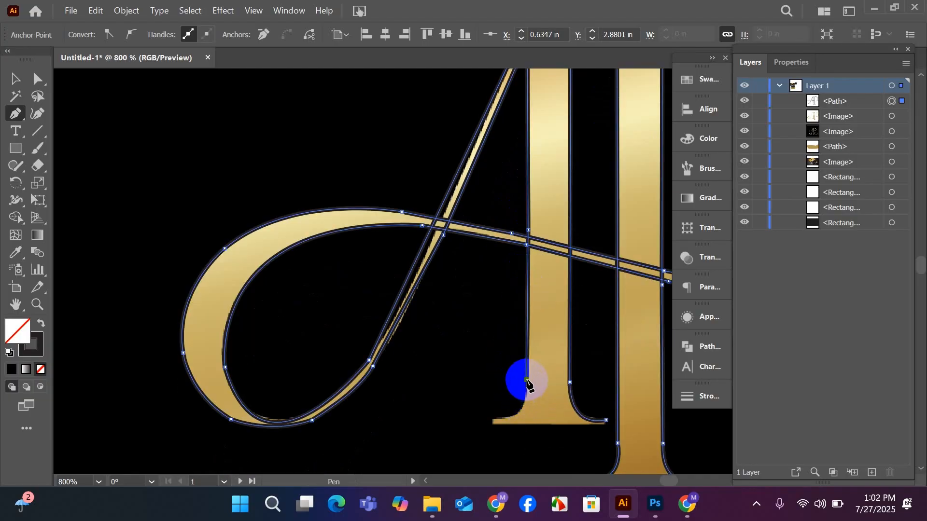
scroll(521, 378, down, 2)
Curve the path around the A's left foot serif and close it along the base at the right serif tip.
scroll(531, 359, up, 1)
scroll(532, 356, up, 2)
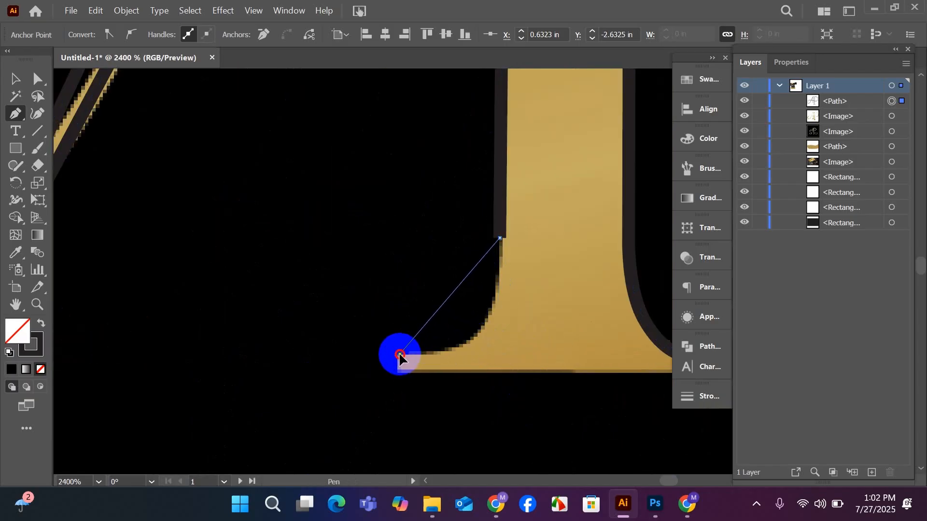
drag(400, 356, 280, 346)
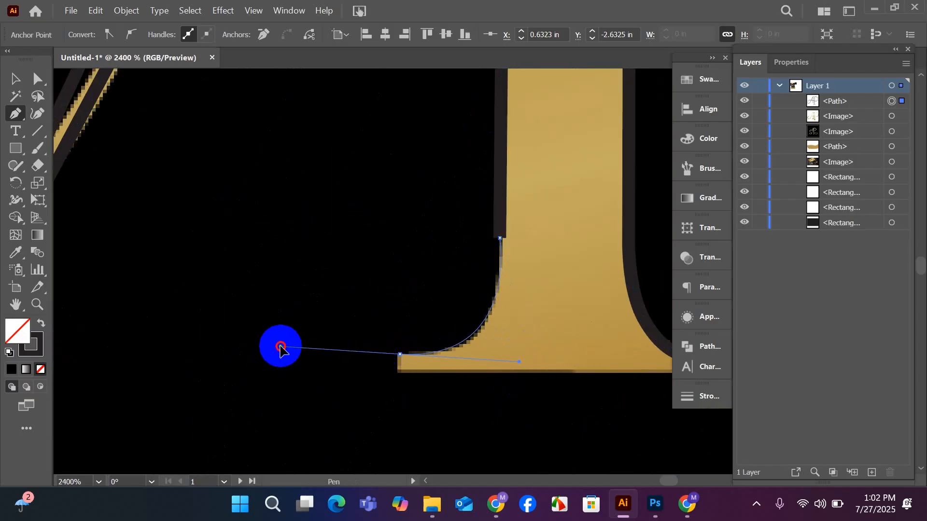
scroll(289, 348, down, 2)
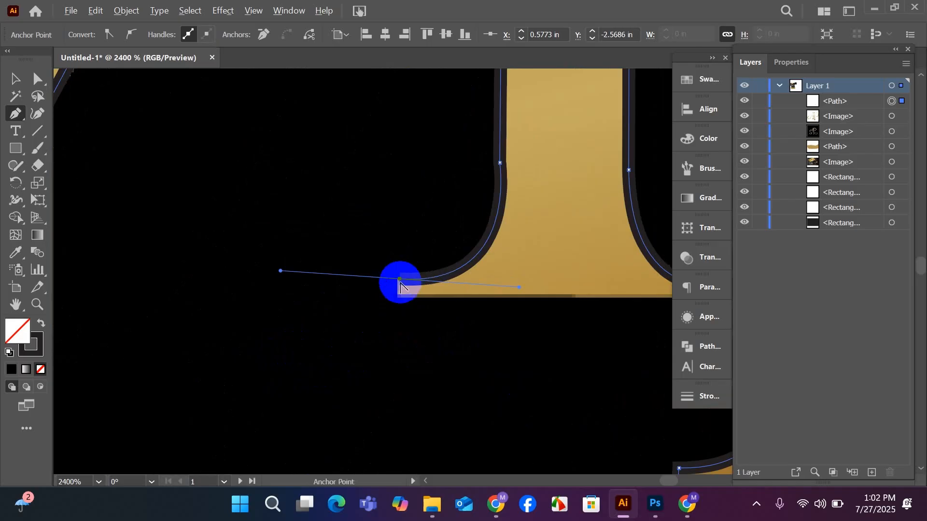
drag(398, 281, 399, 295)
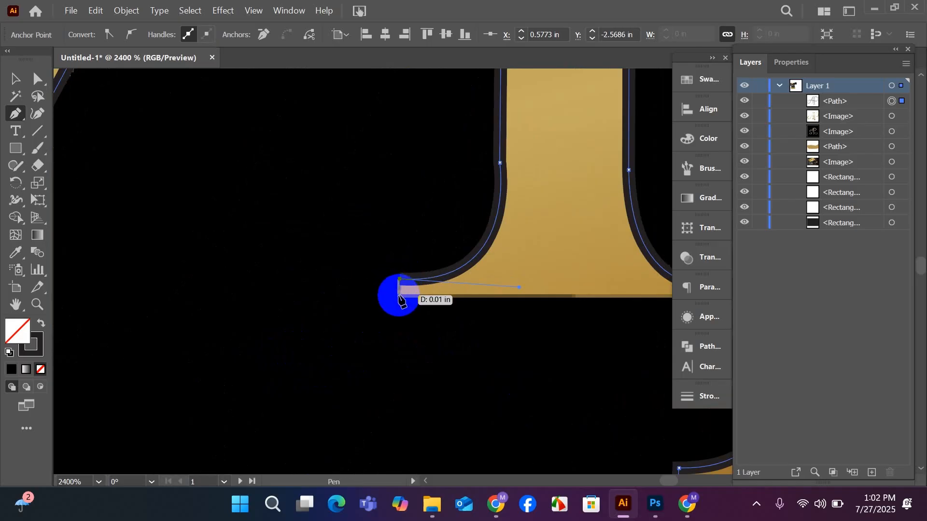
scroll(399, 320, down, 1)
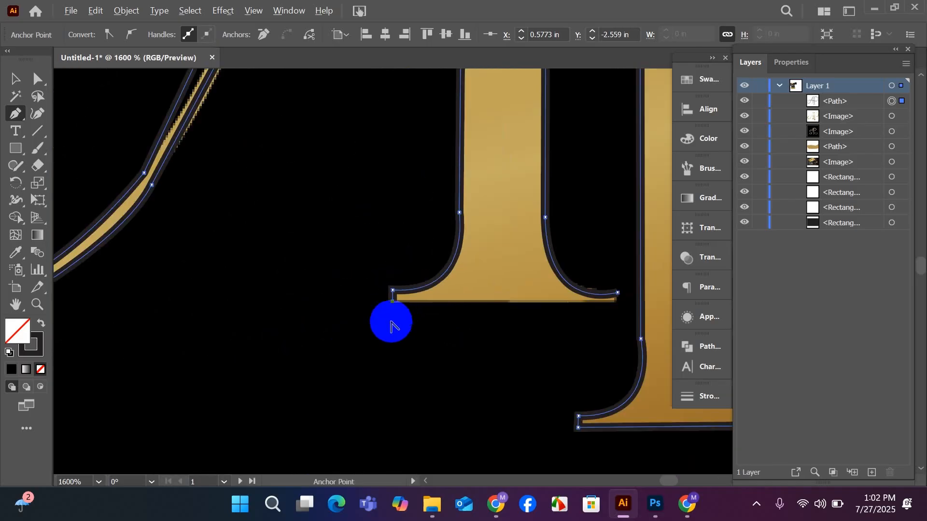
click(616, 305)
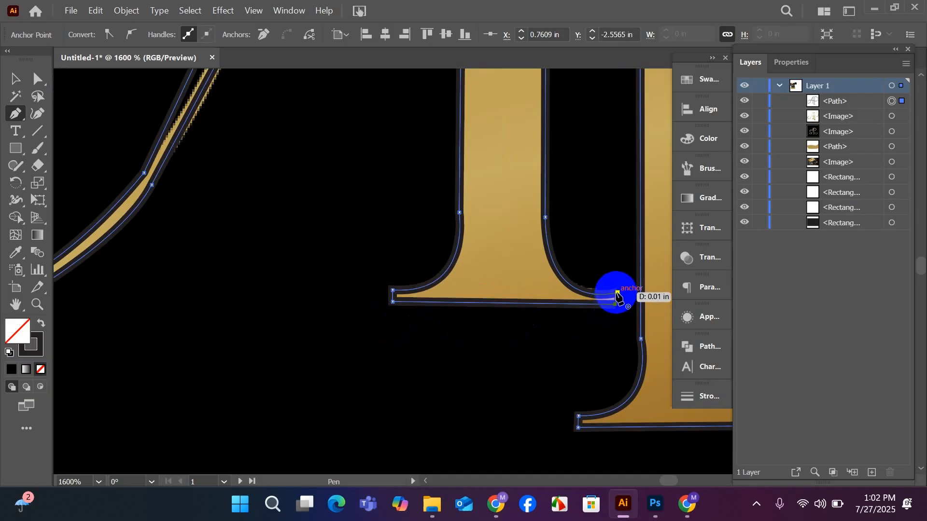
scroll(502, 333, down, 3)
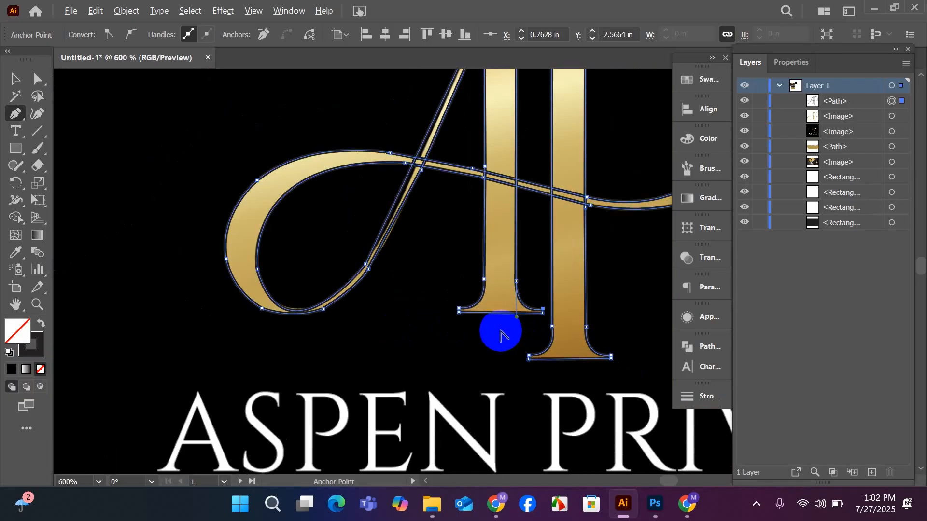
Move the traced AP outline off the gold logo image and delete it.
scroll(501, 333, down, 1)
click(14, 83)
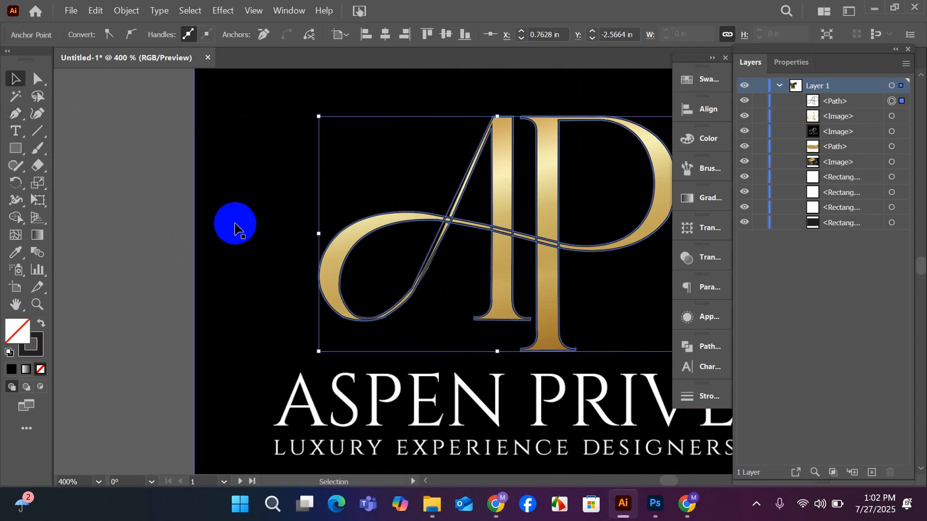
drag(499, 235, 267, 235)
scroll(263, 236, down, 1)
drag(325, 289, 533, 269)
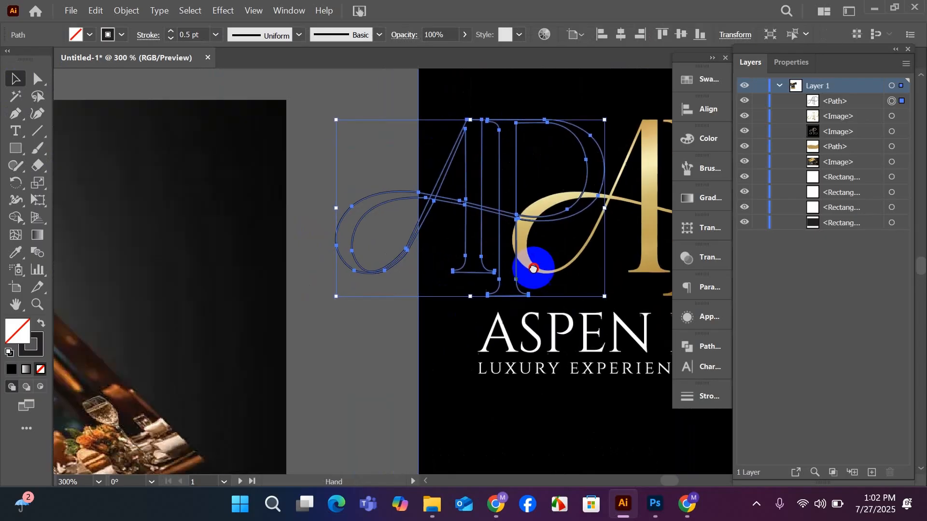
key(Delete)
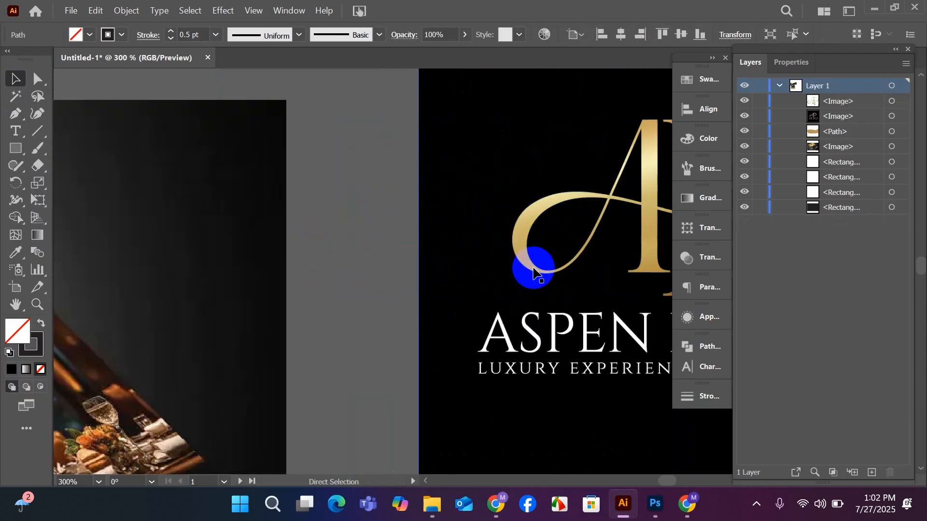
scroll(513, 272, down, 1)
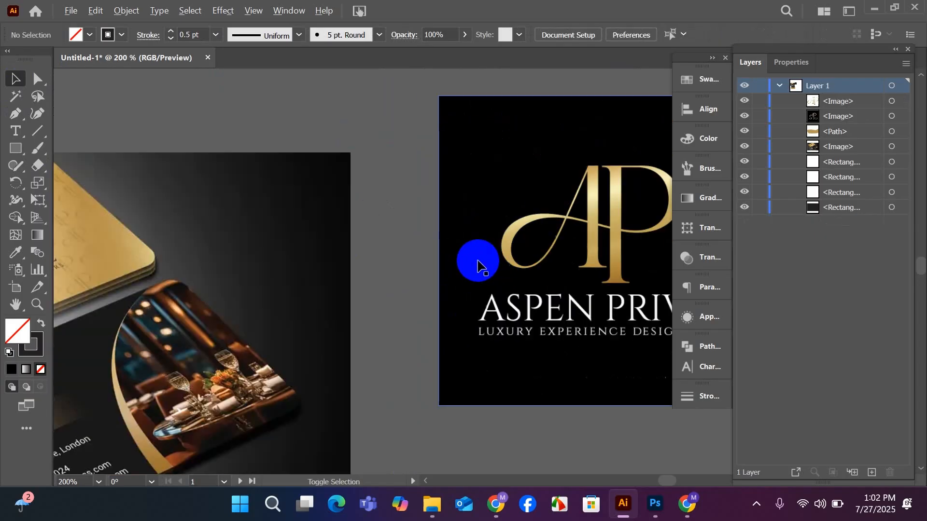
Undo the deletion of the traced AP outline and fill it with light gold sampled from the logo's swash, without a stroke.
drag(549, 269, 367, 281)
key(ctrl+z)
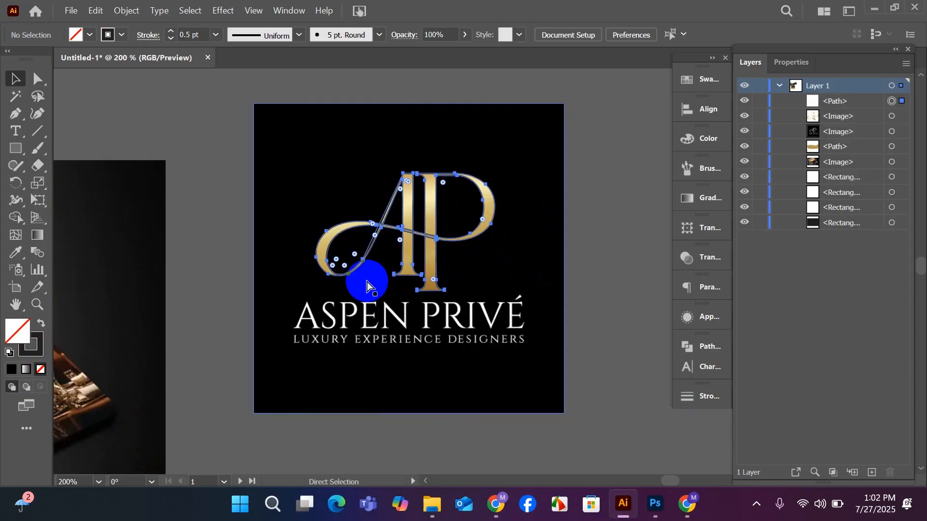
scroll(461, 269, up, 2)
scroll(379, 260, up, 1)
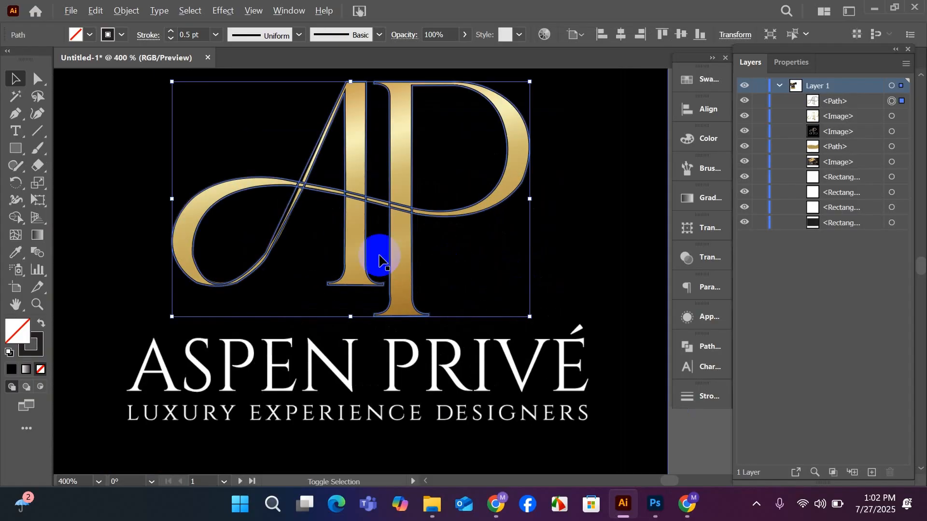
scroll(379, 254, up, 1)
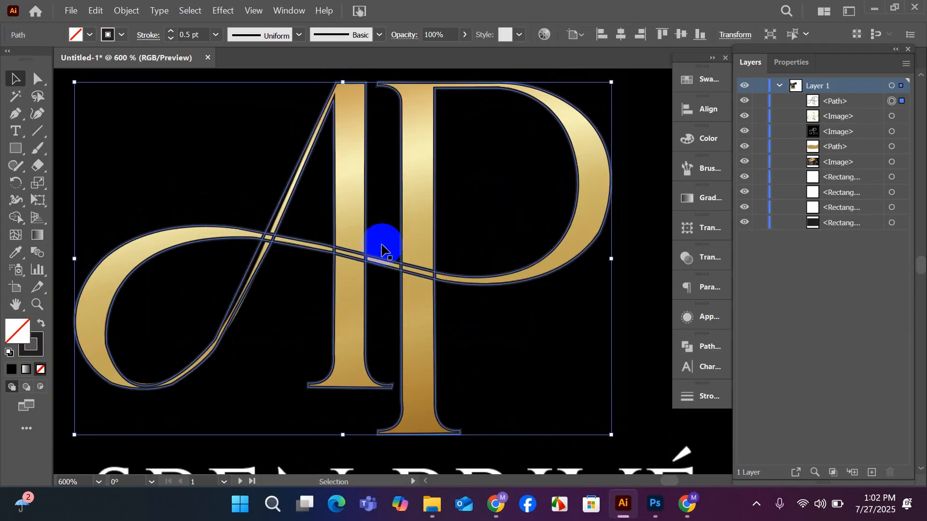
scroll(381, 249, up, 1)
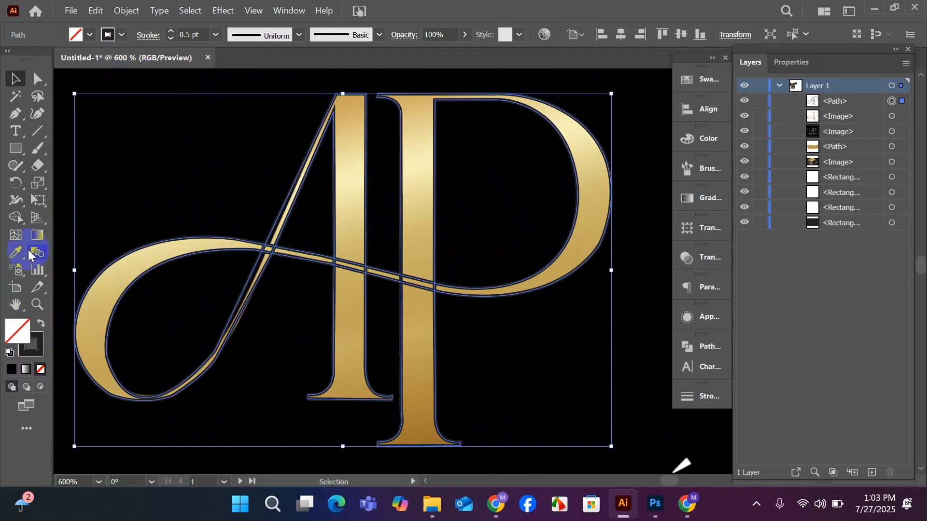
click(13, 253)
click(129, 265)
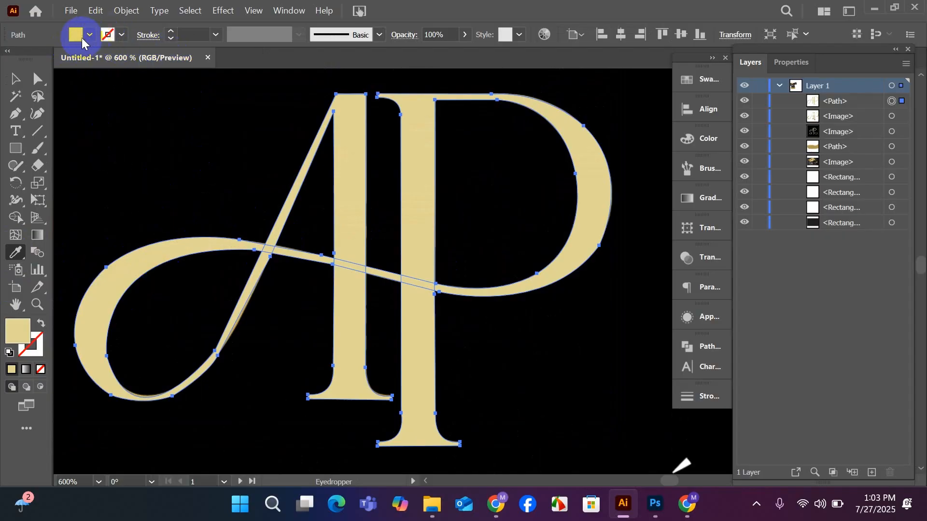
Move the filled AP shape off the logo image onto the empty canvas beside it.
click(13, 79)
click(170, 171)
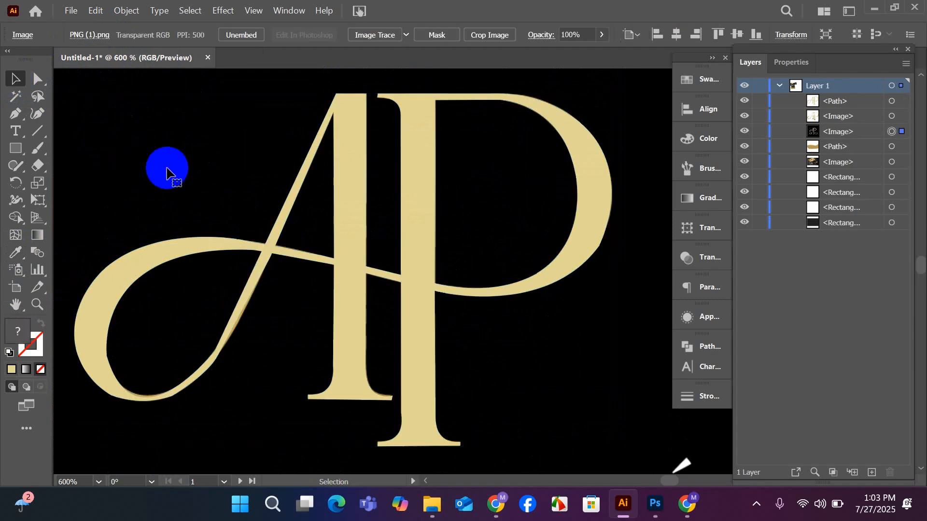
click(198, 251)
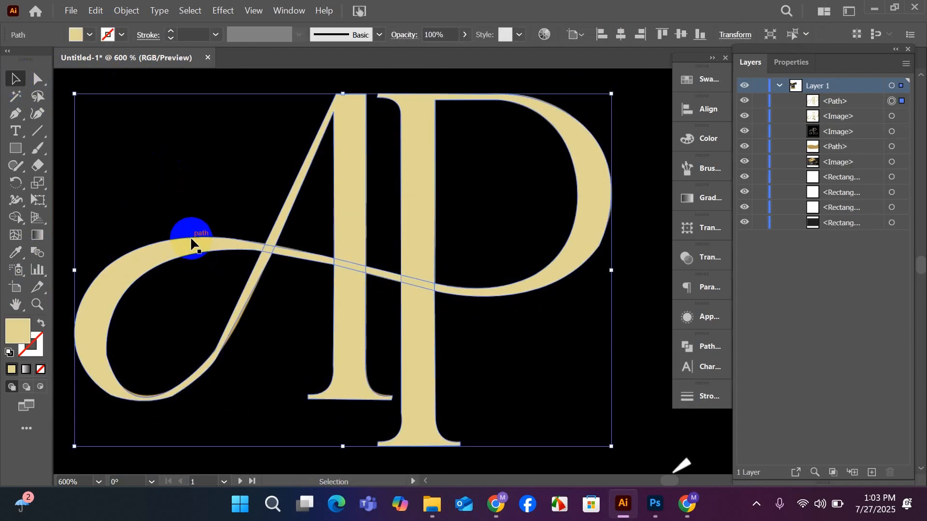
click(324, 226)
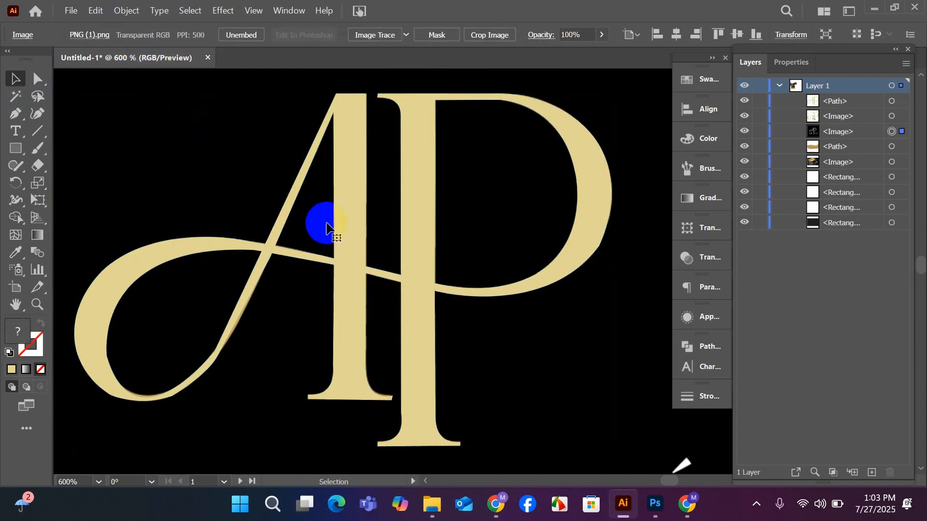
scroll(327, 226, down, 2)
drag(326, 226, 218, 219)
scroll(511, 271, down, 2)
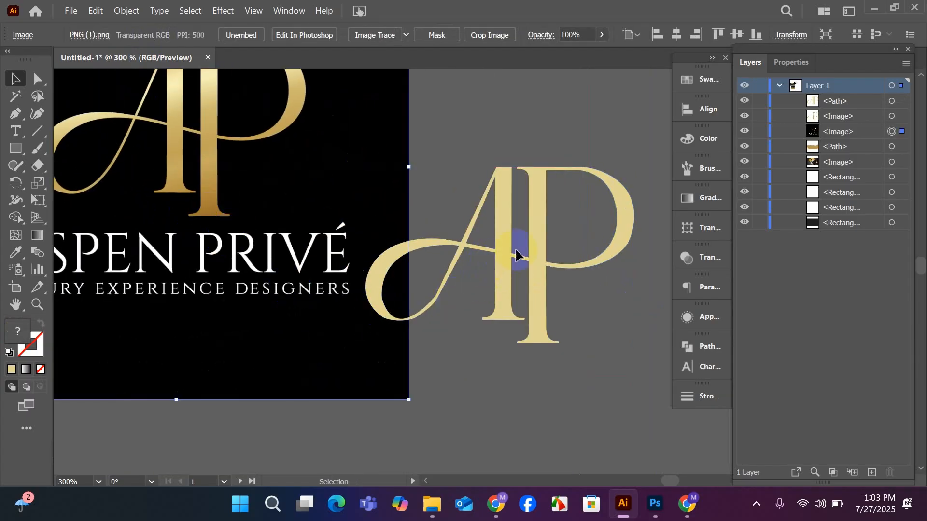
Duplicate the logo image together with the gold AP shape, offset about 0.1 in downward.
drag(566, 274, 567, 274)
drag(253, 291, 251, 315)
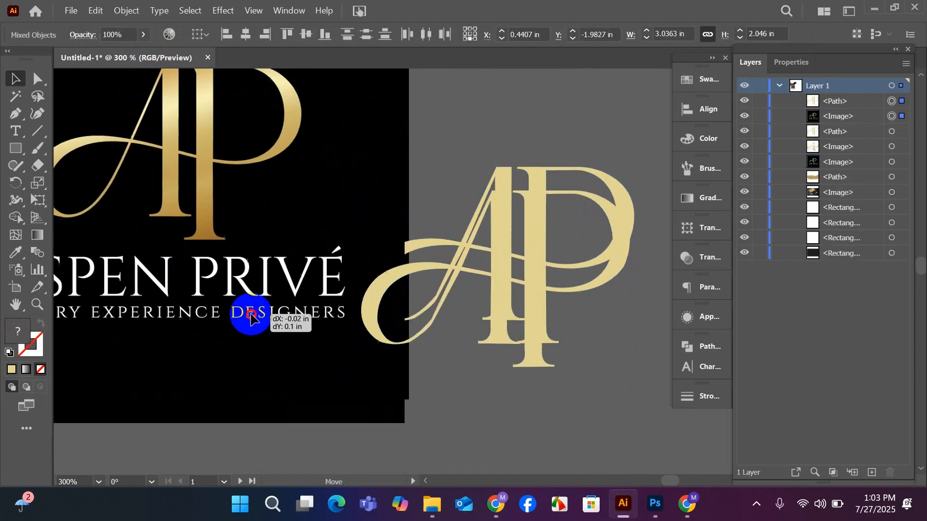
click(522, 381)
Delete the duplicate gold AP shape and shift the original one clear of the logo image.
click(533, 360)
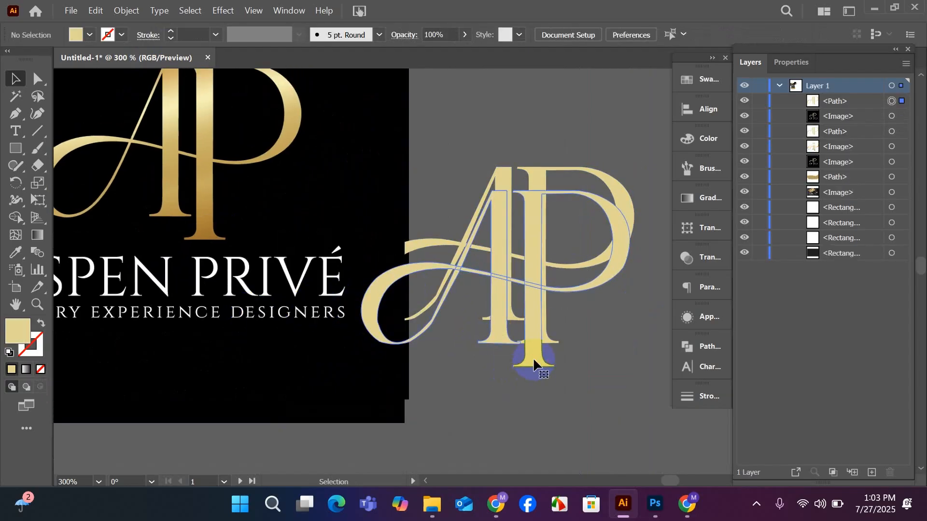
key(Delete)
drag(538, 358, 584, 332)
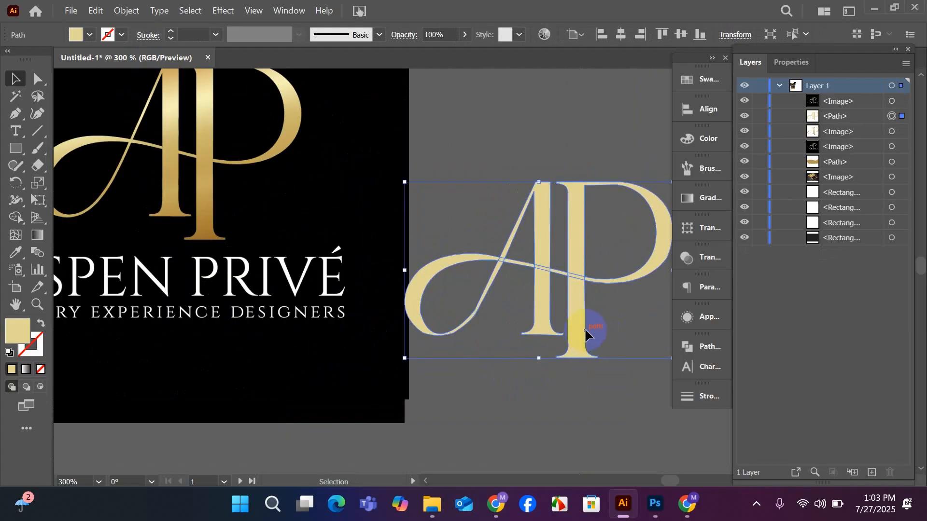
Examine the gold AP shape's serifs, swash loop and curves up close for tracing irregularities.
scroll(586, 319, up, 2)
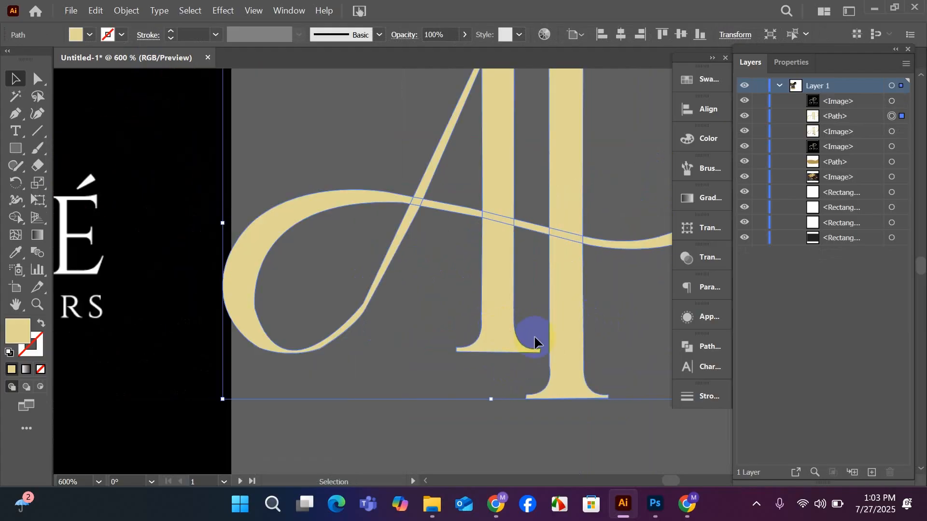
scroll(437, 331, up, 1)
drag(486, 361, 377, 373)
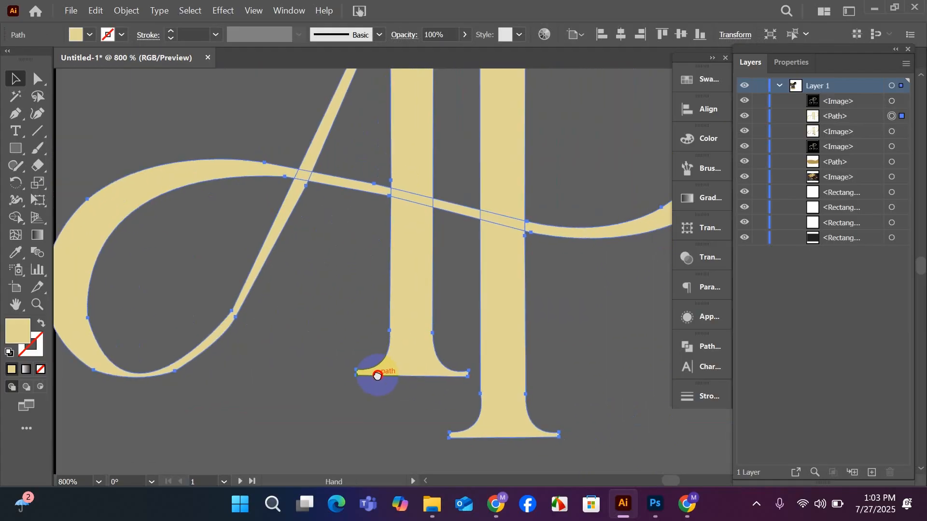
scroll(377, 372, down, 1)
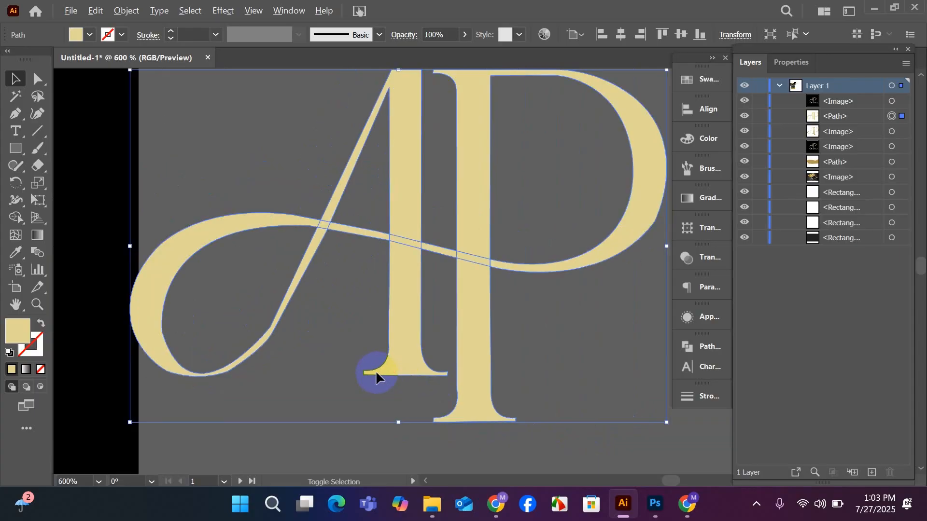
click(385, 368)
drag(138, 318, 187, 344)
drag(280, 389, 218, 366)
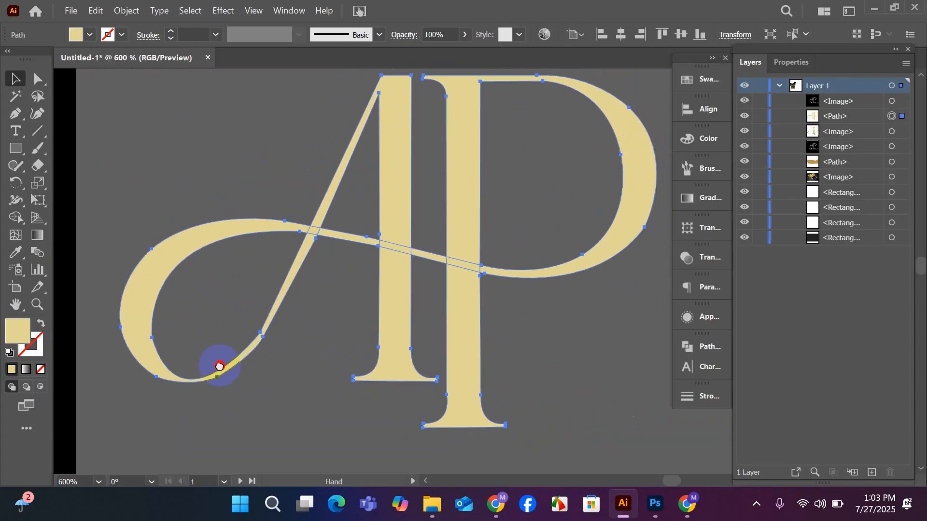
drag(448, 350, 456, 363)
click(525, 361)
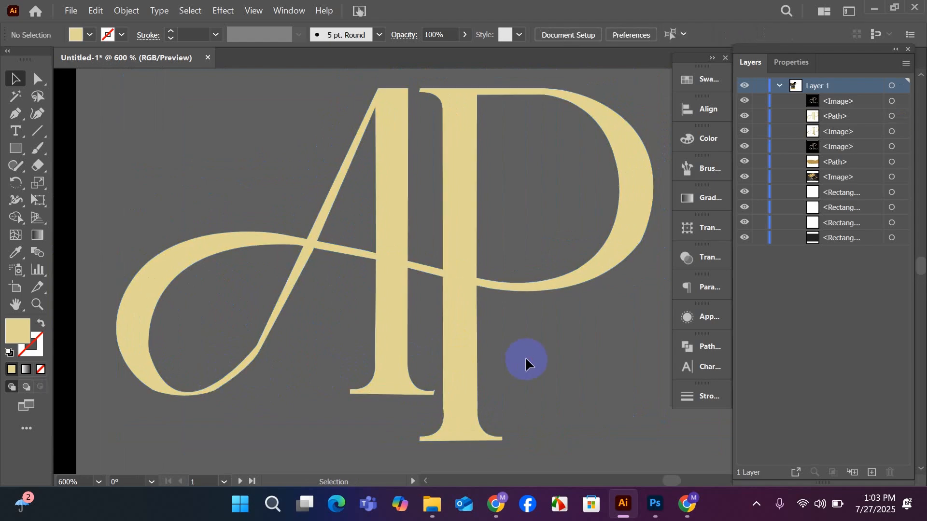
scroll(523, 359, up, 1)
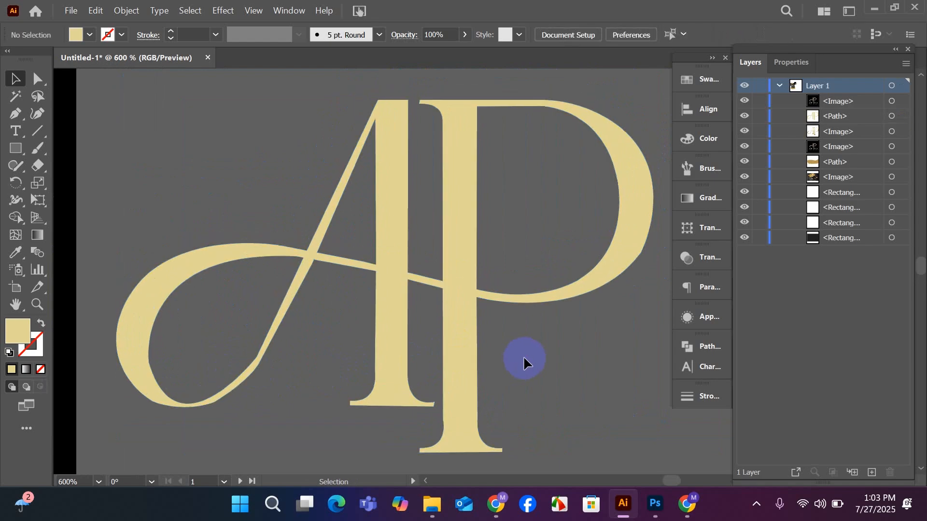
scroll(523, 359, up, 1)
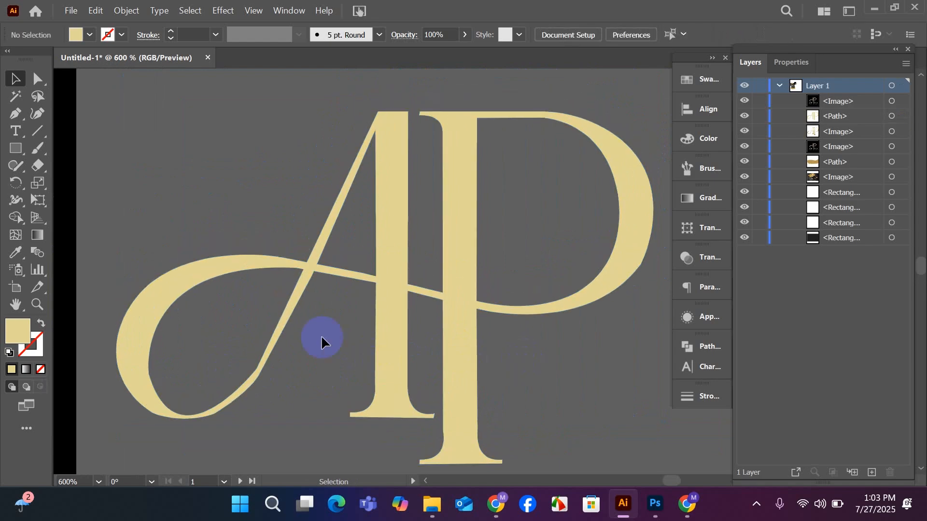
Reshape the bend at the base of the A's diagonal with the Curvature tool, shifting its outer anchor slightly up and to the right.
click(280, 320)
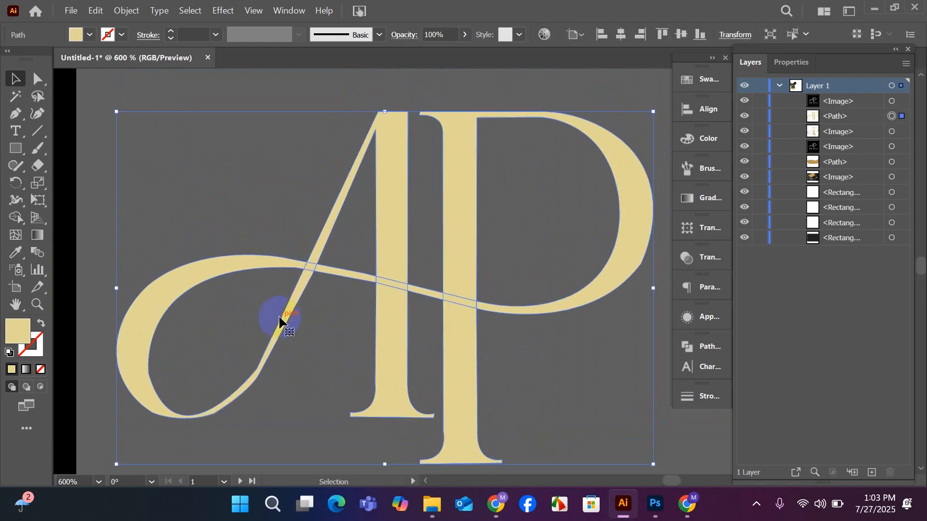
click(38, 113)
scroll(286, 269, down, 8)
scroll(207, 283, up, 2)
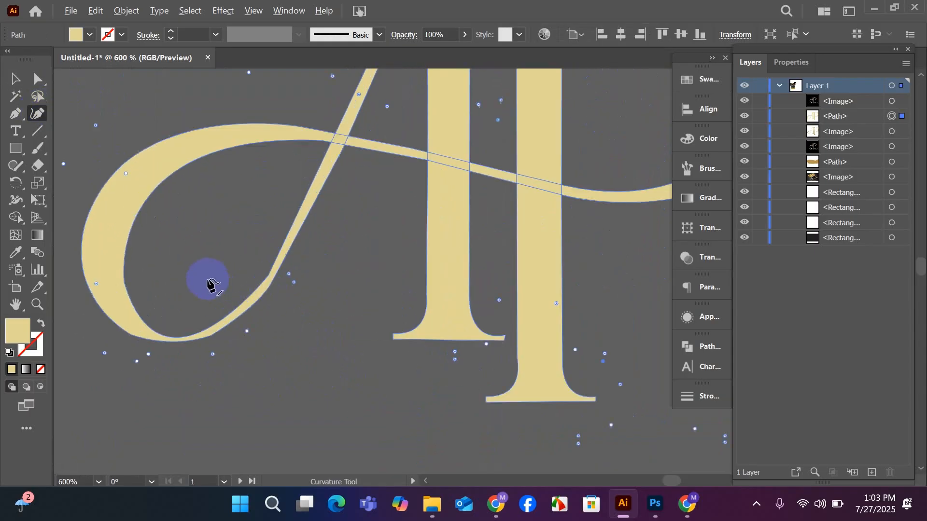
scroll(288, 307, down, 6)
scroll(292, 307, up, 3)
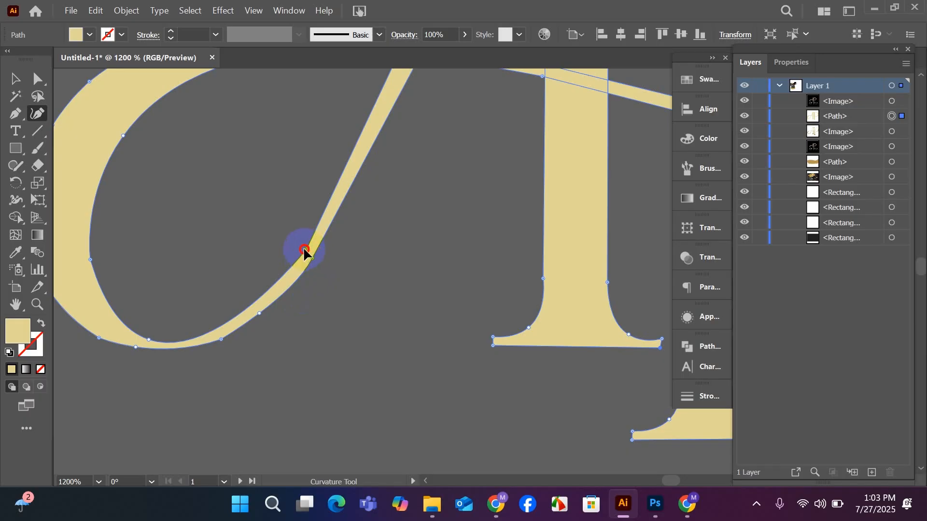
drag(302, 251, 302, 248)
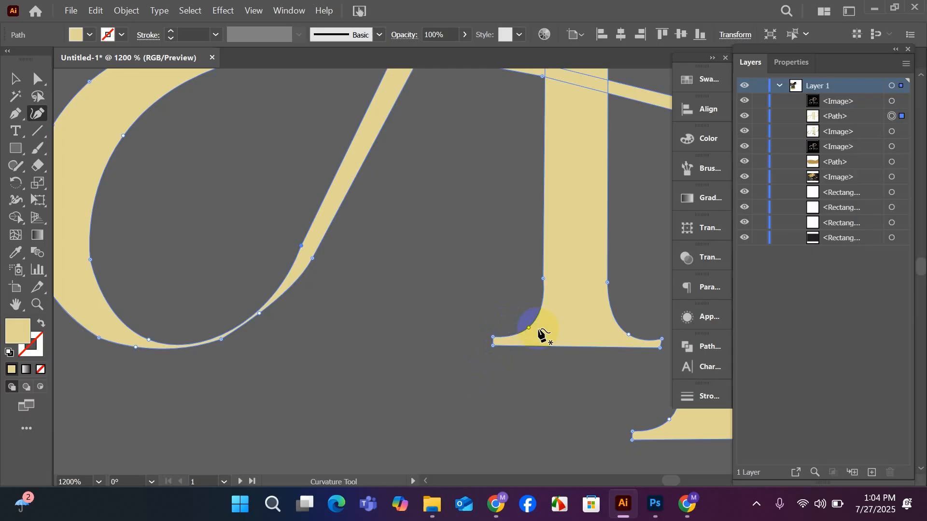
key(ctrl+z)
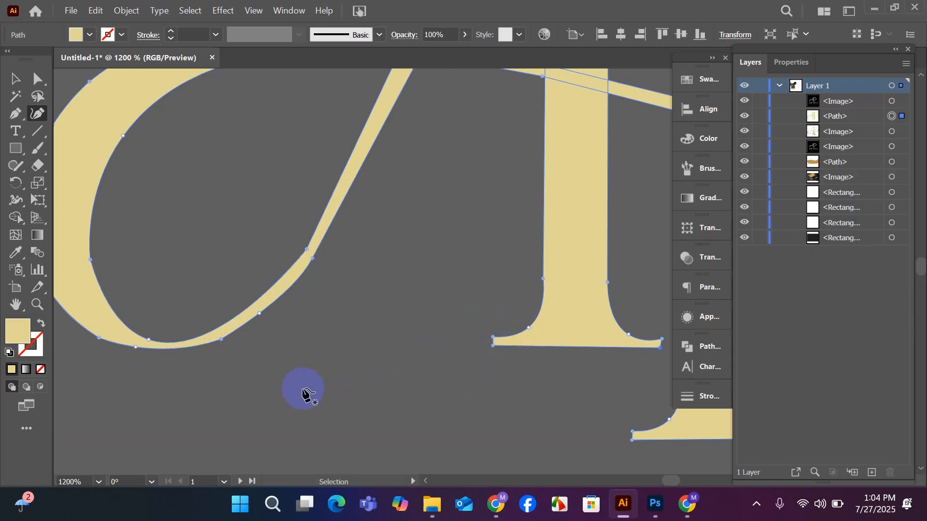
scroll(256, 294, up, 2)
scroll(257, 294, up, 1)
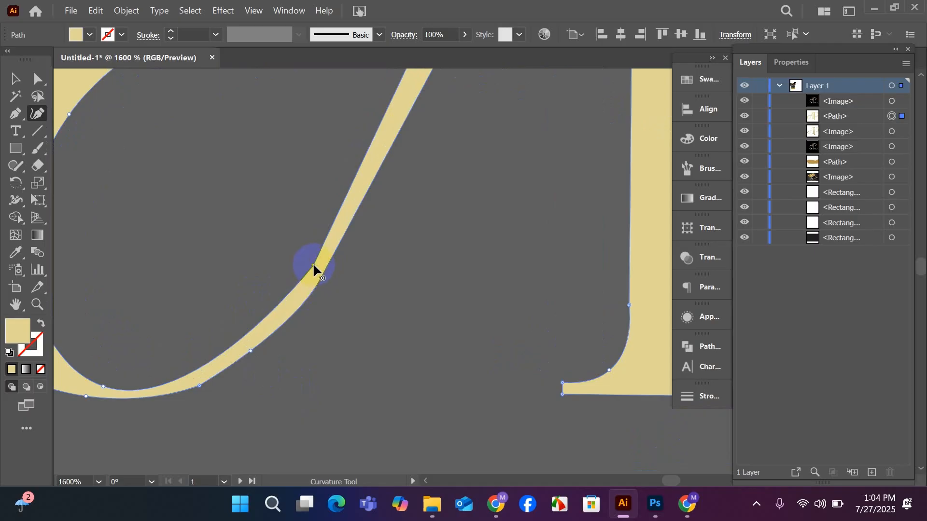
drag(313, 266, 306, 265)
scroll(310, 269, down, 3)
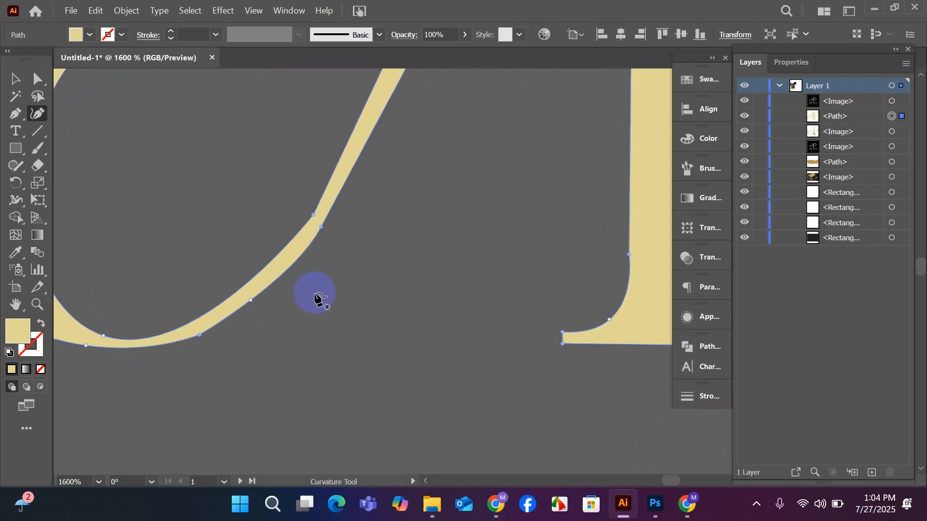
drag(322, 225, 334, 208)
scroll(300, 290, down, 2)
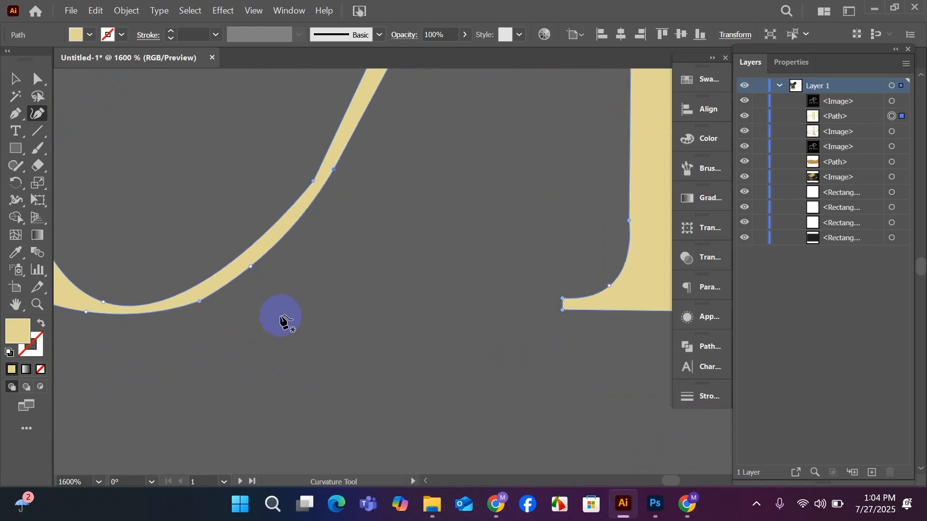
Smooth the outer edge at the bottom of the swash loop by repositioning its two lowest anchors along the curve.
drag(265, 331, 444, 348)
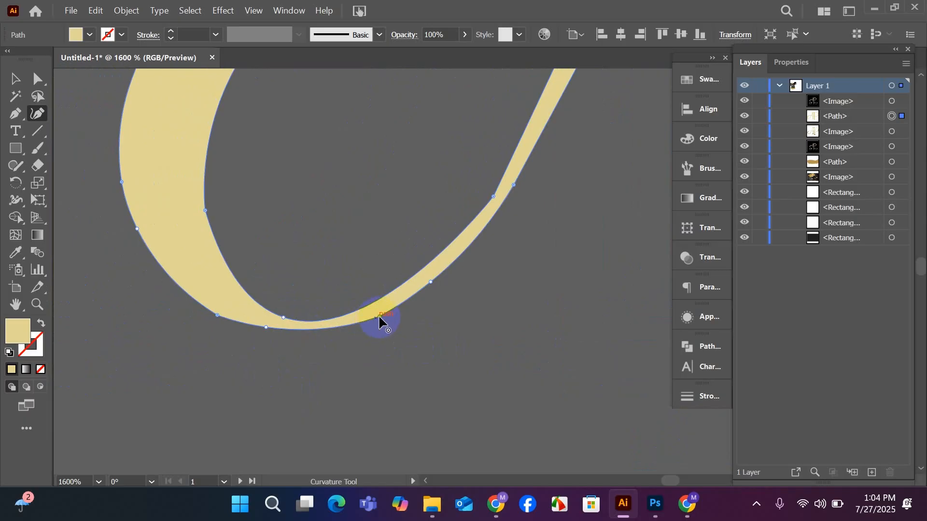
drag(378, 318, 336, 329)
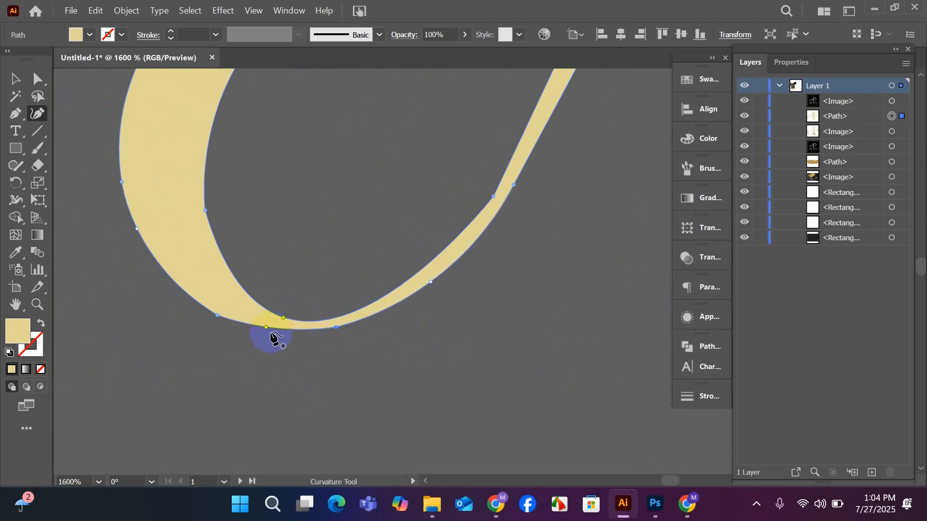
double_click(266, 327)
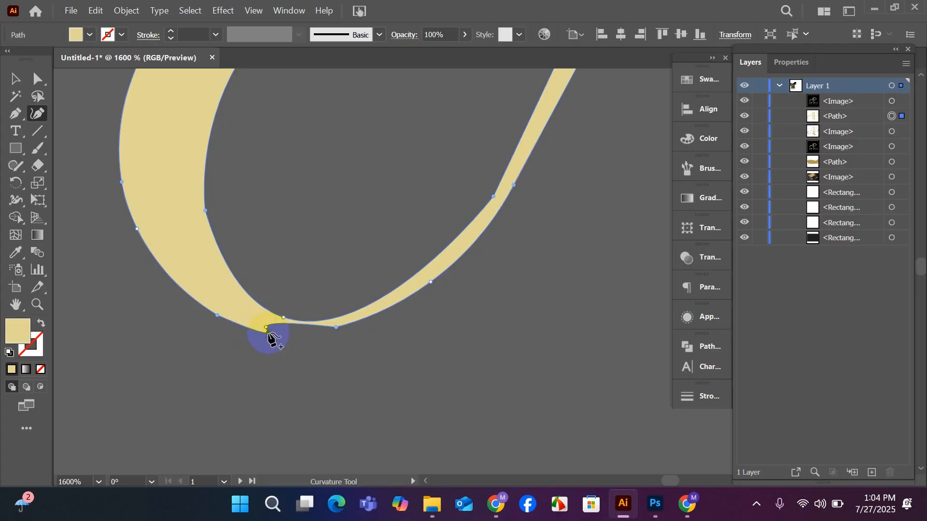
double_click(267, 329)
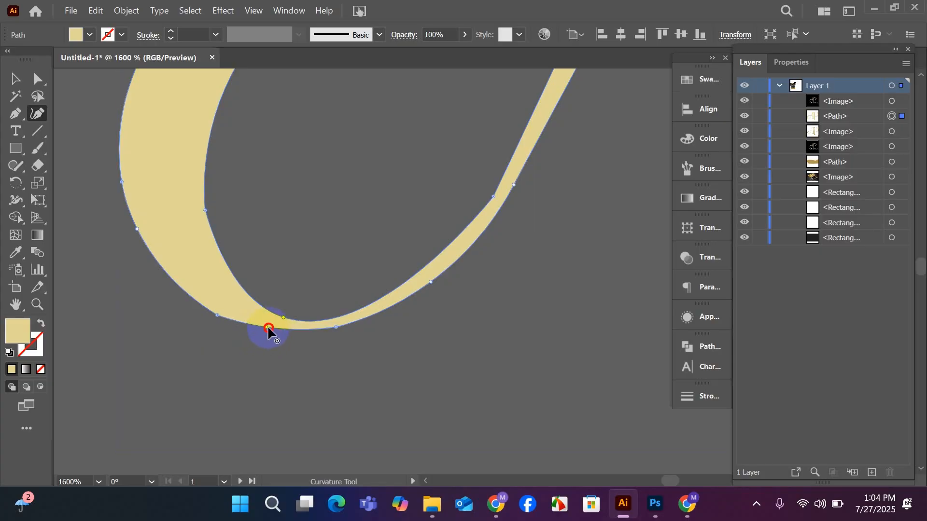
drag(268, 328, 284, 332)
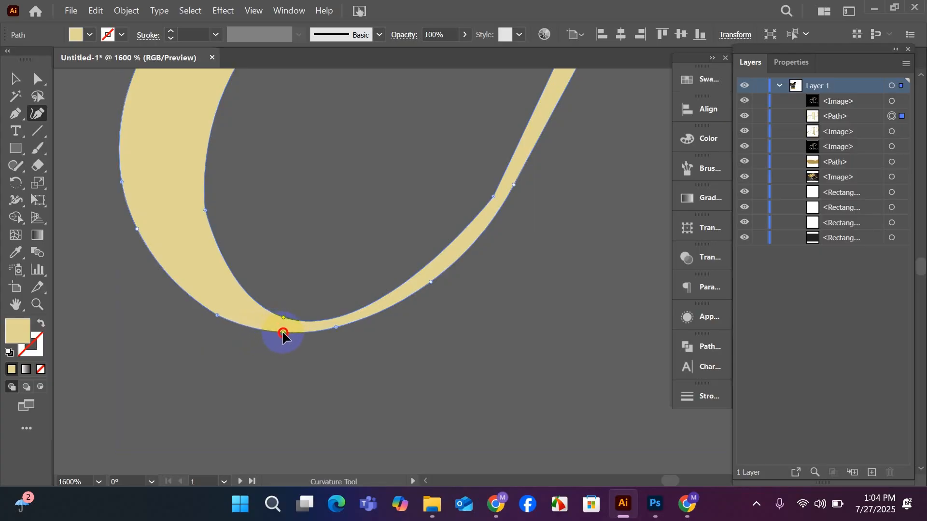
click(337, 330)
Reshape the swash loop's inner edge by moving its bottom anchor up and left and the inner anchor at the diagonal's base down and left.
click(288, 320)
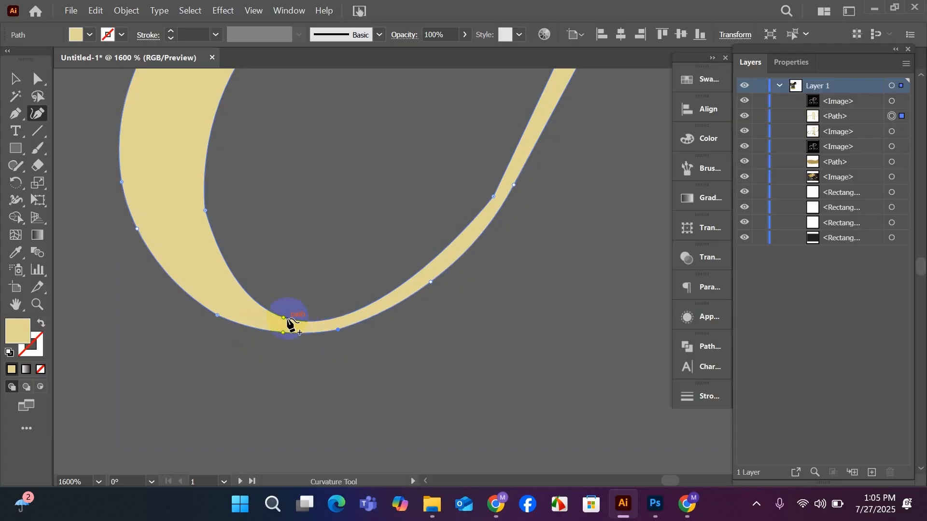
drag(283, 317, 244, 301)
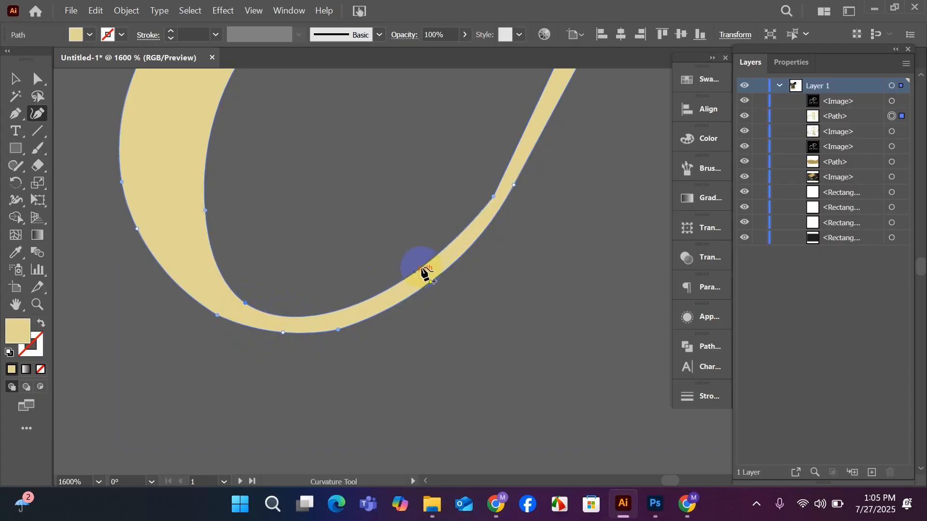
click(491, 195)
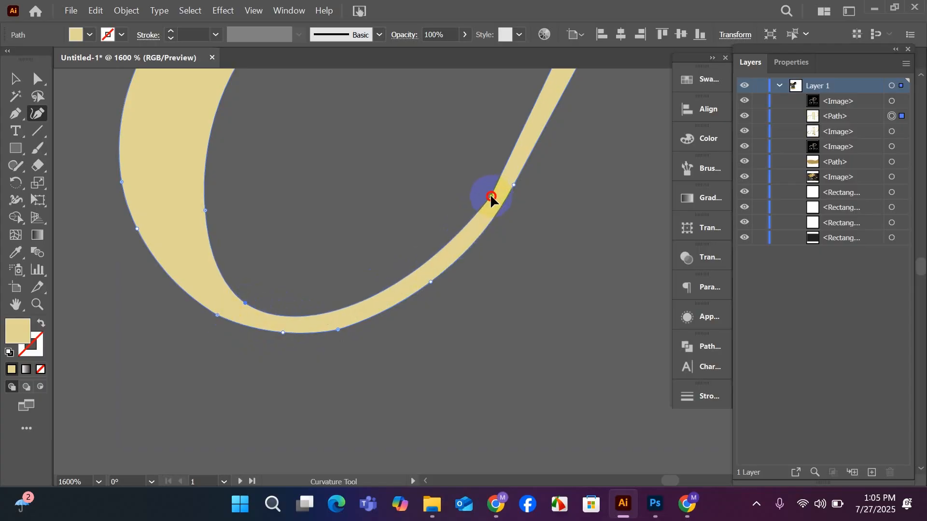
mouse_move(490, 195)
mouse_down()
mouse_move(480, 194)
mouse_move(494, 177)
mouse_move(479, 199)
mouse_up()
scroll(445, 284, up, 1)
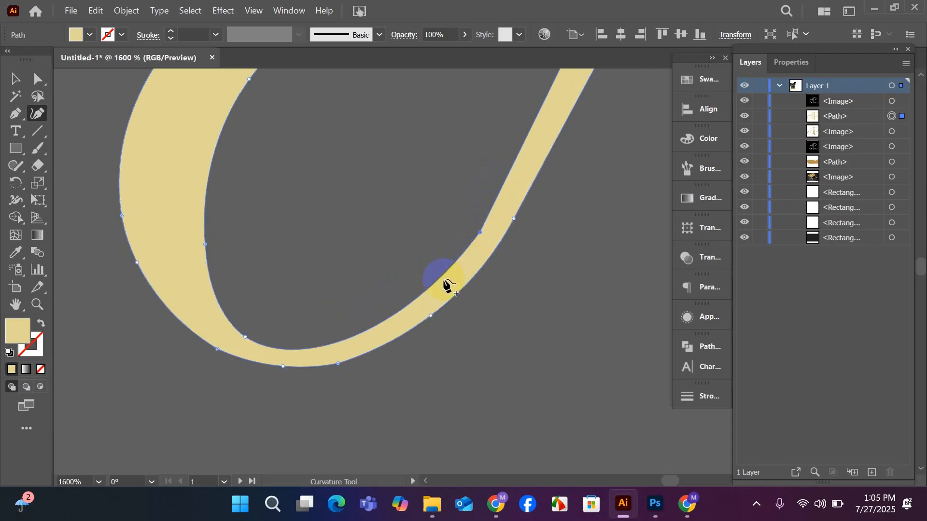
scroll(409, 302, down, 2)
click(411, 308)
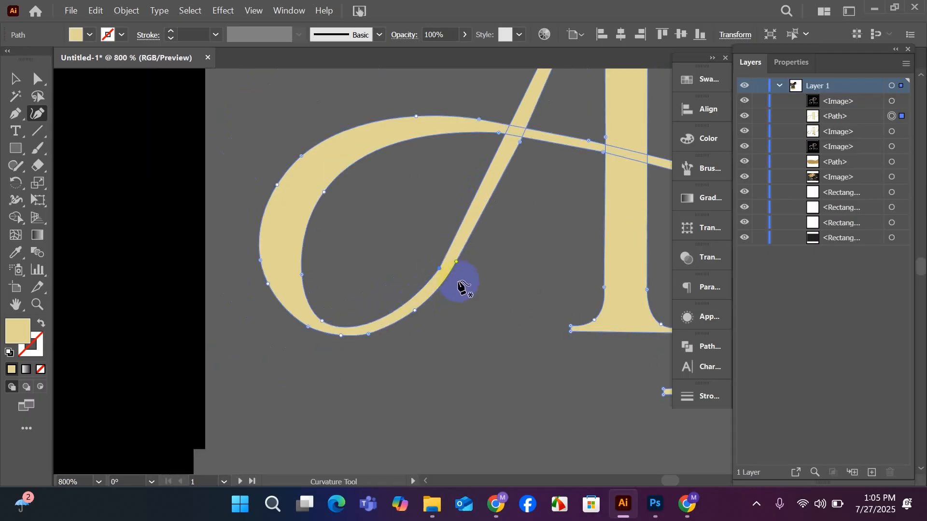
Refine the loop's inner curve by moving the diagonal's inner anchor up along the stroke and nudging the bottom inner anchor up and right.
mouse_move(439, 269)
mouse_down()
mouse_move(428, 259)
mouse_move(408, 263)
mouse_move(450, 248)
mouse_up()
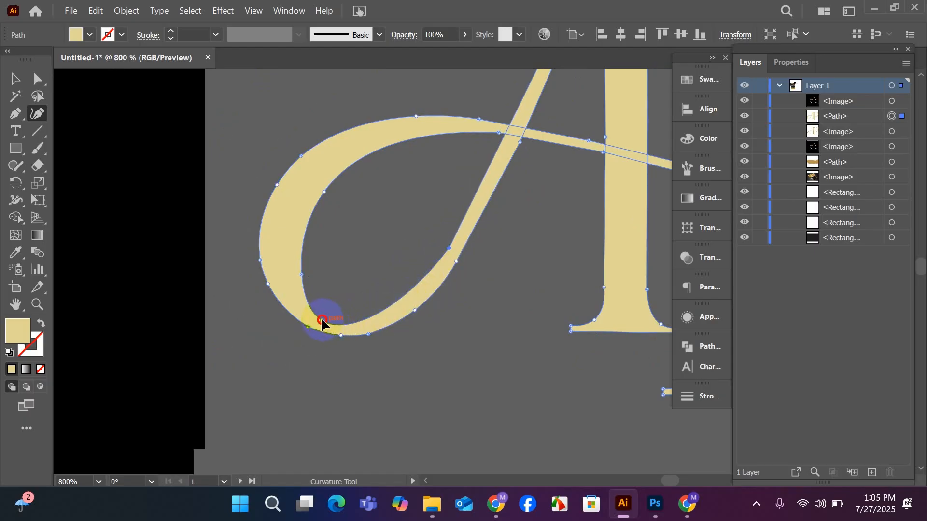
drag(322, 321, 326, 317)
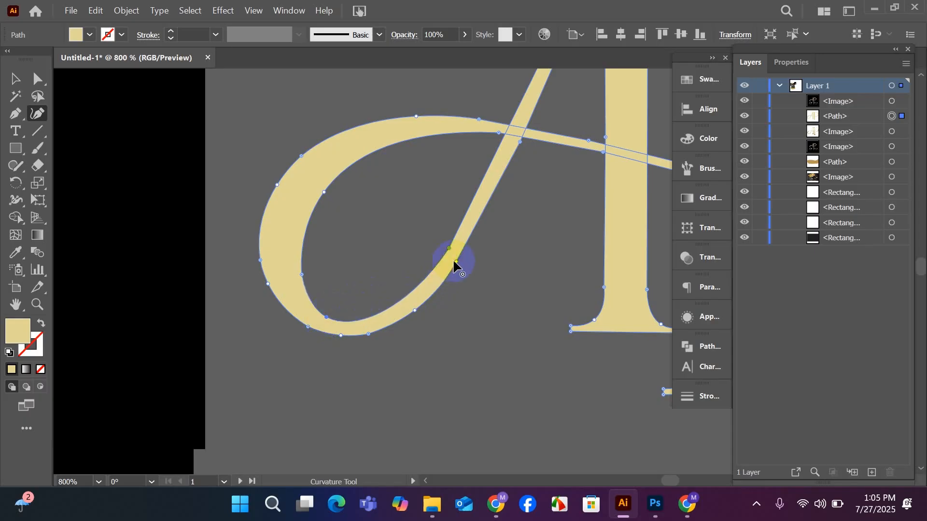
drag(450, 249, 445, 249)
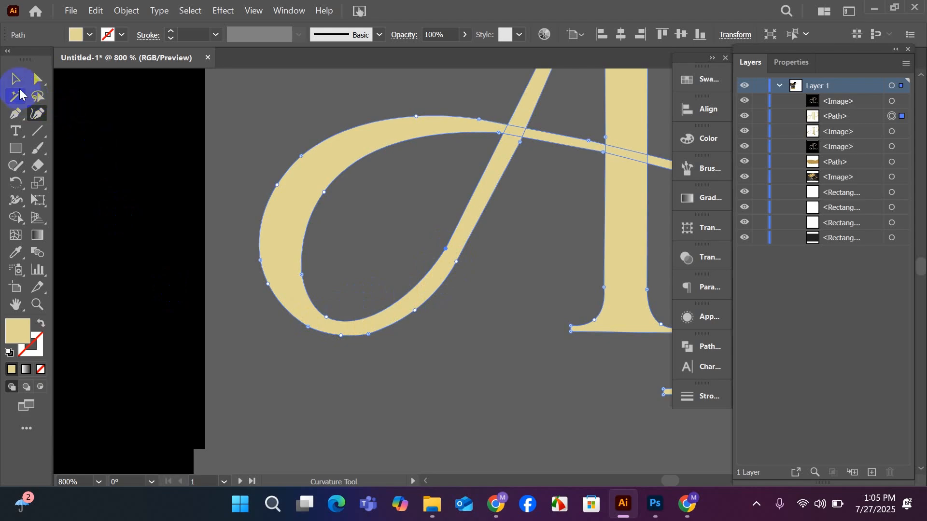
click(15, 78)
click(389, 445)
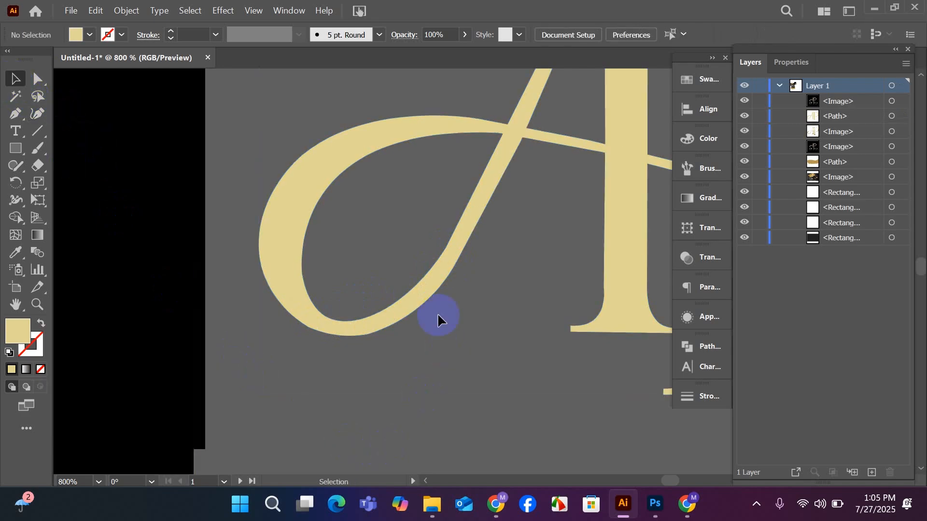
Add a Curvature anchor on the loop's outer edge below the diagonal's bend, and shift the bend's outer anchor up along the diagonal.
click(432, 295)
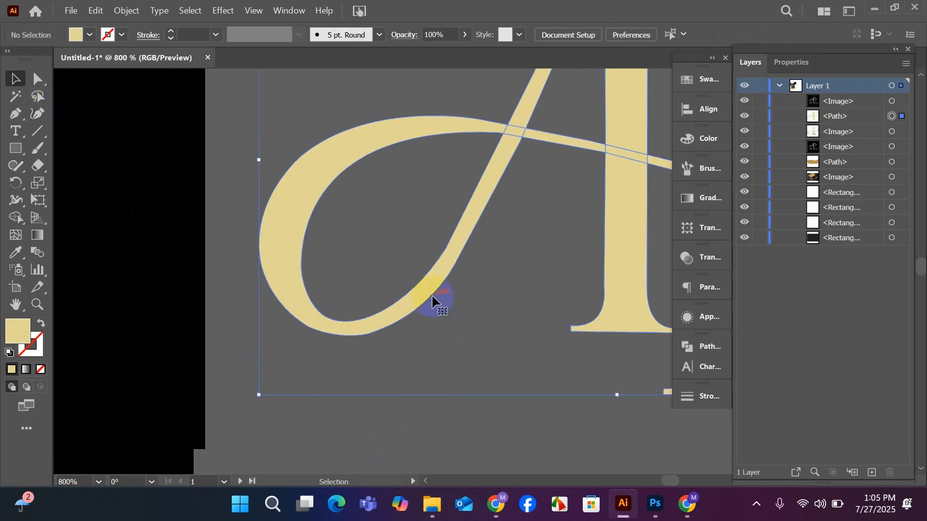
click(38, 113)
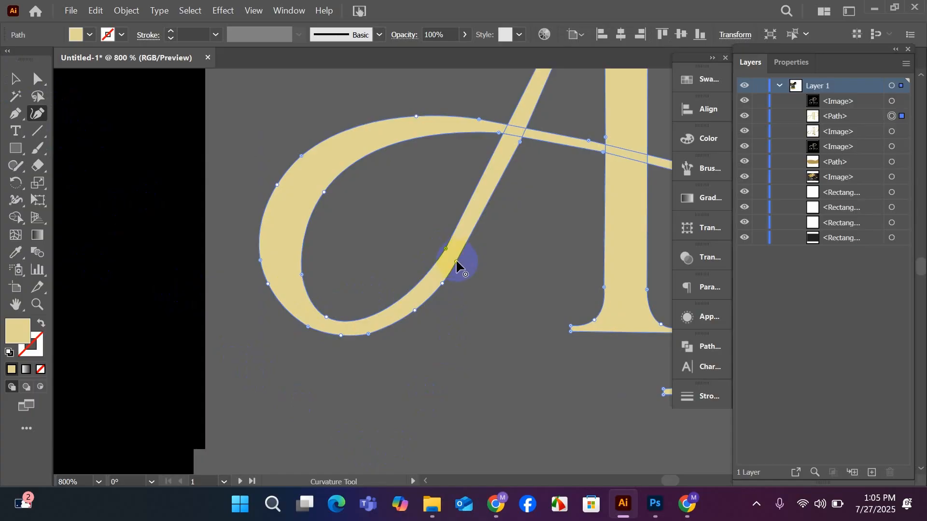
drag(456, 261, 466, 248)
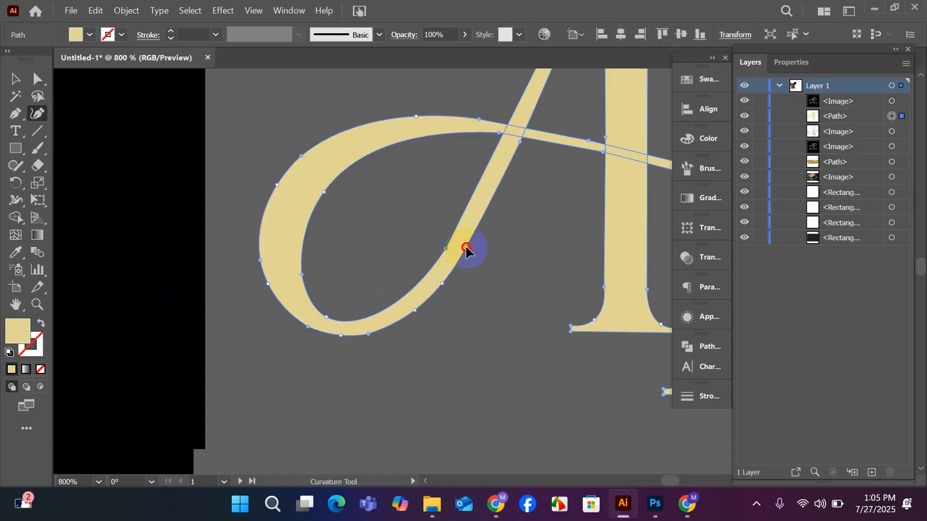
click(444, 283)
drag(444, 284, 444, 283)
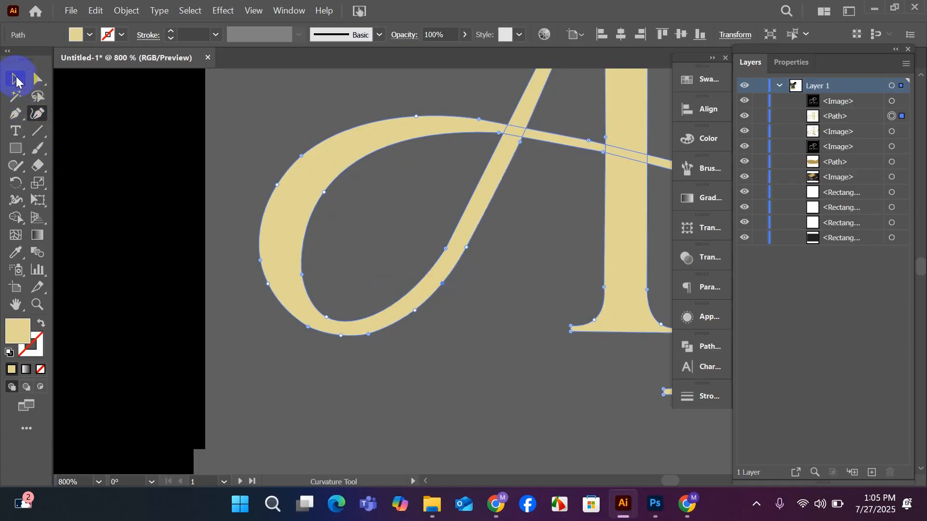
click(15, 79)
Replace the AP shape's solid gold fill with the default white-to-black linear gradient.
scroll(296, 294, down, 4)
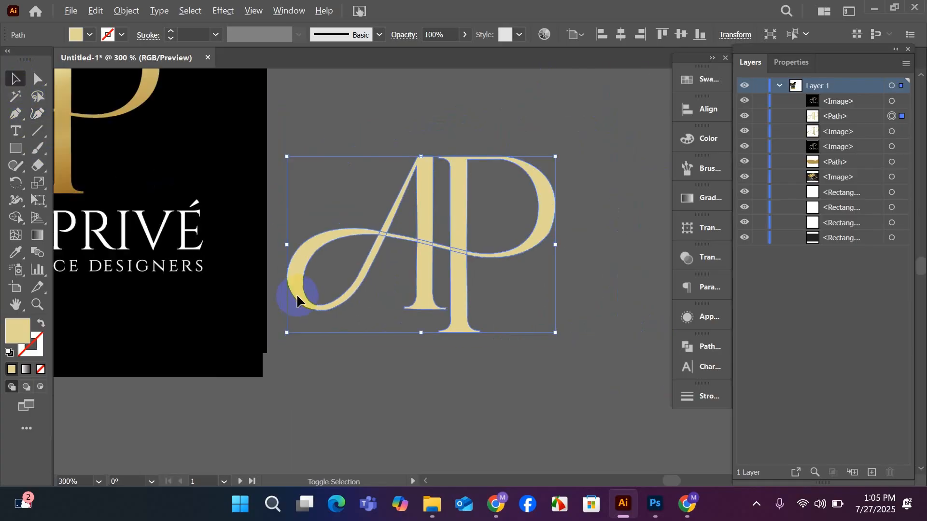
drag(260, 404, 358, 406)
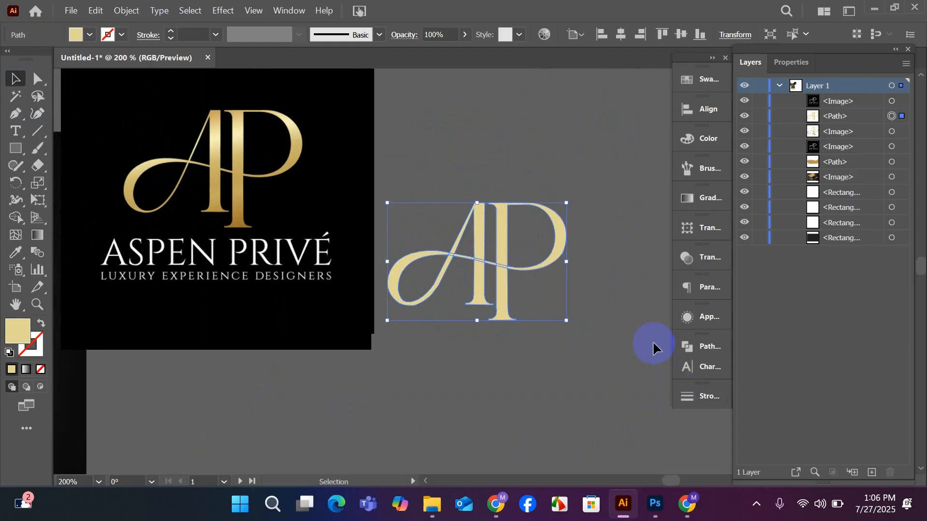
drag(501, 384, 441, 392)
click(713, 201)
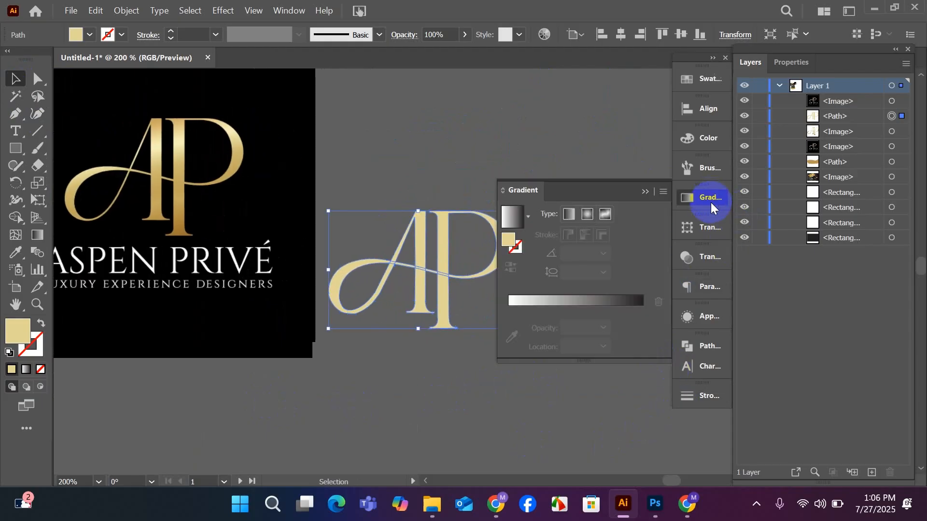
click(537, 301)
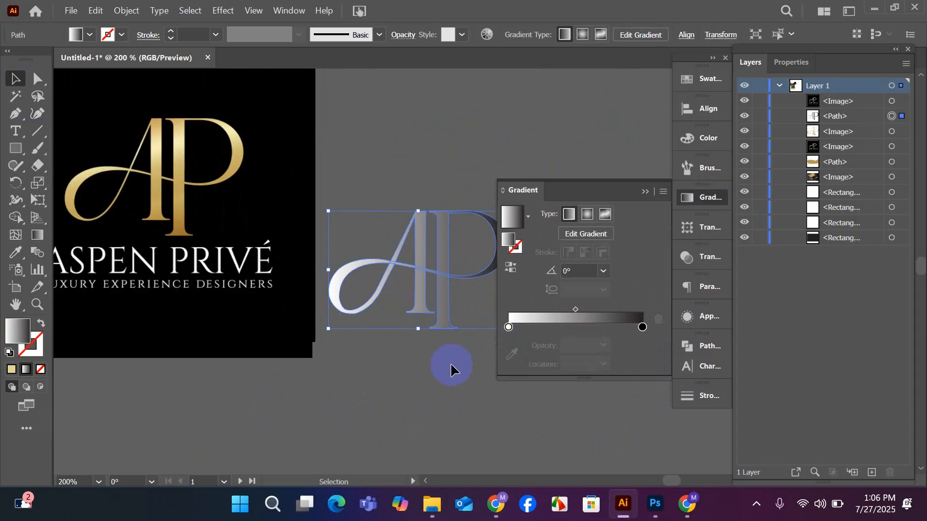
Recolour the gradient's white start stop with the gold sampled from the top of the P in the logo image.
double_click(508, 327)
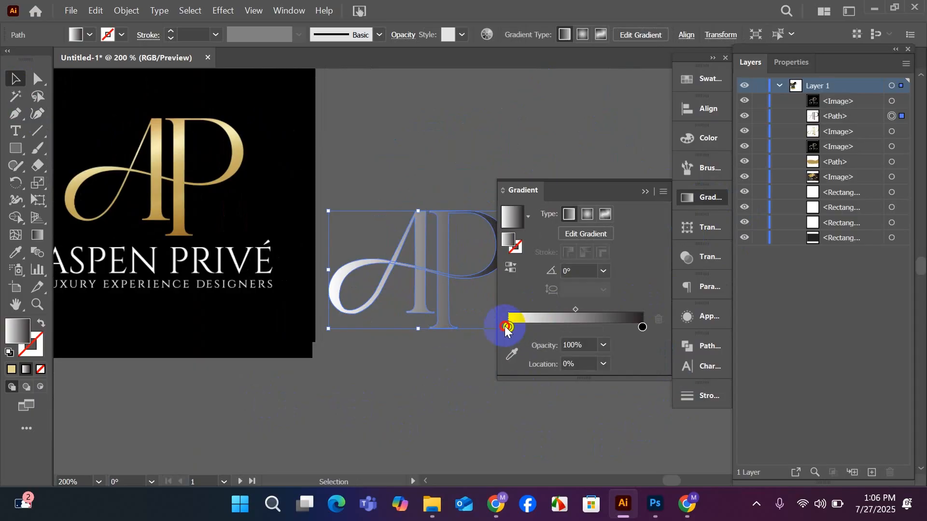
click(513, 356)
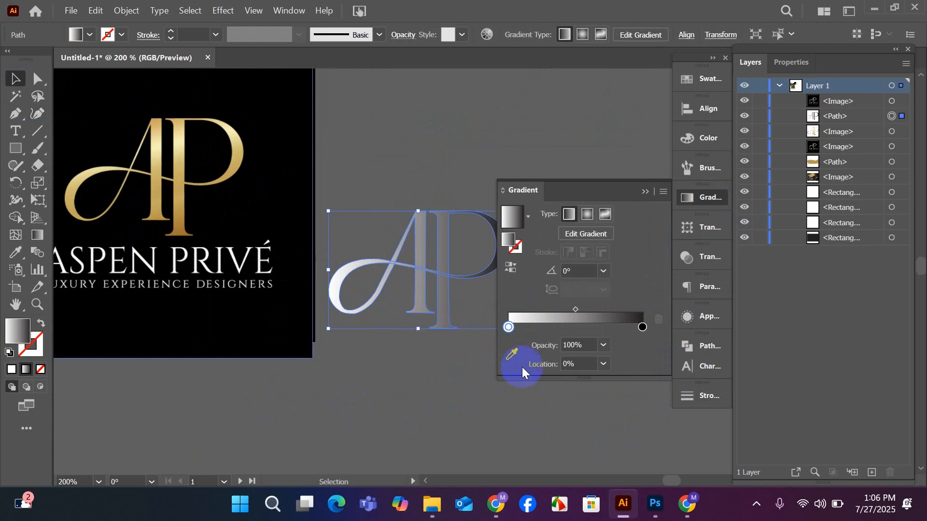
click(511, 354)
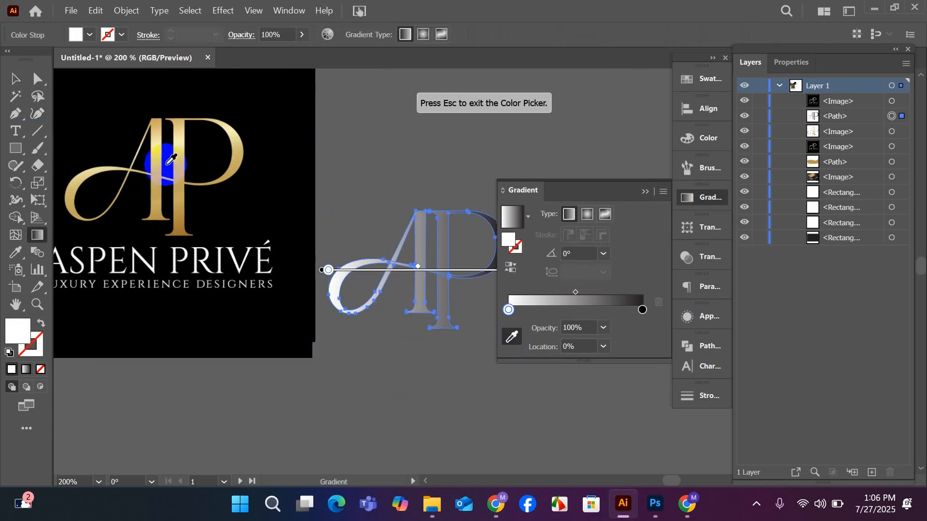
click(173, 115)
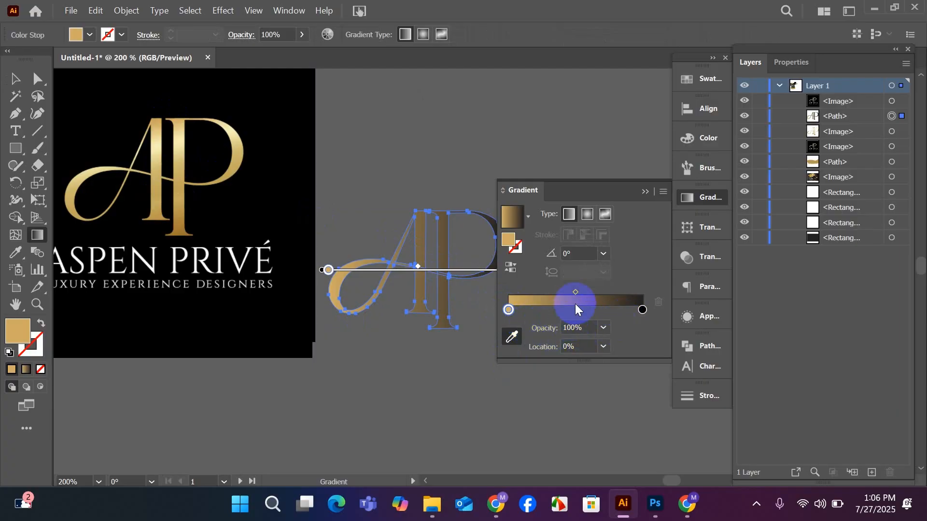
Recolour the gradient's black end stop with the dark bronze sampled from the foot of the P in the logo image.
click(643, 310)
double_click(642, 310)
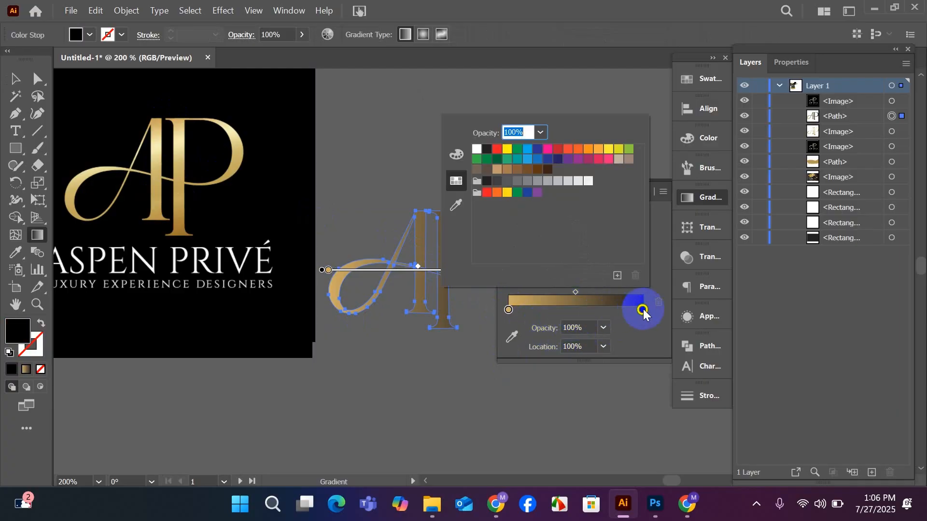
click(512, 338)
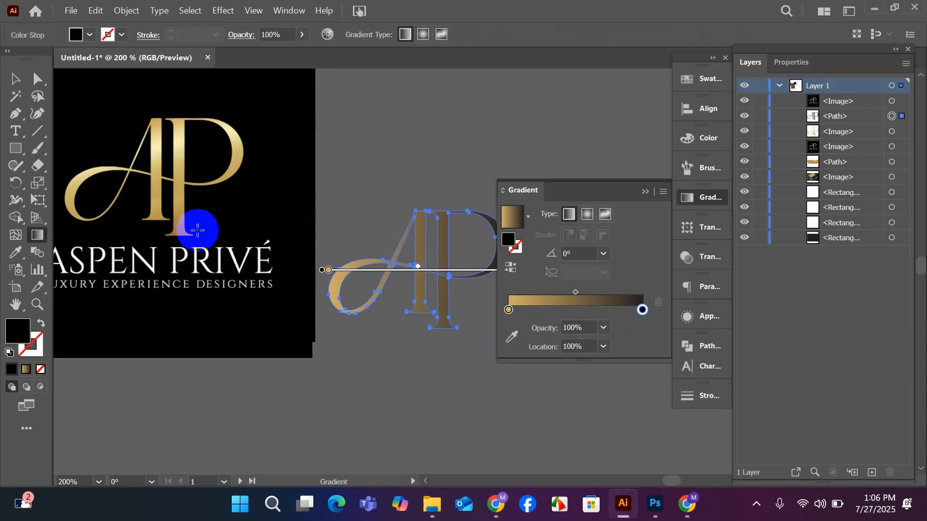
click(510, 338)
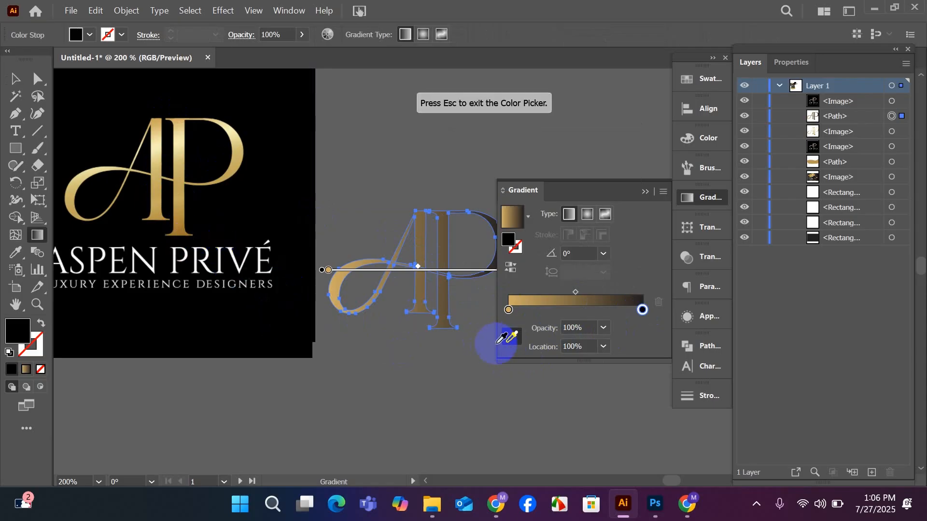
click(179, 234)
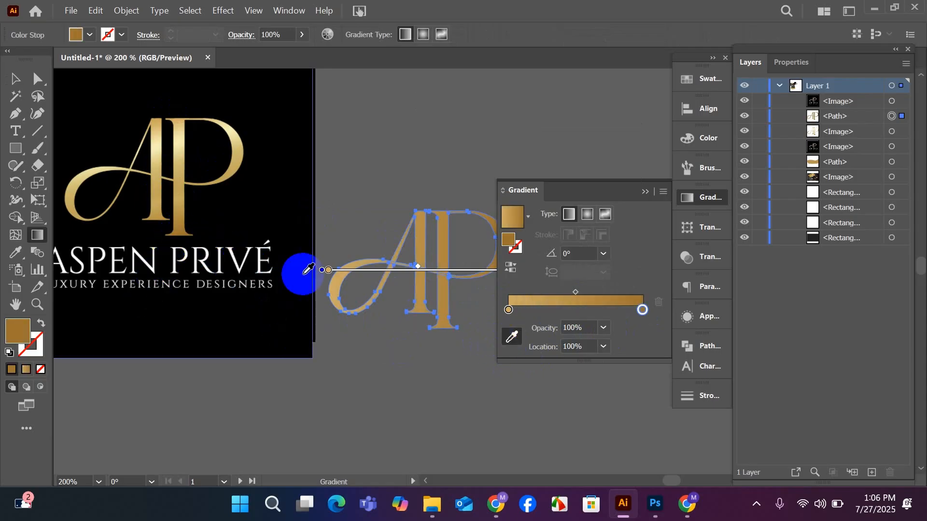
Add a gradient stop at about 21% and colour it with the pale gold highlight sampled from the P's stem in the logo image.
drag(647, 317, 538, 314)
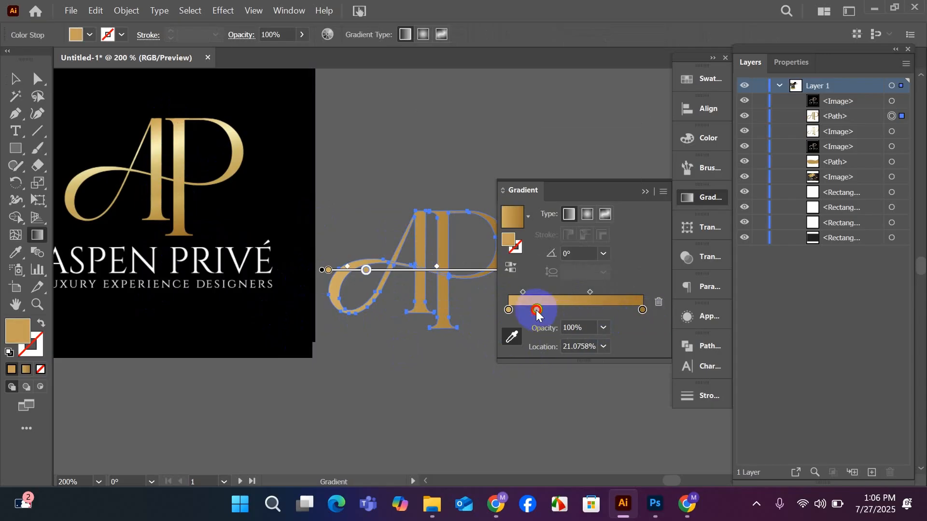
click(512, 337)
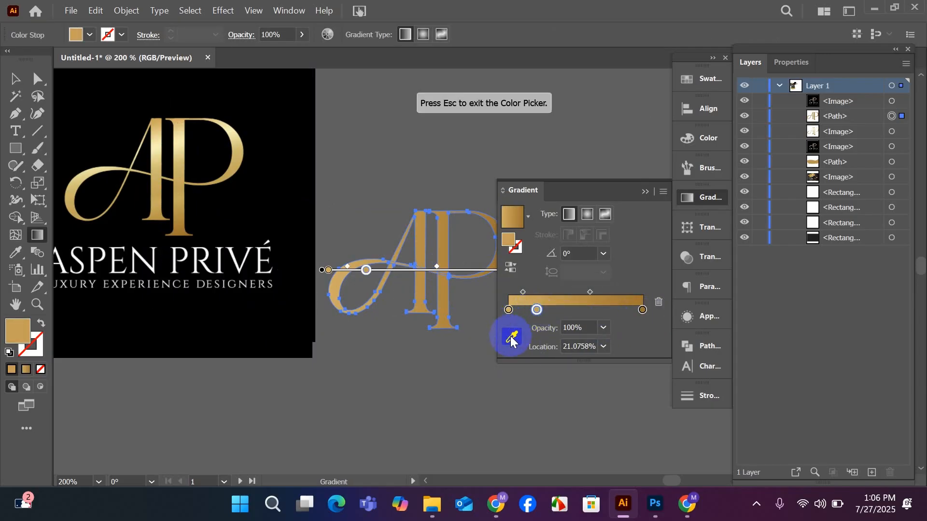
click(193, 142)
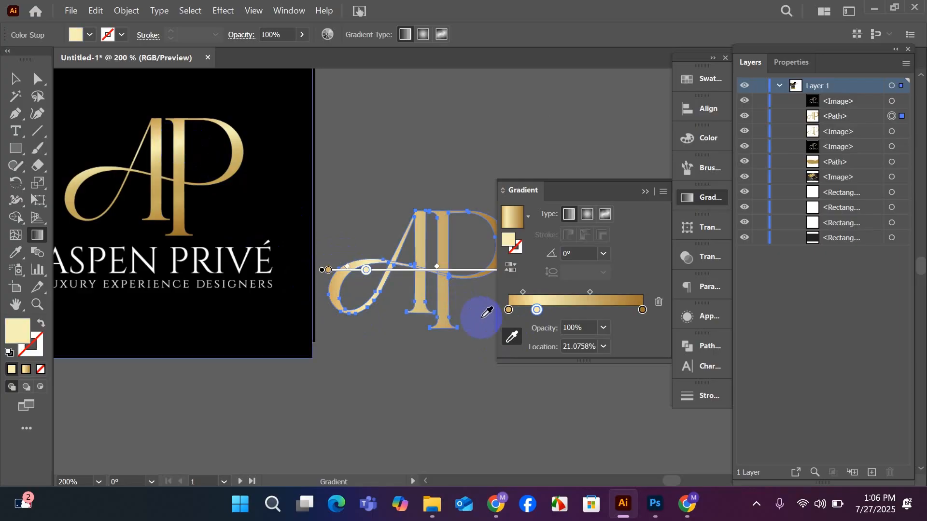
Add a second pale gold stop at about 77% of the gradient and a dark bronze stop at about 51%.
drag(601, 309, 601, 310)
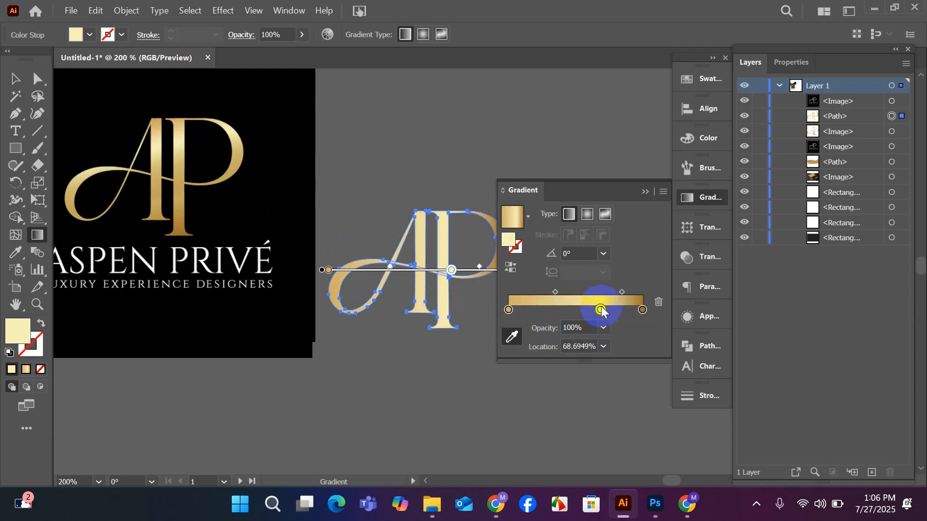
key(ctrl+z)
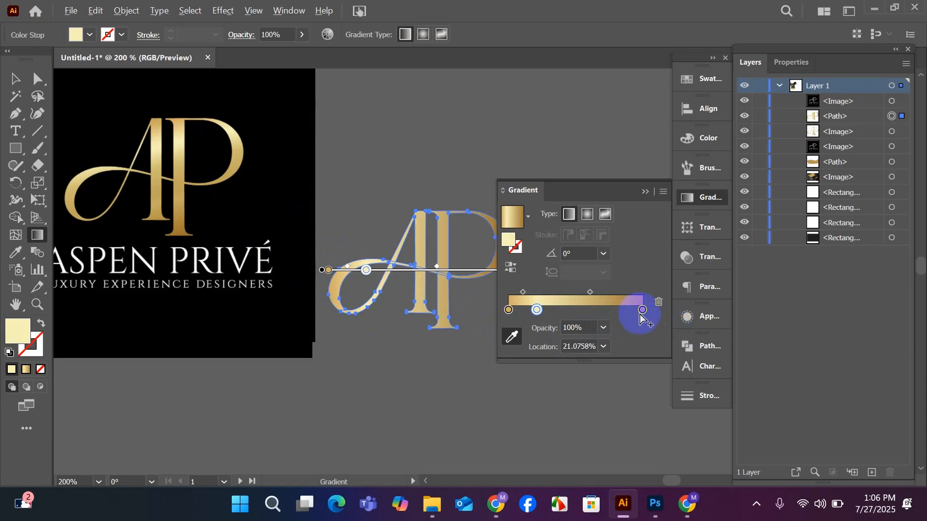
drag(643, 312, 613, 312)
click(587, 310)
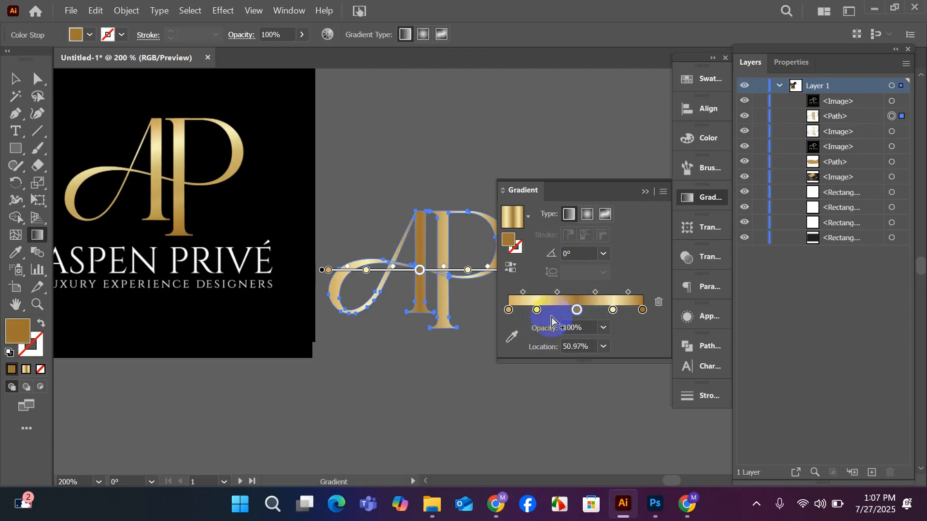
Adjust the gradient stops, placing the first gold at about 4.6% and the second pale gold at about 77.2%, and shifting the middle bronze slightly toward the end.
drag(535, 314, 515, 311)
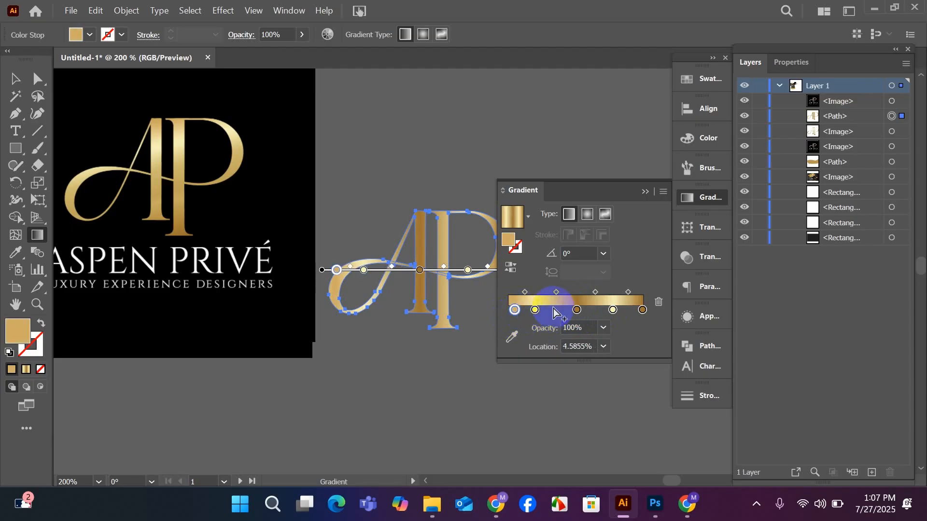
mouse_move(577, 310)
mouse_down()
mouse_move(567, 311)
mouse_move(588, 291)
mouse_up()
drag(589, 293, 616, 297)
click(596, 292)
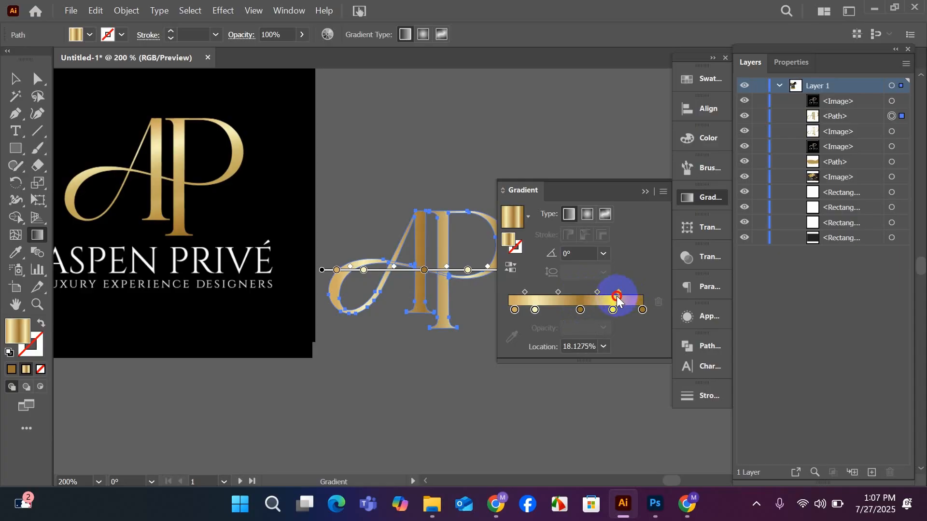
click(612, 309)
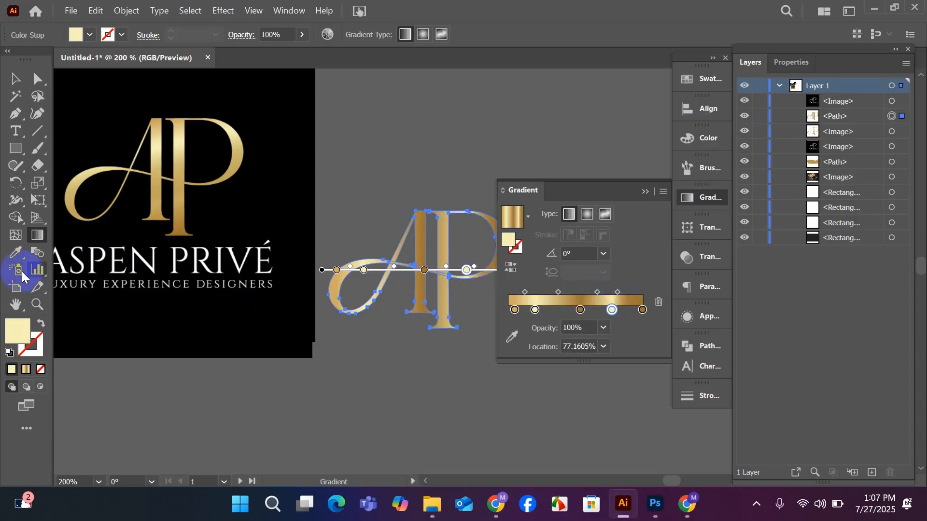
click(421, 250)
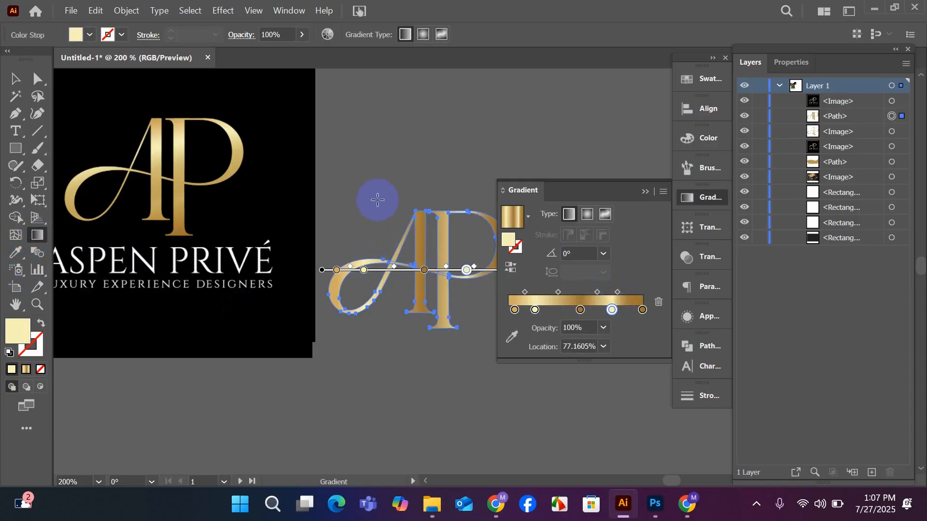
Angle the monogram's linear gradient steeply downward at about -72.9° and shift the second pale gold stop to about 75%.
drag(378, 199, 476, 357)
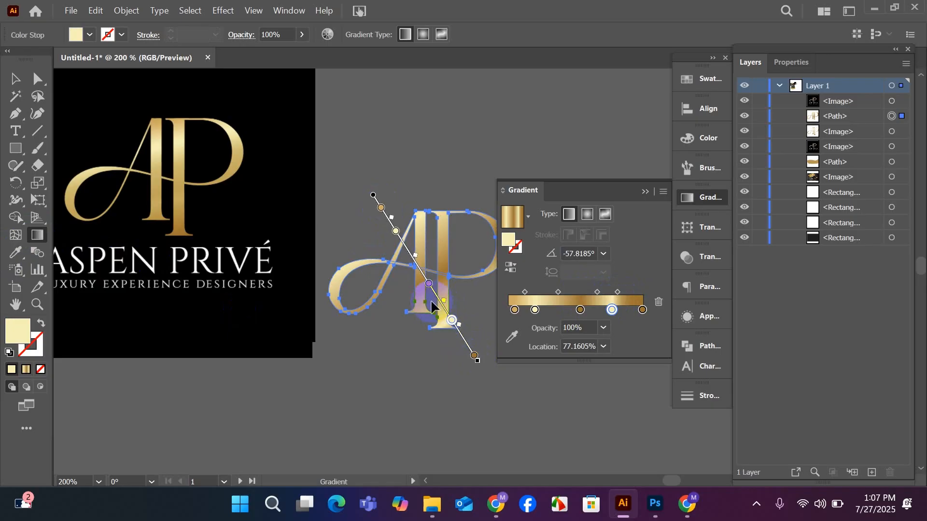
scroll(430, 299, down, 1)
mouse_move(389, 144)
mouse_down()
mouse_move(450, 279)
mouse_move(439, 316)
mouse_up()
drag(398, 157, 438, 252)
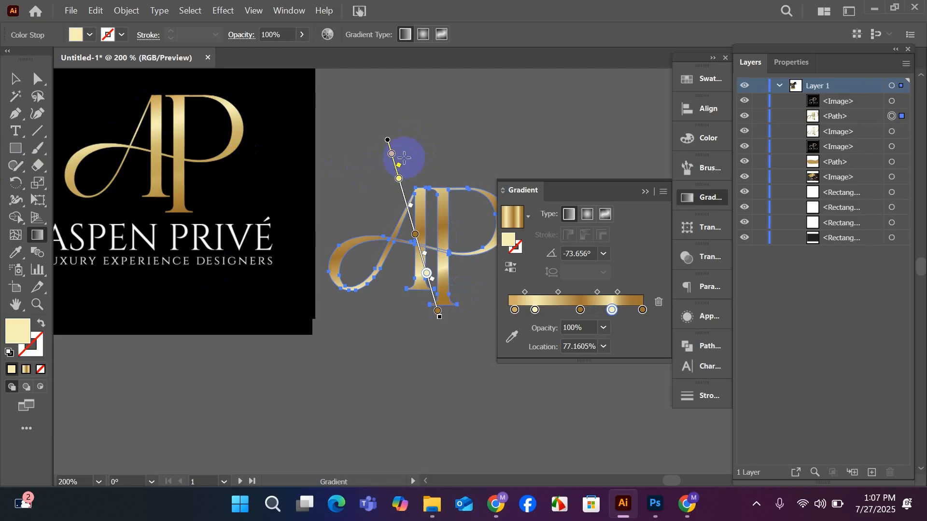
mouse_move(404, 140)
mouse_down()
mouse_move(464, 256)
mouse_move(461, 285)
mouse_move(431, 284)
mouse_move(430, 262)
mouse_move(440, 273)
mouse_move(430, 282)
mouse_up()
click(11, 85)
click(423, 307)
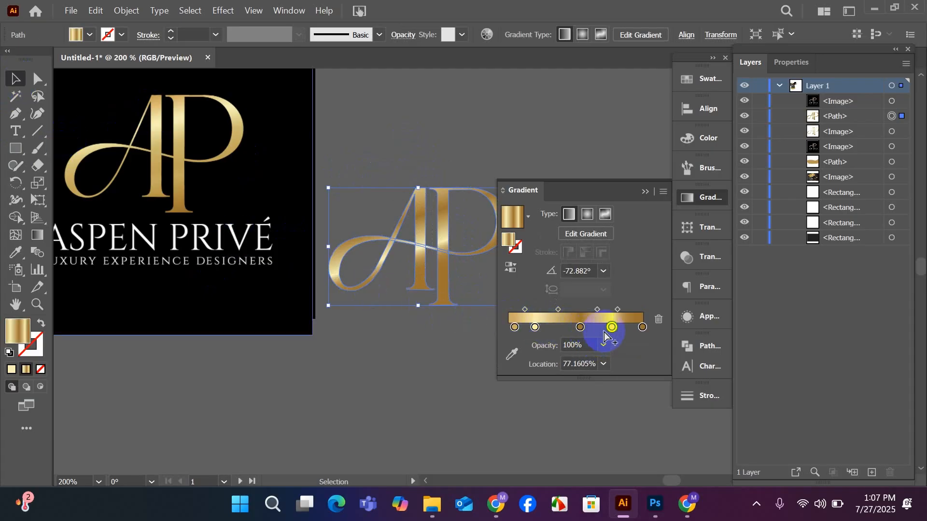
drag(610, 330, 600, 330)
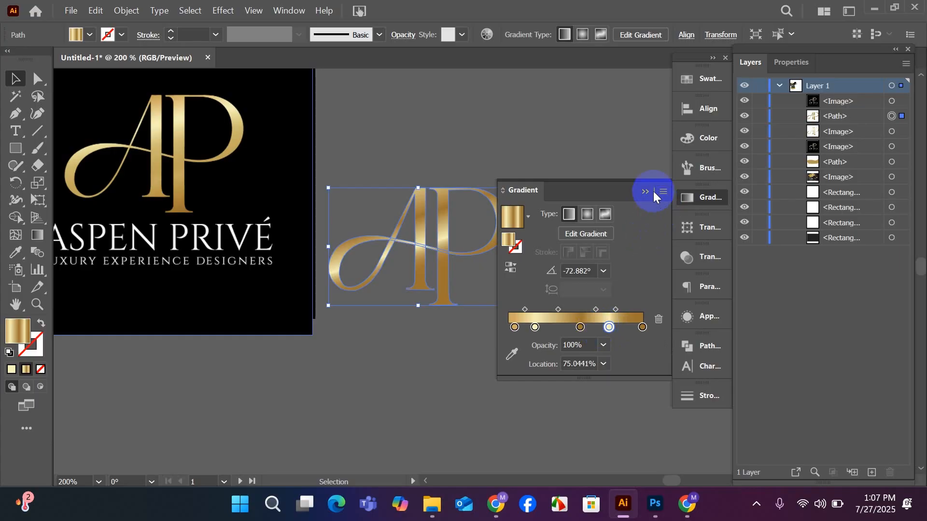
click(599, 155)
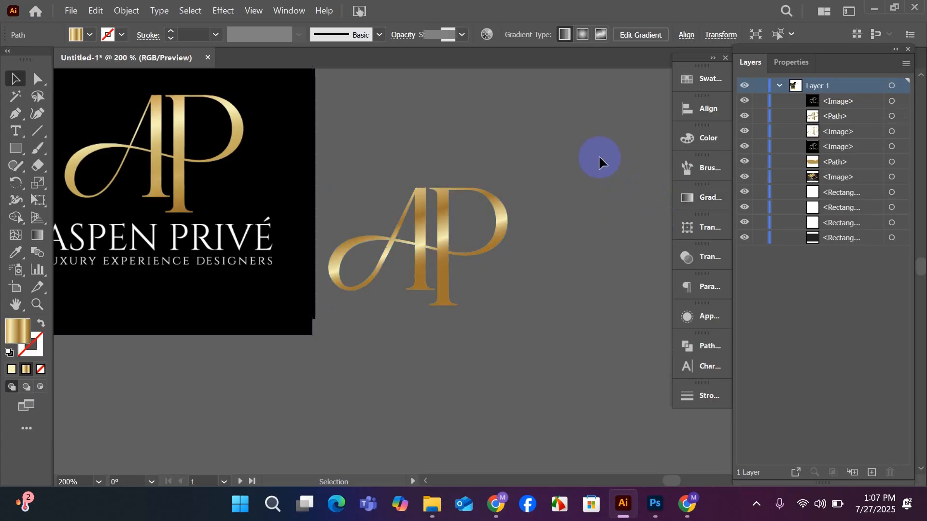
Delete both overlapping black Aspen Privé logo images beside the gold monogram.
scroll(537, 276, down, 1)
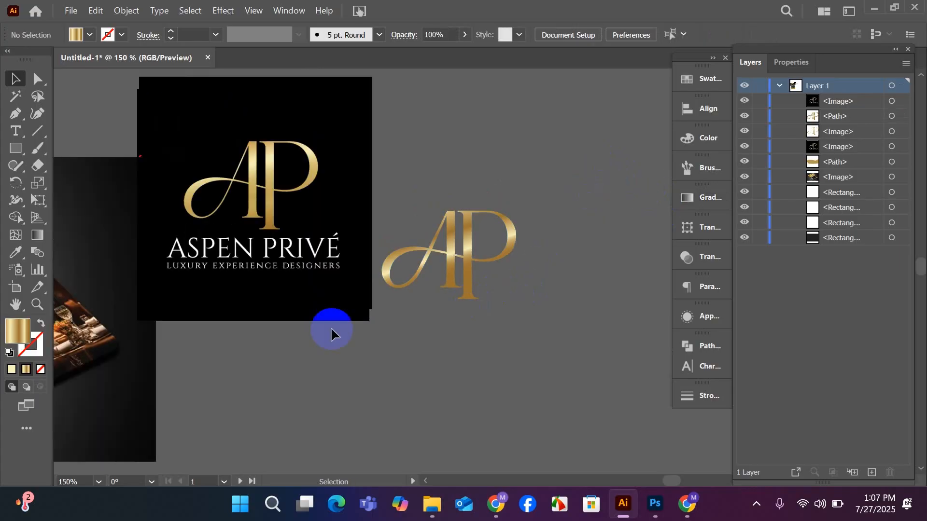
drag(255, 296, 291, 335)
key(Delete)
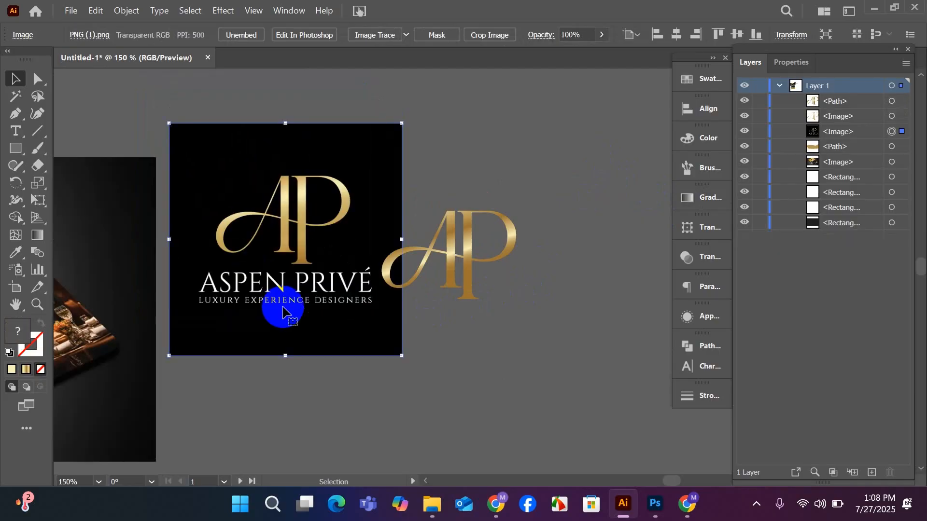
key(Delete)
Move the gold AP monogram onto the dark business card, above the gold wave.
scroll(320, 291, down, 1)
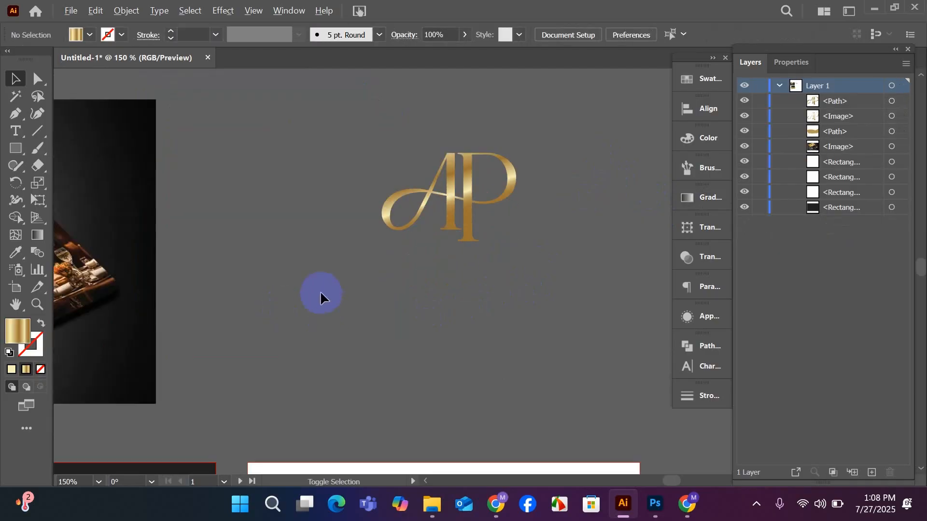
scroll(348, 275, down, 3)
drag(421, 157, 163, 378)
drag(220, 402, 431, 354)
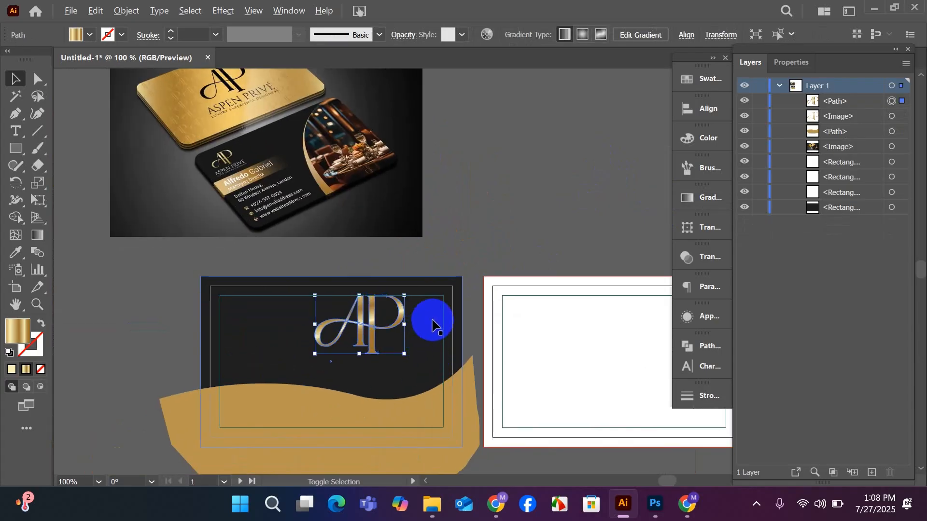
Reposition the monogram near the horizontal centre of the dark card's upper area, just below the inner safe-area line.
scroll(428, 321, up, 5)
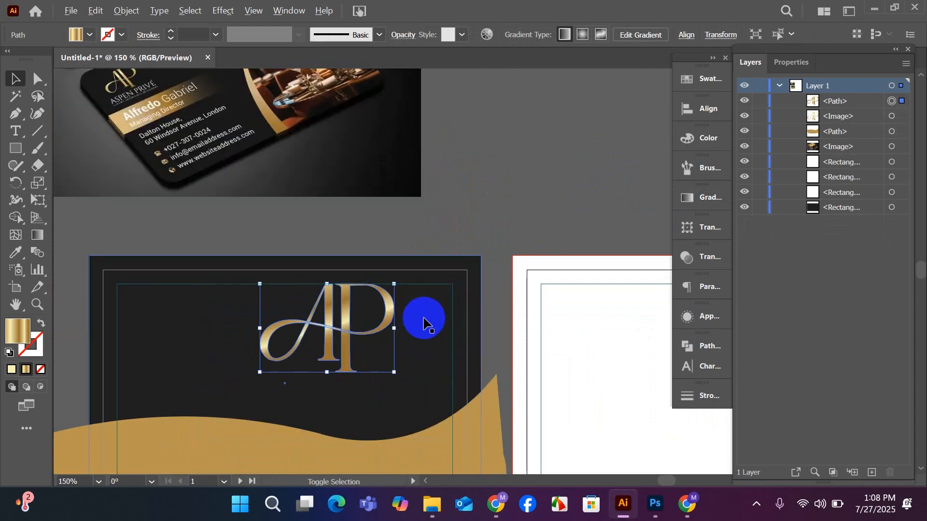
drag(357, 327, 445, 313)
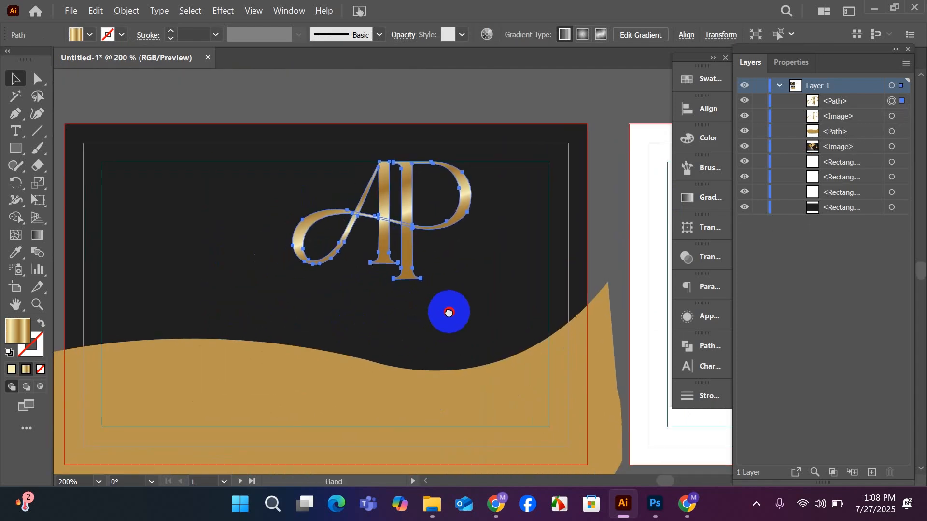
drag(408, 263, 335, 295)
scroll(335, 290, down, 2)
scroll(336, 284, up, 2)
click(306, 96)
drag(310, 198, 311, 211)
drag(325, 252, 325, 236)
click(311, 113)
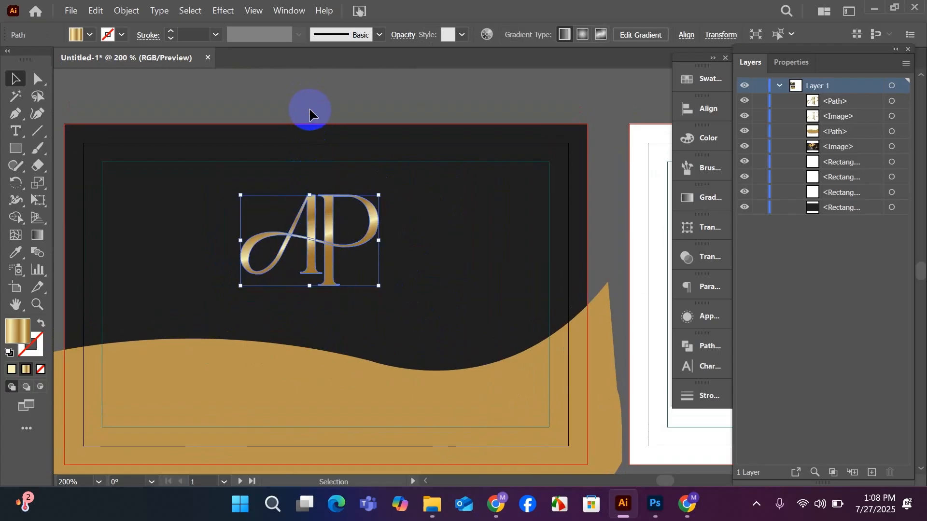
Switch to Chrome and copy the company name and tagline "ASPEN PRIVÉ LUXURY EXPERIENCE DESIGNERS" from the business card image.
click(489, 495)
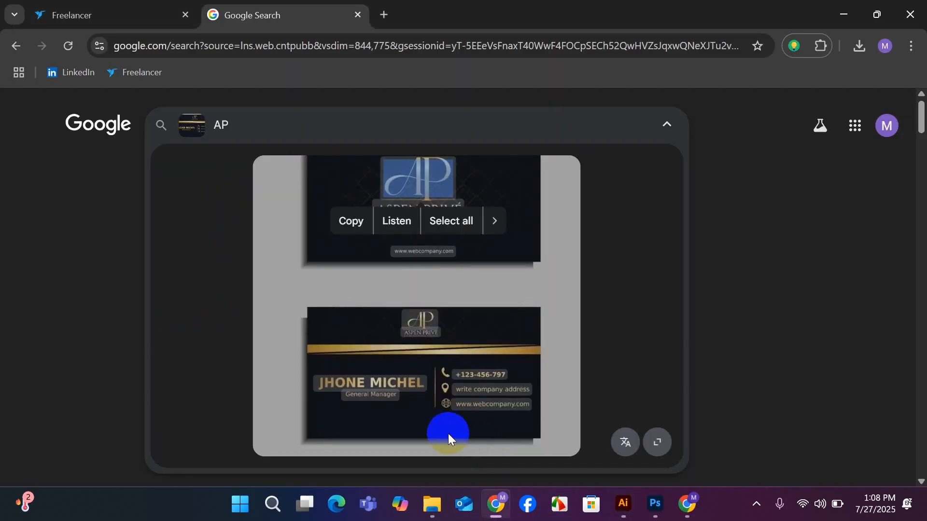
click(577, 264)
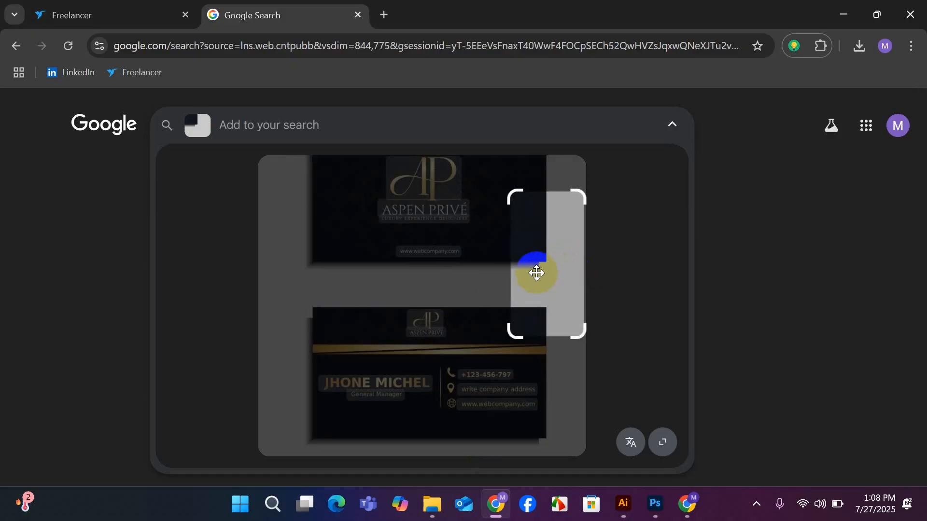
click(420, 221)
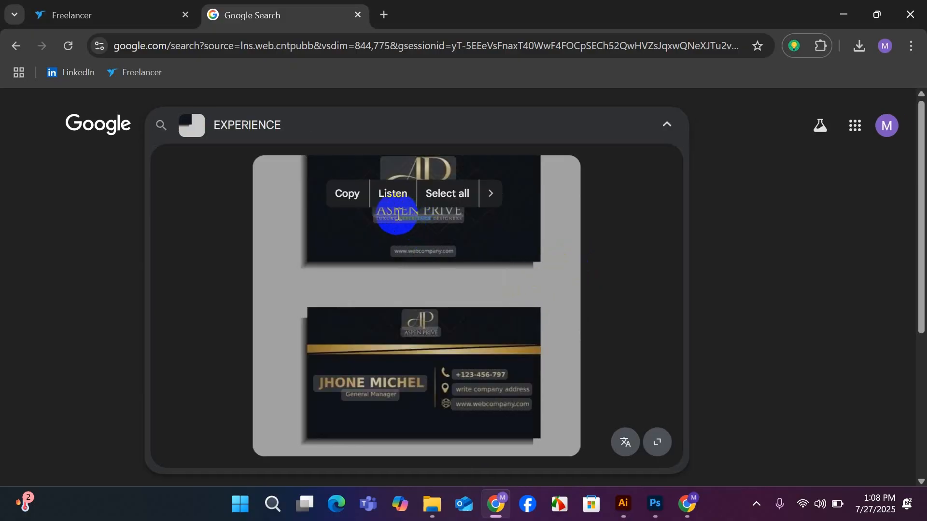
drag(377, 213, 469, 233)
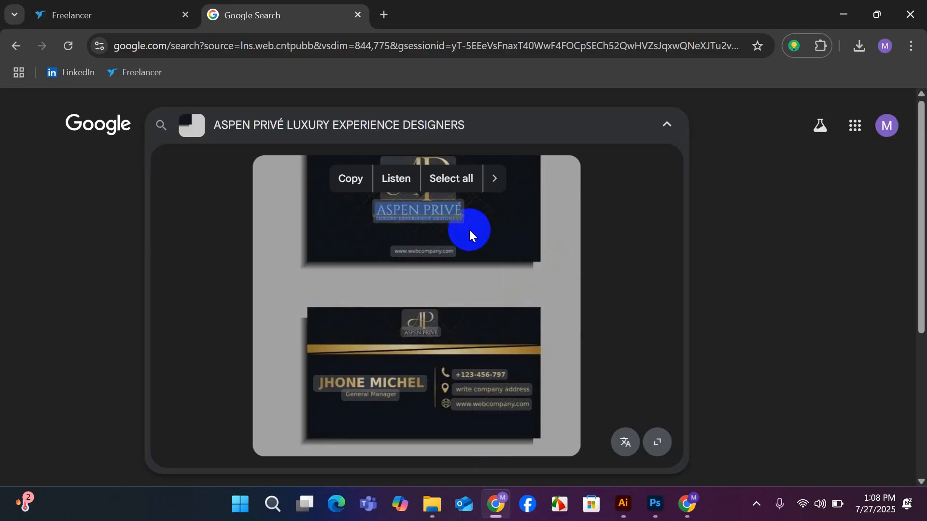
Switch back to Illustrator, paste the company name and tagline as text below the monogram, and fill the text with white.
mouse_move(623, 504)
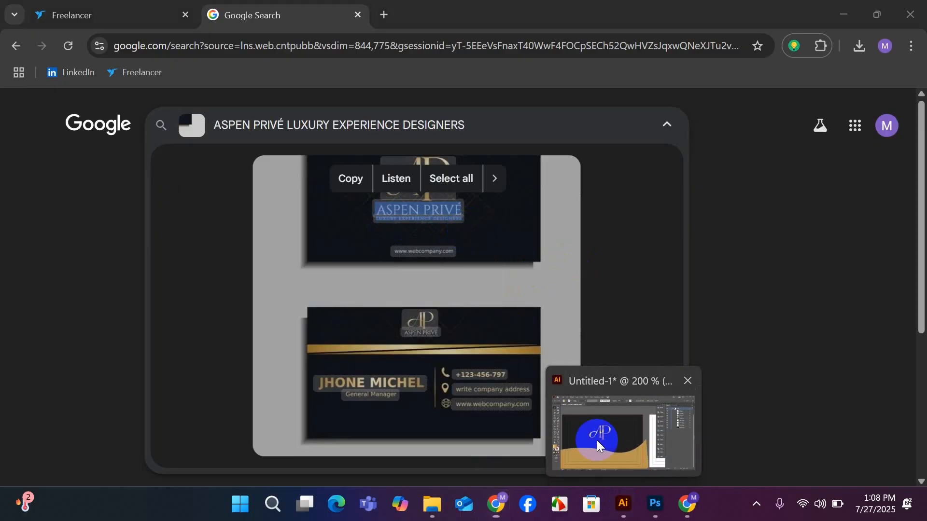
click(597, 441)
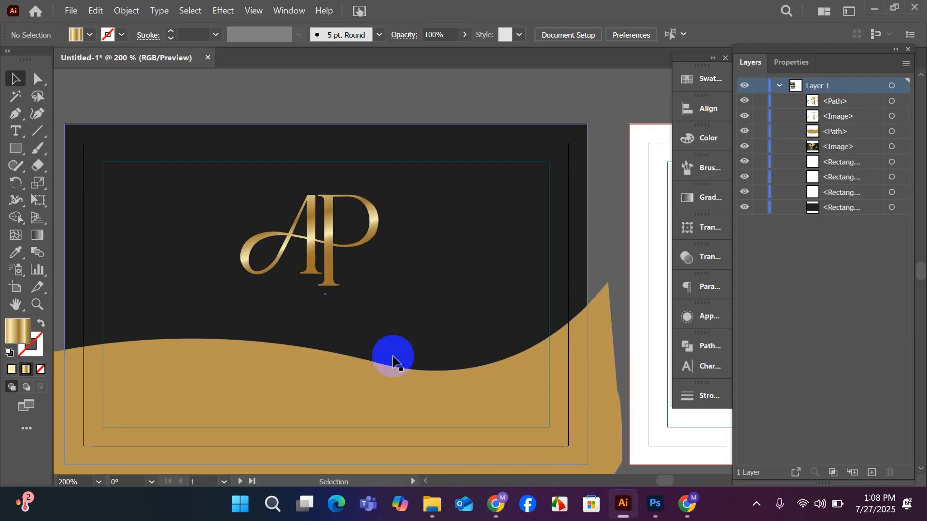
click(17, 132)
click(338, 326)
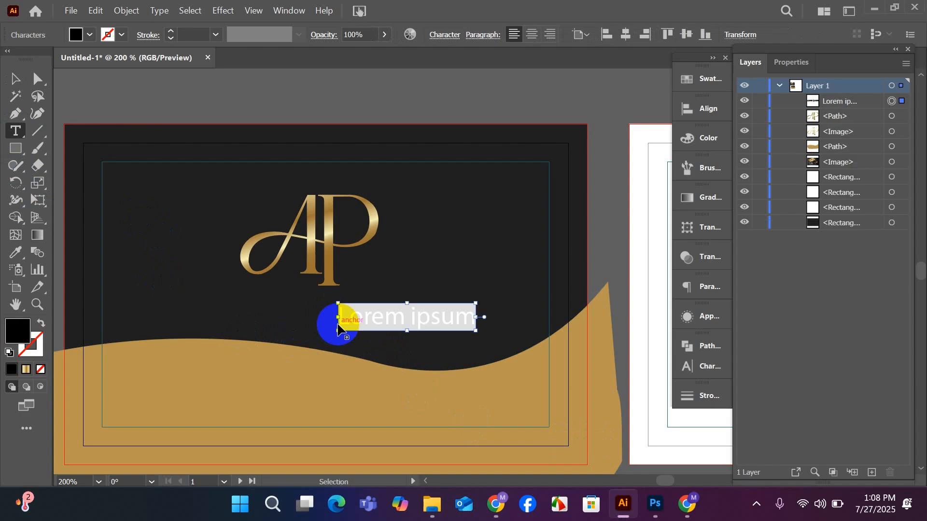
text(ASPEN PRIVÉ LUXURY EXPERIENCE DESIGNERS)
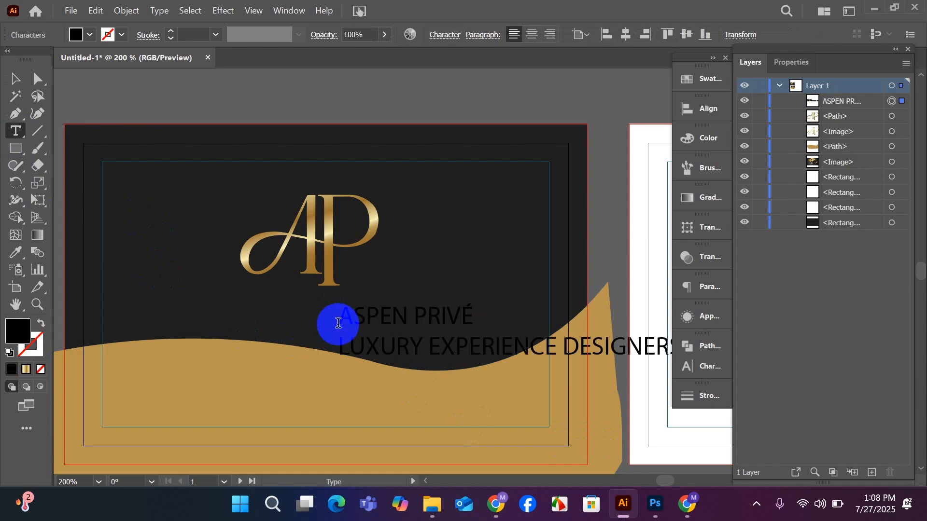
click(17, 82)
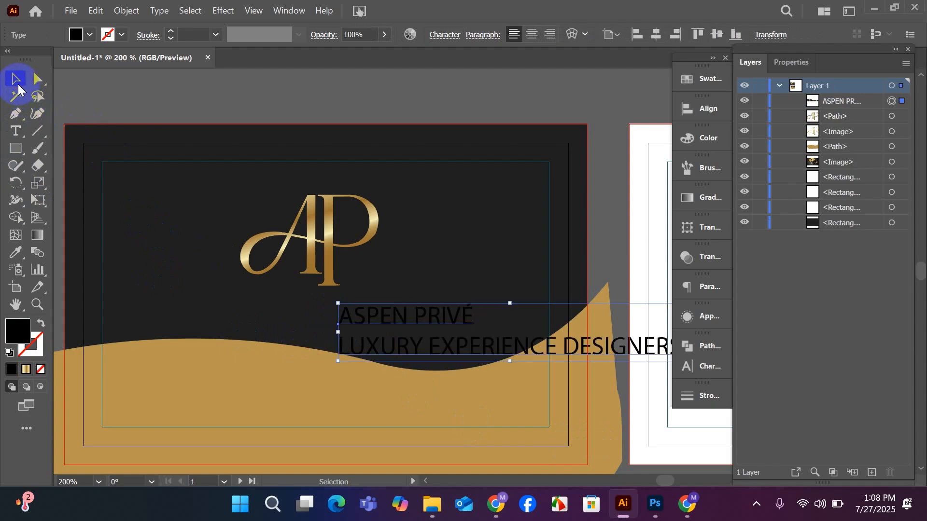
click(688, 77)
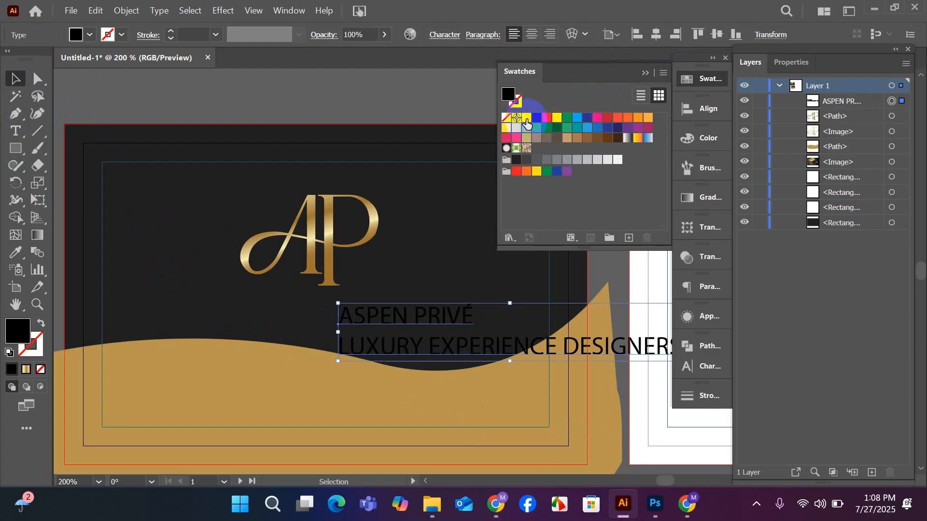
click(526, 117)
Examine the company name and tagline lettering on the reference business cards.
scroll(340, 316, down, 1)
scroll(341, 316, down, 1)
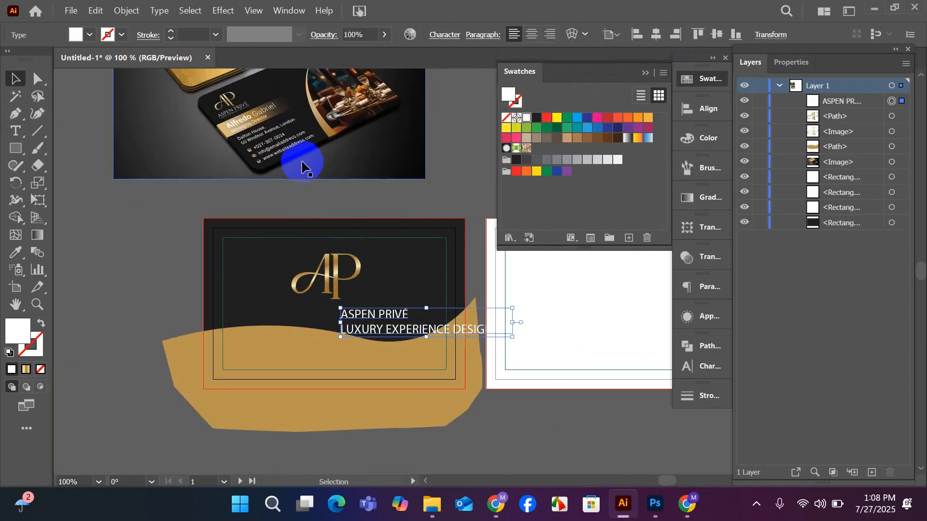
scroll(309, 166, up, 3)
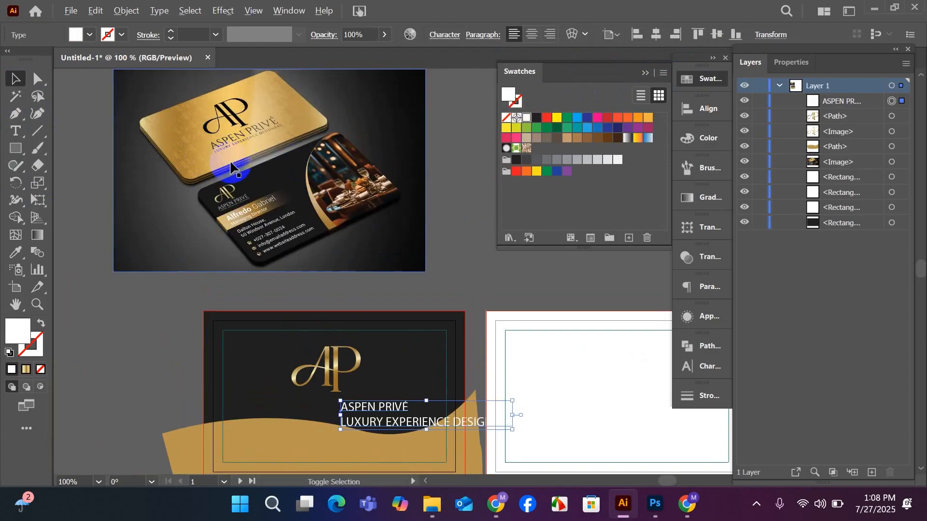
scroll(246, 145, up, 3)
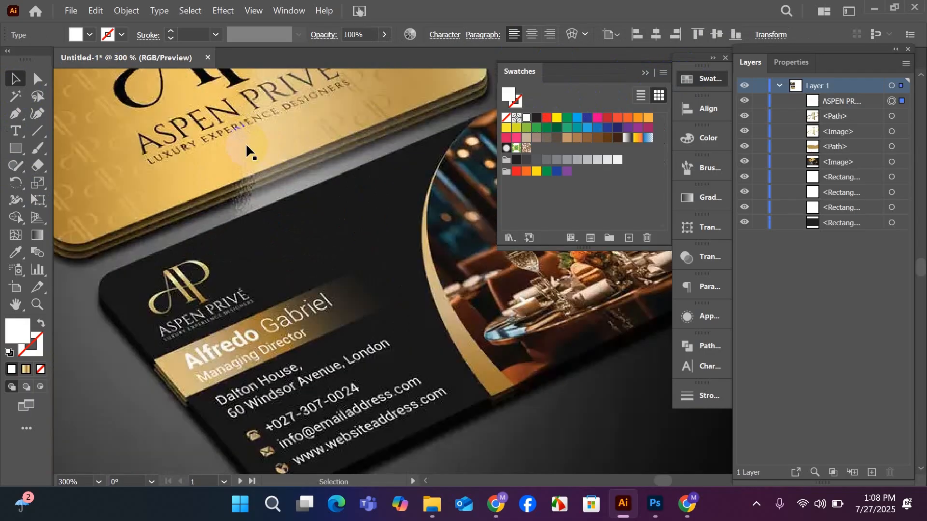
scroll(245, 144, down, 3)
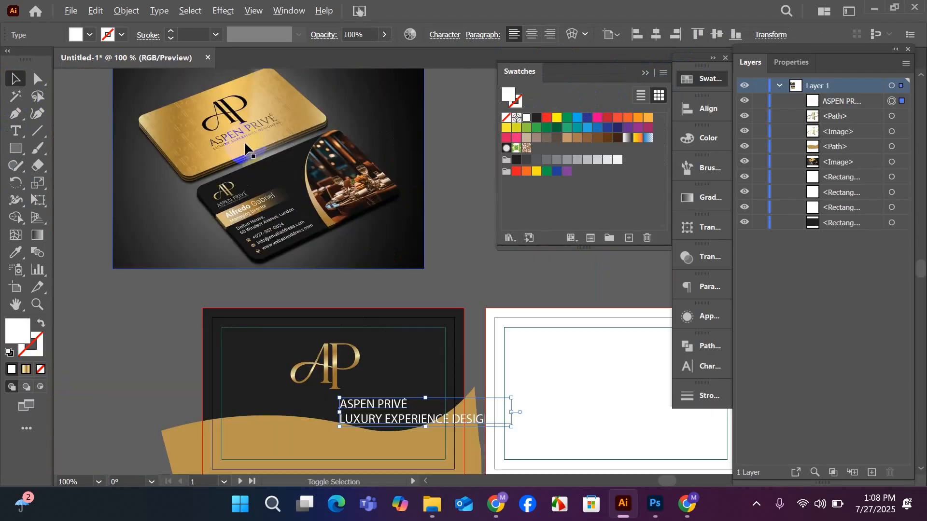
scroll(362, 328, down, 3)
scroll(370, 338, up, 2)
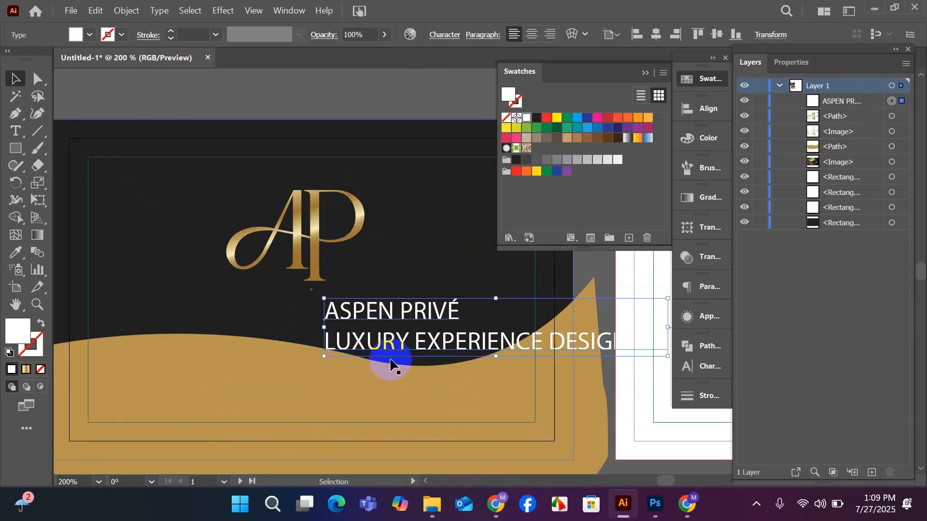
Try placing the two-line company text directly beneath the monogram, and undo the move.
drag(392, 346, 255, 330)
right_click(253, 331)
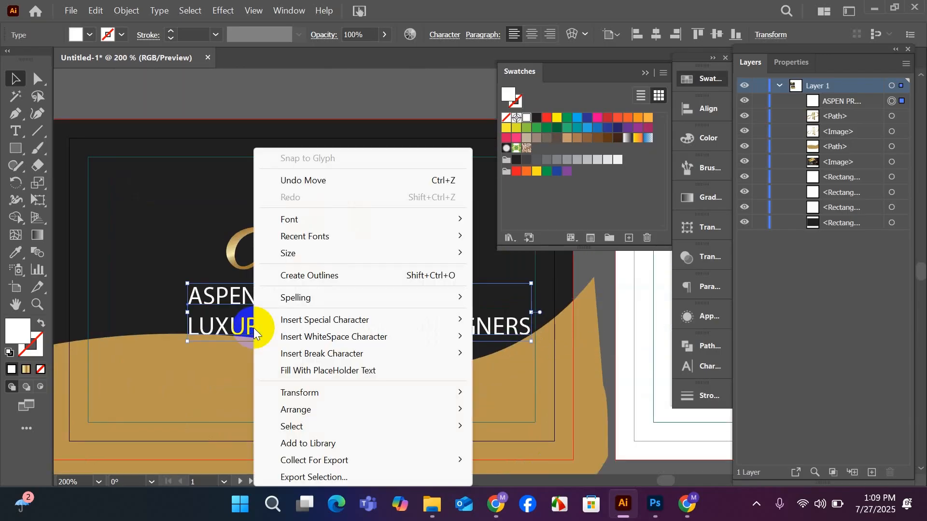
click(135, 93)
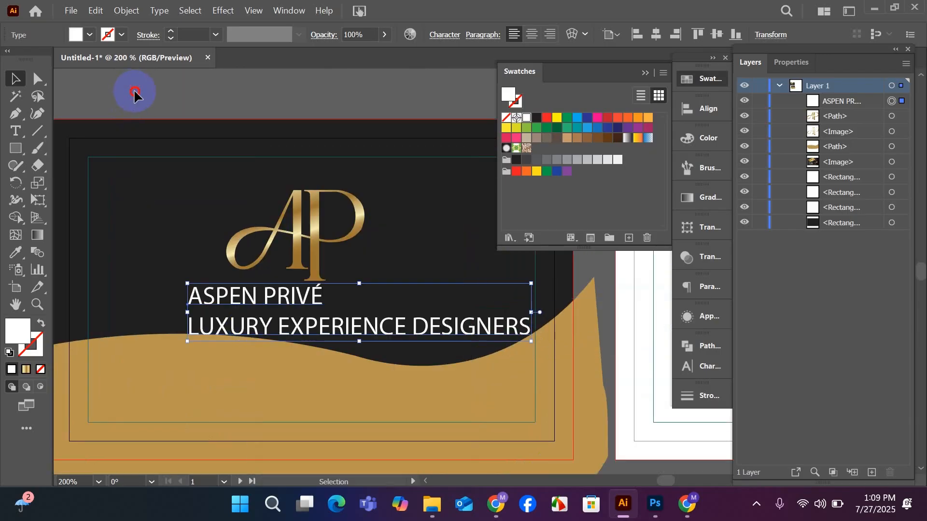
click(15, 132)
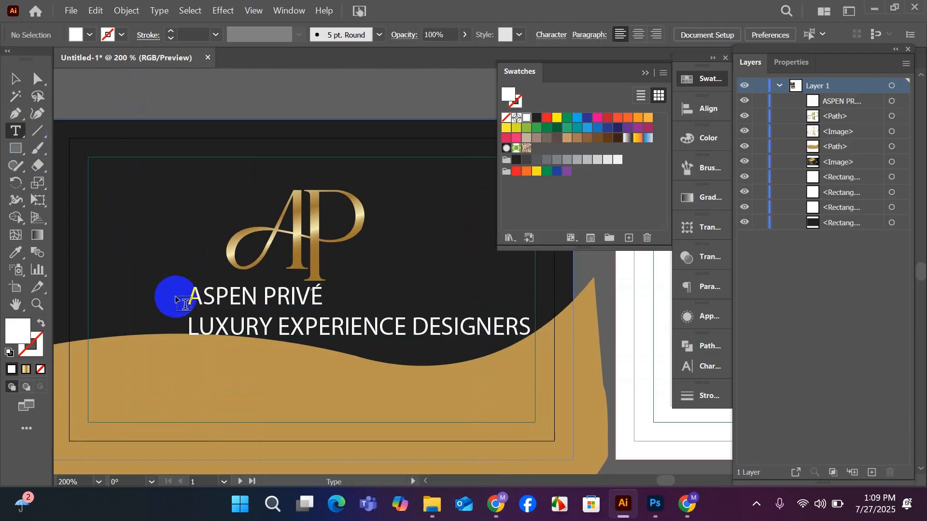
drag(189, 296, 345, 315)
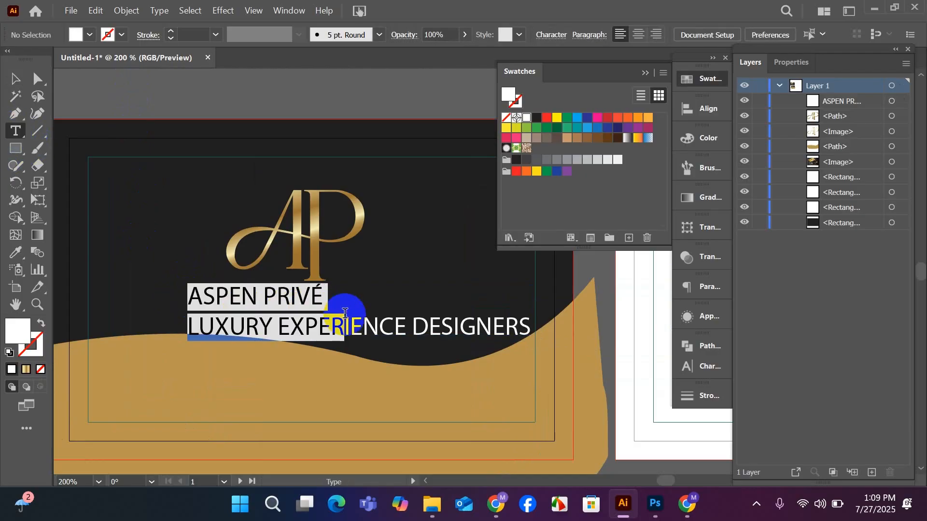
key(ctrl+z)
click(311, 317)
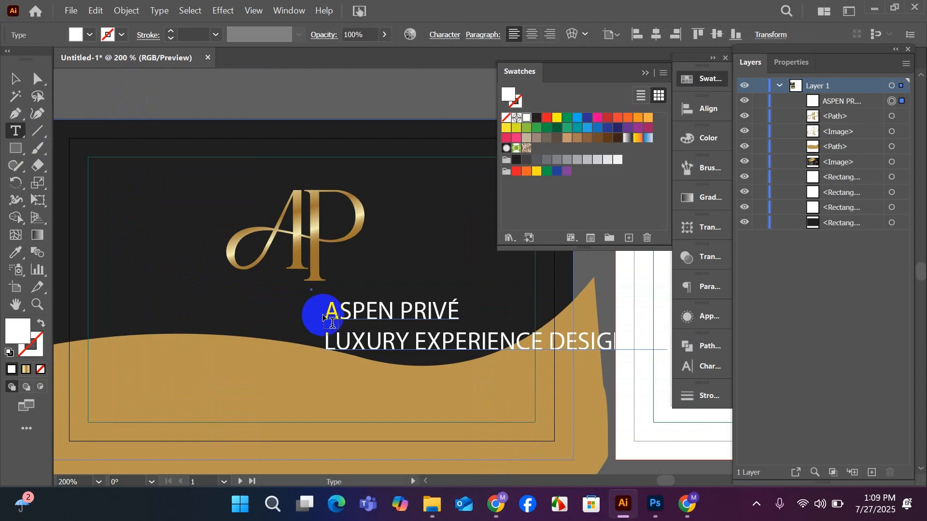
drag(329, 317, 456, 326)
key(BackSpace)
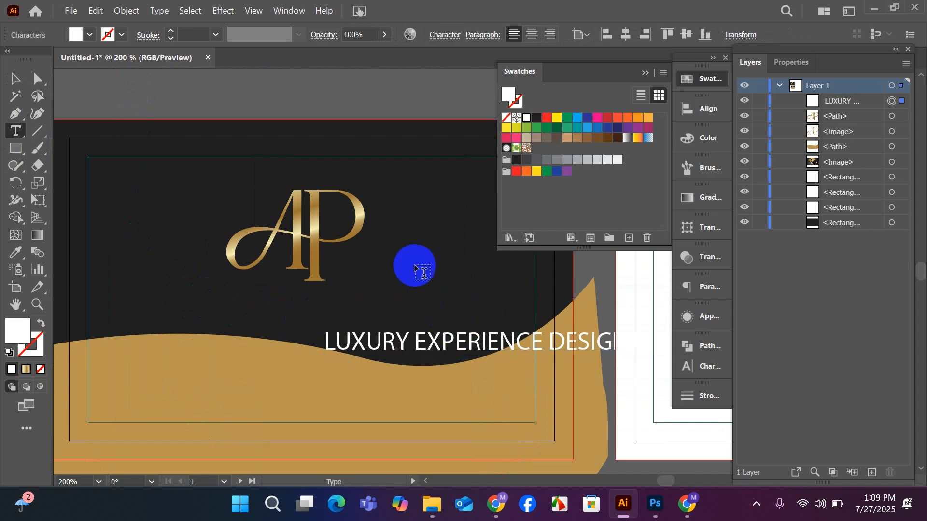
click(413, 265)
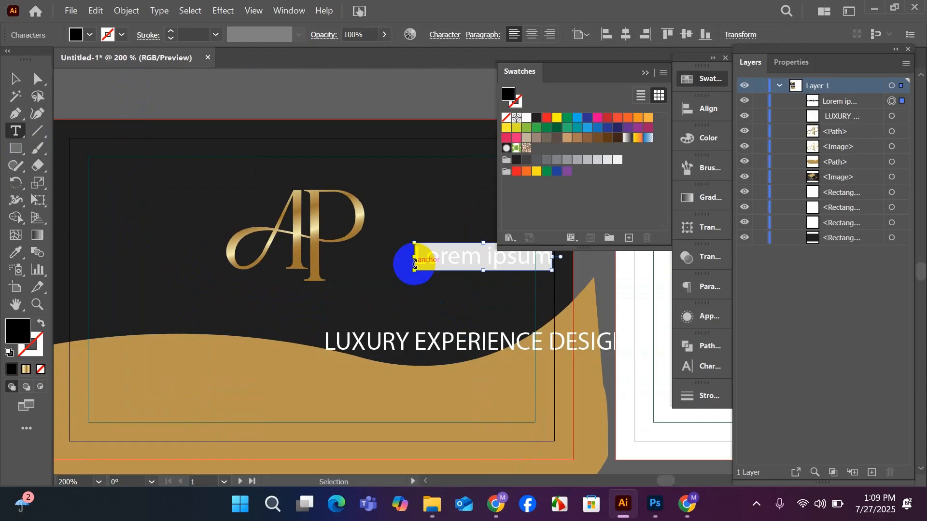
key(ctrl+v)
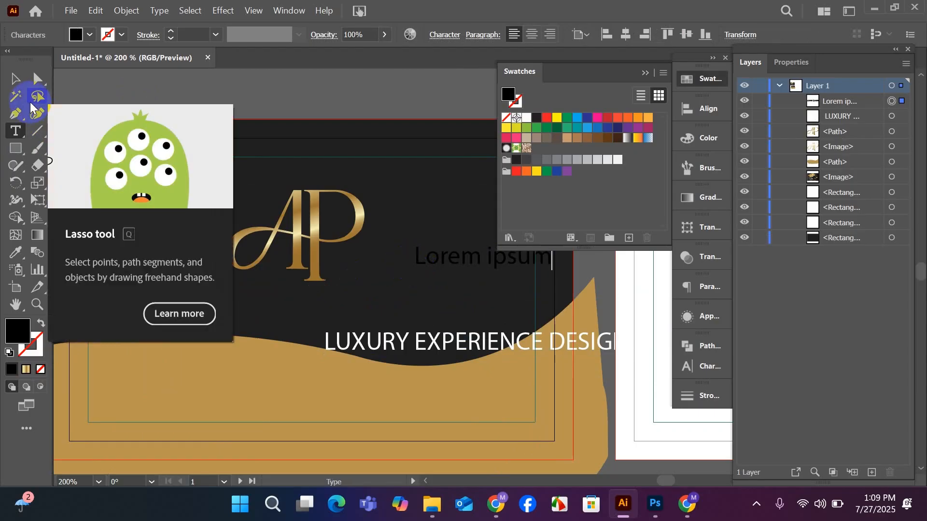
key(ctrl+a)
key(ctrl)
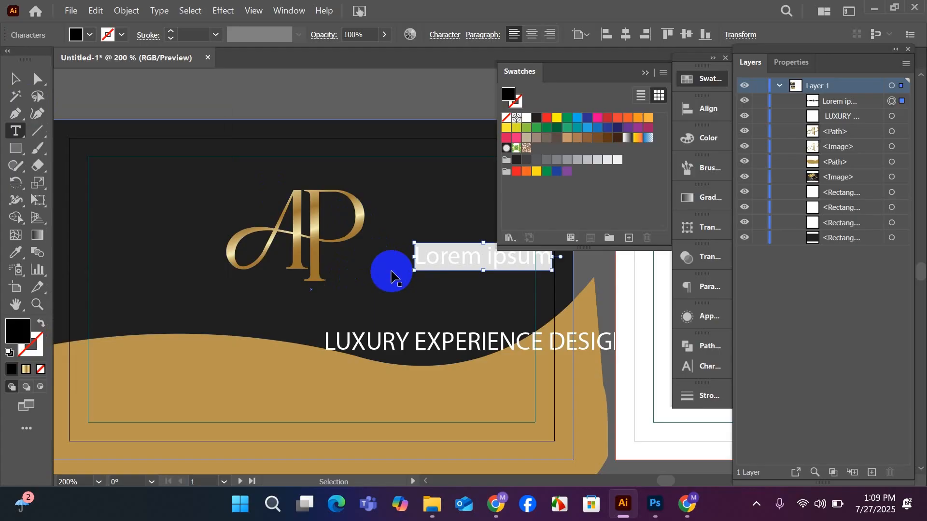
key(Escape)
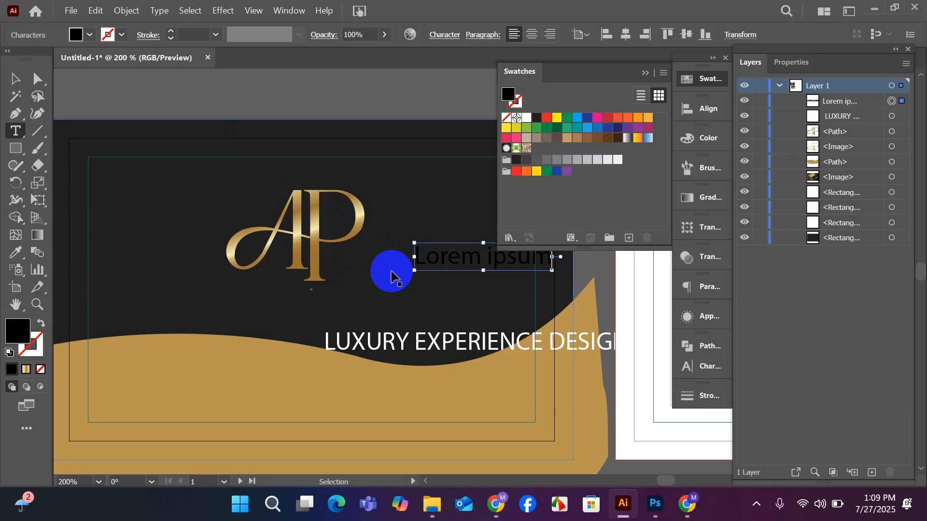
key(ctrl+a)
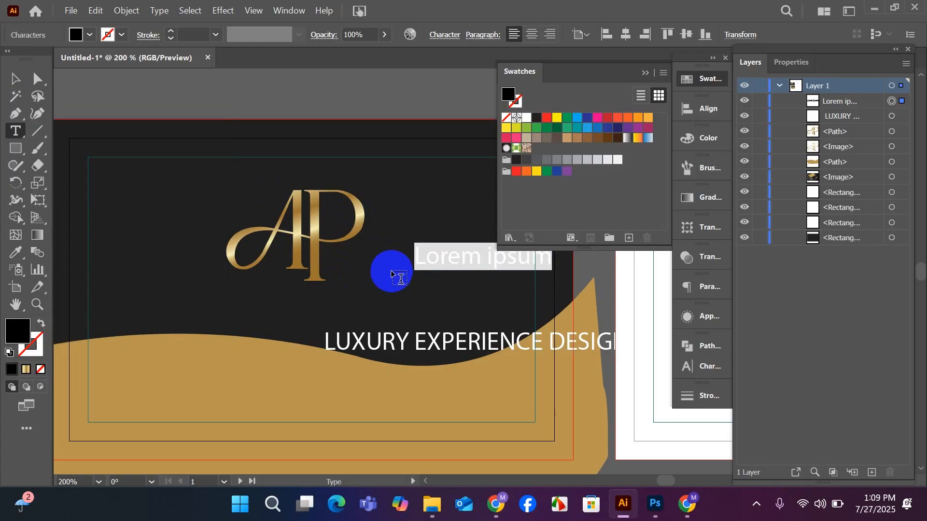
key(Delete)
key(Escape)
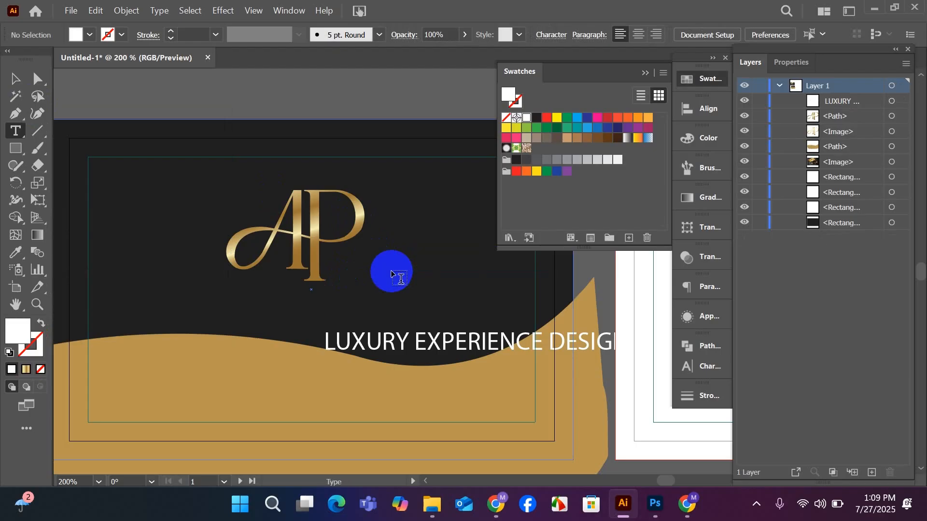
click(391, 273)
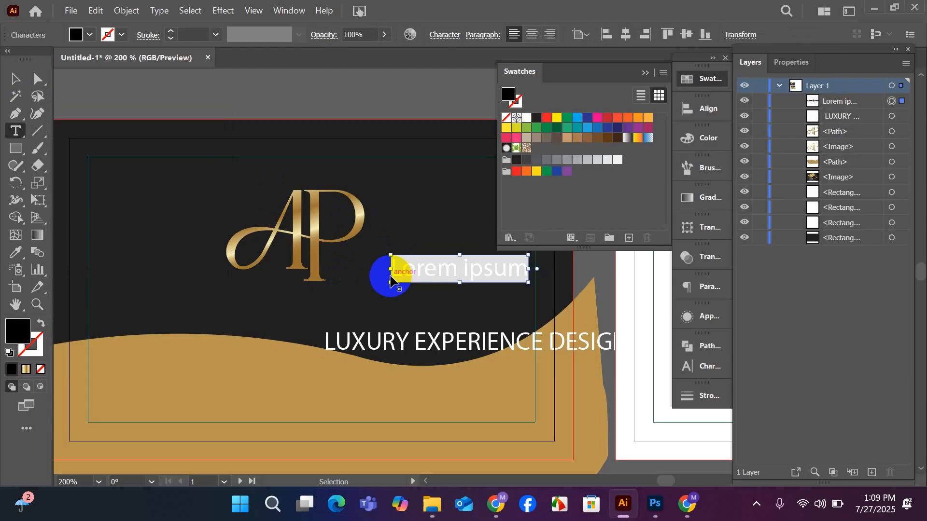
click(391, 274)
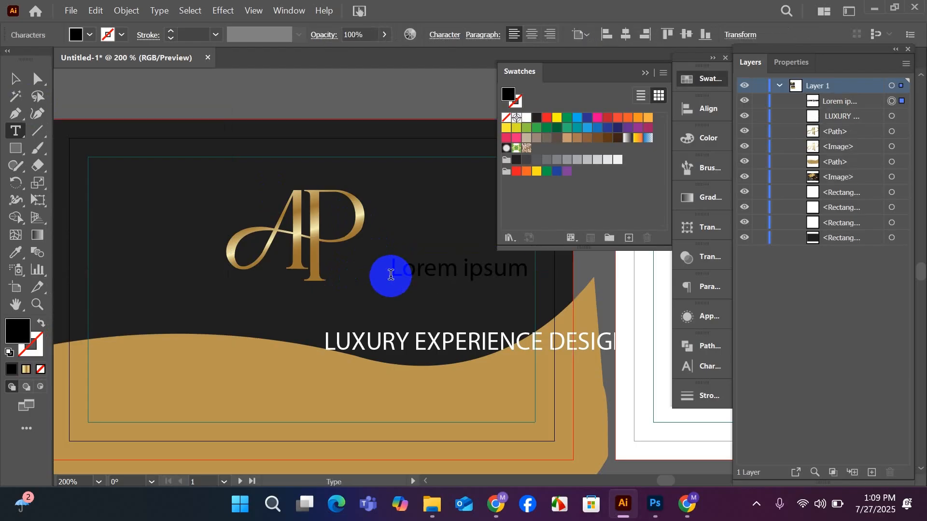
key(ctrl+z)
key(ctrl+z)
key(ctrl+z)
key(ctrl+z)
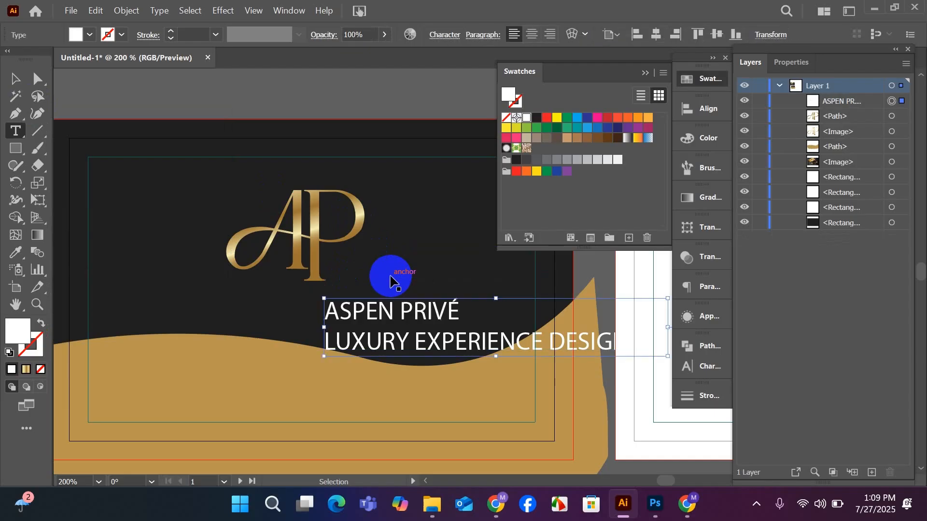
Cut the line "ASPEN PRIVÉ" out of the two-line text and paste it as a separate text object above the dark card.
drag(323, 312, 462, 319)
key(ctrl+c)
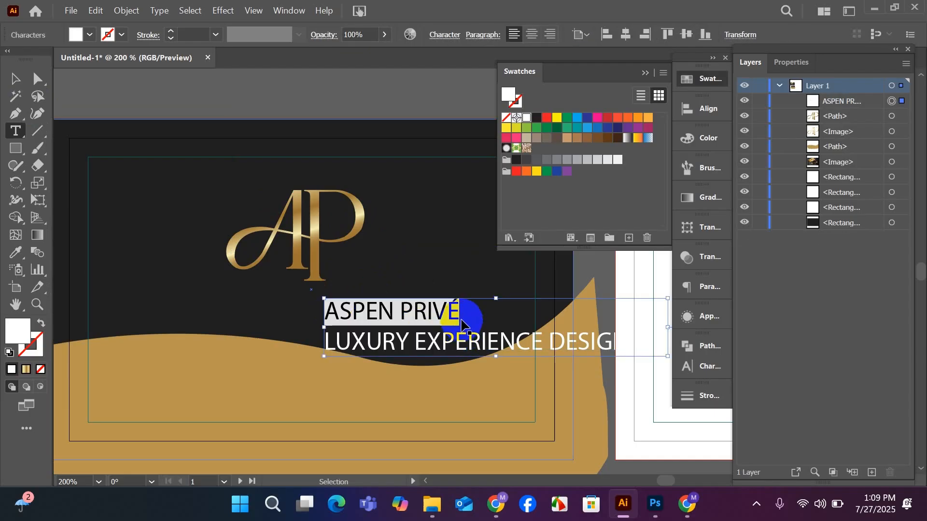
key(BackSpace)
scroll(385, 269, up, 2)
click(300, 114)
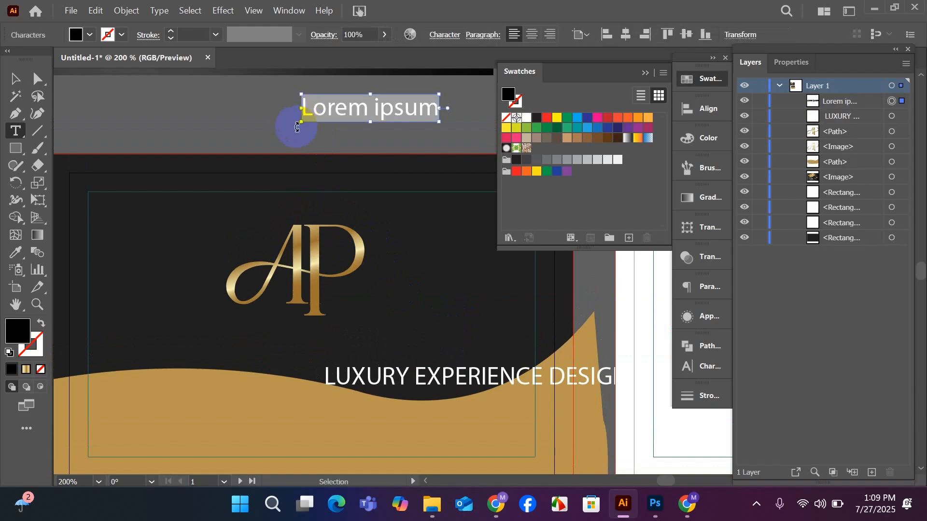
key(ctrl+v)
click(15, 79)
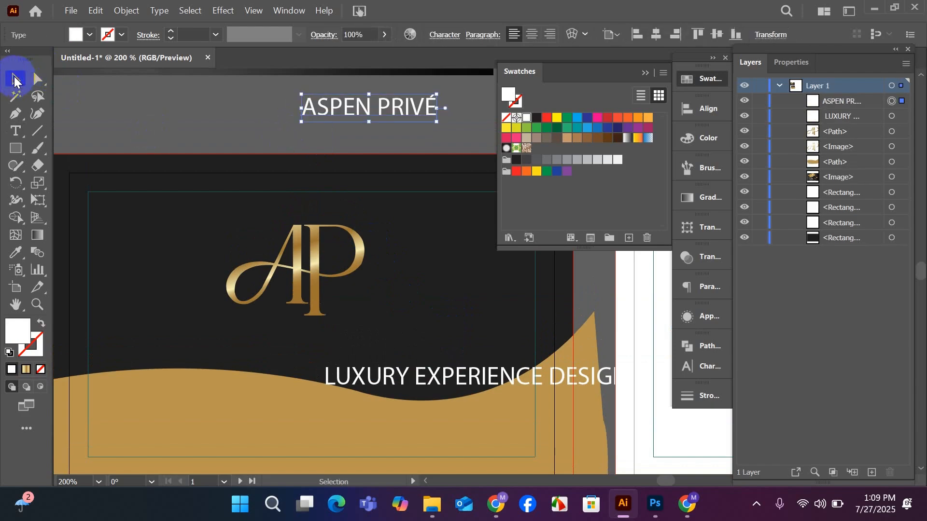
click(158, 130)
Cut "LUXURY EXPERIENCE DESIGNERS" out of the remaining text block and paste it as its own text object above the dark card.
scroll(176, 149, down, 2)
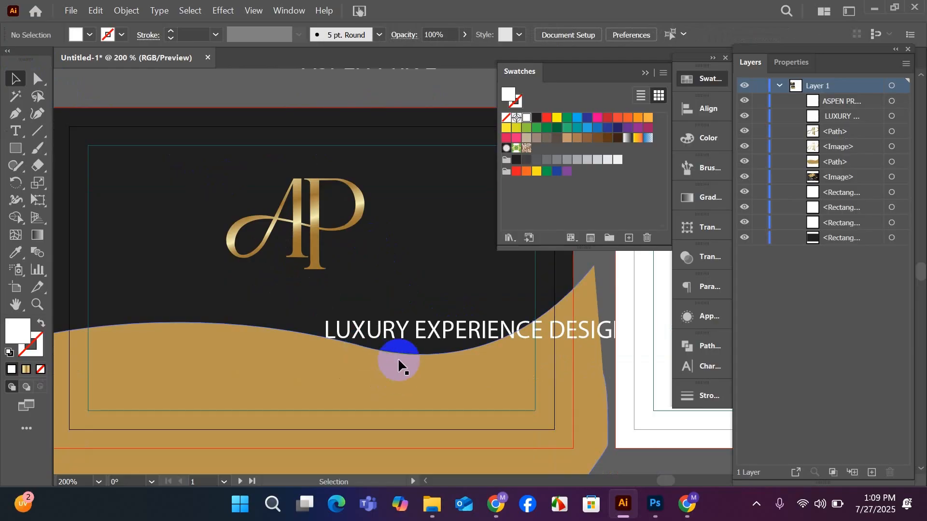
drag(389, 334, 252, 306)
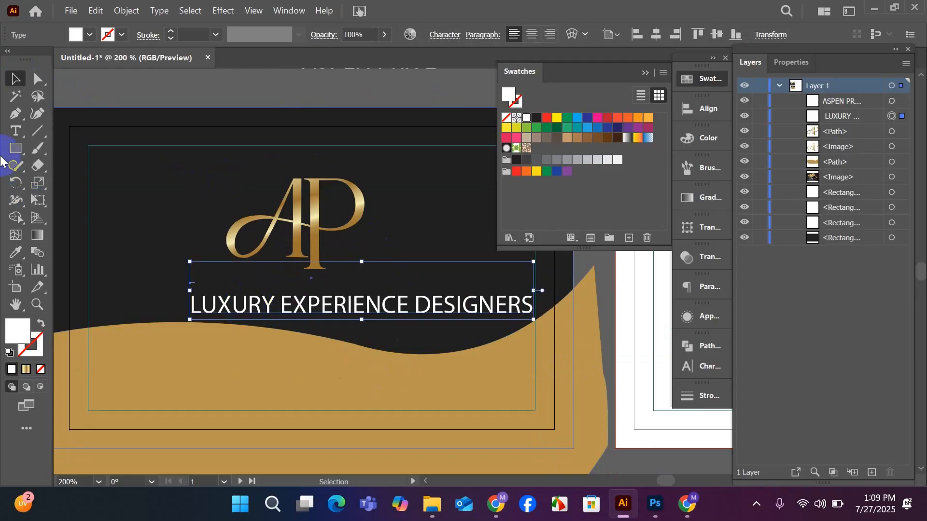
click(22, 135)
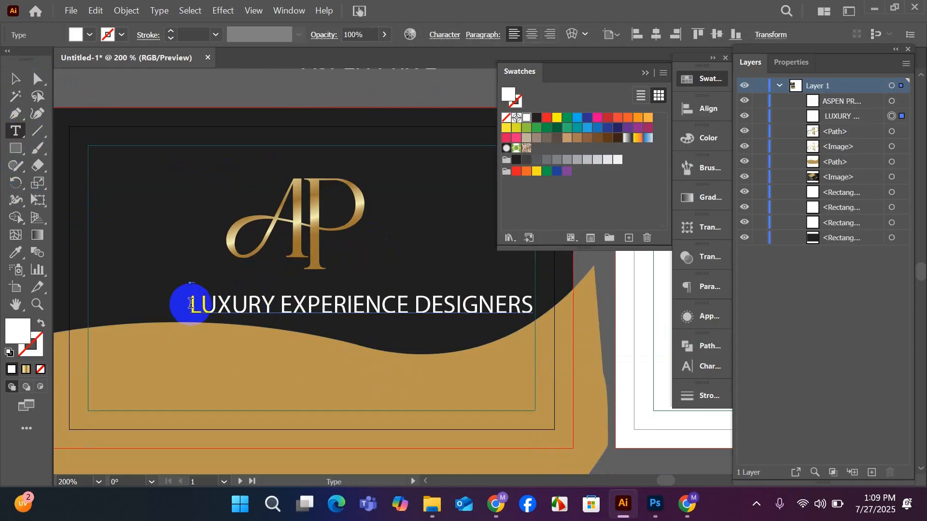
drag(189, 308, 537, 321)
key(ctrl+c)
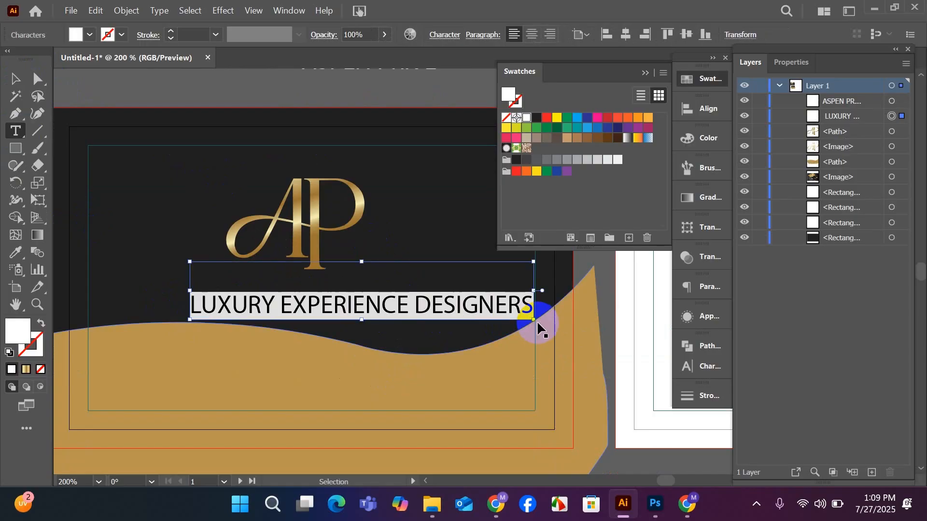
key(BackSpace)
scroll(426, 341, up, 3)
click(161, 164)
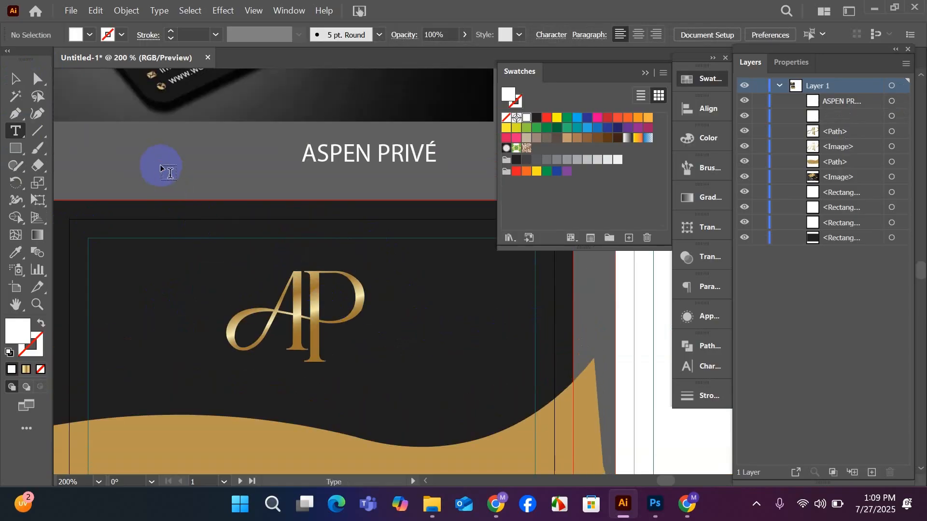
key(ctrl+v)
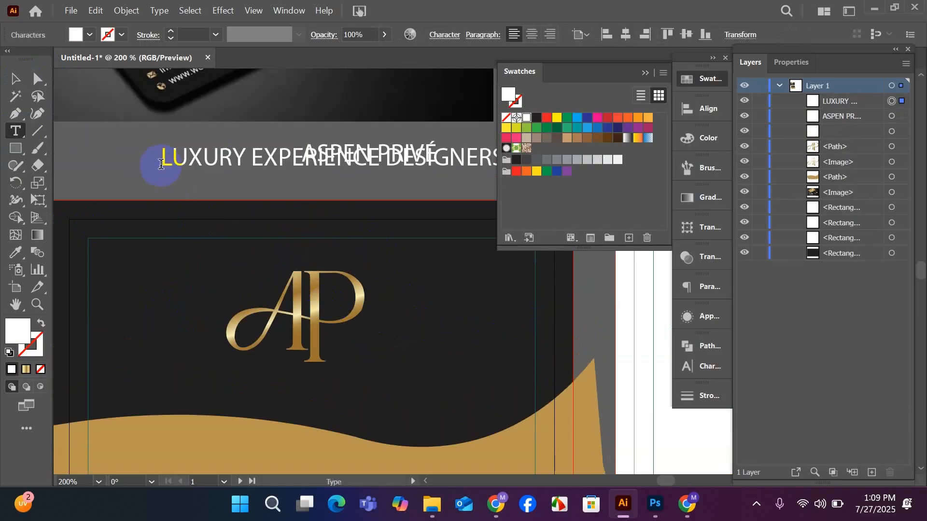
click(40, 70)
click(13, 78)
click(300, 215)
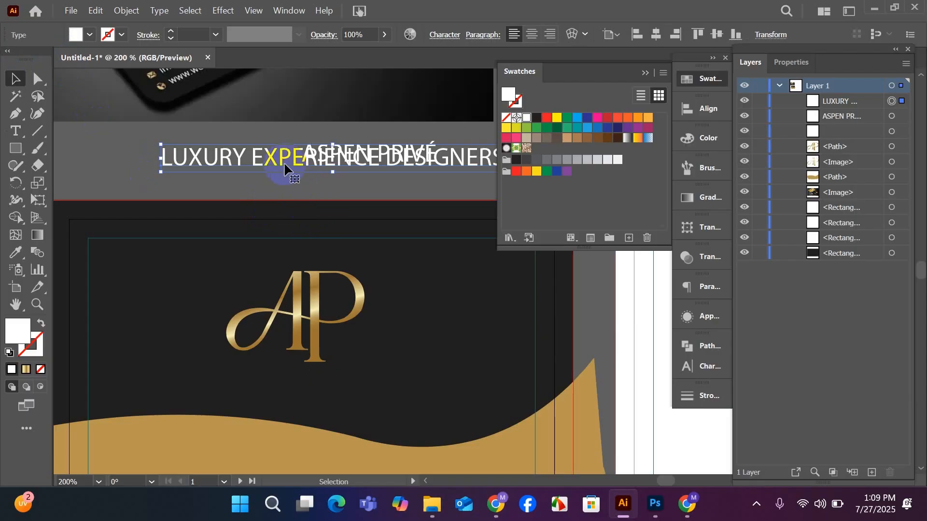
Move the "LUXURY EXPERIENCE DESIGNERS" tagline onto the dark card, below the monogram and just above the gold wave.
drag(282, 155, 245, 361)
scroll(242, 360, down, 4)
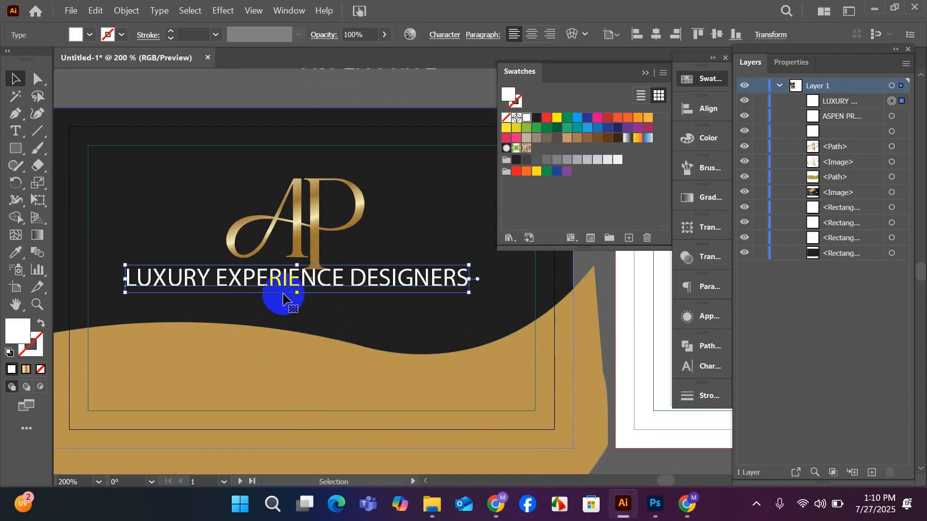
drag(287, 278, 296, 304)
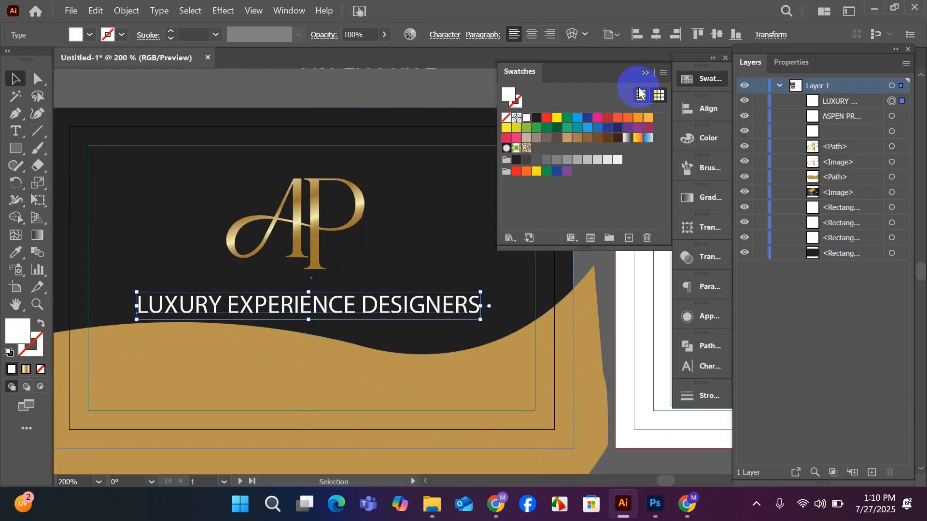
Close the Swatches panel and place "ASPEN PRIVÉ" on the dark card between the monogram and the tagline.
click(645, 73)
scroll(465, 234, up, 2)
drag(385, 97, 319, 302)
scroll(319, 301, down, 2)
scroll(298, 278, up, 1)
scroll(292, 275, up, 2)
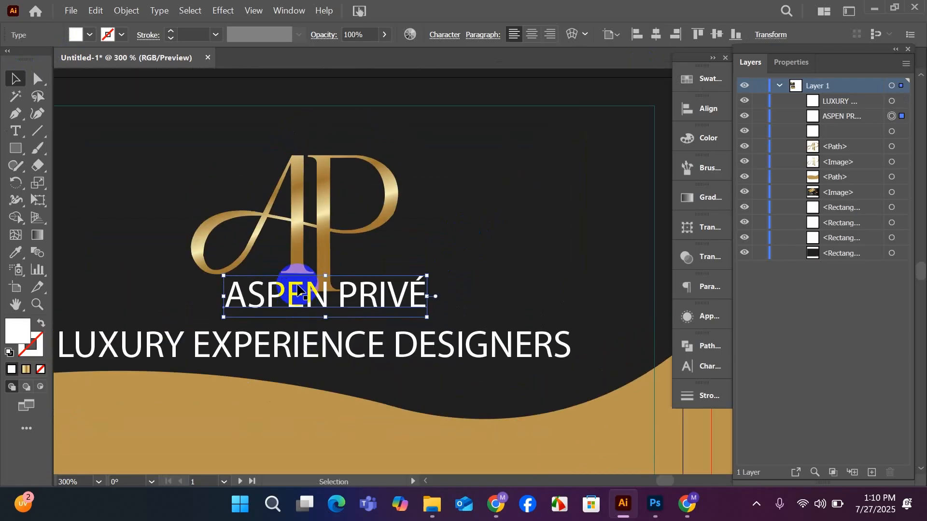
Move the gold AP monogram up clear of the company name and scale it down slightly.
drag(307, 264, 308, 237)
drag(295, 129, 296, 137)
scroll(320, 207, down, 1)
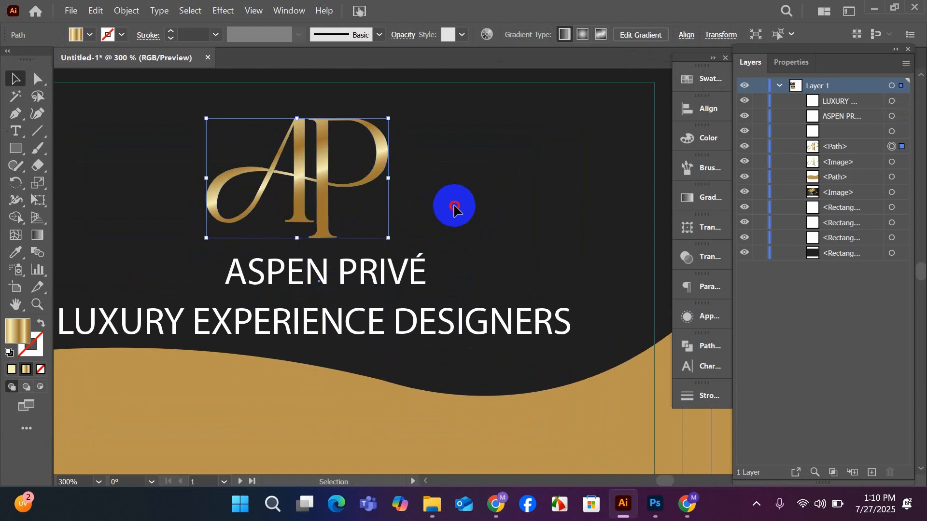
click(450, 203)
Move "ASPEN PRIVÉ" up beneath the monogram, enlarge it slightly, and centre it by eye under the monogram.
drag(367, 280, 352, 273)
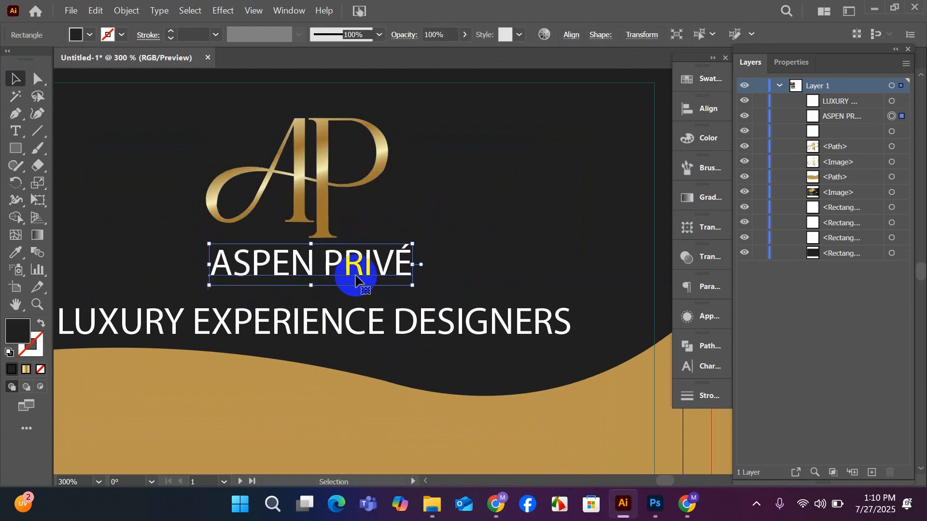
drag(415, 286, 420, 289)
mouse_move(393, 261)
mouse_down()
mouse_move(380, 267)
mouse_move(387, 261)
mouse_up()
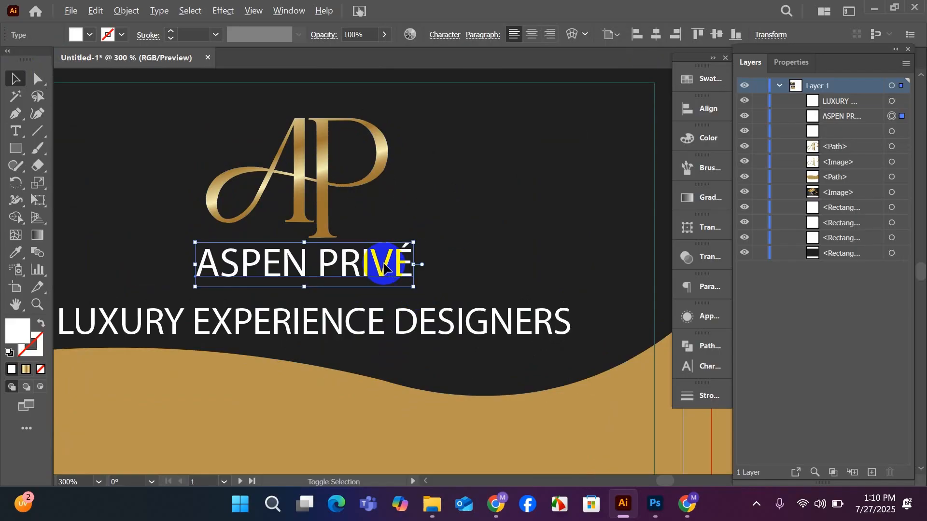
Move the tagline up close beneath "ASPEN PRIVÉ" and scale it down to slightly wider than the company name.
key(ctrl+minus)
drag(373, 307, 374, 302)
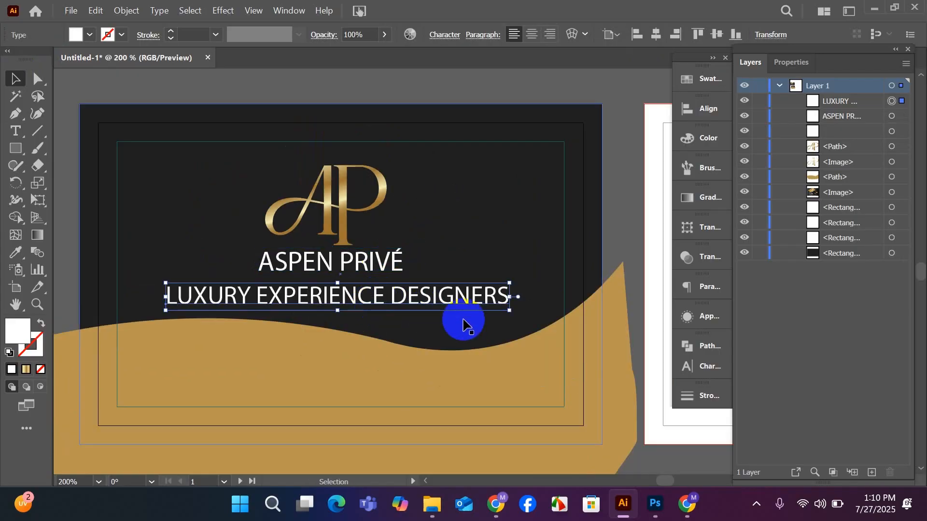
drag(509, 297, 397, 295)
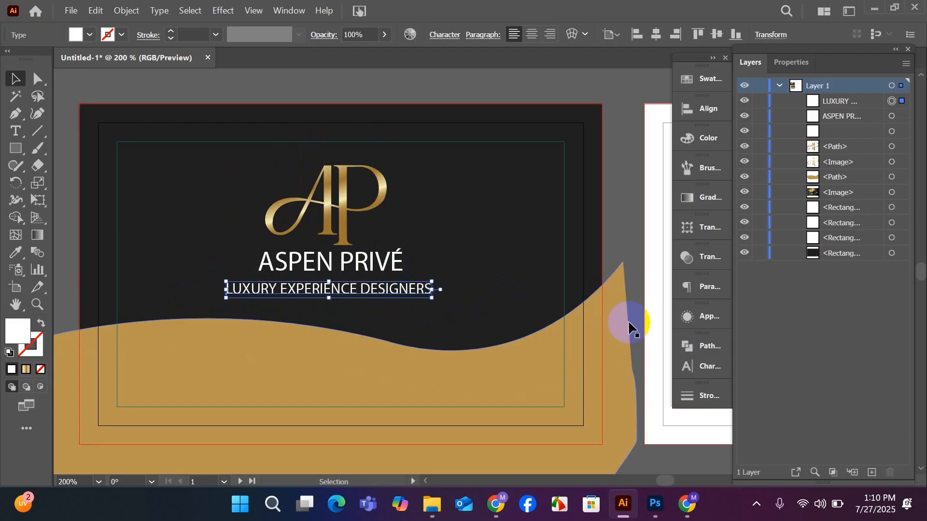
Fill the tagline text with the gold colour sampled from the wave using the Eyedropper, and deselect it.
click(19, 259)
click(244, 385)
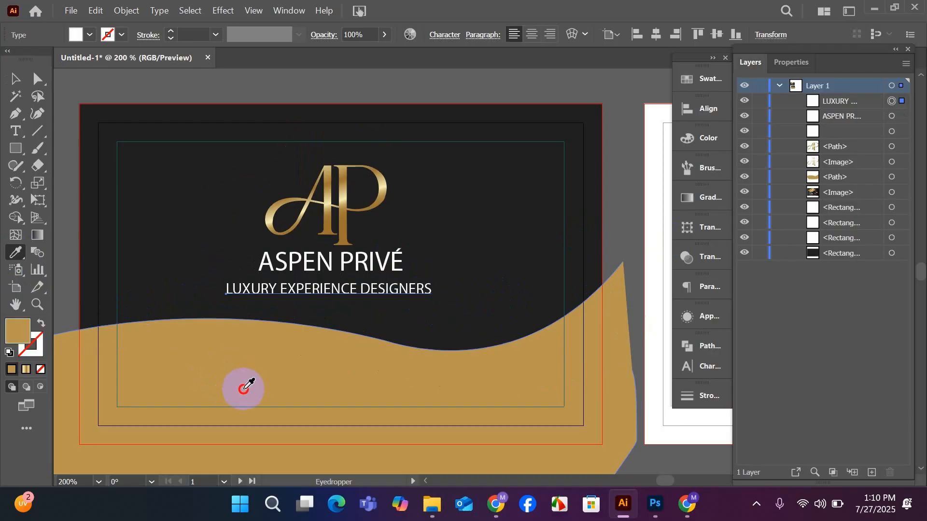
click(15, 78)
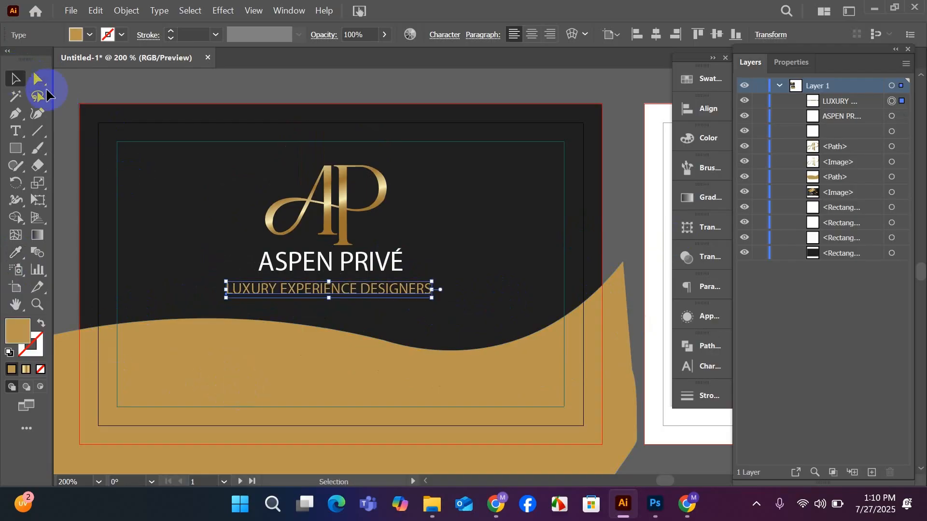
click(357, 304)
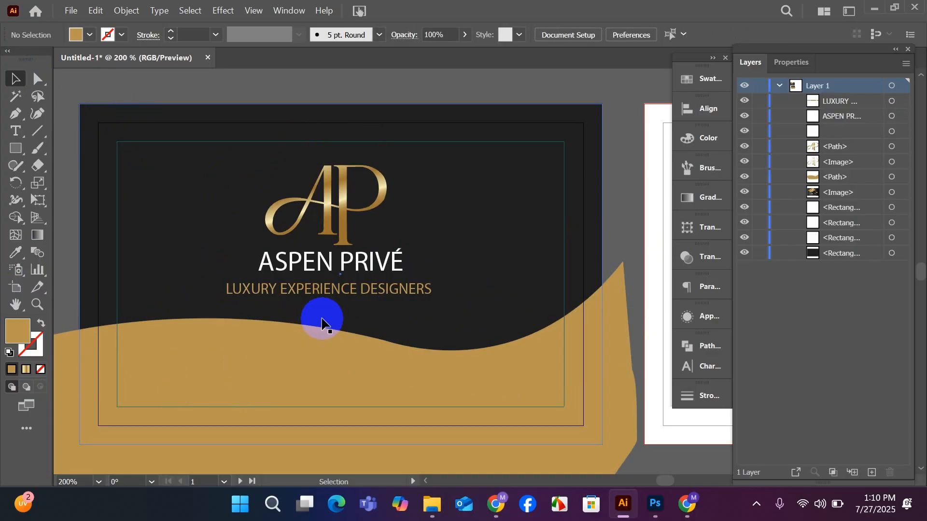
Enlarge "ASPEN PRIVÉ" slightly and move the tagline down to leave a gap beneath it.
scroll(321, 322, down, 4)
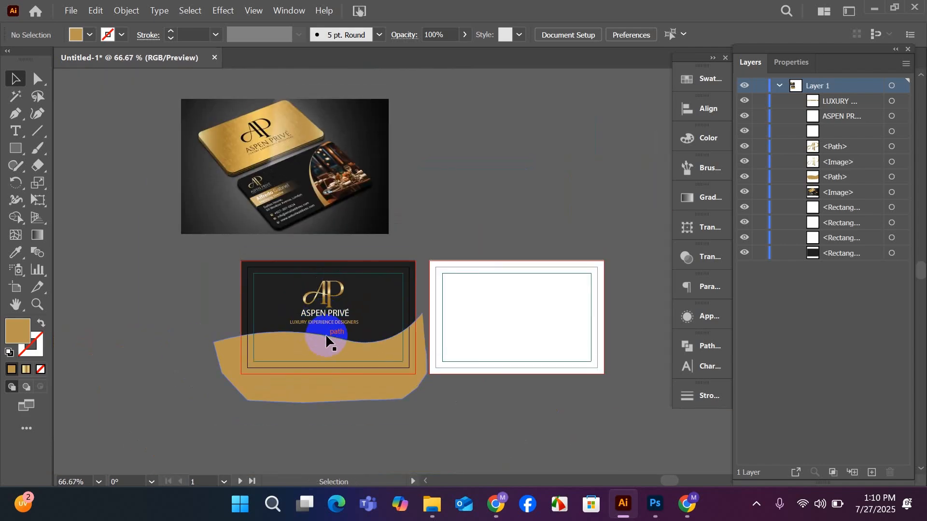
scroll(326, 341, up, 3)
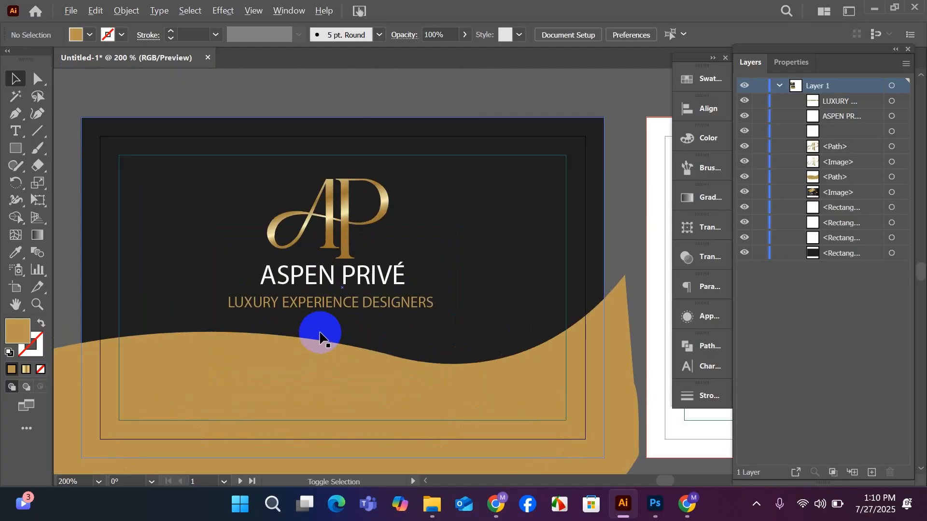
click(345, 288)
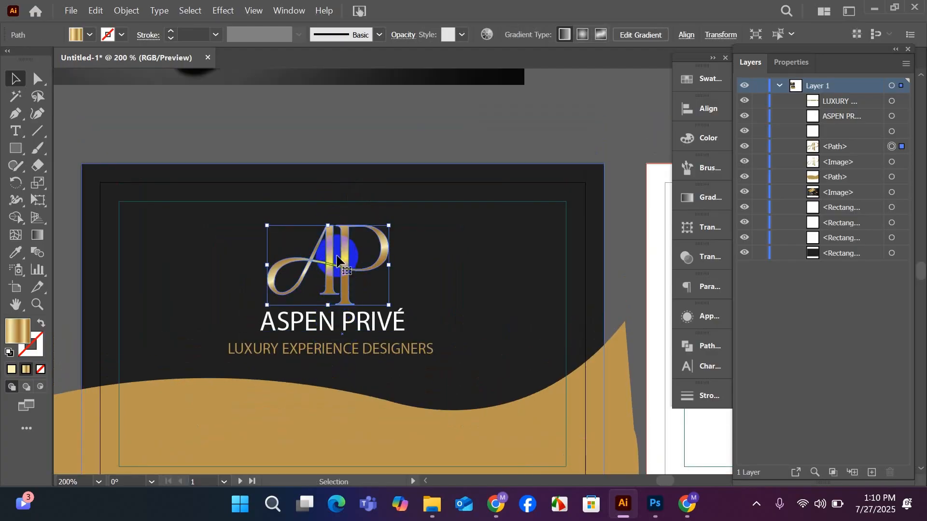
click(382, 328)
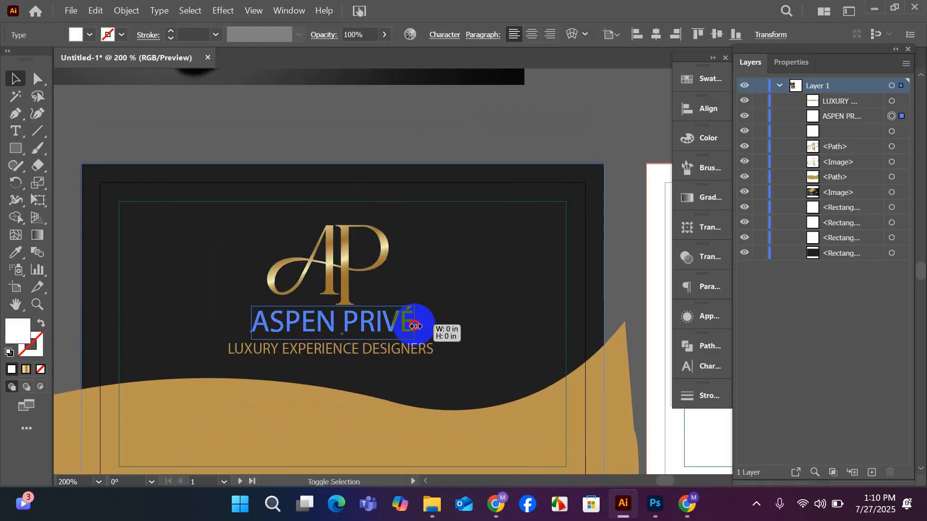
drag(393, 352, 370, 332)
Move the tagline up close beneath "ASPEN PRIVÉ" and fine-tune the gap between the two lines by eye.
key(t)
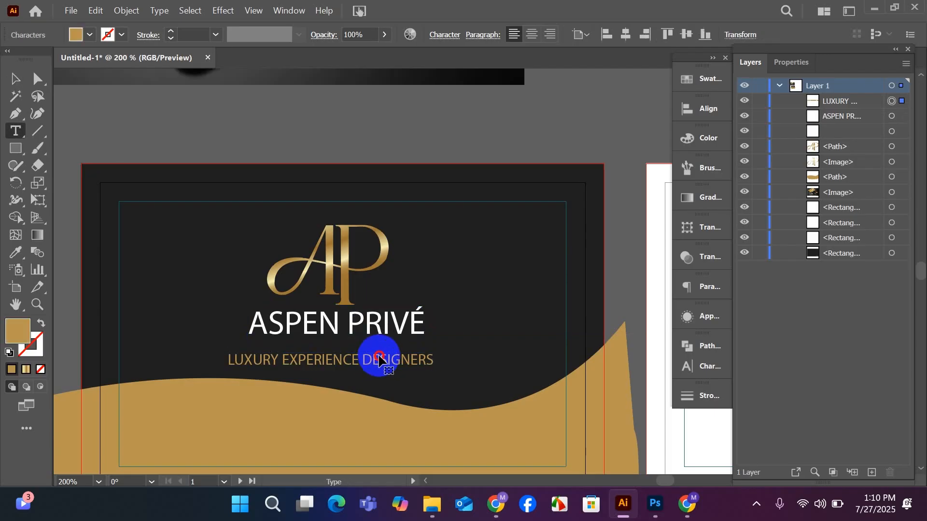
triple_click(379, 354)
click(15, 78)
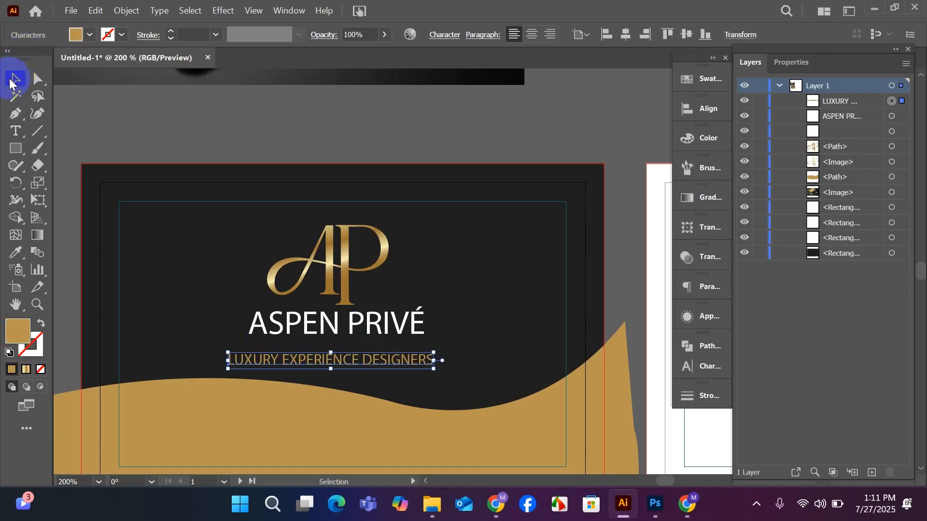
click(127, 123)
drag(332, 358, 333, 347)
scroll(333, 347, down, 2)
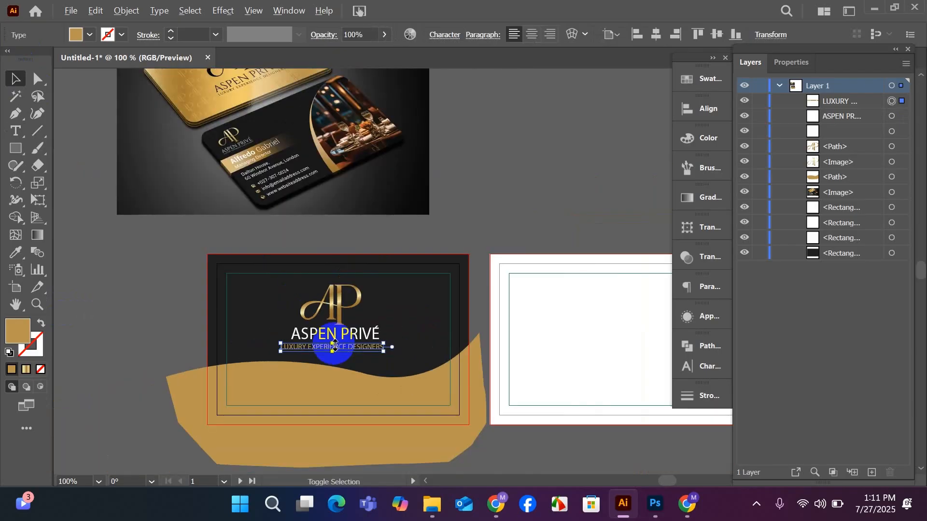
click(337, 231)
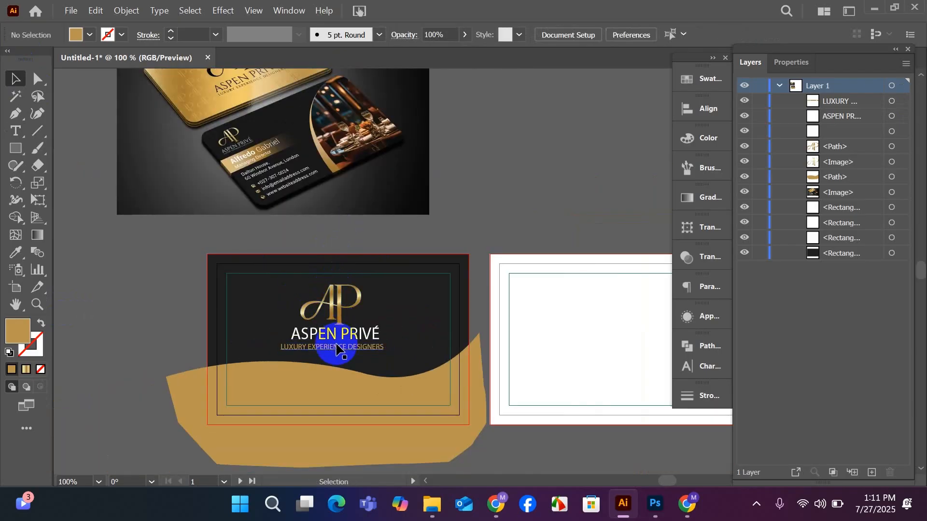
drag(336, 344, 337, 353)
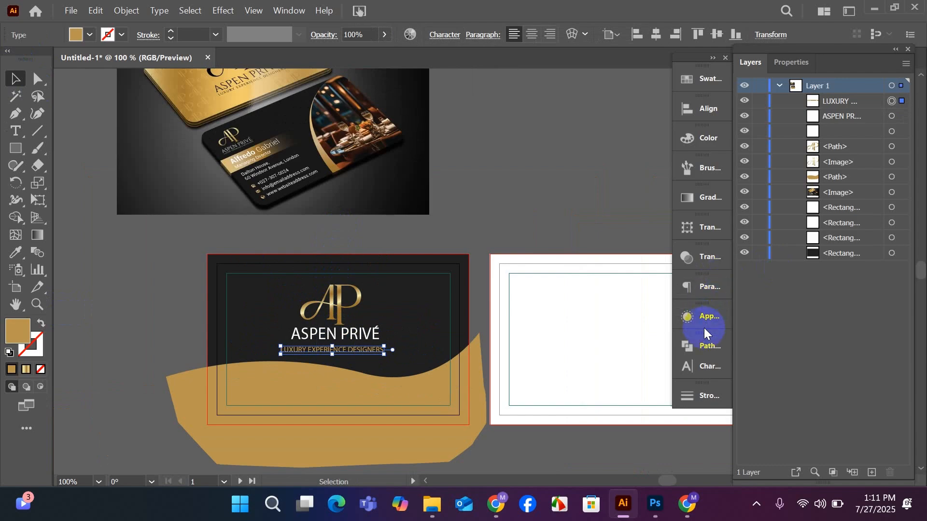
Change the tagline's font to Segoe UI Emoji, close the Glyphs panel and deselect the text.
scroll(521, 320, up, 1)
click(709, 366)
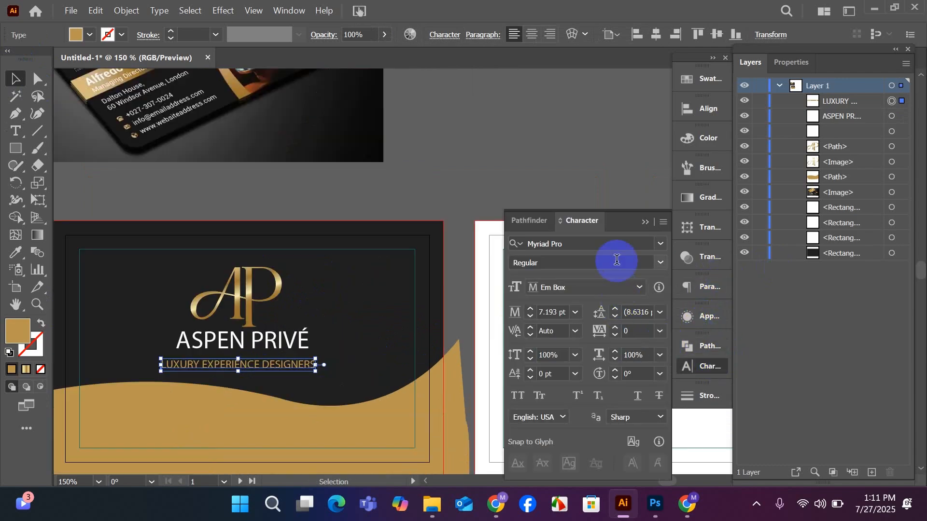
click(660, 244)
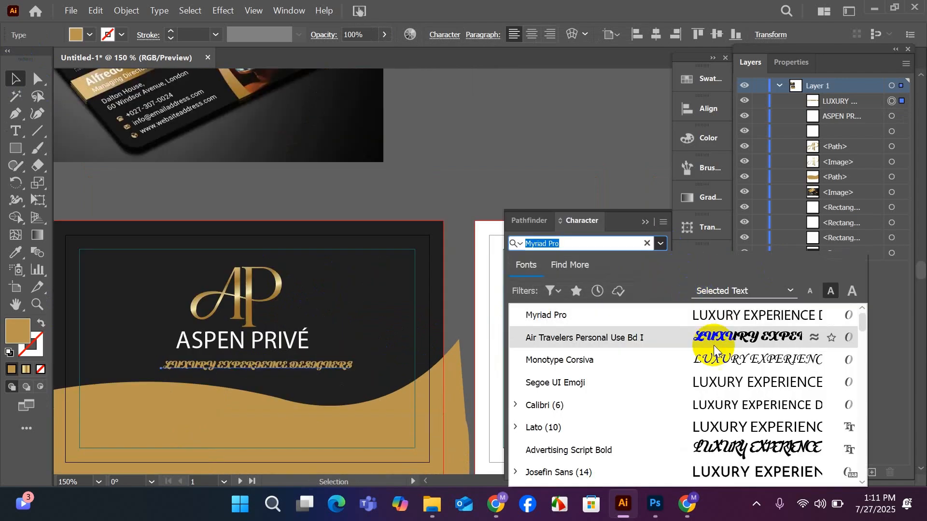
key(Escape)
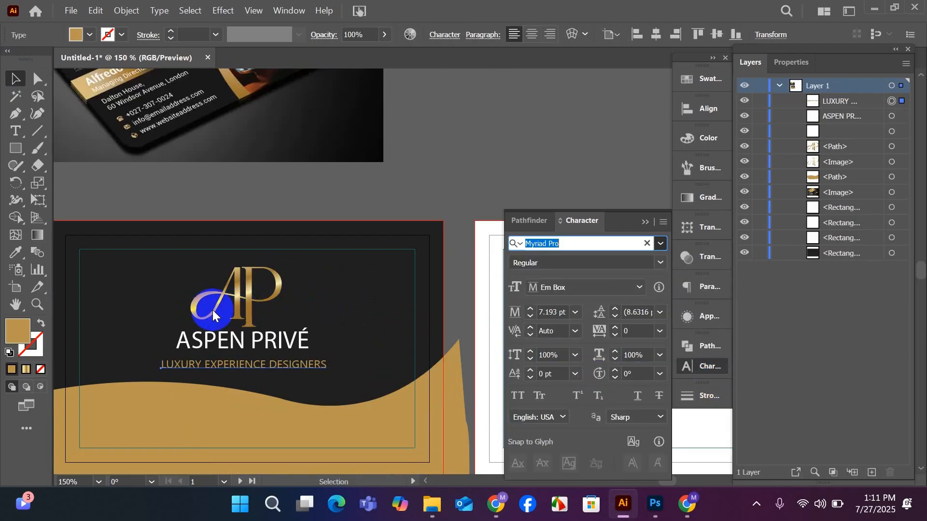
click(17, 79)
scroll(193, 195, up, 2)
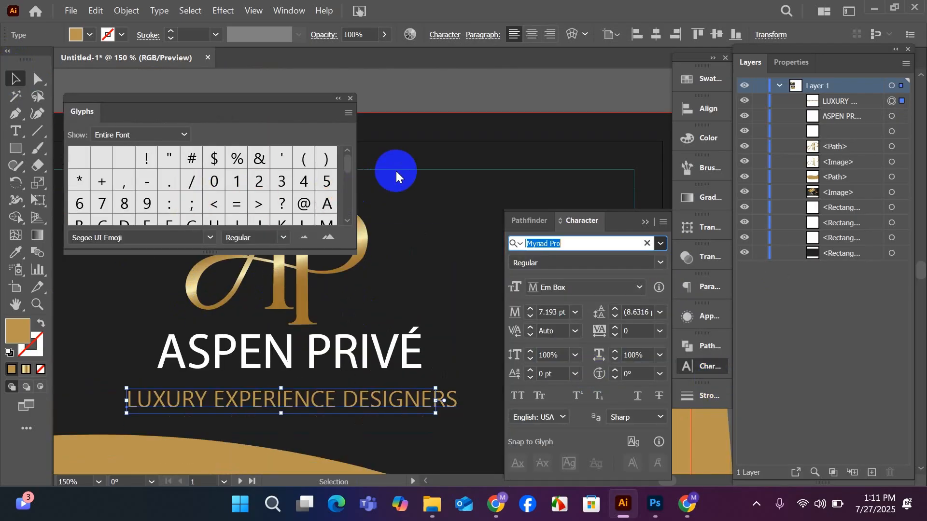
click(351, 98)
click(359, 125)
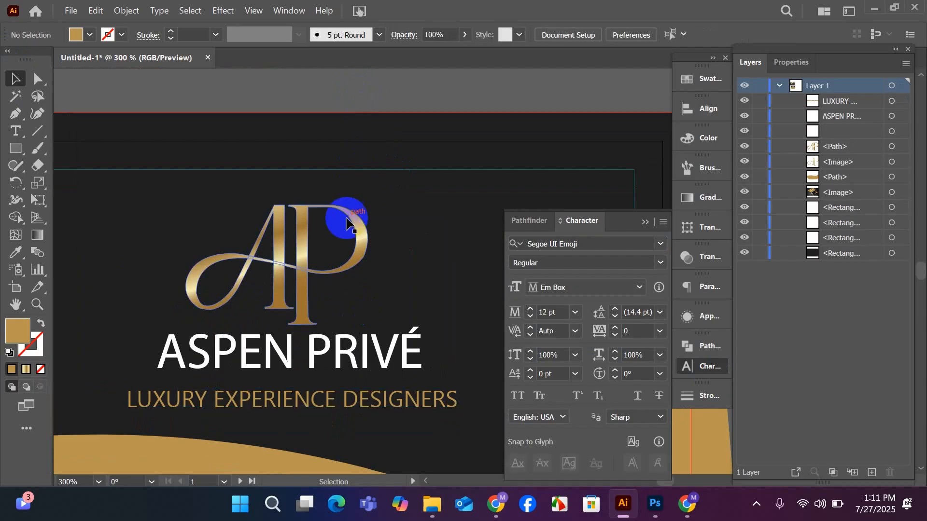
Set the tagline's font back to Myriad Pro and deselect it.
scroll(338, 241, down, 1)
scroll(332, 250, down, 1)
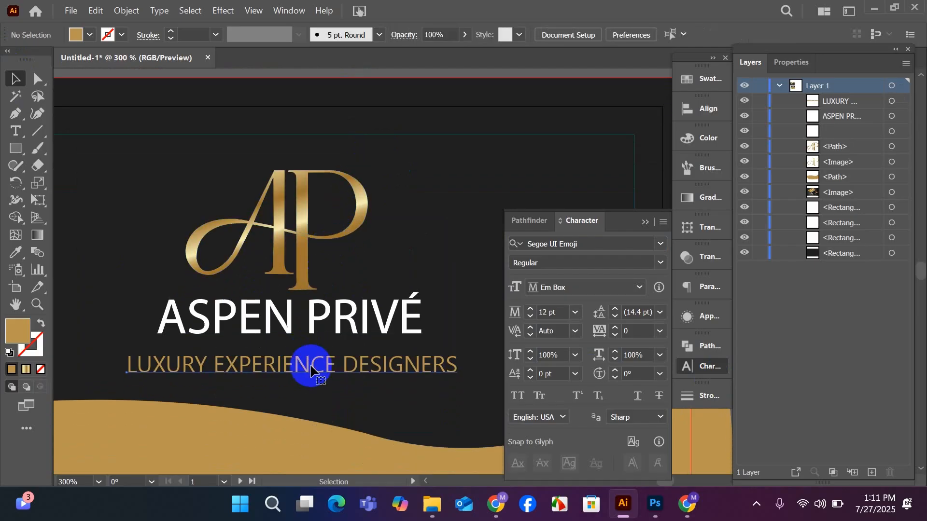
click(310, 371)
click(661, 244)
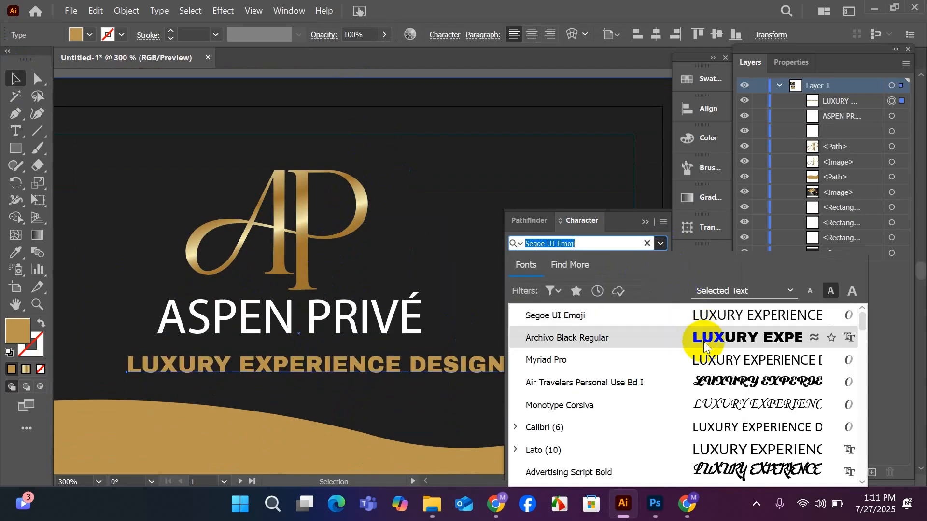
click(711, 359)
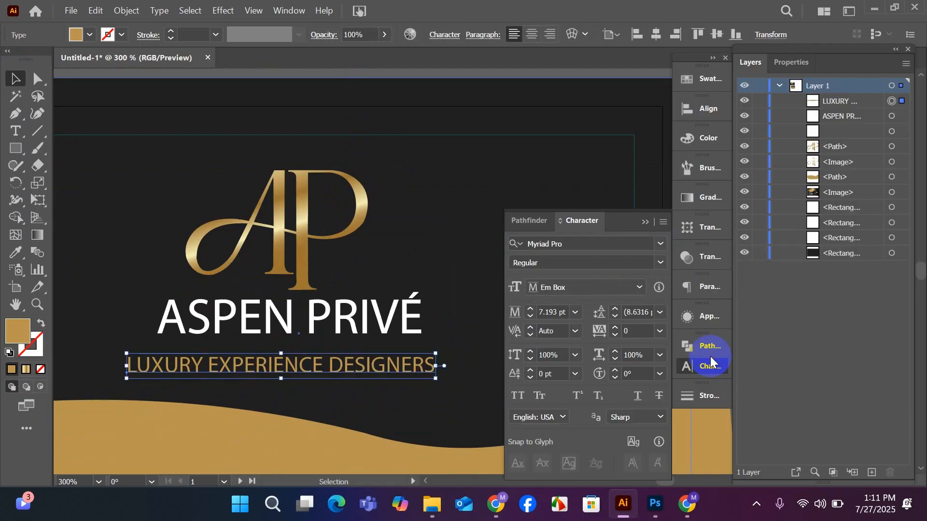
click(426, 100)
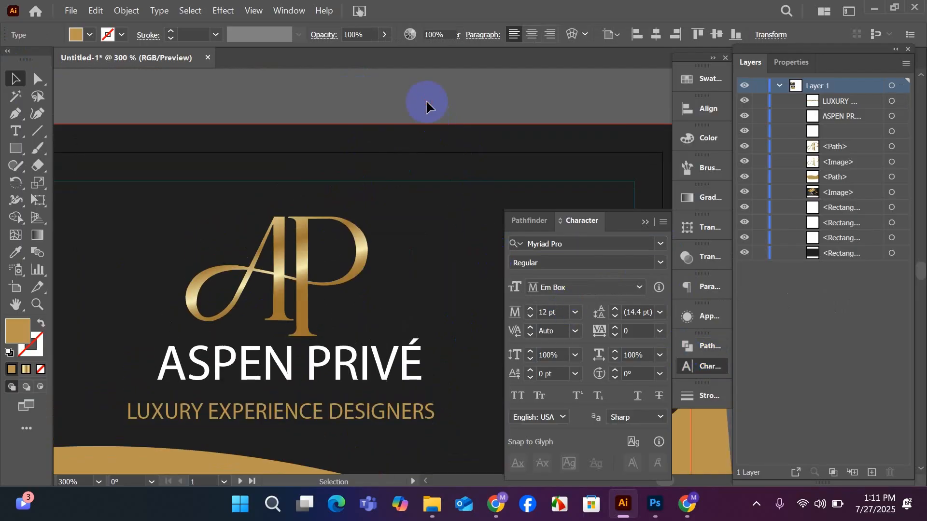
Nudge "ASPEN PRIVÉ" down slightly, set its font to Arial and deselect it.
scroll(323, 339, down, 1)
drag(319, 315, 319, 319)
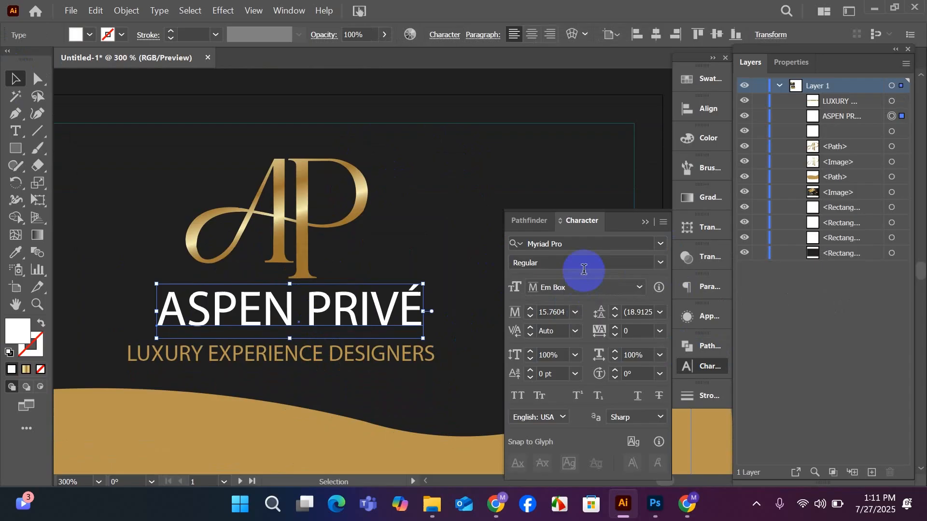
click(659, 245)
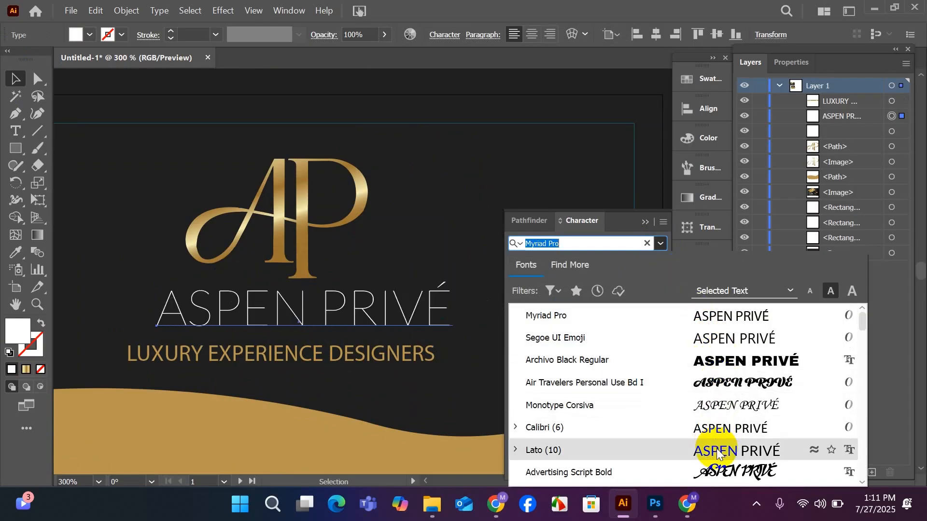
scroll(716, 451, down, 5)
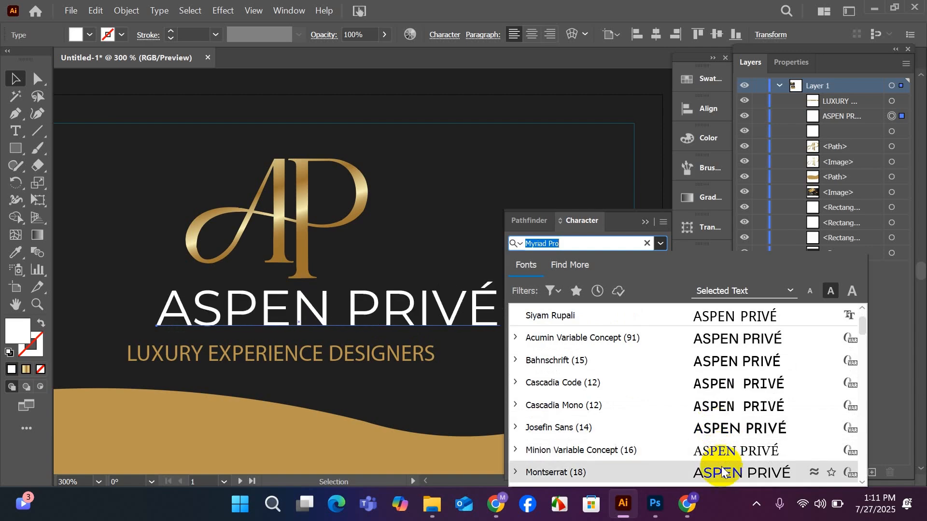
scroll(722, 473, down, 10)
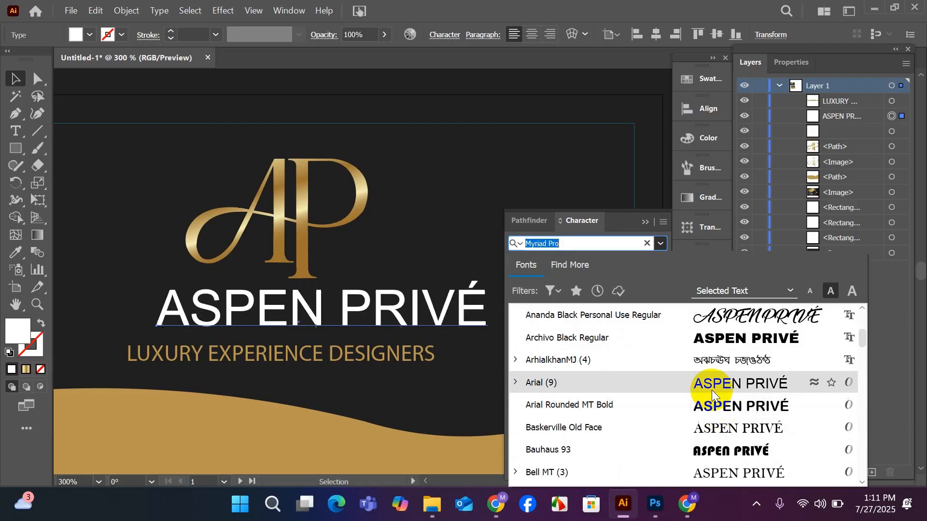
click(710, 387)
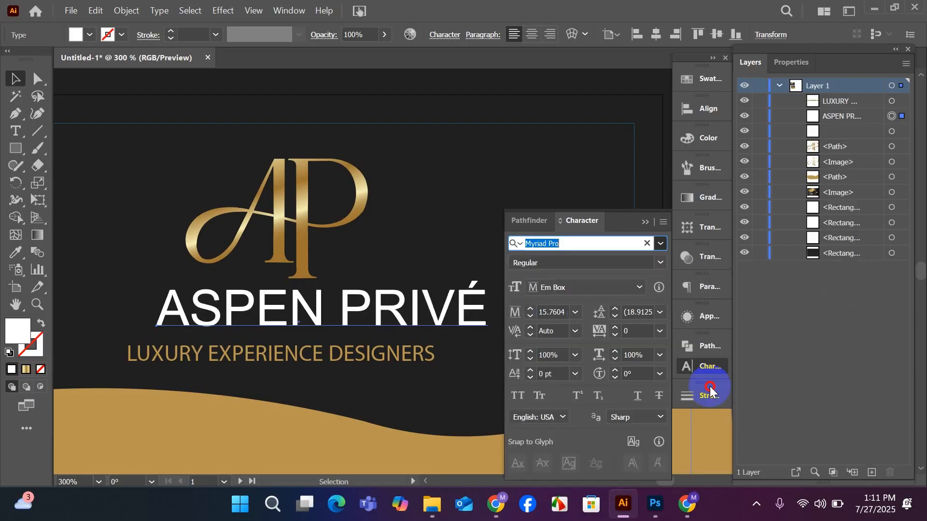
scroll(376, 390, down, 2)
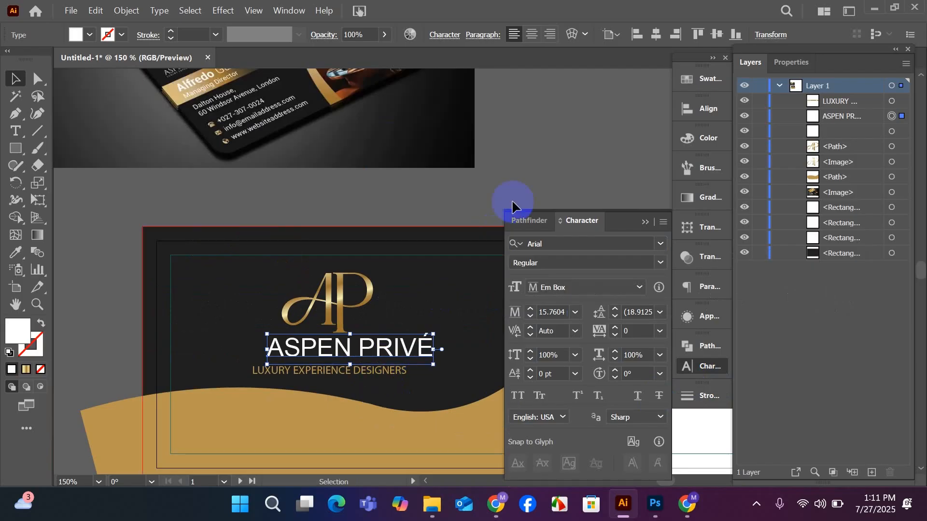
click(568, 186)
click(645, 222)
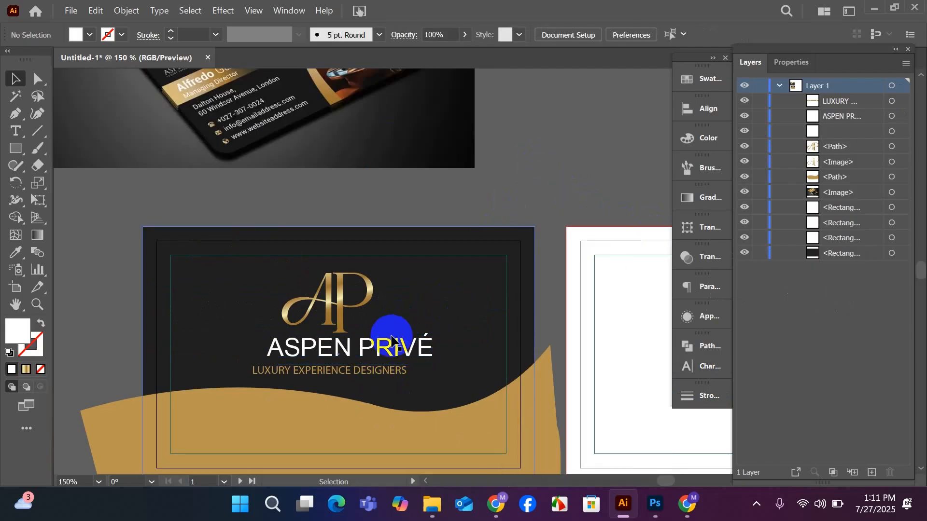
Move "ASPEN PRIVÉ" left so its right end lines up with the tagline's, and deselect it.
drag(386, 351, 361, 353)
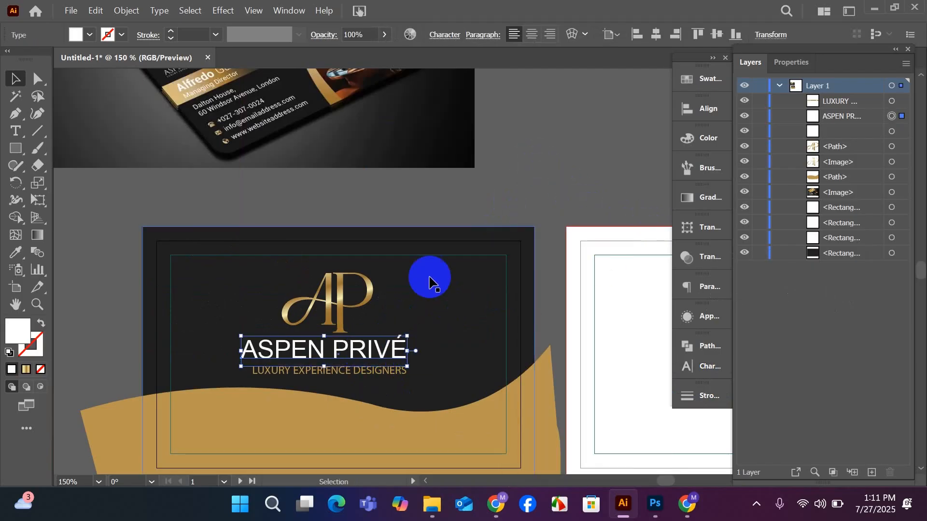
click(550, 169)
scroll(550, 171, down, 2)
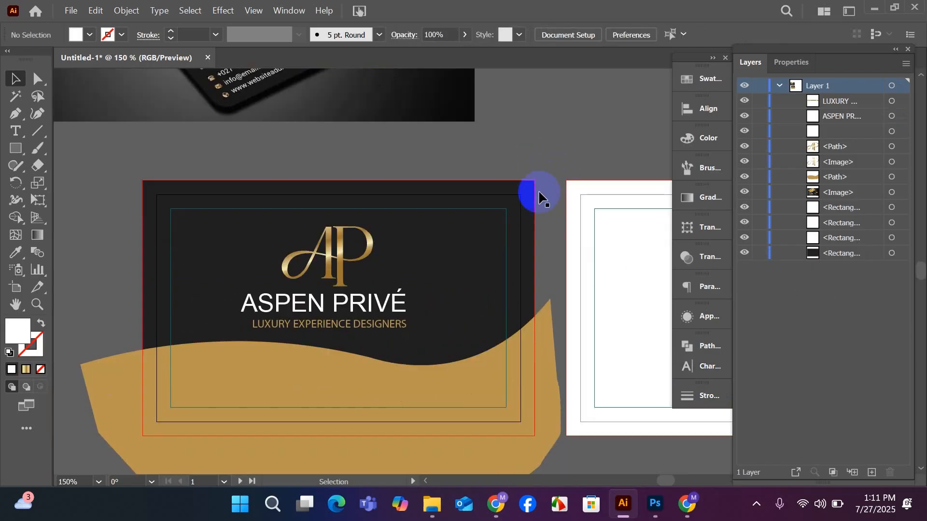
Nudge the tagline, the company name and the AP monogram down slightly to even out their spacing.
click(363, 326)
scroll(362, 331, up, 2)
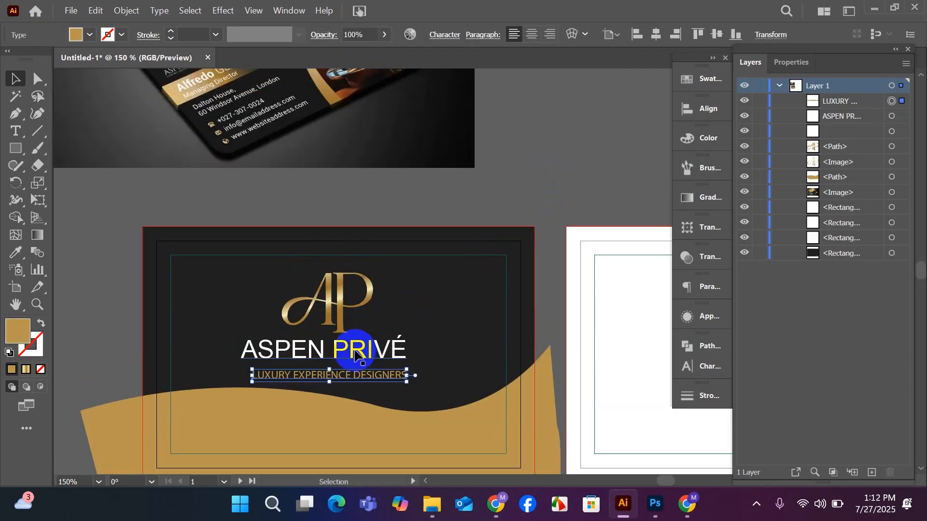
drag(354, 356, 357, 358)
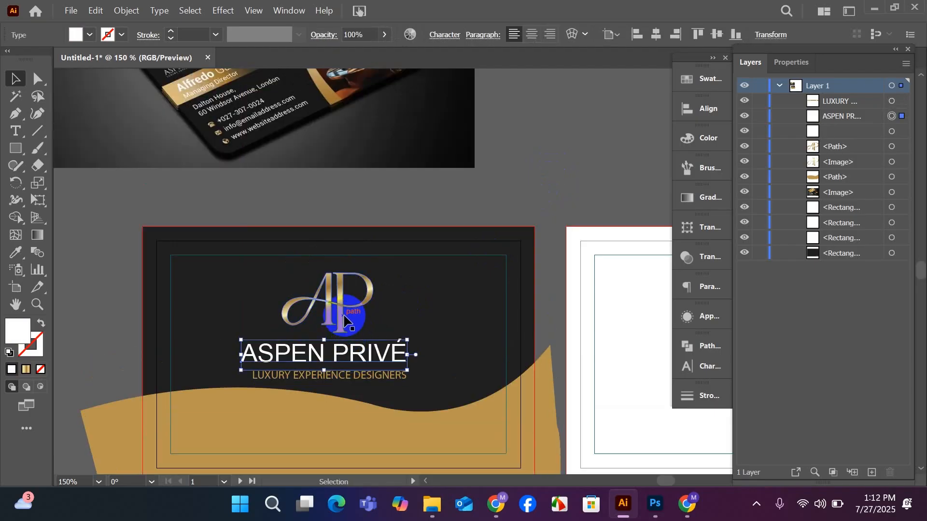
drag(341, 316, 344, 321)
scroll(345, 322, down, 2)
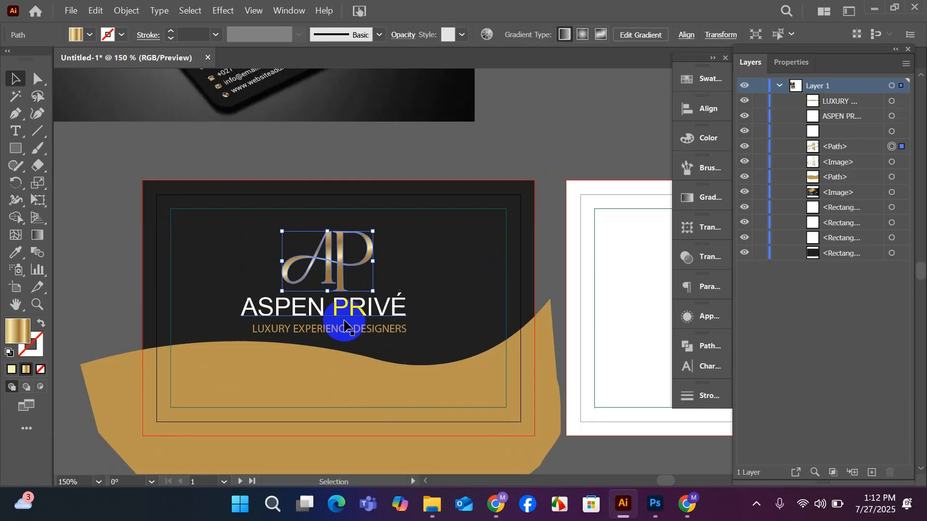
click(515, 146)
Scale "ASPEN PRIVÉ" down slightly and centre it by eye beneath the monogram.
scroll(322, 316, up, 2)
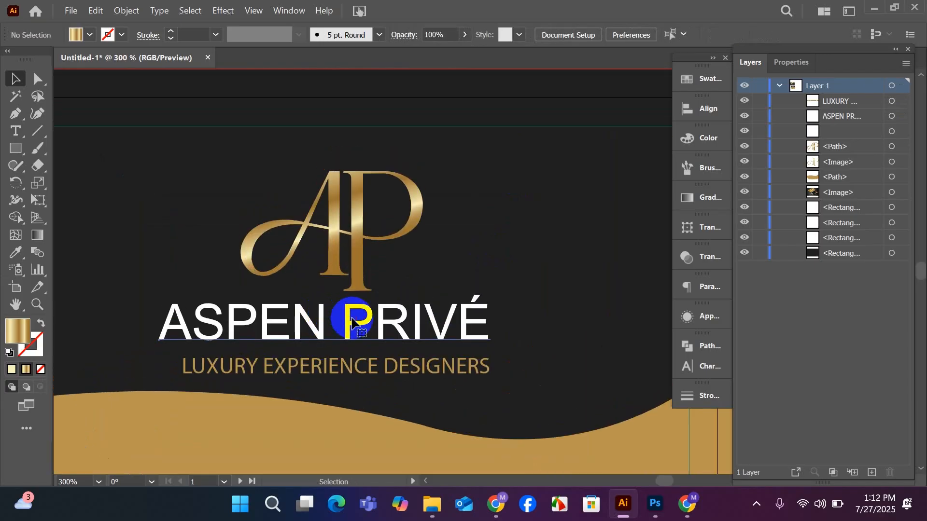
click(352, 321)
drag(493, 328, 467, 330)
drag(392, 332, 419, 342)
Enlarge the tagline slightly and position it just beneath "ASPEN PRIVÉ", a little wider than the name.
scroll(394, 327, down, 2)
click(422, 356)
click(486, 340)
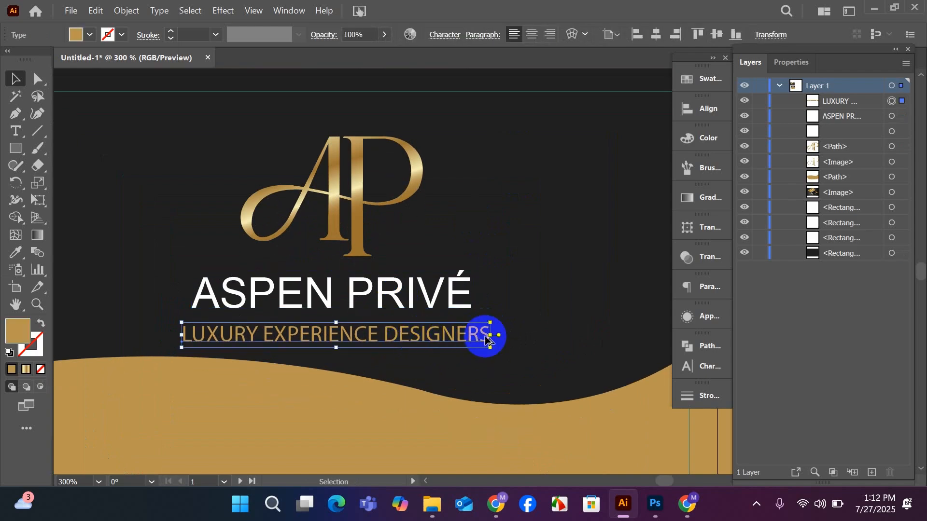
Align the monogram, company name and tagline to one another by their horizontal centres and close the Align panel.
click(358, 244)
shift+click(367, 290)
shift+click(368, 333)
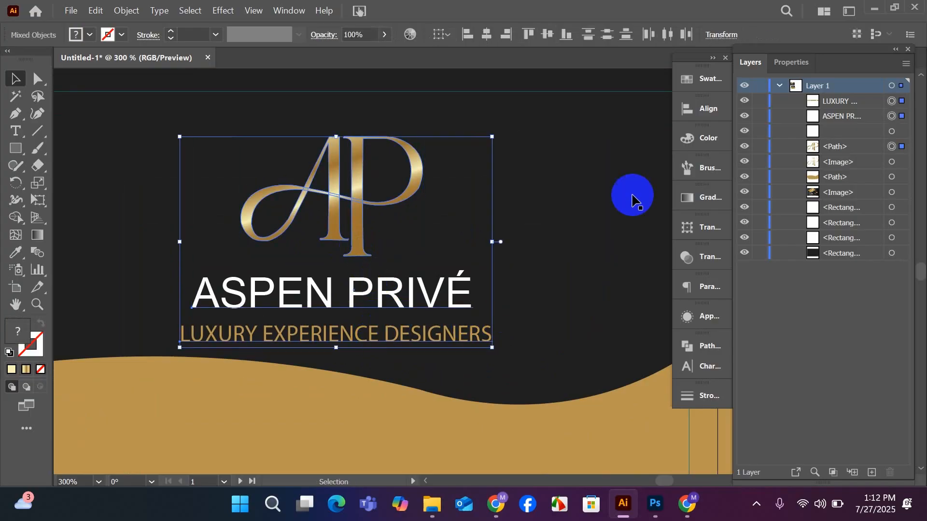
click(699, 110)
click(534, 141)
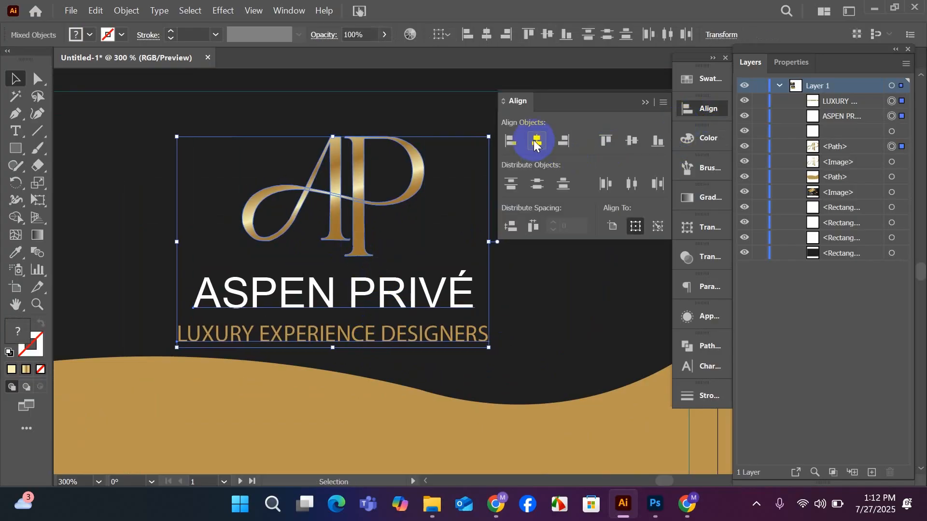
click(645, 102)
click(534, 265)
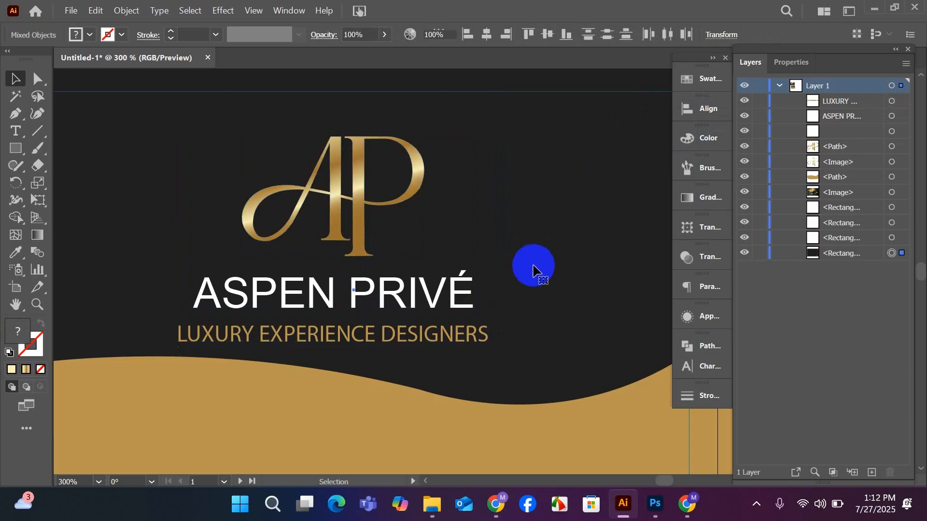
Deselect the artwork and compare the whole dark front card with the contact details on the reference mockup's back card.
scroll(375, 321, down, 2)
click(468, 153)
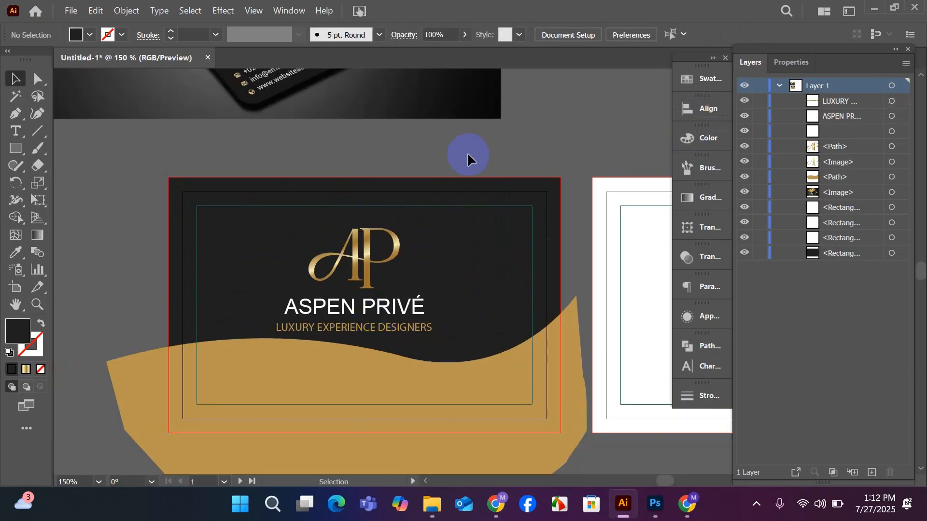
scroll(462, 183, up, 1)
scroll(449, 207, down, 1)
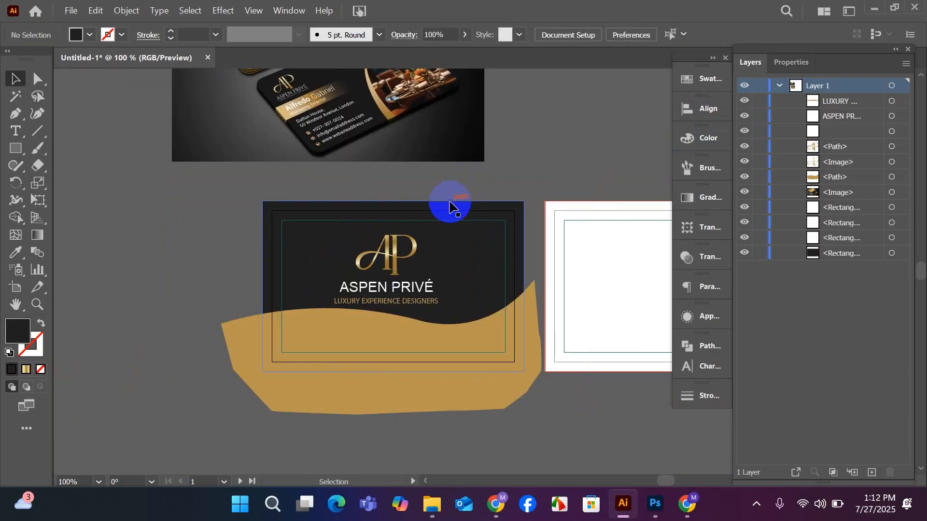
scroll(449, 205, down, 1)
drag(464, 364, 367, 408)
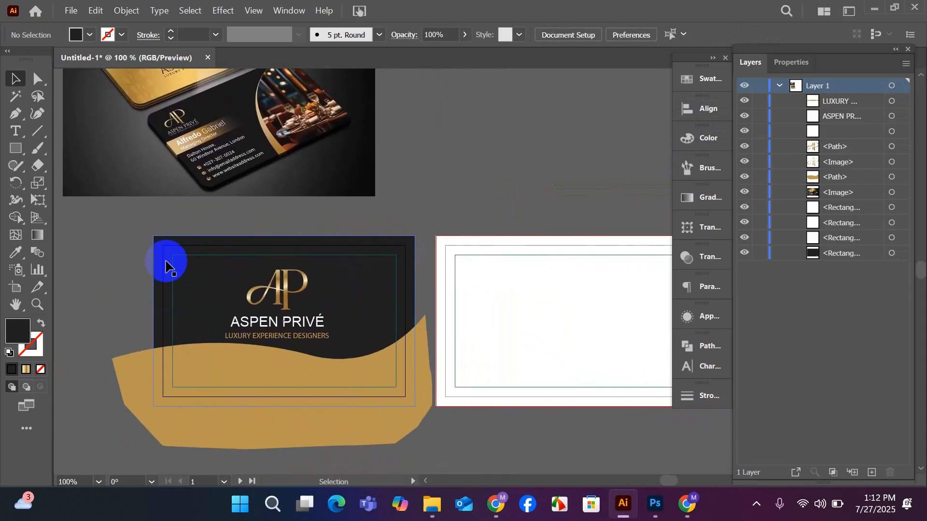
scroll(174, 196, up, 3)
scroll(213, 209, up, 1)
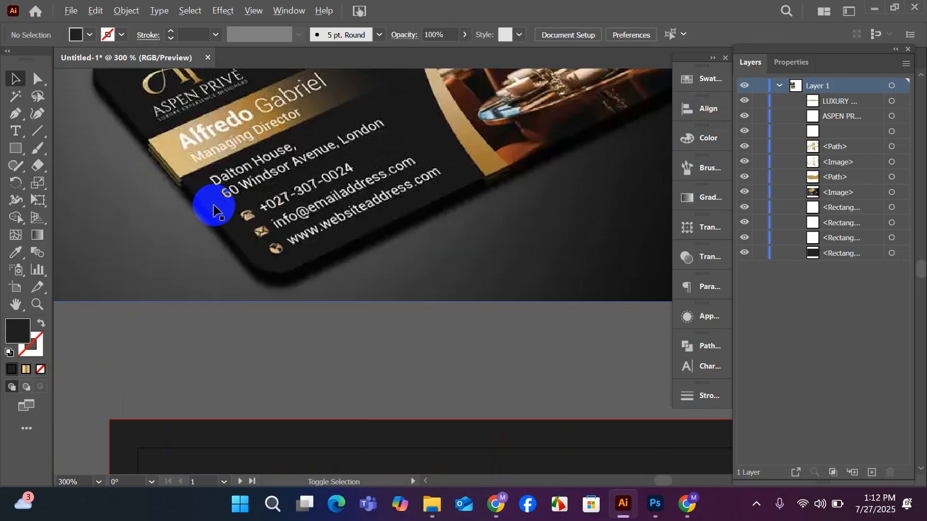
scroll(213, 208, down, 2)
scroll(214, 209, down, 1)
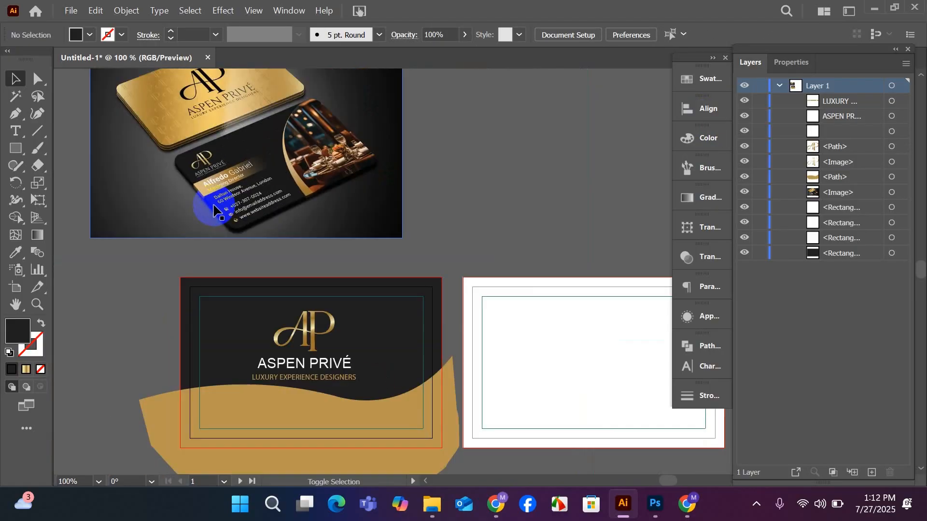
scroll(216, 205, down, 3)
Fill the blank white second card's background with the dark colour sampled from the first card, then deselect it.
drag(429, 373, 335, 408)
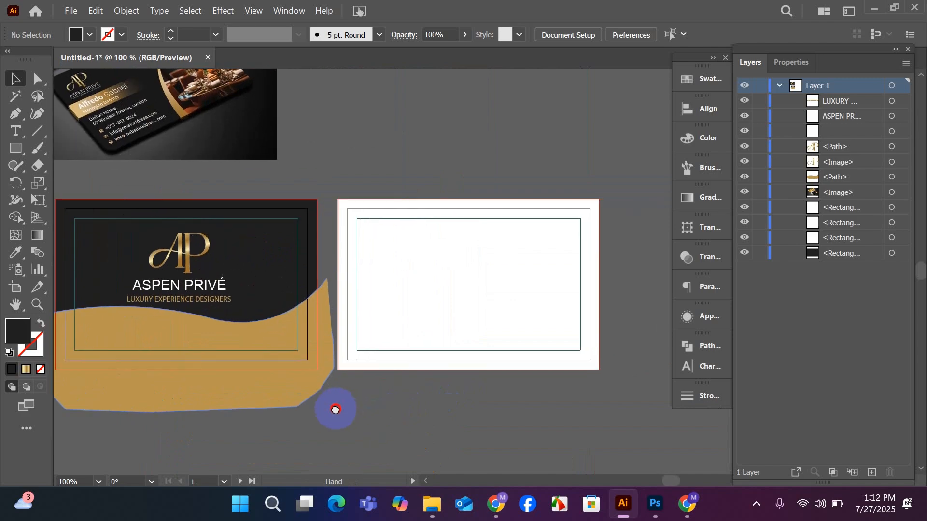
click(515, 274)
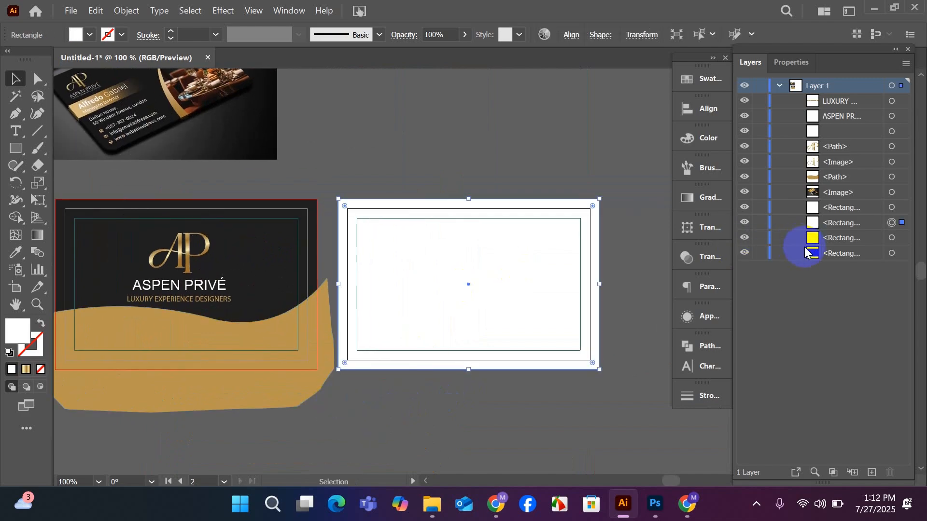
click(12, 257)
click(269, 258)
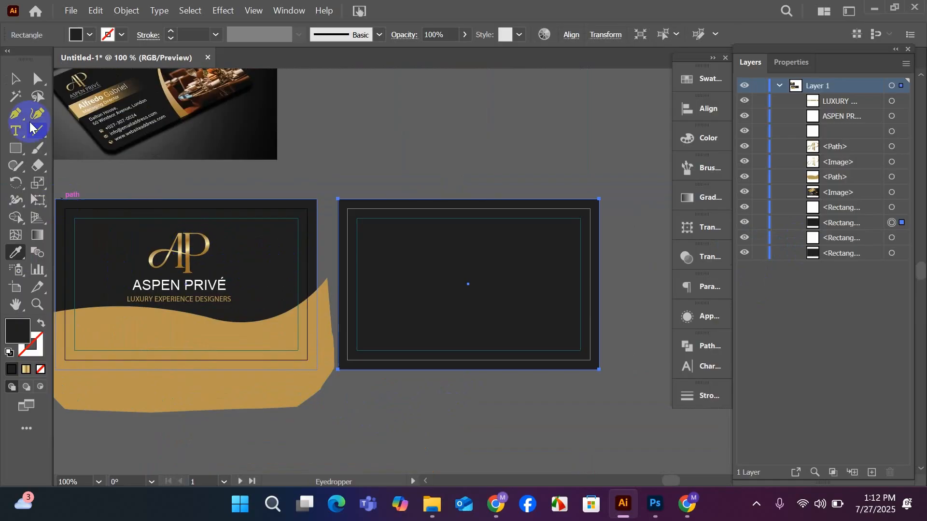
click(14, 78)
click(313, 143)
Switch to Chrome and open the entries of the "Design Exclusive Luxury Business Card" contest on Freelancer.
scroll(314, 143, up, 1)
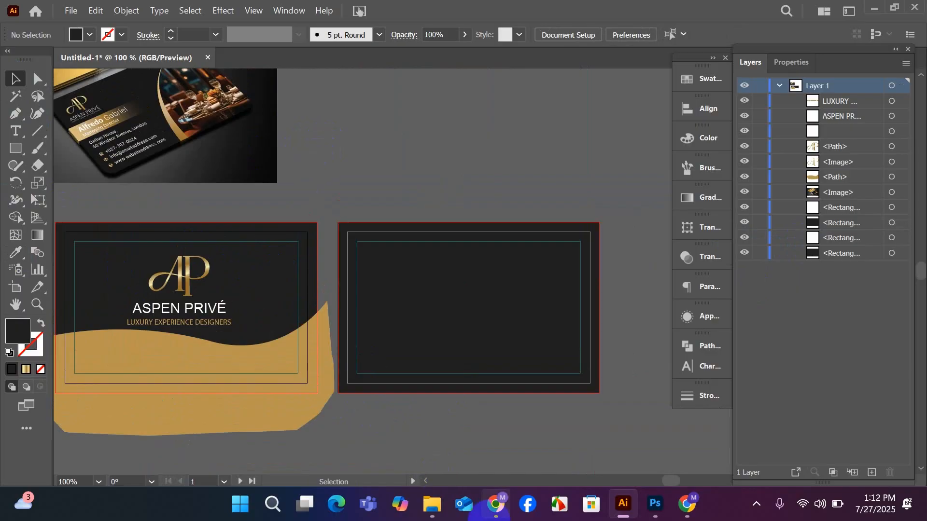
mouse_move(494, 504)
click(470, 437)
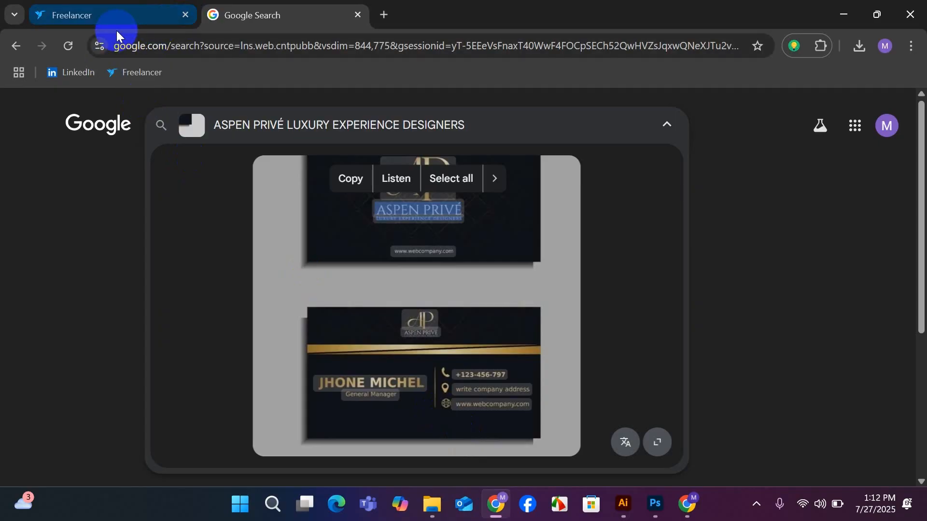
click(122, 15)
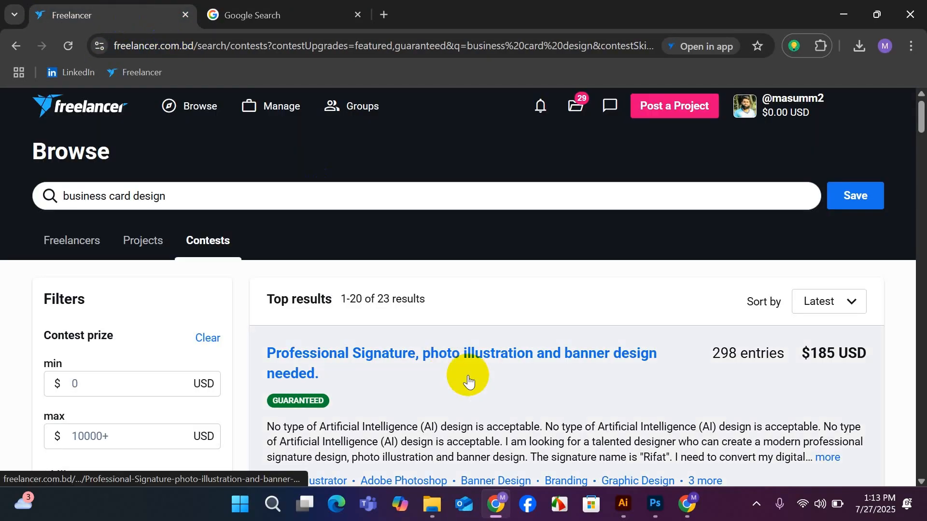
scroll(589, 376, down, 9)
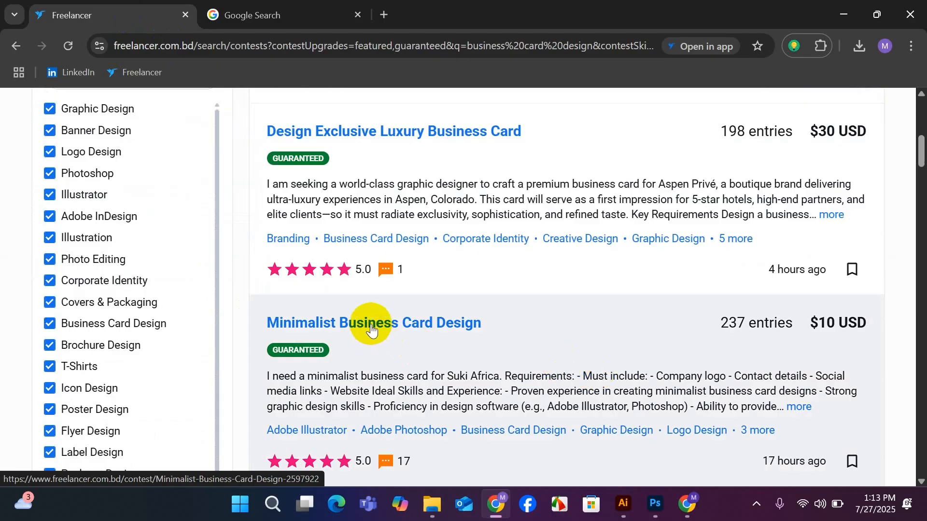
click(363, 133)
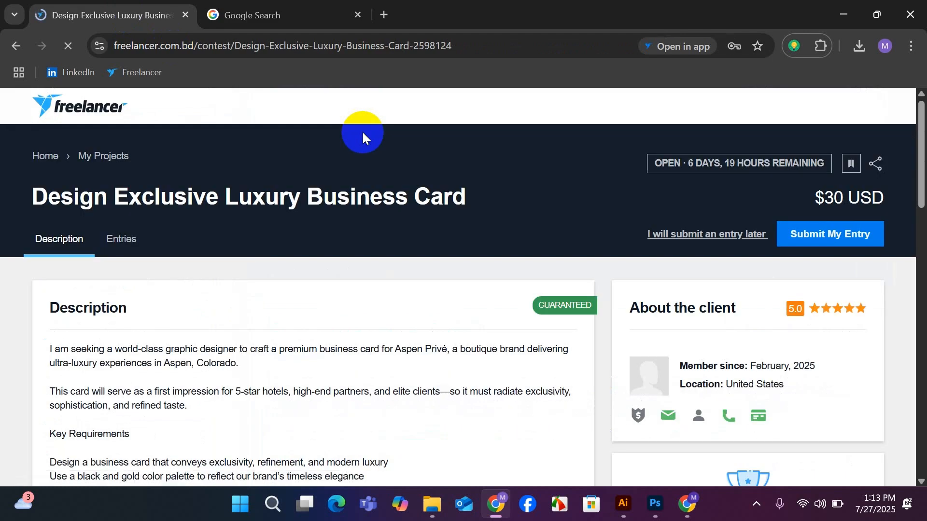
click(119, 240)
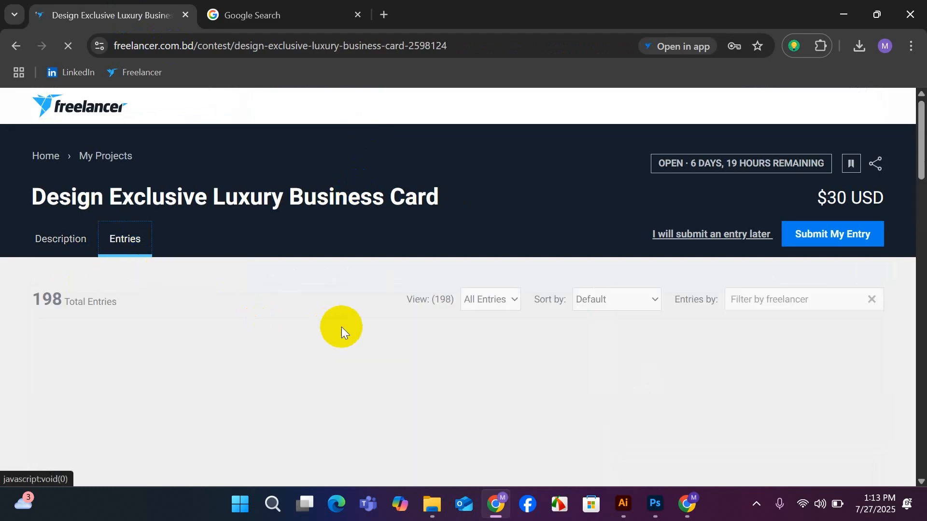
Examine the front and back card layouts among the newest contest entries.
scroll(355, 314, down, 4)
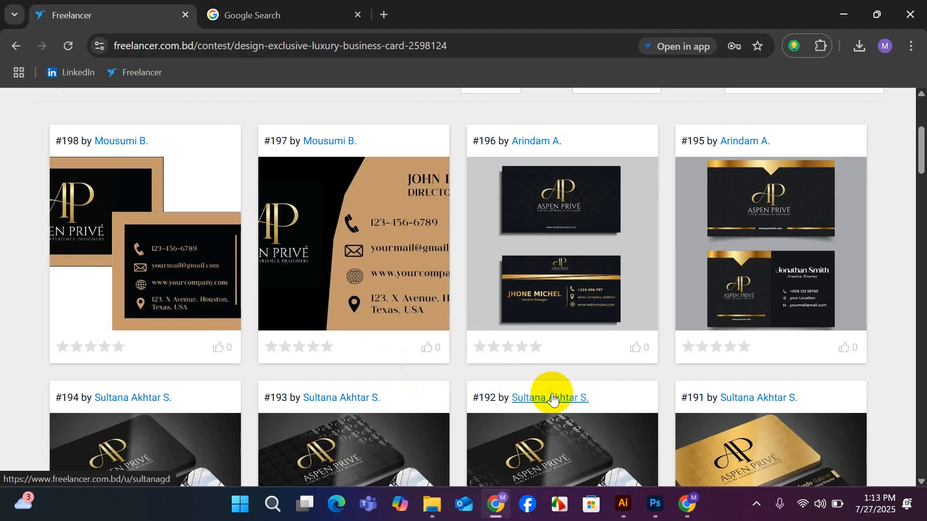
scroll(553, 395, down, 3)
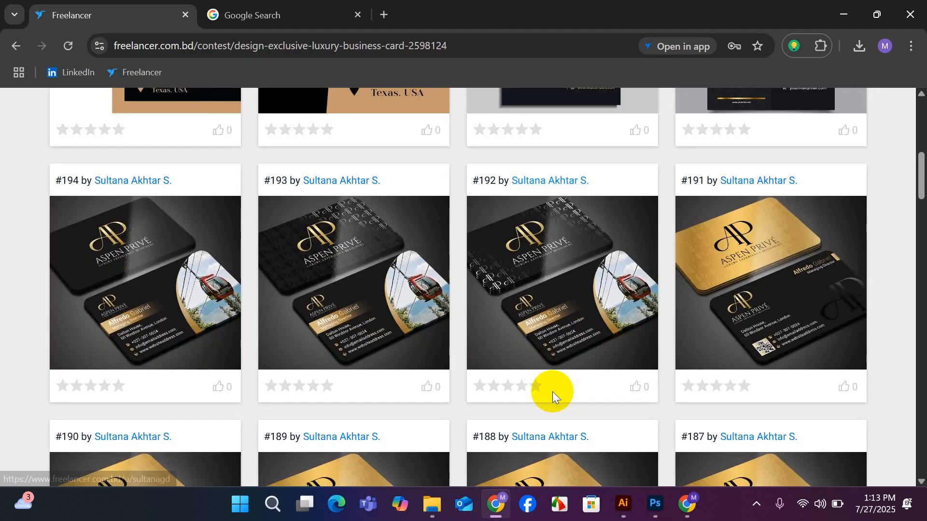
scroll(552, 392, up, 3)
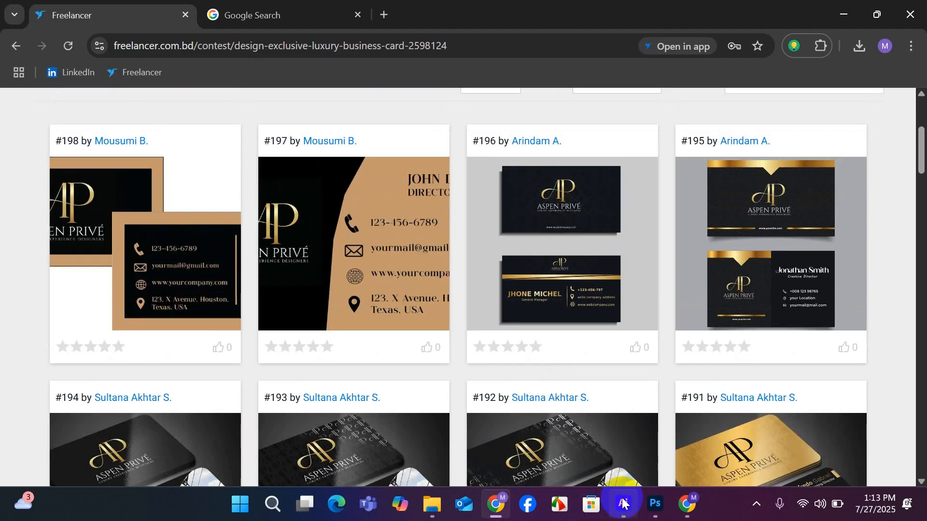
Return to Illustrator and examine the name banner, contact lines and photo area on the reference mockup's black card.
click(587, 419)
scroll(385, 411, up, 1)
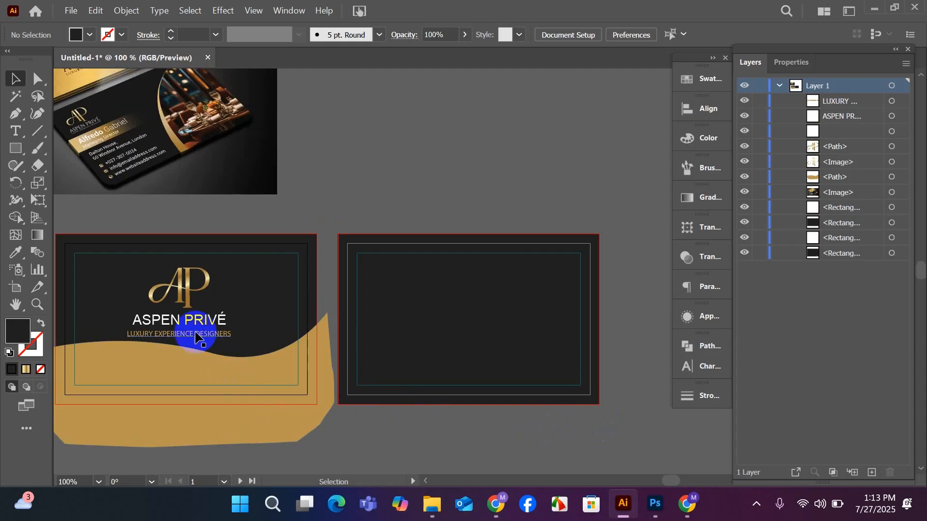
scroll(85, 198, up, 4)
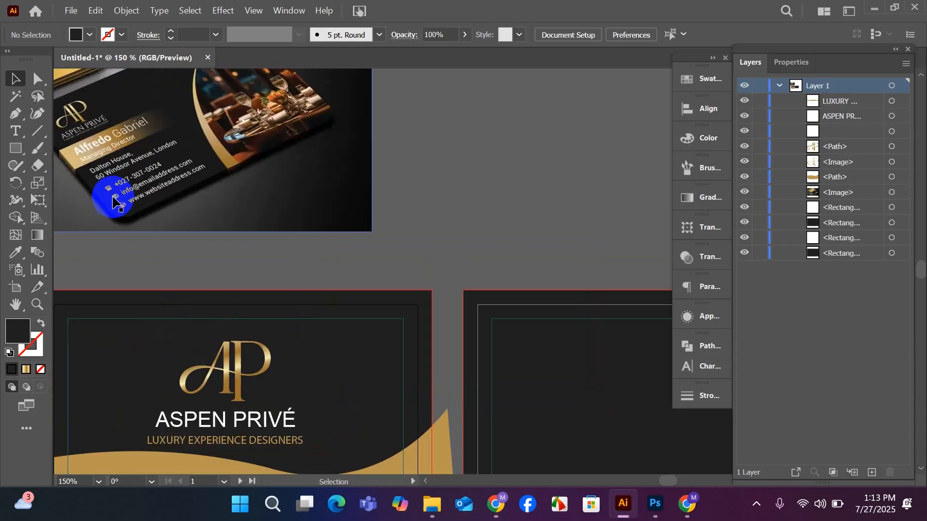
scroll(118, 202, down, 1)
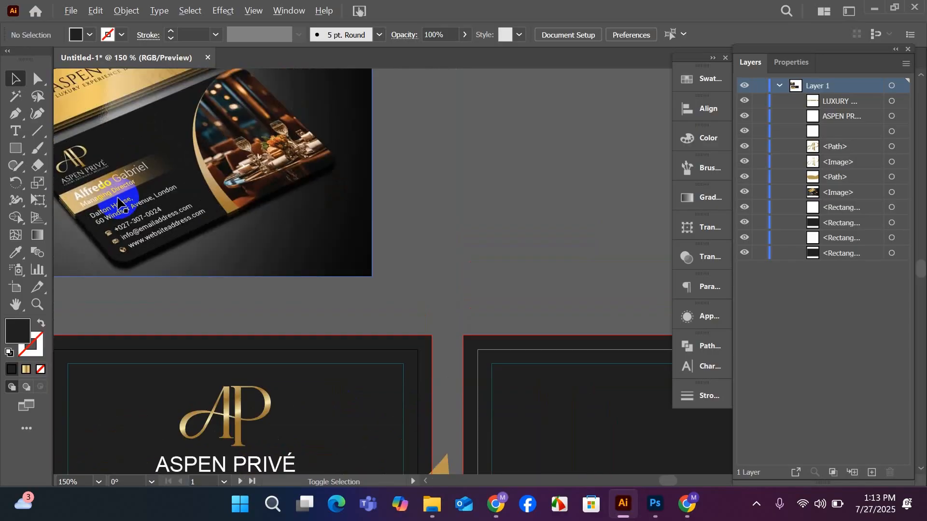
scroll(119, 202, down, 2)
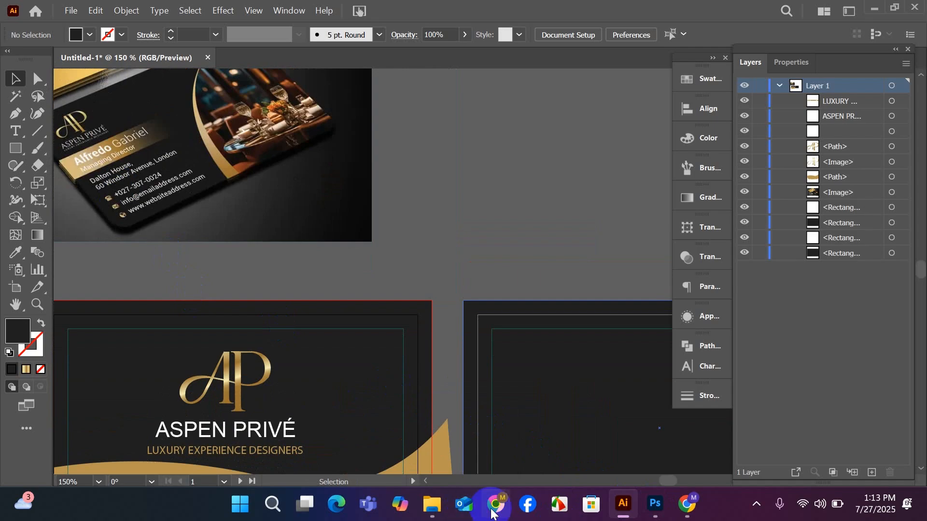
Switch back to Chrome, dismiss the project notification and review the first page of contest entries for card layout variations.
mouse_move(493, 513)
click(486, 410)
scroll(329, 315, down, 1)
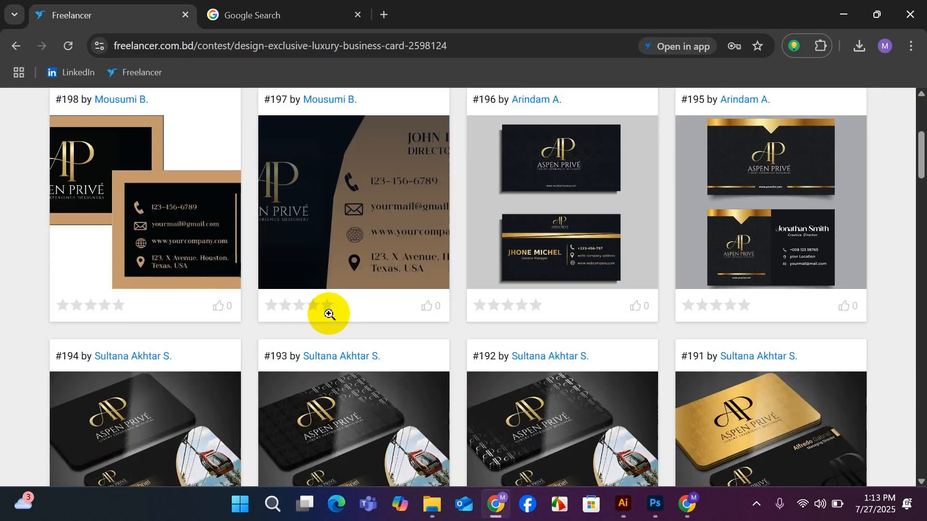
scroll(329, 315, down, 4)
scroll(364, 375, up, 5)
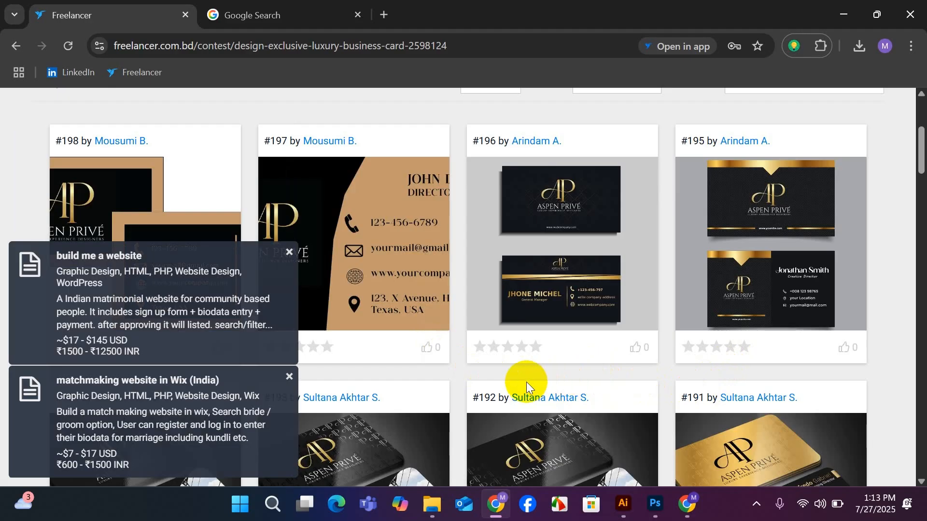
scroll(526, 381, down, 3)
scroll(526, 382, down, 3)
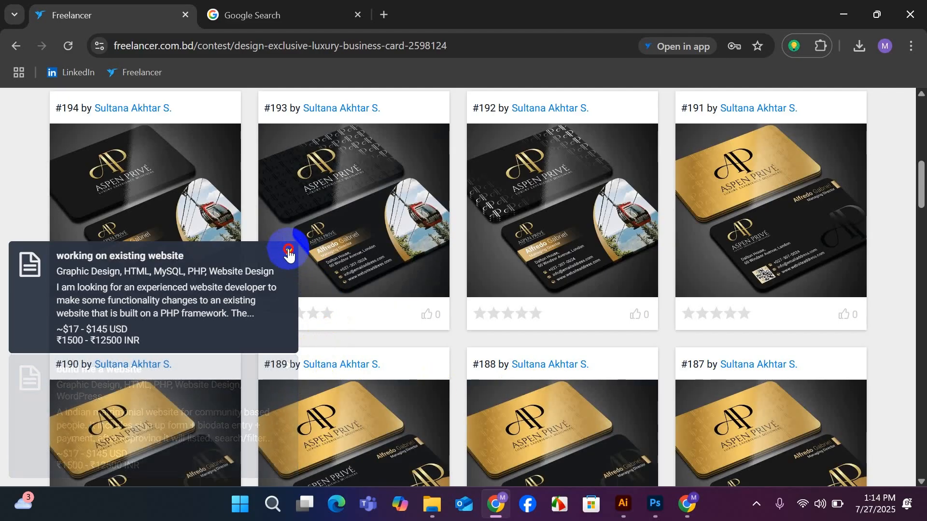
click(289, 252)
scroll(295, 396, up, 4)
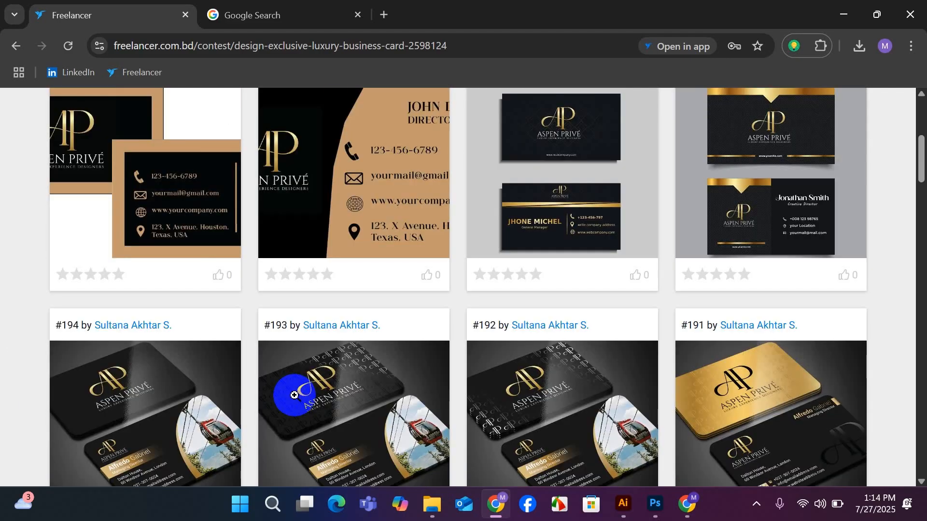
scroll(295, 395, down, 4)
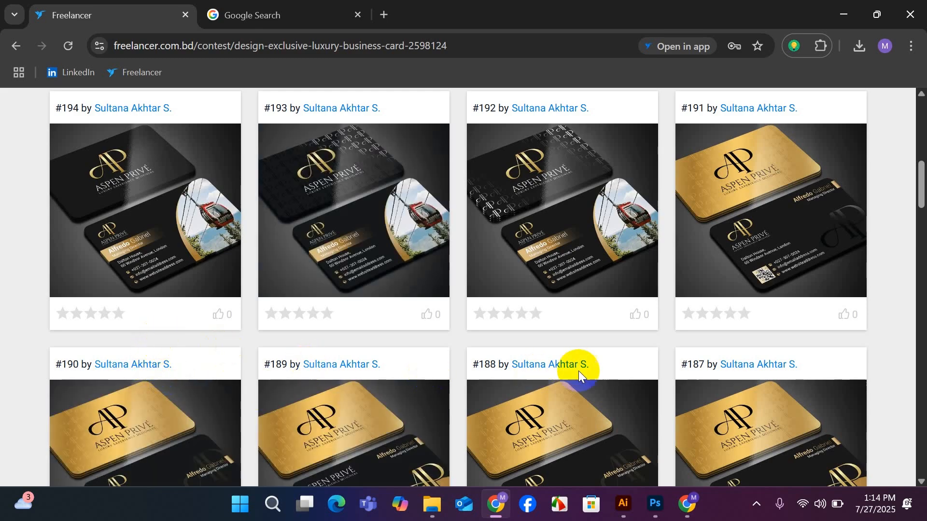
scroll(642, 365, down, 4)
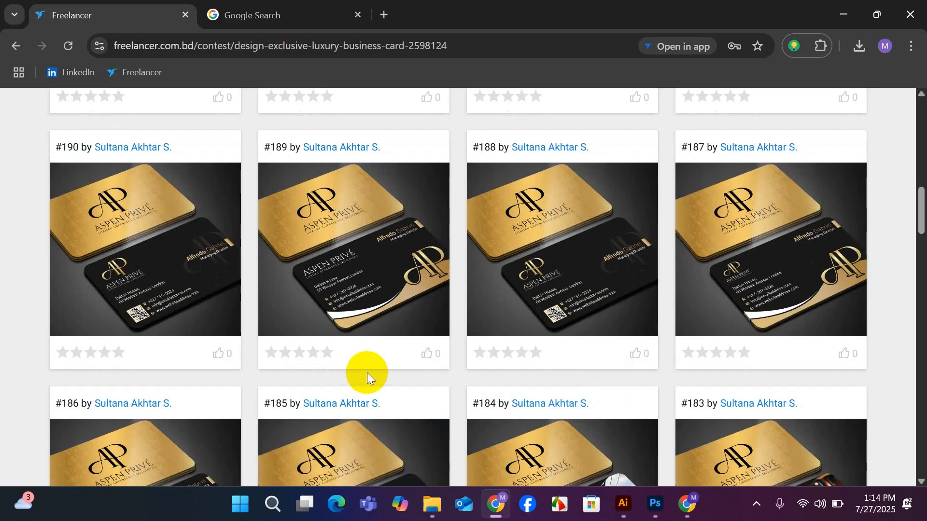
scroll(367, 371, down, 9)
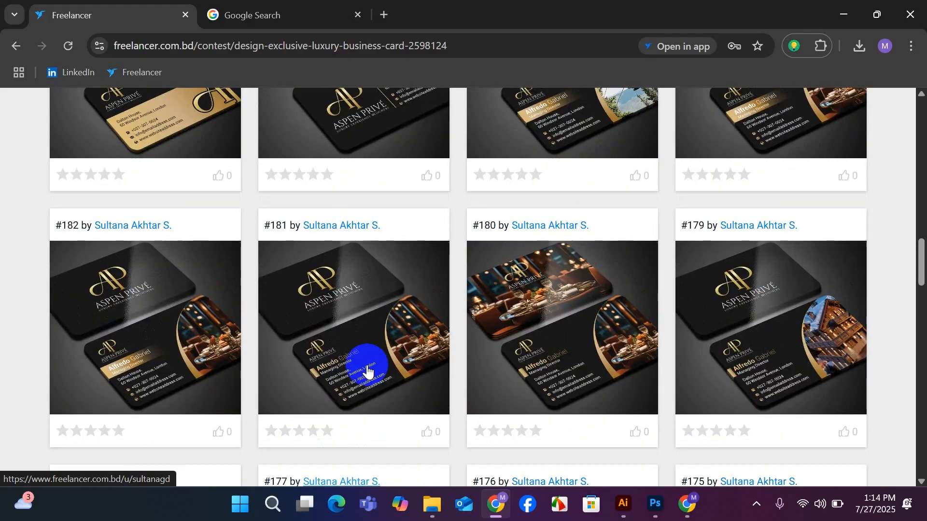
scroll(367, 367, down, 13)
scroll(367, 367, up, 6)
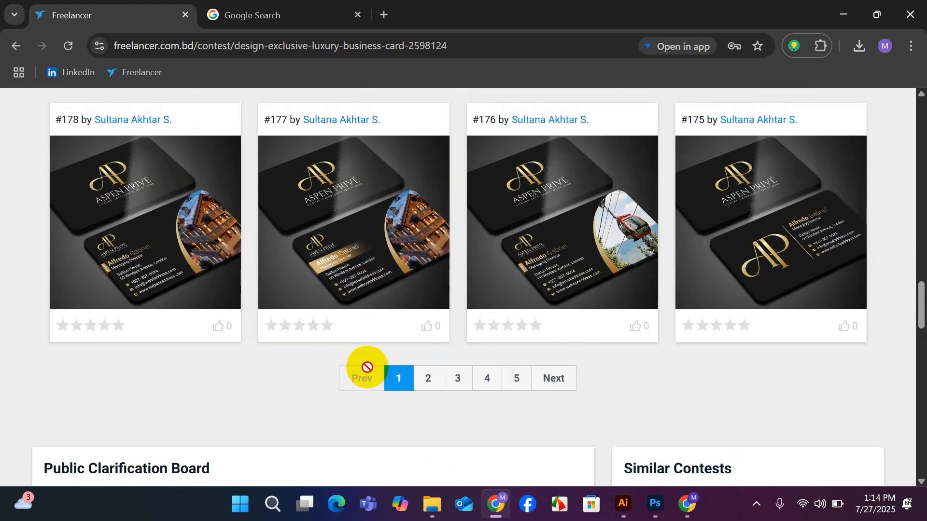
scroll(367, 367, up, 20)
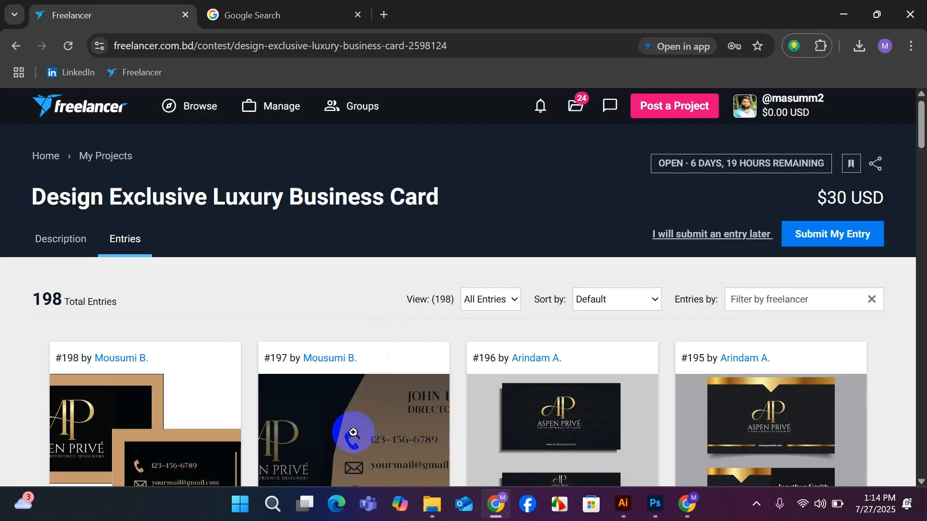
scroll(200, 405, down, 6)
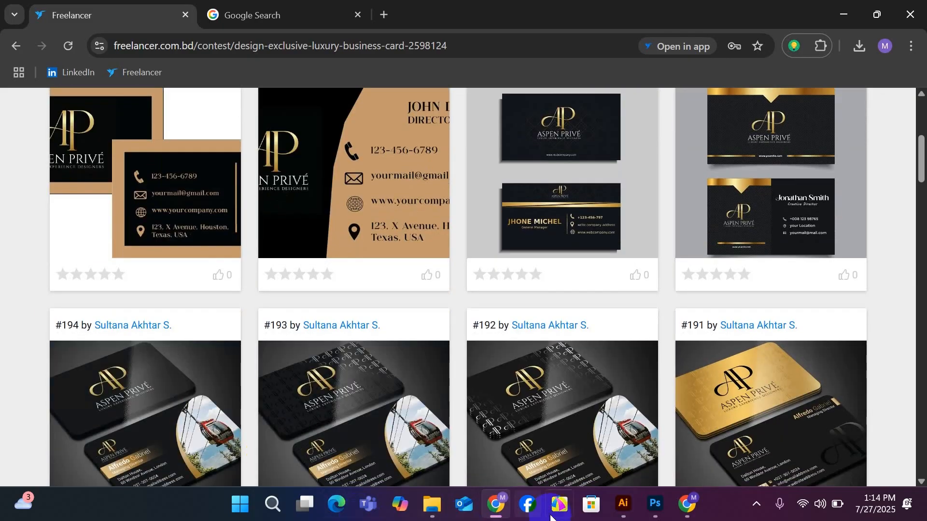
Return to Illustrator and view both dark cards together with the reference mockup above them.
mouse_move(614, 502)
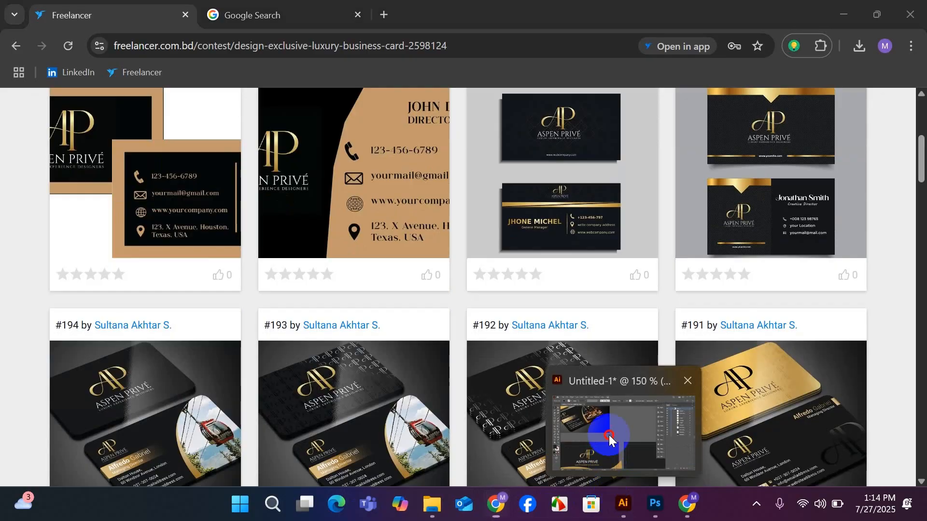
click(600, 435)
scroll(379, 352, down, 1)
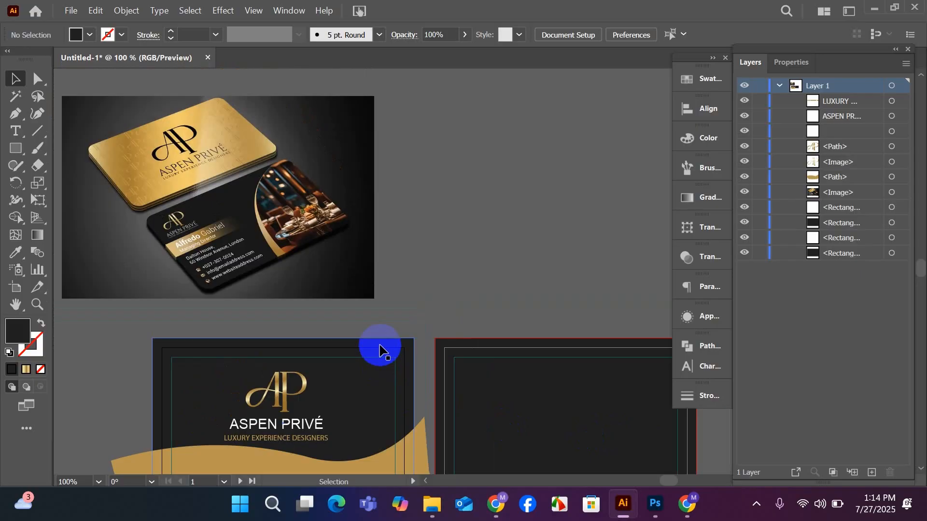
scroll(379, 348, down, 1)
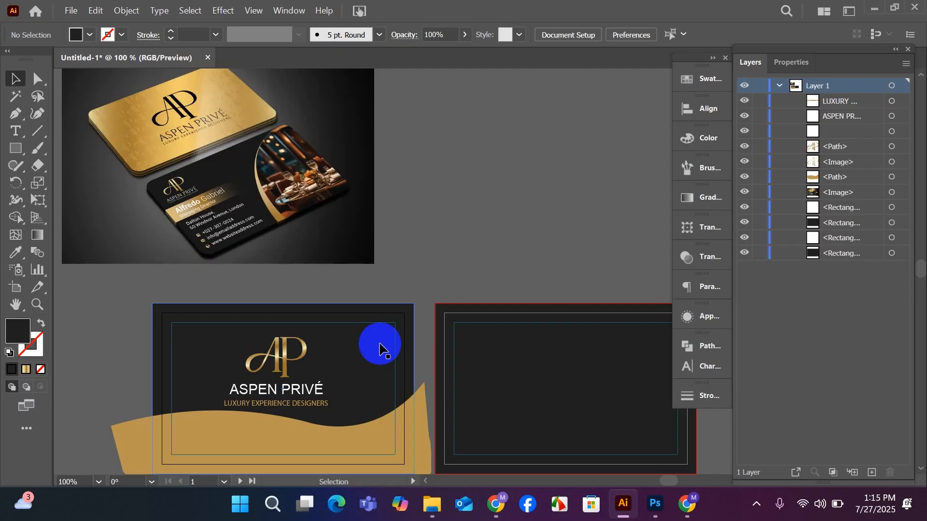
scroll(380, 349, down, 1)
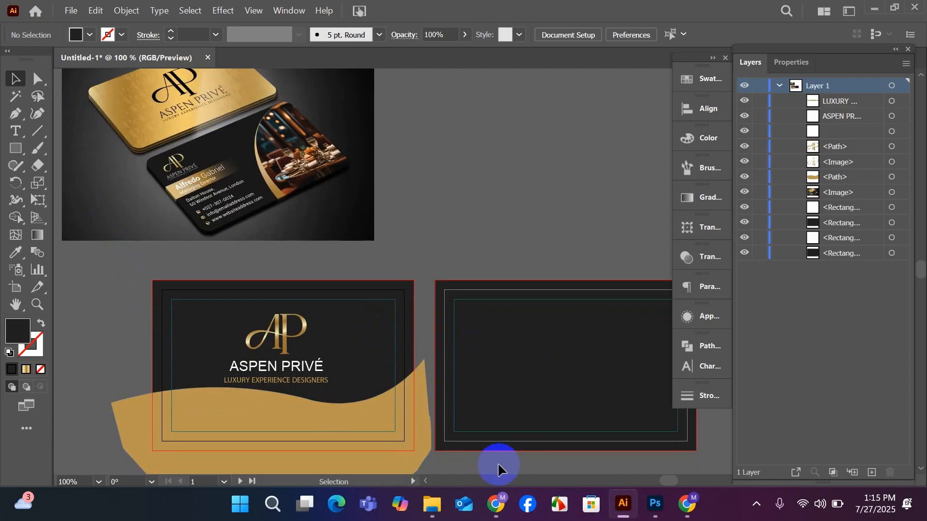
Duplicate the front card's gold wave shape and place the copy over the upper part of the blank back card.
drag(497, 466, 451, 395)
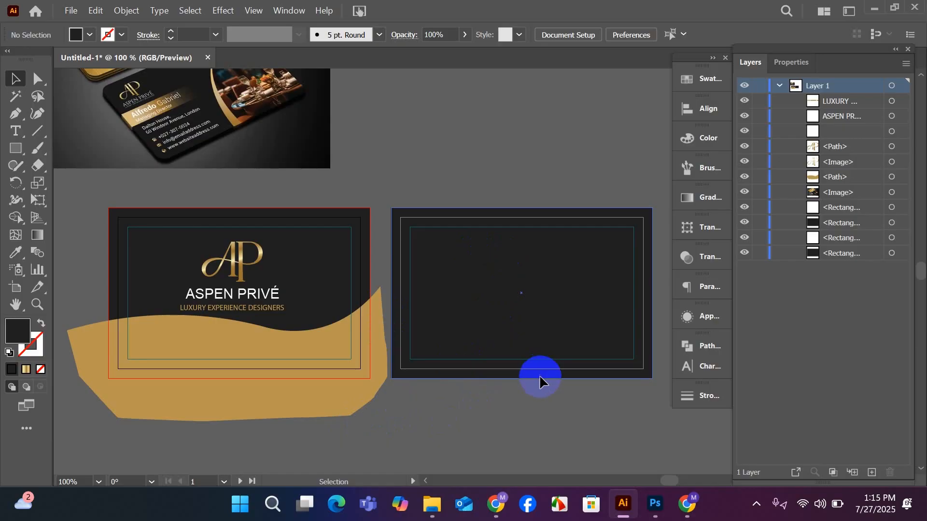
drag(569, 433, 523, 428)
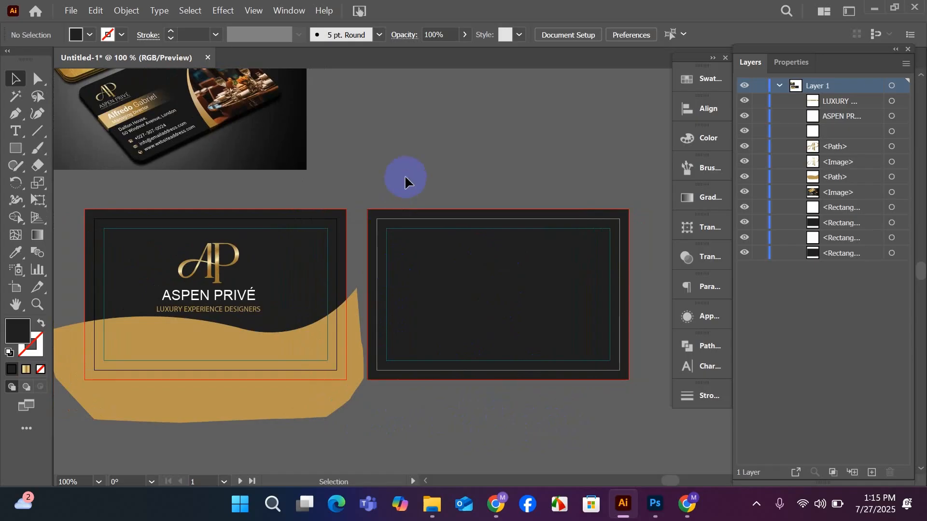
scroll(396, 200, down, 1)
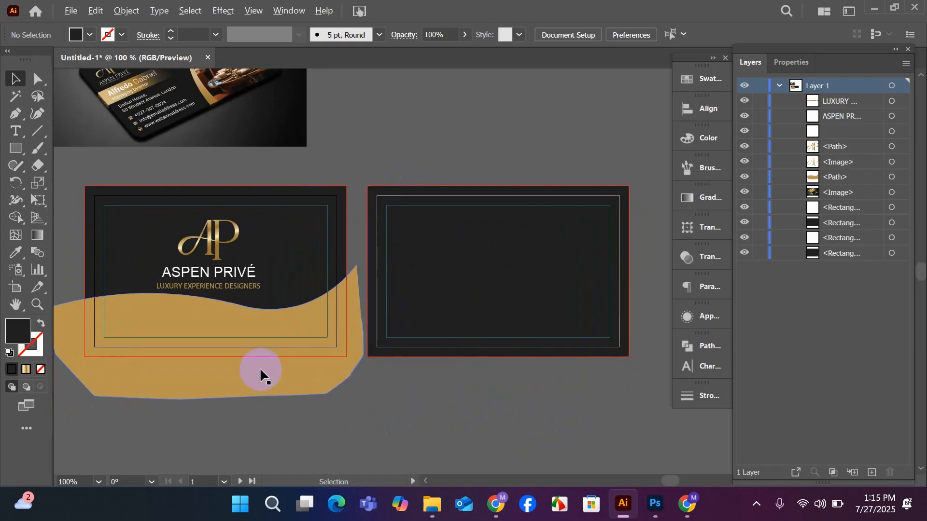
drag(263, 375, 517, 242)
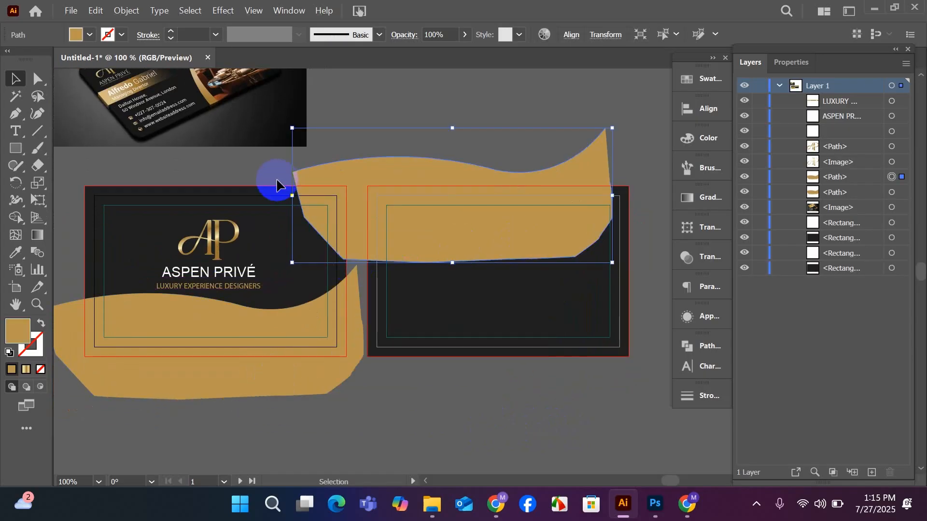
Rotate the copied gold wave upside down and position it so its curve runs across the upper part of the back card.
drag(289, 123, 631, 263)
drag(473, 222, 524, 212)
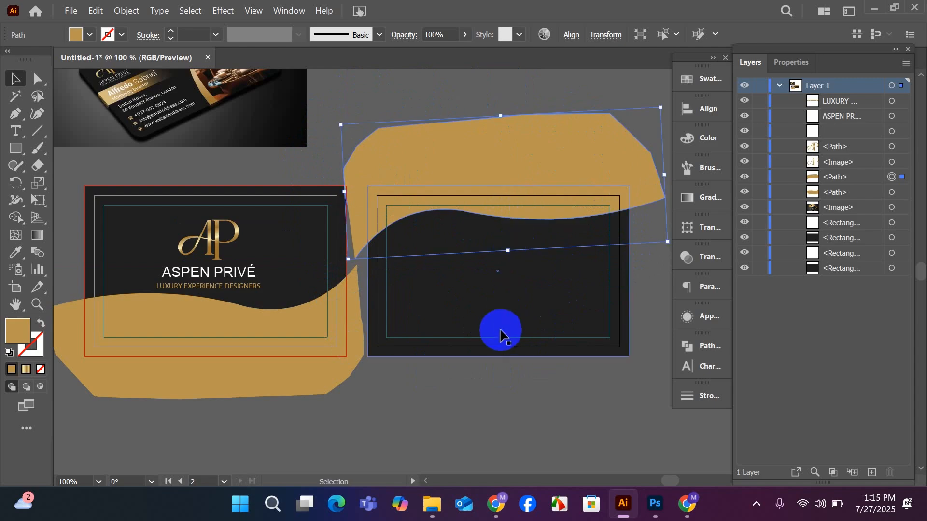
drag(501, 331, 457, 337)
drag(475, 226, 478, 222)
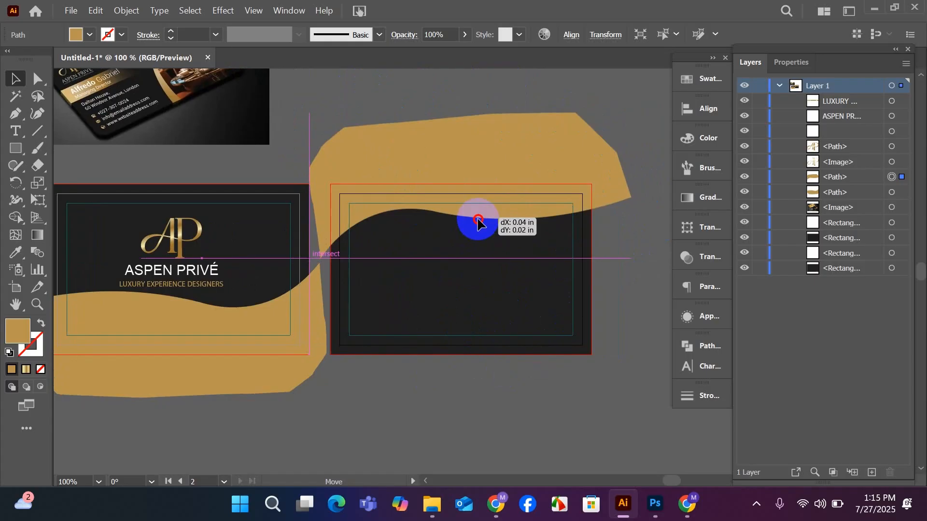
drag(479, 223, 478, 224)
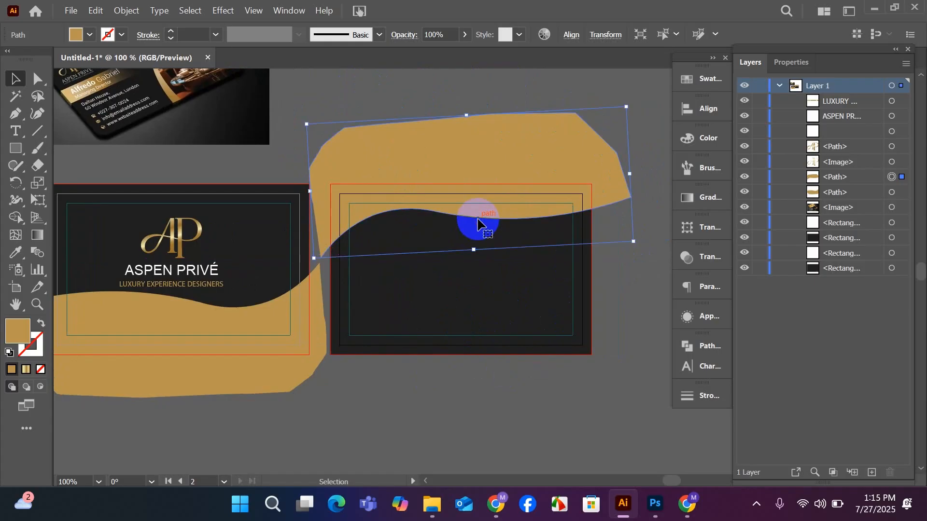
click(457, 416)
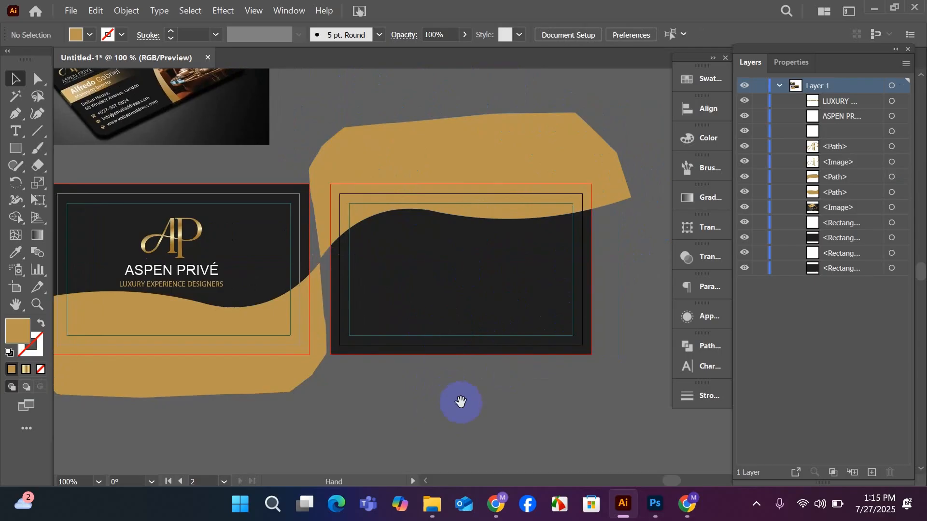
Shift the front card's gold wave slightly down and to the left.
drag(459, 403, 511, 408)
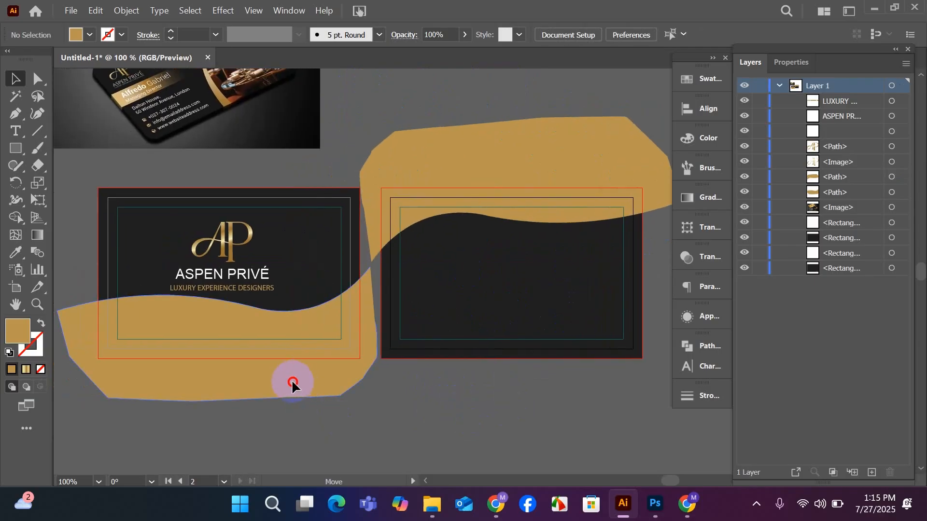
drag(292, 385, 290, 387)
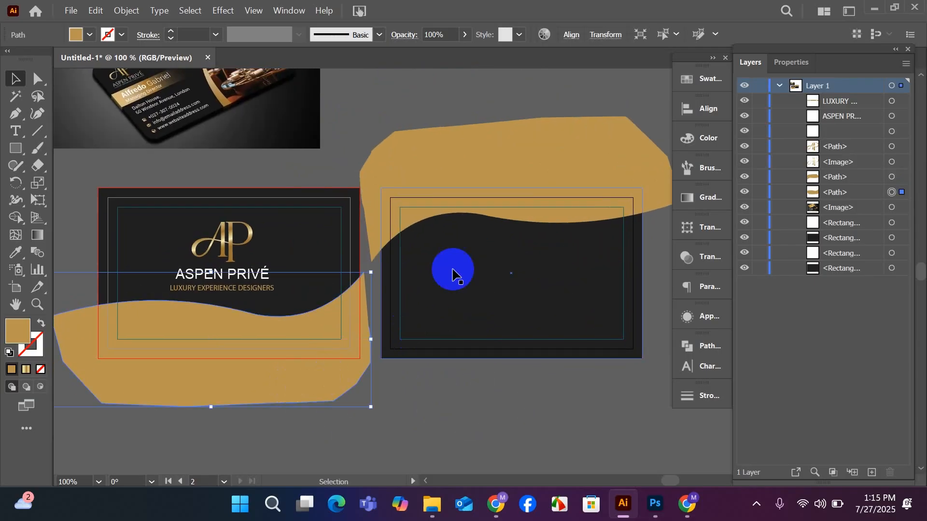
scroll(559, 207, up, 1)
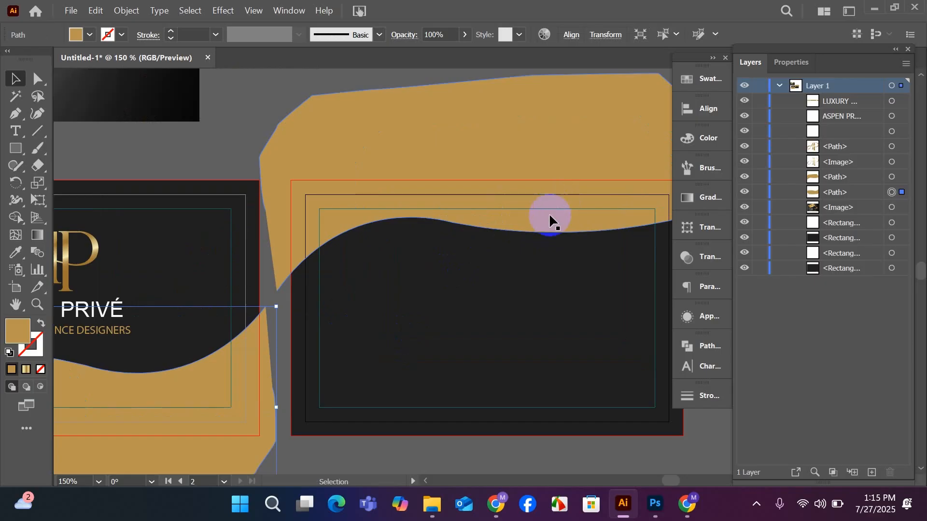
key(space)
drag(526, 227, 496, 231)
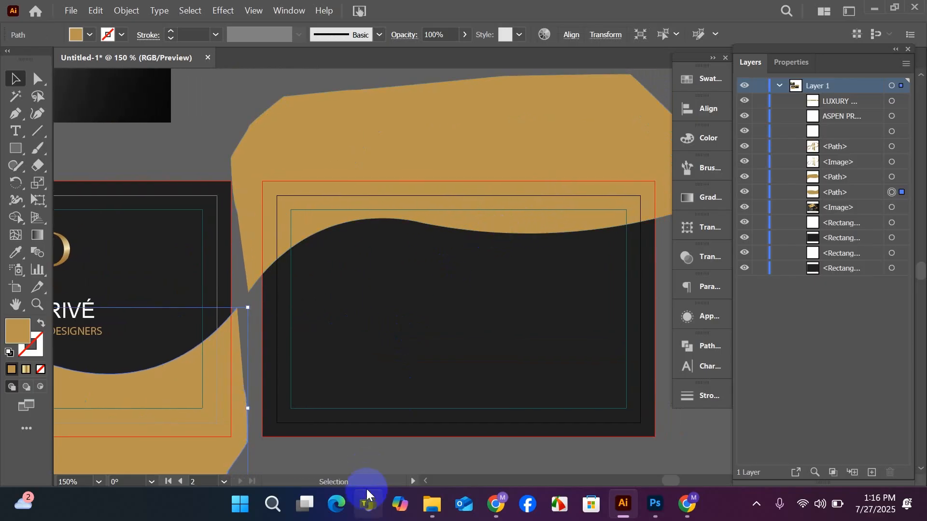
click(358, 451)
Duplicate the back card's gold wave slightly lower and fill the rear copy white to form a thin edge along the curve.
scroll(357, 452, down, 1)
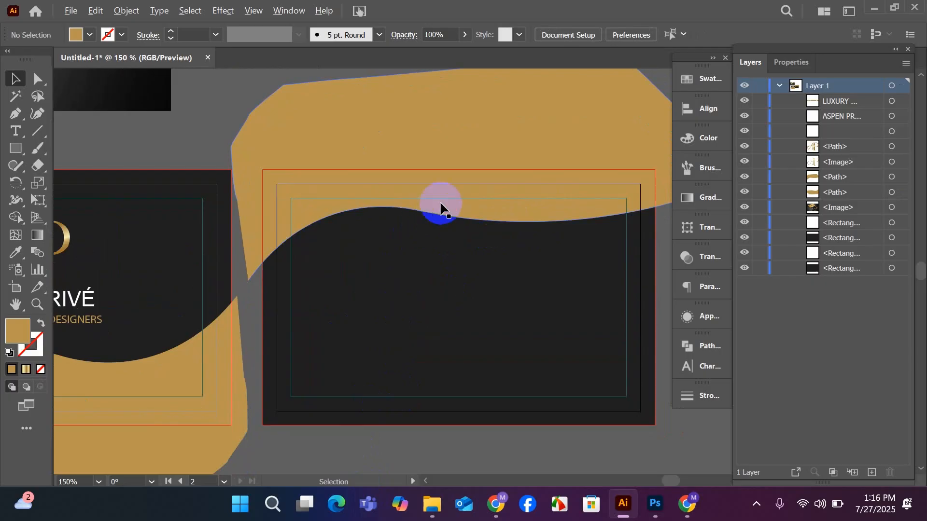
drag(441, 208, 441, 213)
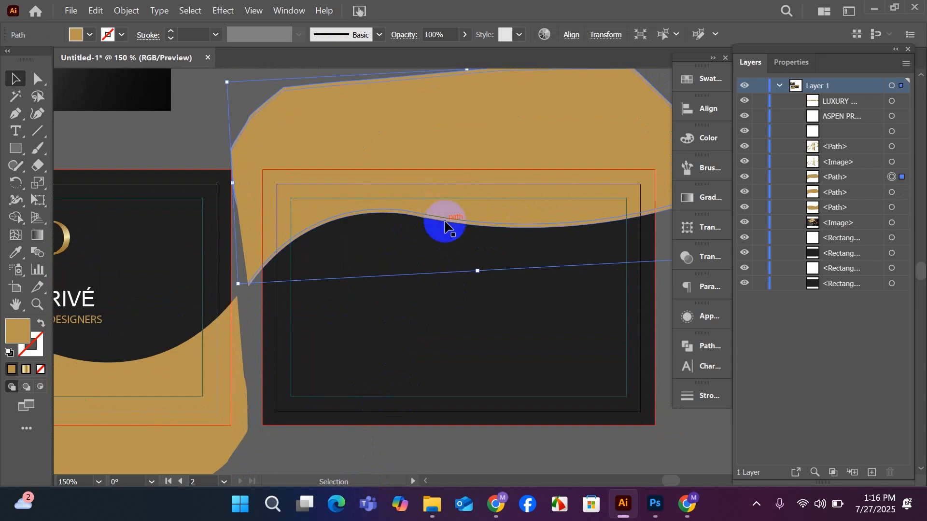
click(444, 223)
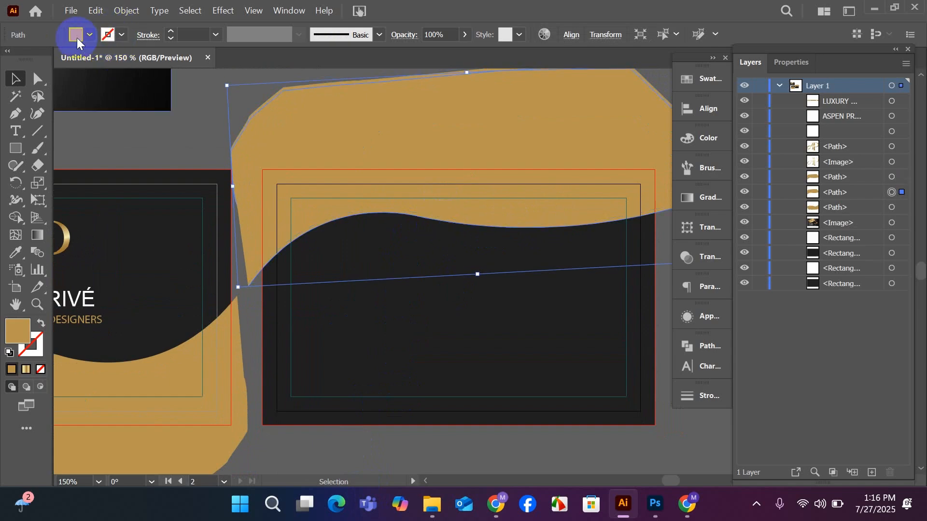
click(76, 35)
click(30, 57)
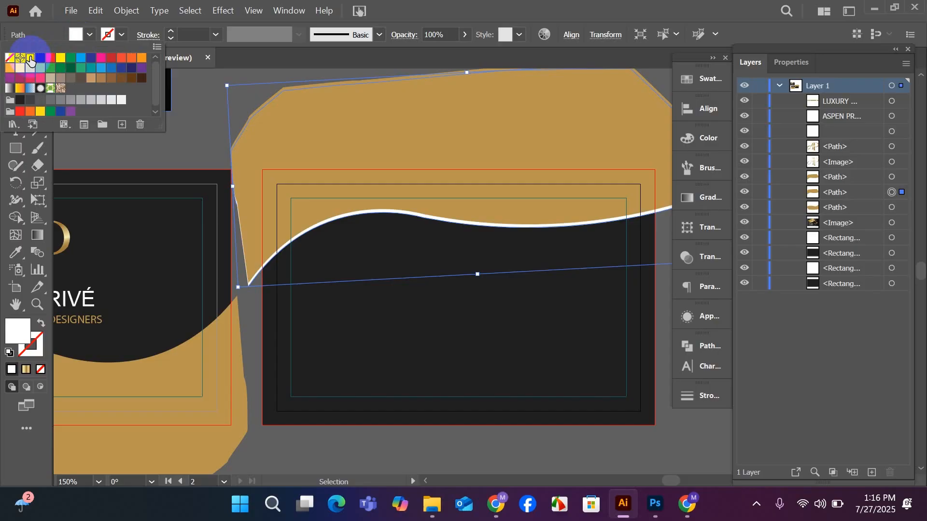
click(164, 153)
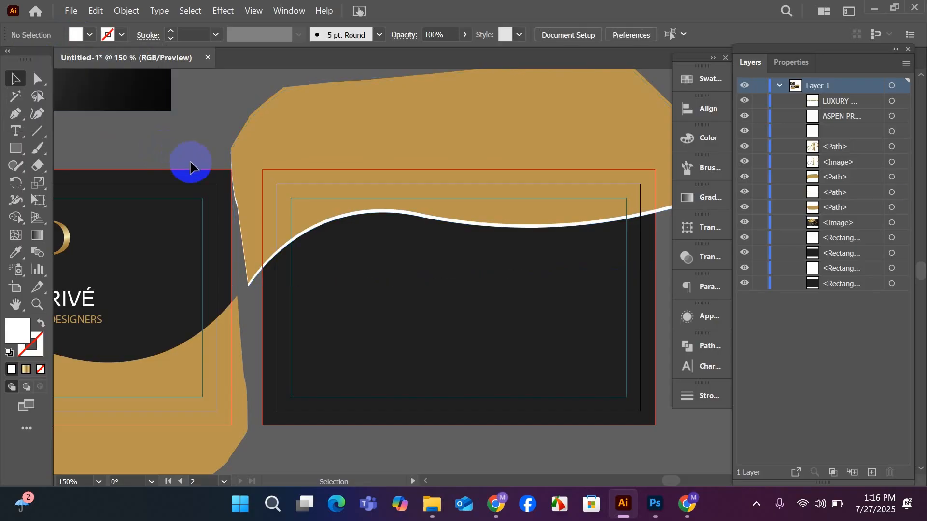
Duplicate the front card's gold wave slightly lower and fill the rear copy white to form a white edge along the curve.
scroll(189, 165, down, 2)
drag(296, 326, 484, 372)
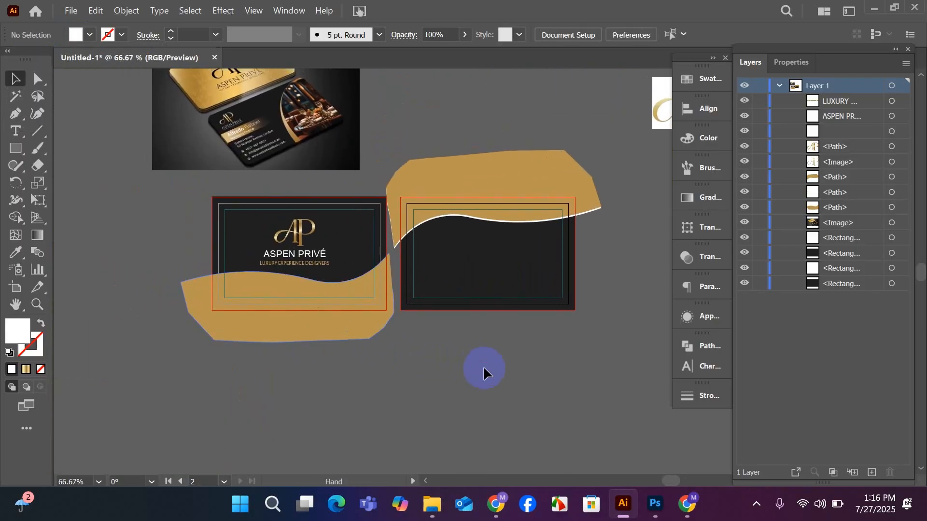
scroll(318, 338, up, 1)
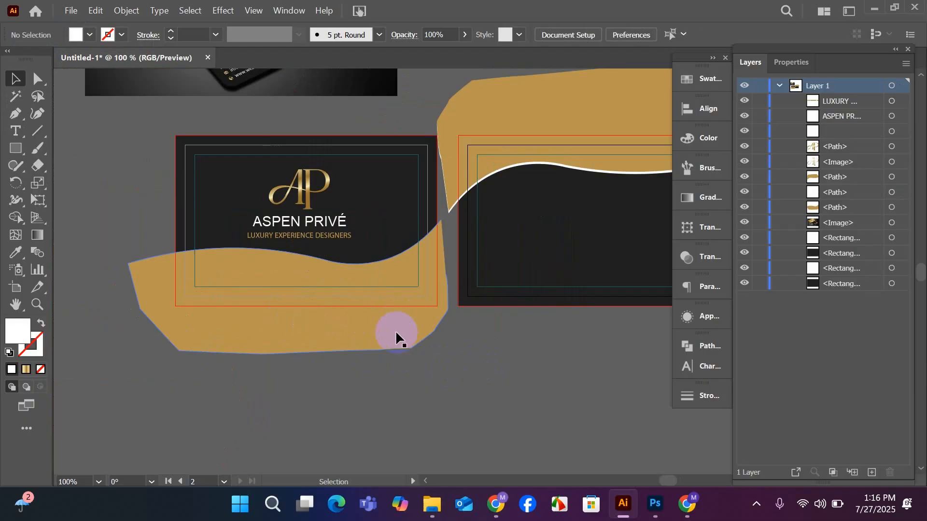
drag(393, 336, 355, 357)
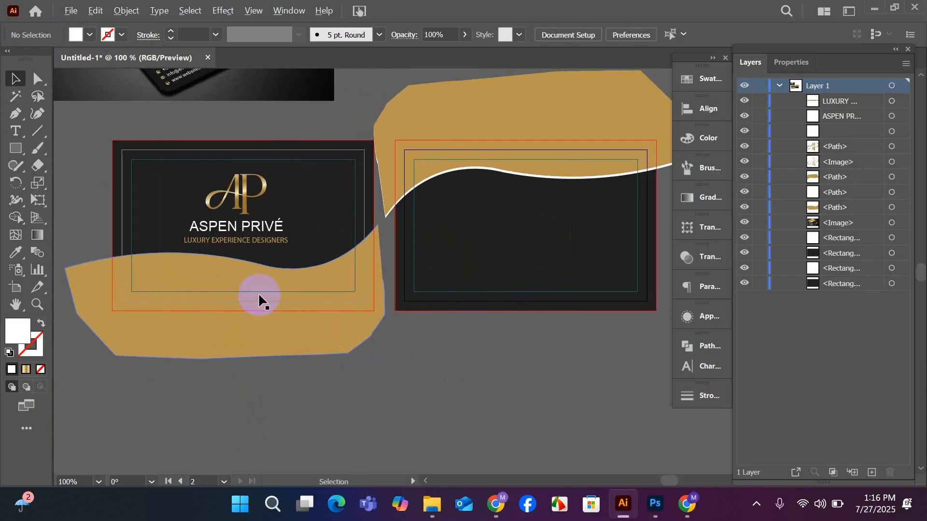
drag(259, 291, 258, 292)
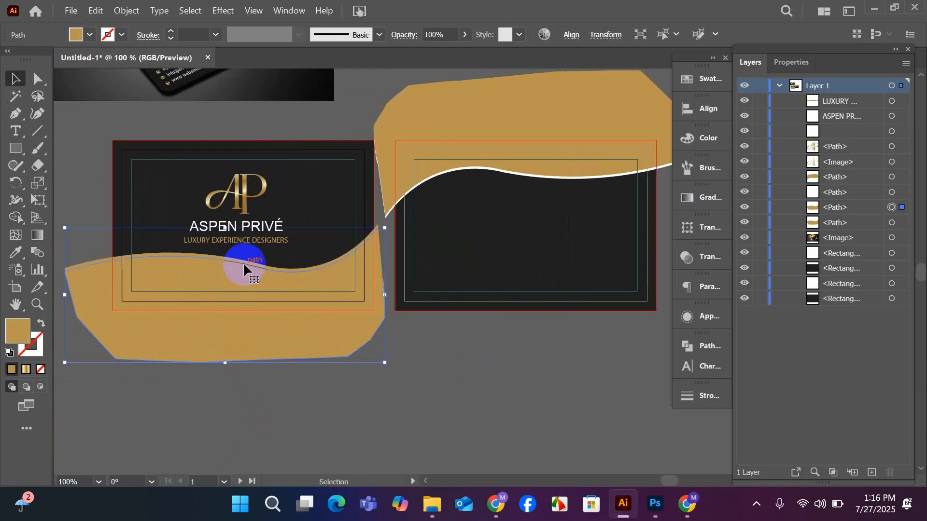
click(75, 35)
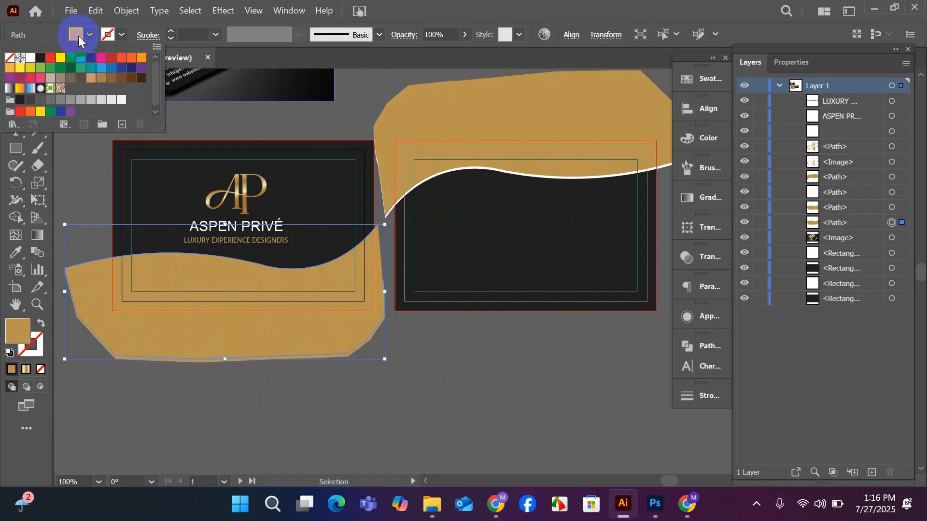
click(30, 58)
click(74, 187)
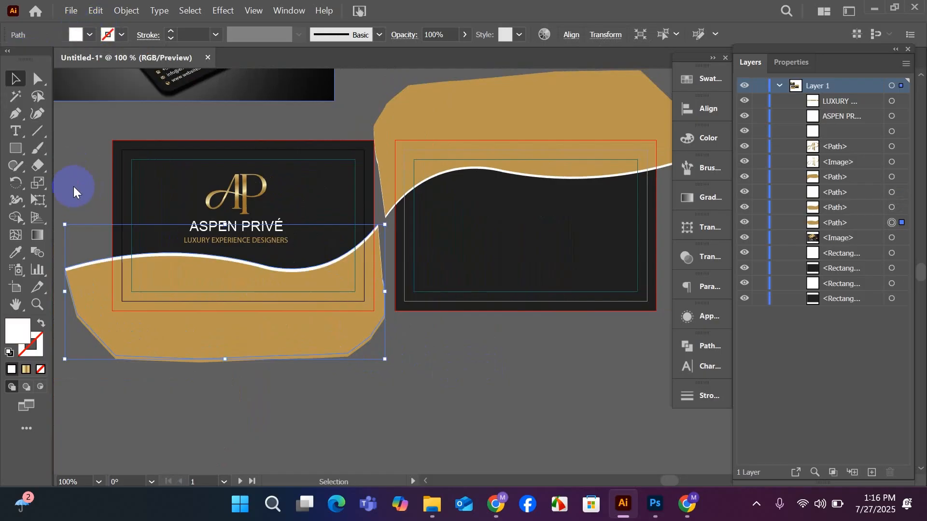
click(285, 424)
Nudge the front card's gold wave up by two increments to thin the white edge above it.
drag(378, 434, 355, 446)
scroll(197, 332, up, 1)
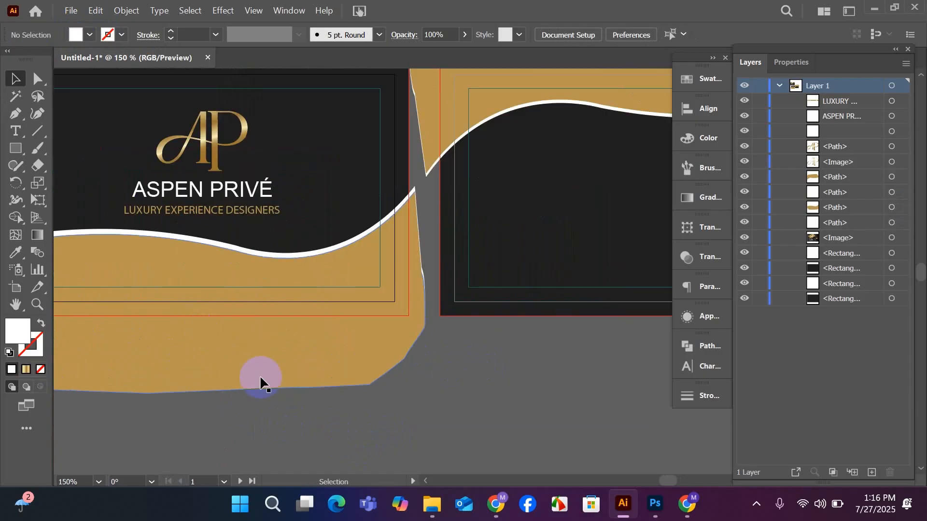
drag(289, 396, 369, 424)
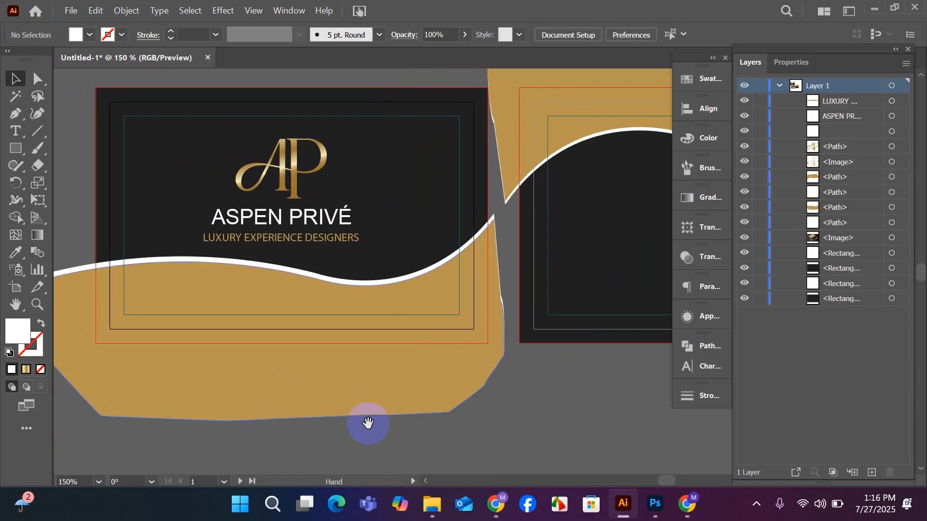
click(266, 304)
key(Up)
key(Up)
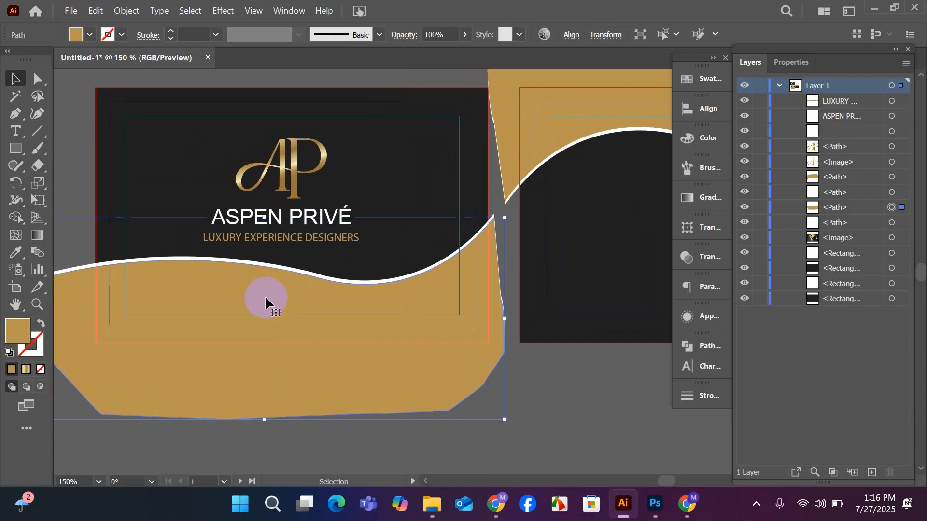
click(410, 441)
Select the artwork on both cards and use Shape Builder to remove the large gold areas extending beyond the card edges.
scroll(286, 431, down, 1)
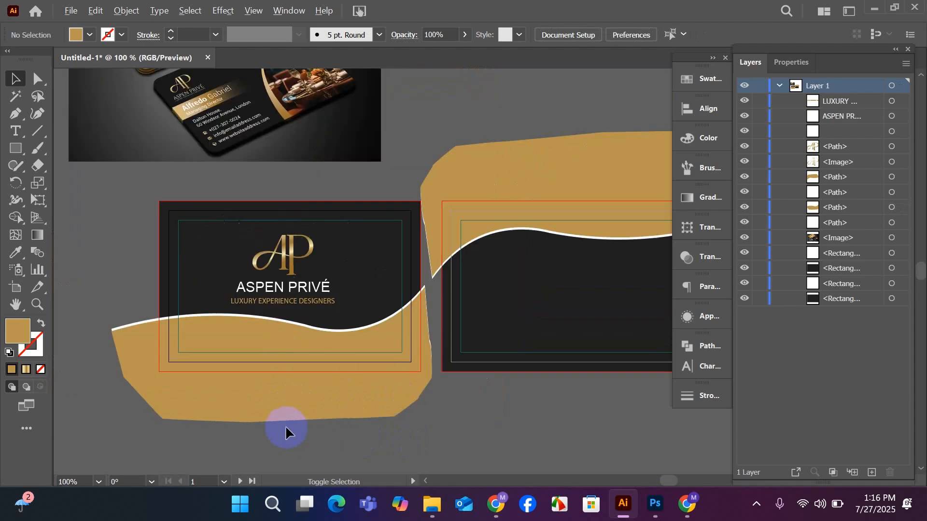
drag(398, 449, 325, 430)
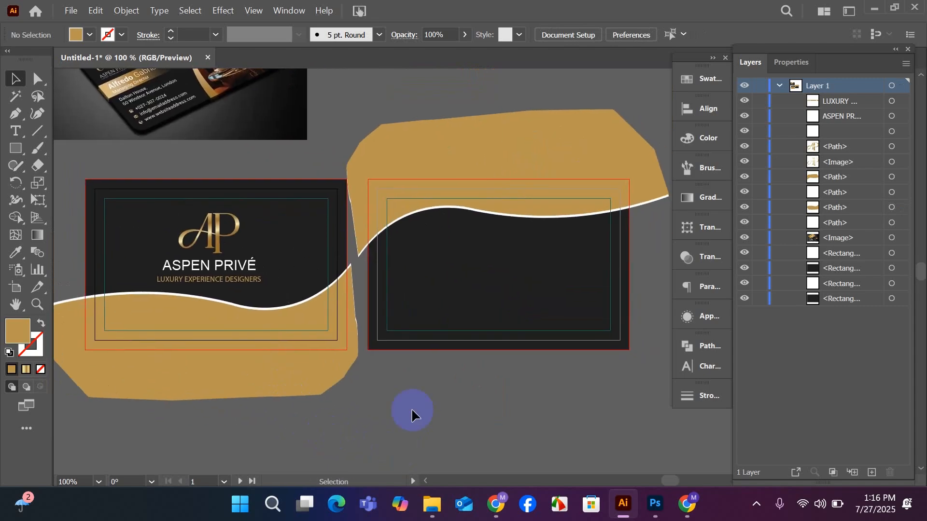
drag(132, 163, 502, 366)
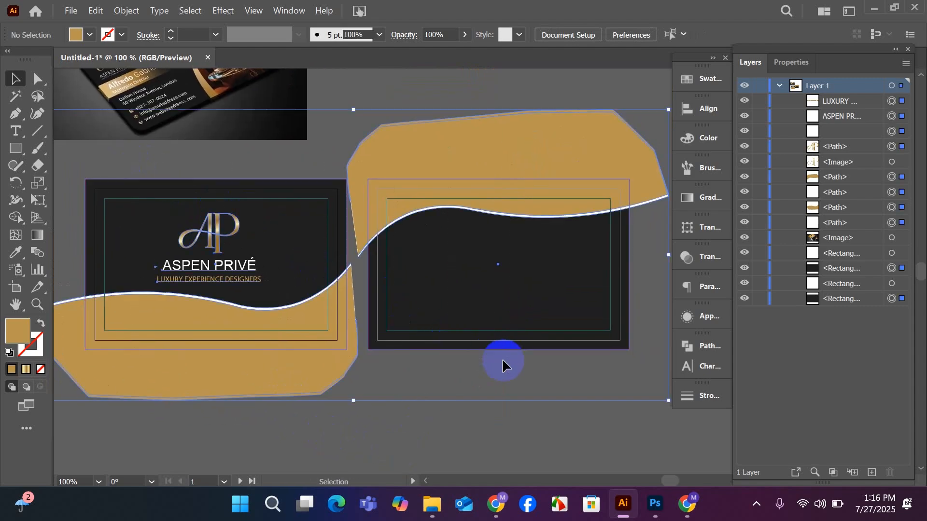
click(16, 217)
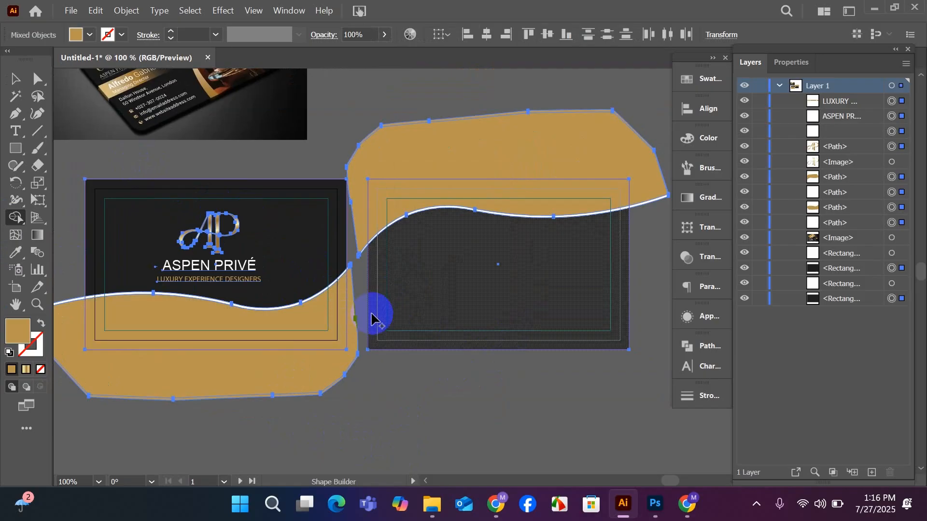
alt+click(283, 379)
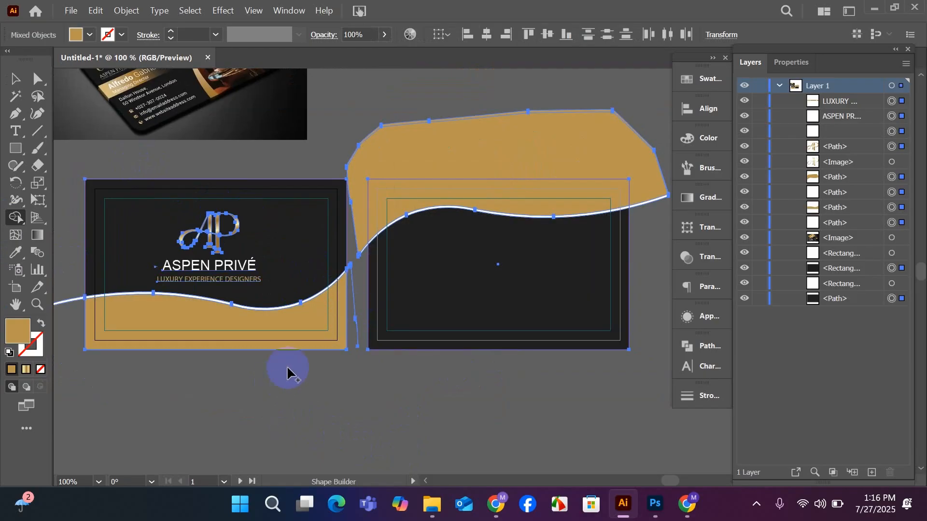
alt+click(358, 155)
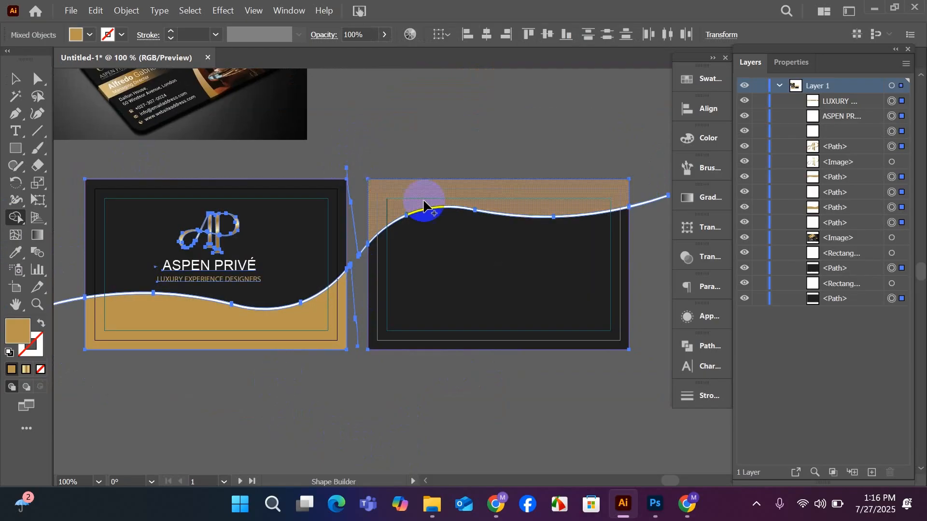
Remove the remaining gold and white wave pieces outside both cards with Shape Builder, and clear the selection.
click(618, 195)
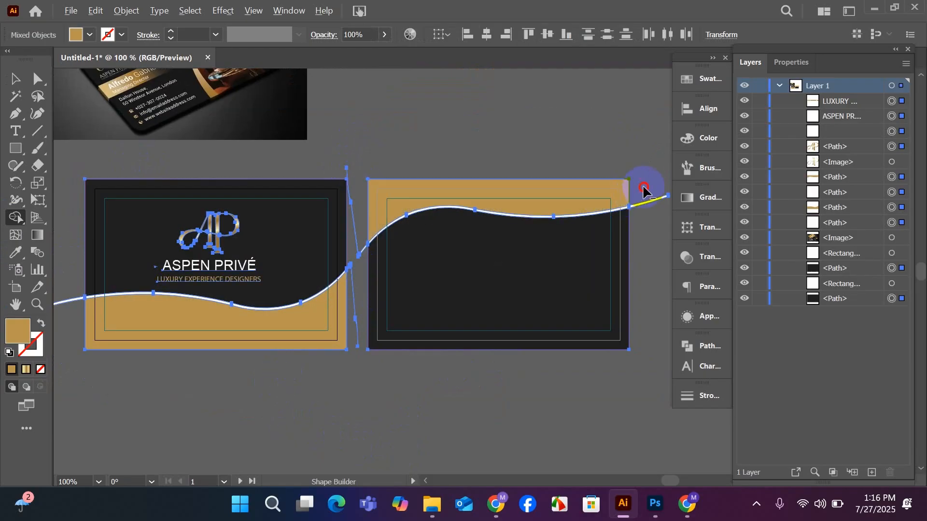
alt+click(358, 252)
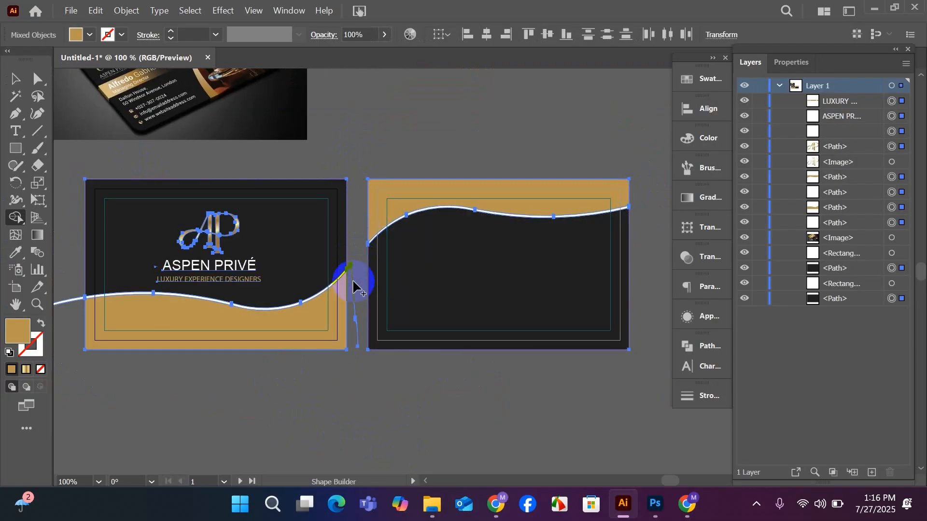
alt+click(71, 300)
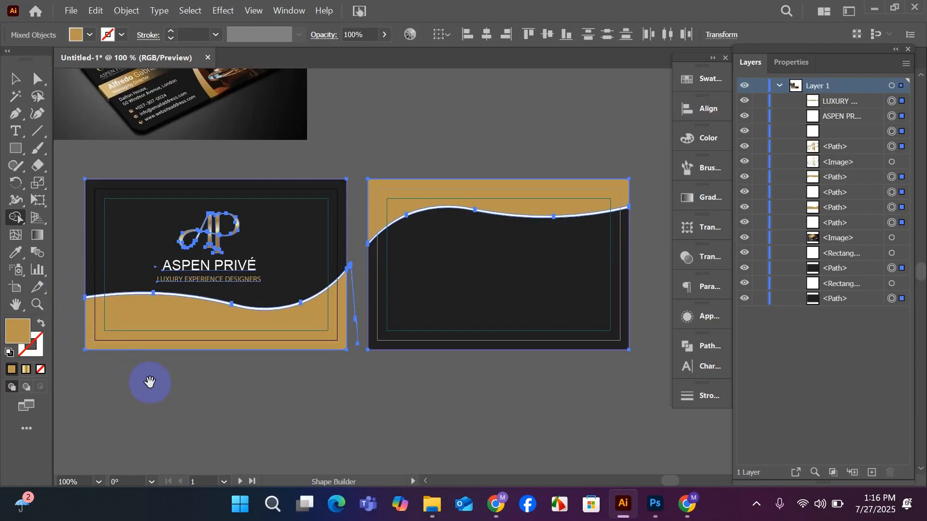
drag(150, 382, 234, 409)
click(16, 80)
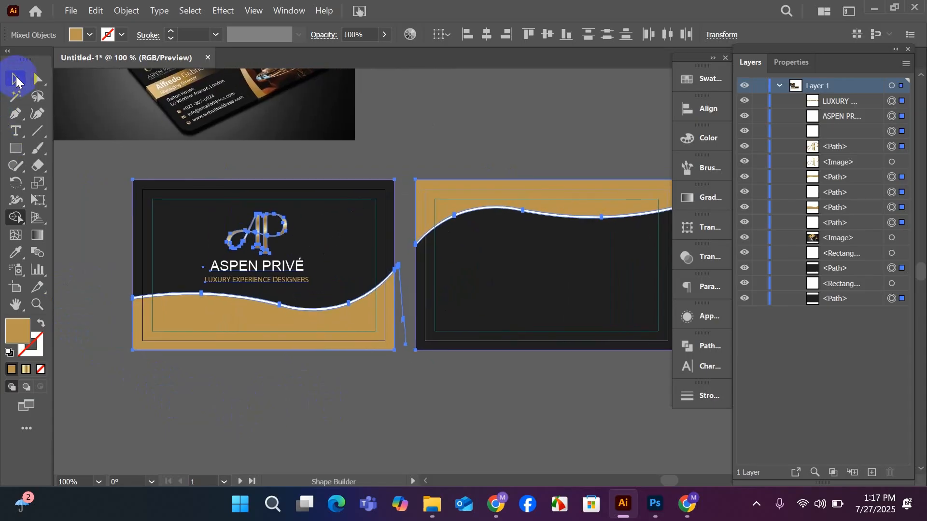
click(102, 160)
drag(319, 363, 289, 373)
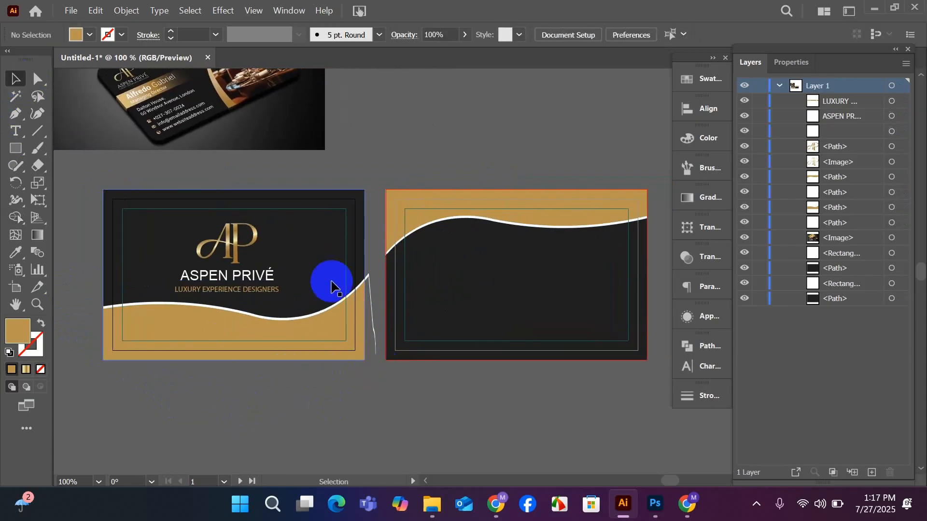
Select the front card's background and waves and remove the leftover sliver beyond its right edge with Shape Builder.
drag(299, 164, 377, 317)
click(16, 217)
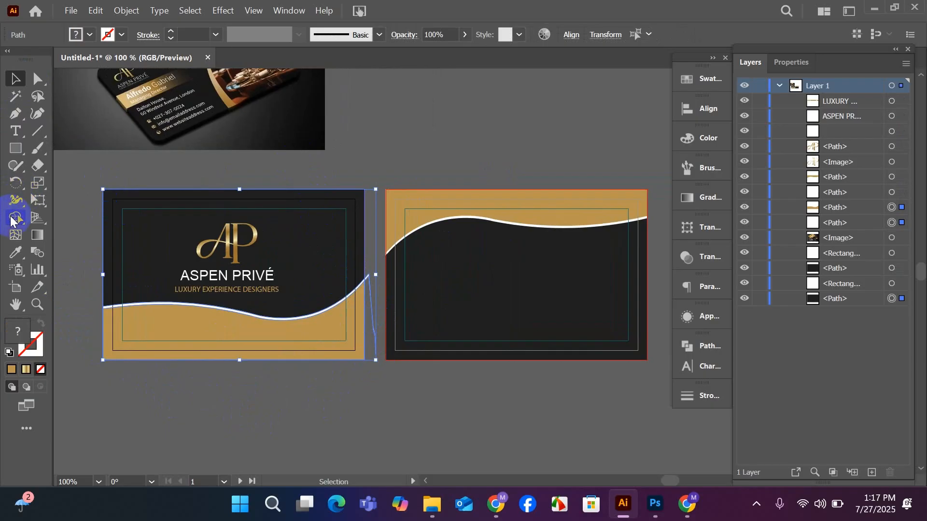
scroll(371, 316, up, 2)
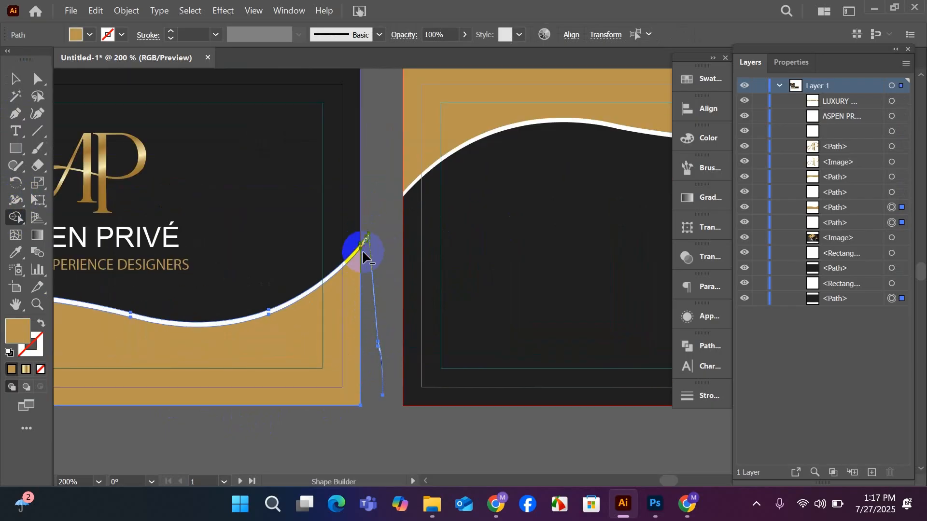
scroll(392, 365, down, 2)
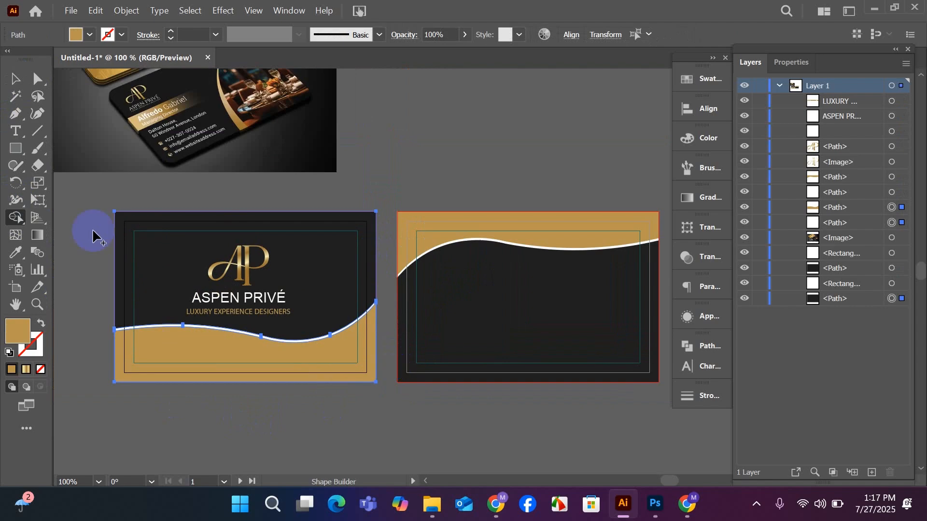
click(15, 80)
click(74, 200)
key(space)
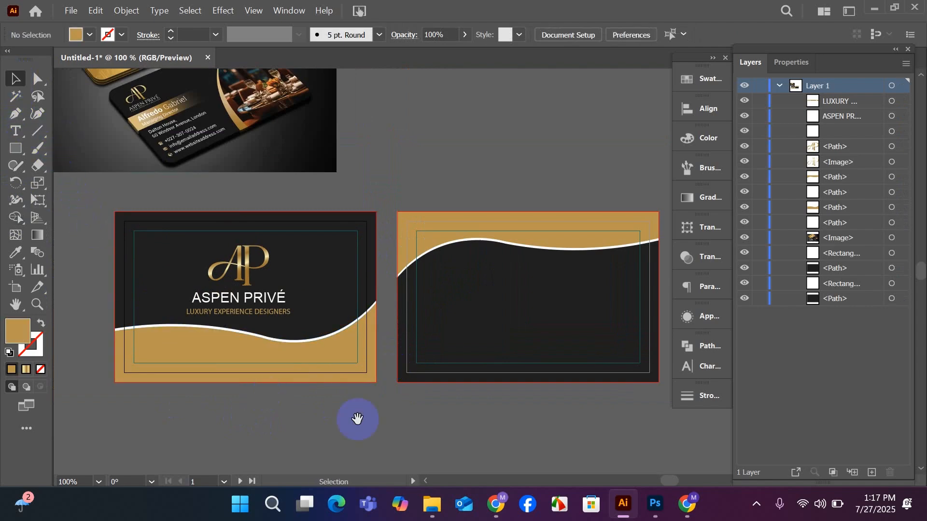
Draw a gold circle on the back card's dark area, below the wave near the left side.
drag(400, 419, 351, 399)
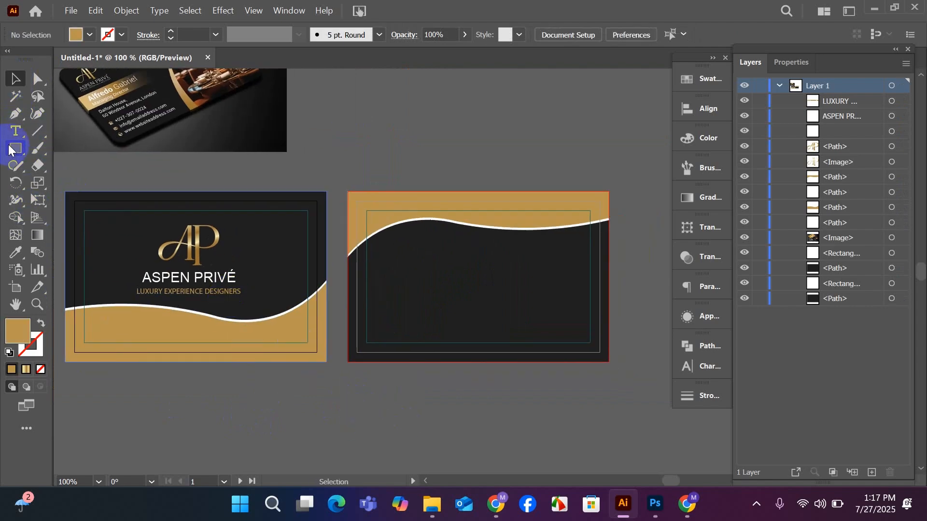
drag(16, 149, 47, 179)
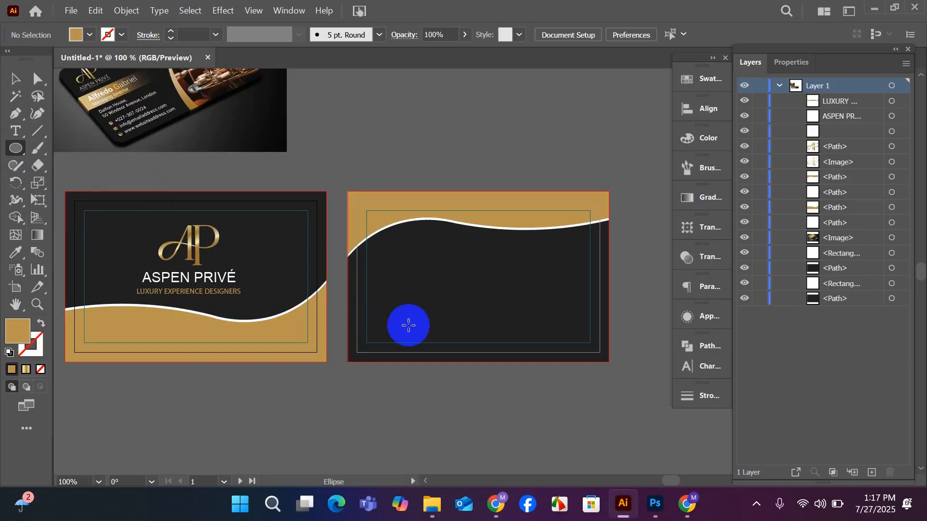
scroll(445, 300, up, 1)
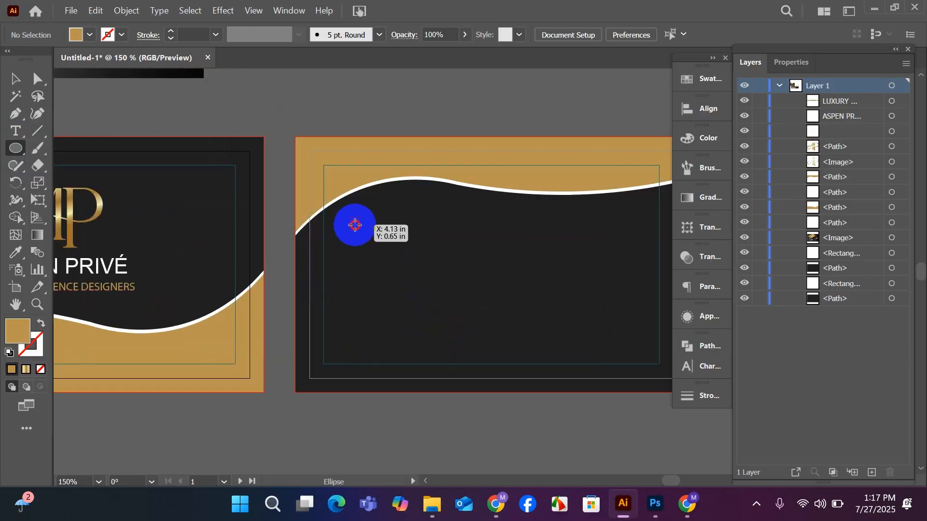
mouse_move(355, 225)
mouse_down()
mouse_move(395, 288)
mouse_move(319, 258)
mouse_move(323, 241)
mouse_move(317, 267)
mouse_up()
Create a smaller concentric circle by offsetting the gold circle's path by -0.125 in with miter joins.
click(15, 79)
click(124, 11)
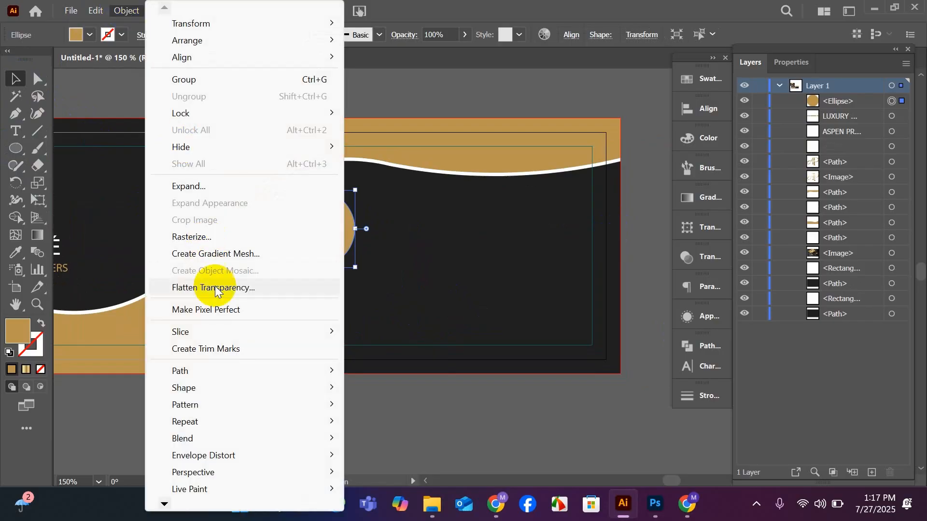
mouse_move(186, 370)
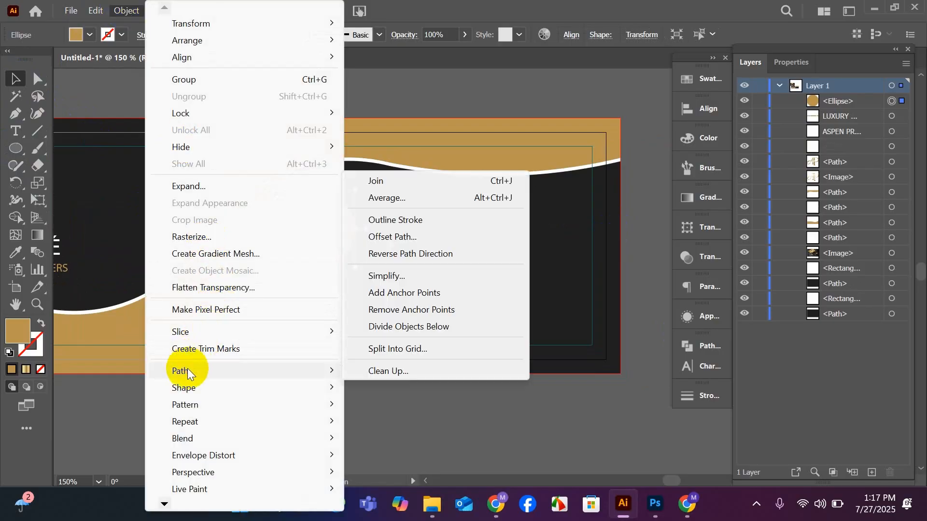
click(391, 237)
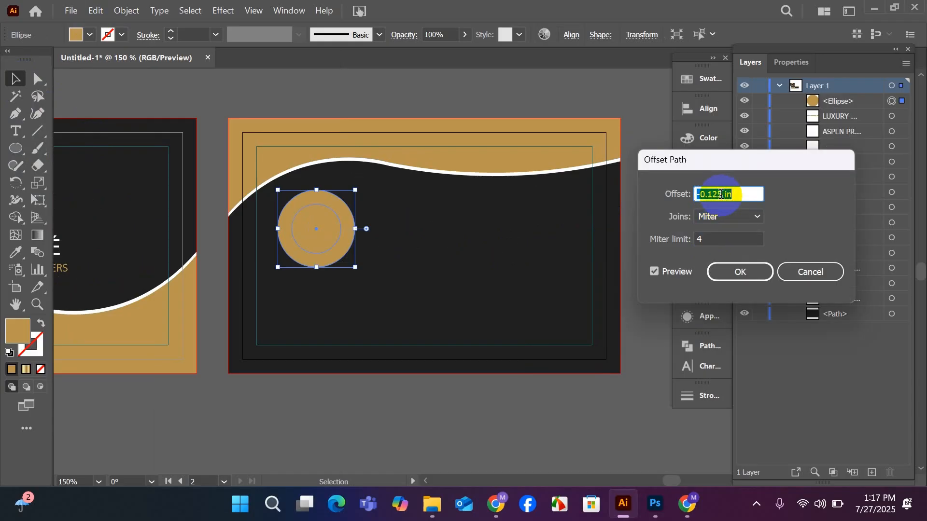
click(740, 274)
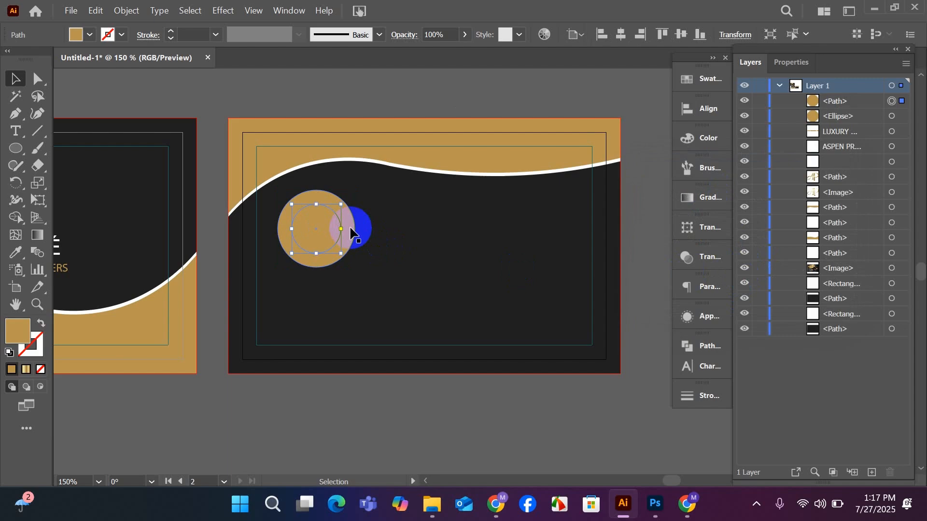
Fill the outer circle on the back card with white.
click(352, 223)
click(694, 80)
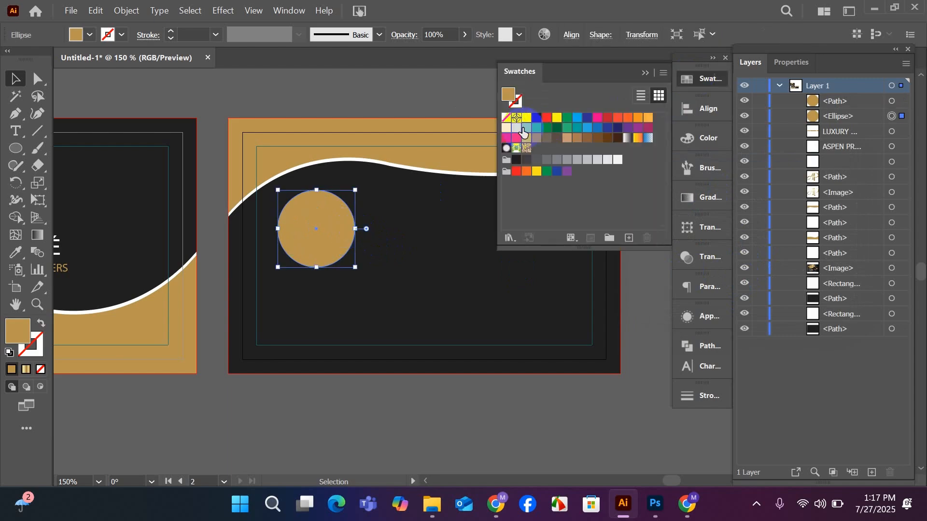
click(528, 125)
click(645, 73)
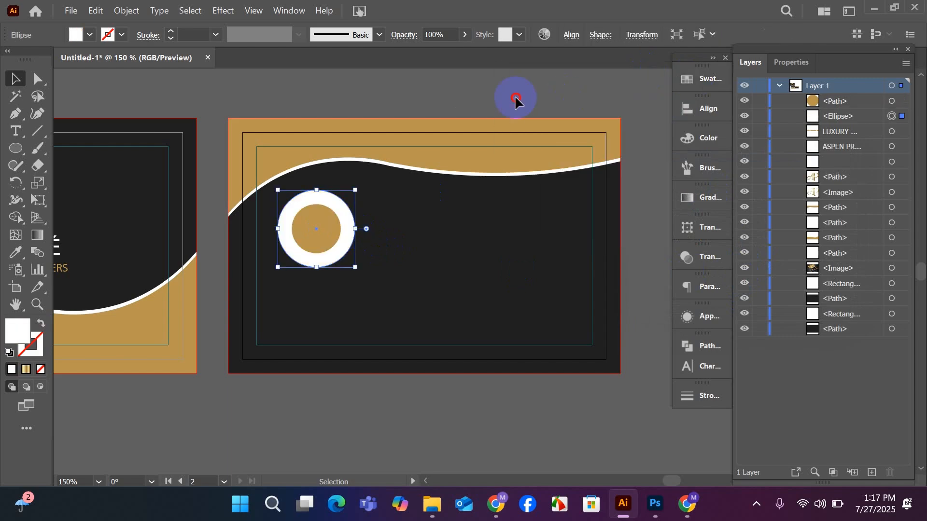
Enlarge the inner gold circle about its centre until only a thin white ring surrounds it.
click(368, 227)
scroll(337, 223, up, 1)
click(316, 236)
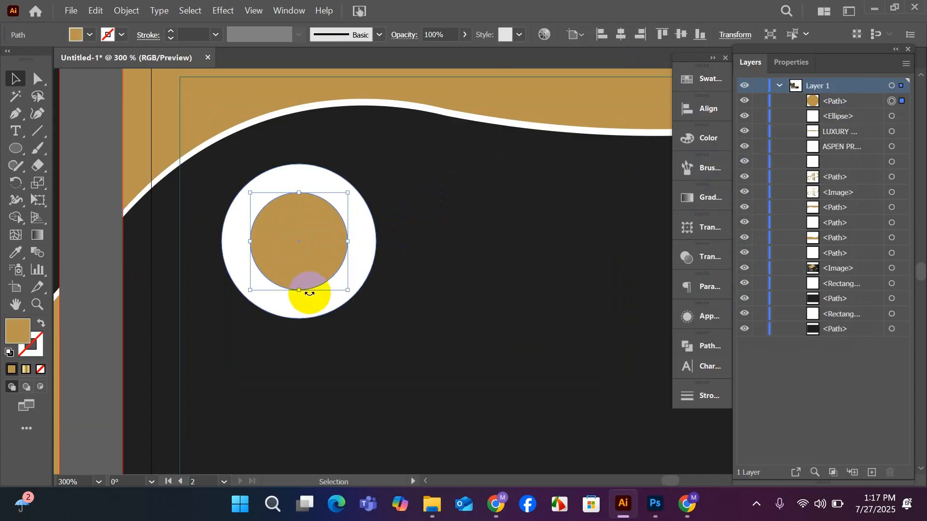
drag(300, 290, 308, 315)
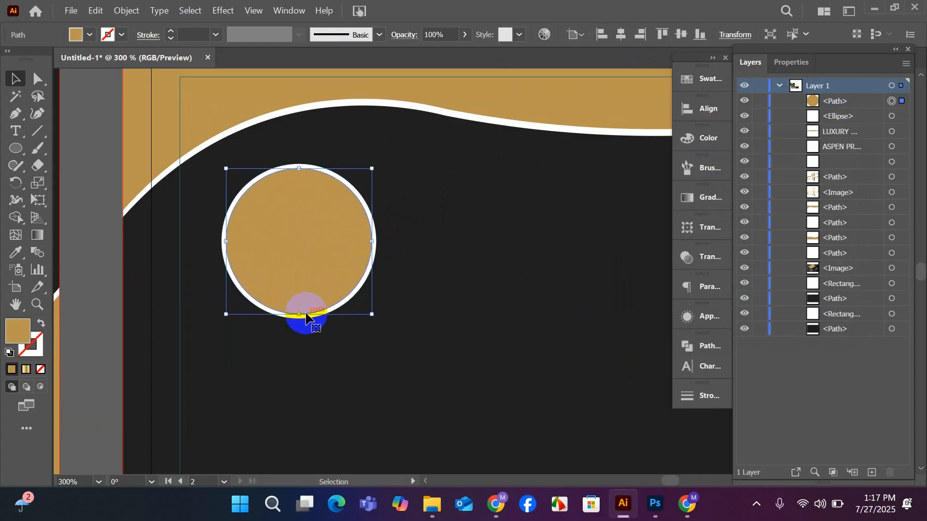
scroll(308, 315, down, 2)
click(272, 140)
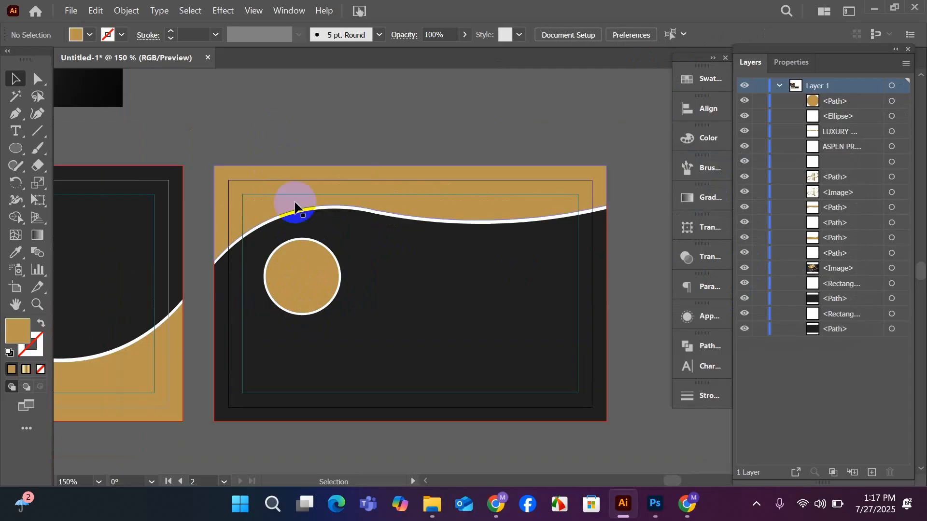
click(296, 239)
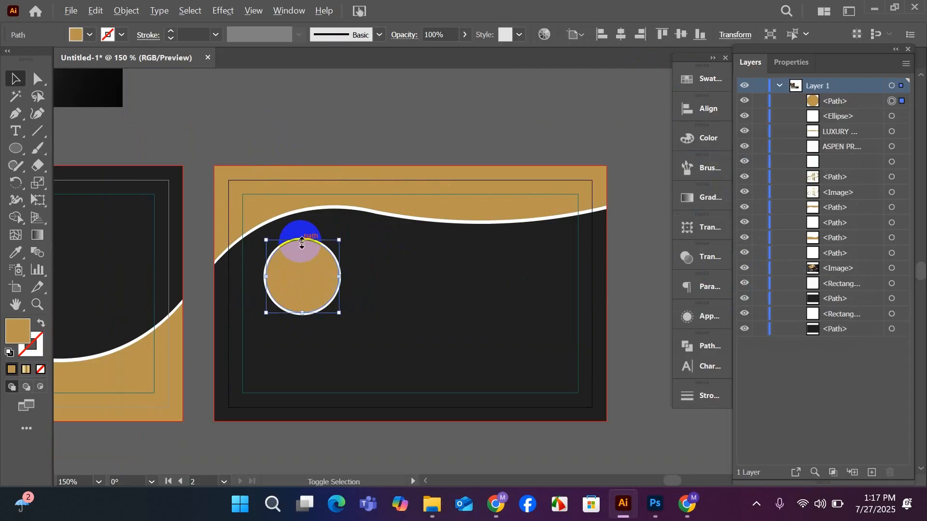
drag(302, 244, 302, 244)
click(312, 132)
scroll(311, 131, down, 1)
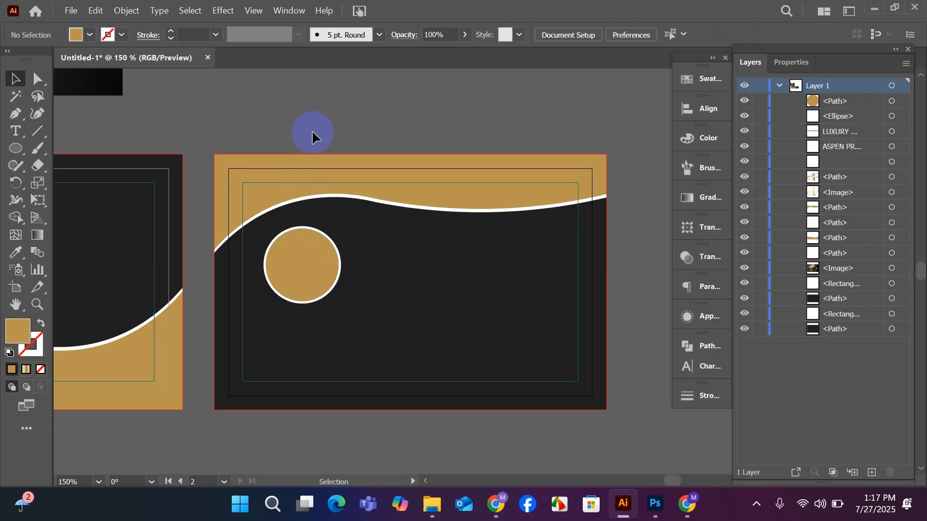
Place the photo young-handsome-business-man-choosing-car-car-showroom from the Downloads folder over the back card's circle.
scroll(312, 129, down, 4)
drag(343, 386, 451, 401)
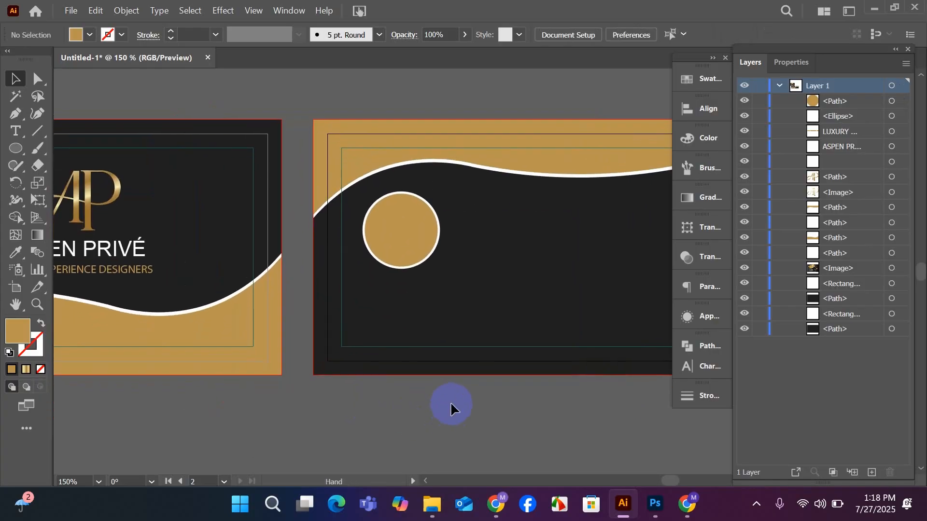
mouse_move(432, 504)
click(415, 450)
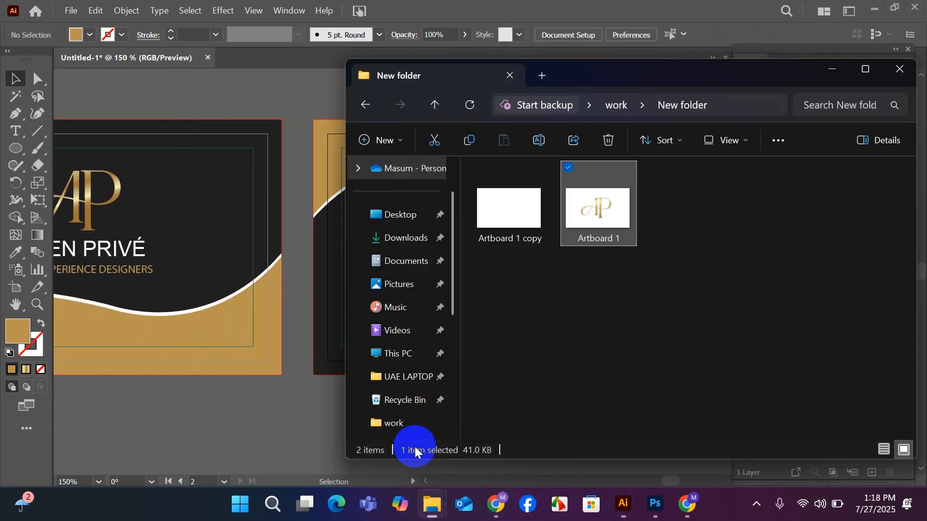
click(405, 236)
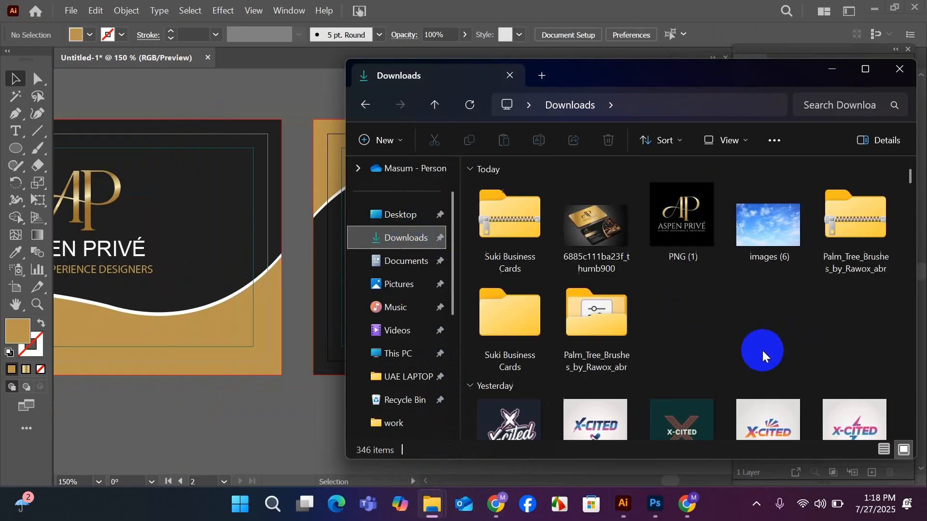
scroll(789, 313, down, 5)
scroll(789, 314, down, 3)
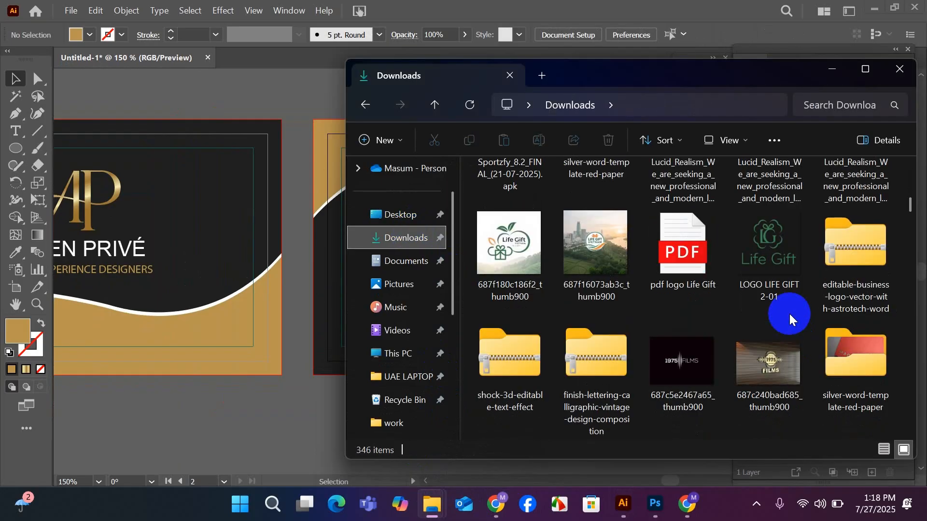
scroll(789, 313, down, 10)
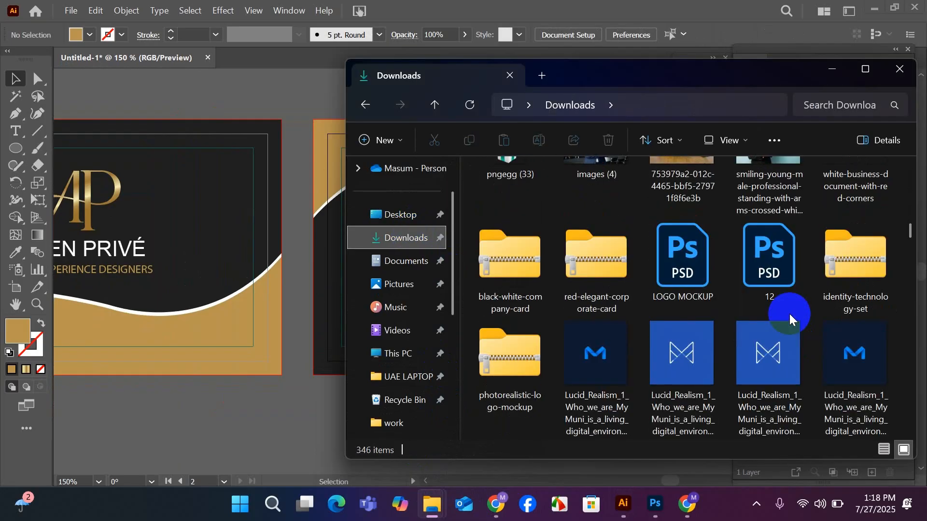
scroll(790, 313, down, 4)
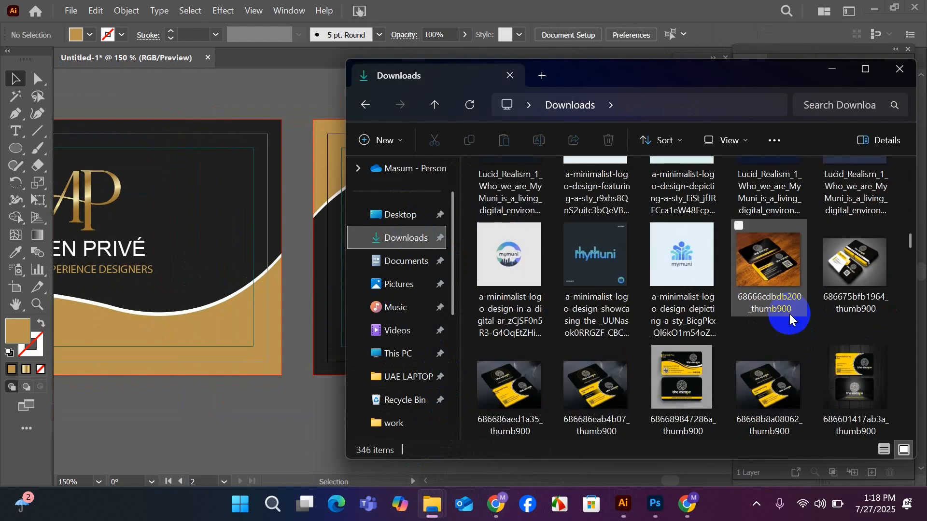
scroll(789, 313, down, 10)
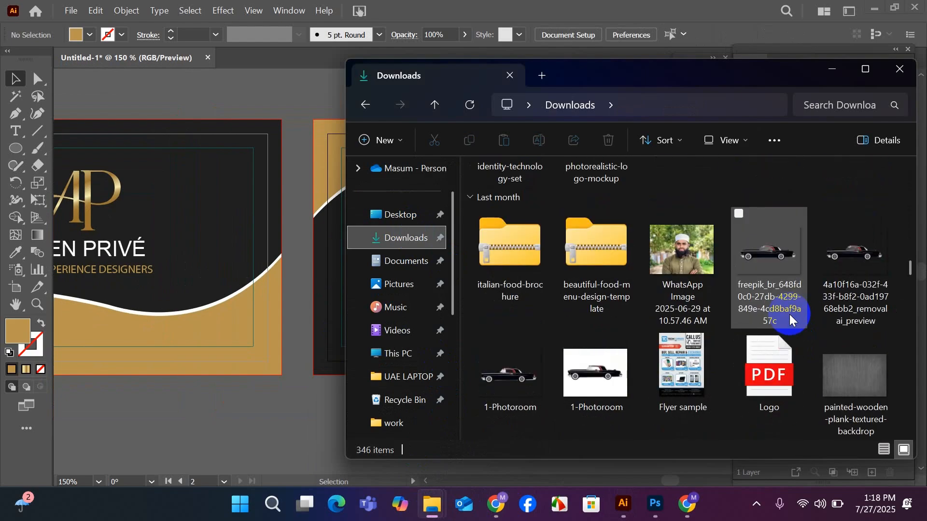
scroll(790, 318, down, 15)
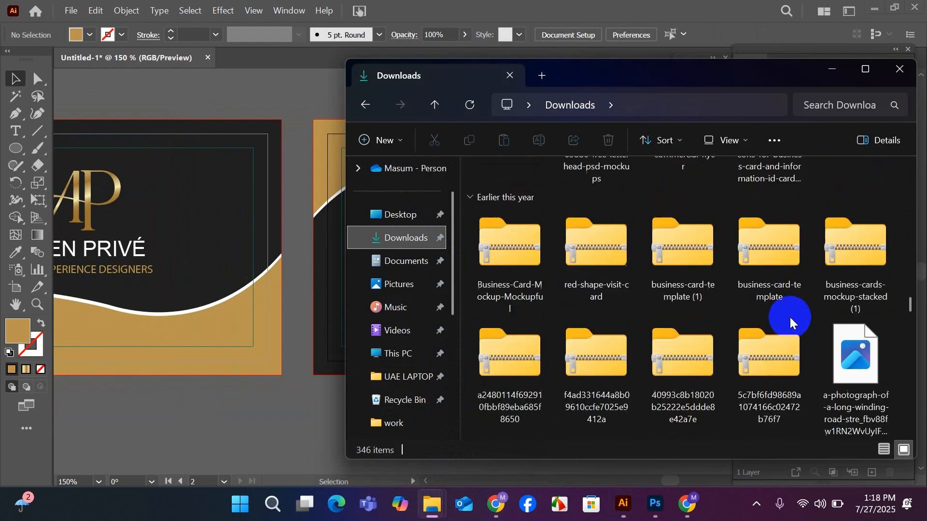
scroll(790, 321, down, 15)
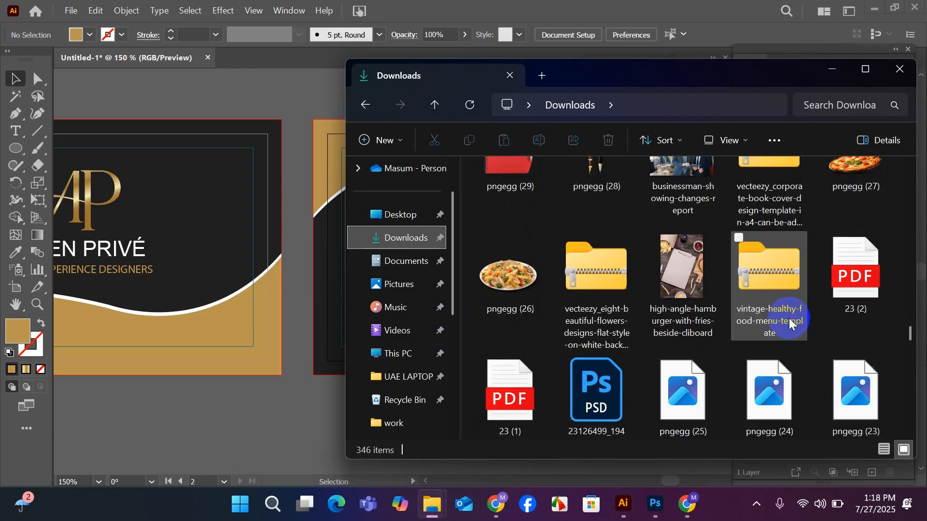
scroll(789, 317, down, 15)
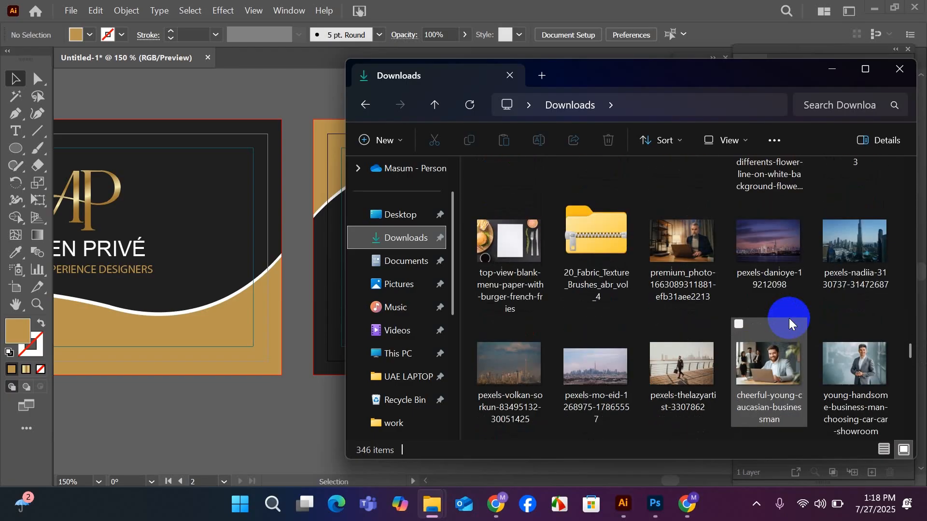
mouse_move(861, 374)
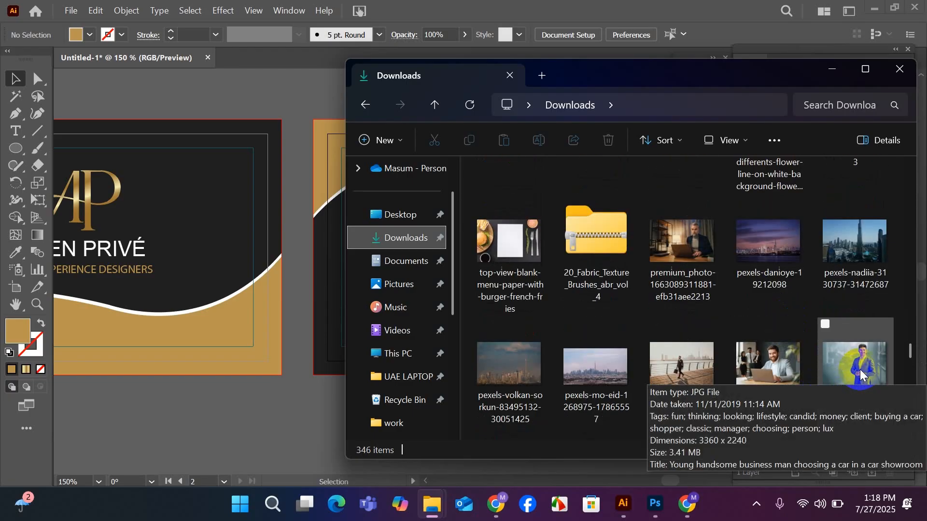
drag(861, 371, 352, 240)
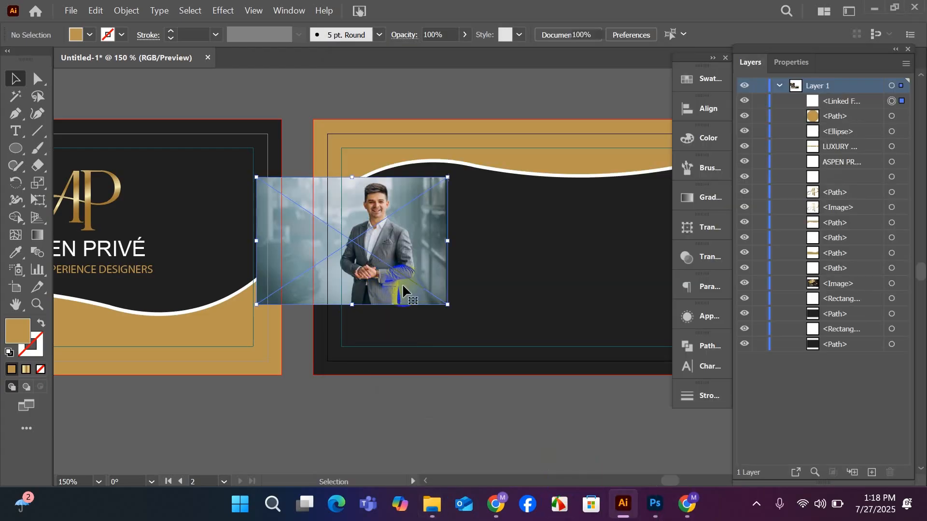
Position the businessman photo so the man's head and shoulders cover the back card's circle, and embed the image.
drag(383, 304, 403, 311)
scroll(433, 266, up, 2)
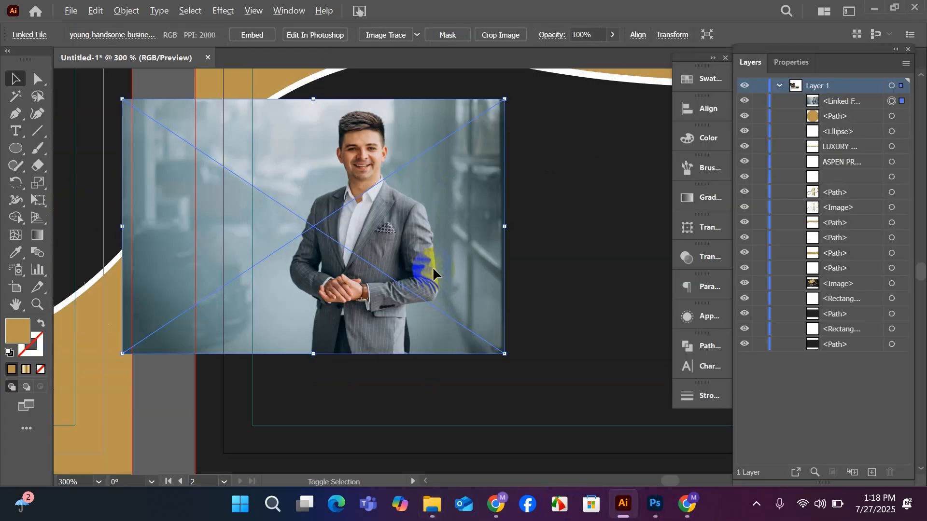
drag(401, 279, 411, 290)
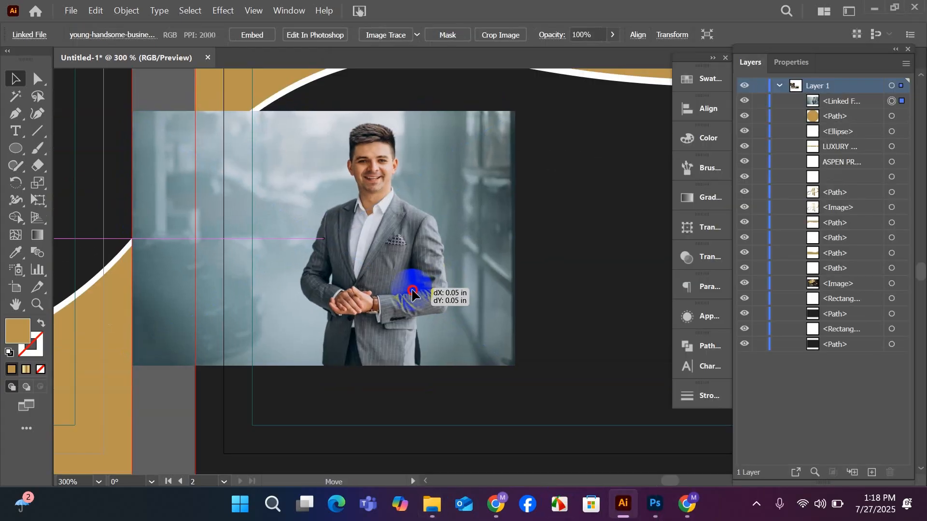
click(249, 36)
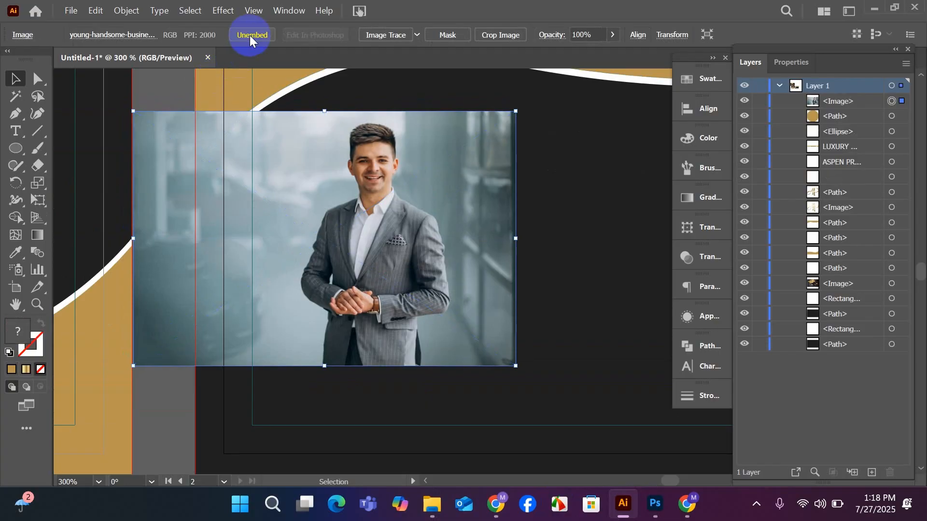
Send the photo behind the gold circle and make a clipping mask from the circle and the photo.
key(ctrl+shift+bracketleft)
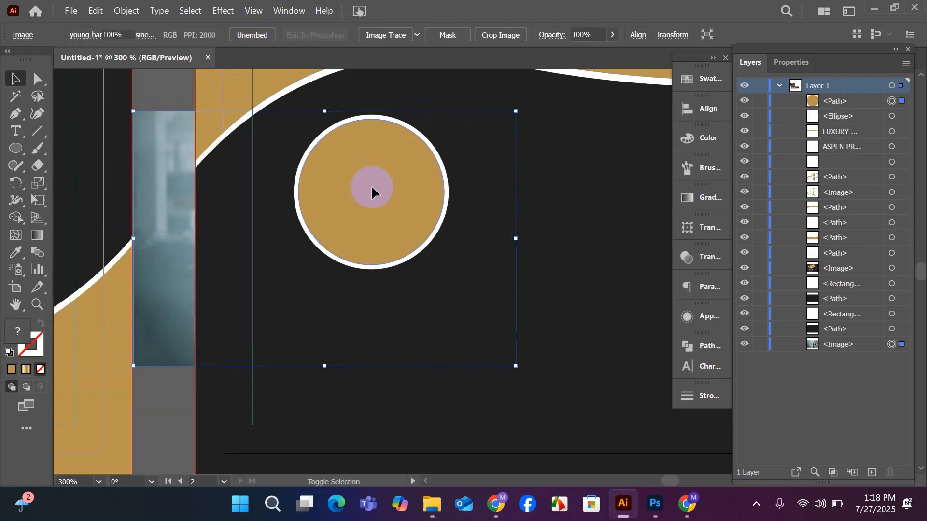
shift+click(372, 188)
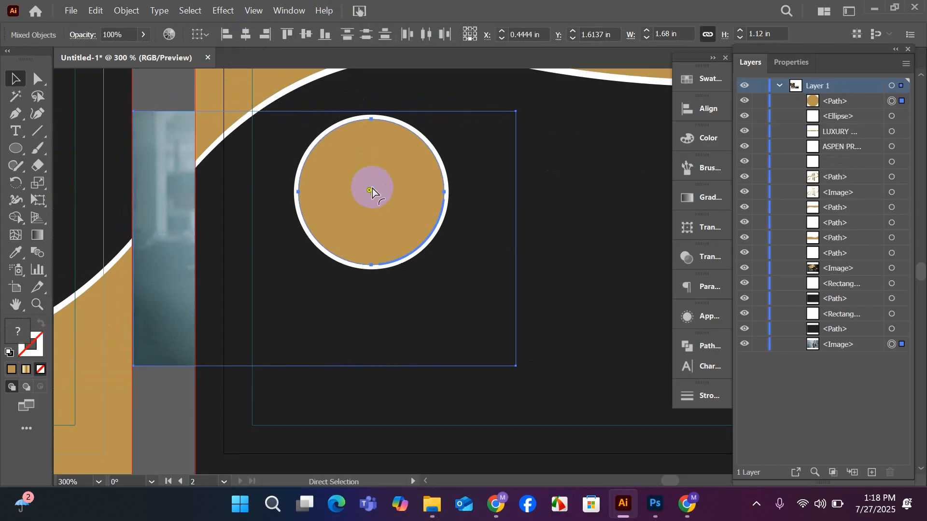
key(ctrl+7)
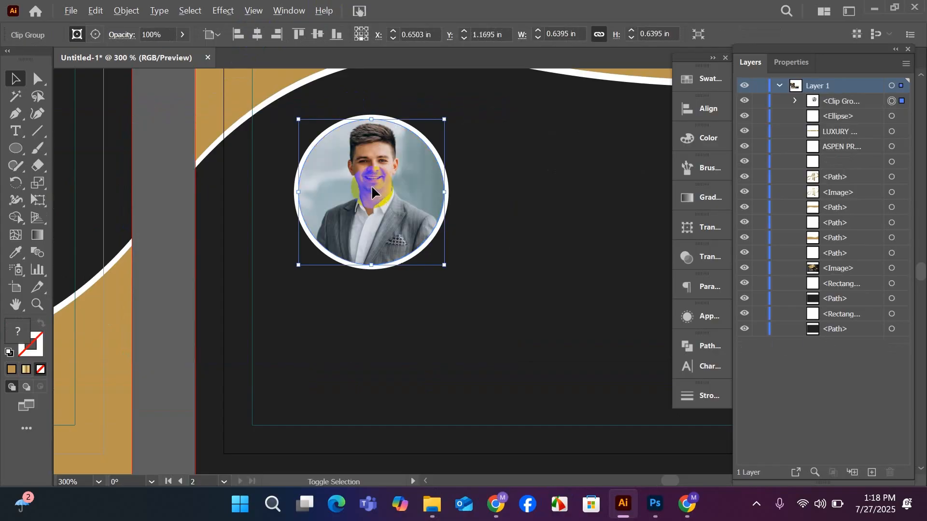
alt+scroll(372, 184, up, 2)
scroll(382, 202, up, 3)
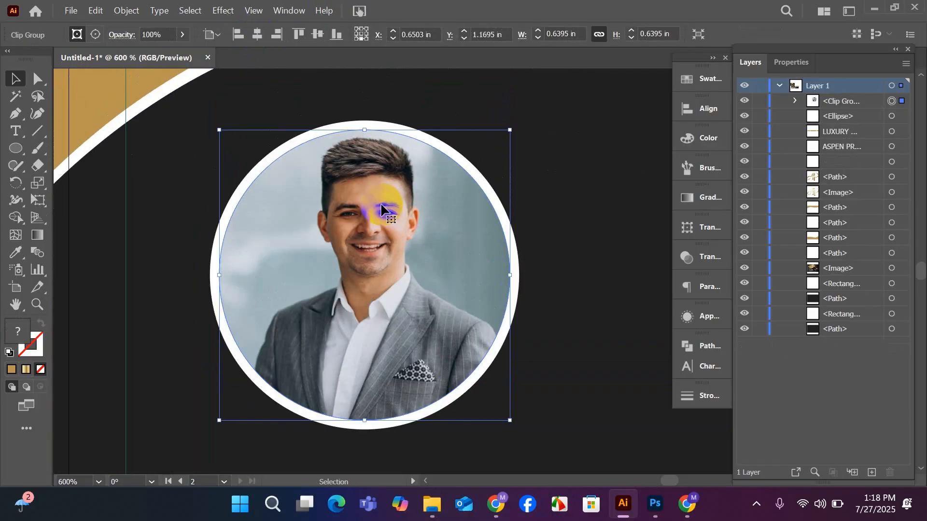
Isolate the clipped photo, enlarge it slightly and shift it so the man's head and shoulders are centred in the circle.
double_click(372, 238)
drag(379, 241, 373, 244)
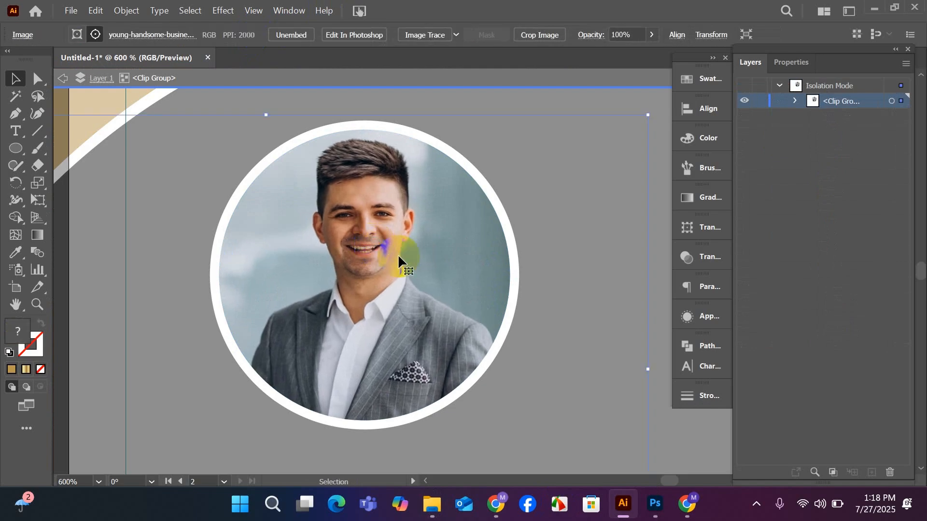
drag(648, 373, 671, 381)
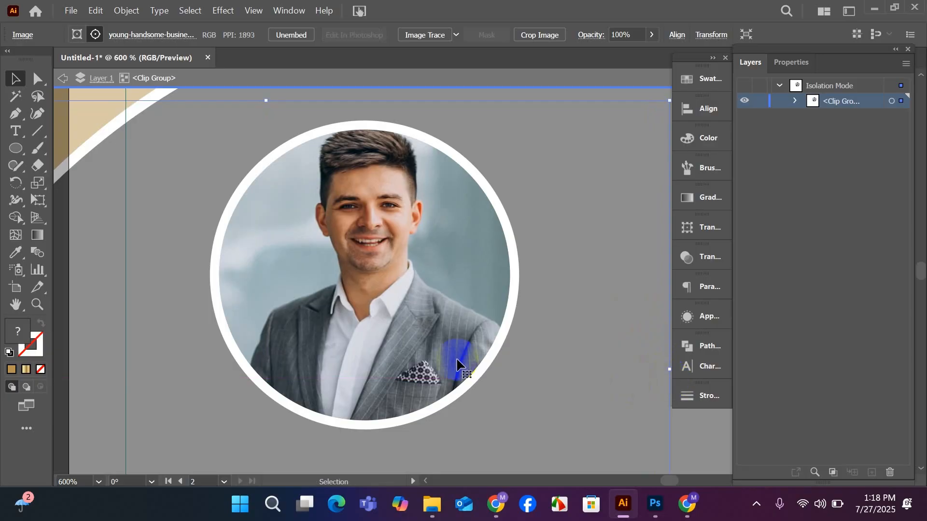
drag(371, 335, 370, 338)
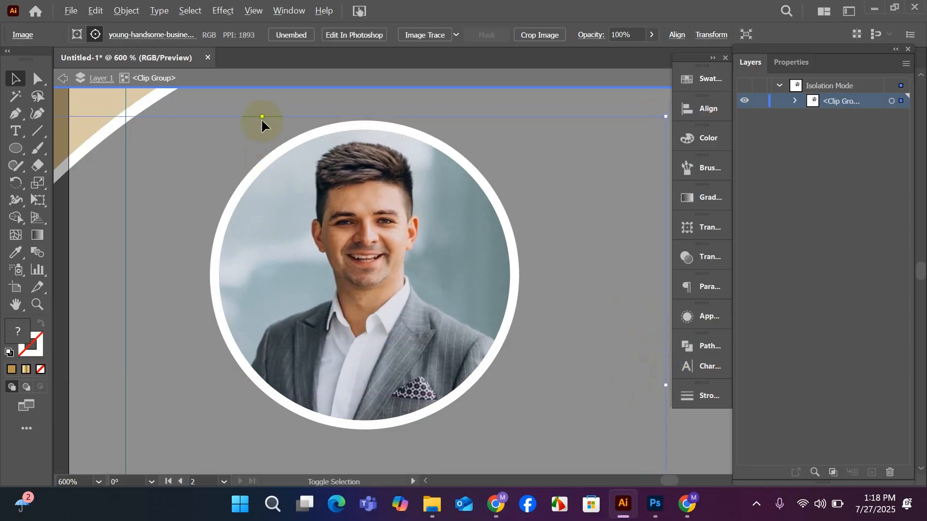
drag(262, 118, 255, 104)
drag(359, 248, 368, 262)
click(320, 73)
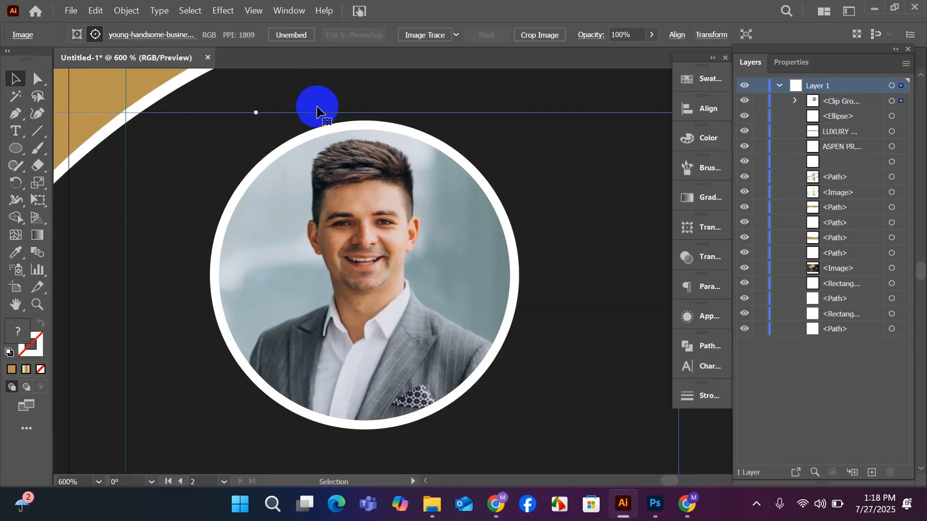
scroll(280, 161, down, 2)
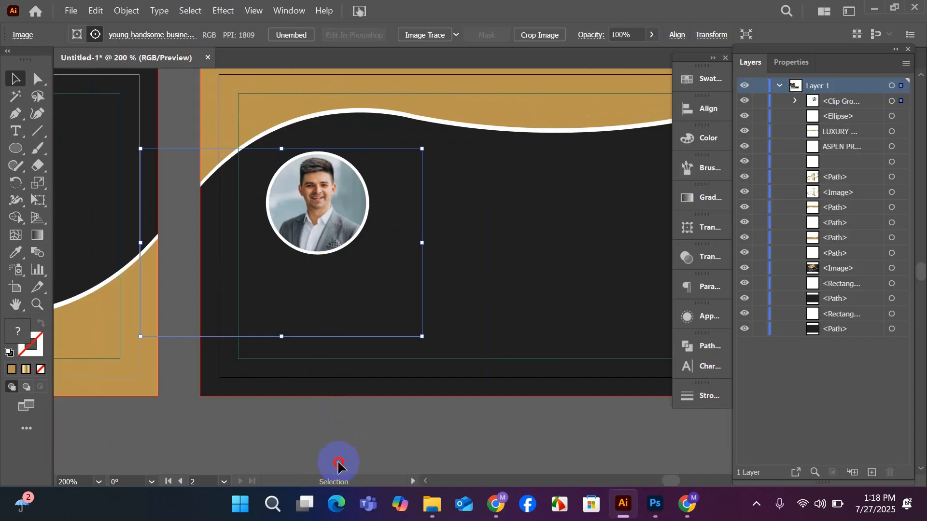
Lock the back card's dark background shape and group the clipped portrait with its white ring.
click(361, 357)
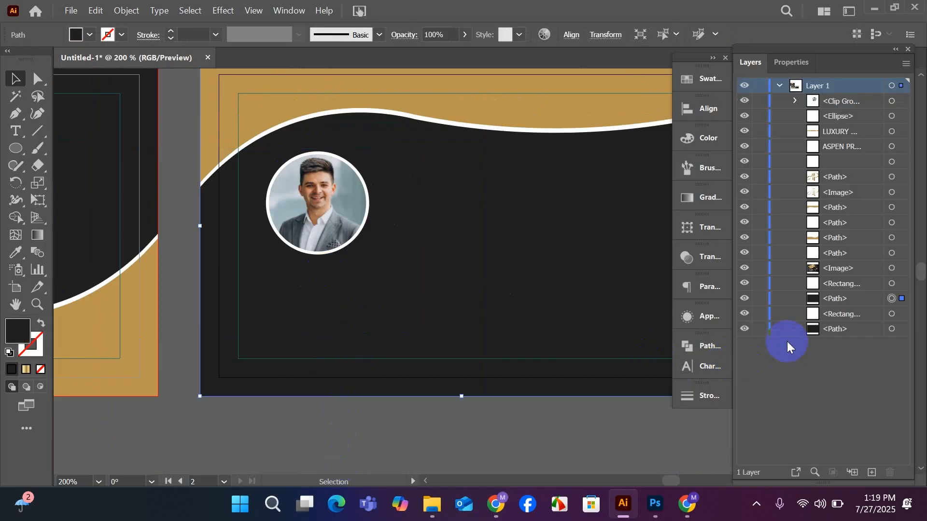
click(760, 298)
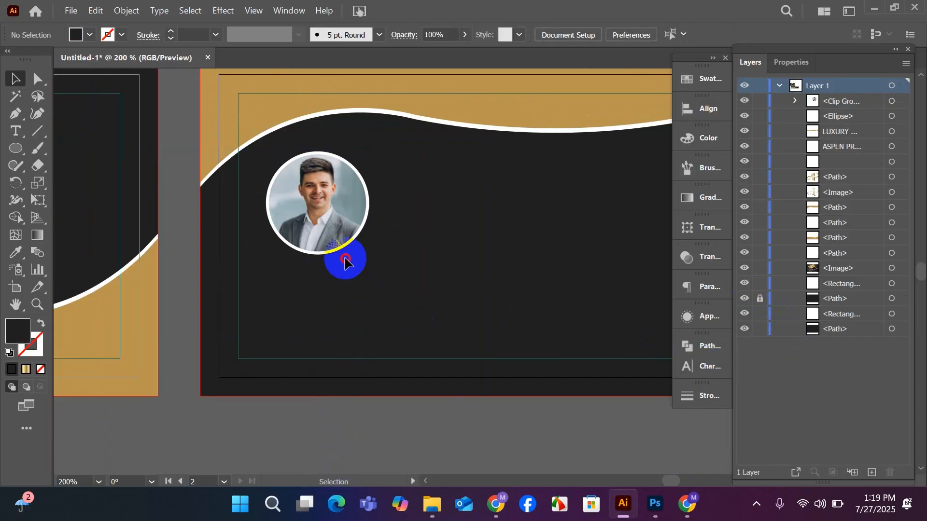
drag(343, 263, 336, 237)
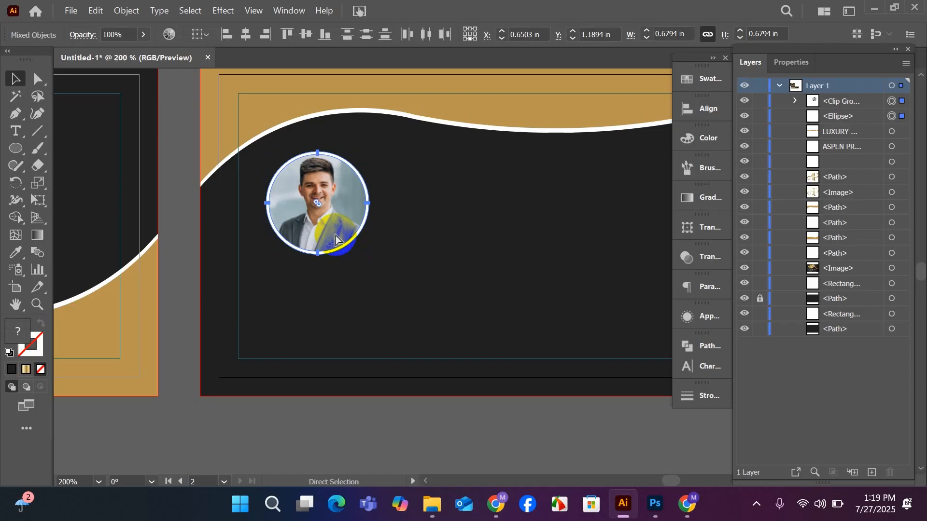
key(ctrl+g)
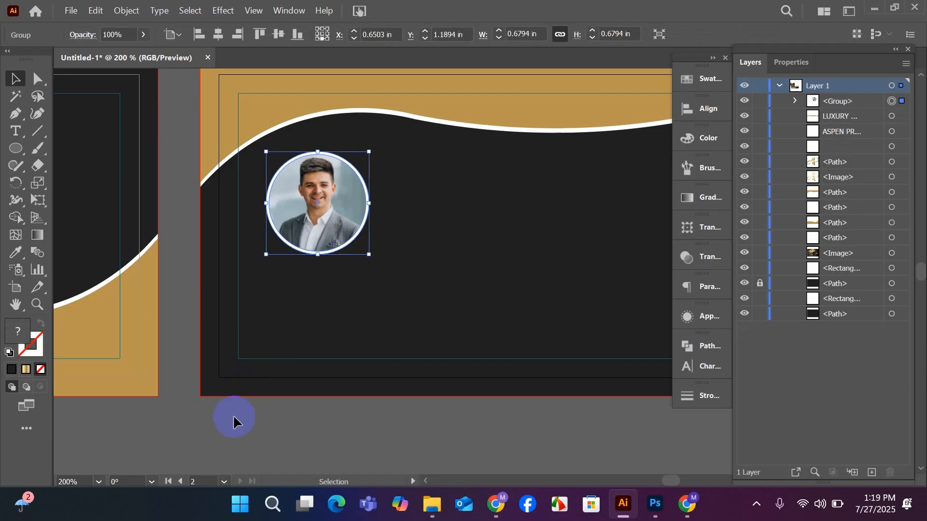
Shrink the portrait group about its centre to about 0.64 in wide and move it up and right, just beneath the white wave.
click(259, 388)
click(301, 209)
drag(317, 152, 317, 155)
click(301, 432)
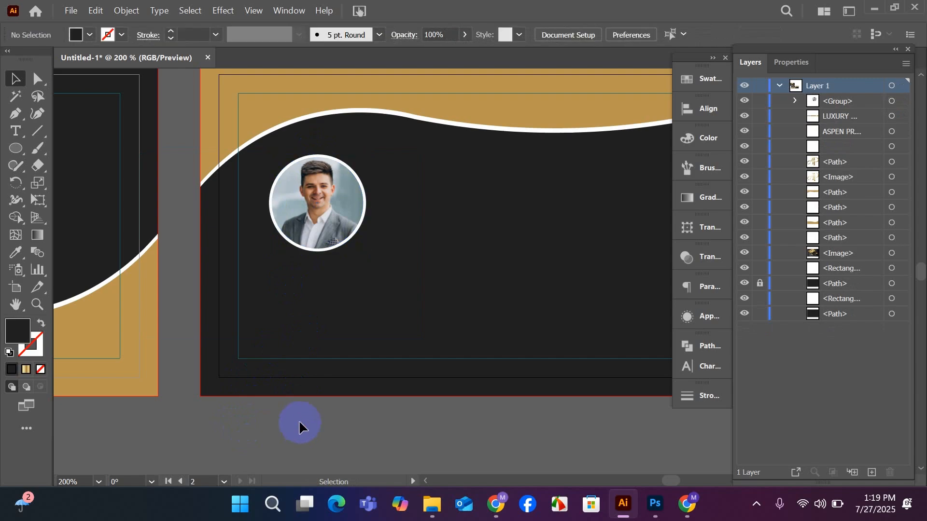
drag(316, 227, 335, 207)
scroll(336, 221, down, 1)
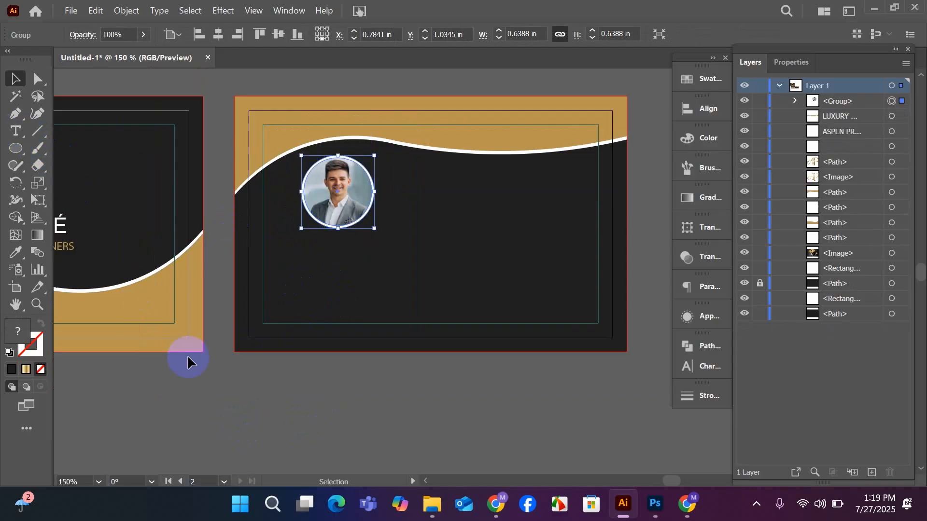
click(209, 384)
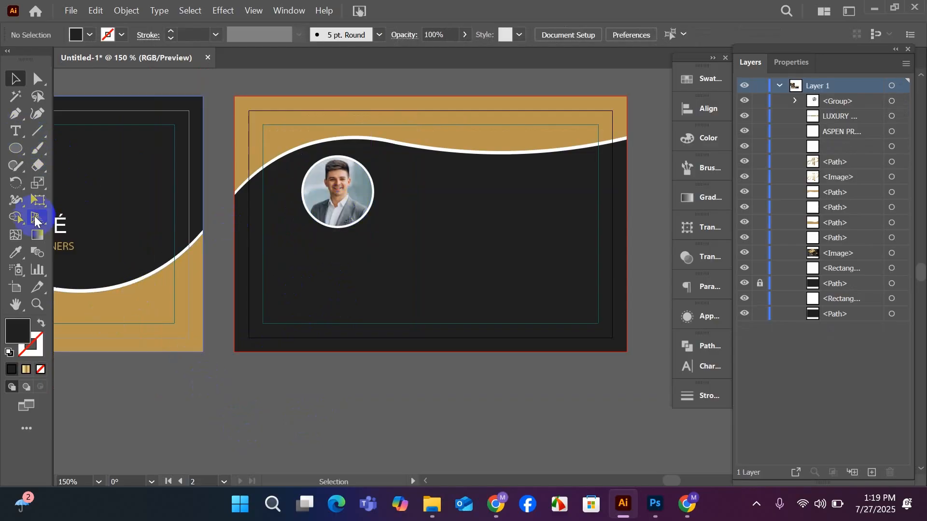
Add a text line with the cardholder's full name below the portrait.
click(304, 248)
scroll(310, 248, up, 2)
scroll(376, 313, up, 1)
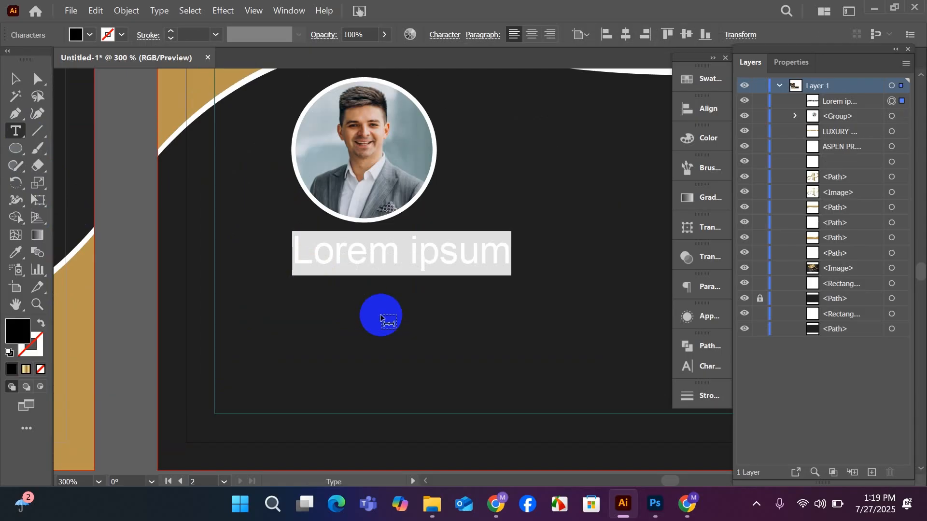
text(j)
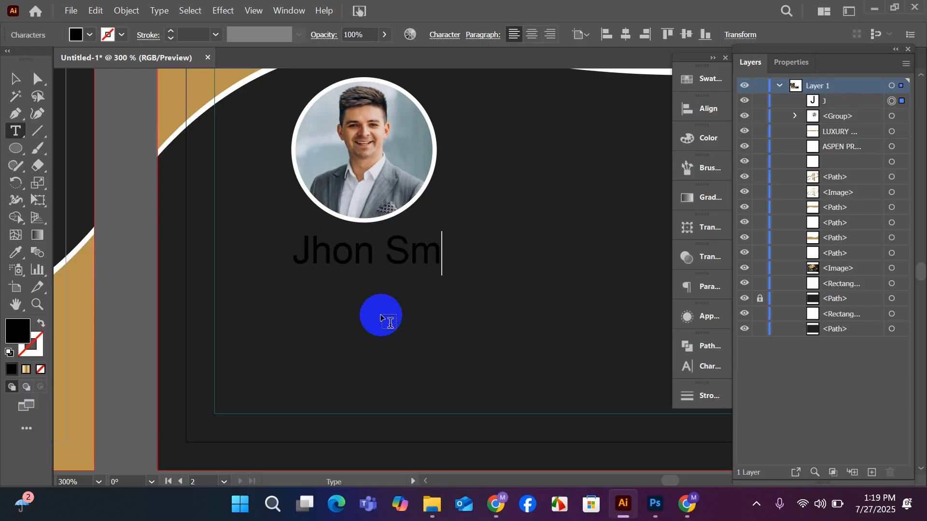
text(itg)
key(BackSpace)
key(BackSpace)
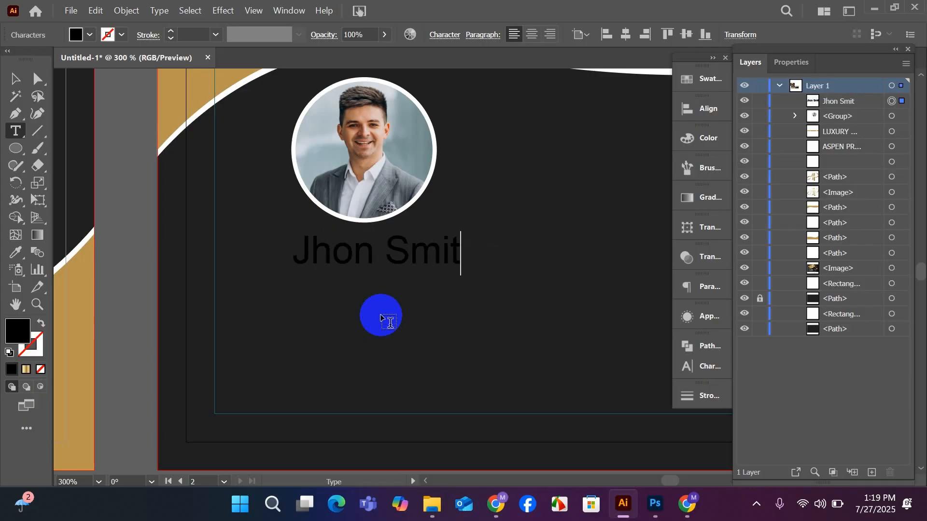
text(h)
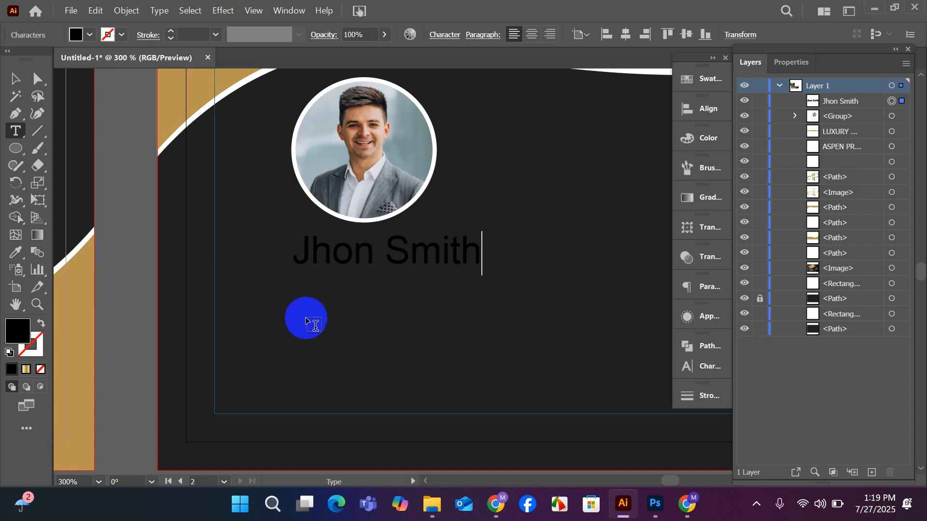
click(15, 78)
Fill the name text with white and centre it beneath the portrait.
alt+scroll(345, 316, down, 1)
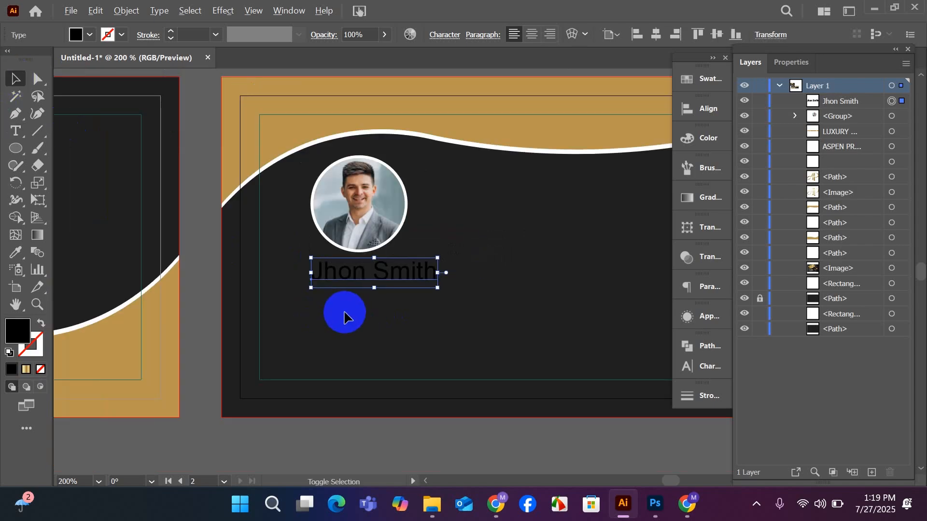
key(space)
drag(481, 369, 445, 354)
click(716, 78)
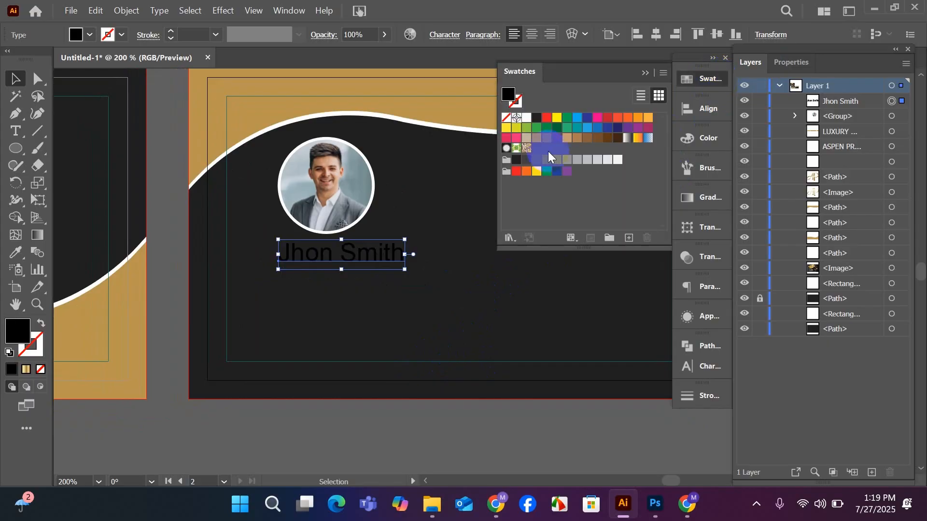
click(526, 117)
drag(383, 243, 347, 264)
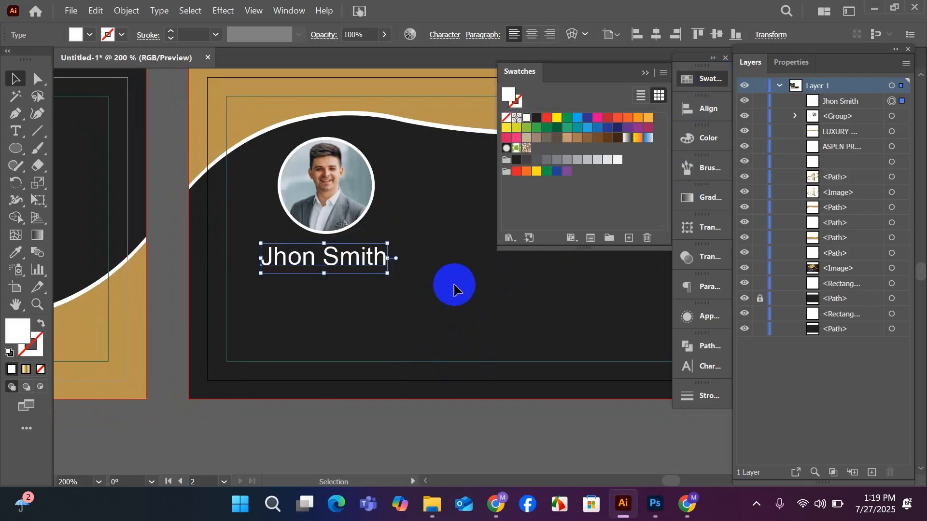
Browse fonts for the cardholder's name text and set it to Lato Bold.
click(708, 366)
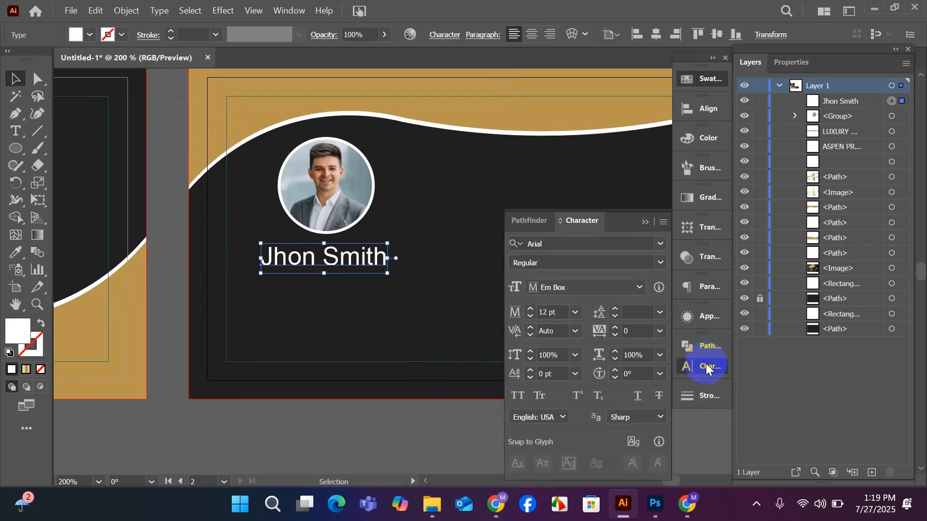
click(658, 245)
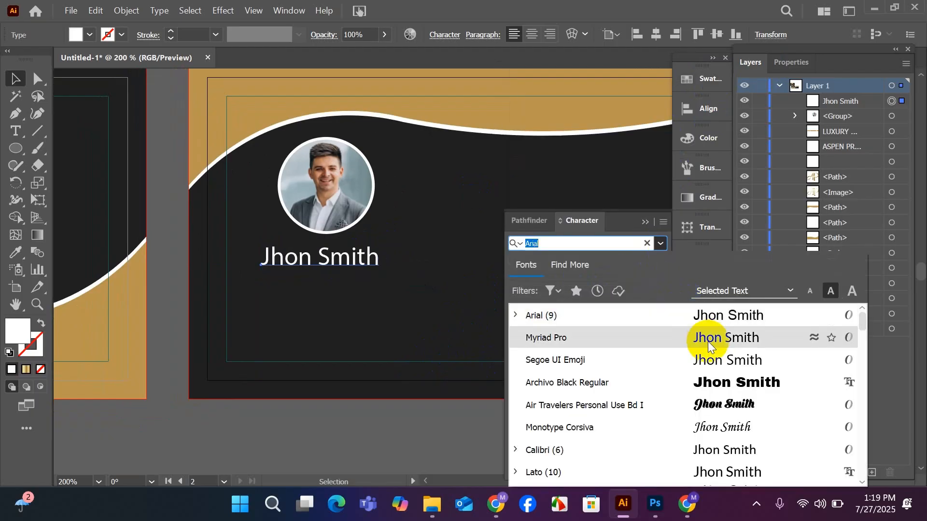
scroll(718, 381, down, 5)
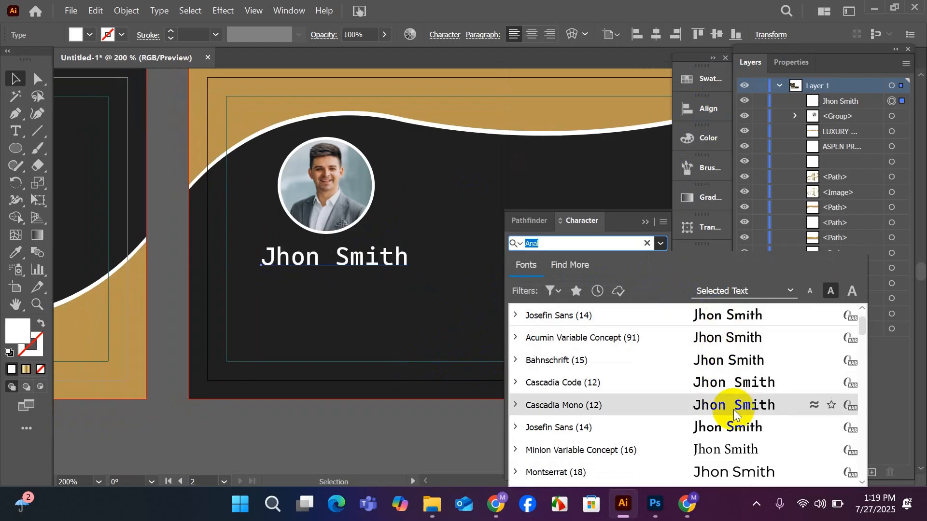
scroll(734, 409, down, 2)
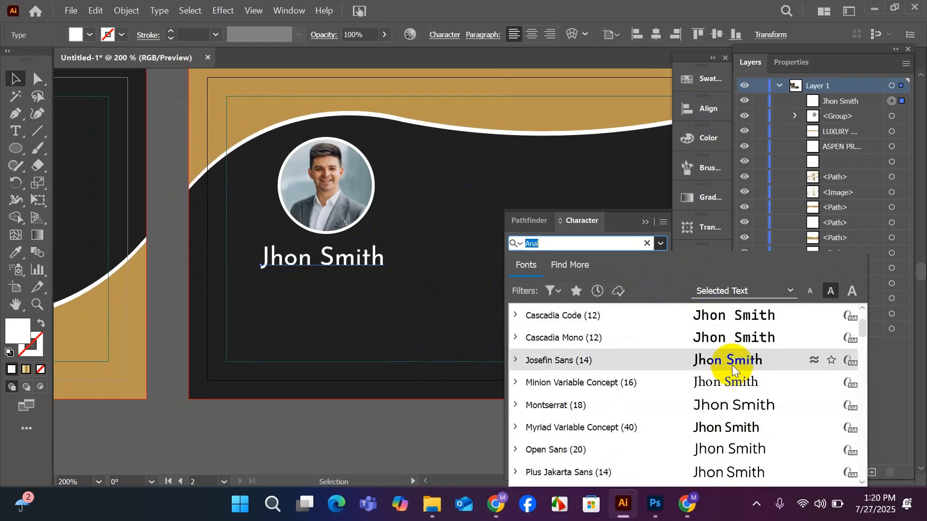
scroll(732, 365, down, 5)
scroll(729, 429, down, 3)
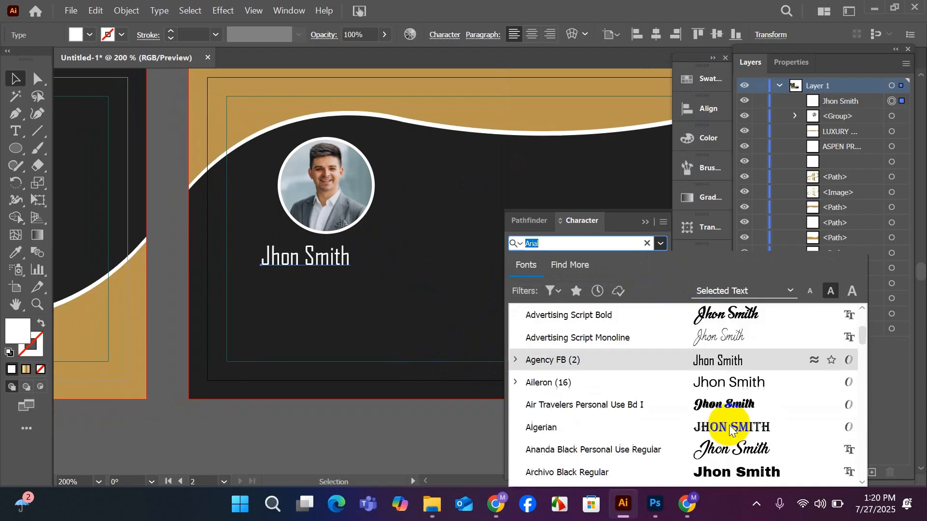
scroll(729, 428, down, 3)
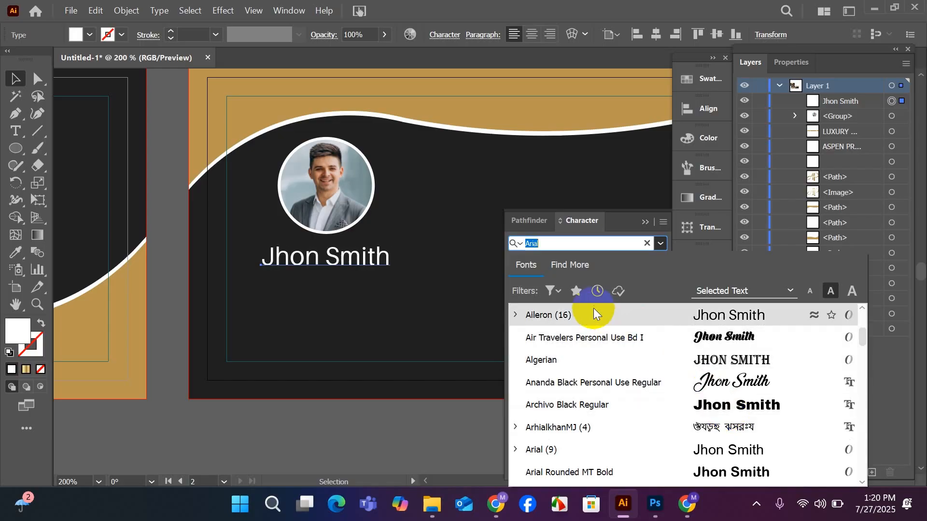
text(po)
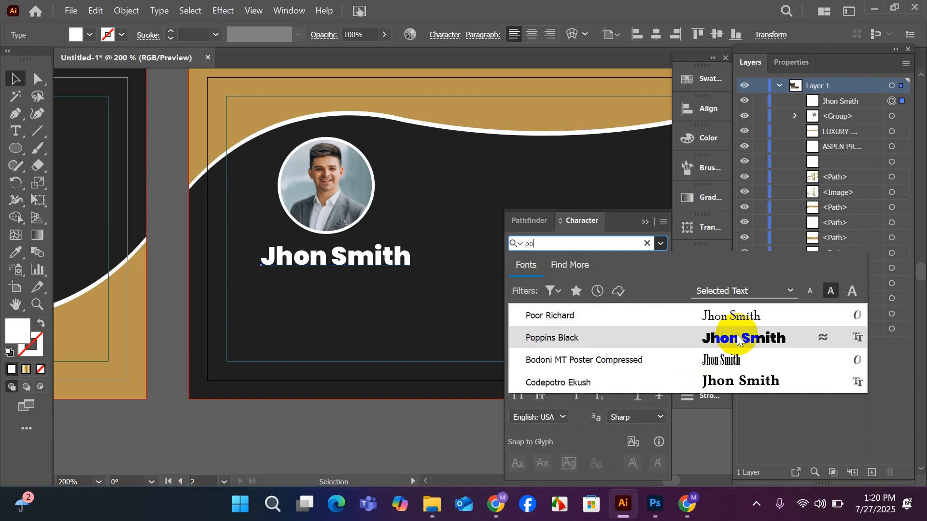
key(BackSpace)
key(BackSpace)
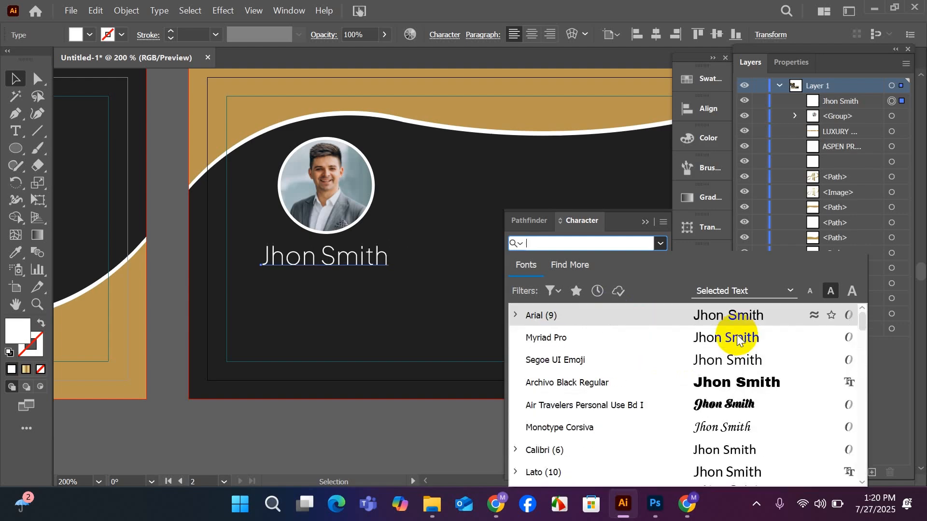
text(;)
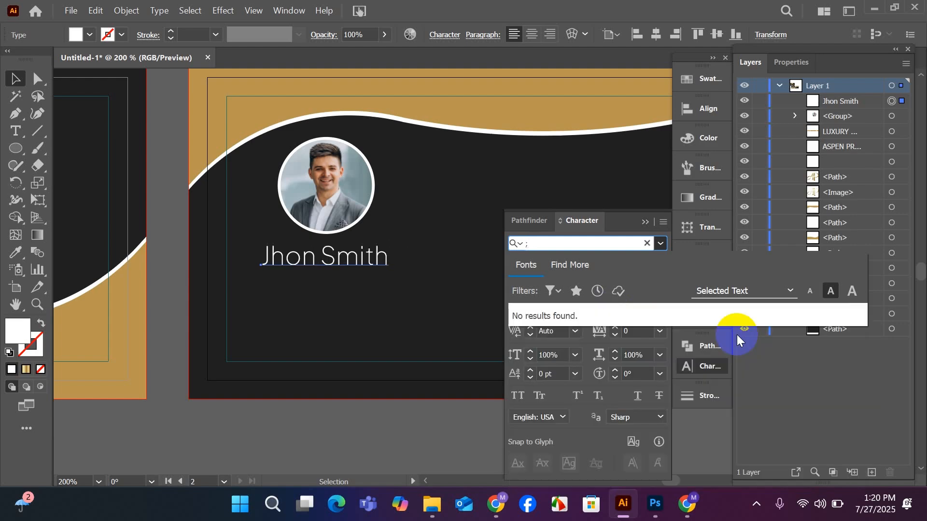
key(BackSpace)
scroll(736, 337, down, 3)
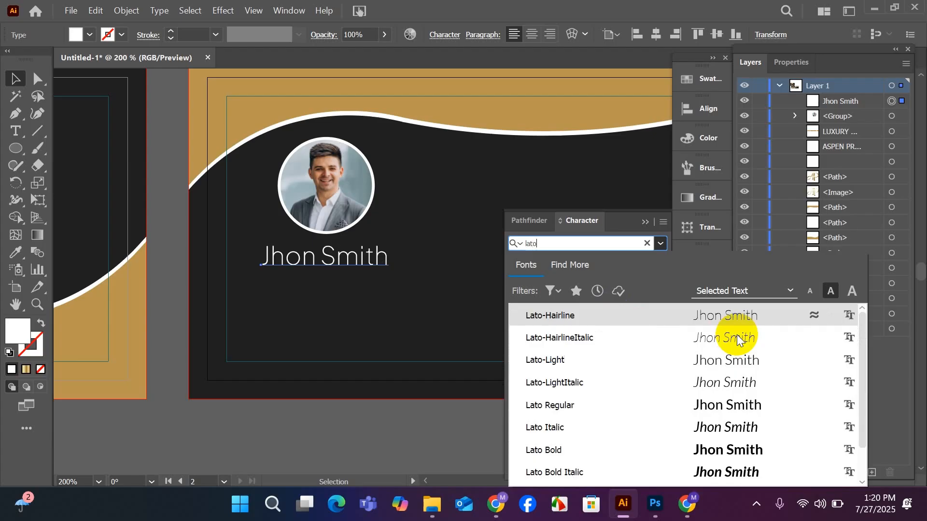
click(724, 450)
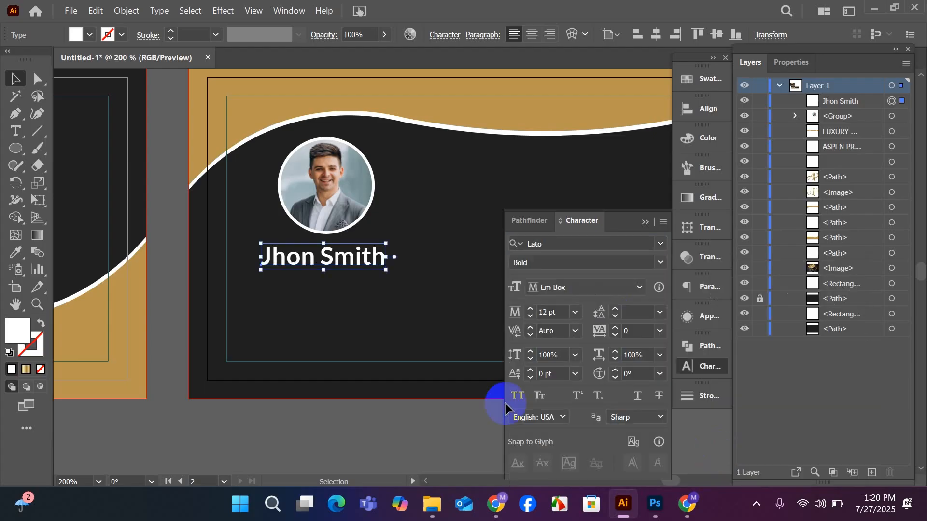
Move the name text slightly down, keeping it centred beneath the portrait.
drag(338, 260, 341, 268)
scroll(341, 269, up, 1)
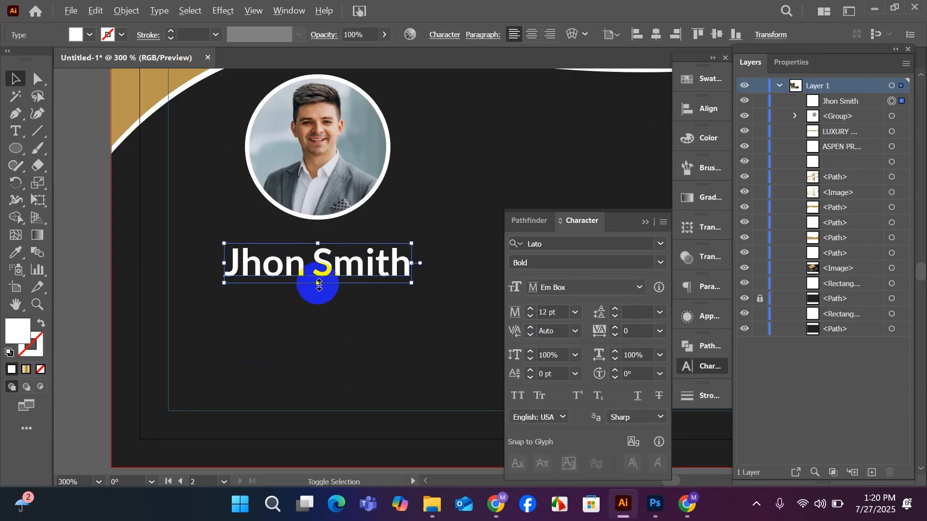
drag(316, 286, 316, 285)
scroll(316, 285, down, 1)
click(500, 369)
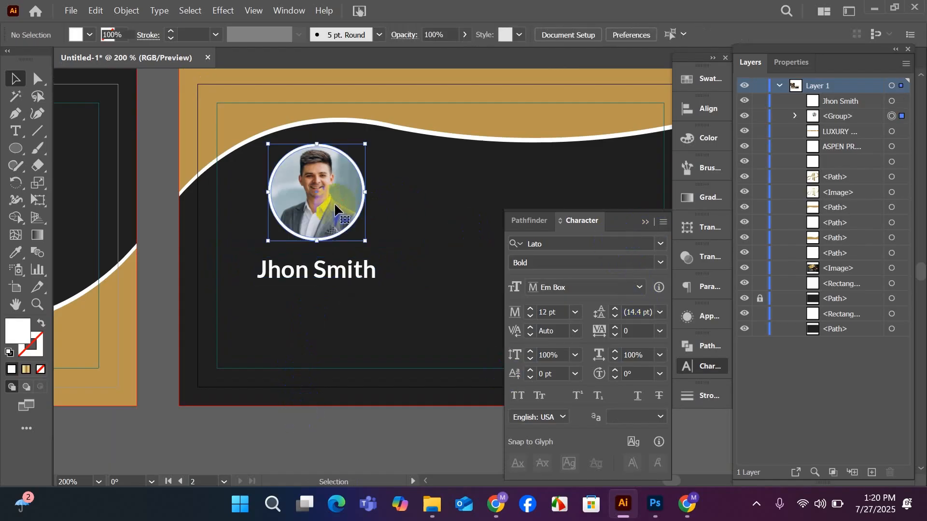
Move the portrait group straight down about 0.07 in, closer to the name, and deselect it.
drag(333, 203, 329, 213)
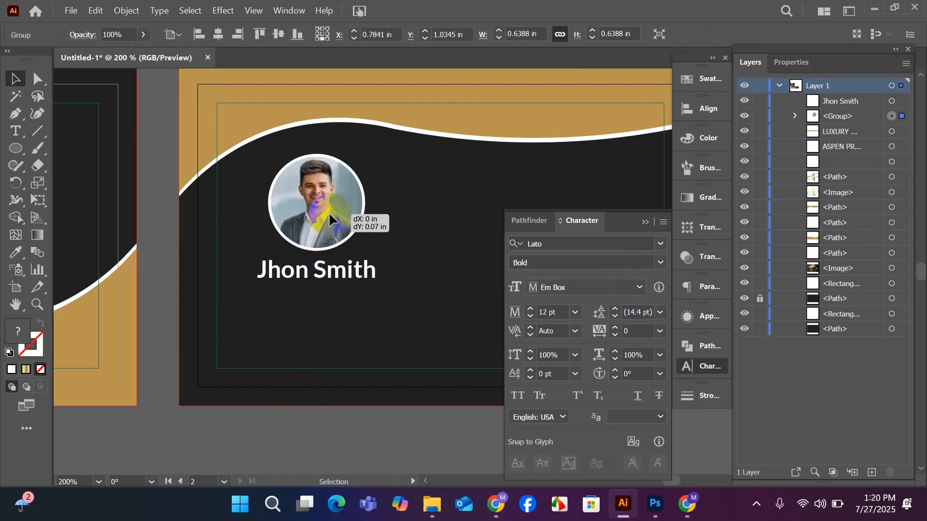
drag(330, 219, 330, 220)
click(644, 222)
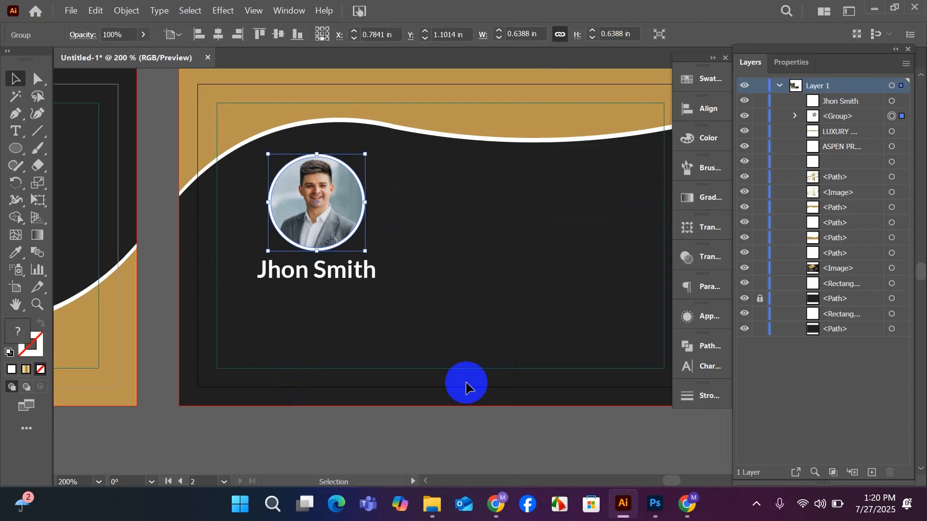
click(407, 413)
Shift the name slightly lower and the portrait group to about X 0.77 in, Y 1.14 in, centred above it.
scroll(392, 404, down, 1)
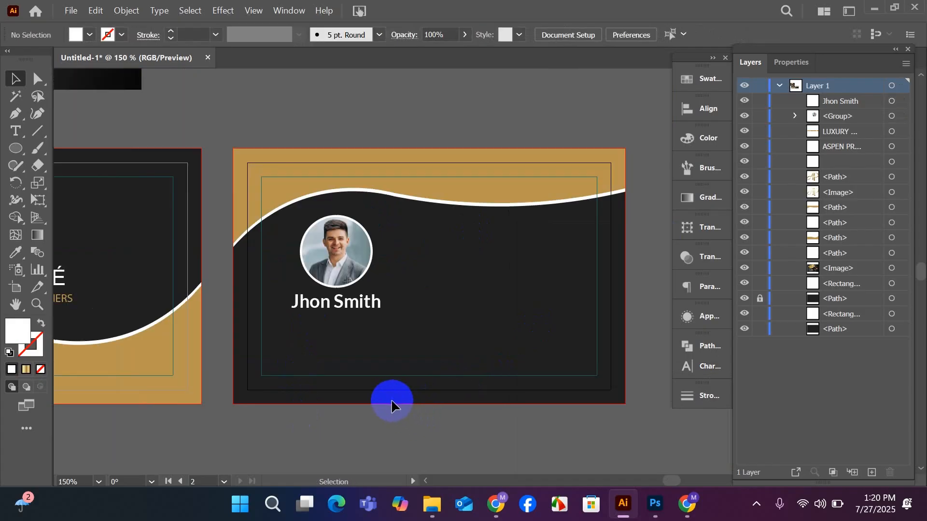
drag(349, 310, 348, 316)
drag(339, 270, 338, 276)
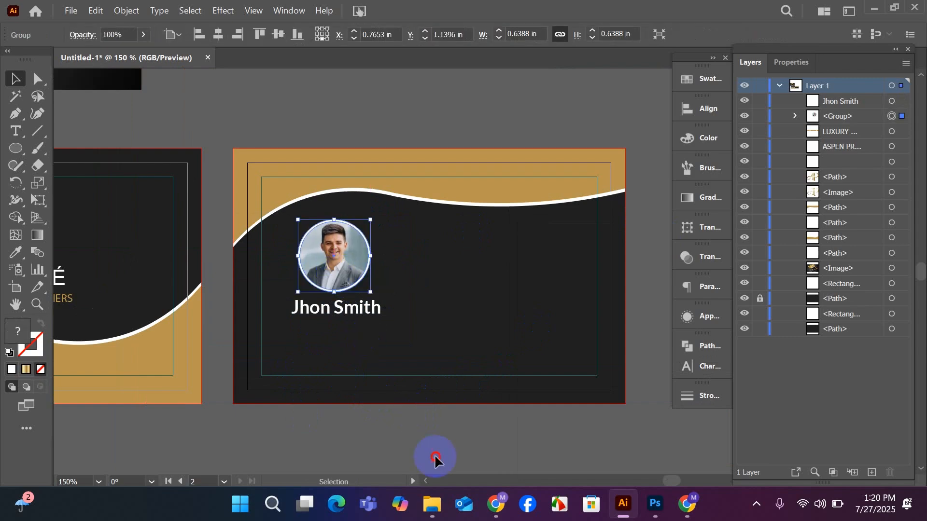
click(429, 421)
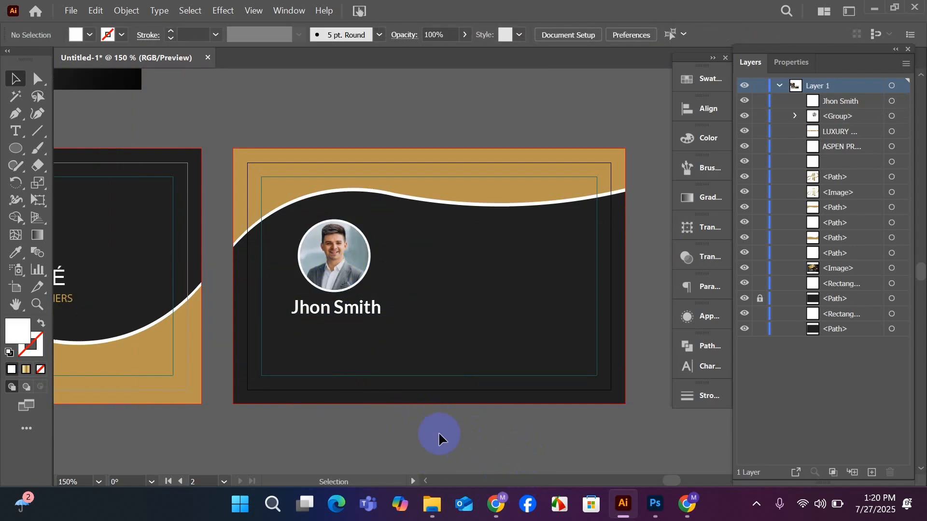
Review the back card's layout beside the front card and the reference mockup.
scroll(427, 430, up, 1)
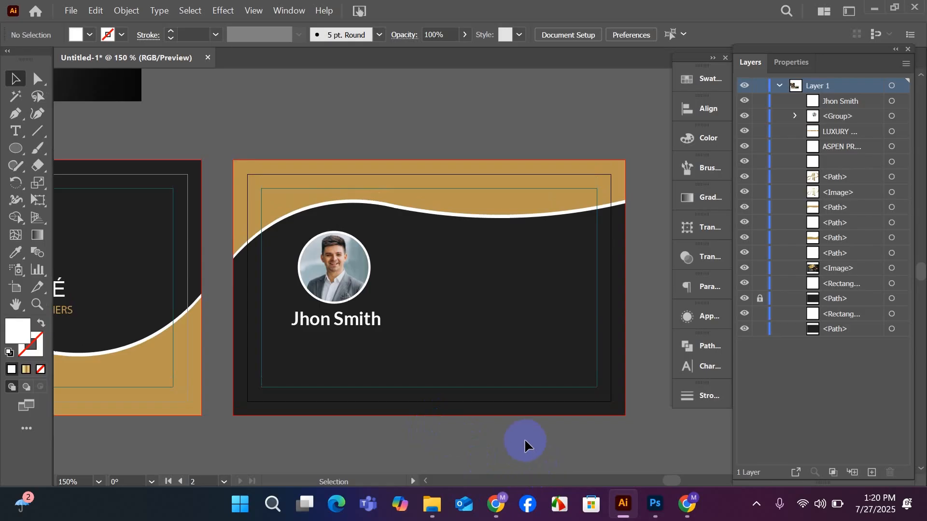
key(space)
drag(405, 408, 532, 434)
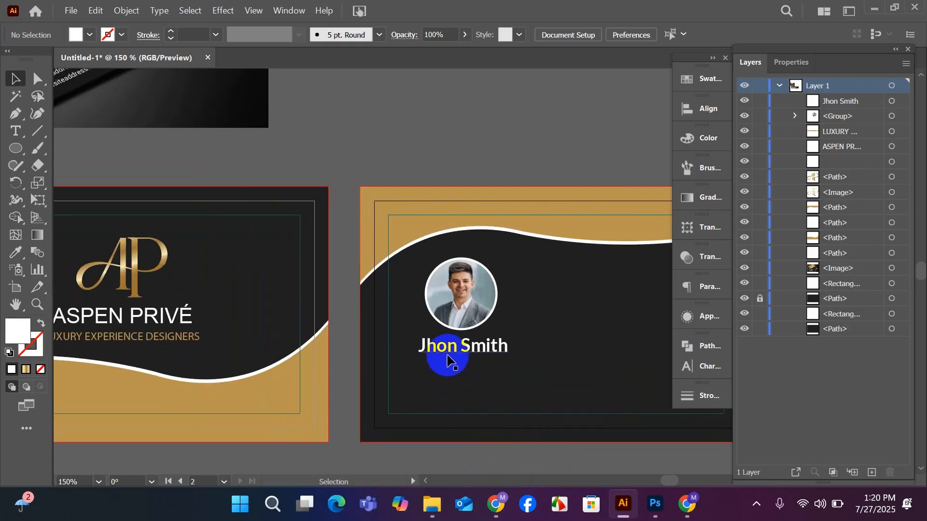
scroll(447, 359, down, 1)
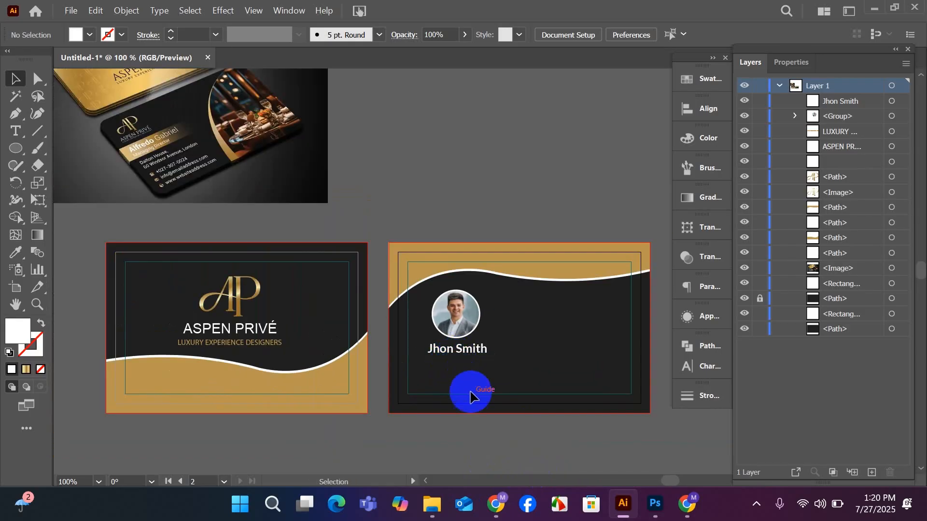
key(space)
drag(471, 393, 382, 351)
scroll(415, 328, up, 1)
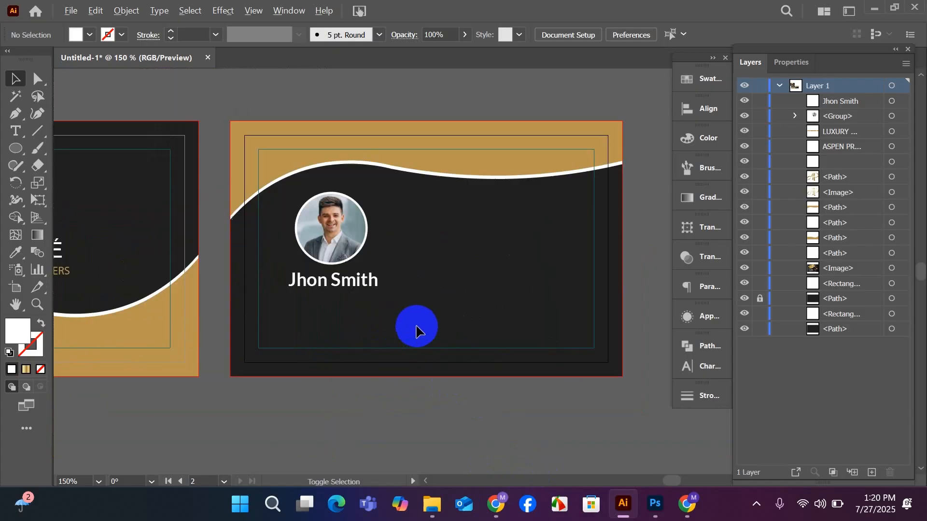
drag(455, 400, 445, 399)
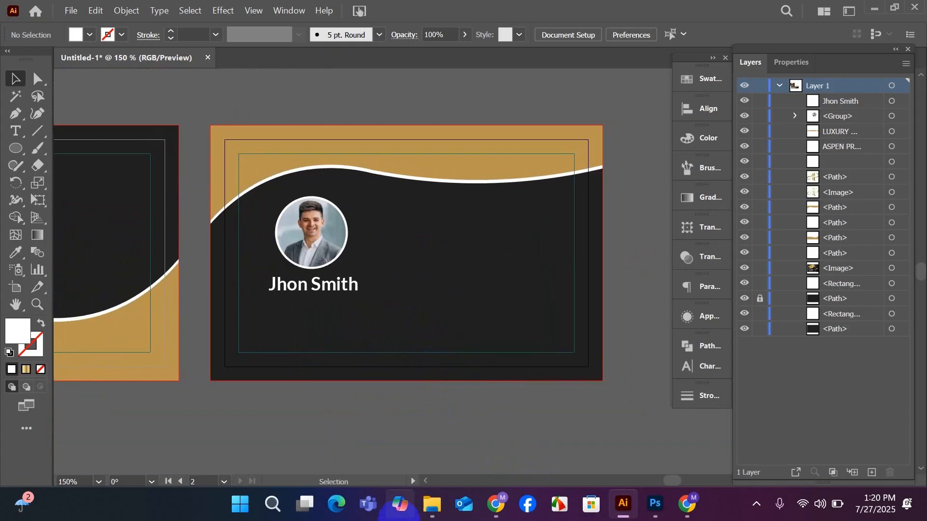
Switch to File Explorer and open the Illustrator file 6 from the business card folder on New Volume (E:).
mouse_move(432, 504)
click(416, 448)
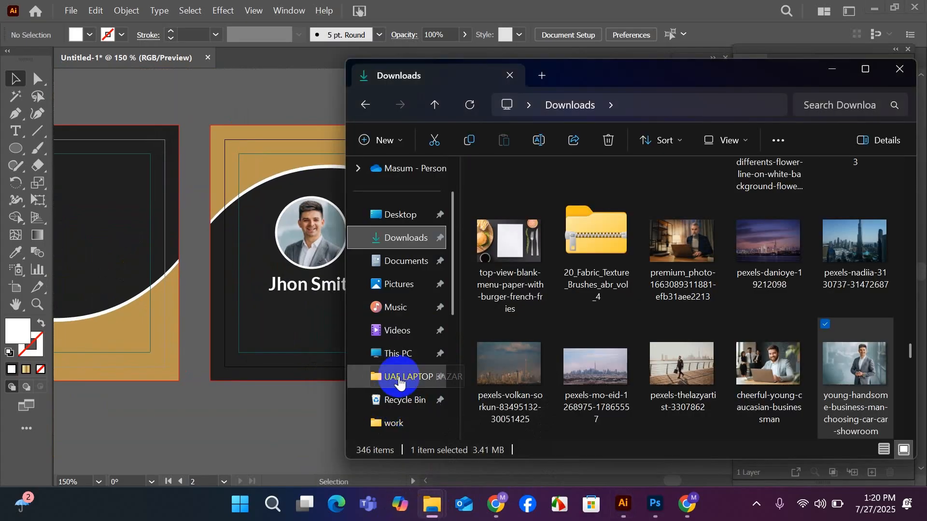
scroll(393, 383, down, 3)
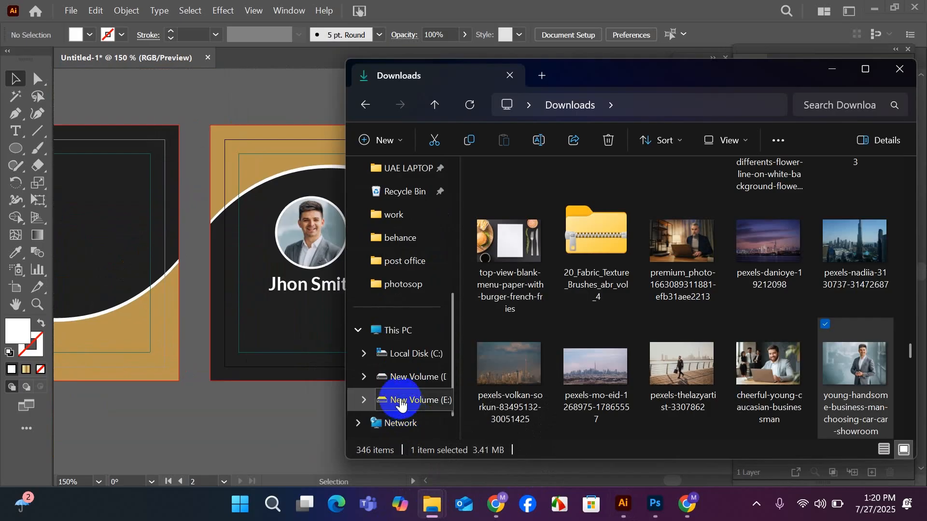
click(401, 400)
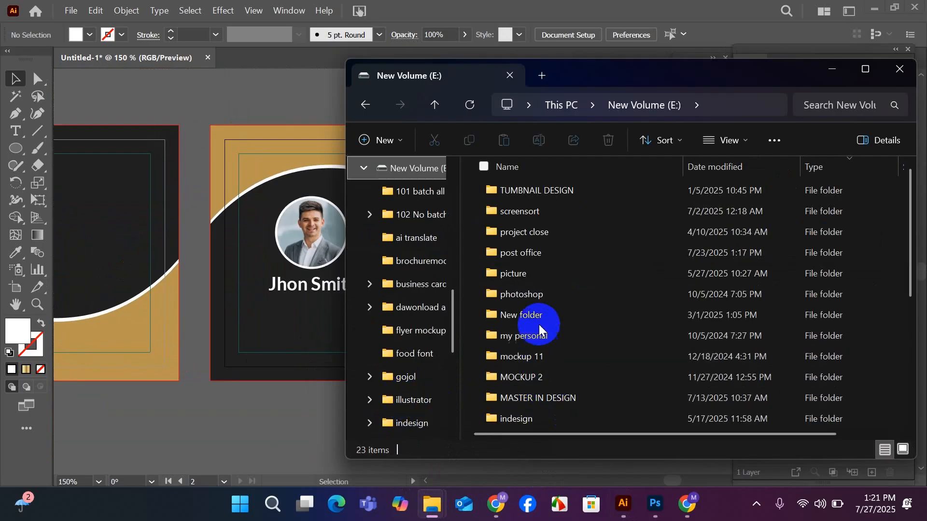
scroll(546, 386, down, 1)
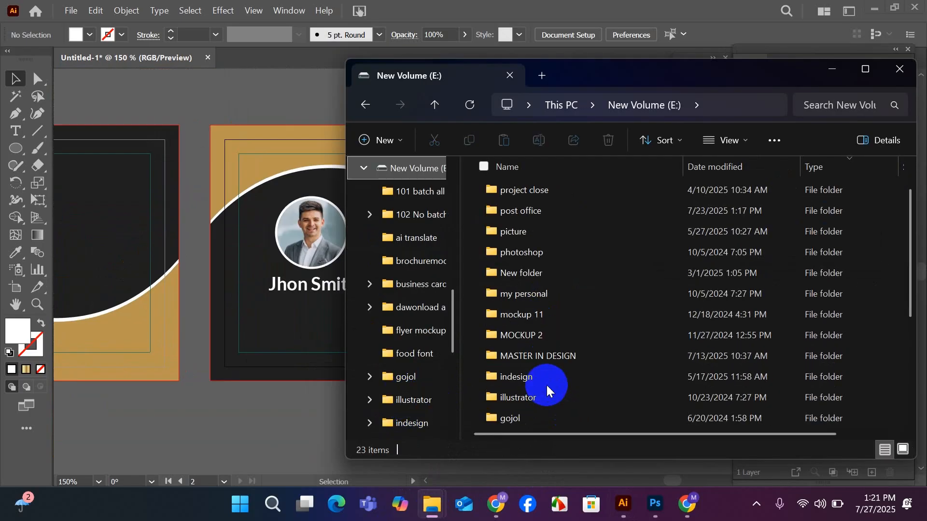
scroll(546, 385, down, 2)
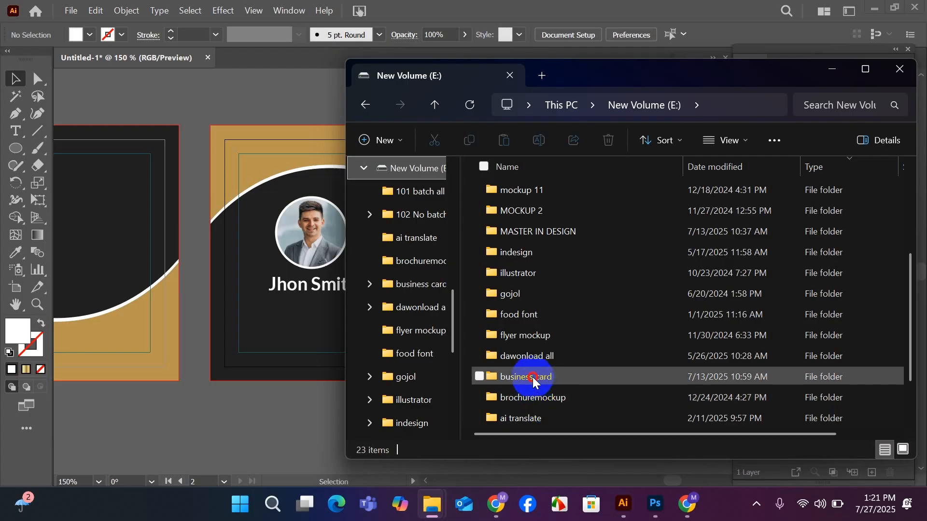
double_click(532, 377)
scroll(661, 304, down, 2)
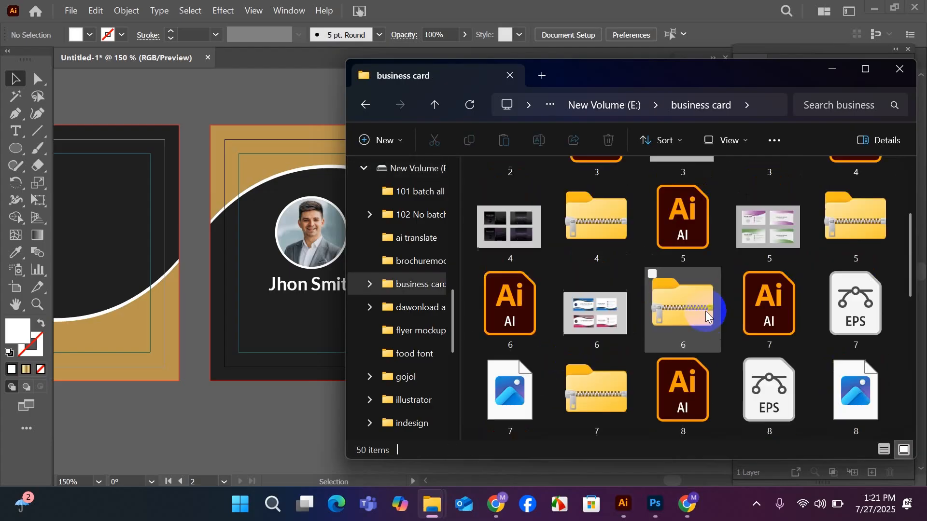
double_click(508, 309)
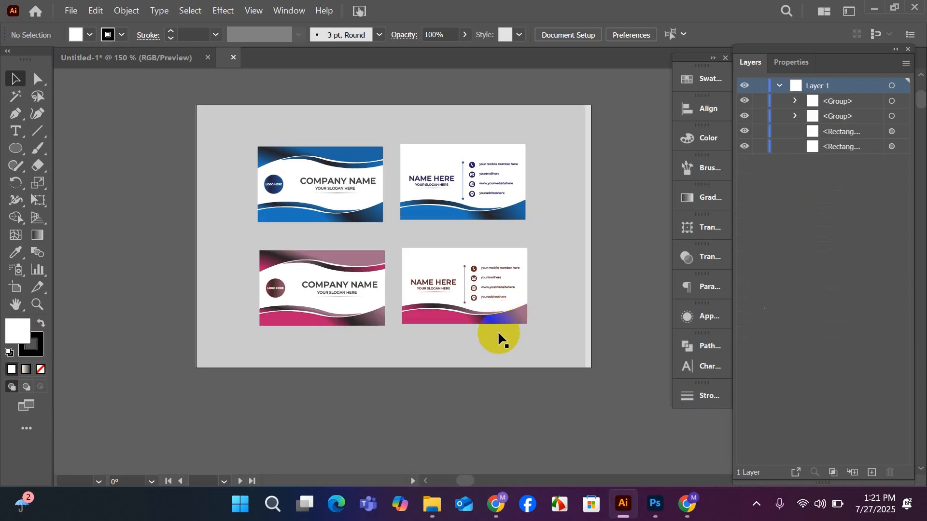
Ungroup the blue business card pair in the template to separate its front and back sides.
scroll(476, 290, up, 2)
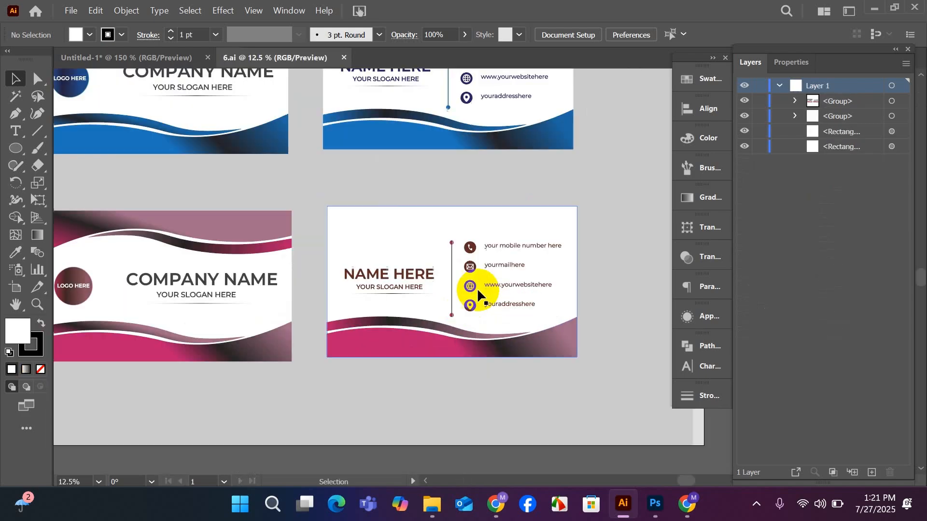
scroll(476, 290, up, 1)
scroll(477, 289, down, 1)
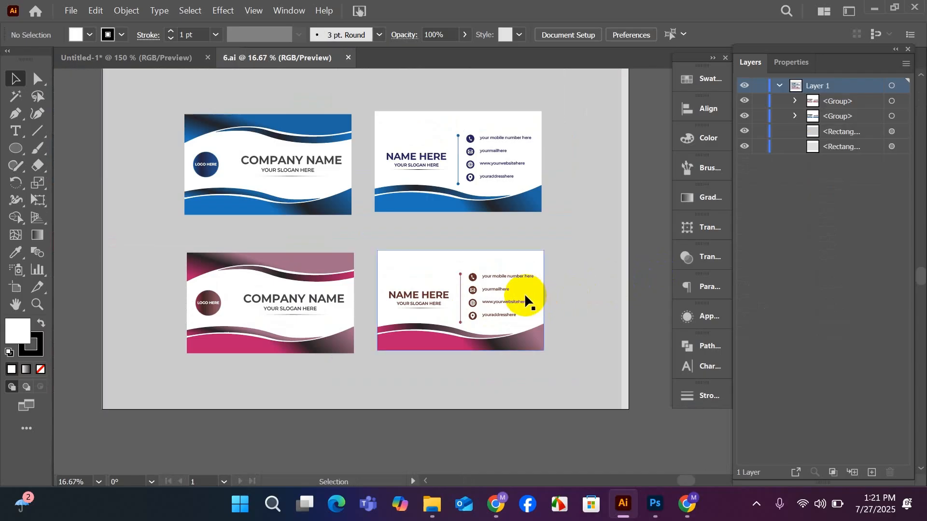
scroll(506, 296, up, 1)
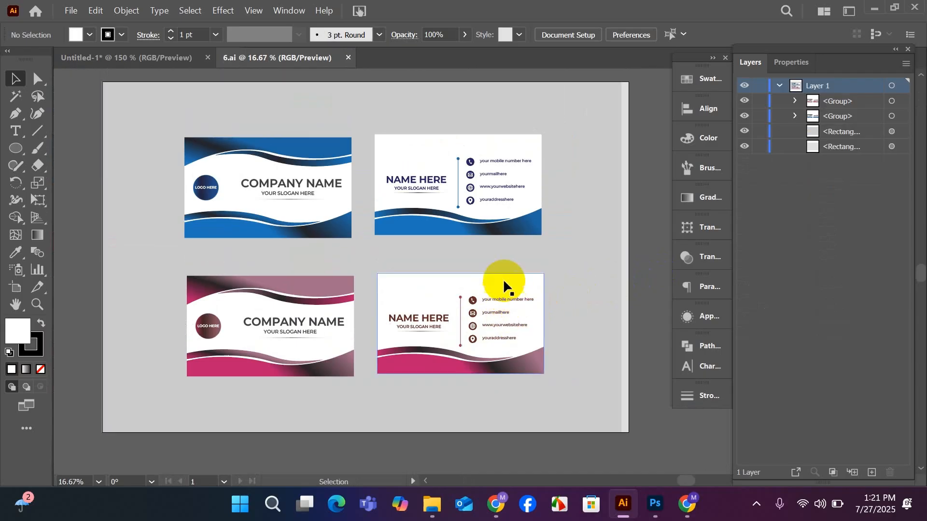
click(458, 184)
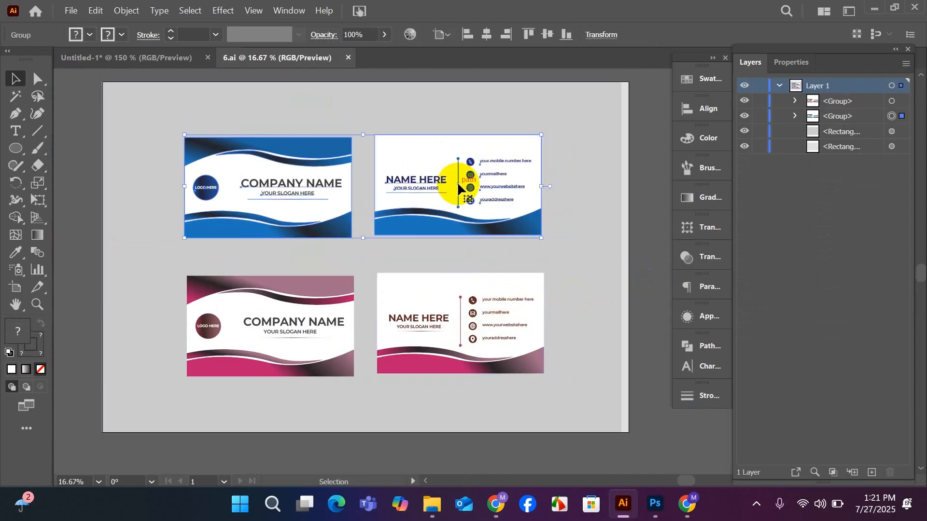
right_click(457, 183)
click(497, 311)
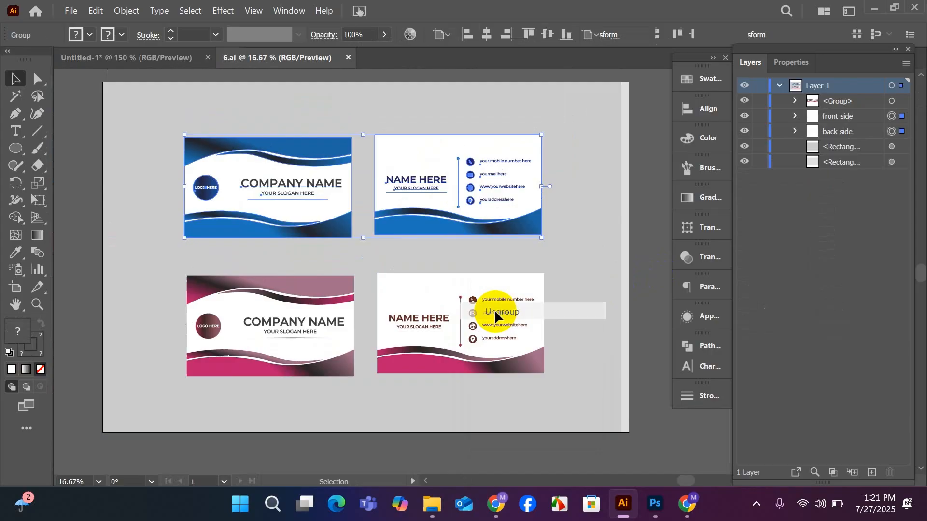
Ungroup the blue template card with the contact details so its text and shapes become separate objects.
click(416, 437)
click(459, 193)
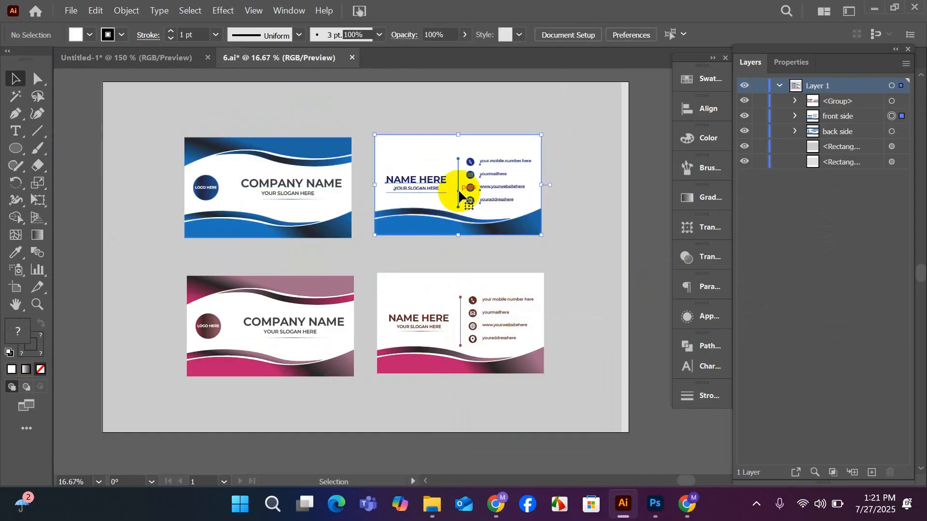
right_click(461, 195)
click(497, 318)
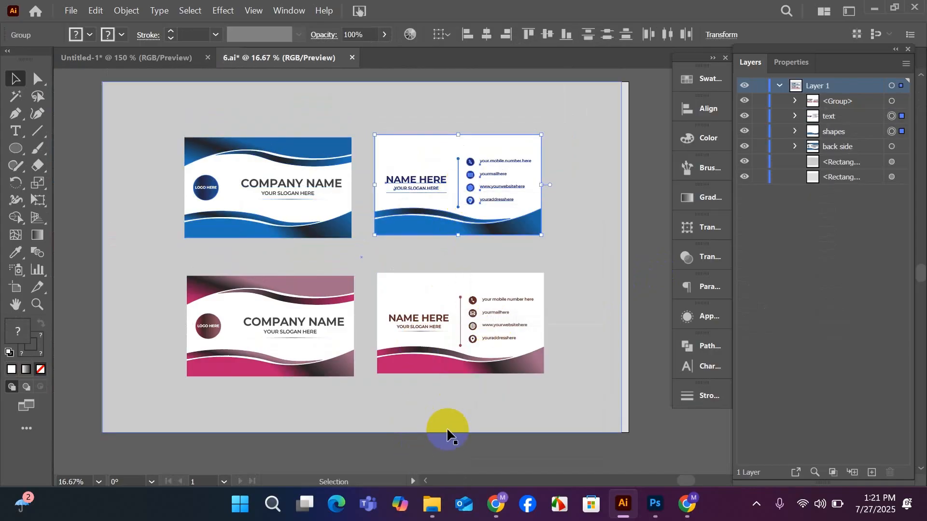
click(457, 451)
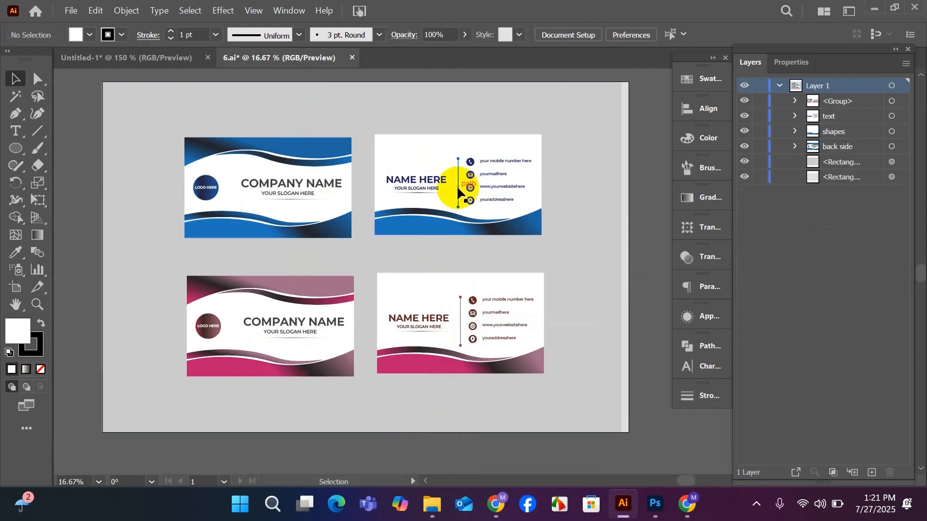
Bring the template's name and contact text group into the Untitled-1 document and scale it down to fit inside the back card.
drag(457, 185, 167, 59)
drag(260, 145, 409, 330)
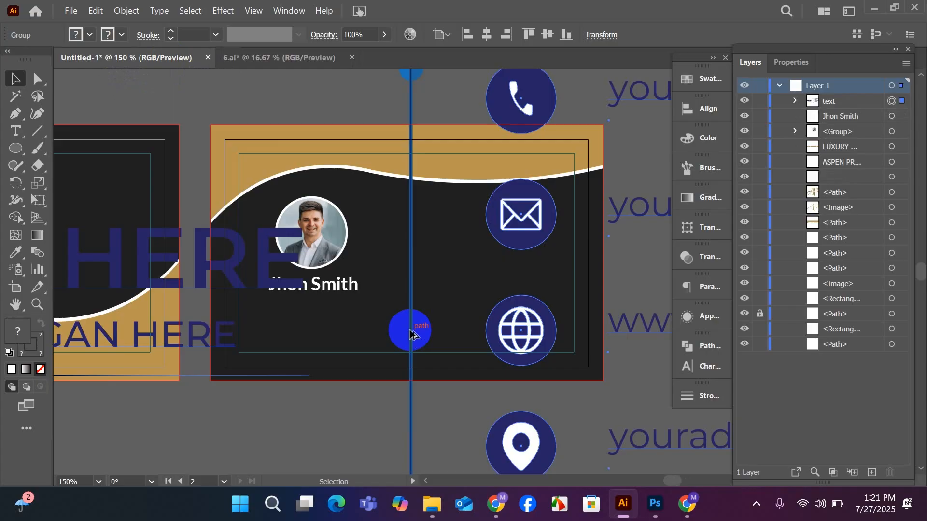
scroll(409, 331, down, 2)
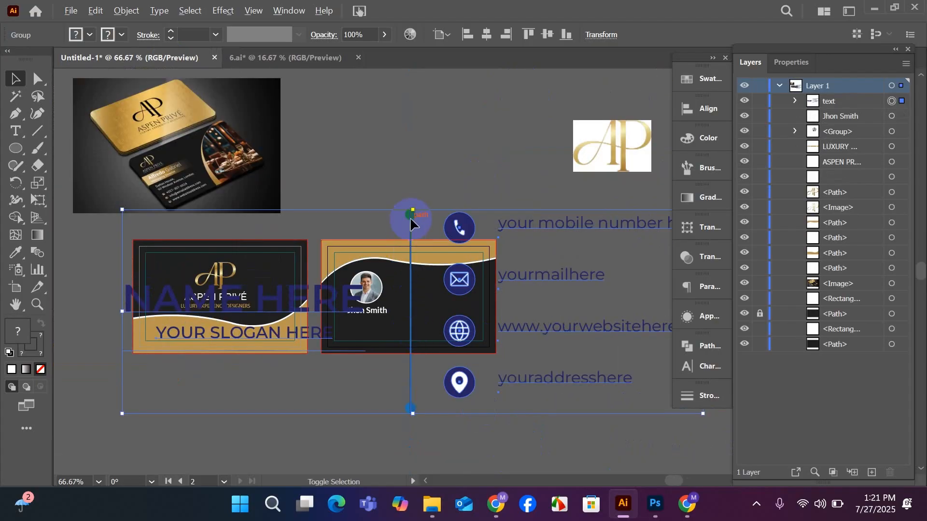
drag(413, 213, 411, 296)
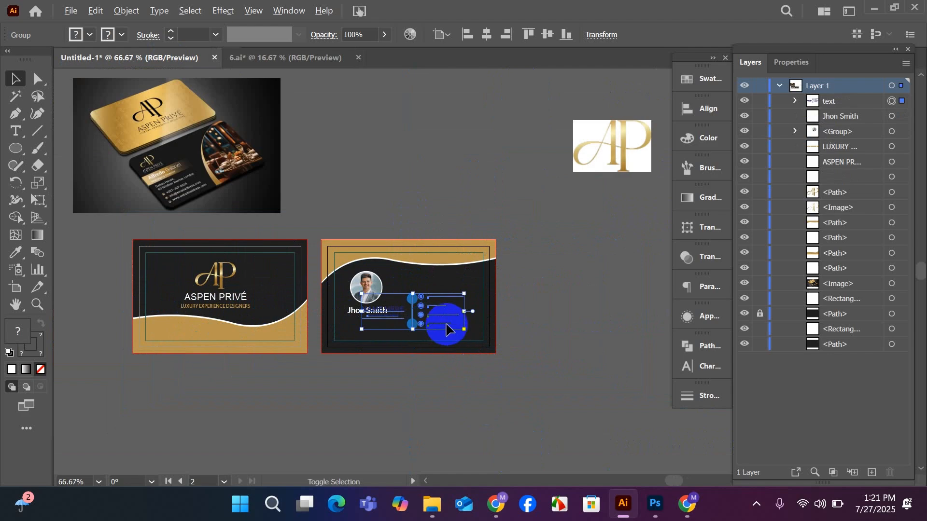
scroll(447, 325, up, 3)
drag(434, 380, 514, 381)
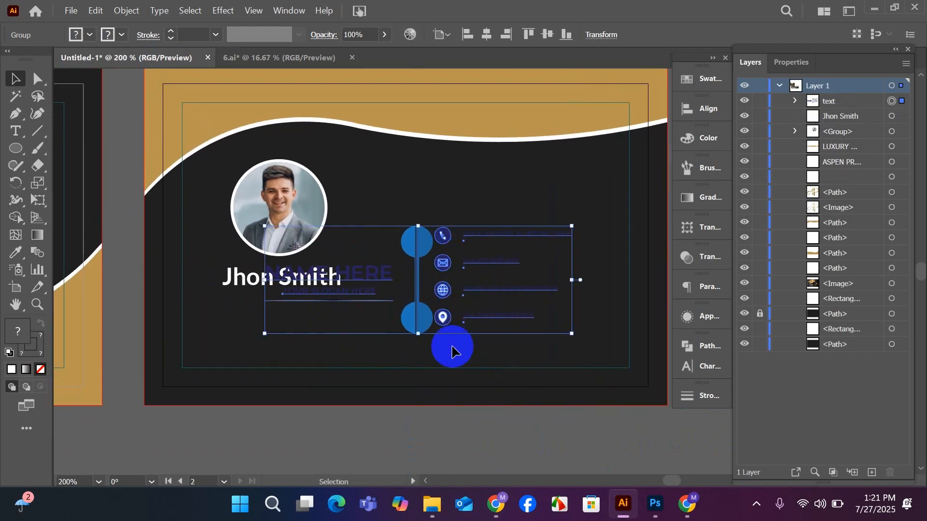
Move the scaled contact group off the back card into the empty space just below it.
scroll(439, 307, down, 1)
drag(416, 282, 421, 417)
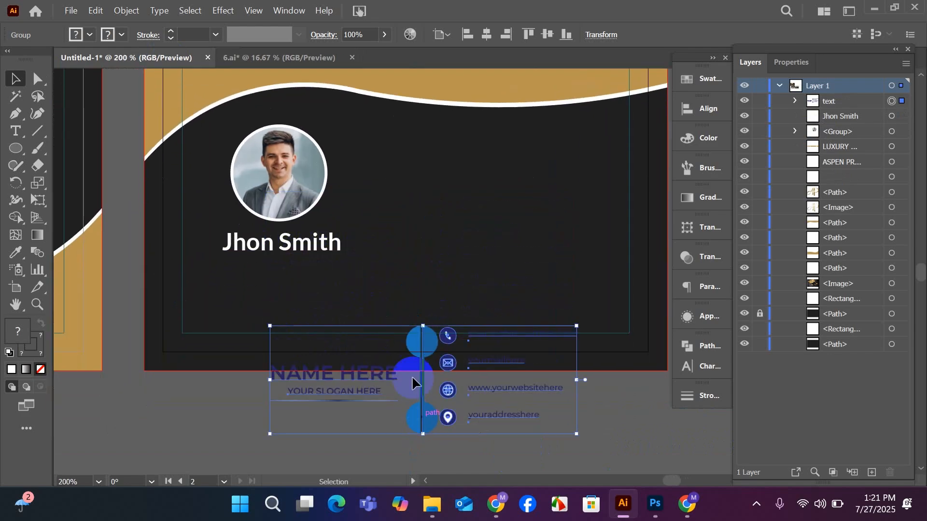
scroll(412, 375, down, 2)
drag(418, 302, 413, 394)
click(327, 272)
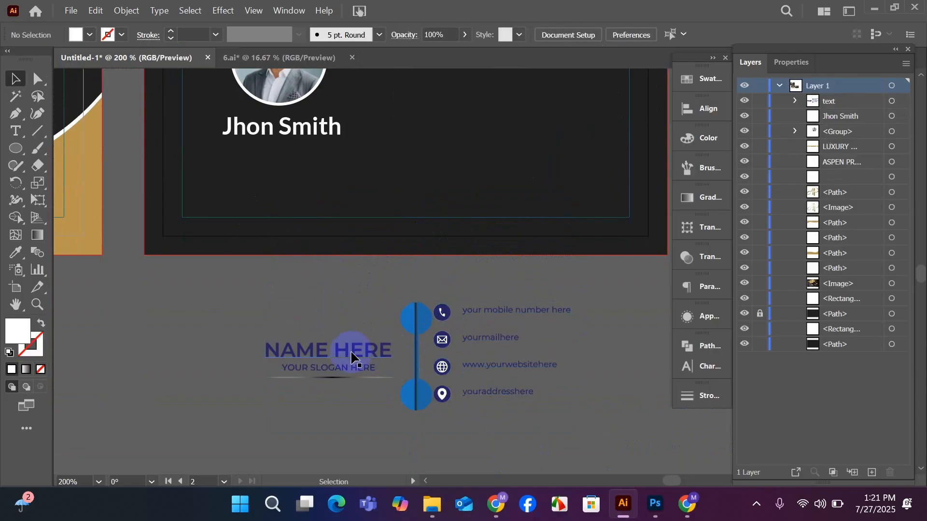
scroll(357, 427, up, 1)
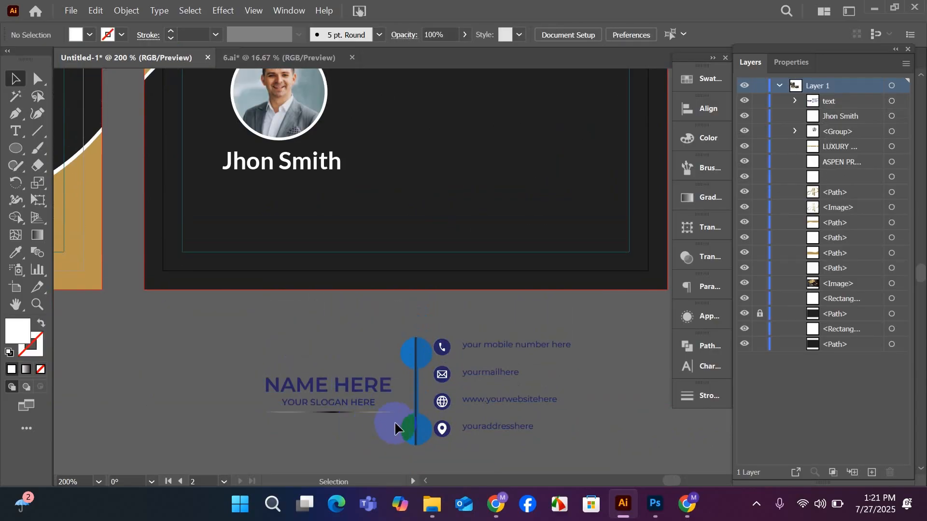
Ungroup the contact group below the card into its divider line, icons and text lines.
click(418, 421)
right_click(418, 420)
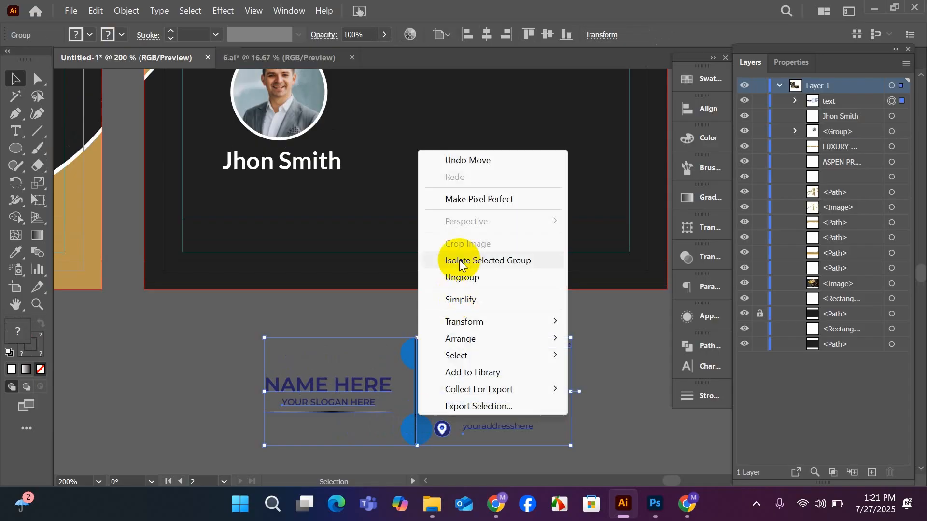
click(460, 277)
click(271, 358)
scroll(270, 358, up, 1)
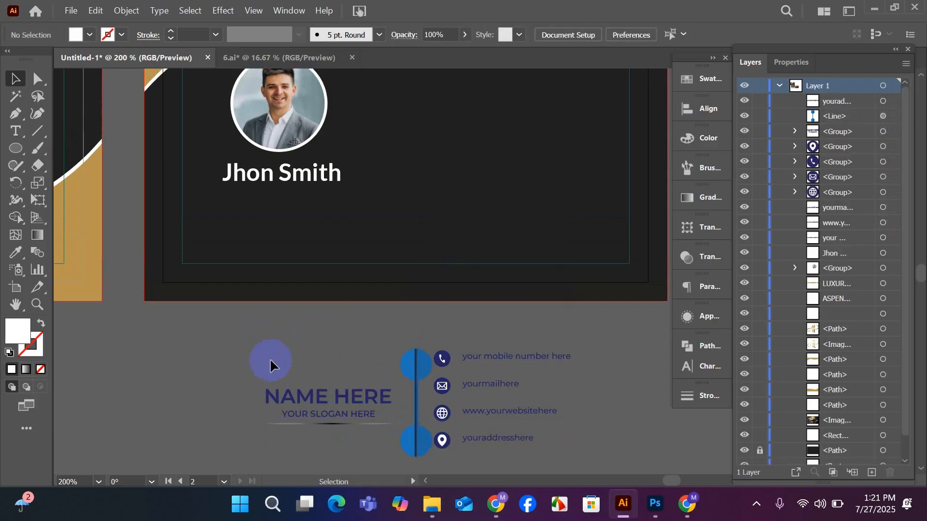
Move the blue vertical divider line away from the contact icons, over the placeholder name.
click(417, 411)
drag(417, 411, 289, 414)
scroll(412, 344, down, 2)
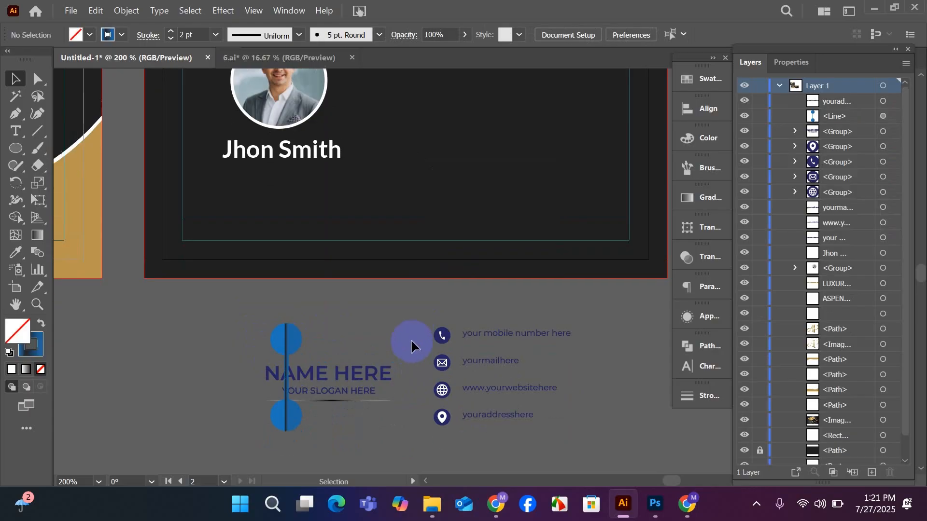
Fill the mobile number, mail and website placeholder lines with white from the swatches.
click(489, 338)
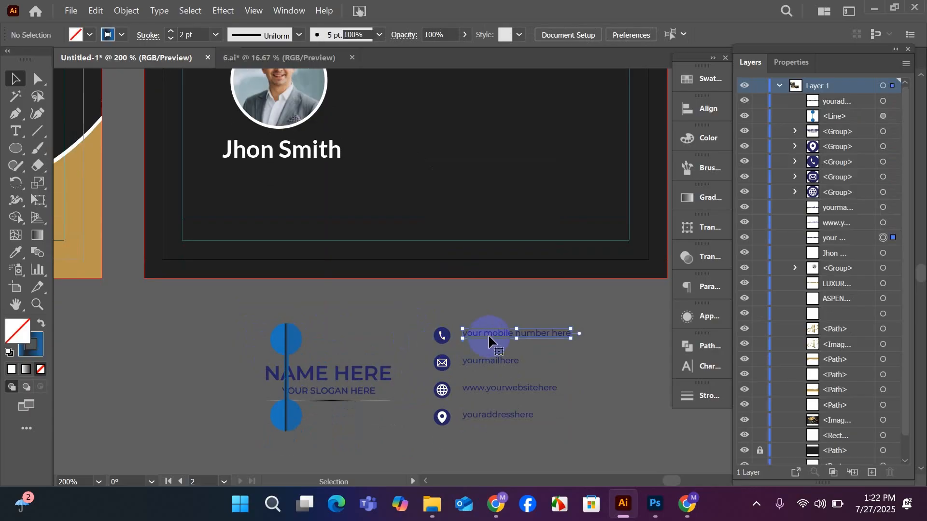
click(707, 80)
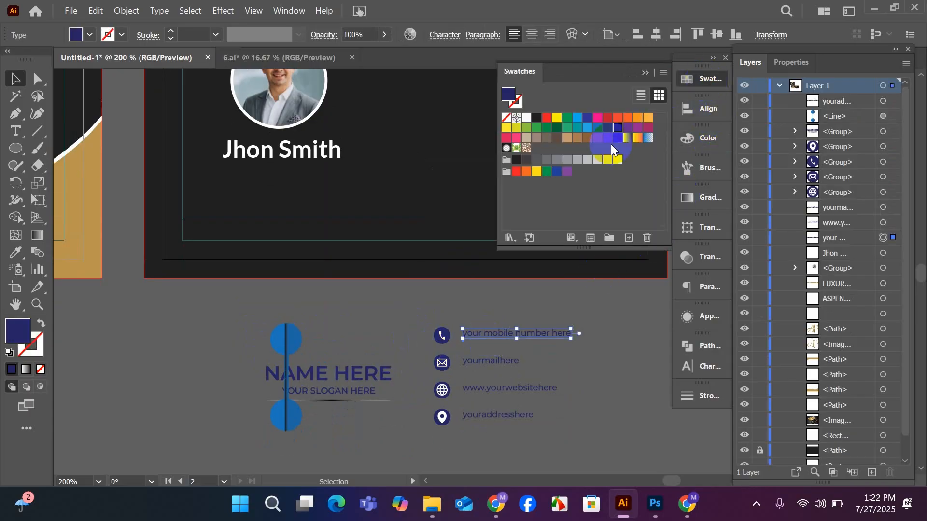
click(526, 117)
click(383, 323)
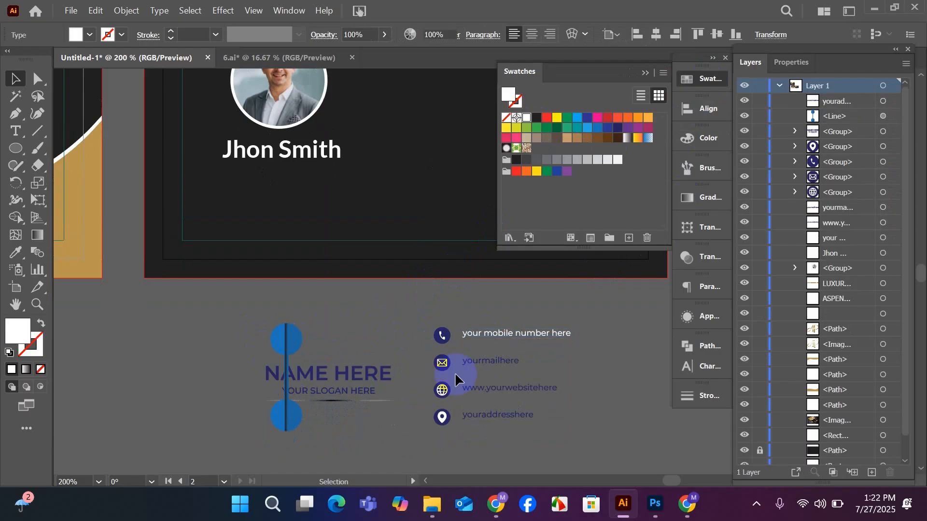
click(484, 363)
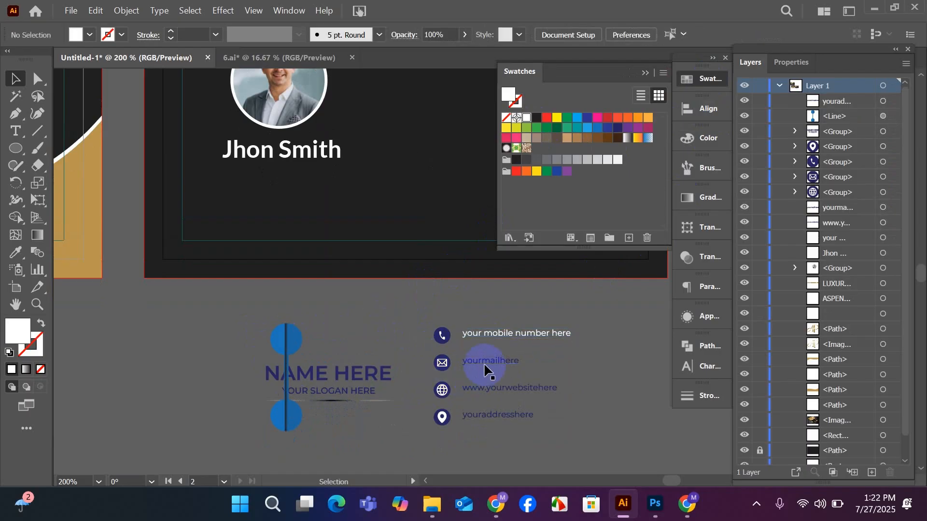
click(526, 117)
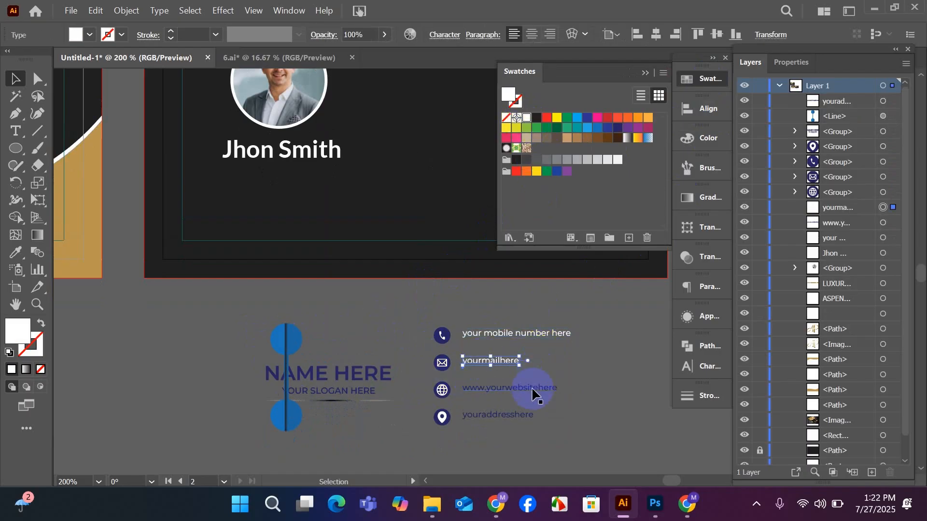
click(531, 392)
click(526, 117)
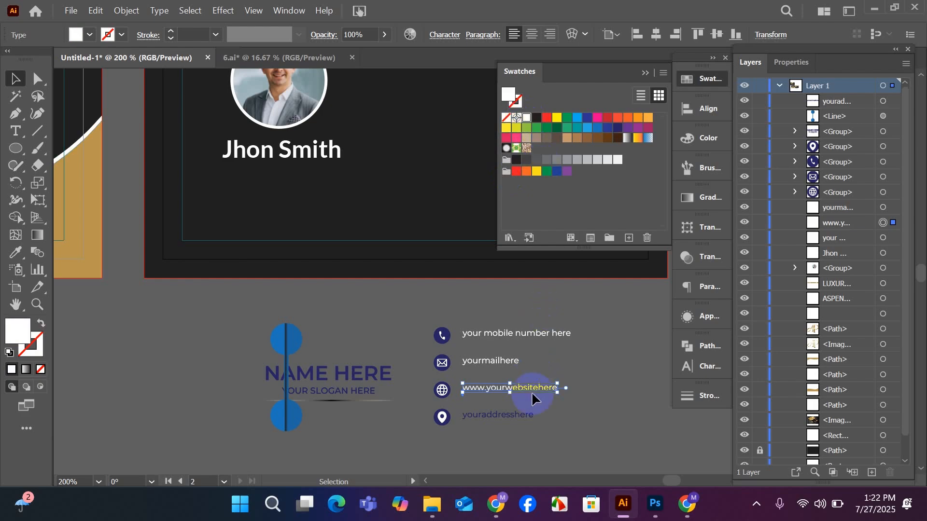
Change the address placeholder beside the location icon to "your location here".
click(503, 419)
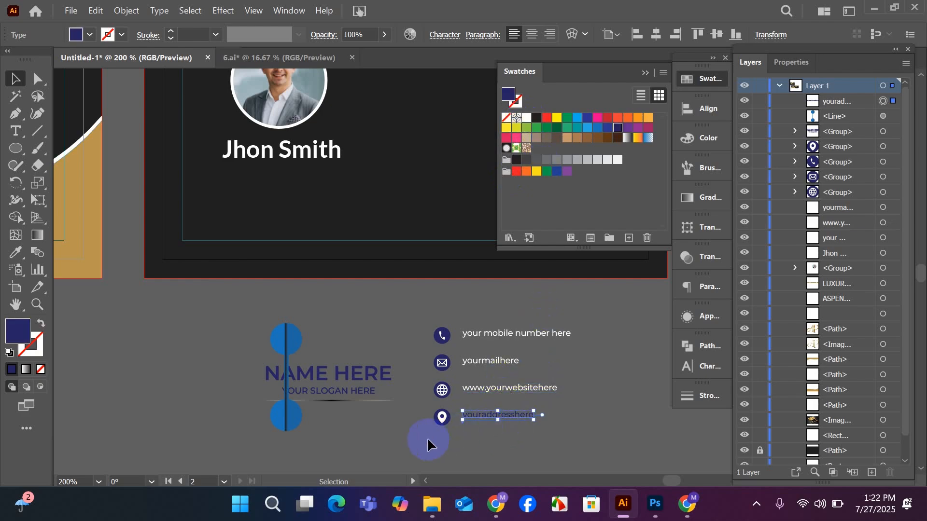
click(417, 422)
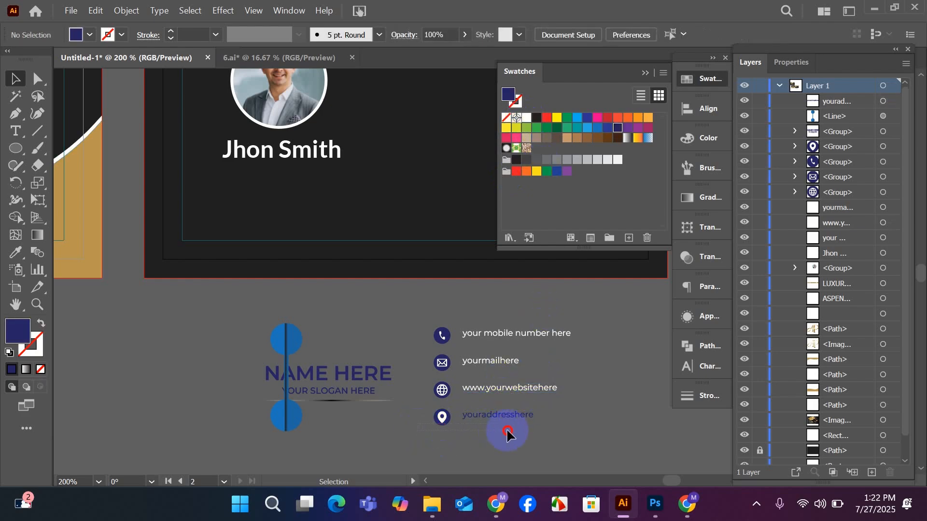
click(509, 415)
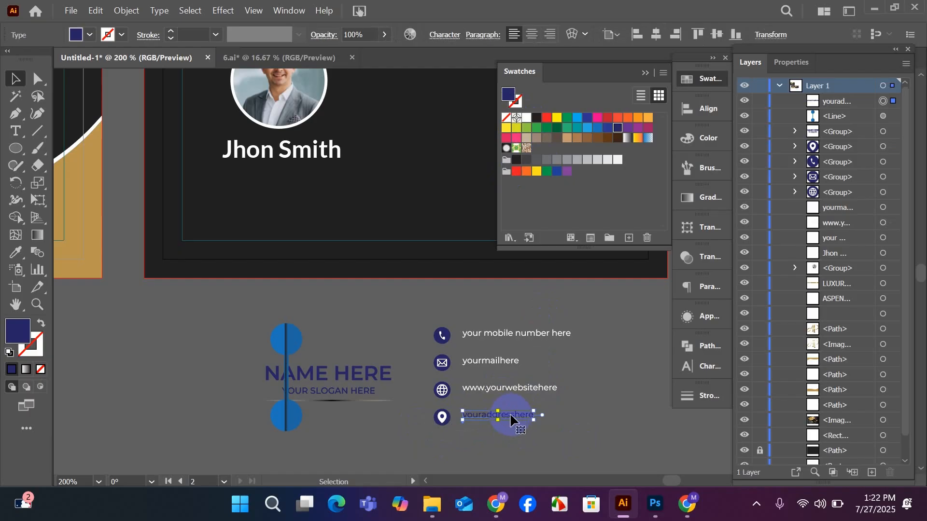
scroll(510, 413, up, 2)
key(t)
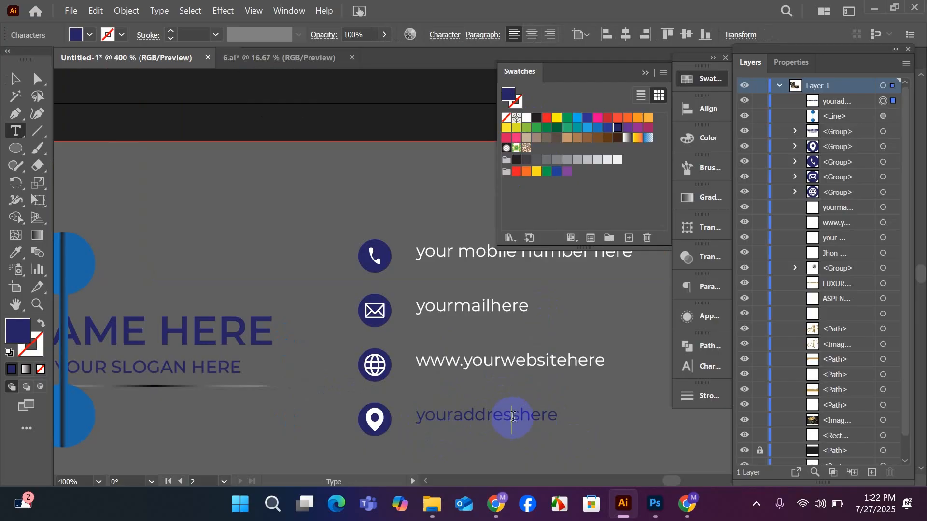
drag(517, 417, 412, 422)
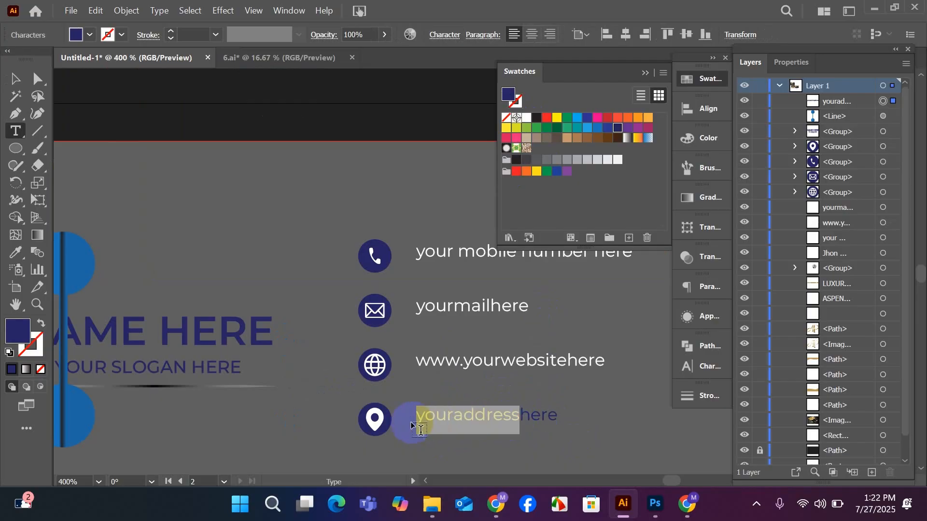
text(Y)
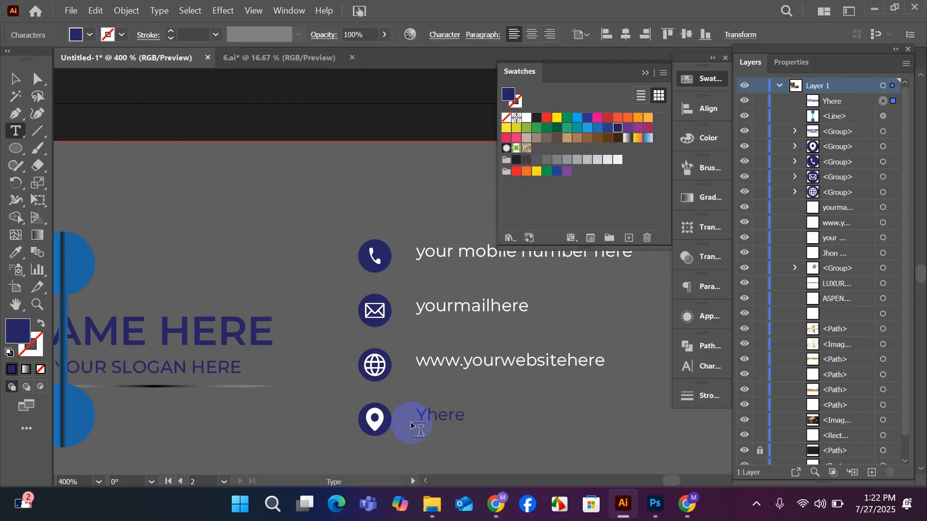
key(BackSpace)
text(your)
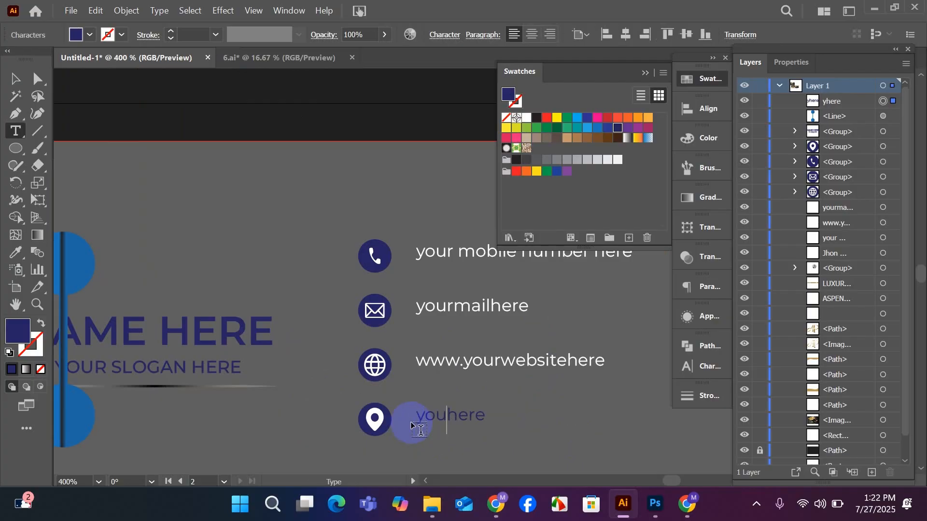
text( location)
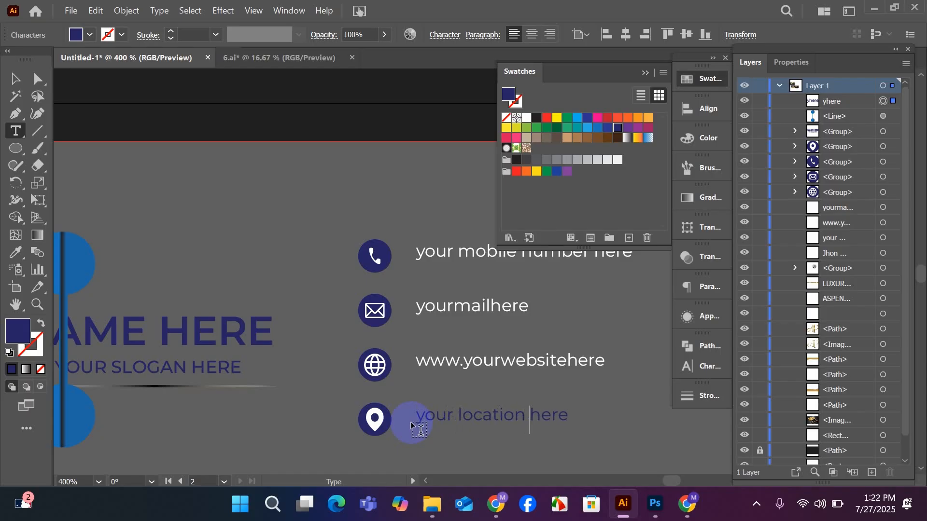
Fill the "your location here" line with white and close the swatches.
click(14, 79)
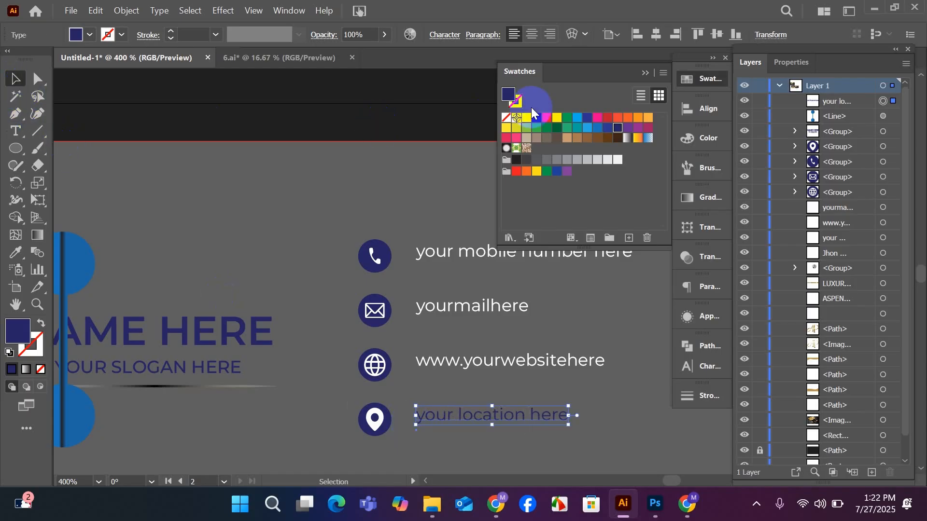
click(527, 118)
scroll(381, 235, down, 1)
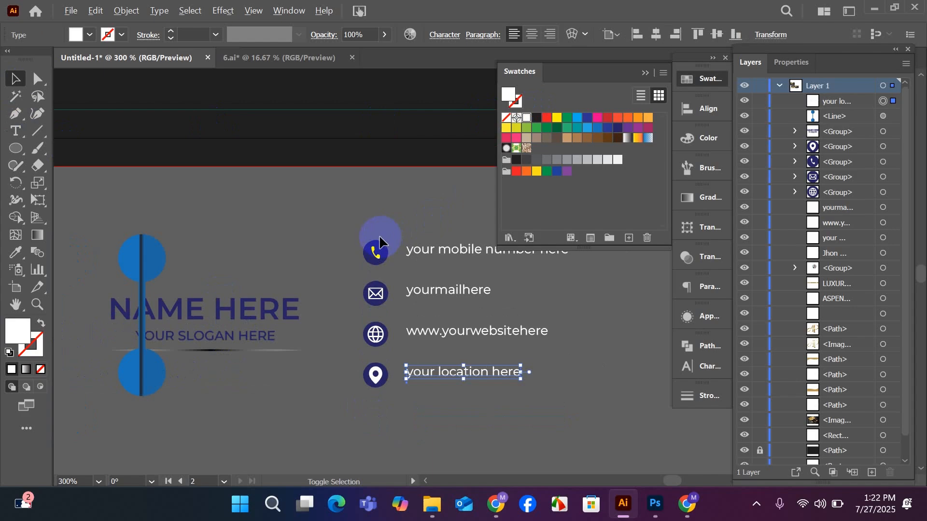
scroll(380, 234, down, 1)
click(644, 74)
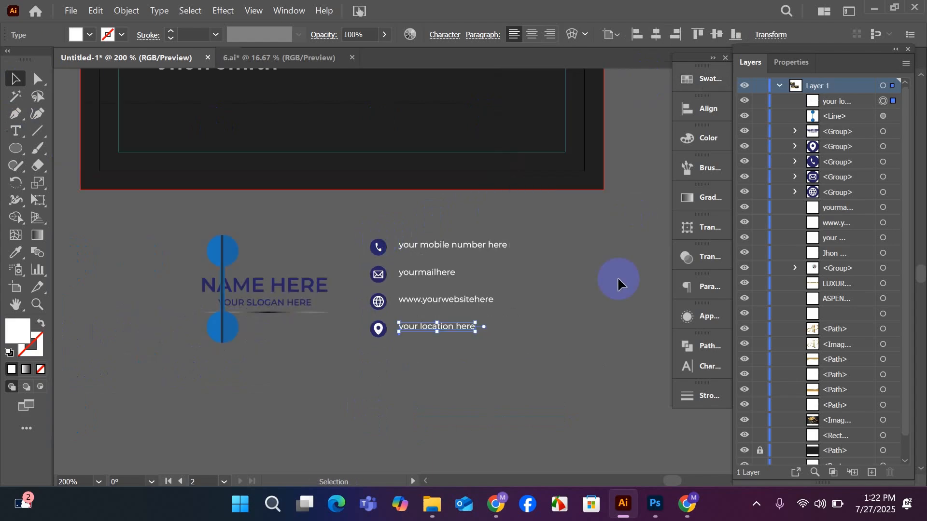
scroll(617, 277, up, 3)
click(582, 338)
click(376, 322)
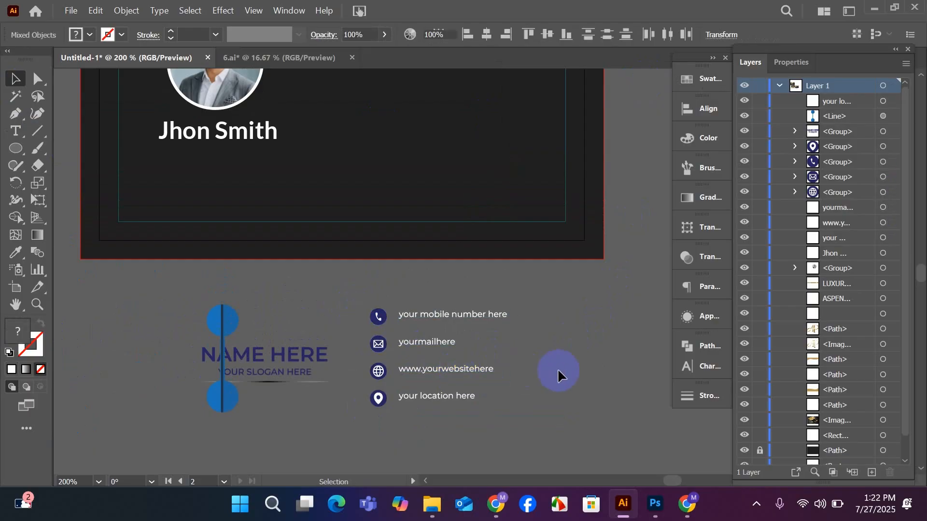
click(436, 314)
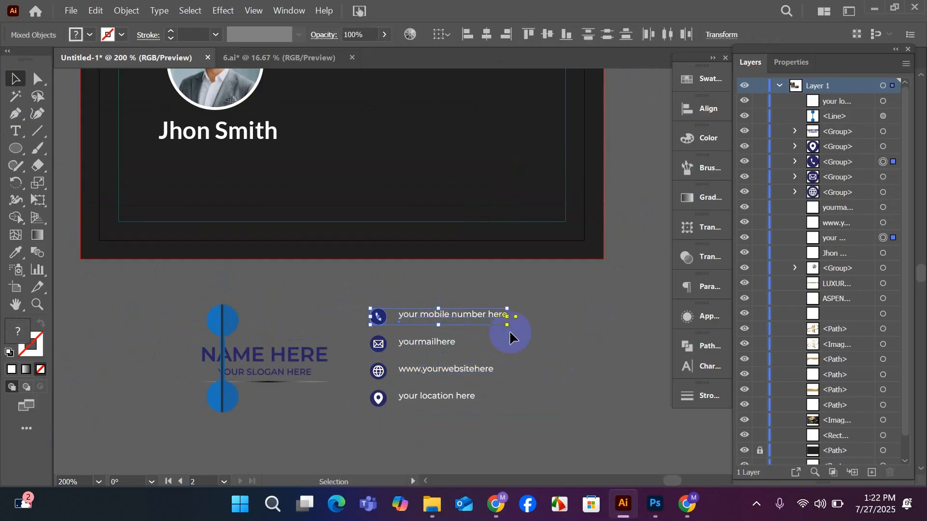
click(552, 337)
Ungroup the phone icon beside the mobile number line so its glyph and circle are separate.
scroll(378, 344, up, 2)
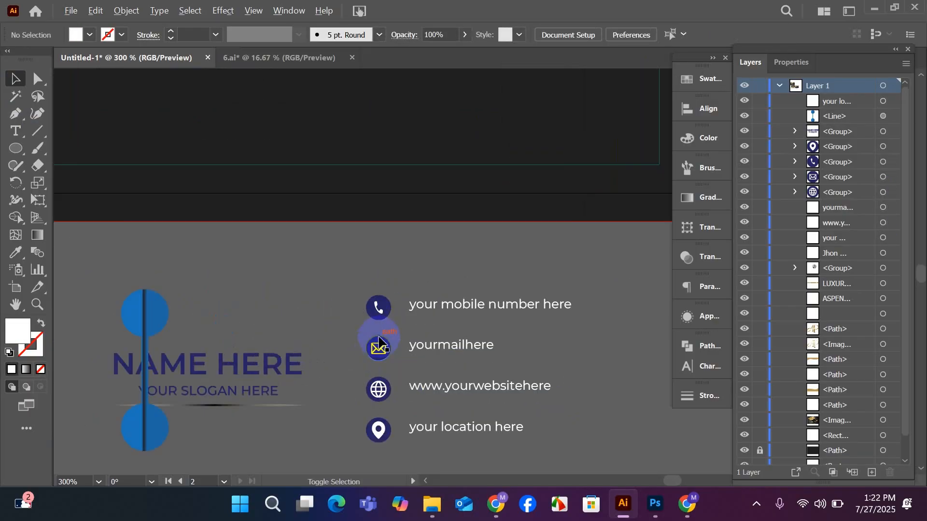
scroll(379, 342, down, 2)
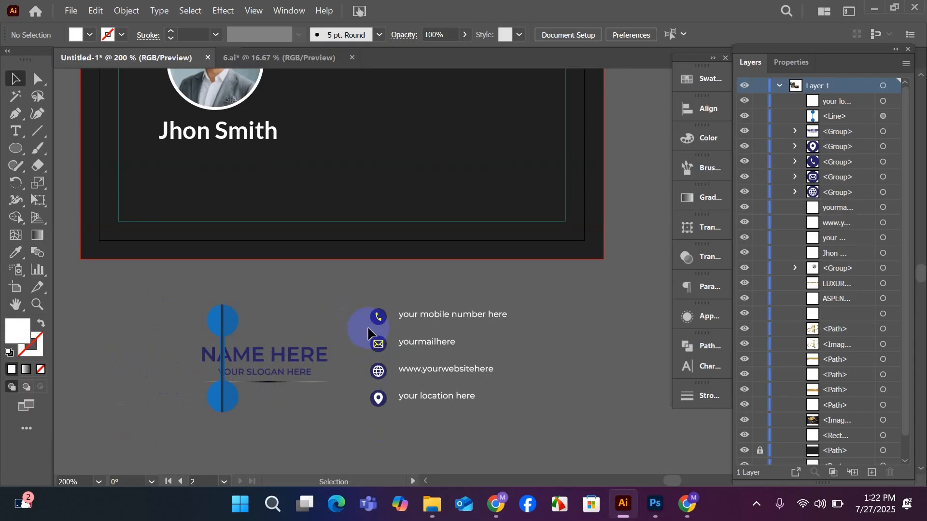
scroll(374, 335, up, 2)
scroll(386, 326, up, 1)
click(372, 309)
right_click(374, 313)
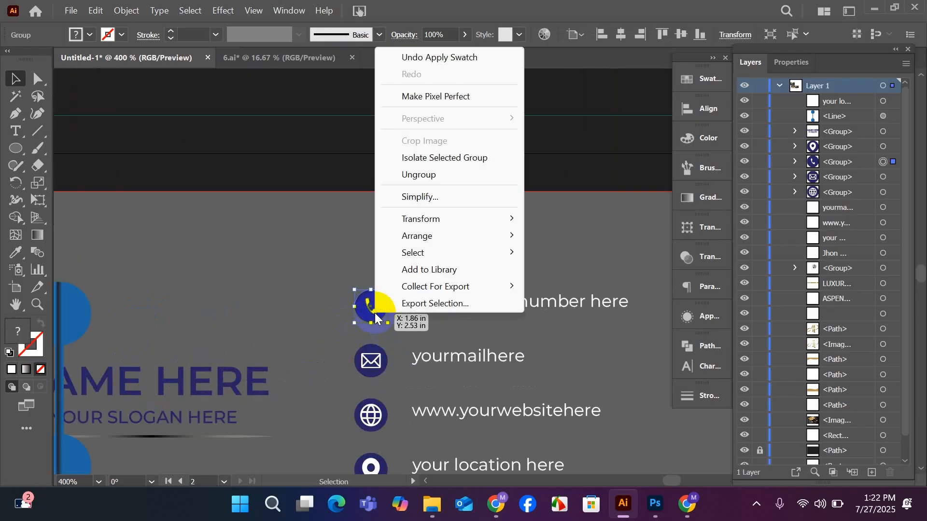
click(420, 175)
click(285, 268)
scroll(313, 294, down, 2)
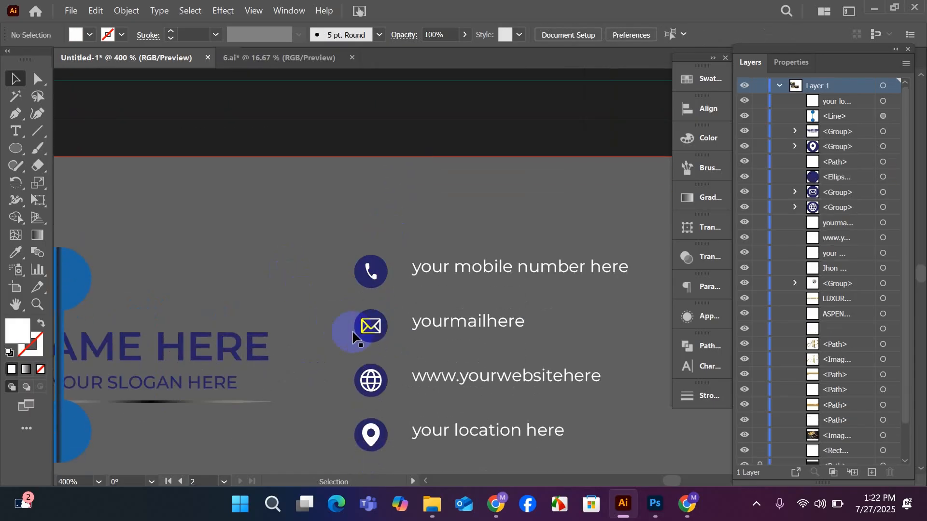
Ungroup the mail icon and the location icon into separate glyphs and circles.
click(367, 332)
right_click(367, 332)
click(407, 184)
click(299, 289)
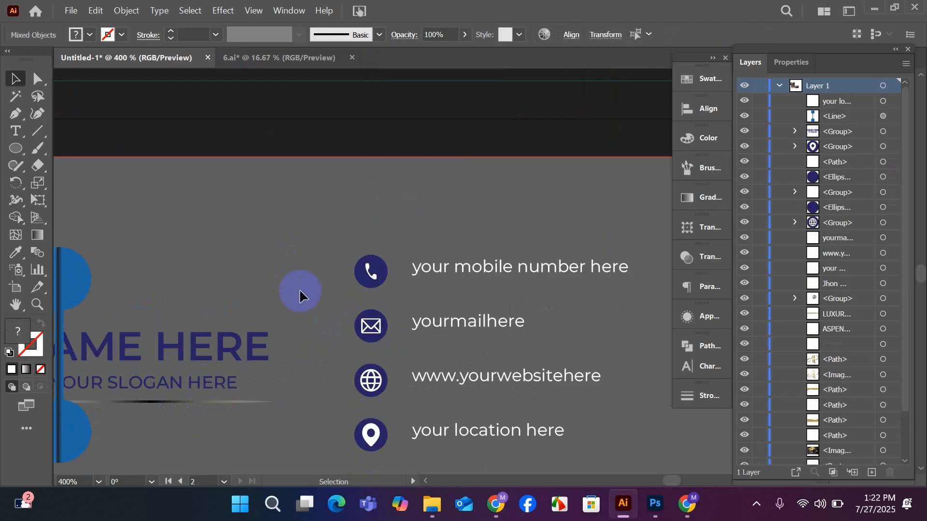
scroll(340, 378, down, 2)
right_click(365, 398)
click(421, 257)
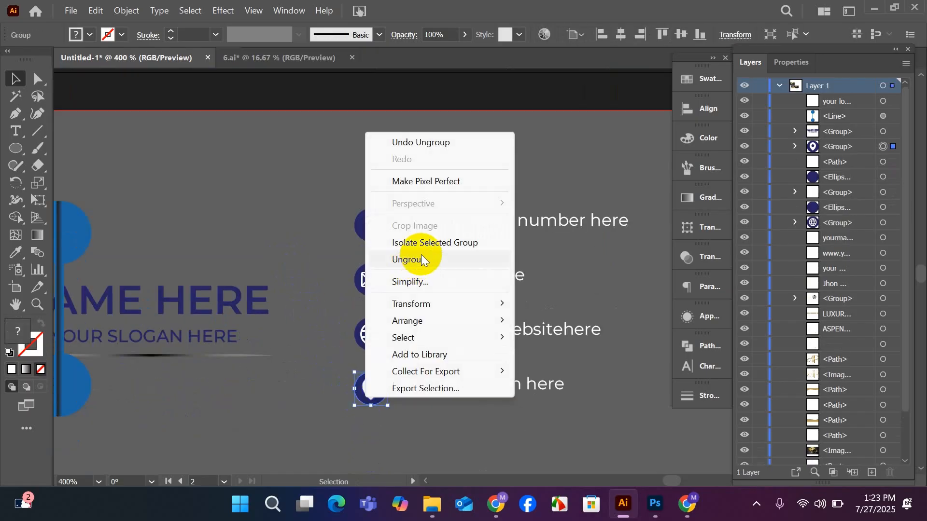
click(259, 222)
Fill the phone, envelope and location pin glyphs with black from the swatches.
scroll(299, 280, up, 1)
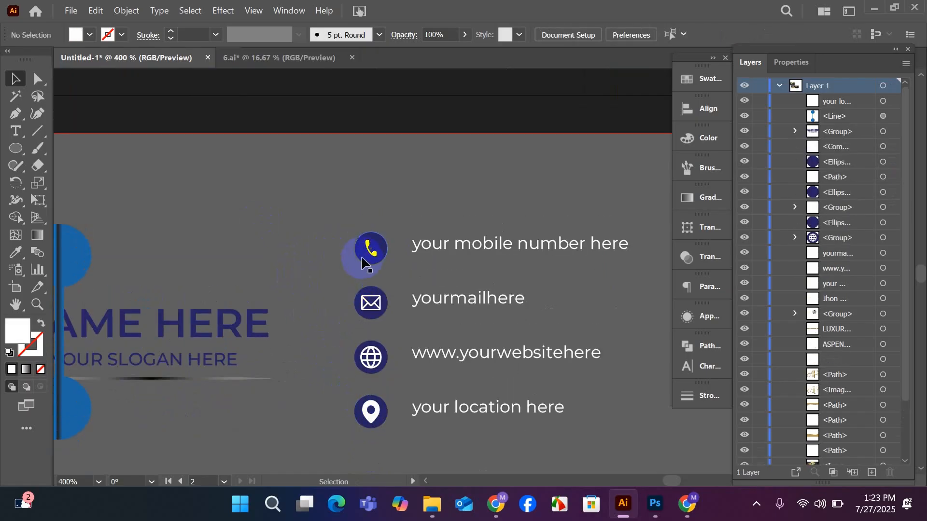
click(362, 259)
click(317, 271)
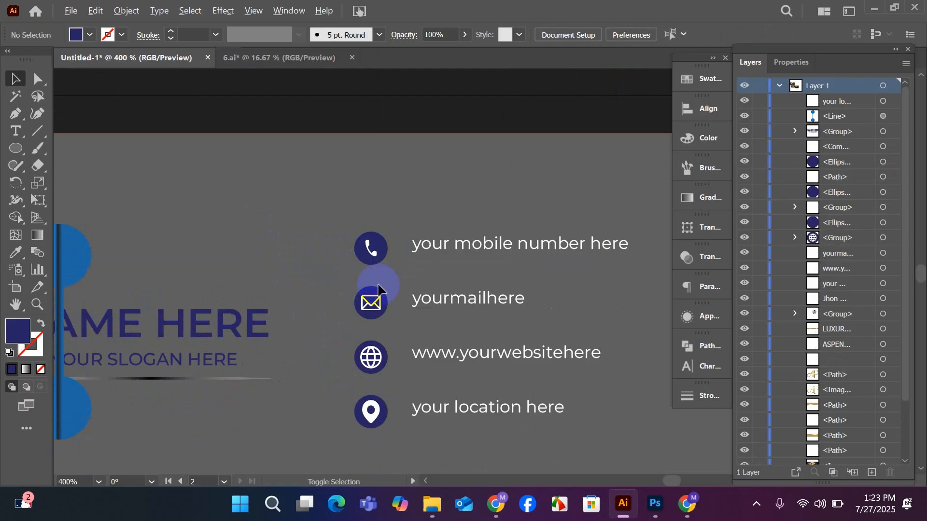
scroll(374, 296, up, 2)
click(370, 220)
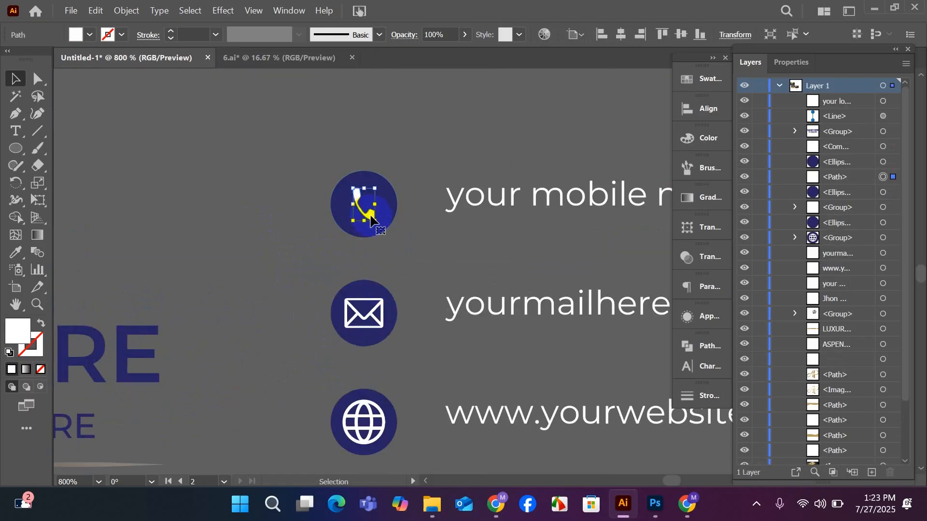
shift+click(368, 316)
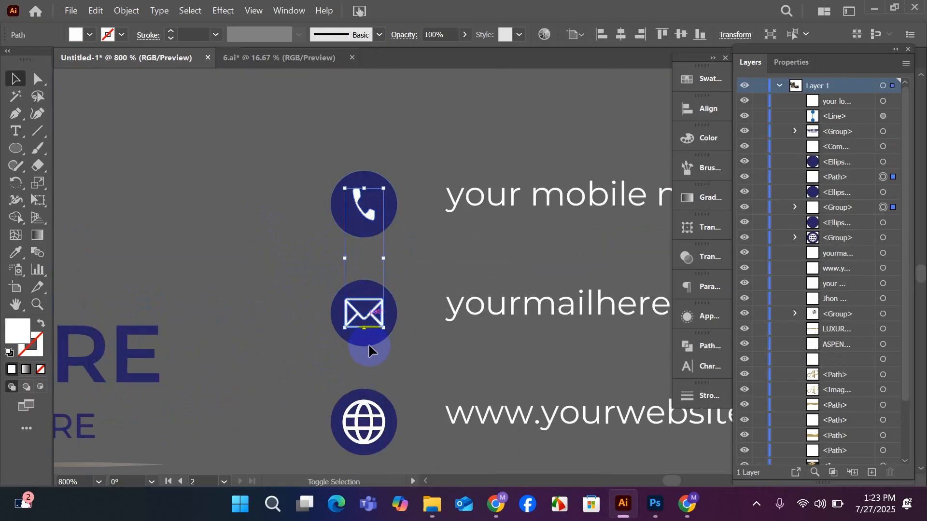
scroll(369, 405, down, 1)
scroll(370, 405, down, 1)
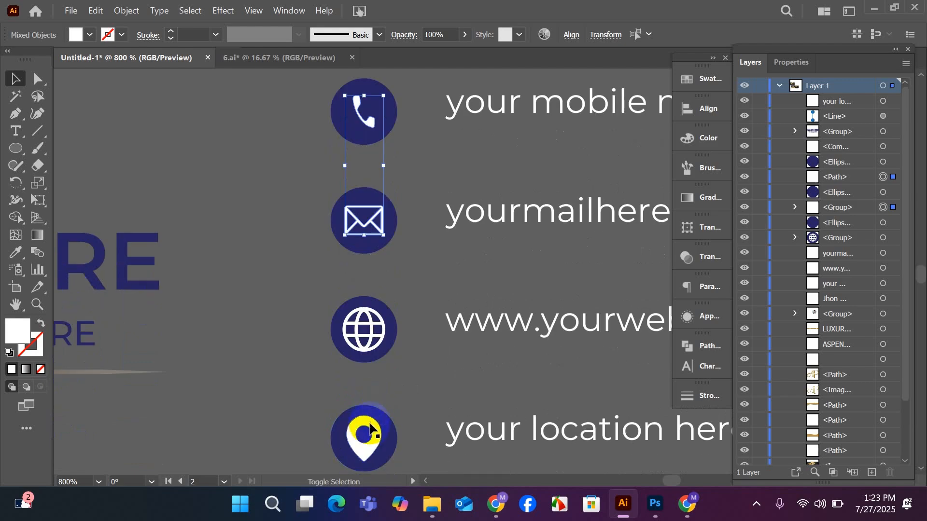
shift+click(370, 427)
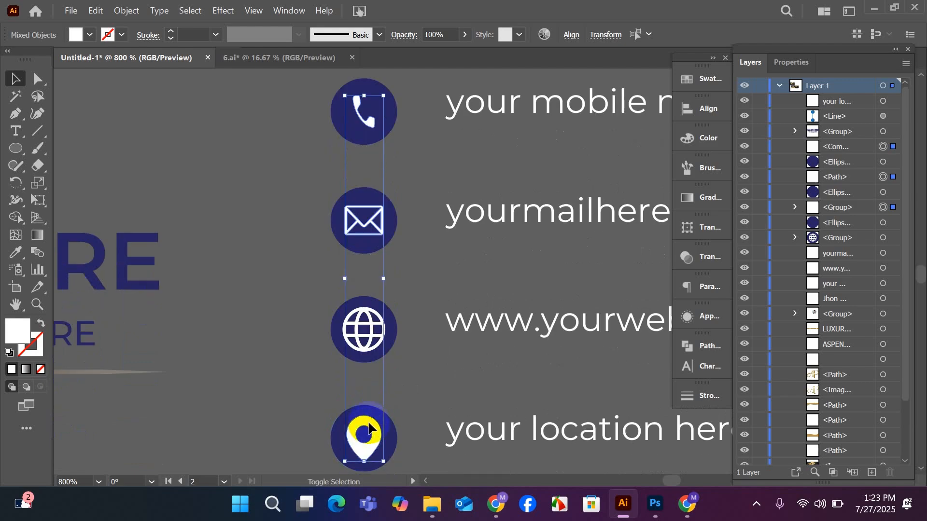
click(717, 73)
click(535, 119)
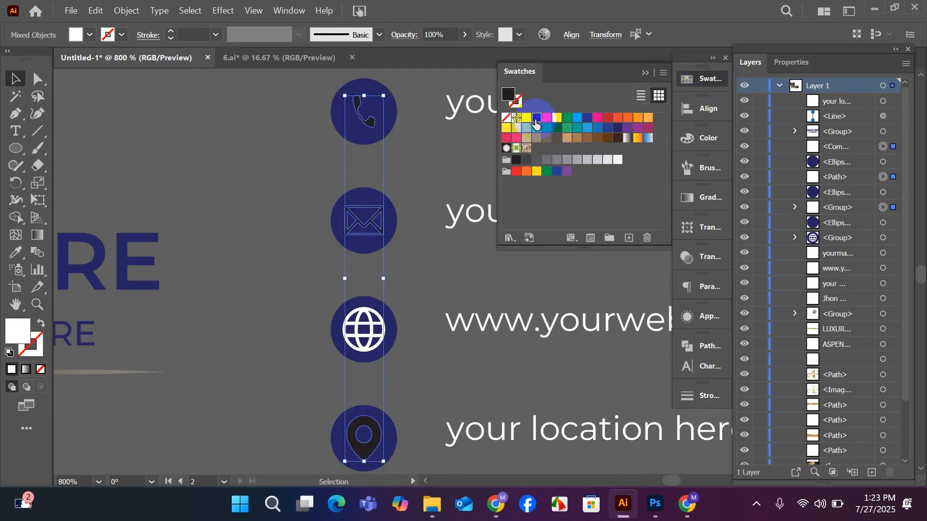
Fill the circles behind the phone, mail and location glyphs and the whole website icon with white.
click(283, 208)
scroll(283, 209, up, 1)
click(365, 165)
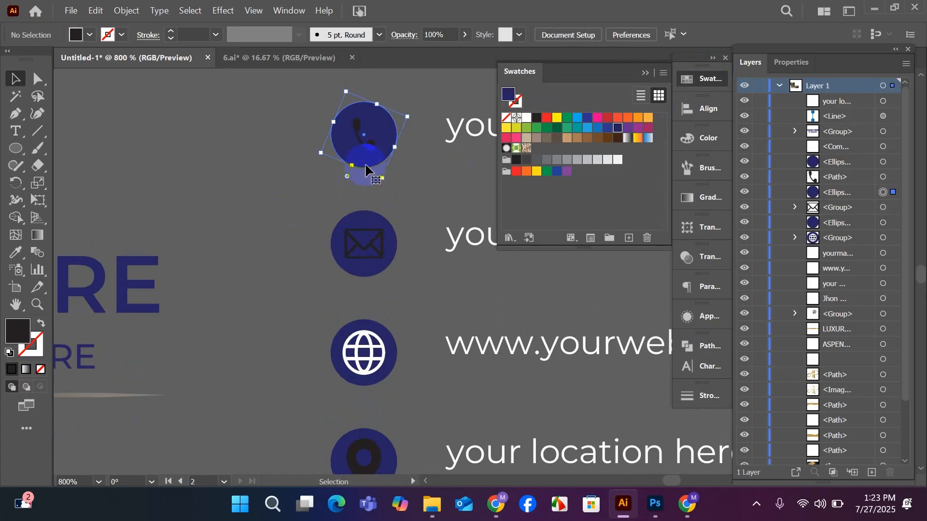
drag(365, 165, 381, 269)
shift+click(375, 269)
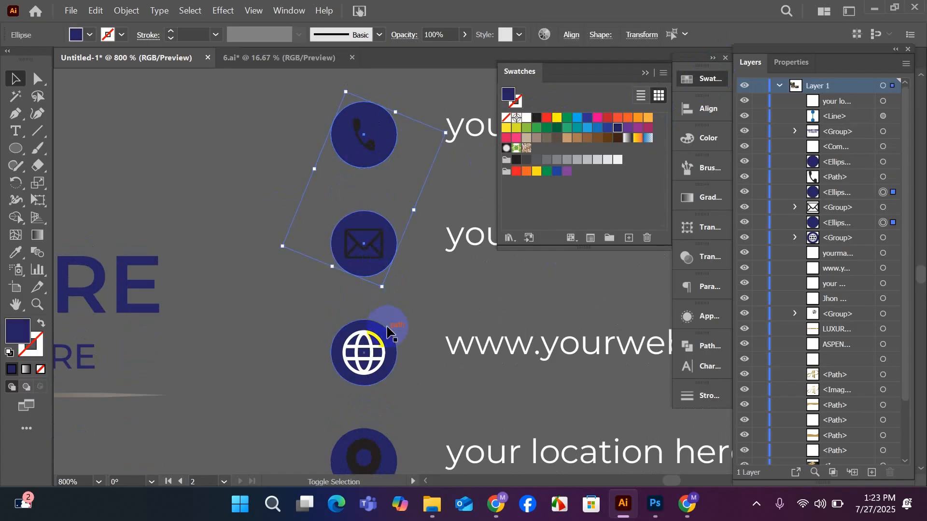
shift+click(385, 369)
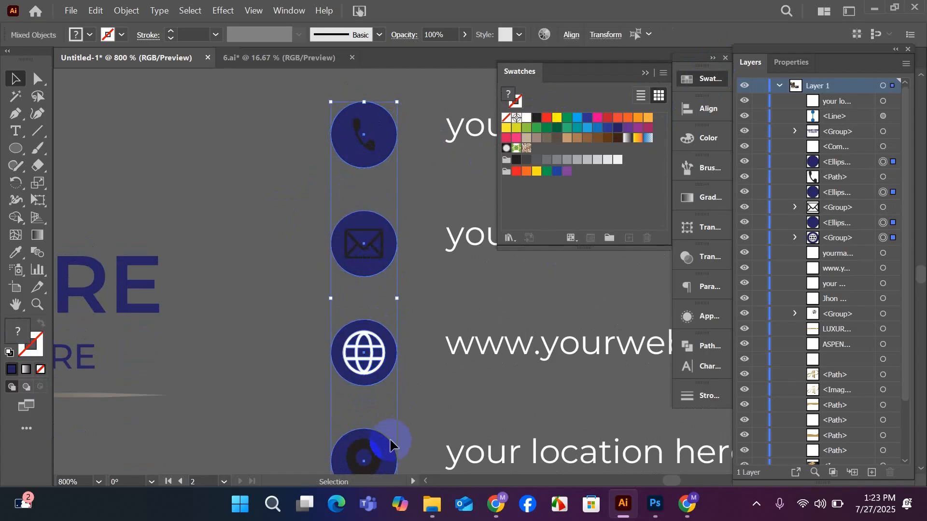
click(526, 119)
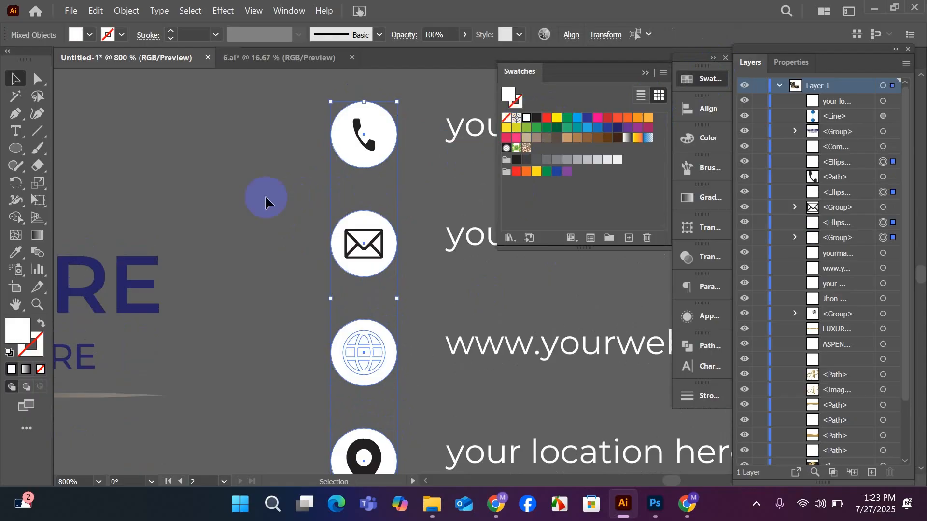
click(248, 196)
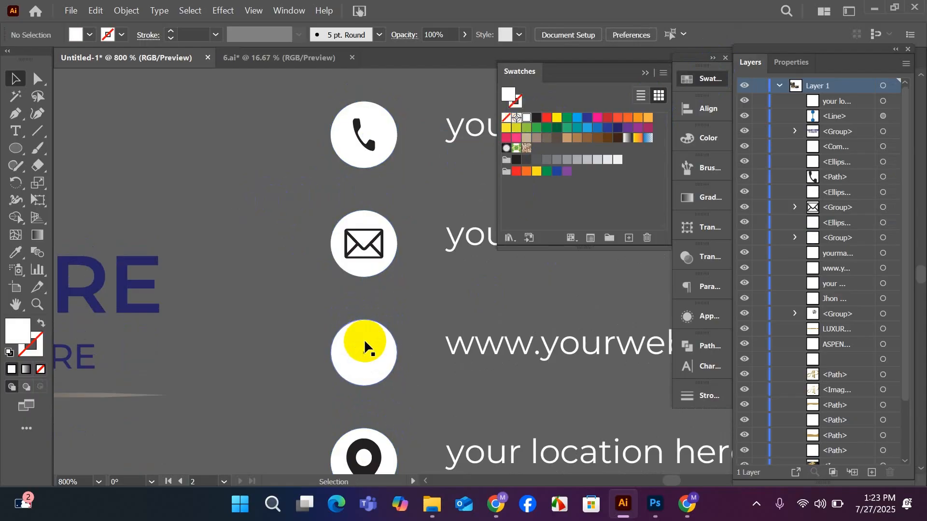
Ungroup the website icon and fill its globe glyph with black.
click(365, 343)
right_click(365, 343)
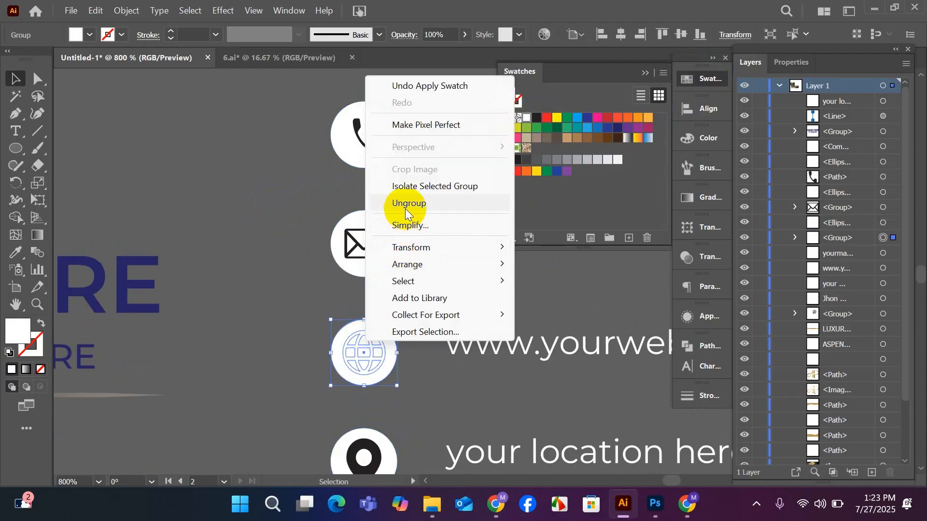
click(406, 208)
click(285, 251)
click(373, 359)
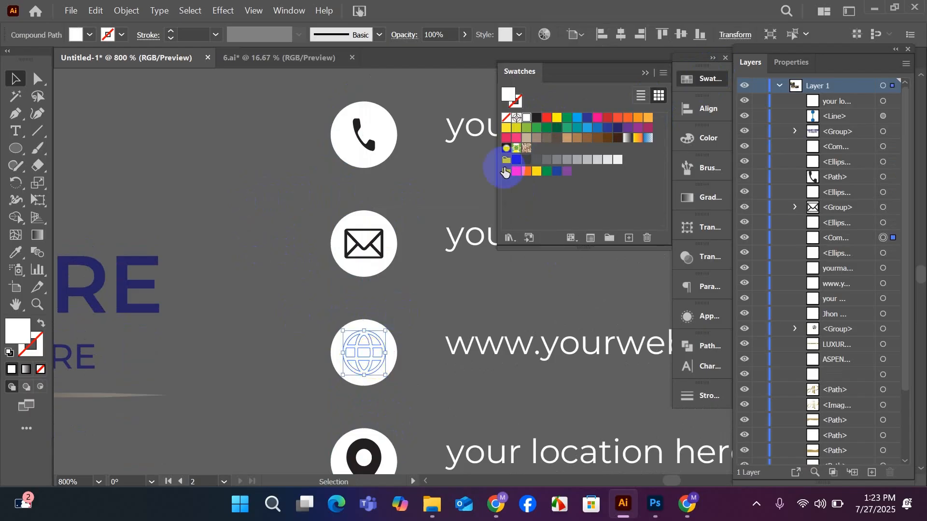
click(531, 122)
click(274, 235)
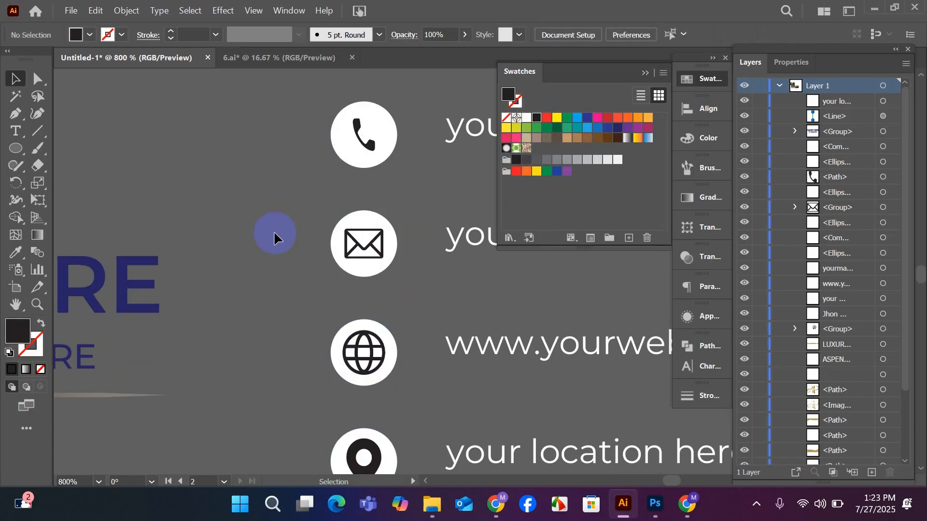
Group the phone, envelope and location pin glyphs each with their own white circle.
scroll(273, 235, down, 1)
scroll(274, 236, down, 1)
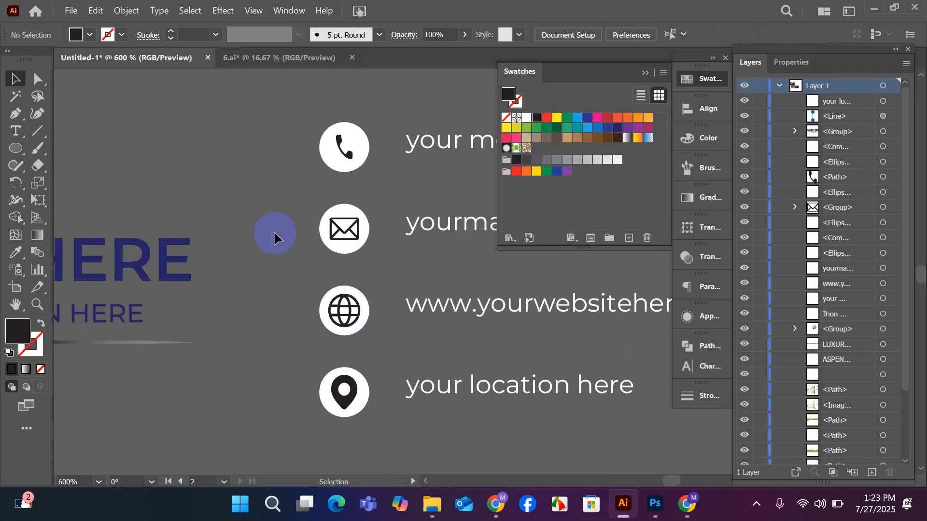
scroll(274, 236, up, 2)
drag(299, 171, 353, 187)
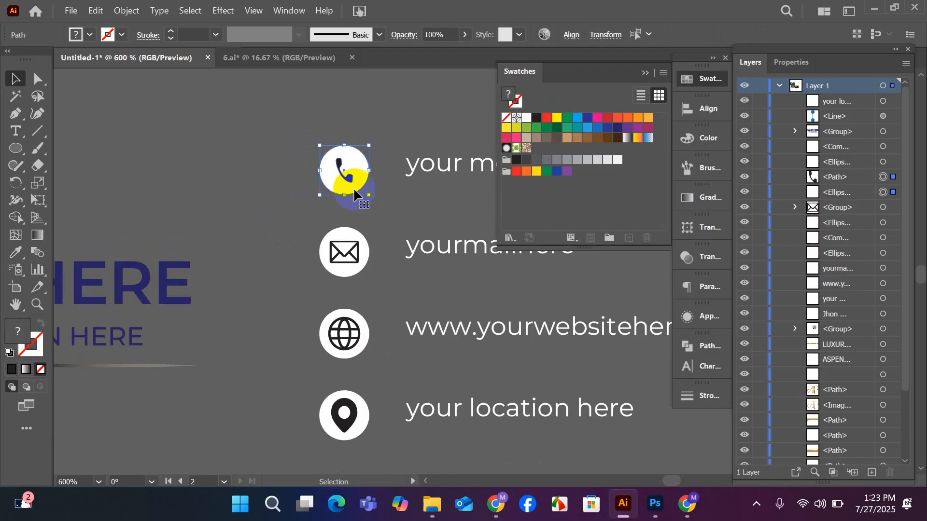
drag(323, 225, 347, 268)
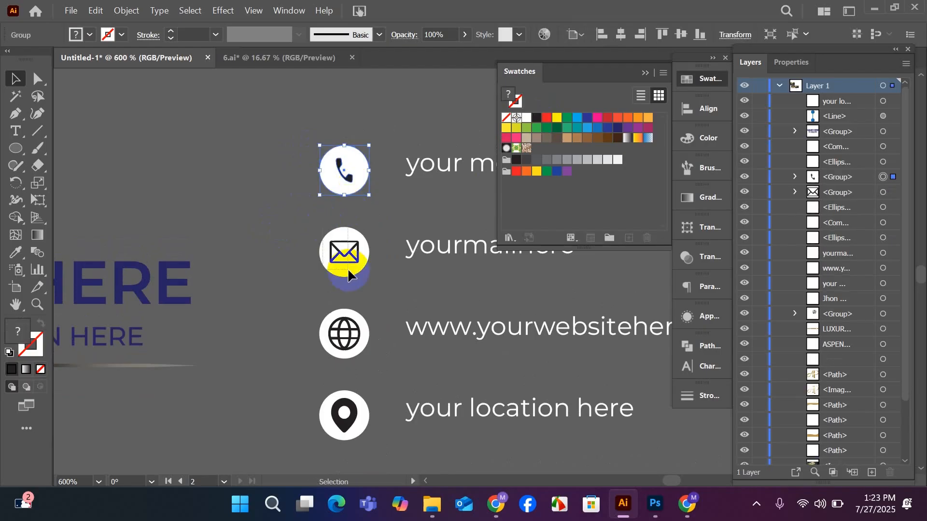
key(ctrl+g)
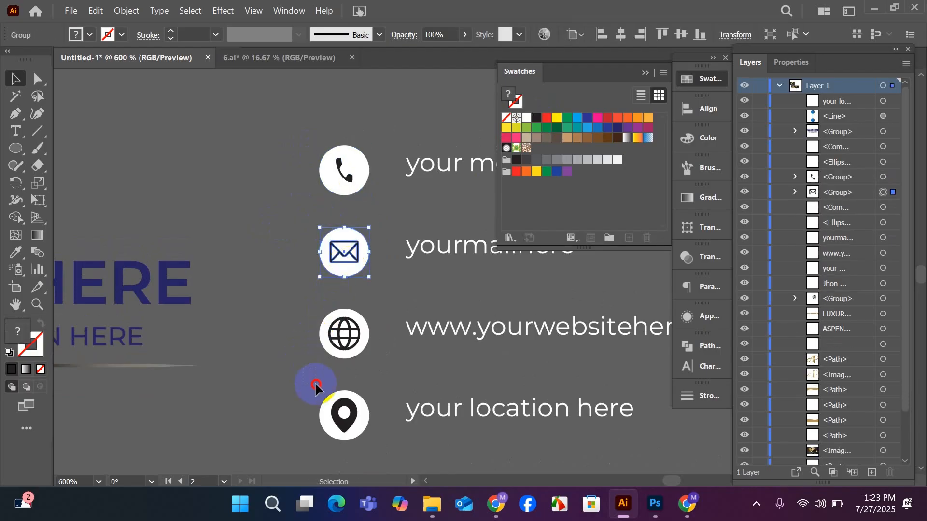
drag(315, 382, 348, 429)
key(ctrl+g)
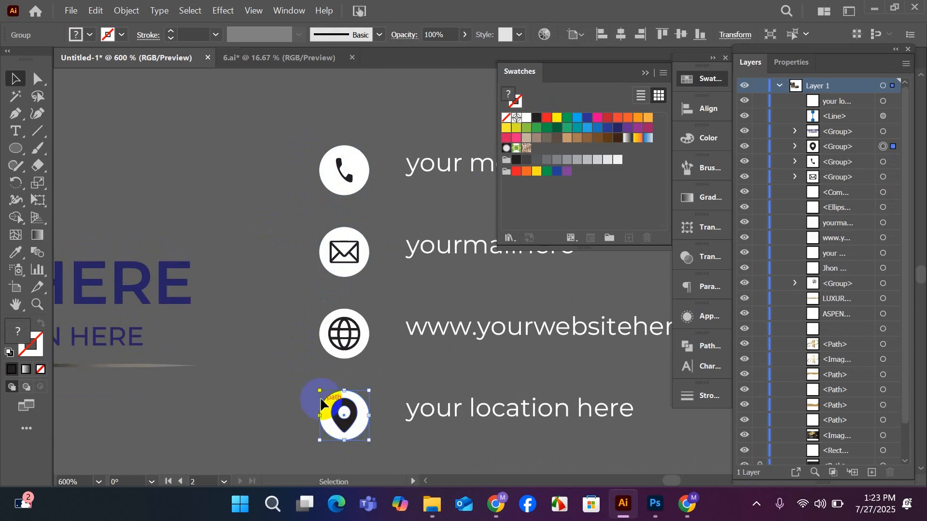
click(264, 375)
Close the swatches and group the phone icon with the "your mobile number here" line.
scroll(264, 374, down, 1)
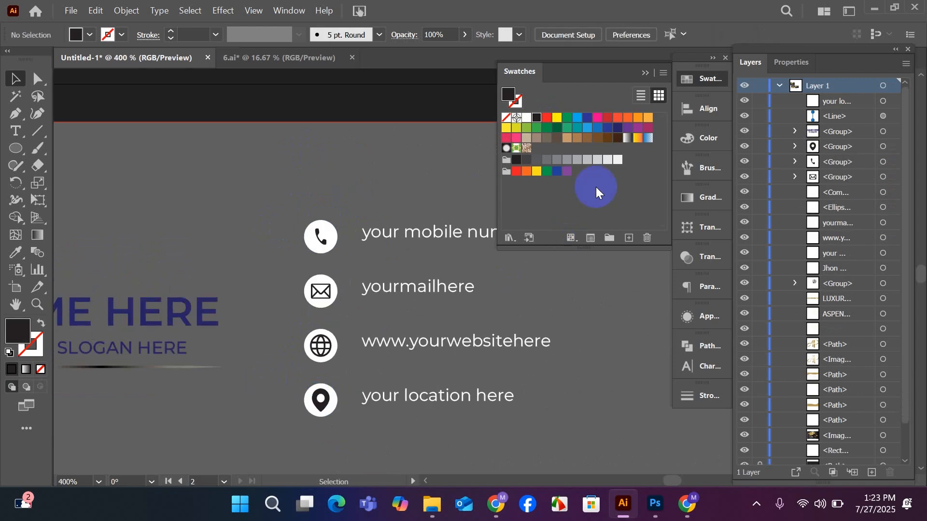
click(650, 73)
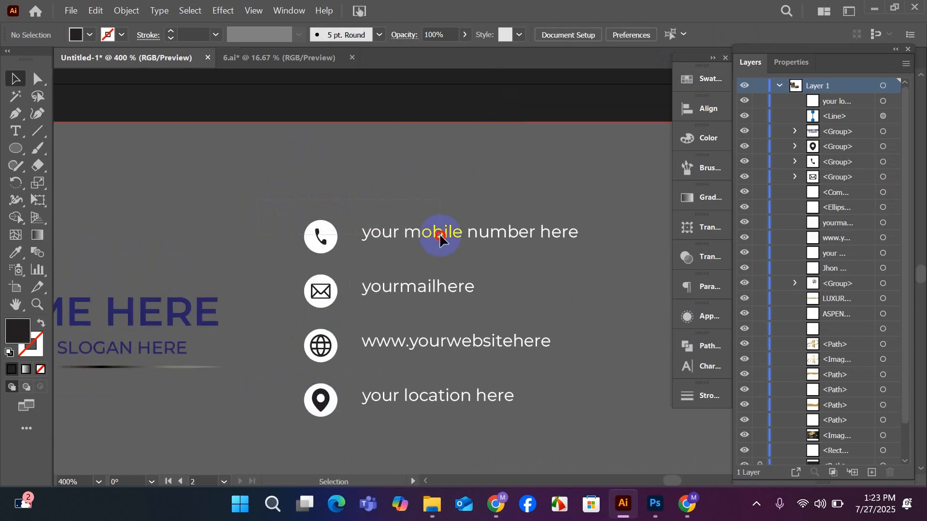
drag(440, 236, 448, 233)
key(ctrl+g)
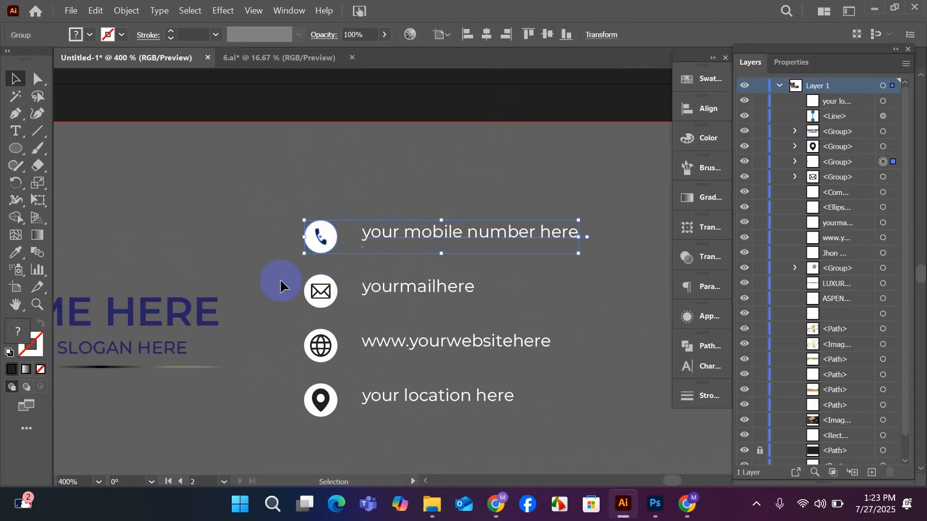
Align the mail icon and the "yourmailhere" line by their vertical centers and group them.
drag(390, 304, 389, 306)
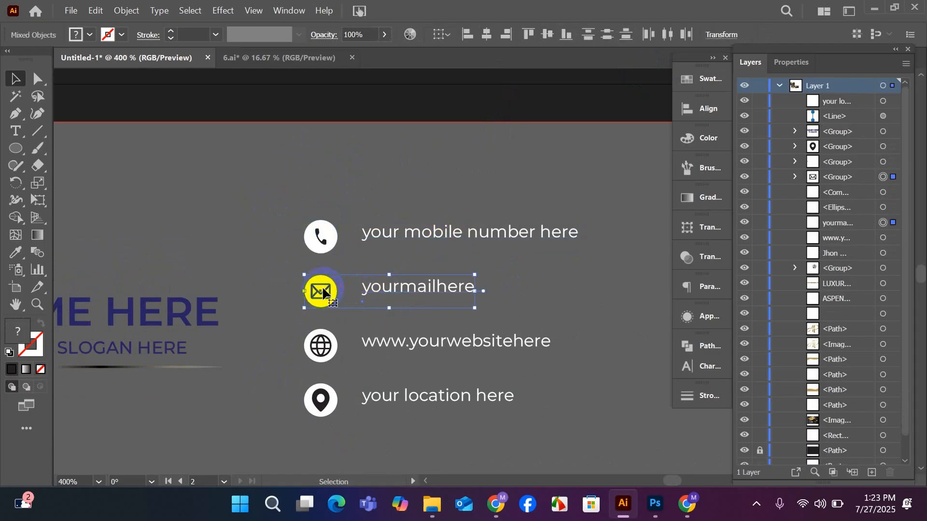
click(701, 110)
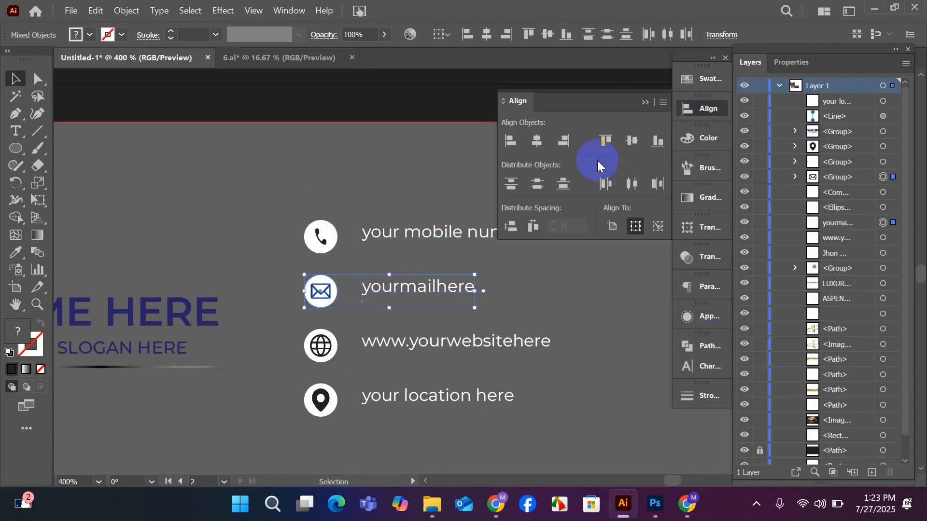
click(629, 141)
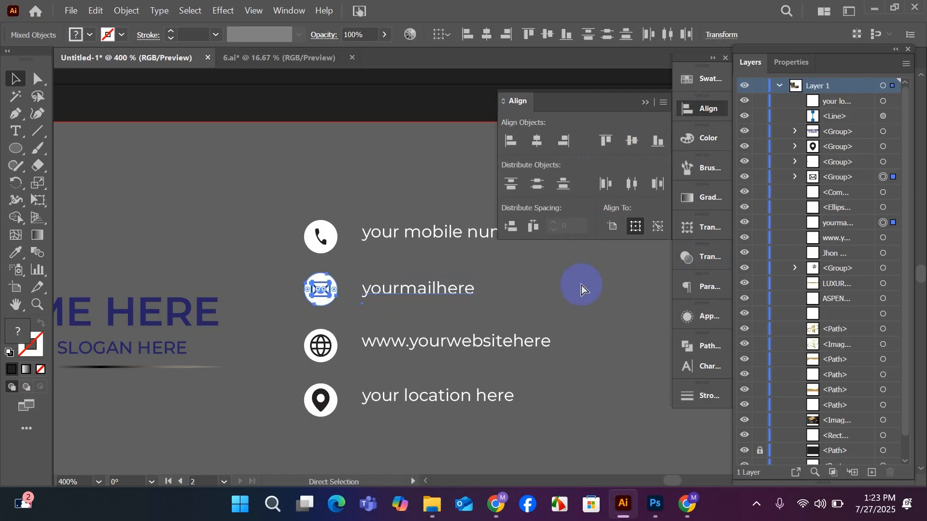
key(ctrl+g)
click(569, 299)
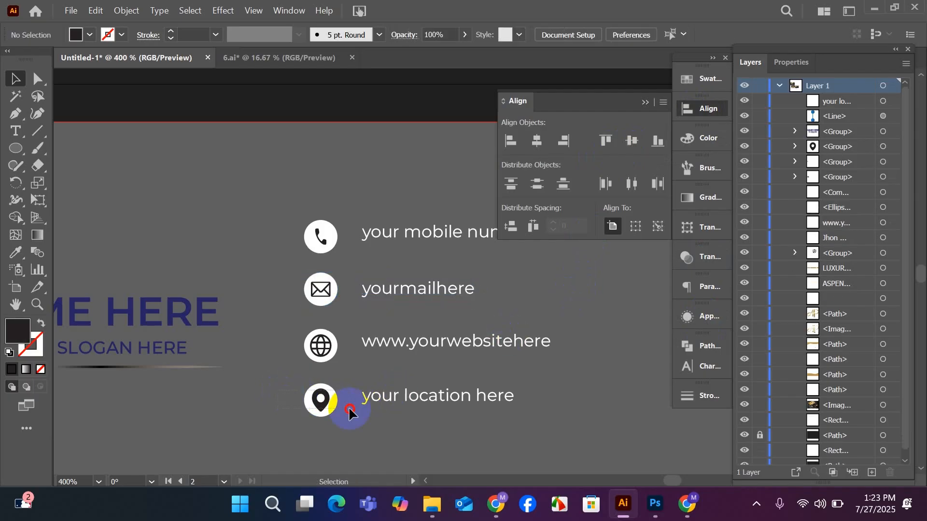
Align the location icon and the "your location here" line by their vertical centers.
drag(349, 409, 349, 409)
key(ctrl+f)
drag(259, 389, 439, 420)
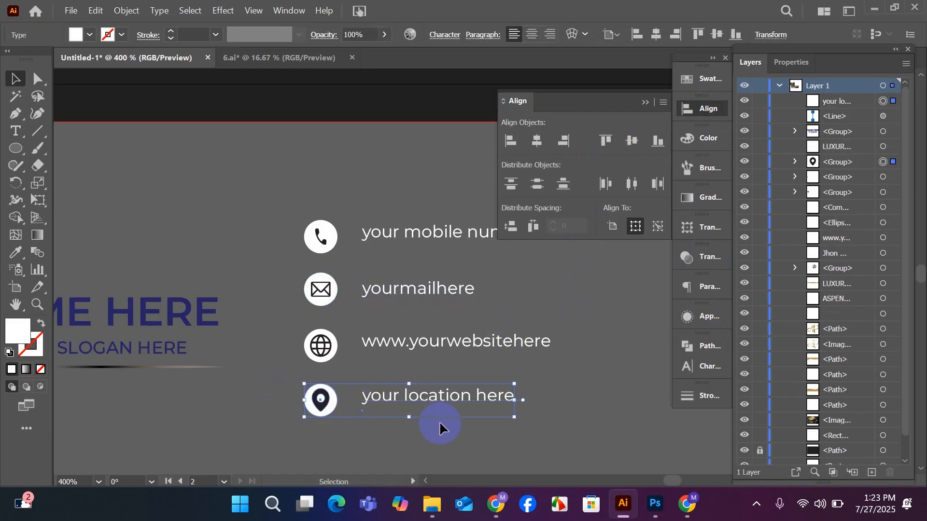
click(629, 145)
click(581, 321)
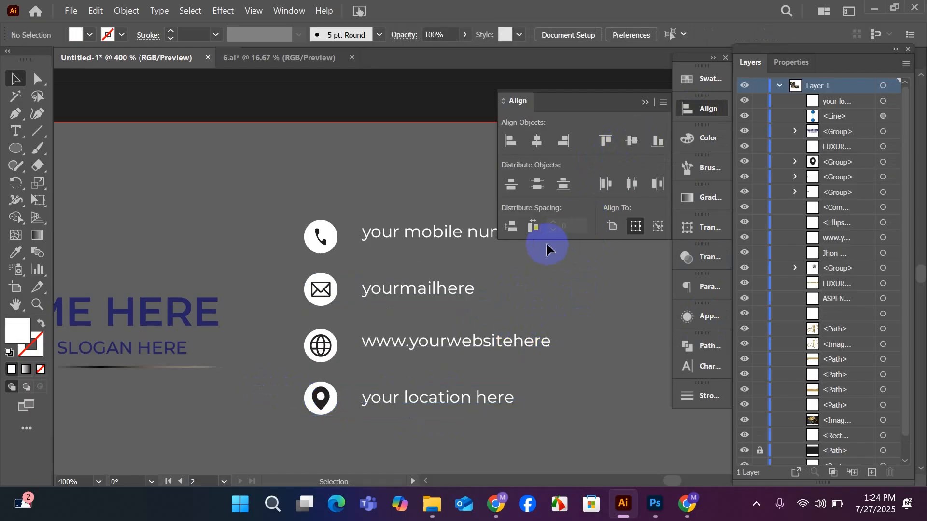
drag(296, 340, 367, 355)
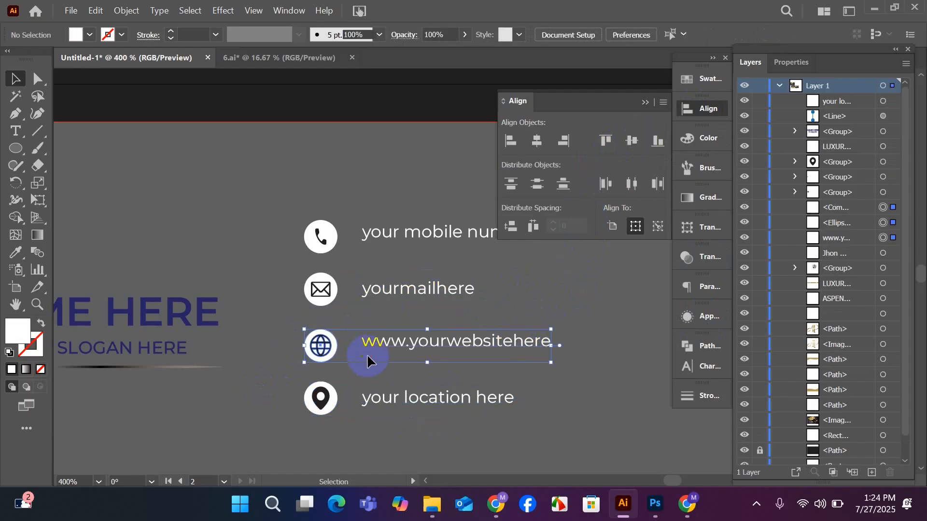
click(239, 334)
drag(277, 336, 389, 346)
click(257, 334)
drag(311, 344, 459, 361)
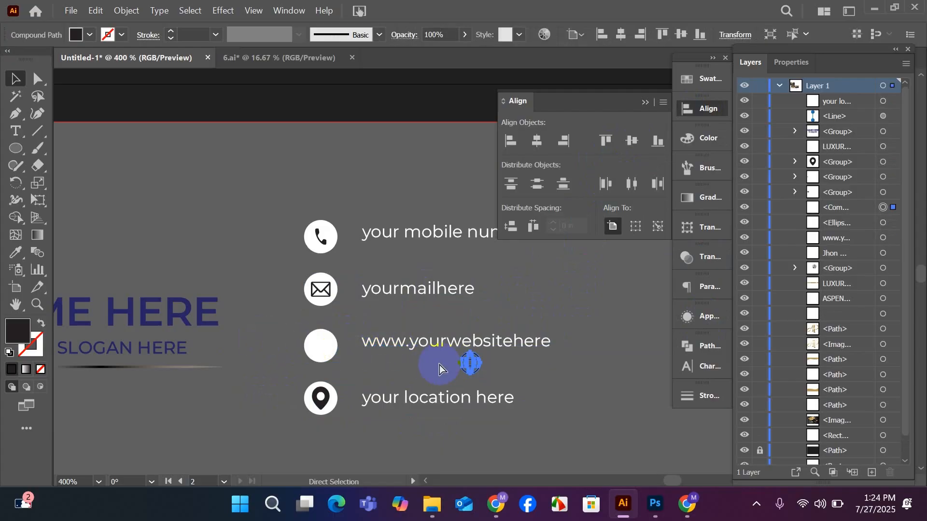
key(ctrl+z)
drag(296, 347, 428, 356)
scroll(393, 333, down, 1)
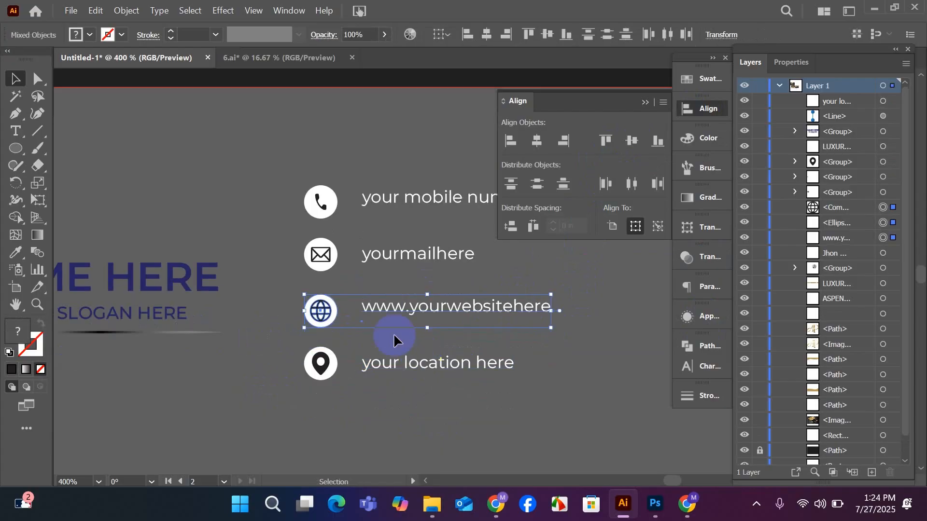
drag(385, 305, 365, 447)
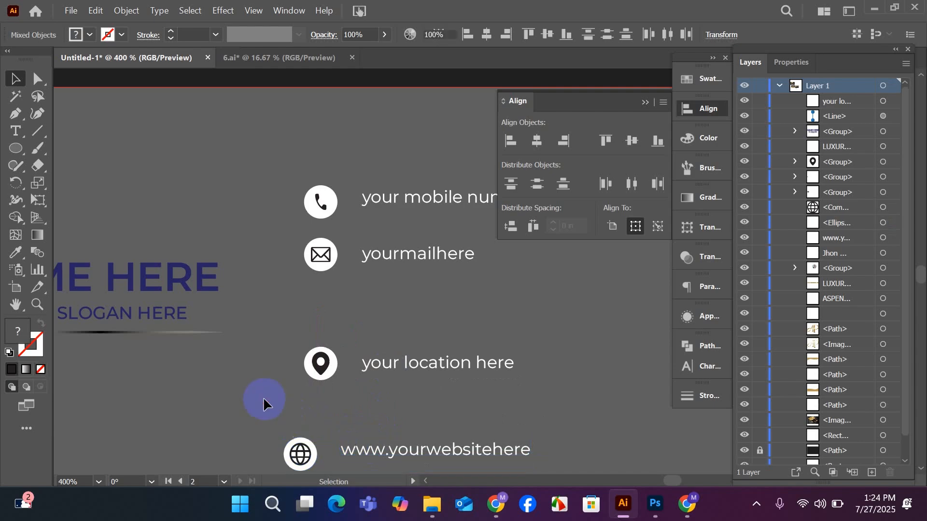
Move the location icon and "your location here" line up into the gap beneath the mail row, and collapse the alignment options.
click(283, 356)
drag(465, 382, 328, 305)
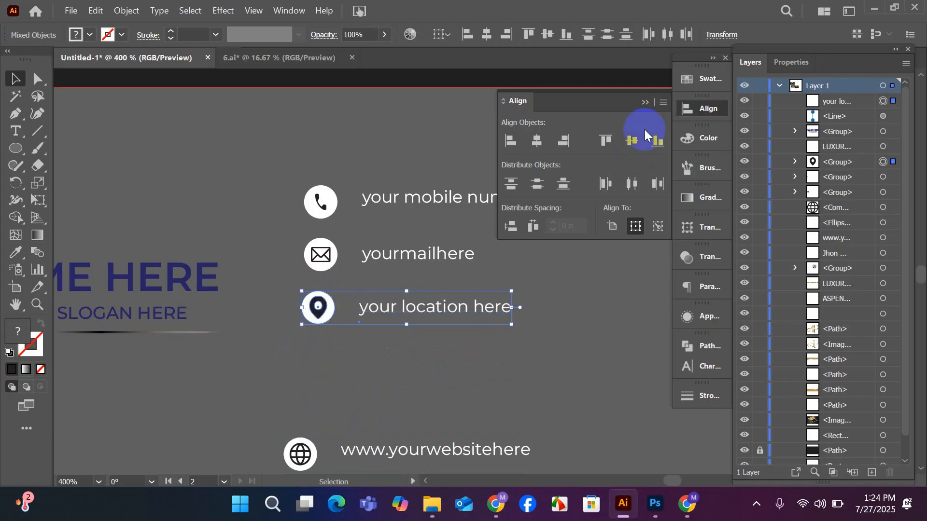
click(645, 102)
click(528, 293)
Insert a space after "your" in the "yourmailhere" line inside its group.
scroll(403, 304, up, 1)
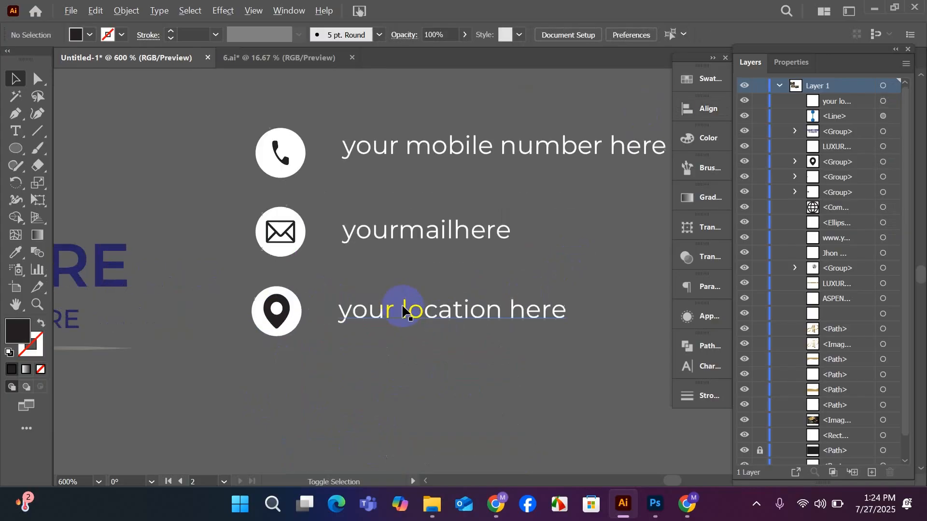
double_click(402, 231)
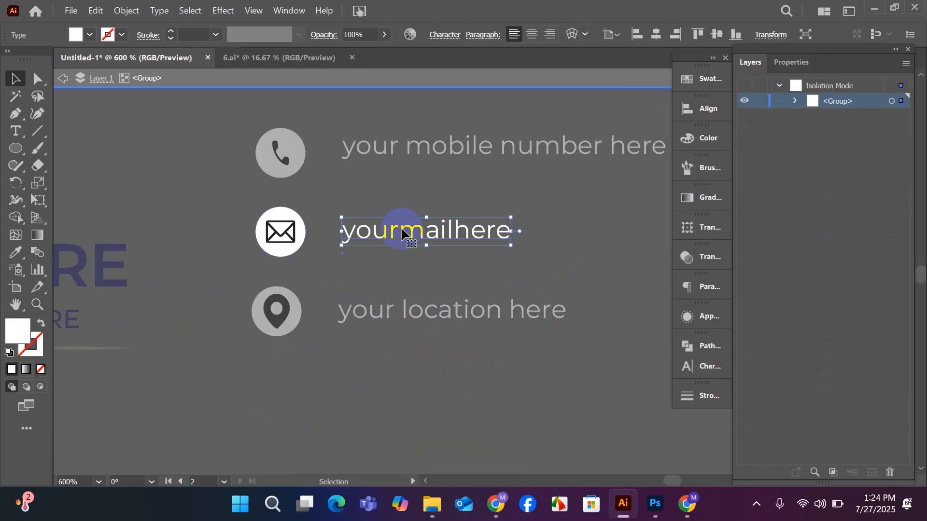
double_click(401, 230)
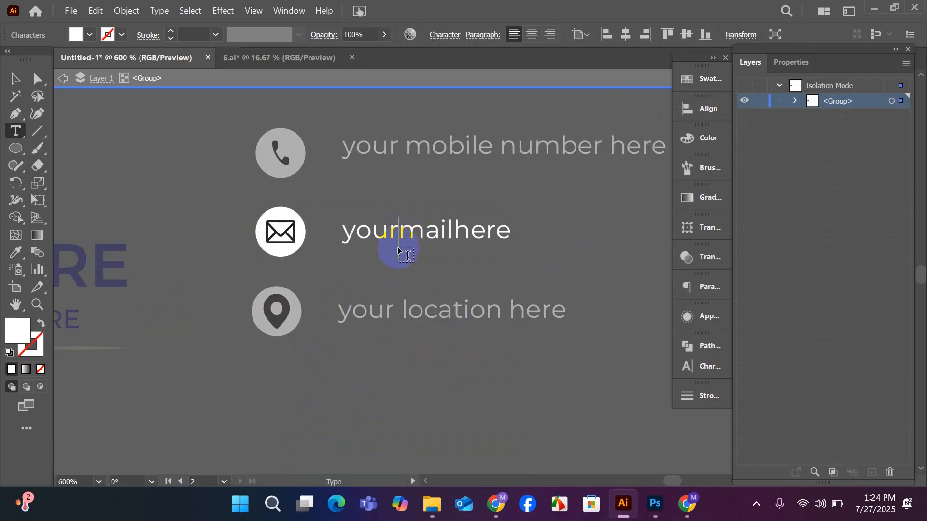
scroll(399, 251, up, 1)
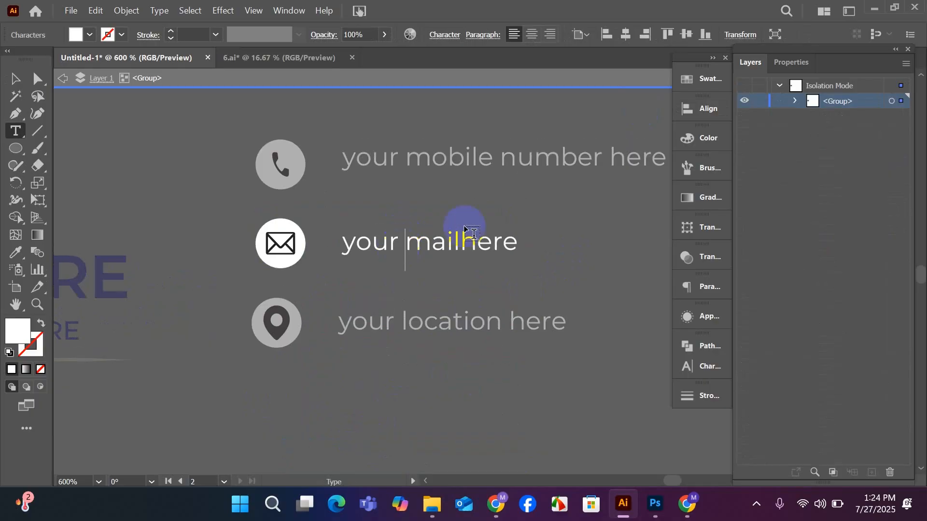
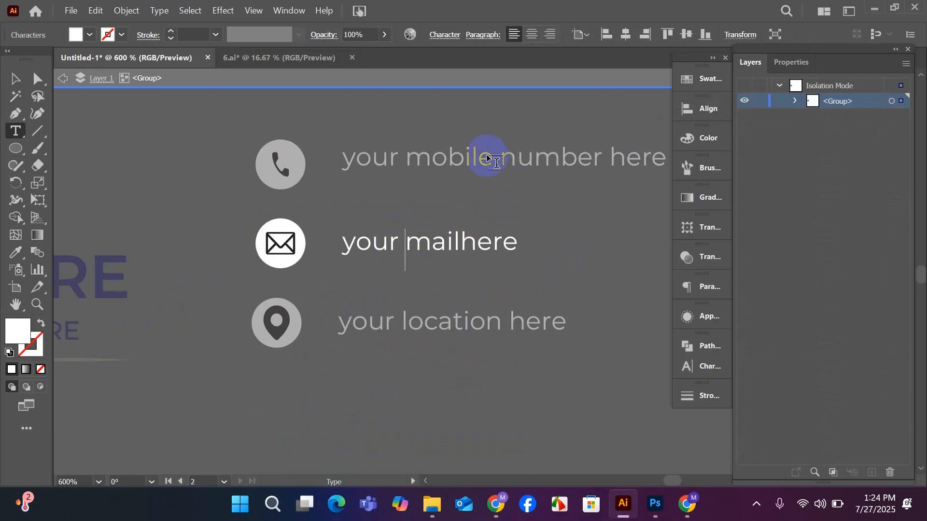
click(406, 155)
key(BackSpace)
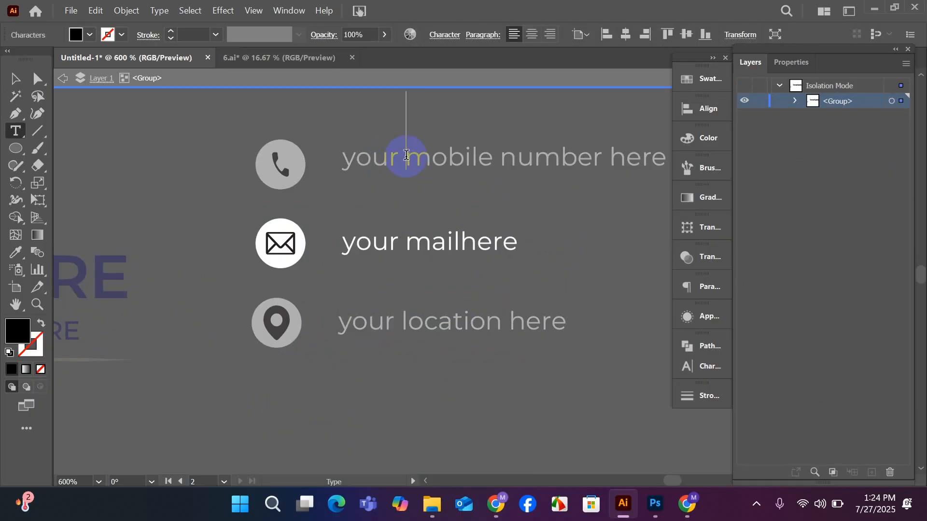
click(406, 155)
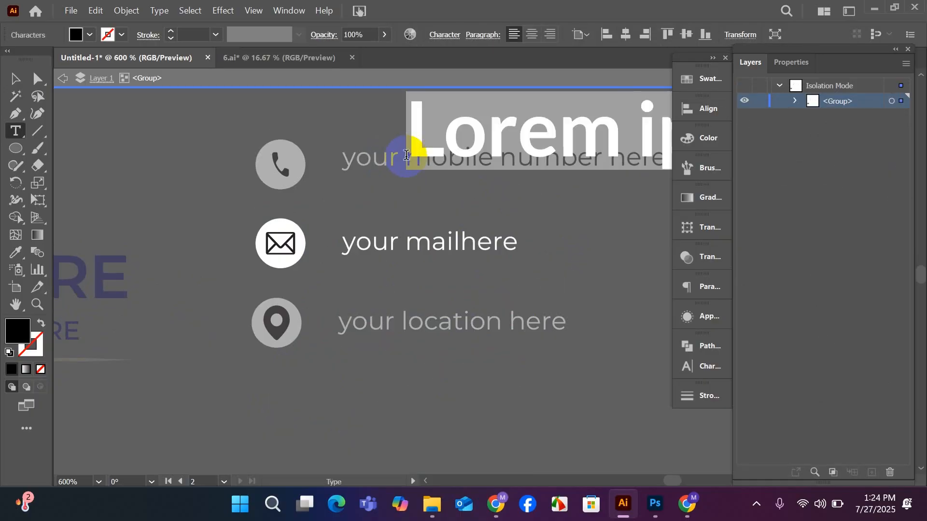
key(ctrl+z)
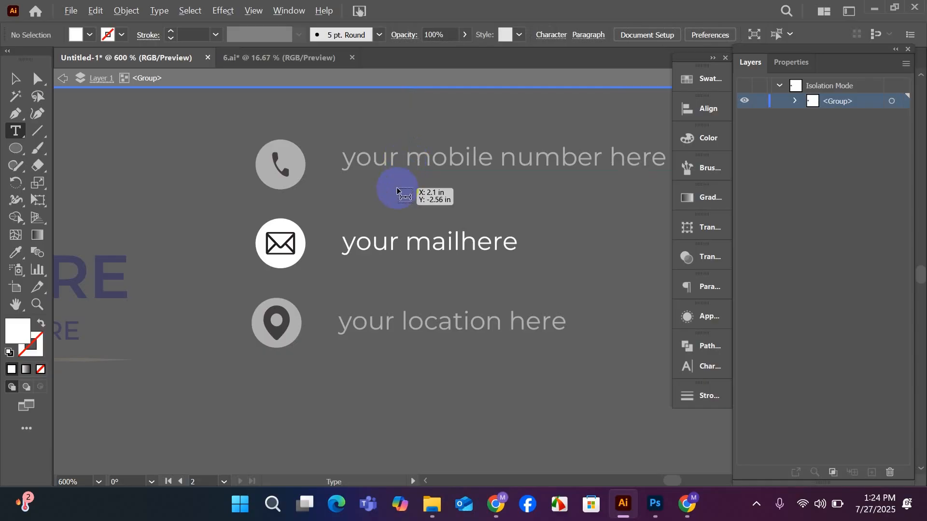
Exit the group's isolation mode and ungroup the envelope icon from its mail text.
scroll(396, 193, down, 2)
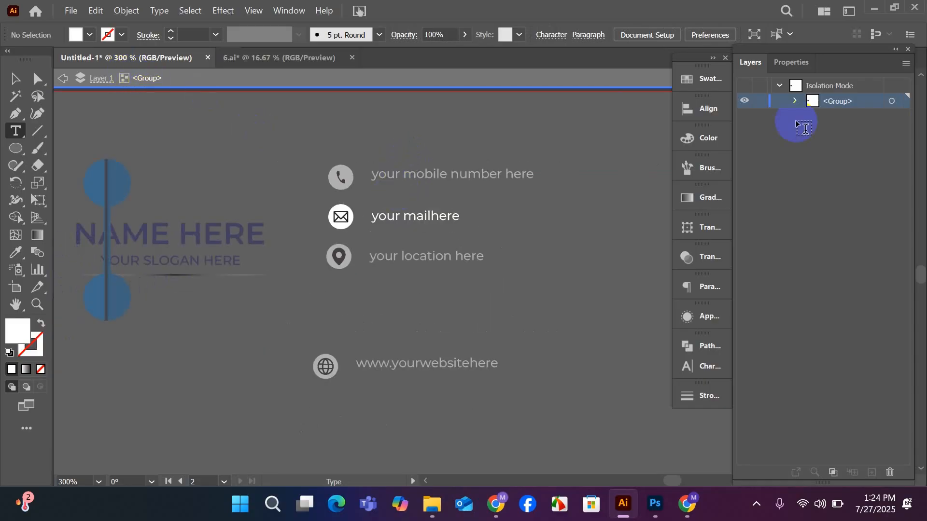
click(15, 79)
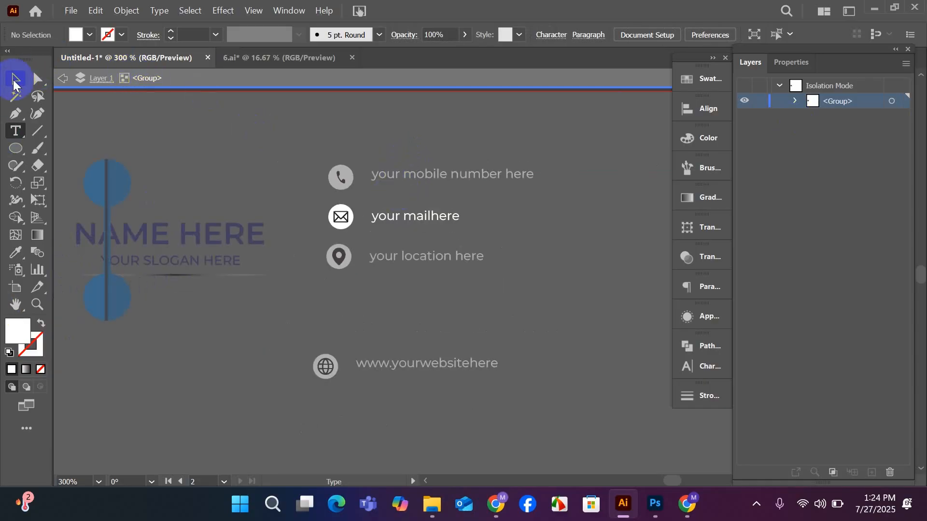
click(225, 87)
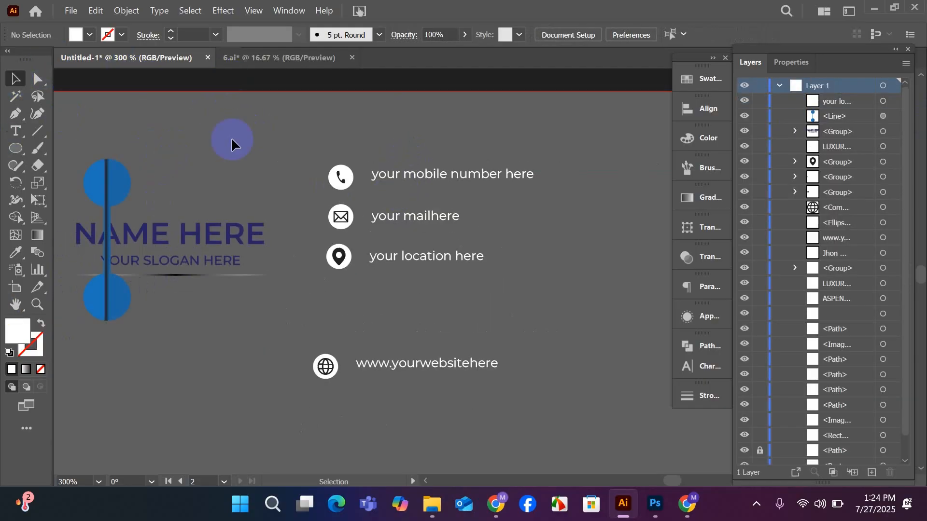
click(408, 223)
right_click(409, 218)
click(449, 345)
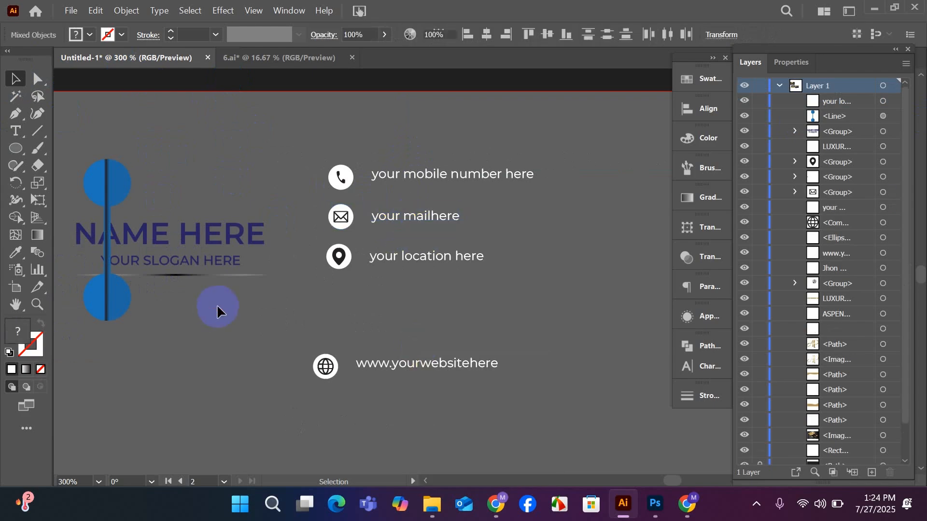
click(218, 306)
Correct the mail placeholder text to read "your Email here".
scroll(419, 220, up, 2)
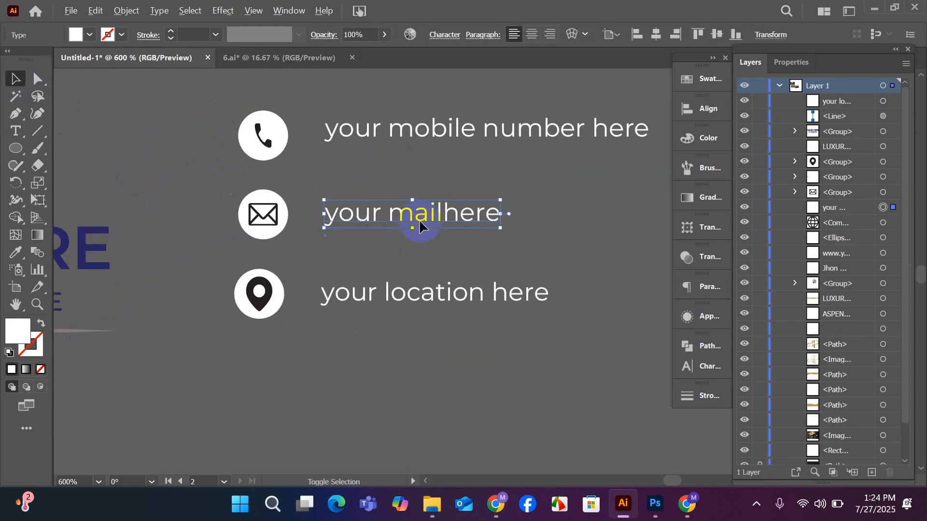
double_click(390, 213)
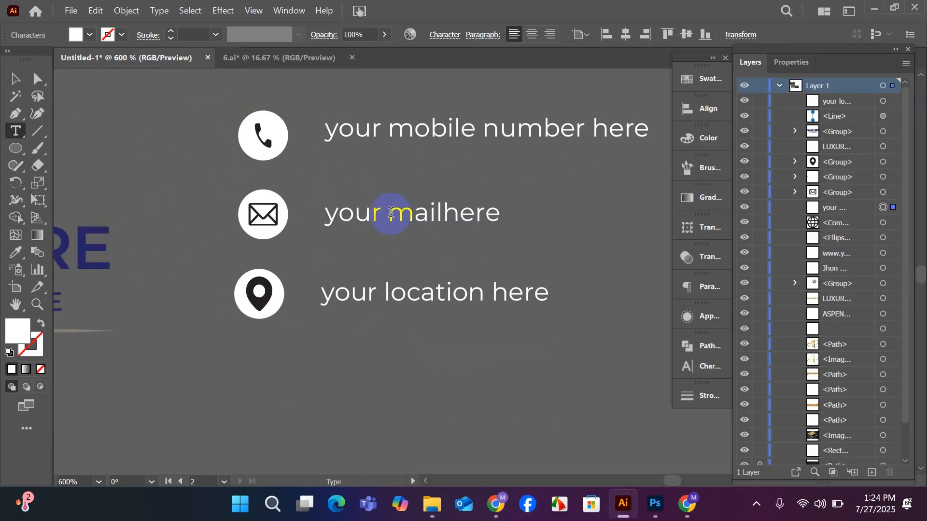
text(E)
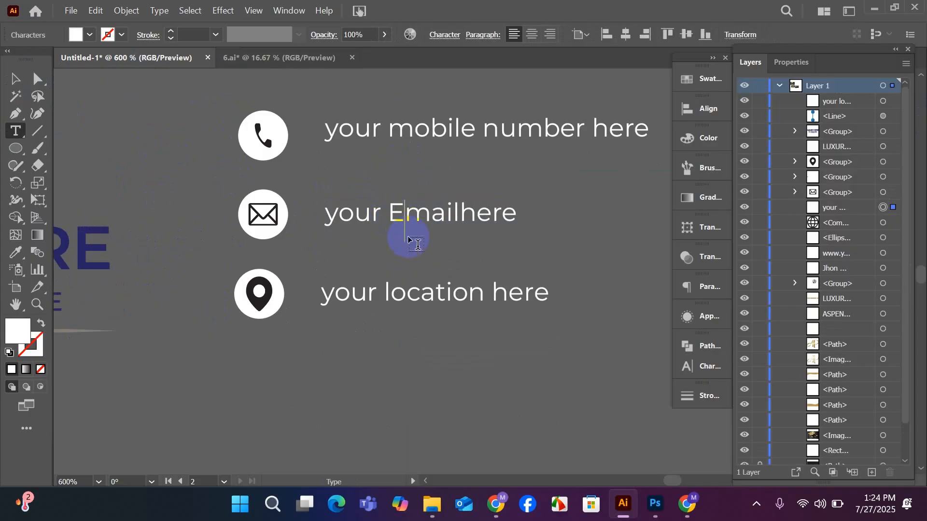
scroll(407, 236, up, 1)
click(462, 225)
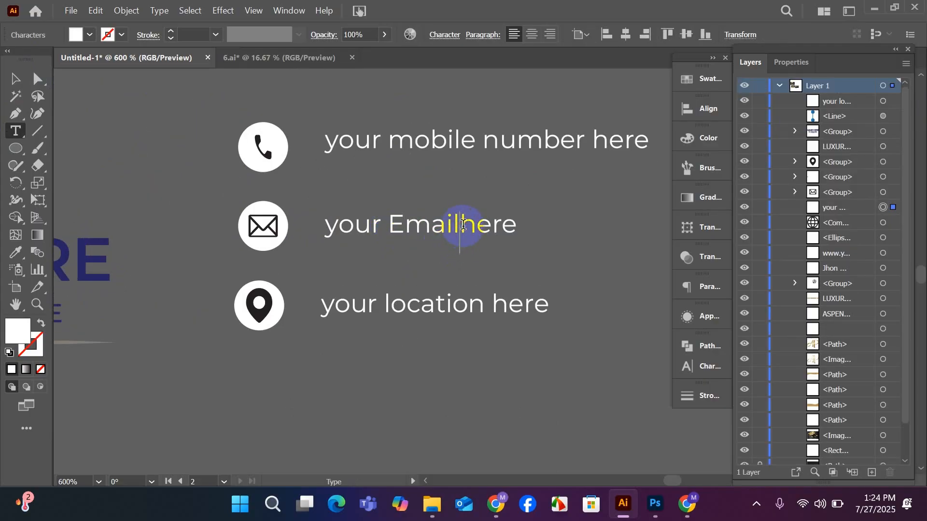
scroll(462, 215, up, 1)
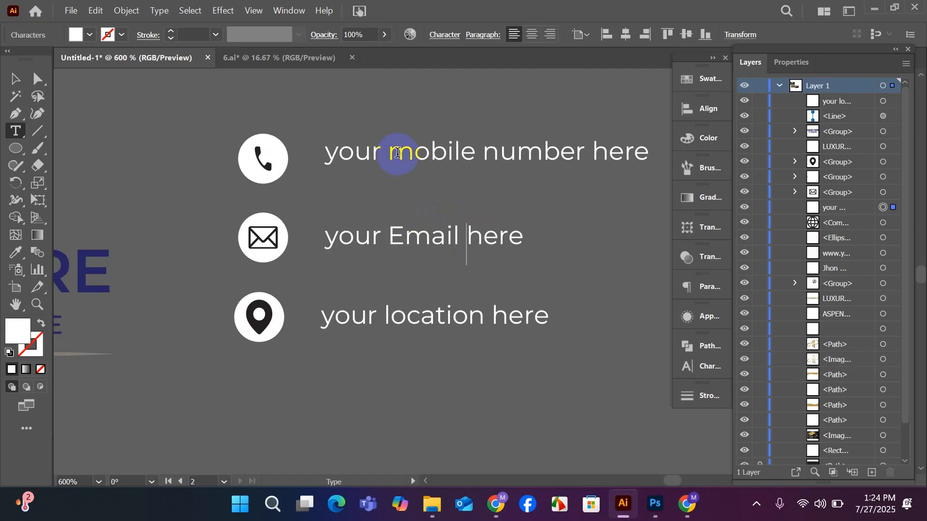
Shorten the mobile number placeholder beside the phone icon to "Your number here", with a capital Y.
drag(398, 152, 473, 157)
key(BackSpace)
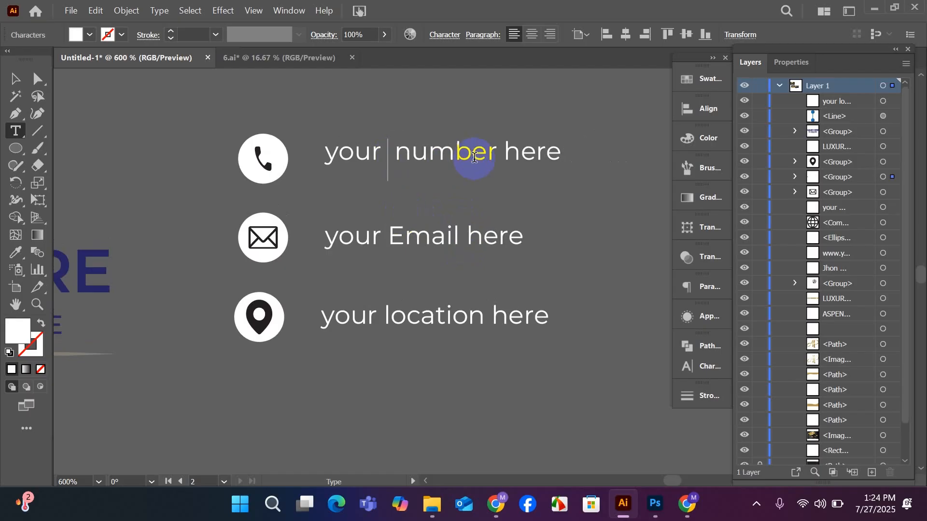
key(BackSpace)
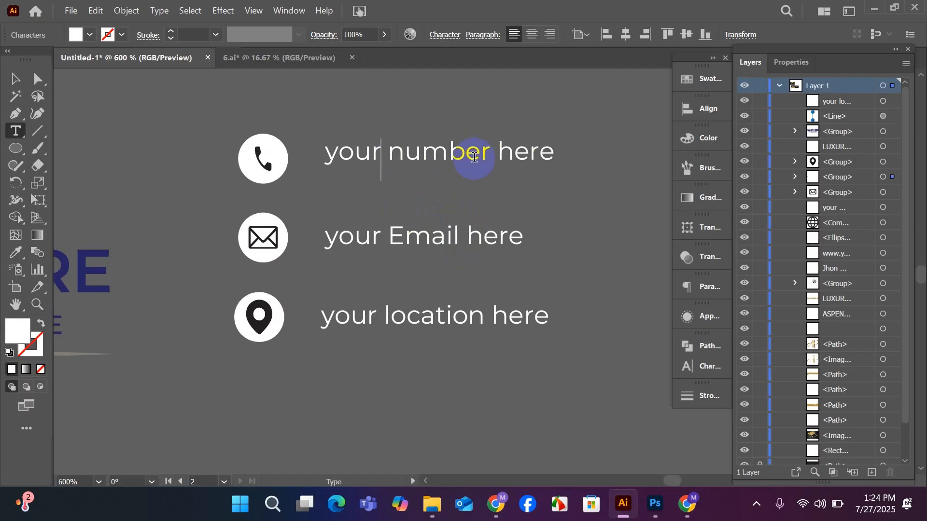
click(256, 176)
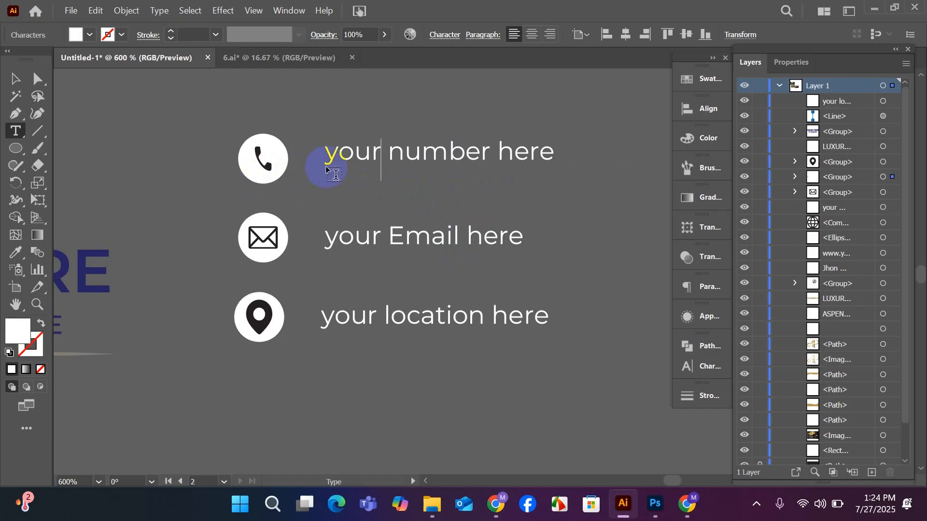
text(Y)
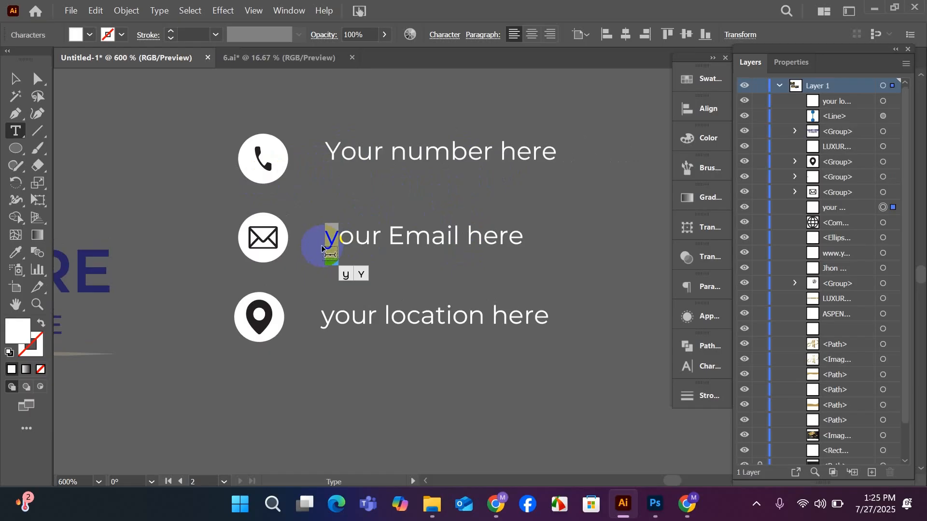
text(Y)
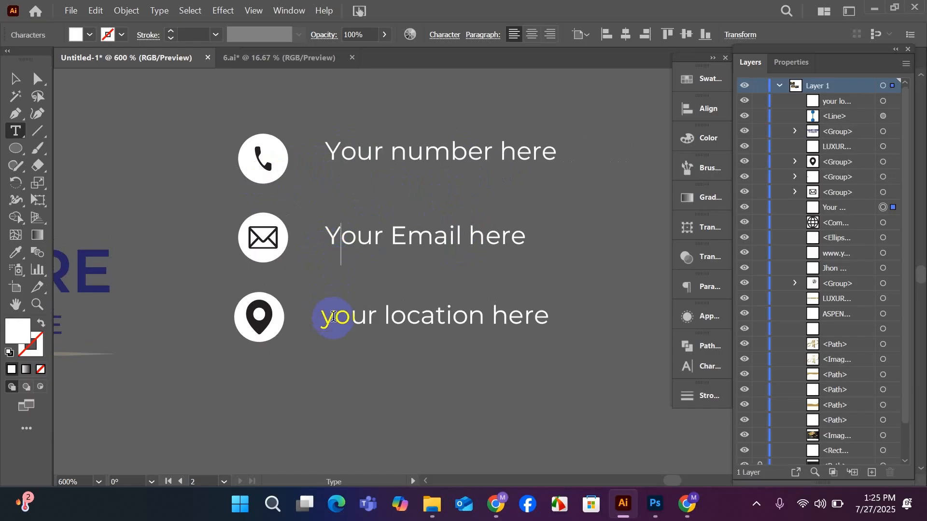
Capitalize the first letter of the email and location placeholders, making them "Your Email here" and "Your location here".
drag(333, 317, 313, 330)
text(Y)
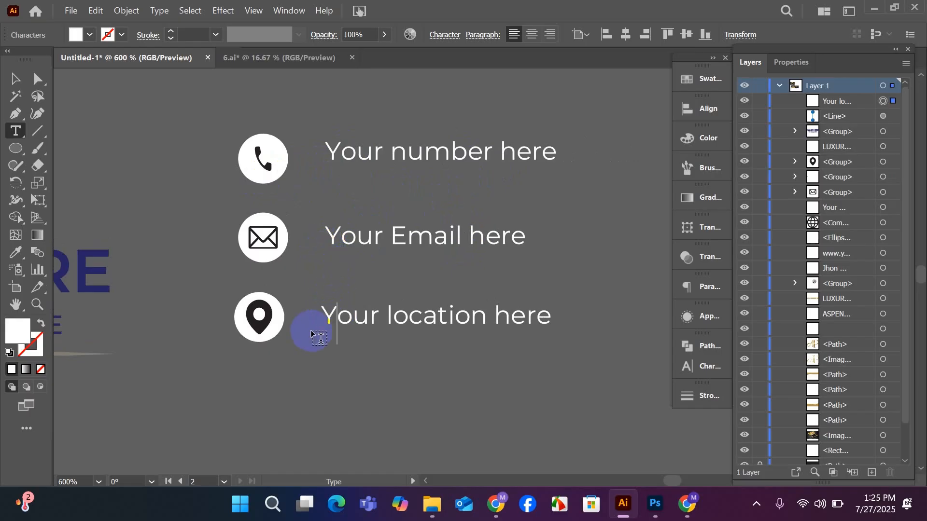
scroll(346, 319, down, 1)
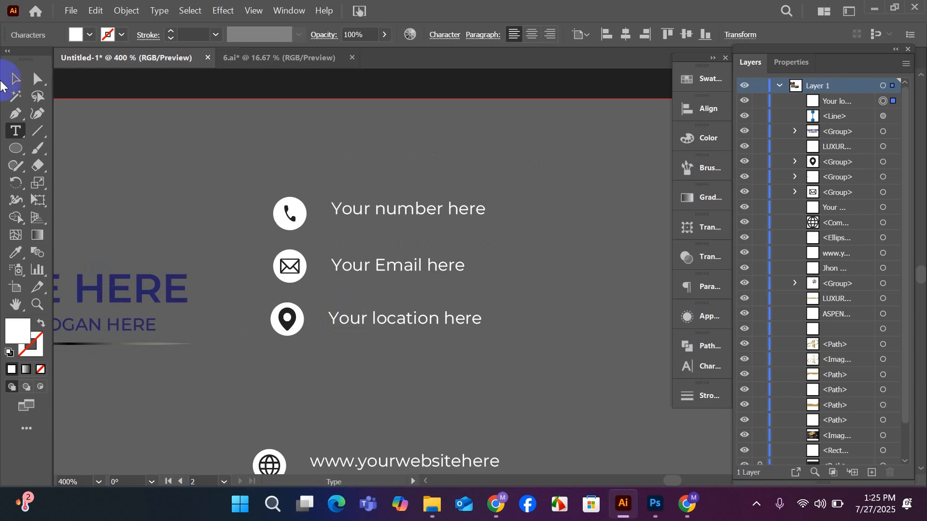
click(14, 77)
click(184, 184)
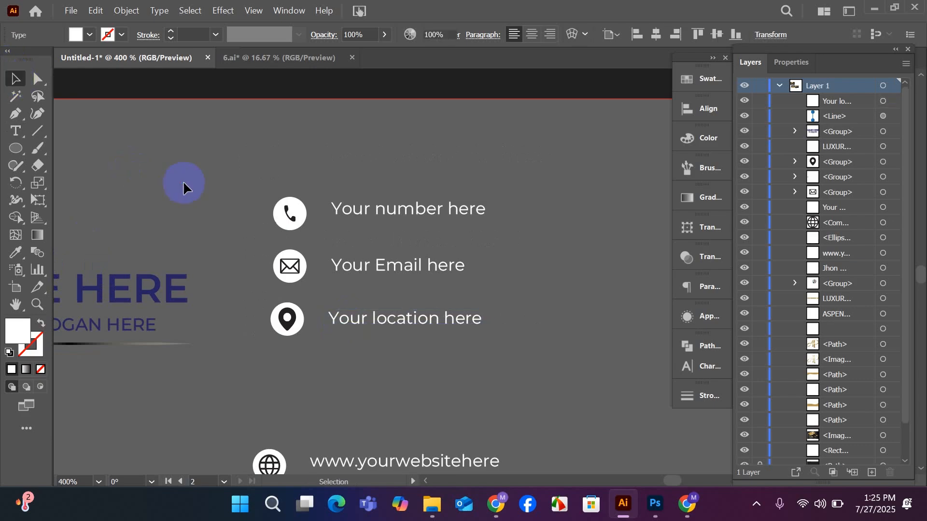
Try to align the grouped phone icon and number text to their vertical center.
click(393, 225)
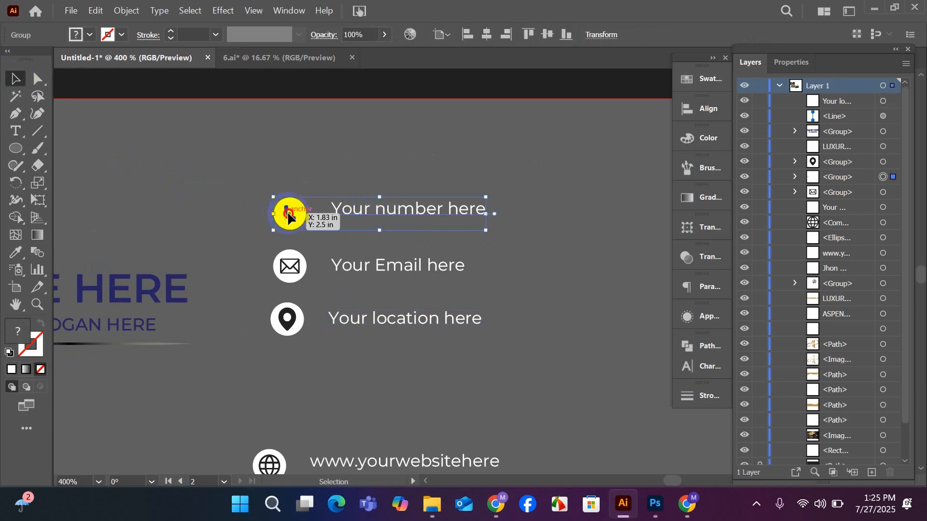
click(696, 121)
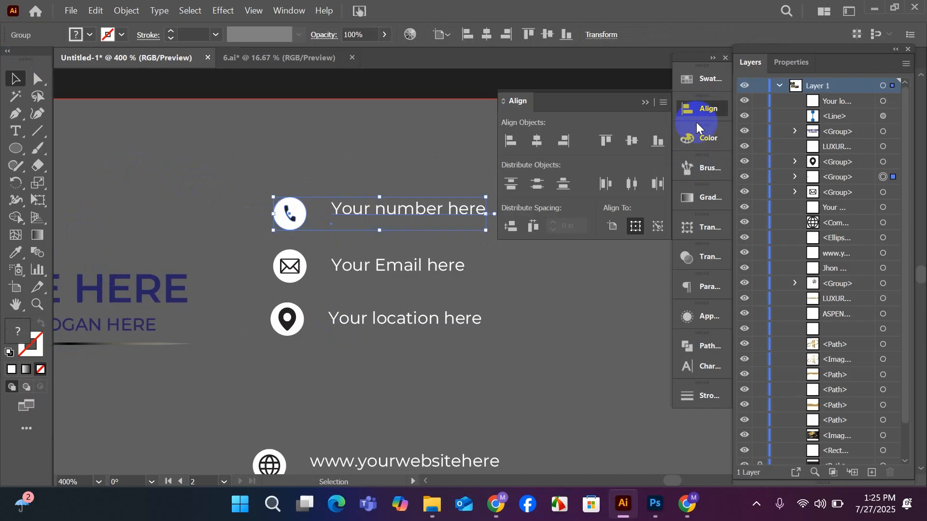
click(631, 140)
key(ctrl+z)
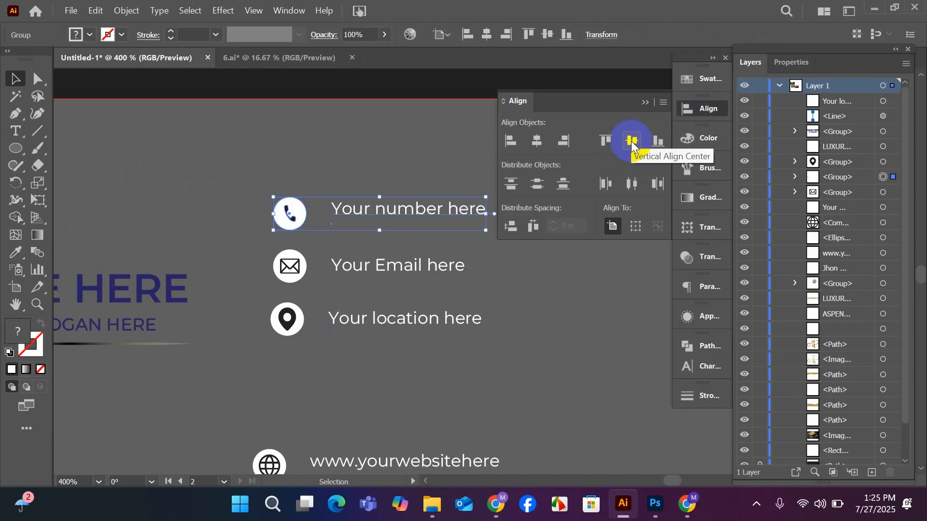
Ungroup the phone icon from its number text and align the two on their vertical centers.
click(289, 213)
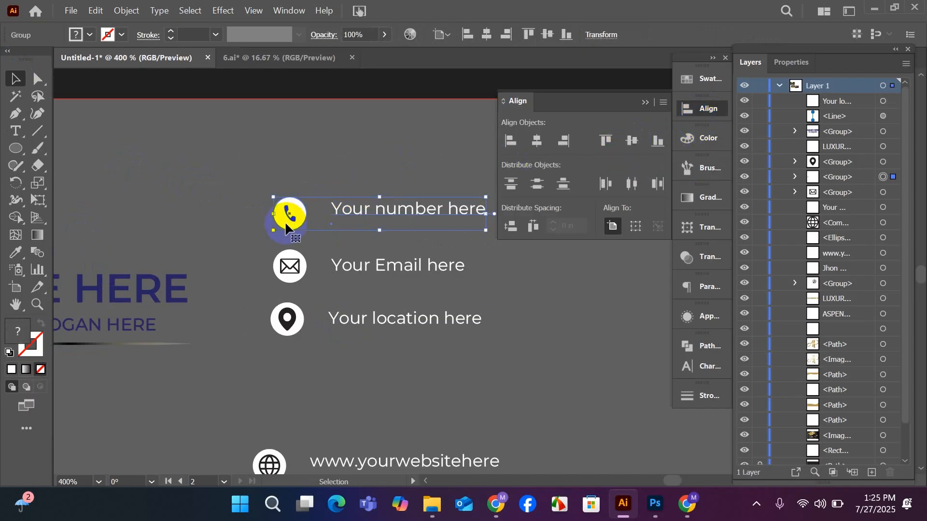
right_click(284, 221)
click(332, 350)
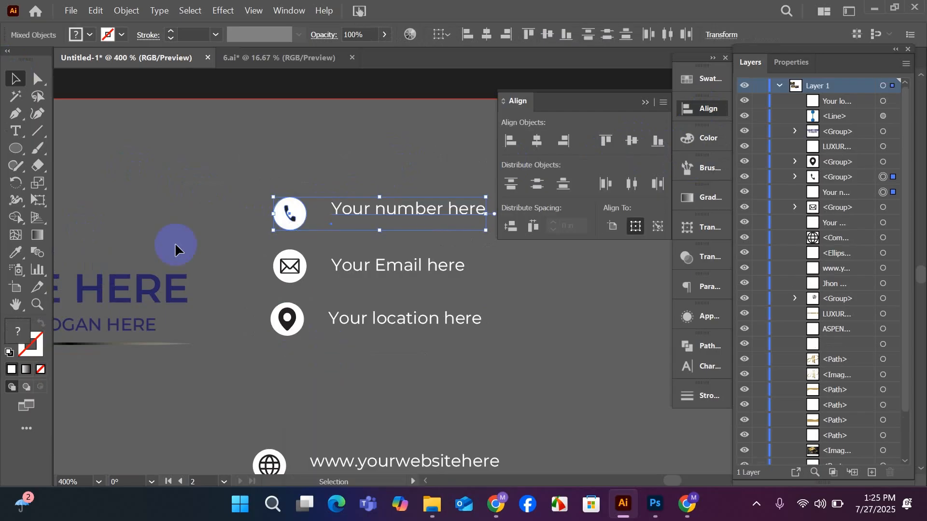
drag(202, 211, 399, 206)
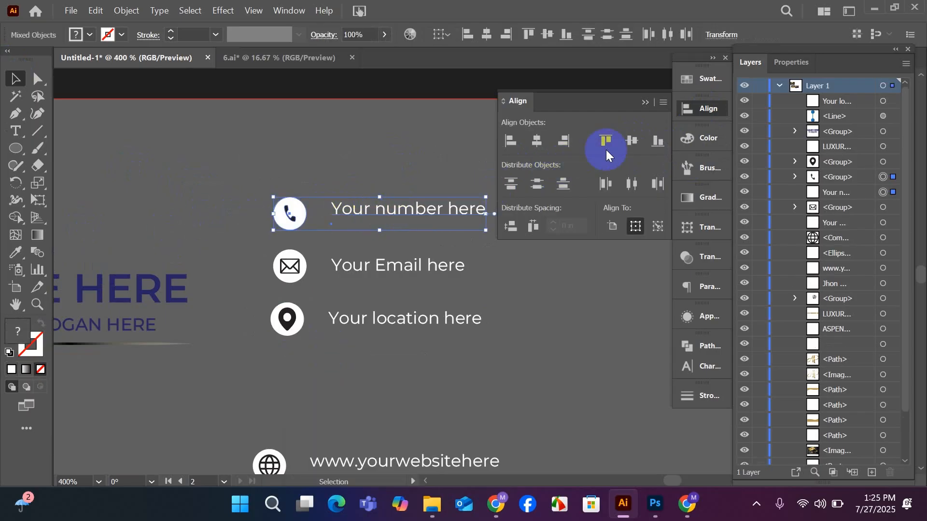
click(633, 141)
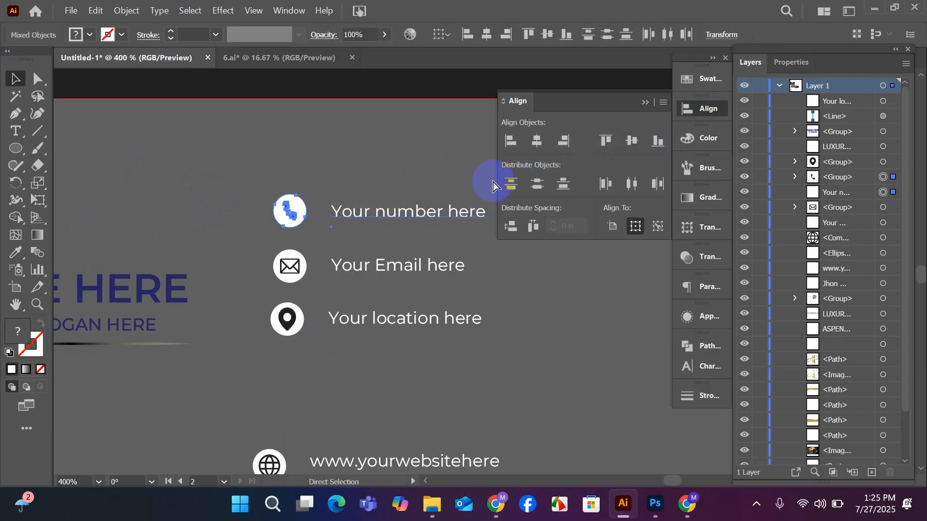
Group the phone icon with its number text again and collapse the alignment options.
key(ctrl+g)
click(351, 169)
scroll(352, 169, down, 2)
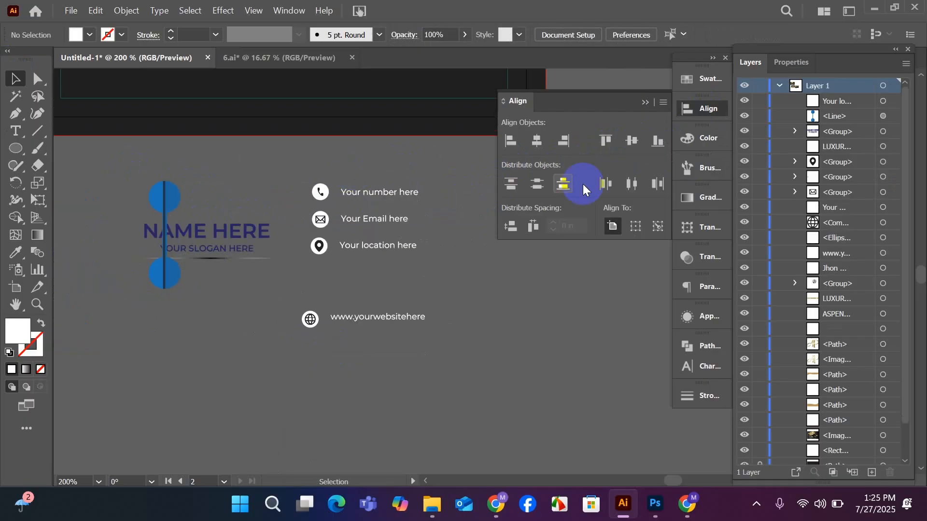
click(646, 102)
Move the phone, email and location rows together from below the card onto its lower area.
scroll(499, 278, up, 1)
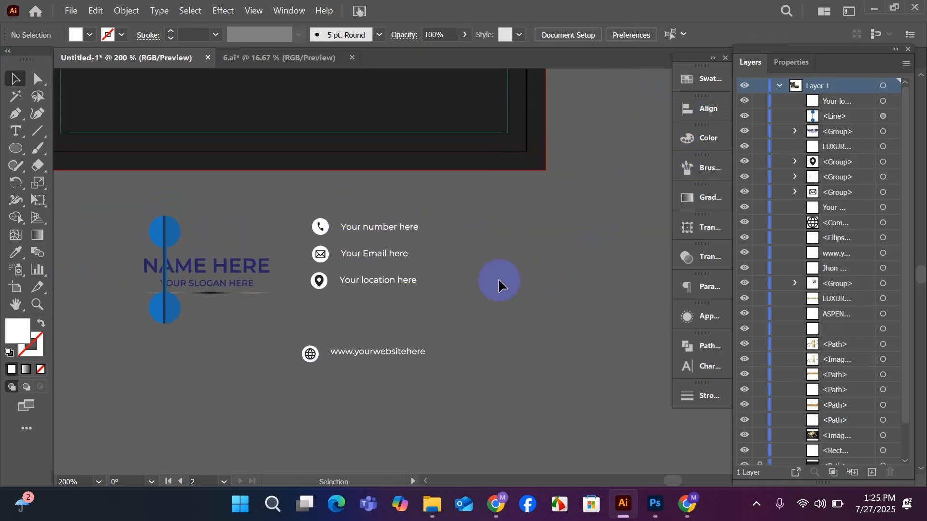
drag(385, 294, 386, 293)
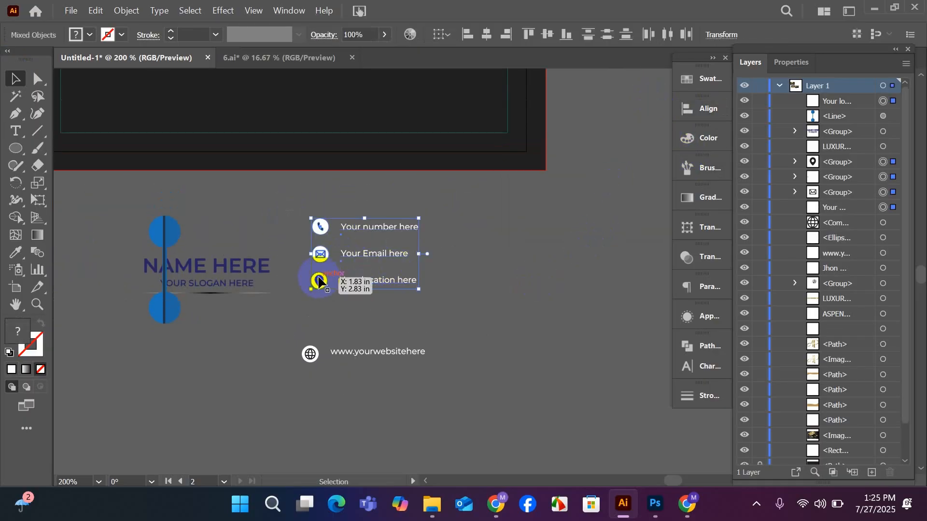
drag(320, 279, 335, 136)
Move the "LUXURY EXPERIENCE DESIGNERS" text off the card to the empty area below it.
scroll(368, 169, up, 4)
scroll(368, 168, up, 3)
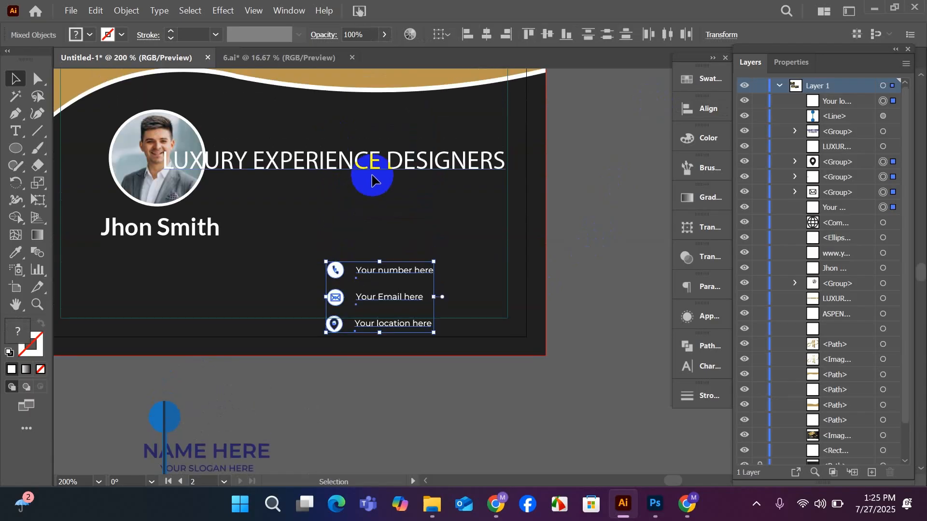
click(370, 200)
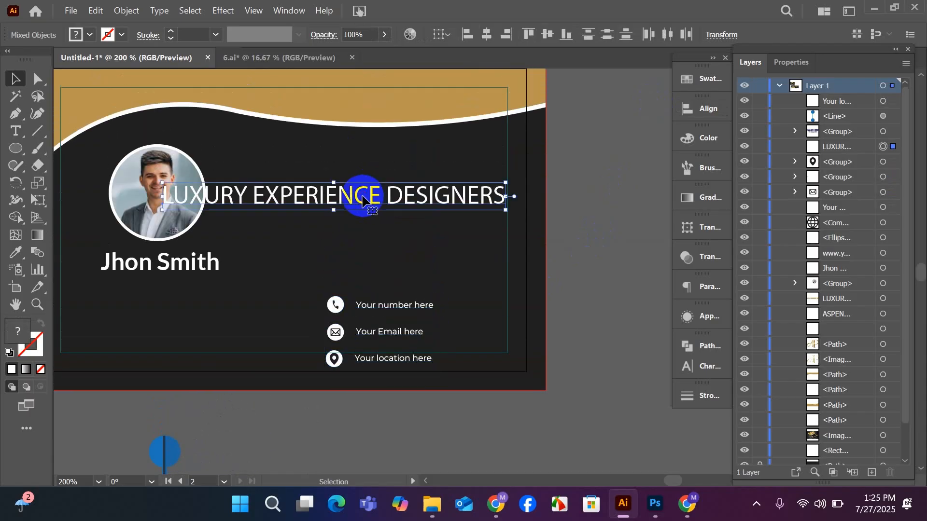
drag(363, 200, 493, 431)
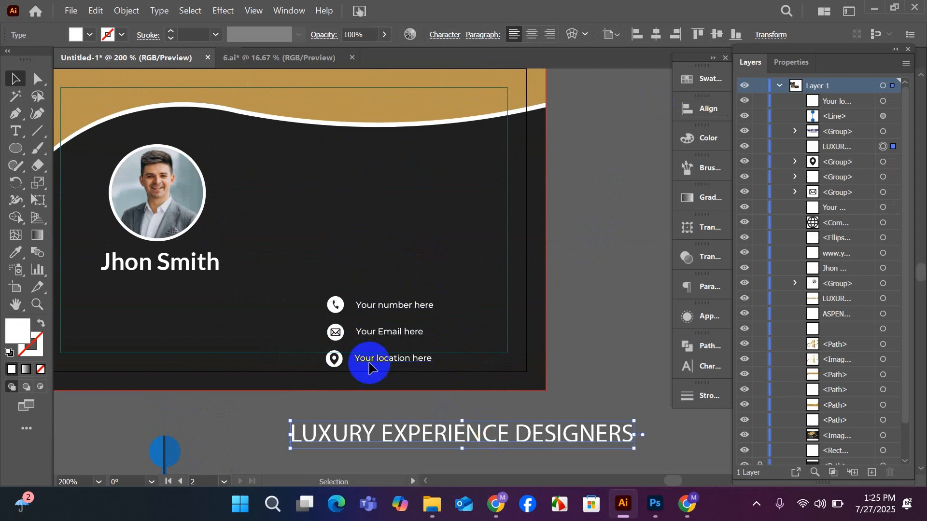
scroll(325, 305, up, 1)
scroll(322, 308, down, 1)
scroll(322, 308, down, 1)
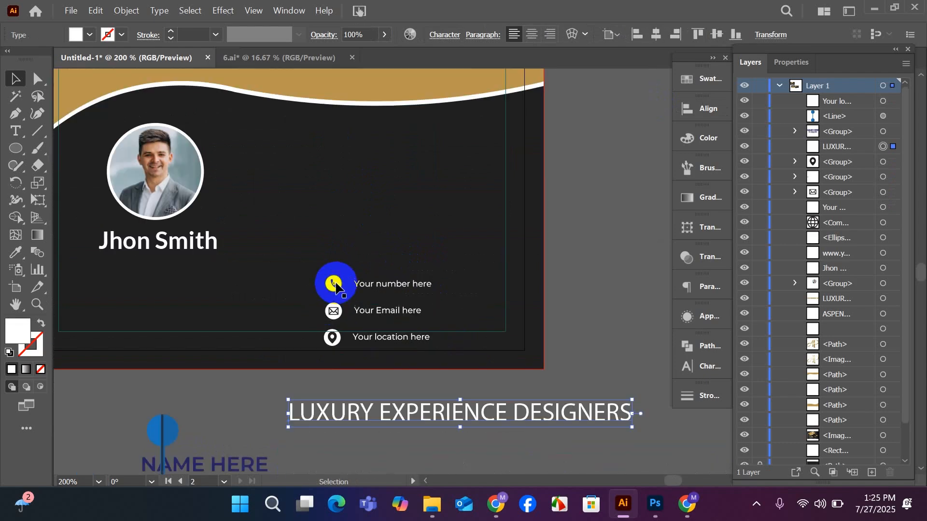
click(336, 286)
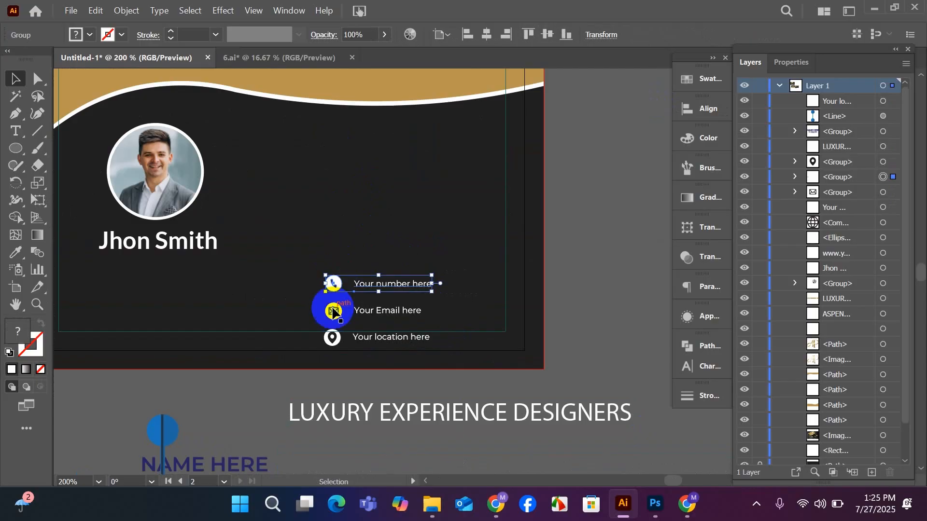
shift+click(333, 312)
shift+click(332, 336)
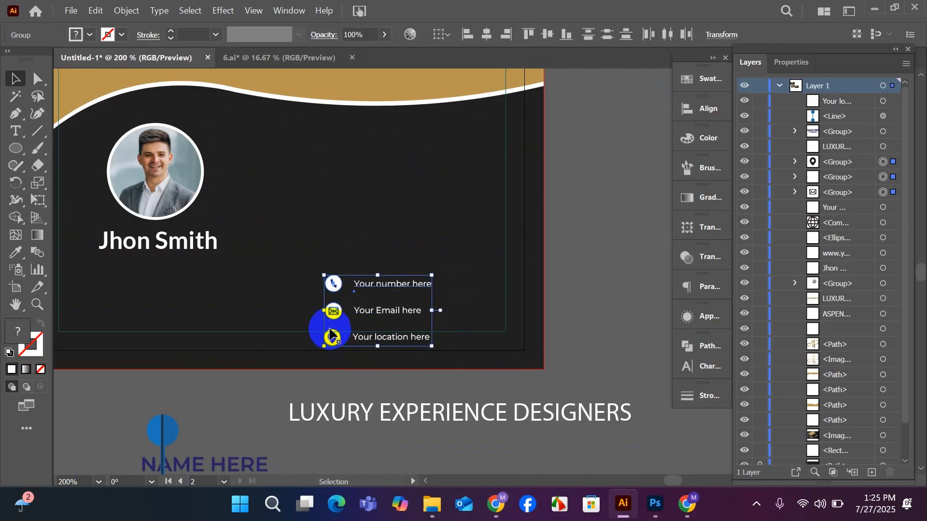
drag(333, 311, 337, 277)
key(ctrl+z)
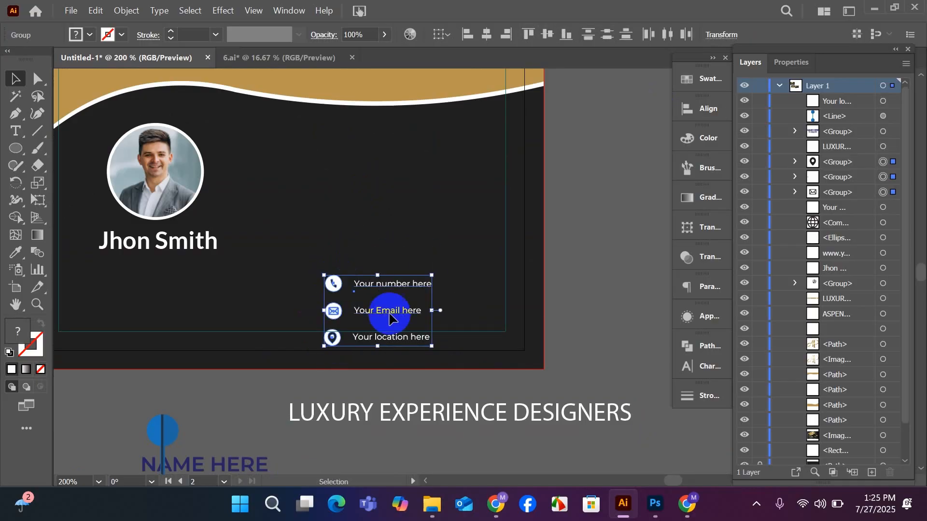
click(581, 300)
scroll(373, 327, up, 2)
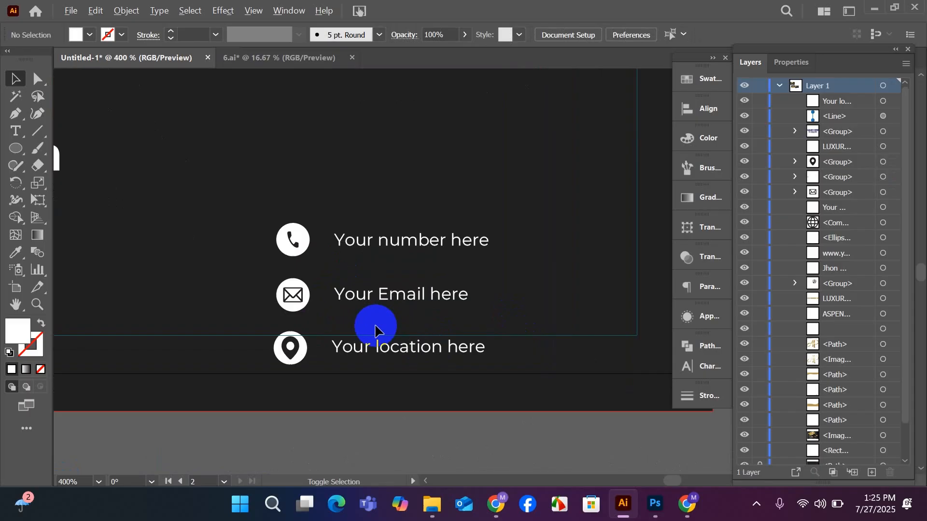
click(290, 295)
click(295, 354)
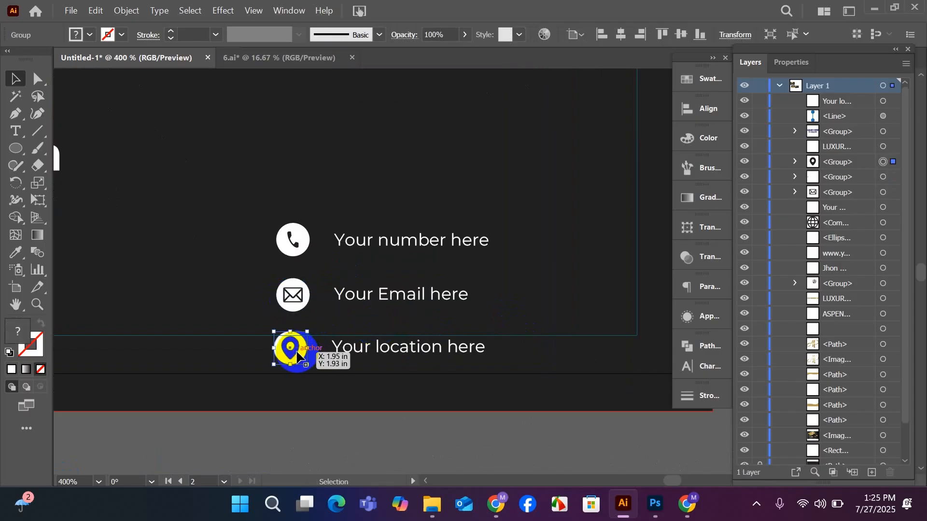
click(292, 309)
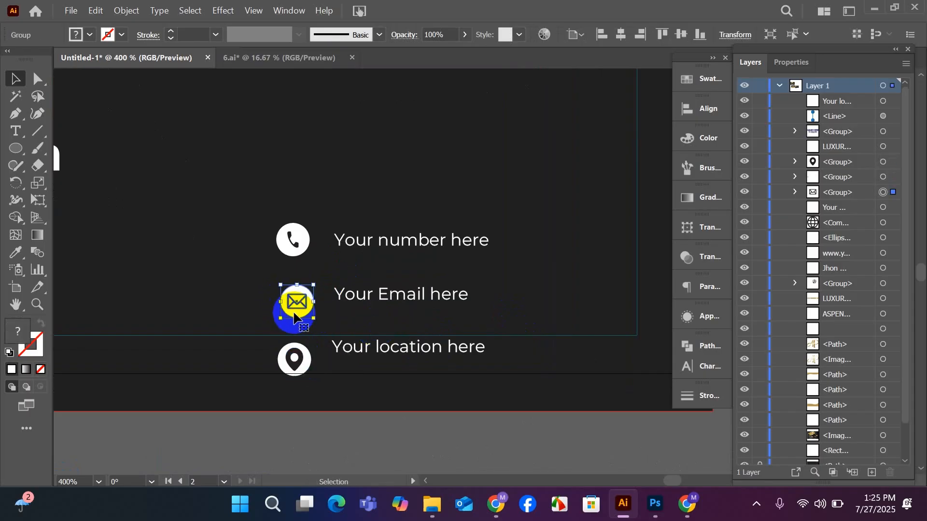
key(ctrl+z)
key(ctrl+z)
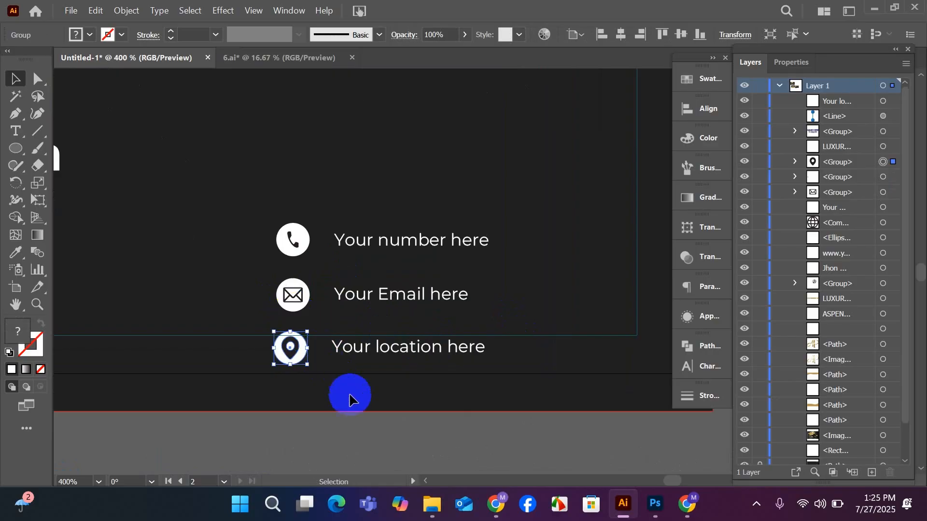
click(354, 405)
Group the email icon with its "Your Email here" text, and the location icon with its "Your location here" text.
shift+click(364, 296)
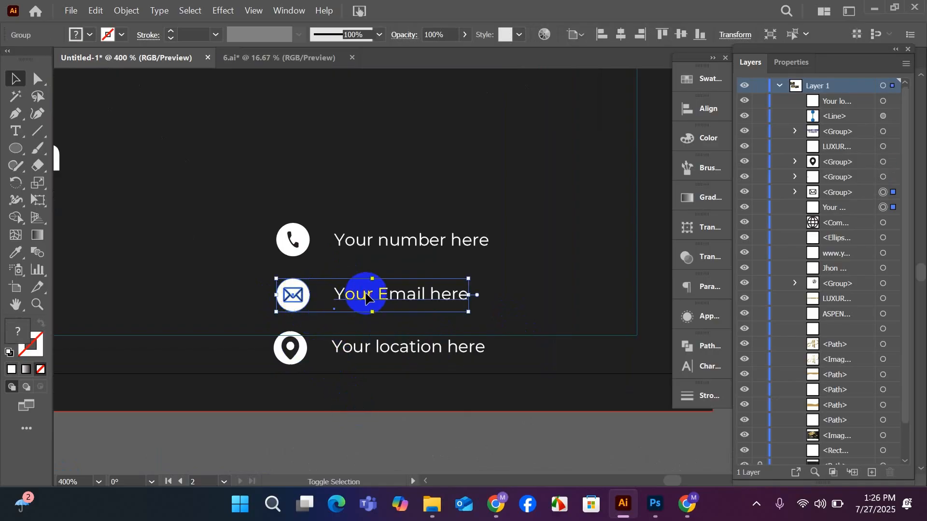
key(ctrl+g)
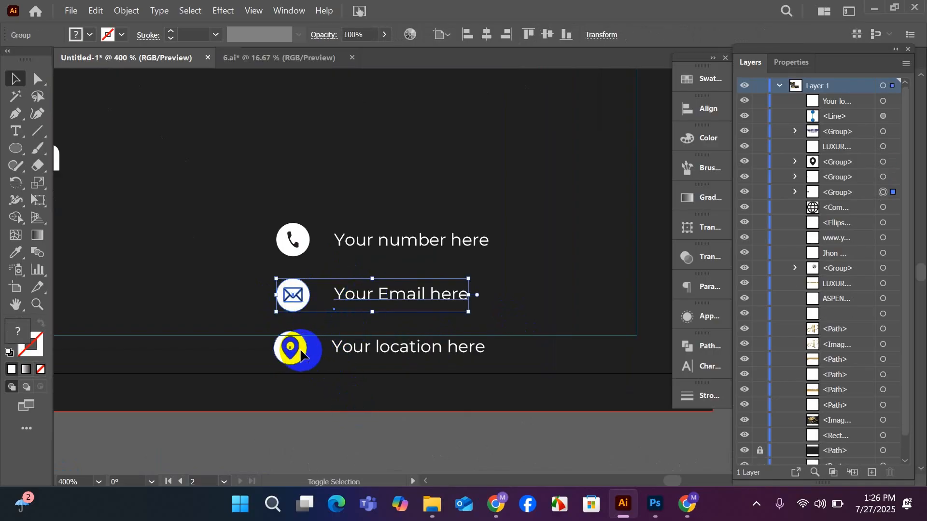
click(344, 422)
click(295, 359)
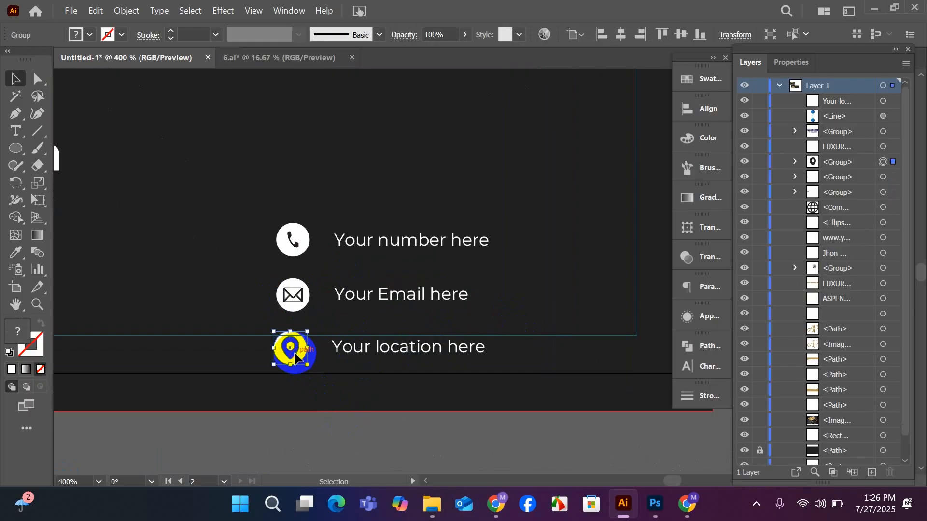
shift+click(359, 361)
key(ctrl+g)
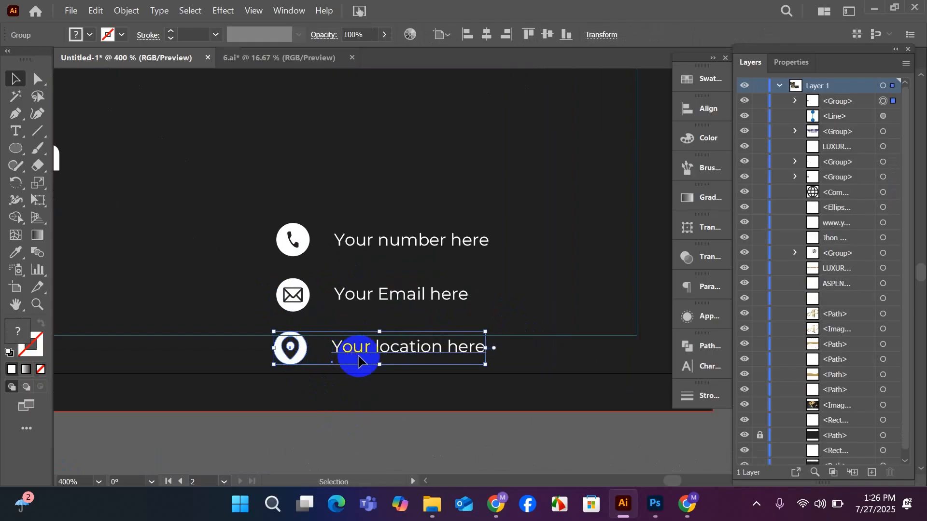
click(326, 429)
Move the phone, email and location rows together up to the middle of the card, across from the portrait.
scroll(327, 428, down, 1)
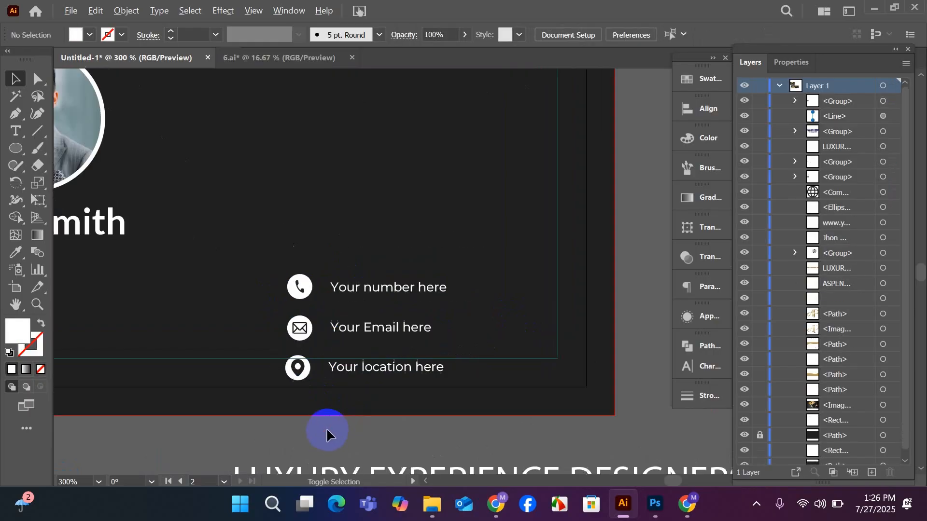
click(294, 291)
shift+click(296, 327)
shift+click(295, 369)
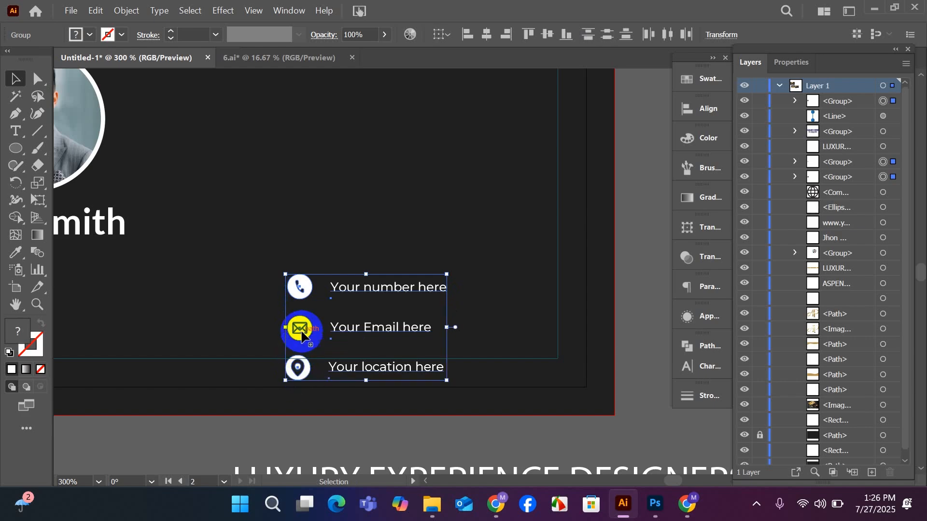
drag(302, 332, 342, 224)
scroll(349, 223, up, 1)
scroll(349, 239, down, 1)
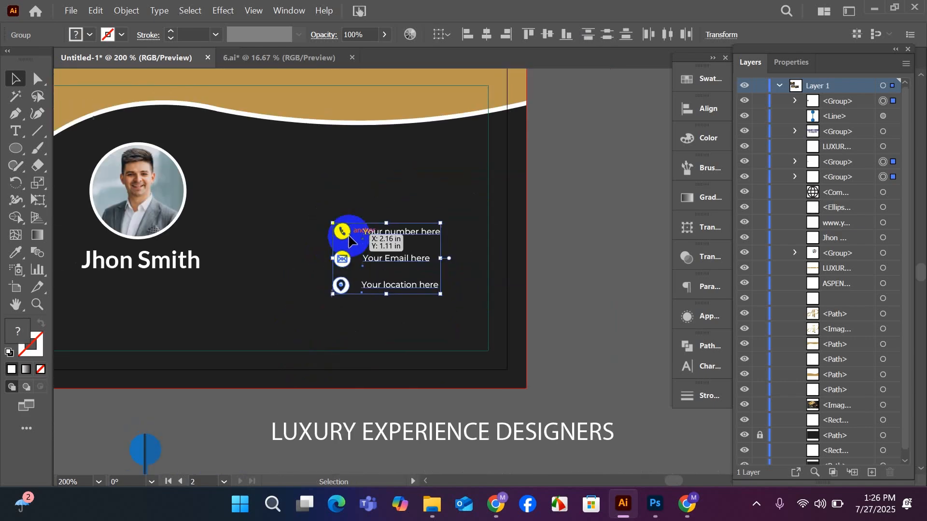
scroll(349, 239, up, 1)
drag(343, 283, 341, 267)
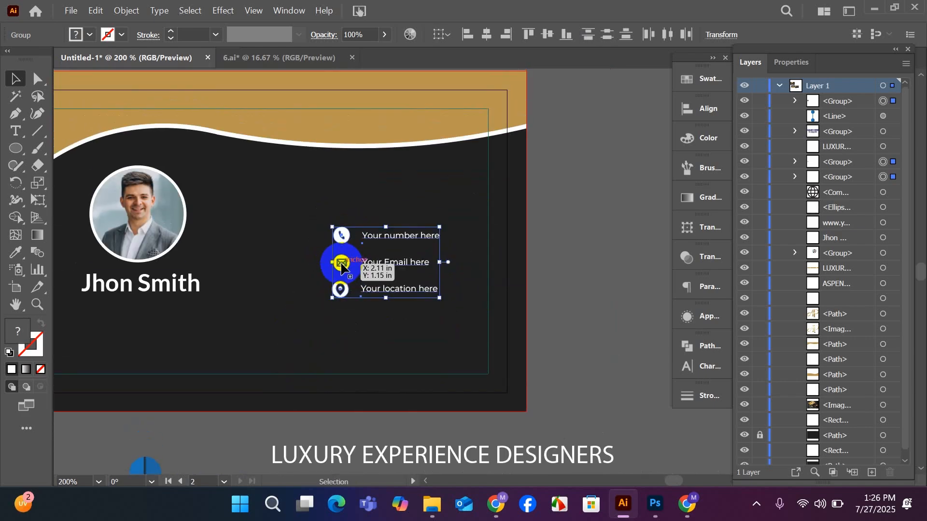
Group the globe icon with the website text and move the row from below the card to beneath the location row.
scroll(341, 267, down, 7)
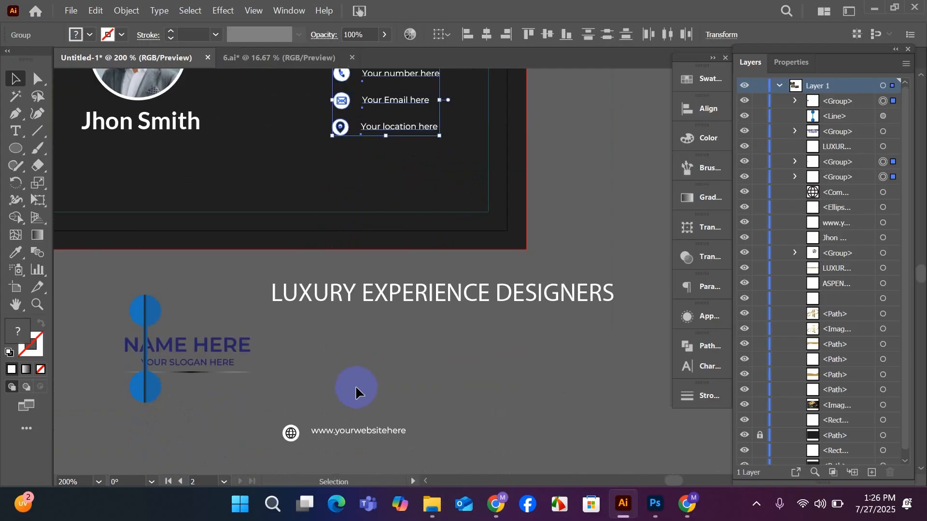
scroll(355, 386, down, 2)
click(375, 345)
click(386, 404)
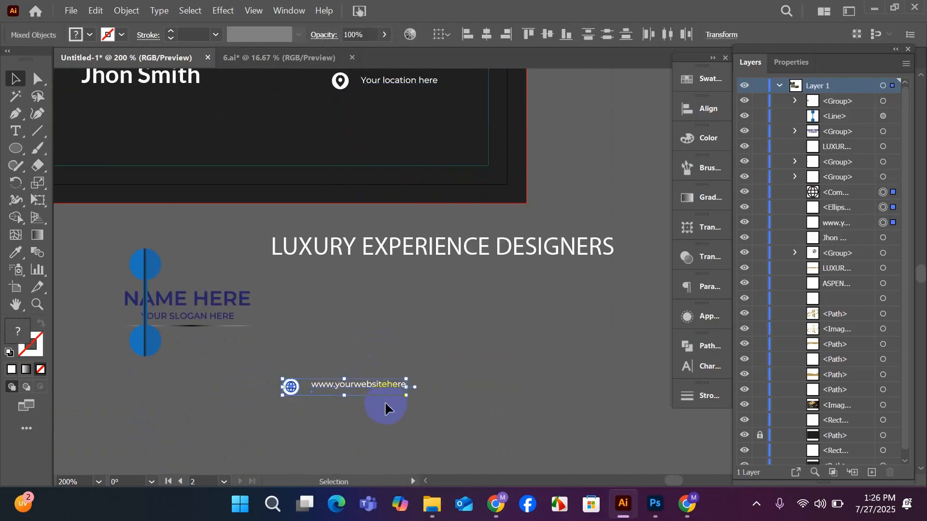
drag(306, 389, 331, 135)
scroll(357, 157, up, 2)
scroll(358, 159, up, 3)
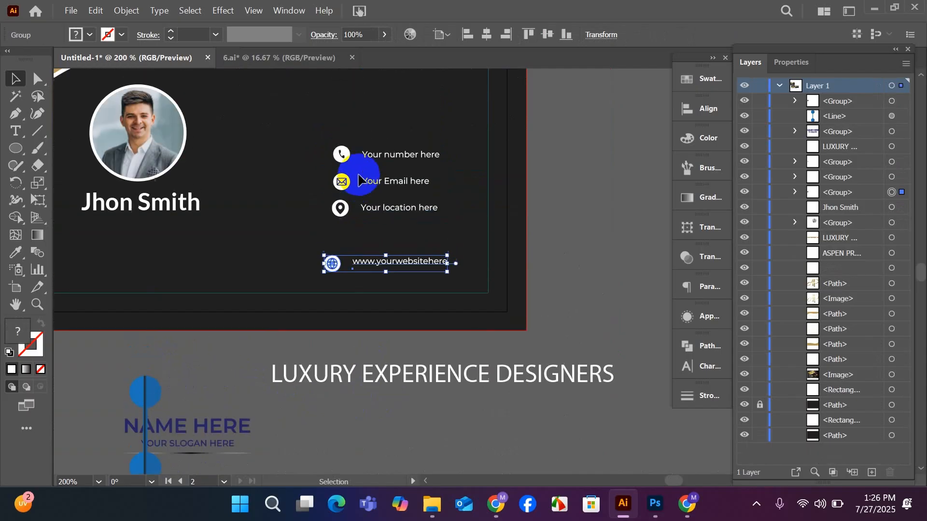
Shift the phone, email, location and website rows upward individually to spread them over the card's dark area.
scroll(382, 252, up, 1)
scroll(379, 255, up, 4)
scroll(381, 261, up, 1)
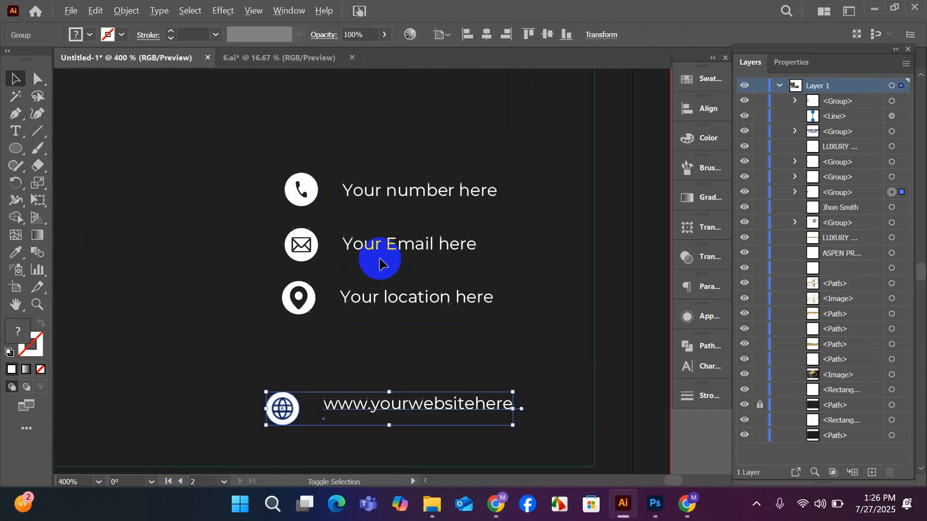
scroll(379, 259, down, 2)
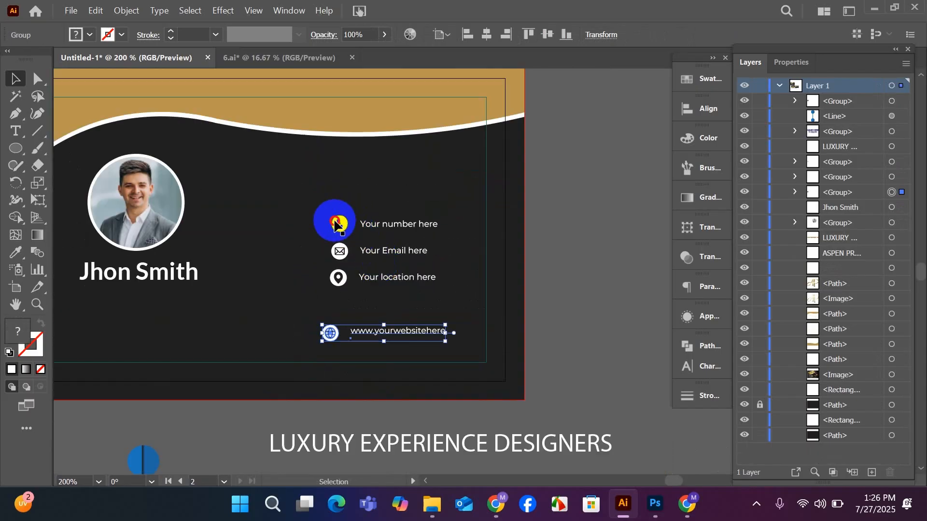
drag(337, 221, 333, 189)
drag(341, 244, 336, 225)
mouse_move(338, 278)
mouse_down()
mouse_move(333, 259)
mouse_move(334, 269)
mouse_up()
drag(330, 332, 331, 307)
Reposition the four contact rows individually to roughly even out their spacing and line up their icons.
scroll(341, 302, up, 1)
scroll(342, 303, up, 1)
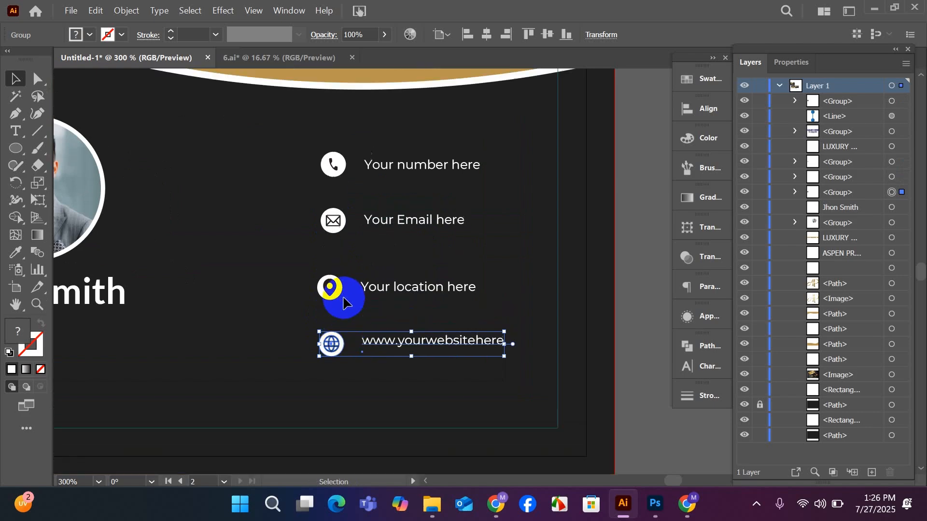
drag(333, 223, 329, 228)
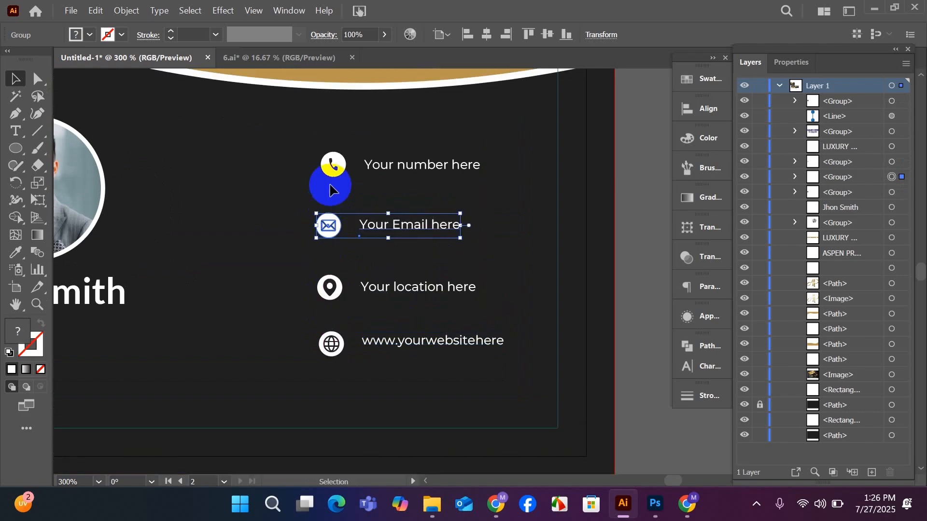
drag(326, 170, 327, 182)
drag(329, 293, 325, 272)
drag(328, 336, 325, 320)
Align the four contact rows to their left edges relative to the selection and distribute them evenly in the vertical direction.
shift+click(335, 229)
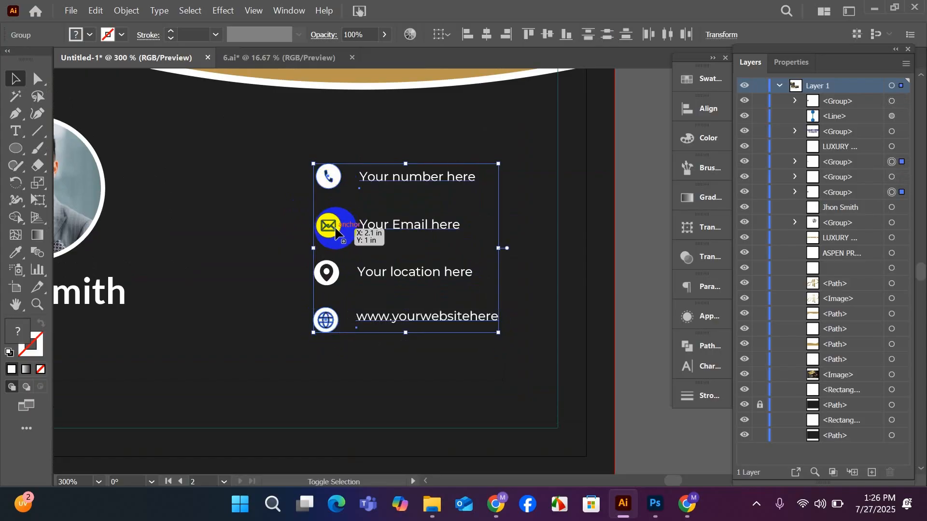
shift+click(326, 270)
shift+click(325, 312)
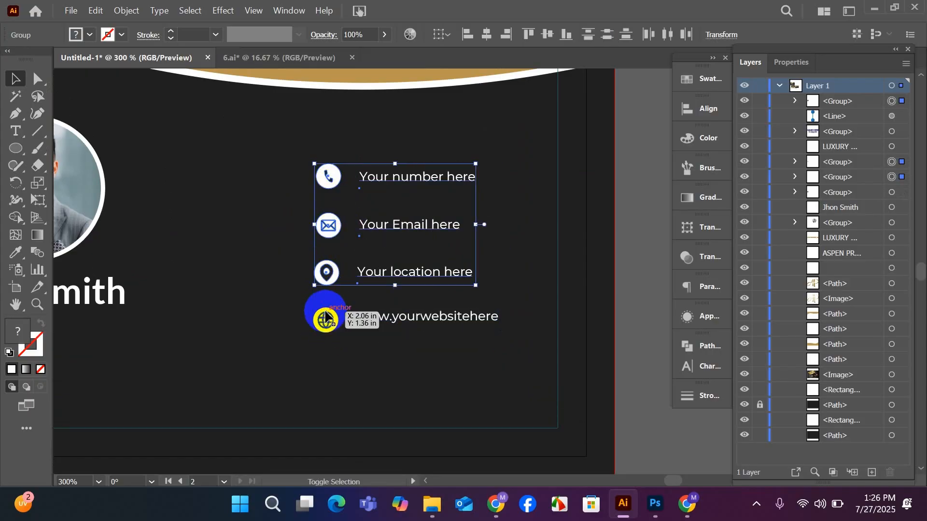
click(690, 111)
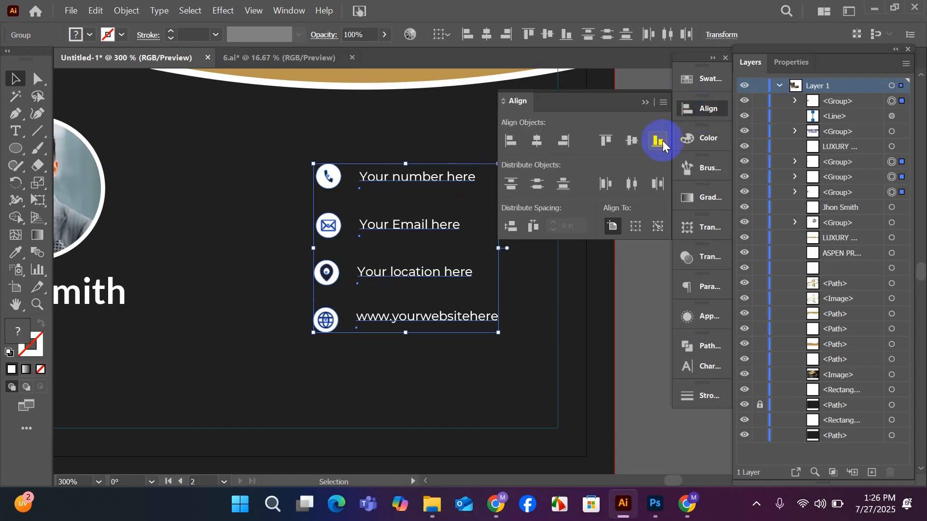
click(512, 142)
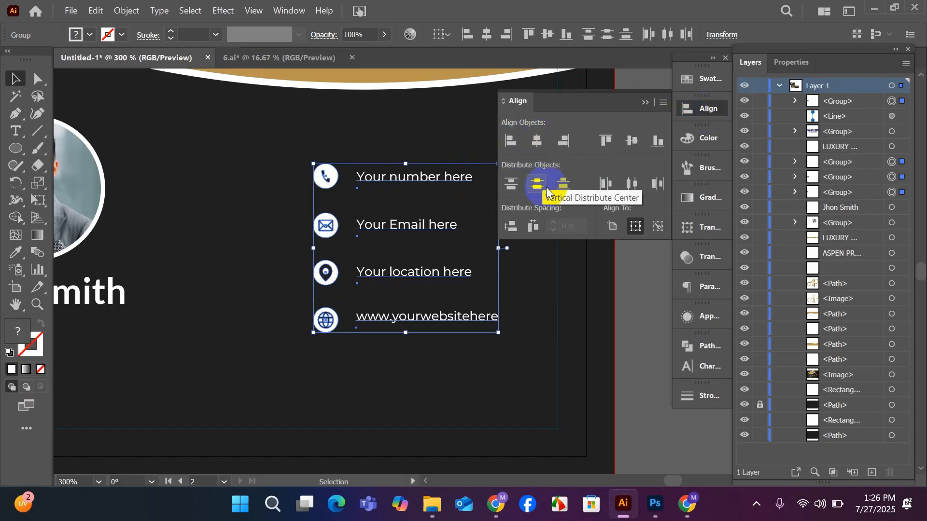
click(561, 188)
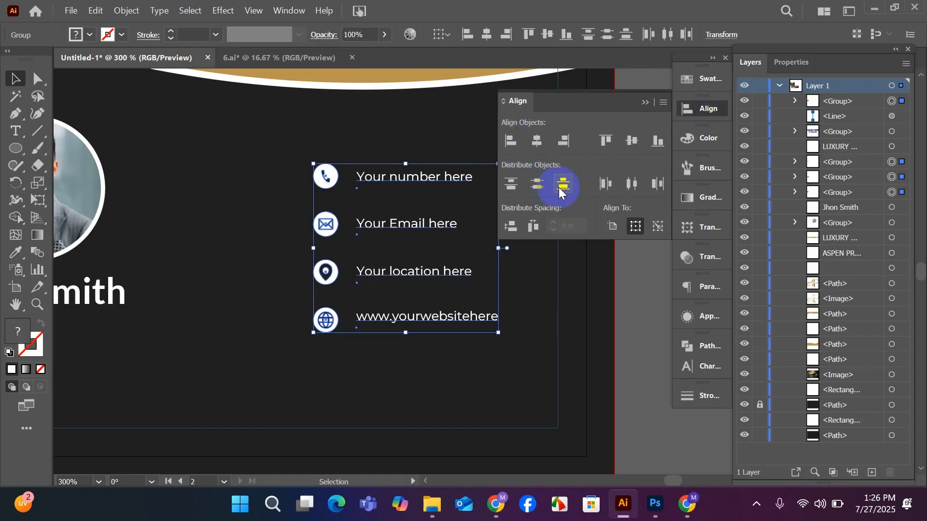
click(645, 103)
click(590, 233)
scroll(499, 276, up, 2)
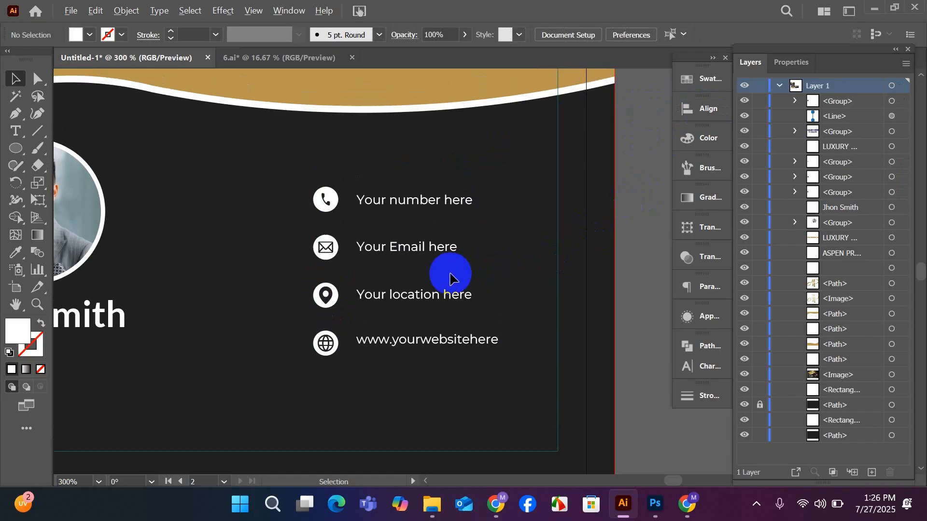
scroll(449, 278, down, 1)
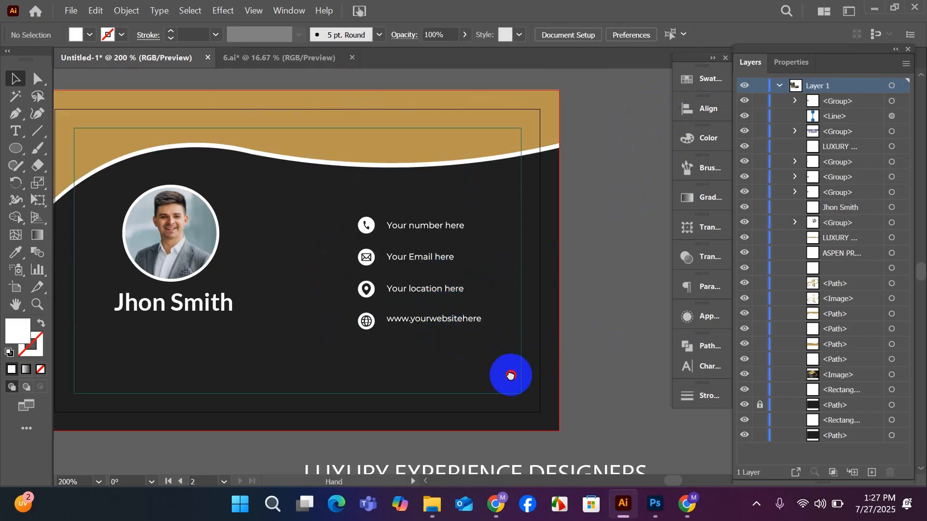
drag(510, 375, 586, 338)
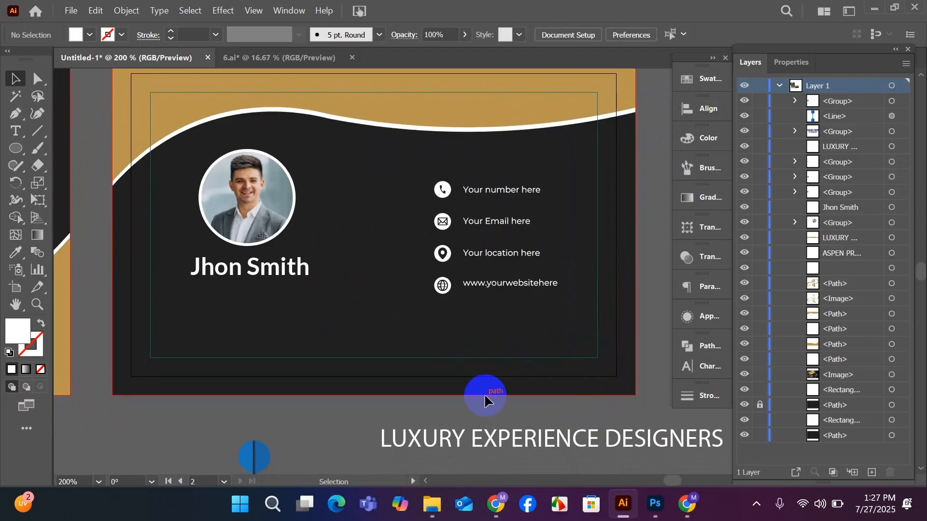
scroll(449, 389, down, 2)
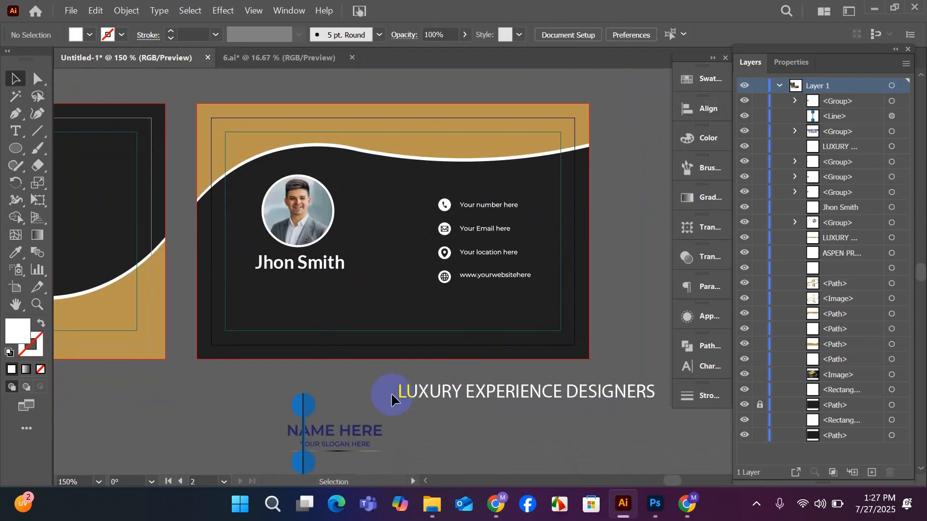
drag(403, 389, 443, 381)
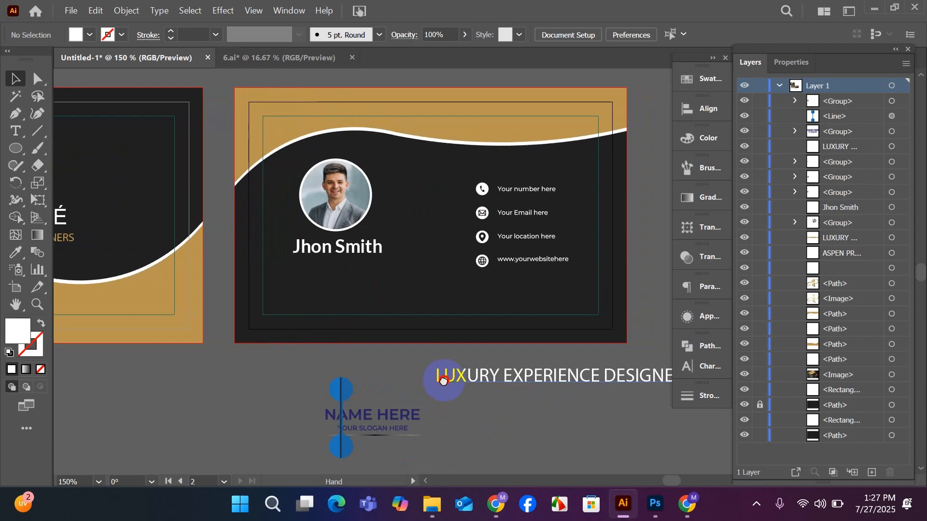
scroll(555, 313, up, 2)
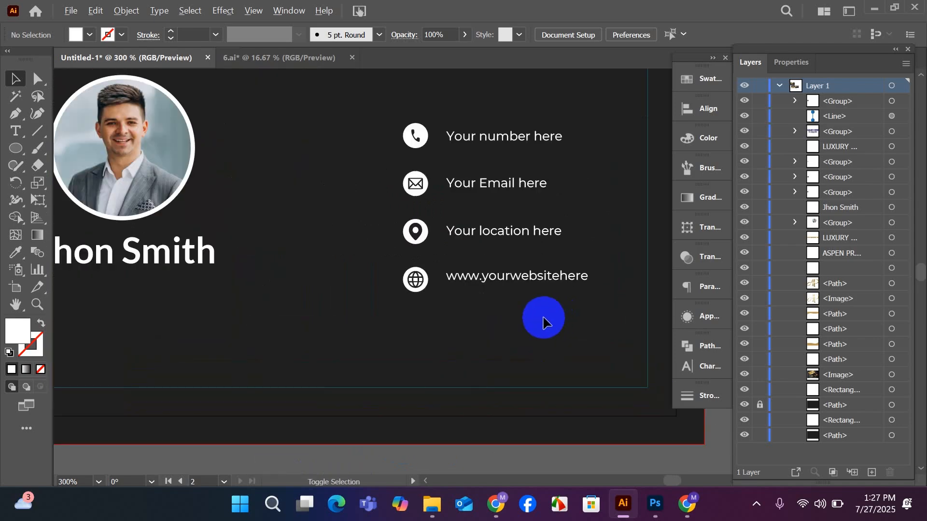
scroll(543, 322, down, 2)
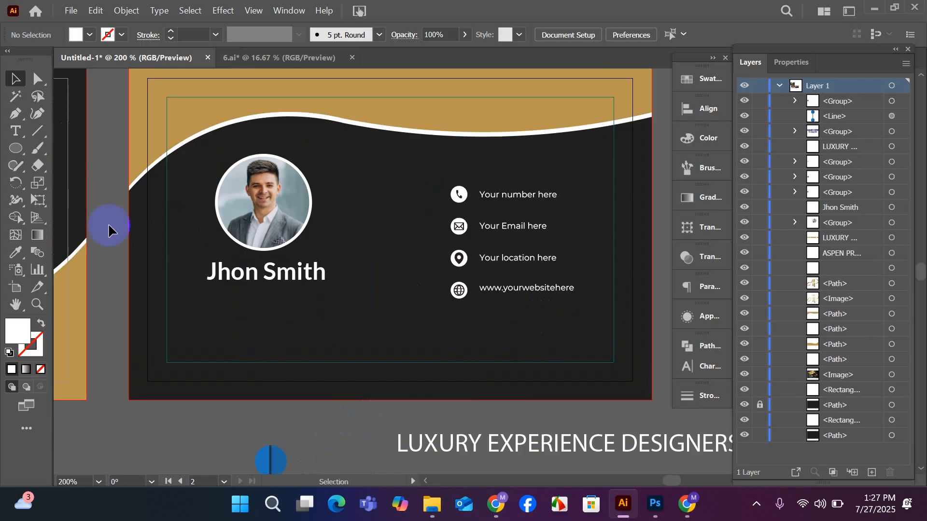
Draw a vertical divider line between the portrait and the contact rows and give it an orange stroke.
click(37, 130)
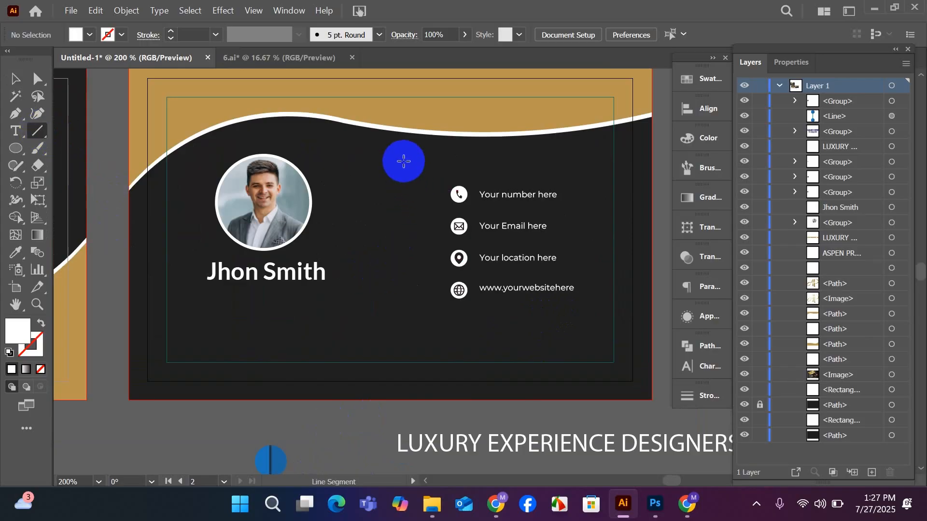
drag(402, 157, 402, 336)
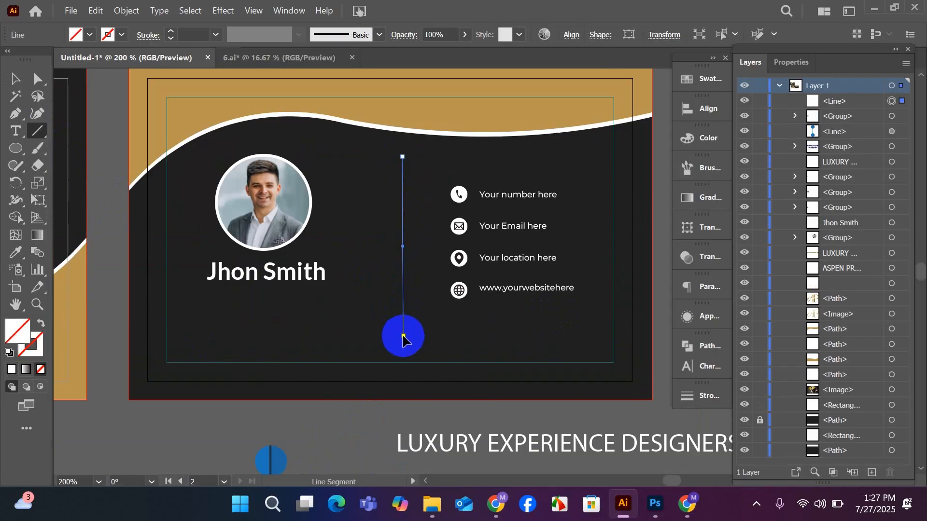
click(111, 37)
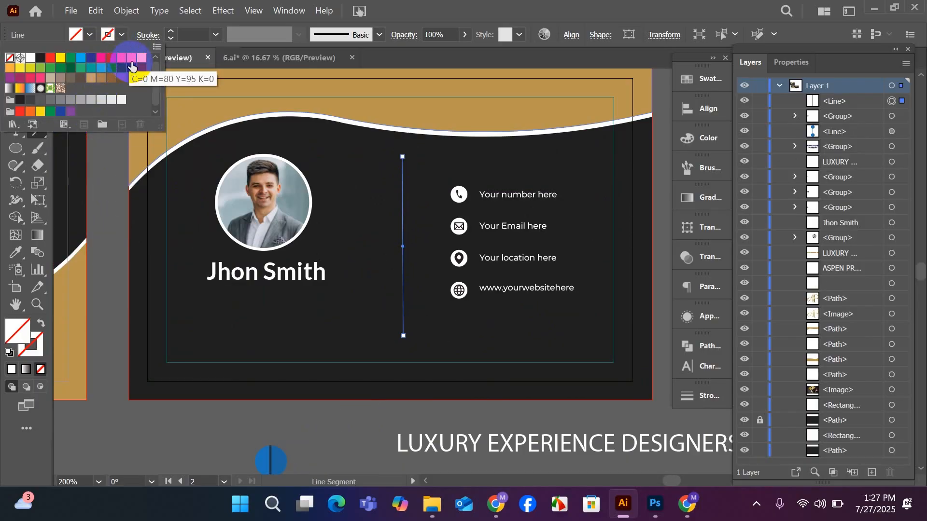
click(141, 59)
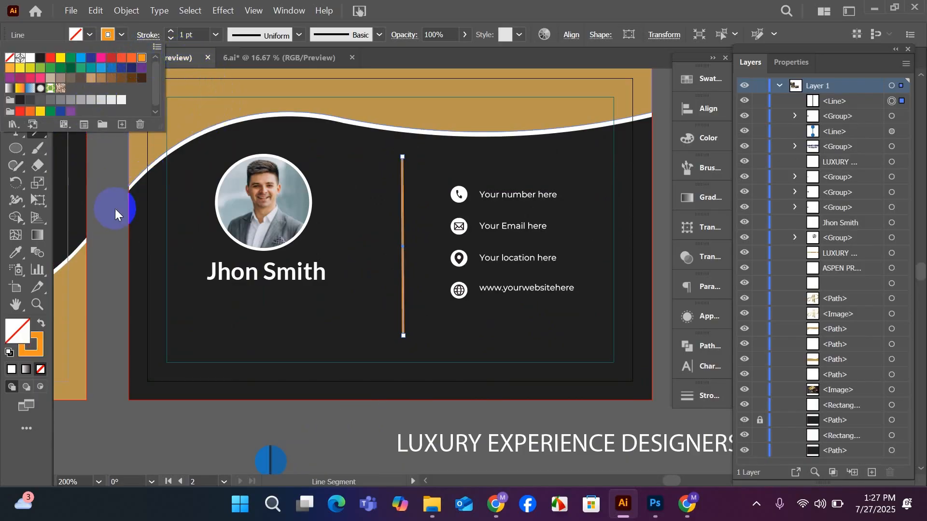
click(85, 185)
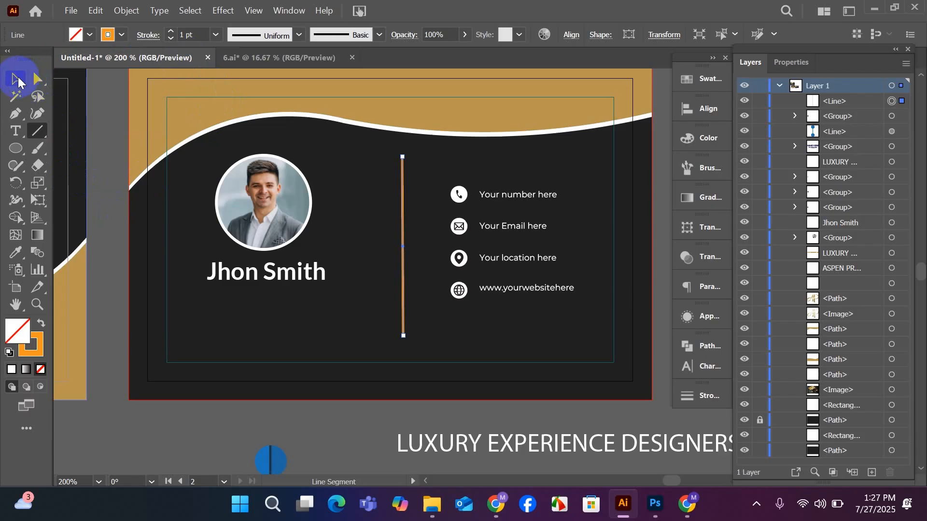
click(18, 82)
click(88, 125)
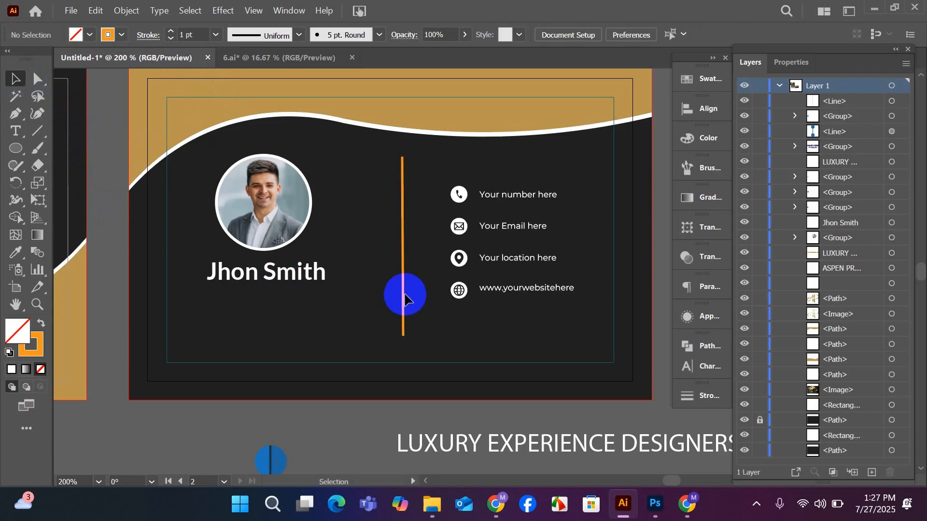
Set the orange divider line's stroke weight to 0.5 pt.
click(403, 234)
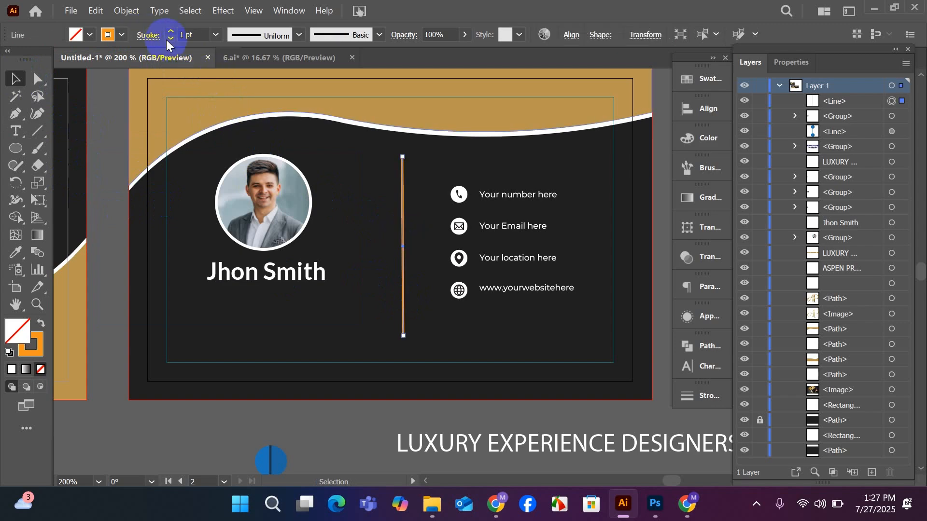
click(170, 39)
click(170, 39)
click(100, 132)
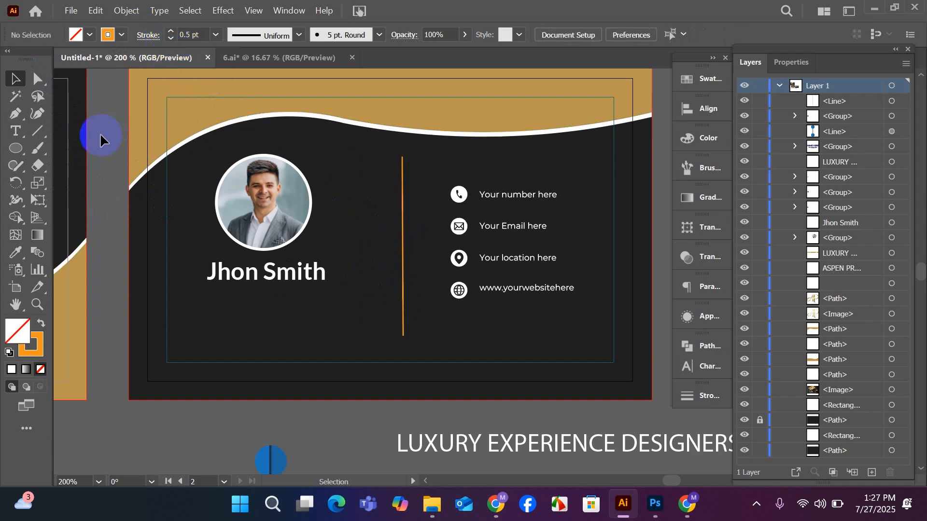
Try the 5 pt. Round brush on the divider line and undo it.
scroll(466, 300, up, 1)
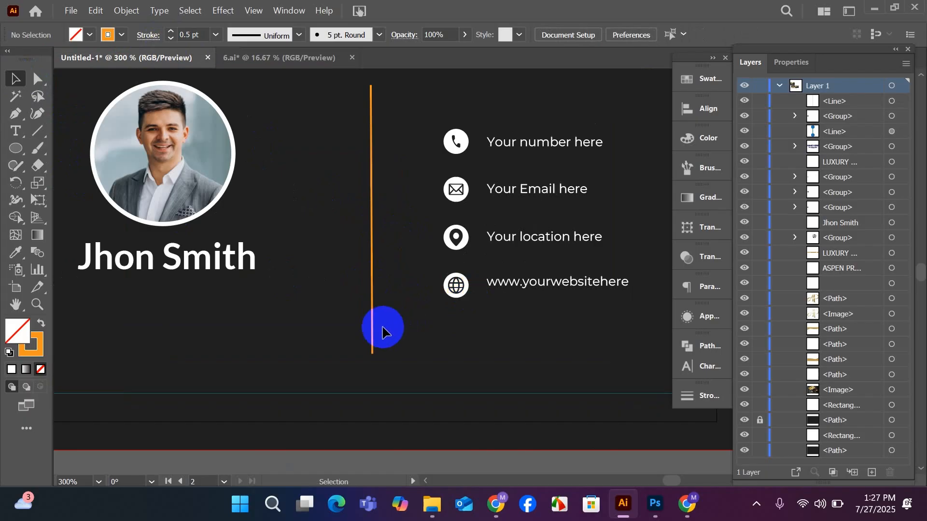
drag(371, 328, 373, 372)
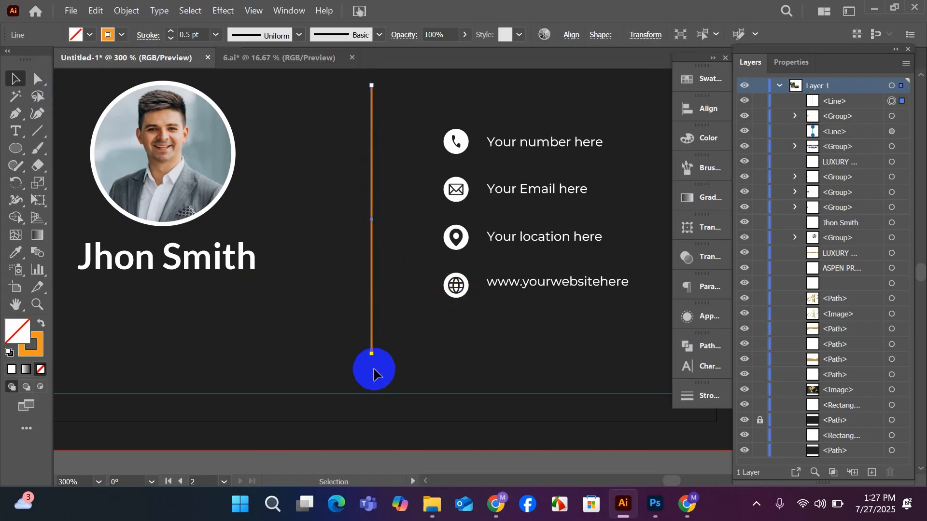
click(294, 35)
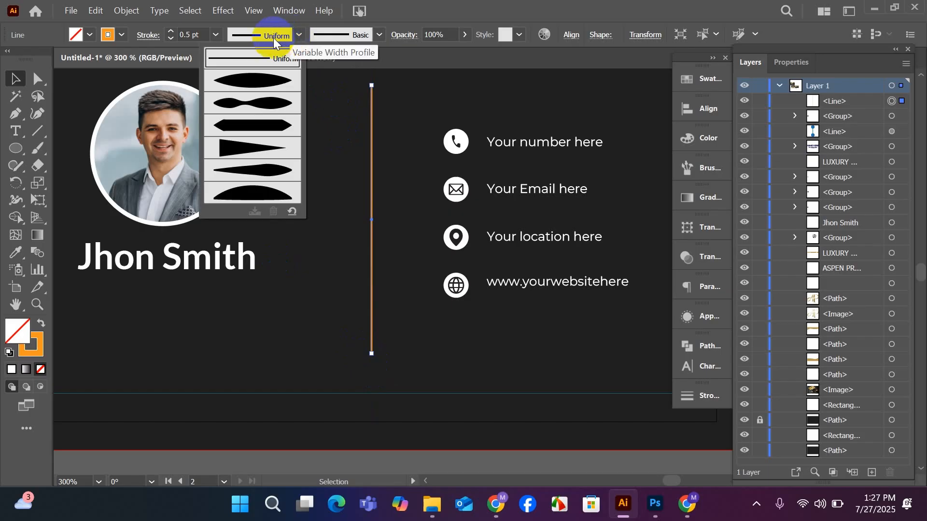
click(344, 38)
click(249, 67)
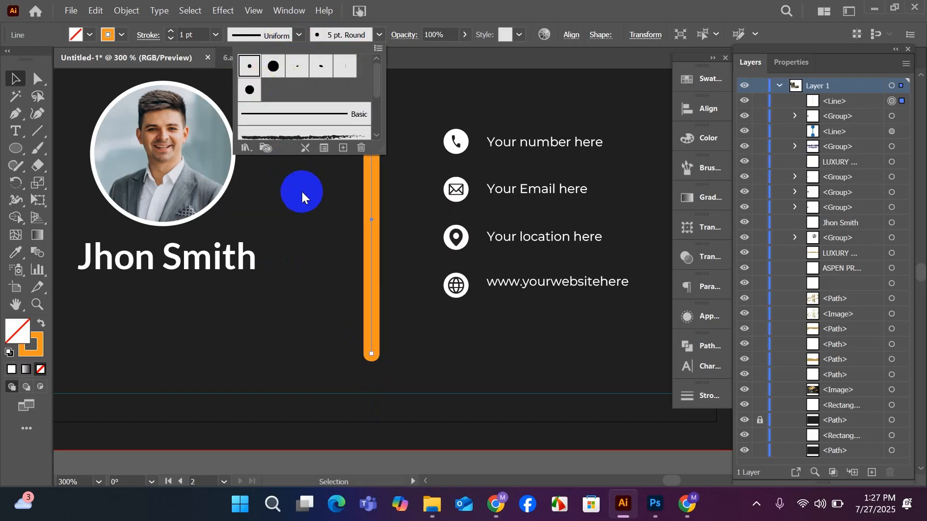
click(302, 192)
key(ctrl+z)
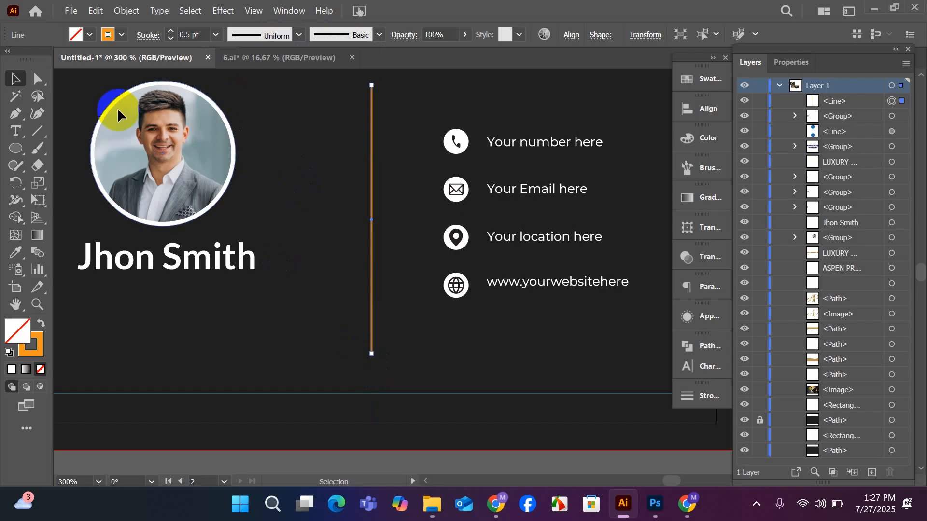
Examine the arrowhead and width profile options for the divider line's stroke.
click(13, 77)
click(401, 401)
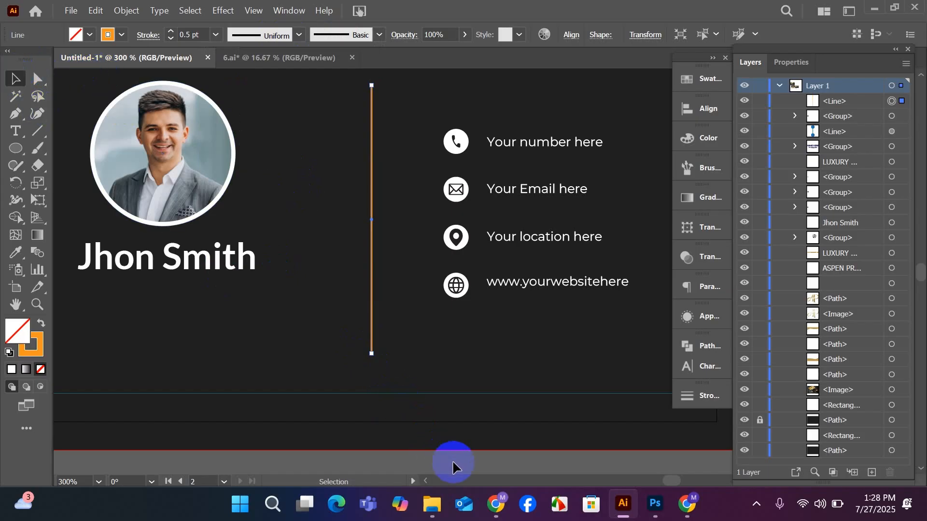
key(ctrl+shift+z)
click(336, 329)
click(371, 307)
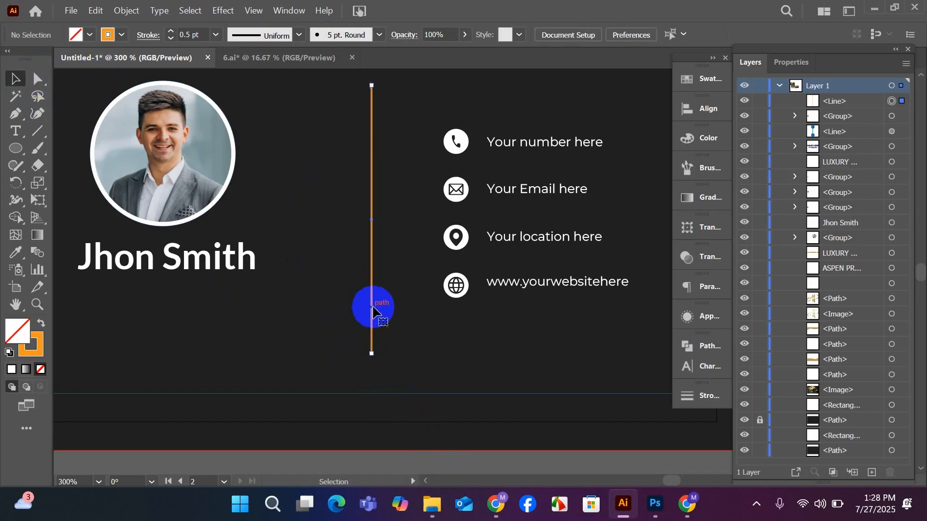
click(688, 401)
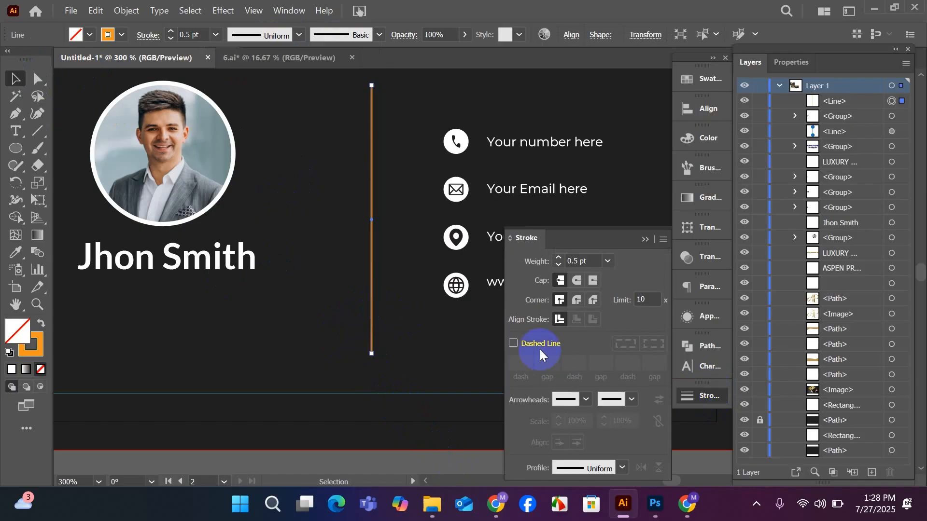
click(586, 399)
click(631, 401)
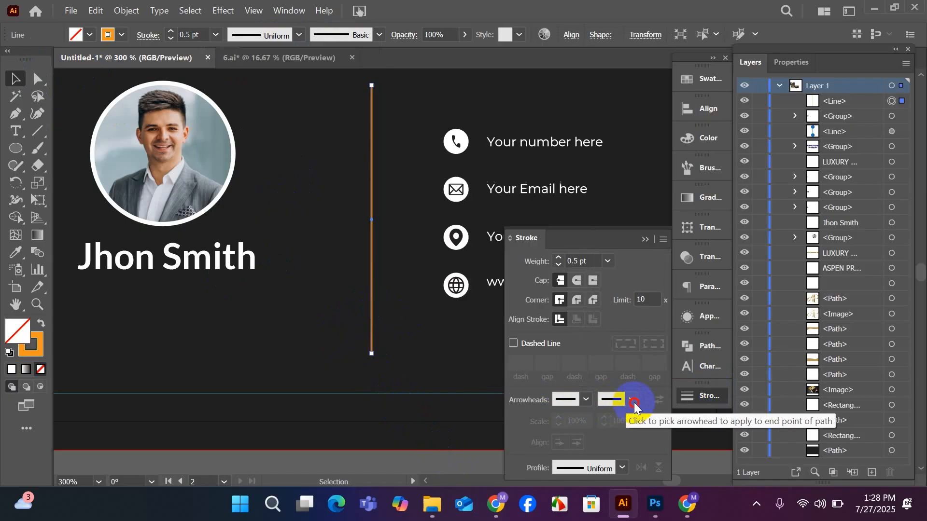
click(631, 400)
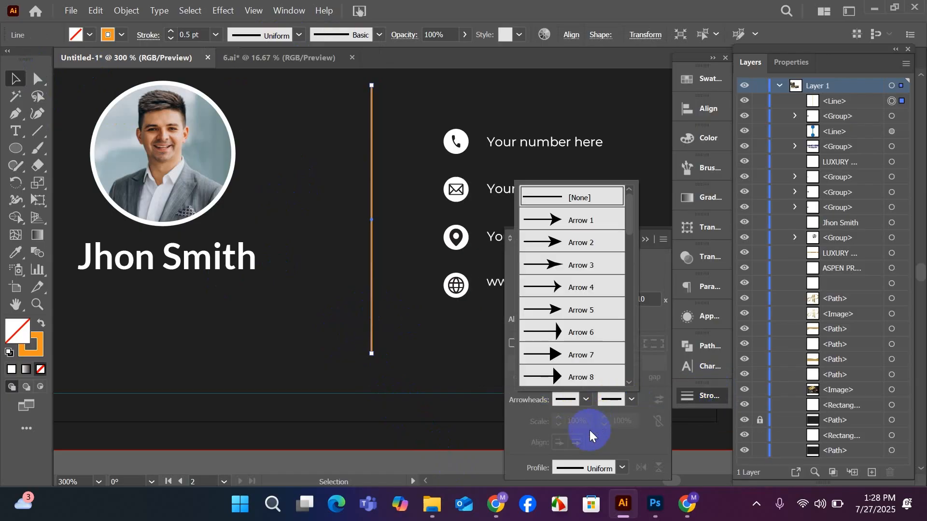
click(595, 470)
click(593, 466)
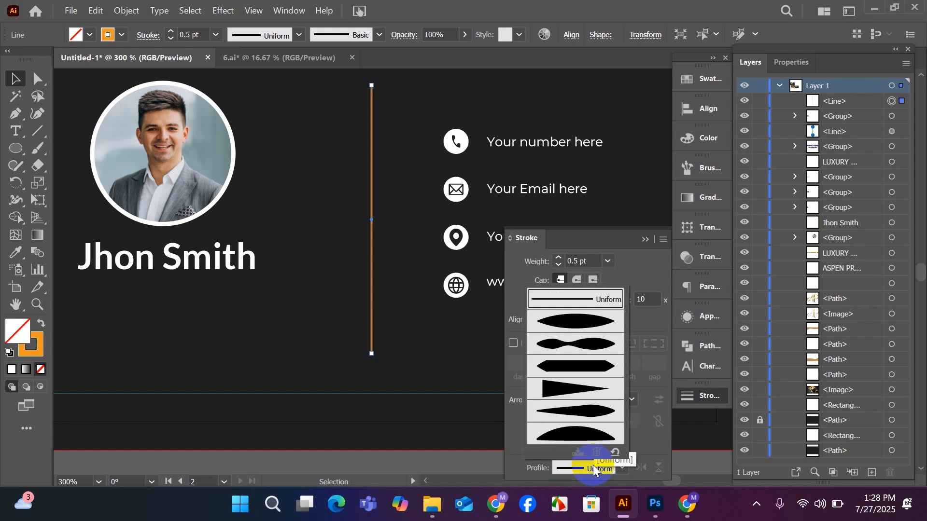
click(418, 458)
click(416, 437)
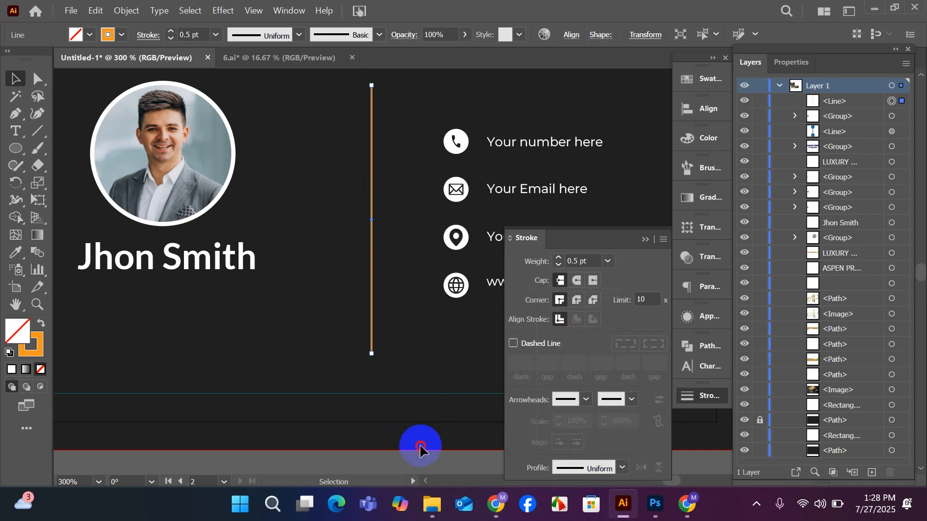
scroll(393, 314, down, 4)
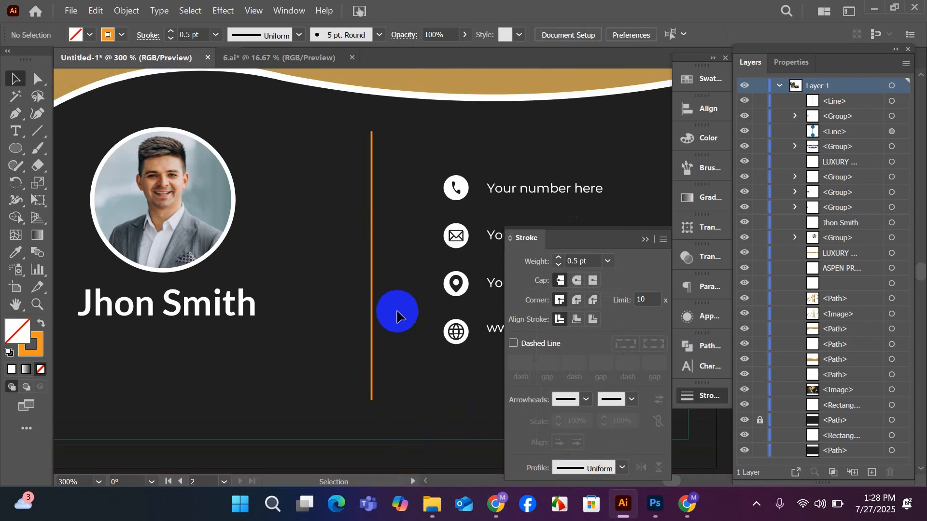
click(653, 248)
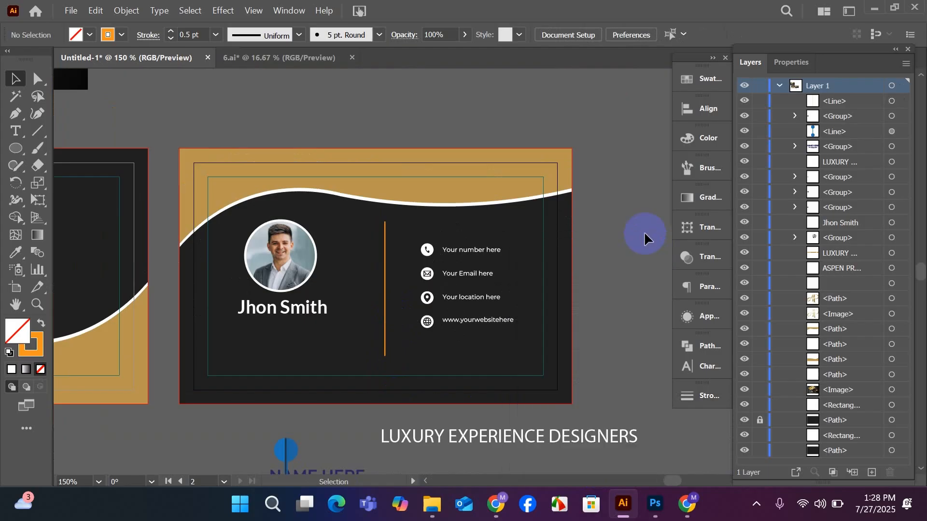
Sample the gold from the card's wave shape onto the divider line and swap it from fill to stroke.
scroll(644, 221, down, 2)
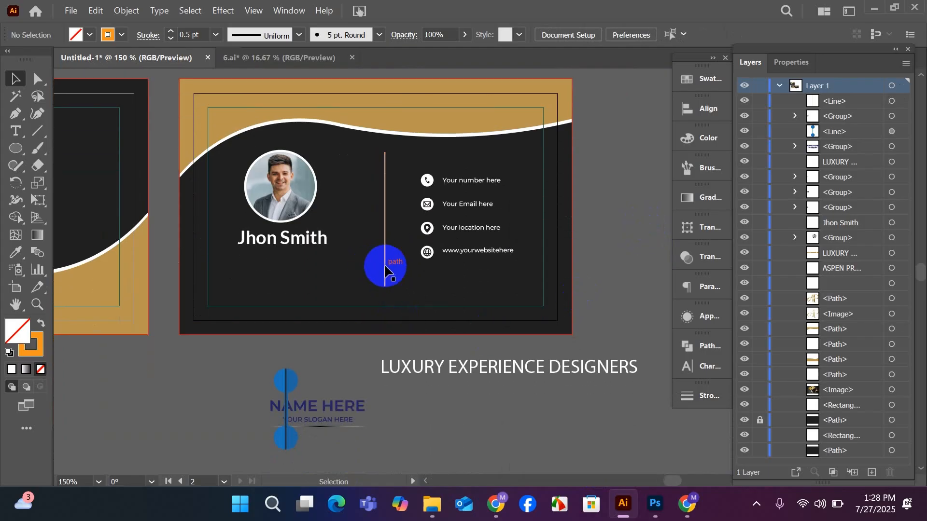
click(386, 268)
click(15, 252)
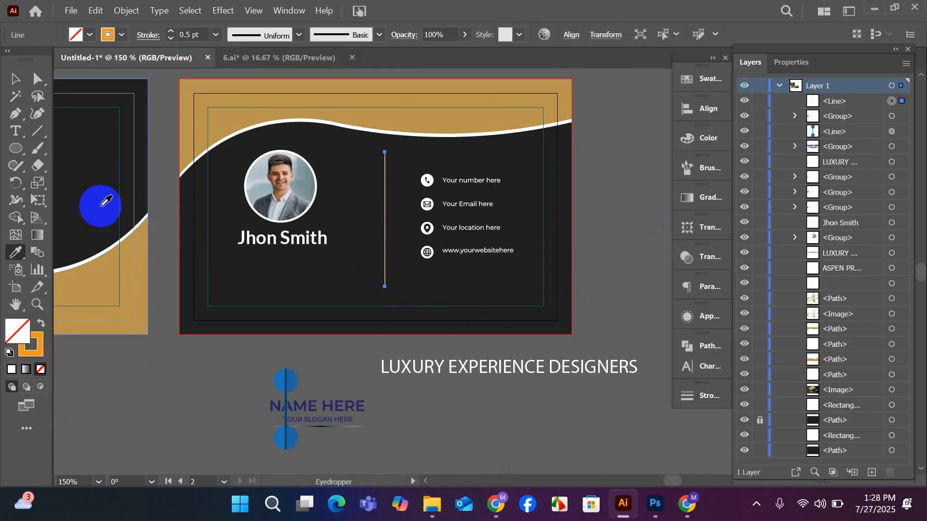
click(230, 127)
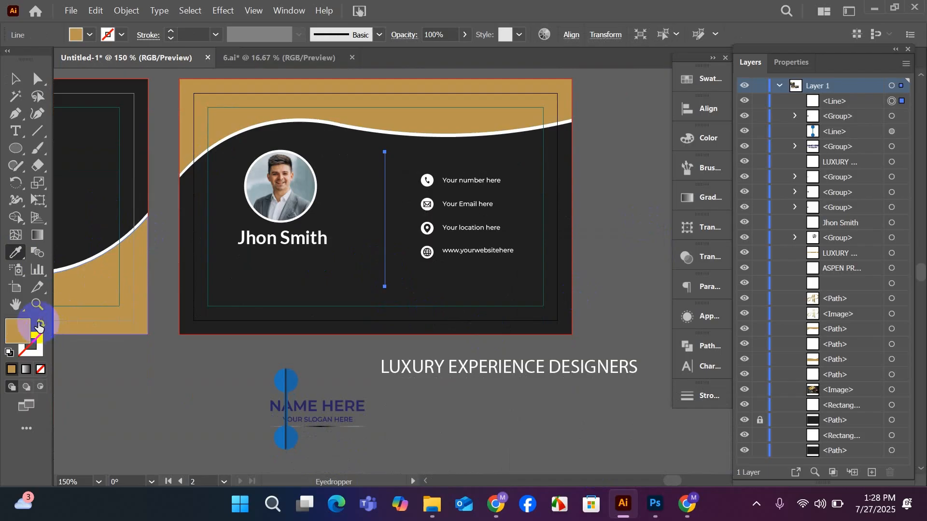
click(40, 325)
click(14, 78)
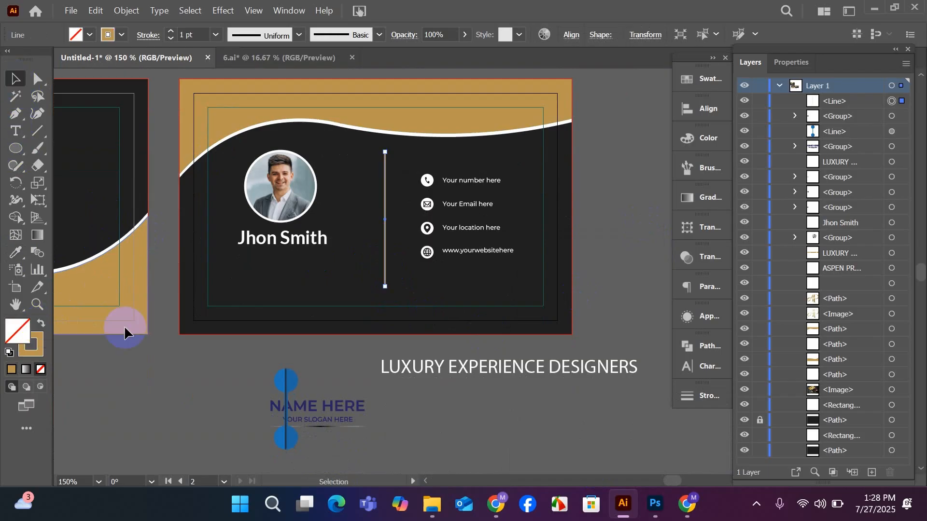
click(146, 364)
Enlarge the portrait and the name text slightly together and move them a little lower on the card.
scroll(196, 372, up, 1)
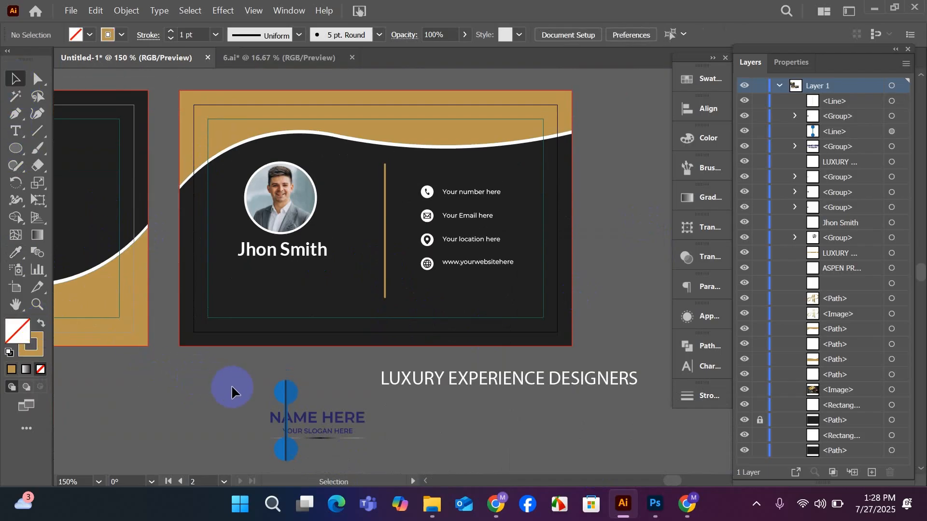
drag(231, 389, 377, 373)
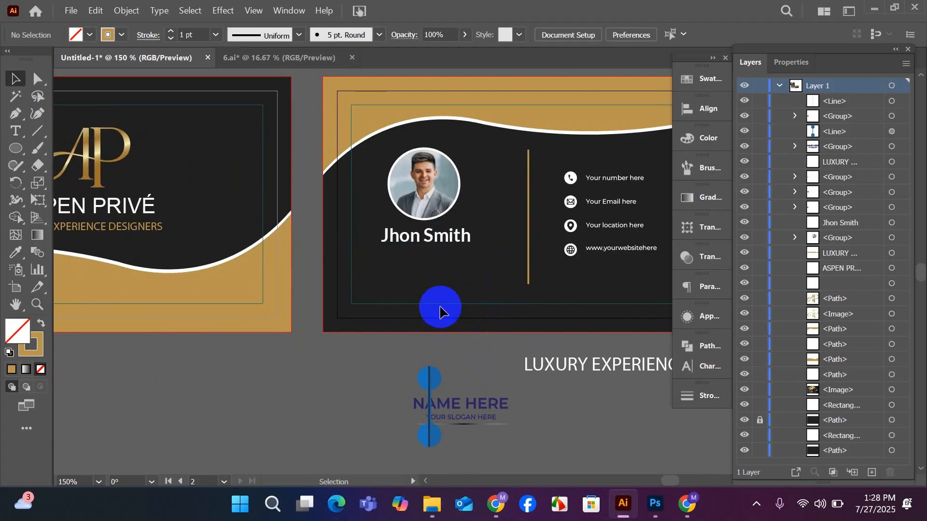
click(437, 208)
shift+click(440, 240)
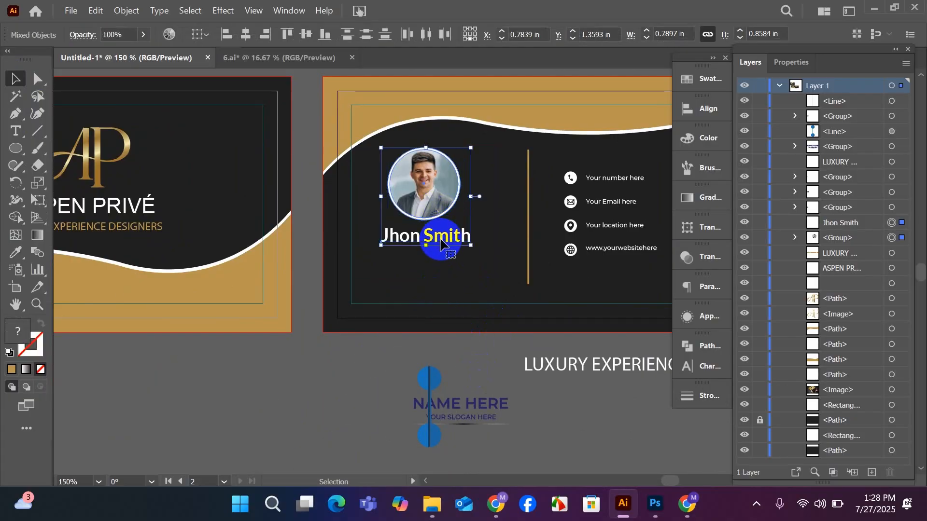
drag(440, 244, 430, 260)
click(335, 390)
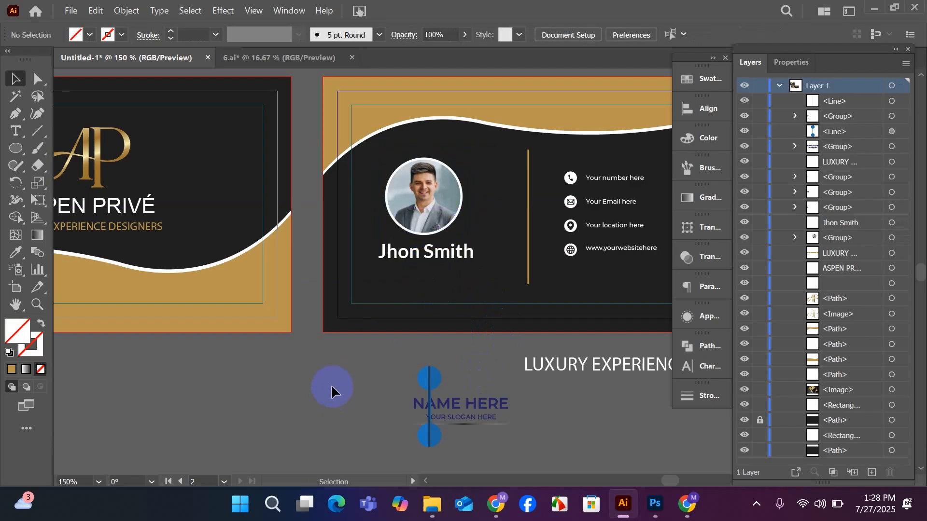
Shift the gold divider line slightly toward the portrait and a little lower.
drag(385, 395, 316, 409)
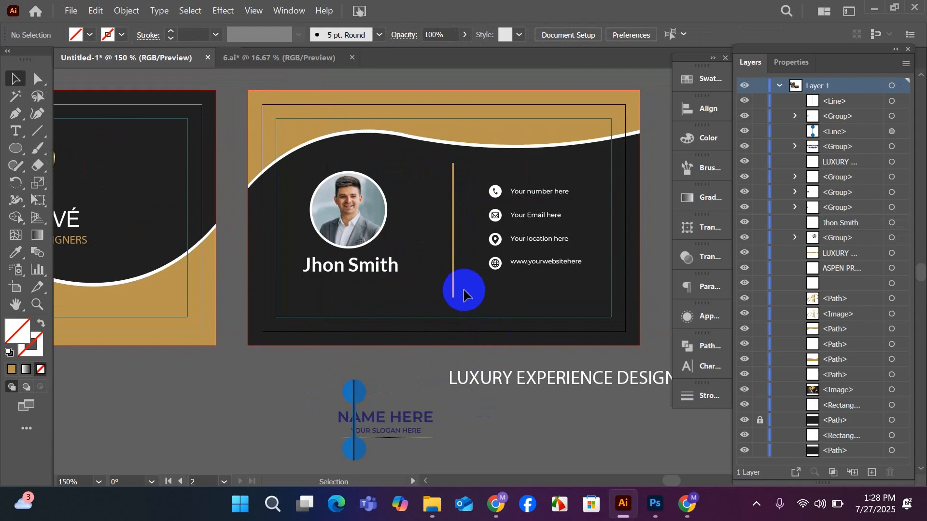
drag(454, 279, 448, 281)
click(514, 409)
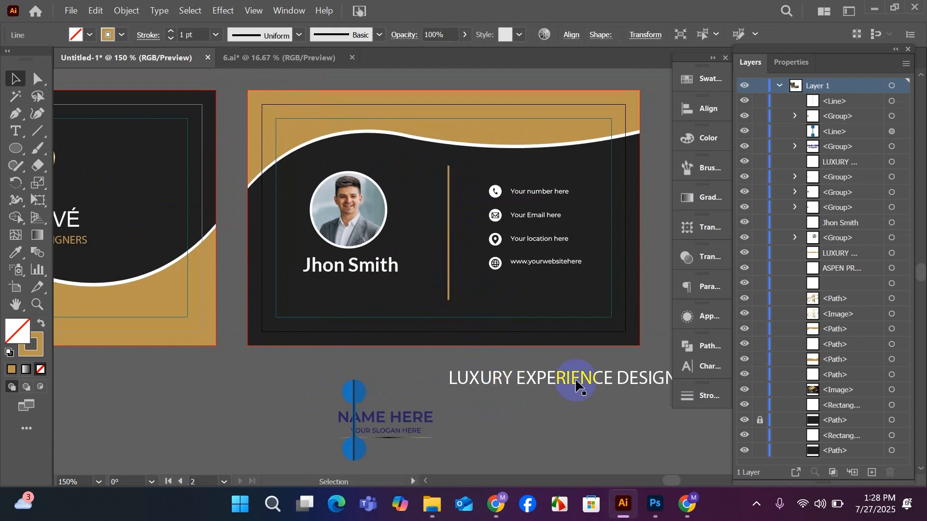
Enlarge the four contact rows together, extending them toward the divider line and the card's lower edge.
scroll(598, 311, up, 2)
scroll(550, 333, up, 3)
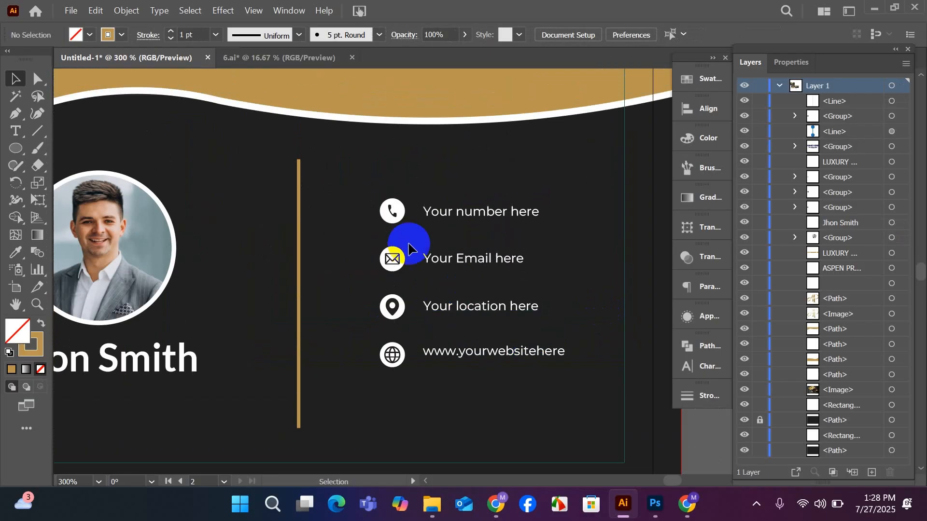
click(389, 211)
shift+click(391, 260)
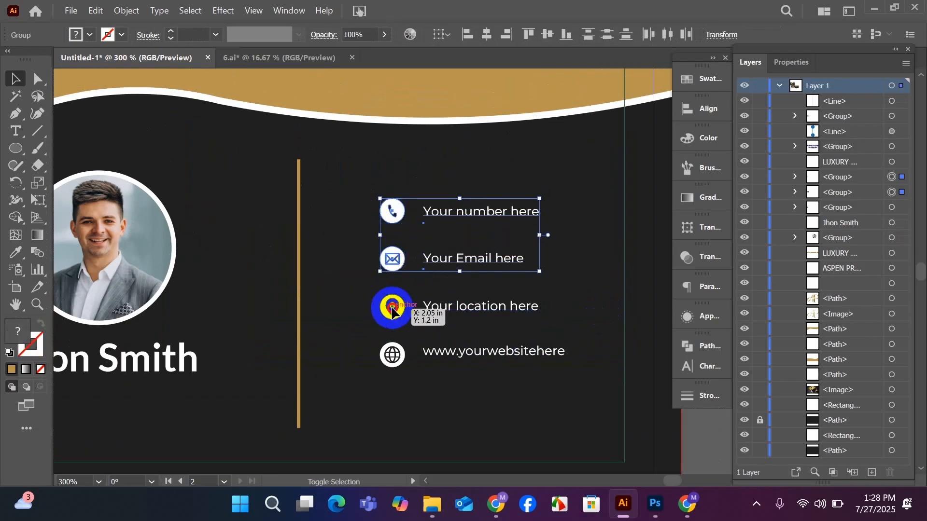
shift+click(391, 309)
shift+click(393, 368)
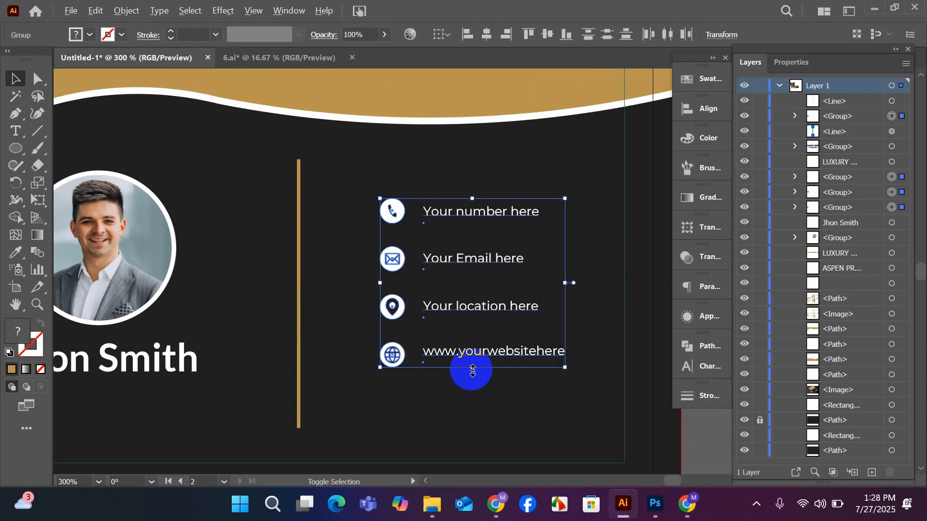
drag(473, 371, 474, 384)
drag(384, 378, 380, 385)
drag(467, 393, 468, 401)
scroll(459, 432, down, 3)
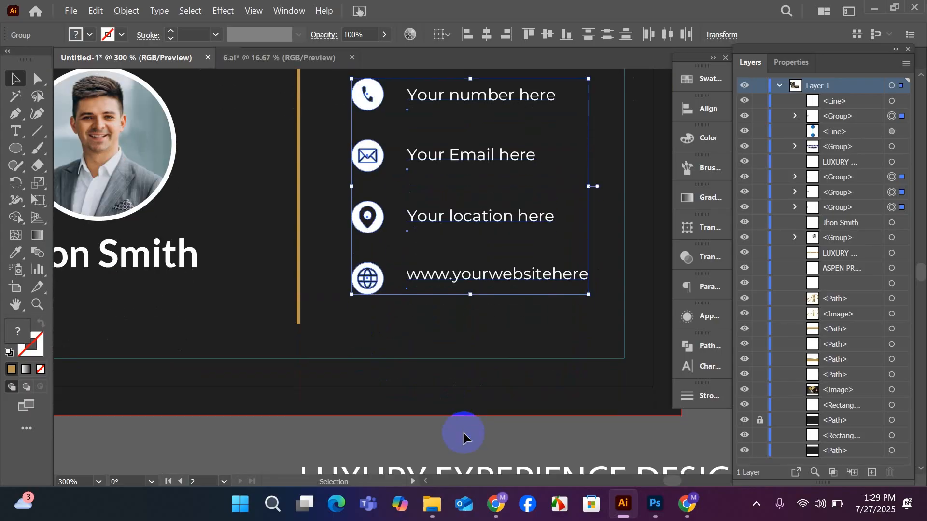
click(472, 438)
Group the phone, email, location and website rows into one contact block.
scroll(472, 439, up, 1)
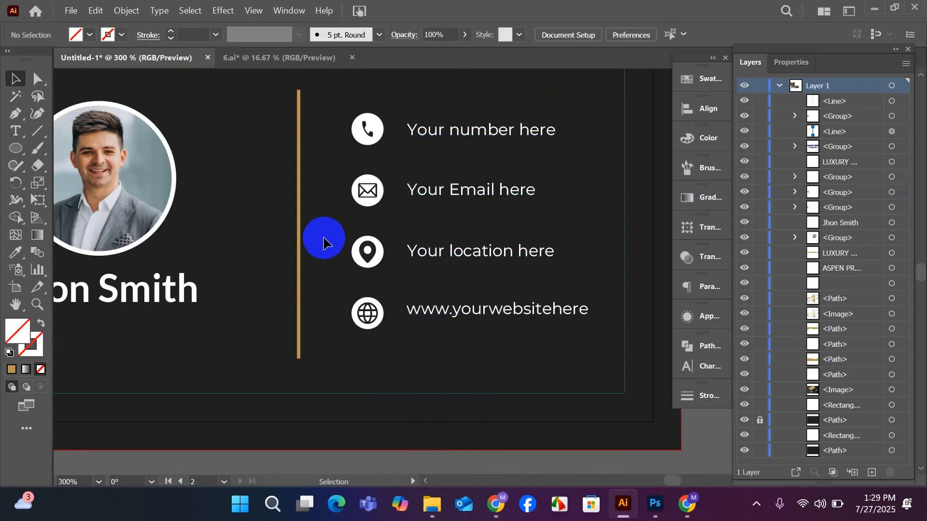
click(368, 129)
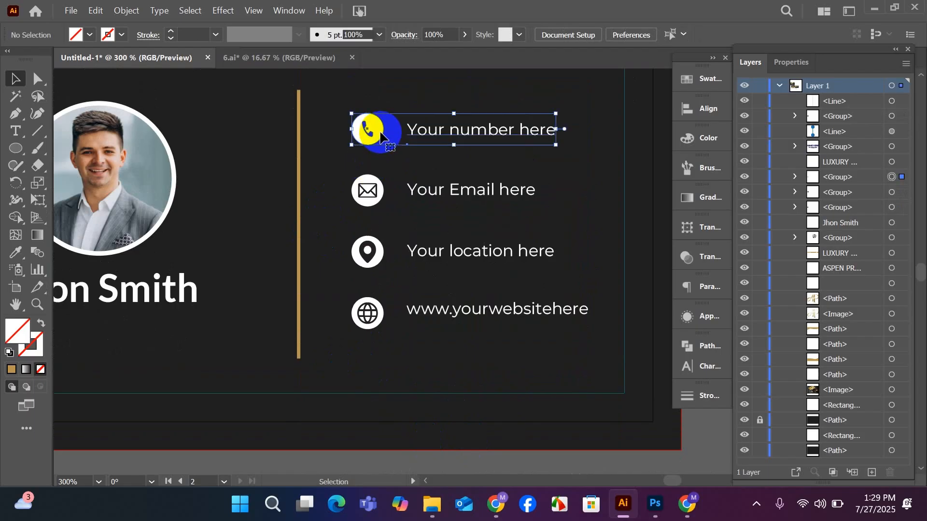
shift+click(367, 191)
shift+click(368, 251)
shift+click(372, 313)
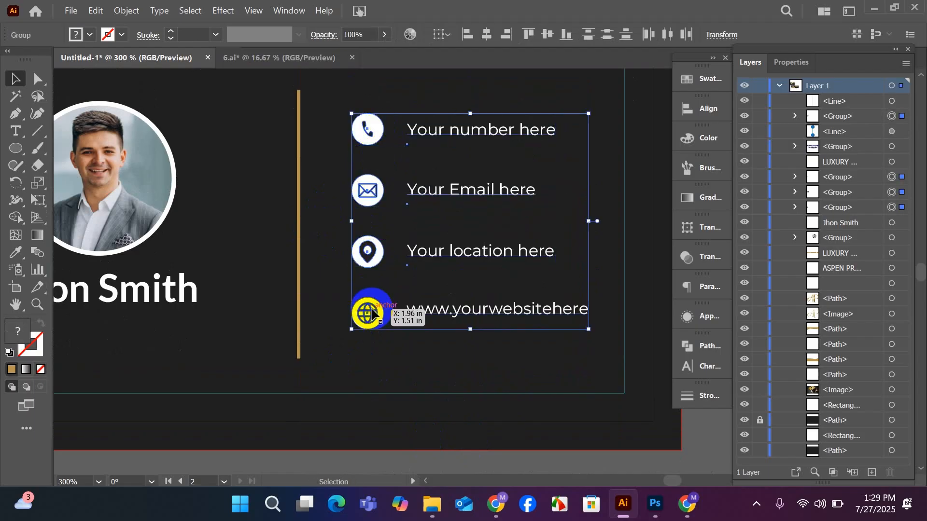
Align the contact block and the gold divider line to each other on their vertical centers.
shift+click(296, 269)
click(696, 109)
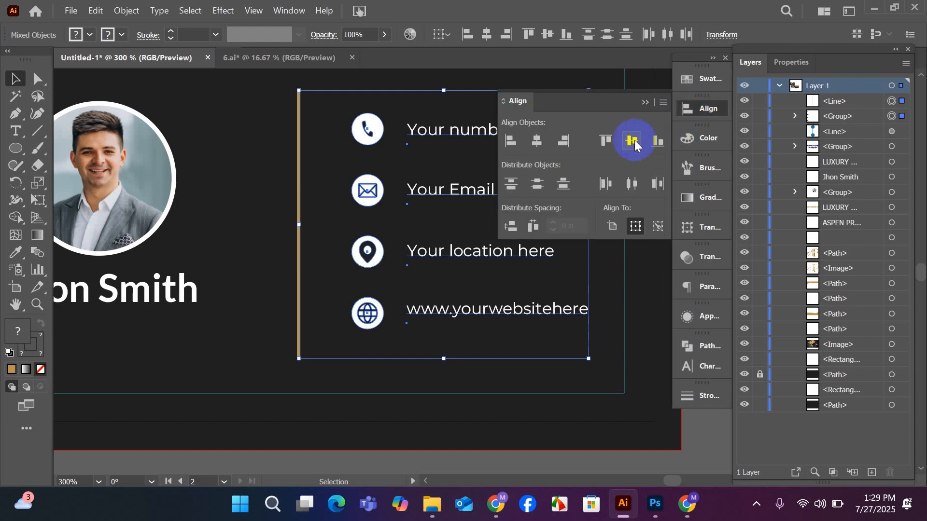
click(631, 140)
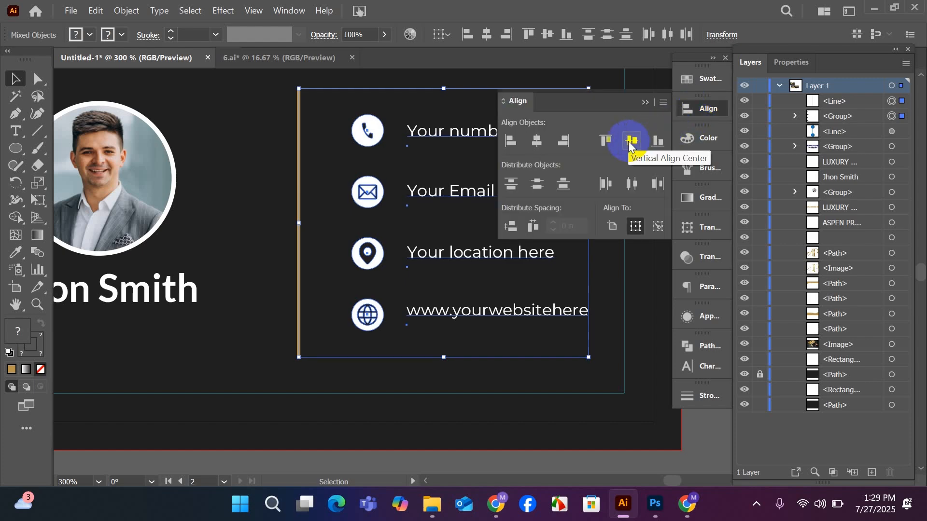
click(645, 103)
scroll(424, 325, down, 1)
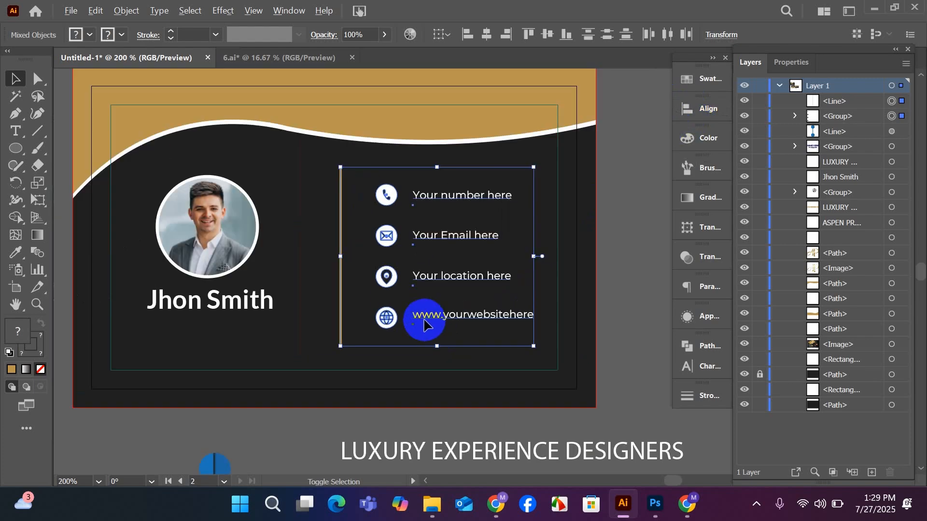
click(628, 295)
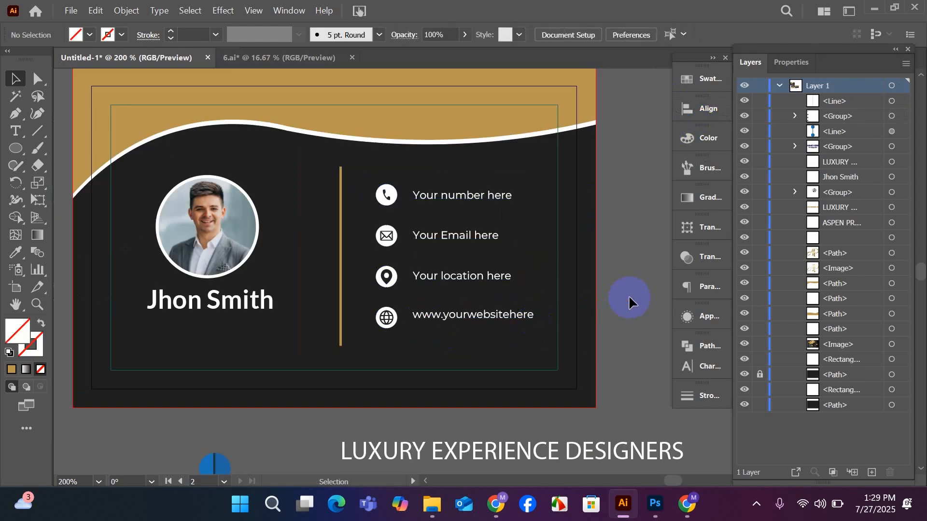
Group the portrait with the name text and center the group vertically against the divider line as key object.
click(222, 242)
shift+click(232, 304)
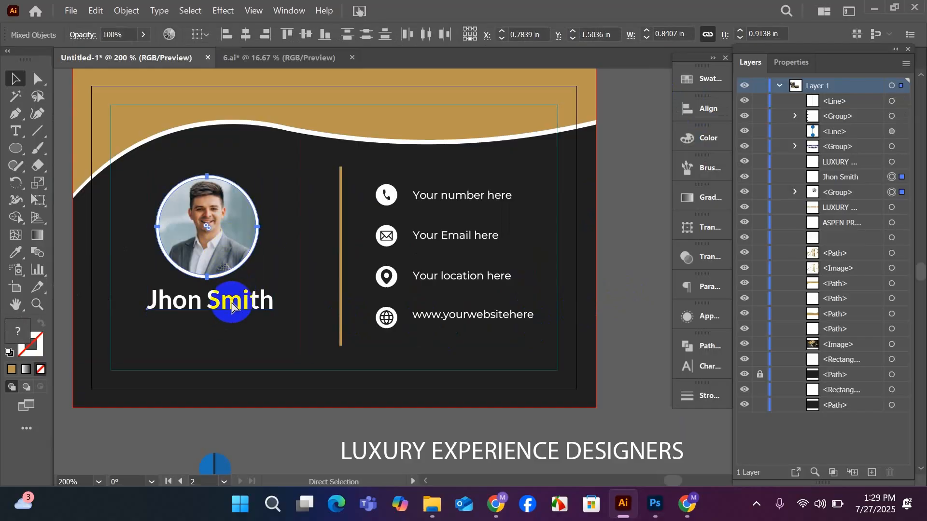
key(ctrl+g)
shift+click(341, 299)
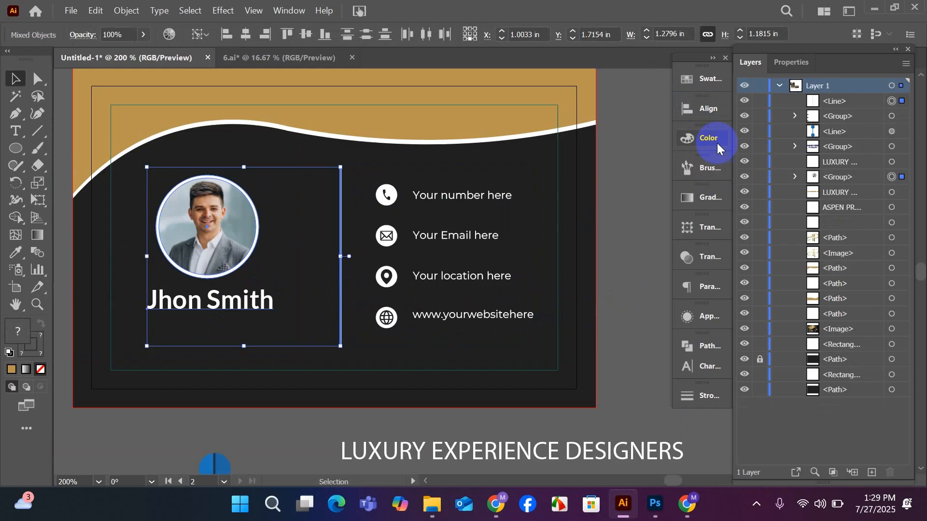
click(704, 108)
click(631, 141)
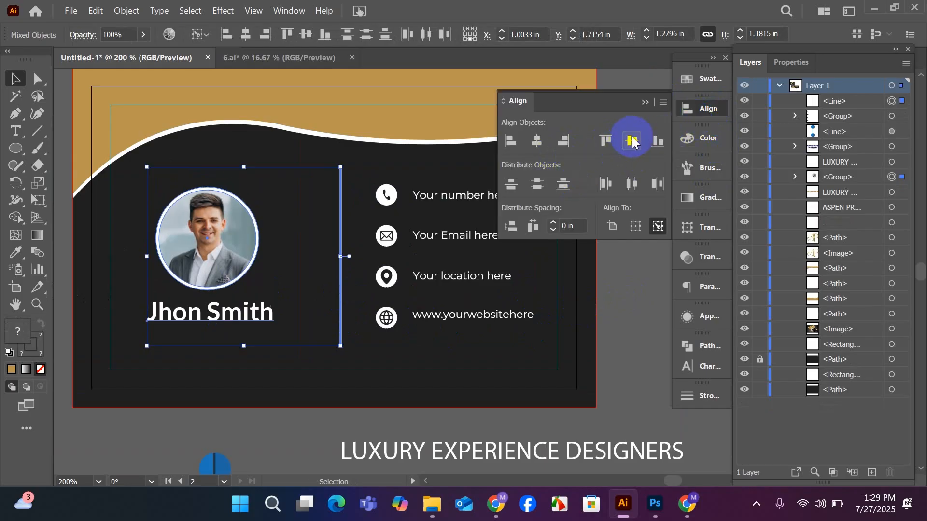
click(644, 103)
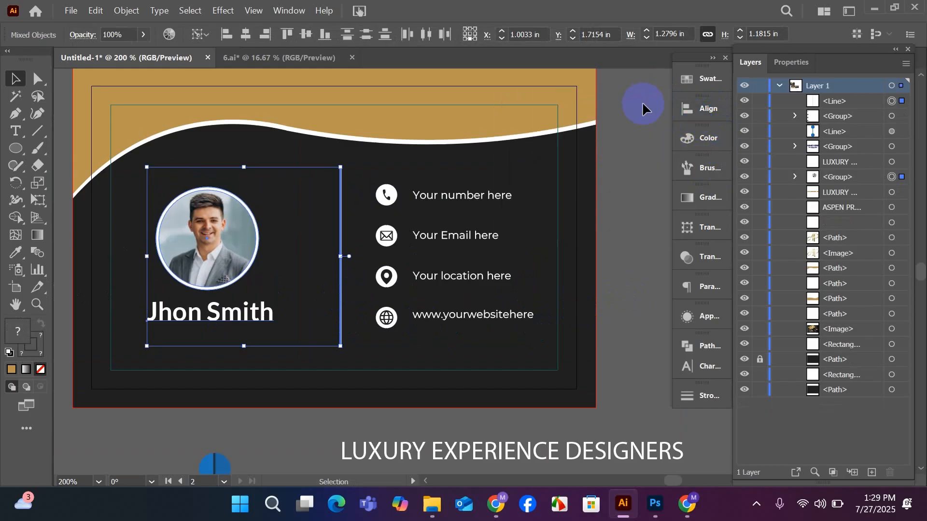
click(631, 203)
Ungroup the contact block on the back card into separate rows.
scroll(447, 364, down, 2)
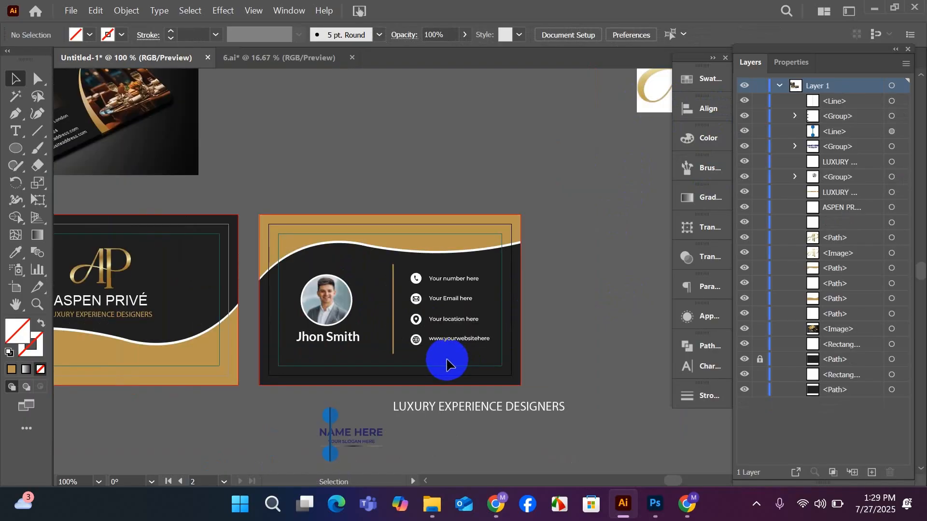
scroll(446, 364, down, 1)
drag(430, 391, 540, 374)
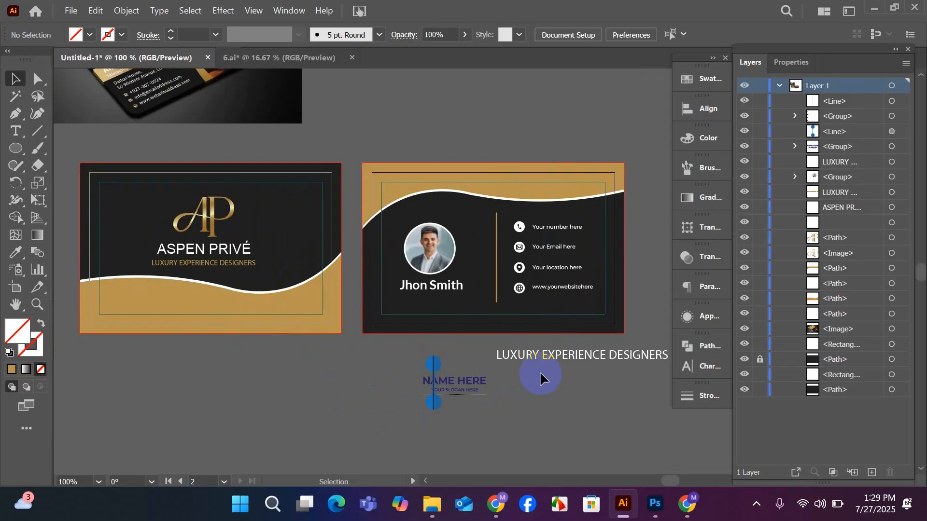
scroll(540, 372, down, 1)
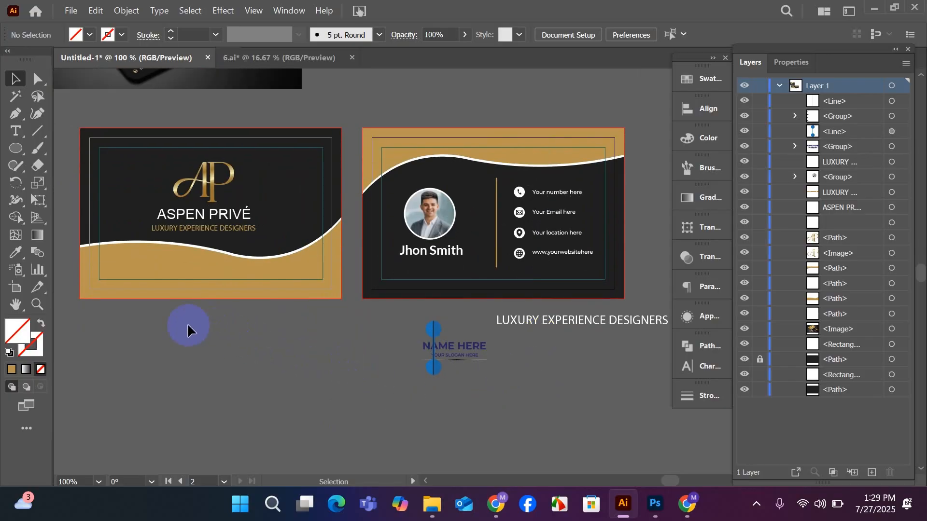
right_click(520, 261)
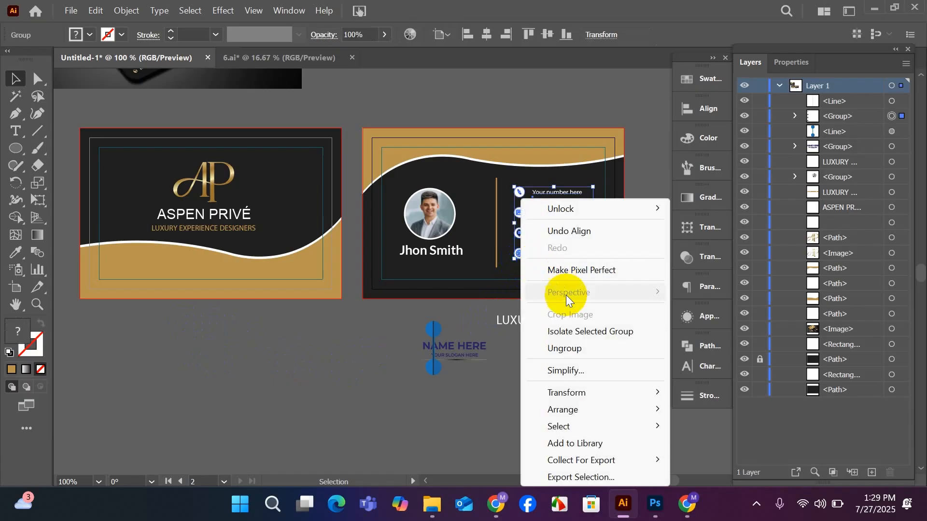
click(561, 354)
Try a copy of the website row with its globe icon in the lower-left gold area of the front card.
drag(512, 263, 171, 268)
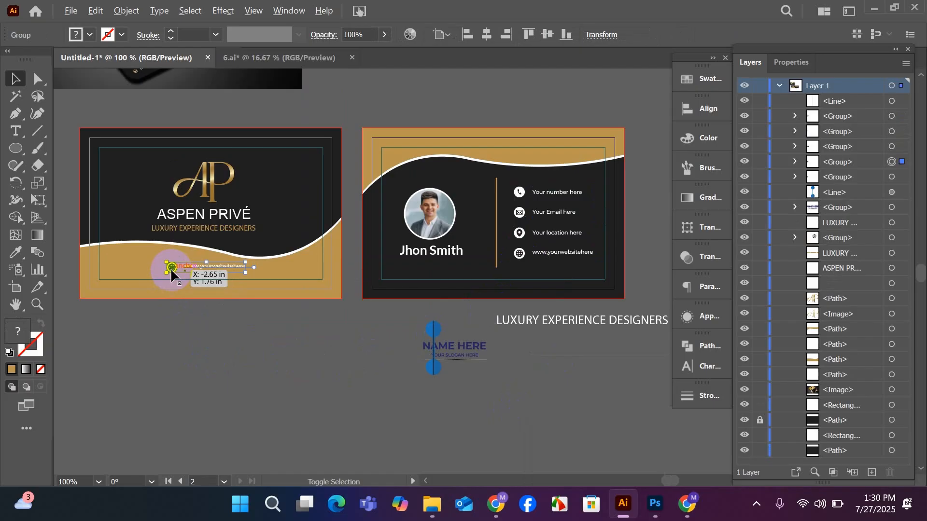
scroll(171, 268, up, 2)
drag(251, 355, 423, 362)
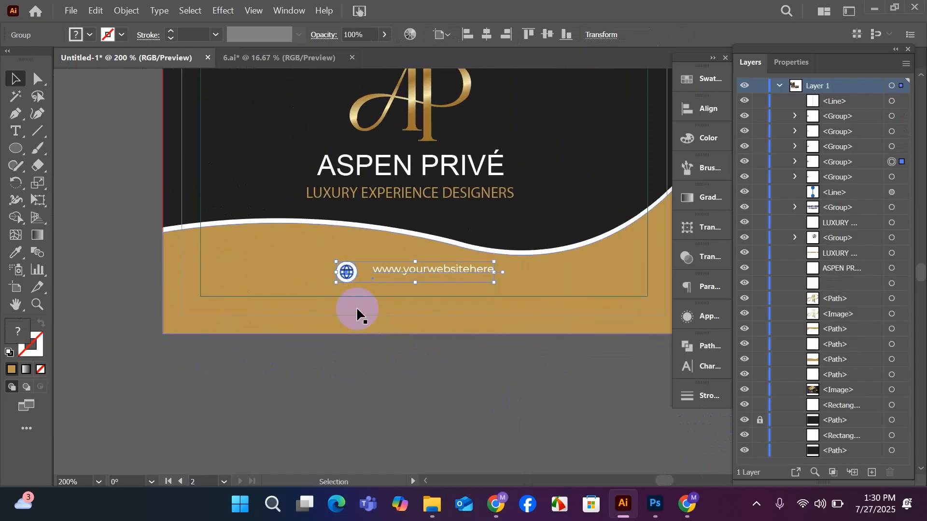
drag(346, 273, 216, 268)
click(291, 390)
scroll(291, 390, down, 2)
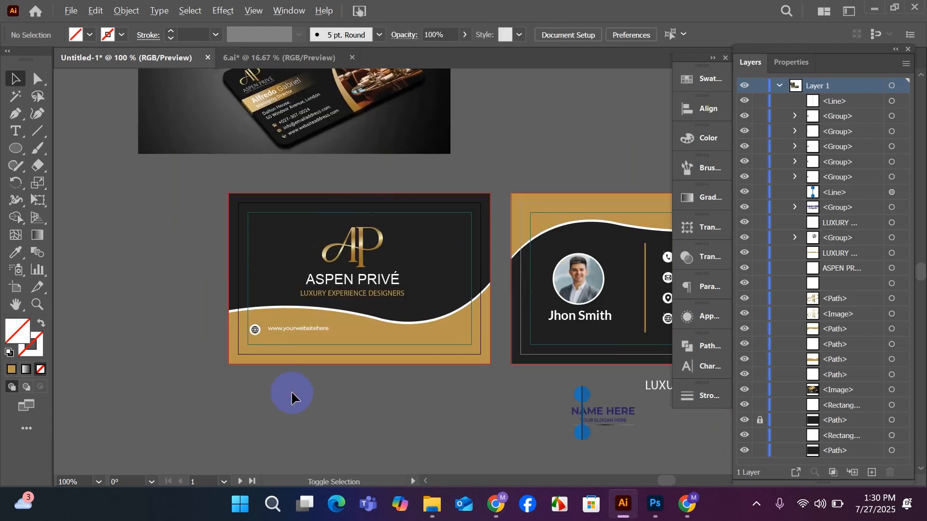
drag(347, 418, 256, 419)
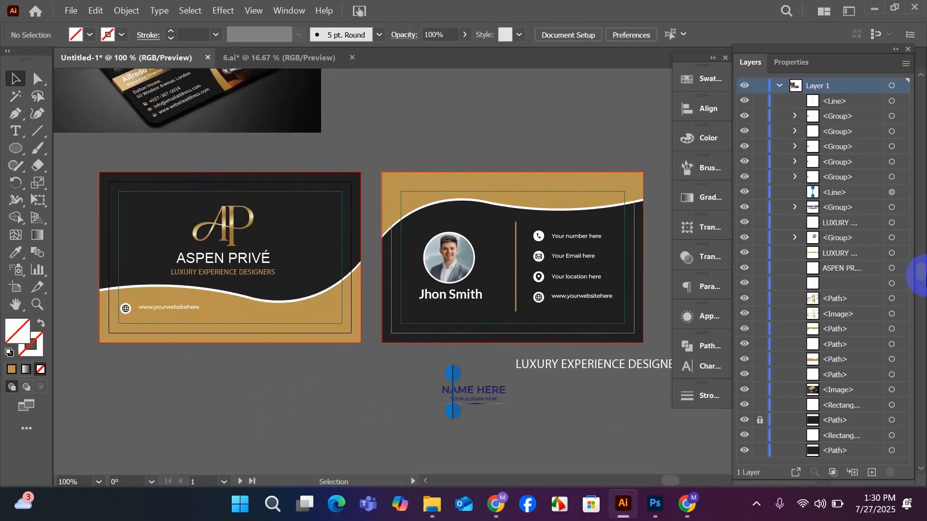
Shift the copied website row slightly on the front card, and delete that copy.
drag(124, 308, 123, 315)
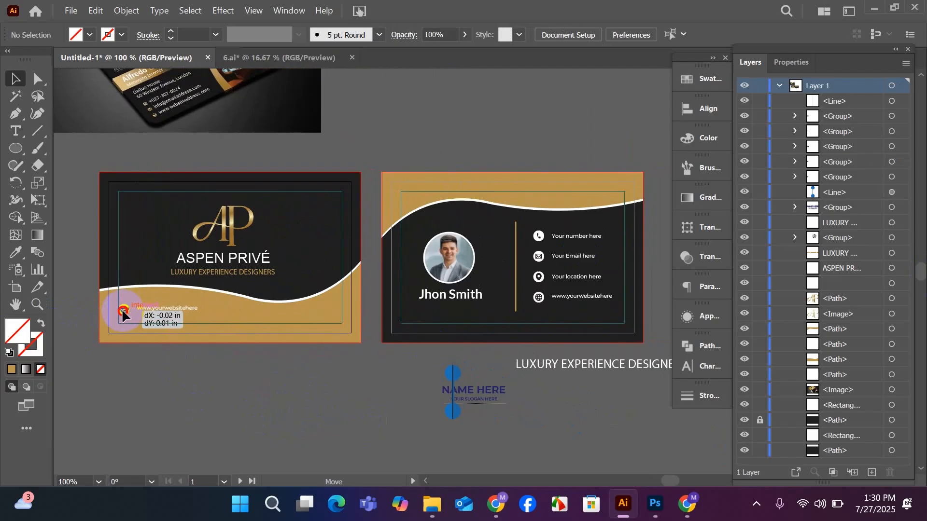
drag(122, 314, 119, 314)
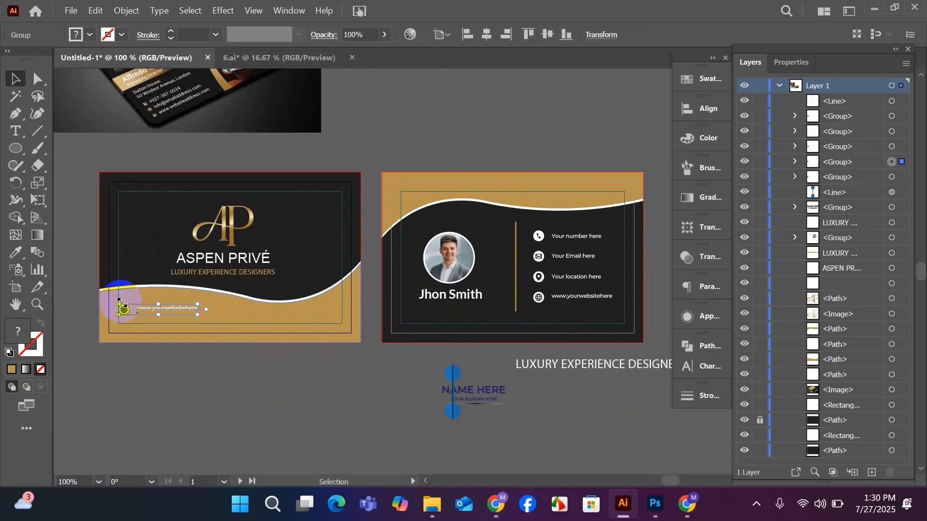
key(Delete)
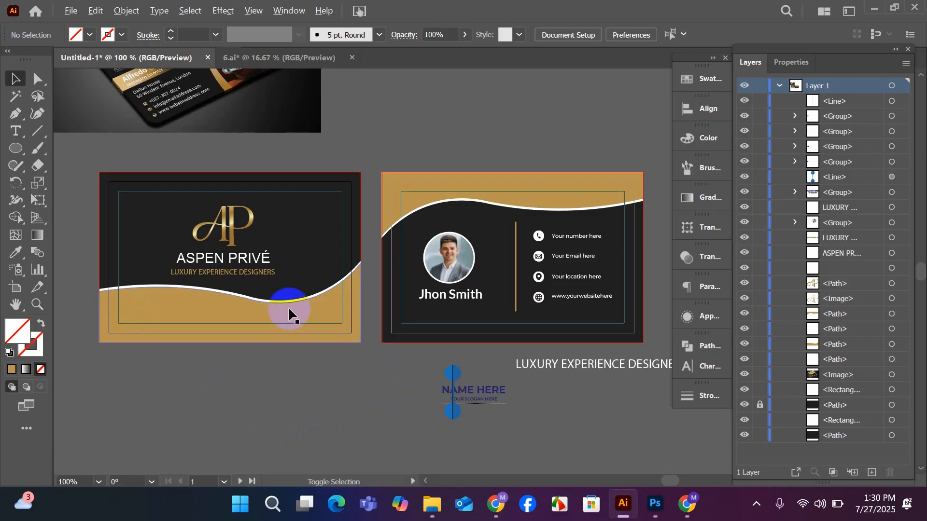
Scatter seven smaller copies of the gold AP monogram around the main logo on the front card.
scroll(281, 304, up, 1)
drag(363, 405, 521, 464)
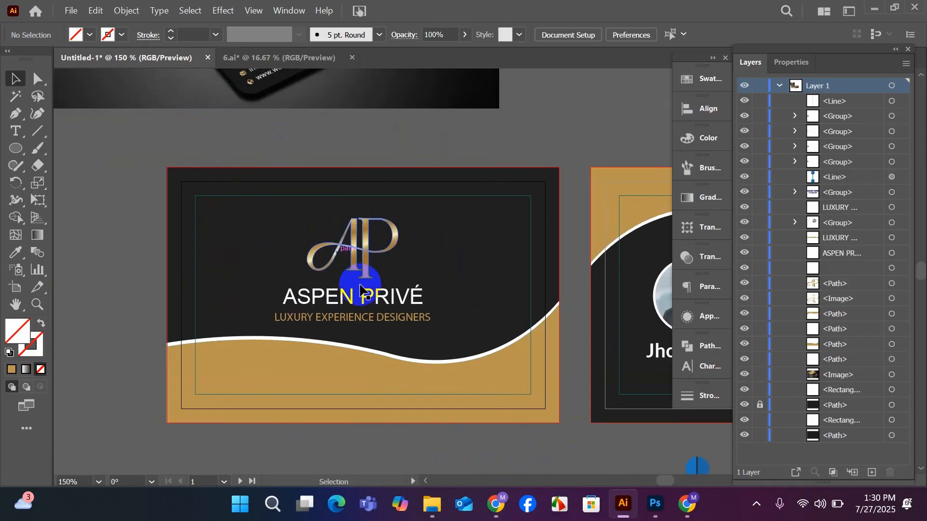
click(367, 262)
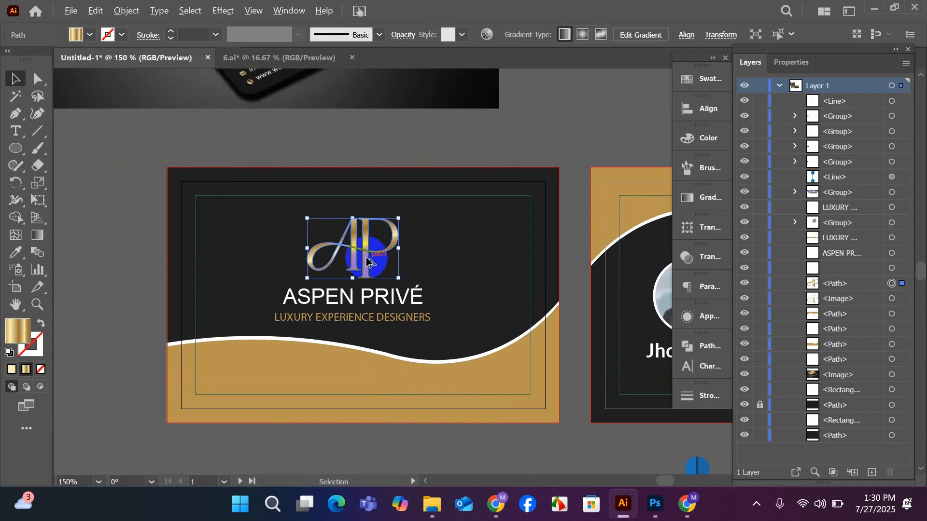
drag(367, 262, 284, 224)
Select all seven small AP monograms and set their opacity to 3%.
shift+click(254, 244)
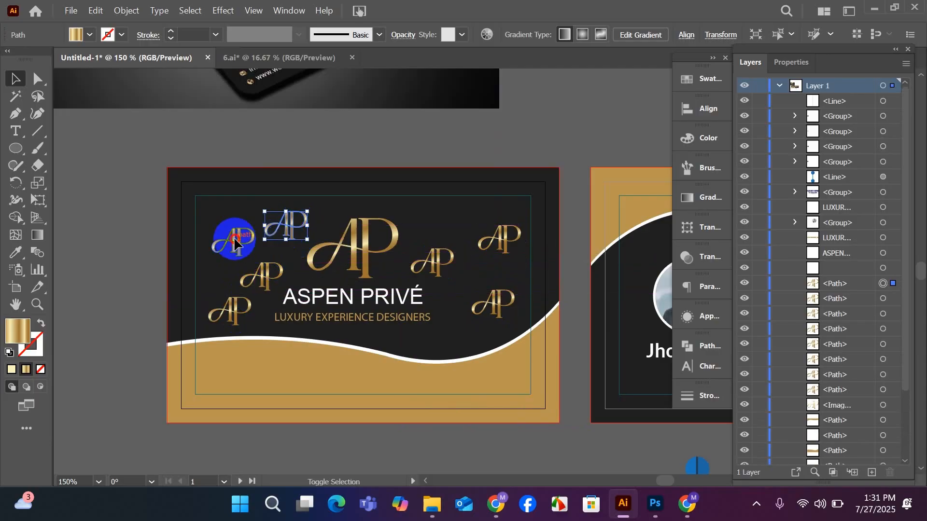
shift+click(260, 275)
shift+click(231, 310)
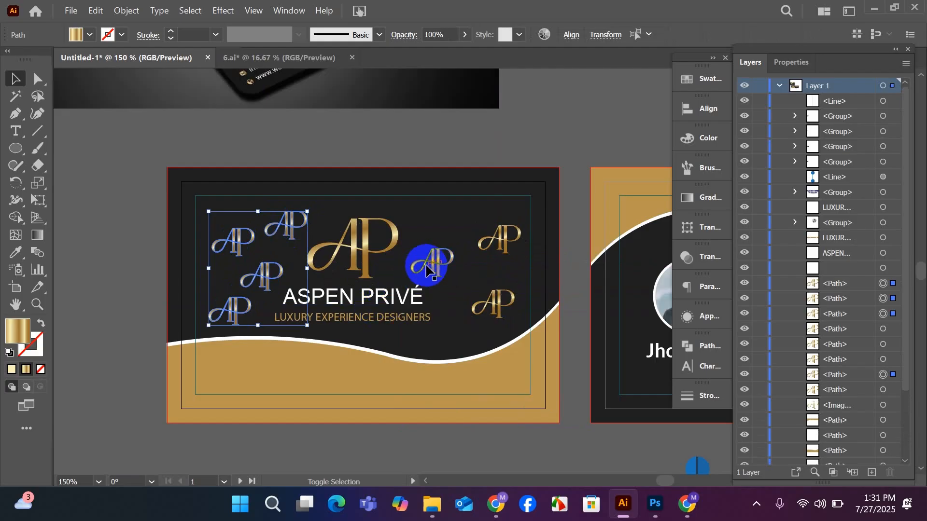
shift+click(427, 263)
shift+click(502, 244)
shift+click(499, 301)
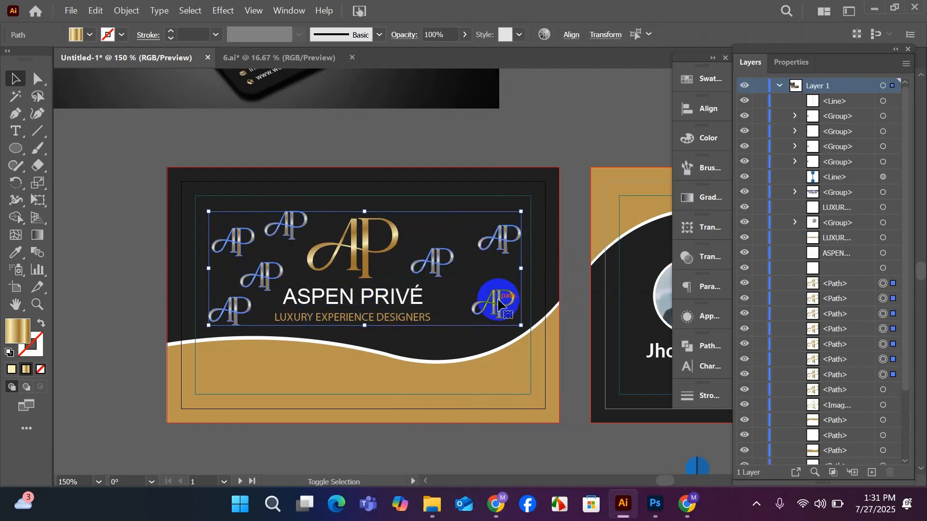
click(467, 33)
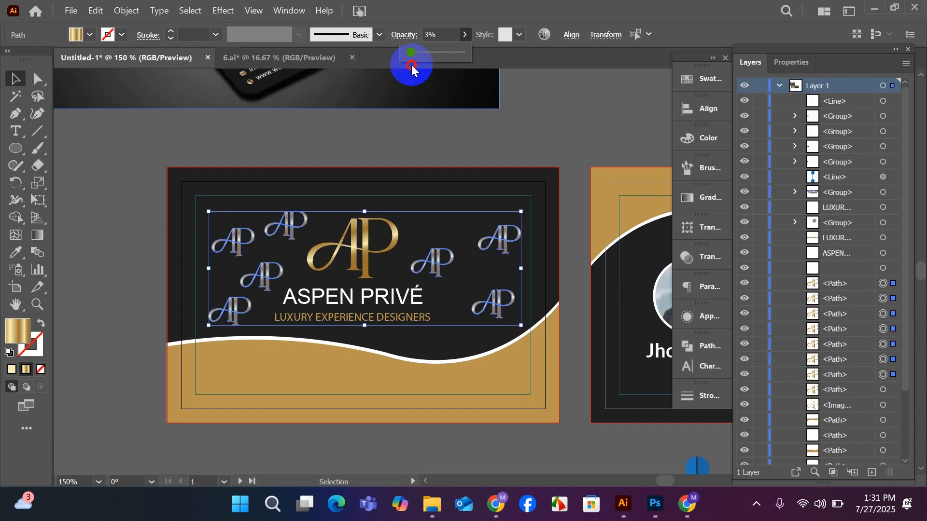
drag(411, 65, 411, 64)
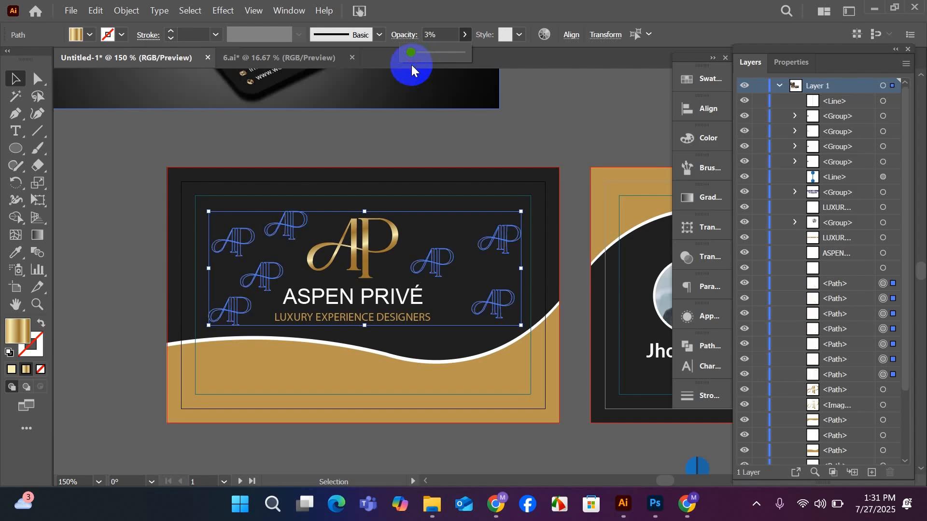
click(423, 136)
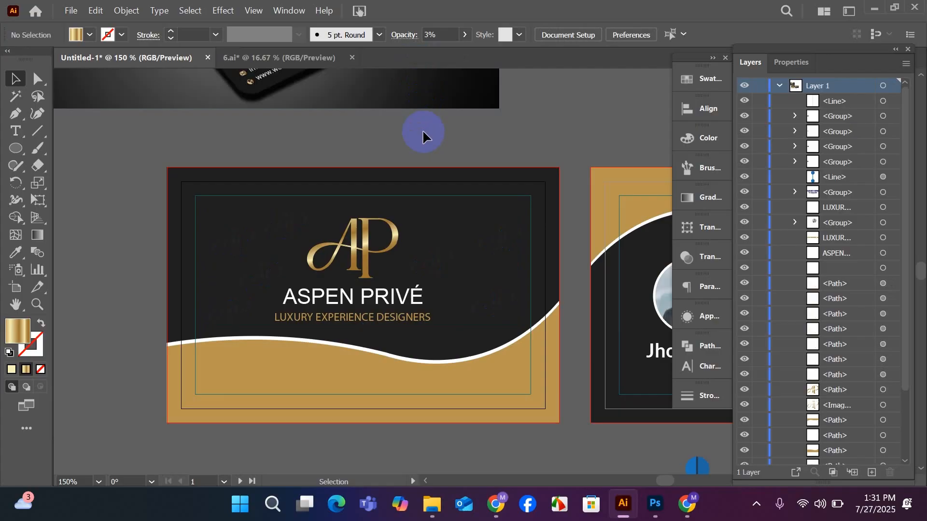
Duplicate one faint AP monogram into the empty dark area between the main logo and the card's right edge.
drag(493, 249, 444, 230)
click(557, 132)
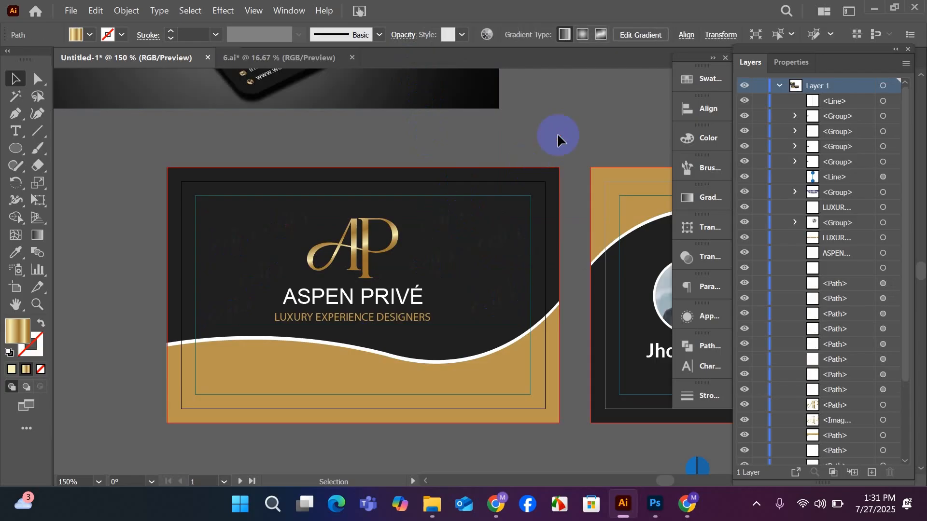
Examine the front and back cards side by side to compare their layouts.
scroll(454, 225, down, 1)
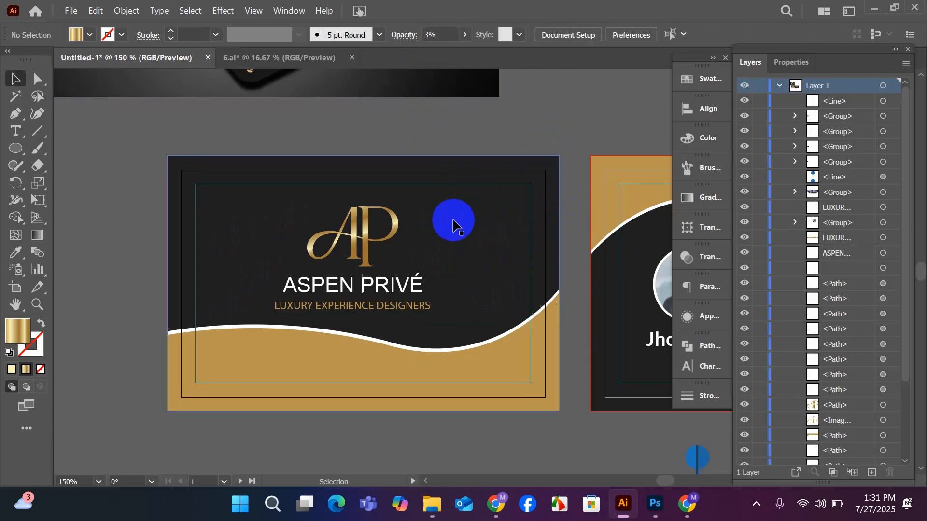
alt+scroll(437, 223, down, 1)
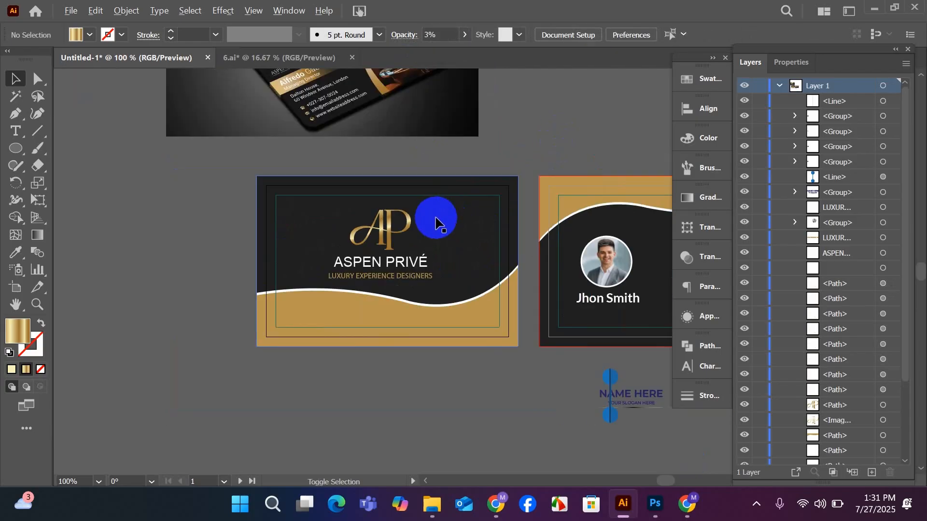
drag(539, 377, 378, 367)
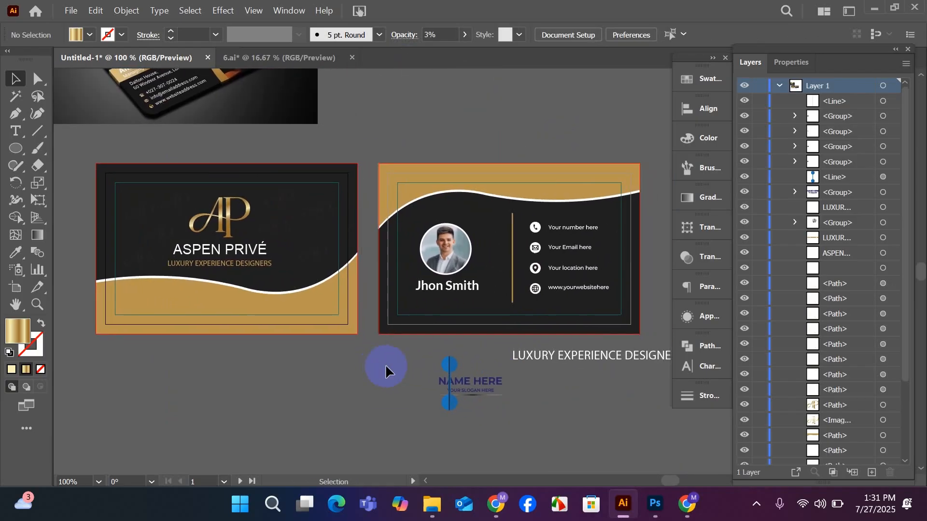
drag(208, 349, 338, 392)
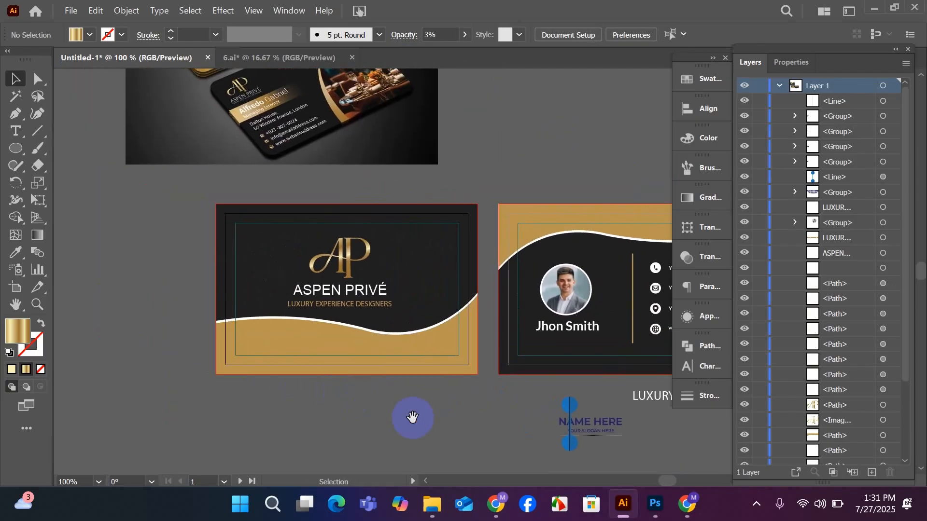
drag(412, 417, 285, 359)
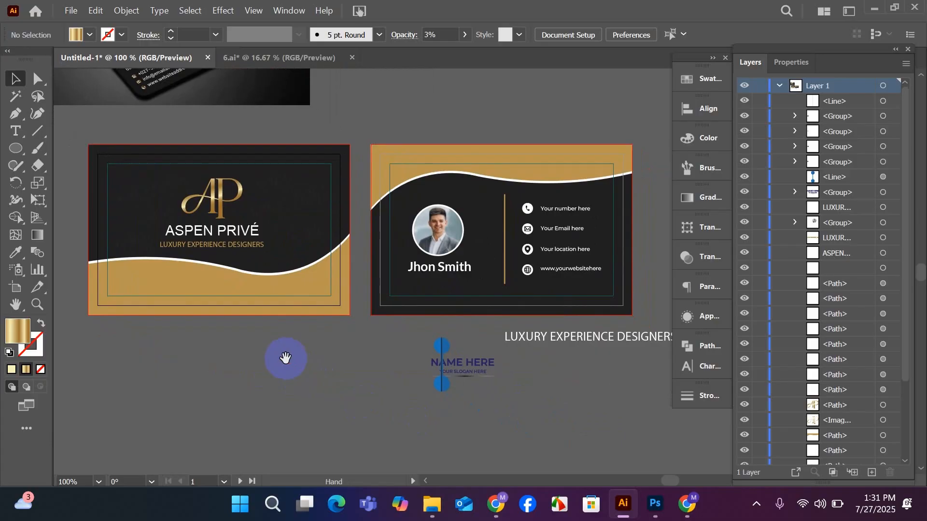
click(37, 131)
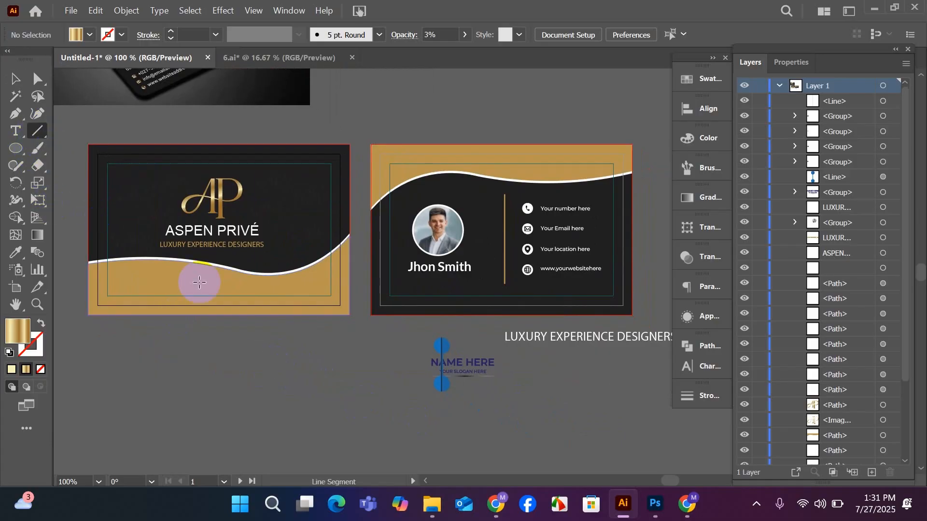
drag(296, 348, 350, 374)
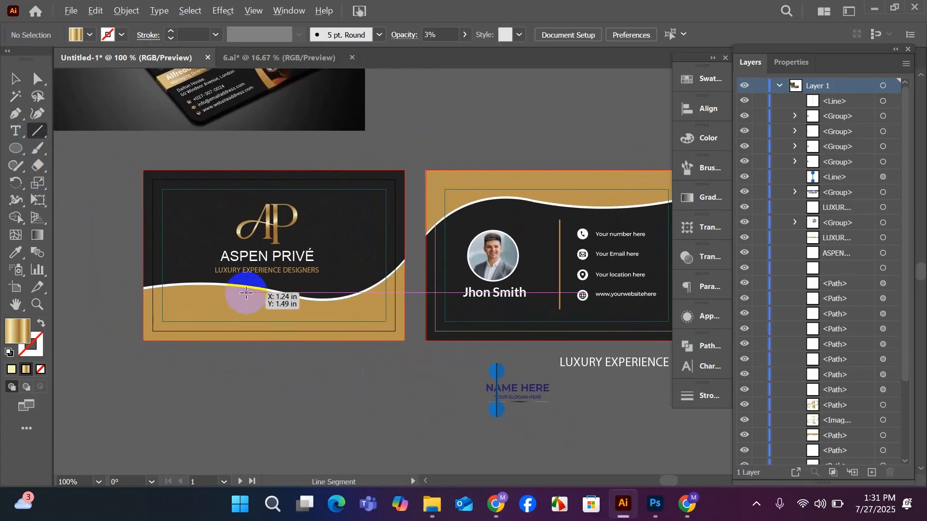
scroll(244, 288, up, 1)
scroll(244, 287, up, 1)
scroll(245, 288, down, 1)
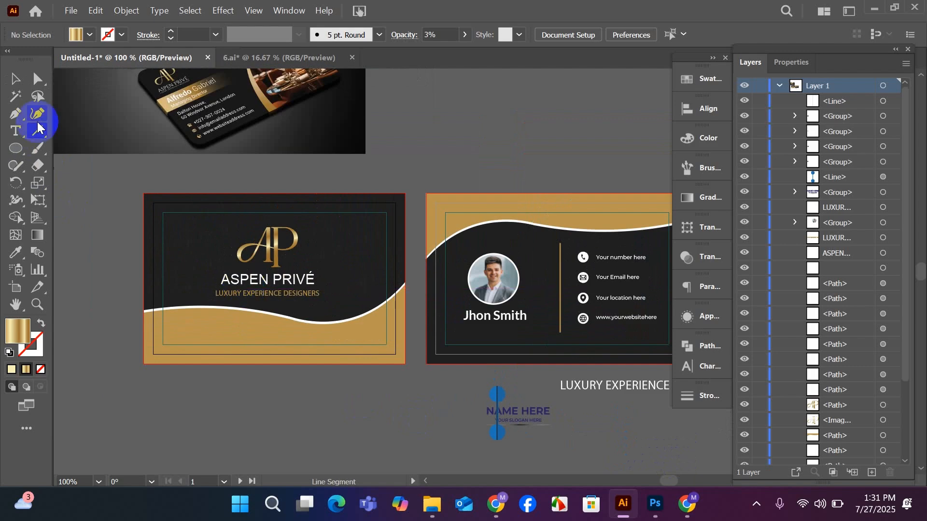
click(15, 79)
drag(295, 394, 227, 302)
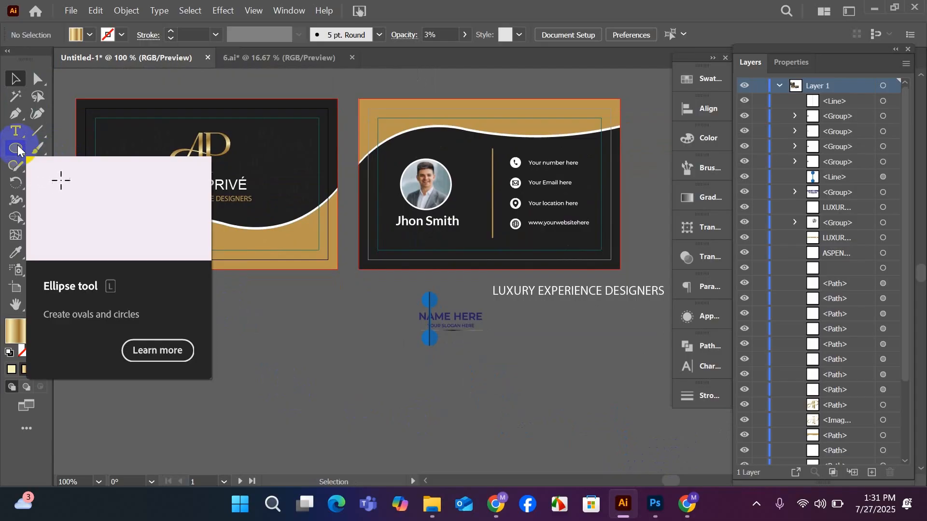
Start a gold gradient Pen path just beyond the back card's right edge and curve it down toward the card's bottom edge.
click(15, 113)
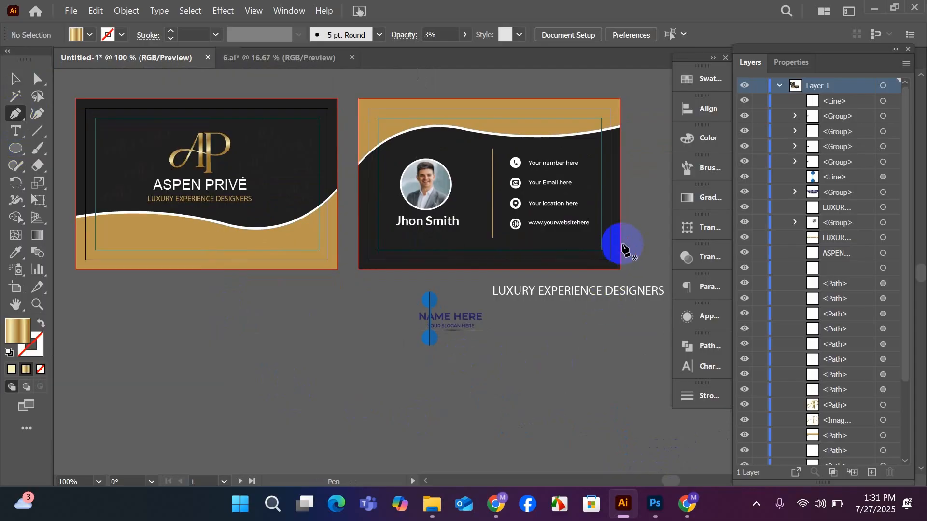
click(630, 234)
drag(466, 280, 410, 310)
key(ctrl+z)
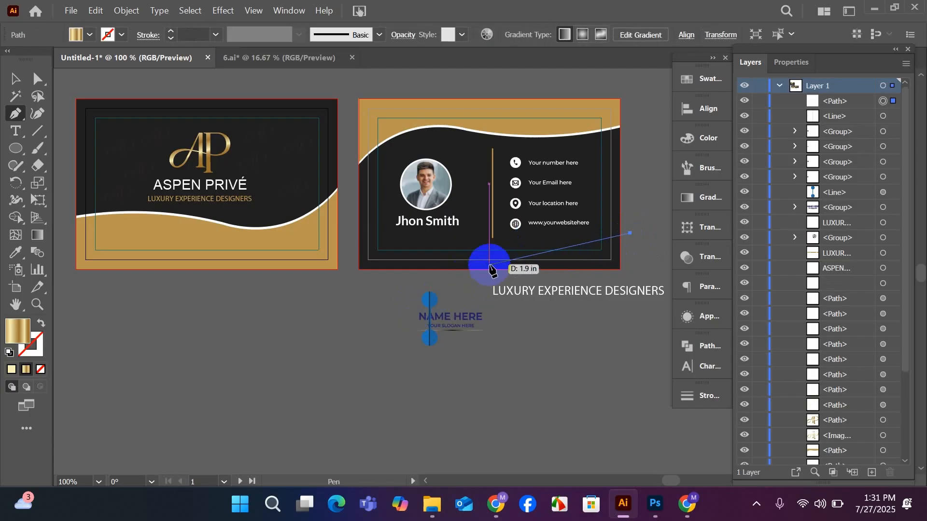
drag(489, 265, 481, 286)
scroll(486, 282, up, 3)
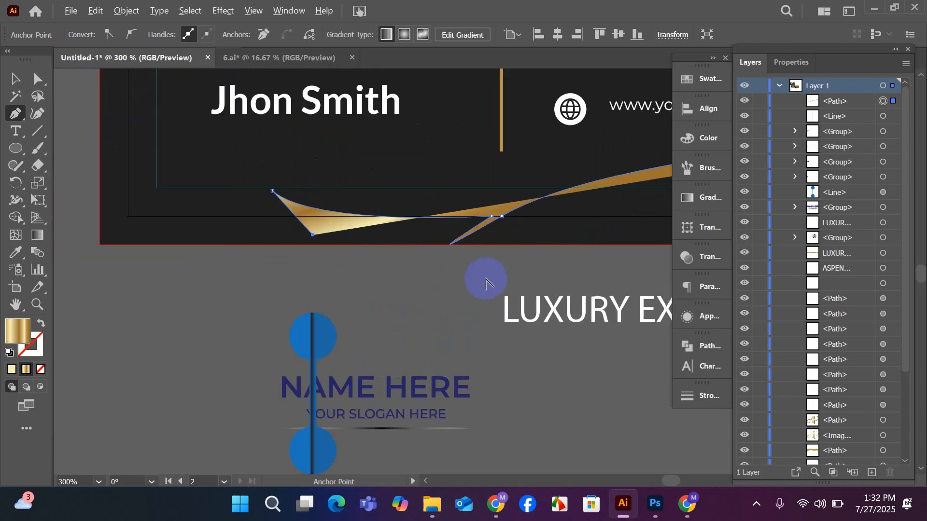
drag(384, 236, 534, 233)
key(ctrl+z)
key(ctrl+z)
key(ctrl+z)
key(ctrl+z)
key(ctrl+z)
key(ctrl+z)
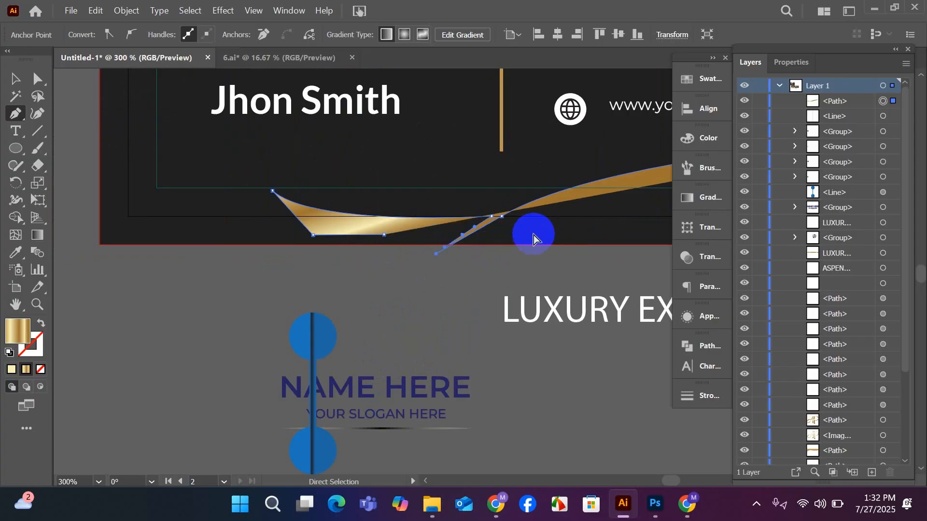
key(ctrl+z)
key(ctrl+z)
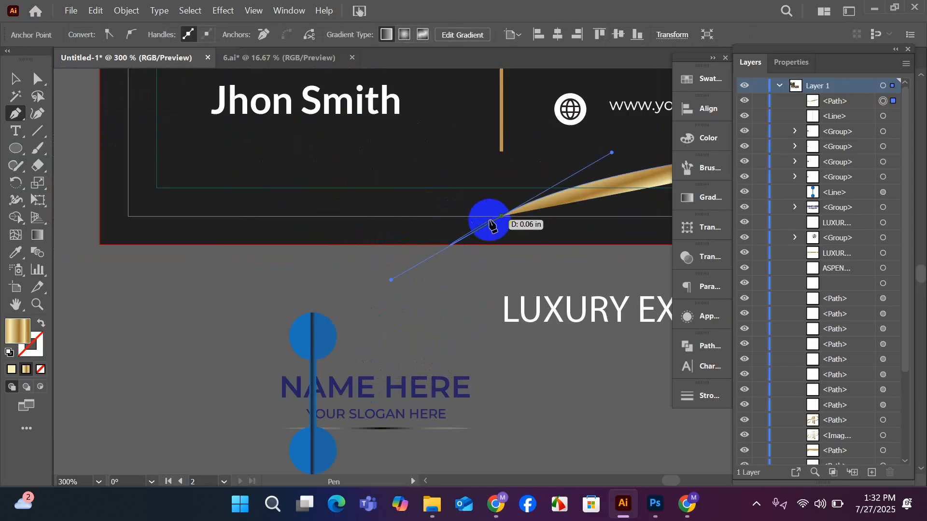
Extend the gold ribbon path from its last anchor to a tip below the name, and trace its lower edge back toward the right.
click(500, 216)
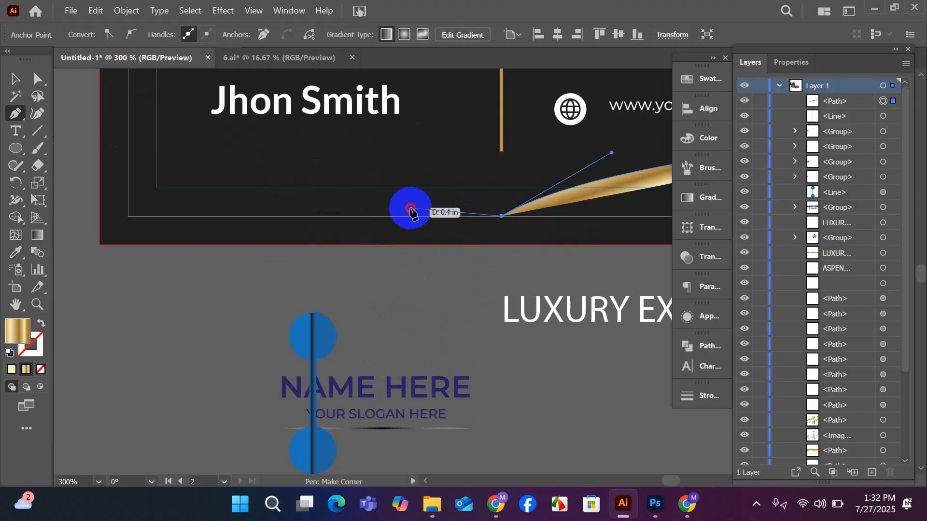
drag(410, 207, 361, 192)
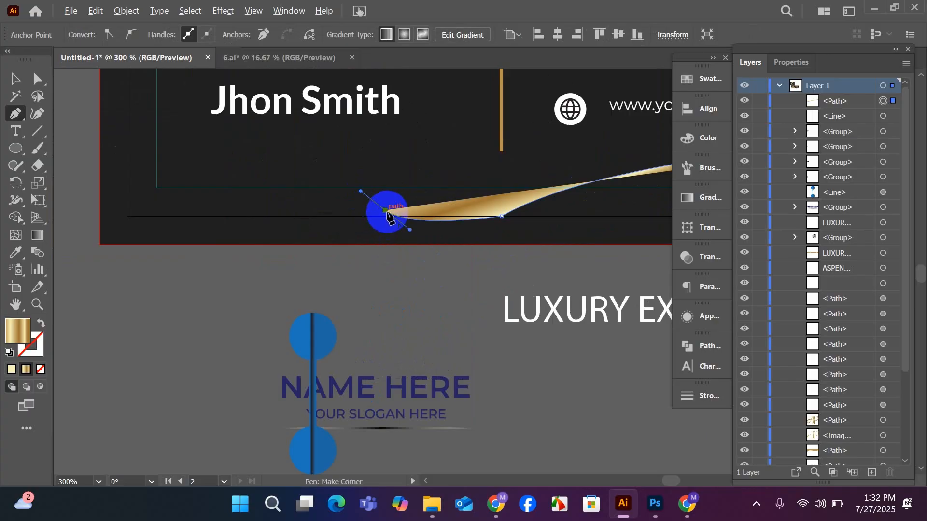
click(385, 210)
drag(397, 232, 427, 235)
click(446, 234)
click(466, 234)
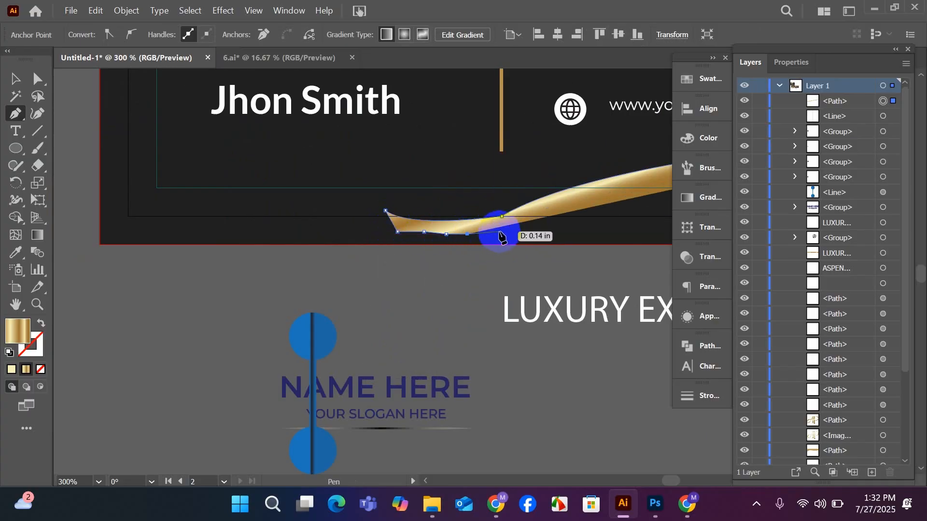
click(526, 219)
Carry the ribbon's lower edge in a curve to just beyond the back card's right edge, and end the path.
scroll(387, 253, down, 1)
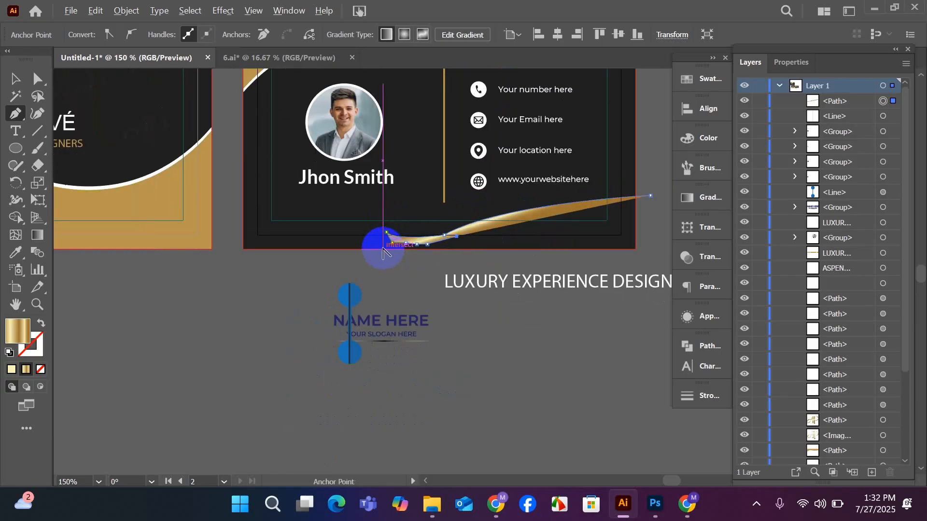
scroll(382, 250, down, 1)
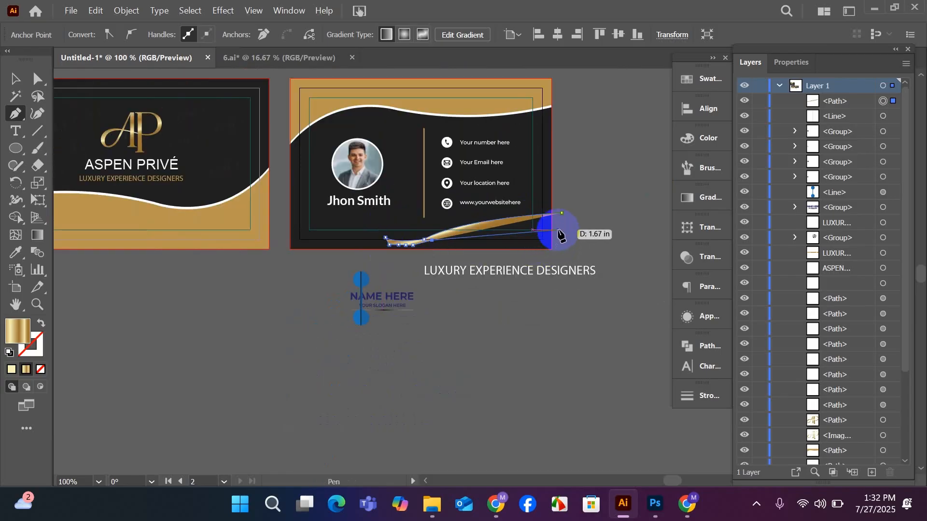
drag(547, 236, 566, 222)
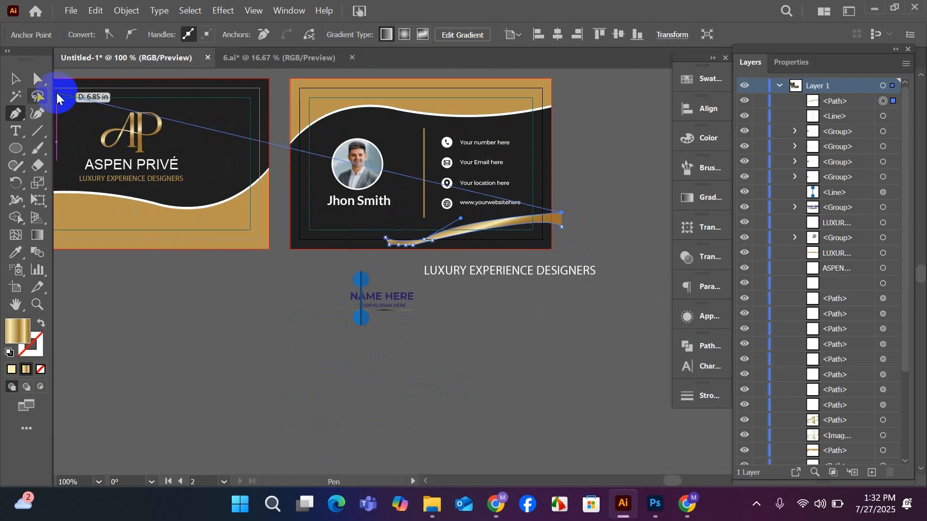
click(15, 79)
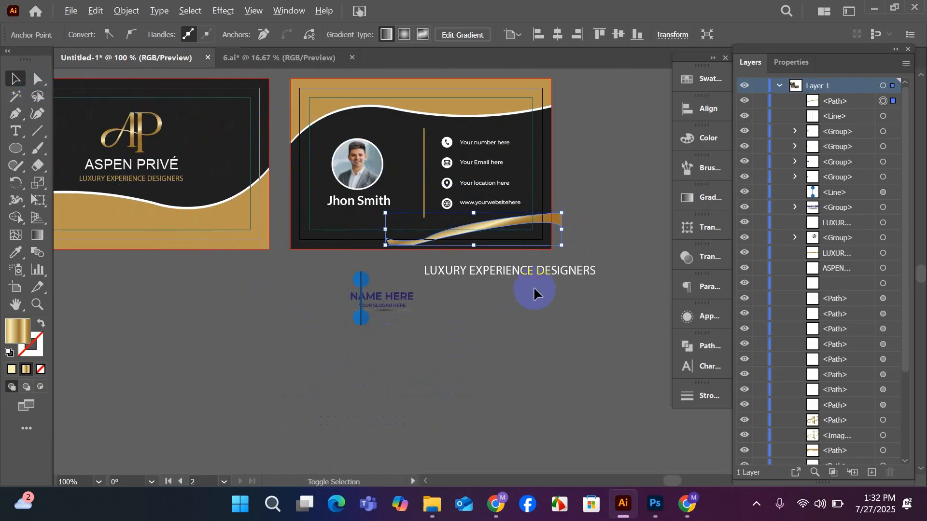
Reshape the gold ribbon's left end with the Curvature tool, moving its lower anchors to form a tapered tip.
scroll(534, 288, up, 3)
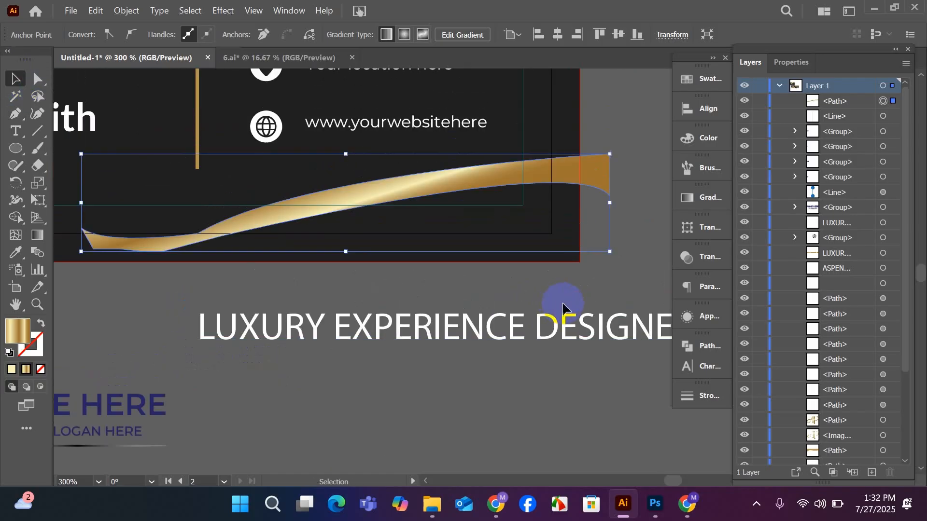
scroll(562, 307, up, 2)
scroll(454, 410, left, 2)
scroll(454, 410, up, 1)
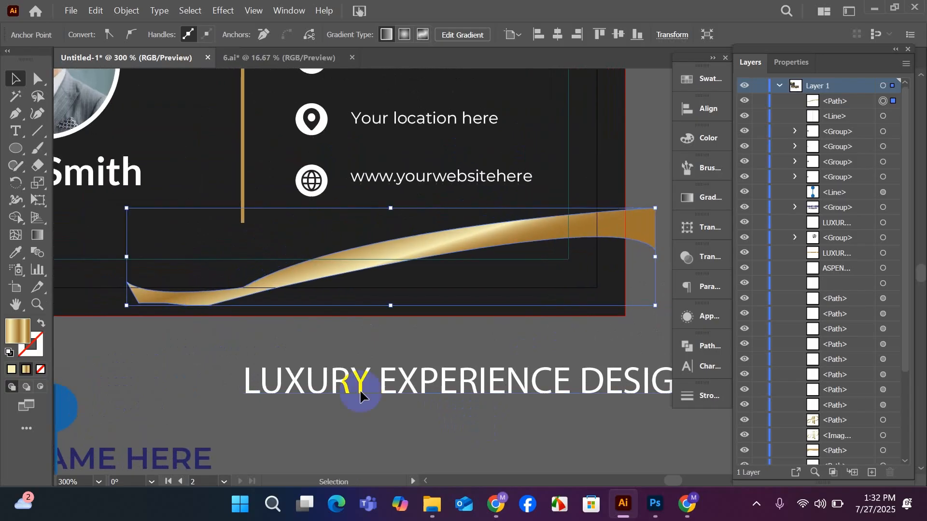
click(38, 114)
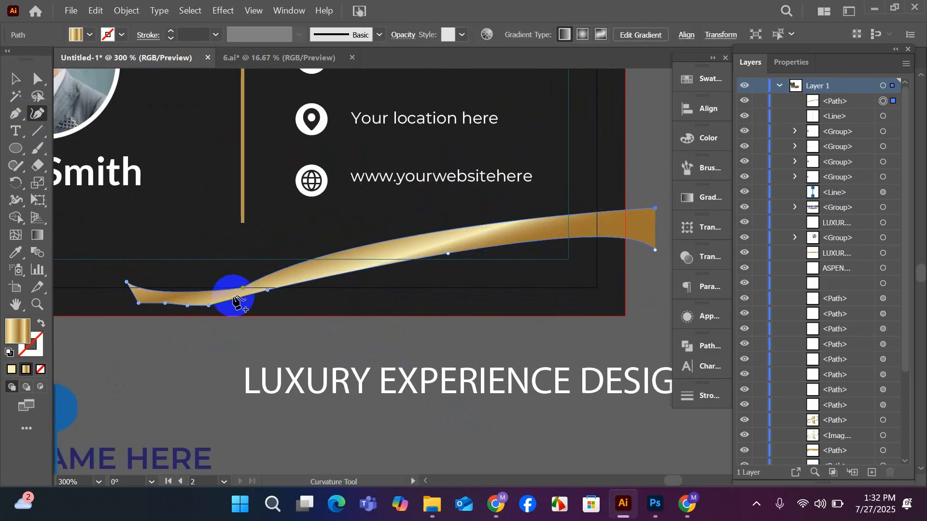
drag(243, 290, 211, 314)
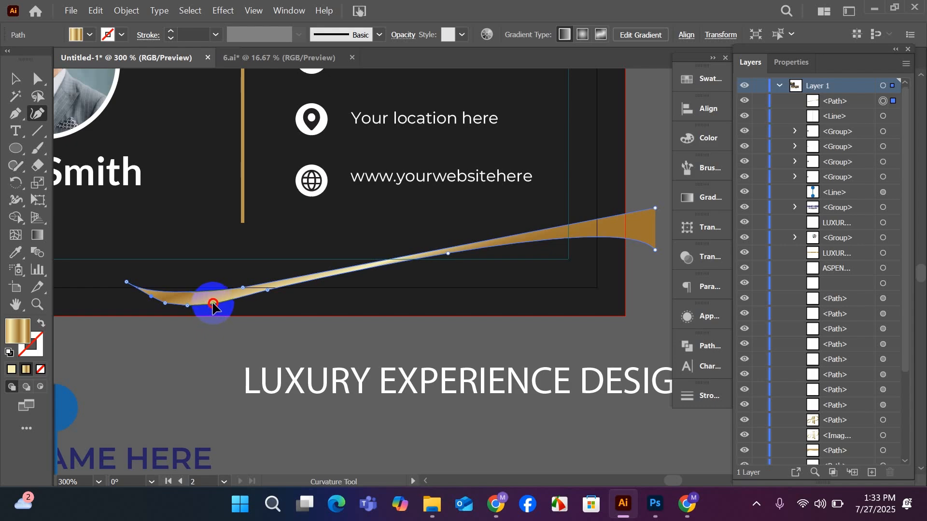
drag(215, 305, 169, 312)
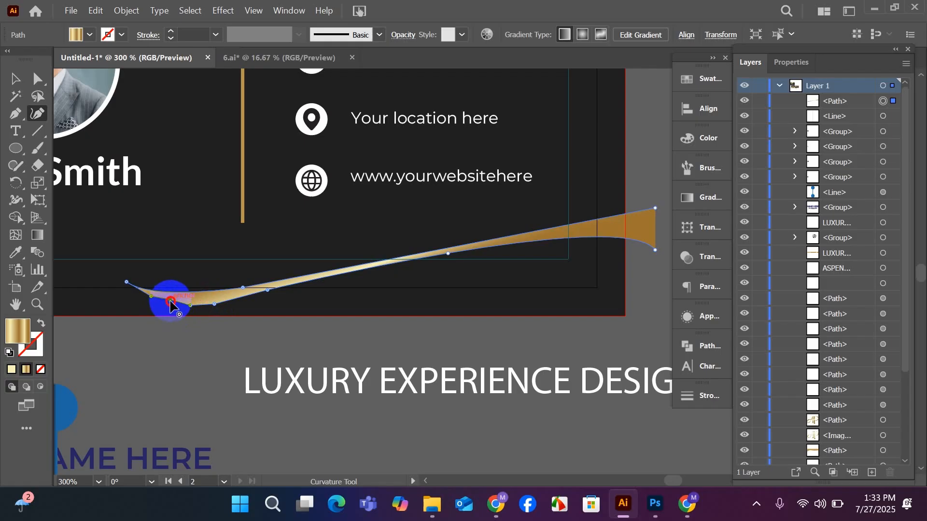
click(169, 303)
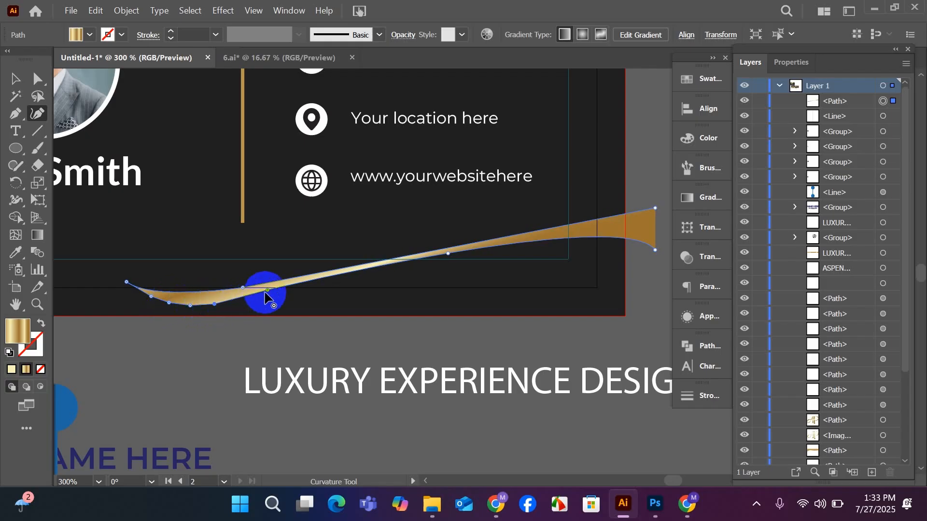
Adjust the ribbon's lower middle anchors and raise its lower right corner to make a slim, even band.
drag(268, 293, 270, 293)
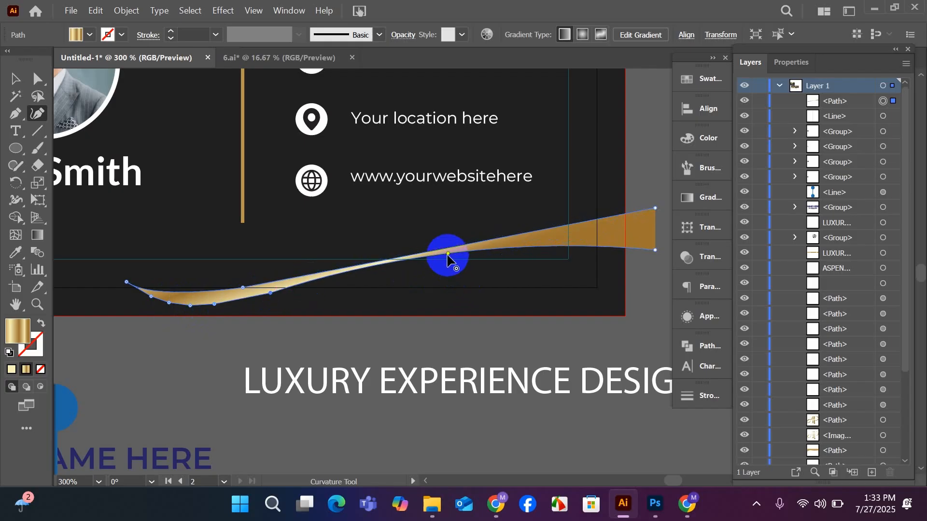
drag(447, 254, 393, 267)
drag(655, 252, 655, 227)
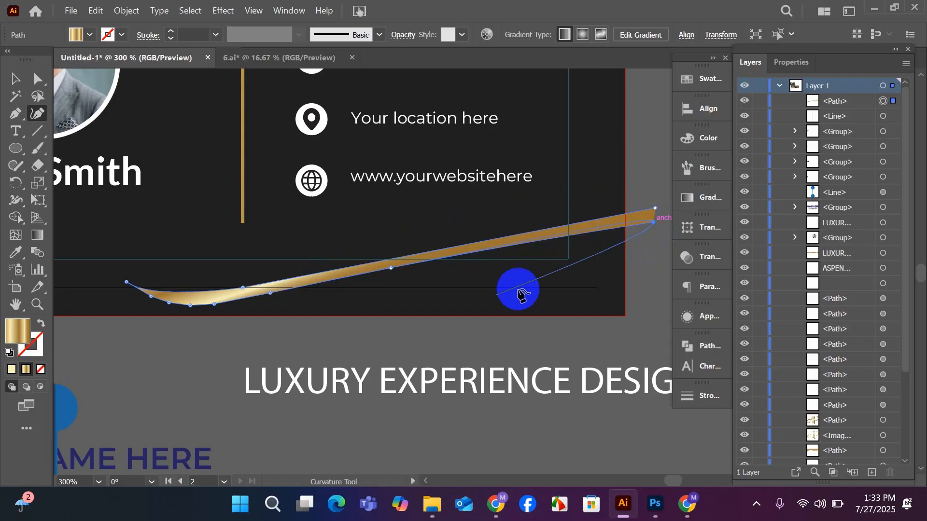
Fine-tune the anchors along the ribbon's lower bend near its left tip to smooth the curve.
scroll(322, 292, up, 1)
scroll(322, 292, up, 1)
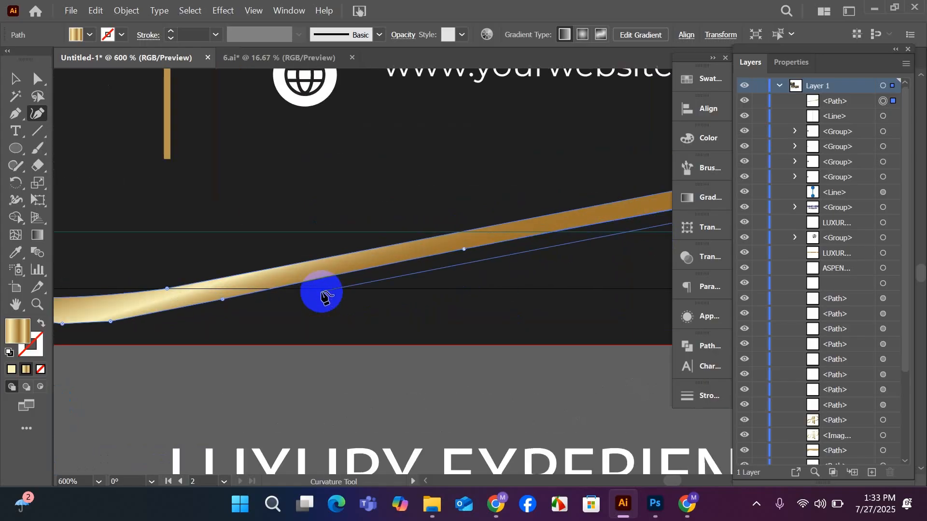
key(space)
drag(361, 365, 534, 406)
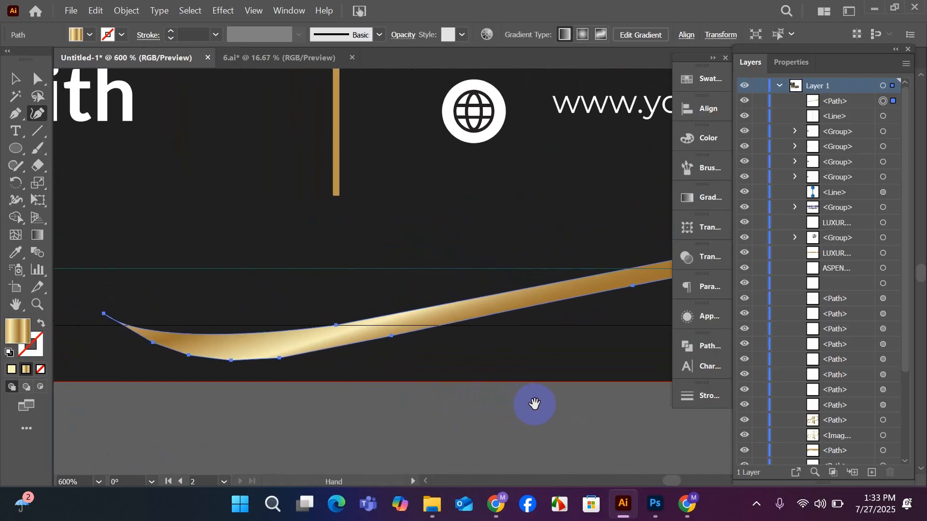
click(279, 359)
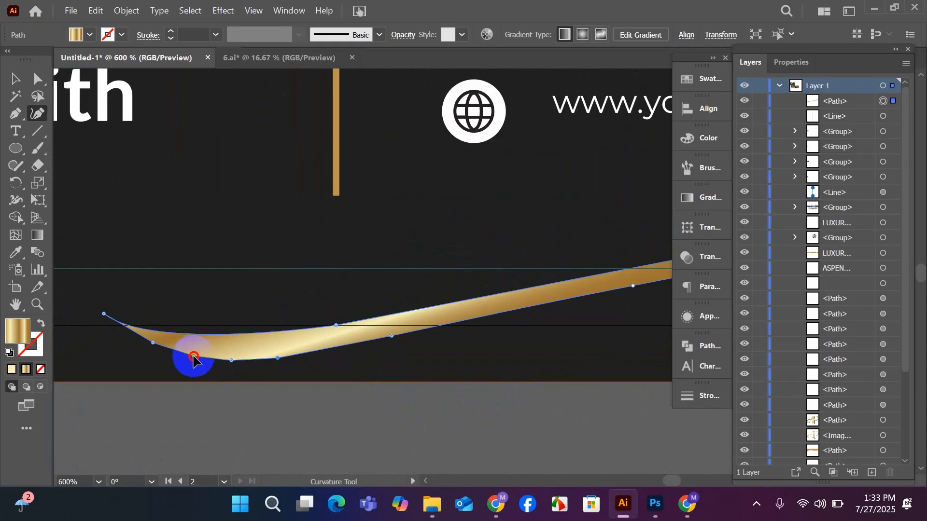
click(231, 362)
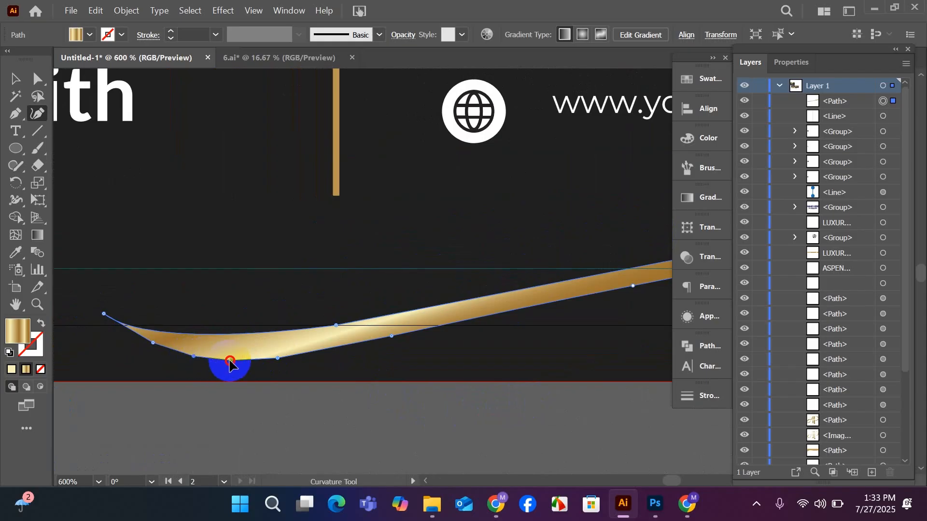
click(275, 359)
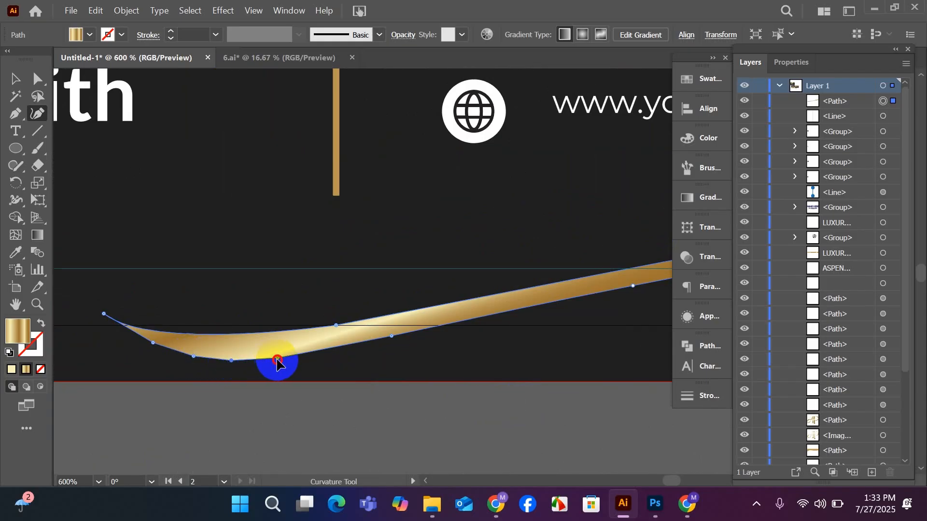
click(231, 362)
scroll(226, 365, down, 1)
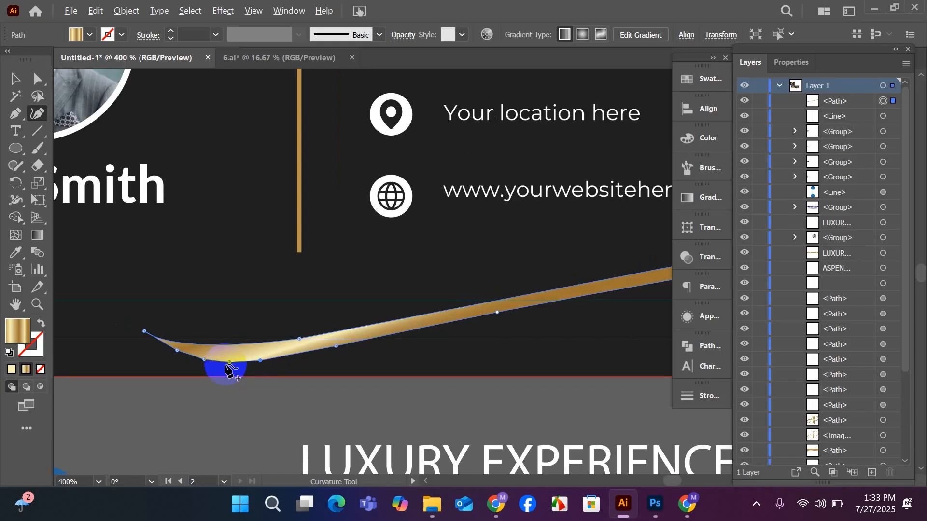
drag(403, 400, 342, 422)
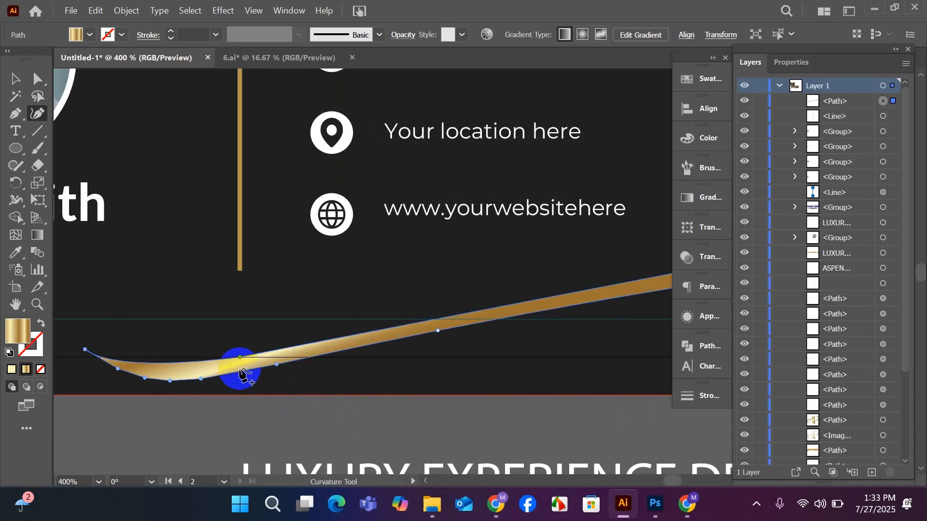
click(241, 358)
double_click(240, 357)
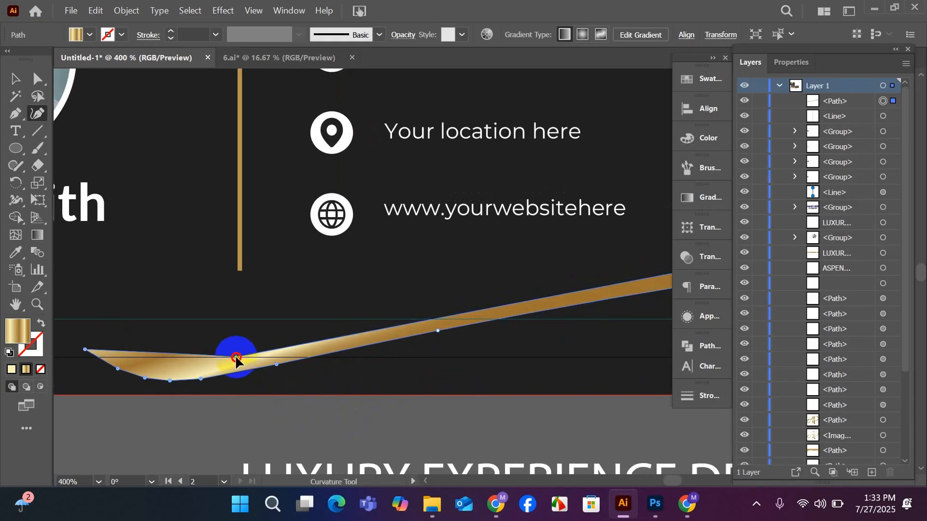
drag(239, 358, 236, 361)
key(ctrl+z)
key(ctrl+z)
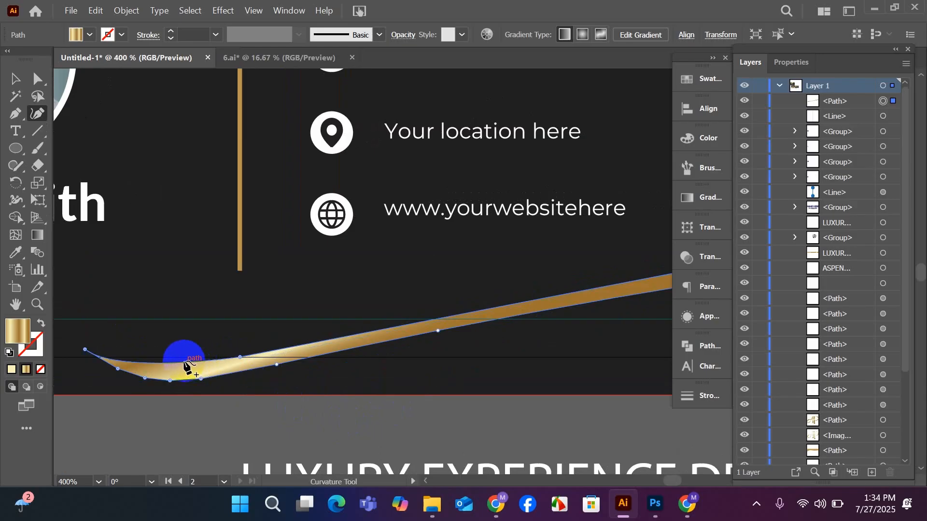
Add an anchor on the upper edge of the ribbon's left bend, pull it down to slim the curve, and deselect the ribbon.
drag(183, 362, 184, 369)
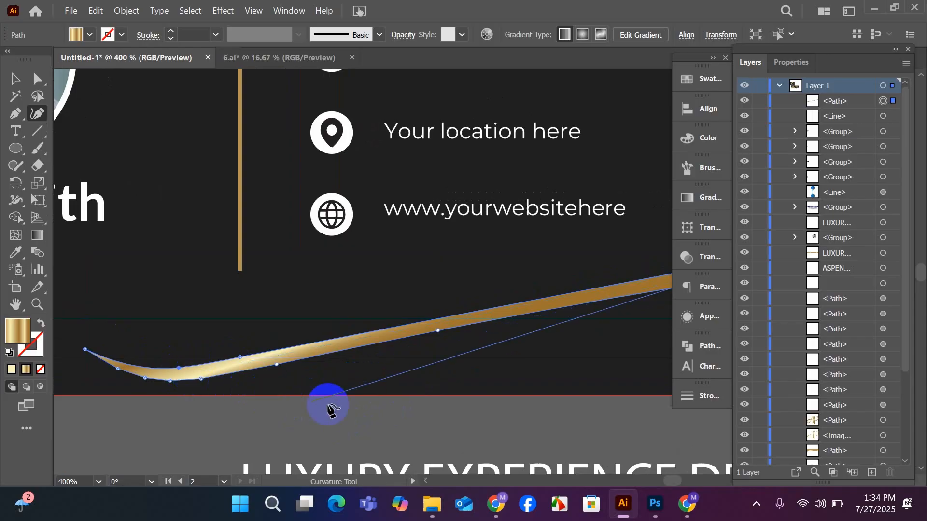
drag(370, 415, 428, 399)
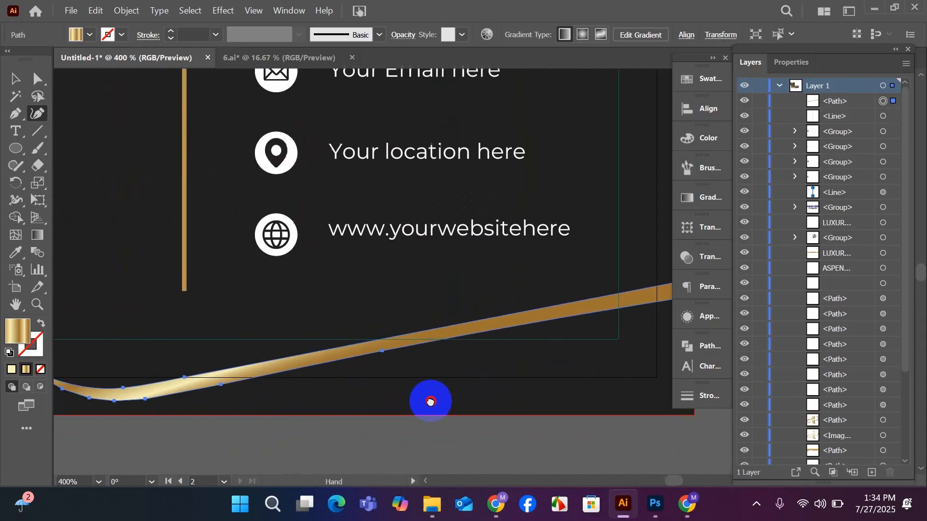
scroll(378, 387, down, 3)
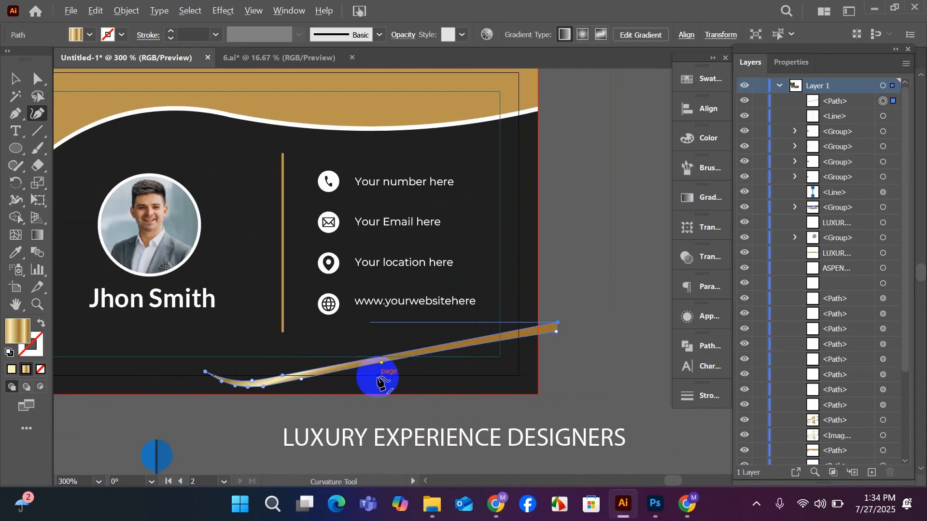
click(8, 82)
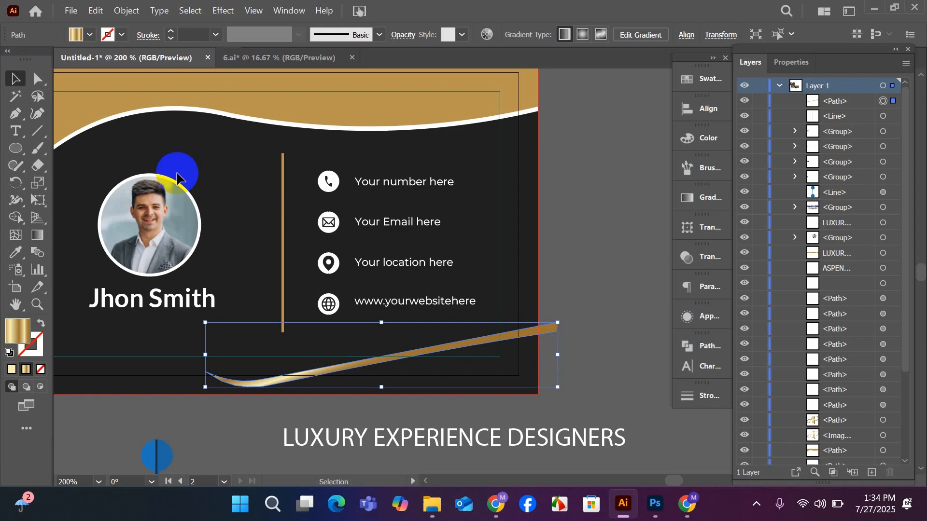
click(596, 243)
Tilt the gold ribbon slightly steeper and reposition it so its wide end reaches just past the back card's right edge.
scroll(601, 239, down, 2)
drag(488, 385, 583, 372)
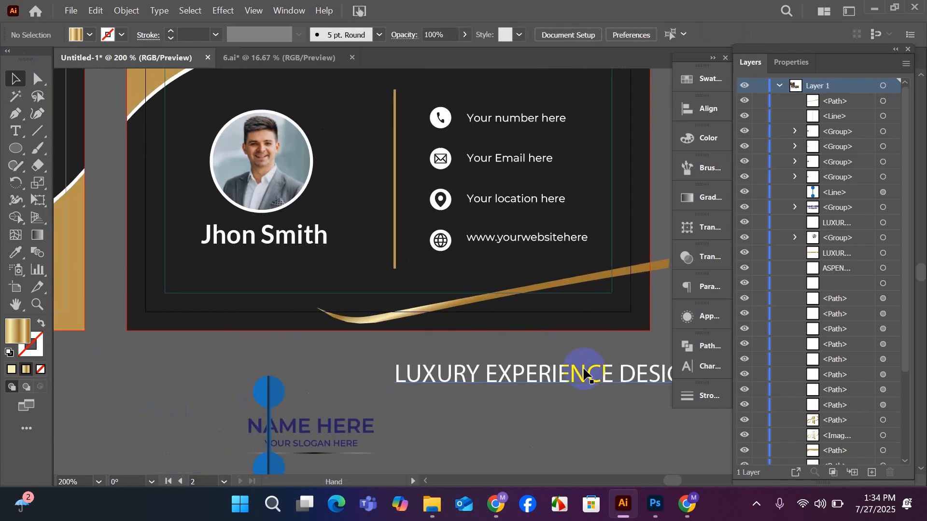
scroll(439, 344, down, 1)
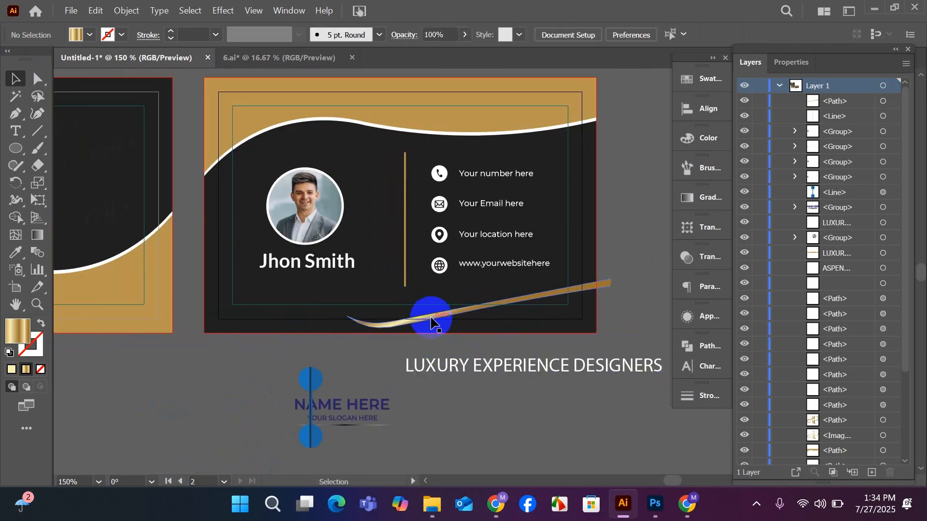
drag(414, 325, 392, 324)
scroll(620, 341, down, 1)
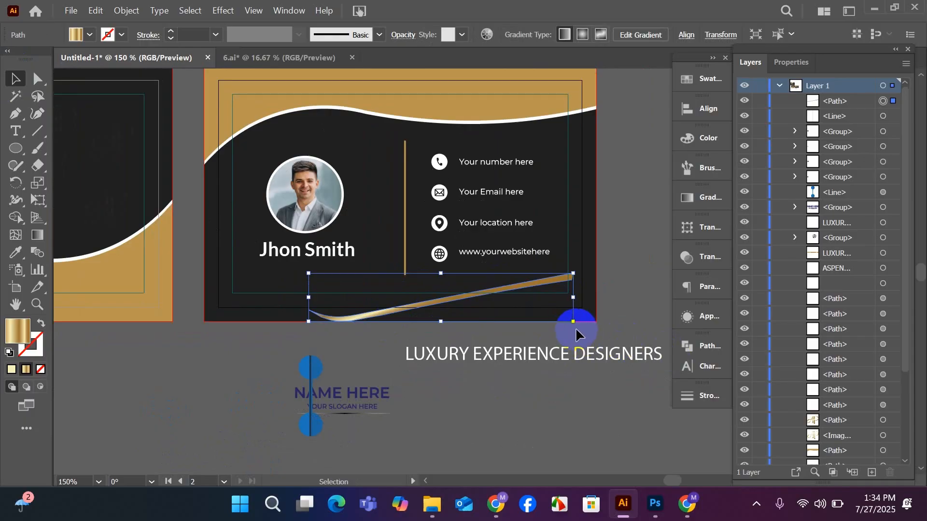
mouse_move(579, 328)
mouse_down()
mouse_move(572, 341)
mouse_move(579, 325)
mouse_up()
drag(443, 324, 443, 339)
mouse_move(441, 274)
mouse_down()
mouse_move(438, 254)
mouse_move(437, 269)
mouse_up()
drag(421, 320, 451, 311)
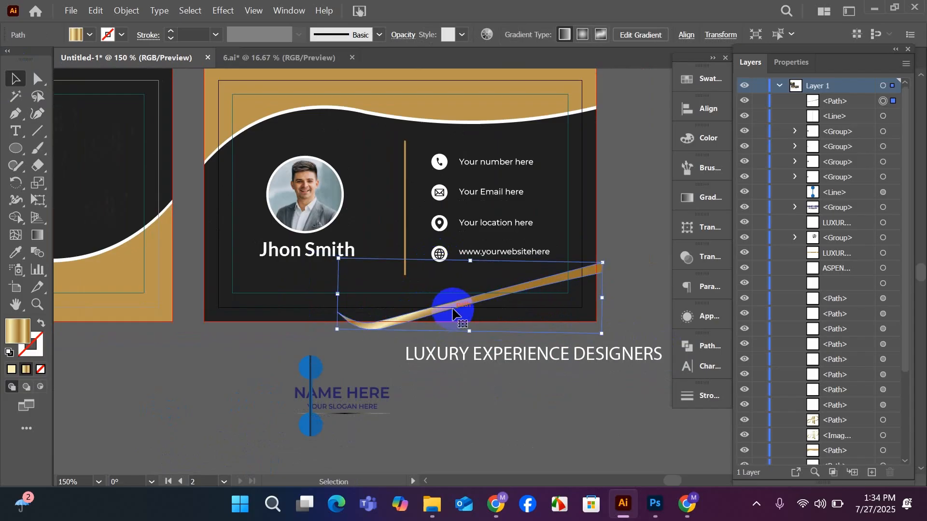
Rotate the ribbon to a shallower slope and shift it left so its wide end meets the card's right edge.
scroll(451, 311, down, 1)
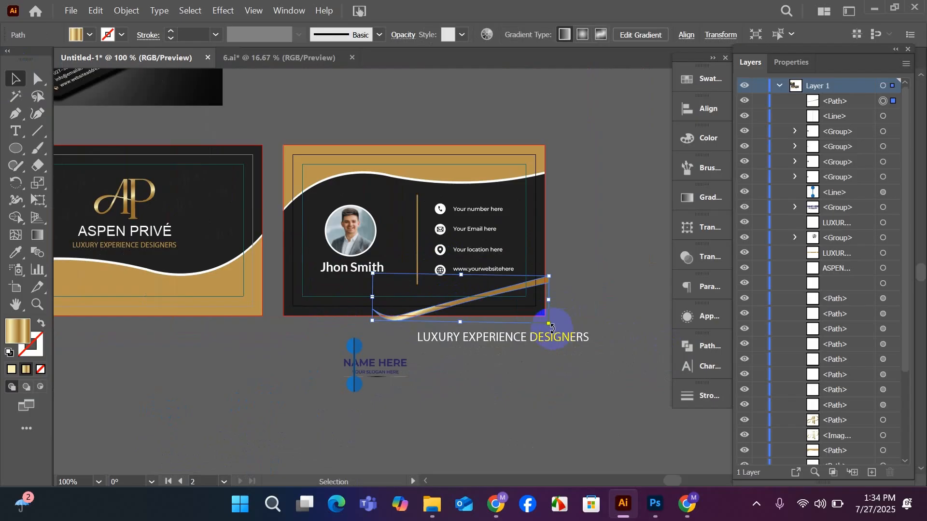
drag(552, 328, 541, 344)
mouse_move(468, 308)
mouse_down()
mouse_move(533, 304)
mouse_move(483, 313)
mouse_up()
scroll(528, 310, up, 1)
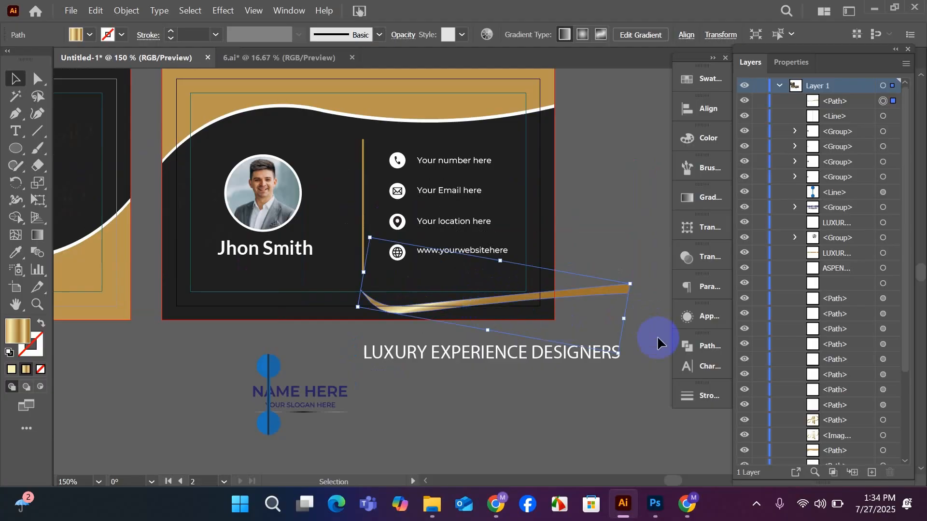
mouse_move(634, 280)
mouse_down()
mouse_move(623, 259)
mouse_move(621, 269)
mouse_up()
drag(507, 304, 432, 292)
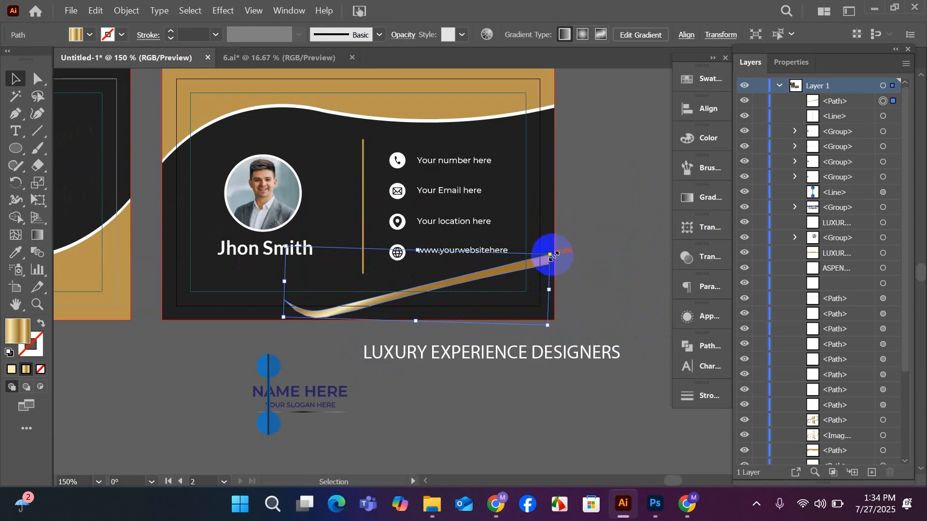
drag(555, 255, 555, 271)
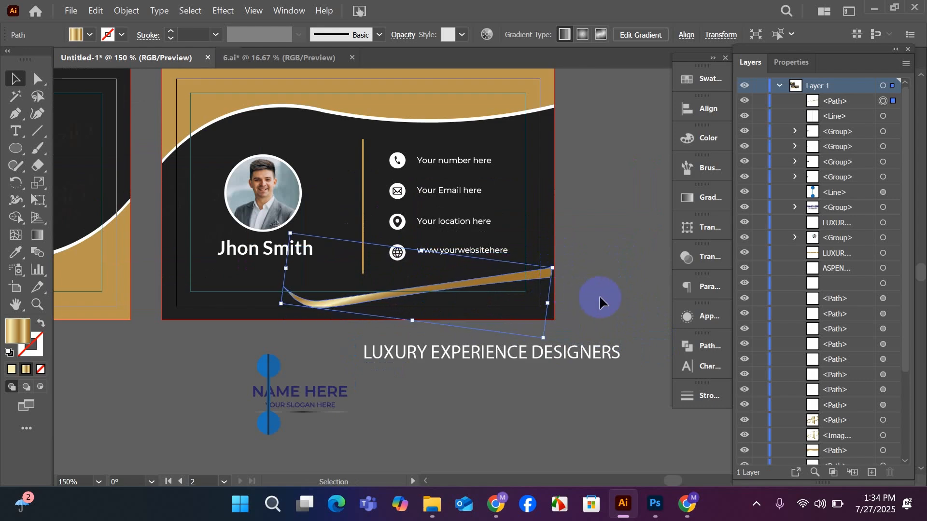
Move the gold ribbon off the back card into the empty space below it and deselect it.
click(463, 302)
scroll(451, 300, up, 2)
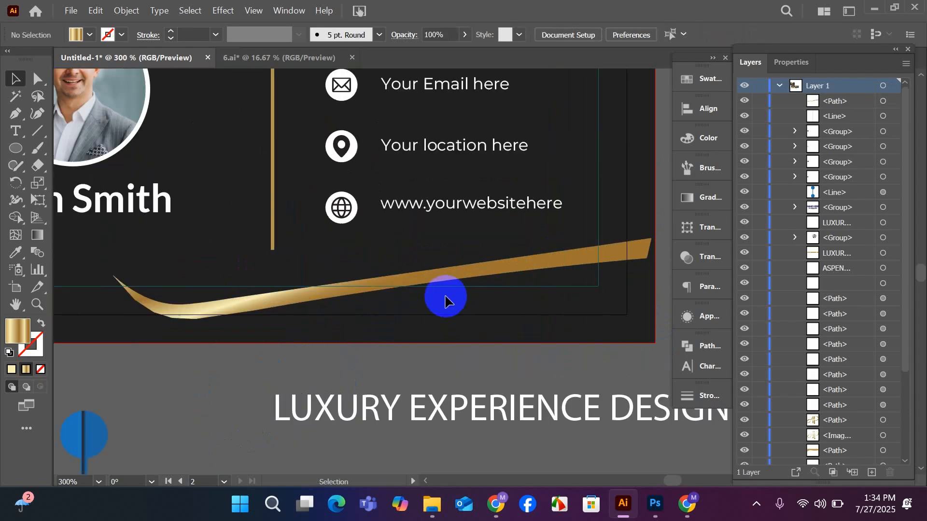
scroll(442, 301, down, 1)
drag(397, 291, 366, 409)
click(323, 352)
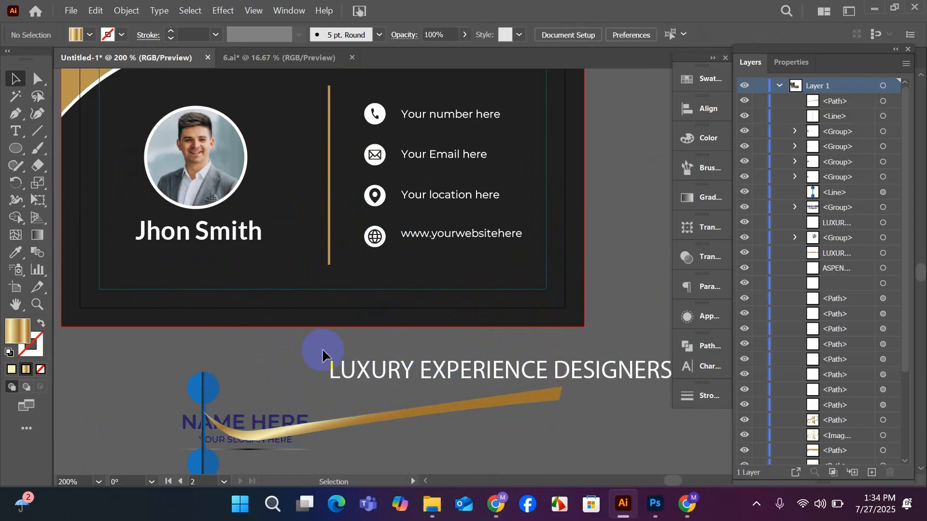
Start a new ribbon with the Pen tool below the name, drawing an S-curved upper edge past the card's right edge.
click(15, 114)
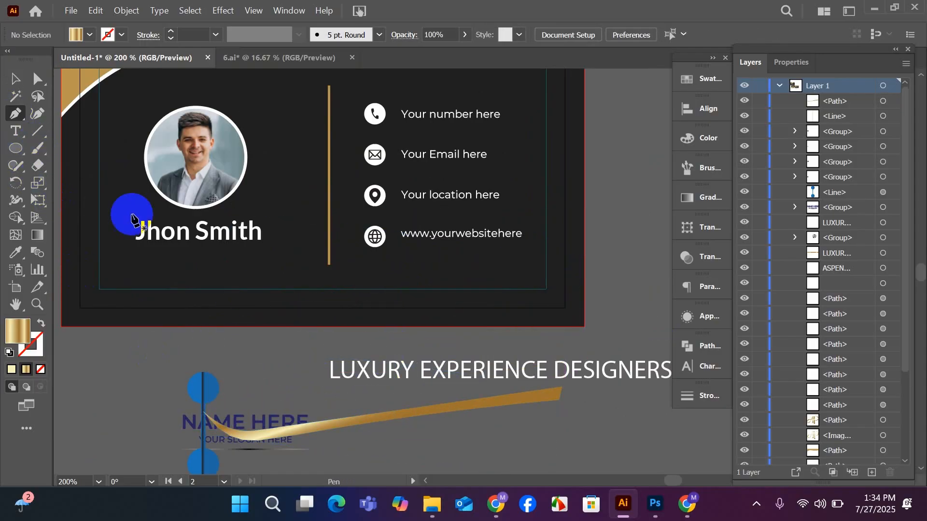
scroll(180, 248, down, 1)
scroll(208, 222, down, 1)
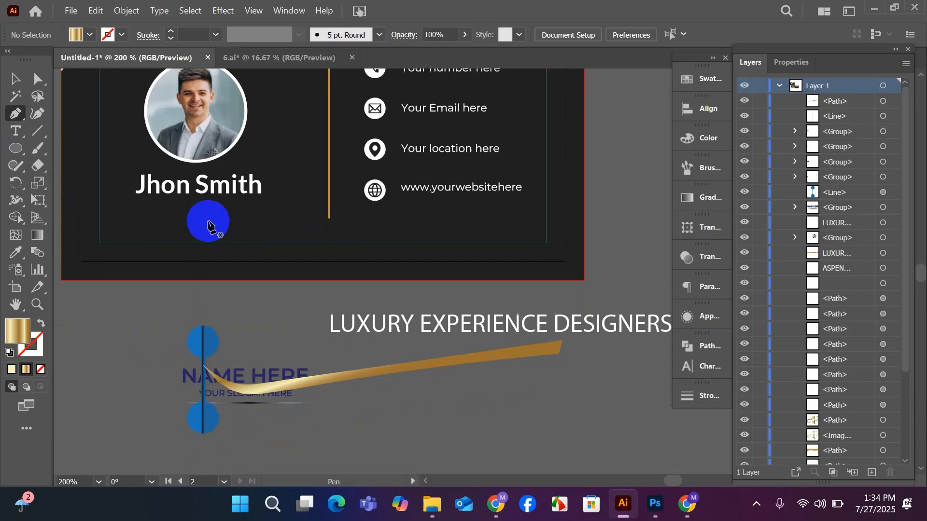
click(226, 200)
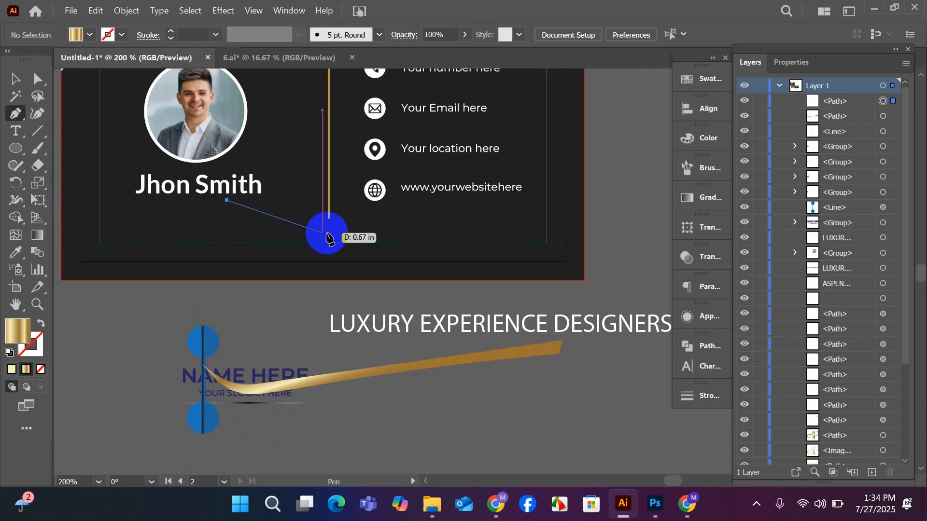
drag(368, 221, 486, 183)
key(ctrl+z)
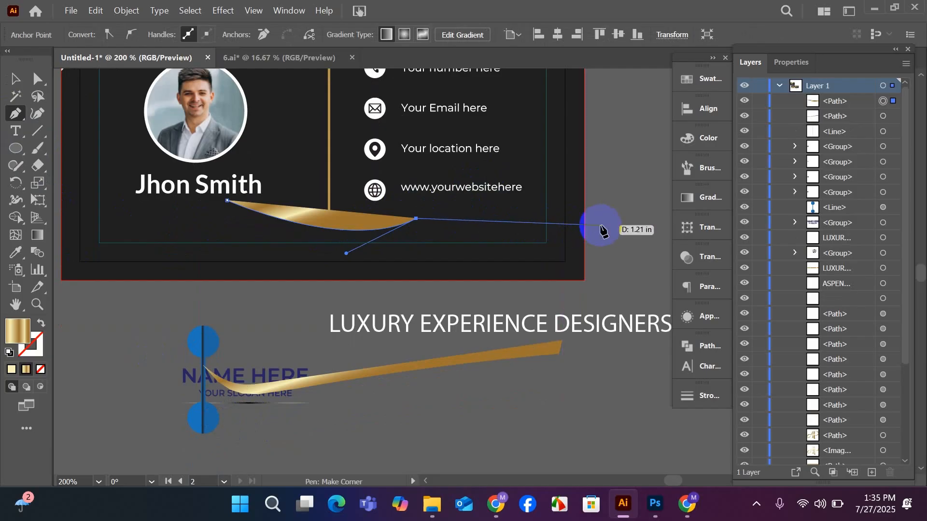
drag(604, 225, 623, 251)
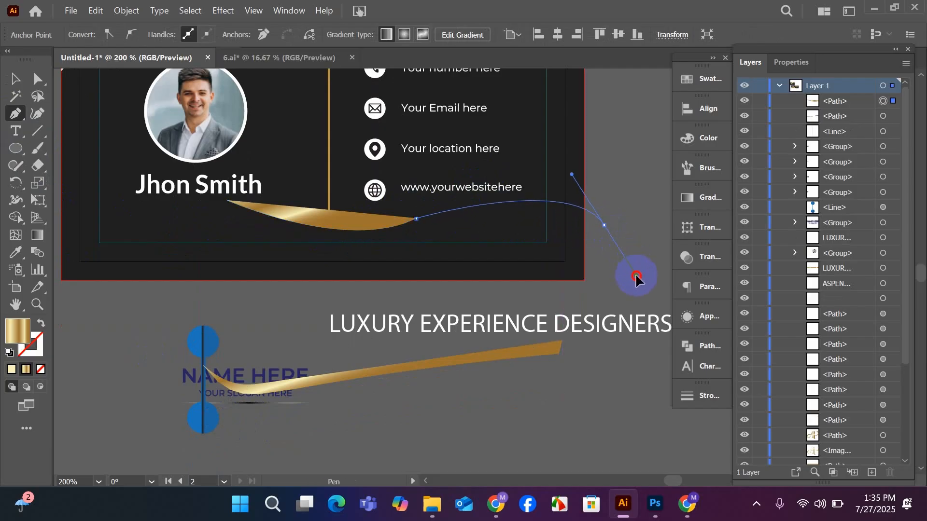
drag(639, 283, 639, 281)
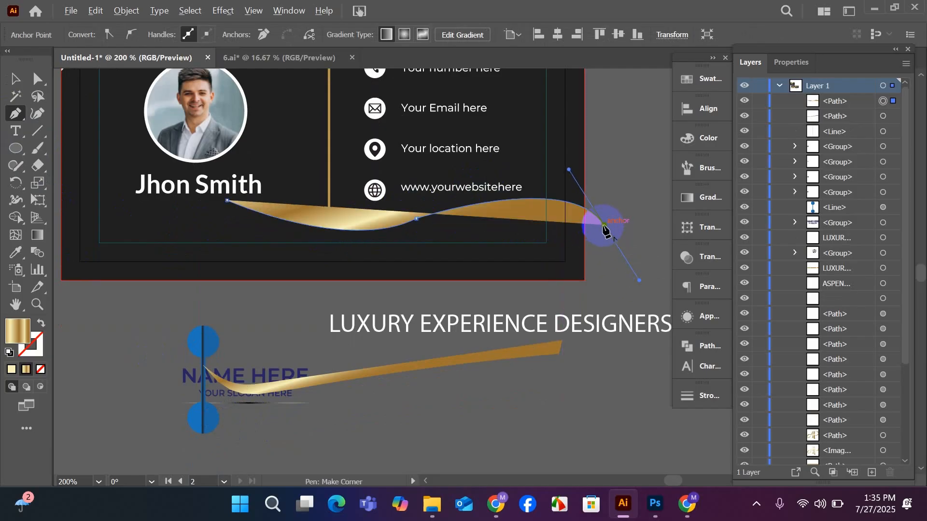
Draw the new ribbon's lower edge back along the S-curve and close the path at its pointed left tip.
drag(604, 226, 284, 280)
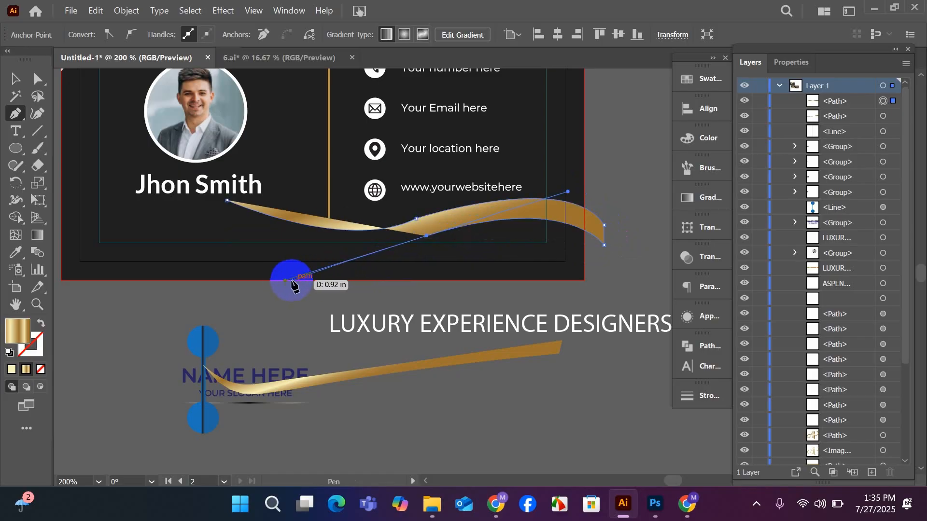
click(426, 237)
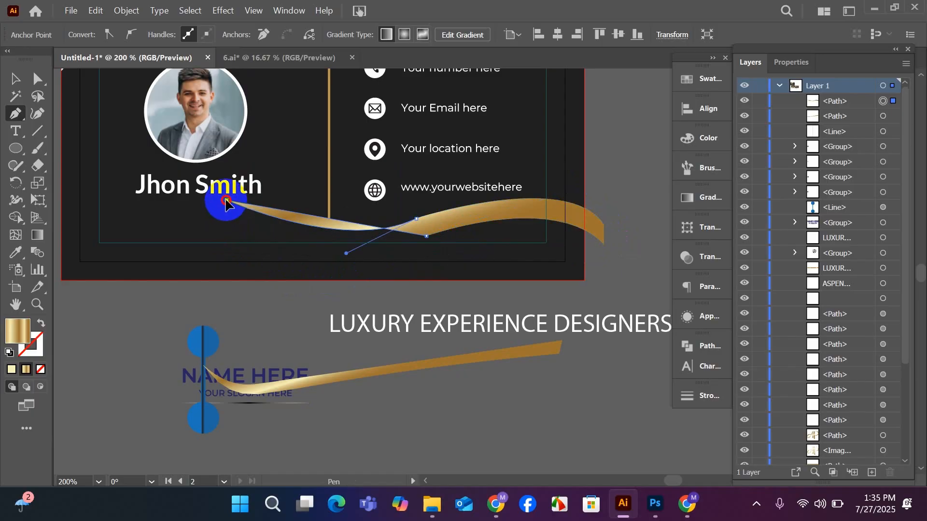
drag(227, 201, 178, 152)
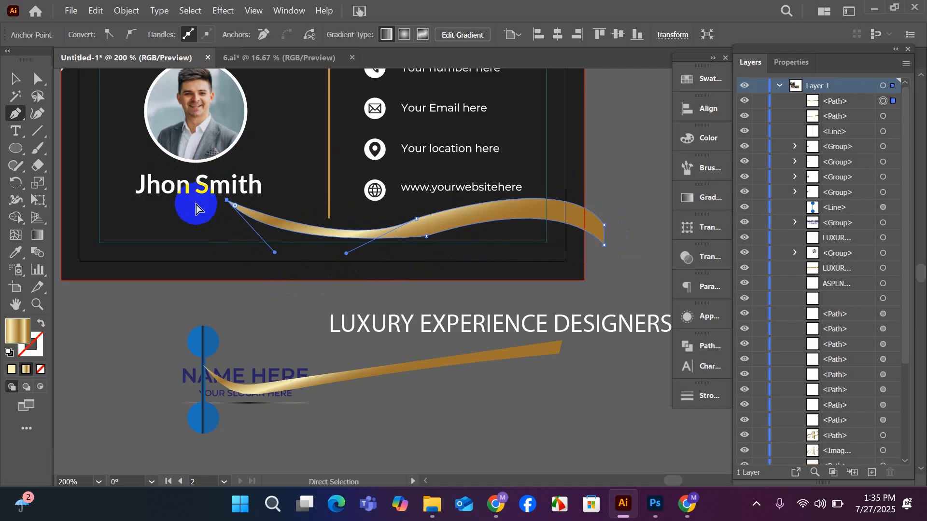
key(ctrl+z)
drag(228, 201, 179, 137)
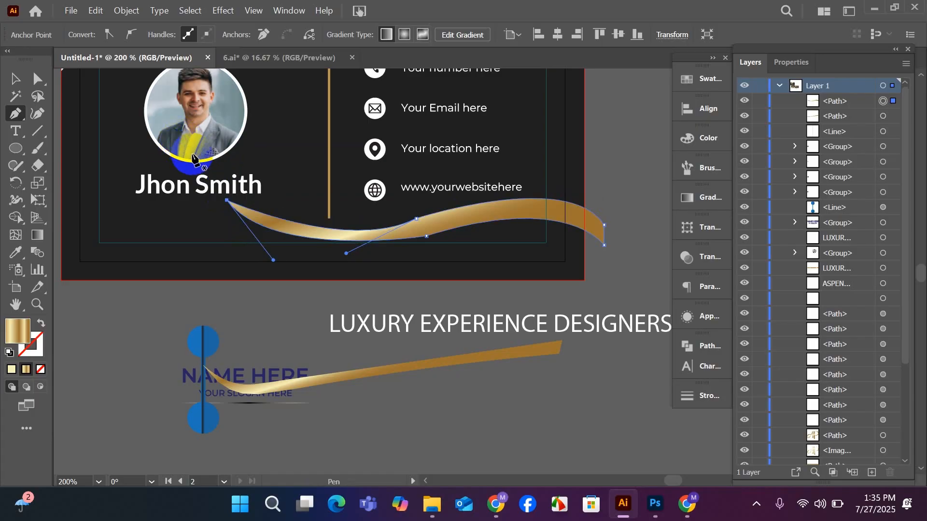
Enlarge the new gold ribbon and position it along the bottom of the back card, extending past the right edge.
click(17, 79)
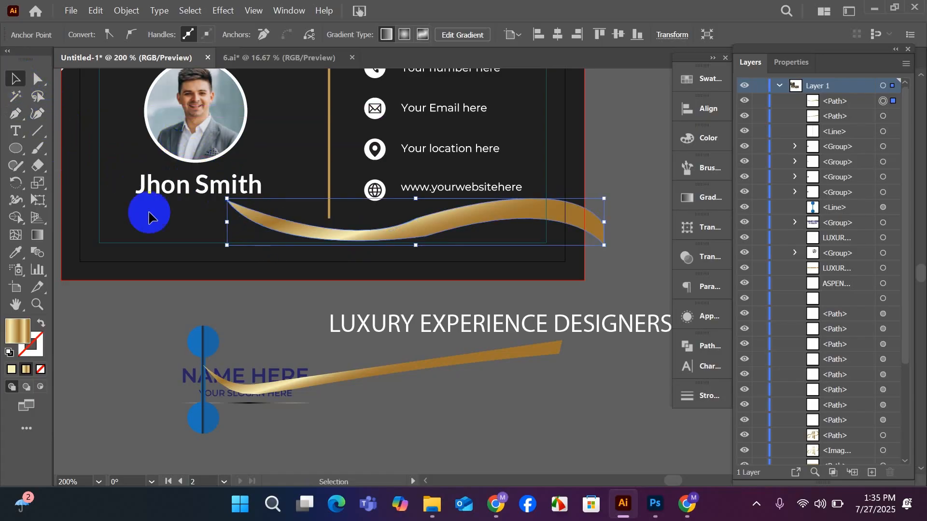
drag(423, 235, 405, 262)
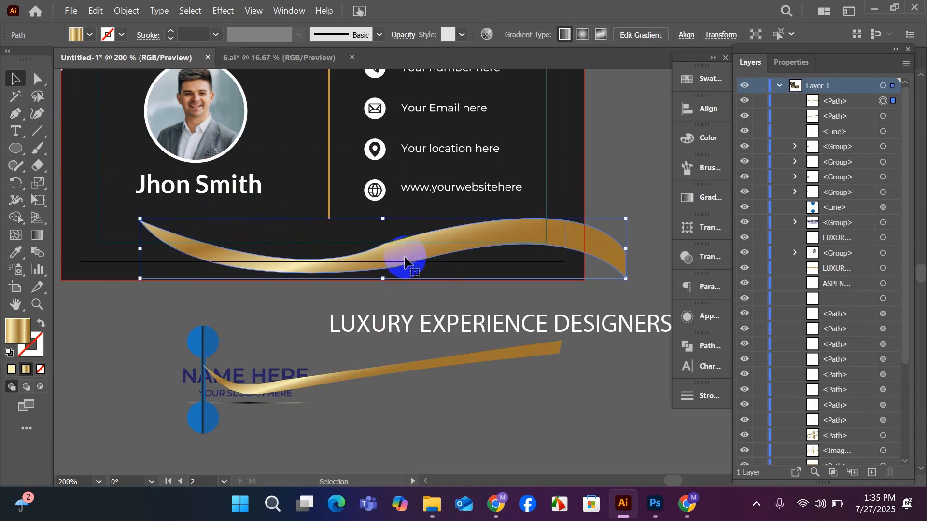
click(415, 324)
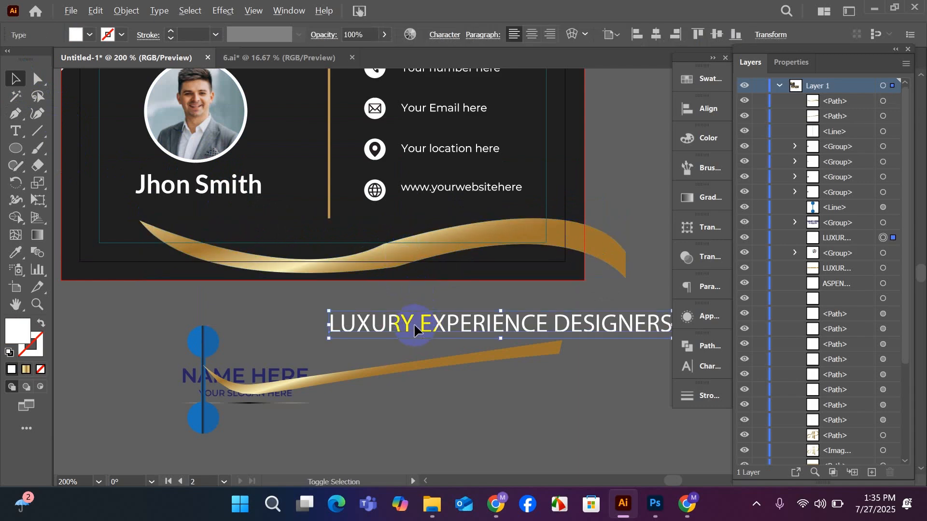
Use the Curvature tool to move the new ribbon's upper and lower middle anchors, smoothing the S-bend.
click(396, 259)
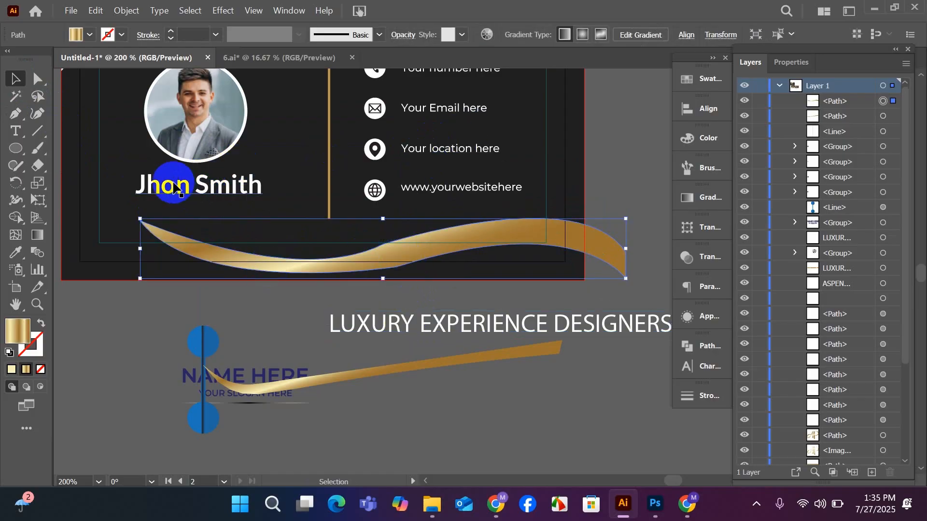
click(38, 114)
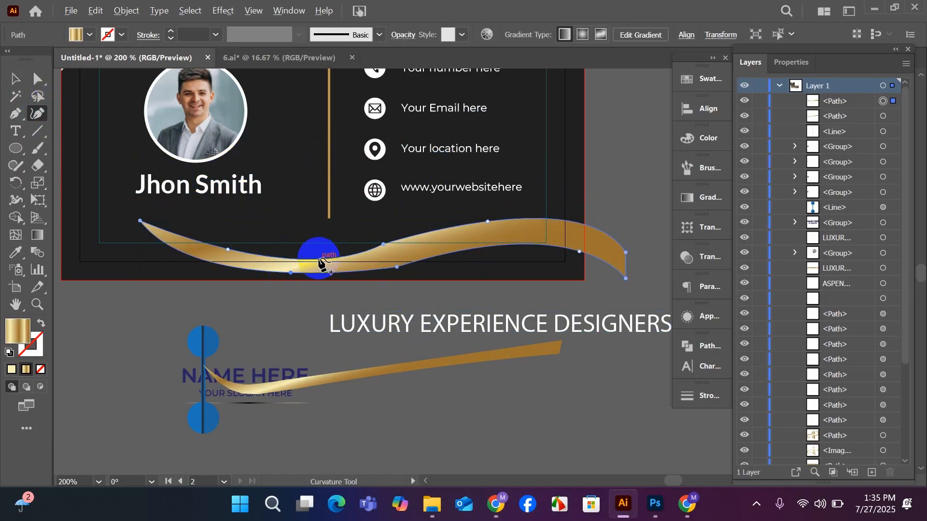
scroll(321, 255, up, 1)
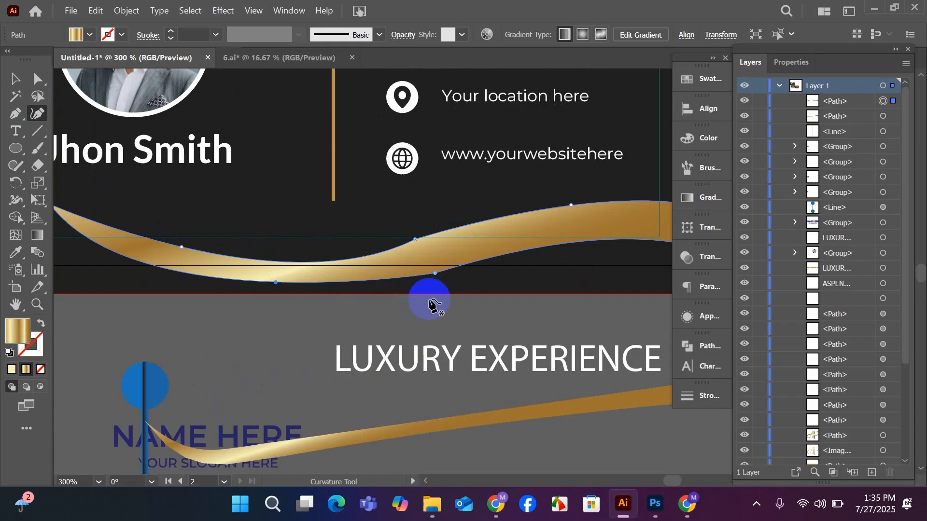
drag(414, 239, 368, 244)
click(432, 274)
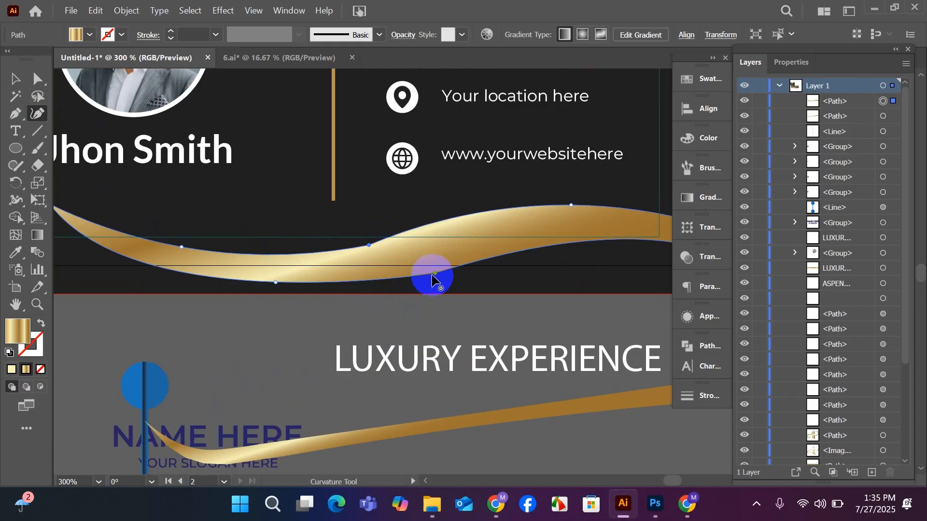
mouse_move(435, 276)
mouse_down()
mouse_move(410, 269)
mouse_move(440, 263)
mouse_up()
scroll(333, 289, down, 1)
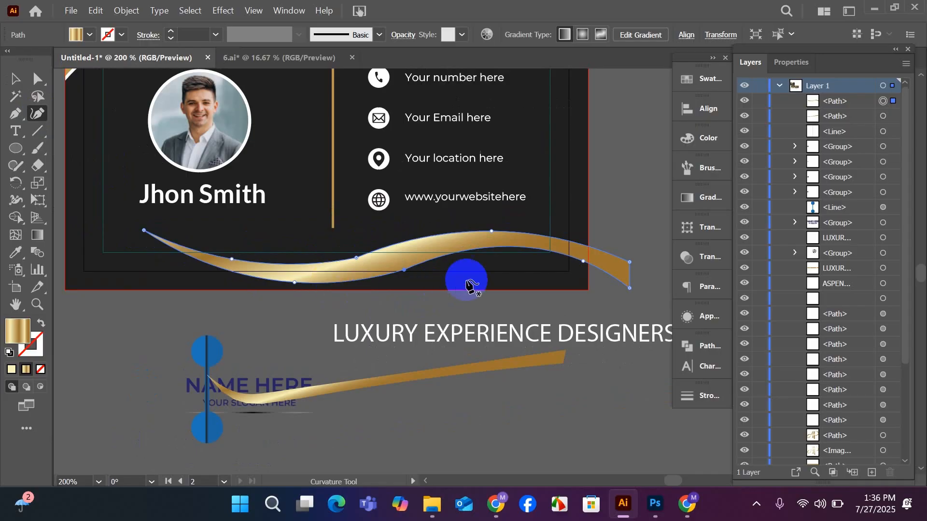
Refine the ribbon's S-bend with the Curvature tool, repositioning its middle anchors and adding one on the lower edge beneath the right crest.
drag(356, 258, 435, 254)
click(398, 273)
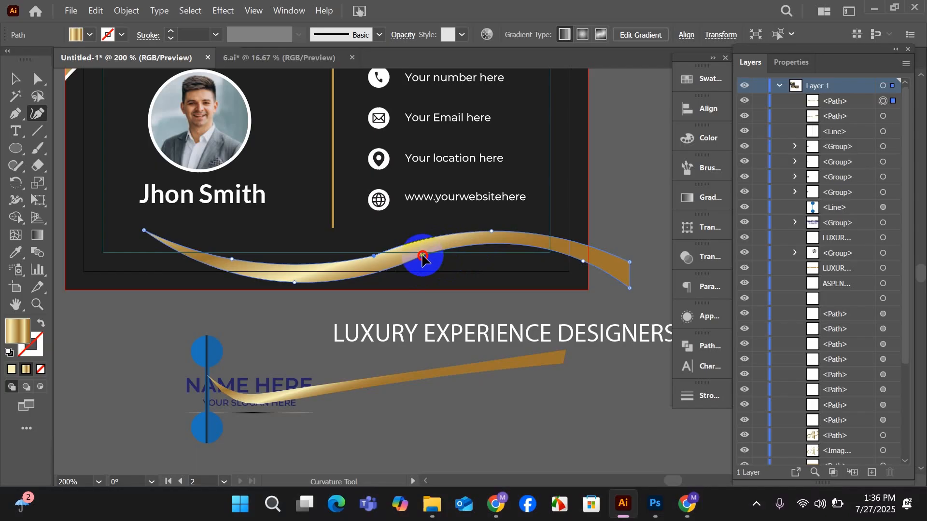
drag(374, 255, 368, 252)
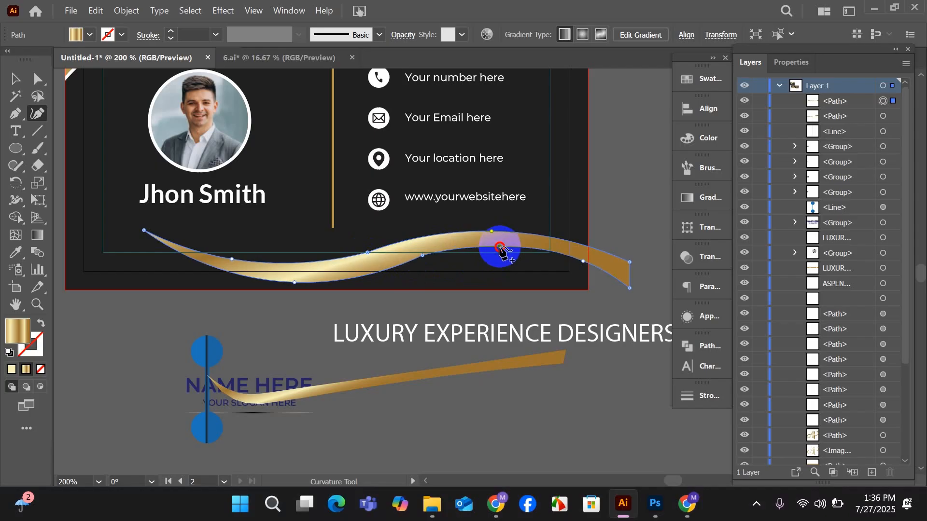
drag(500, 250, 500, 249)
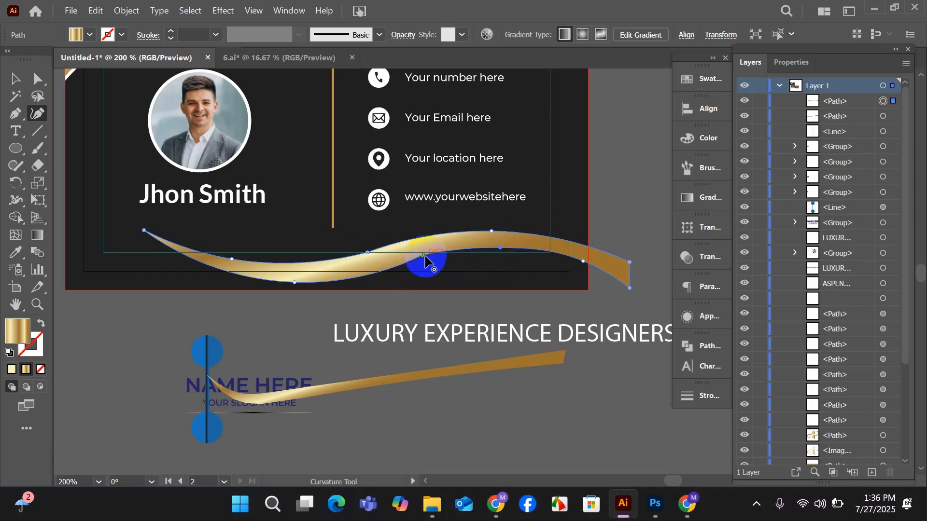
drag(423, 255, 426, 257)
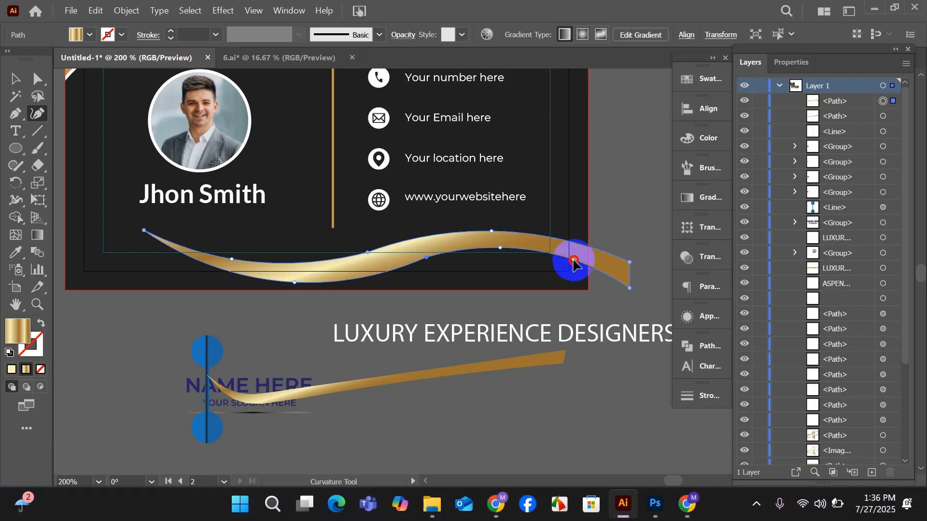
click(573, 261)
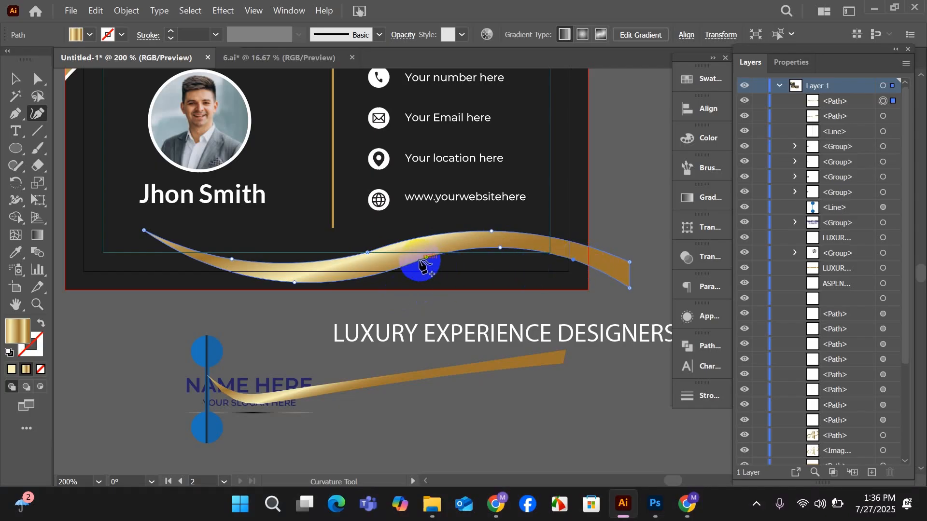
Try tilting the ribbon upward to the right and shifting it left along the bottom of the back card.
click(15, 79)
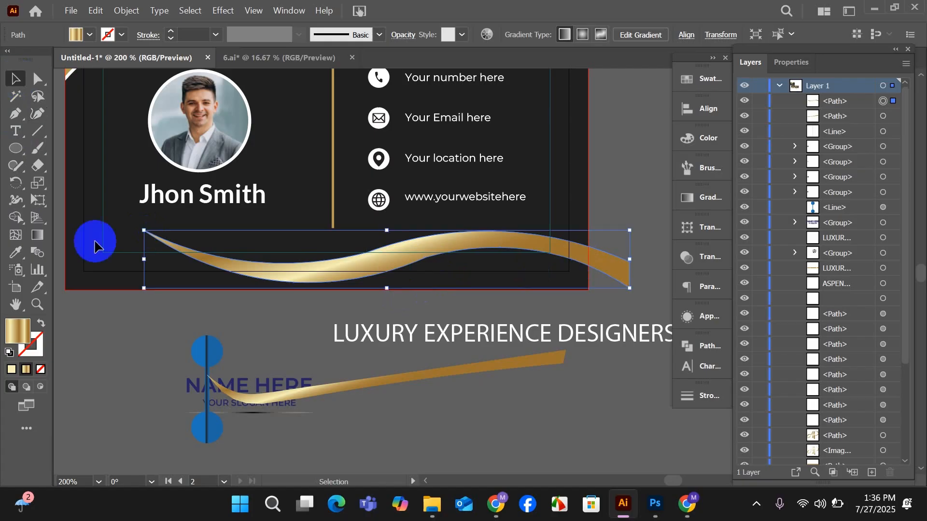
click(126, 351)
scroll(155, 362, down, 1)
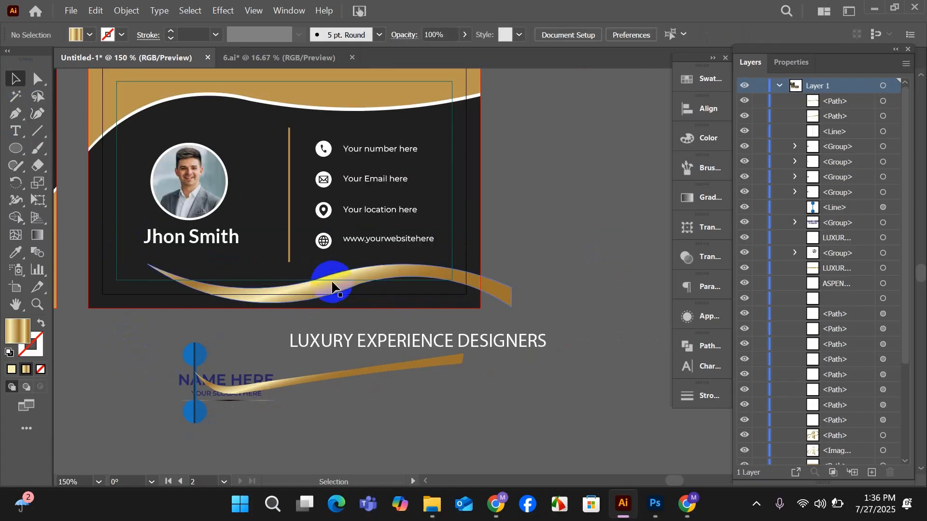
drag(332, 282, 325, 282)
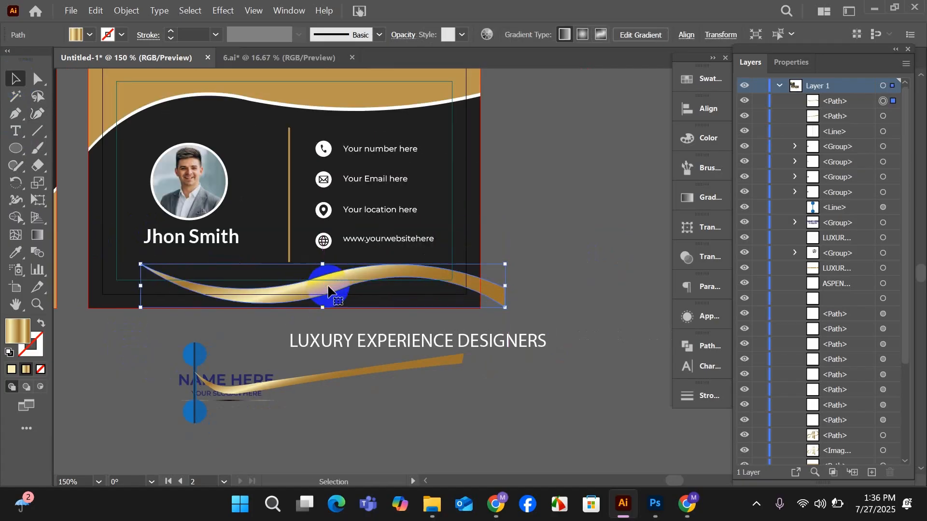
drag(372, 341, 519, 371)
scroll(431, 350, down, 1)
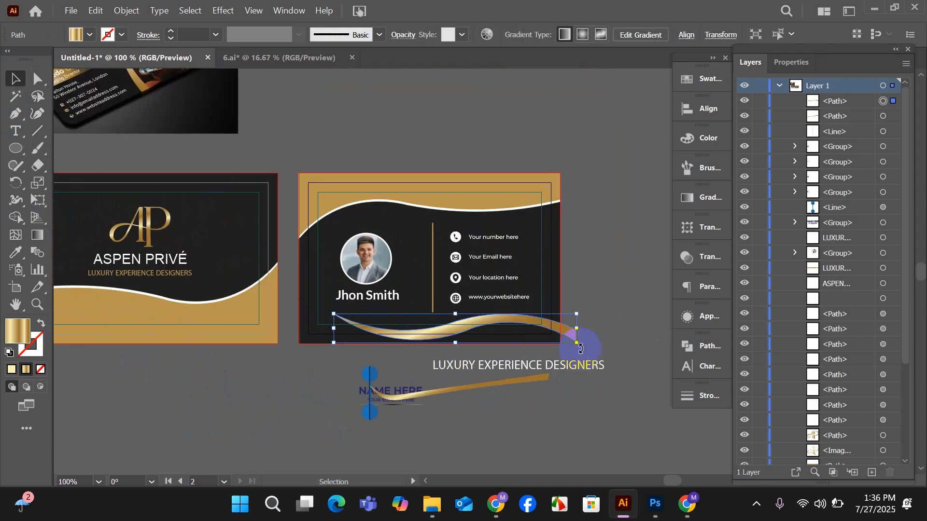
drag(581, 346, 579, 334)
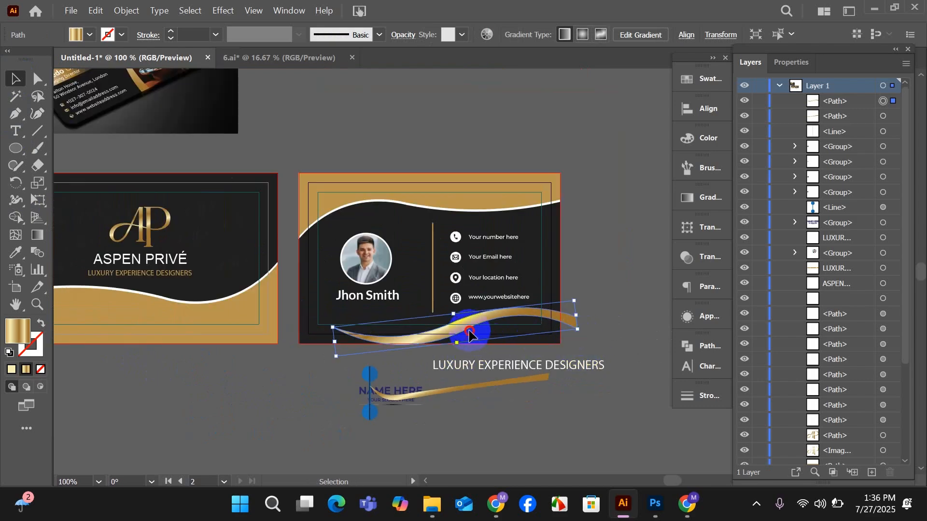
drag(467, 327, 434, 326)
drag(542, 320, 567, 314)
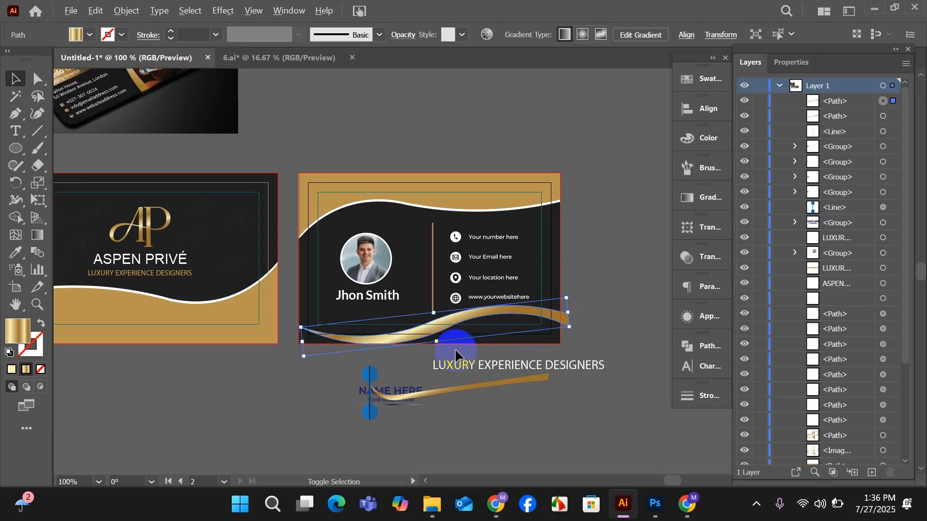
Rotate the ribbon almost level and place it along the back card's bottom so its blunt end overhangs the right edge.
scroll(454, 348, down, 1)
scroll(477, 352, up, 1)
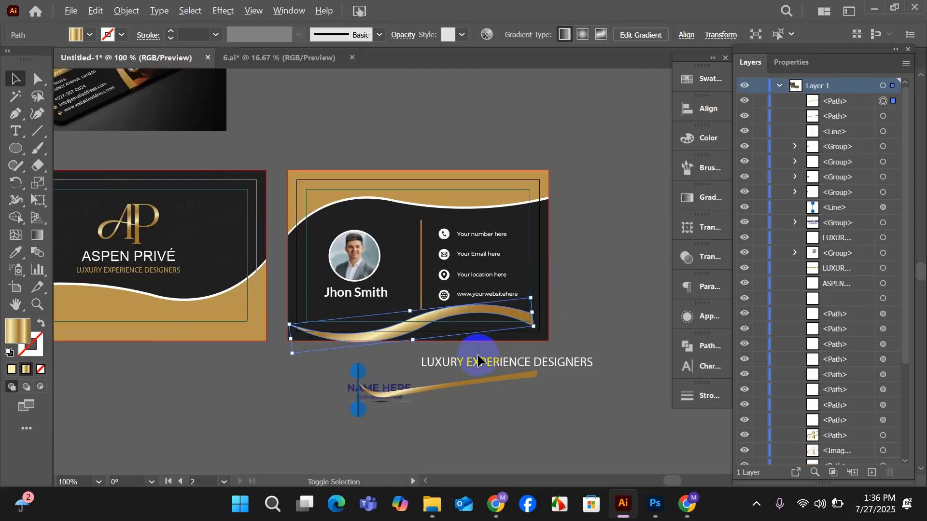
scroll(477, 353, up, 1)
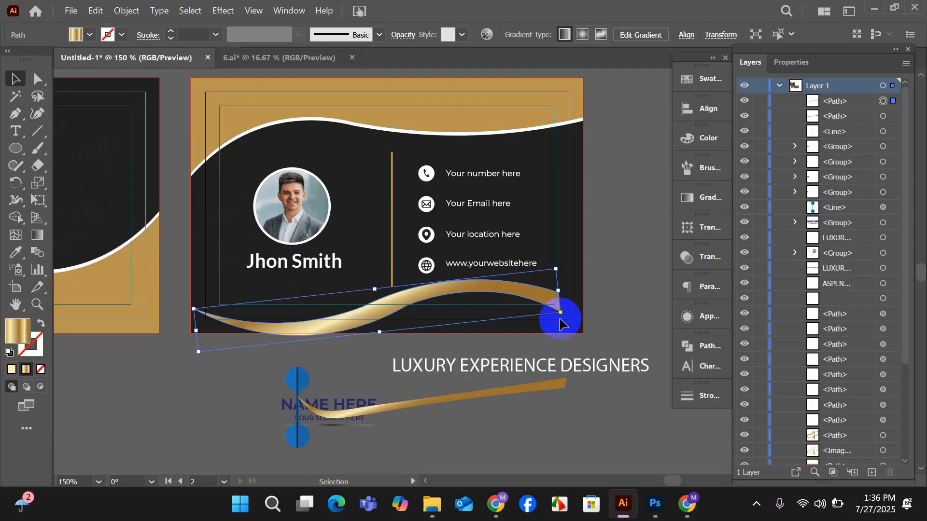
drag(567, 317, 570, 328)
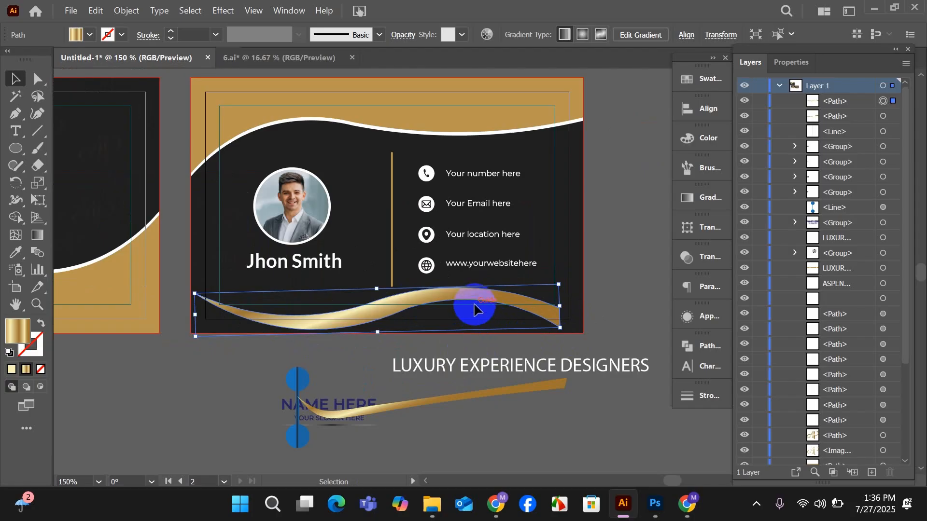
drag(512, 308, 554, 303)
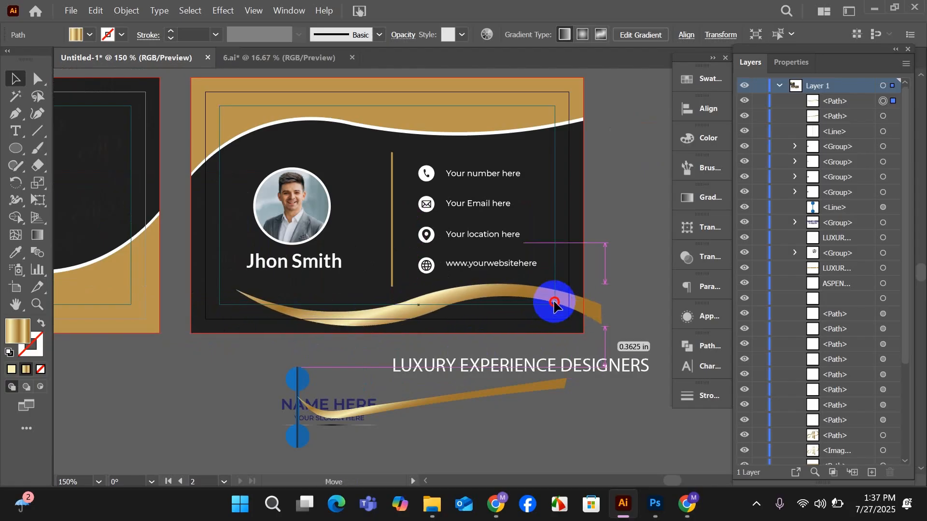
drag(554, 303, 555, 303)
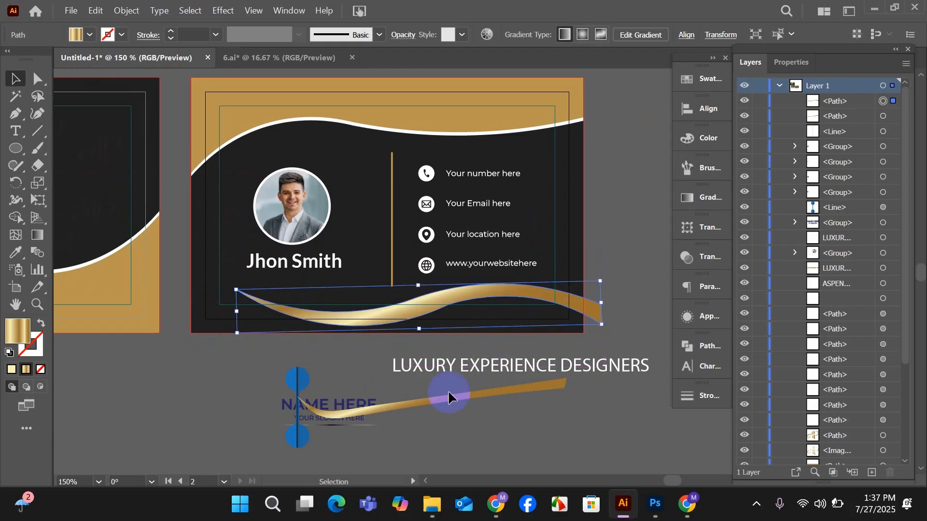
click(450, 389)
scroll(450, 389, down, 1)
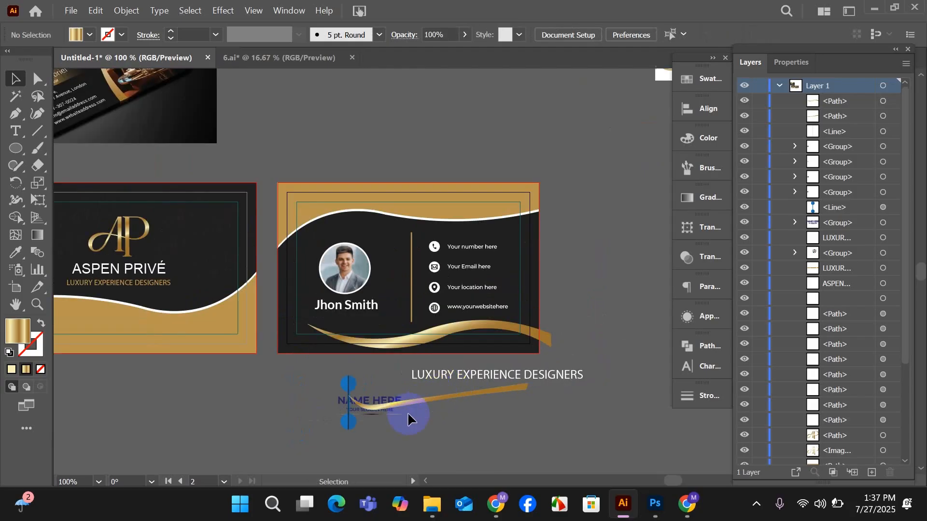
drag(410, 418, 483, 390)
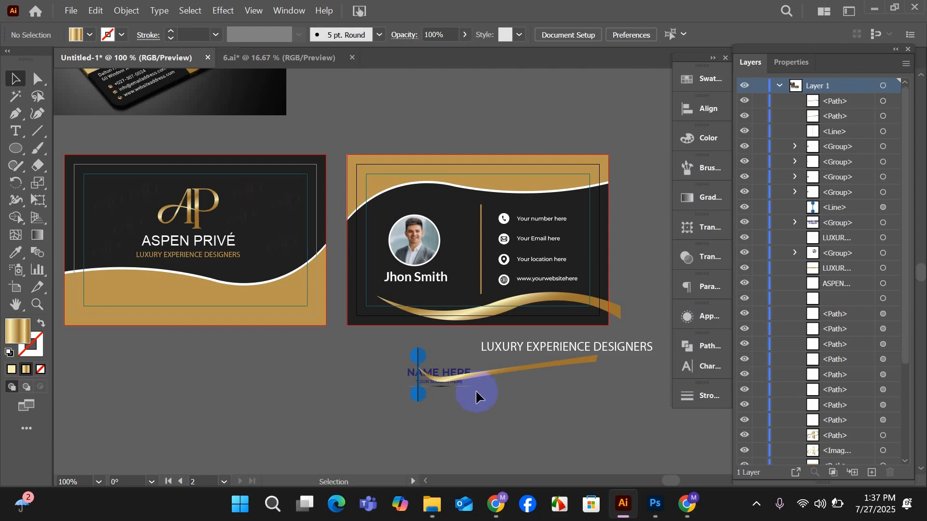
Move the gold ribbon from the back card to the front card, just above the white wave line.
drag(517, 315, 510, 275)
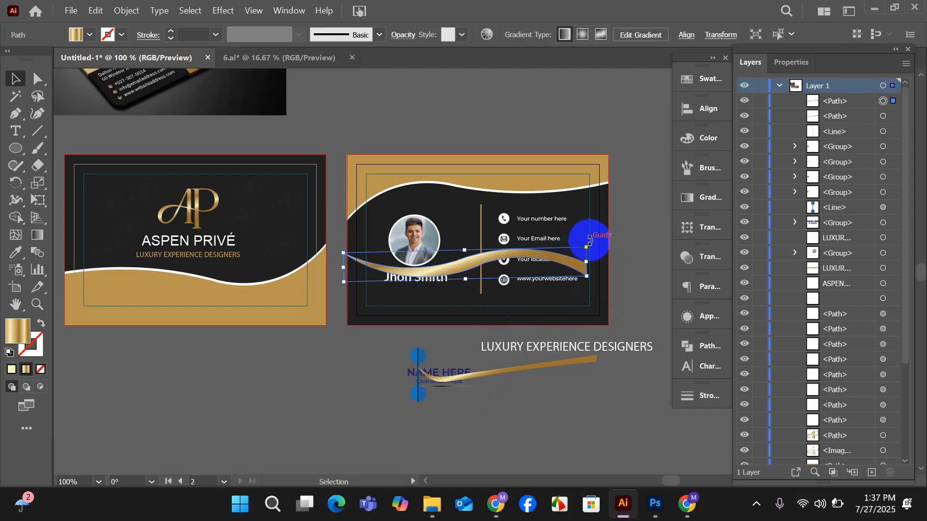
drag(534, 262, 327, 244)
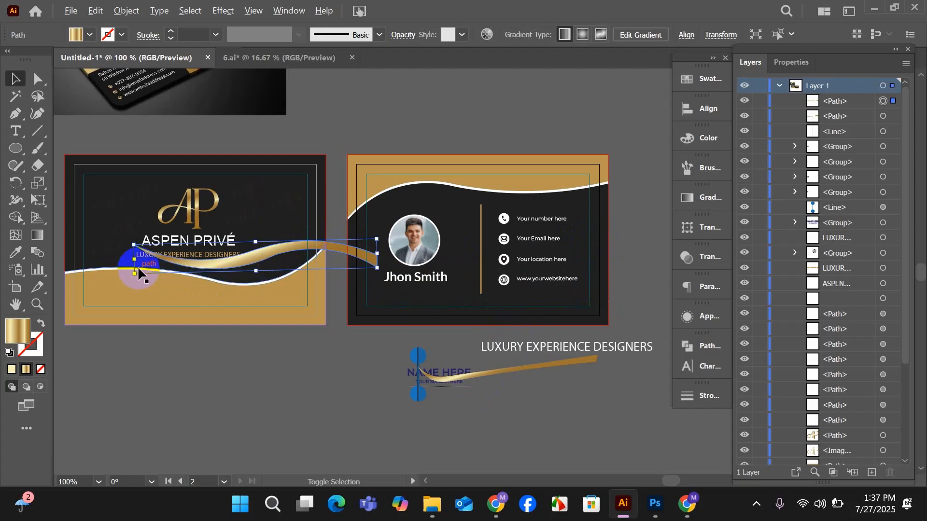
scroll(140, 270, up, 2)
drag(336, 432, 480, 430)
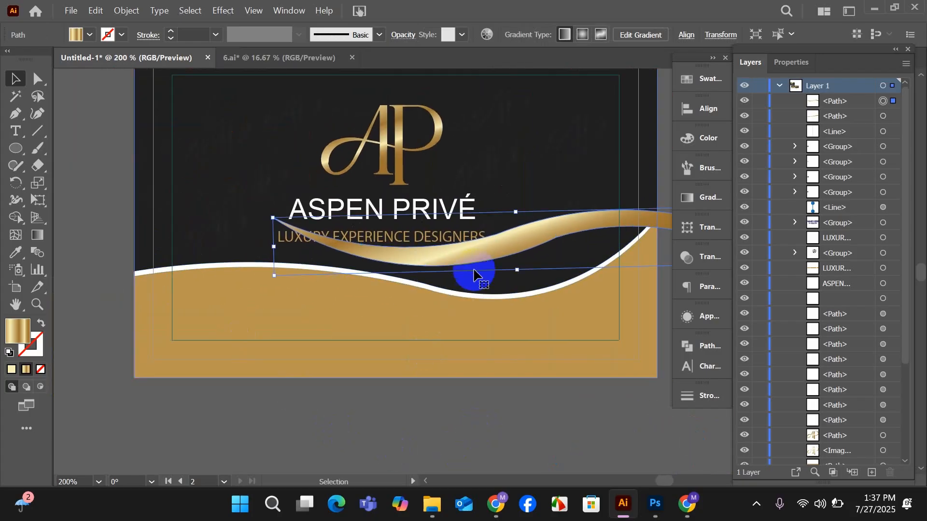
drag(478, 252, 433, 256)
scroll(290, 436, right, 4)
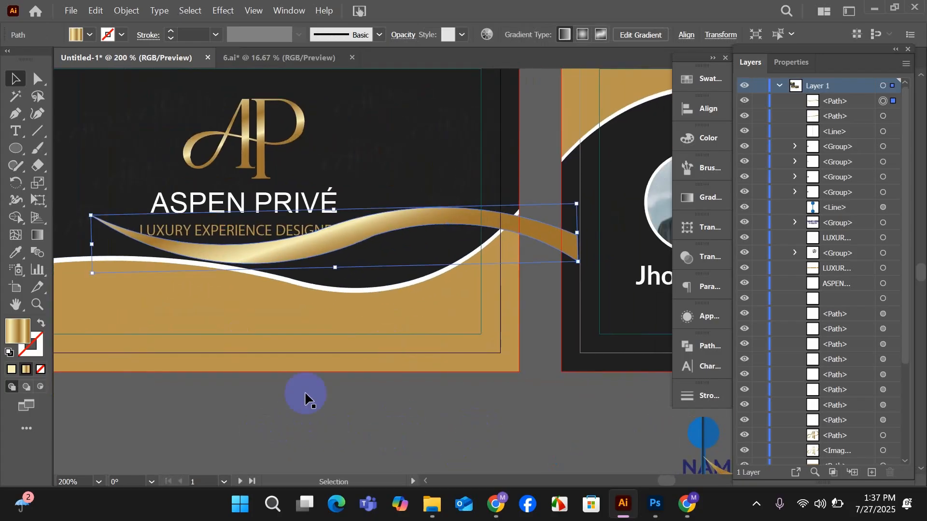
Tilt the ribbon upward and place it along the front card's white wave, with its blunt end past the card's right edge.
drag(436, 224, 513, 207)
drag(641, 259, 628, 215)
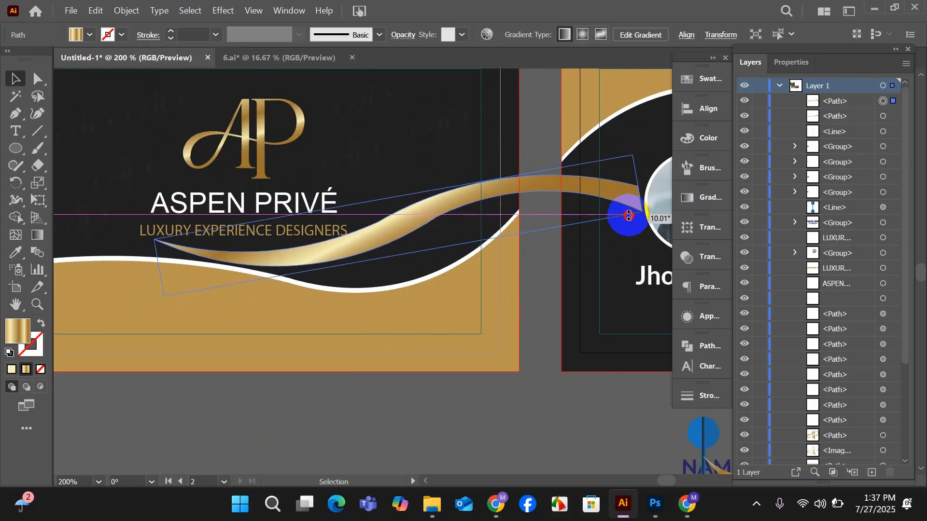
drag(447, 201, 515, 205)
scroll(345, 290, down, 1)
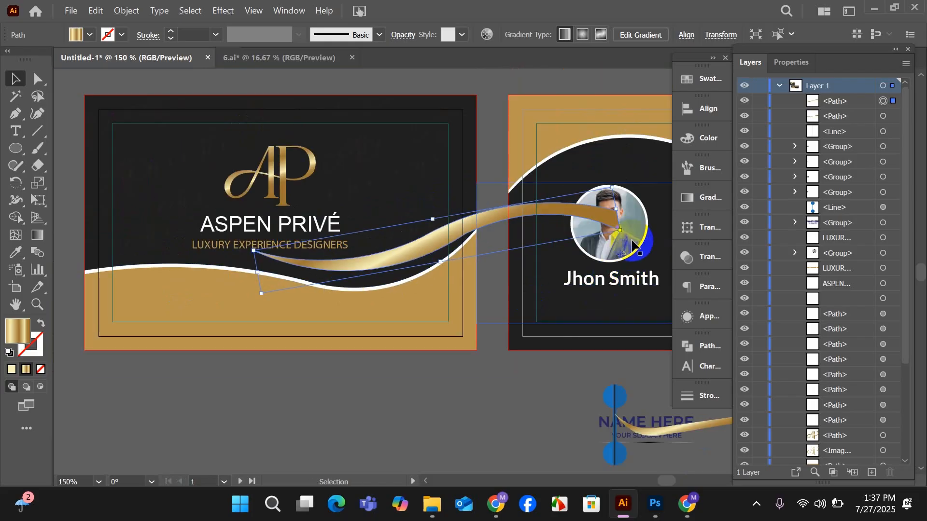
drag(633, 243, 622, 216)
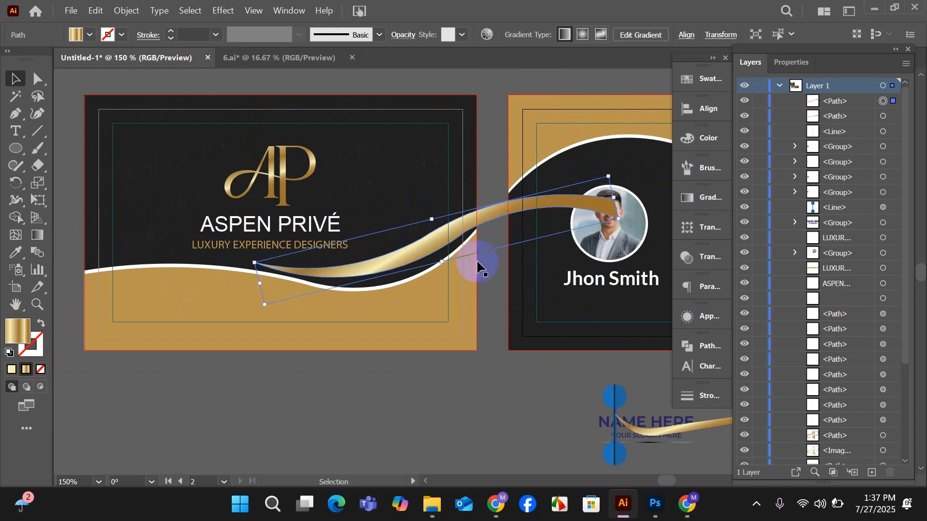
drag(414, 261, 425, 268)
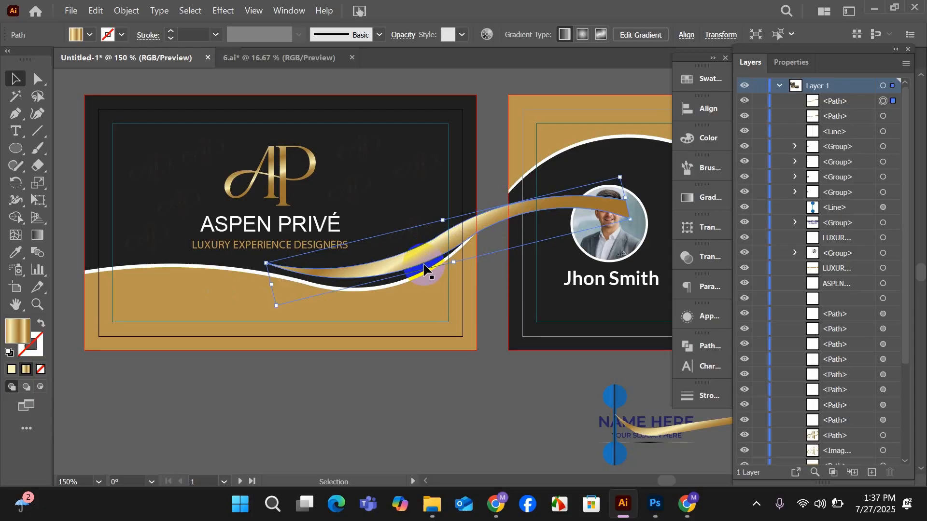
click(390, 375)
scroll(390, 374, down, 1)
drag(422, 410, 294, 363)
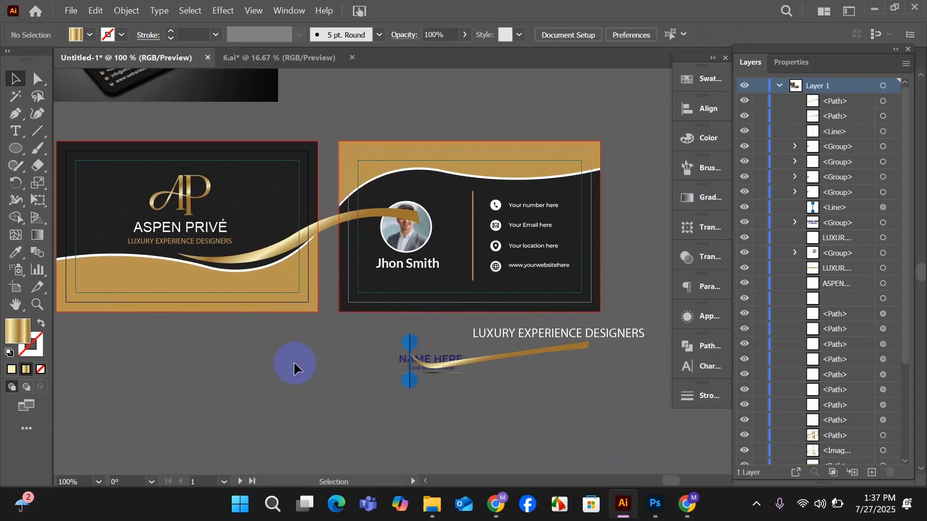
Duplicate the front card's ribbon onto the back card and rotate the copy half a turn so its pointed tip faces right.
drag(328, 236, 464, 220)
scroll(471, 247, up, 1)
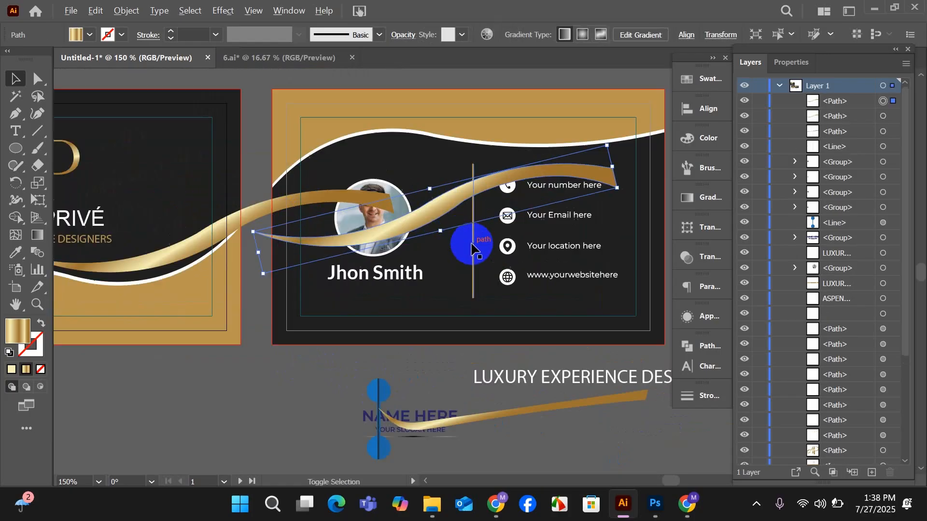
scroll(471, 246, up, 2)
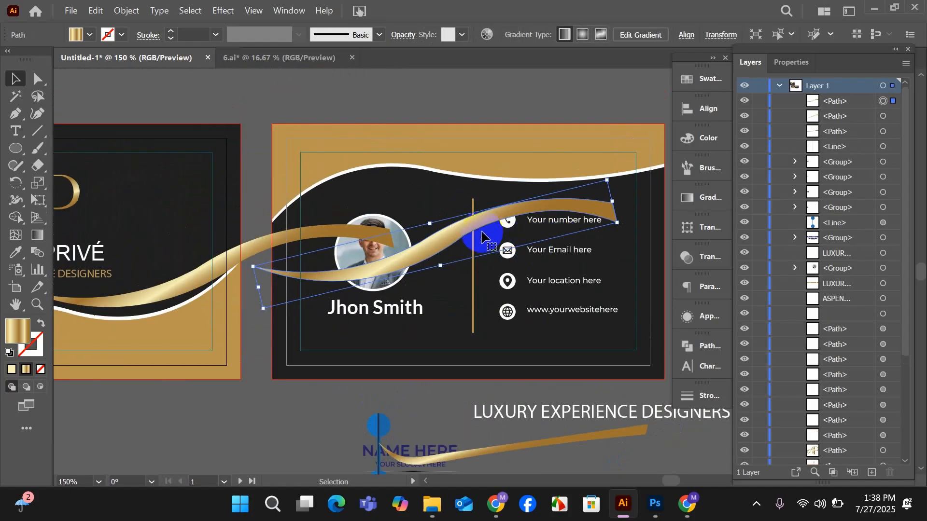
drag(441, 231, 405, 246)
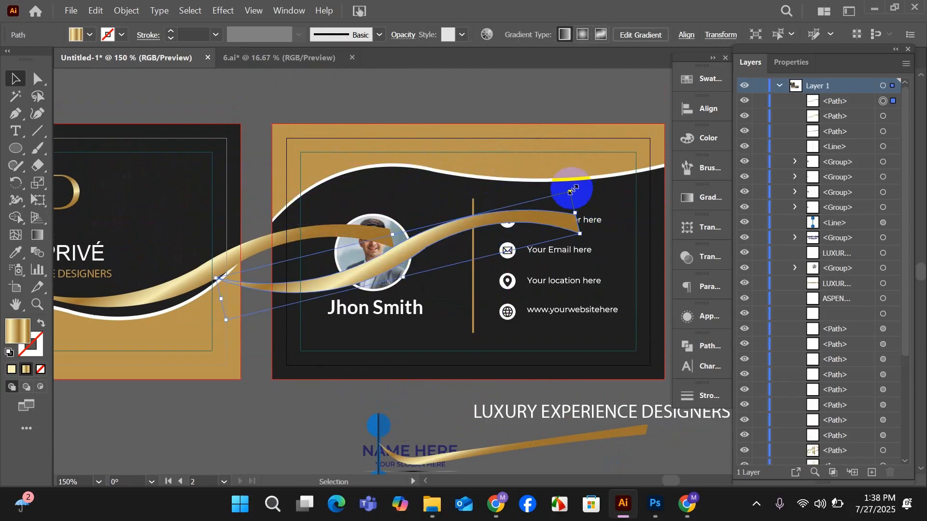
drag(575, 186, 272, 302)
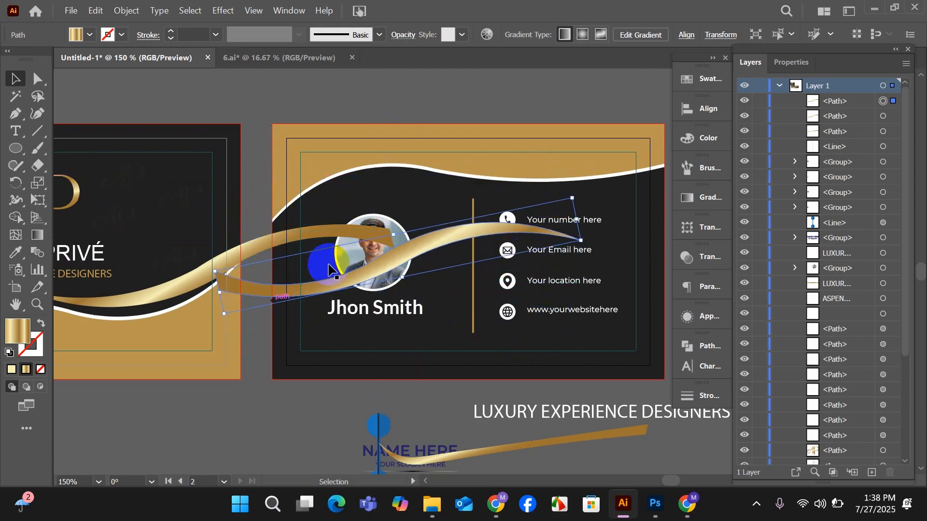
Position the copied ribbon beneath the back card's upper white wave, overhanging the left edge, and rotate it slightly clockwise.
drag(388, 263, 294, 219)
scroll(293, 219, down, 1)
scroll(377, 214, up, 1)
scroll(377, 220, up, 1)
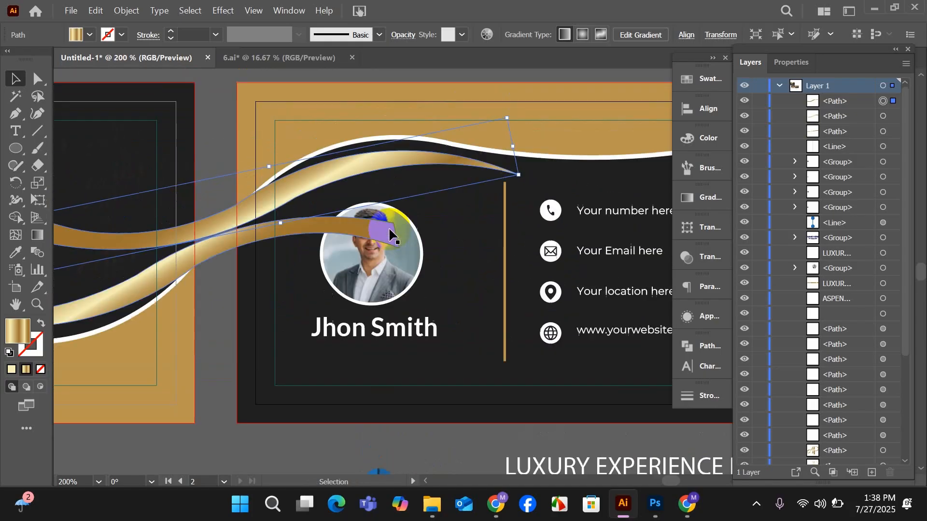
drag(522, 180, 526, 192)
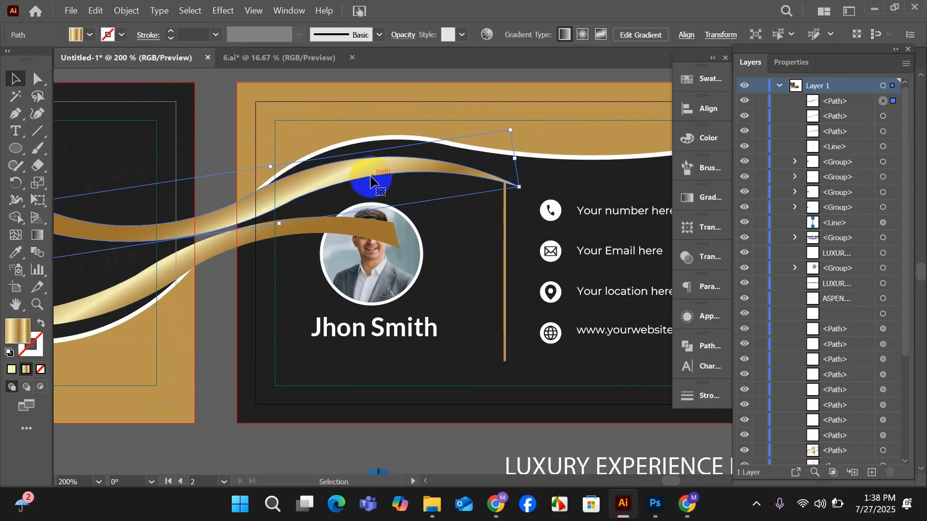
drag(360, 173, 363, 170)
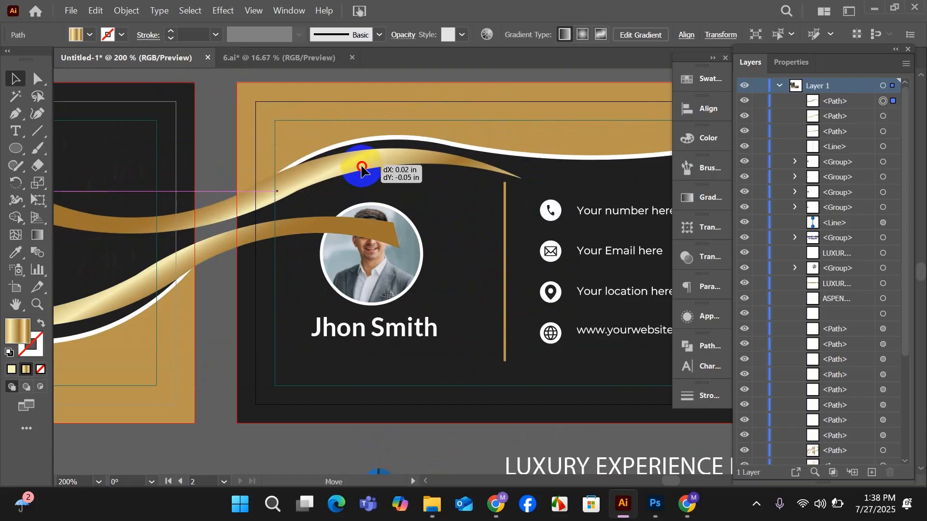
drag(361, 170, 362, 172)
scroll(364, 224, down, 1)
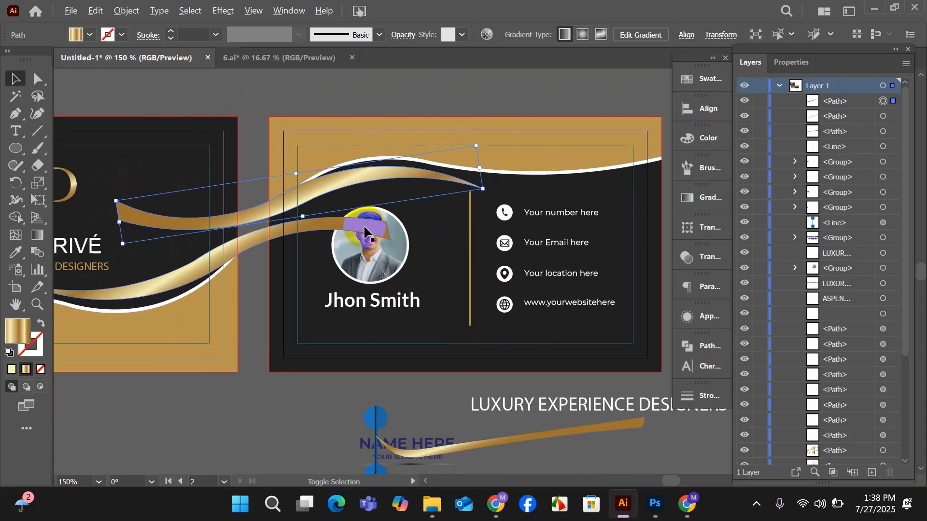
Enlarge the front card's gold ribbon very slightly from its blunt end and nudge it a little to the right along the white wave.
click(311, 392)
drag(311, 392, 444, 415)
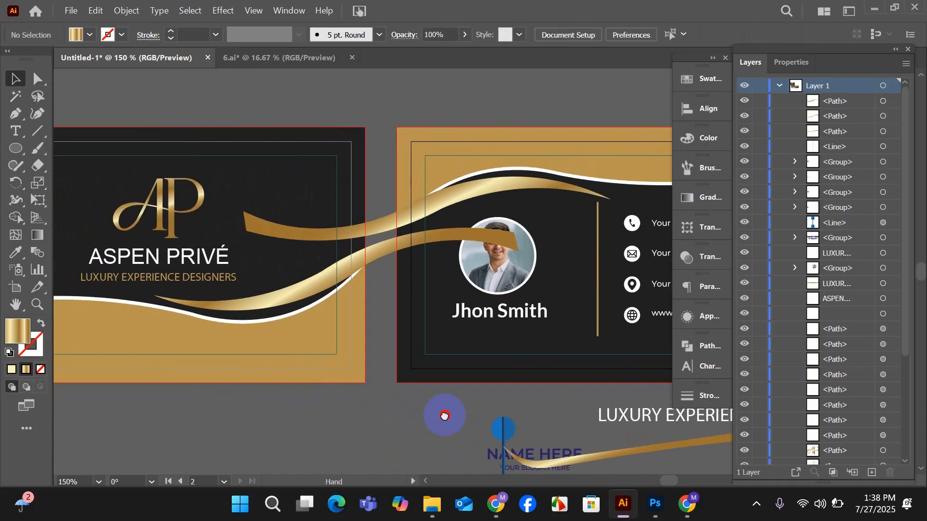
click(317, 282)
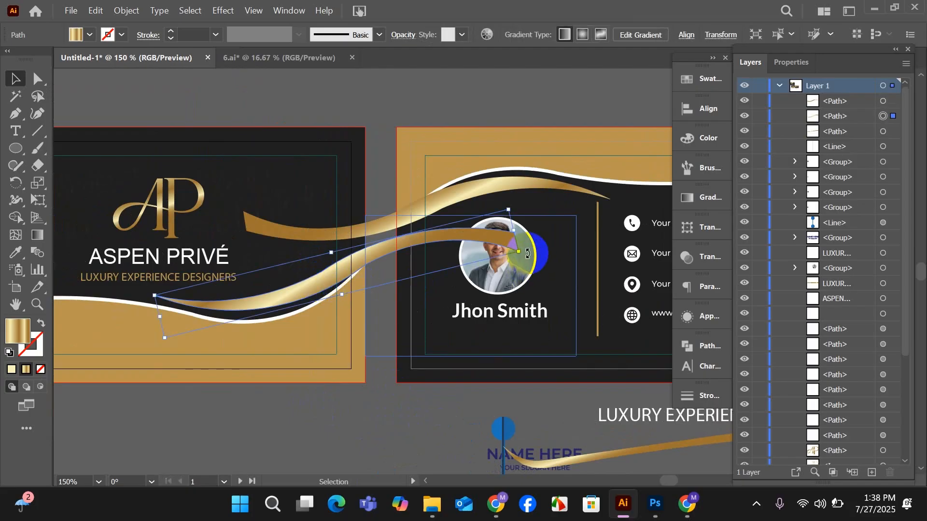
drag(521, 253, 523, 254)
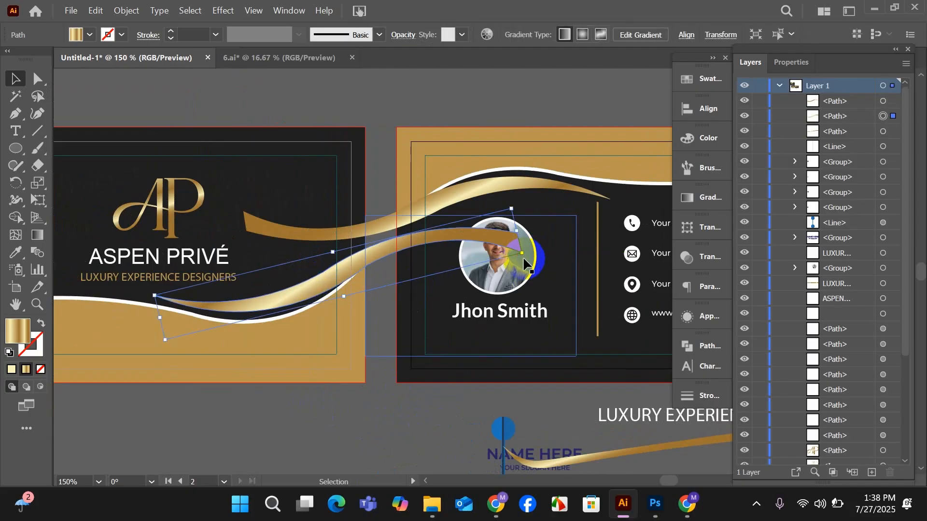
click(388, 418)
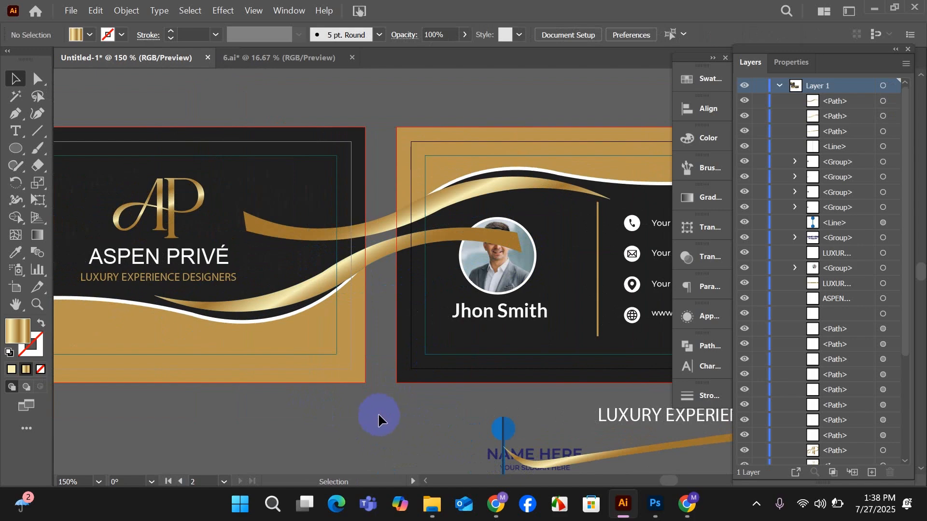
drag(289, 305, 291, 303)
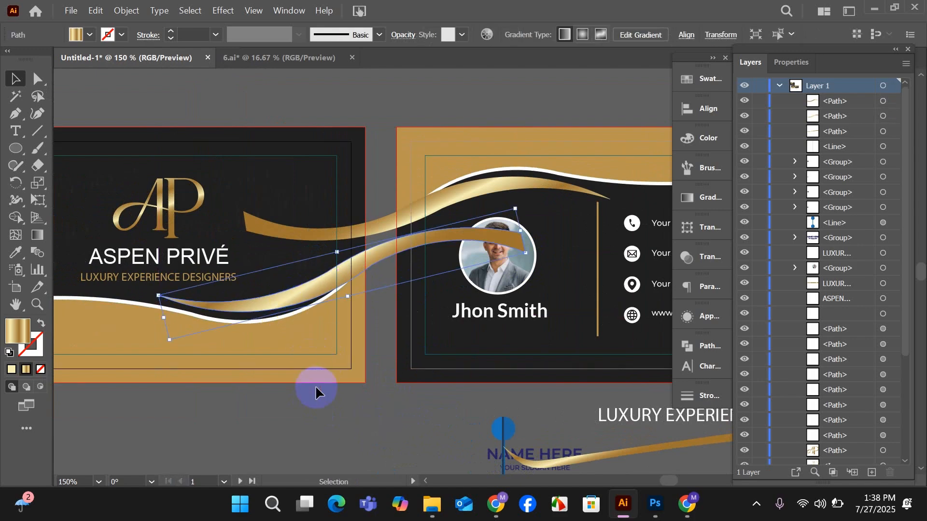
Select the artwork of both cards together with the overhanging ribbons and activate the Shape Builder tool.
scroll(314, 386, down, 2)
drag(126, 272, 556, 417)
scroll(525, 398, down, 2)
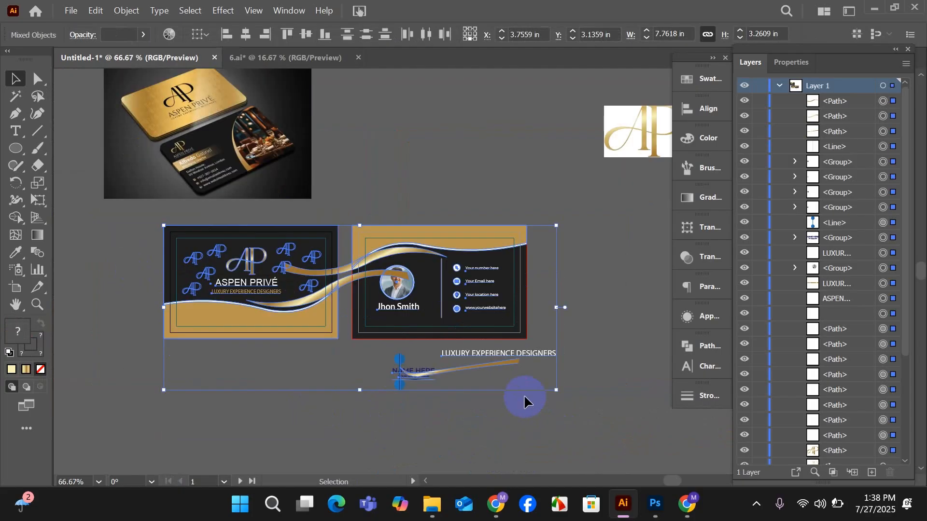
click(15, 217)
scroll(361, 316, up, 3)
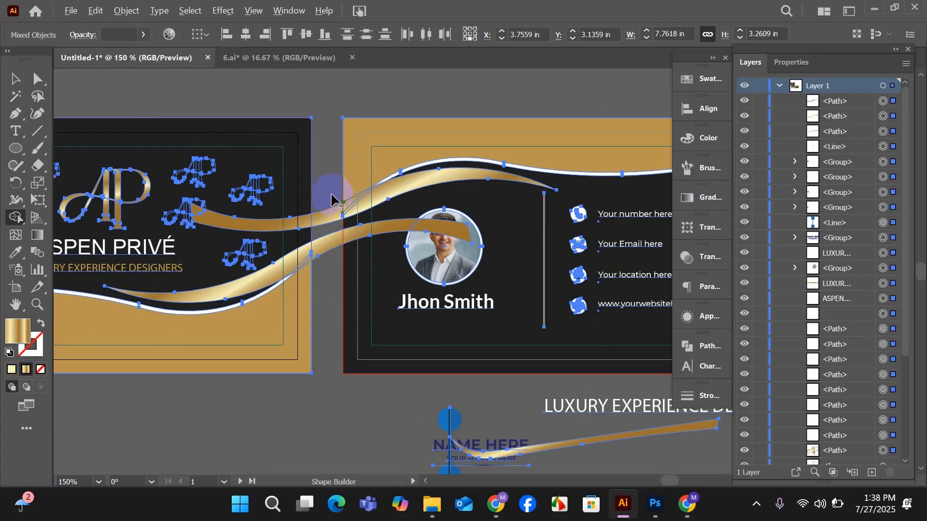
Try to cut both gold ribbons in the gap between the two cards with Shape Builder, then undo the cuts.
drag(332, 195, 348, 264)
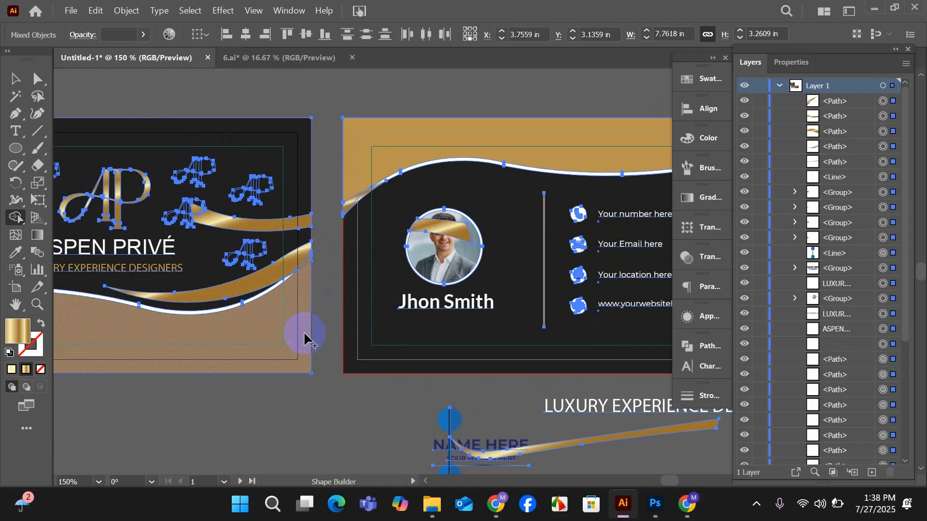
key(ctrl+z)
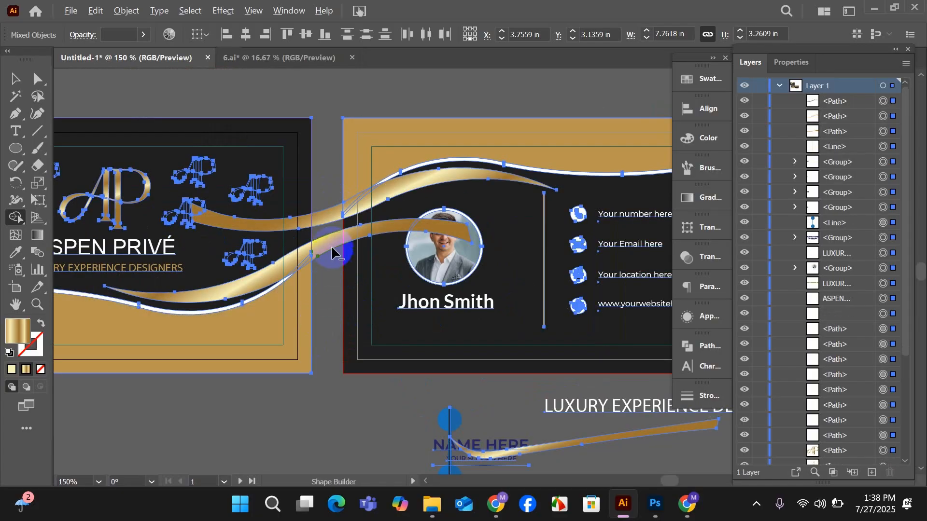
drag(322, 196, 332, 265)
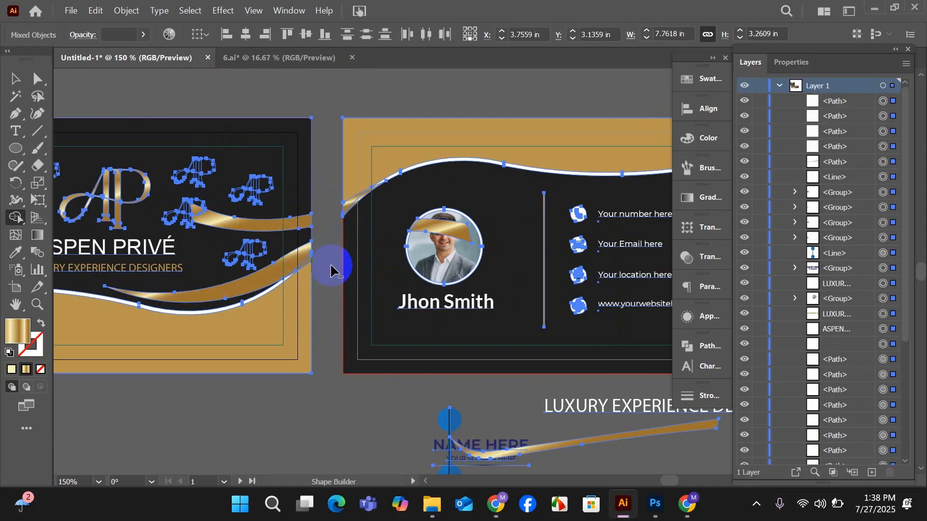
click(16, 78)
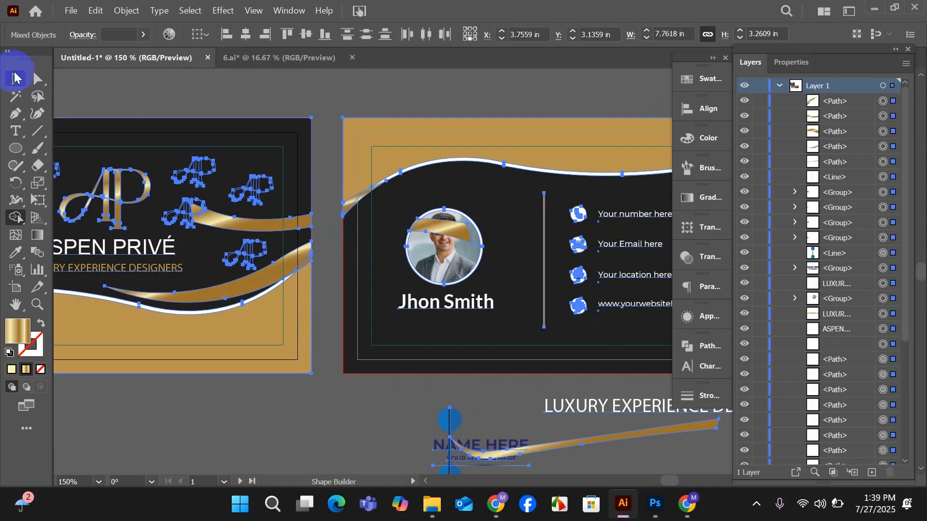
key(ctrl+z)
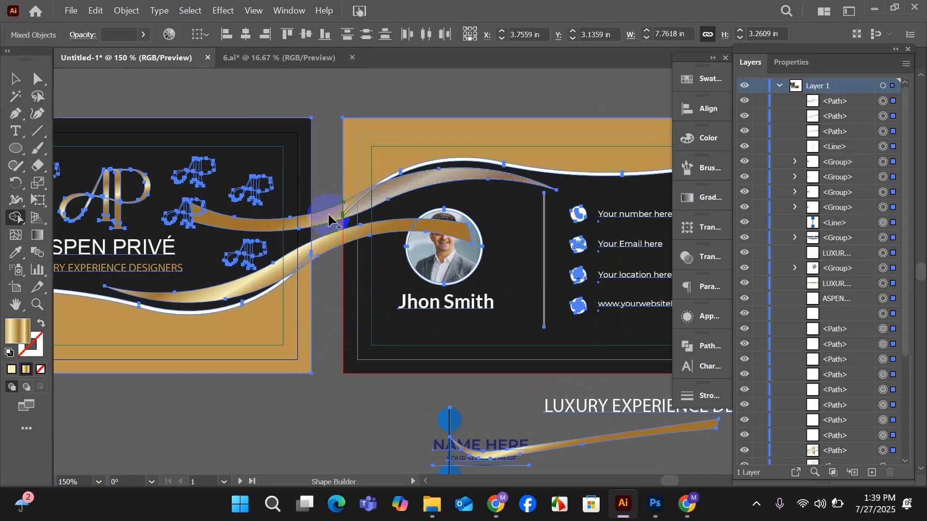
Remove only the front card ribbon's section in the gap between the cards with Shape Builder, and deselect the artwork.
click(327, 226)
alt+click(329, 249)
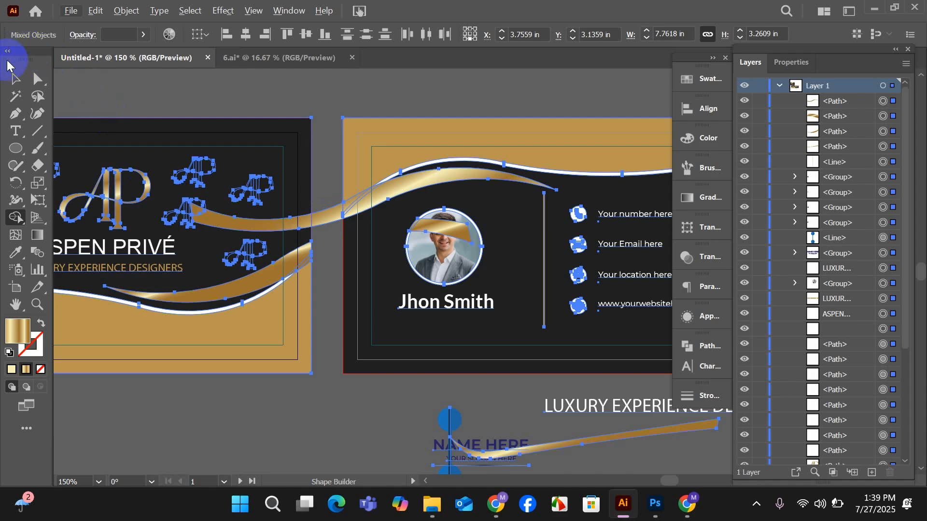
click(16, 80)
click(190, 115)
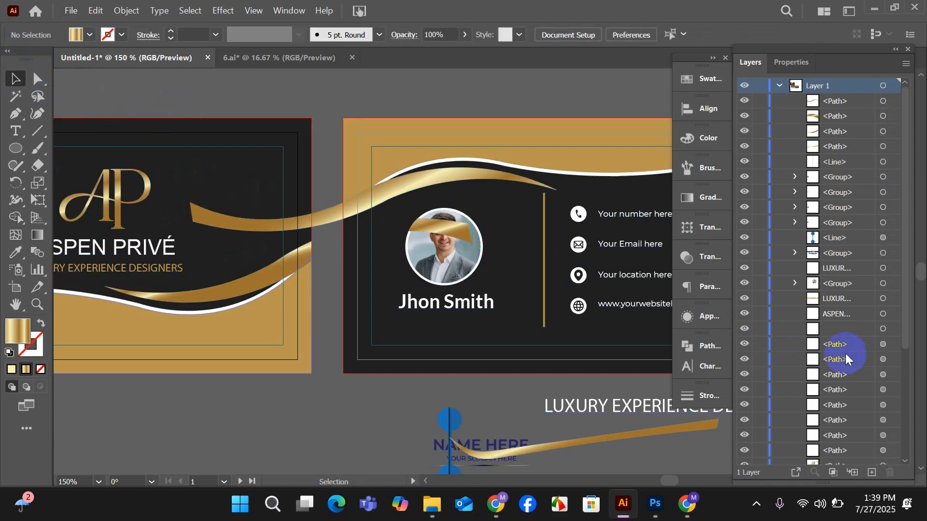
Unlock the locked dark card background path in the layer list.
scroll(845, 352, down, 5)
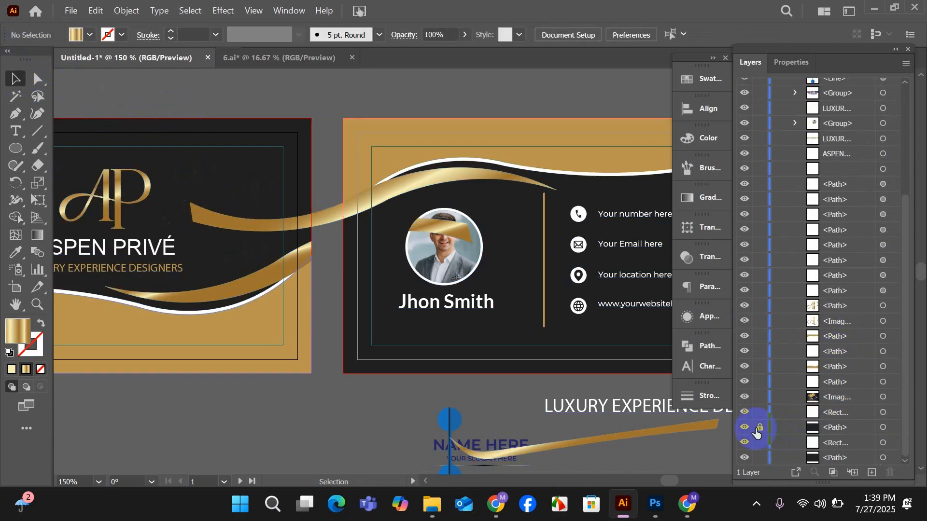
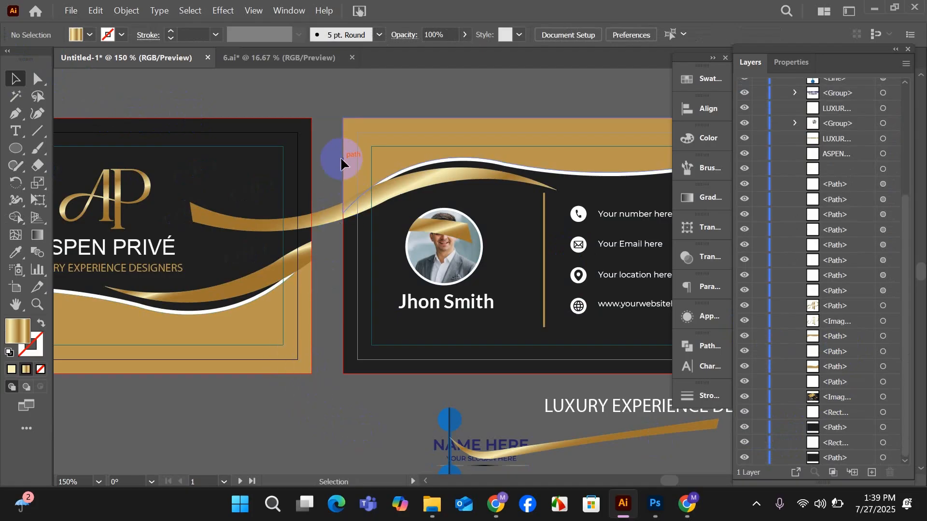
Select the artwork across both cards and remove the back card ribbon's section in the gap between them with Shape Builder.
drag(264, 97, 437, 333)
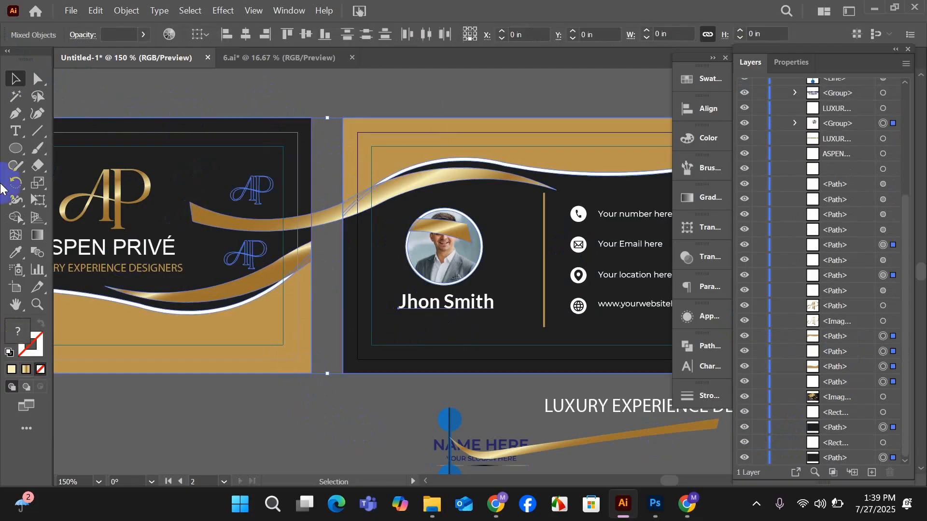
click(16, 218)
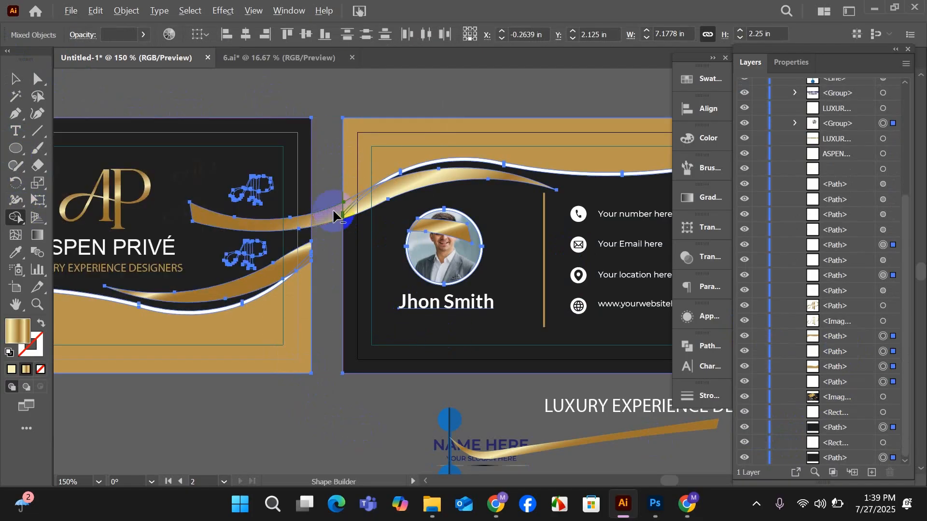
click(330, 233)
click(14, 78)
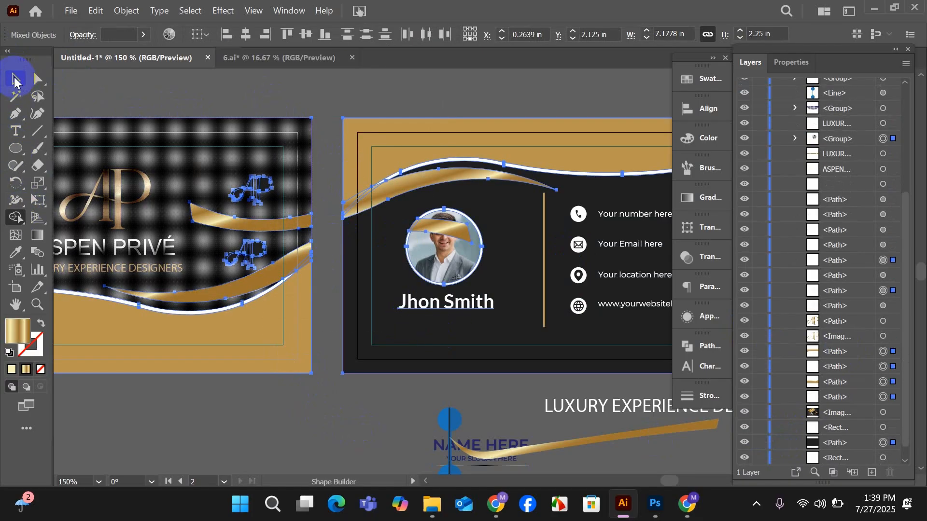
Delete the leftover piece of the back card's ribbon that lies on the front card.
click(230, 189)
click(223, 221)
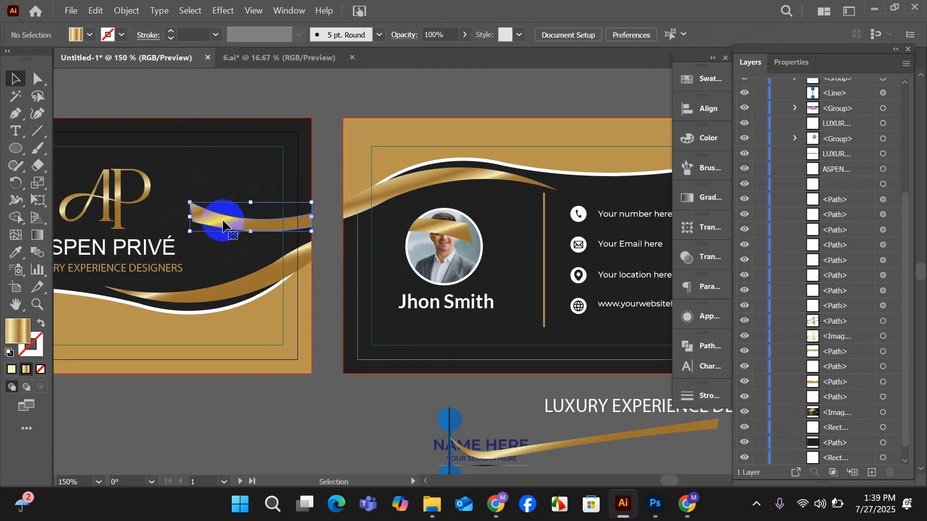
key(Delete)
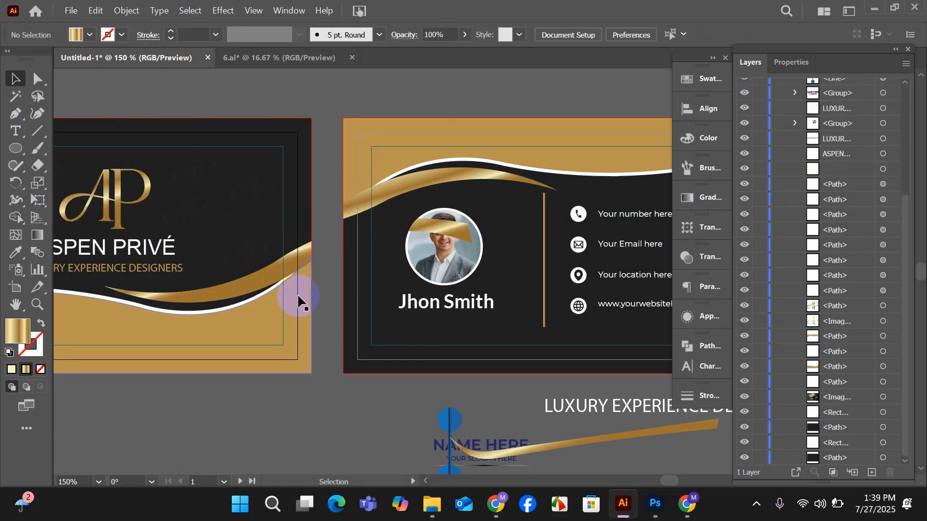
Move the front card's gold ribbon slightly down towards the white wave and deselect it.
scroll(353, 408, down, 1)
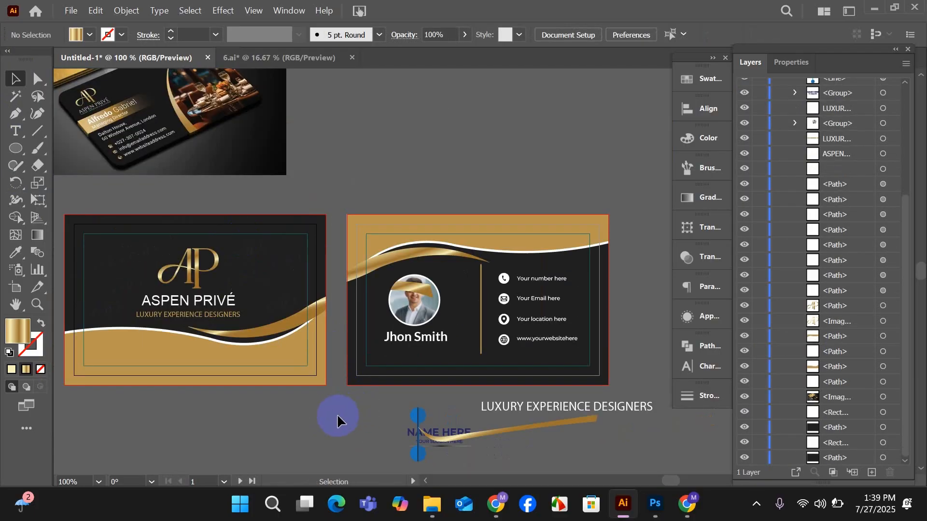
drag(336, 413, 389, 375)
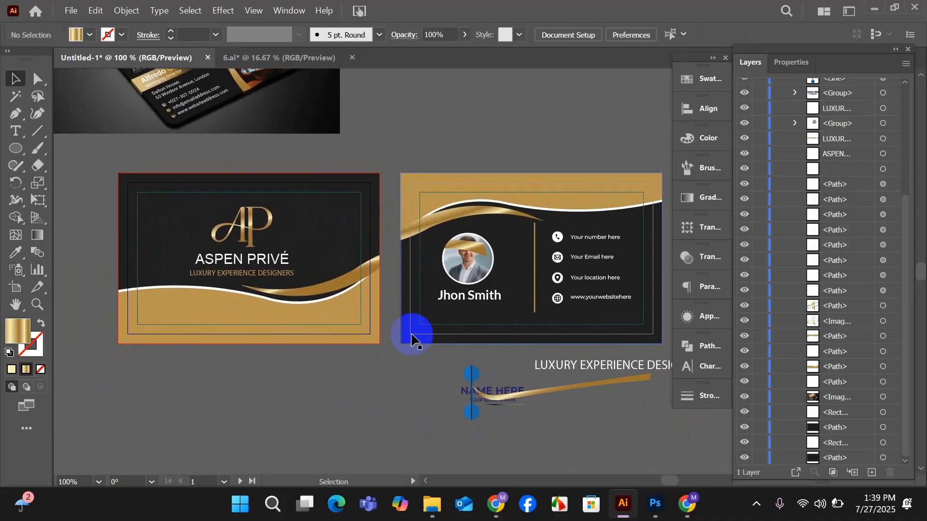
key(space)
drag(415, 413, 365, 428)
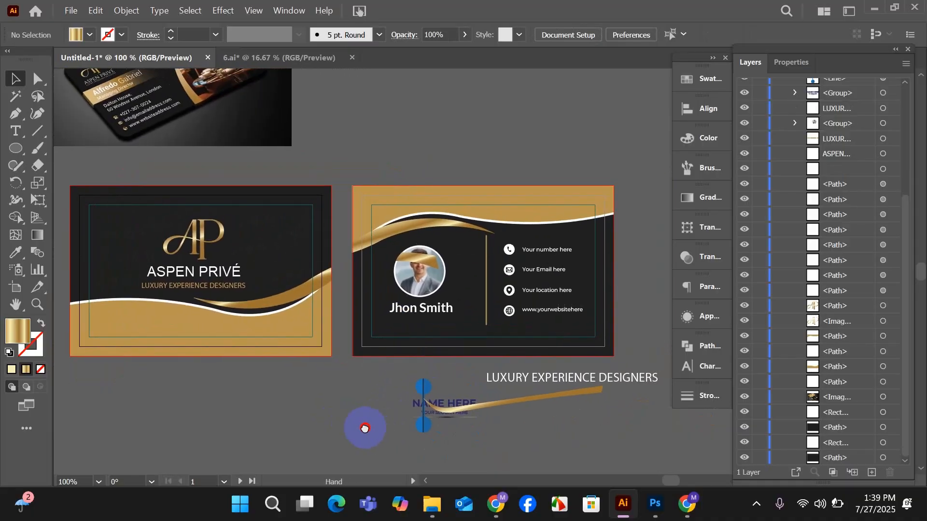
scroll(268, 339, up, 3)
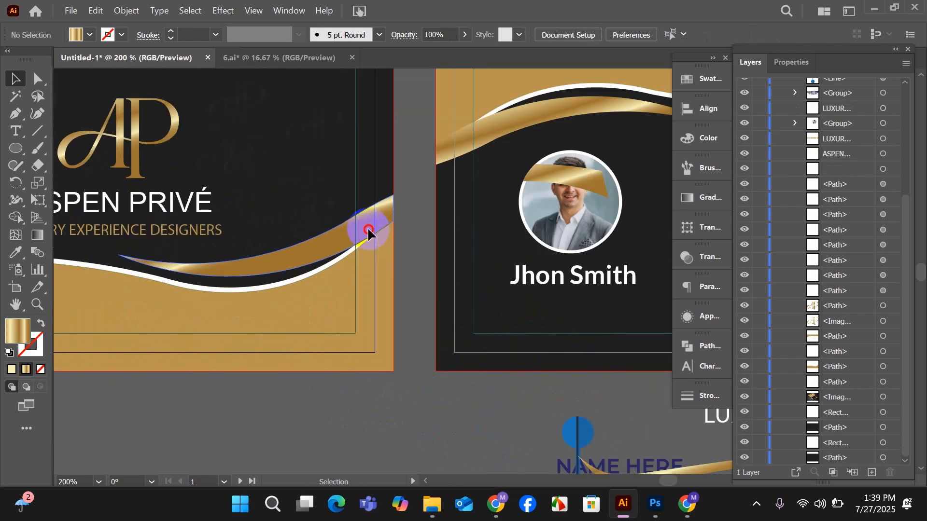
drag(367, 230, 368, 232)
click(424, 305)
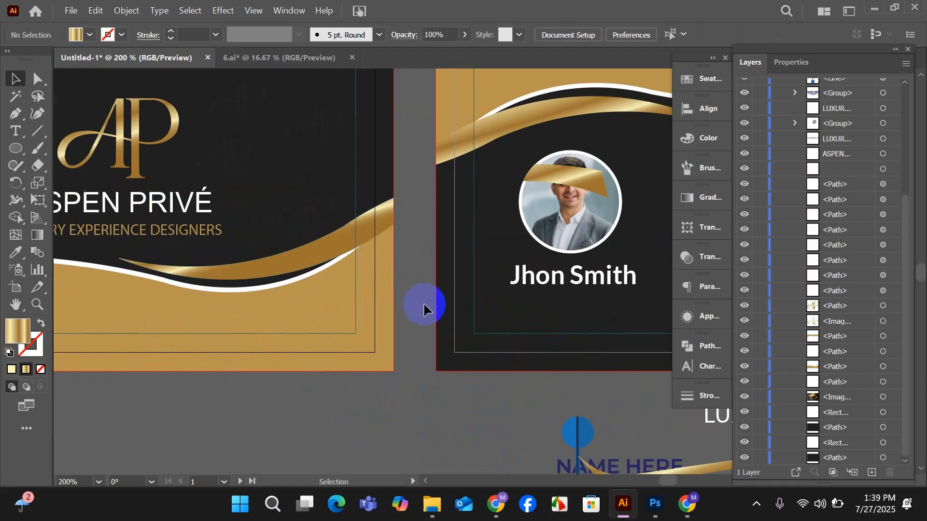
Ungroup the profile photo and name on the back card, and enlarge the name slightly, centred under the photo.
scroll(408, 305, down, 2)
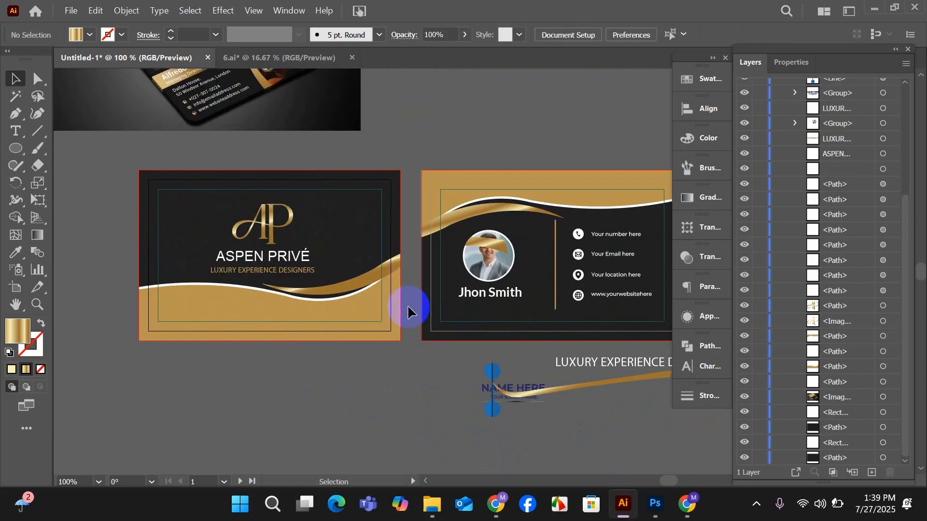
scroll(407, 305, down, 2)
scroll(404, 360, down, 1)
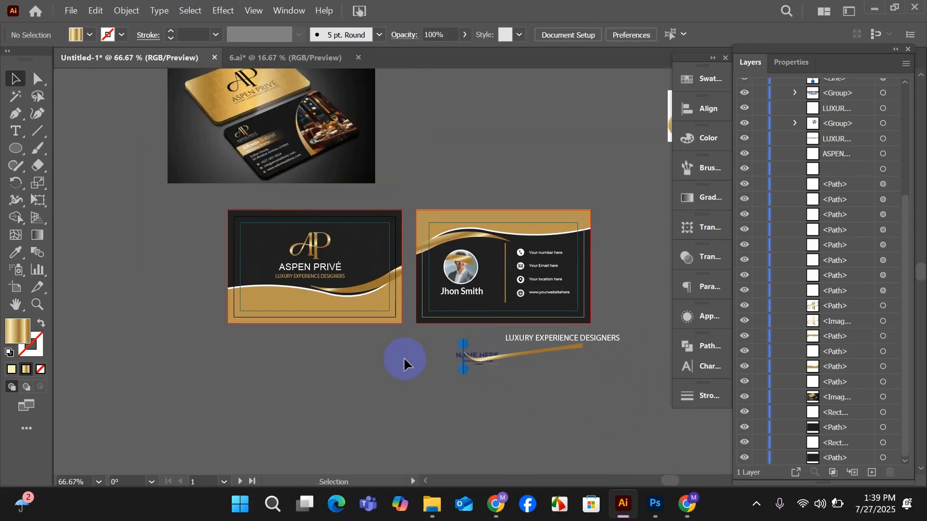
scroll(402, 361, down, 2)
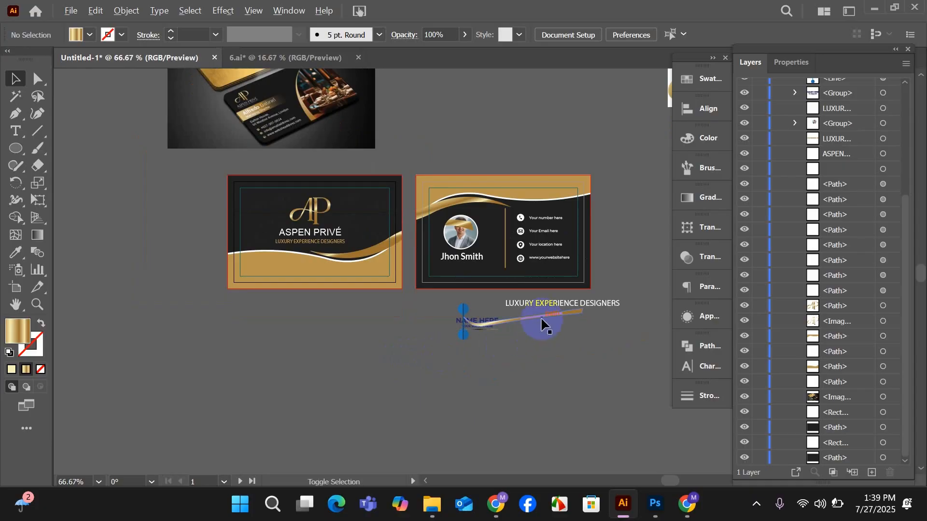
scroll(538, 314, up, 2)
scroll(347, 314, up, 1)
scroll(347, 314, up, 3)
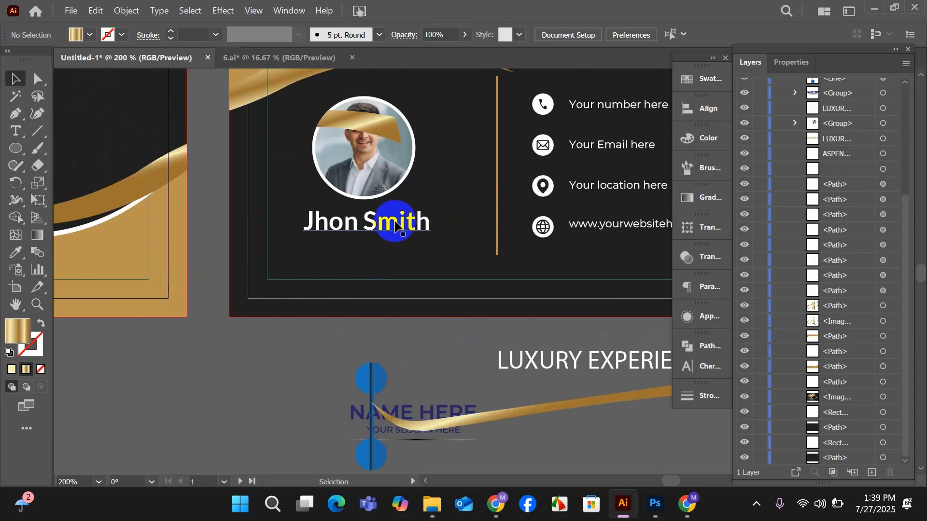
click(395, 226)
right_click(375, 239)
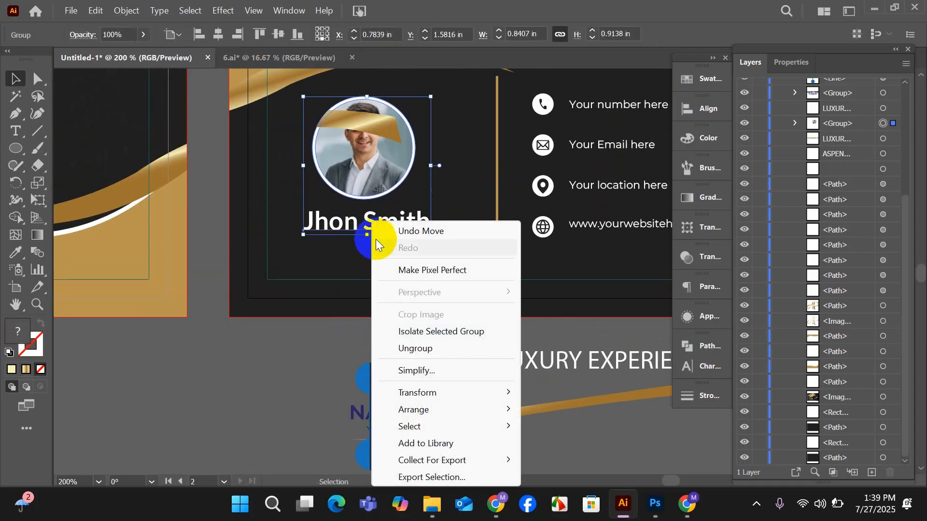
click(404, 348)
click(317, 352)
mouse_move(378, 231)
mouse_down()
mouse_move(364, 244)
mouse_move(371, 230)
mouse_up()
click(314, 342)
Delete the leftover template logo, blue line, spare gold ribbon and stray LUXURY EXPERIENCE DESIGNERS text below the cards.
scroll(309, 366, down, 2)
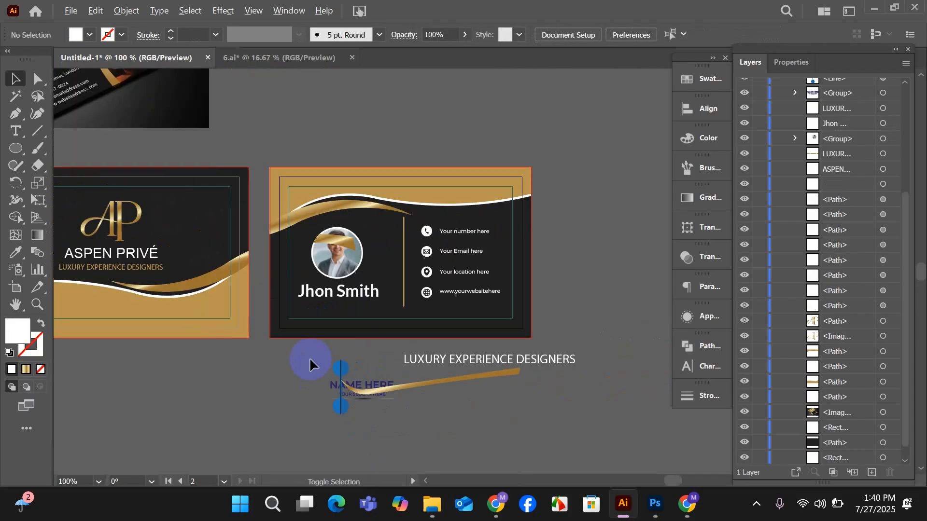
scroll(310, 359, down, 1)
drag(289, 404, 355, 381)
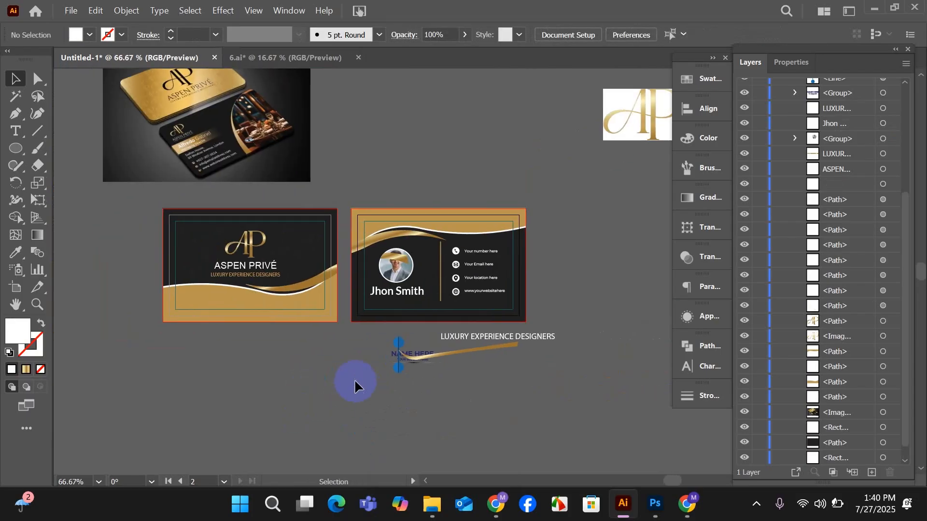
drag(572, 384, 572, 382)
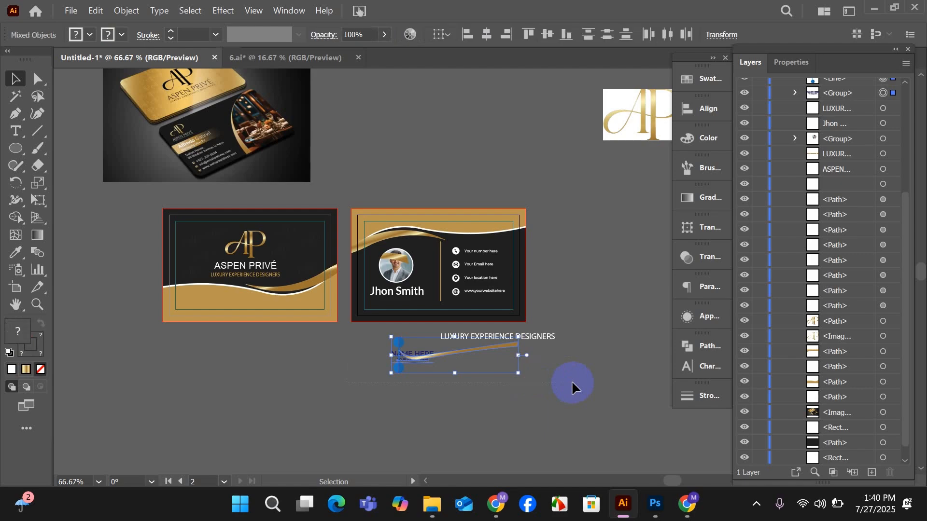
key(Delete)
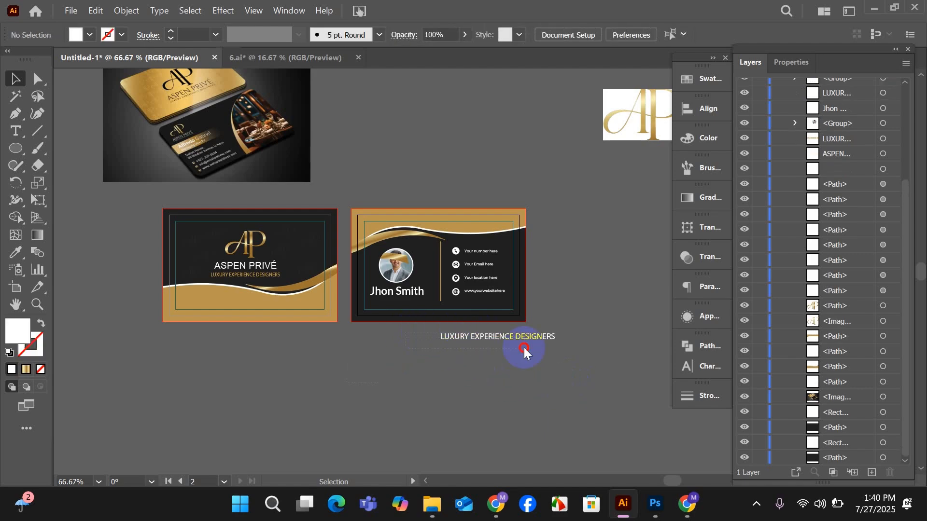
key(Delete)
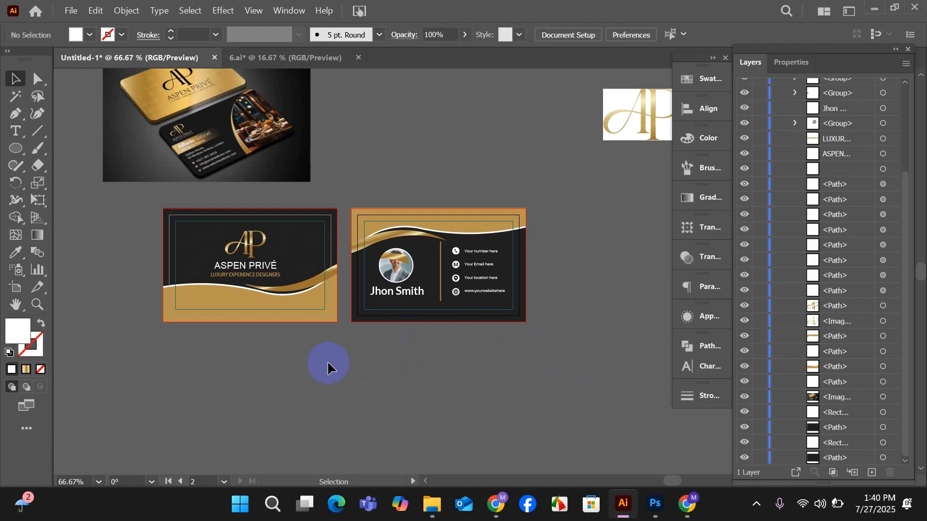
Delete the gold ribbon fragment covering the profile photo on the back card.
scroll(222, 313, up, 2)
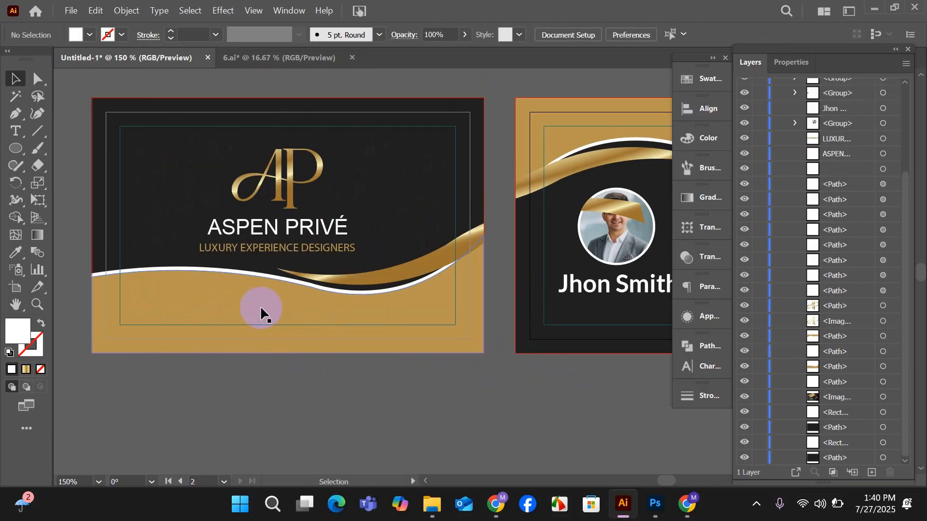
scroll(258, 310, up, 1)
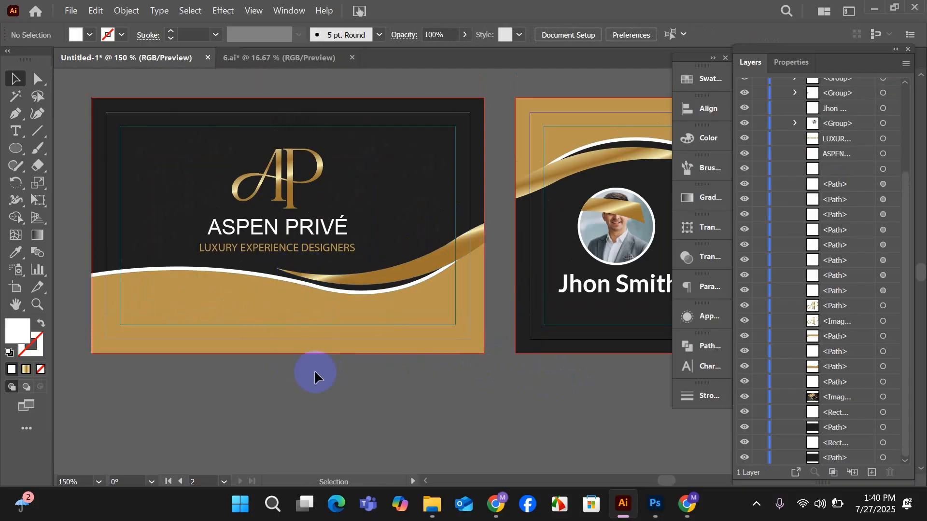
click(604, 207)
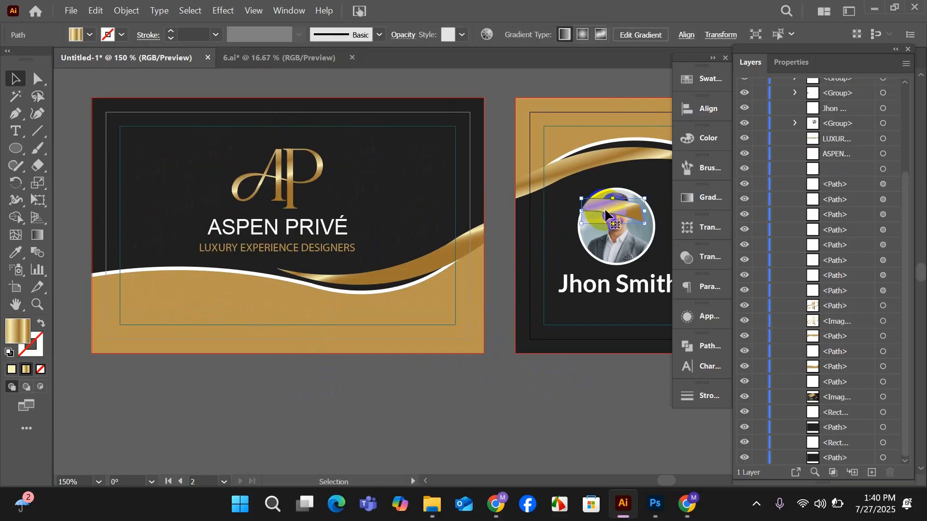
key(Delete)
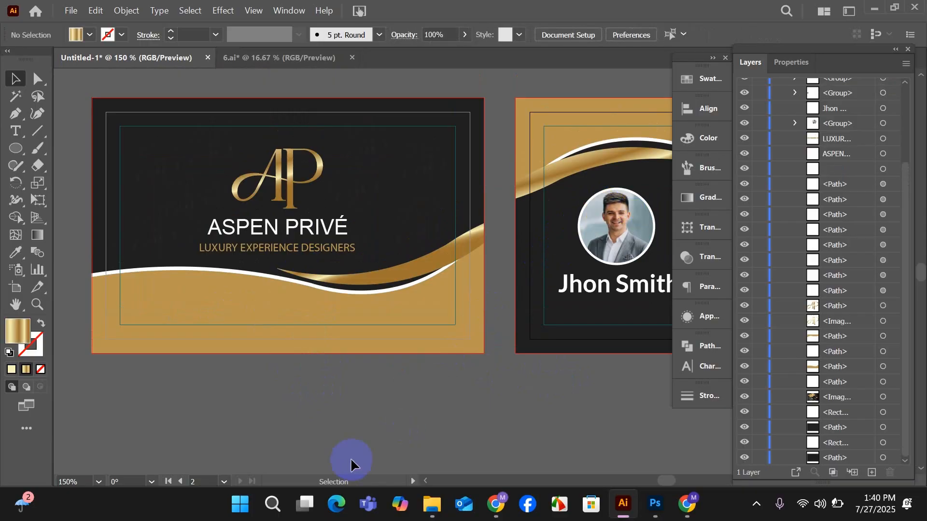
Try to delete the business card mockup image above the cards, then undo the deletion and deselect.
scroll(286, 375, down, 2)
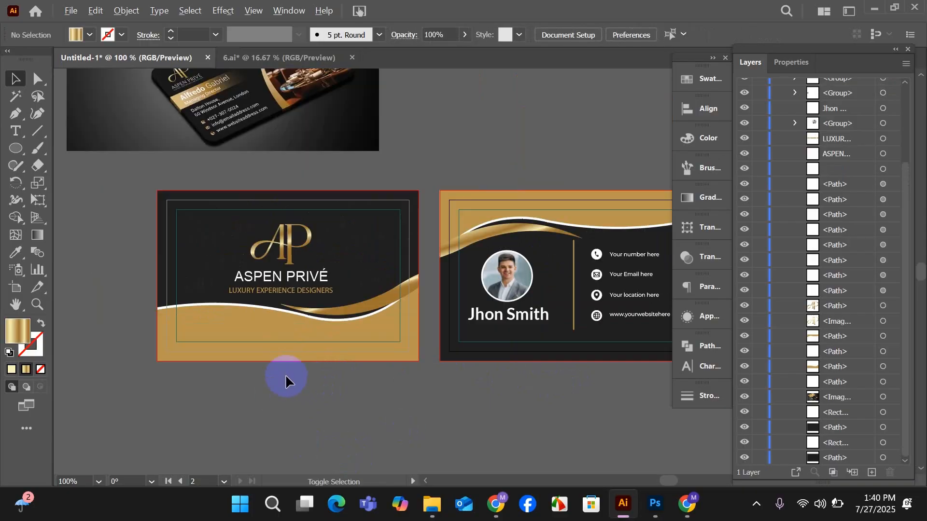
drag(358, 414, 336, 363)
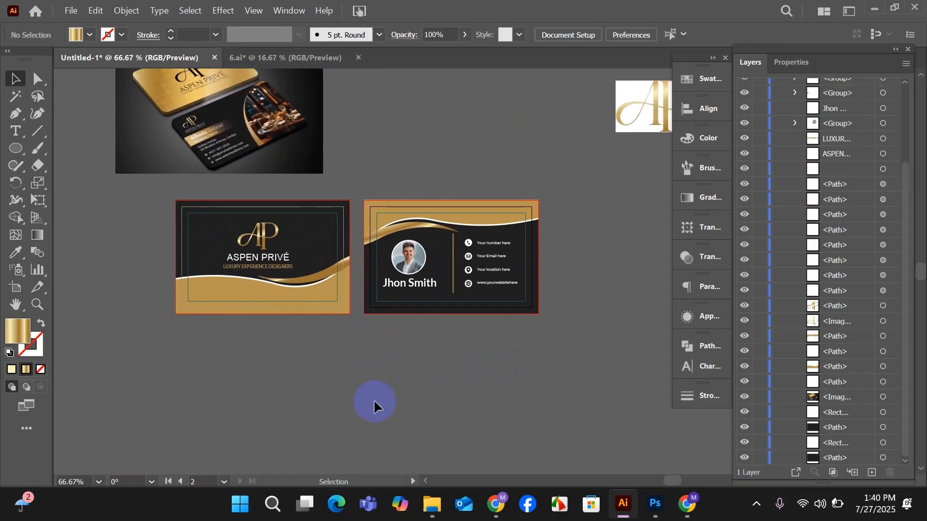
drag(374, 405, 386, 412)
click(258, 150)
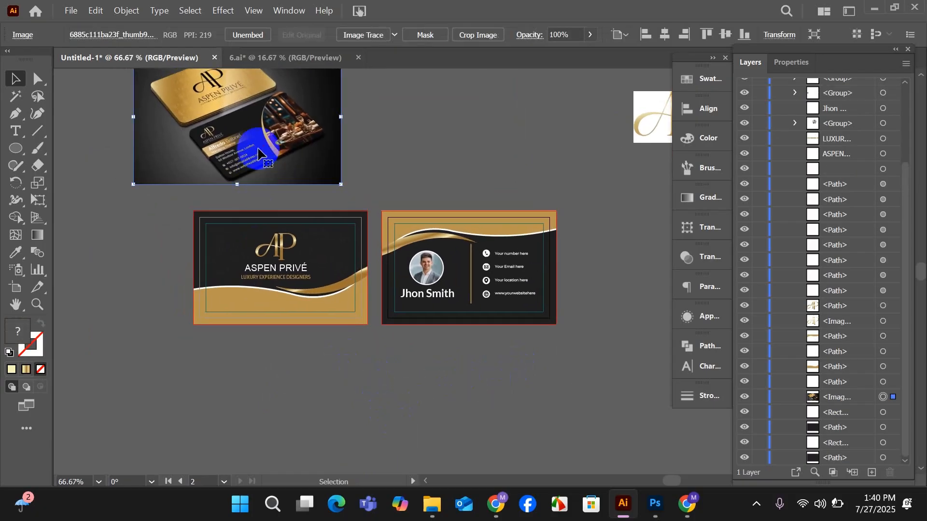
key(Delete)
click(642, 130)
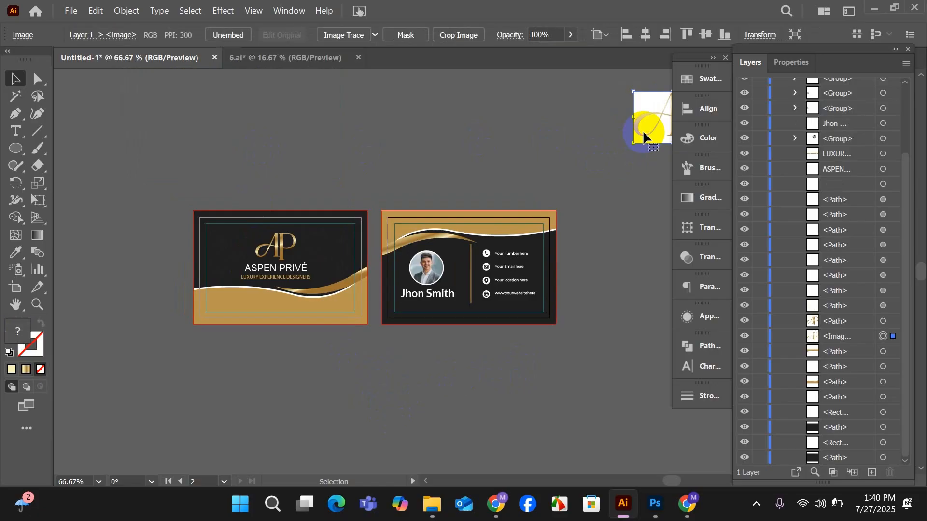
key(ctrl+z)
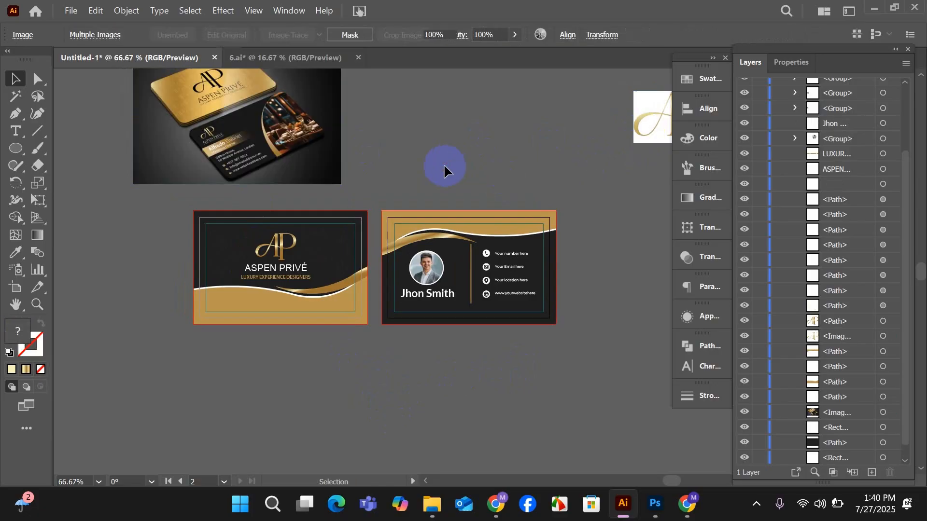
click(324, 220)
Delete the AP logo reference image and the business card mockup image above the cards.
scroll(325, 220, up, 1)
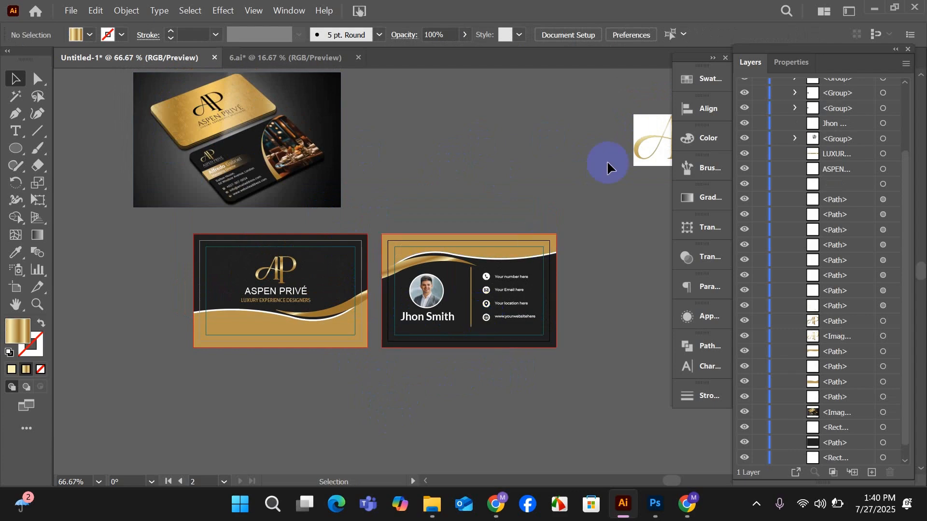
drag(642, 142, 541, 170)
key(Delete)
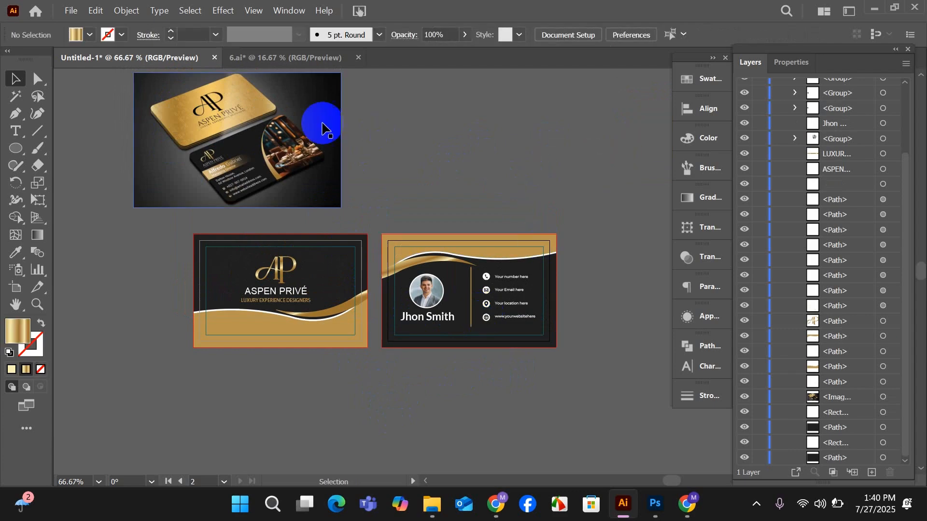
click(272, 145)
key(Delete)
Fill the front card's flat gold wave shape with the linear gold gradient.
scroll(358, 370, up, 2)
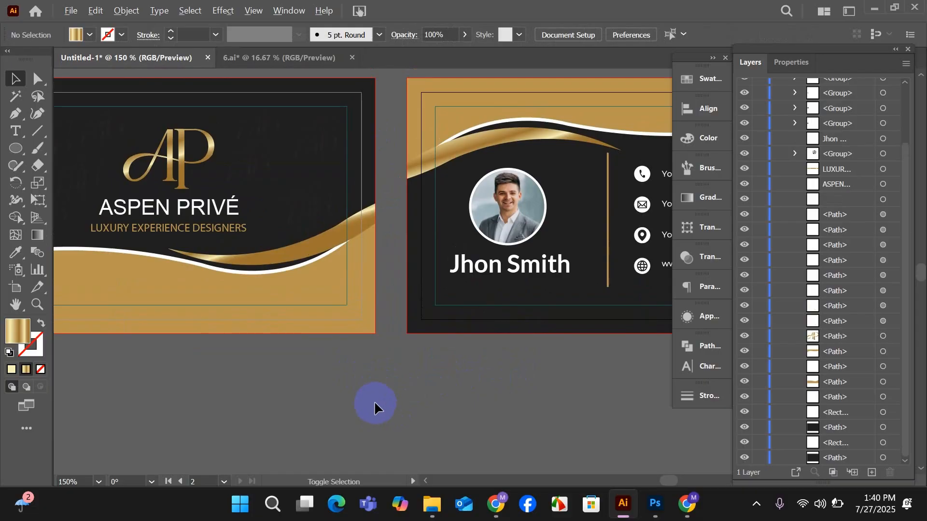
scroll(373, 399, down, 1)
click(259, 333)
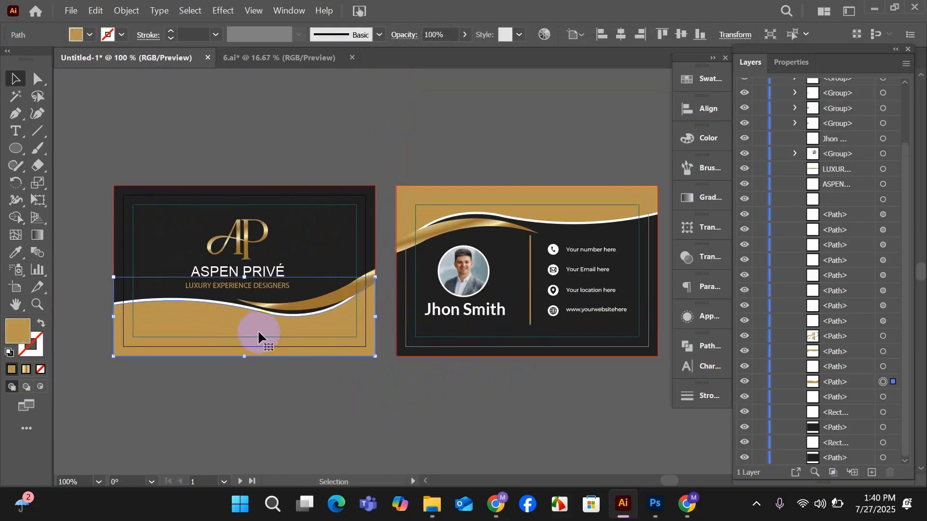
click(703, 198)
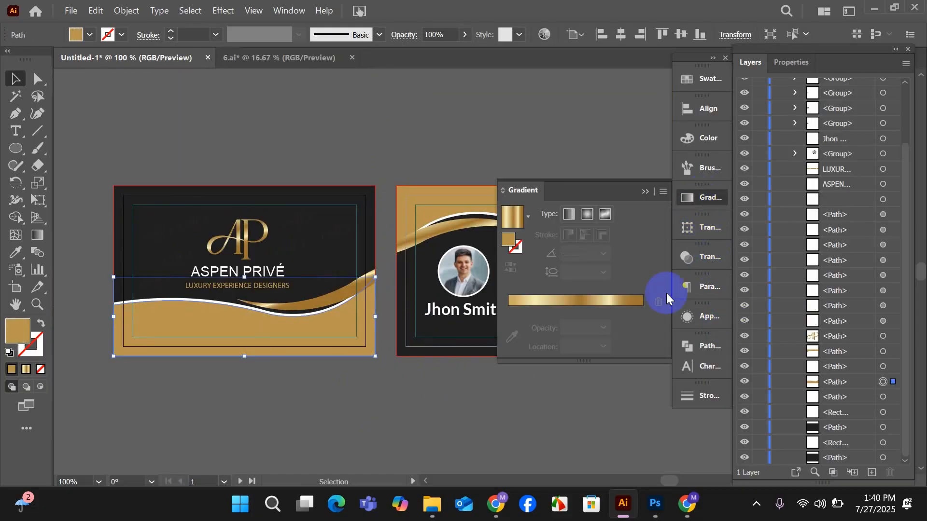
click(521, 303)
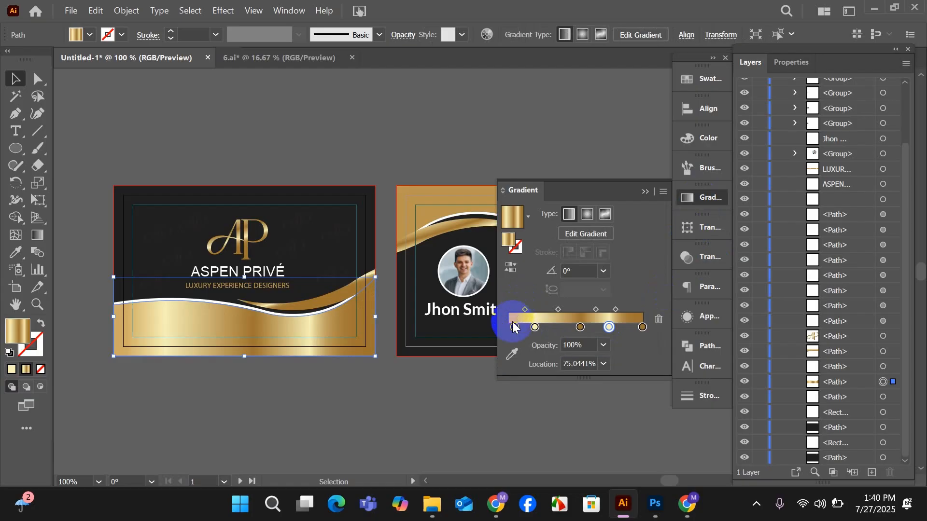
Remove the first pale yellow colour stop from the front card wave's linear gold gradient.
drag(418, 420, 356, 420)
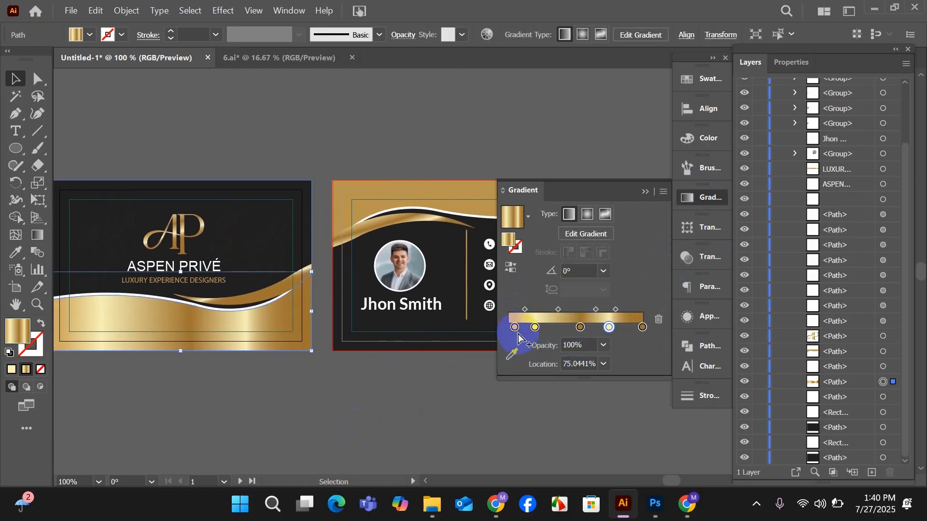
click(535, 327)
click(660, 319)
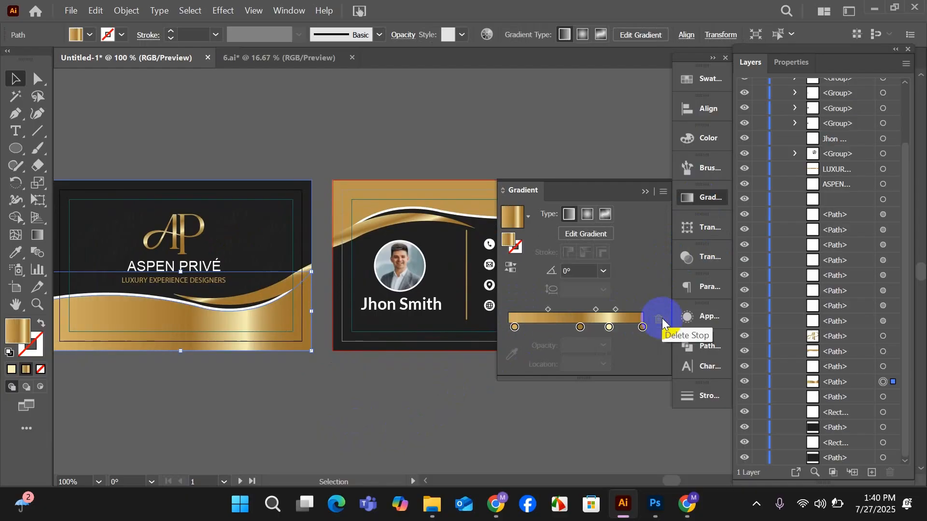
click(500, 418)
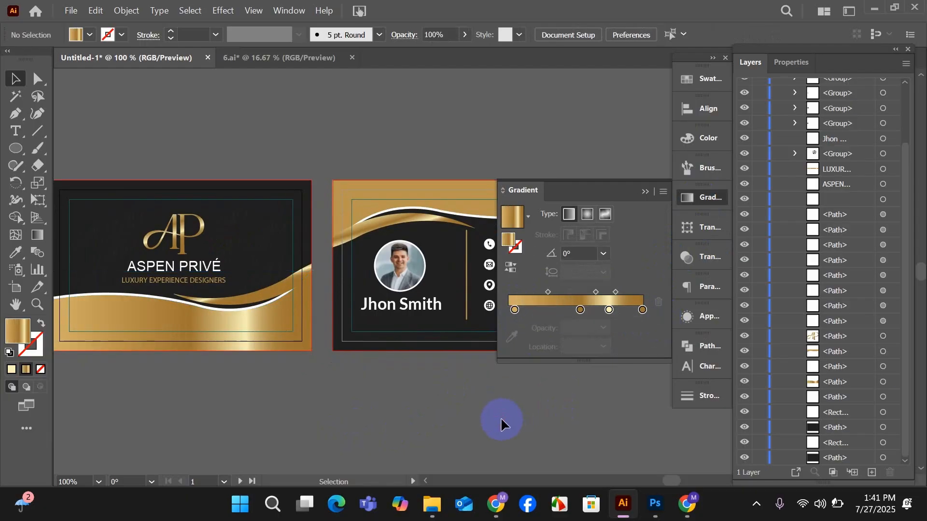
scroll(410, 384, down, 1)
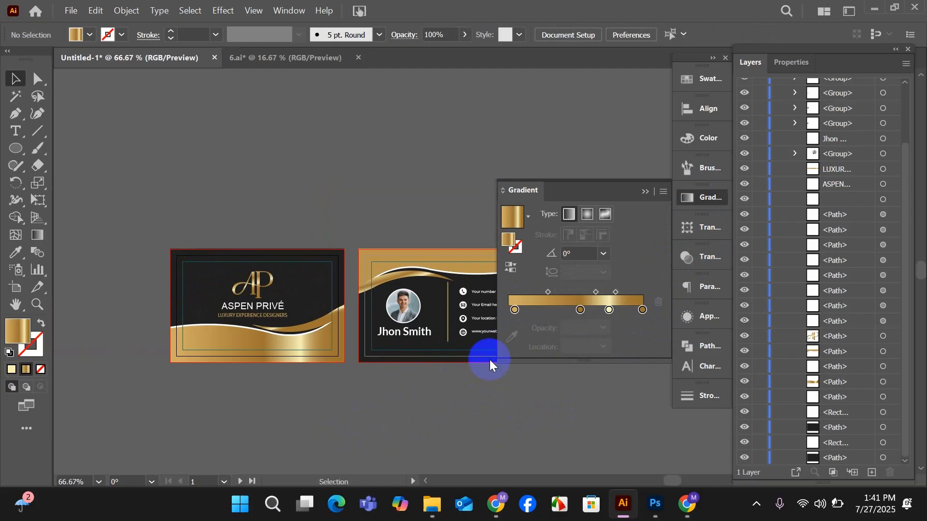
click(610, 319)
click(658, 302)
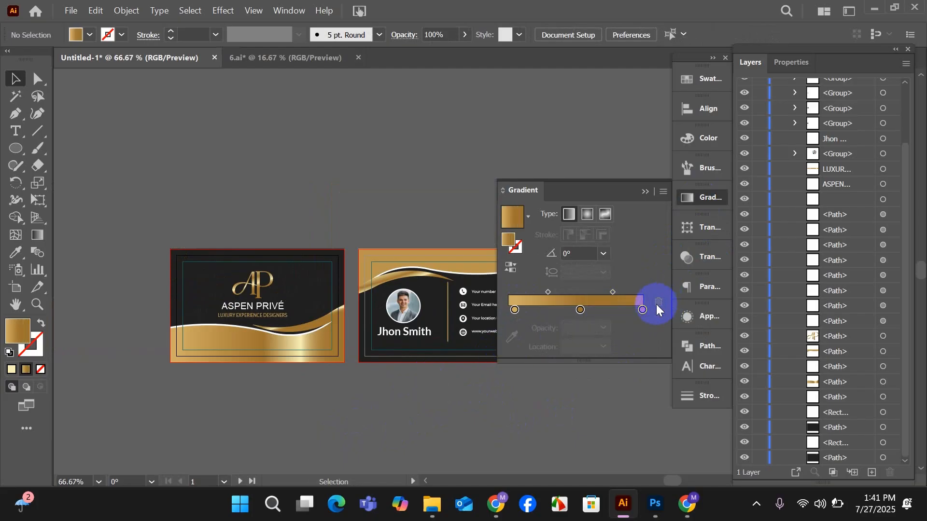
drag(577, 314, 507, 326)
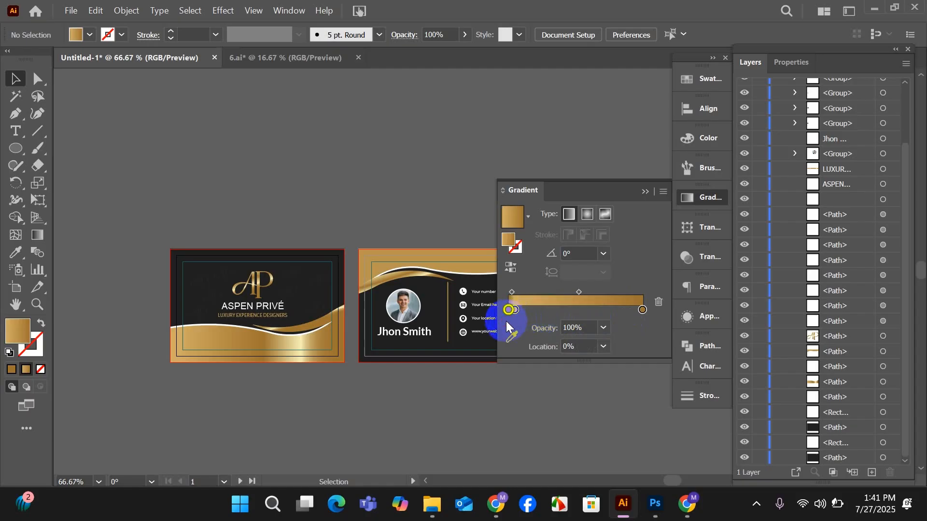
Remove the remaining pale stop from the front wave's gradient, with the first stop at 0% and the middle brown stop at about 78%.
click(307, 343)
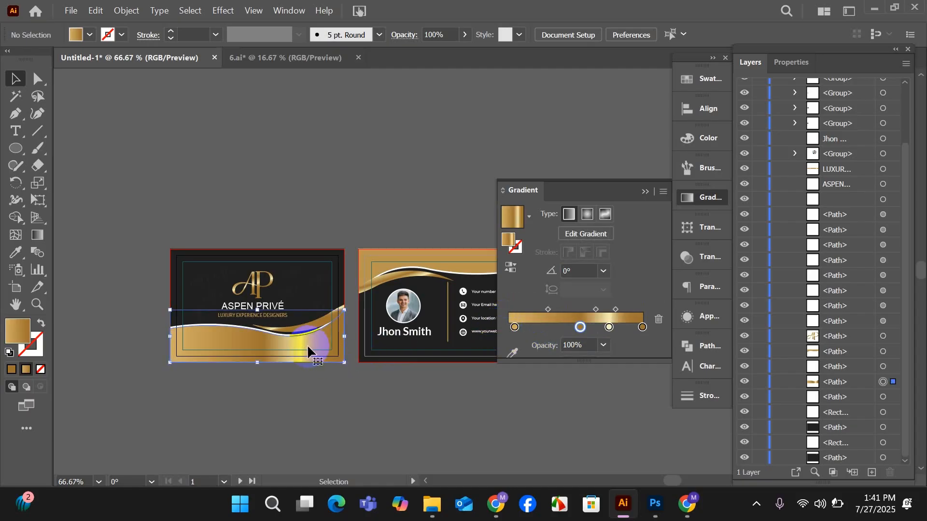
click(608, 328)
click(659, 320)
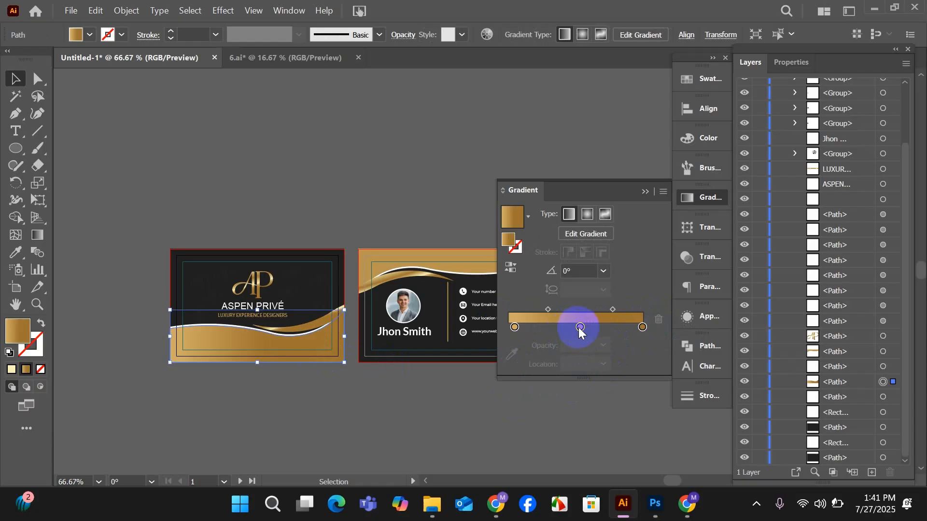
drag(581, 330, 615, 327)
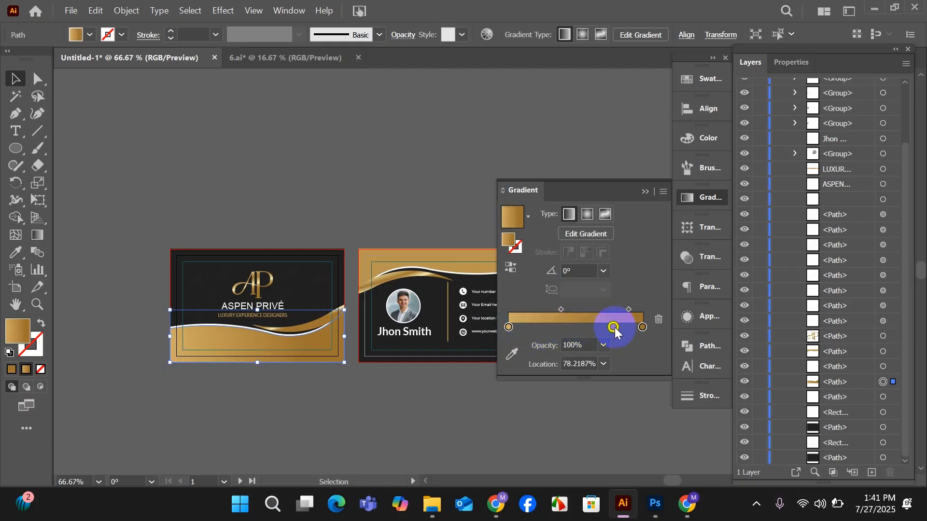
click(512, 403)
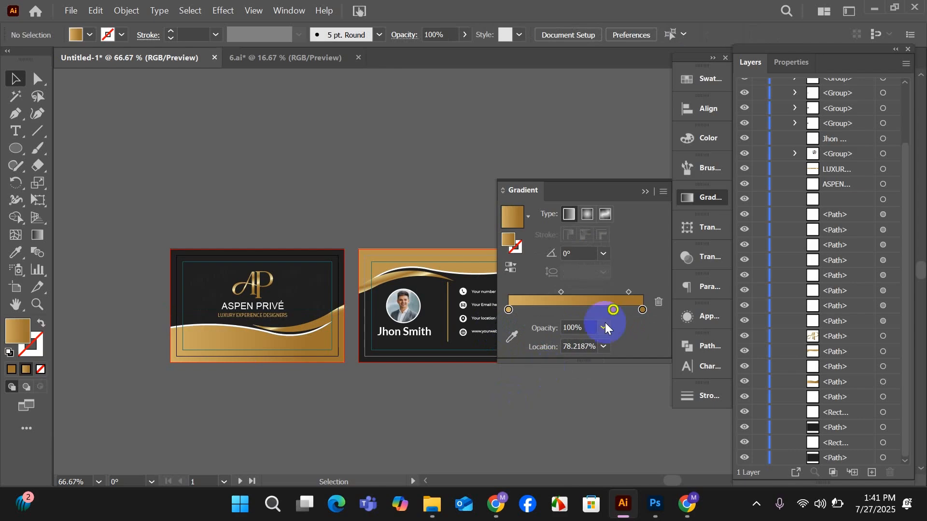
click(645, 192)
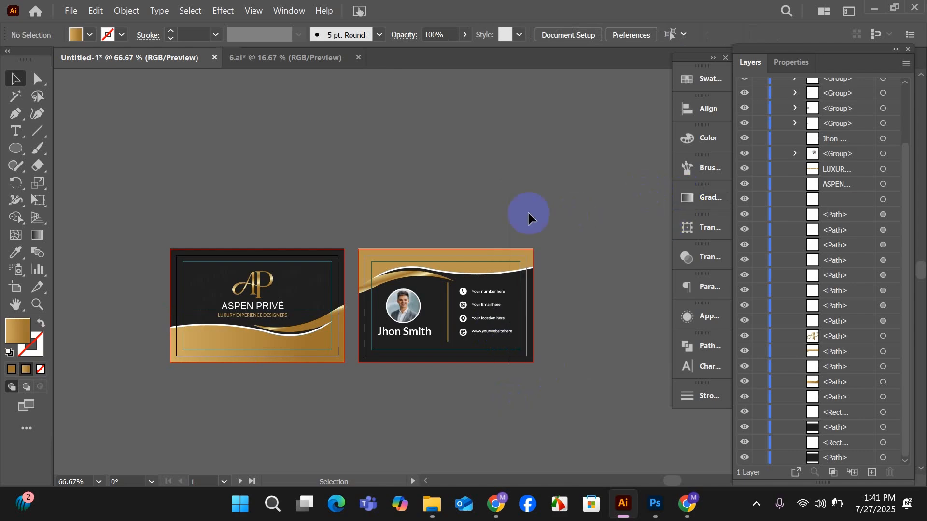
Fill the back card's flat gold wave with the front wave's gradient using the Eyedropper.
click(499, 256)
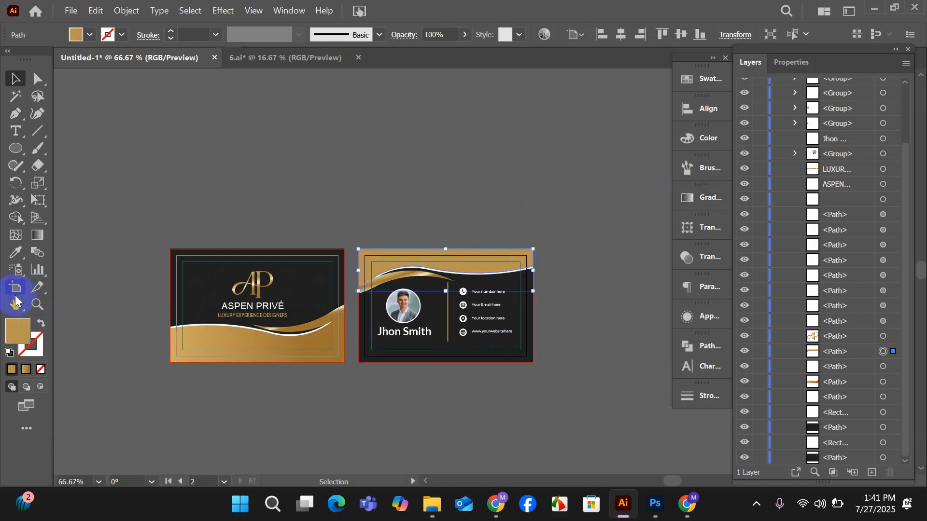
click(12, 255)
click(207, 337)
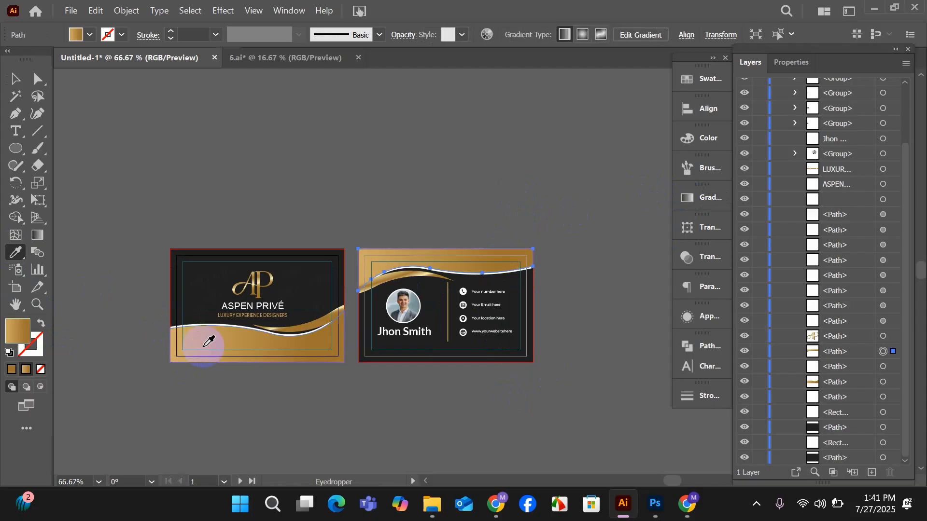
click(15, 79)
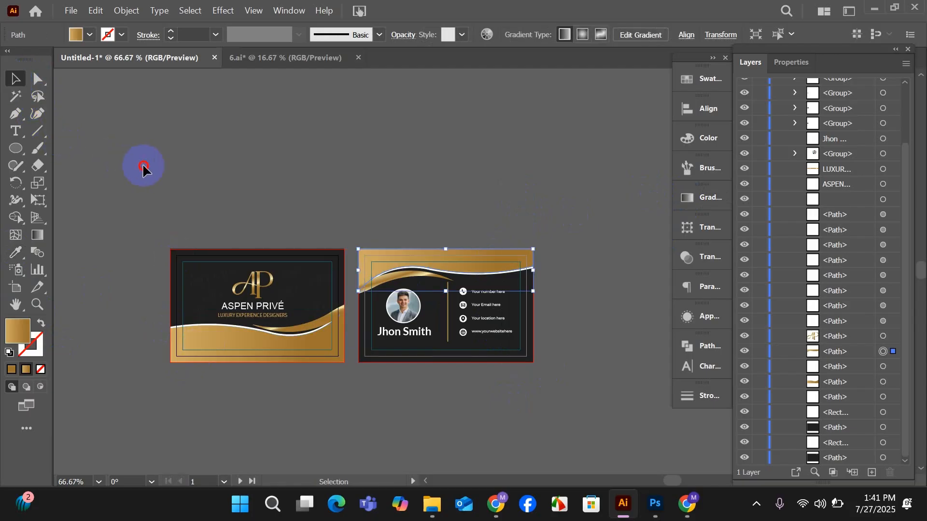
click(146, 169)
scroll(270, 290, down, 1)
drag(304, 437, 332, 410)
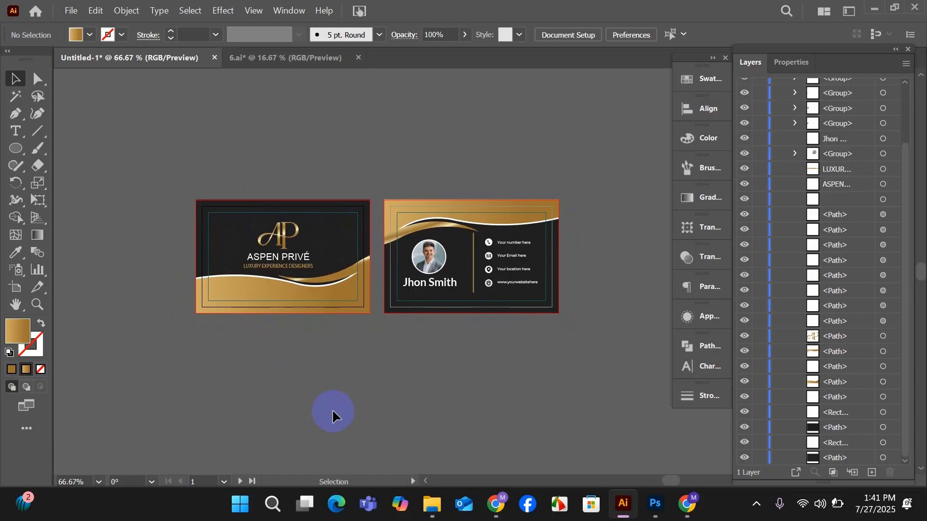
key(ctrl+a)
click(332, 410)
alt+scroll(440, 367, up, 1)
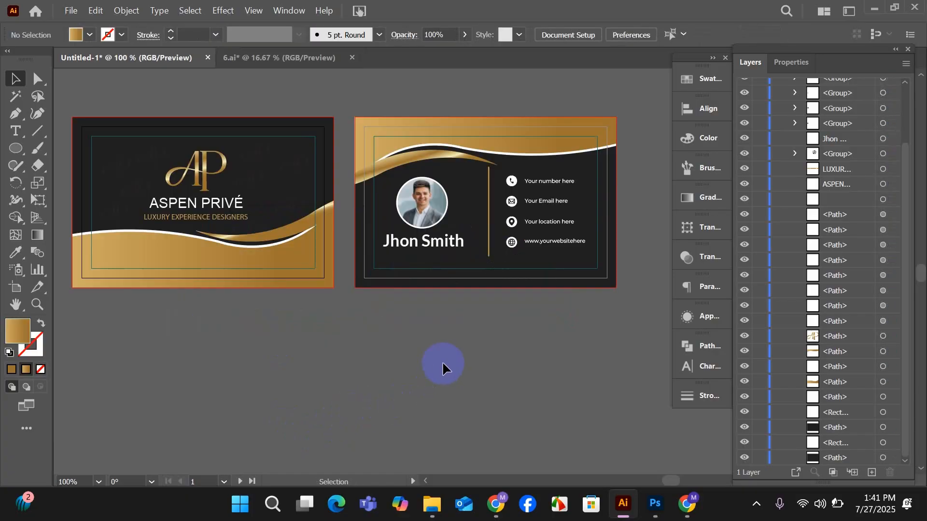
scroll(442, 361, up, 1)
drag(393, 413, 408, 424)
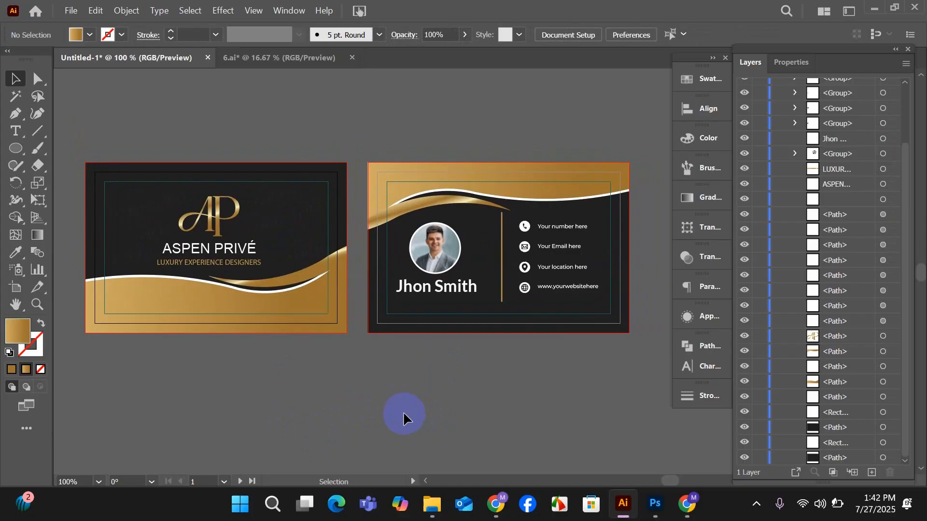
Save the document as "contest" in Adobe Illustrator format in the Desktop's work folder, with Illustrator 2020 compatibility.
click(71, 10)
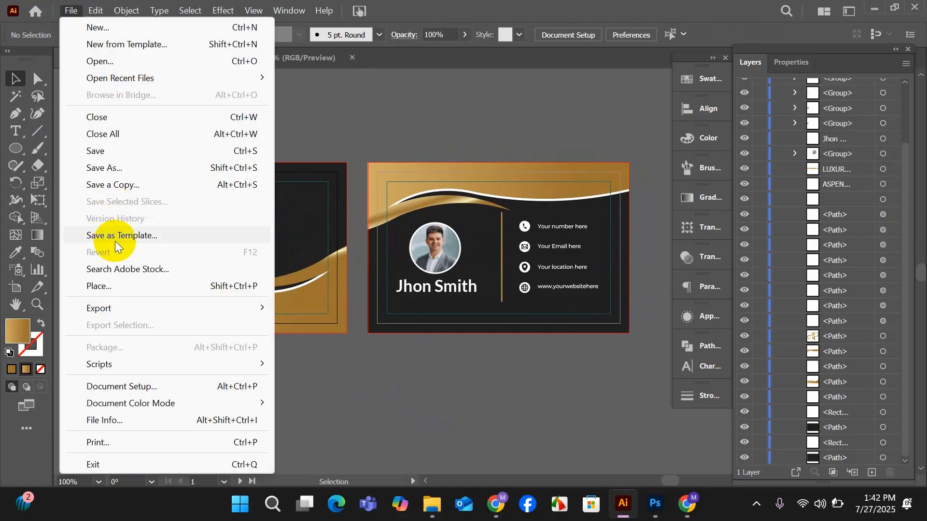
click(110, 168)
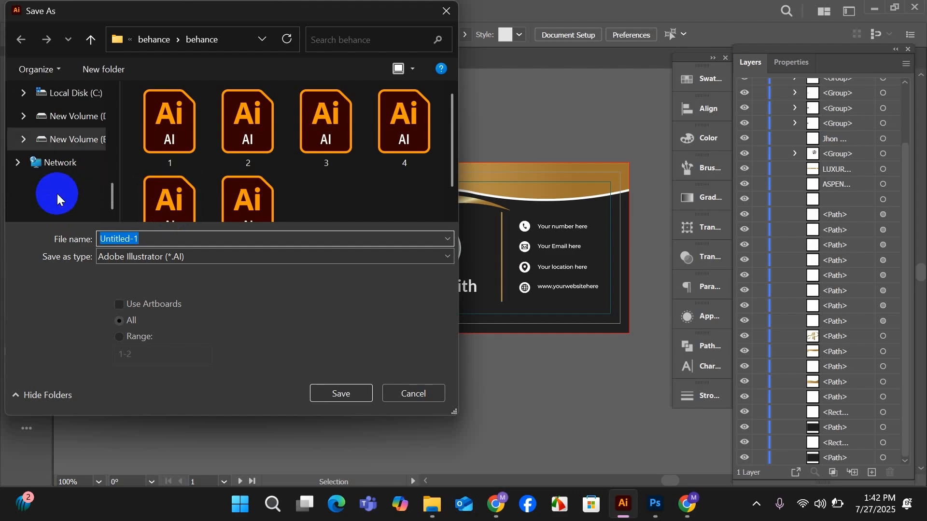
scroll(57, 193, up, 2)
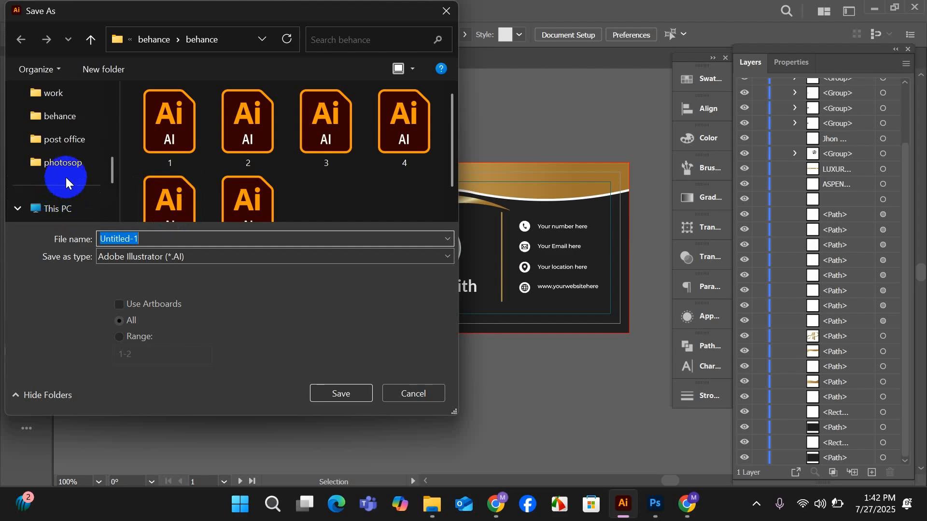
scroll(65, 179, down, 3)
scroll(62, 182, up, 10)
click(64, 189)
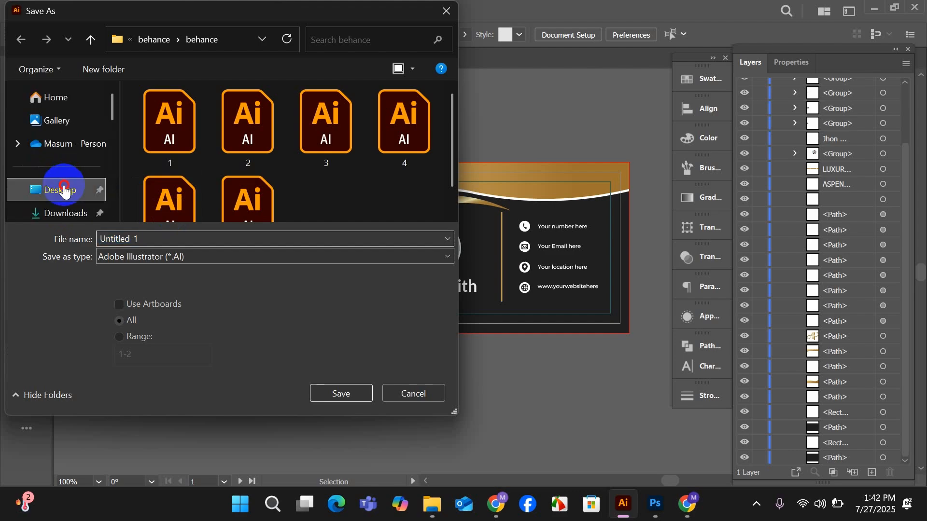
double_click(176, 144)
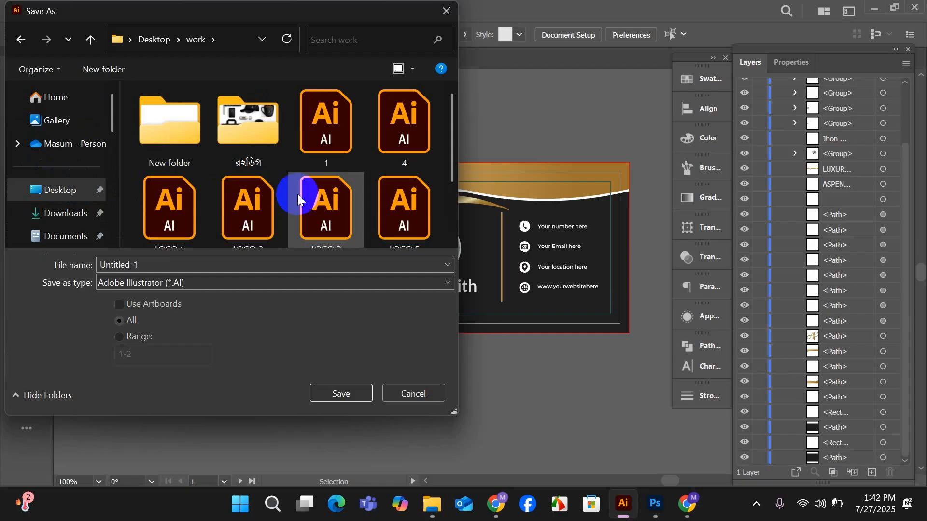
scroll(298, 194, down, 2)
click(142, 263)
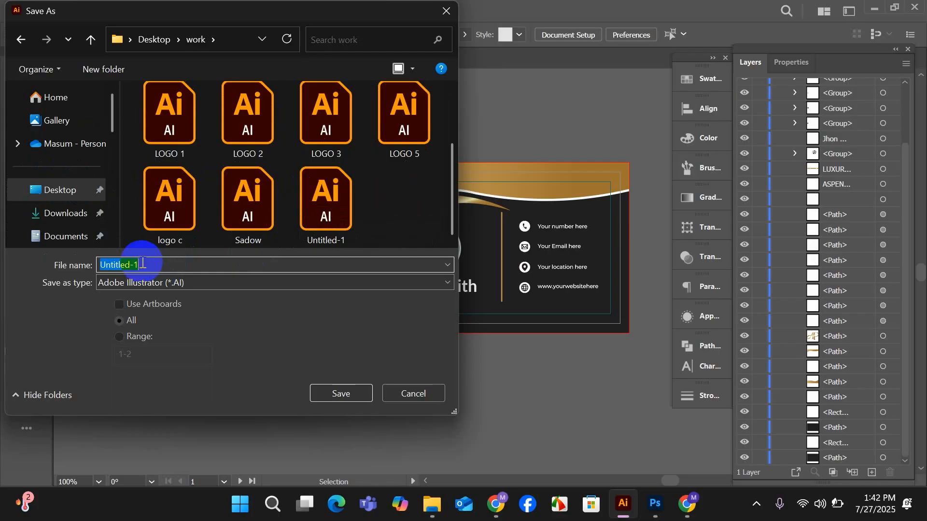
text(contge)
click(331, 386)
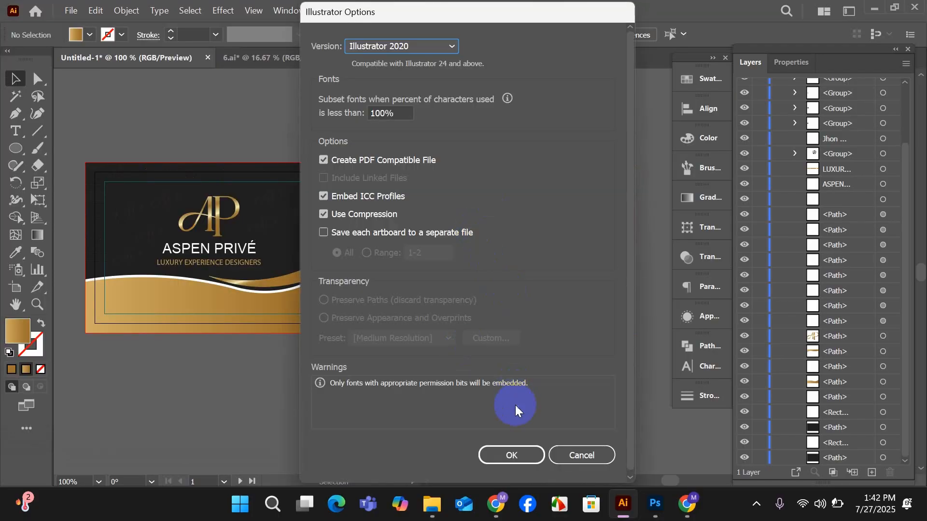
click(513, 454)
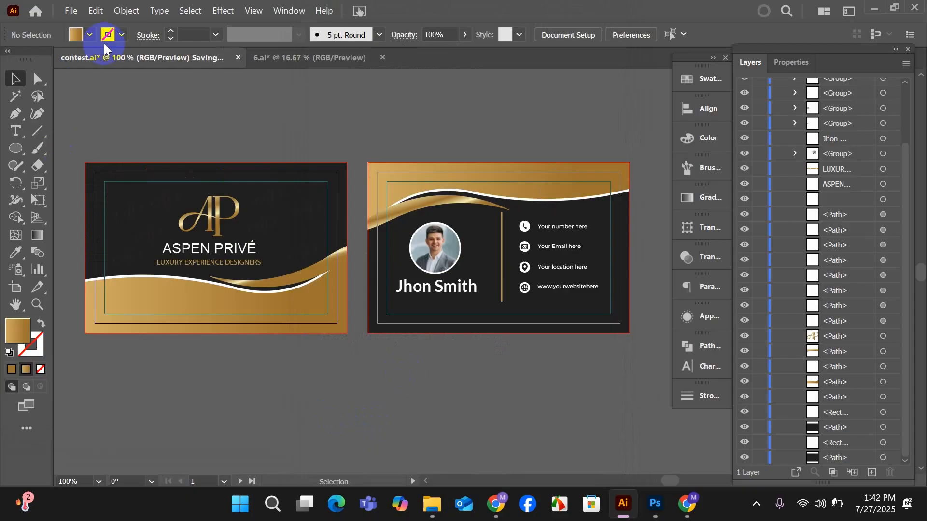
Export all artboards as "contest" JPEGs to the Desktop's work folder, in RGB at quality 10 (Maximum) and 300 ppi.
click(76, 10)
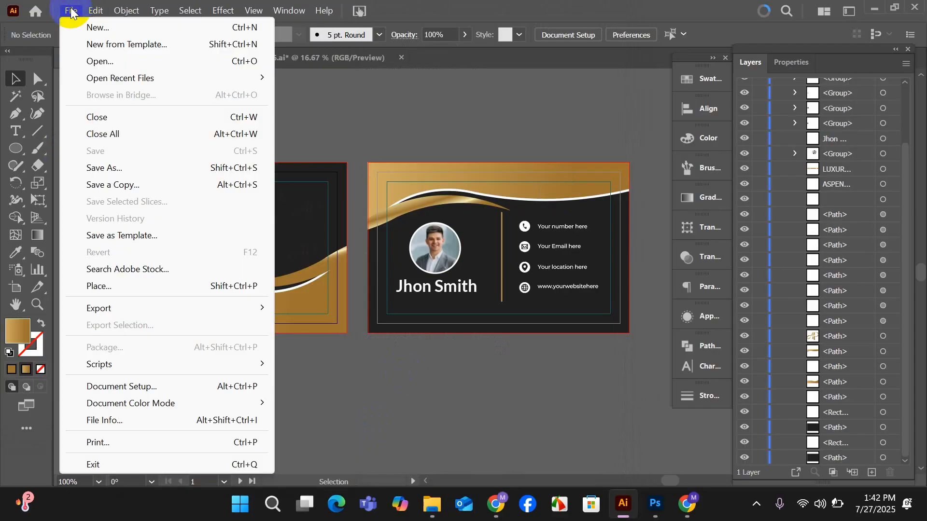
click(88, 107)
click(71, 11)
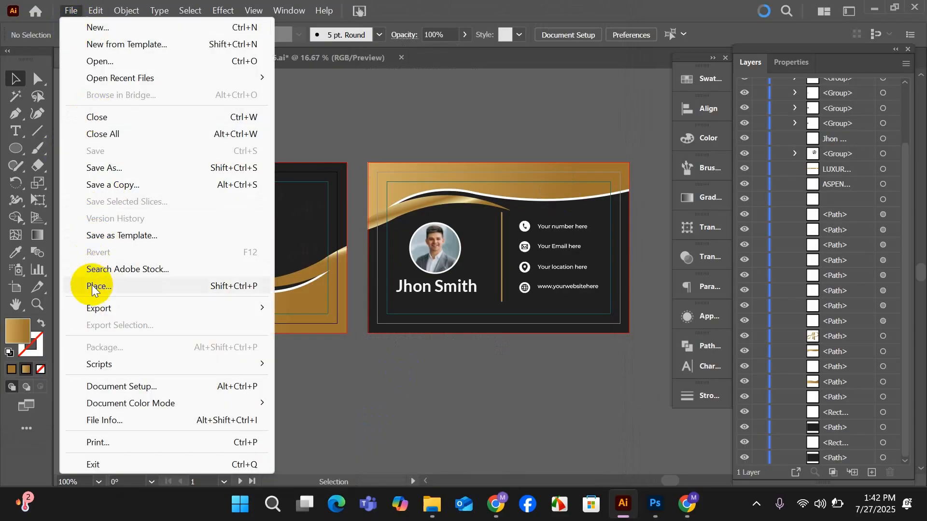
mouse_move(96, 308)
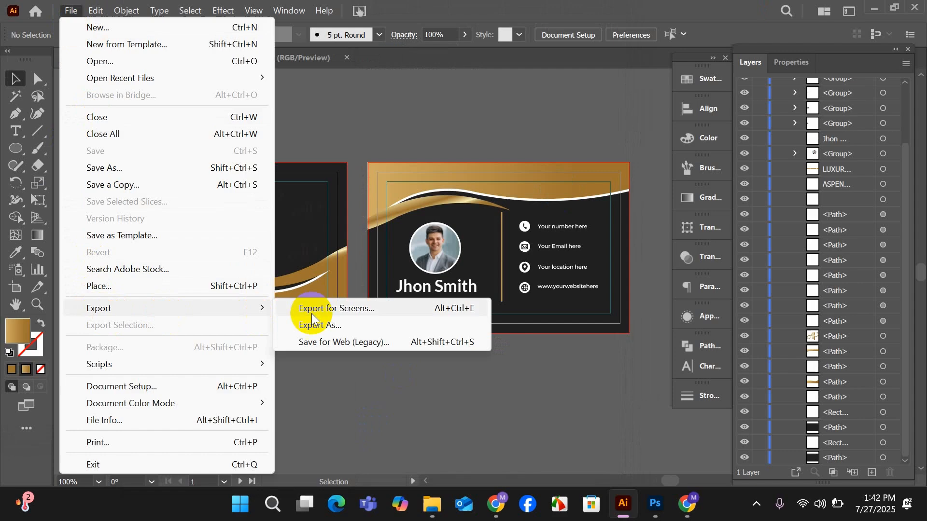
click(336, 323)
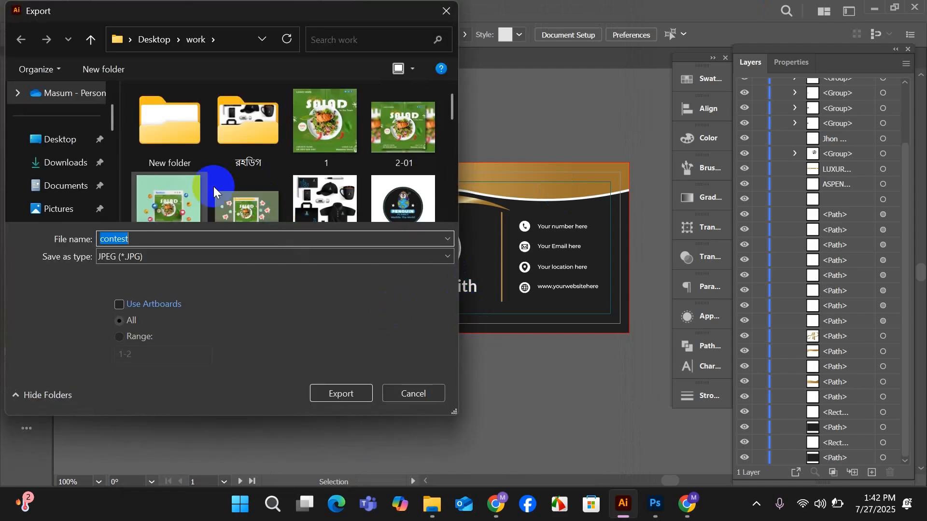
click(56, 140)
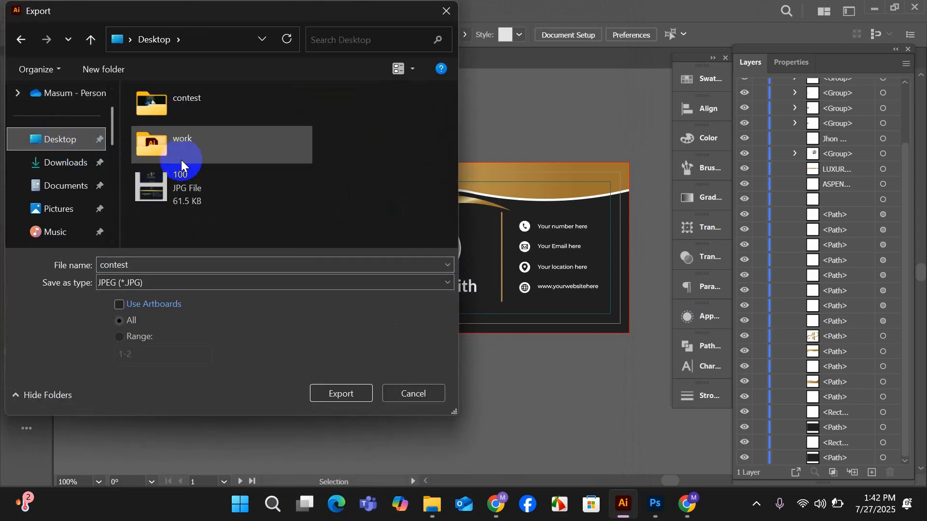
double_click(181, 146)
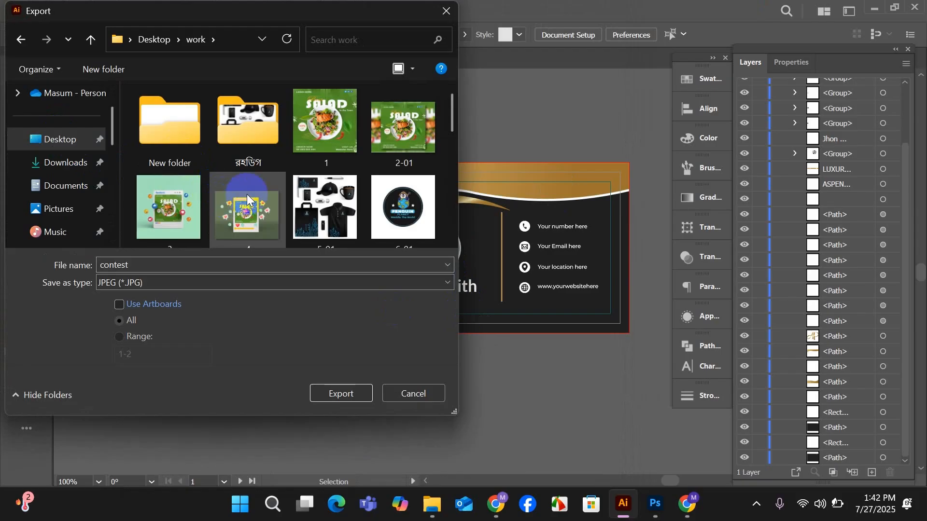
scroll(247, 194, down, 3)
scroll(247, 193, down, 5)
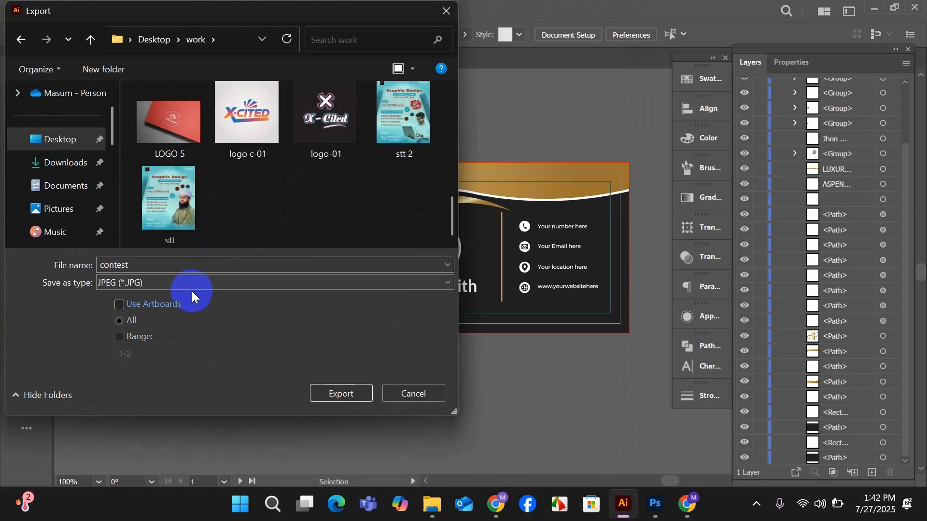
click(119, 305)
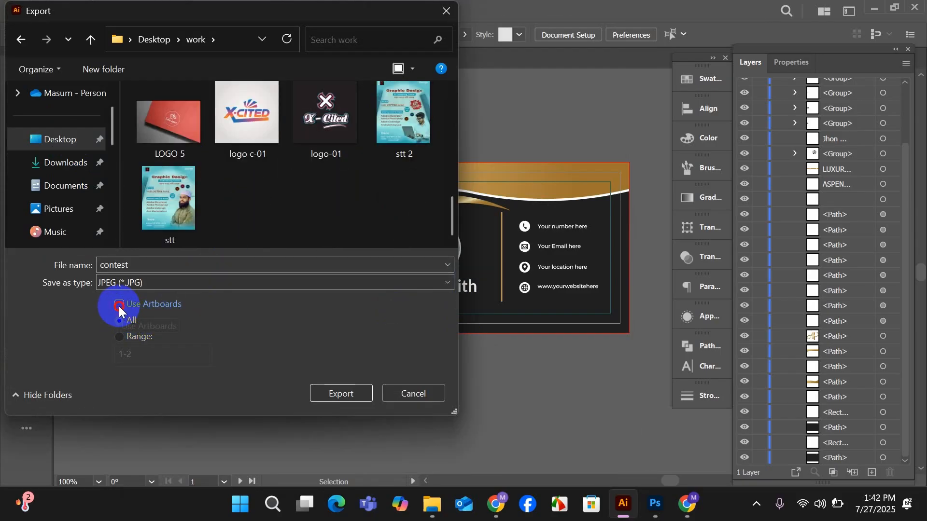
click(344, 394)
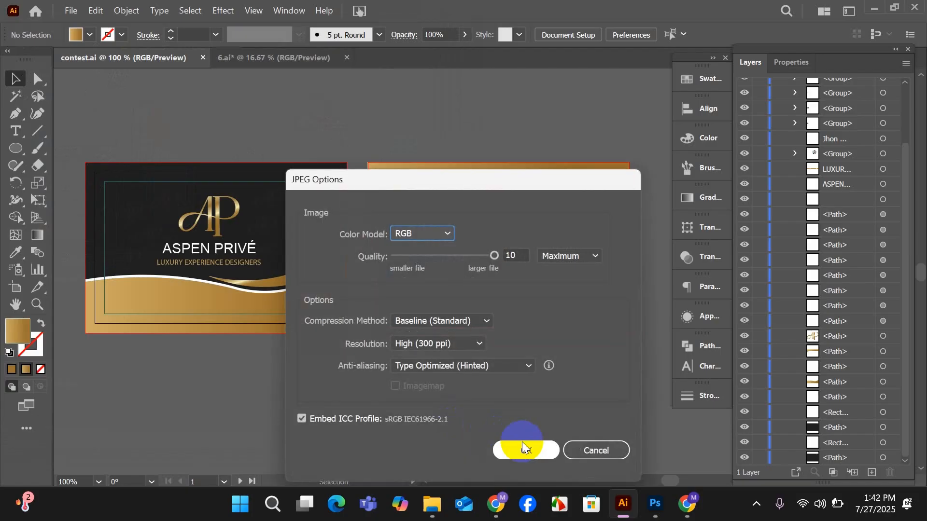
click(527, 450)
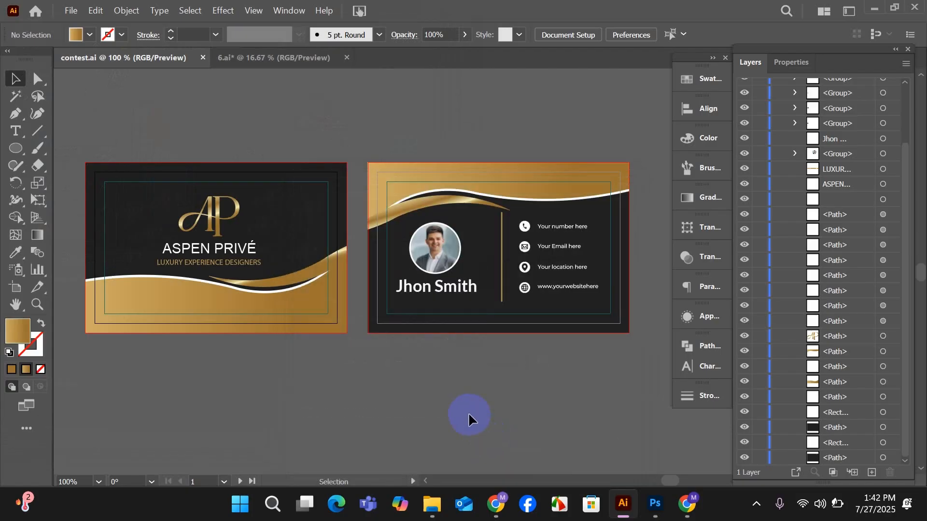
Open the businesscard mockup from the "mockup all" folder on drive D in Photoshop, leaving no layer selected.
scroll(468, 412, down, 1)
scroll(469, 412, down, 1)
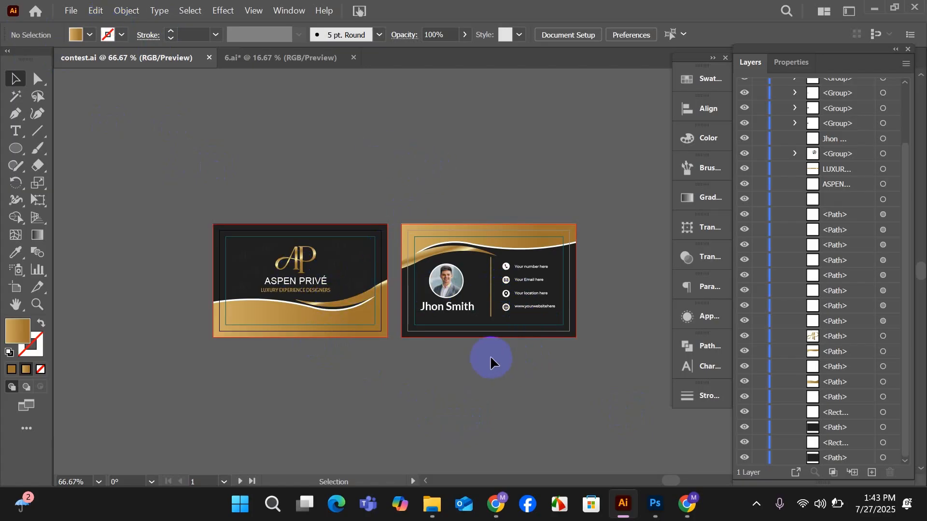
mouse_move(432, 505)
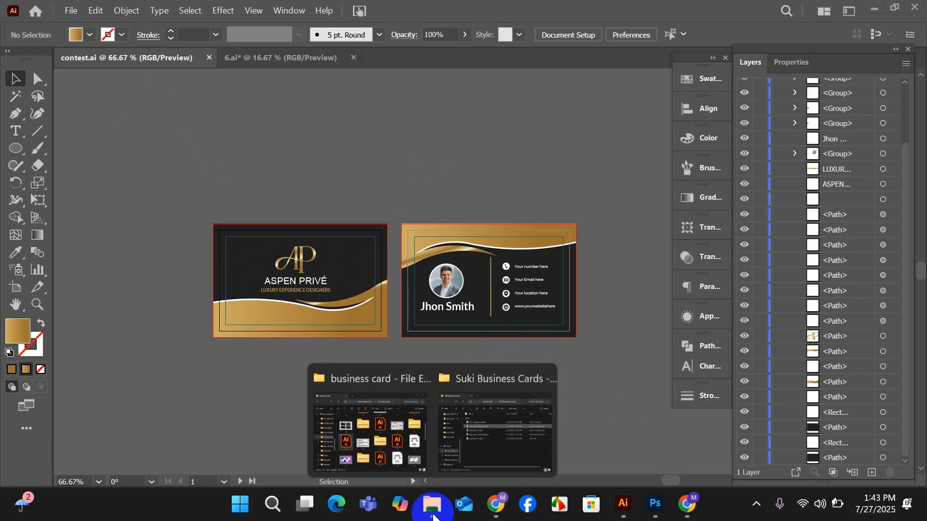
click(425, 434)
scroll(415, 314, up, 3)
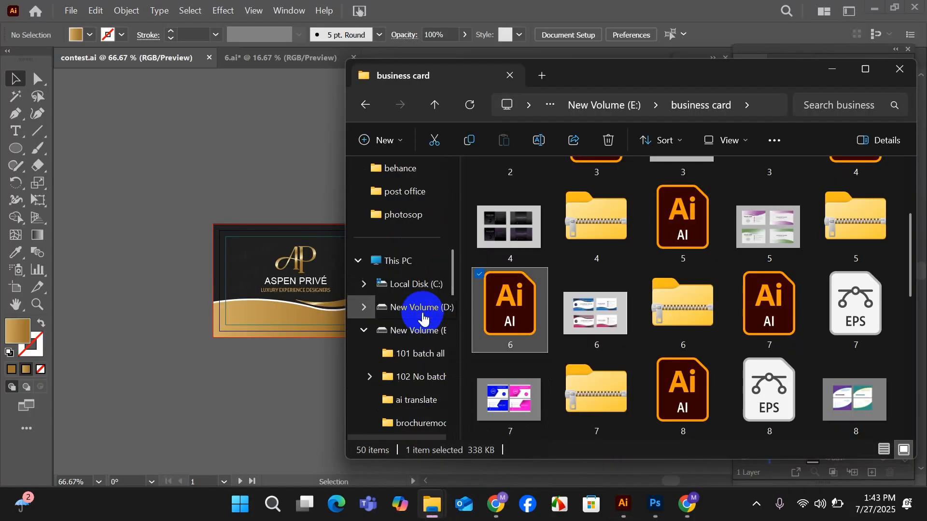
click(408, 308)
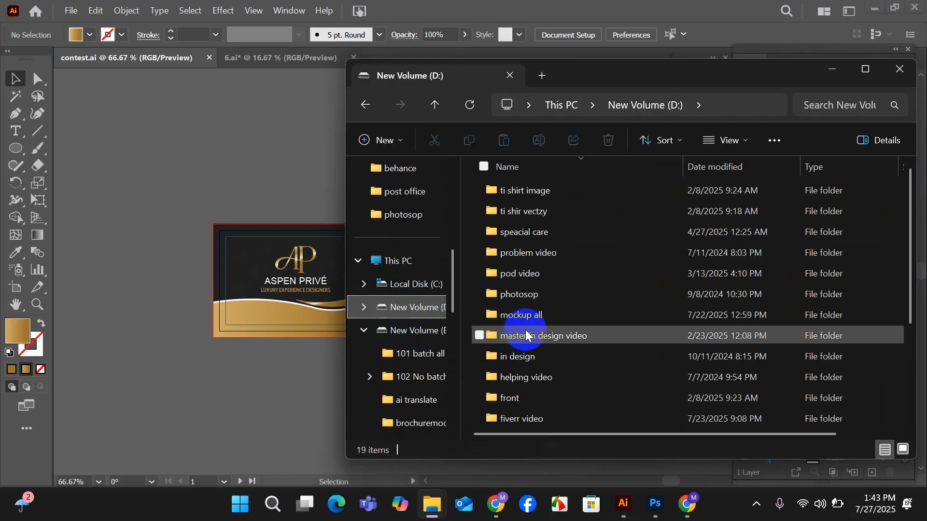
double_click(523, 312)
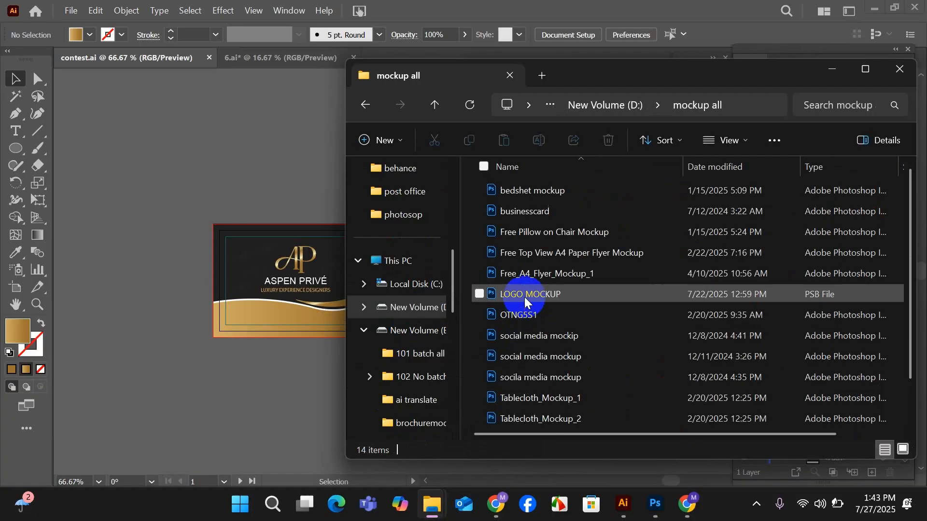
click(546, 211)
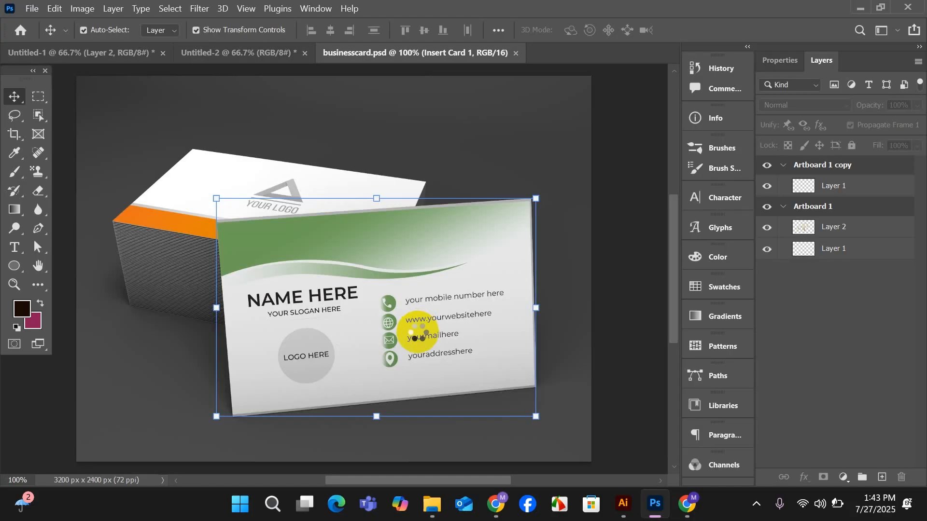
click(618, 300)
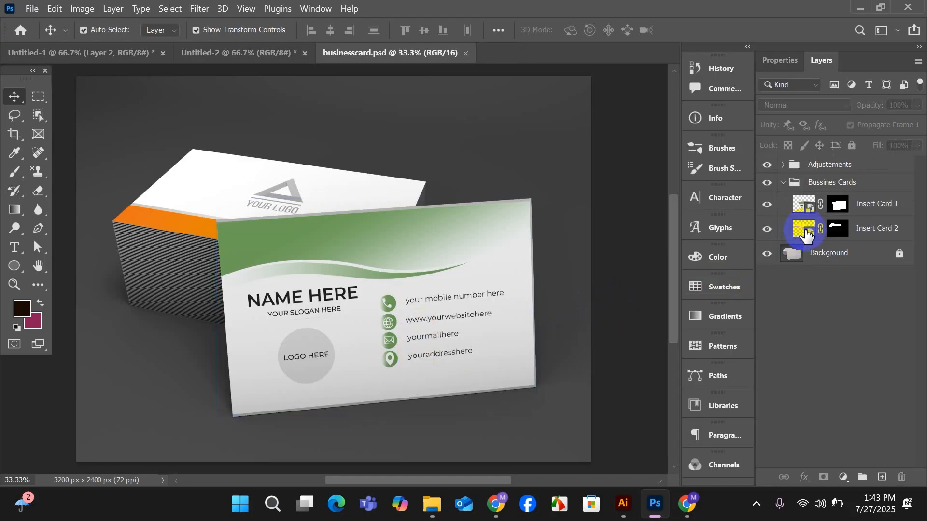
Open the Insert Card 2 smart object's contents and delete the "your design" layer with the placeholder logo.
double_click(805, 233)
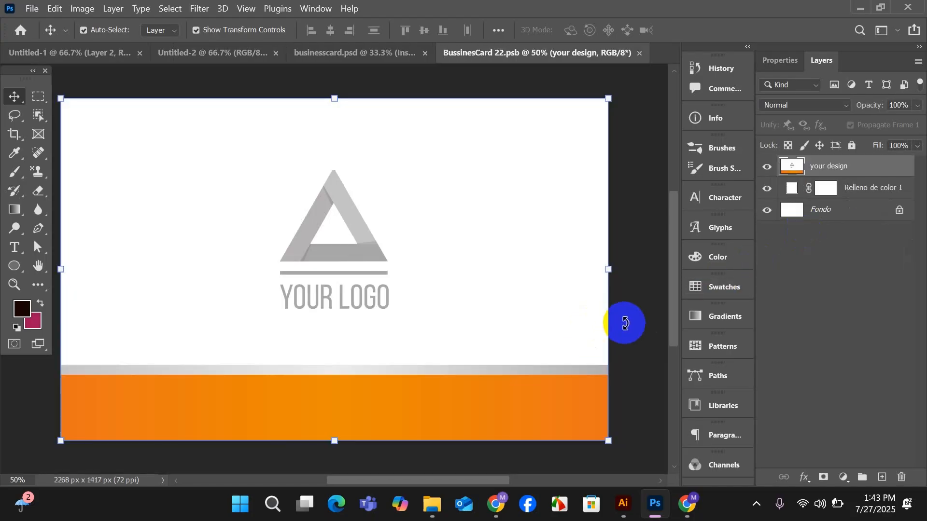
key(ctrl+t)
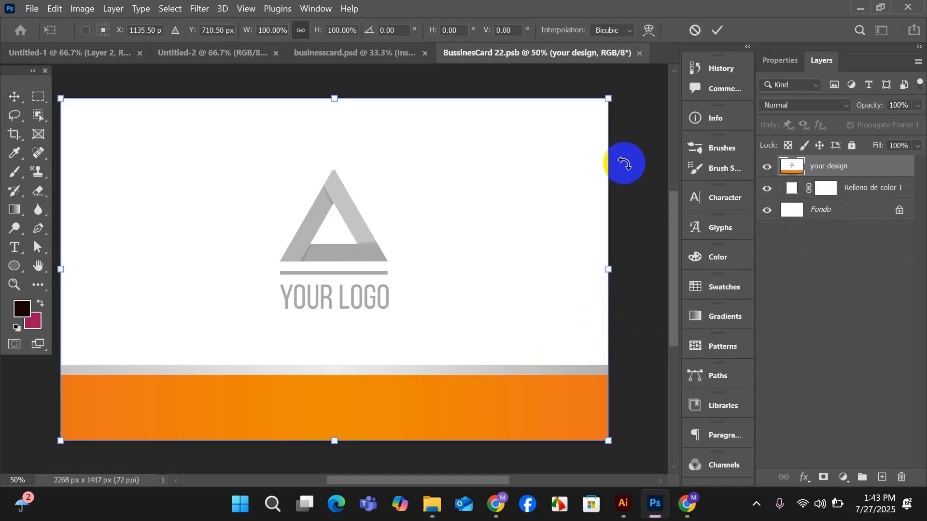
click(716, 31)
key(Delete)
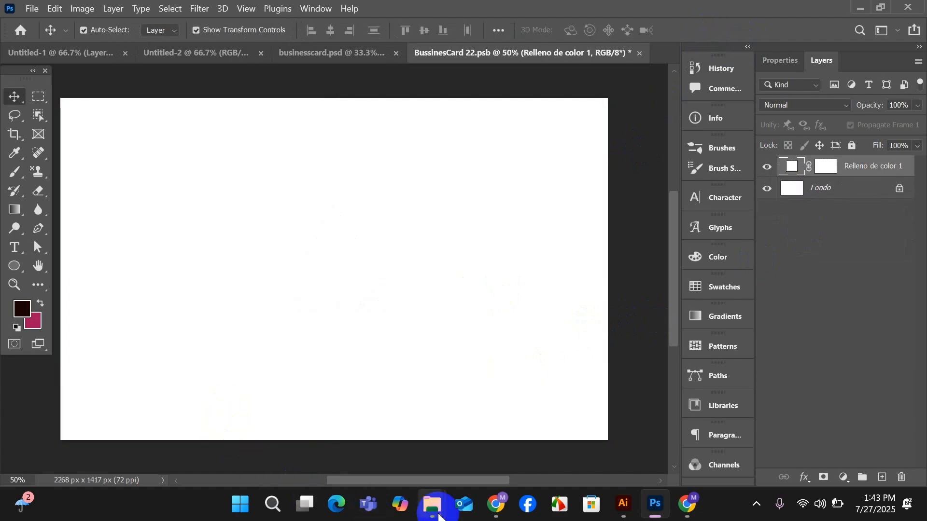
Place the contest-01 JPEG from the Desktop's work folder into the BussinesCard 22.psb document.
click(438, 515)
click(404, 441)
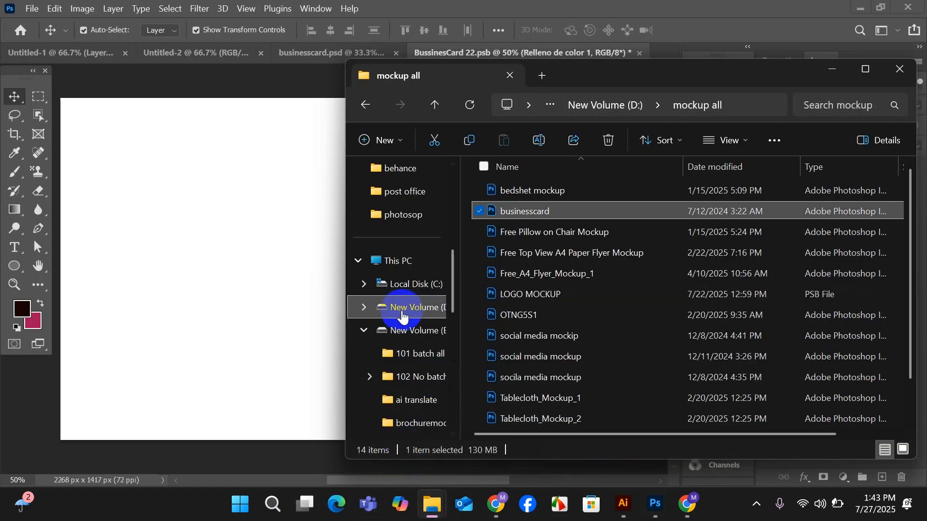
scroll(408, 265, up, 5)
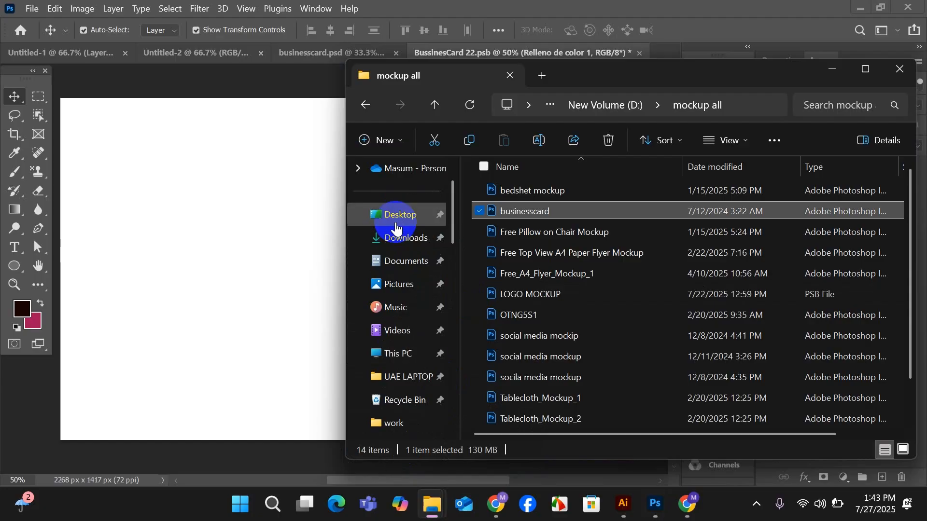
click(396, 216)
double_click(587, 230)
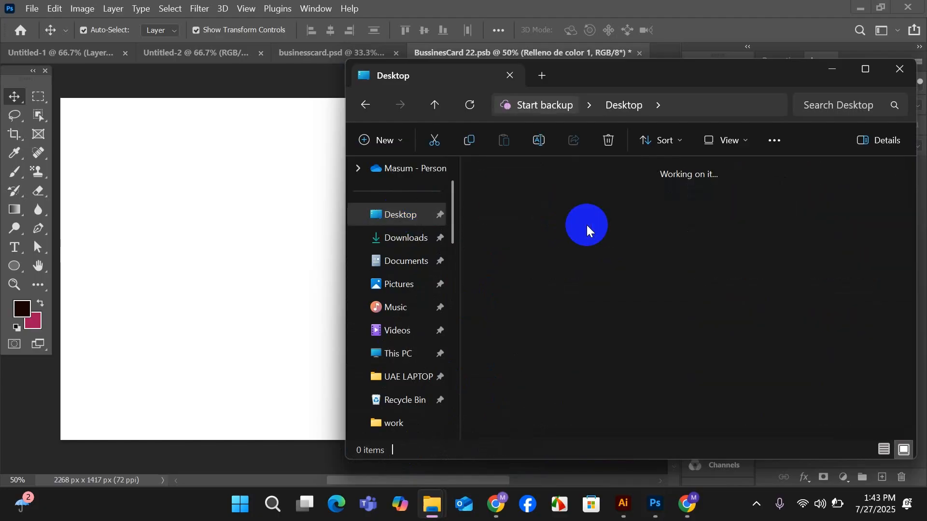
scroll(579, 338, down, 5)
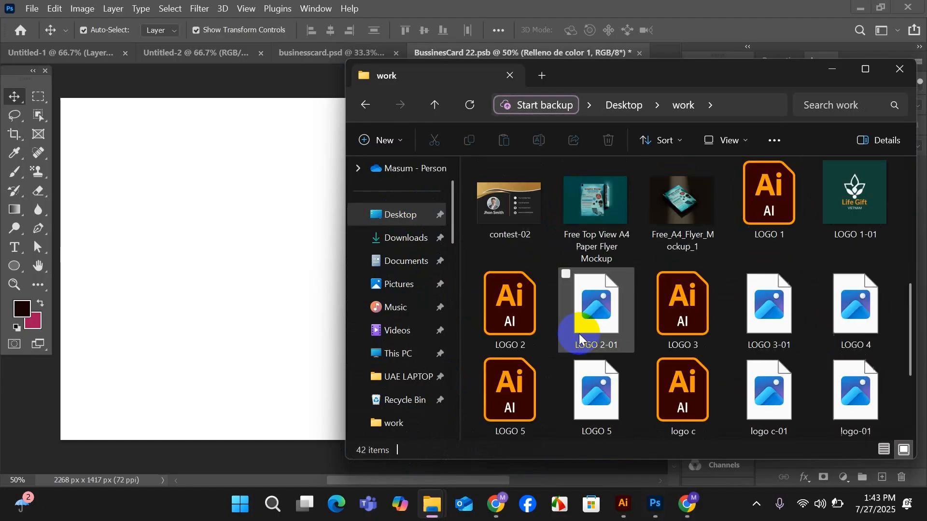
scroll(580, 338, down, 3)
scroll(580, 338, up, 1)
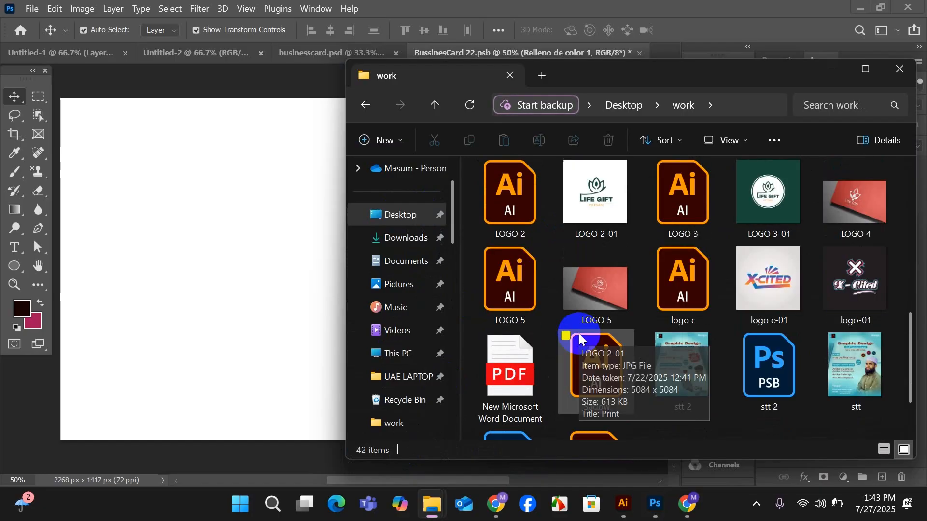
scroll(691, 375, up, 3)
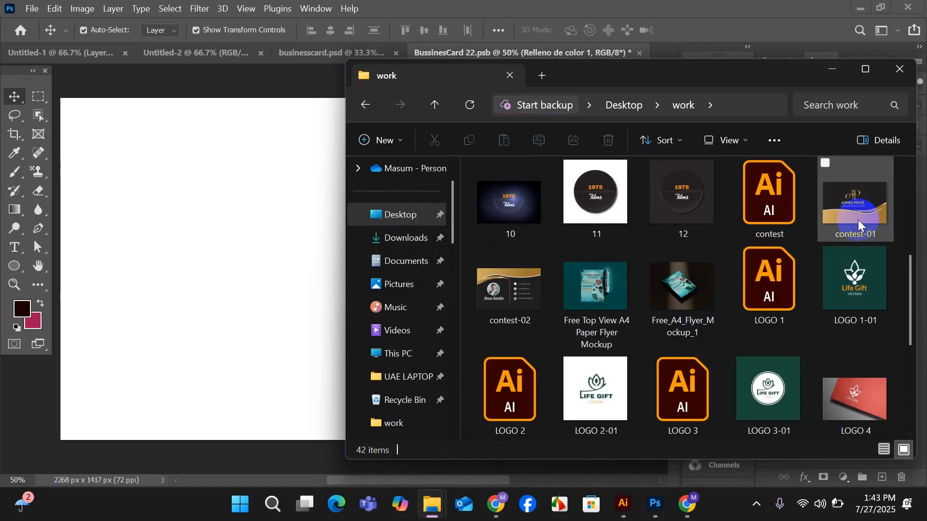
drag(859, 225, 197, 240)
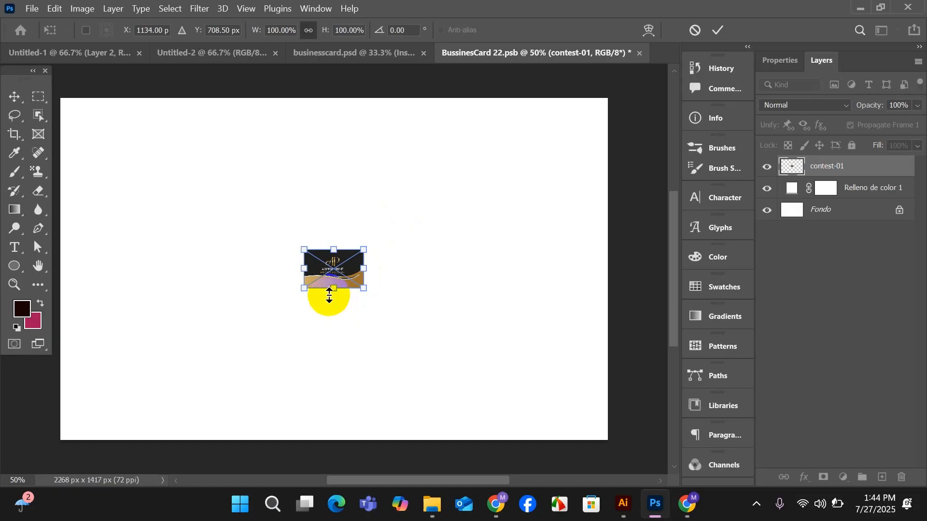
Scale the placed contest-01 image to about 928% and center it so it covers the whole canvas.
scroll(330, 295, down, 1)
drag(329, 295, 325, 367)
drag(330, 265, 296, 151)
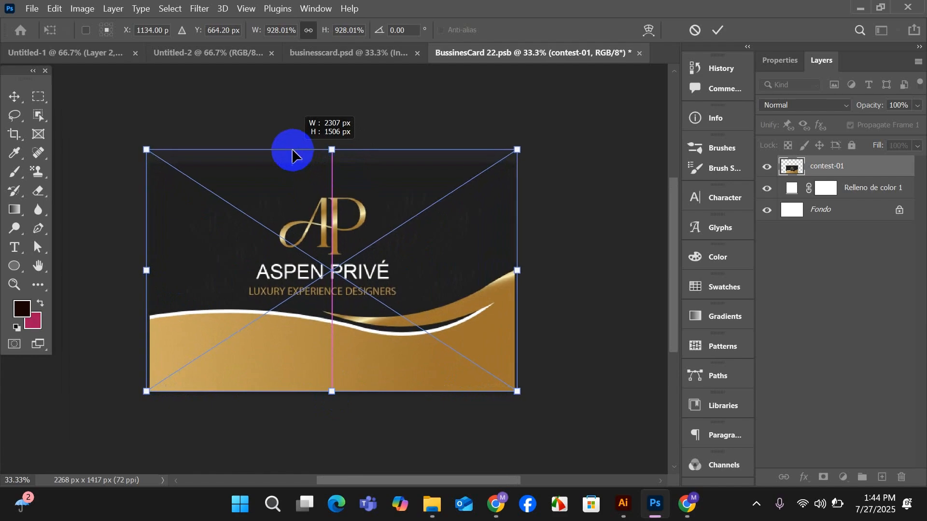
drag(333, 321, 341, 325)
click(718, 29)
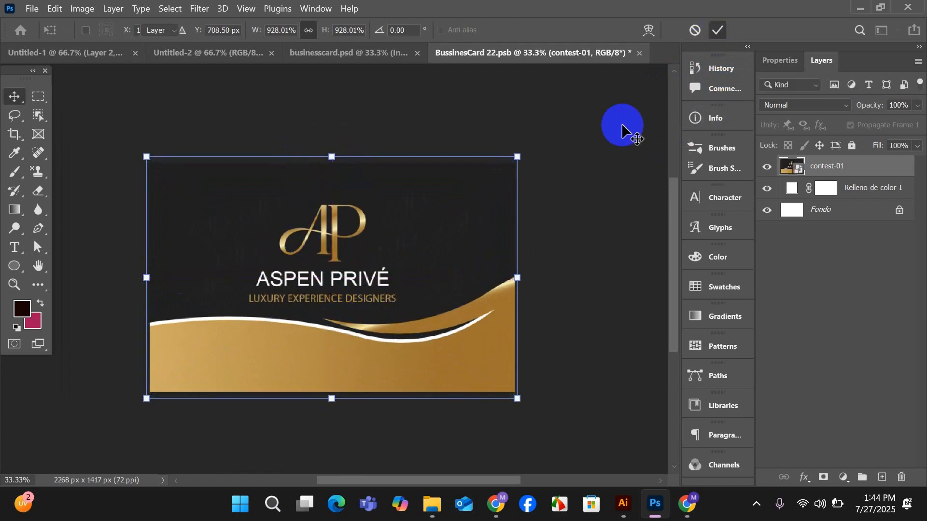
Save BussinesCard 22.psb to update the rear cards, and return to the businesscard.psd mockup.
click(597, 140)
key(ctrl+s)
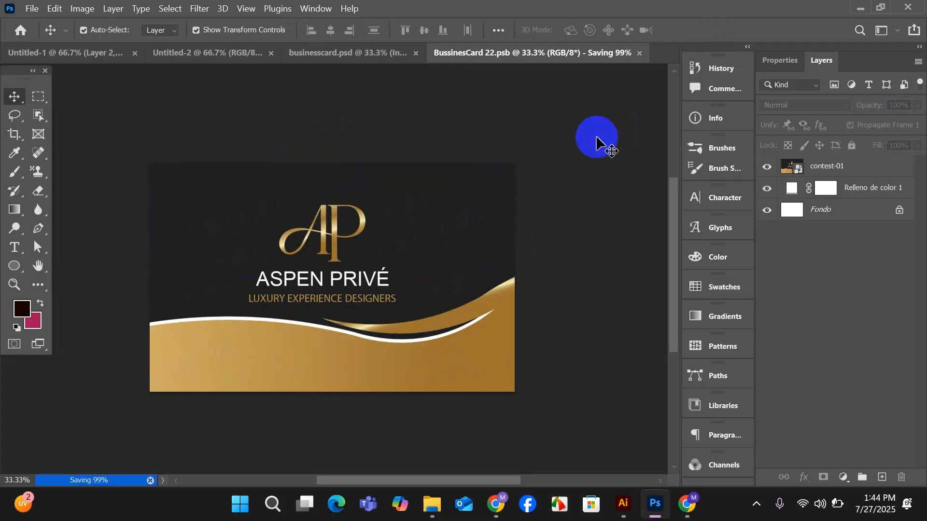
click(352, 54)
click(614, 224)
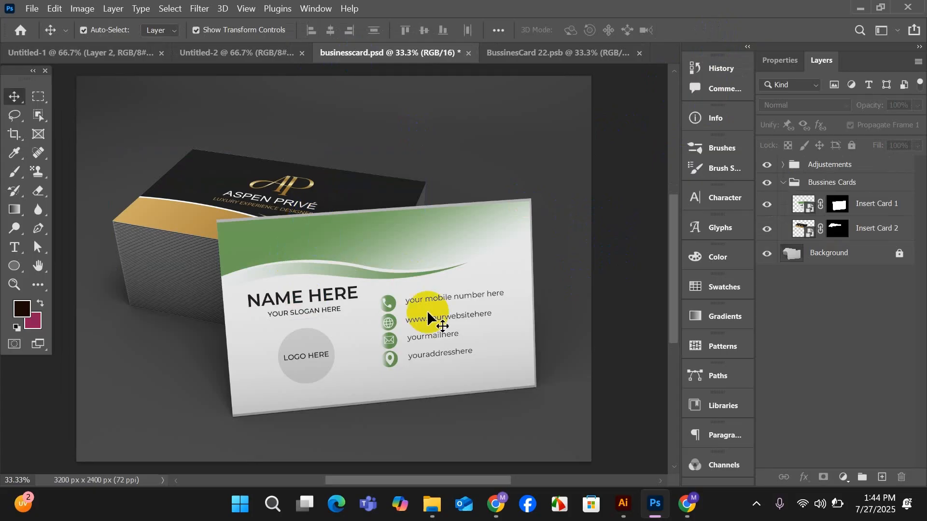
Open the Insert Card 1 smart object's contents and delete the green Vector Smart Object design.
double_click(815, 210)
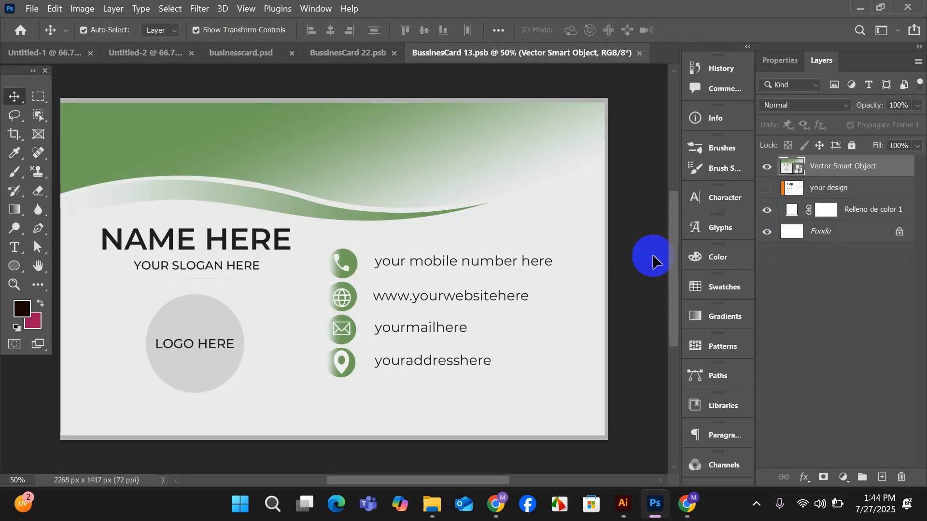
click(653, 261)
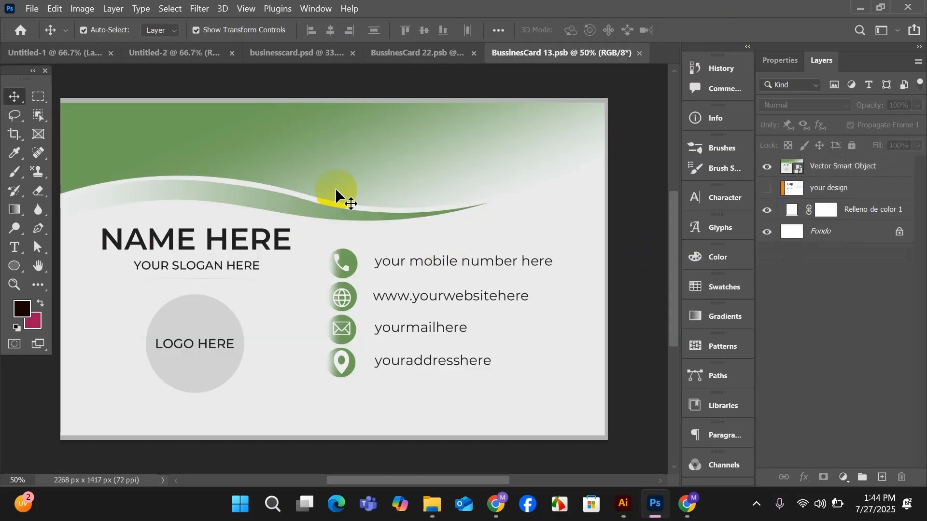
drag(337, 196, 381, 273)
key(Delete)
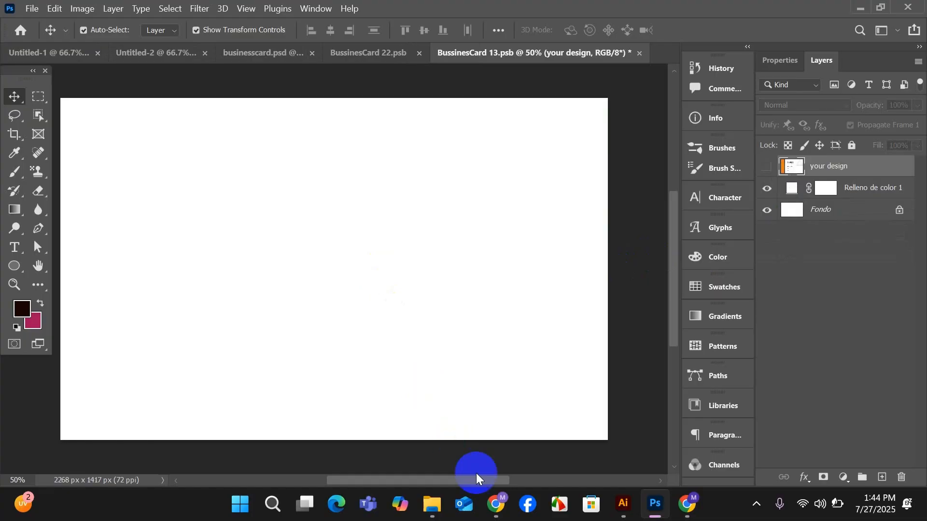
Place the contest-02 JPEG from the work folder into the BussinesCard 13.psb document.
mouse_move(431, 510)
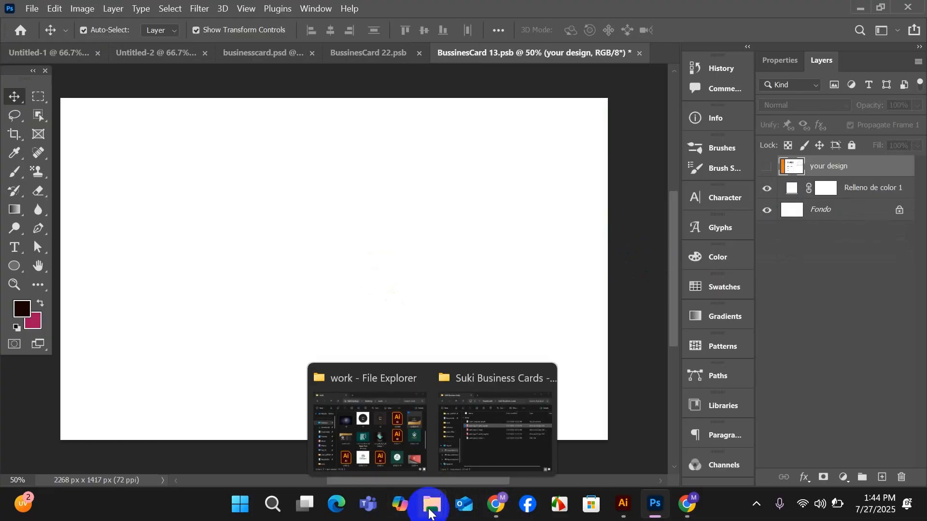
click(371, 430)
drag(521, 321, 290, 252)
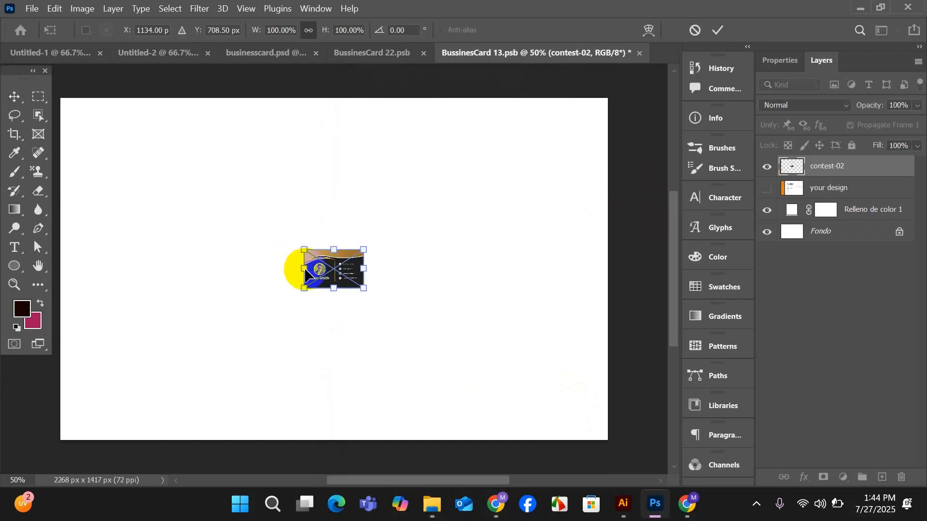
Scale the placed contest-02 image to about 940% and center it so it covers the whole canvas.
scroll(368, 275, down, 1)
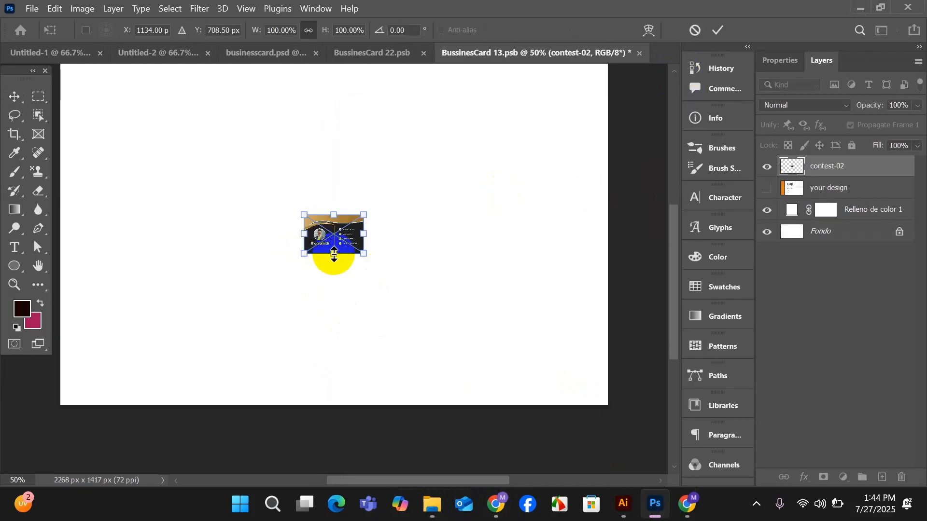
drag(334, 254, 354, 379)
scroll(351, 347, down, 1)
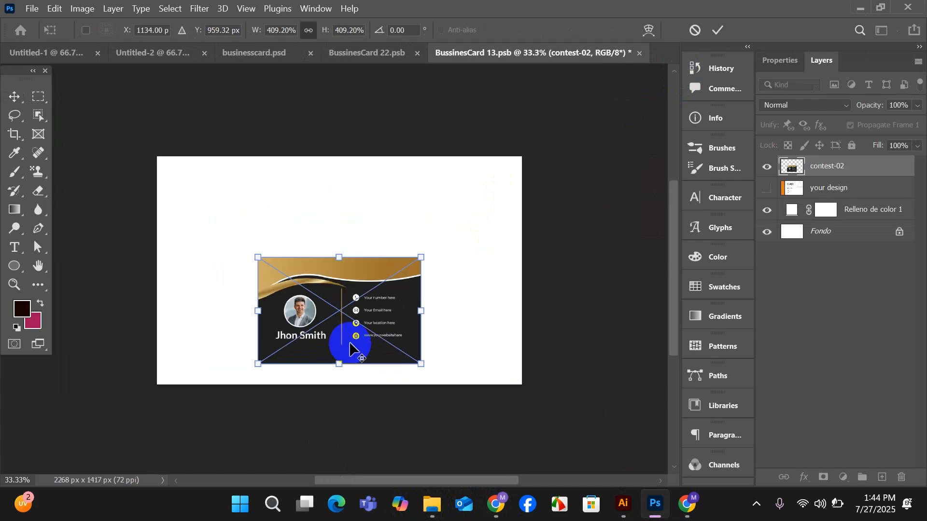
drag(335, 259, 324, 157)
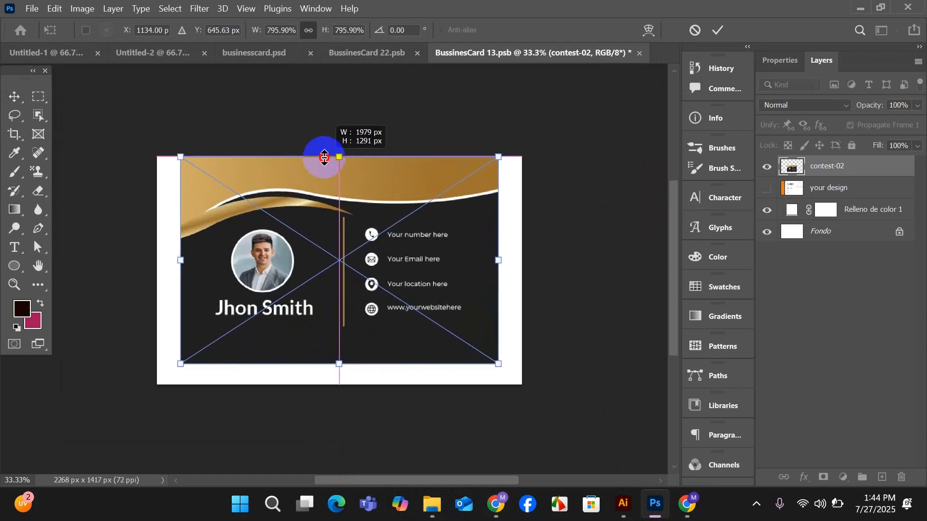
drag(341, 369, 343, 404)
drag(361, 364, 358, 356)
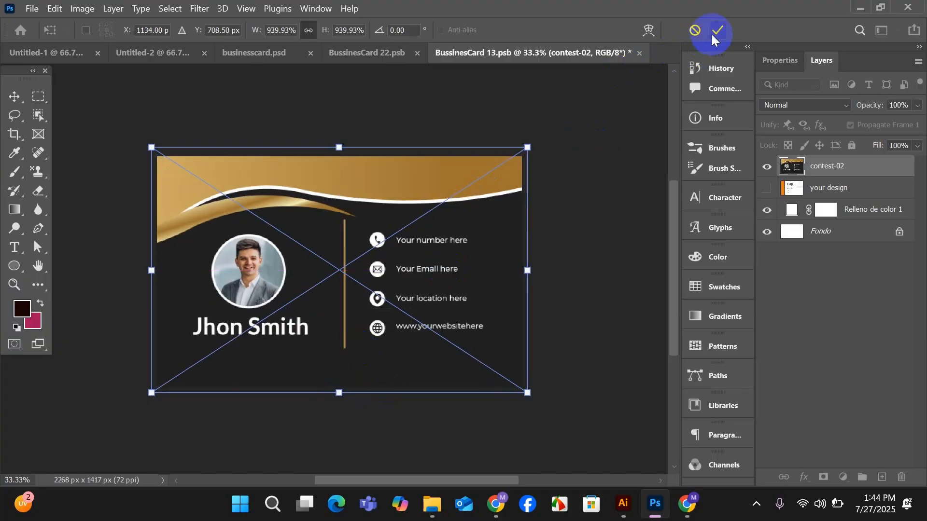
click(634, 130)
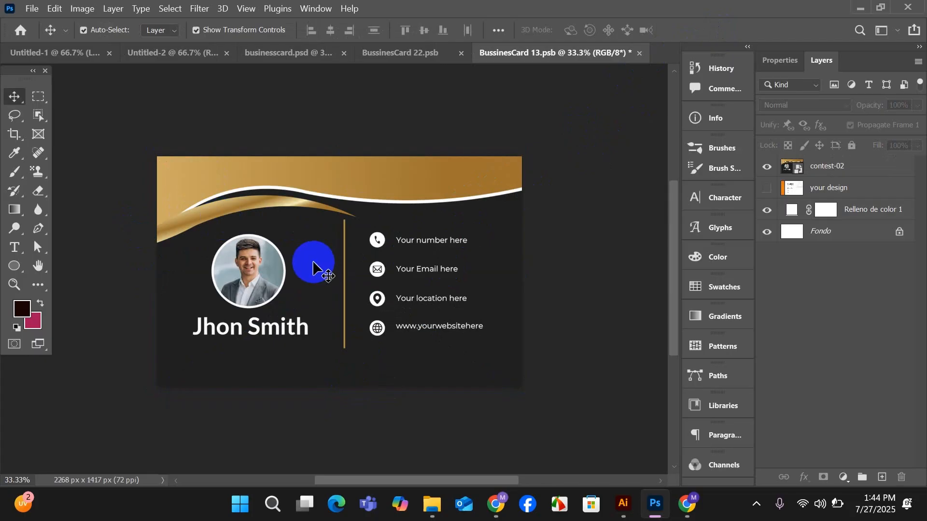
Save BussinesCard 13.psb to update the front card, and return to the businesscard.psd mockup with nothing selected.
key(ctrl+s)
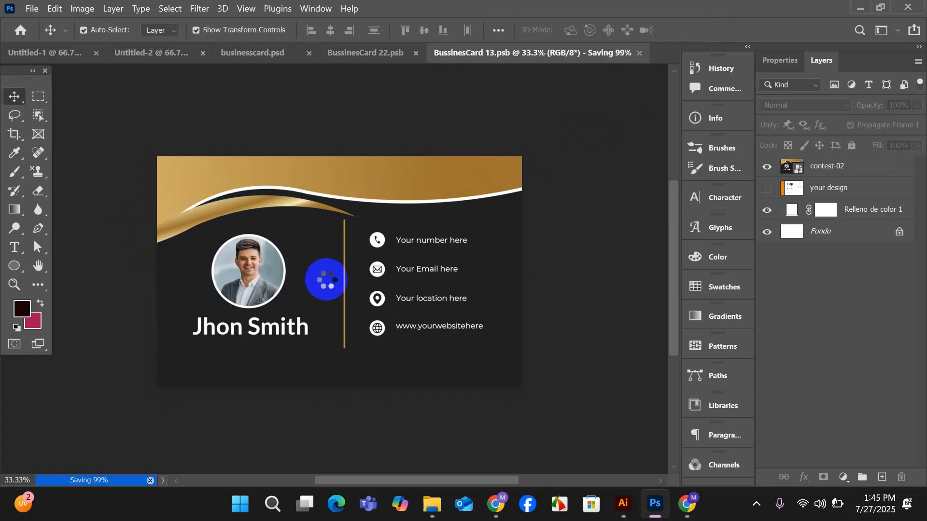
click(297, 56)
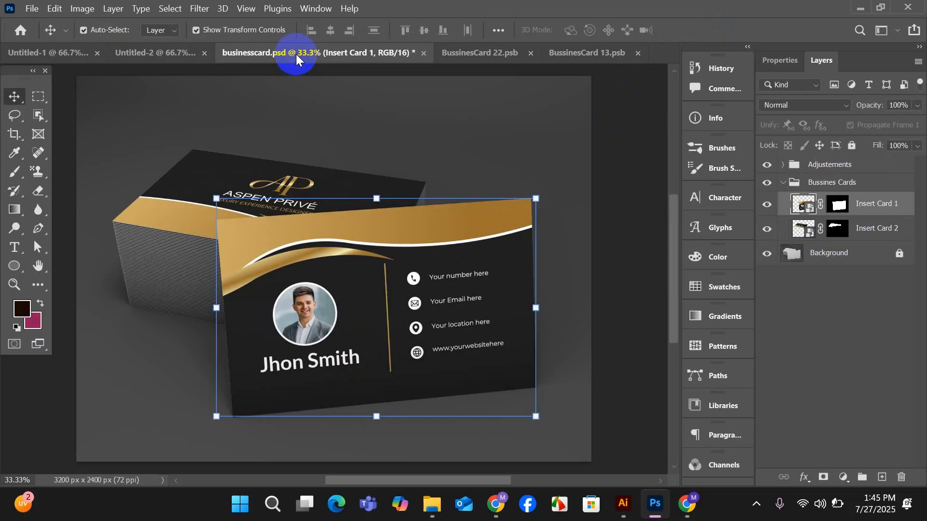
click(618, 266)
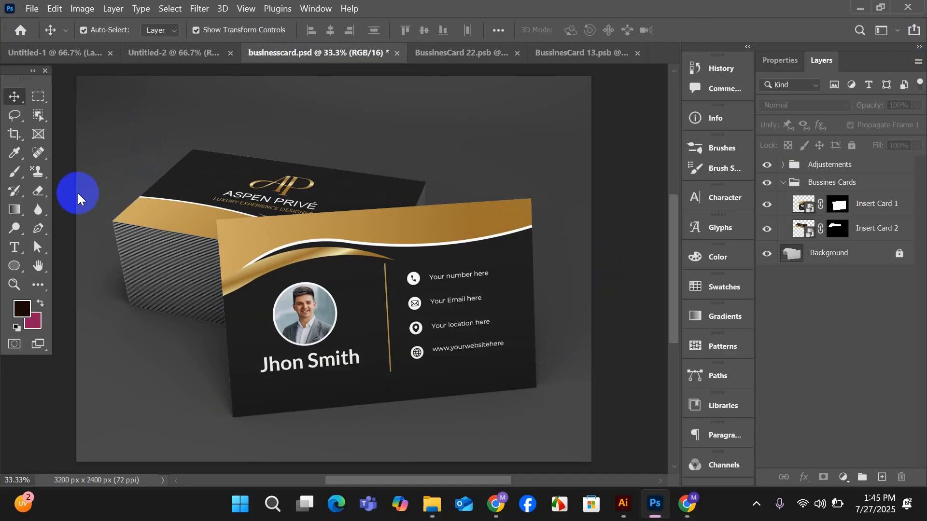
Export the card mockup as a 3200 x 2400 px JPG named submit in the Desktop's work folder.
click(32, 8)
click(52, 221)
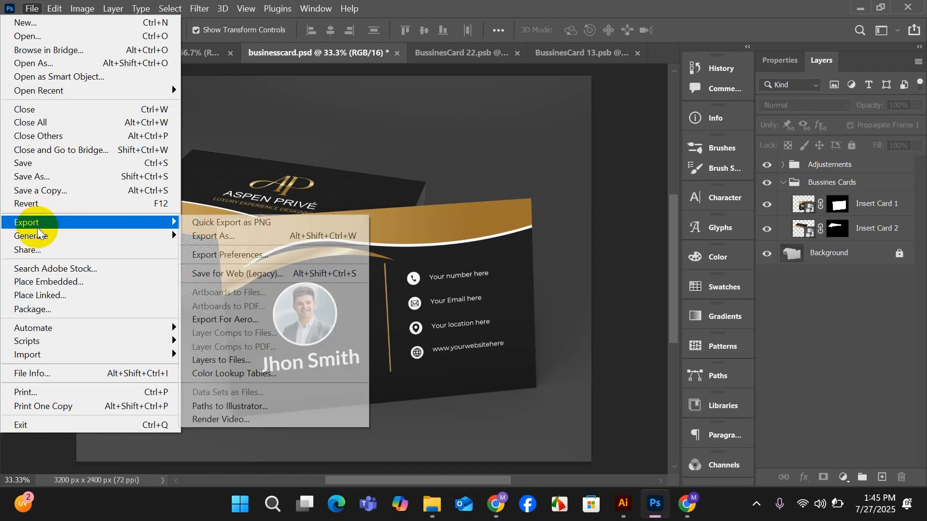
click(228, 235)
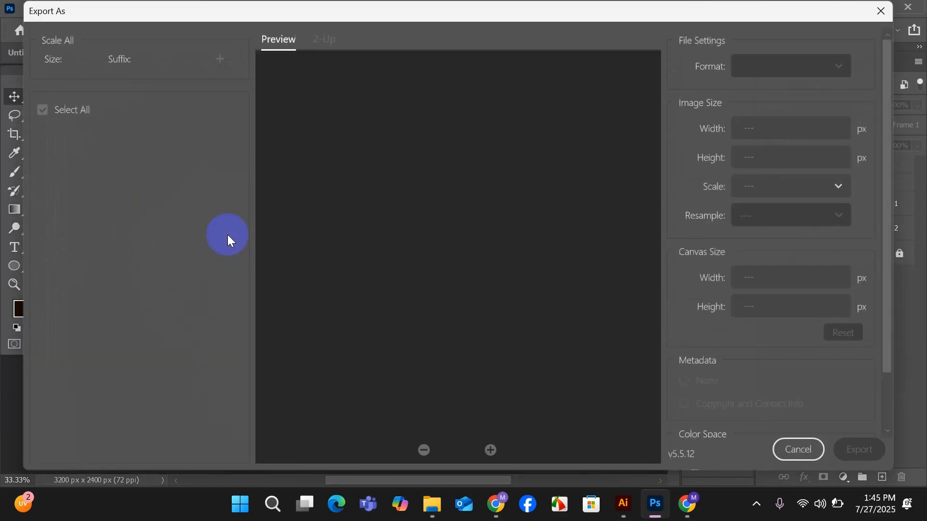
drag(586, 8, 582, 7)
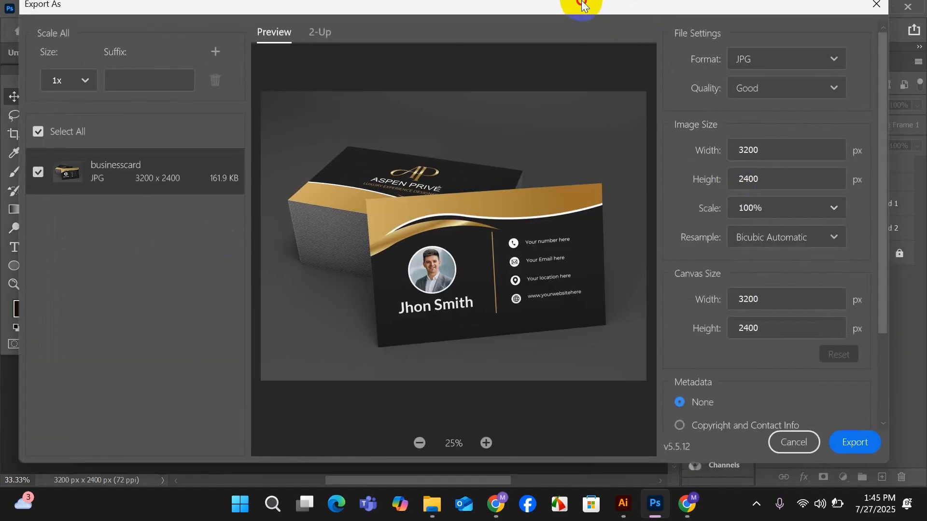
click(853, 450)
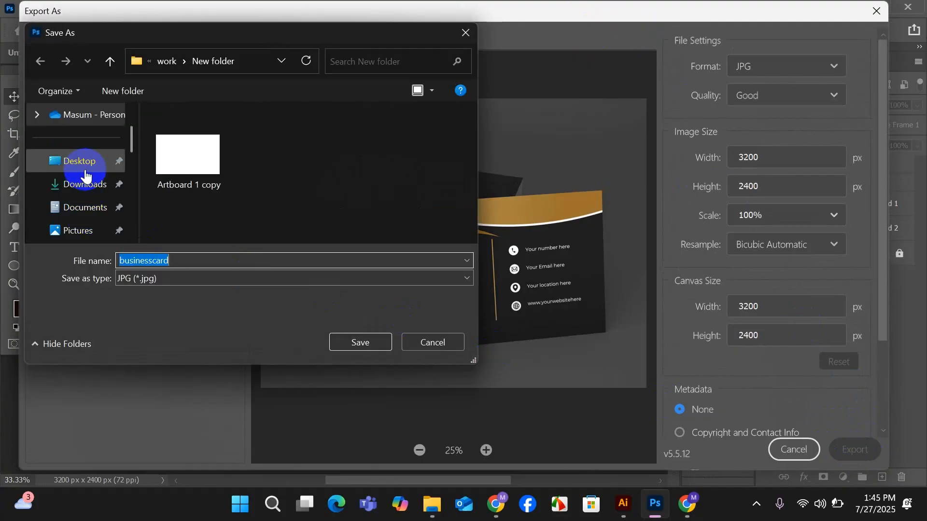
click(86, 172)
click(195, 170)
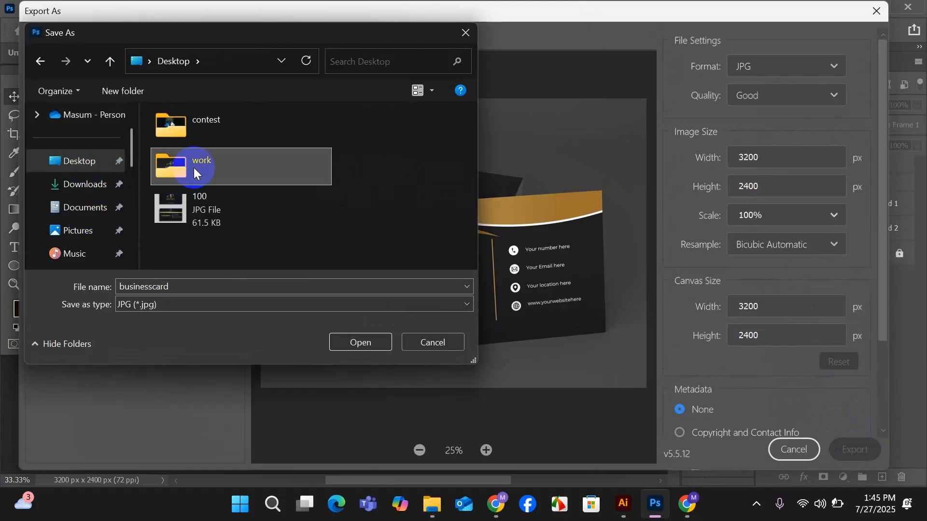
double_click(196, 170)
scroll(370, 197, down, 10)
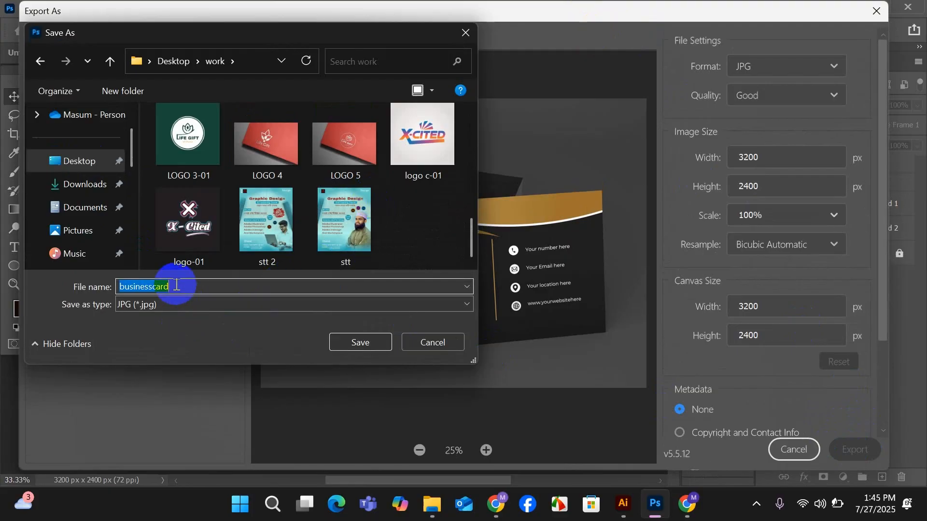
text(sum)
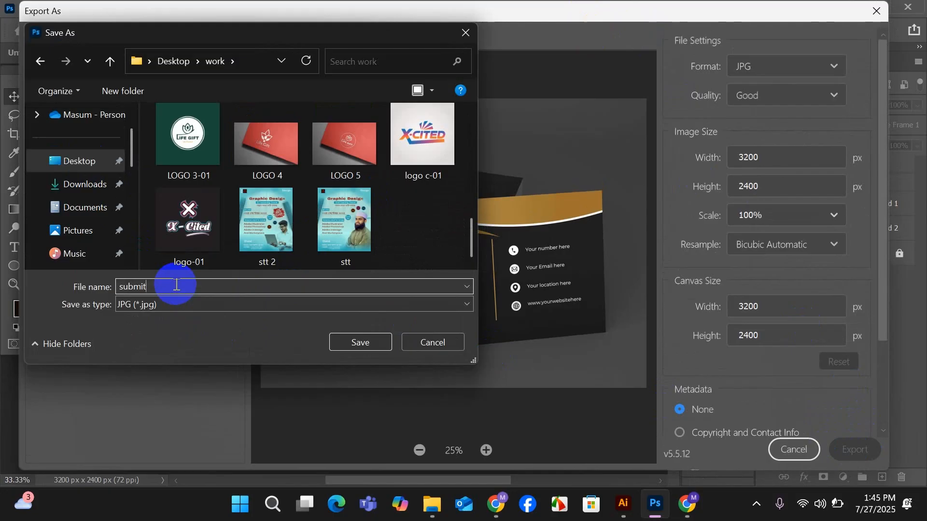
click(353, 343)
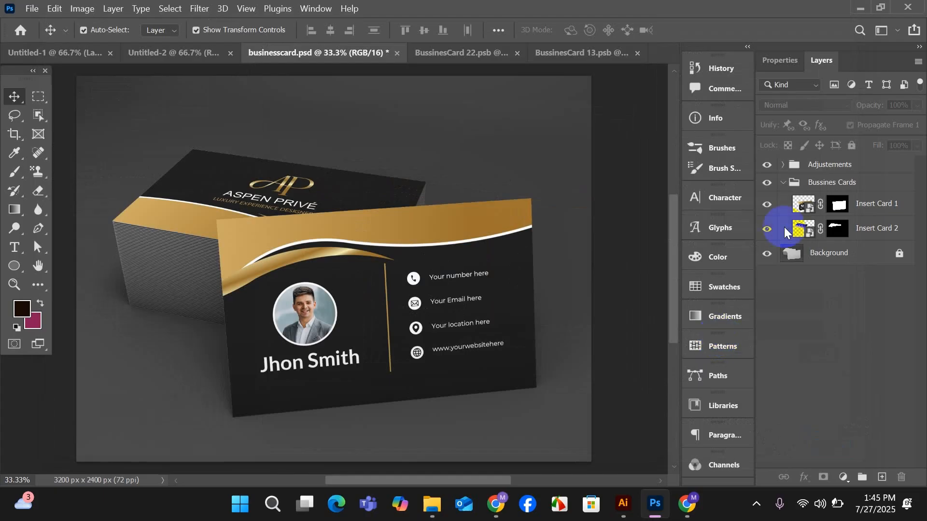
Switch to Illustrator, close the work folder window, and create a new 1200 x 1200 px document.
click(860, 10)
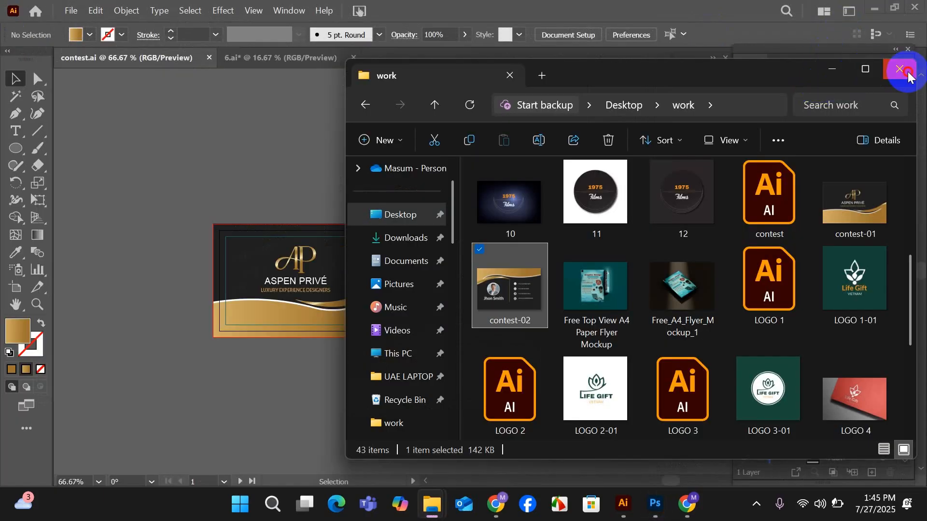
click(908, 74)
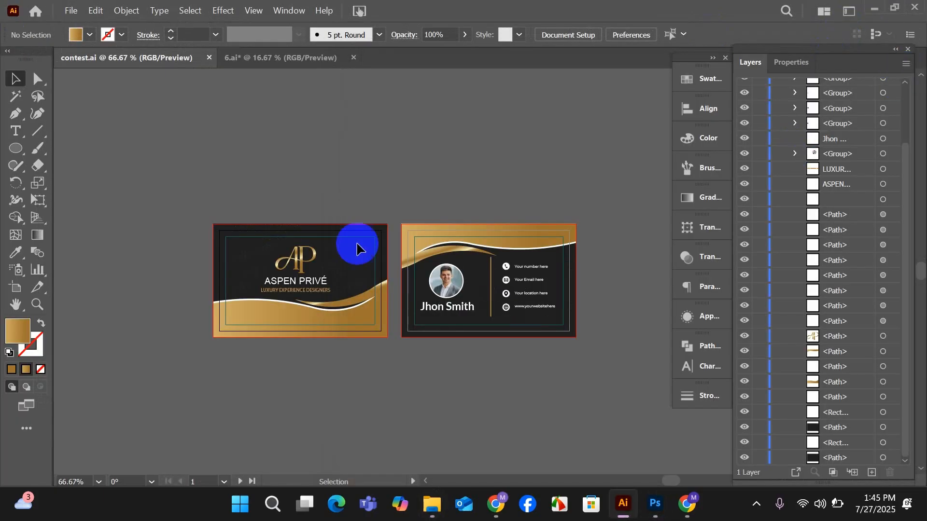
click(70, 11)
click(74, 27)
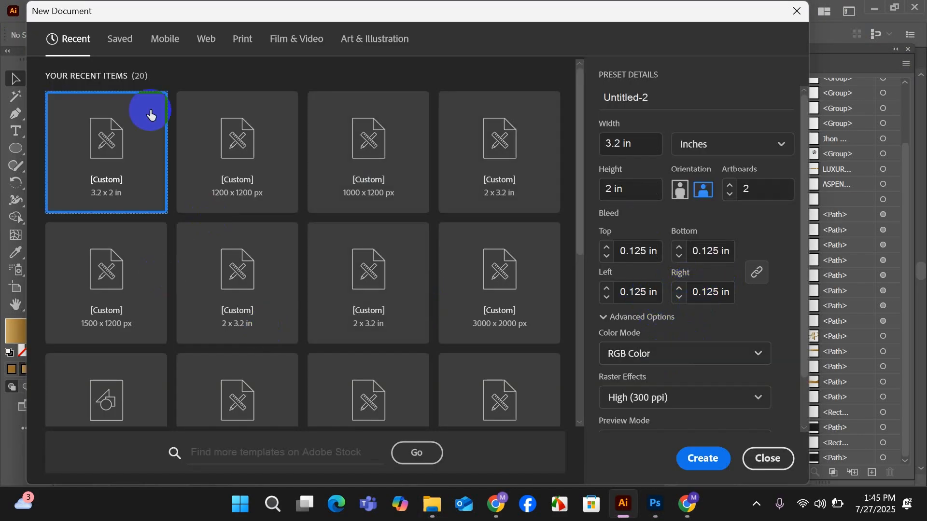
click(367, 181)
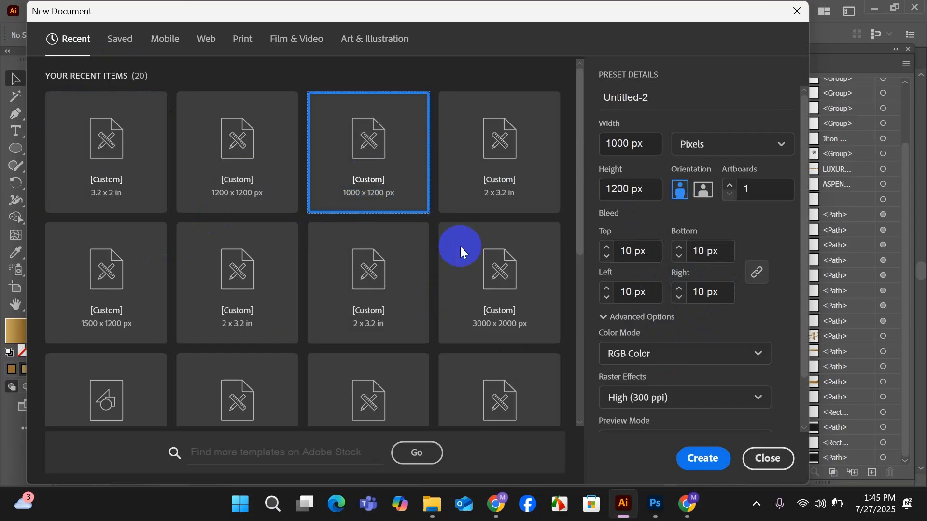
click(235, 175)
click(701, 460)
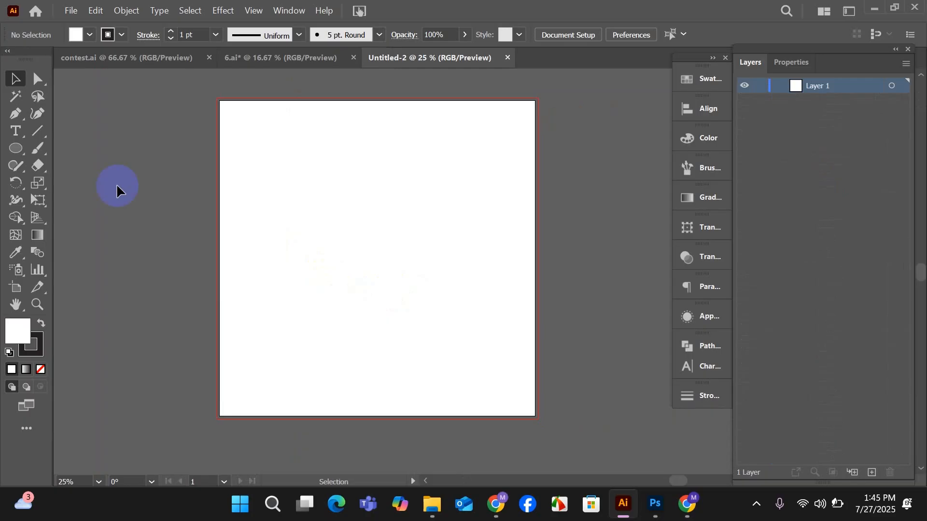
Draw a white 1220 x 1220 px rectangle without a stroke out to the bleed edges and lock it.
click(110, 34)
click(11, 59)
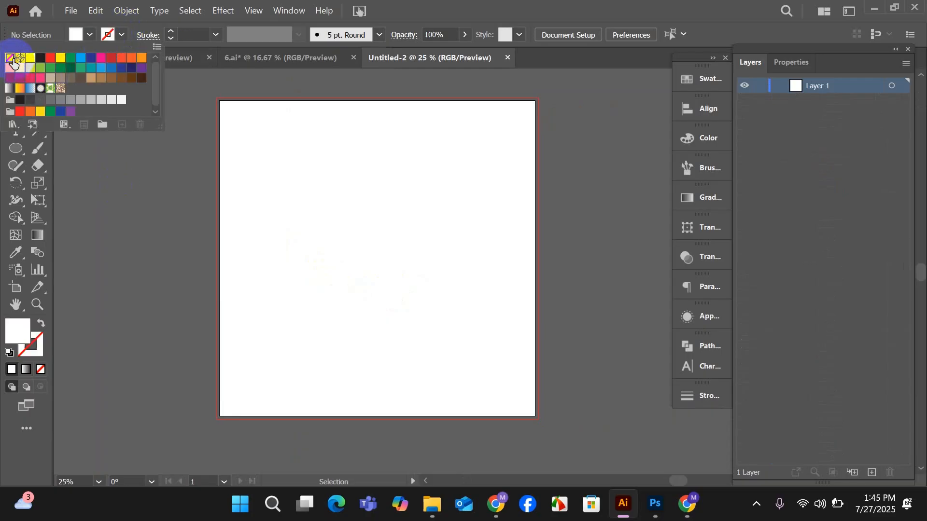
drag(16, 148, 57, 154)
scroll(260, 139, up, 1)
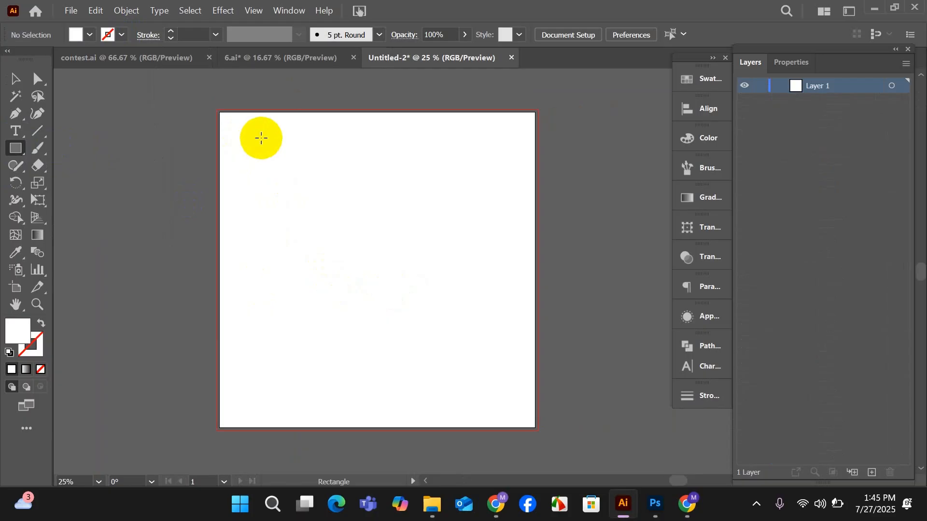
scroll(234, 133, up, 1)
scroll(220, 111, down, 1)
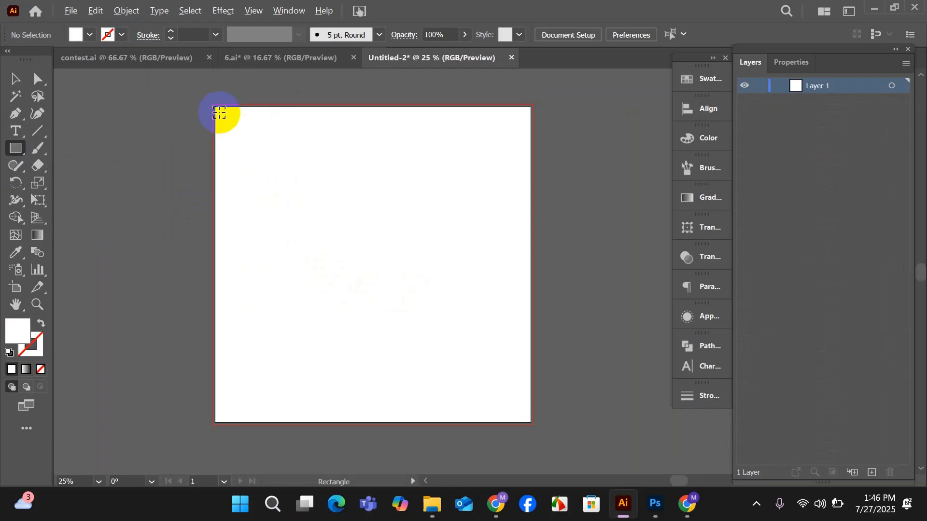
drag(212, 104, 533, 423)
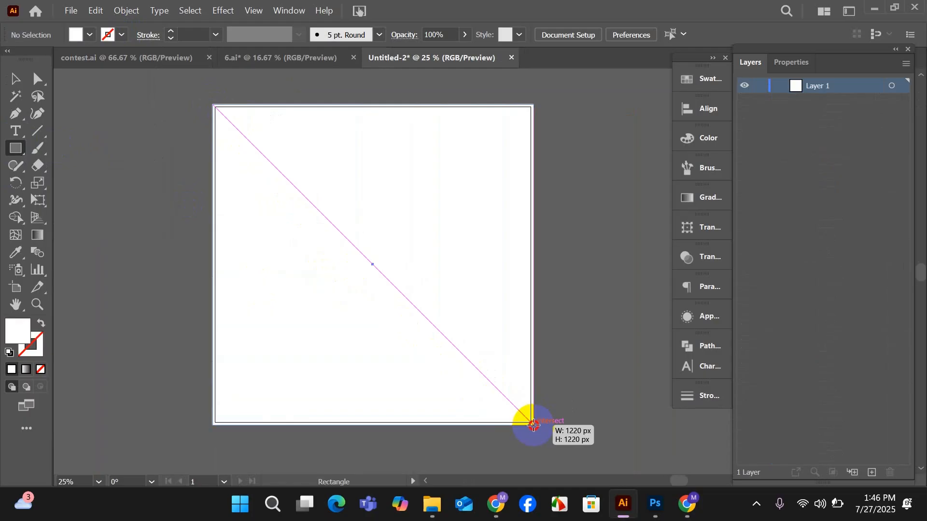
drag(532, 425, 533, 425)
click(16, 79)
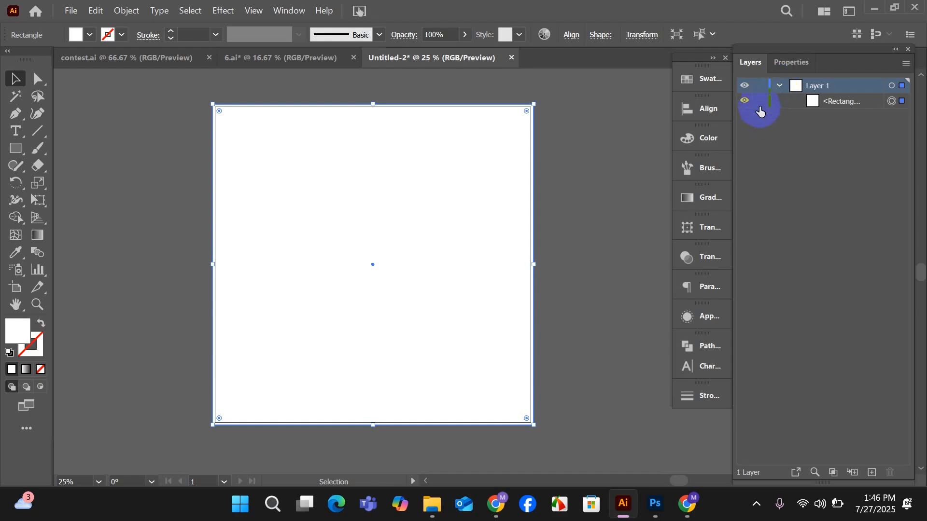
click(761, 109)
Close 6.ai without saving its changes and bring up the contest.ai document.
click(257, 60)
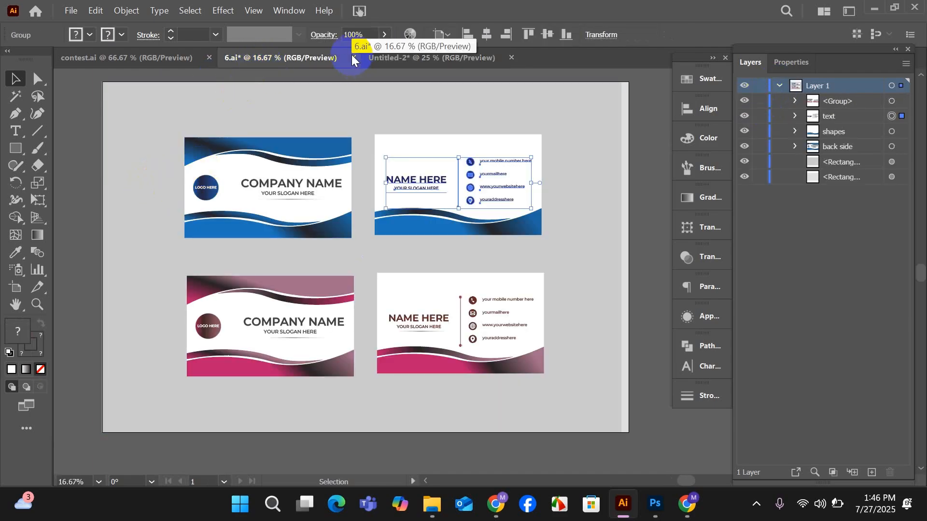
click(353, 58)
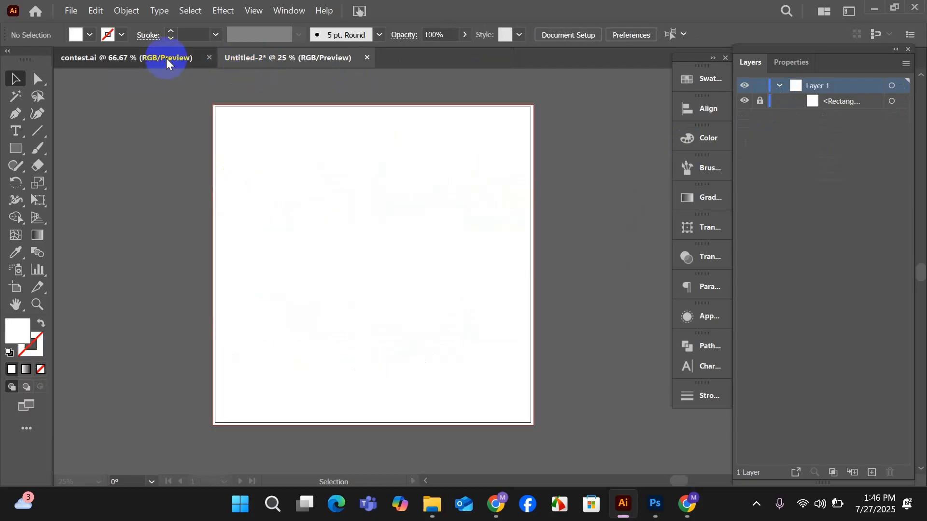
click(167, 64)
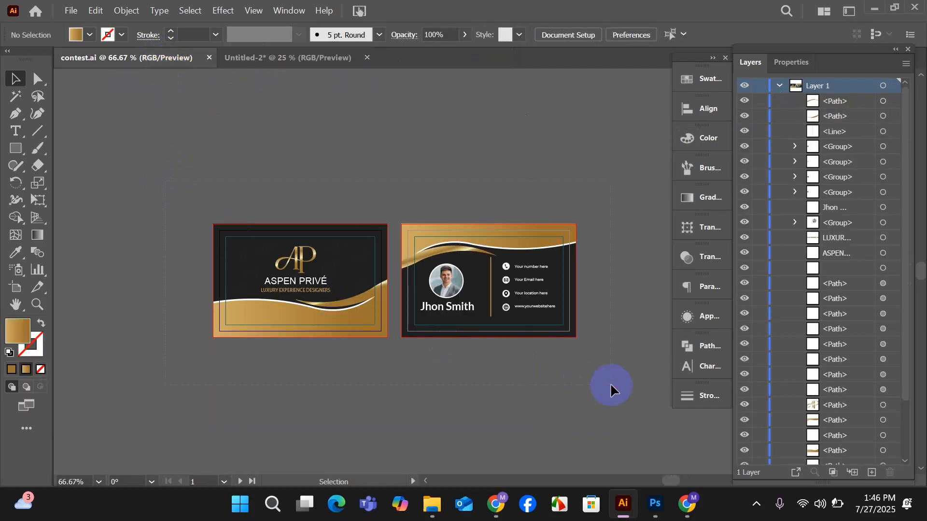
Copy both card sides from contest.ai into the new document and place a duplicate of the pair below the first.
key(ctrl+a)
drag(466, 338, 391, 301)
scroll(388, 276, up, 2)
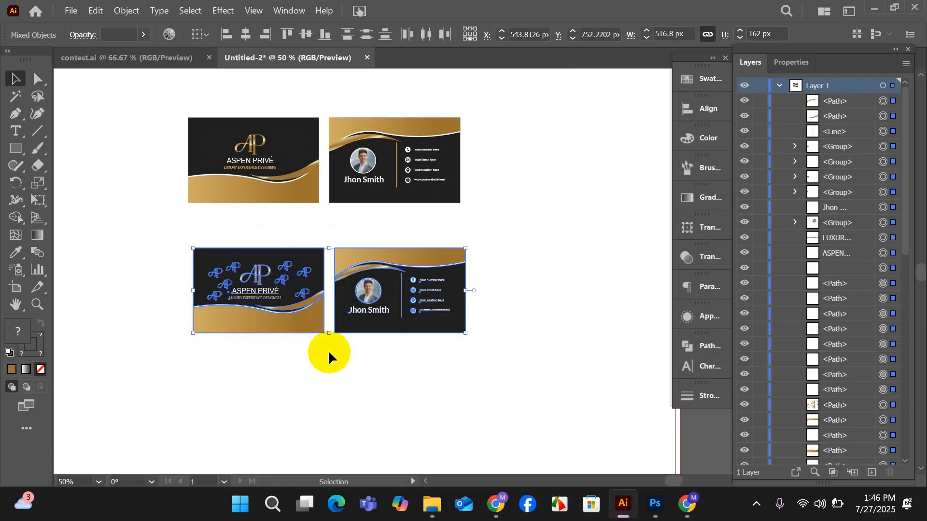
drag(463, 385, 378, 361)
scroll(273, 296, up, 1)
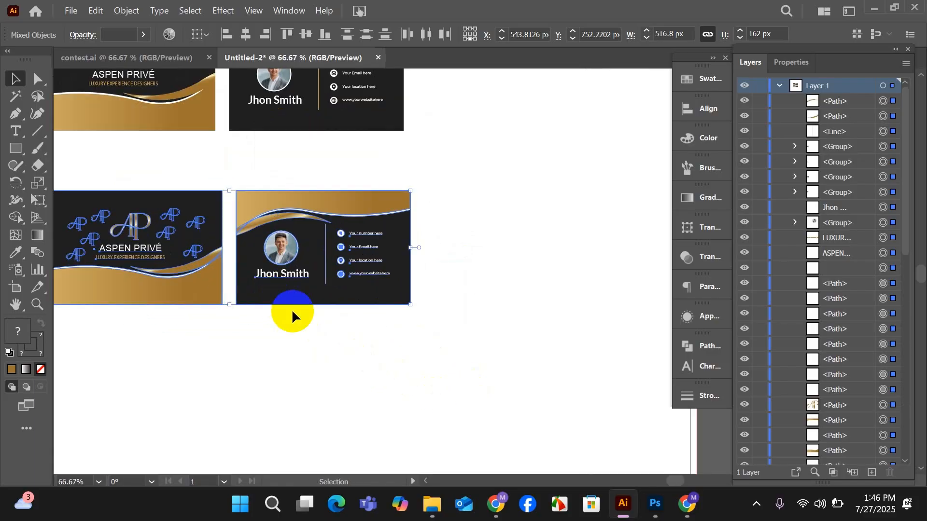
scroll(358, 344, down, 1)
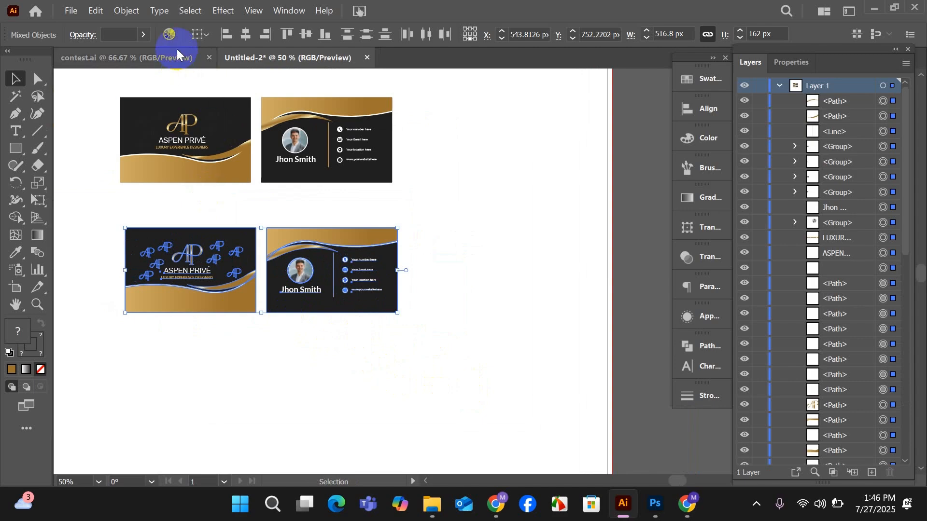
Recolor the lower card pair with the color wheel, turning its gold accents into a deeper, more saturated golden orange.
click(169, 34)
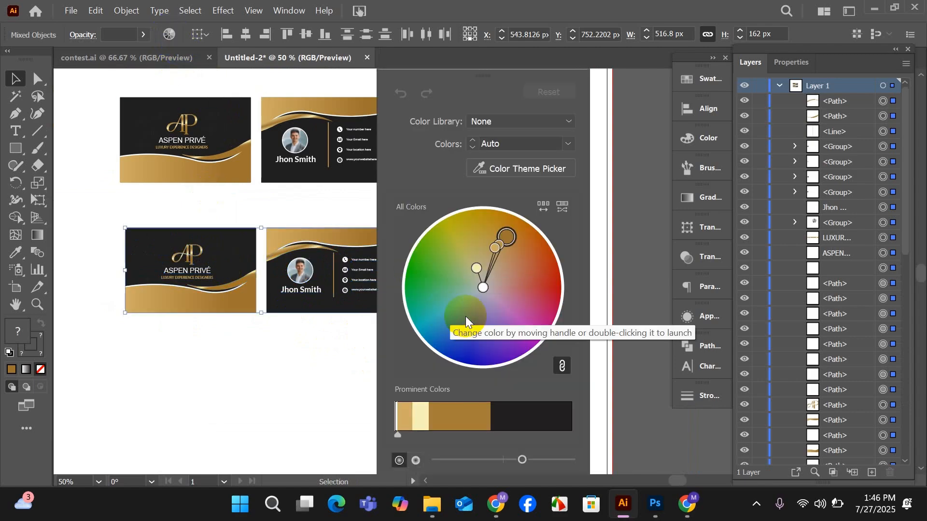
drag(509, 246, 431, 327)
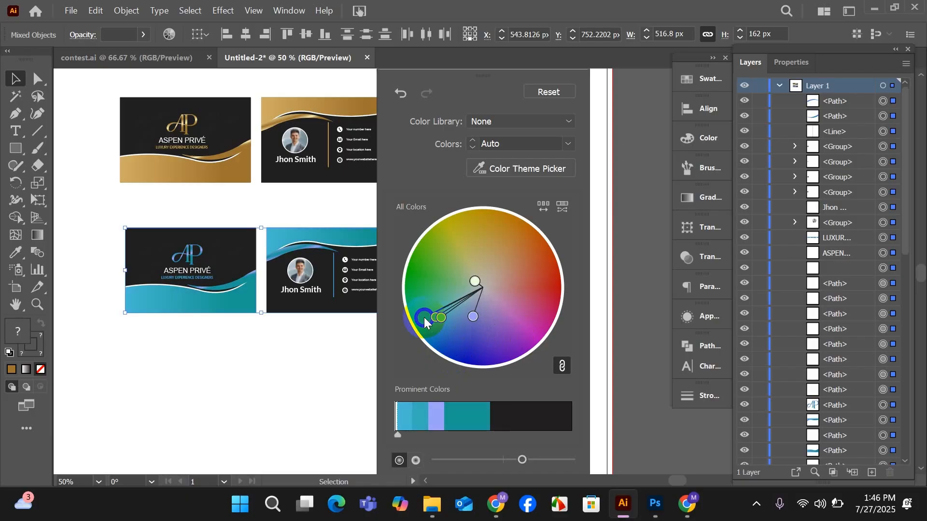
drag(422, 319, 546, 247)
drag(545, 243, 505, 205)
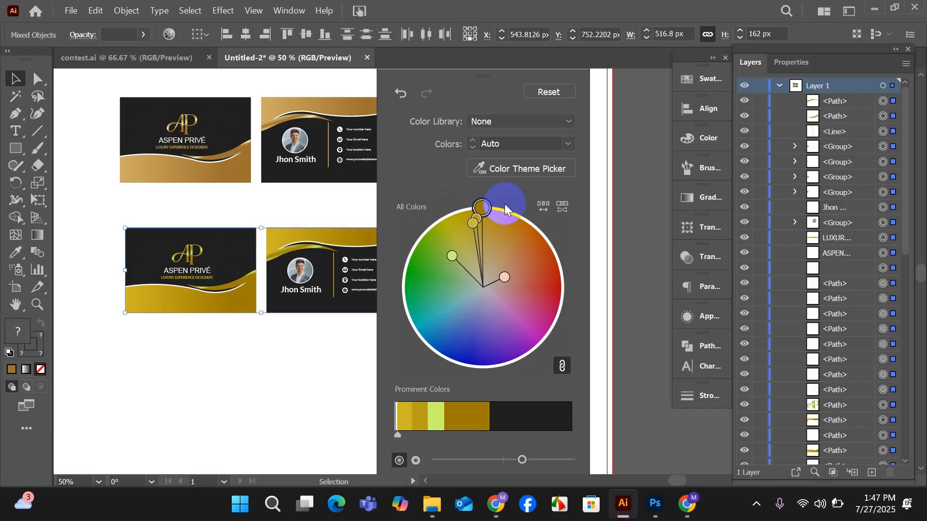
mouse_move(505, 209)
mouse_down()
mouse_move(481, 202)
mouse_move(508, 217)
mouse_up()
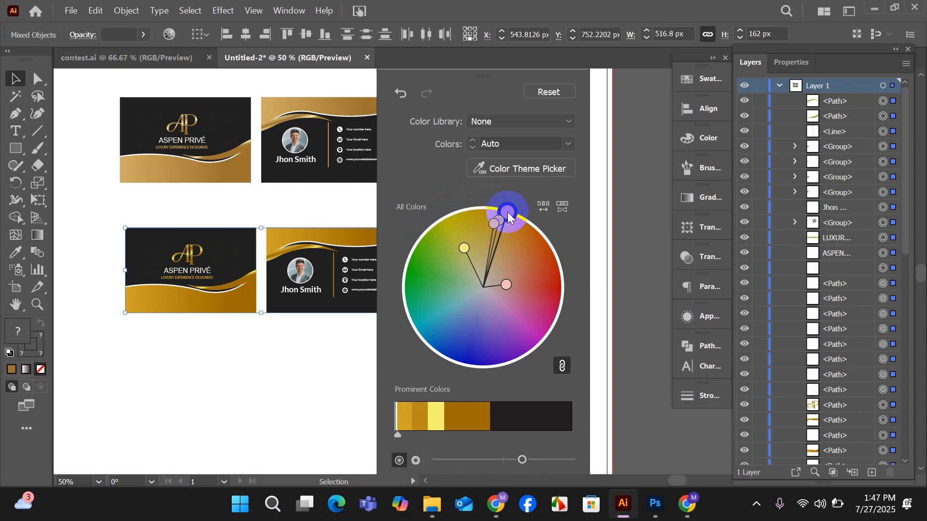
drag(509, 217, 506, 198)
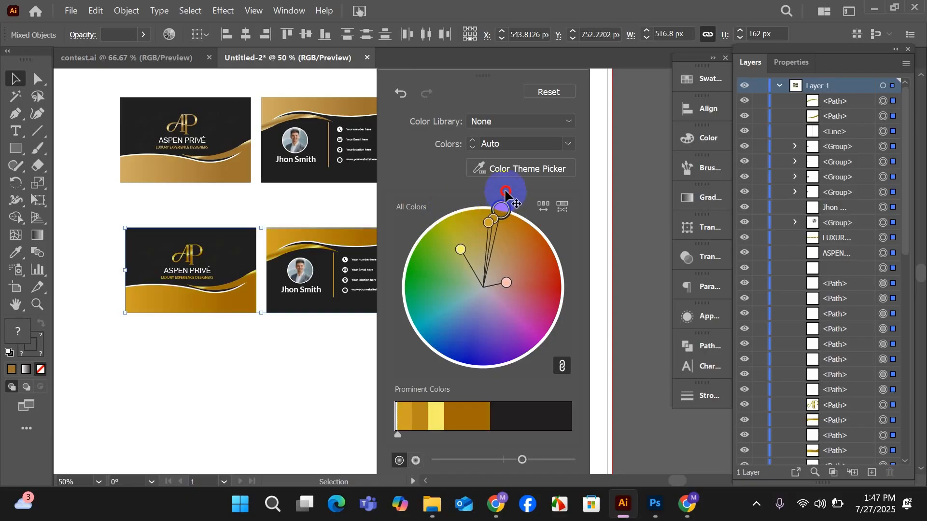
click(635, 265)
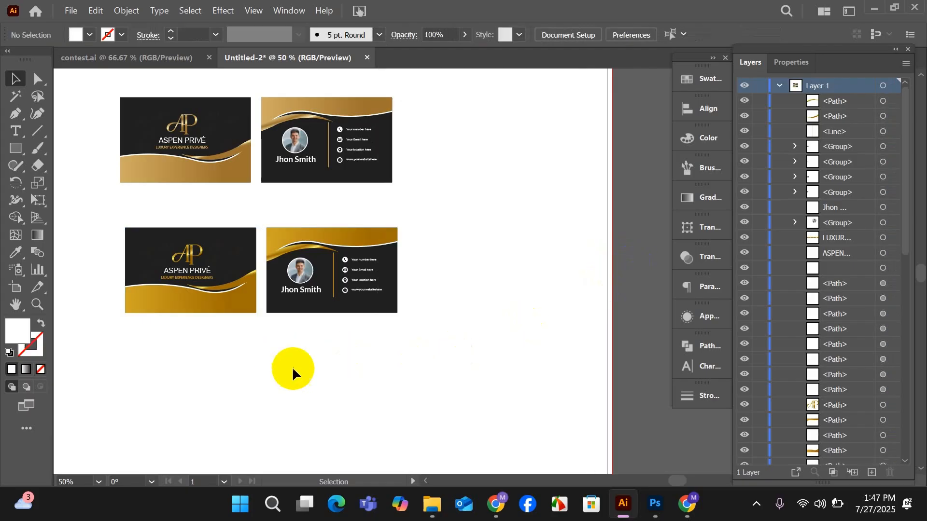
Group the upper card pair and the lower card pair into two separate groups.
key(space)
drag(362, 388, 381, 408)
key(ctrl+minus)
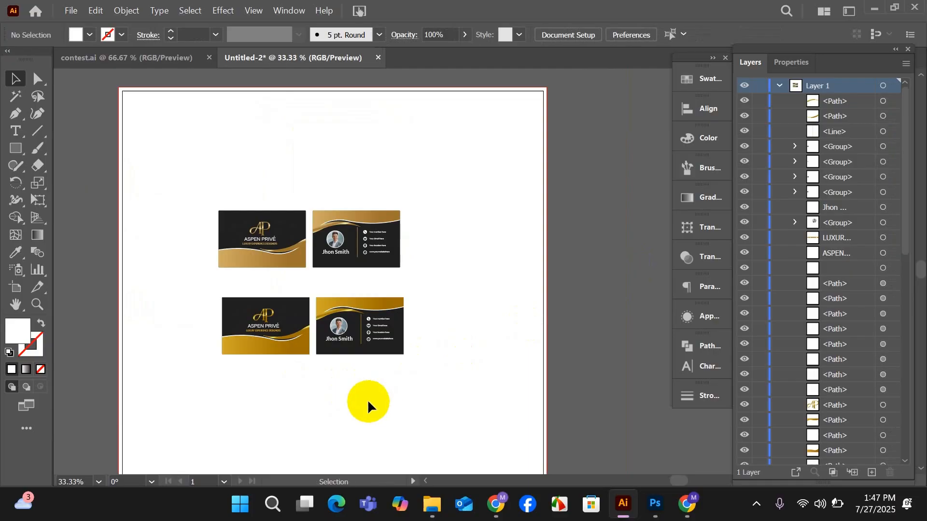
drag(199, 241, 385, 266)
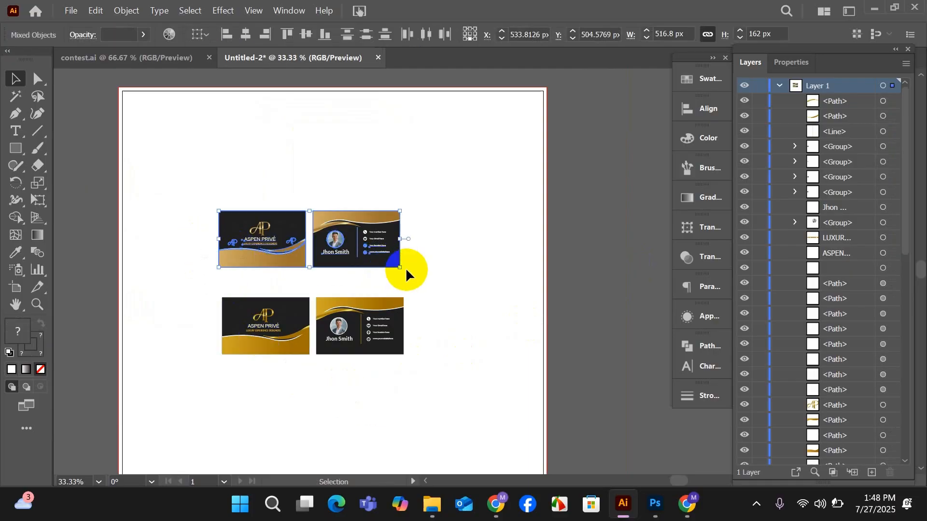
mouse_move(263, 267)
mouse_down()
mouse_move(276, 256)
mouse_move(276, 265)
mouse_up()
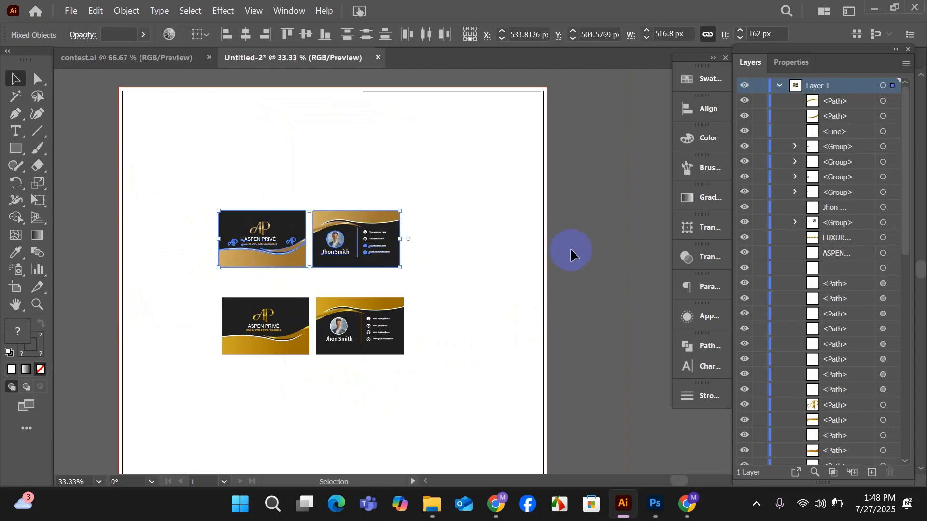
click(571, 253)
drag(191, 193, 442, 276)
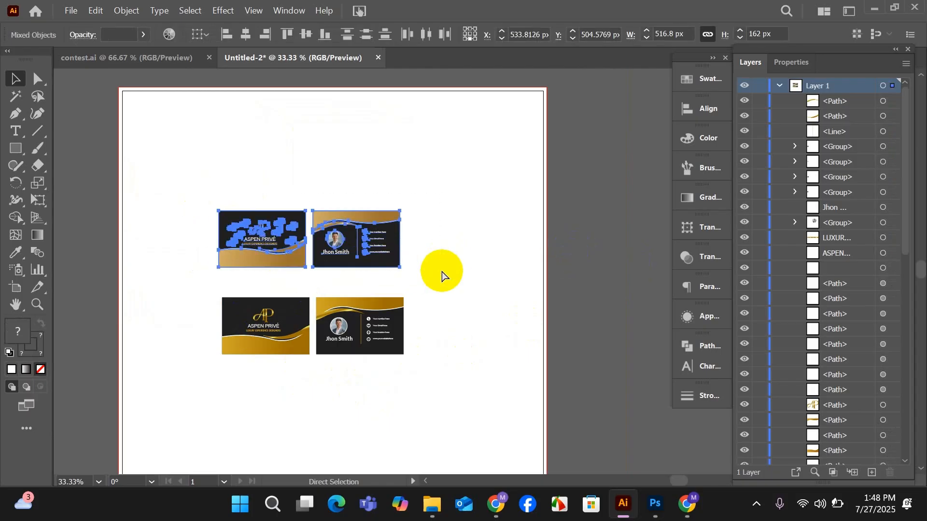
drag(184, 296, 410, 363)
key(ctrl+g)
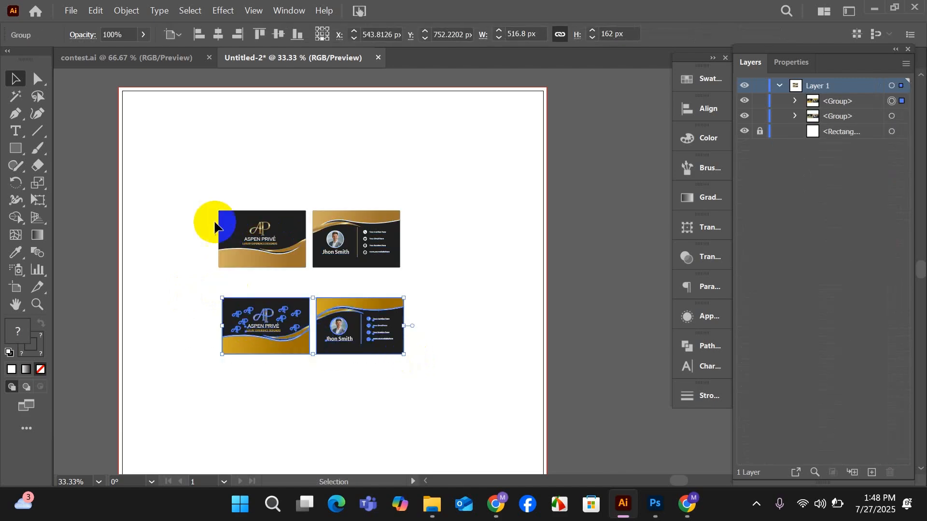
Line up the upper card pair above the lower one and enlarge both pairs together to nearly the full artboard width.
drag(357, 255, 351, 271)
drag(176, 231, 355, 361)
scroll(356, 326, down, 3)
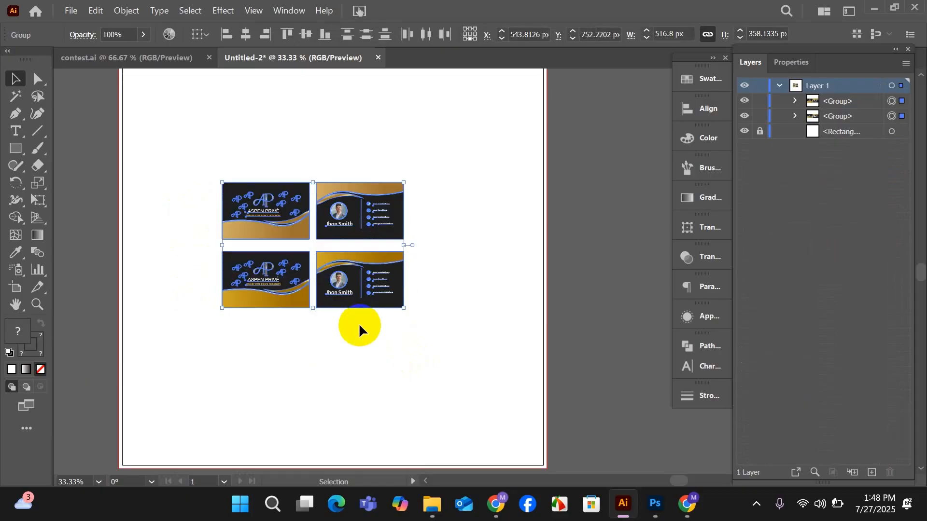
drag(312, 274, 328, 334)
scroll(331, 321, down, 1)
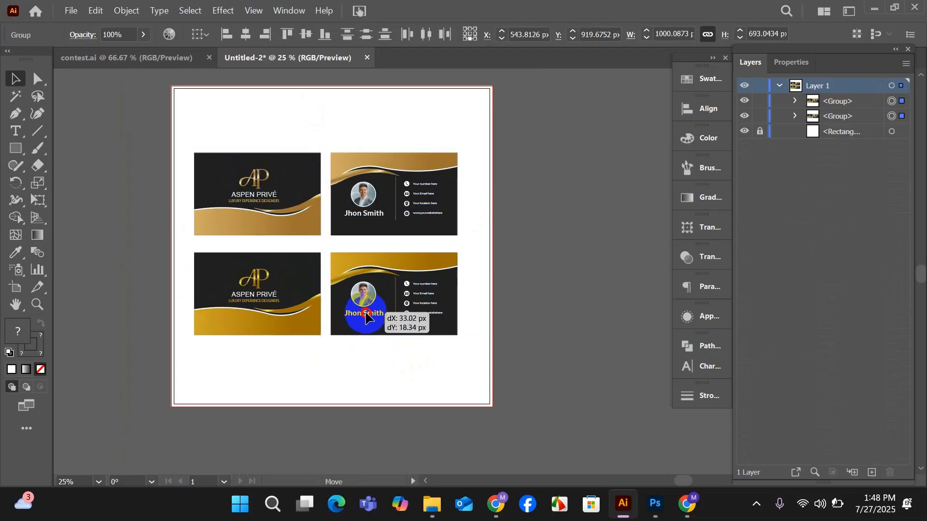
drag(326, 340, 327, 346)
drag(372, 321, 375, 316)
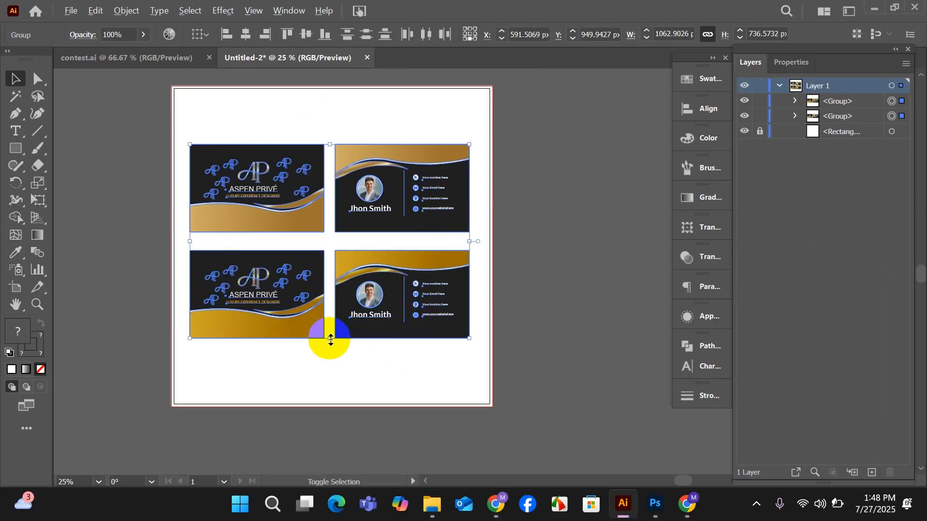
drag(329, 339, 331, 344)
click(497, 325)
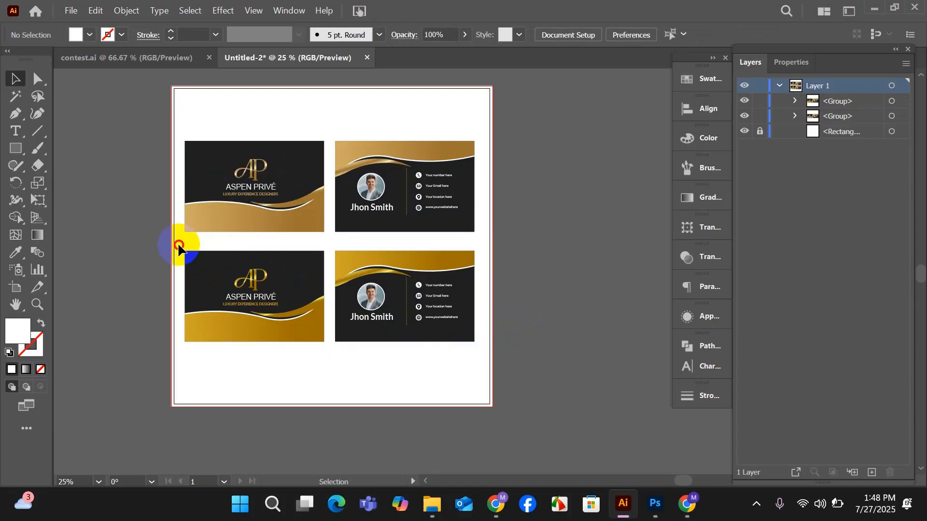
Move the two card pairs apart vertically, leaving a wider gap between them on the artboard.
drag(380, 317, 382, 337)
scroll(358, 309, up, 1)
drag(373, 261, 381, 233)
click(365, 365)
drag(365, 366, 368, 348)
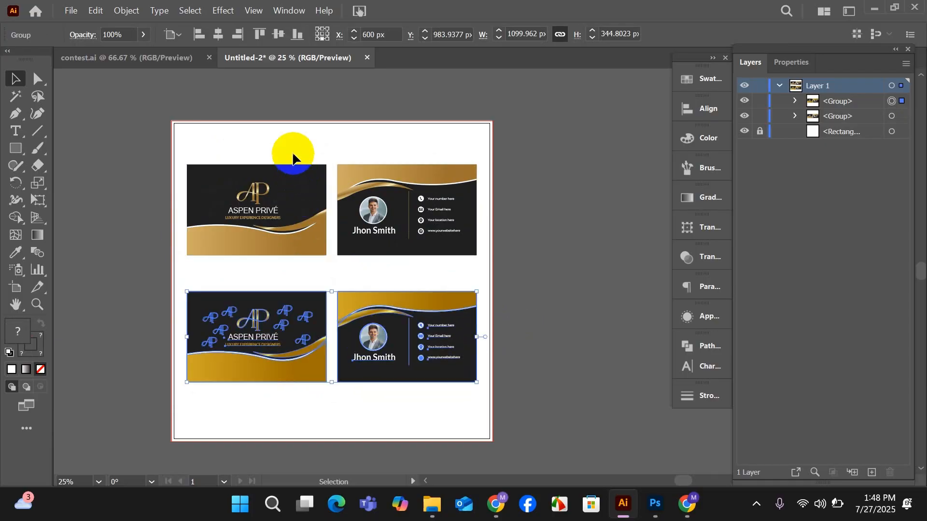
drag(337, 206, 348, 209)
Give both card pairs a Multiply drop shadow at 75% opacity with a 17 px blur.
drag(303, 279, 363, 360)
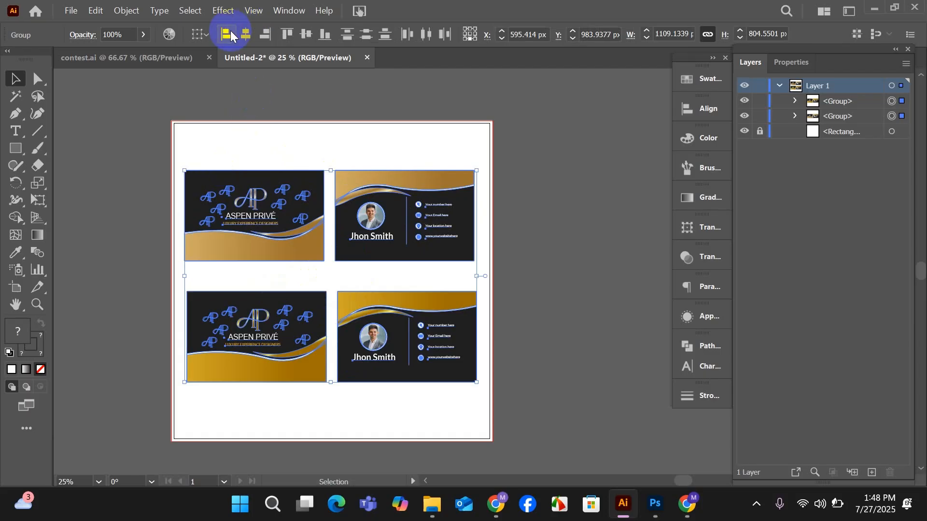
click(223, 15)
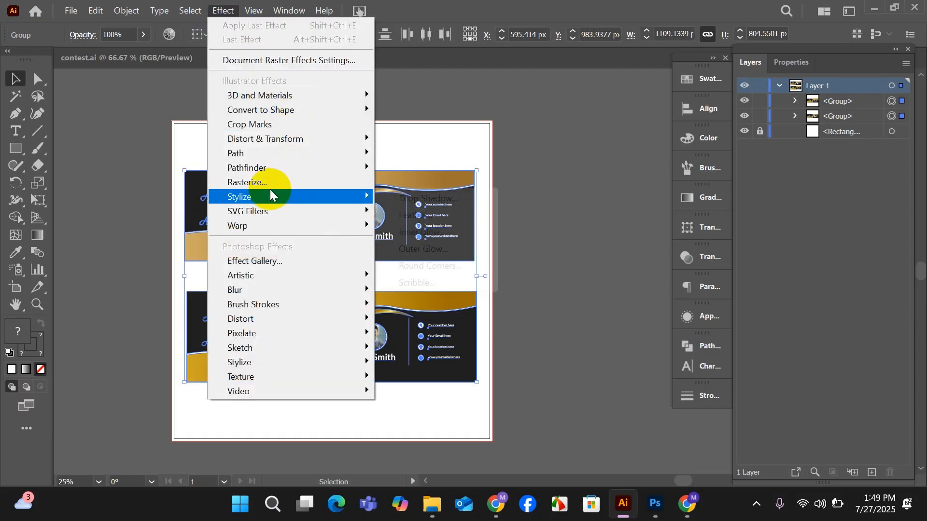
mouse_move(270, 196)
click(410, 198)
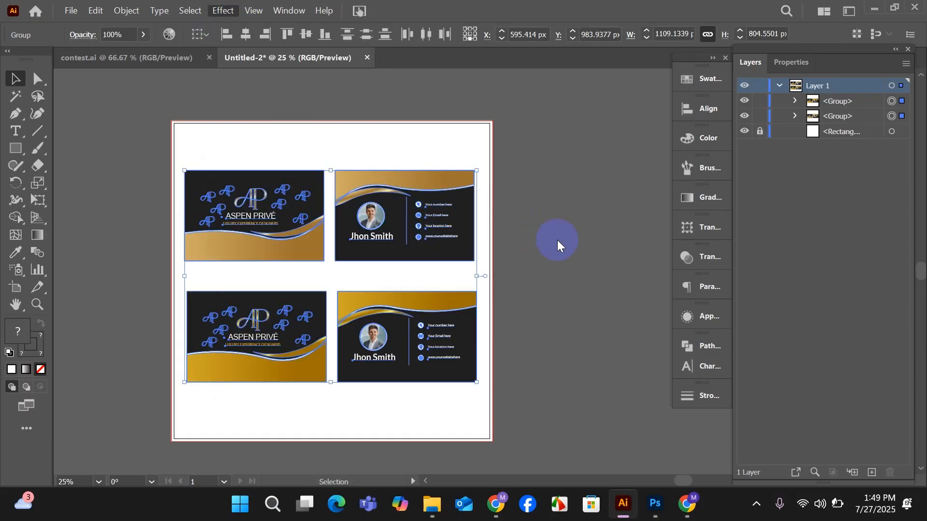
click(750, 268)
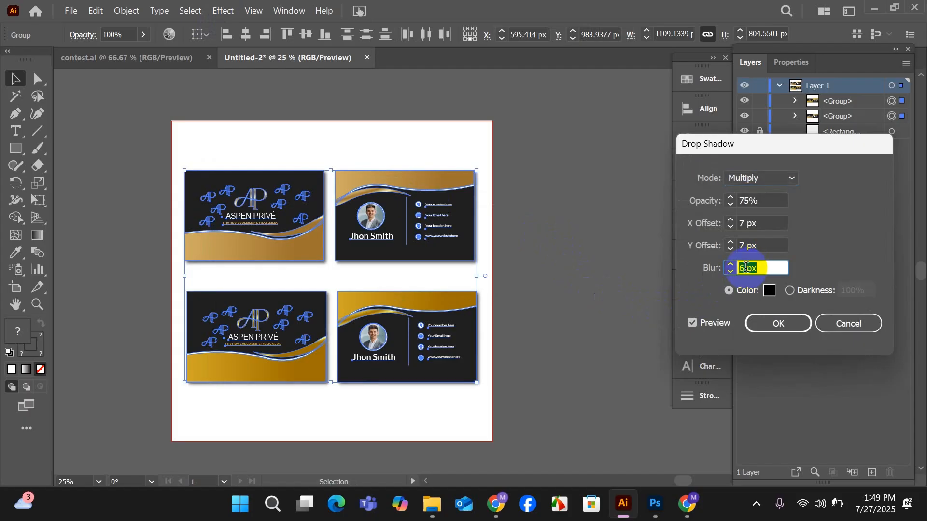
key(Up)
key(Up)
key(Up)
key(Up)
key(Up)
key(Up)
key(Up)
key(Up)
key(Up)
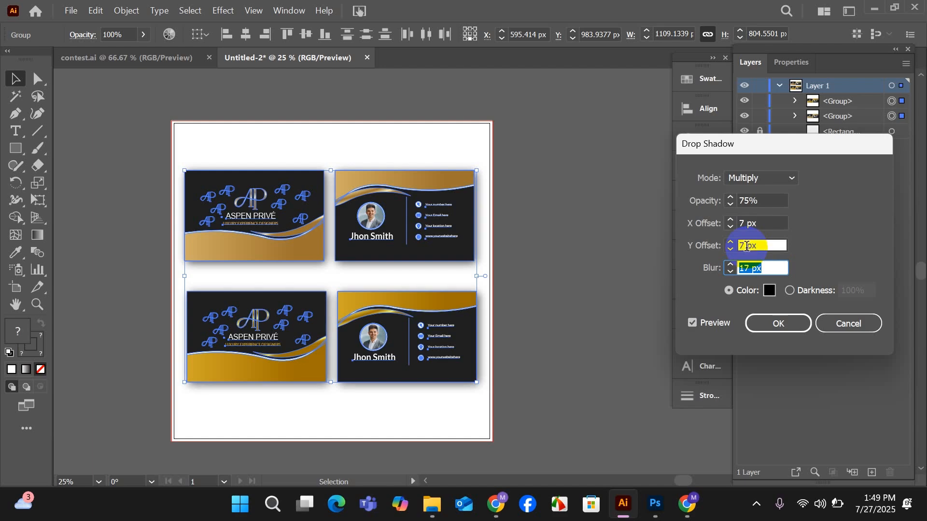
Set the drop shadow's Y offset to 20 px and X offset to 16 px, and apply it to both card pairs.
key(Up)
key(Up)
key(Up)
key(Up)
key(Up)
key(Up)
key(Up)
key(Up)
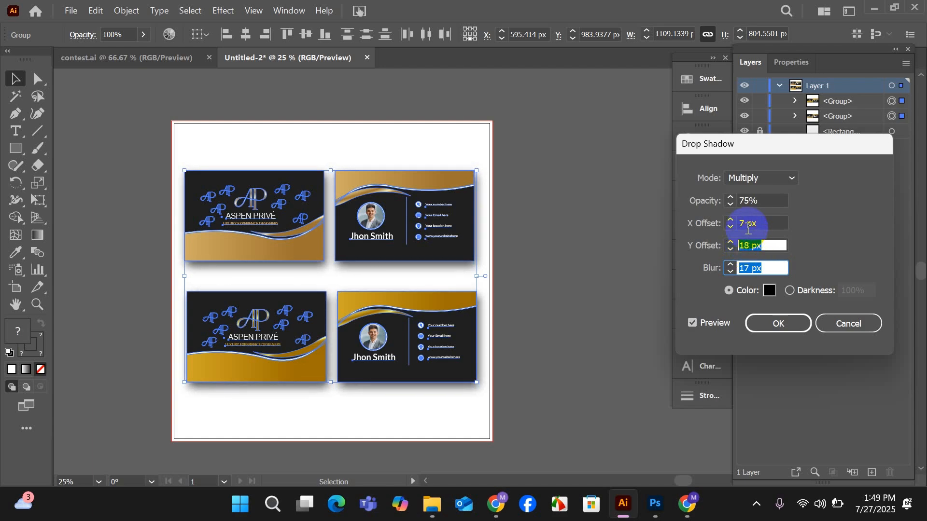
click(749, 224)
key(Up)
key(Up)
key(Up)
key(Up)
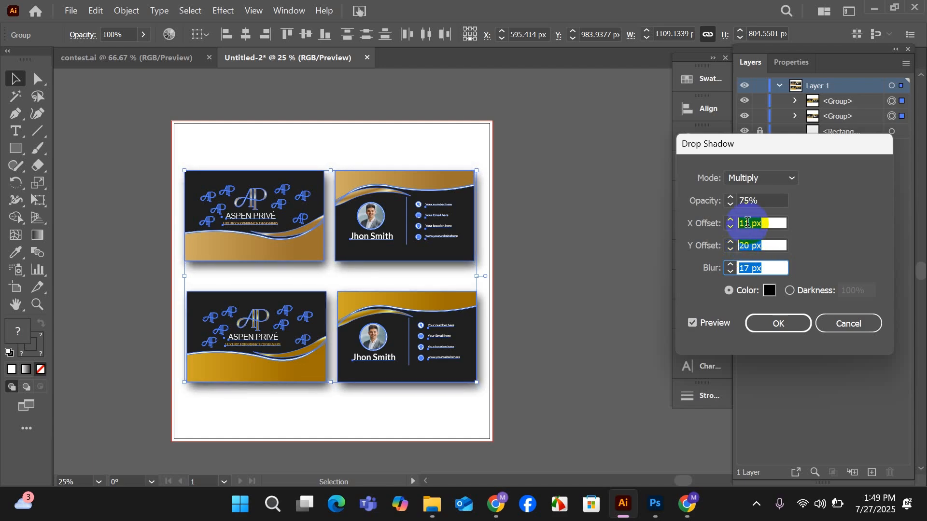
key(Up)
key(Up)
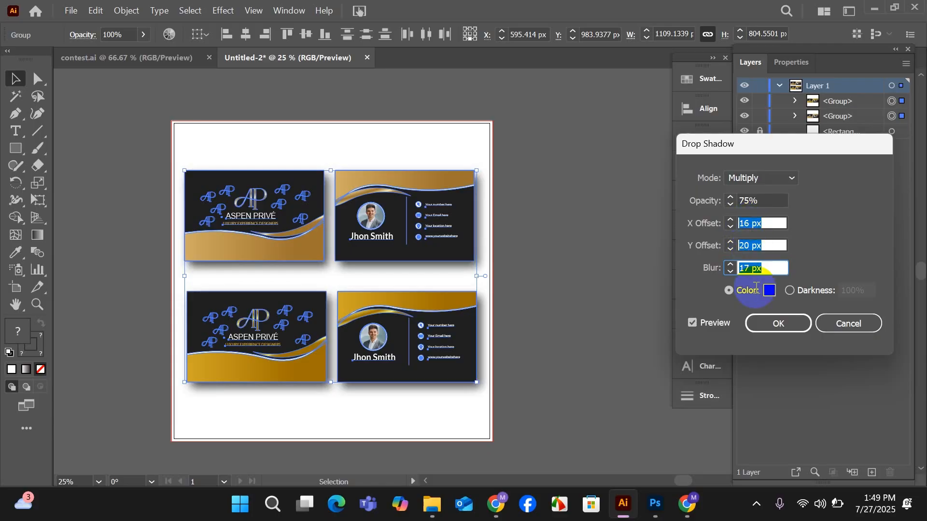
click(777, 323)
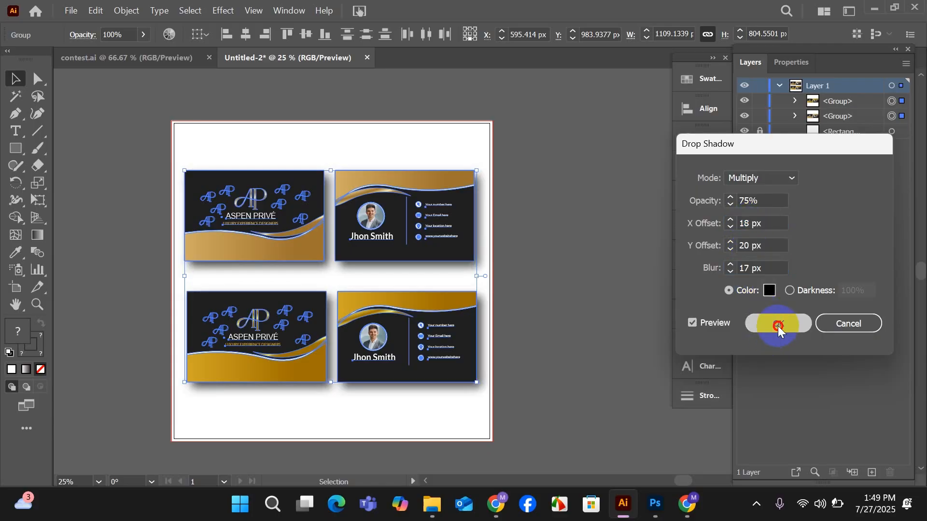
click(591, 316)
Start exporting the color variation sheet as a JPEG named Untitled-2 into the Desktop's work folder.
drag(551, 371, 582, 393)
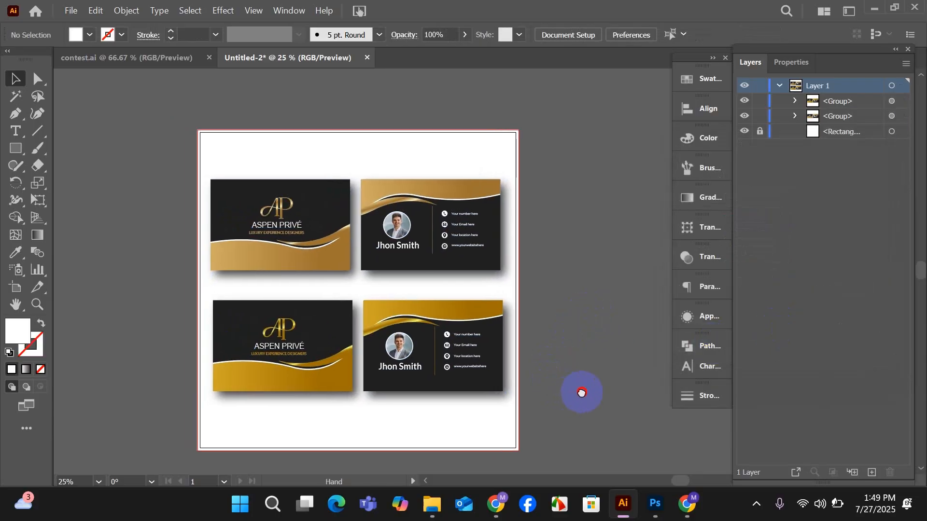
click(71, 10)
mouse_move(99, 308)
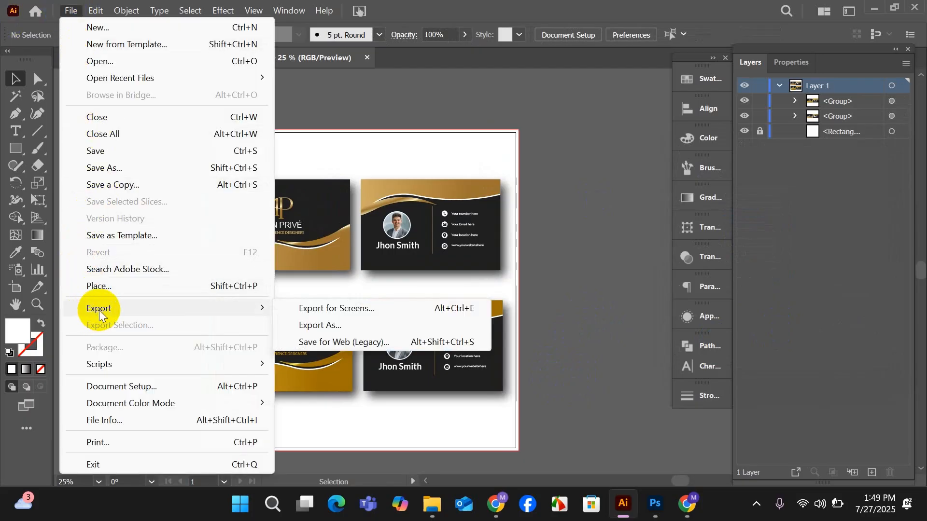
click(299, 322)
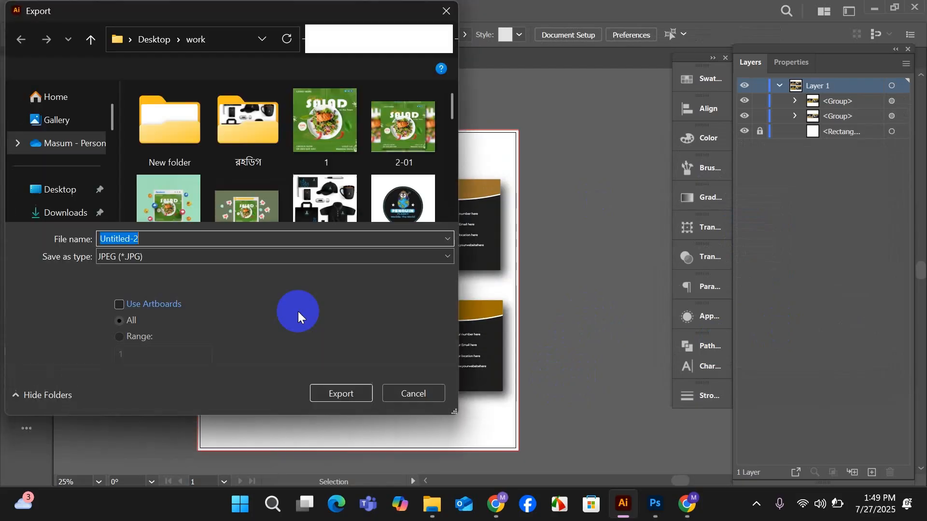
scroll(229, 190, down, 3)
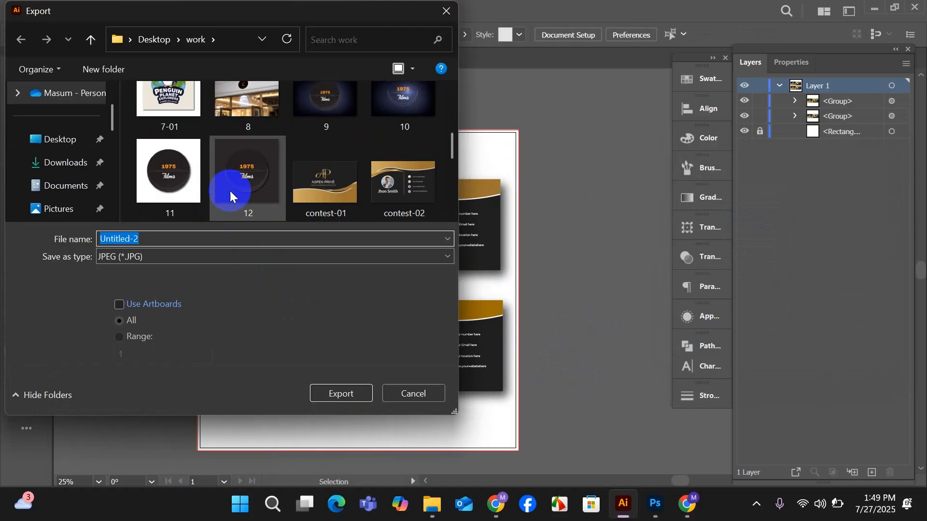
scroll(230, 190, up, 1)
scroll(230, 190, down, 4)
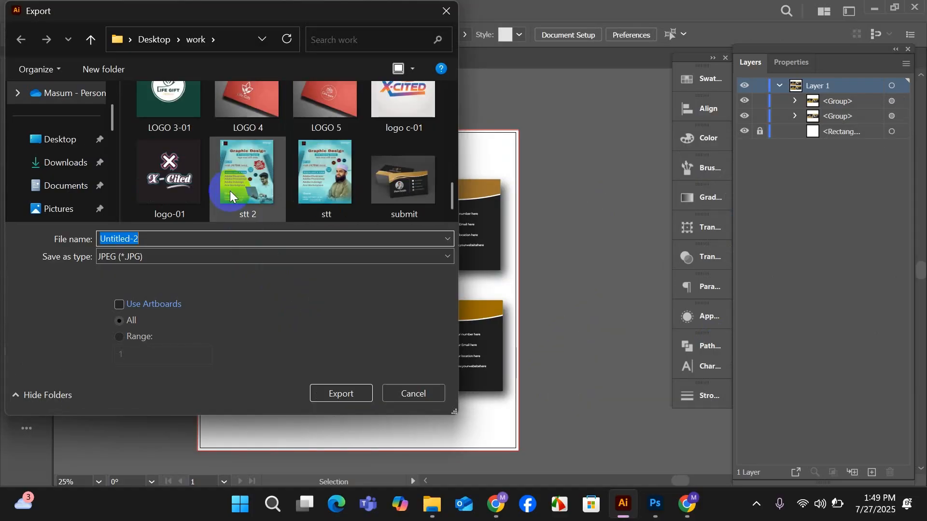
click(77, 146)
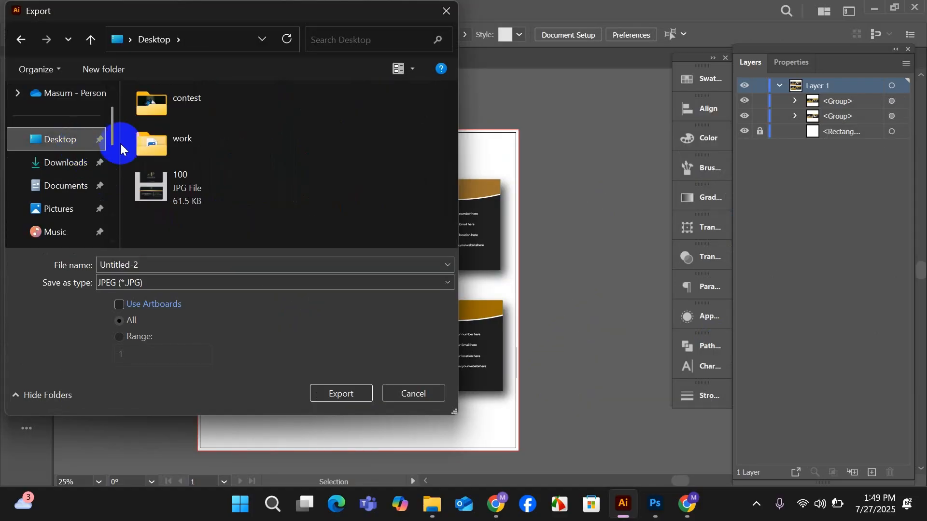
double_click(164, 138)
scroll(259, 203, down, 6)
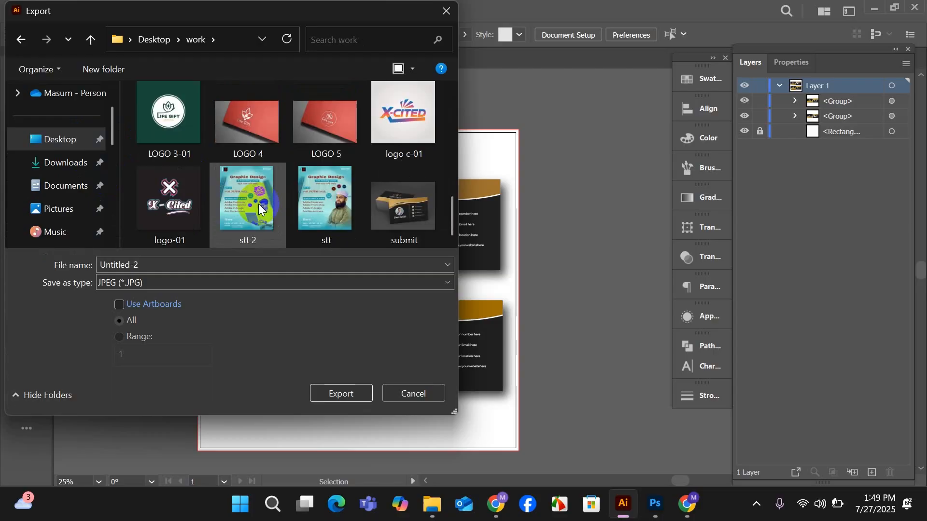
Limit the export to the artboards and export the JPEG in RGB at maximum quality and 300 ppi.
click(155, 304)
click(118, 305)
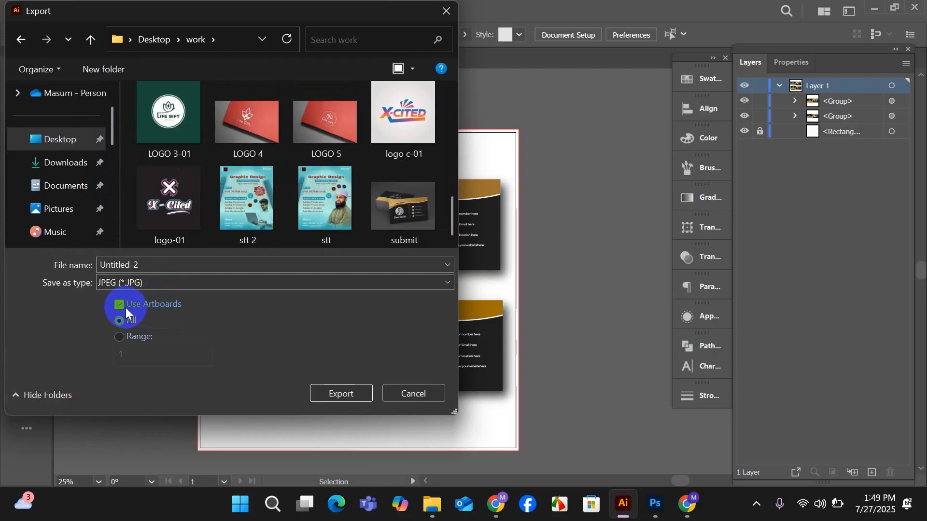
click(331, 394)
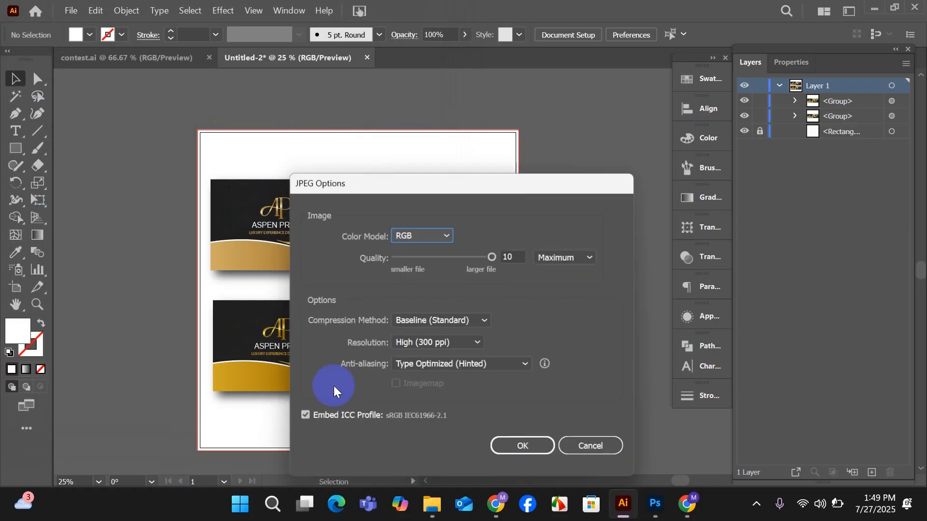
click(528, 450)
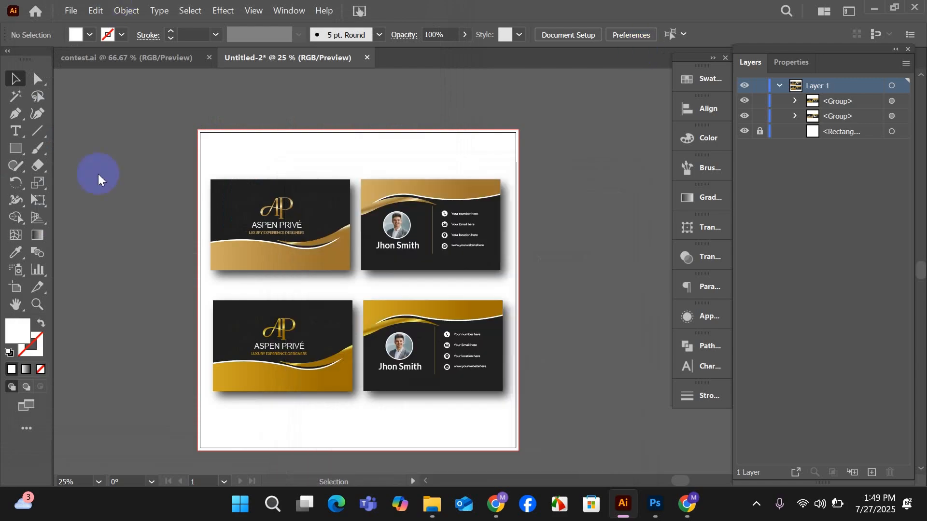
Switch to Chrome and open the entry submission form of the Design Exclusive Luxury Business Card contest on Freelancer.
click(491, 509)
scroll(314, 247, up, 5)
scroll(315, 243, up, 1)
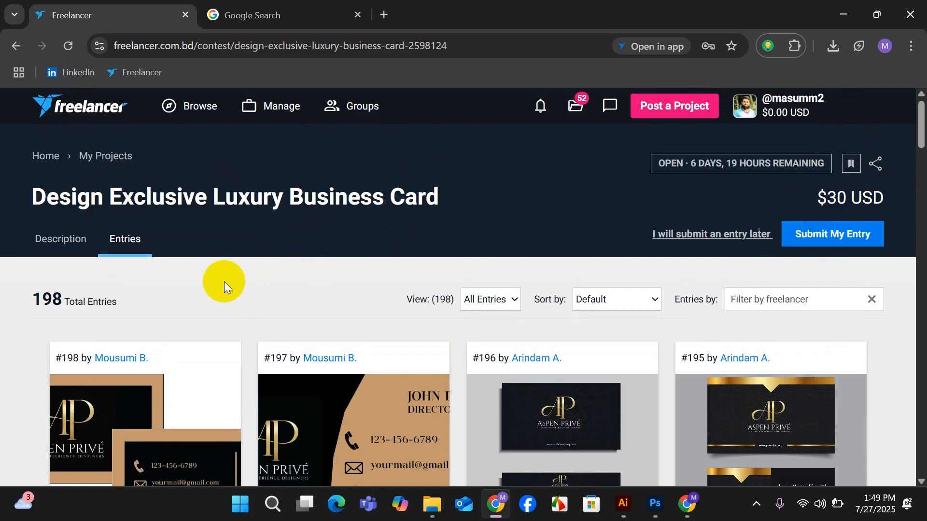
scroll(408, 379, down, 3)
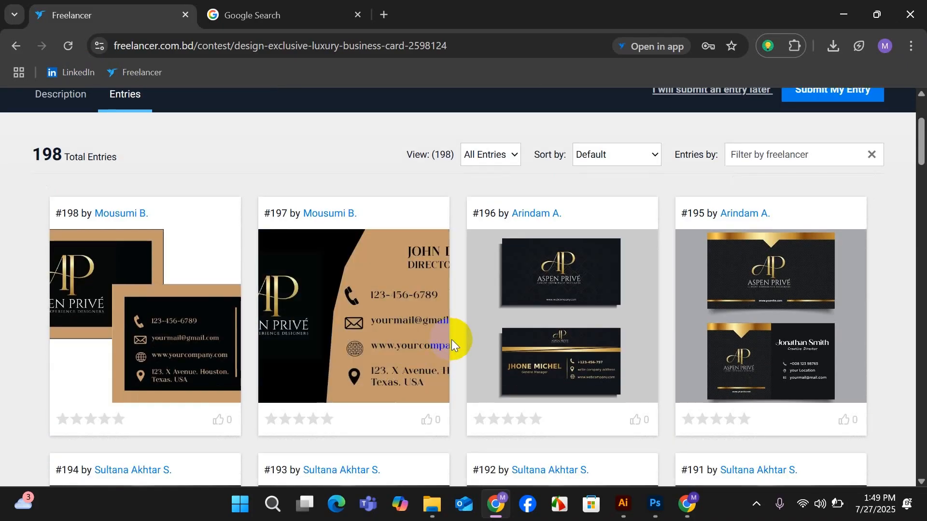
scroll(452, 340, up, 3)
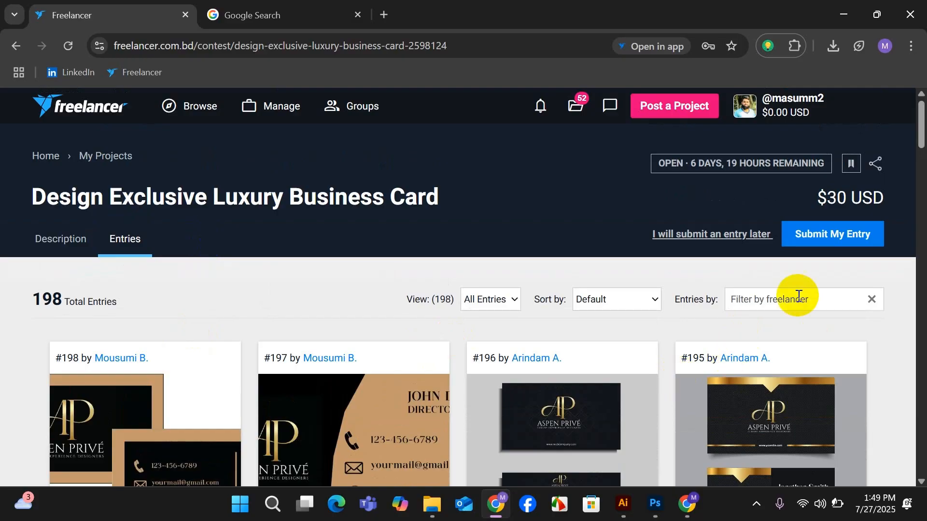
click(820, 244)
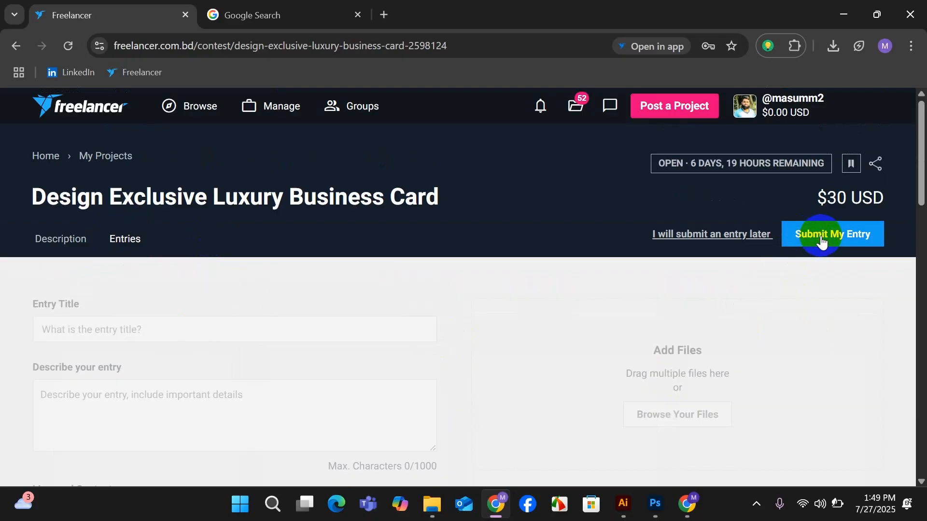
scroll(671, 315, down, 5)
scroll(690, 231, up, 1)
scroll(690, 230, up, 1)
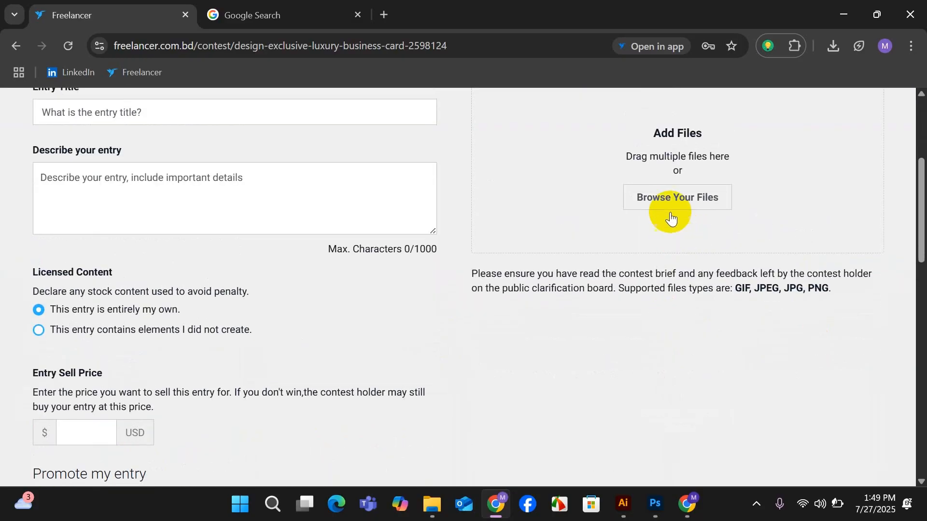
Add the mockup image submit.jpg from the Desktop's work folder to the contest entry.
click(670, 200)
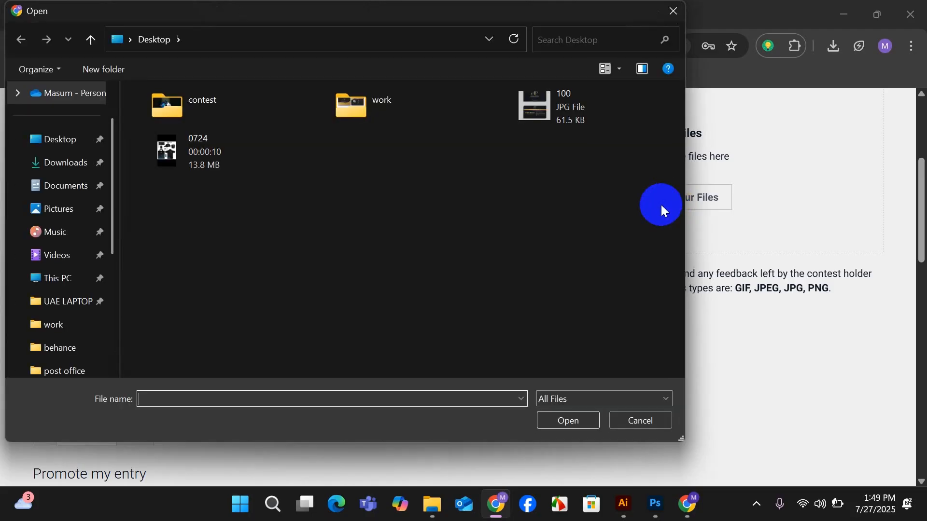
double_click(351, 108)
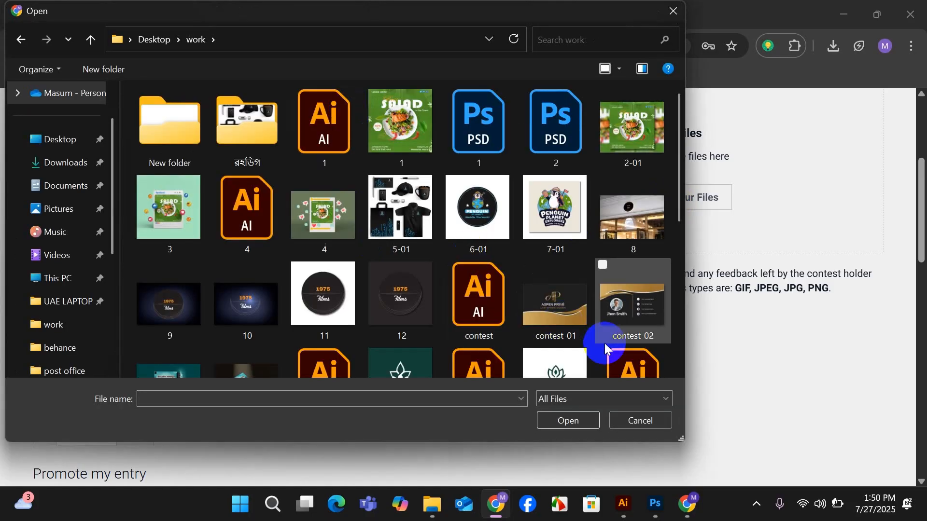
scroll(605, 344, down, 5)
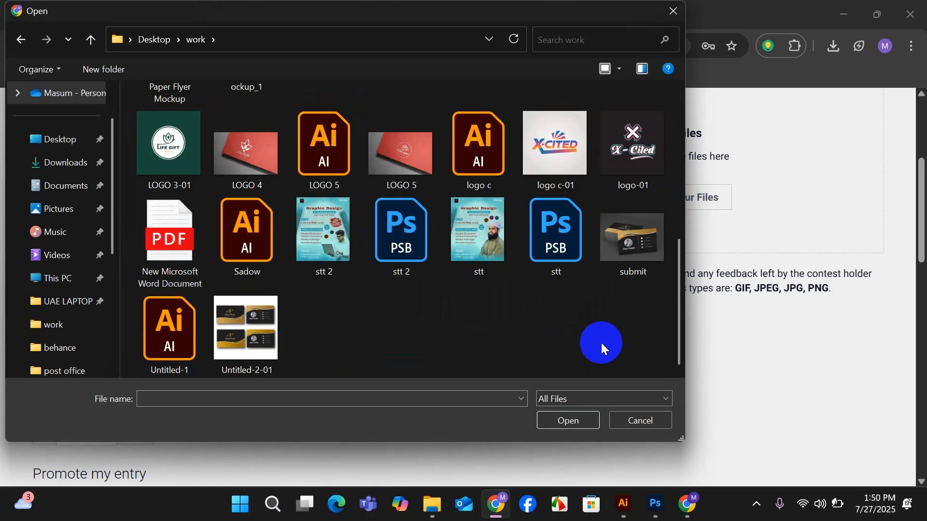
click(625, 260)
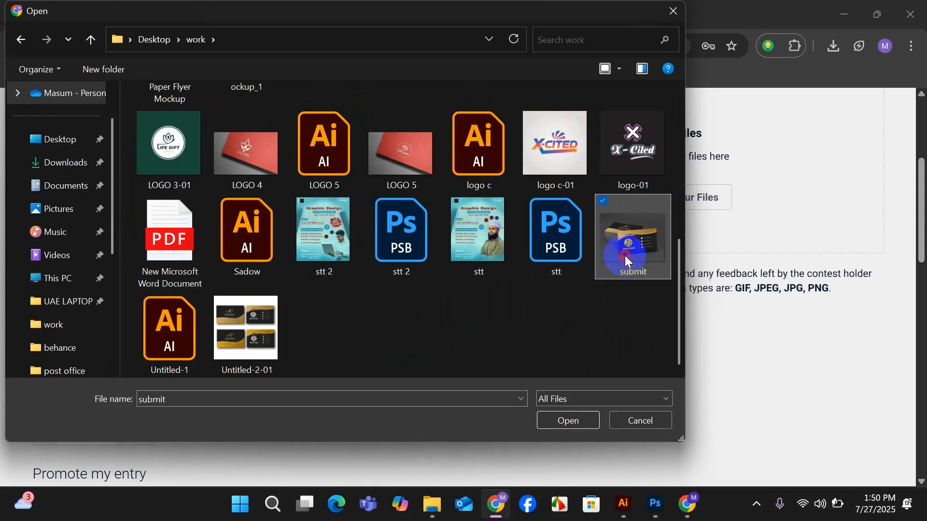
click(569, 421)
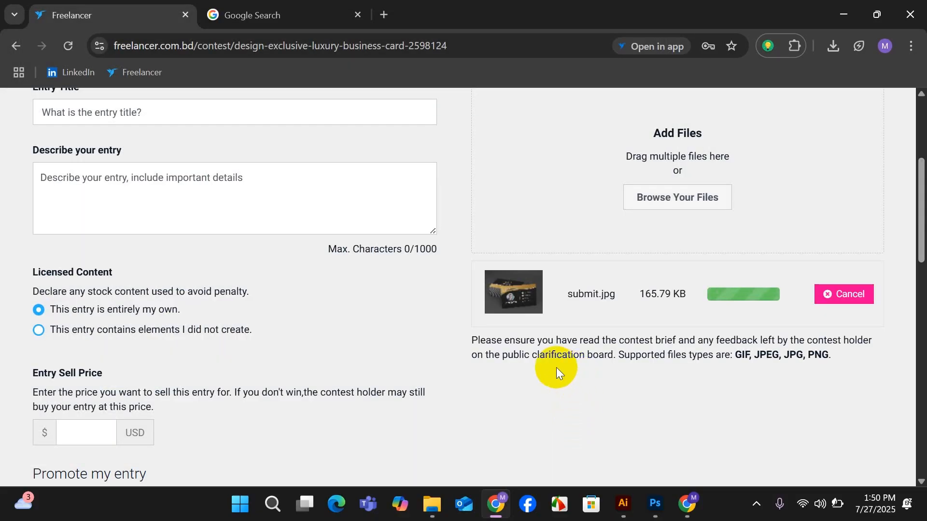
scroll(556, 366, up, 3)
click(35, 168)
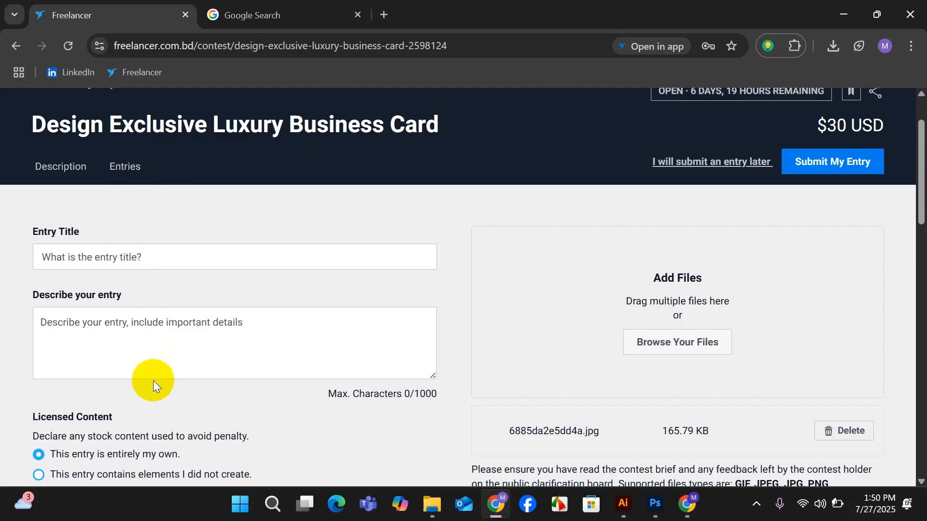
Set the entry sell price of the business card contest entry to 20 USD.
scroll(221, 273, down, 5)
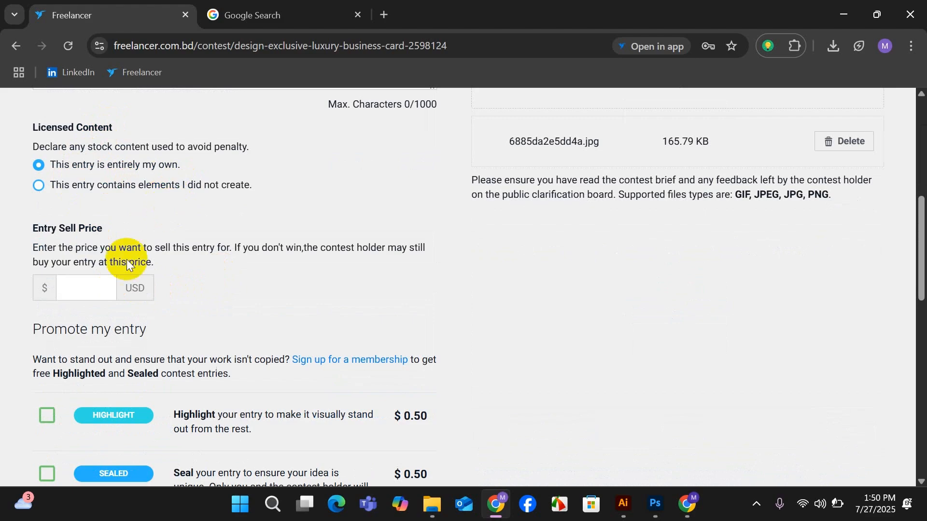
click(80, 286)
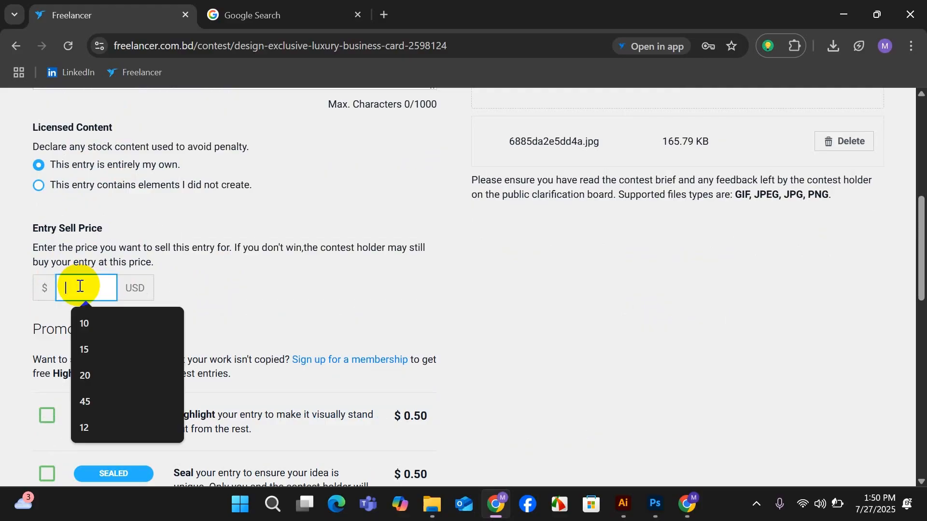
click(84, 375)
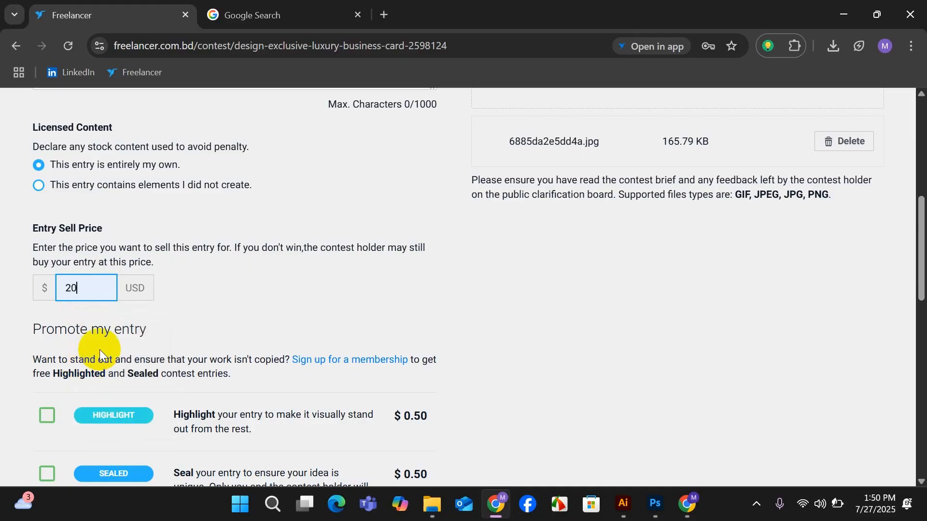
Review the entry form's sell price, promotion options, terms agreement and attached file before submission.
scroll(121, 311, down, 3)
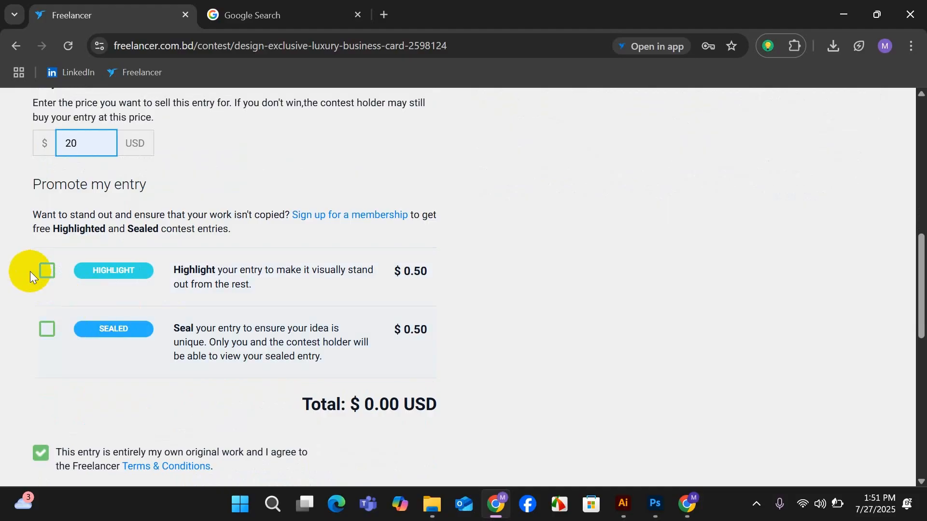
scroll(131, 273, up, 4)
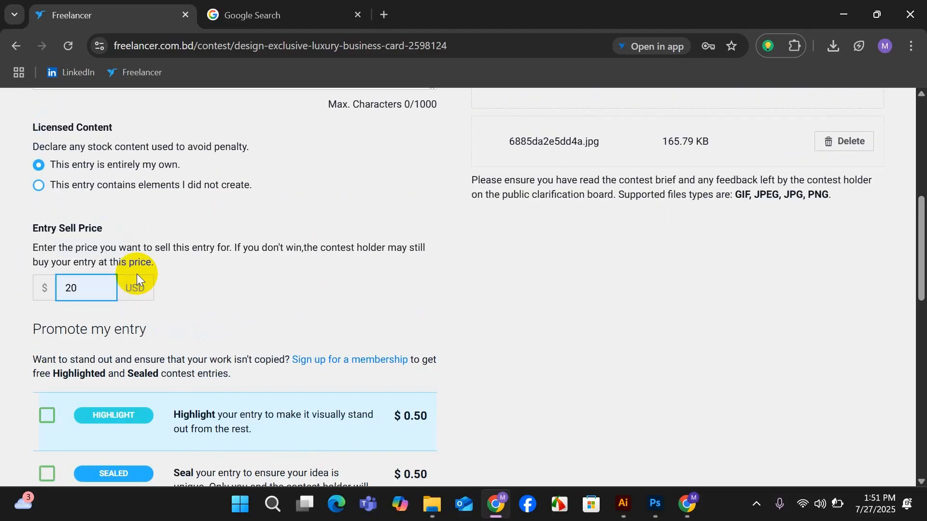
scroll(159, 268, up, 5)
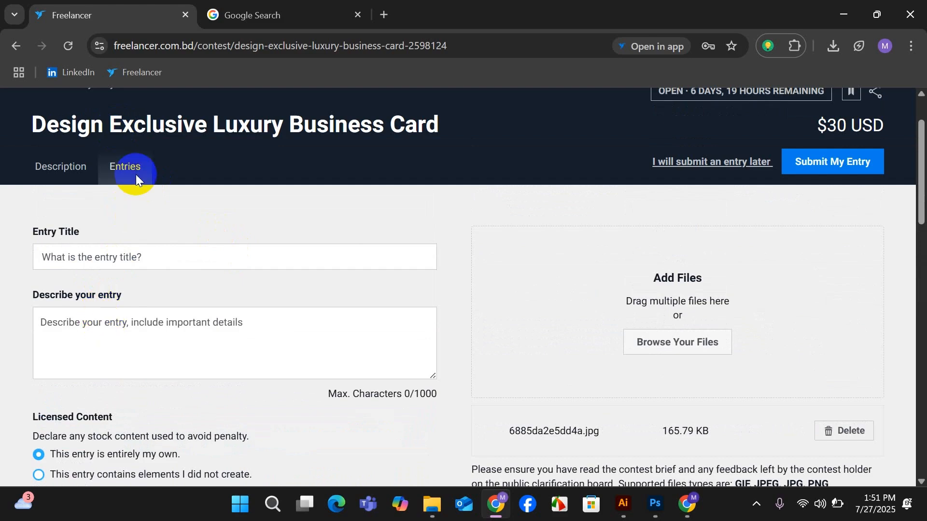
scroll(116, 337, down, 4)
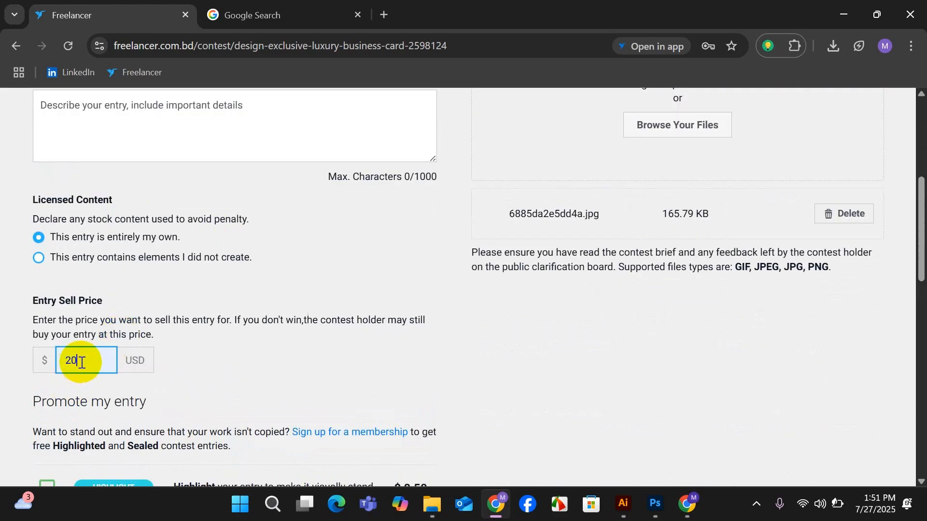
scroll(91, 351, down, 6)
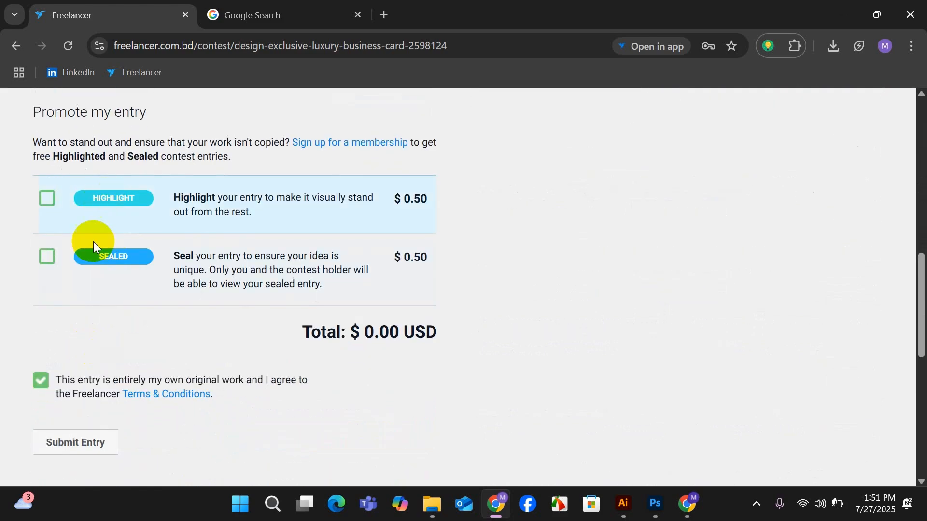
scroll(175, 326, down, 3)
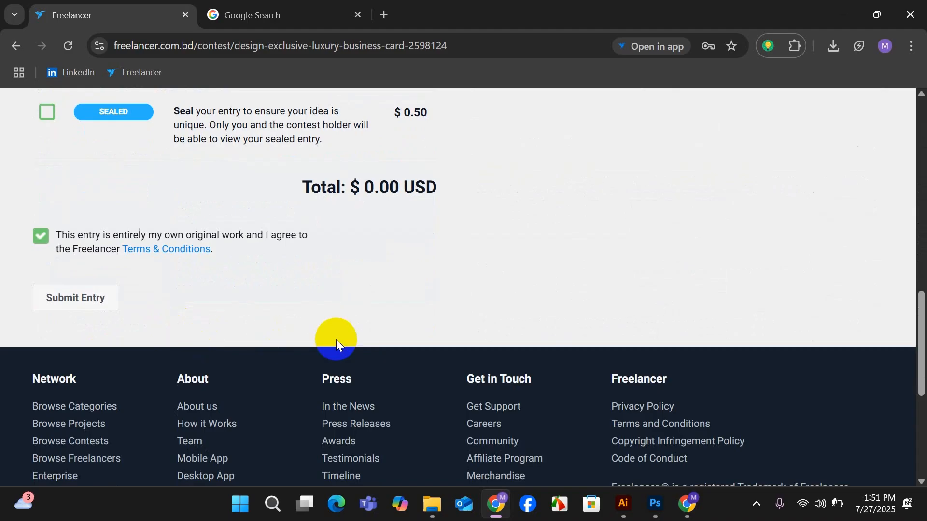
scroll(547, 296, up, 15)
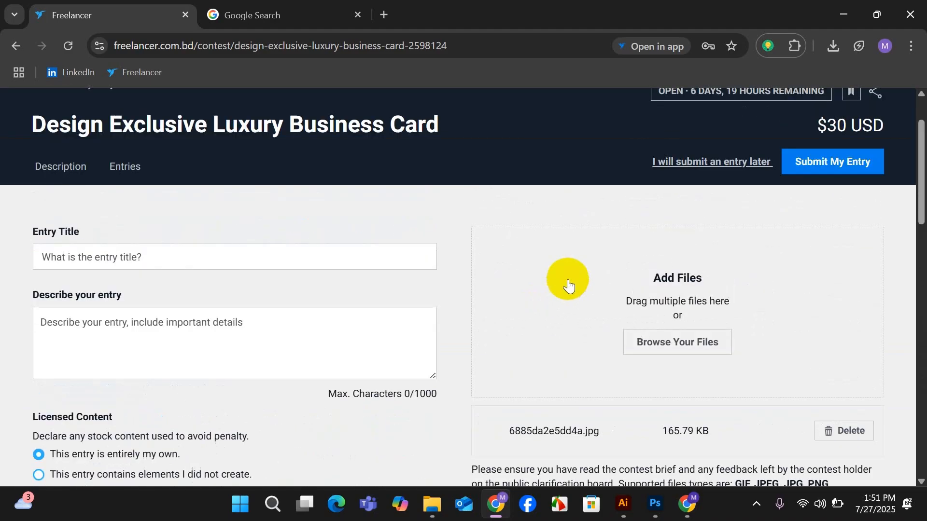
scroll(635, 321, down, 3)
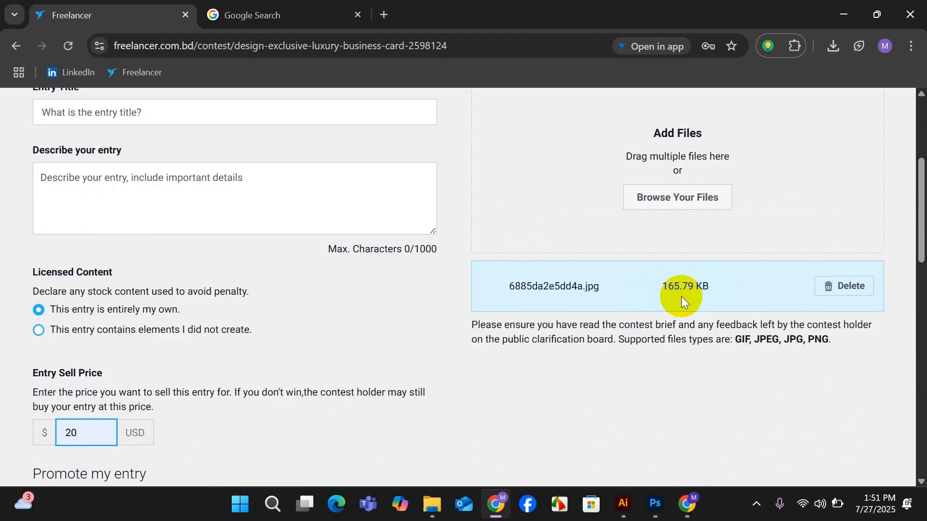
Submit the contest entry without paid promotion options and close the resulting dialog.
scroll(682, 297, down, 8)
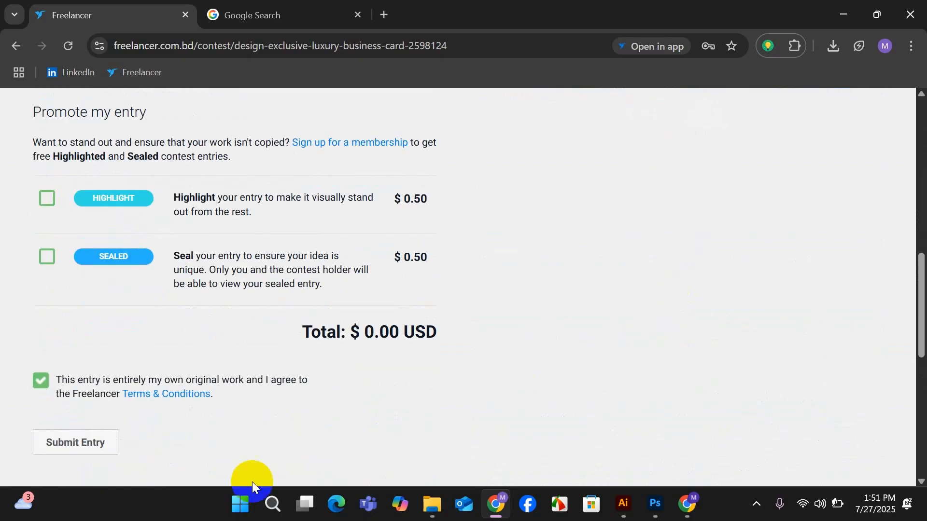
scroll(172, 464, down, 2)
click(70, 371)
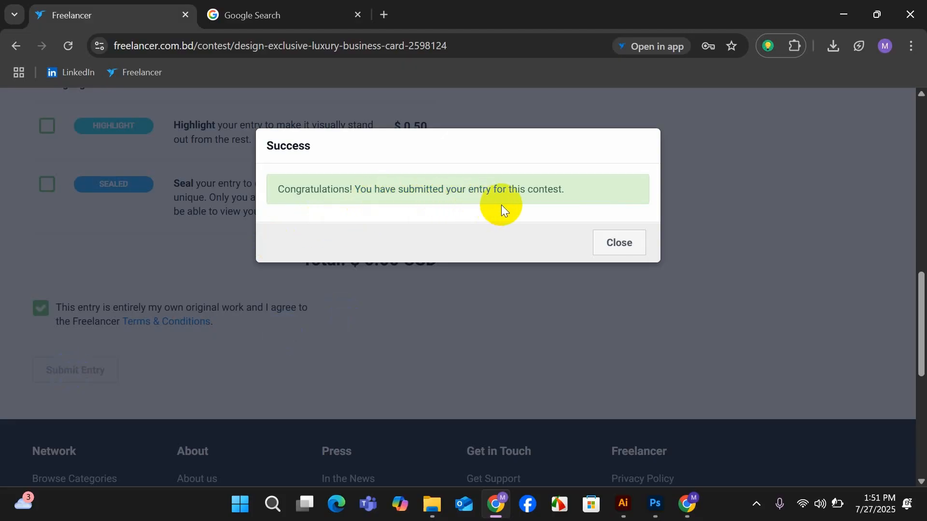
click(613, 306)
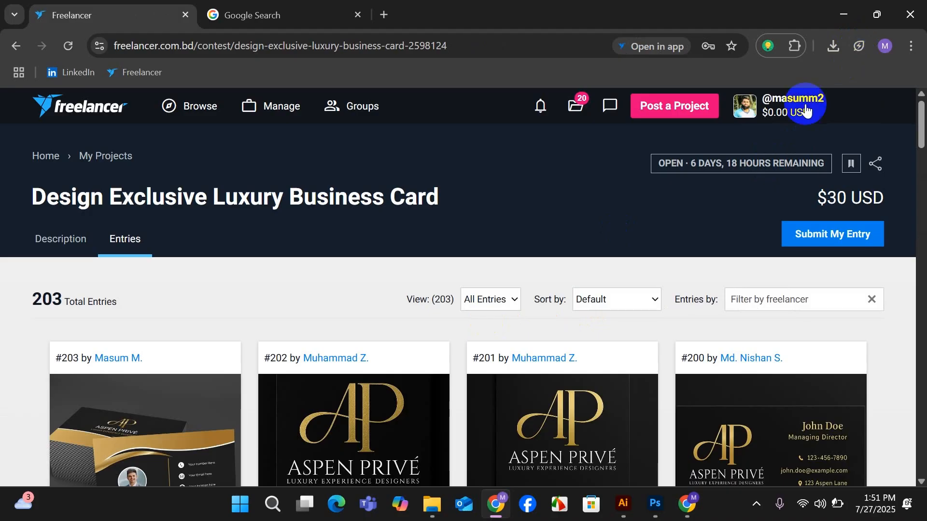
Filter the contest entries to My Entries and view the submitted business card.
scroll(555, 290, down, 5)
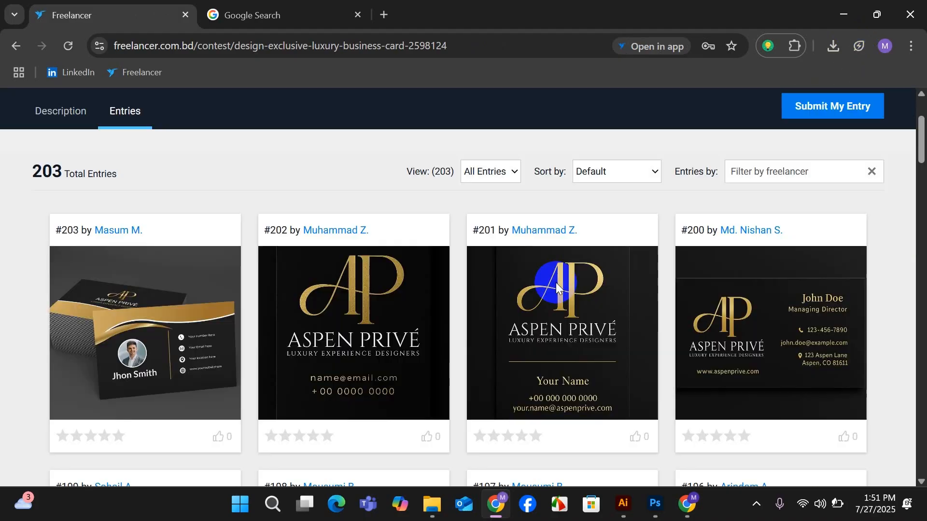
scroll(512, 174, up, 3)
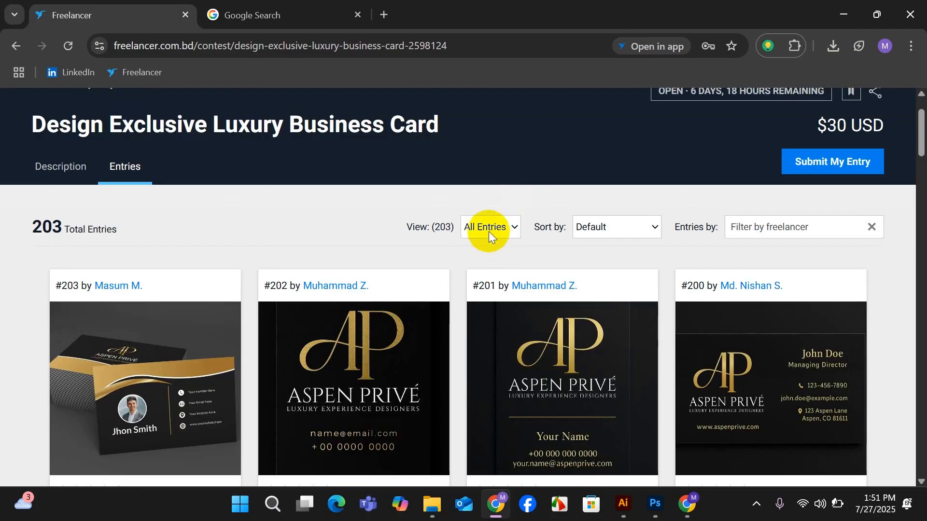
click(510, 230)
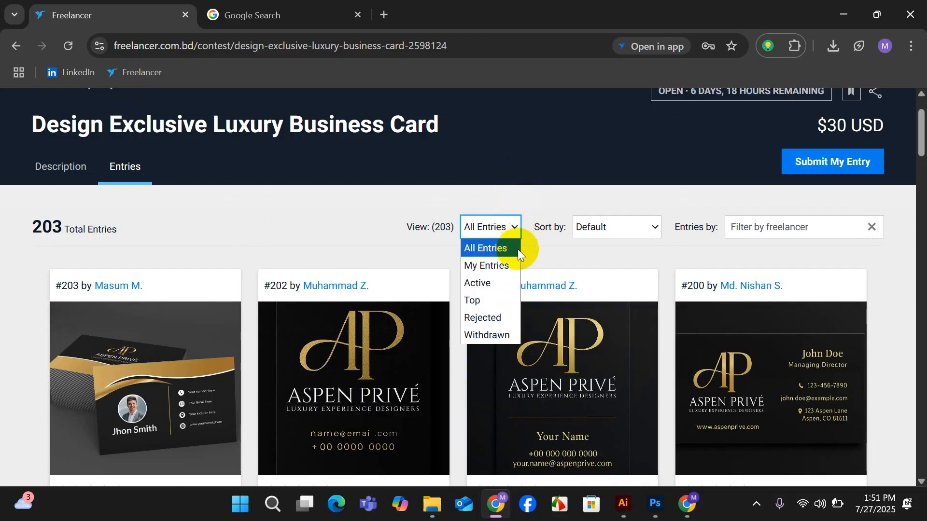
click(492, 265)
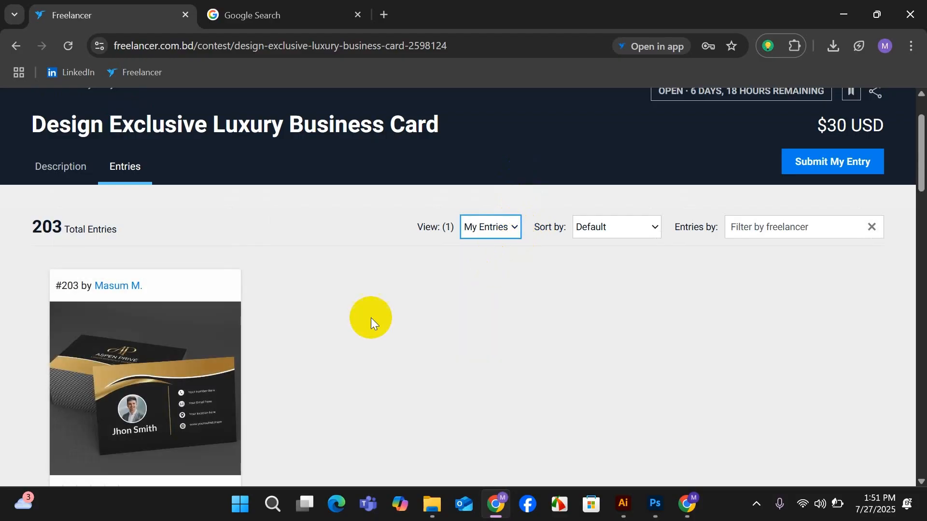
mouse_move(151, 378)
scroll(151, 378, down, 3)
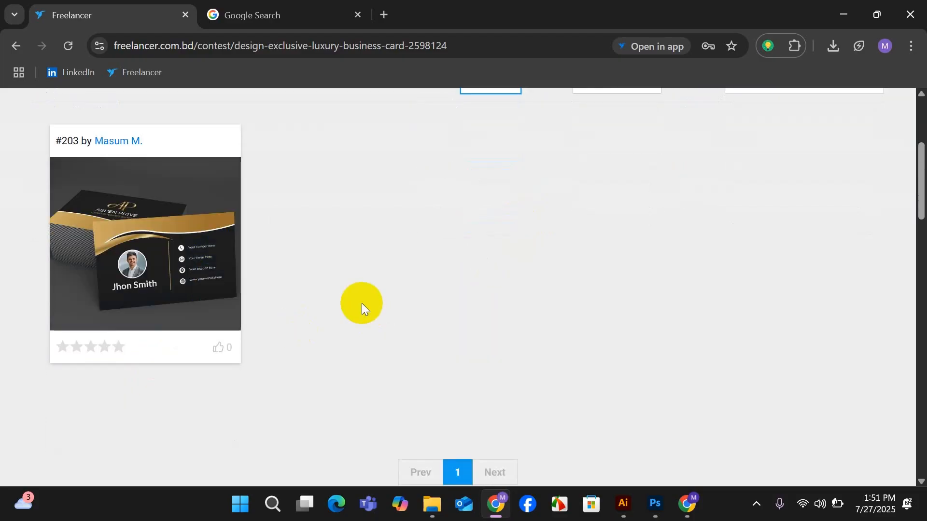
Set the entry filter back to All Entries and look over the listed designs.
scroll(483, 297, up, 5)
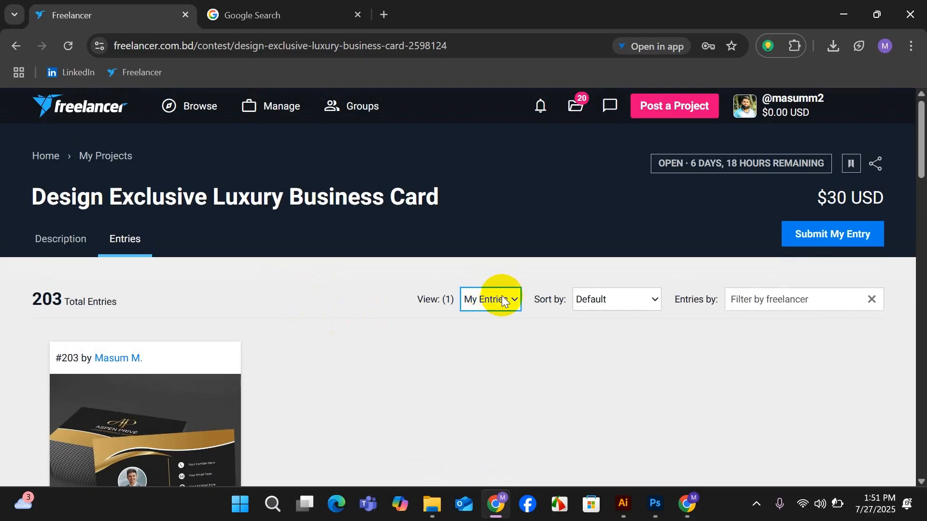
click(503, 295)
click(480, 320)
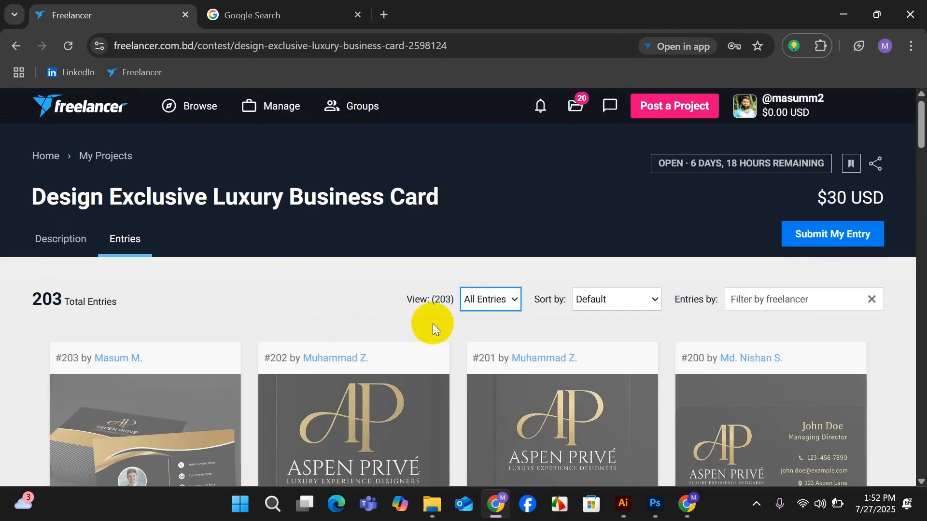
scroll(410, 319, down, 3)
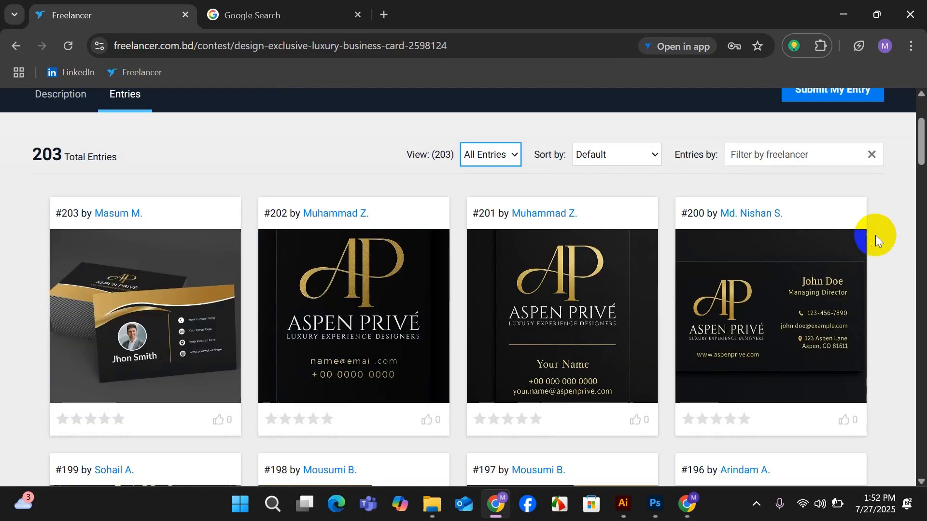
Start another entry for the contest and add the image Untitled-2-01 from the Desktop's work folder.
scroll(877, 233, up, 3)
click(853, 236)
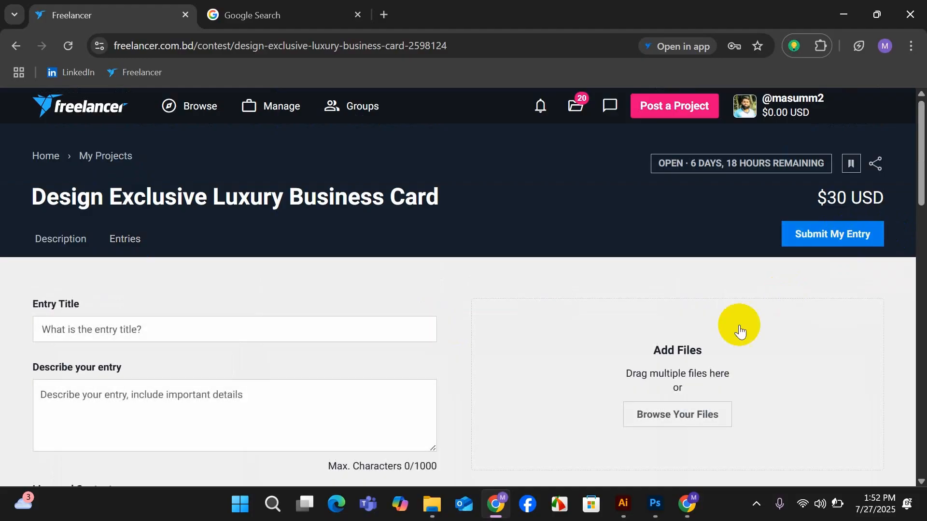
scroll(724, 321, down, 3)
click(658, 273)
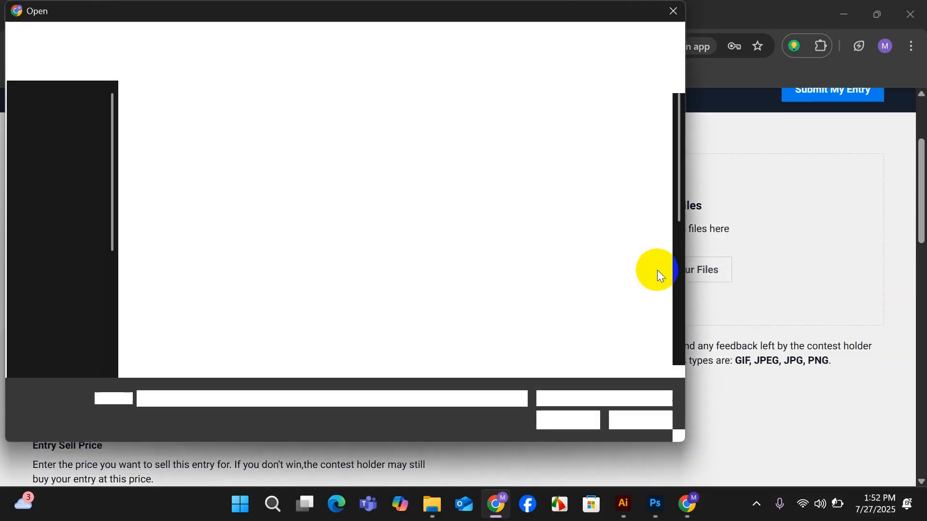
scroll(481, 285, down, 5)
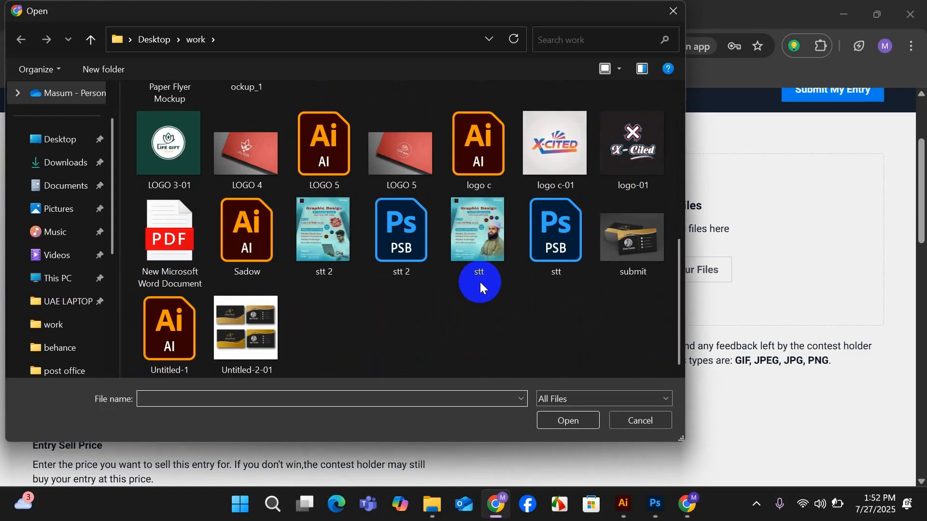
click(237, 317)
click(572, 424)
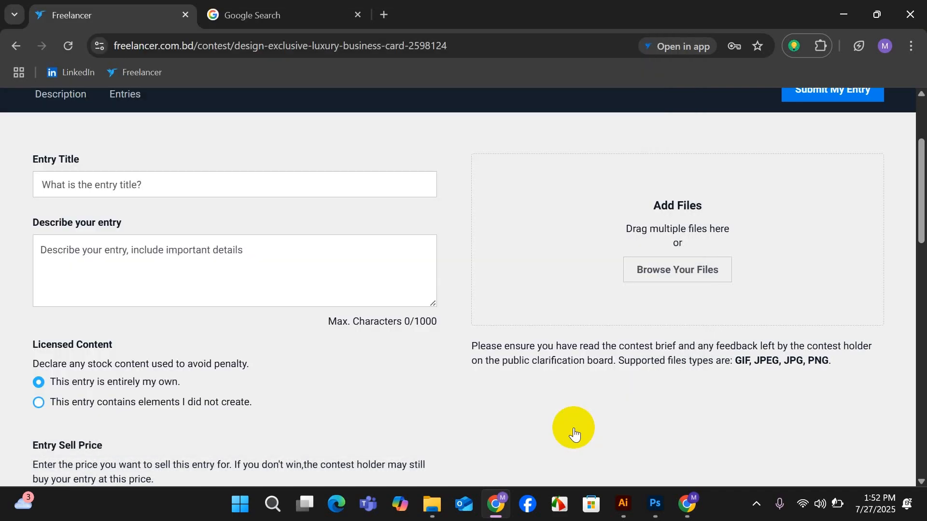
Set the sell price of the color variation entry to 20 USD.
scroll(426, 330, down, 3)
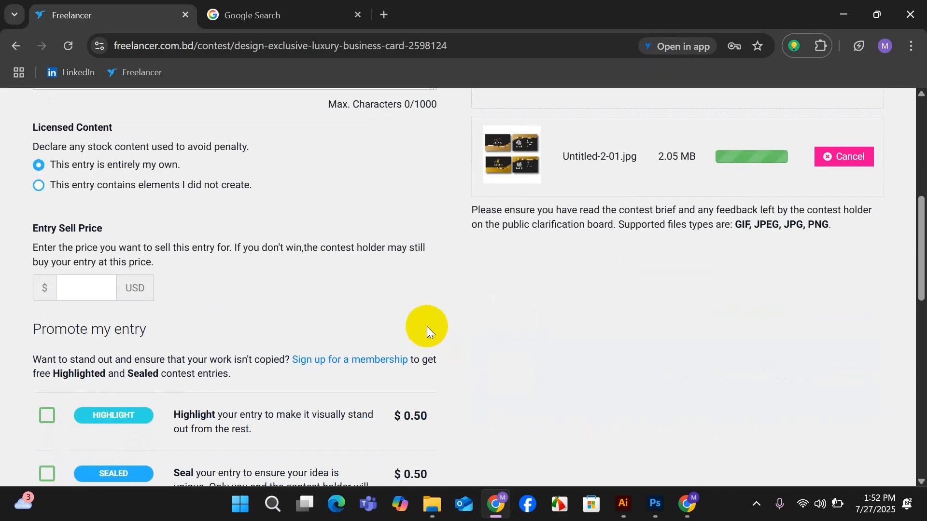
scroll(426, 326, down, 1)
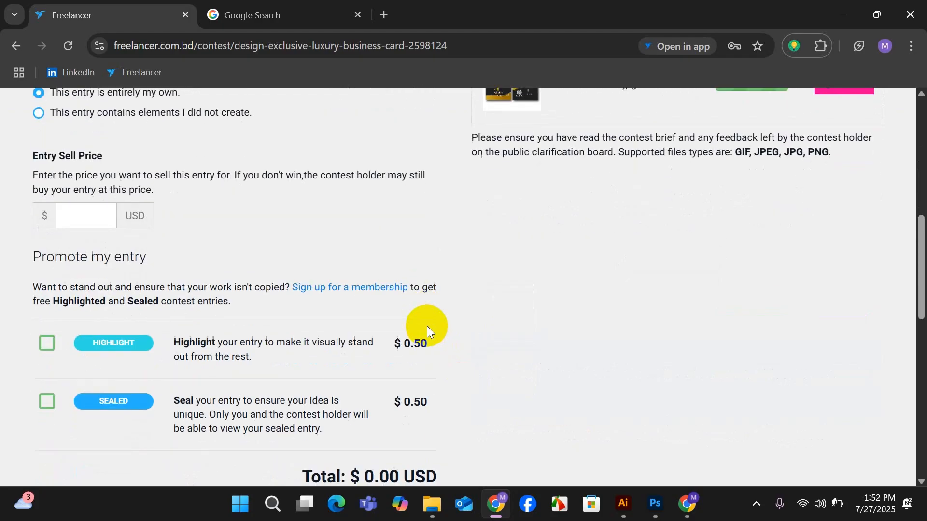
scroll(427, 326, up, 1)
click(75, 289)
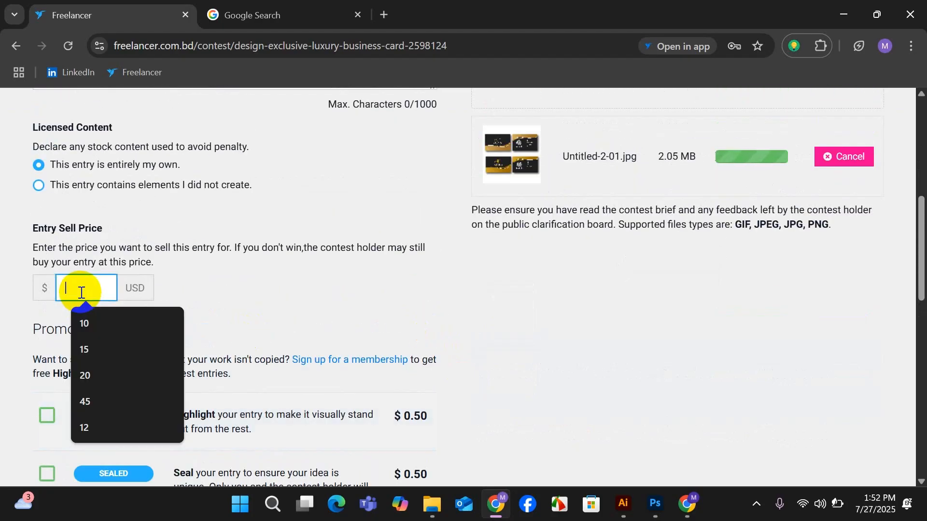
click(88, 375)
scroll(101, 320, up, 4)
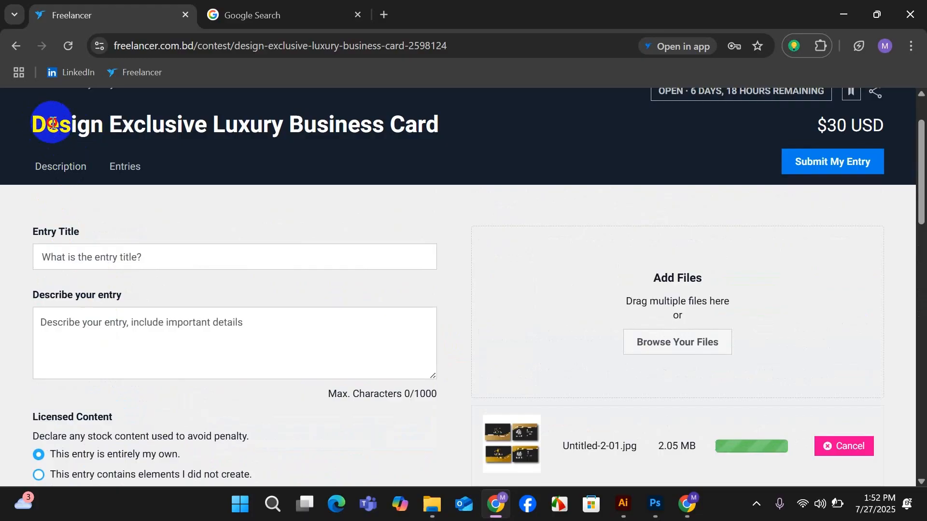
drag(47, 121, 485, 130)
click(125, 251)
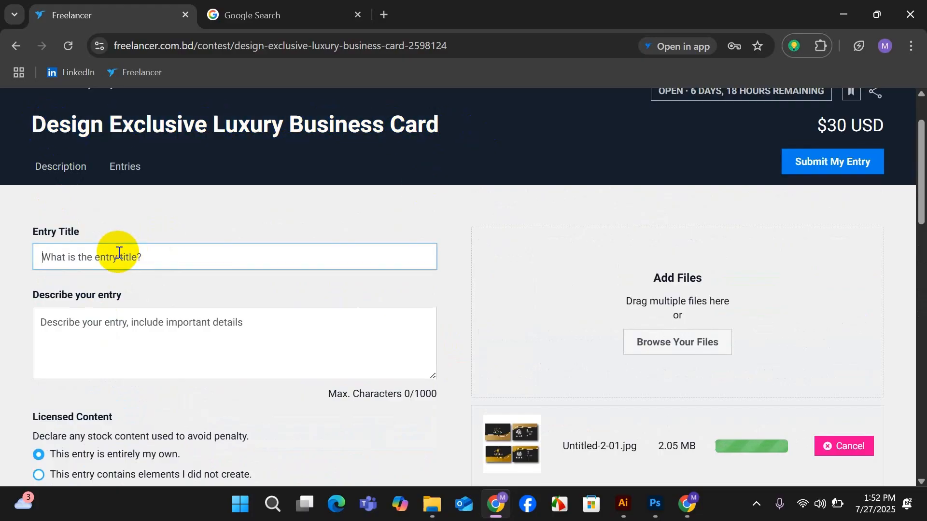
click(129, 340)
Submit the color variation entry to the contest without any paid promotion and dismiss the confirmation.
scroll(133, 339, down, 3)
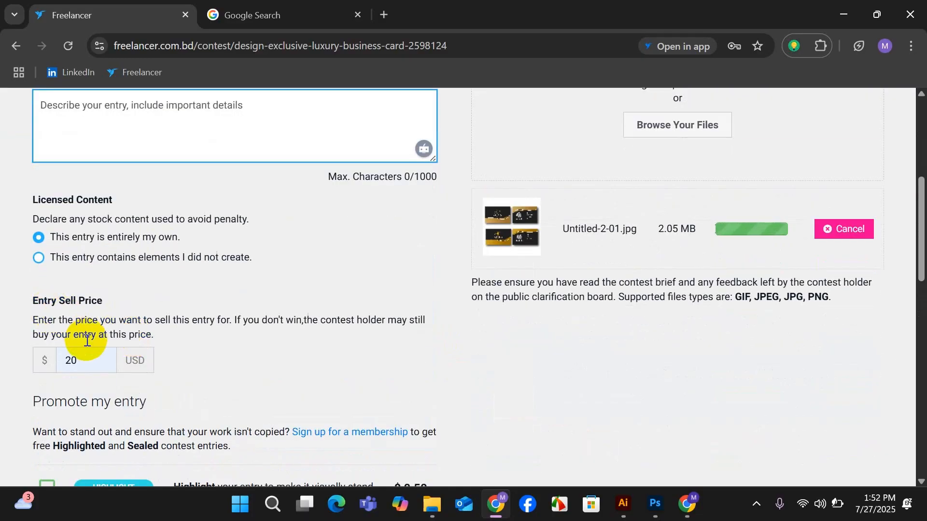
scroll(178, 272, down, 2)
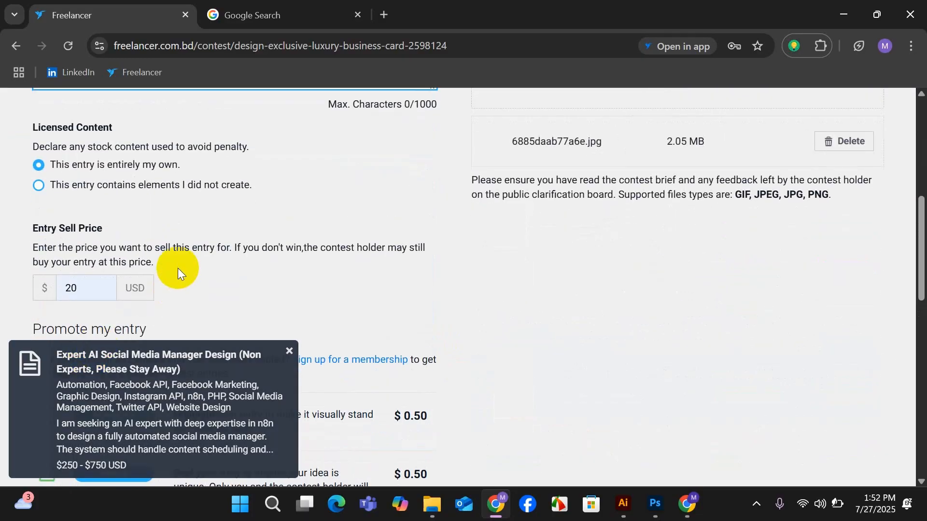
click(289, 352)
scroll(202, 337, down, 1)
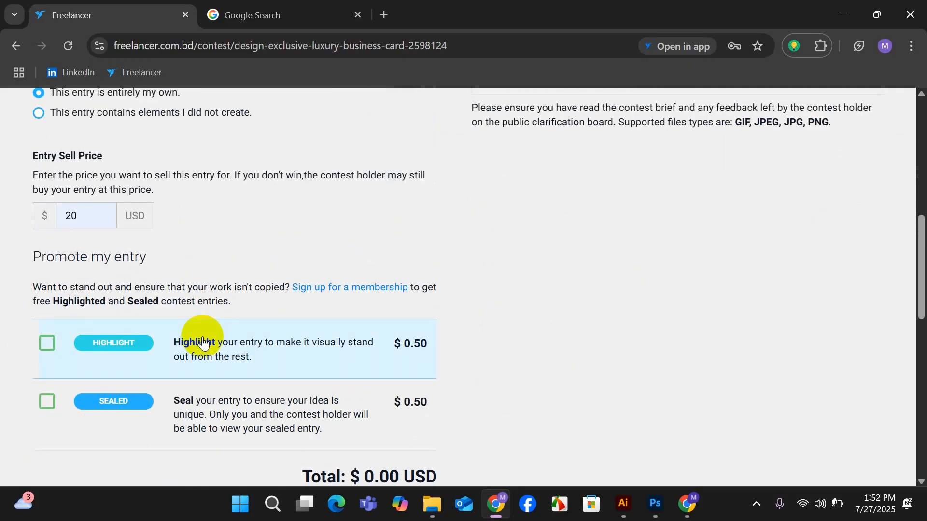
scroll(182, 345, down, 3)
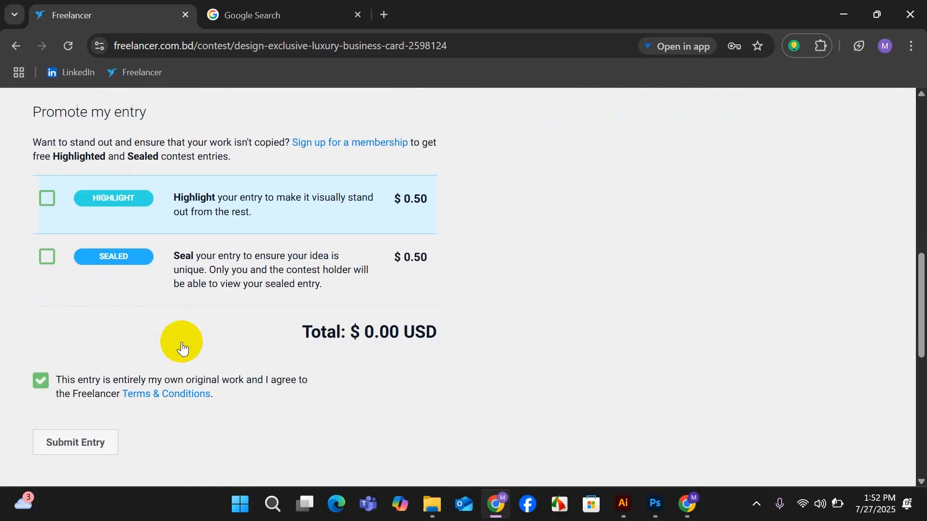
scroll(181, 342, down, 1)
click(89, 374)
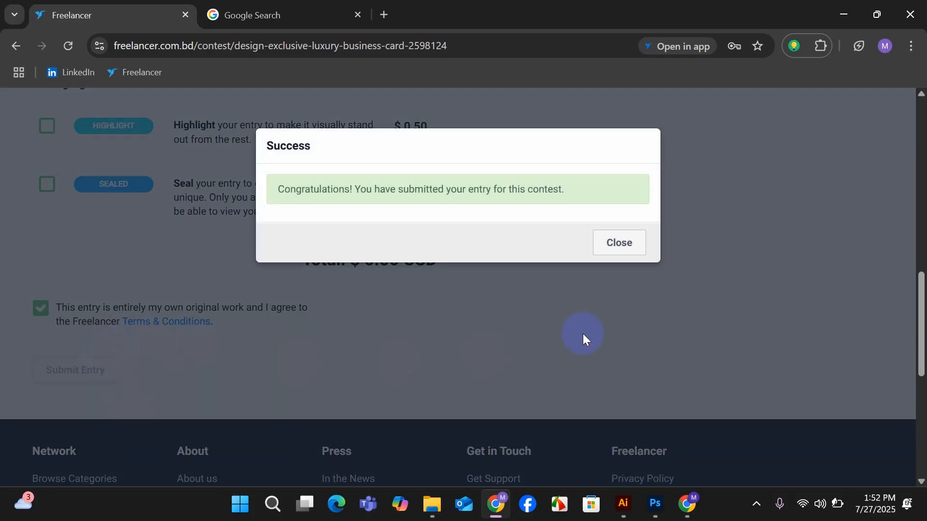
click(668, 310)
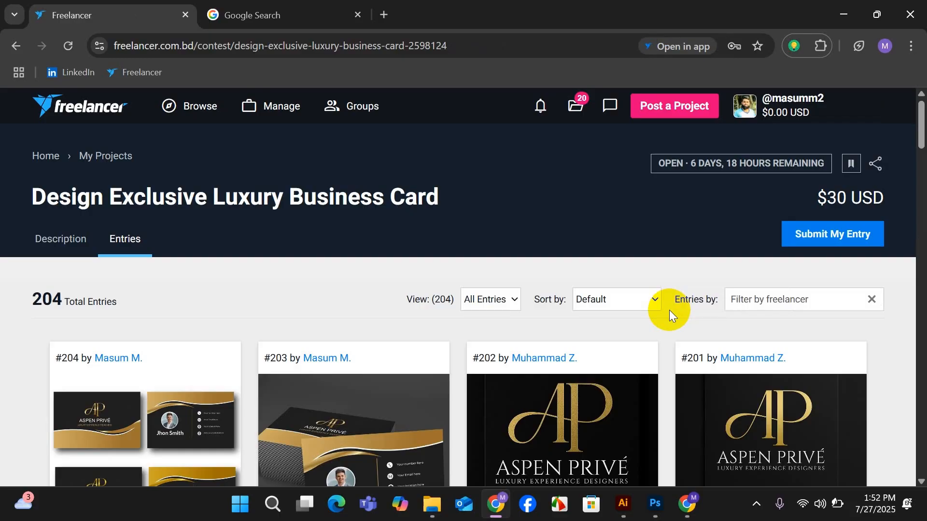
Filter the contest entries to My Entries to review both submitted business card designs.
scroll(732, 346, down, 1)
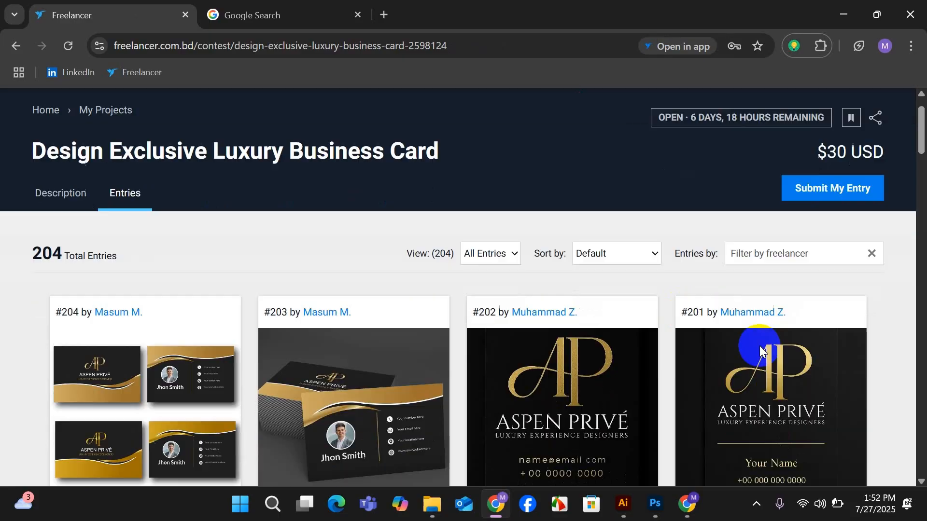
click(516, 228)
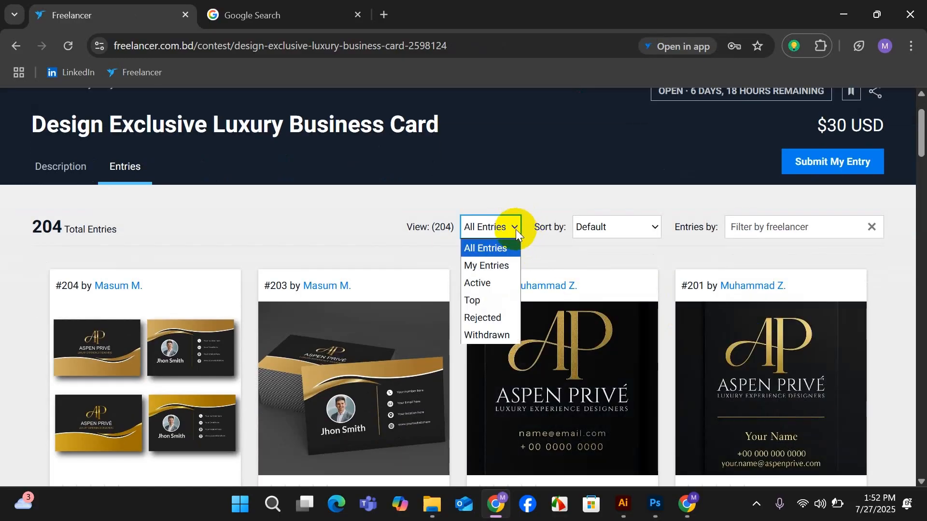
click(500, 264)
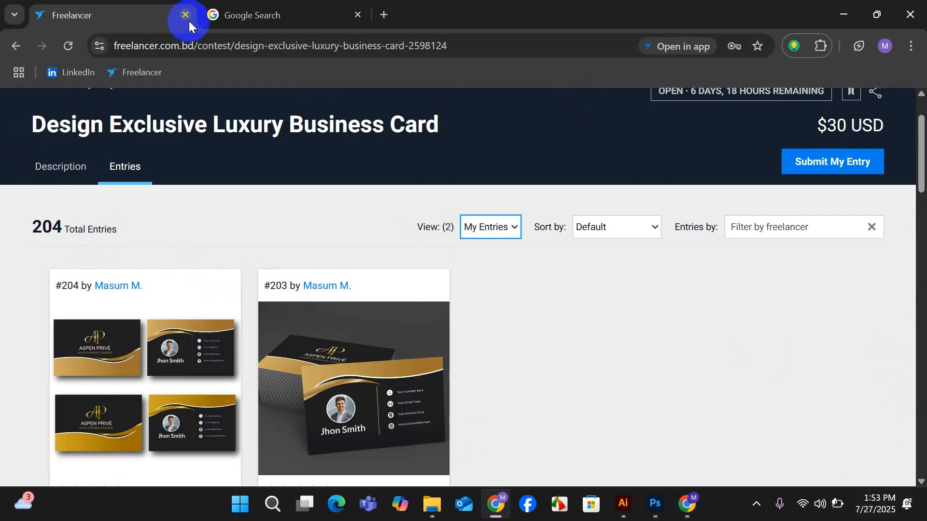
Search Google for fb in a new browser tab and open the Facebook site.
click(385, 15)
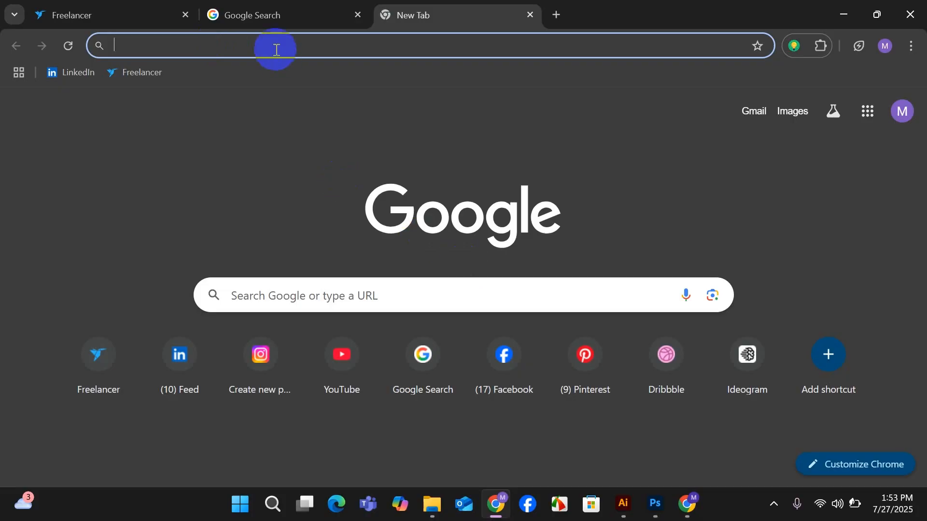
click(151, 46)
click(129, 88)
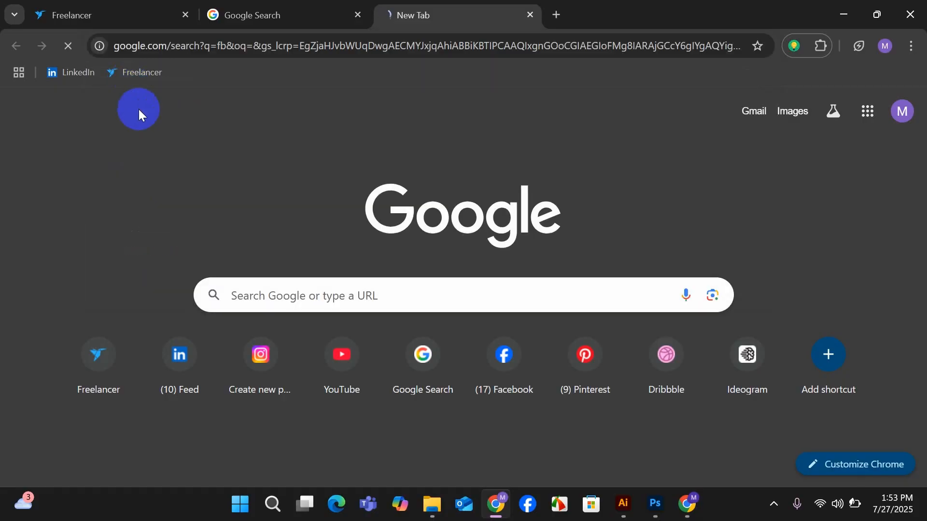
click(150, 259)
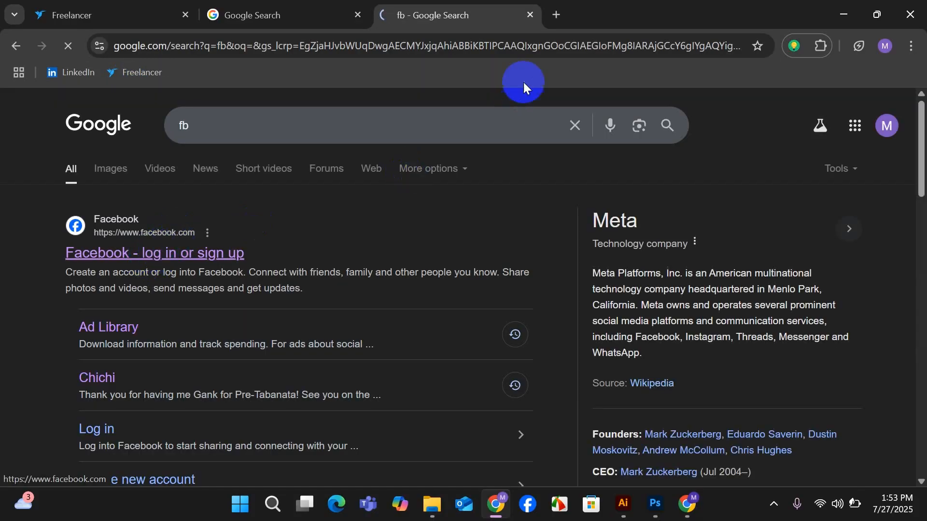
Find Behance in another new tab by searching for behance contributor, and open the account's own Behance profile.
click(556, 15)
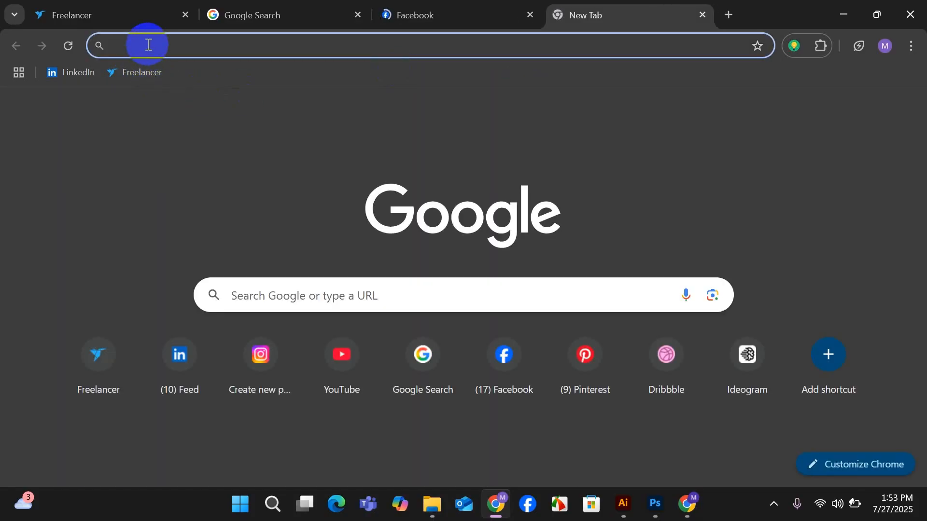
click(149, 43)
click(140, 102)
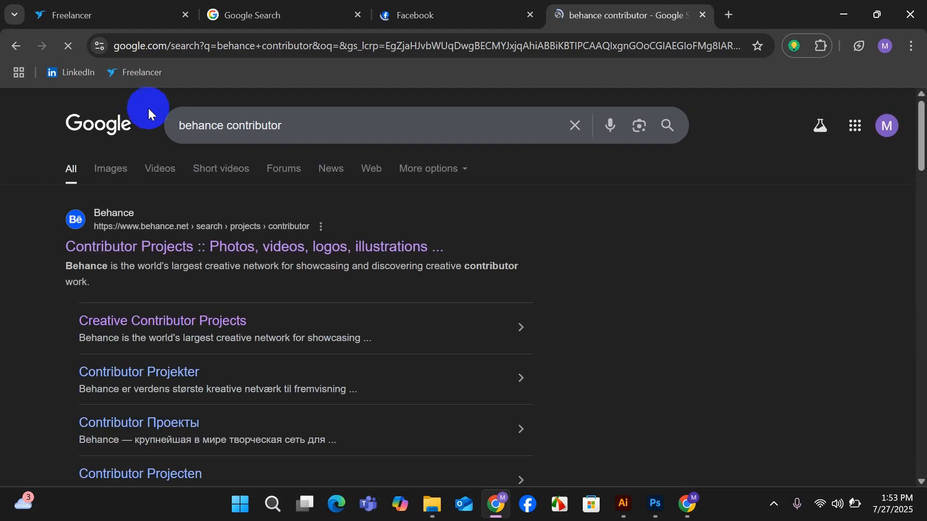
click(178, 244)
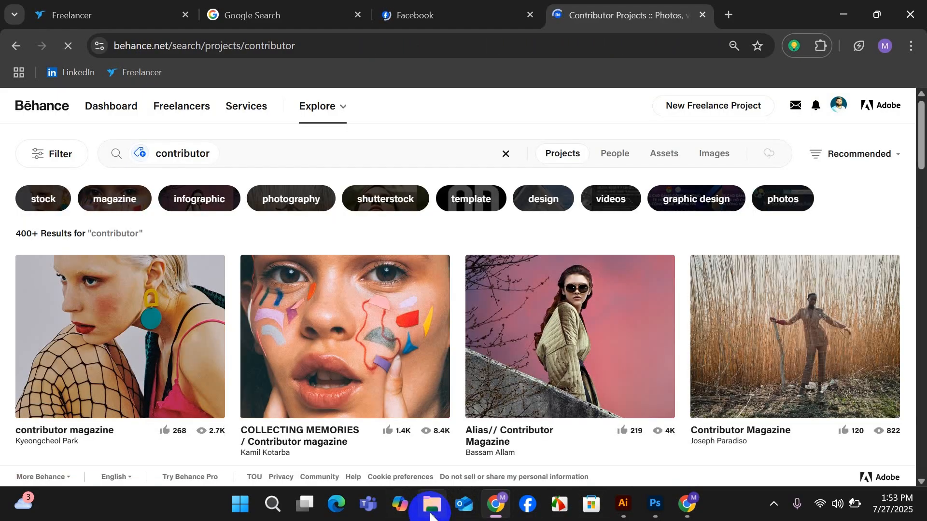
click(839, 111)
key(ctrl+a)
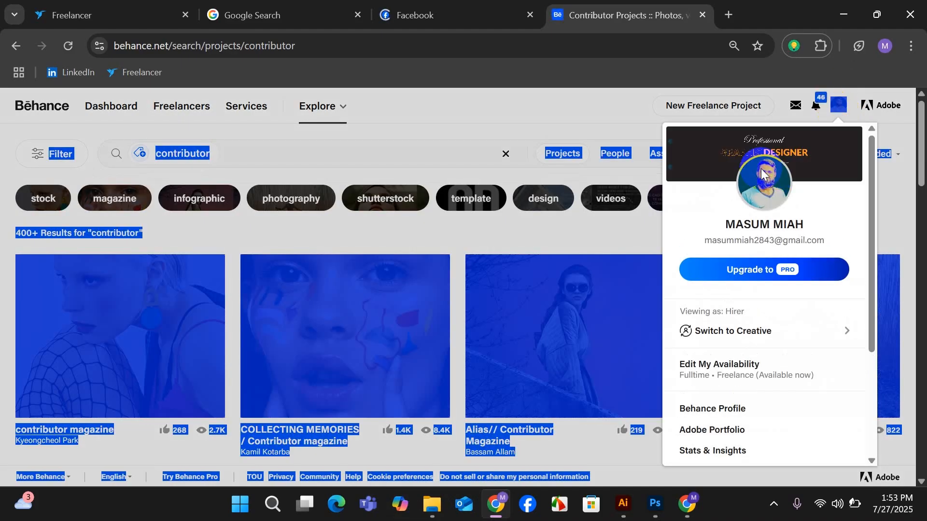
click(761, 169)
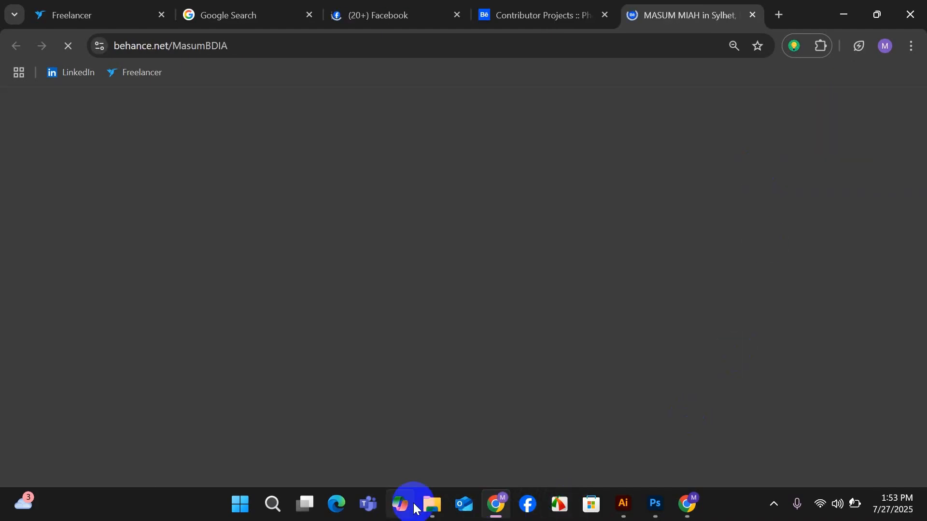
Open the Illustrator file 1 from the behance folder in File Explorer.
mouse_move(432, 505)
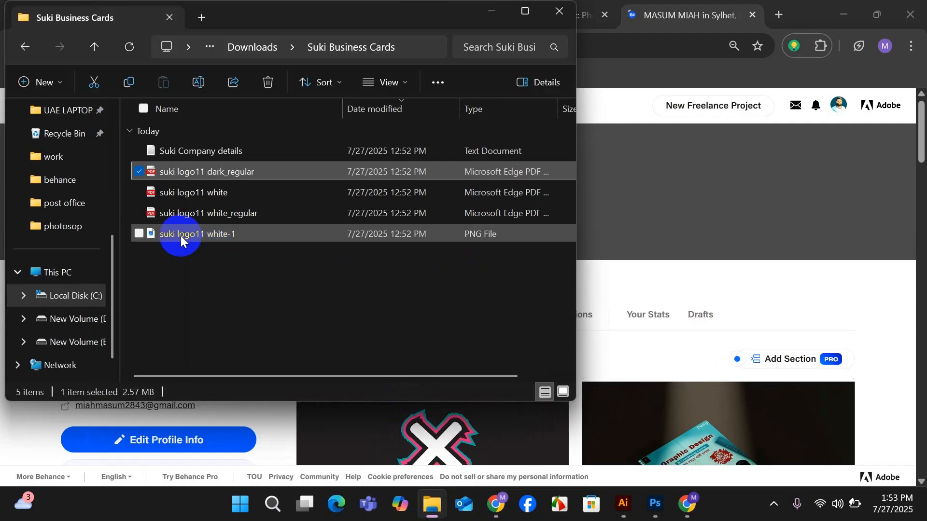
scroll(80, 217, up, 1)
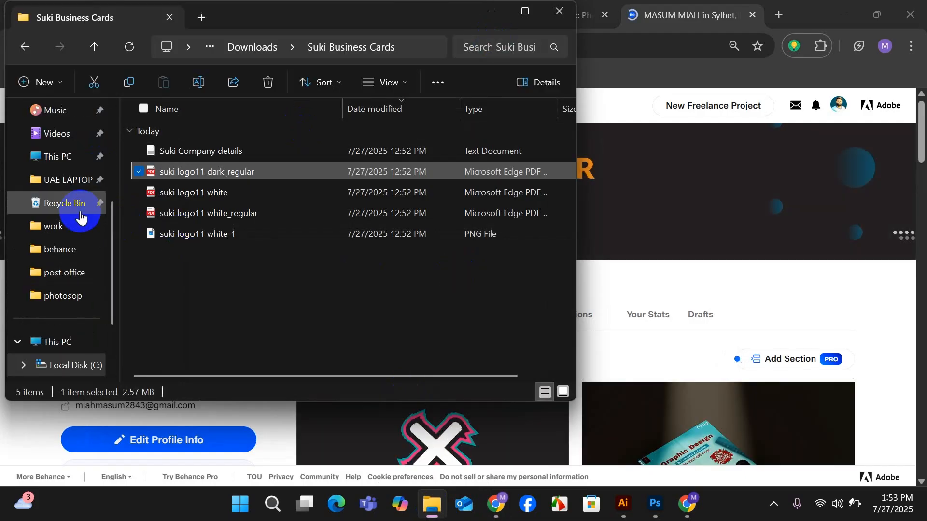
click(67, 249)
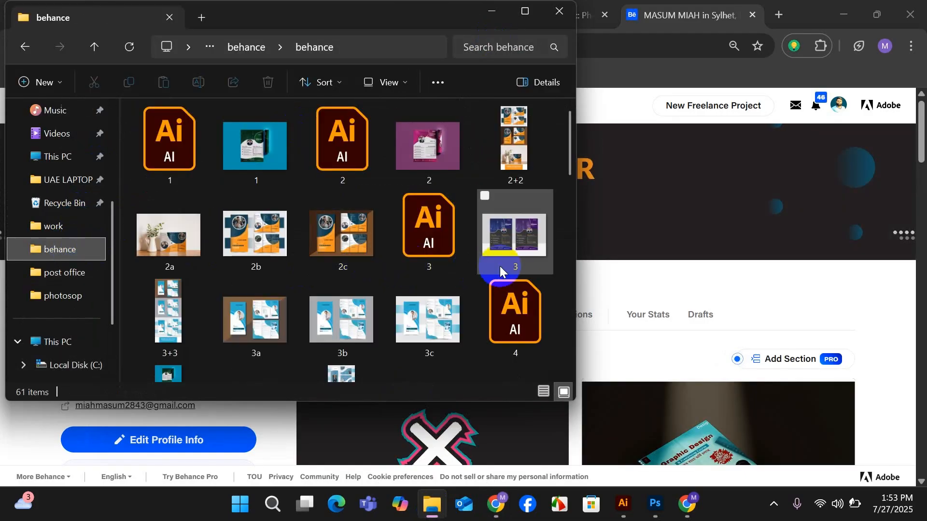
double_click(155, 148)
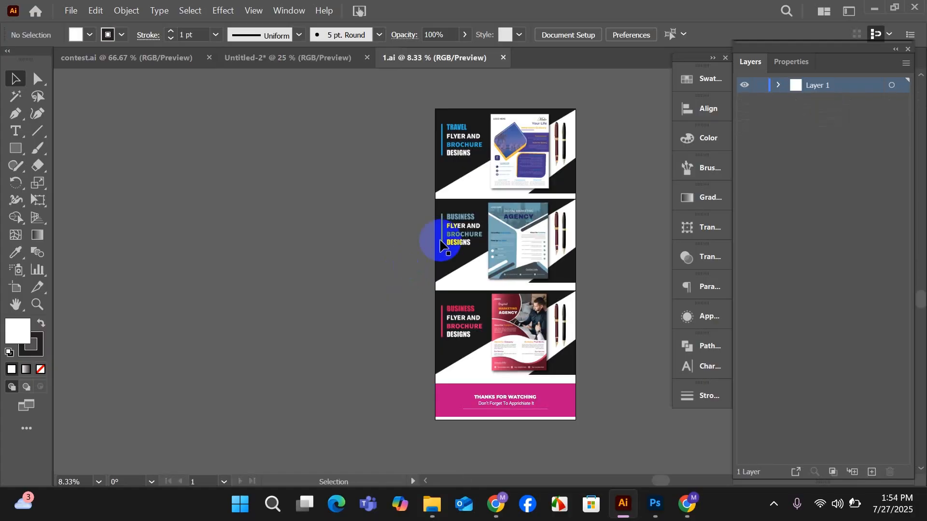
Delete the travel flyer design and both business flyer designs from the artboard of 1.ai.
drag(514, 240, 394, 264)
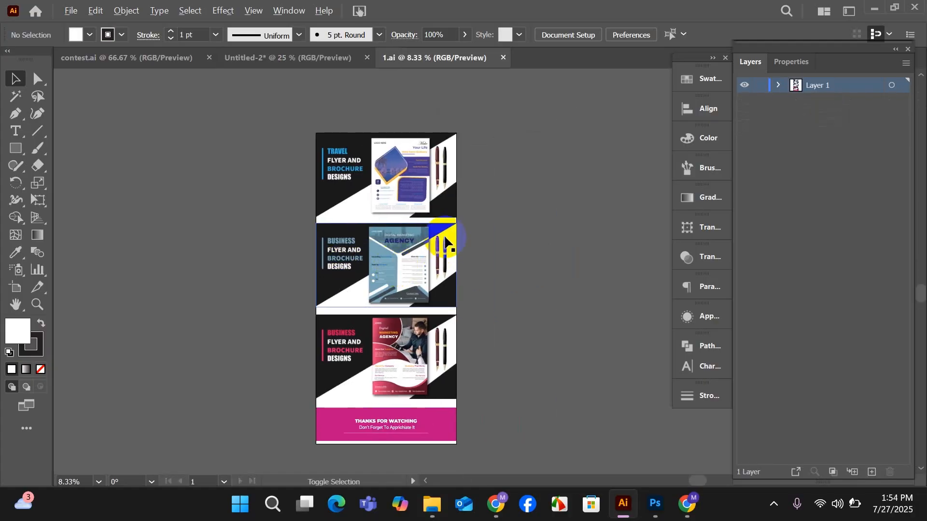
scroll(391, 220, up, 1)
scroll(391, 218, up, 1)
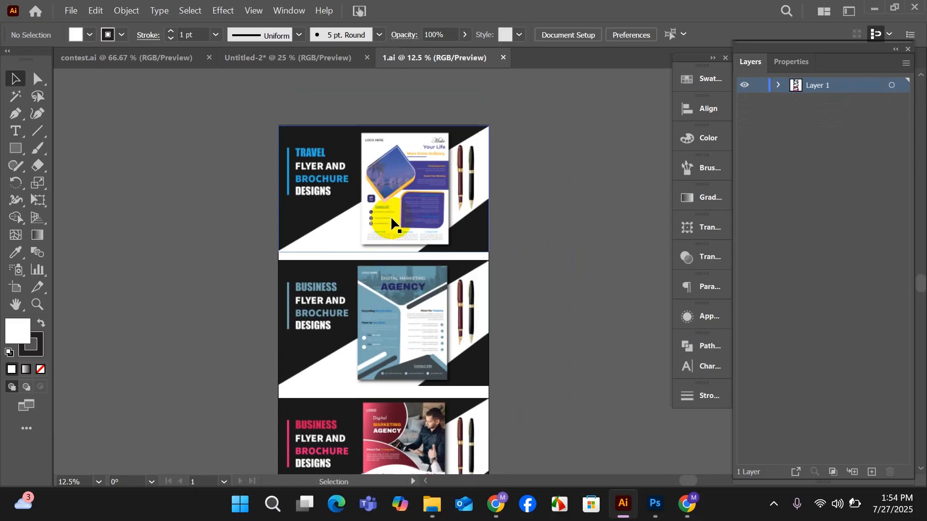
click(391, 218)
key(Delete)
click(373, 301)
key(Delete)
scroll(374, 301, down, 3)
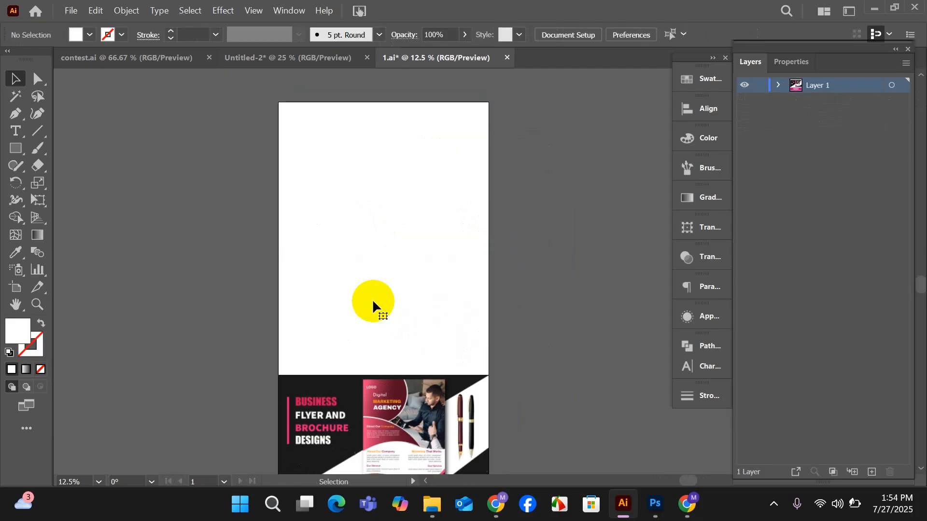
click(374, 389)
key(Delete)
scroll(554, 319, up, 1)
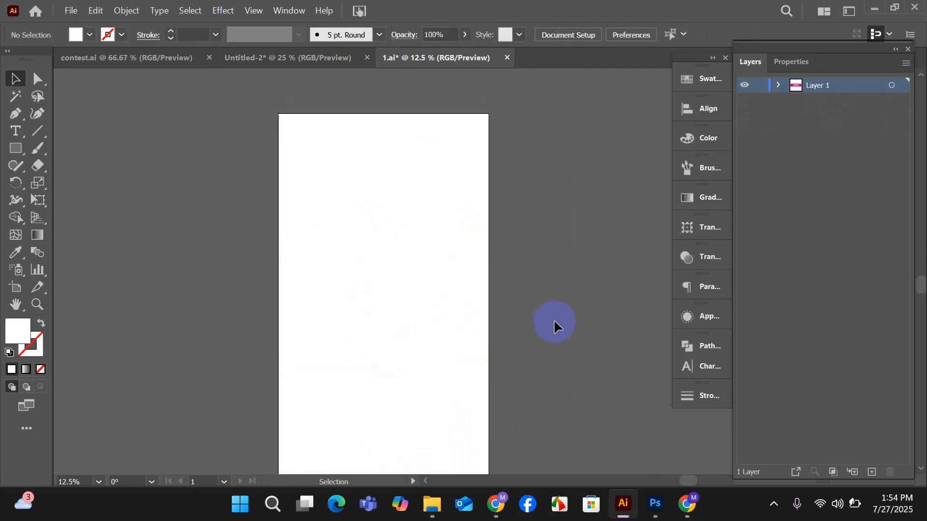
Place the images submit and Untitled-2-01 from the Desktop's work folder into the 1.ai document.
mouse_move(432, 505)
click(424, 443)
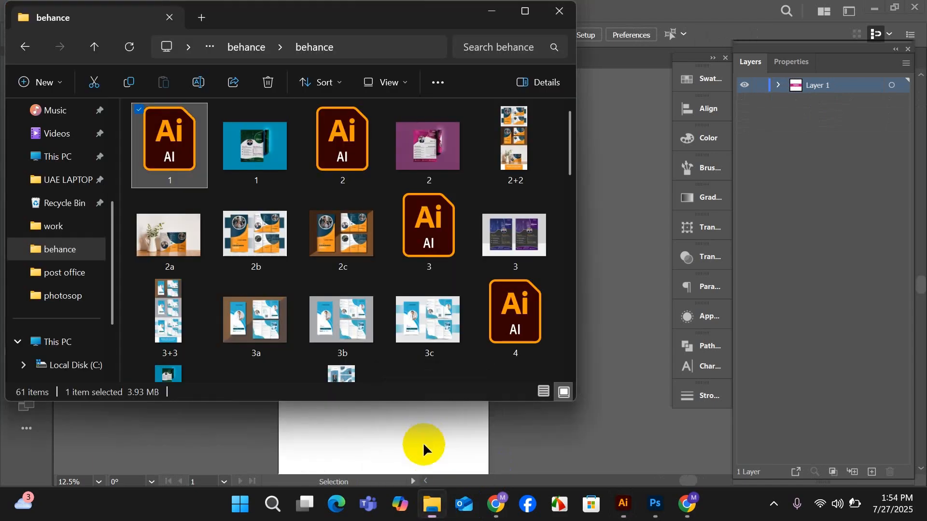
click(54, 226)
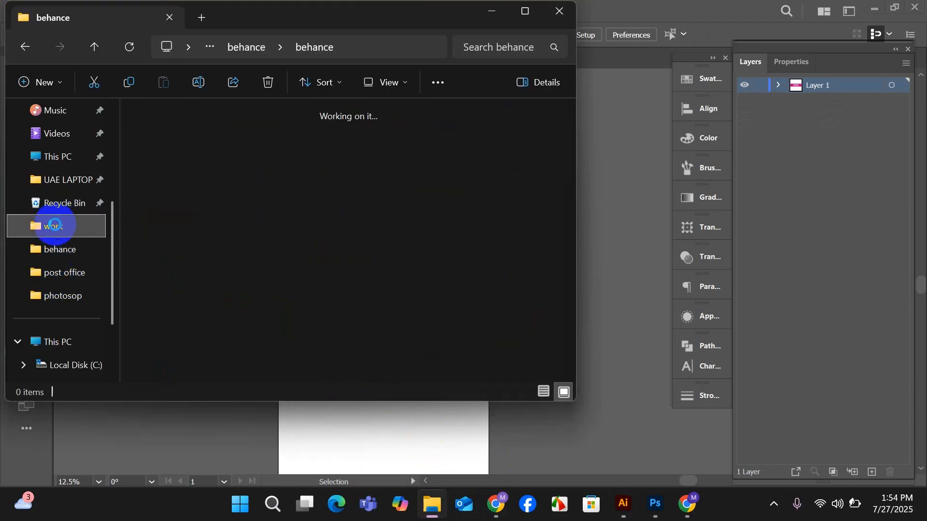
scroll(411, 280, down, 10)
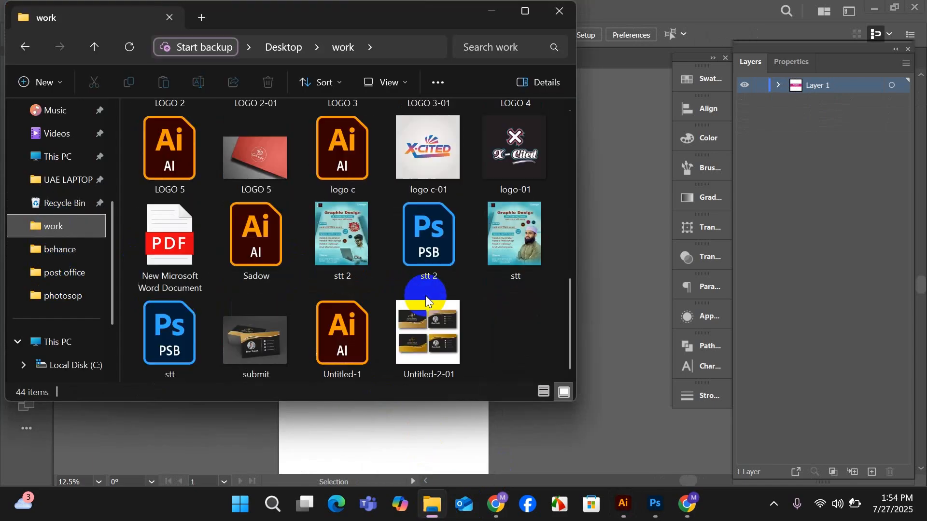
click(432, 329)
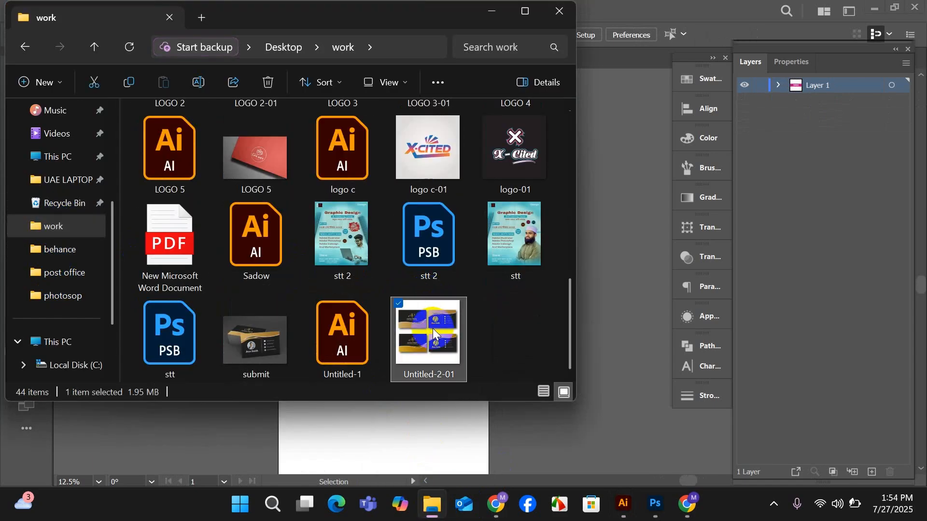
ctrl+click(261, 329)
drag(440, 349, 366, 257)
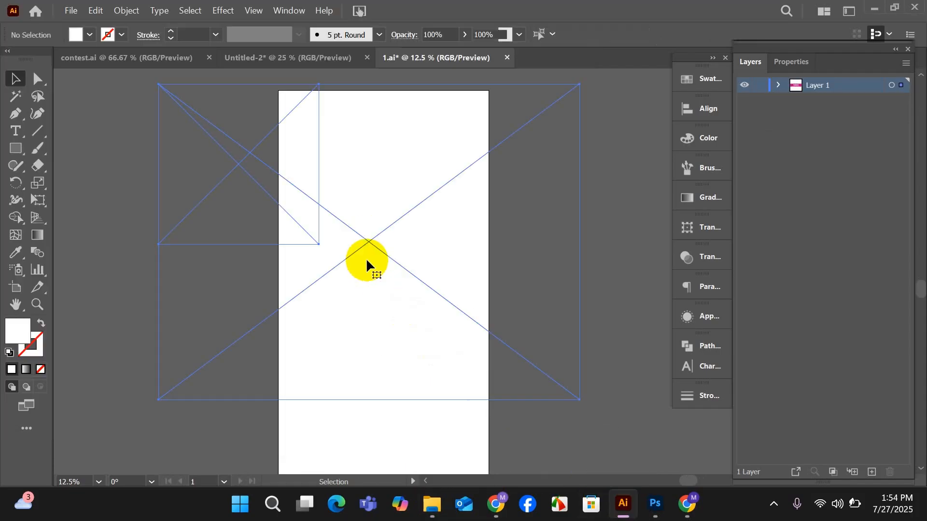
Embed the two placed business card images in the document and deselect them.
scroll(366, 262, up, 1)
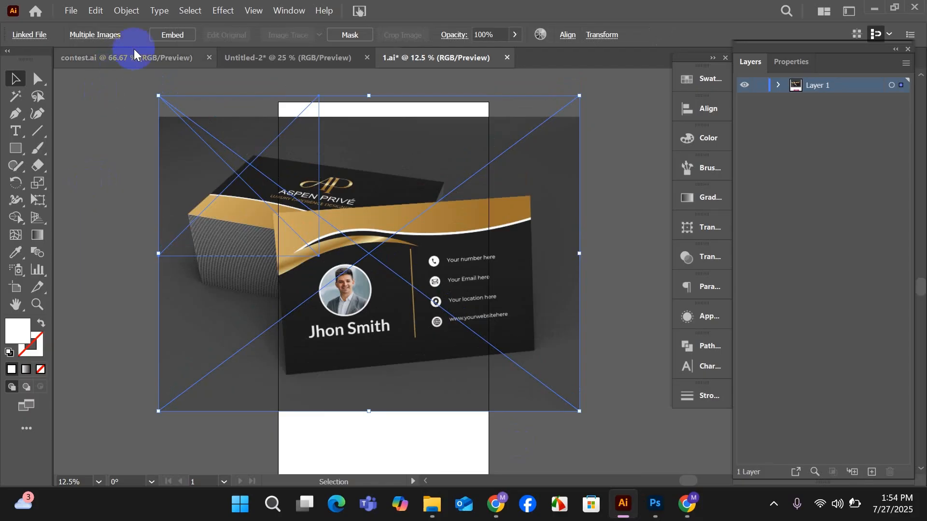
click(157, 36)
click(114, 160)
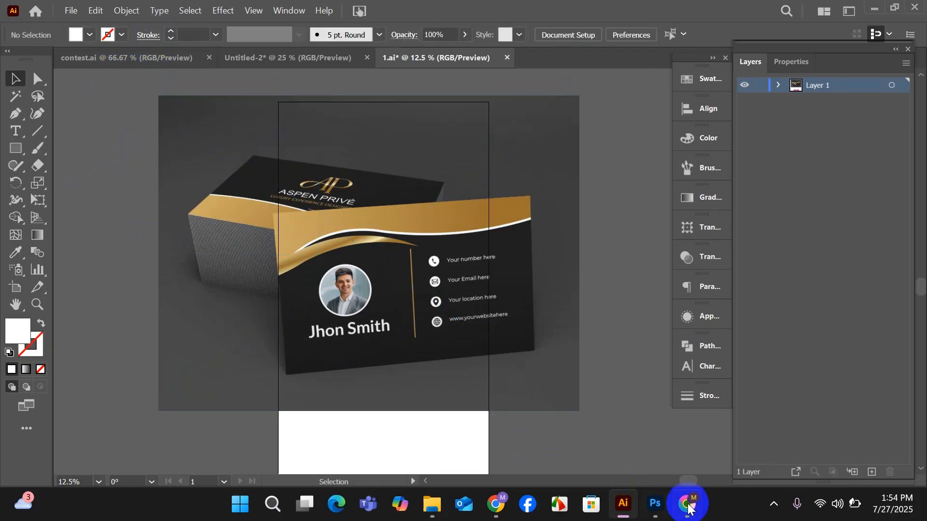